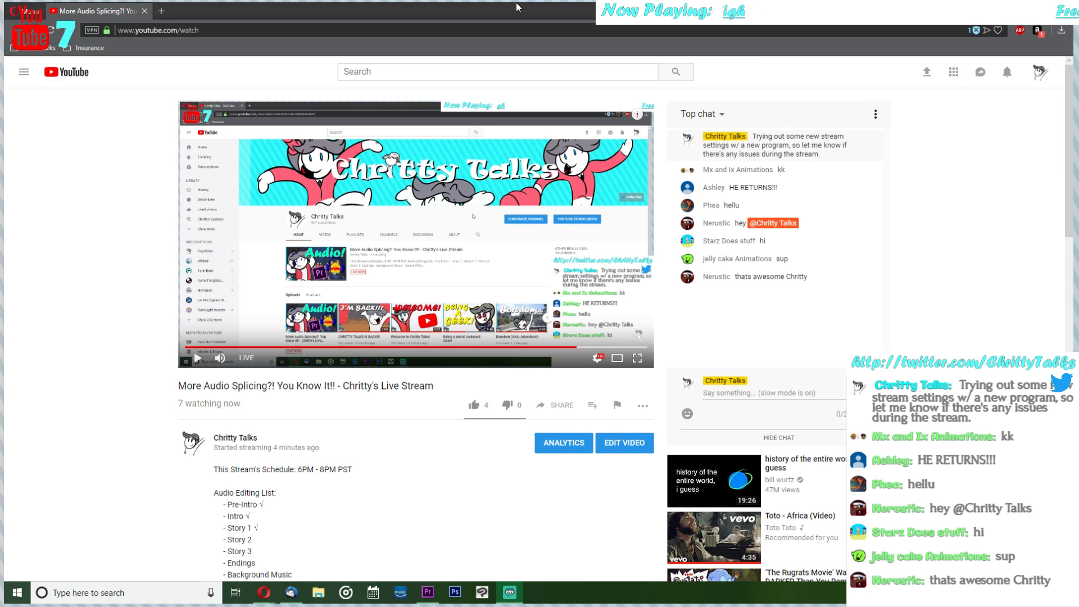
- Bring the YouTube live dashboard on screen in place of the watch page and examine the Audio Editing List in the stream description
drag(516, 6, 0, 248)
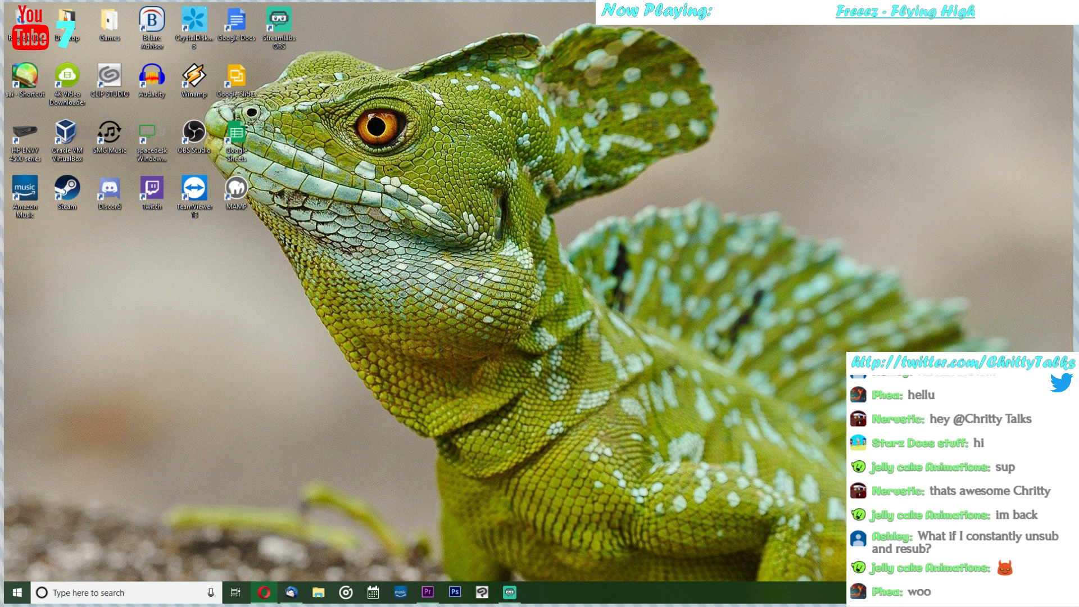
key(XF86AudioLowerVolume)
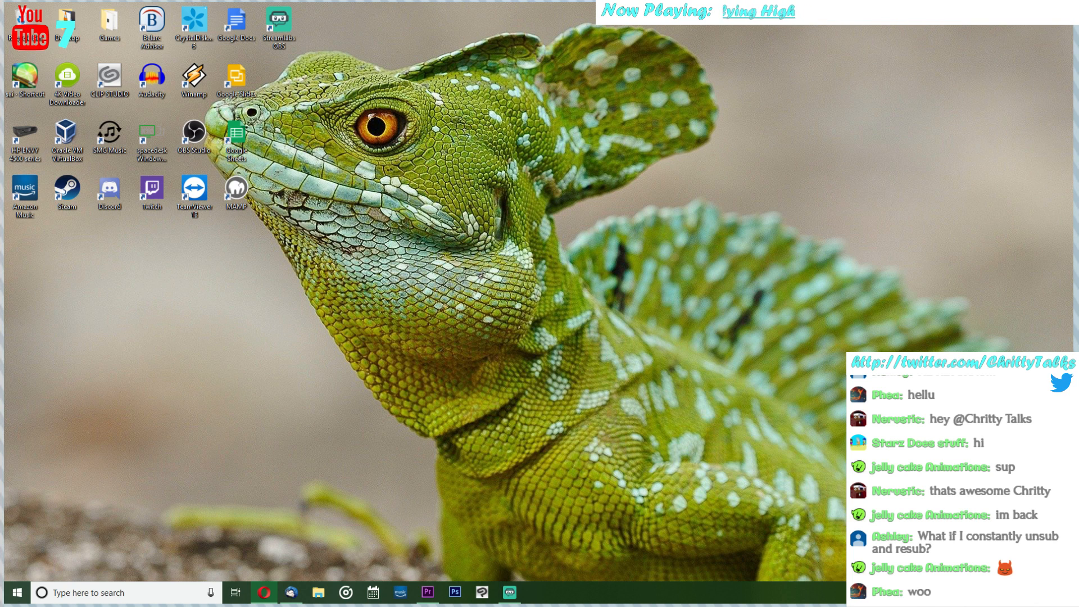
drag(270, 164, 329, 2)
scroll(89, 290, down, 3)
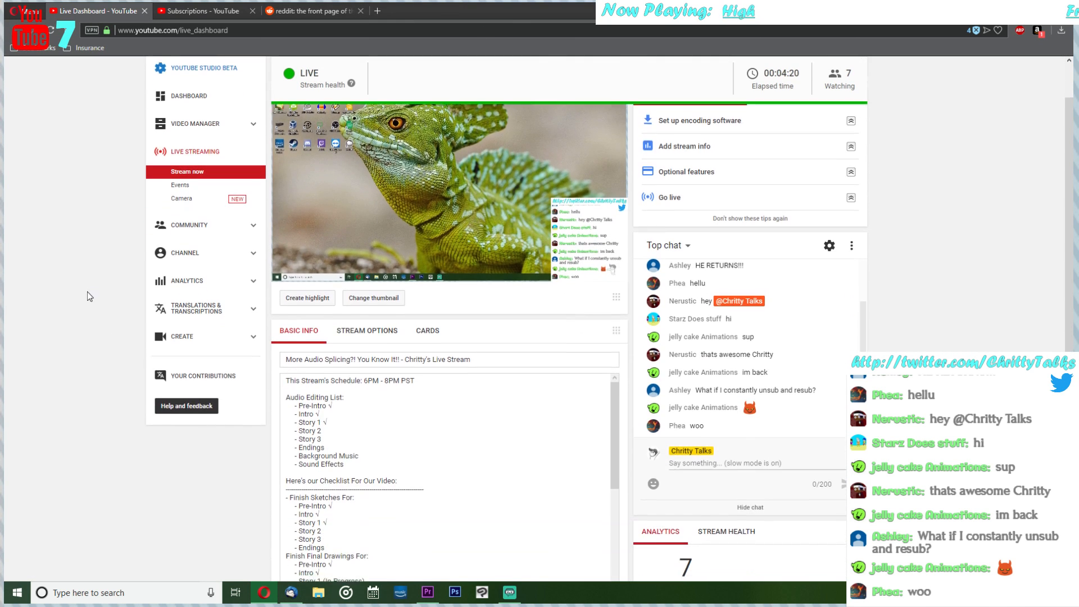
click(346, 316)
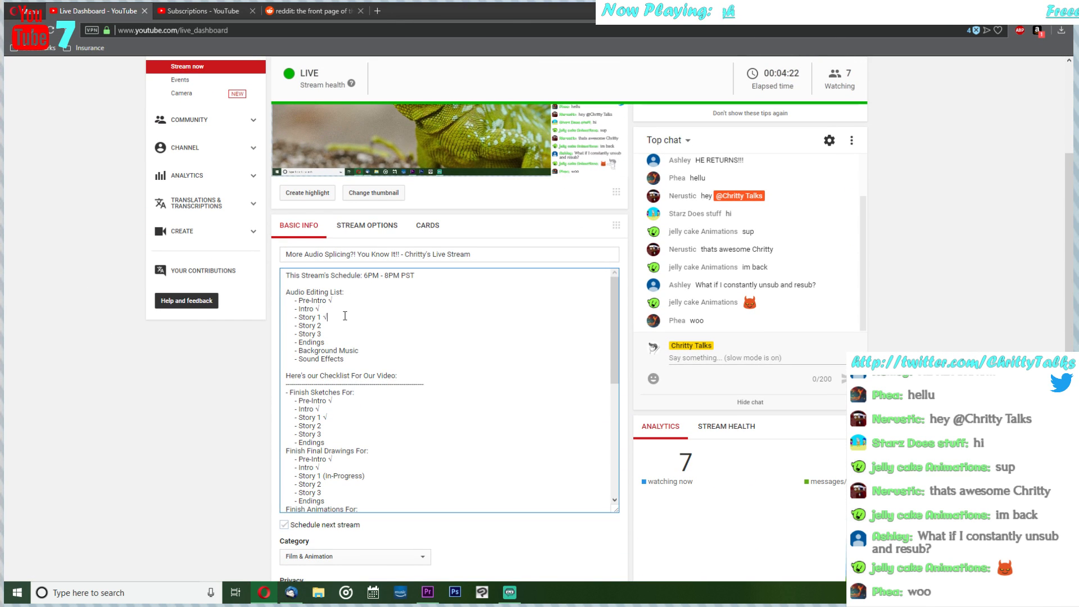
click(352, 303)
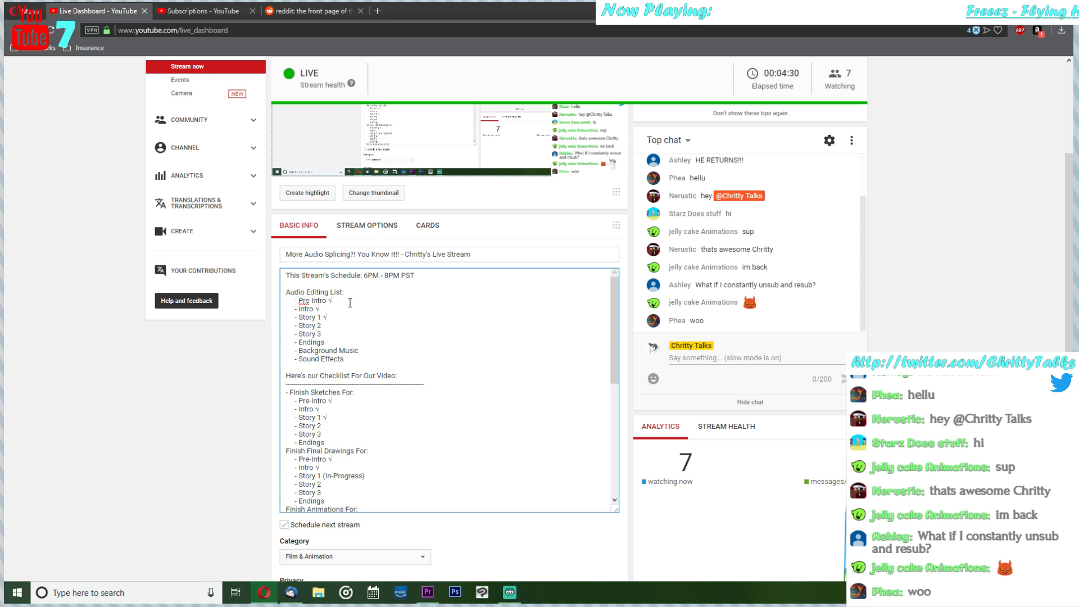
click(337, 329)
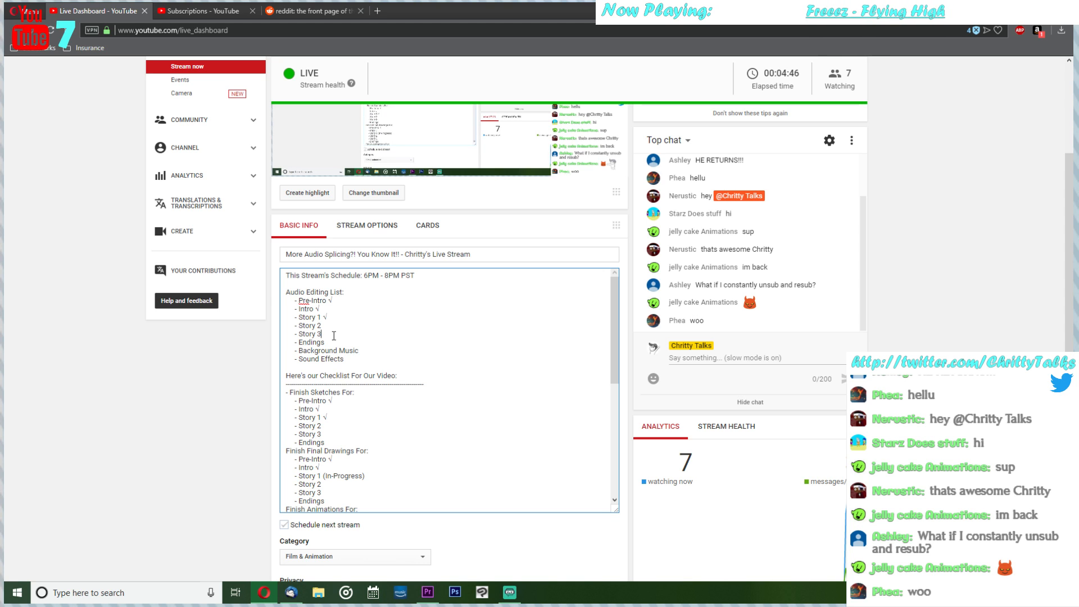
click(371, 351)
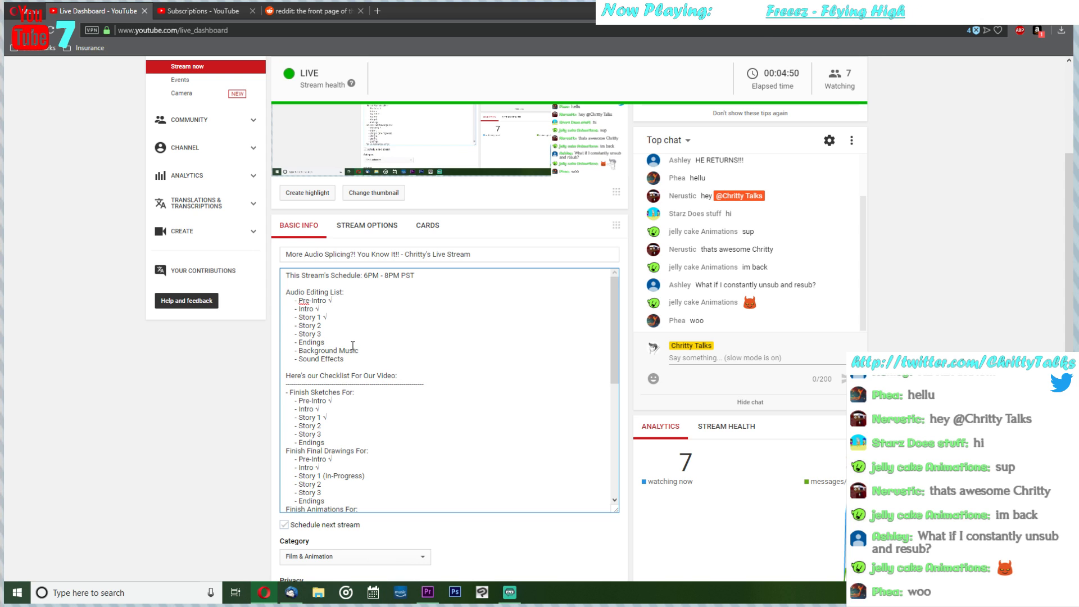
click(344, 318)
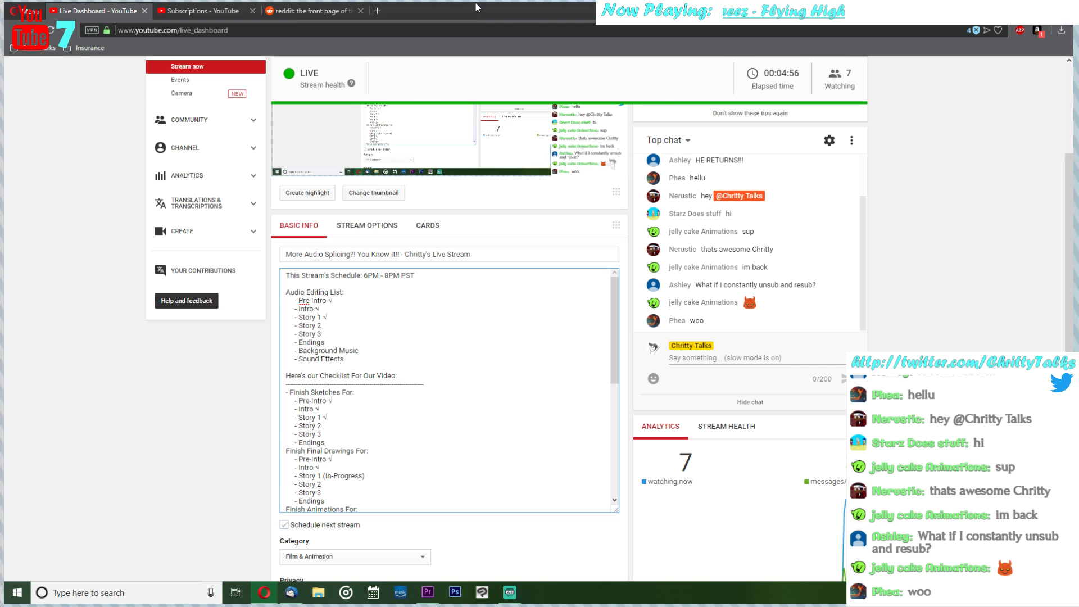
key(super+d)
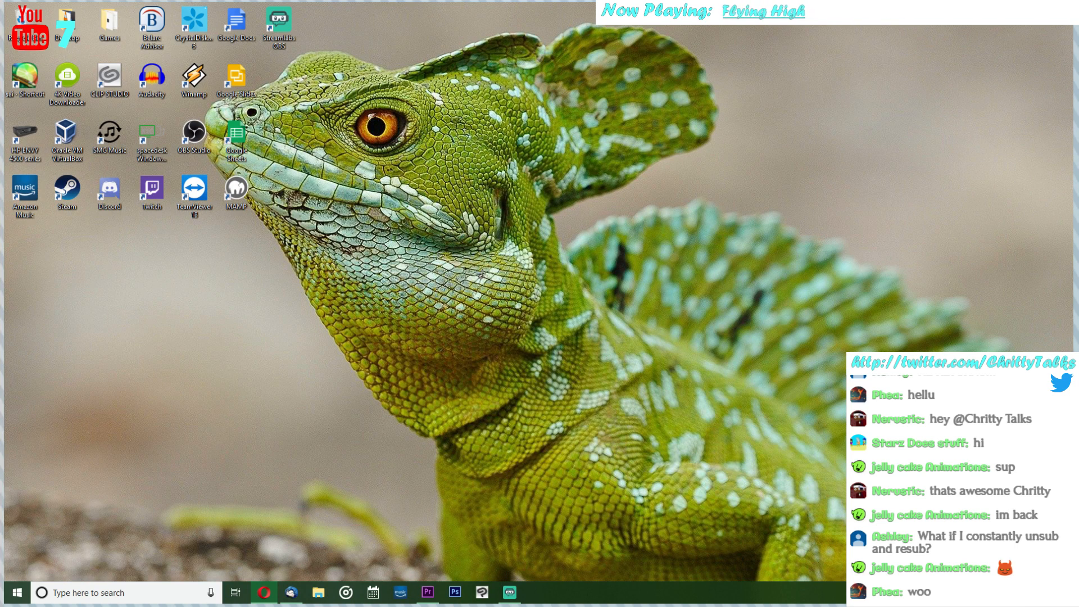
- Switch to Premiere Pro and play a short stretch of The UPSss Store Part 2 sequence from the playhead
click(427, 592)
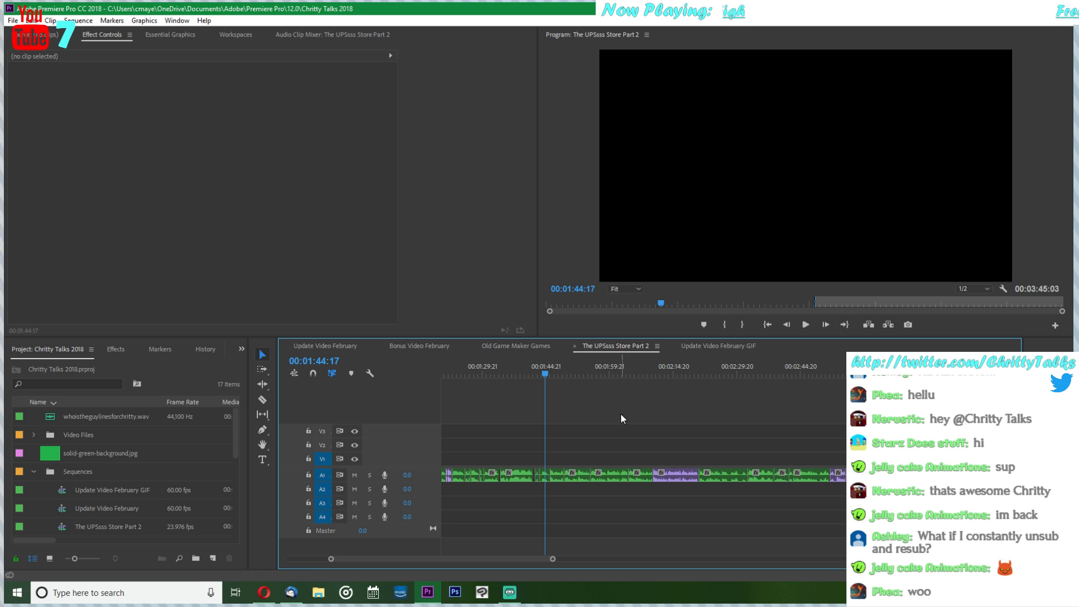
mouse_move(508, 559)
mouse_down()
mouse_move(528, 557)
mouse_move(505, 556)
mouse_up()
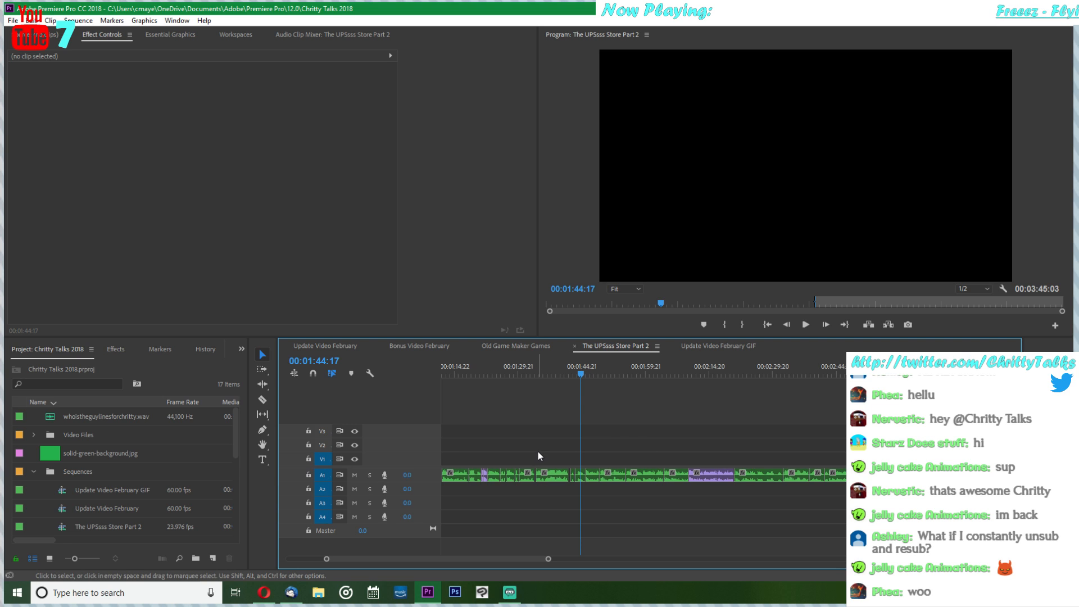
click(803, 325)
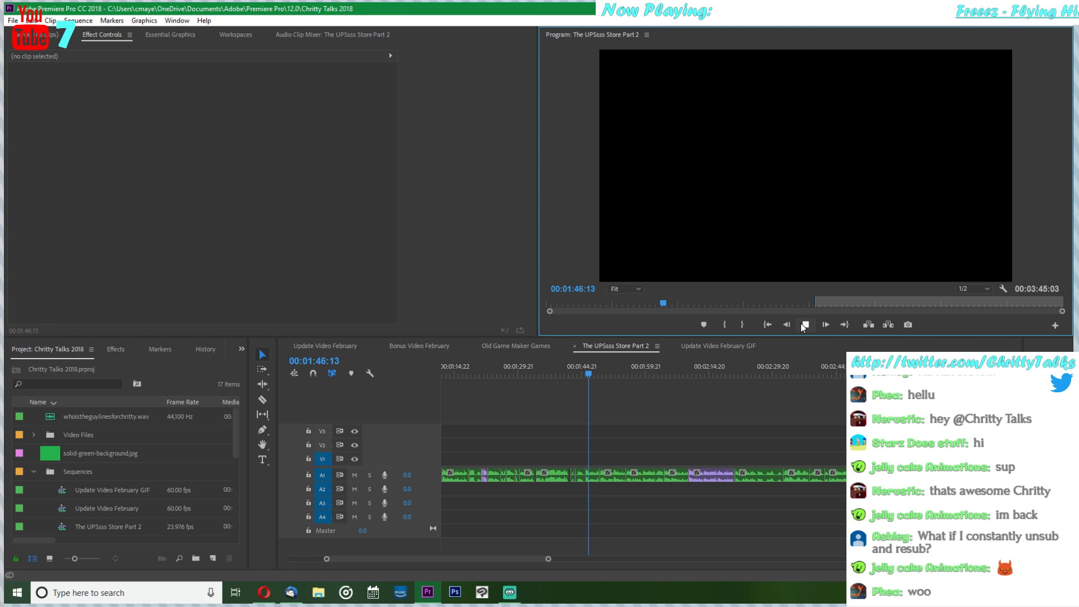
click(804, 326)
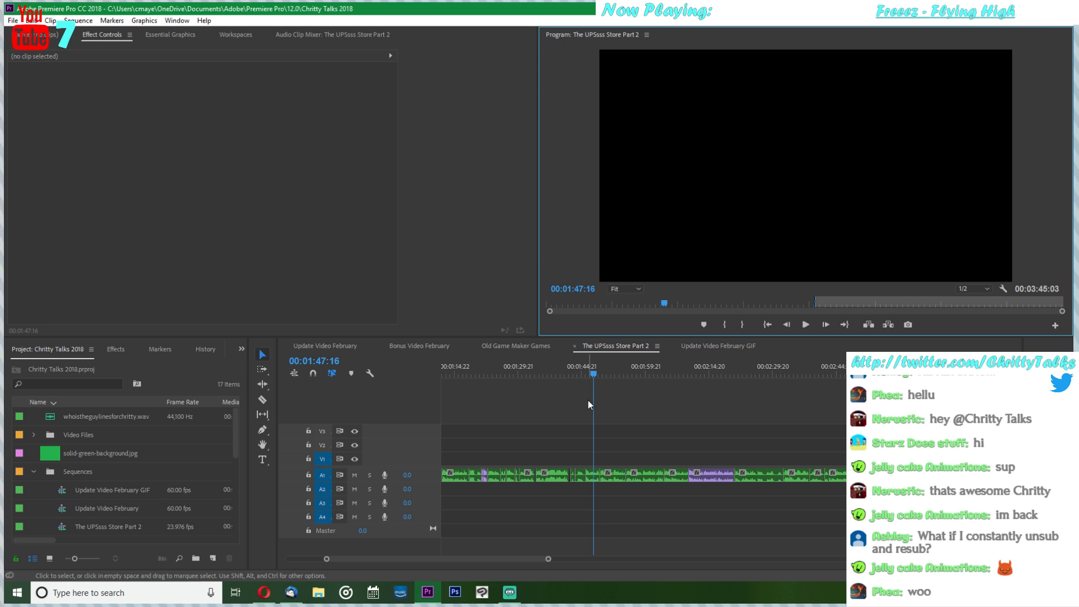
- Move the sequence's in point to the end of the last audio clip on track A1
scroll(612, 416, down, 5)
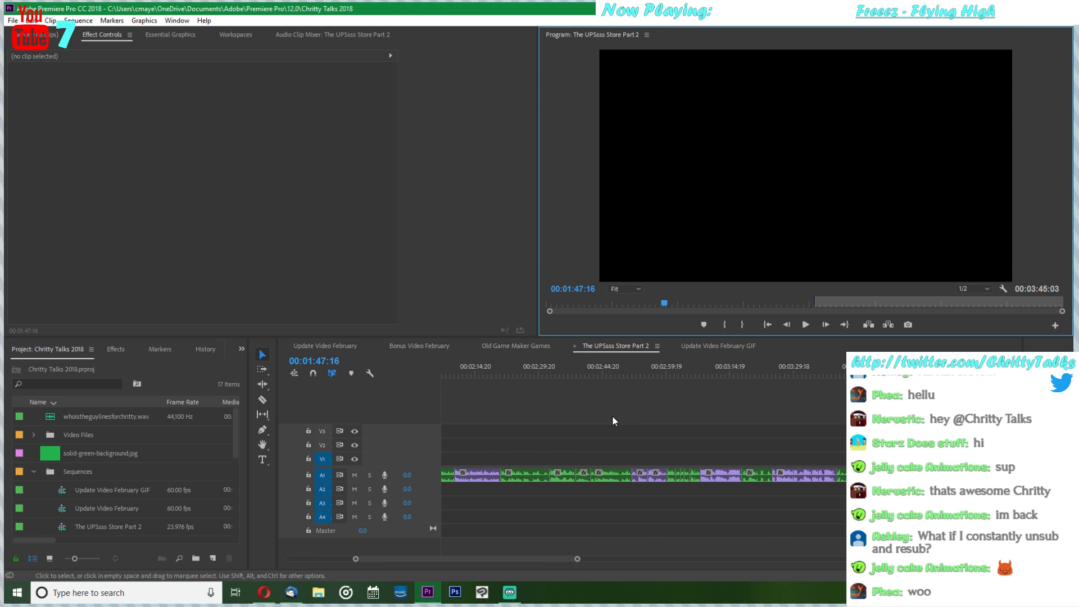
scroll(615, 416, down, 4)
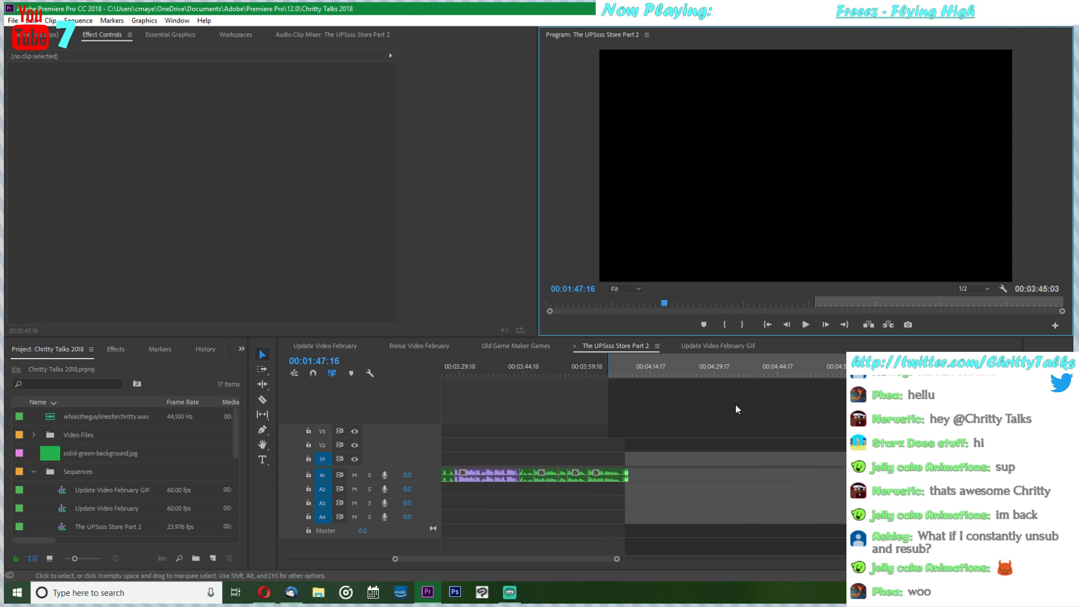
drag(610, 366, 613, 366)
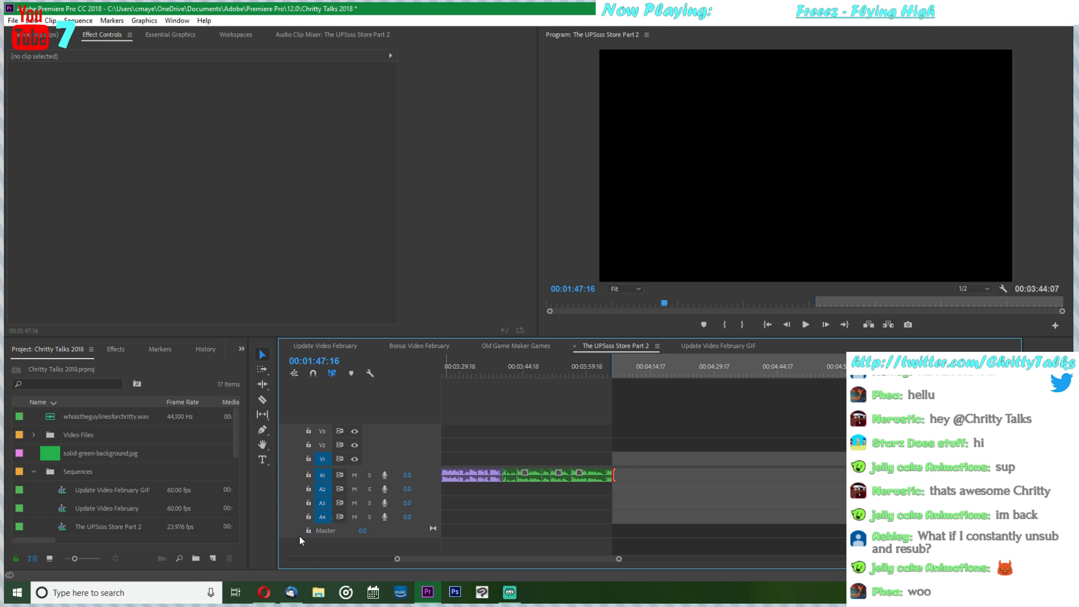
- Open the 2018 folder in File Explorer under Backup HDD (I:) > Chritty Talks > Voice Recording > Audacity Exports
click(319, 593)
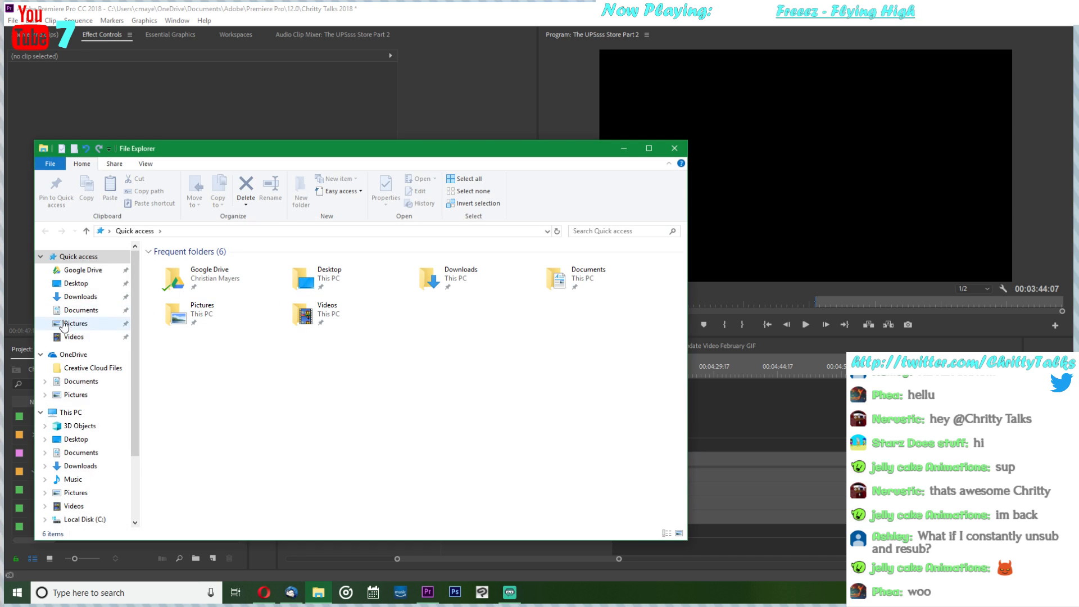
scroll(81, 393, down, 3)
click(80, 470)
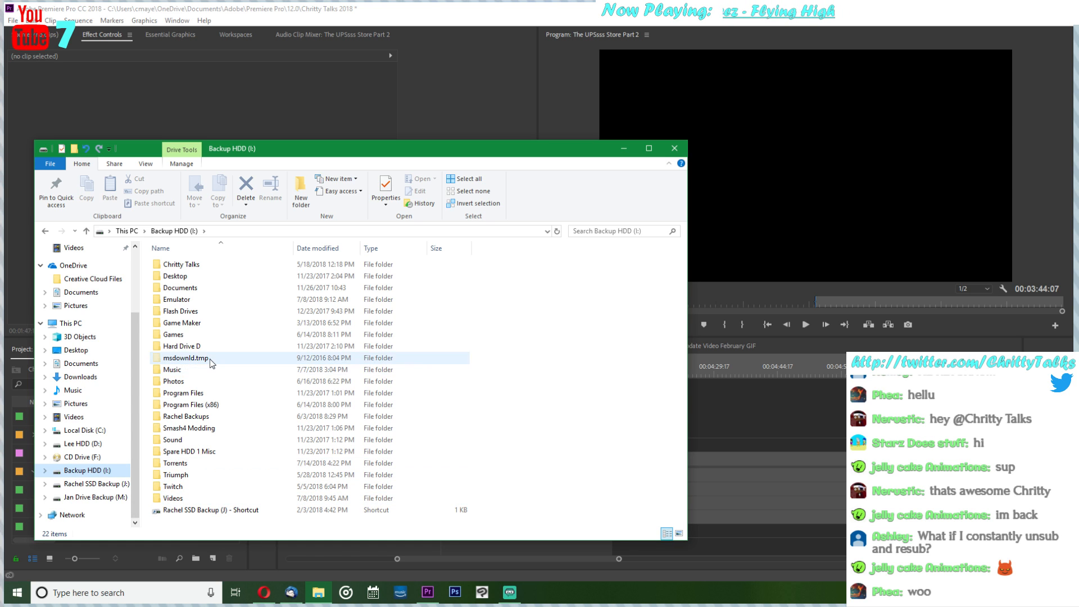
double_click(198, 265)
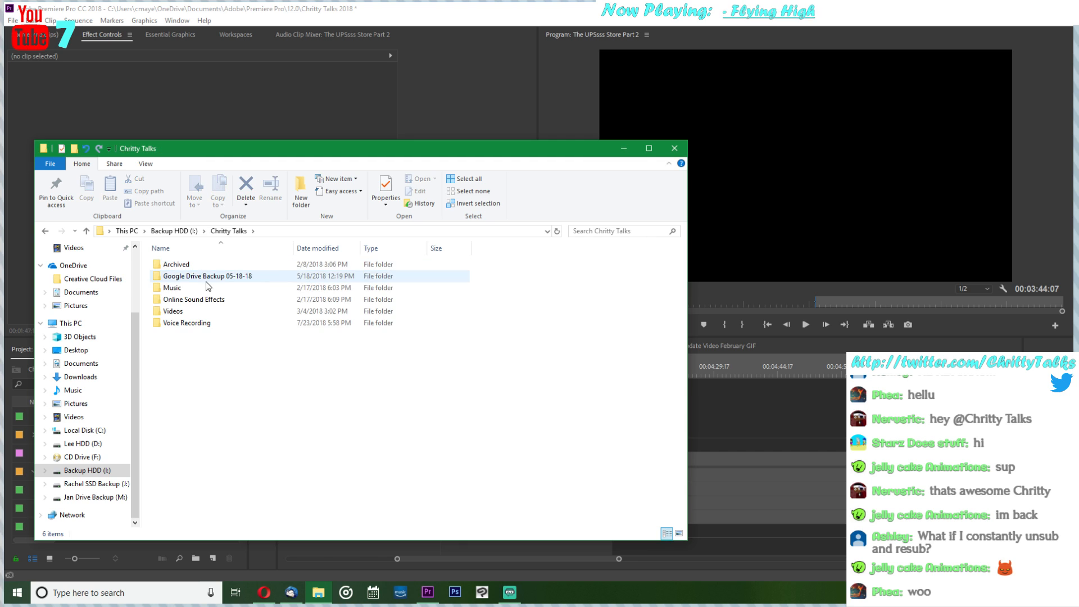
click(194, 322)
double_click(194, 323)
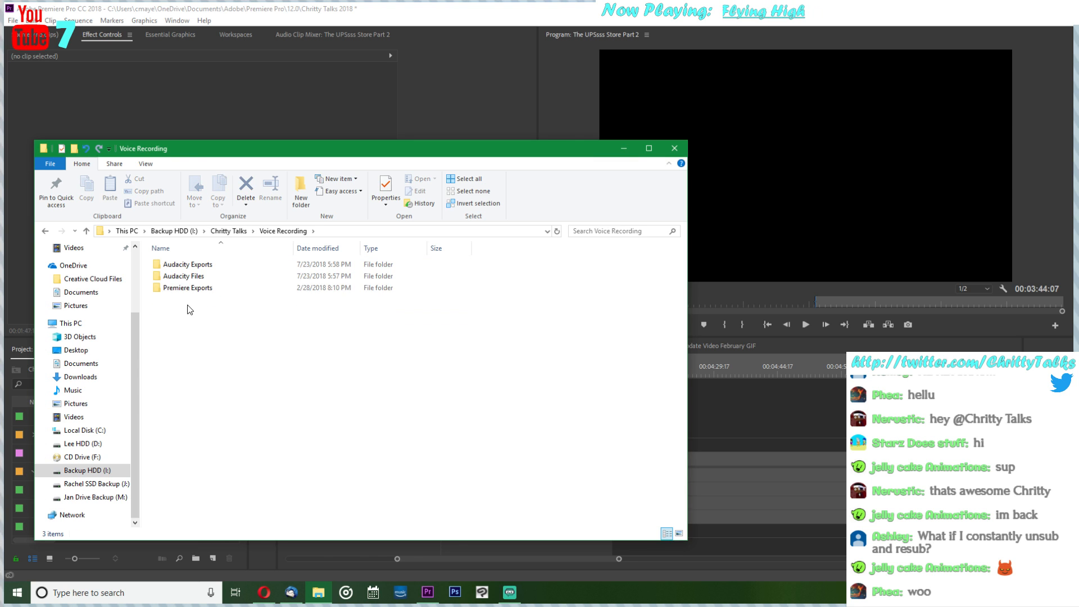
double_click(194, 266)
double_click(198, 277)
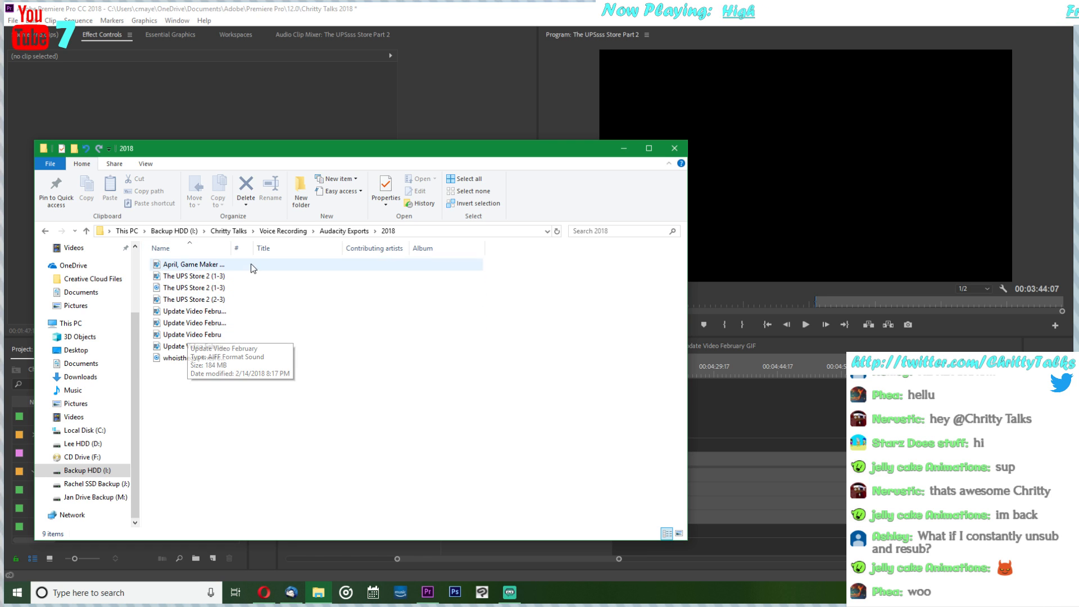
- Widen the file name column and add the recording The UPS Store 2 (2-3) to track A1 after the last clip
drag(230, 248, 340, 248)
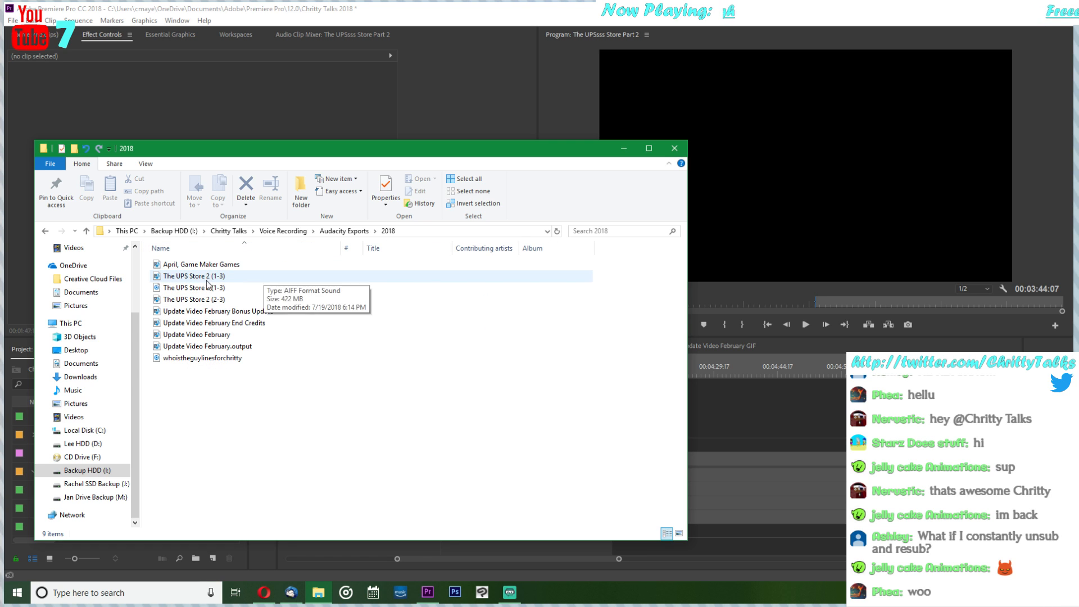
drag(202, 301, 669, 479)
click(660, 503)
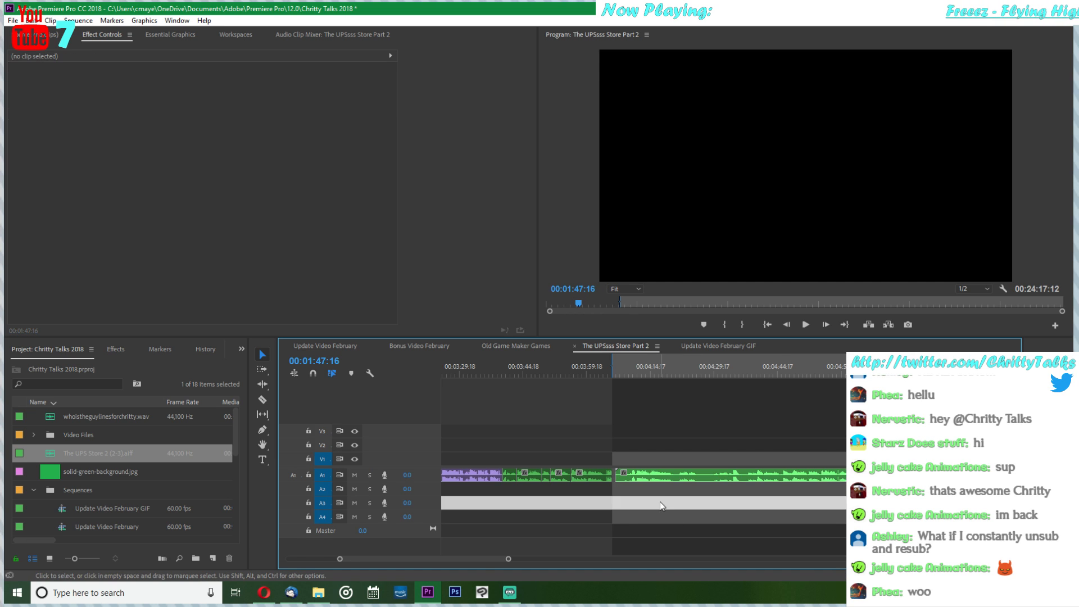
- Play back short stretches of the newly added recording at several points, starting at 00:04:07:00
scroll(659, 492, up, 3)
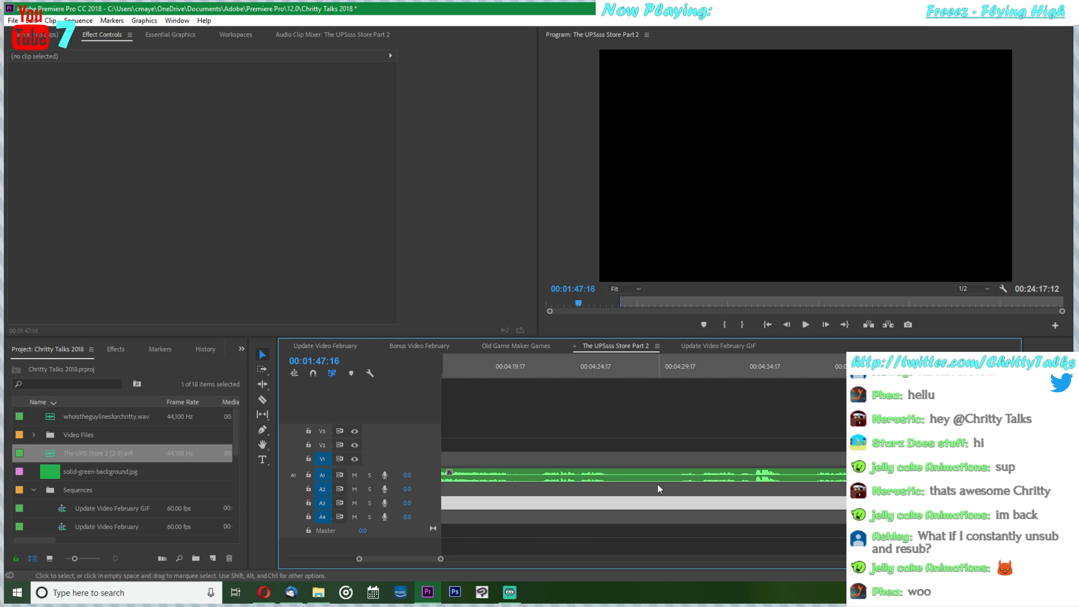
click(510, 371)
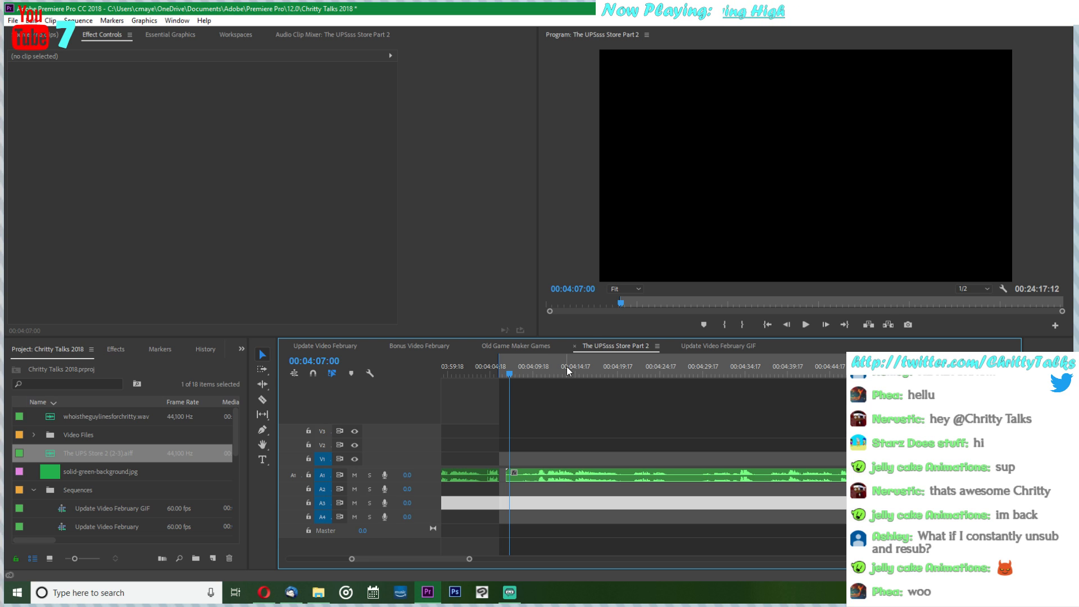
click(807, 326)
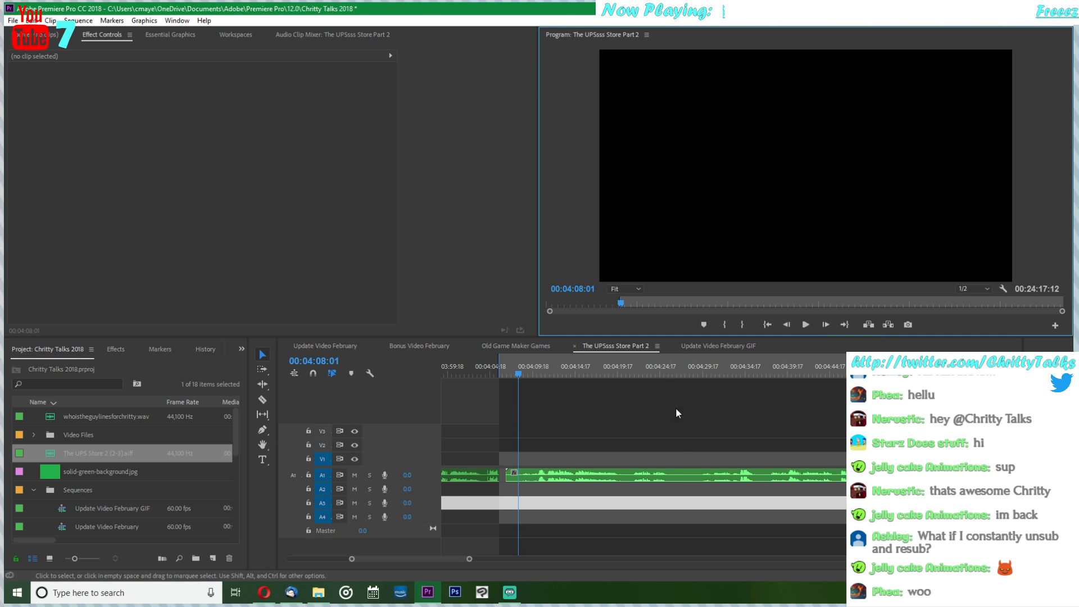
drag(683, 368, 791, 374)
click(810, 325)
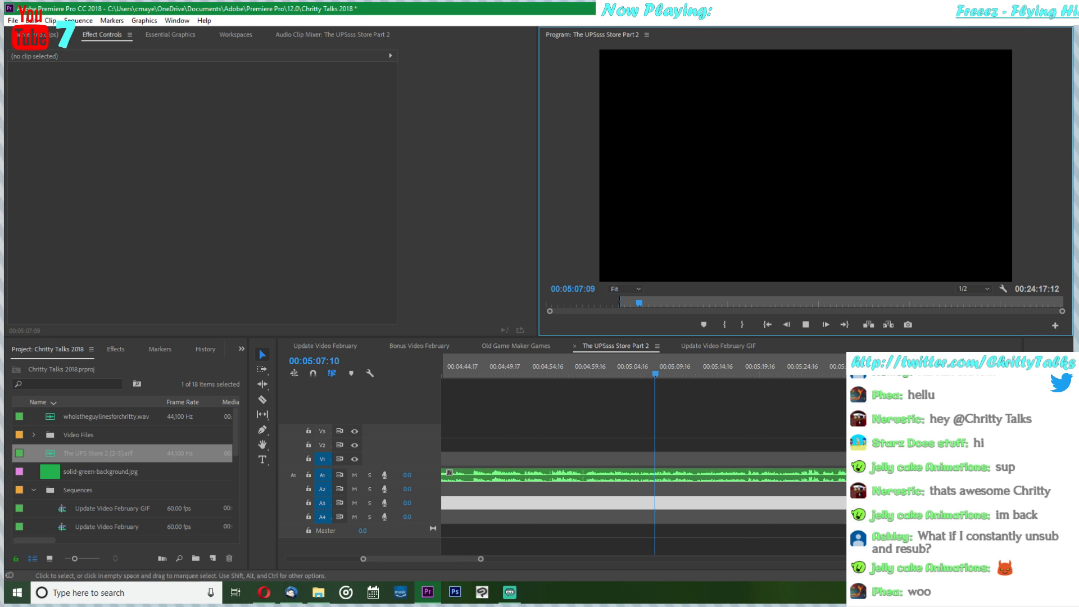
click(805, 325)
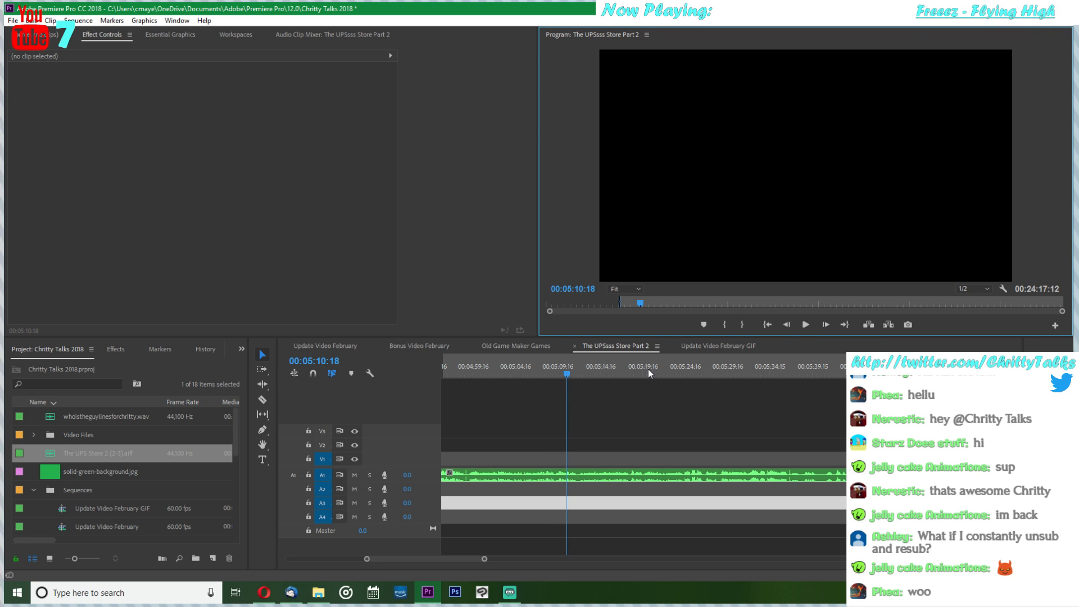
click(609, 371)
click(805, 325)
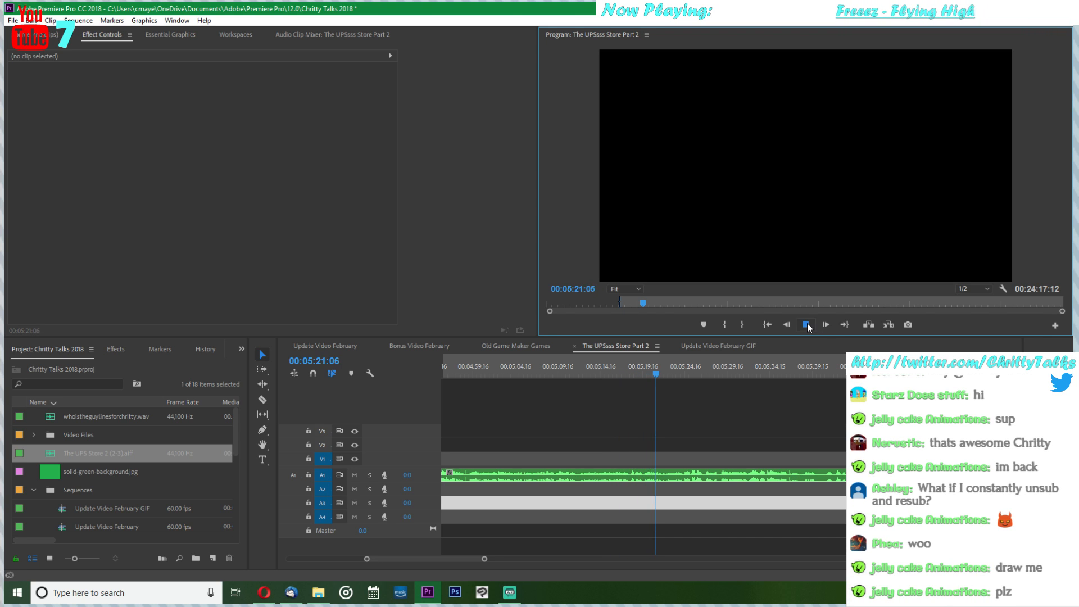
click(807, 325)
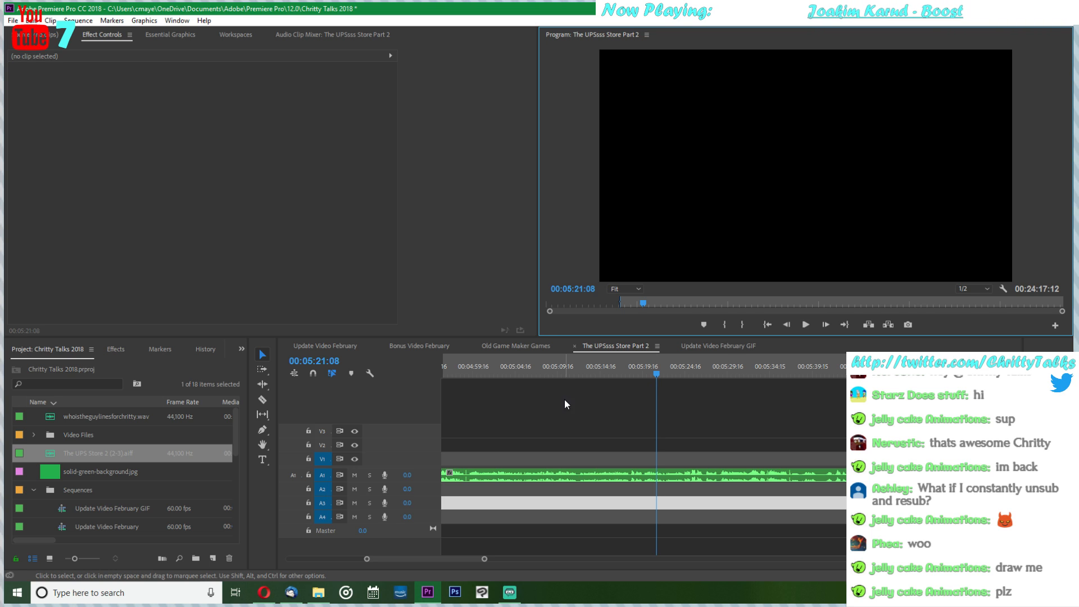
- Launch Clip Studio Paint and allow it to connect to the Internet
click(482, 592)
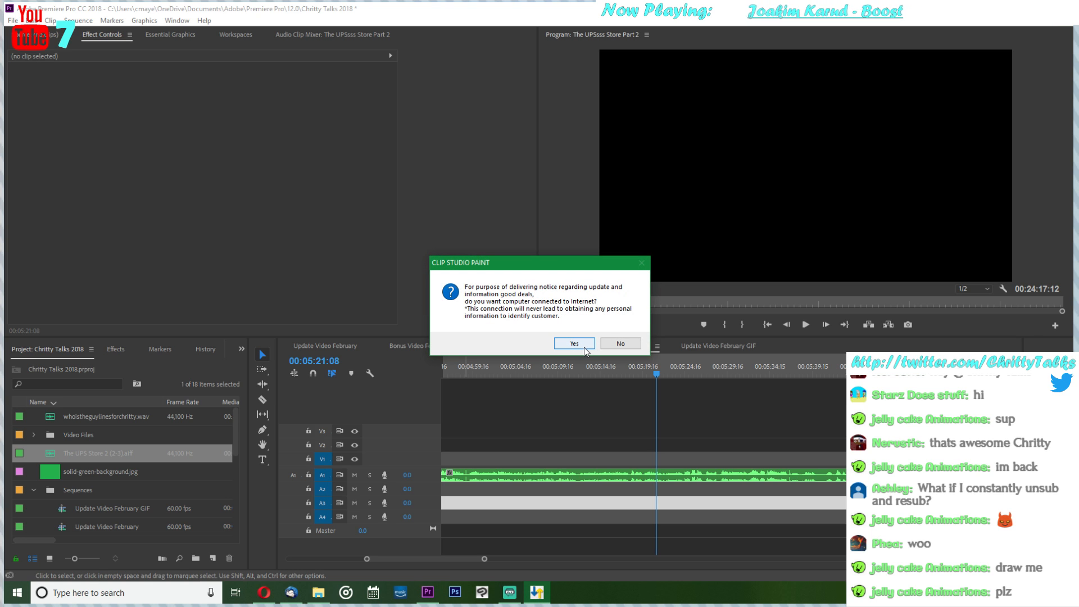
click(586, 349)
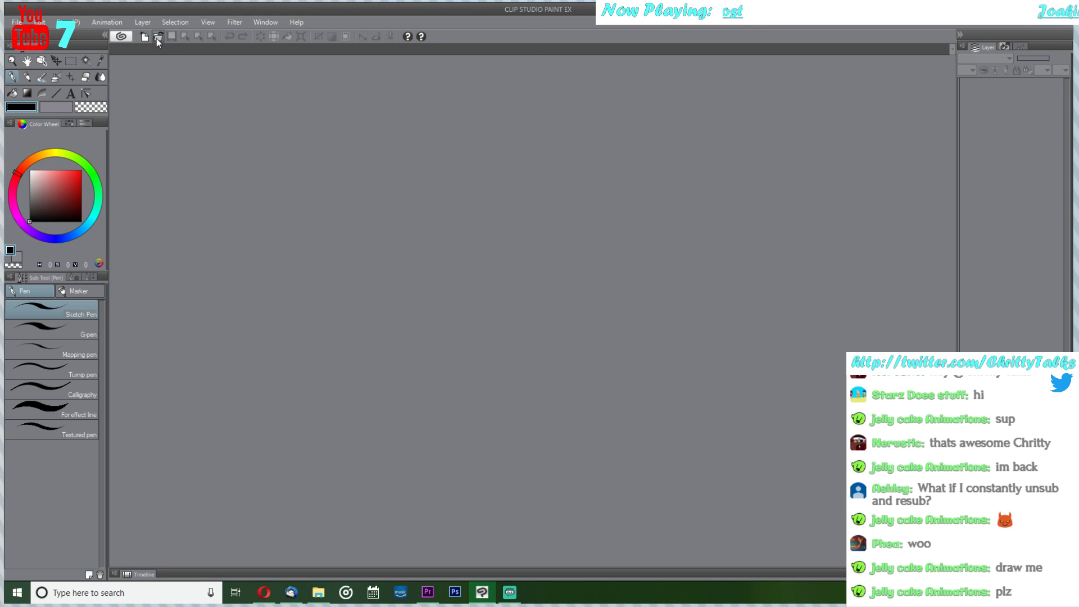
- Open the file Not TheOdds1Out from Google Drive > Chritty Talks > Clip Studio Paint > 2018
click(158, 37)
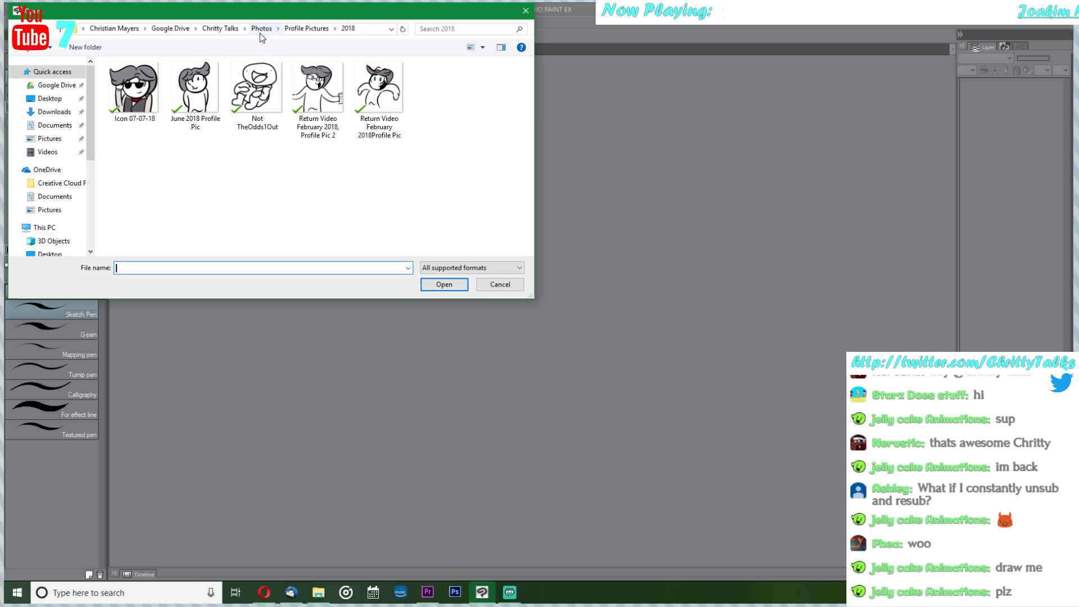
click(261, 29)
click(221, 28)
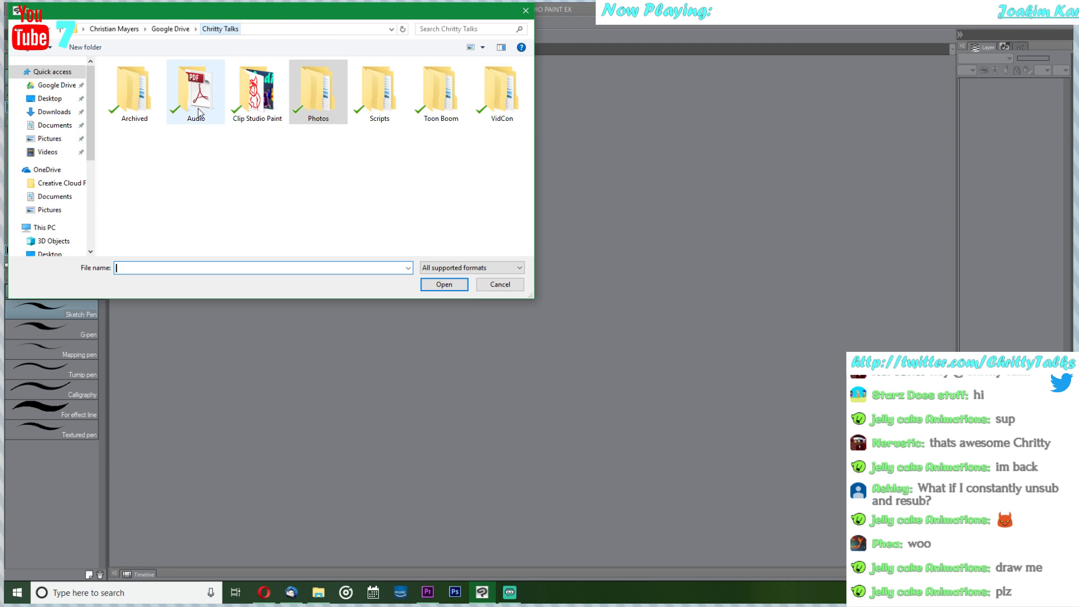
click(247, 100)
double_click(248, 100)
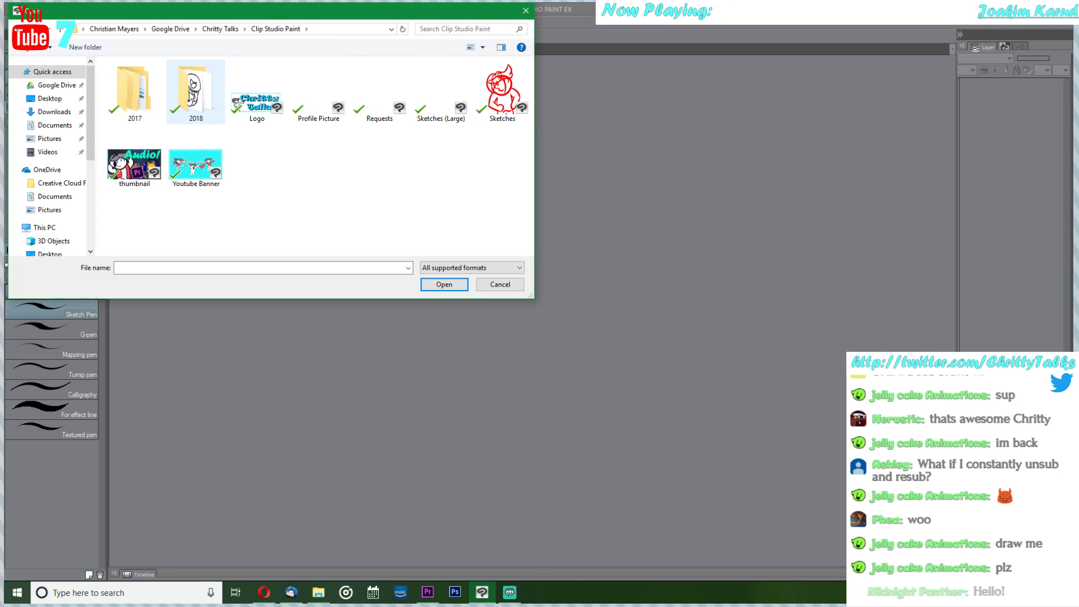
double_click(195, 93)
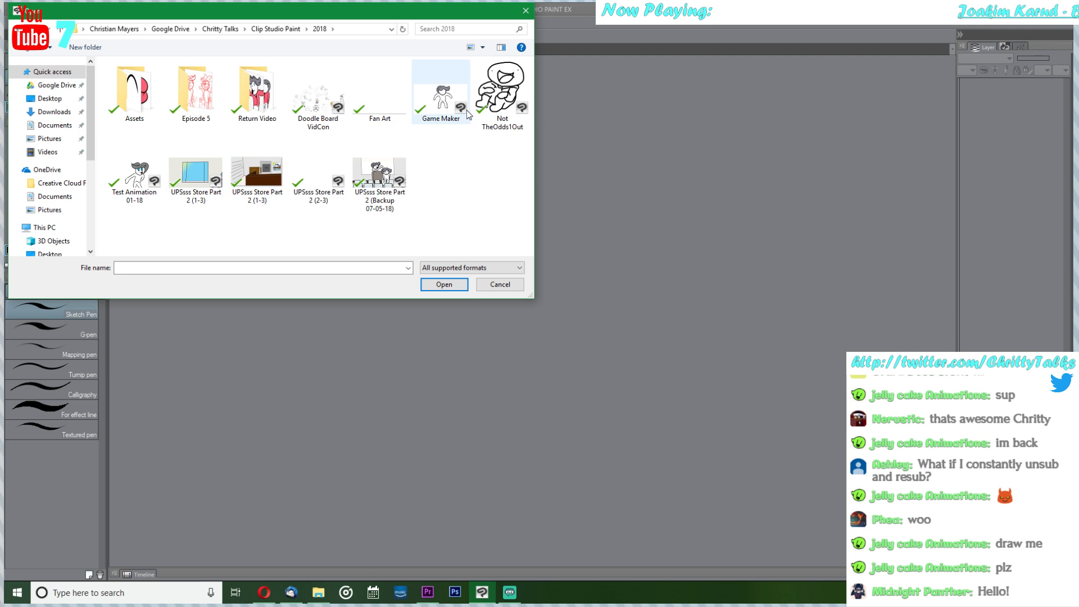
double_click(491, 108)
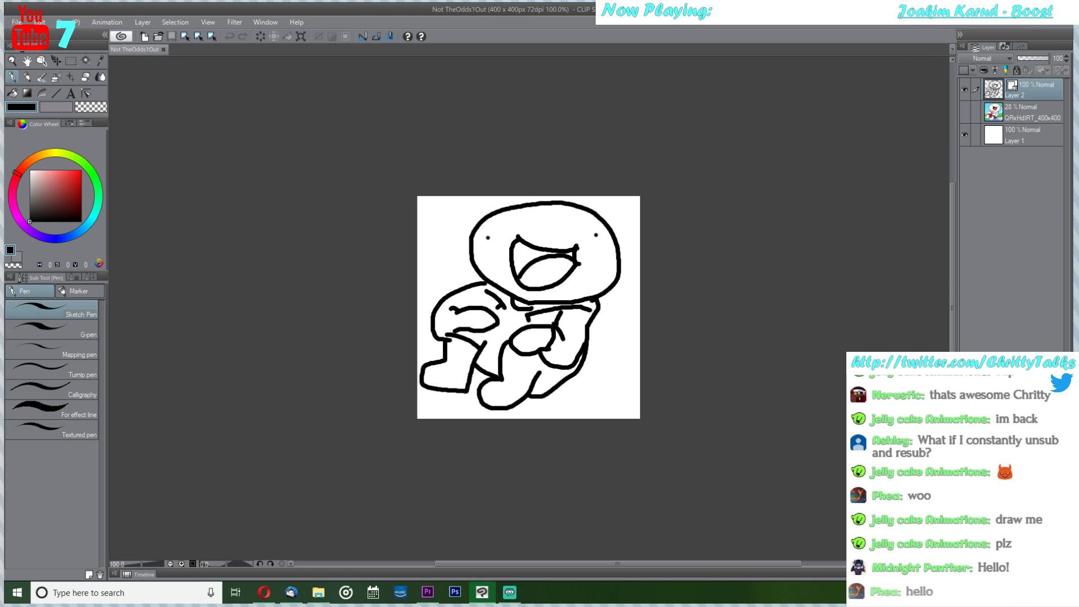
- Add a new layer, hide Layer 2, and sketch a round head with a side lobe, two line eyes and an open mouth
key(ctrl+shift+n)
click(965, 112)
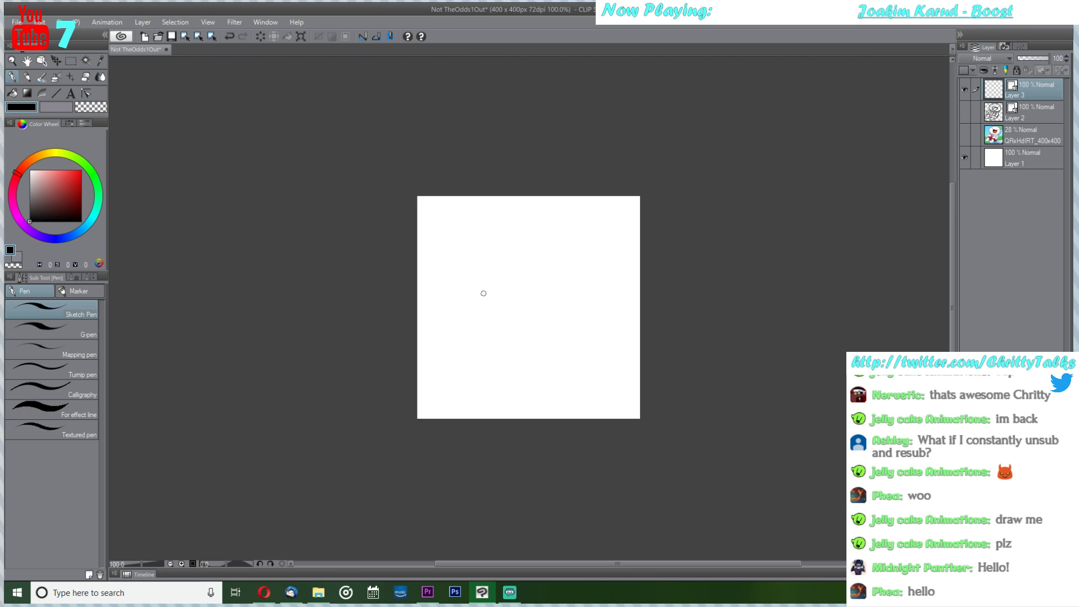
mouse_move(482, 291)
mouse_down()
mouse_move(575, 308)
mouse_move(564, 353)
mouse_move(498, 362)
mouse_move(475, 332)
mouse_up()
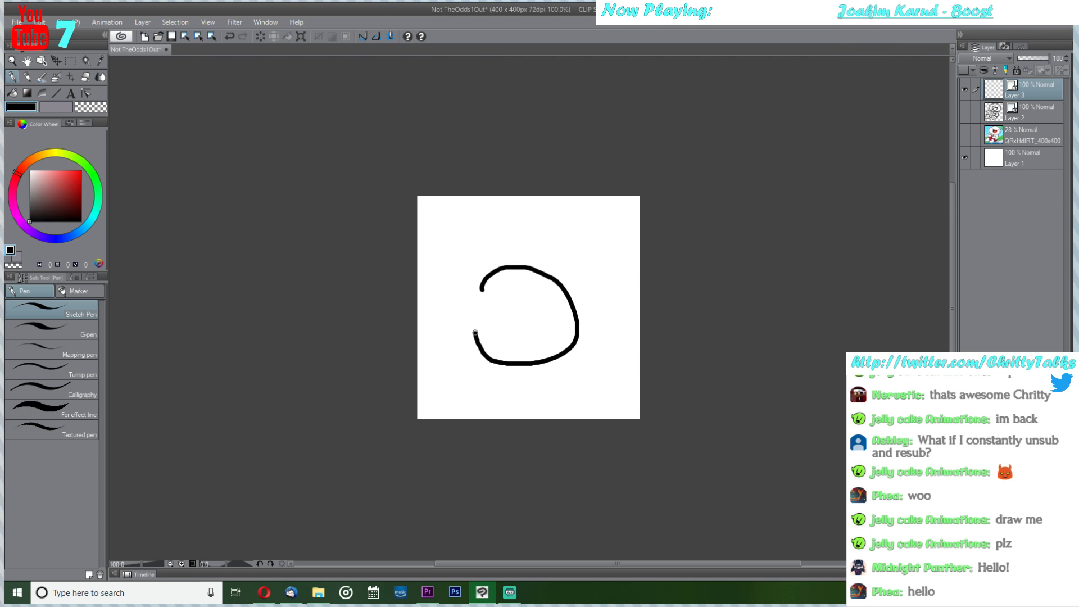
drag(482, 292, 441, 290)
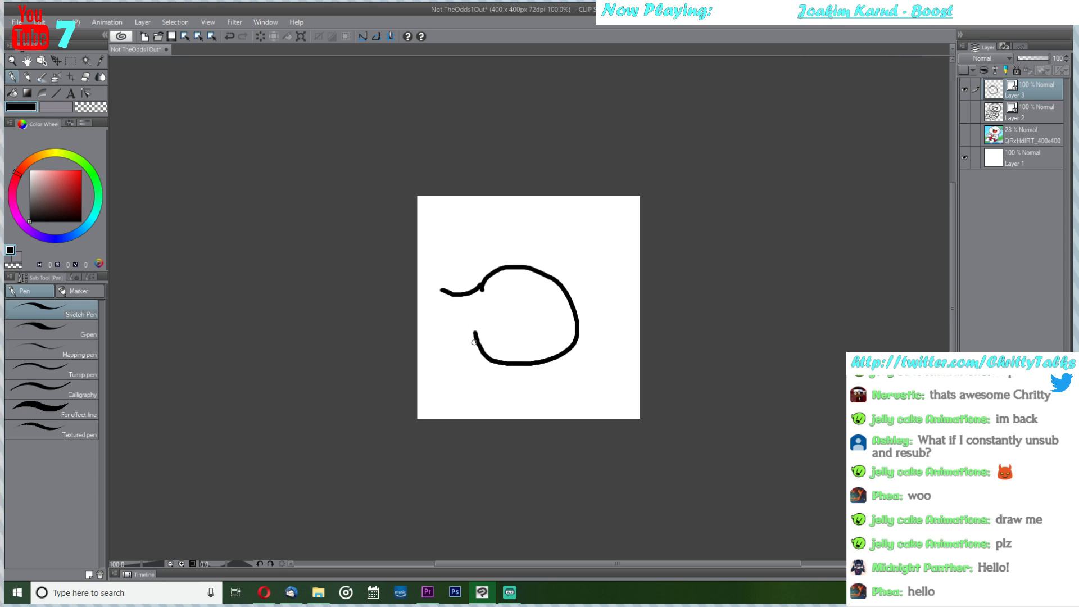
mouse_move(474, 334)
mouse_down()
mouse_move(444, 332)
mouse_move(439, 289)
mouse_up()
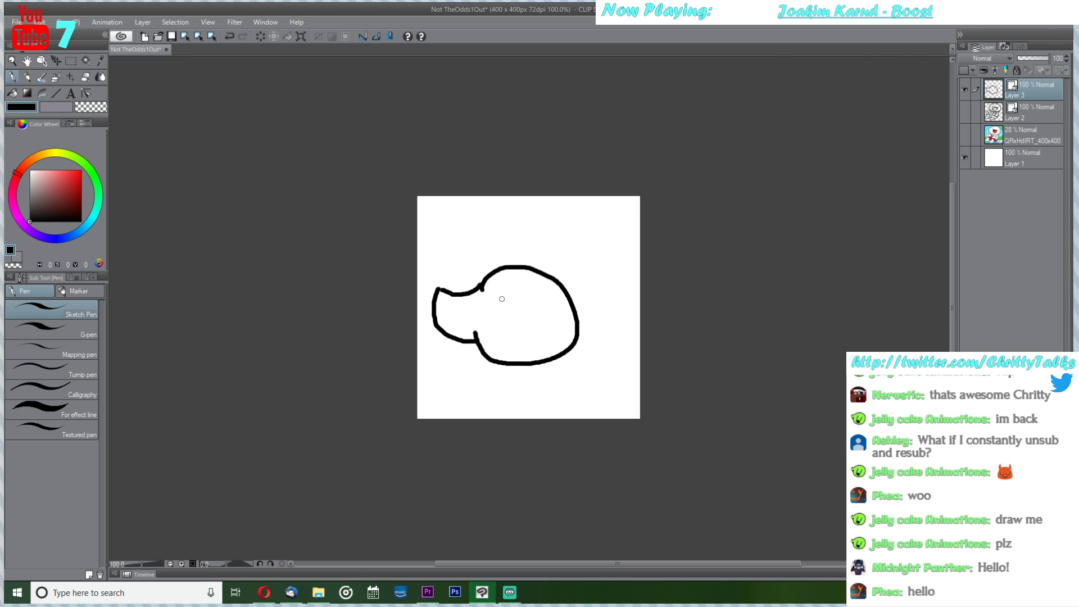
mouse_move(506, 289)
mouse_down()
mouse_move(503, 319)
mouse_move(535, 324)
mouse_move(531, 338)
mouse_move(543, 328)
mouse_move(502, 332)
mouse_move(531, 352)
mouse_move(547, 332)
mouse_move(512, 353)
mouse_move(514, 339)
mouse_up()
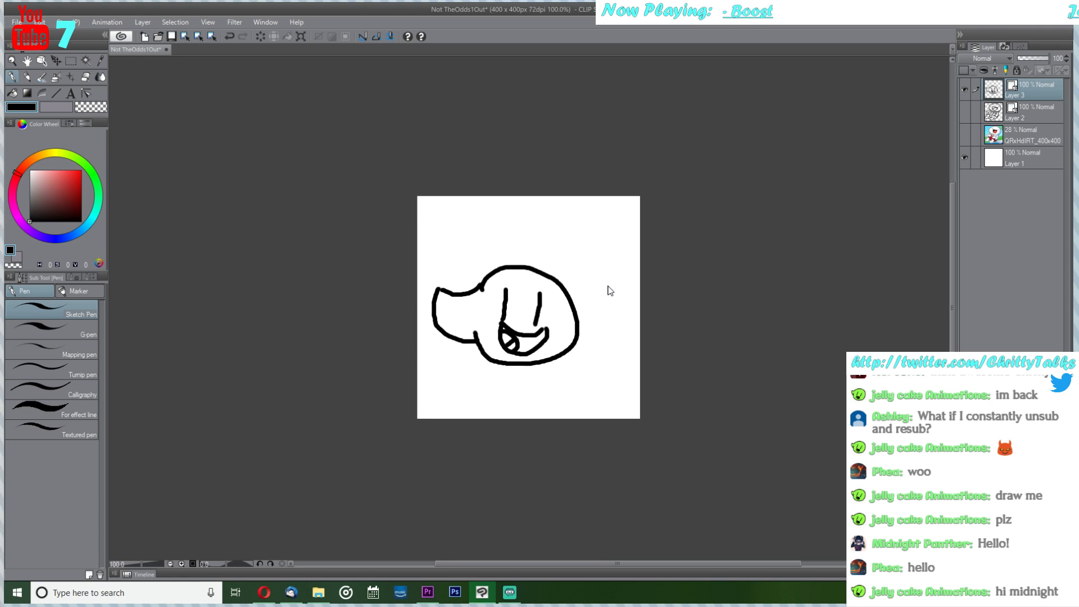
- Scale the head drawing up until it spans nearly the full canvas width, and save the file
key(ctrl+t)
mouse_move(580, 265)
mouse_down()
mouse_move(632, 233)
mouse_move(597, 263)
mouse_up()
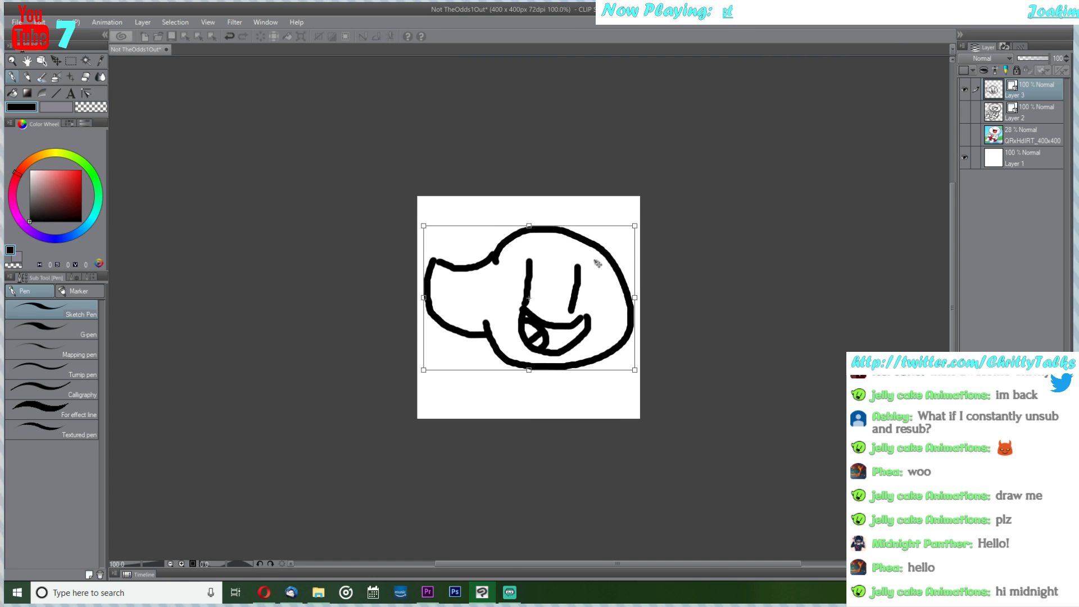
key(Return)
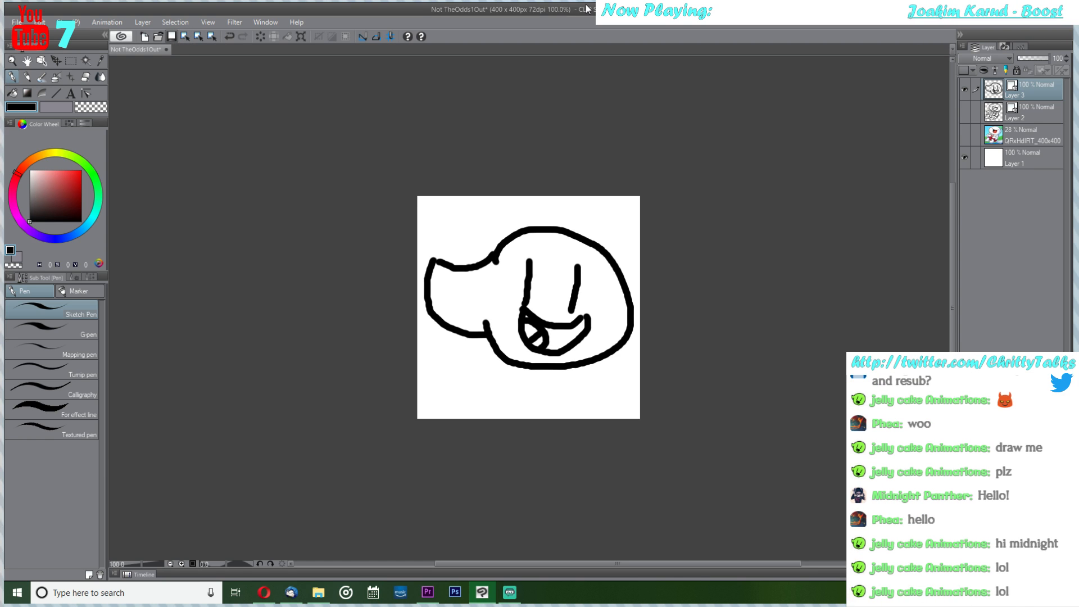
click(172, 36)
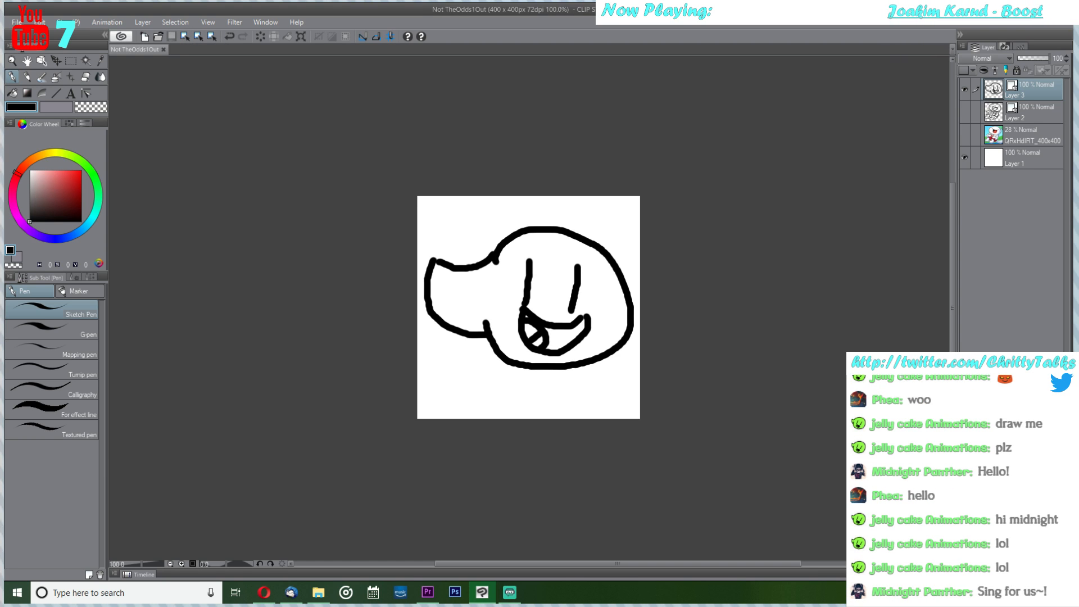
- Switch back to Premiere Pro and play back stretches of the track A1 recording between about 00:05:21 and 00:05:56
click(1015, 9)
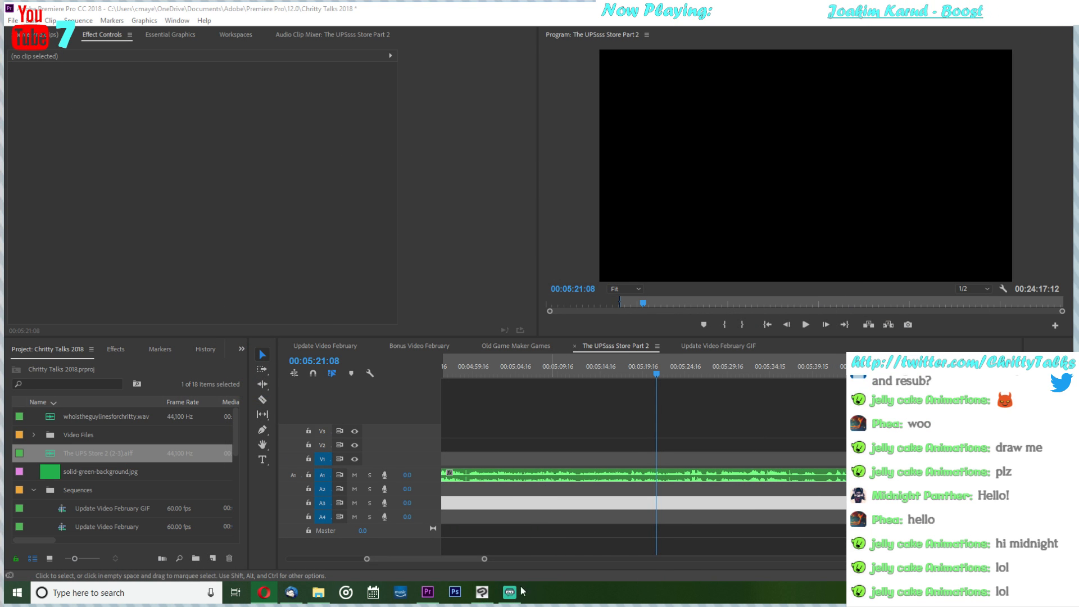
click(478, 600)
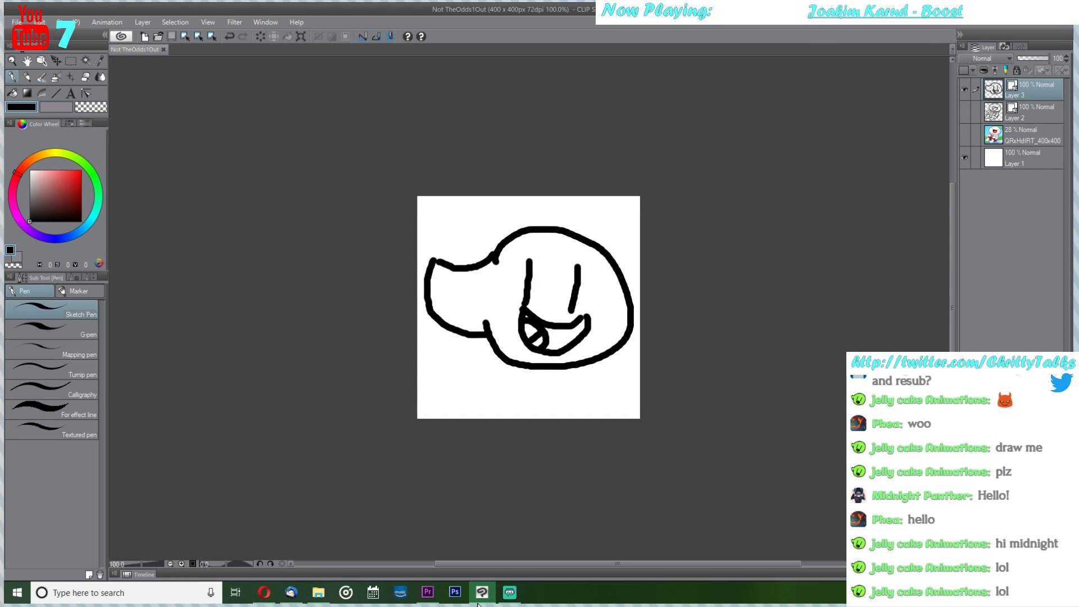
click(481, 596)
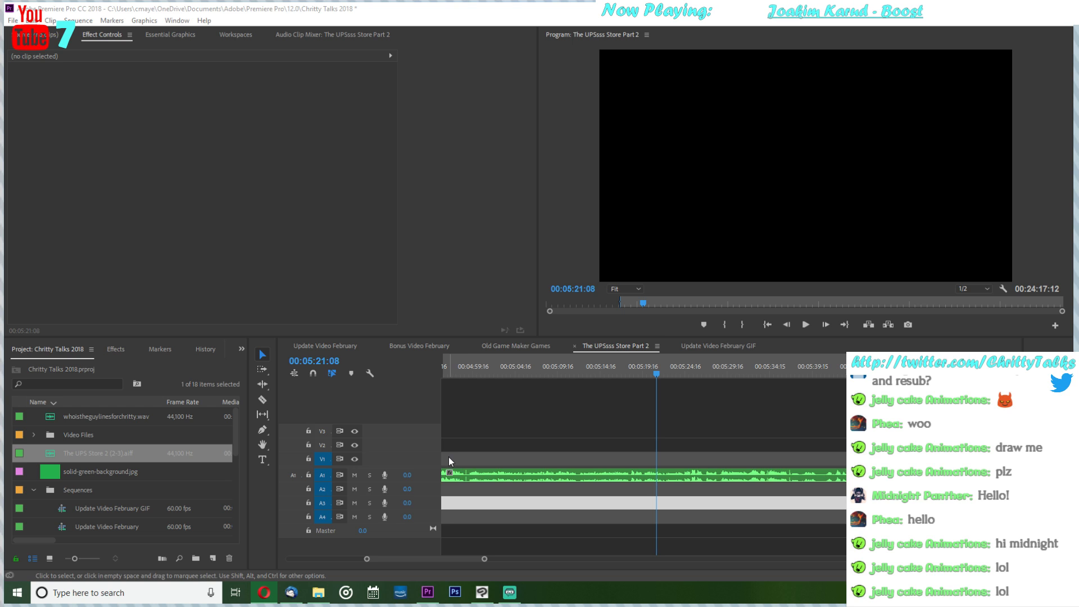
click(811, 325)
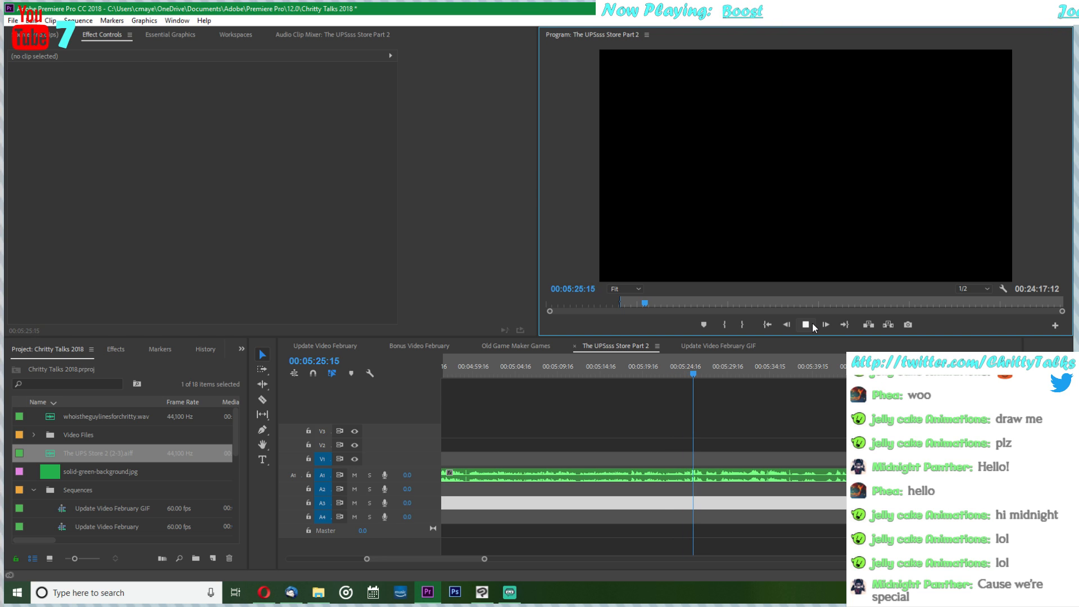
click(810, 367)
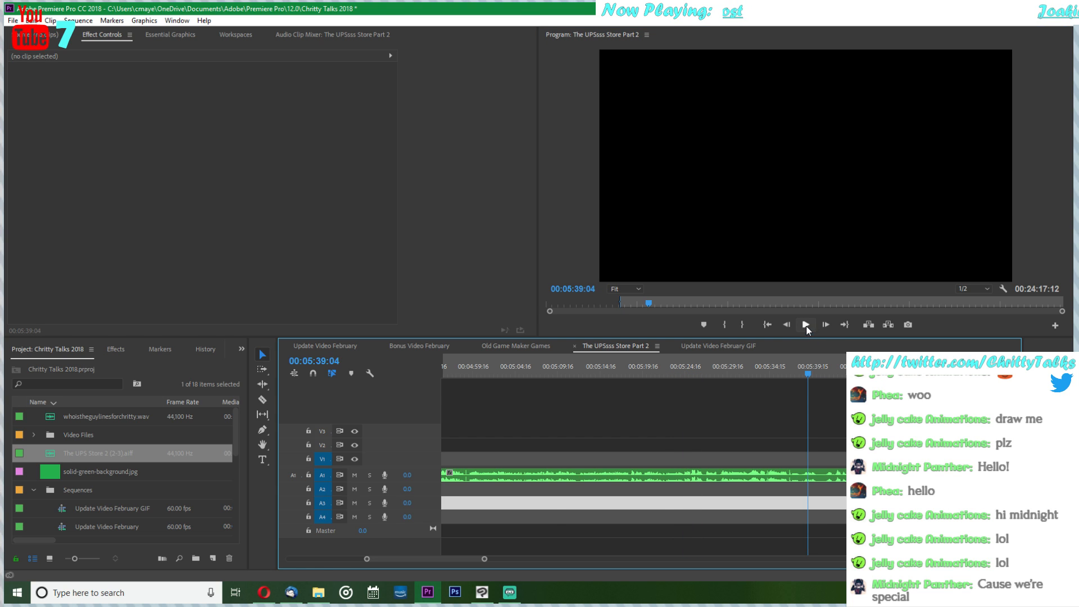
scroll(786, 411, down, 3)
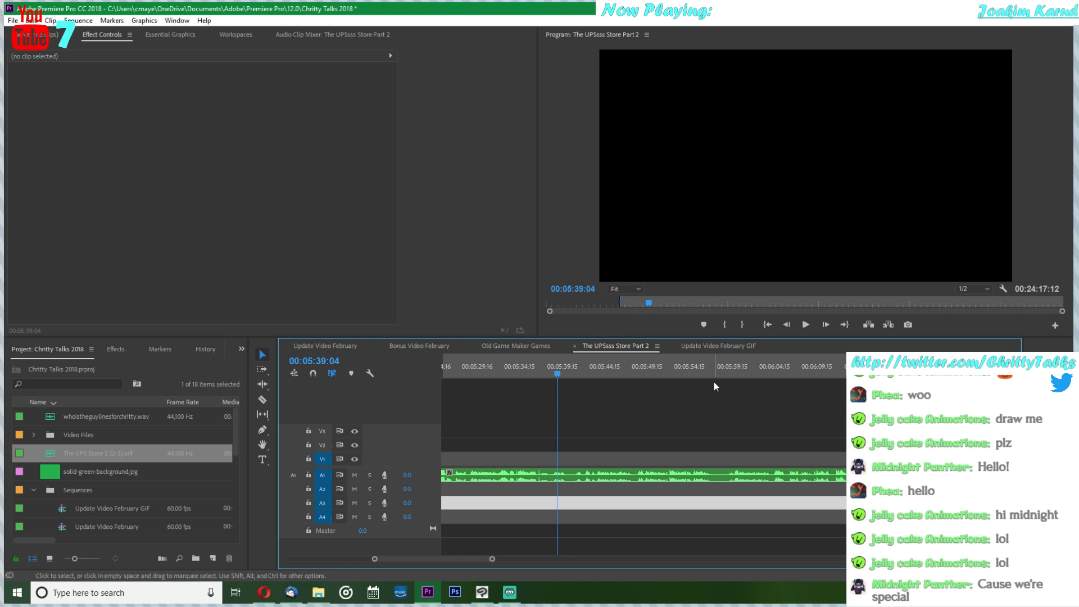
click(800, 325)
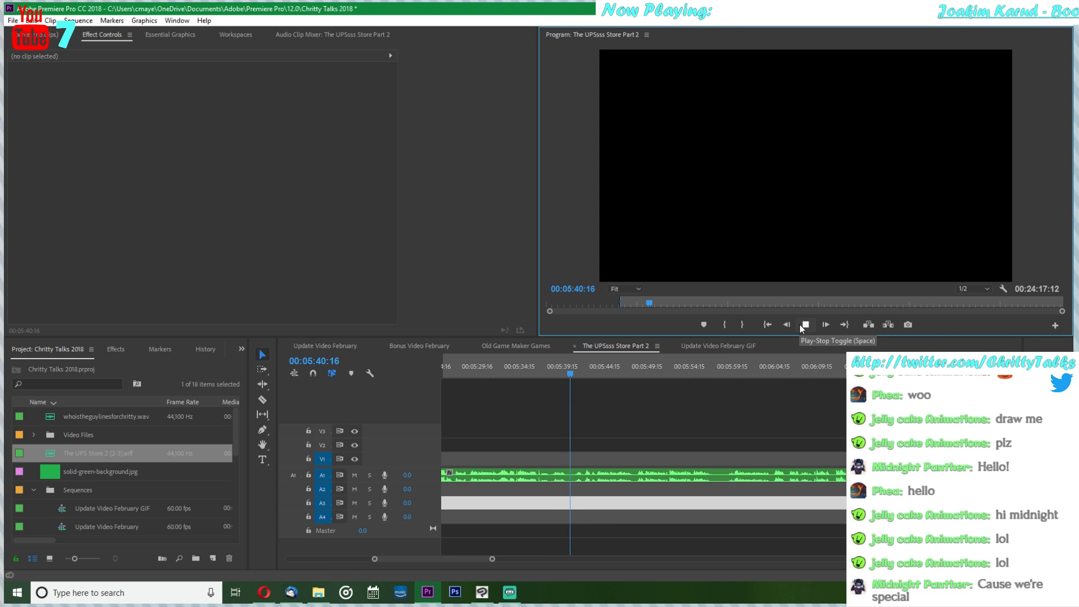
click(686, 373)
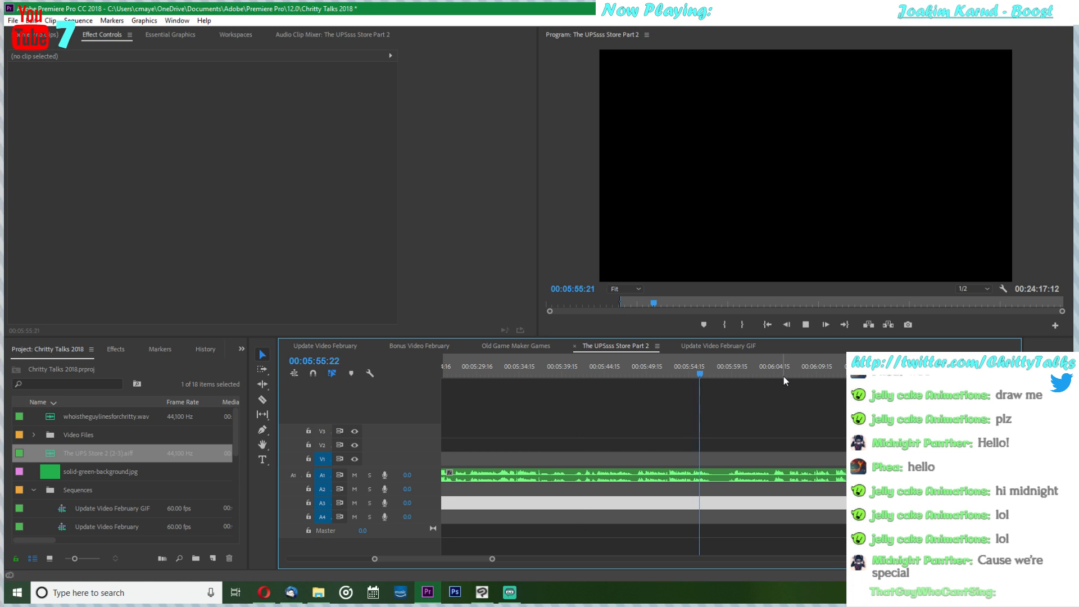
click(563, 374)
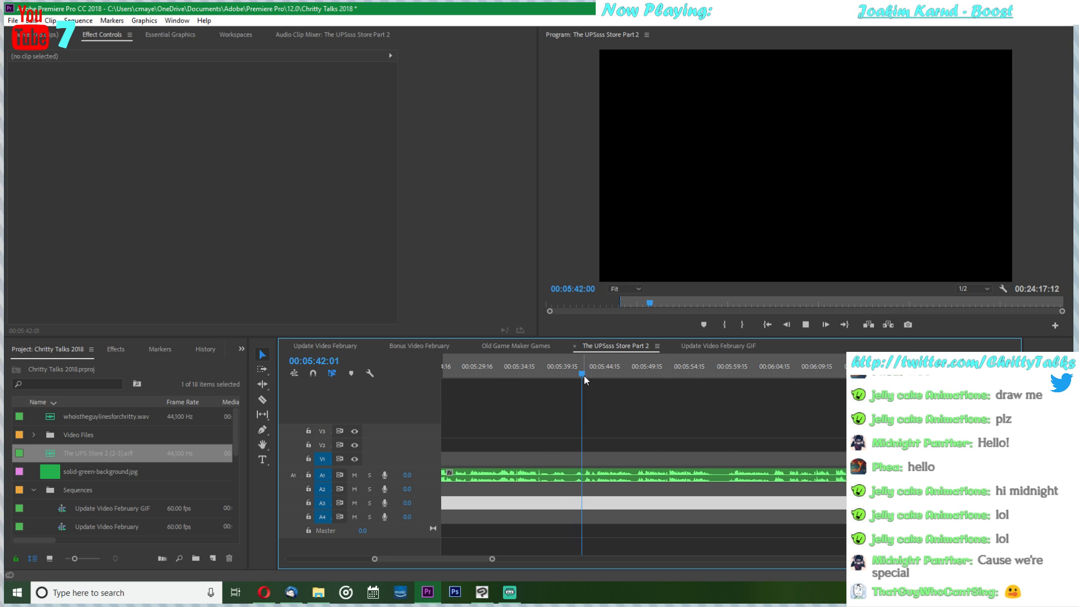
- Split the track A1 recording at 00:05:43:14, delete the portion before the cut, and play the start of the remaining clip
key(space)
key(c)
click(597, 477)
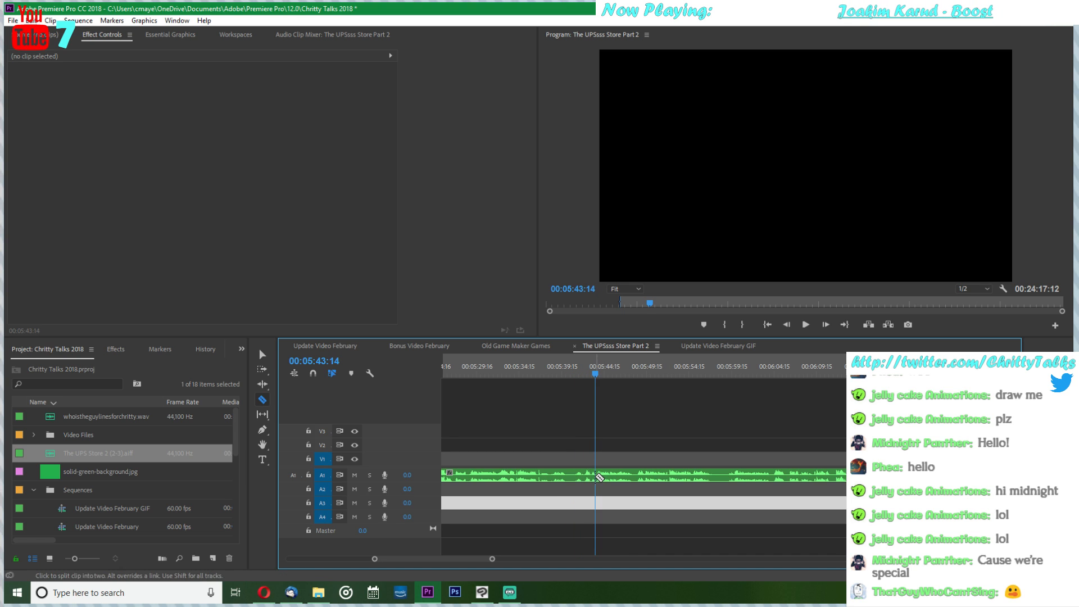
key(v)
click(582, 479)
scroll(577, 503, up, 5)
scroll(576, 503, down, 5)
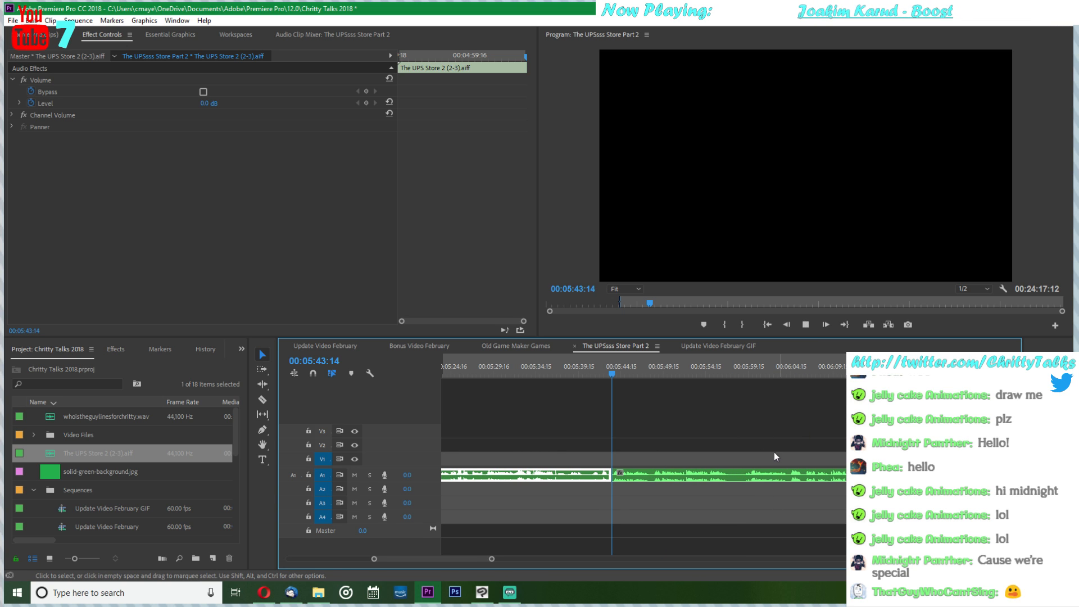
key(space)
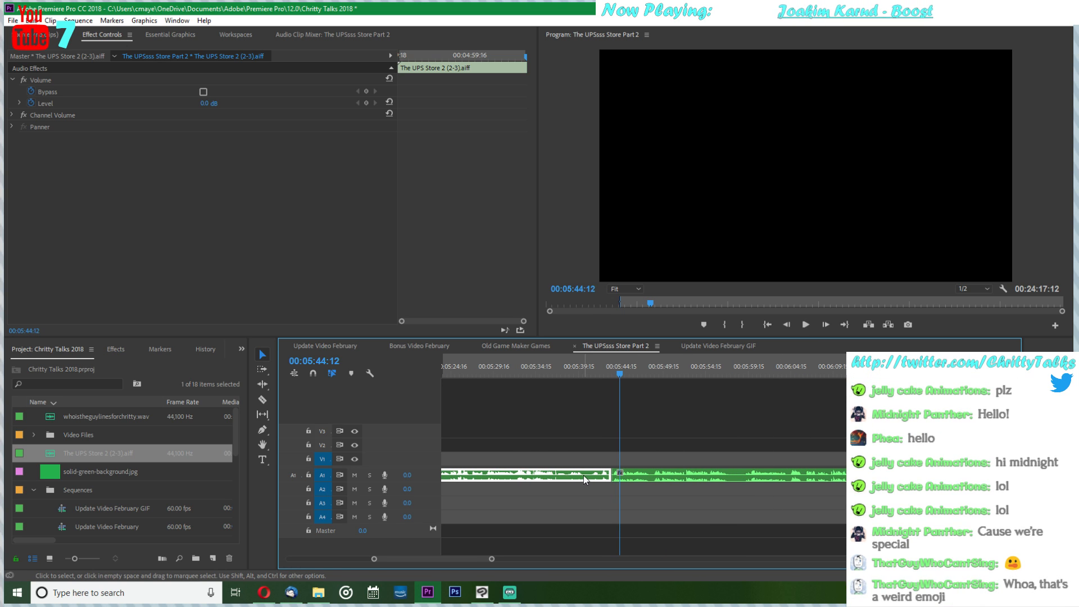
key(Delete)
key(space)
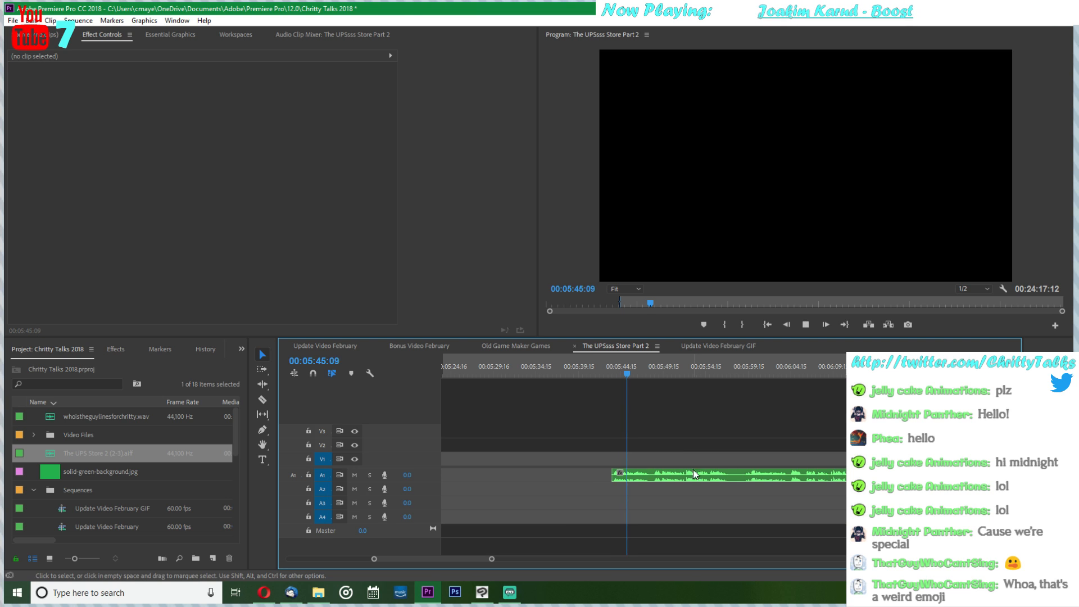
key(space)
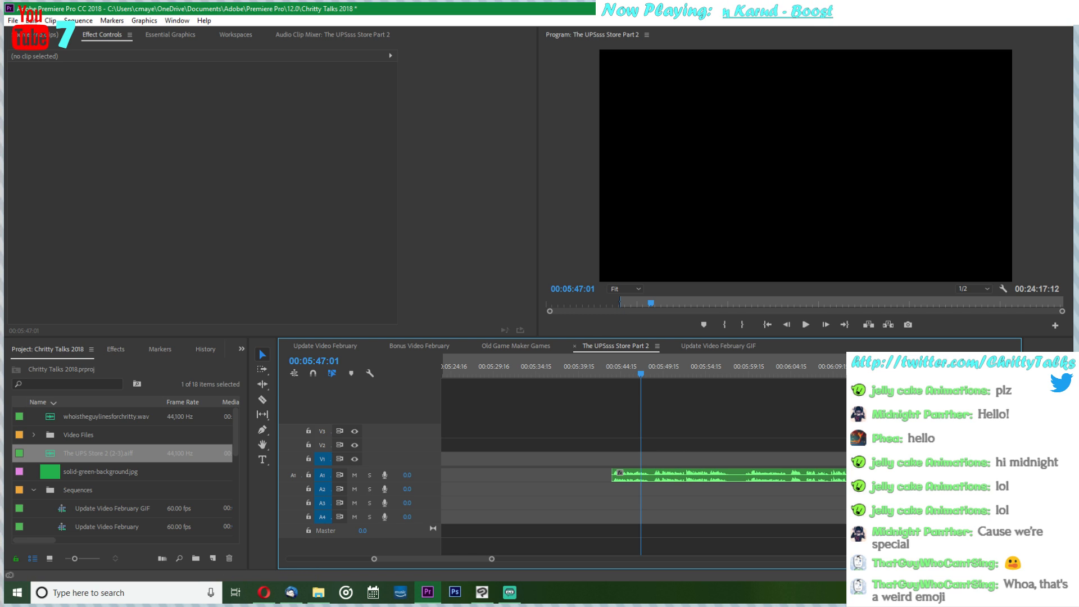
- Switch to the YouTube Live Dashboard in the browser and enlarge the page to show the audio editing list and chat
key(alt+Tab)
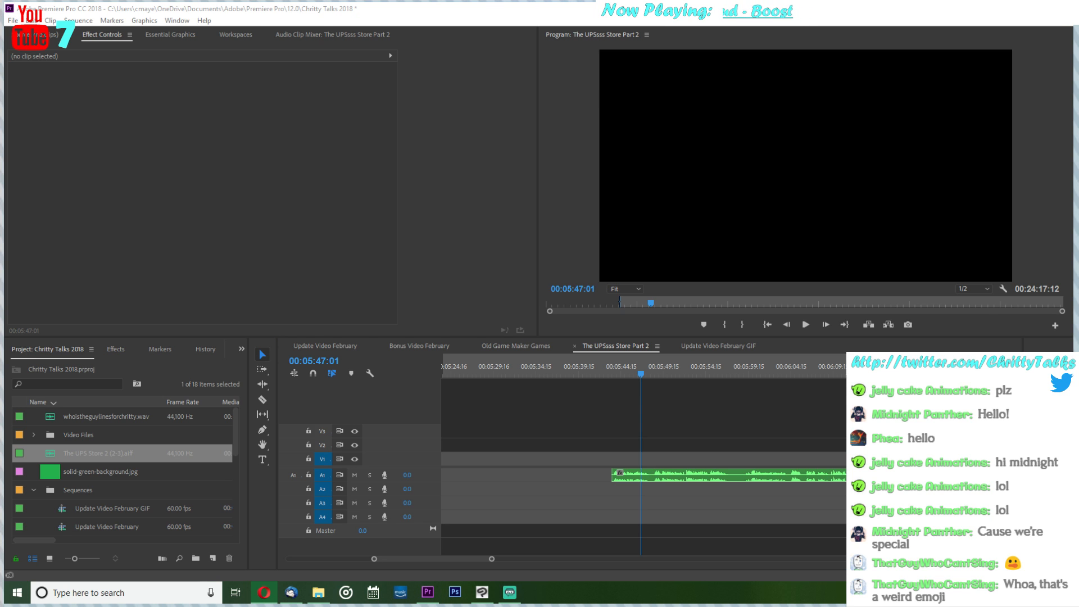
drag(0, 178, 283, 94)
drag(508, 83, 534, 1)
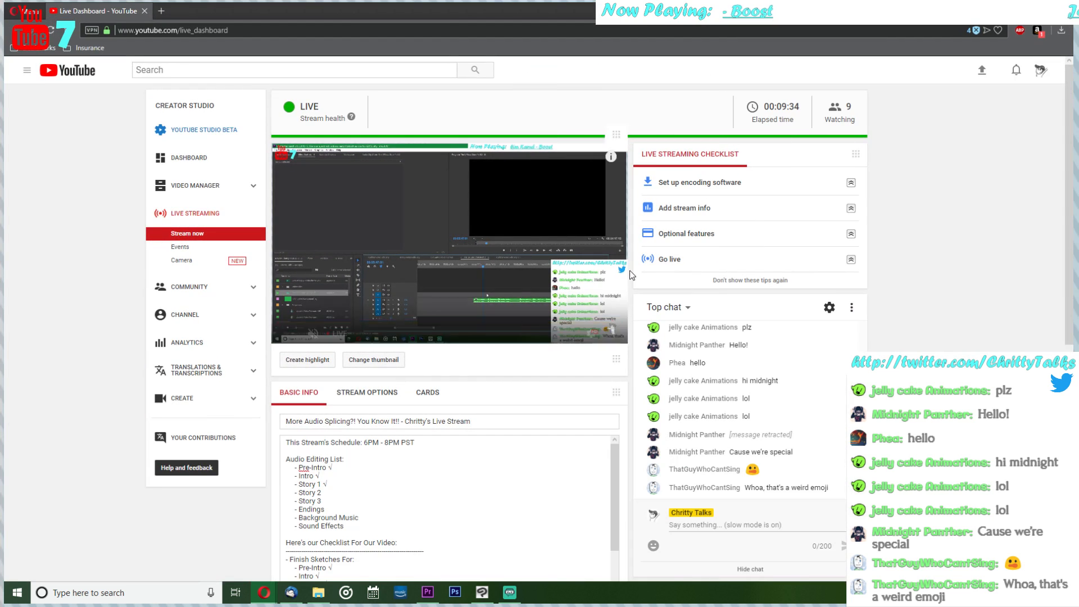
scroll(758, 448, up, 1)
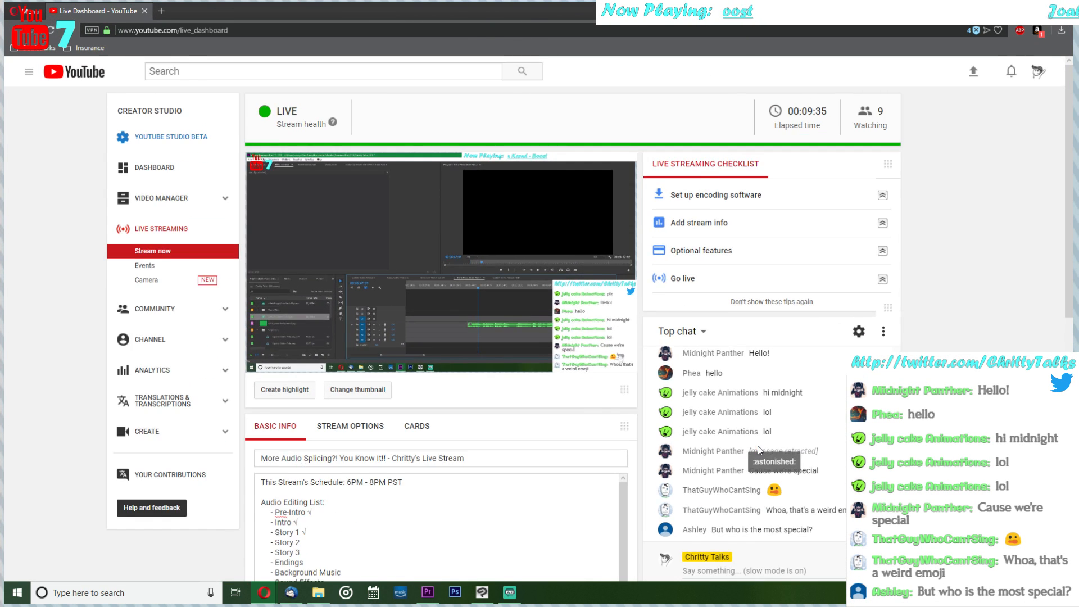
scroll(757, 446, up, 3)
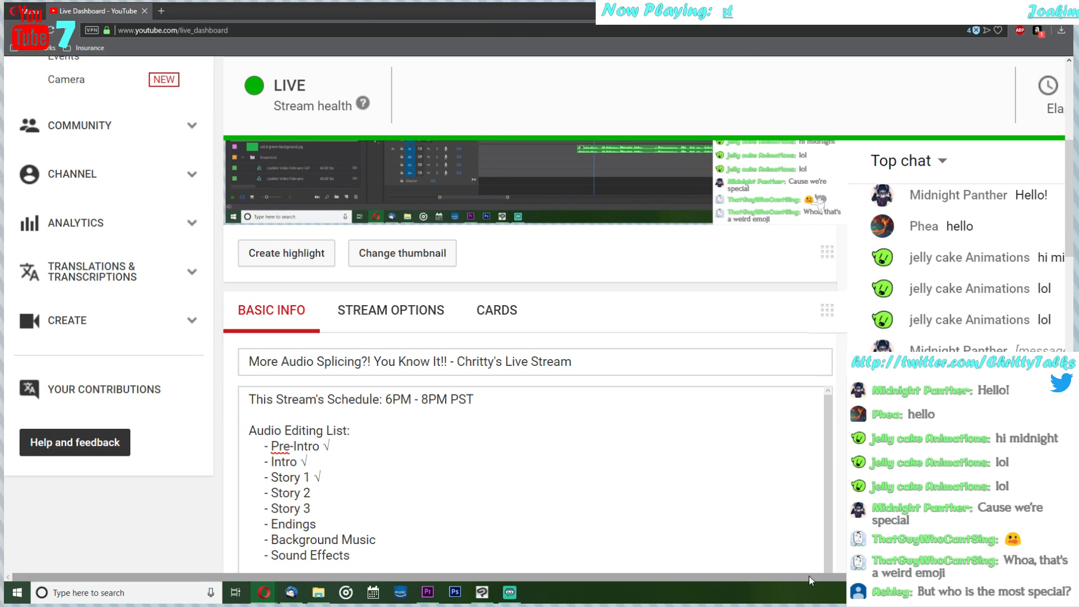
drag(810, 578, 898, 577)
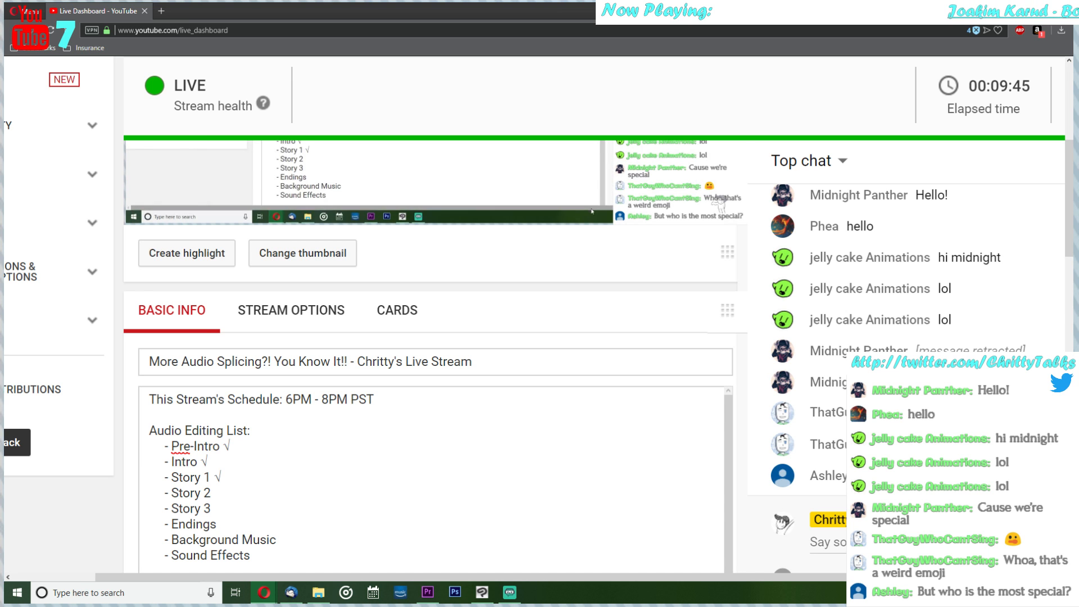
- Return to Premiere Pro and play the remaining recording on track A1 from 00:05:45:22
key(alt+Tab)
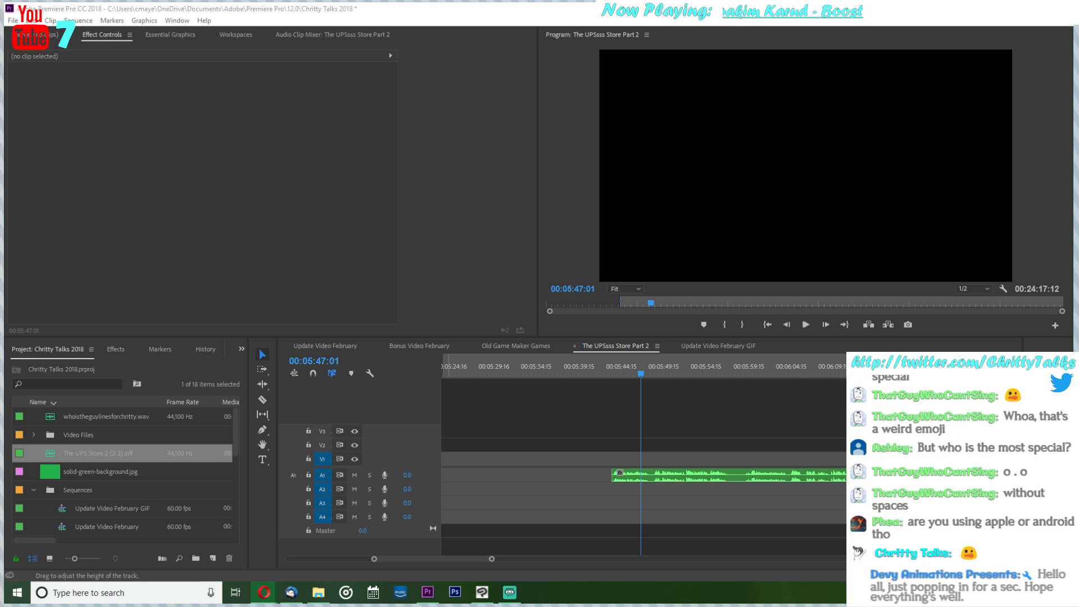
click(631, 376)
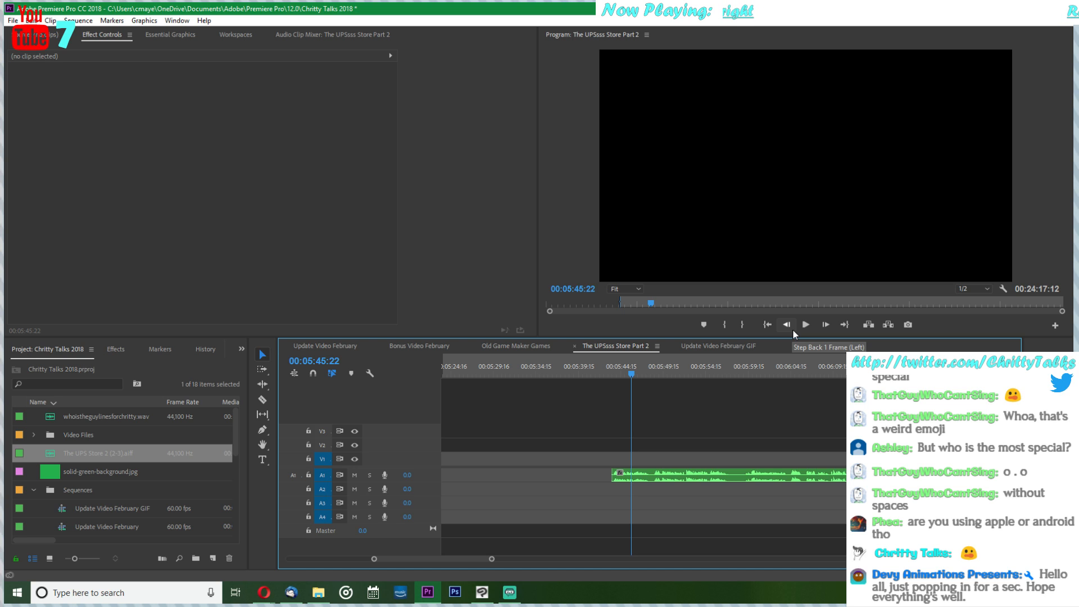
click(807, 326)
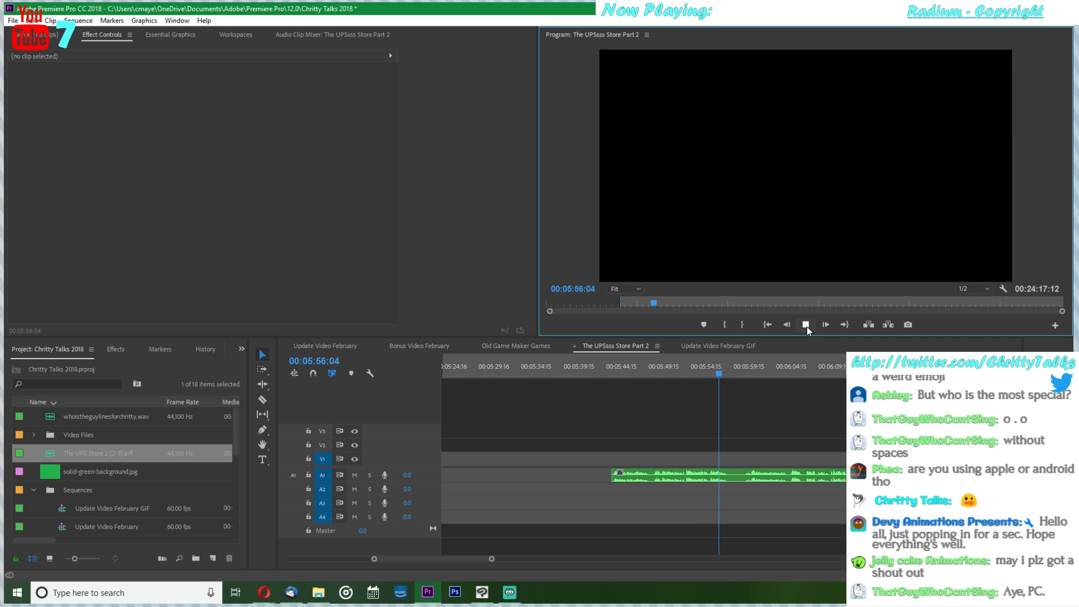
- Stop playback and split the track A1 recording at about 00:05:57
click(807, 325)
key(c)
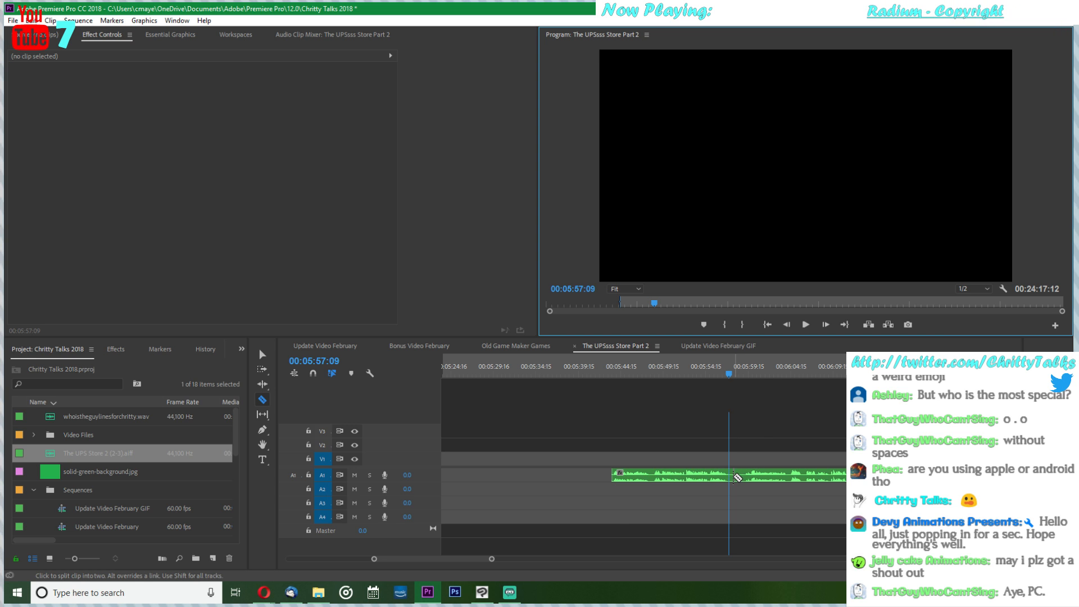
click(738, 483)
key(v)
- Switch to Clip Studio Paint and add a new layer directly above the QRxHdIRT_400x400 image layer
click(484, 598)
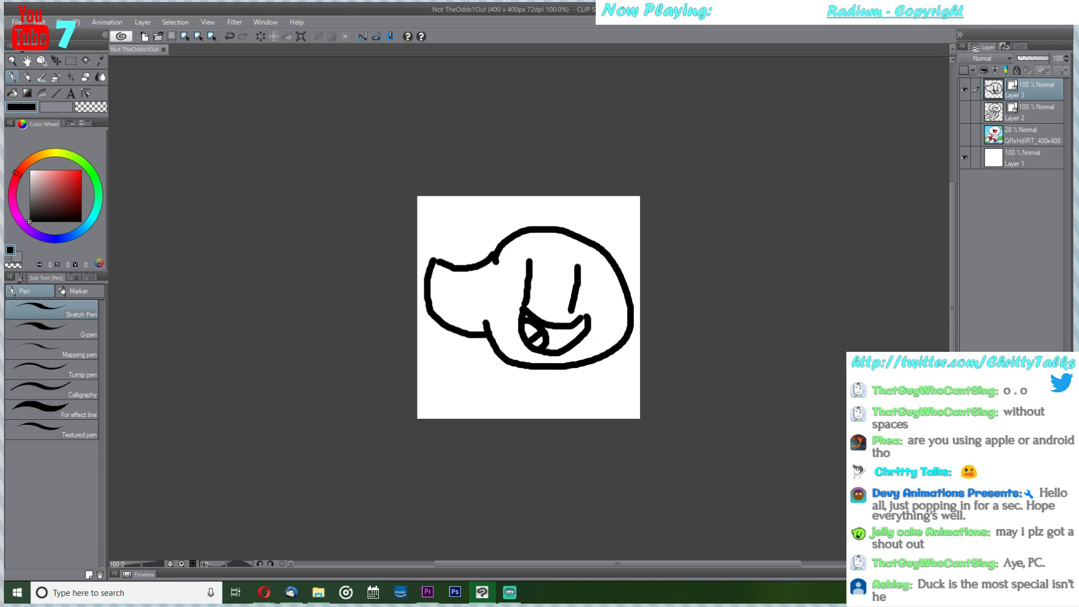
click(1025, 134)
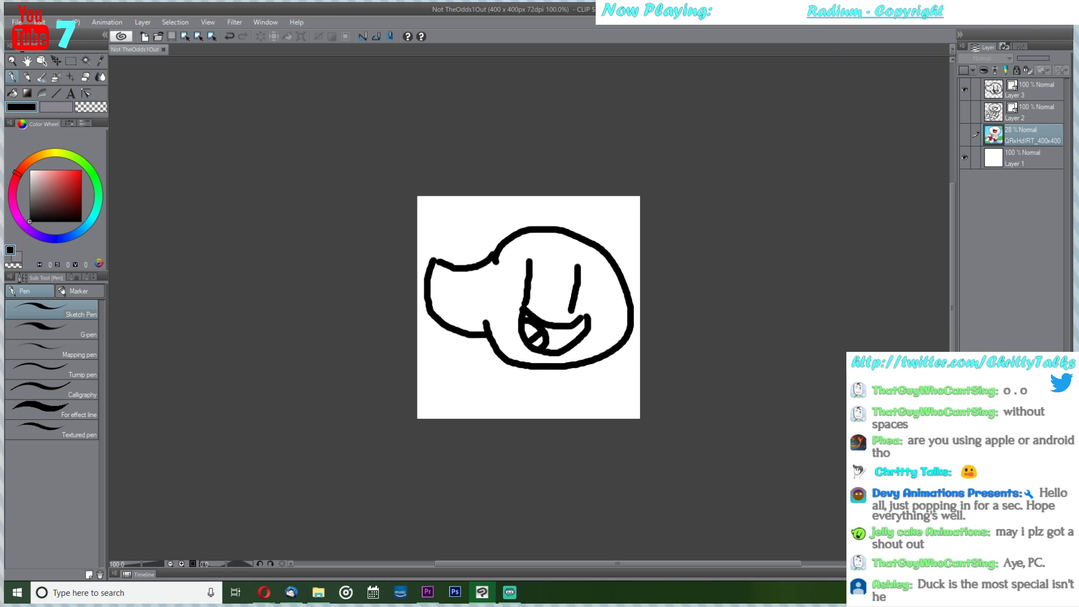
key(ctrl+shift+n)
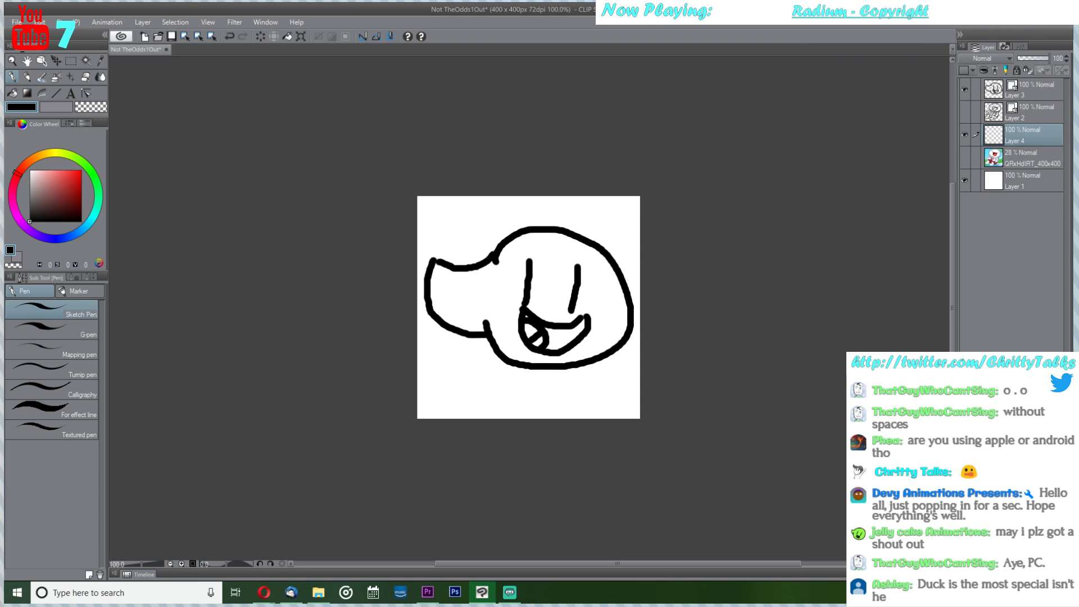
- Fill the character's head with bright green on the new layer, using the Fill tool set to refer to other layers
click(12, 94)
click(92, 175)
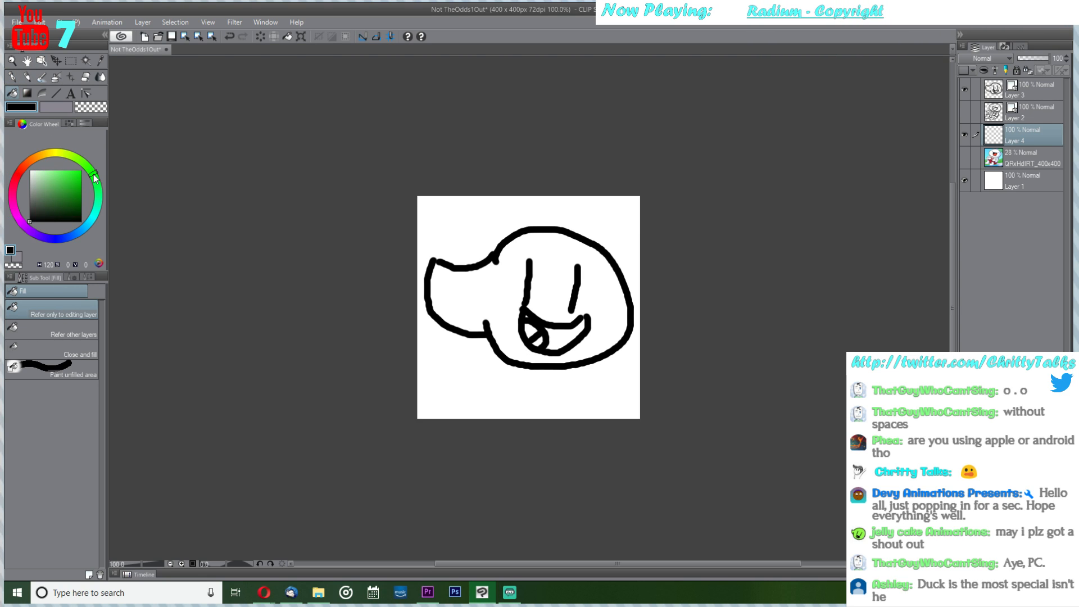
drag(75, 182, 121, 147)
click(543, 279)
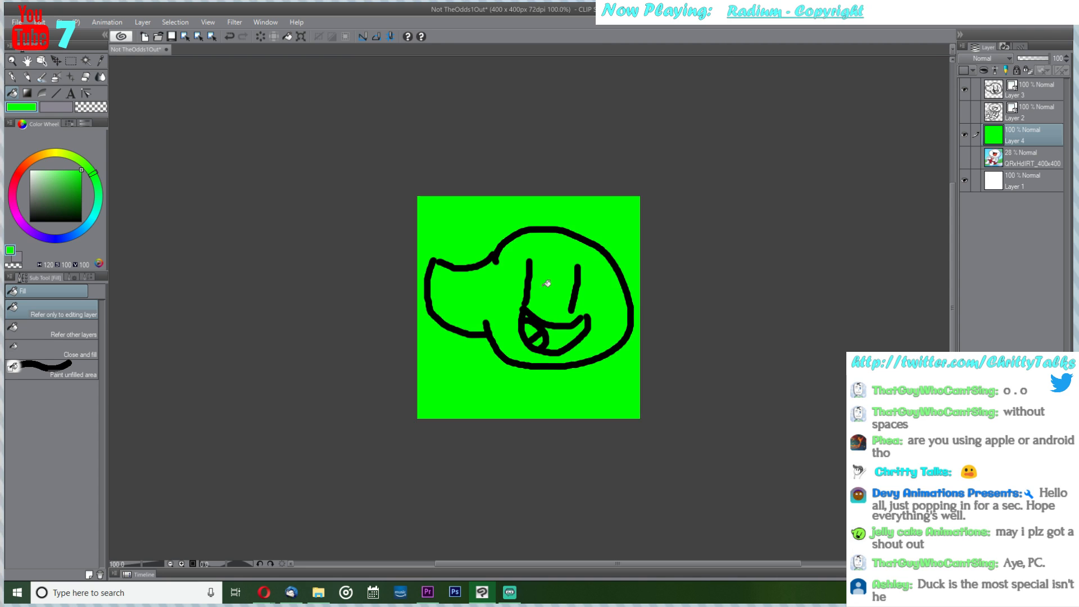
key(ctrl+z)
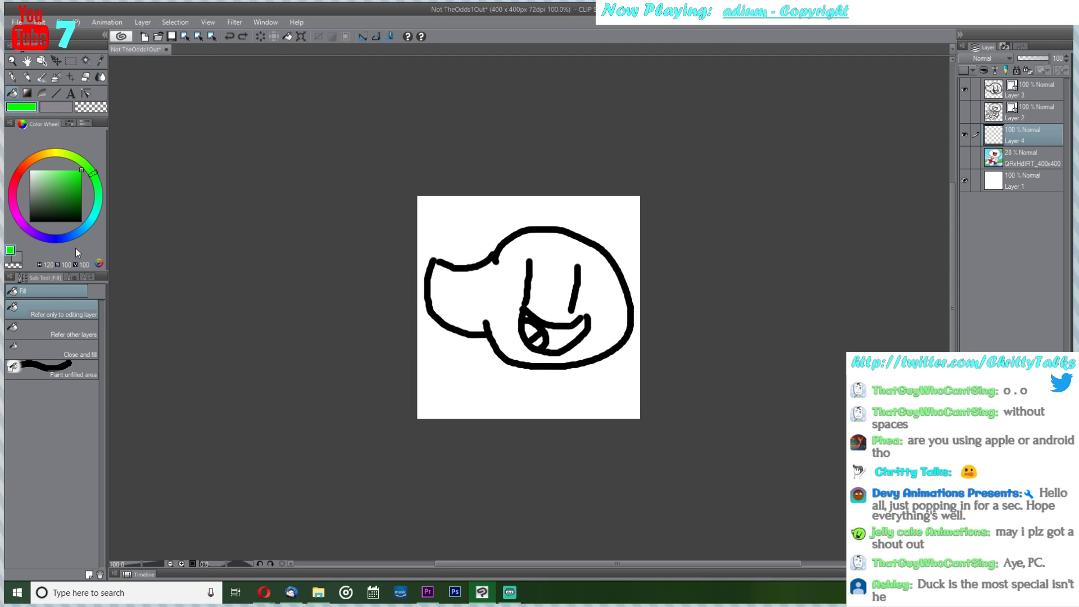
click(61, 329)
click(522, 287)
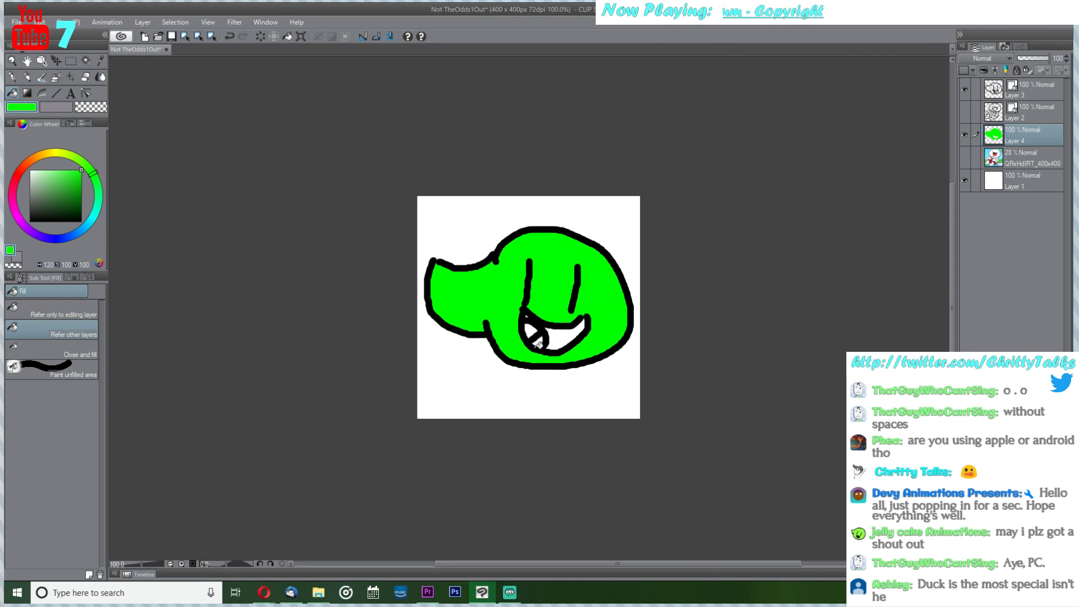
- Set the secondary colour to black and fill the large area of the character's mouth with it
click(66, 108)
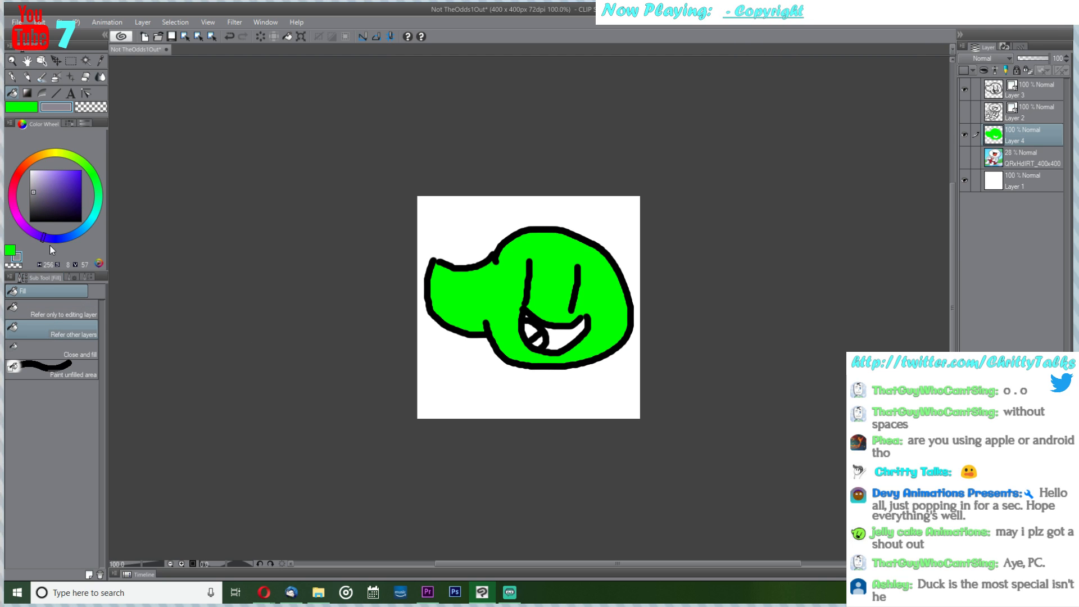
drag(42, 208, 8, 271)
click(559, 336)
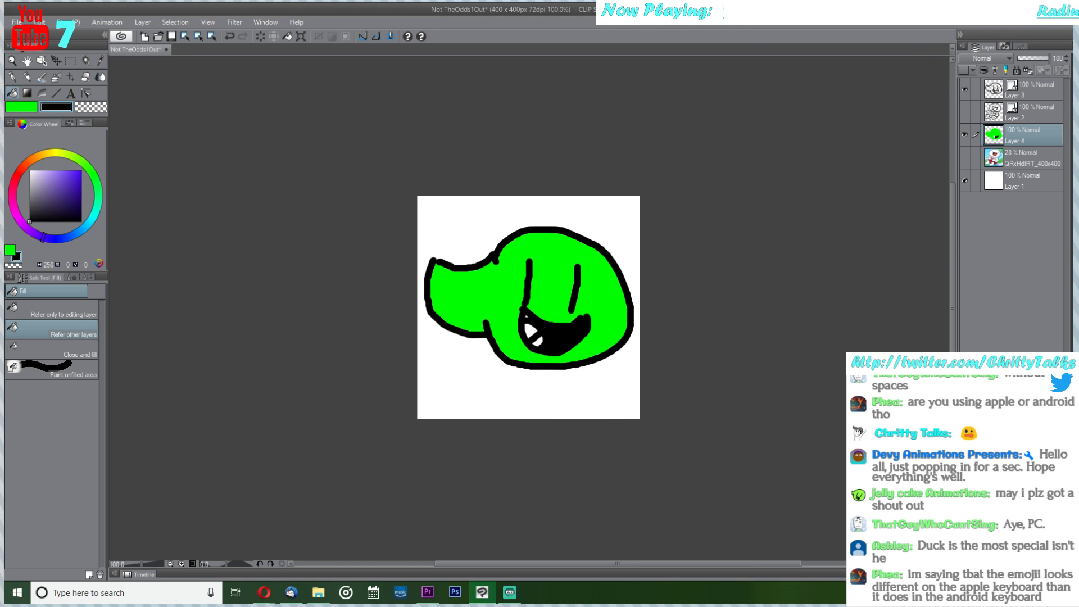
- Switch back to Premiere Pro and play the track A1 recording from 00:05:57:09 to about 00:06:08
key(alt+Tab)
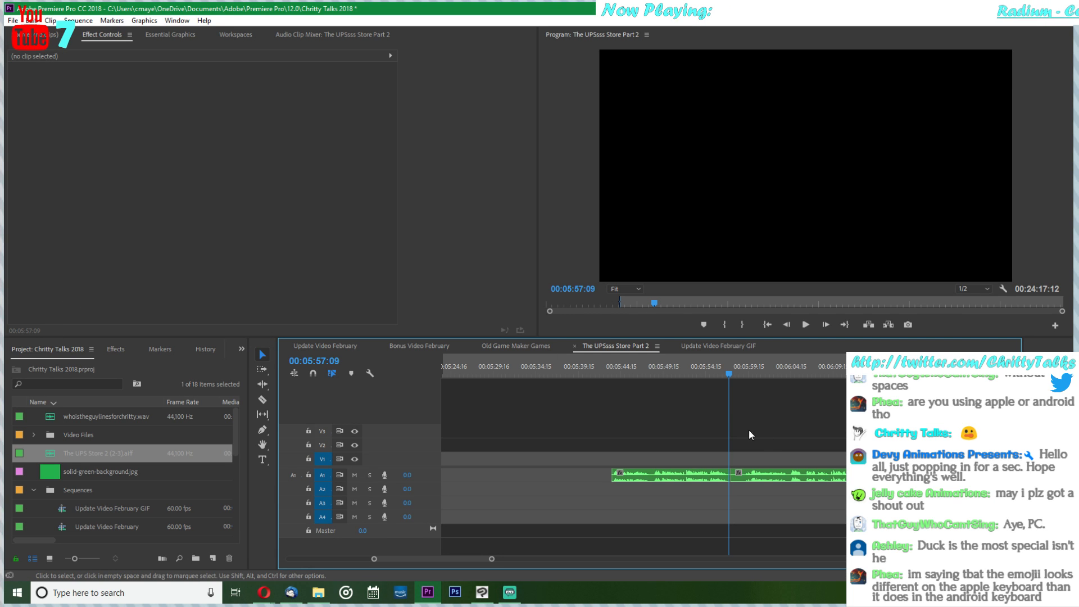
key(c)
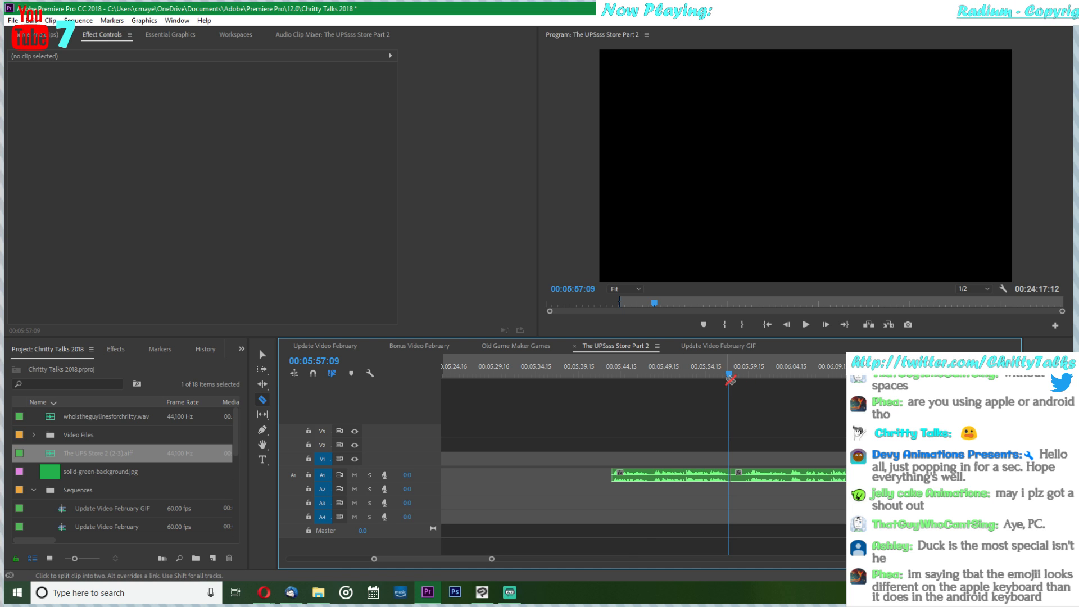
scroll(646, 472, down, 3)
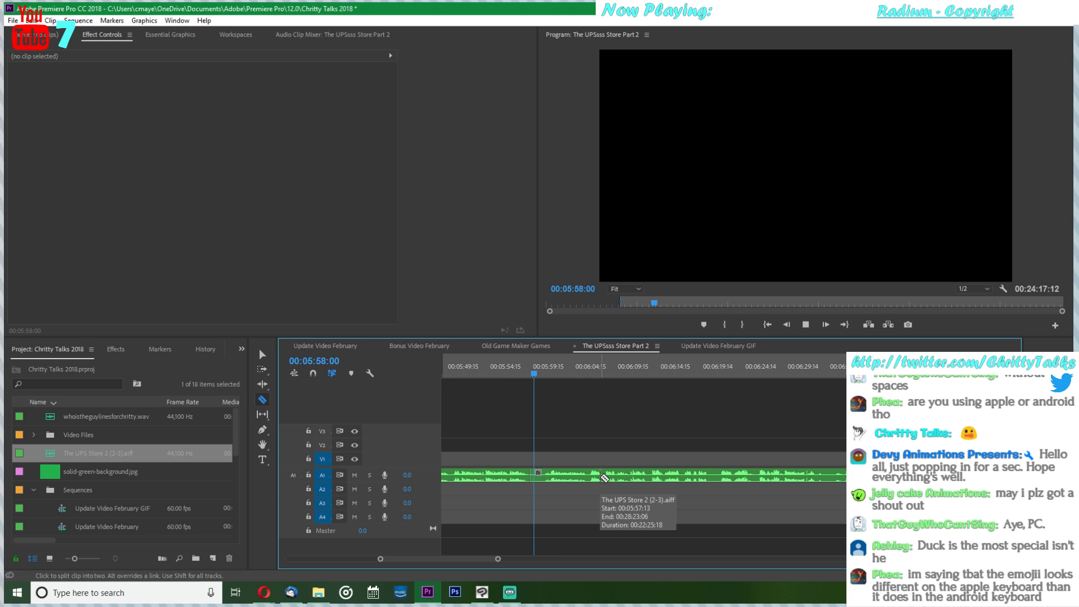
key(space)
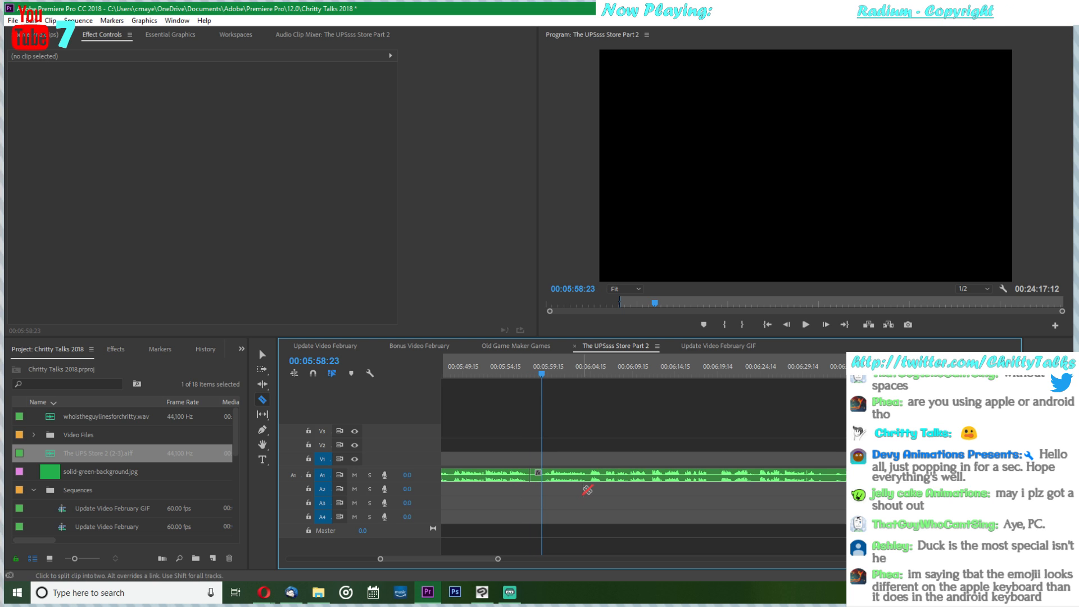
scroll(580, 490, down, 2)
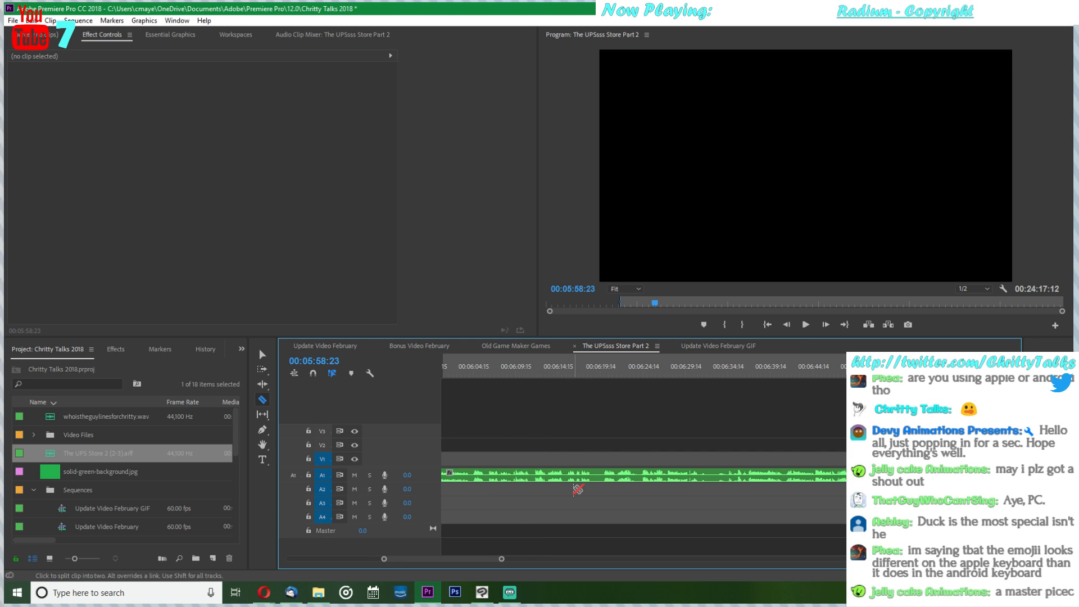
scroll(556, 412, up, 3)
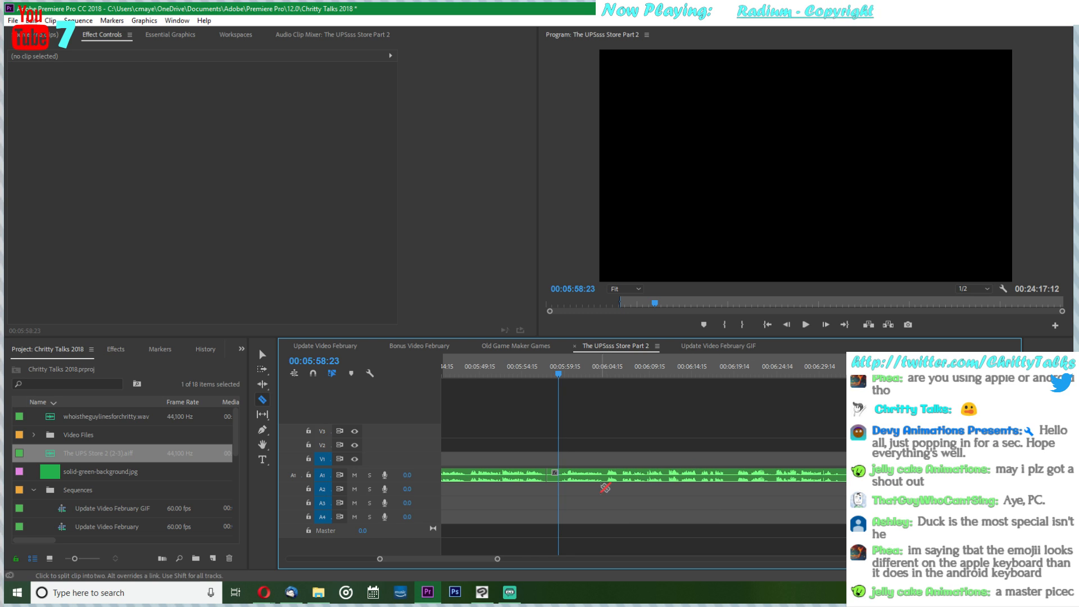
key(space)
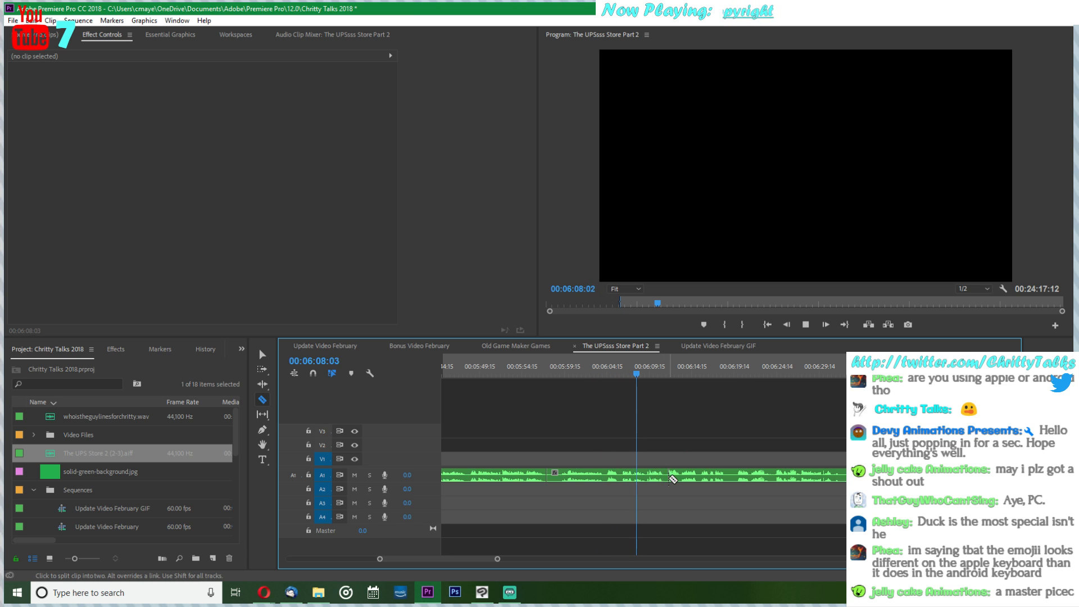
key(space)
- Skip ahead on track A1 and sample the recording from about 00:06:23 and from about 00:06:34
drag(645, 373, 764, 423)
key(space)
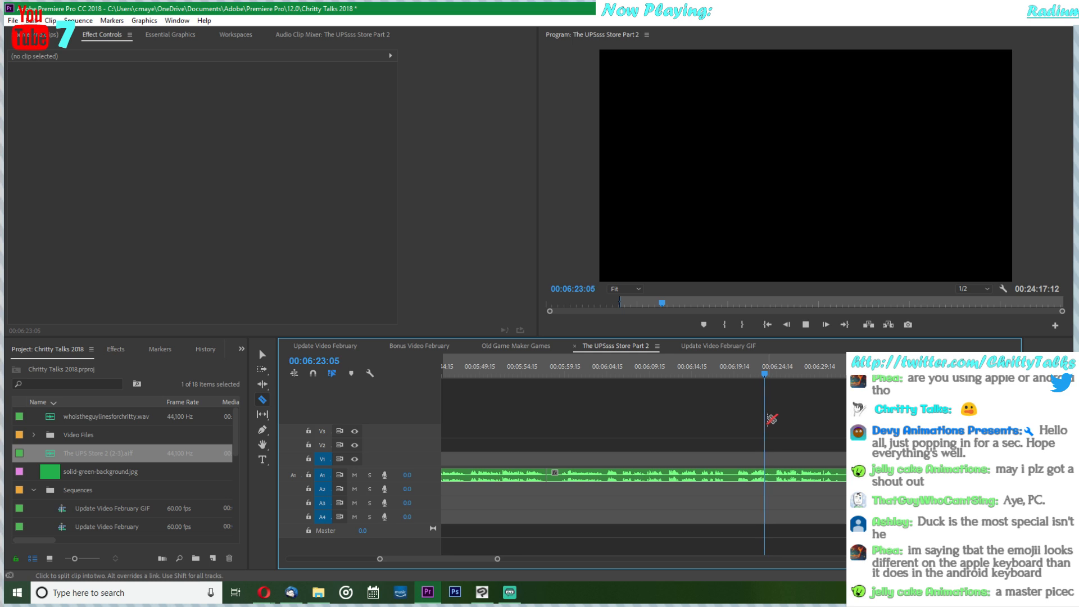
scroll(832, 394, down, 3)
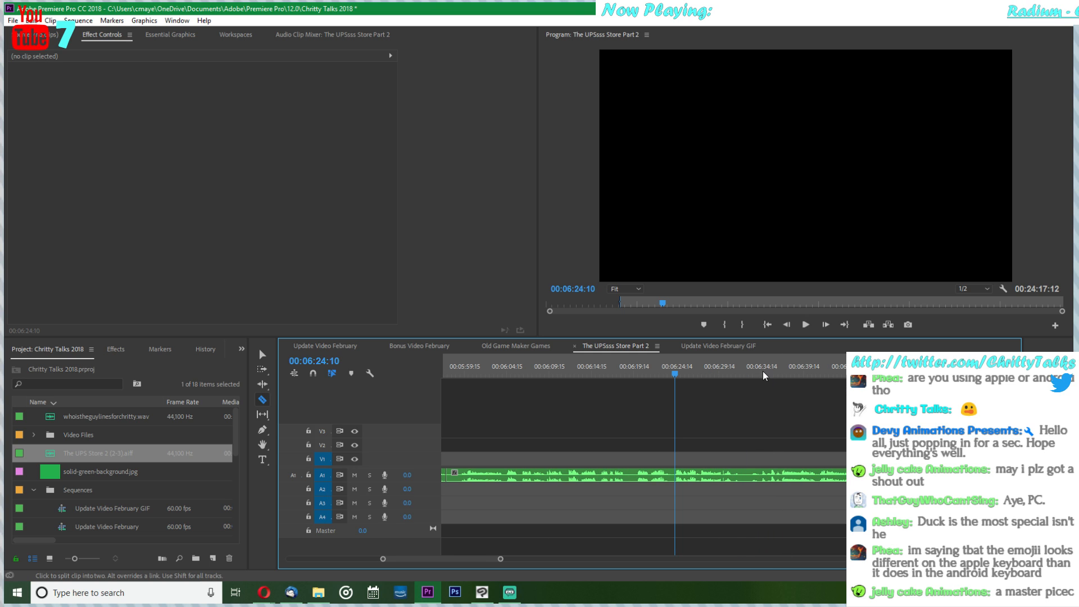
click(754, 366)
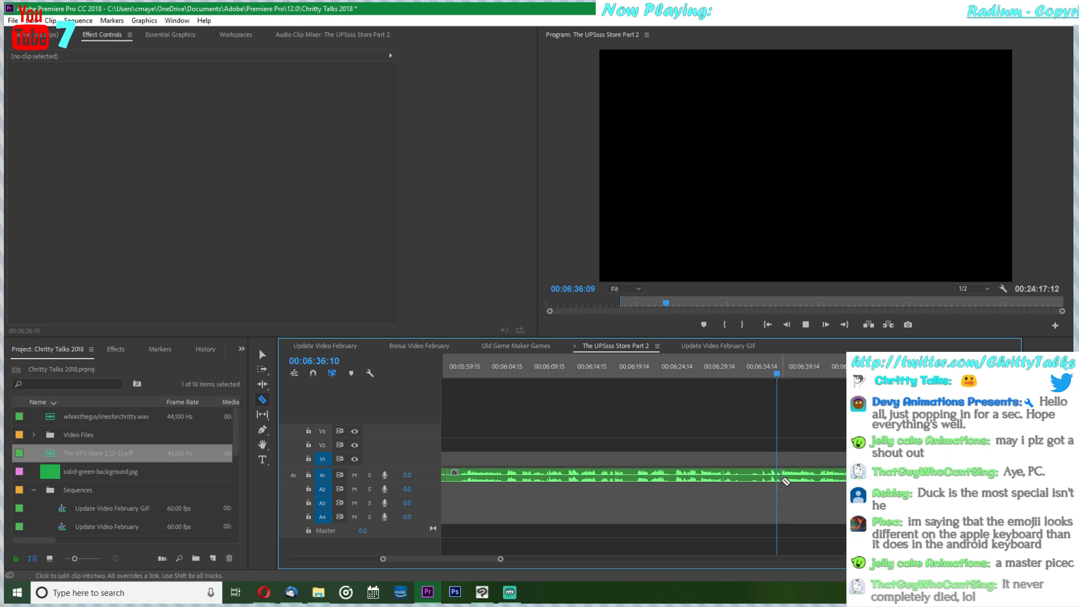
- Split the track A1 recording at 00:06:36:20 and delete the portion before the cut, back to about 00:05:57
key(space)
click(781, 475)
key(v)
click(770, 479)
key(Delete)
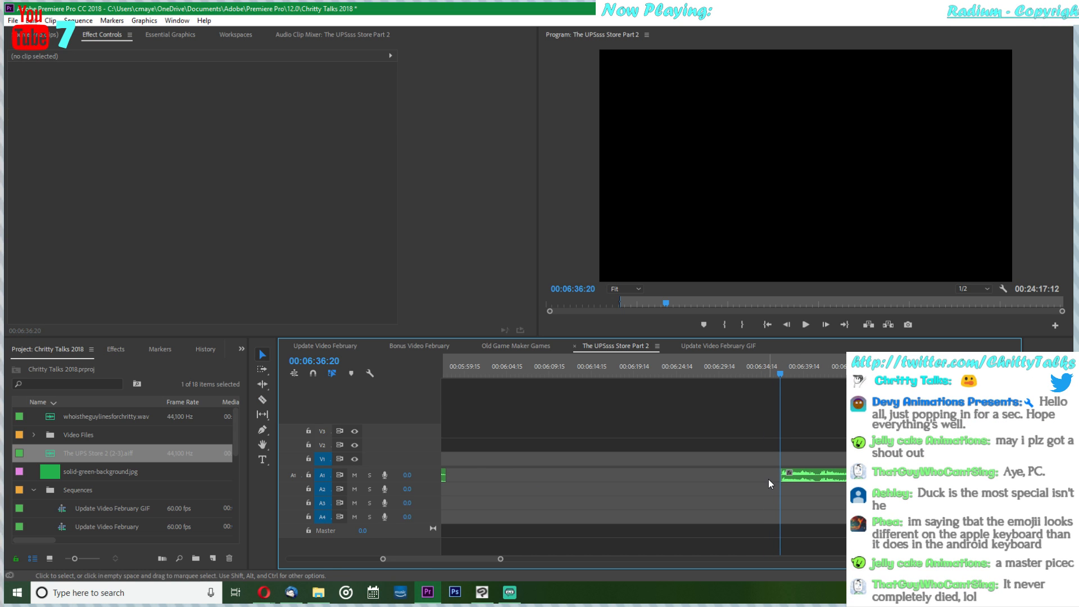
- Play the recording to 00:06:49:18, split it there, and close the gap after the track A1 clip ending at about 00:05:57
key(space)
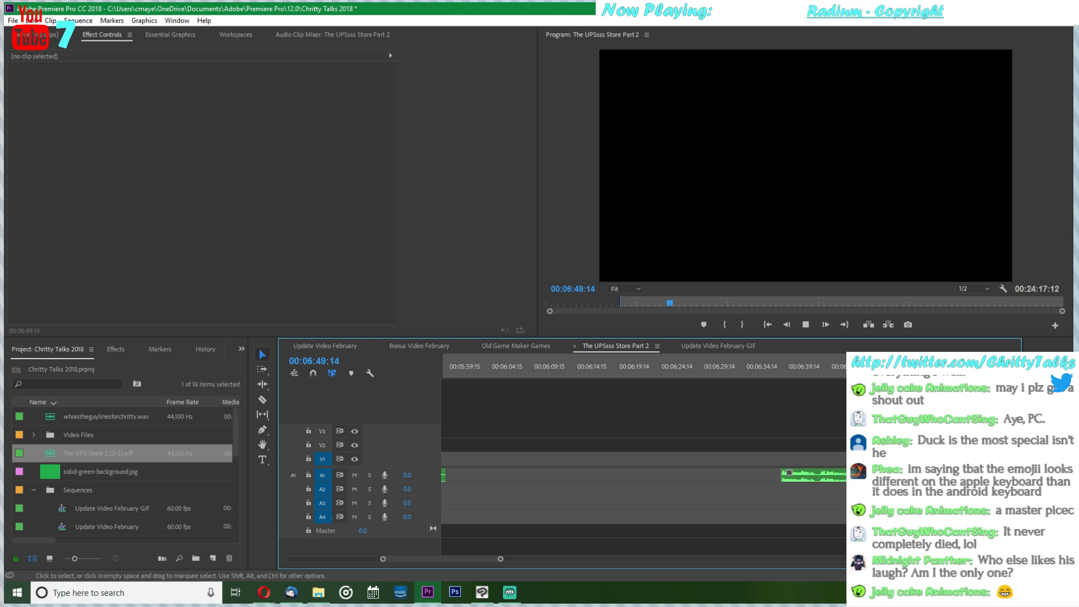
key(space)
key(c)
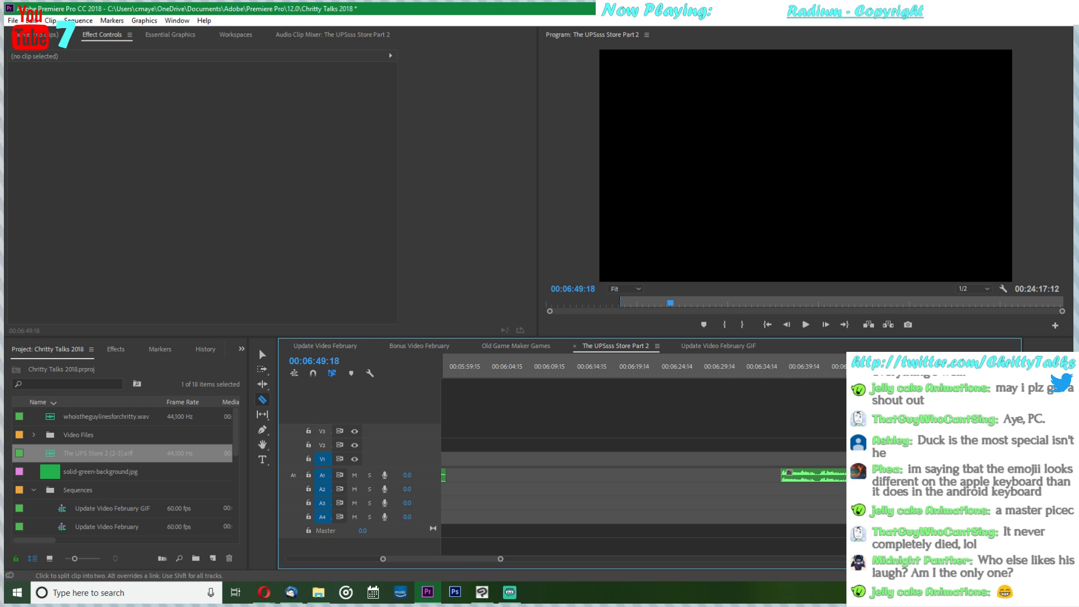
key(v)
drag(869, 476, 847, 478)
click(822, 442)
scroll(822, 442, up, 2)
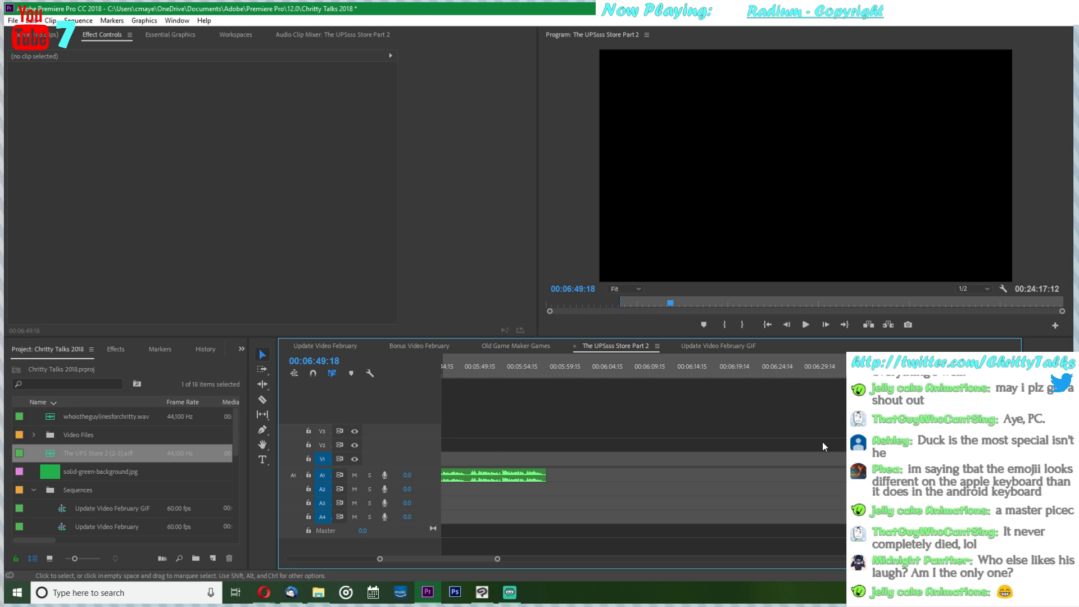
scroll(672, 465, up, 3)
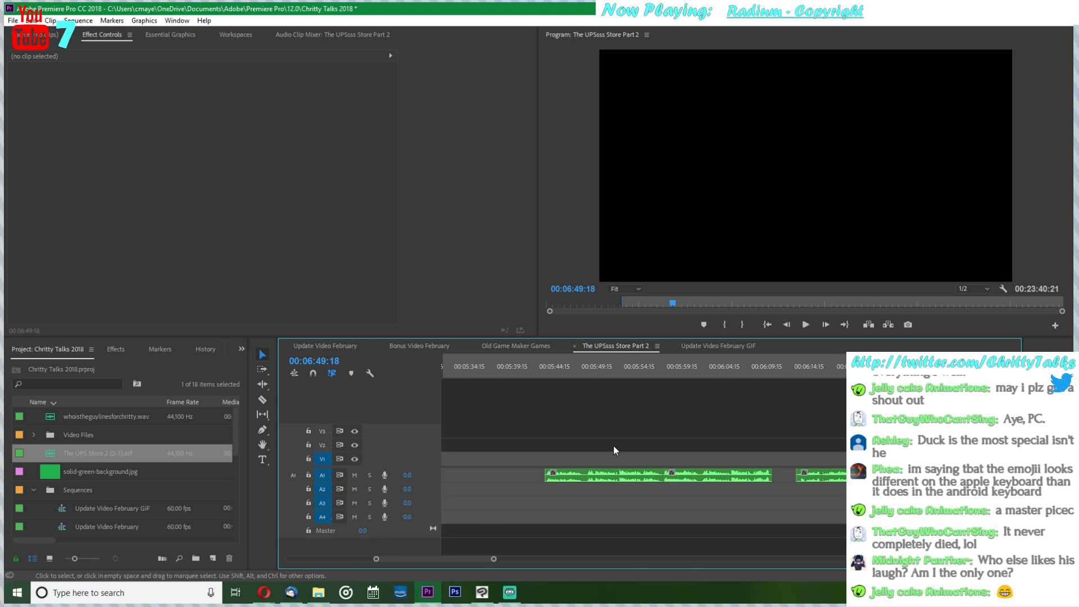
- Play the spliced track A1 clips from about 00:05:43 to 00:06:10:08, and remove the empty gap that follows
click(545, 374)
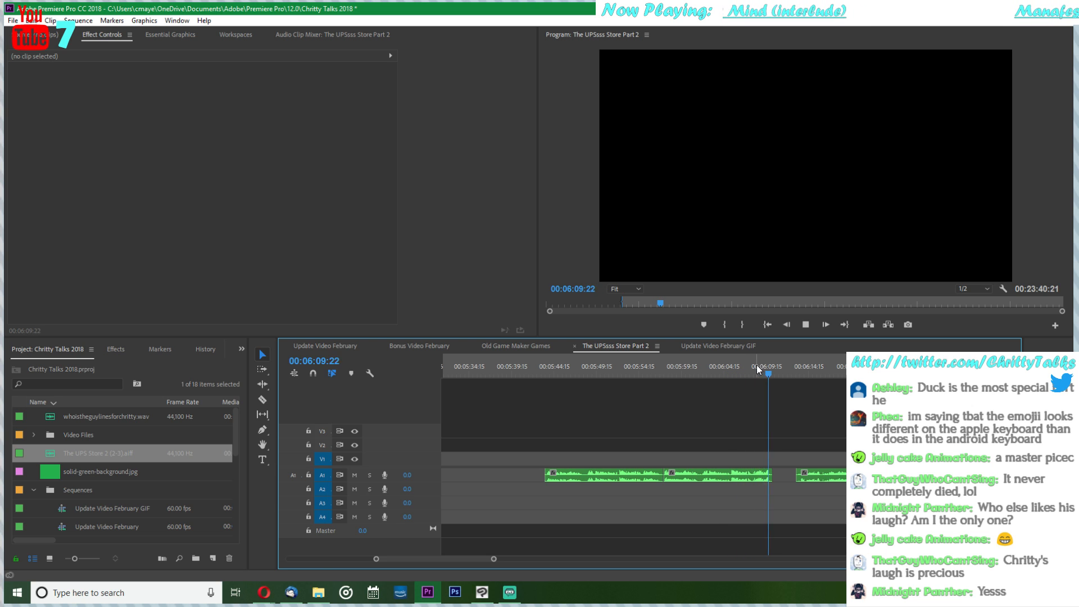
key(space)
click(785, 475)
scroll(775, 471, down, 3)
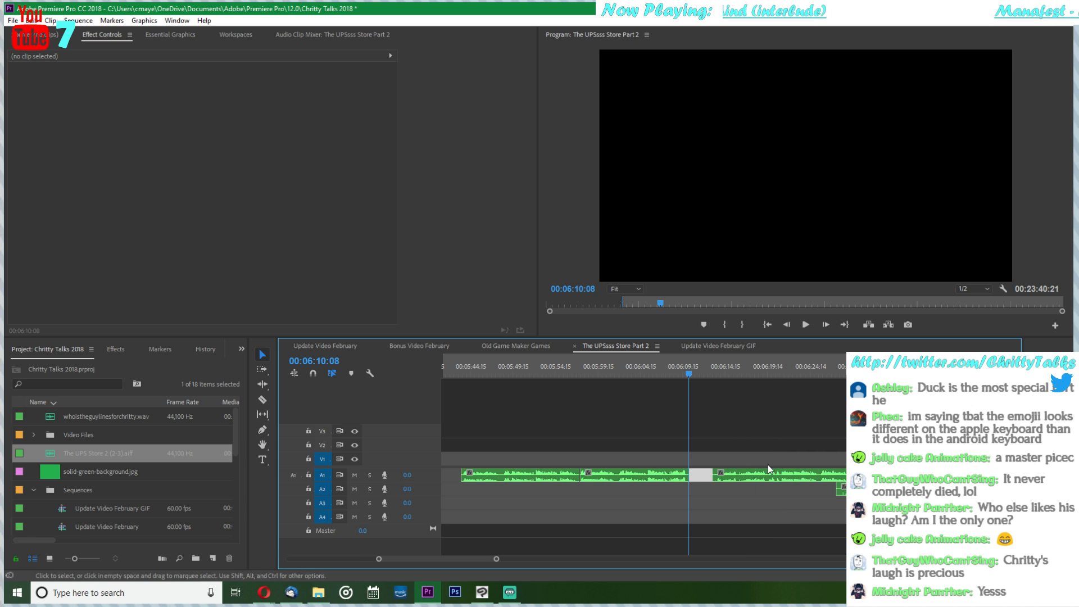
key(Delete)
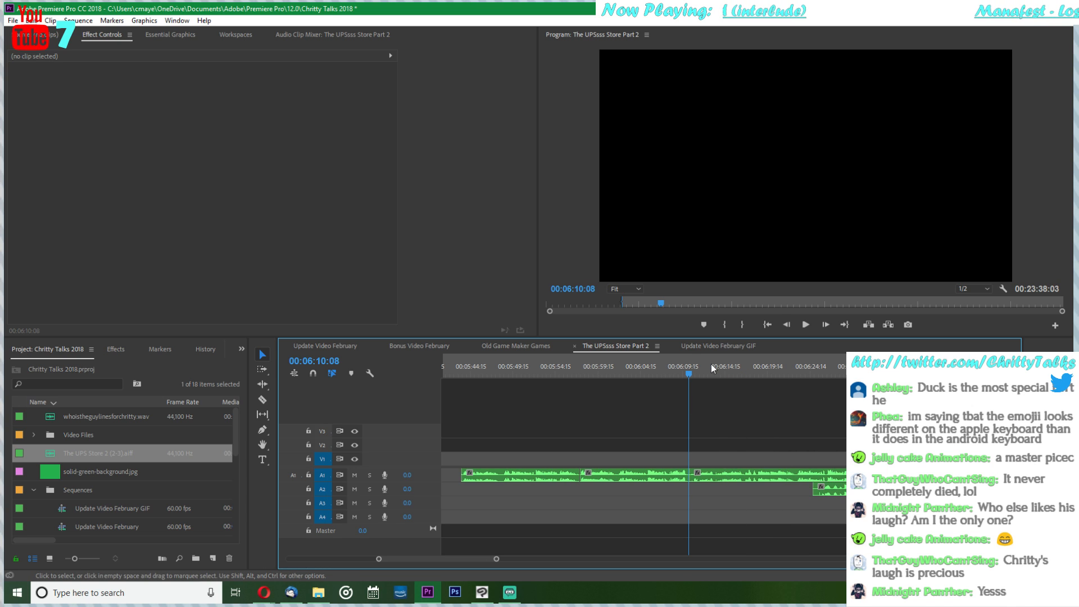
- Split the track A1 recording at 00:06:18:11, delete the portion between about 00:06:10 and the cut, and select the resulting gap
mouse_move(759, 368)
mouse_down()
mouse_move(746, 369)
mouse_move(757, 369)
mouse_up()
key(c)
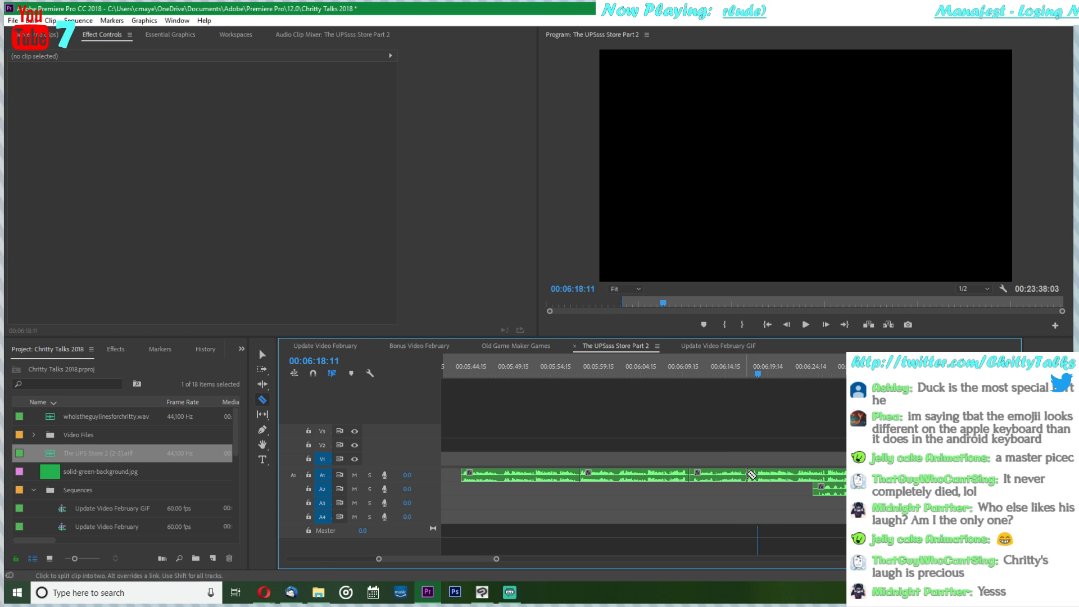
click(753, 475)
key(v)
click(742, 482)
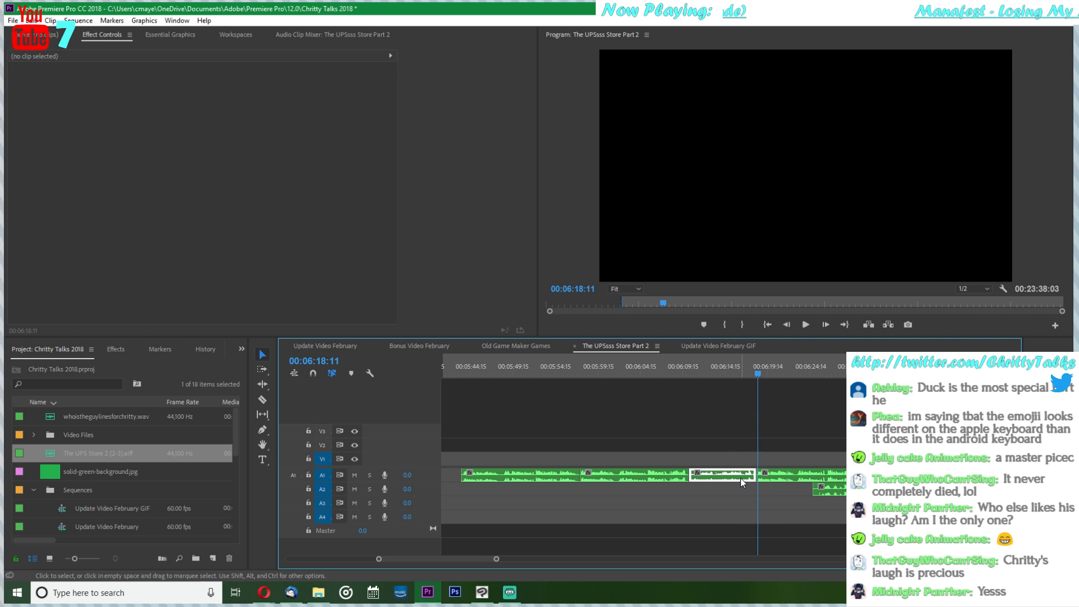
key(Delete)
click(746, 472)
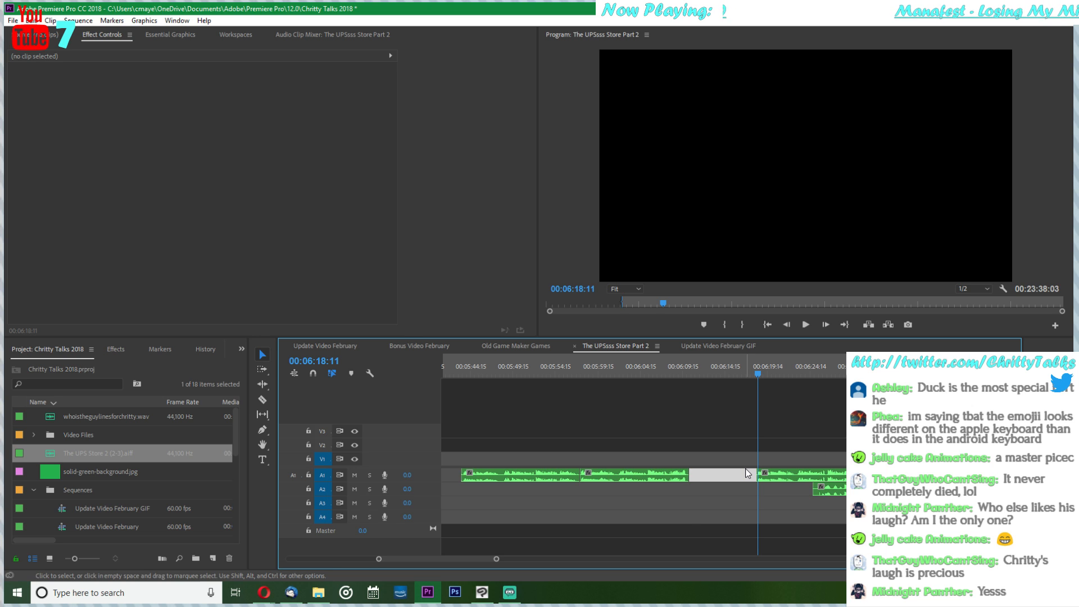
- Play the remaining track A1 clip from 00:06:18:11 to 00:06:24:12
key(=)
scroll(746, 469, down, 3)
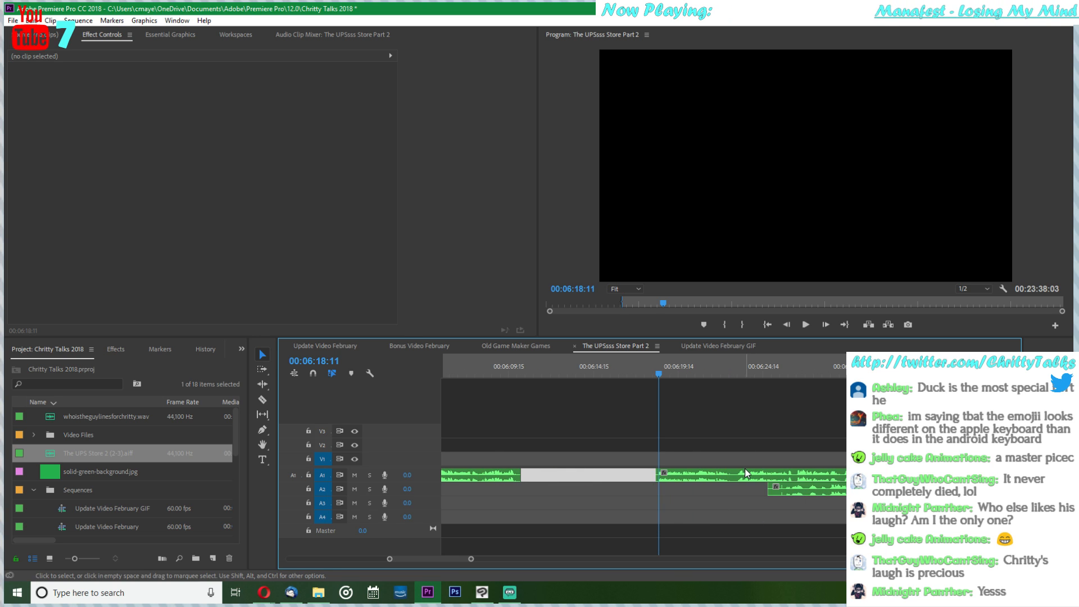
click(806, 324)
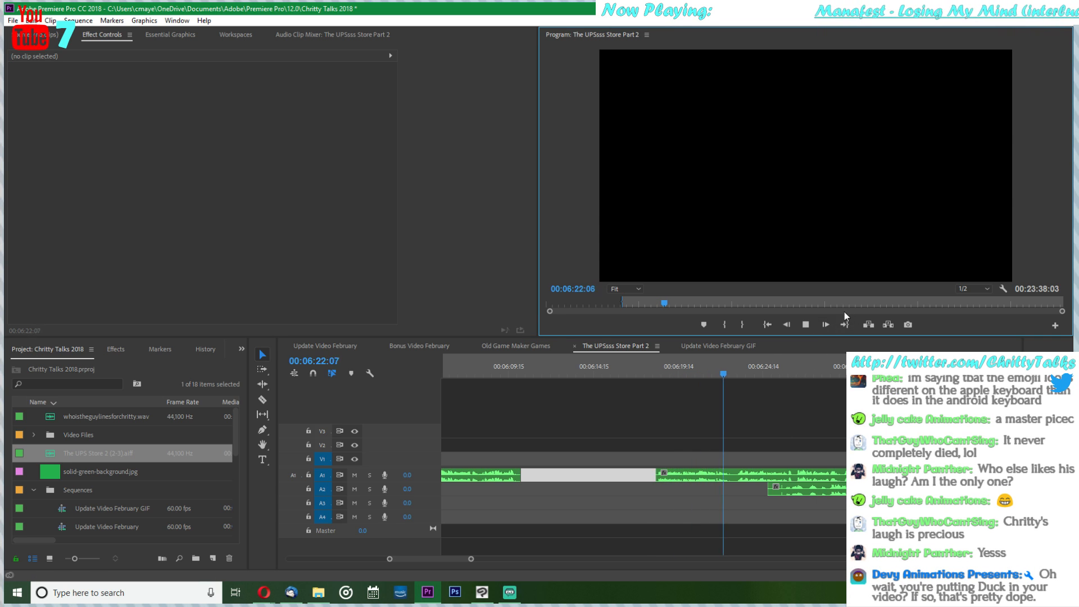
click(812, 323)
- Move the clips on tracks A2, A3 and A4 together beyond the end of the track A1 recording, with the last ending at about 00:25:42:05
key(c)
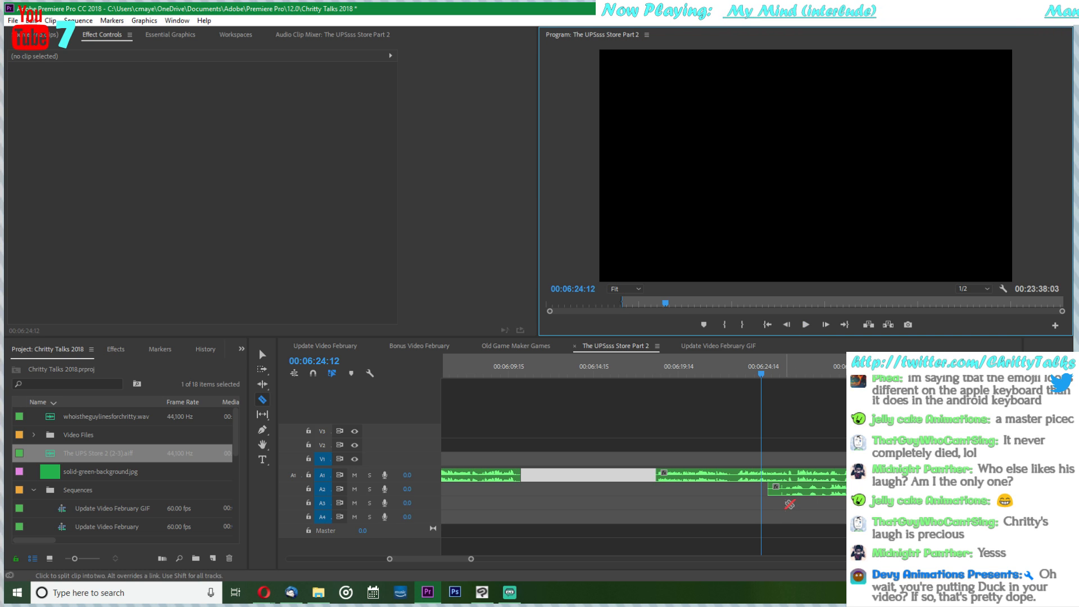
key(v)
click(794, 492)
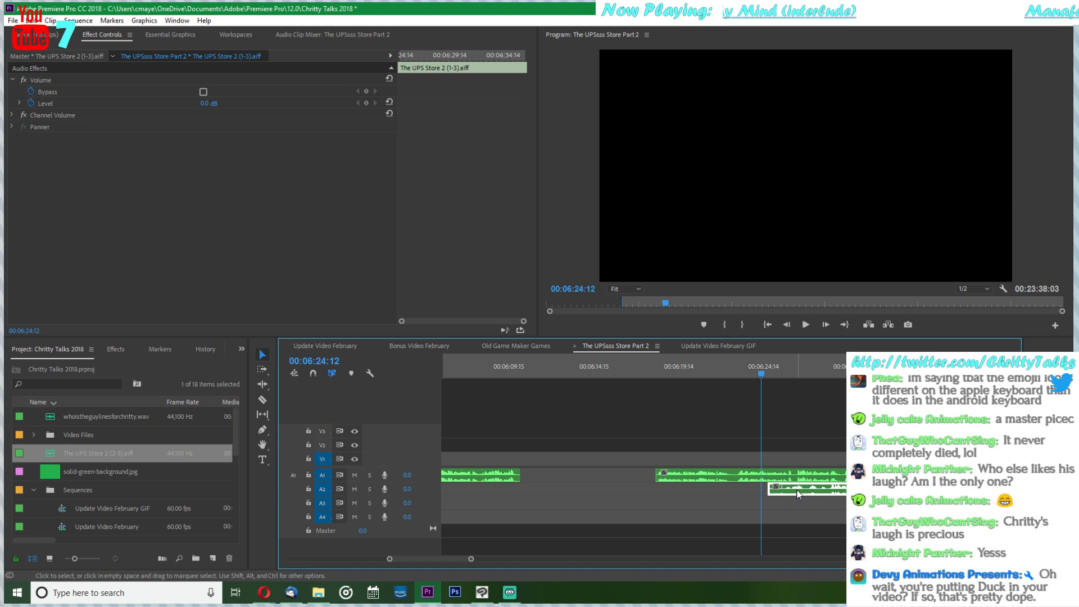
key(minus)
key(minus)
key(minus)
drag(714, 522, 852, 490)
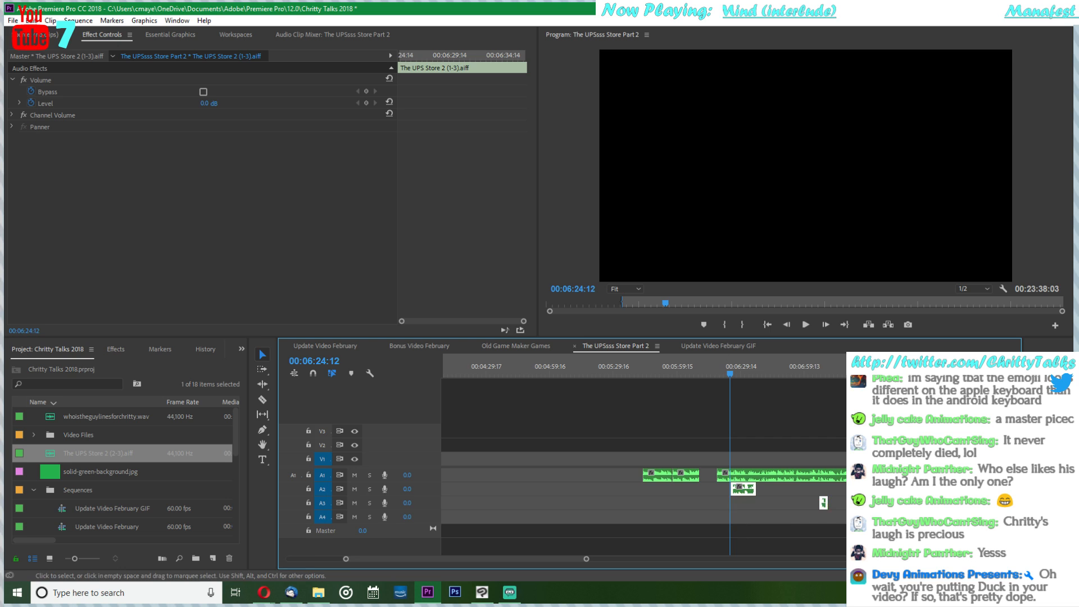
drag(743, 491, 877, 491)
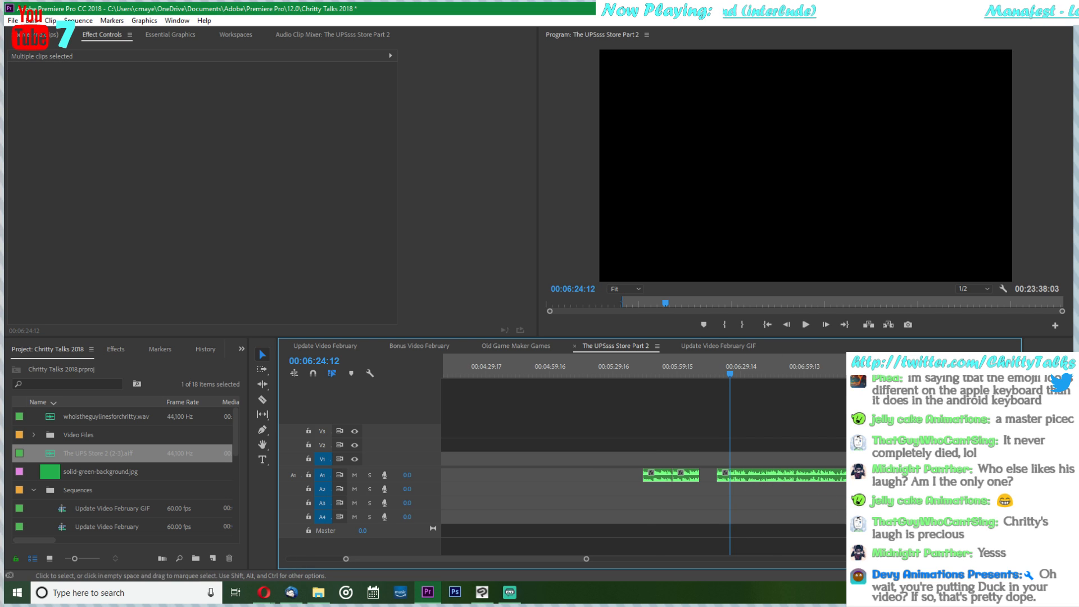
key(minus)
key(minus)
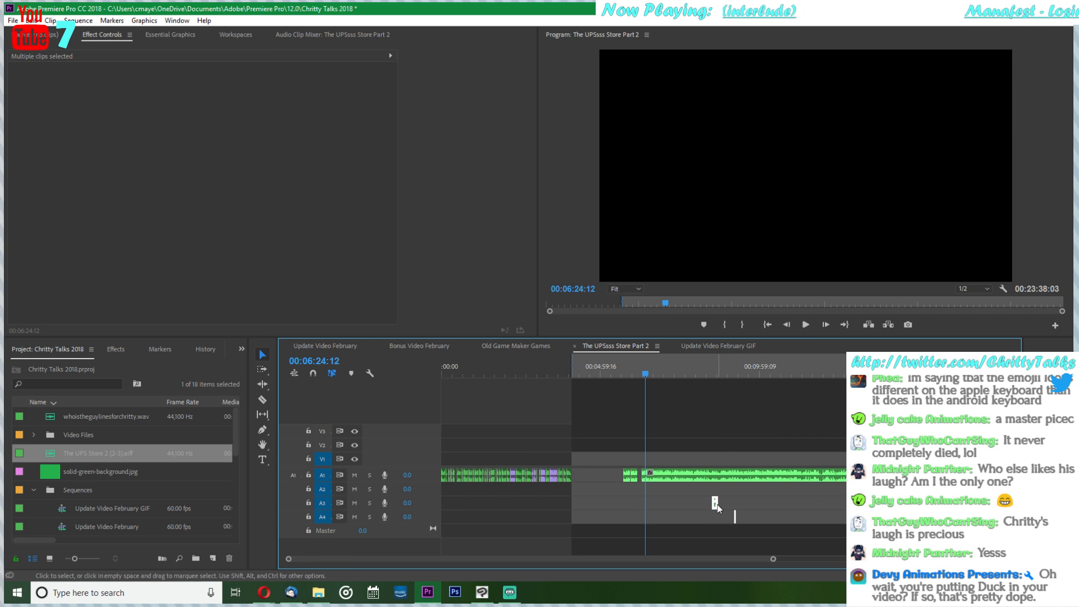
scroll(748, 509, down, 5)
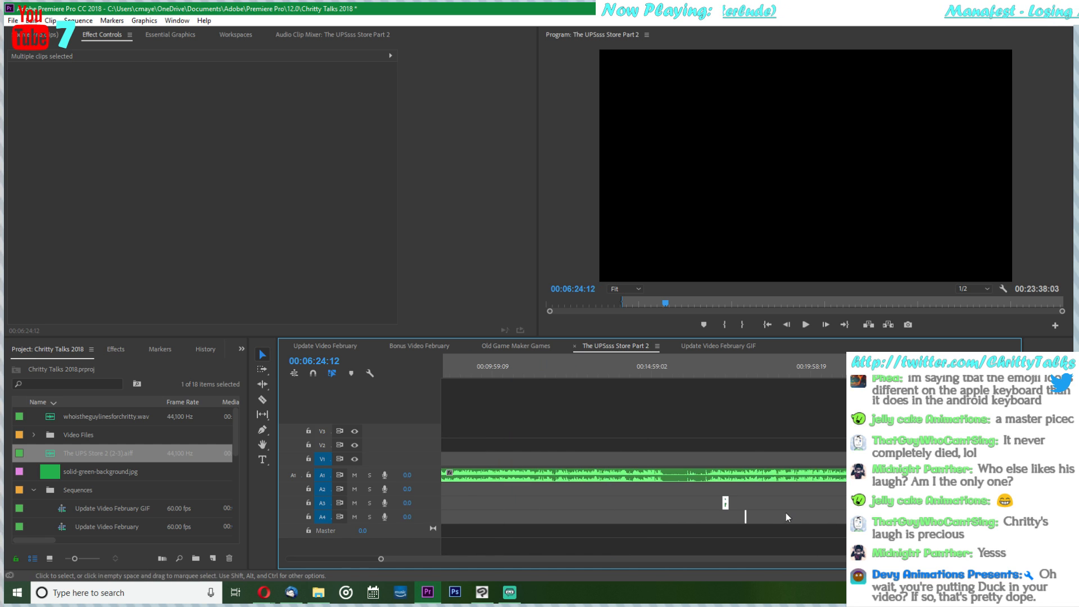
scroll(725, 508, down, 4)
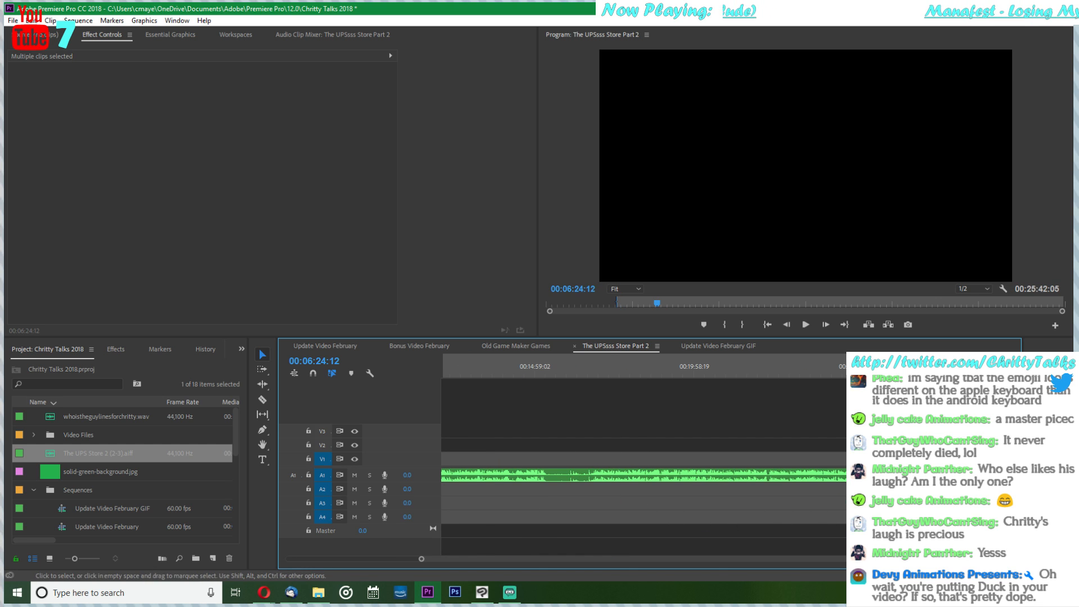
scroll(754, 475, up, 10)
scroll(761, 474, up, 2)
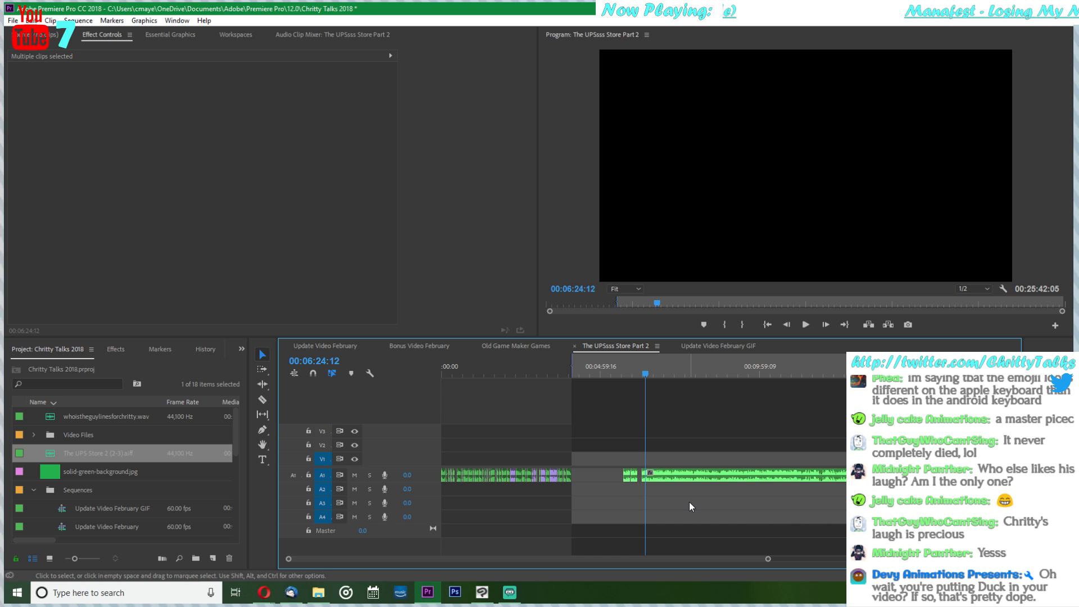
- Close the long empty gap on track A1 that ends at about 00:05:43
click(615, 482)
alt+scroll(615, 481, up, 3)
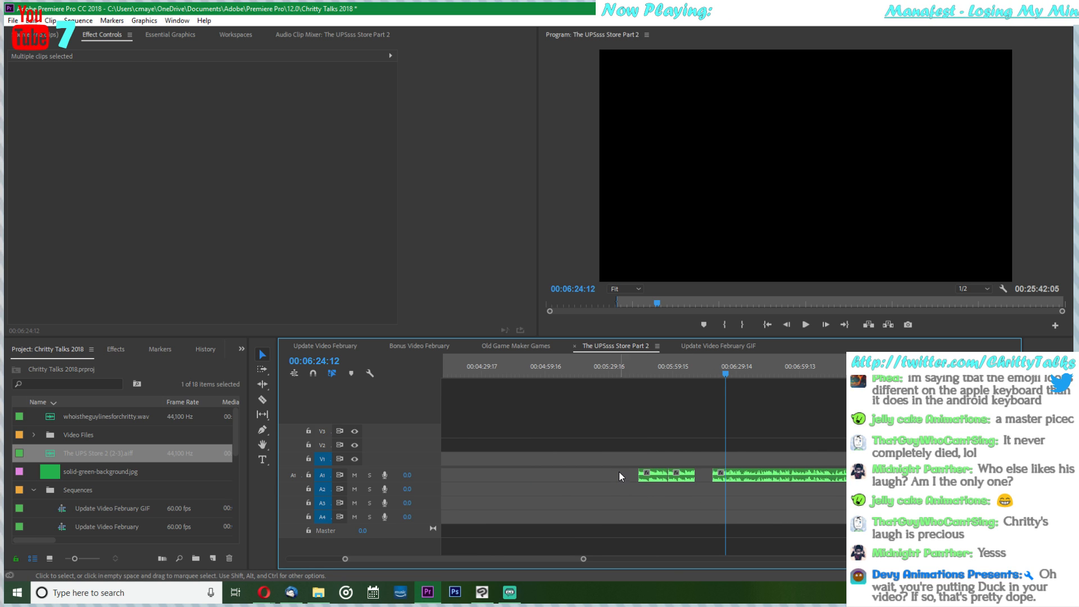
key(Delete)
- Remove the empty gap on track A1 between 00:04:32:13 and about 00:04:40, leaving the playhead at 00:04:32:13
scroll(612, 477, up, 3)
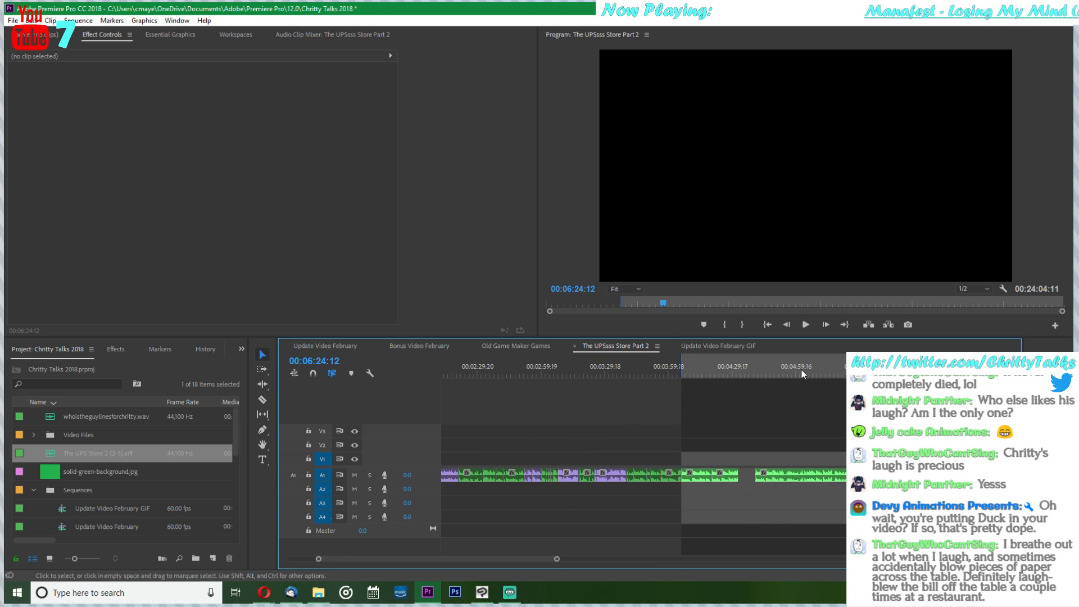
drag(773, 374, 752, 387)
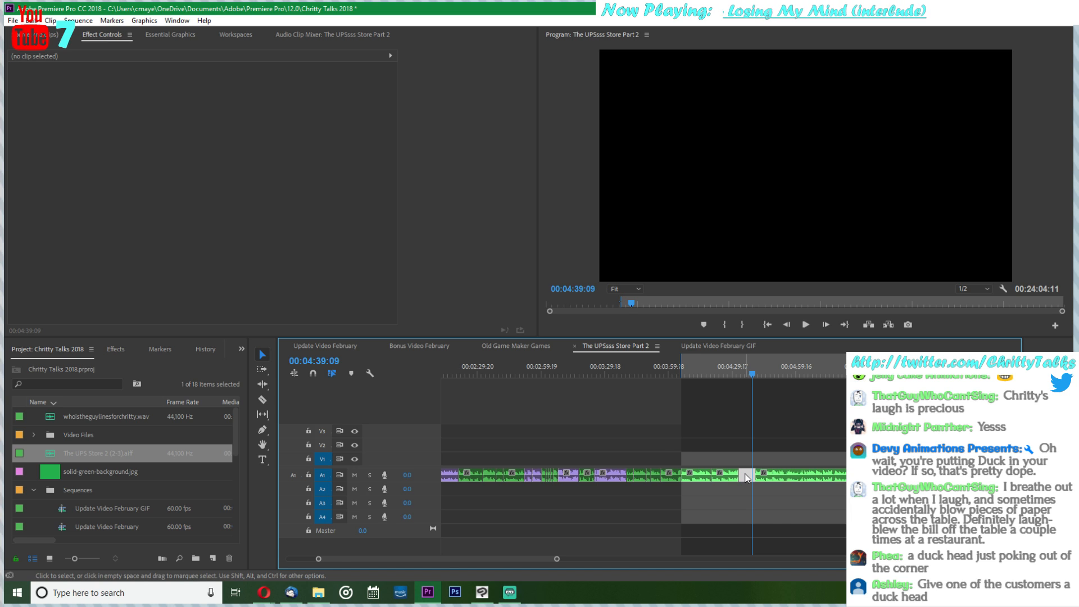
key(=)
key(=)
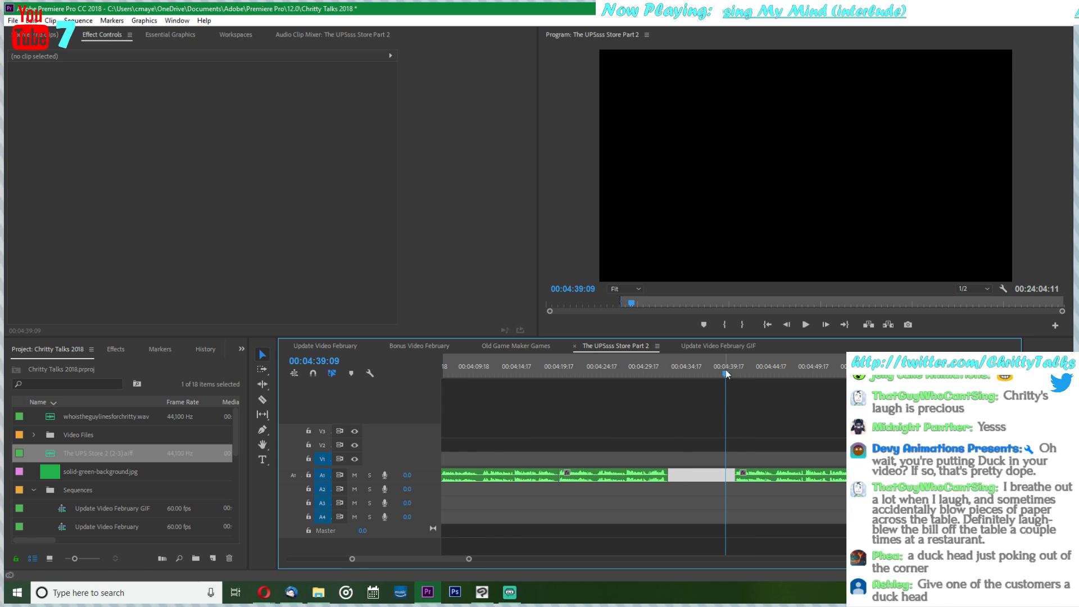
drag(727, 374, 669, 376)
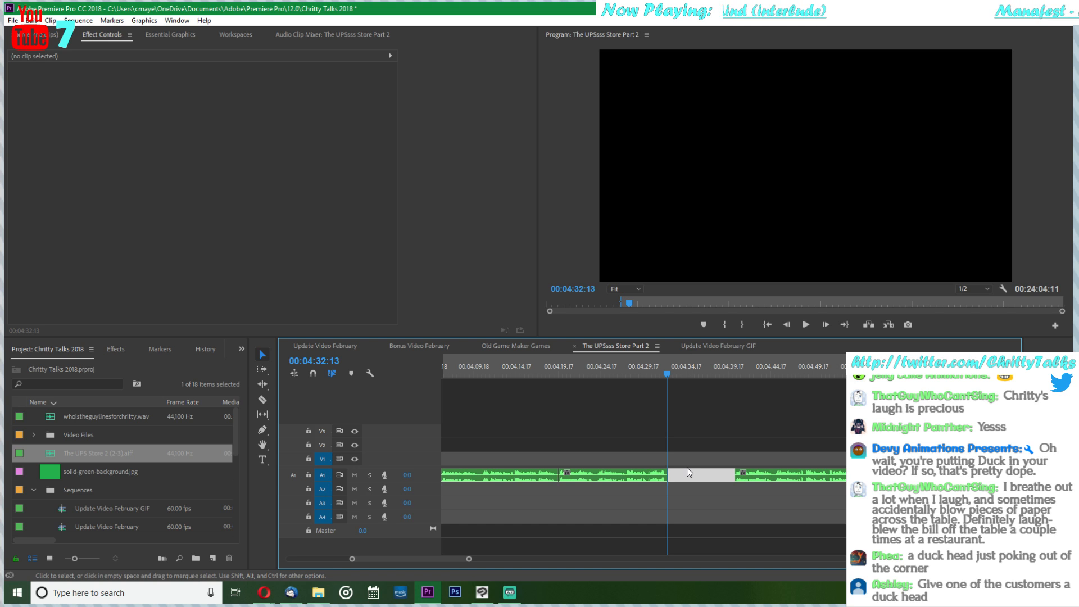
key(Delete)
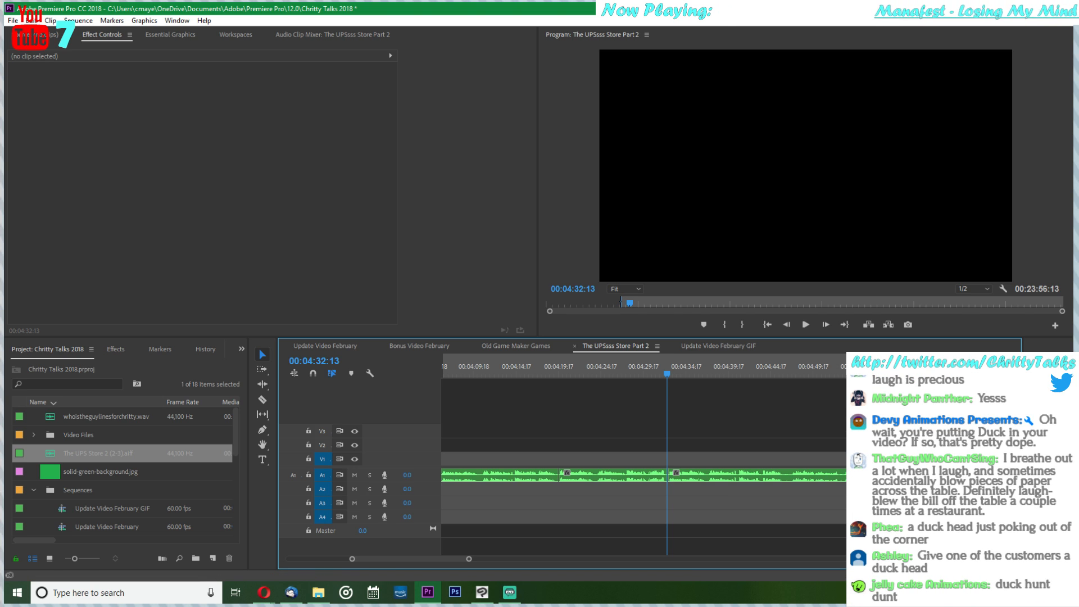
- Play the joined track A1 recording from 00:04:32:13 to 00:04:40:17
key(alt+Tab)
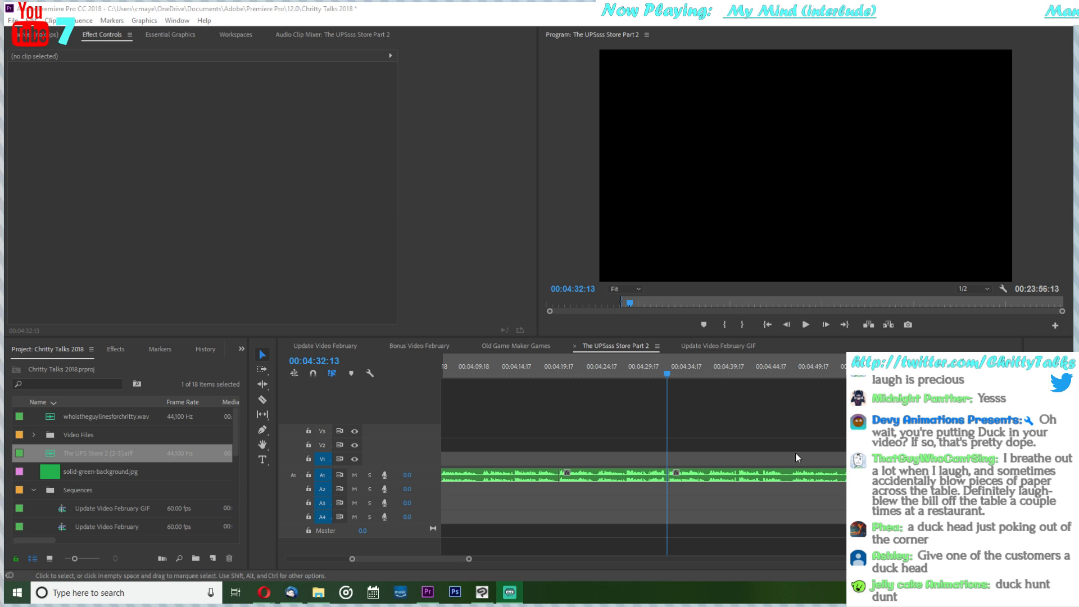
click(808, 324)
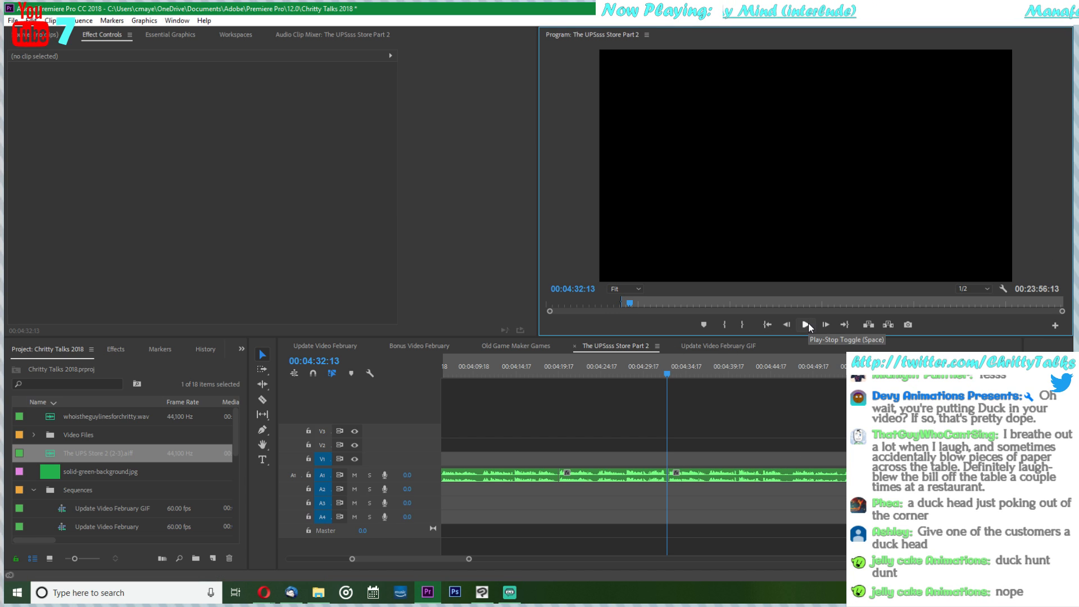
click(807, 324)
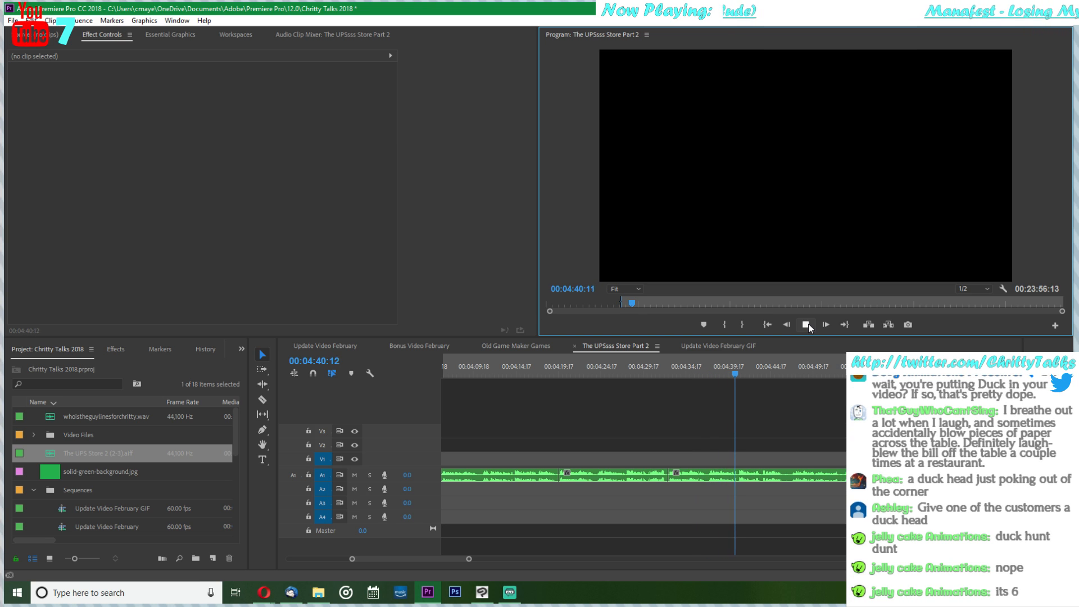
click(807, 325)
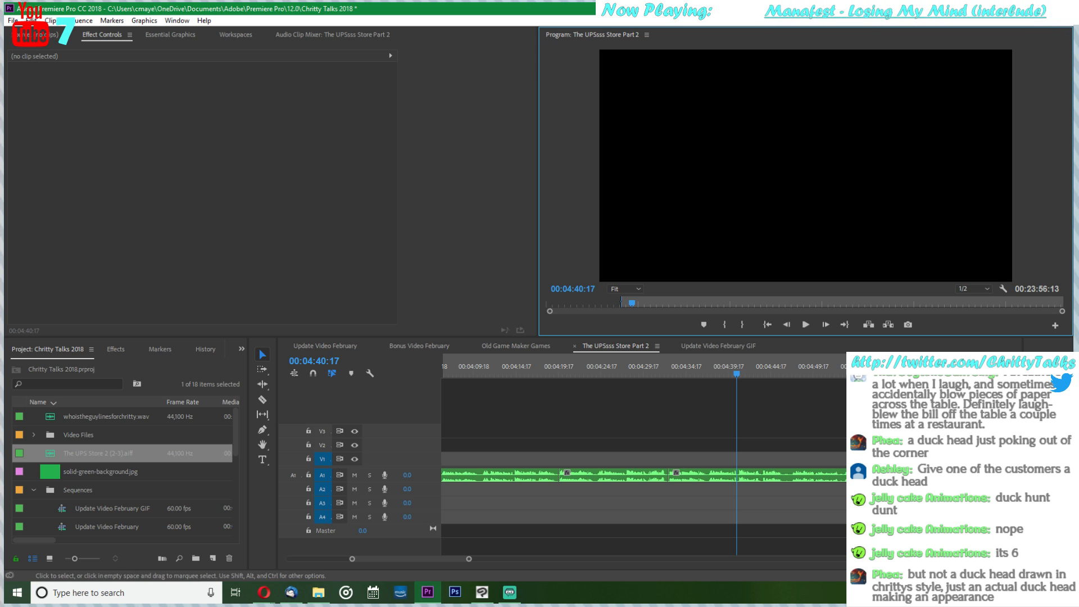
- Replay the recording from 00:04:32:15, split the track A1 clip at 00:04:46:04, and select the portion before the cut
drag(740, 375, 671, 384)
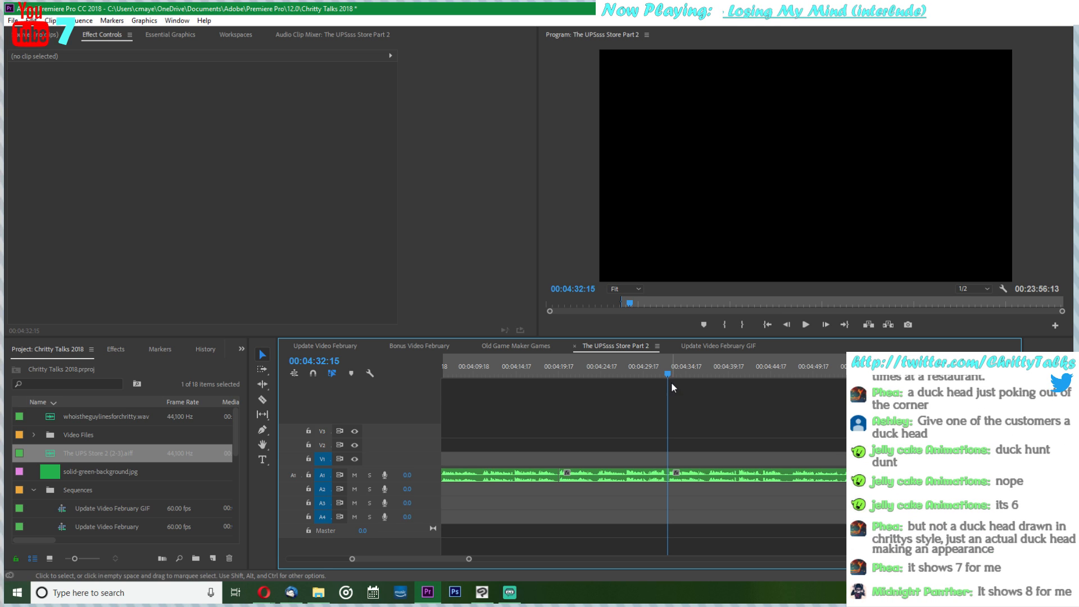
click(806, 326)
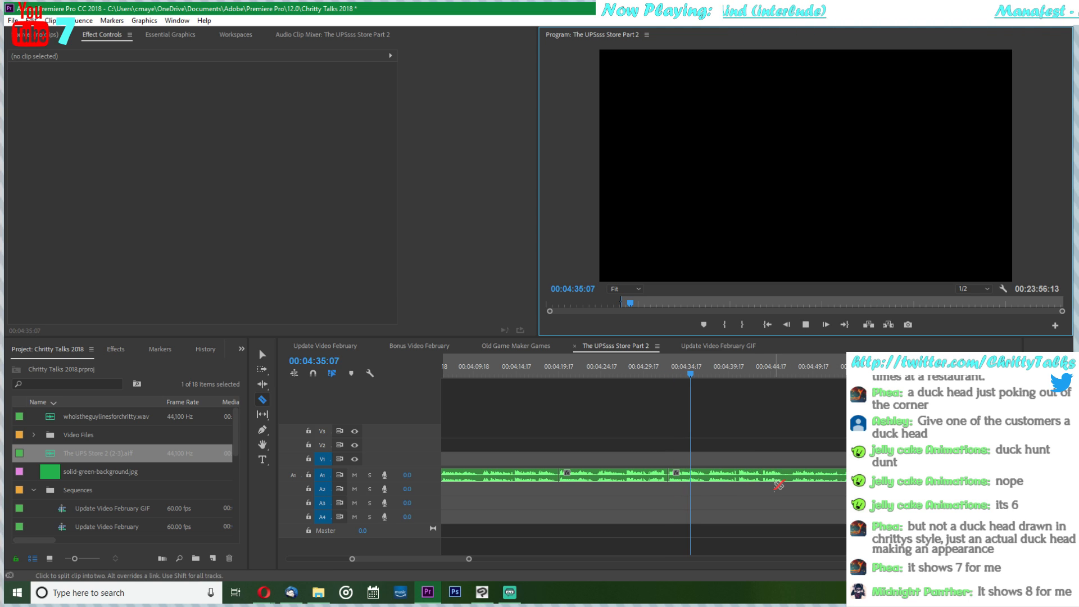
key(c)
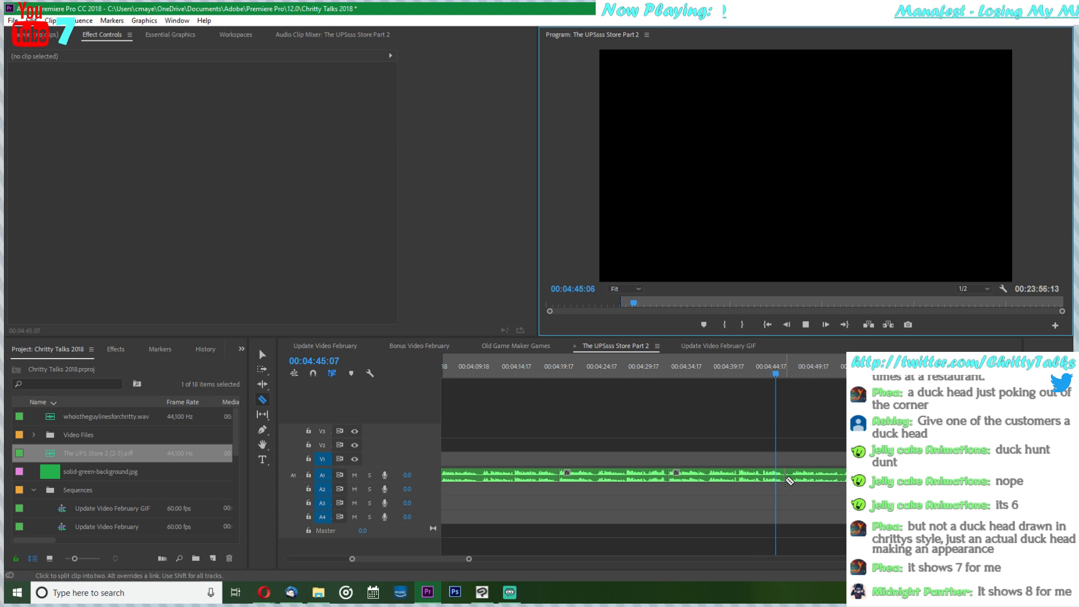
click(789, 481)
key(v)
click(764, 477)
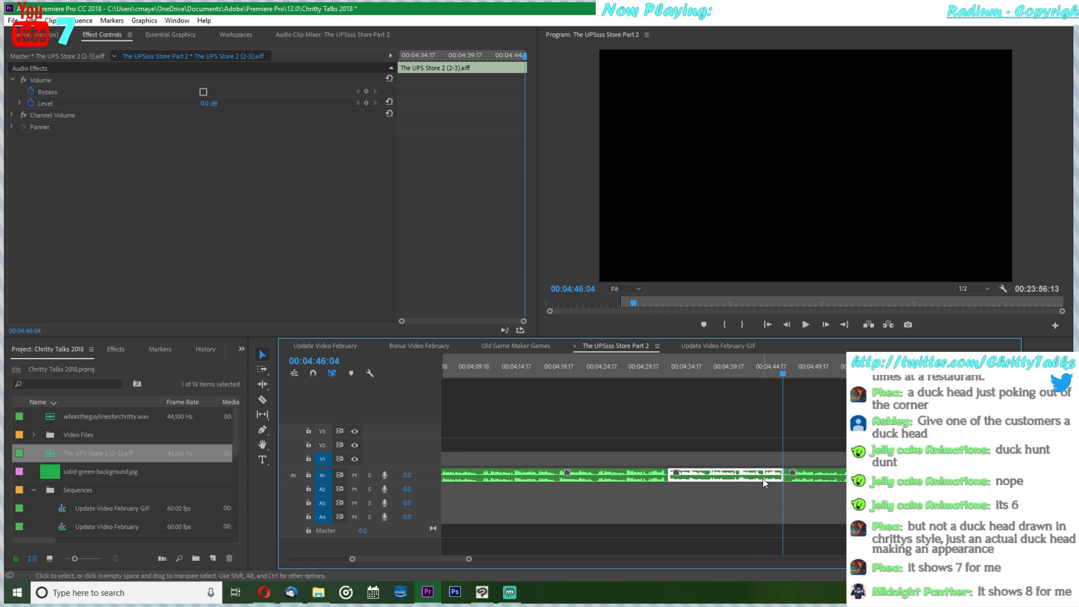
- Select and play the track A1 clip after the cut to 00:04:47:19, and move the playhead to 00:04:54:03
scroll(799, 475, right, 3)
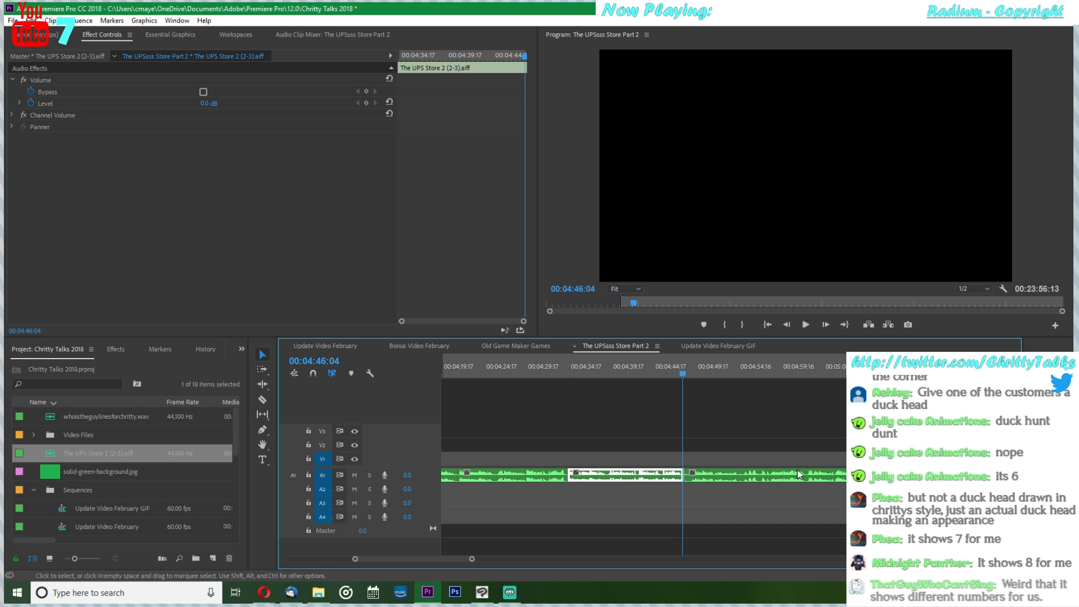
click(763, 477)
key(space)
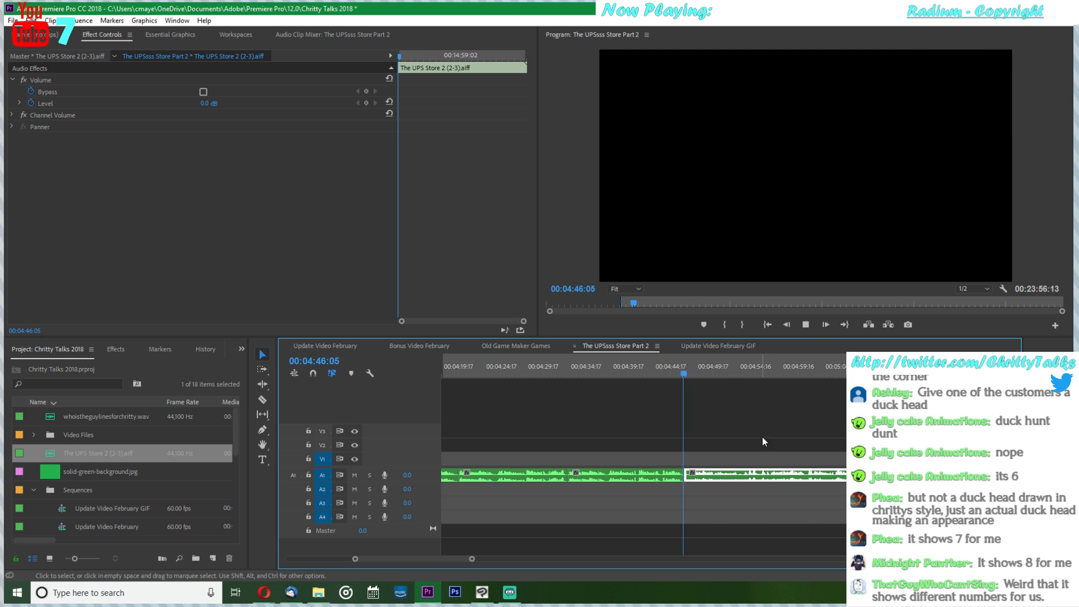
key(space)
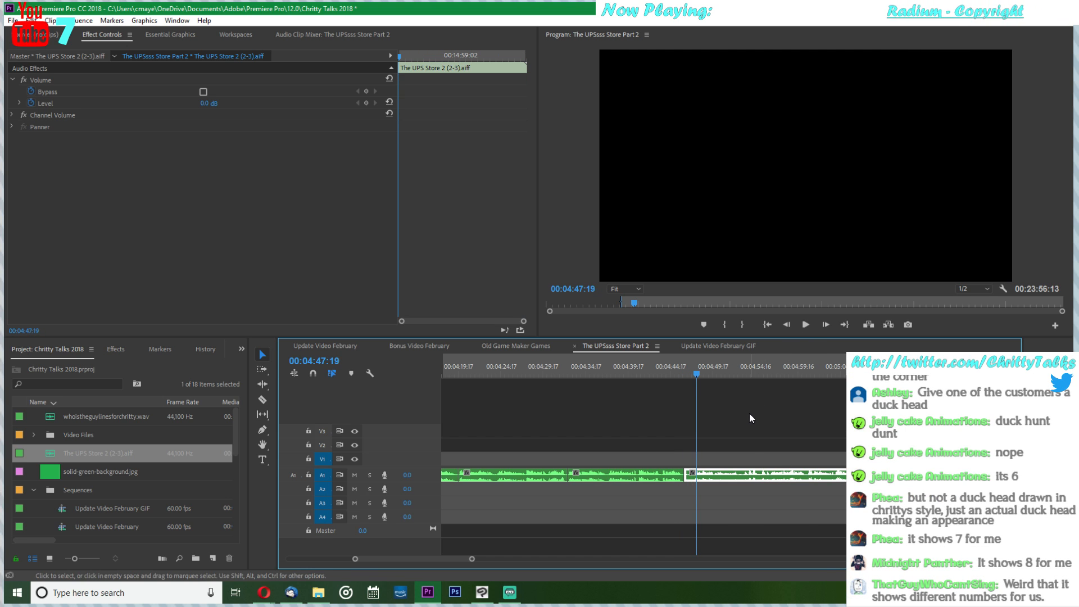
scroll(748, 429, down, 3)
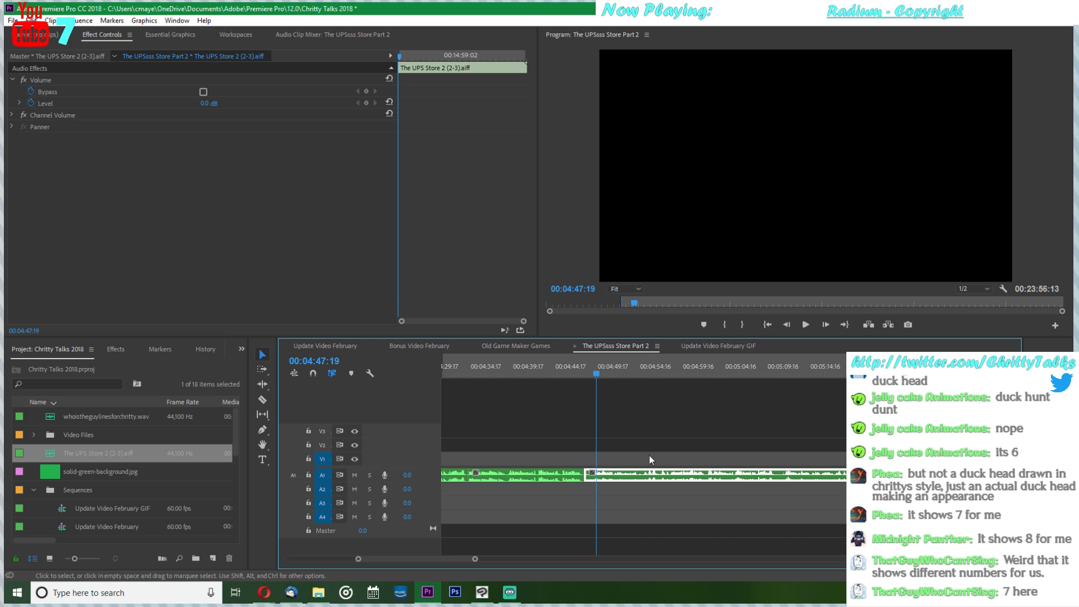
drag(673, 373, 653, 376)
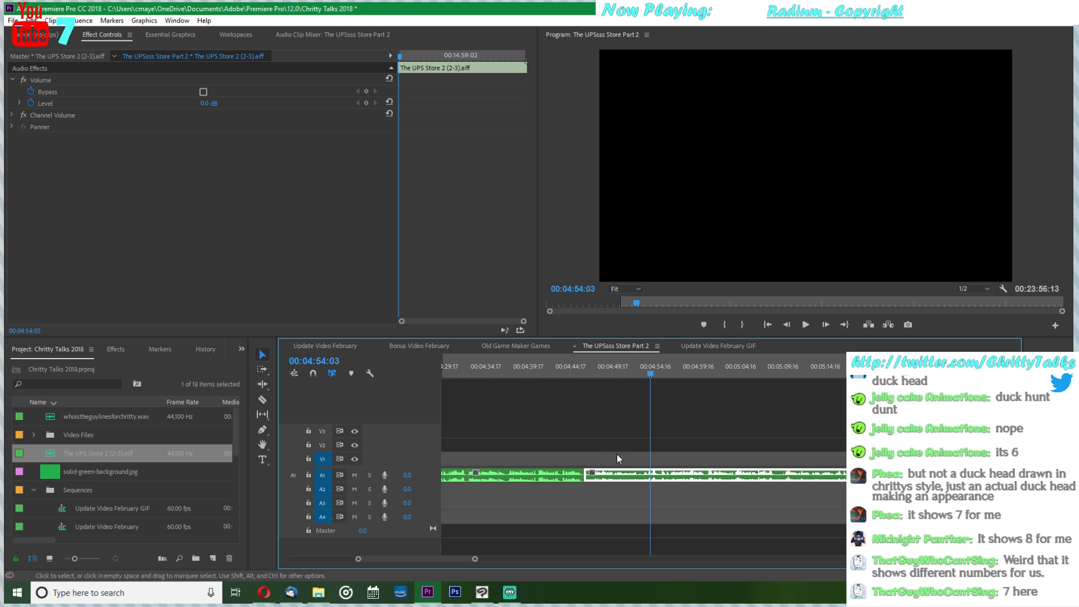
scroll(624, 460, up, 5)
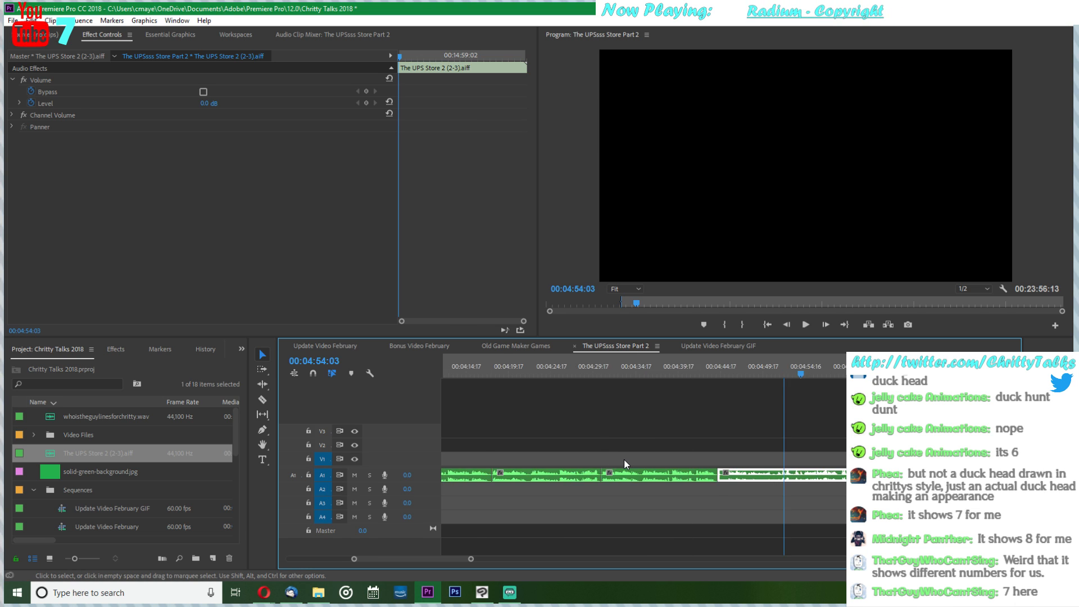
- Return to the sequence's in point and play the spliced track A1 clips to 00:04:21:21
click(766, 324)
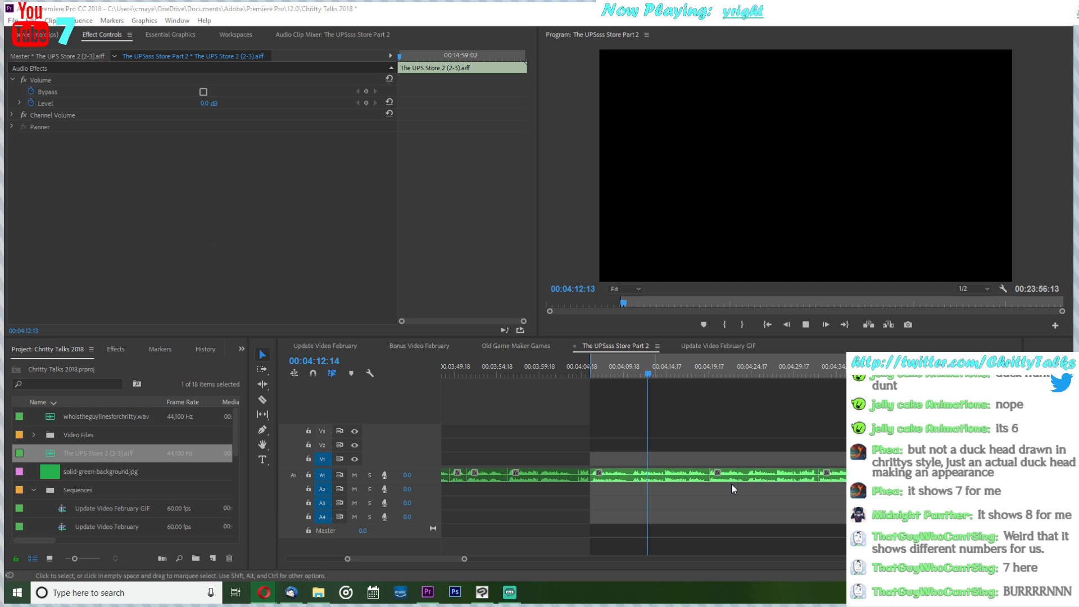
click(806, 324)
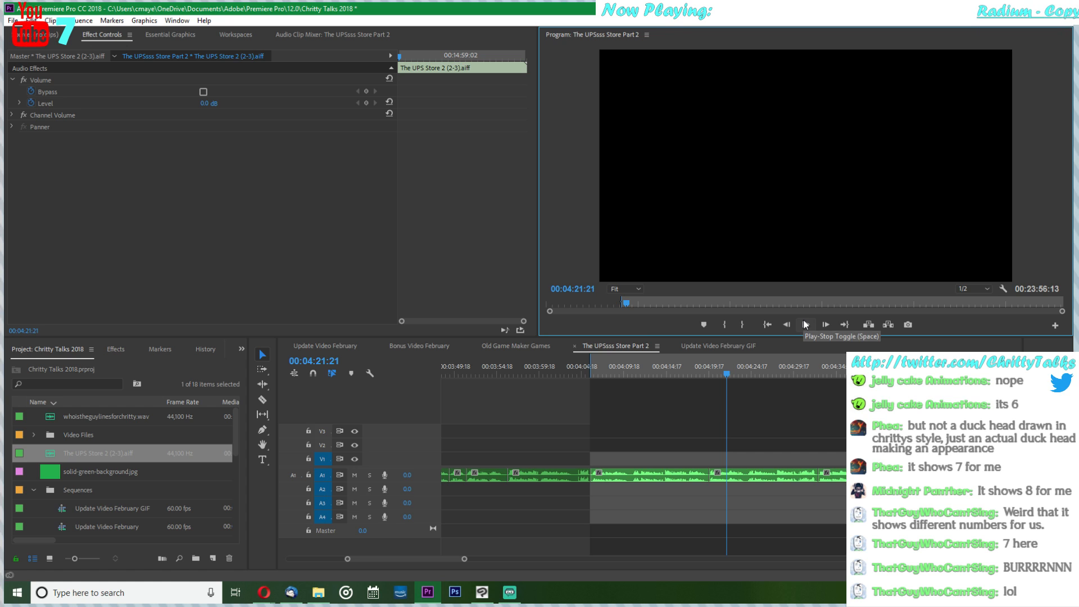
click(0, 402)
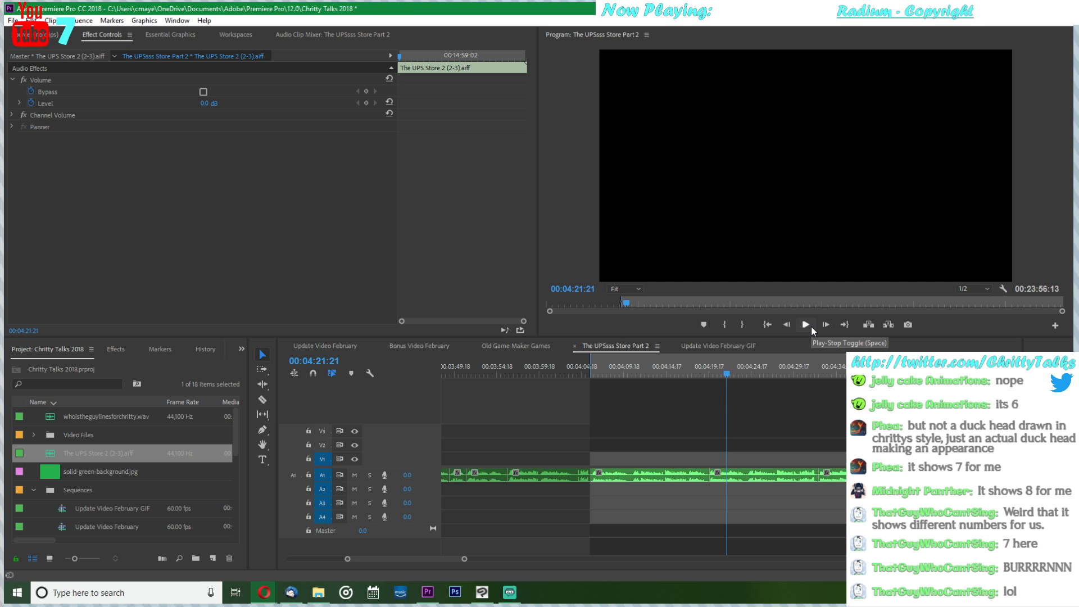
- Play the track A1 recording from 00:04:19:03 to 00:04:41:22
click(705, 380)
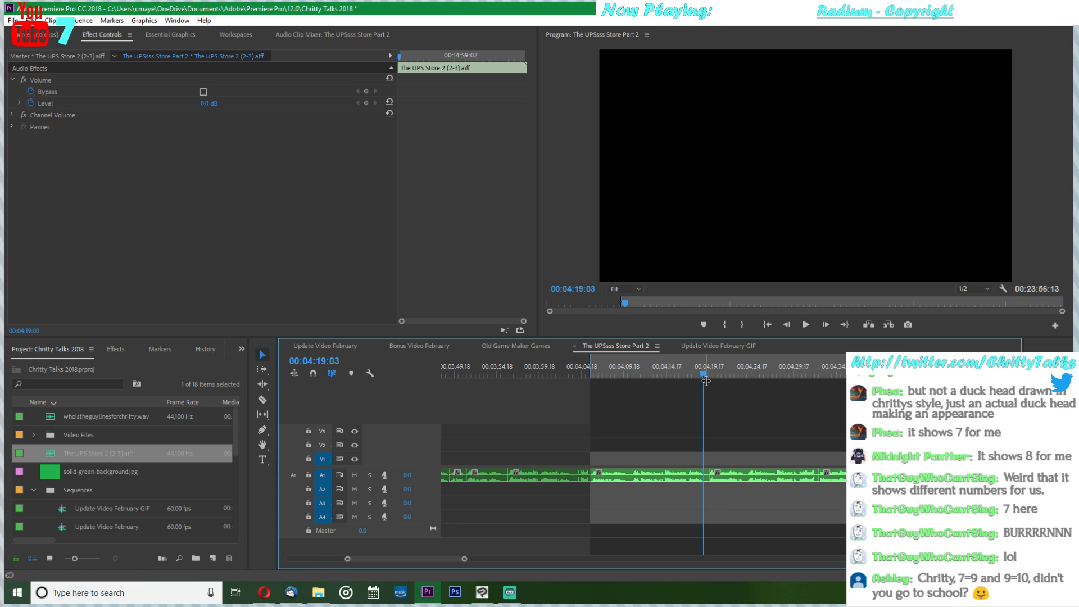
click(806, 325)
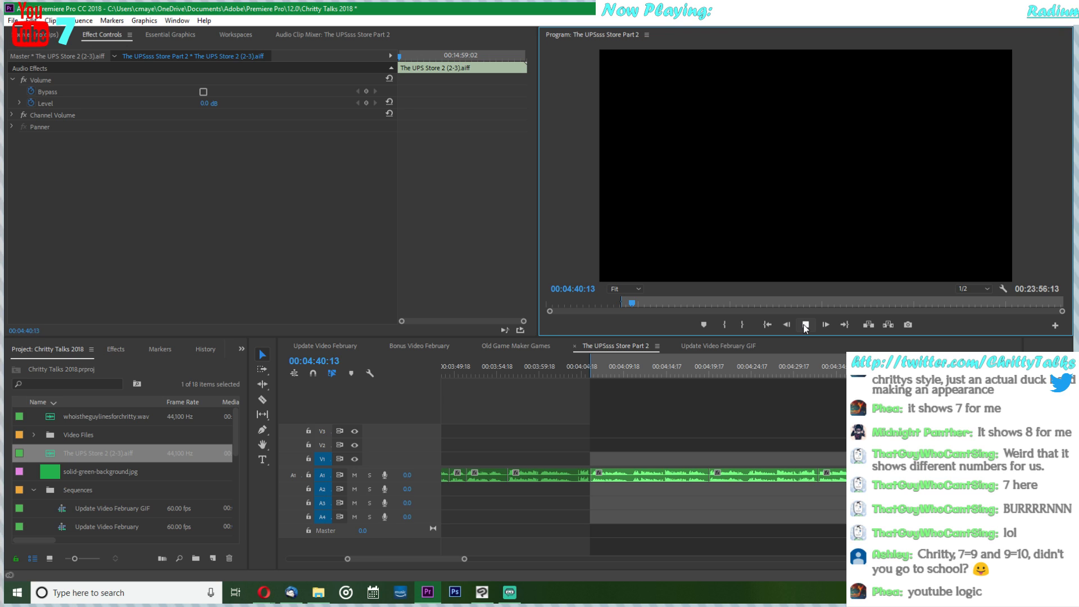
click(806, 327)
- Split the track A1 clip at about 00:04:27 and shift the resulting pieces slightly right on the track
key(c)
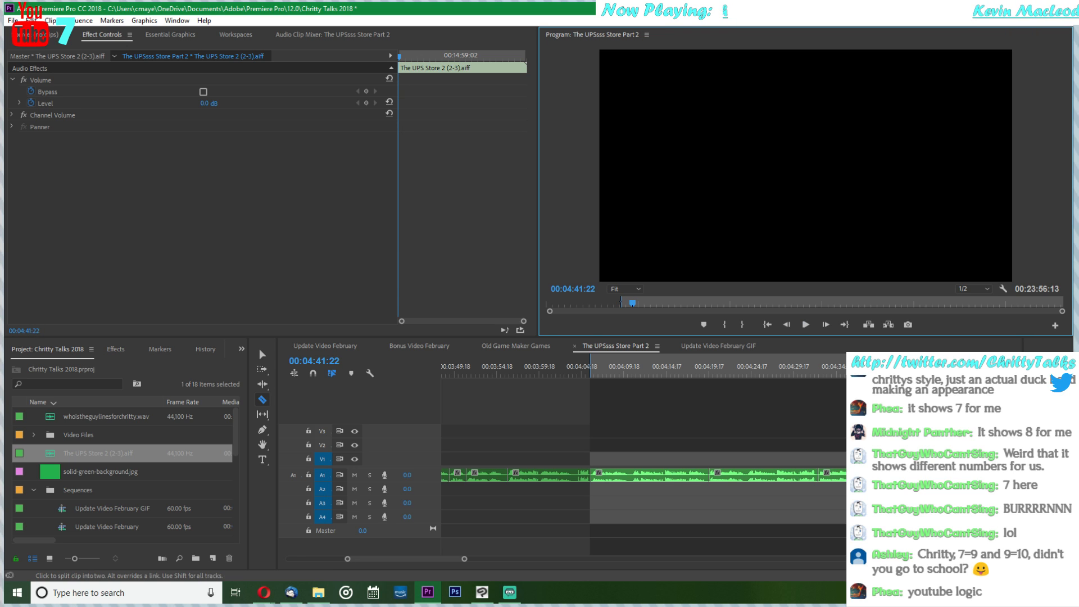
key(equal)
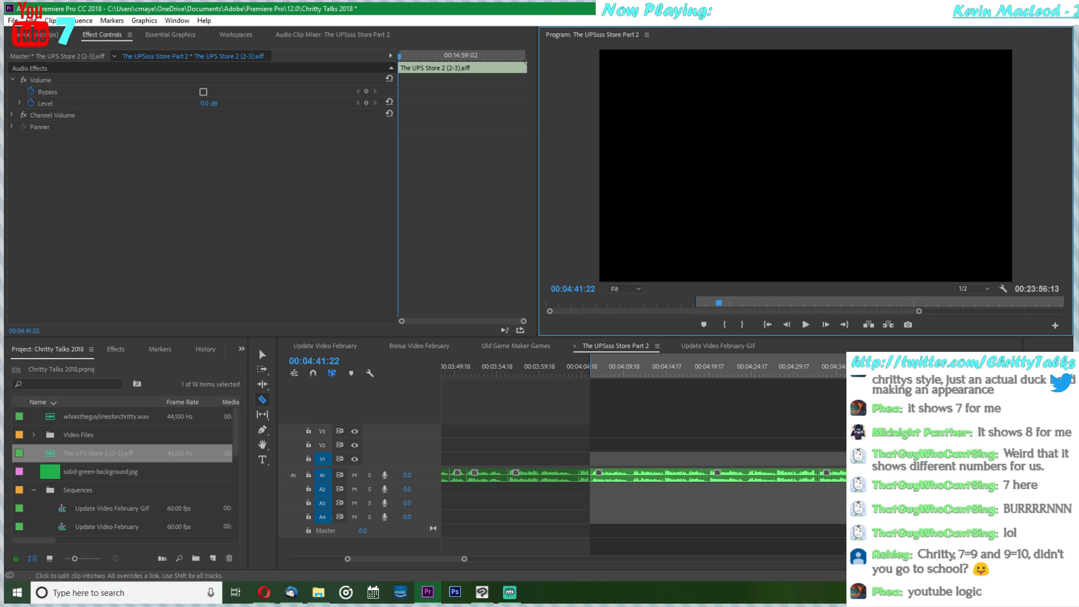
click(644, 405)
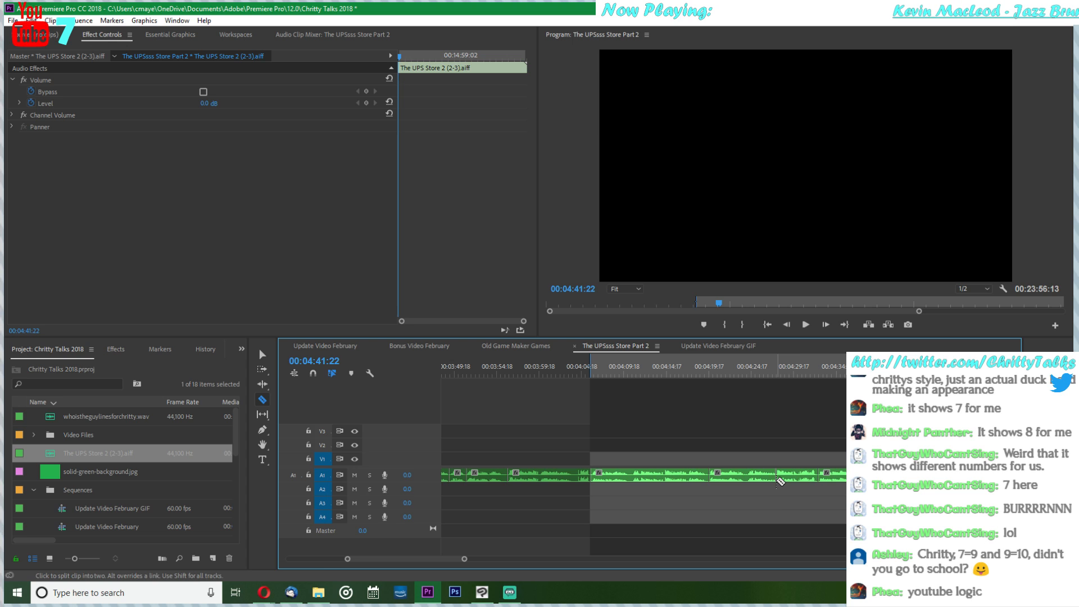
click(777, 479)
key(v)
click(763, 481)
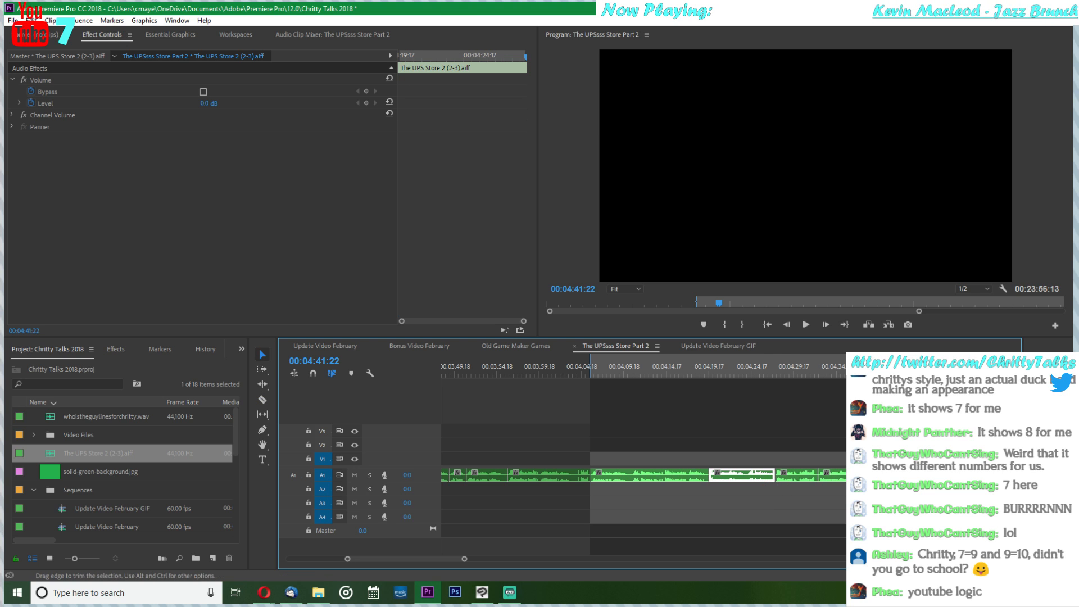
drag(764, 481, 803, 480)
click(816, 465)
click(770, 452)
key(equal)
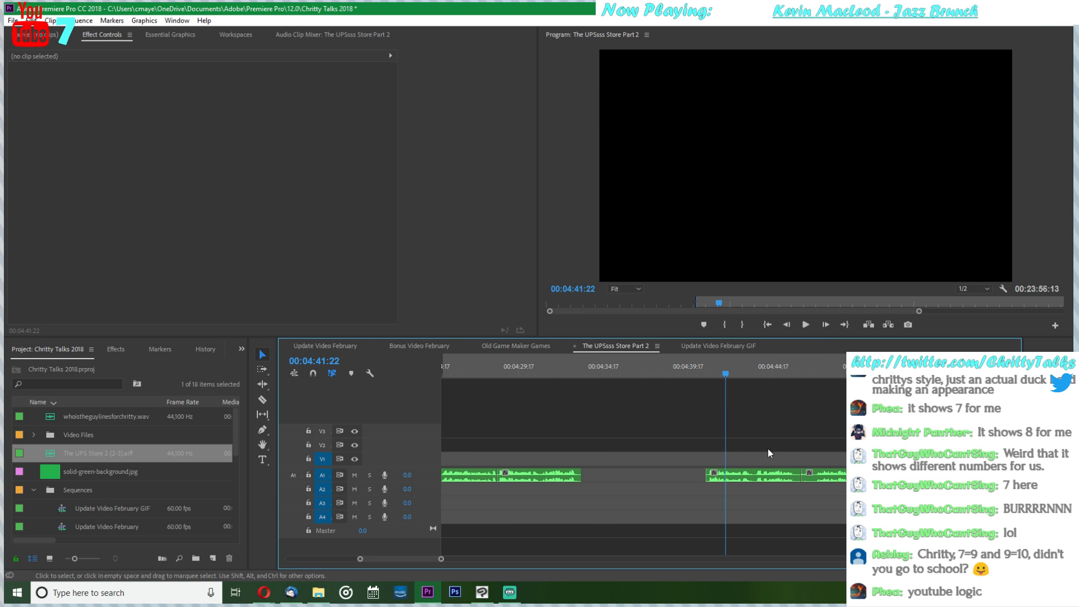
- Play the shifted track A1 pieces from about 00:04:20 to 00:04:33:05
scroll(751, 448, up, 5)
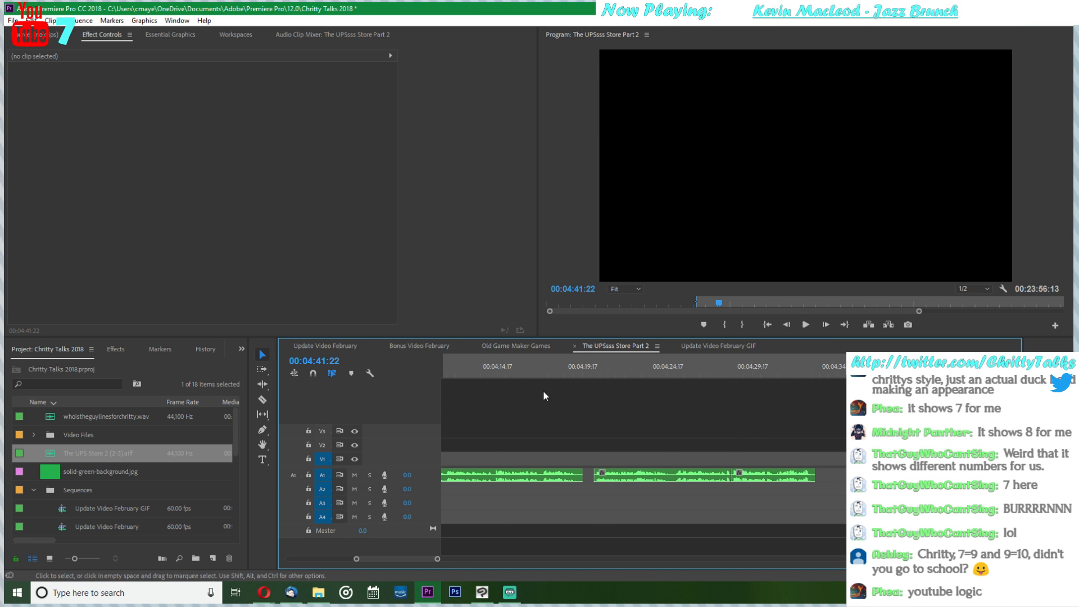
click(592, 373)
key(space)
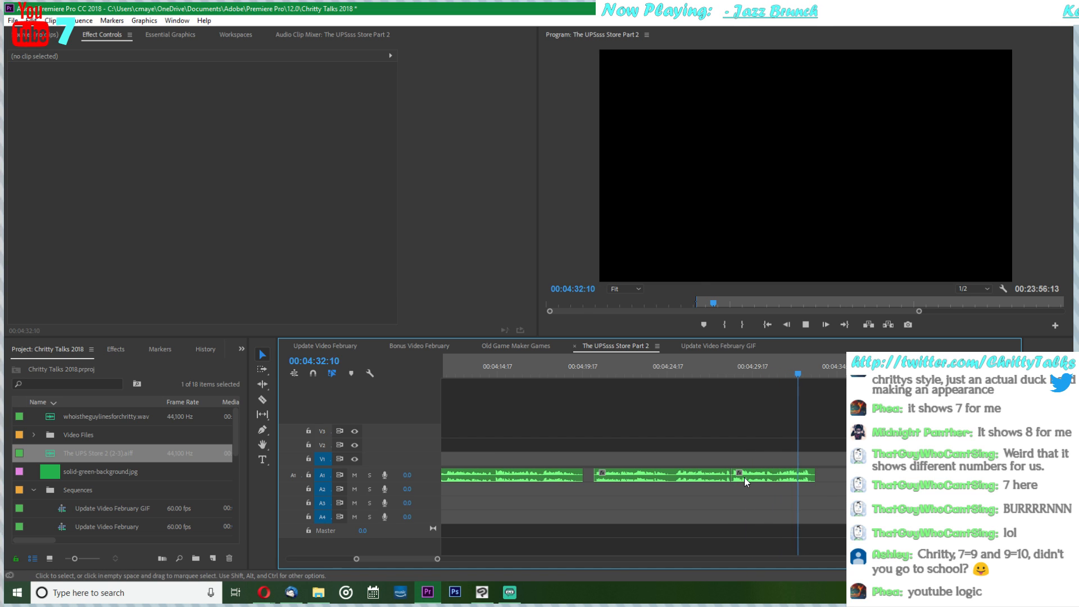
key(space)
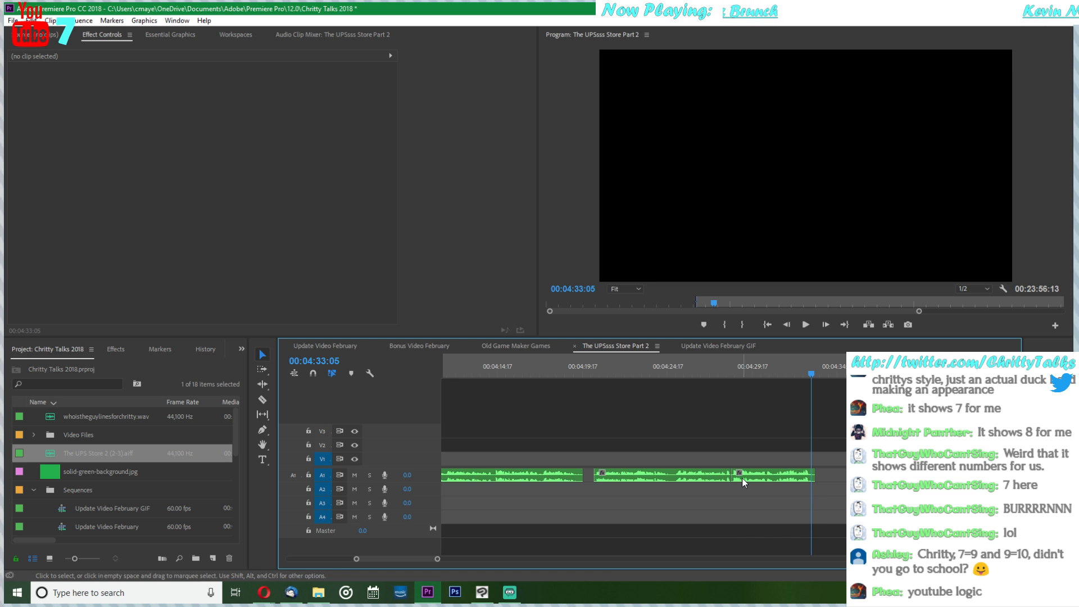
- Delete the track A1 clip at the sequence's in point, close the gap it leaves, and close the gap after the kept pieces
scroll(694, 464, up, 3)
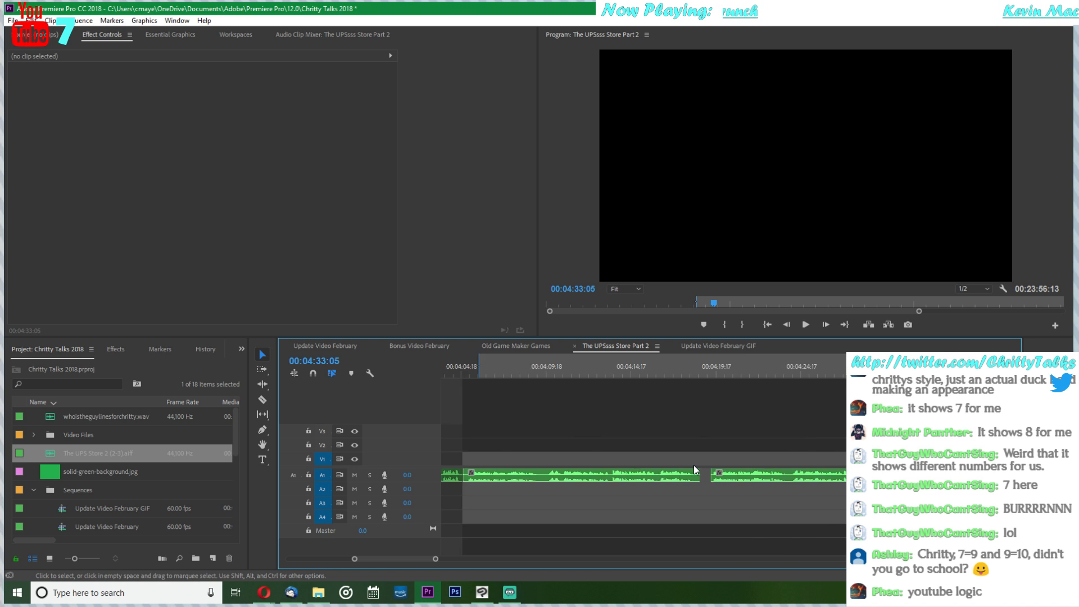
click(689, 471)
key(Delete)
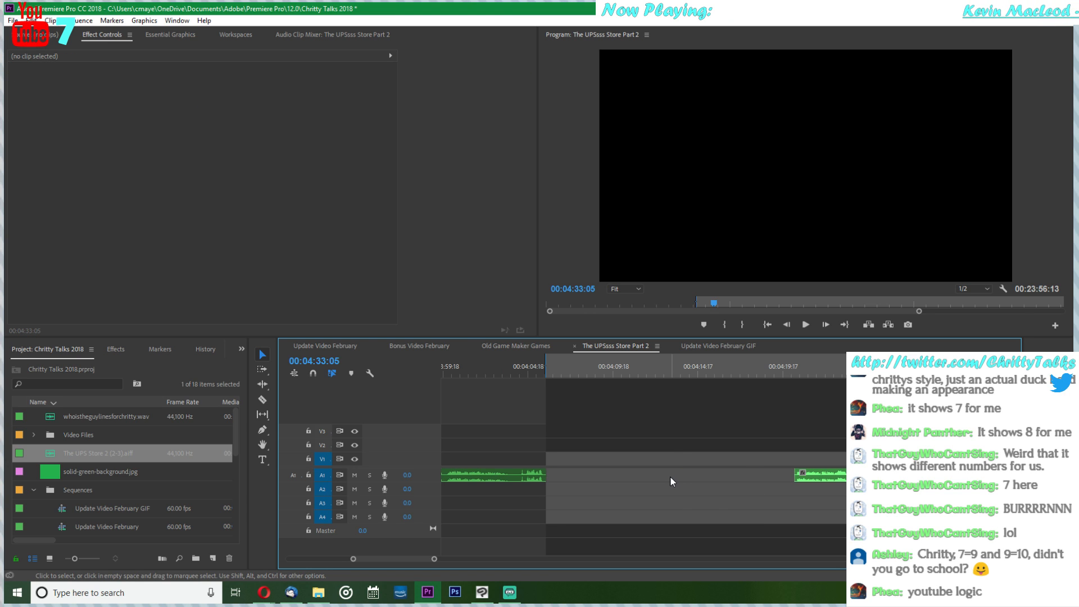
click(670, 477)
key(Delete)
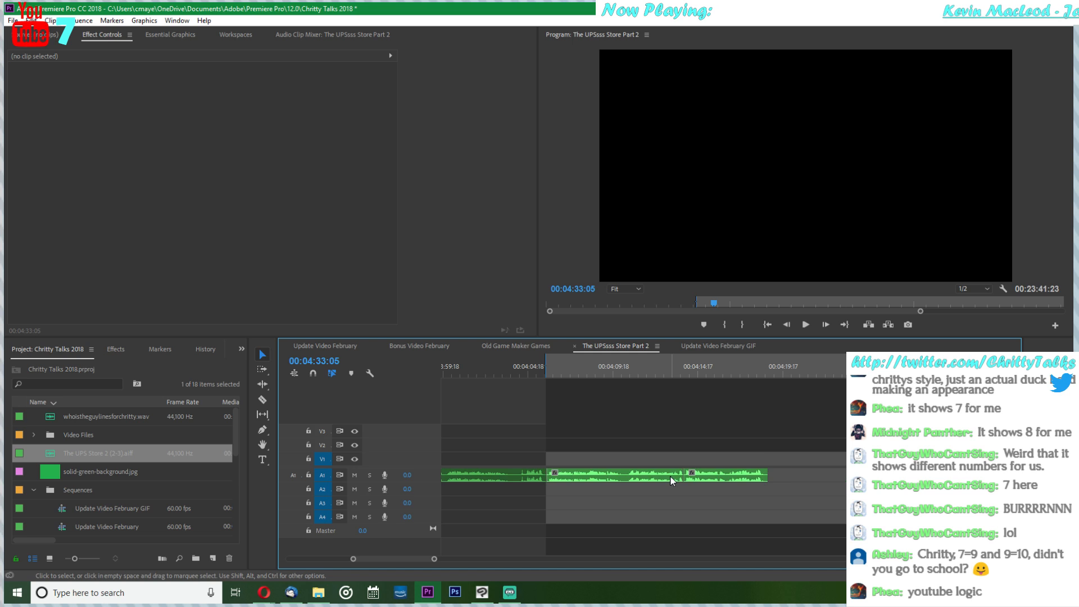
click(805, 475)
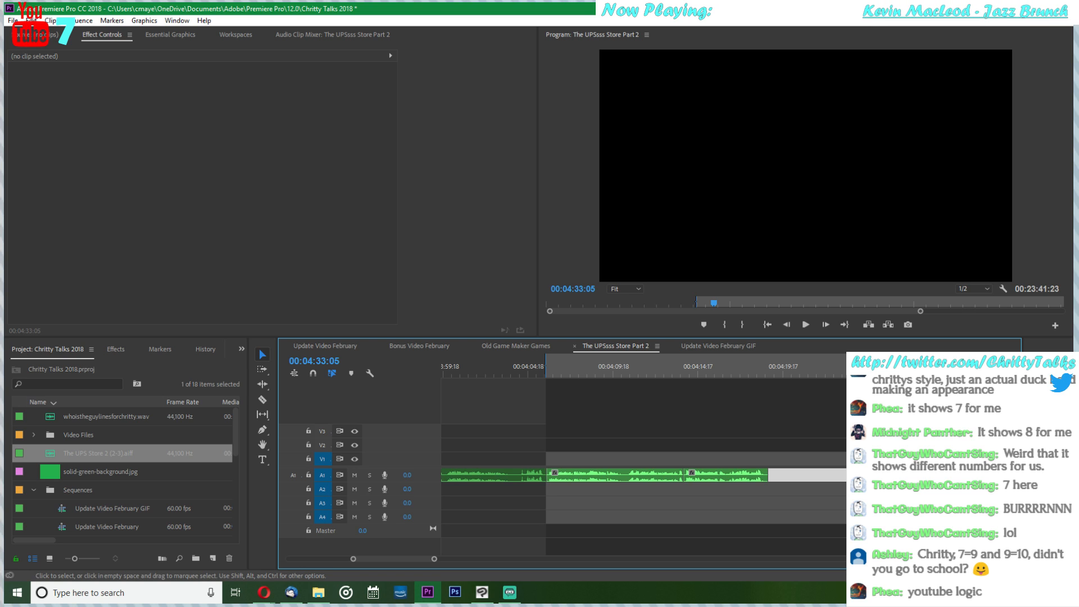
key(Delete)
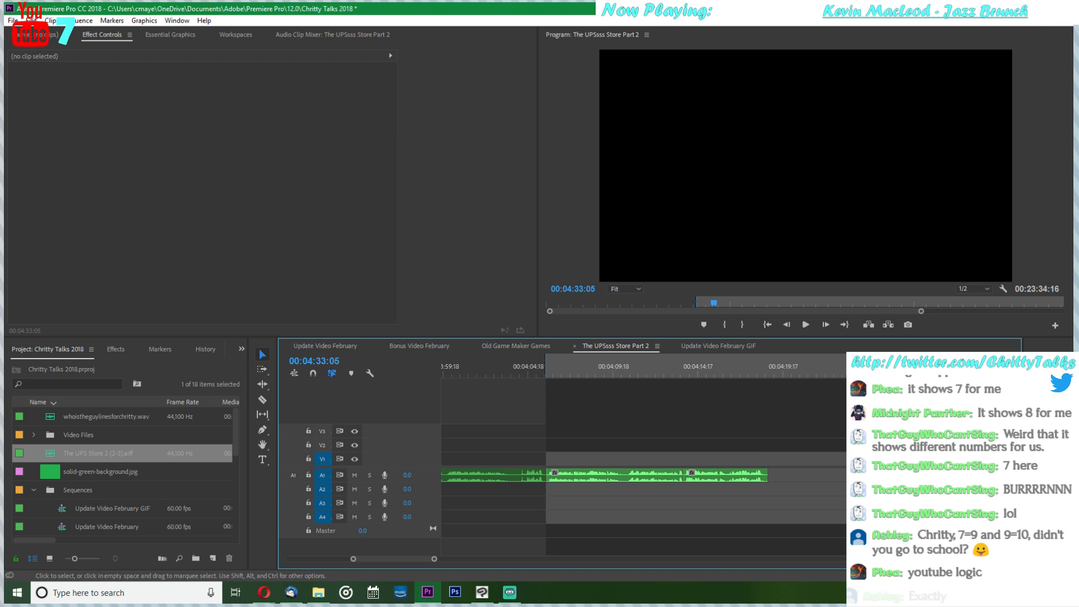
- Move the playhead to 00:04:33:17 on the long track A1 clip that follows the kept pieces
scroll(768, 362, down, 5)
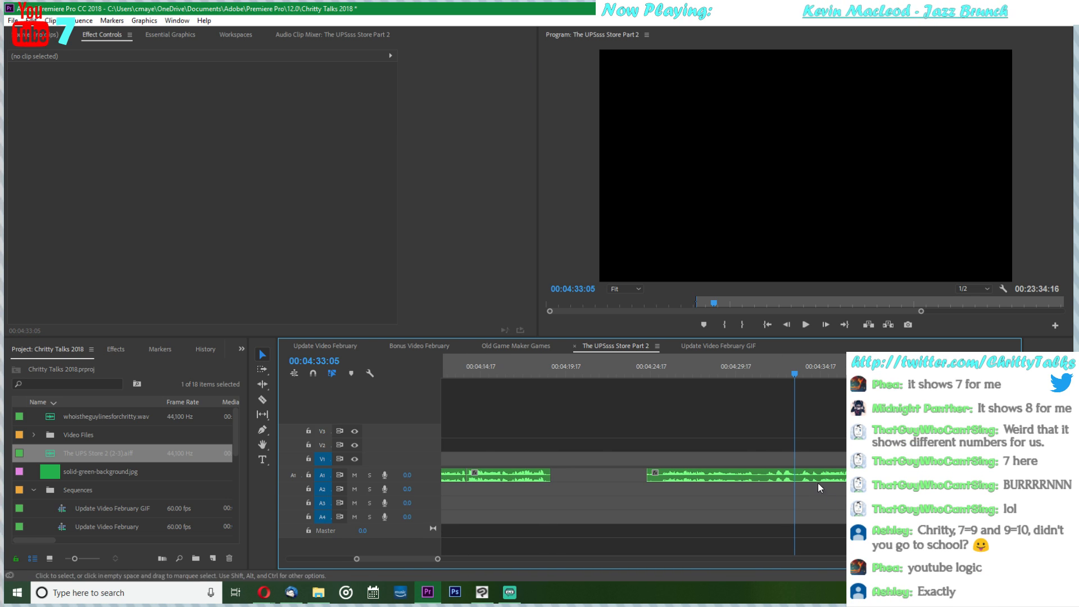
key(minus)
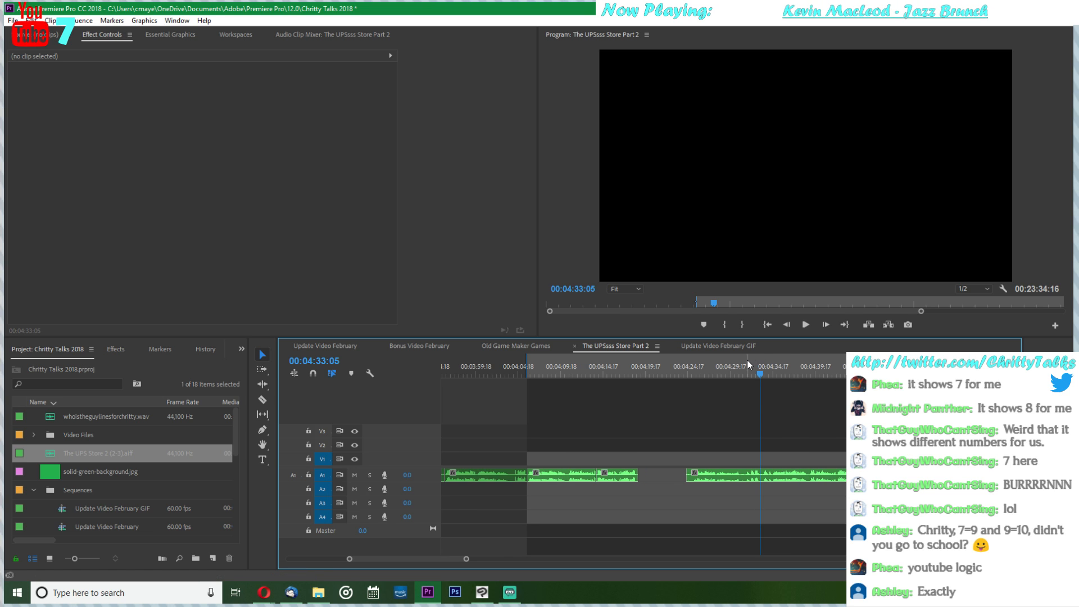
scroll(757, 419, down, 3)
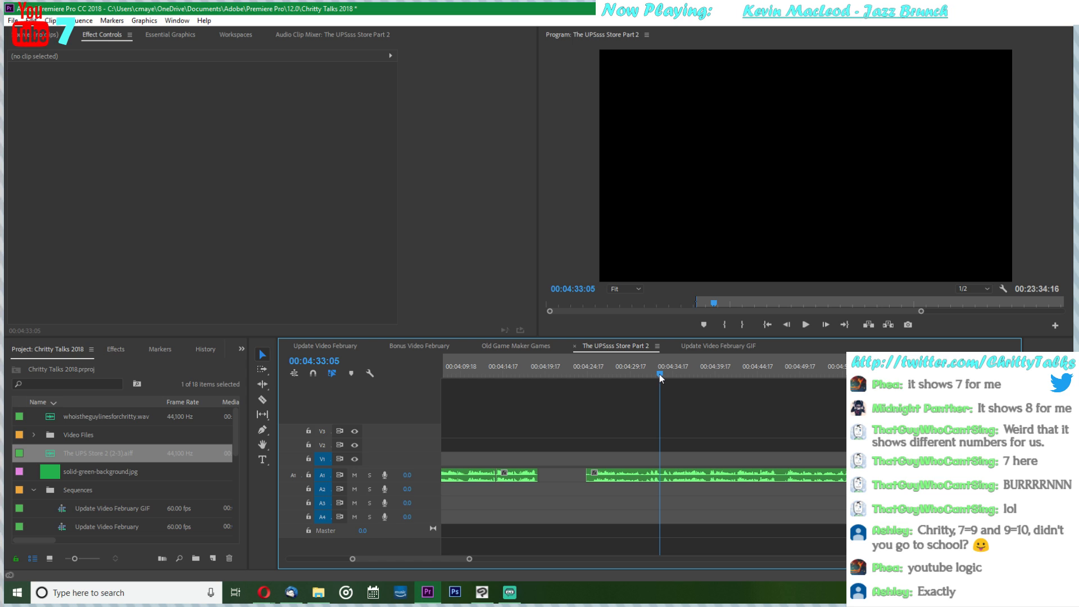
drag(660, 373, 663, 372)
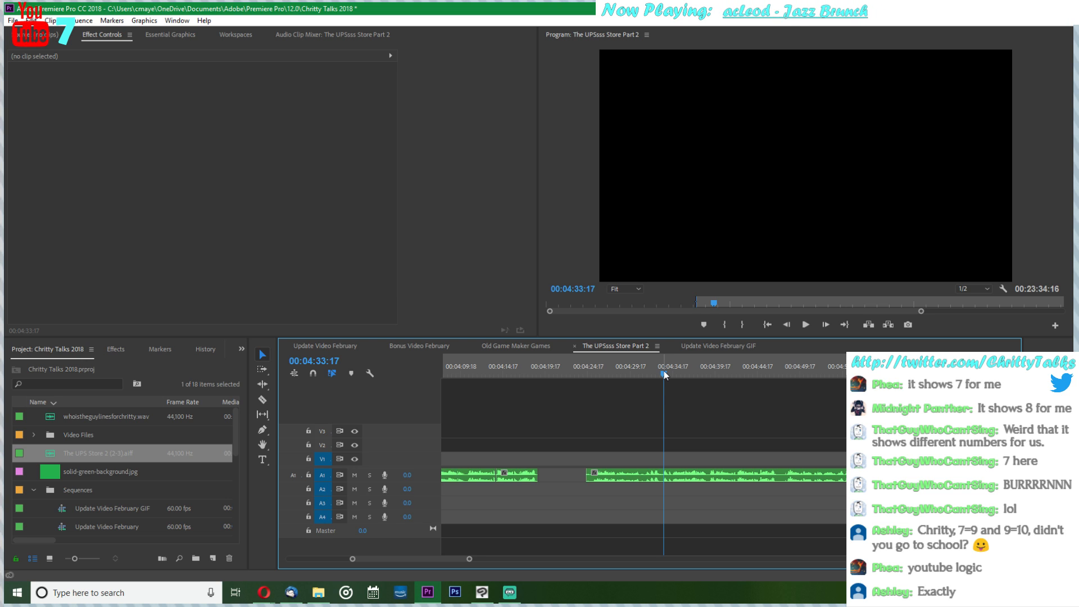
scroll(634, 424, down, 2)
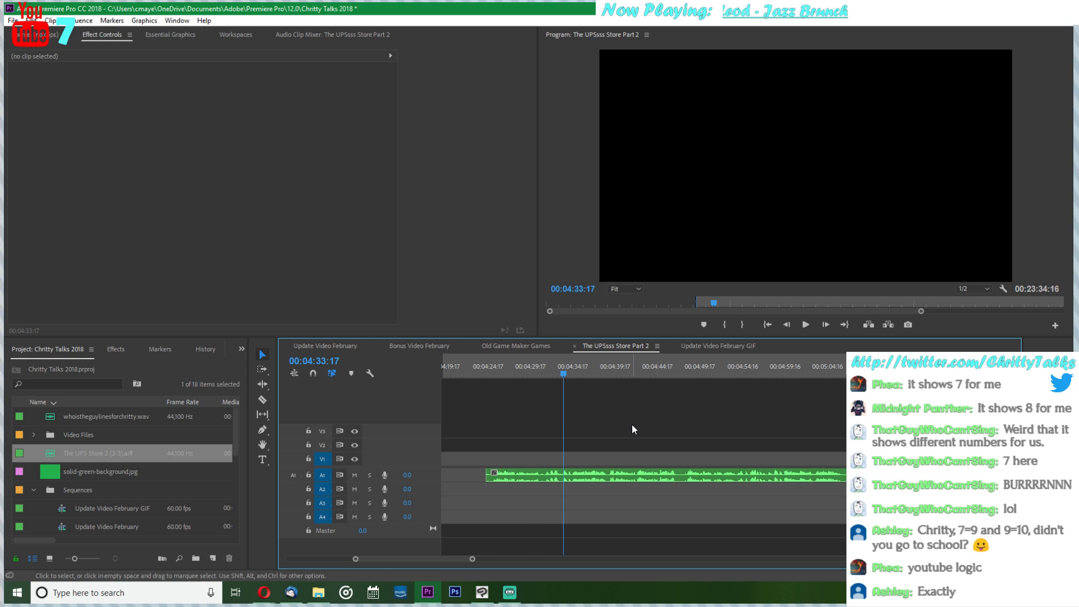
scroll(568, 410, down, 1)
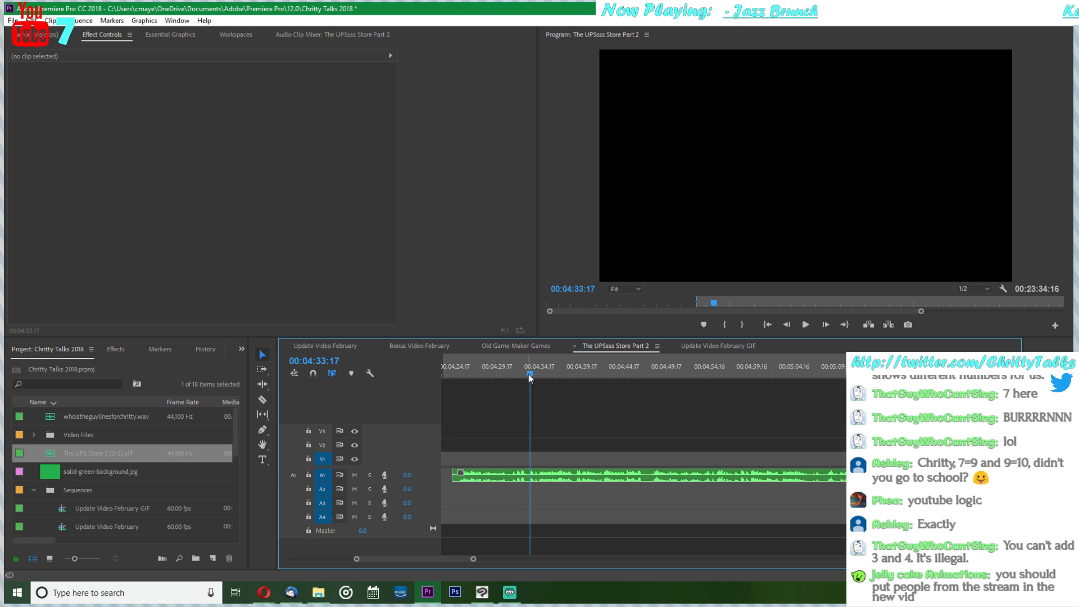
- Switch to Opera, view the channel's own Twitter profile, and move the browser window away to return to Premiere Pro
key(alt+Tab)
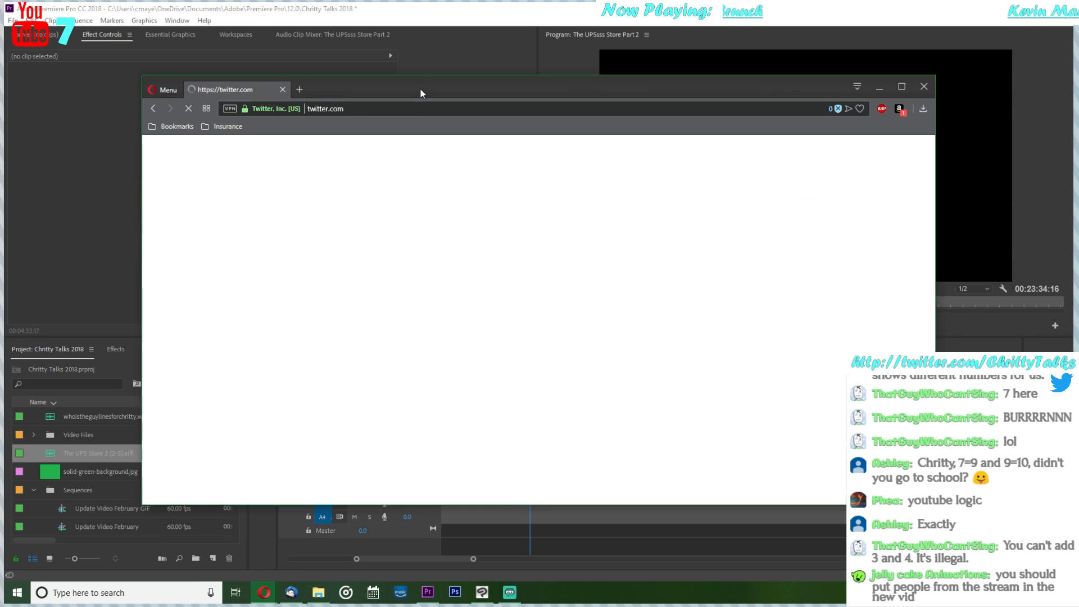
drag(420, 88, 429, 7)
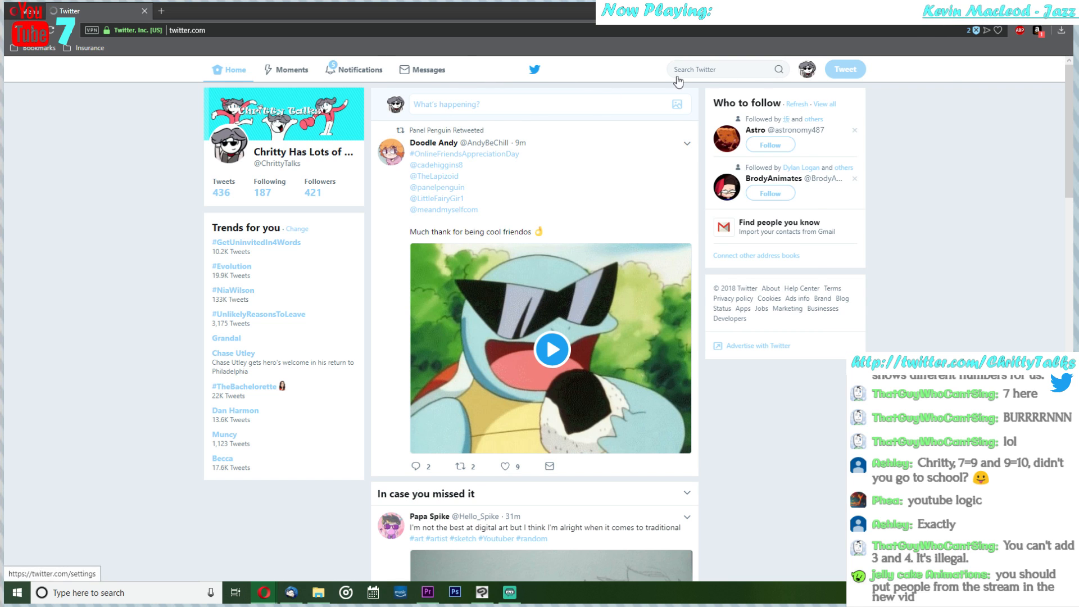
click(811, 72)
click(704, 135)
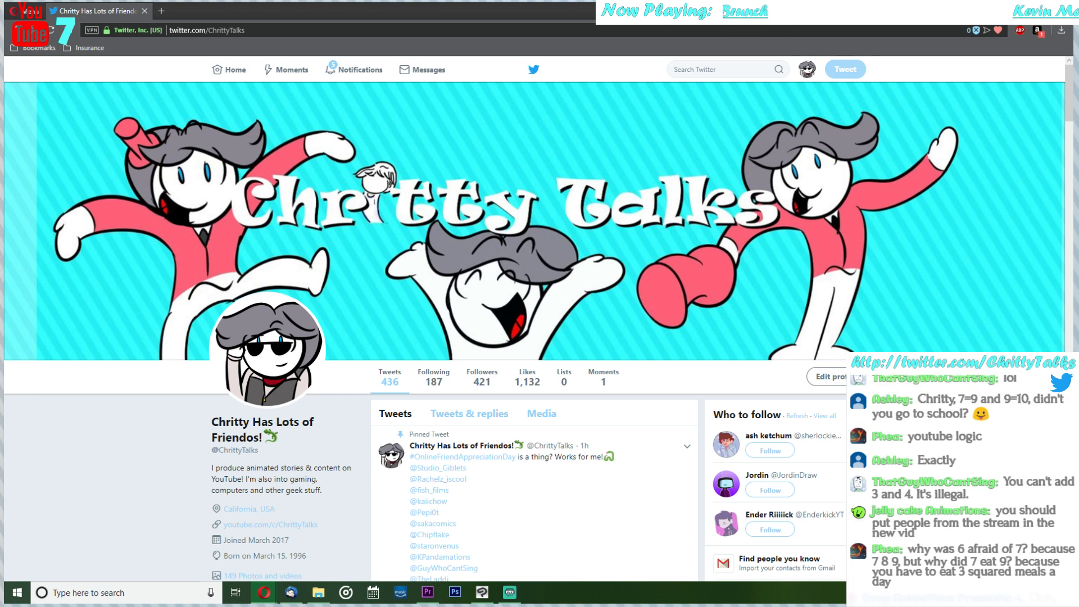
drag(601, 11, 4, 174)
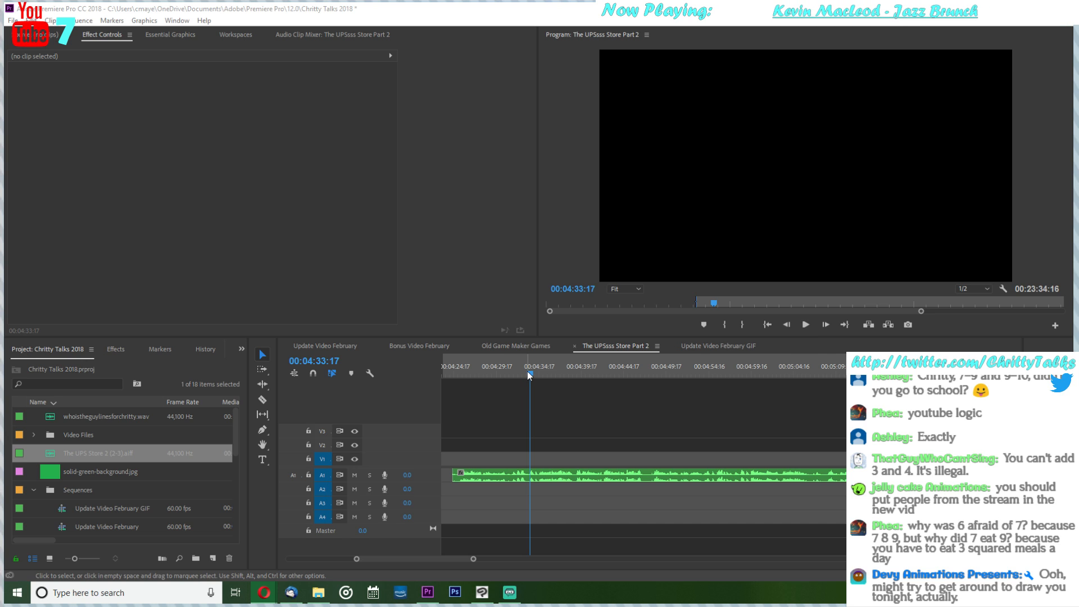
- Play the recording to 00:04:34:14, split the track A1 clip there, and delete the portion before the cut
click(807, 325)
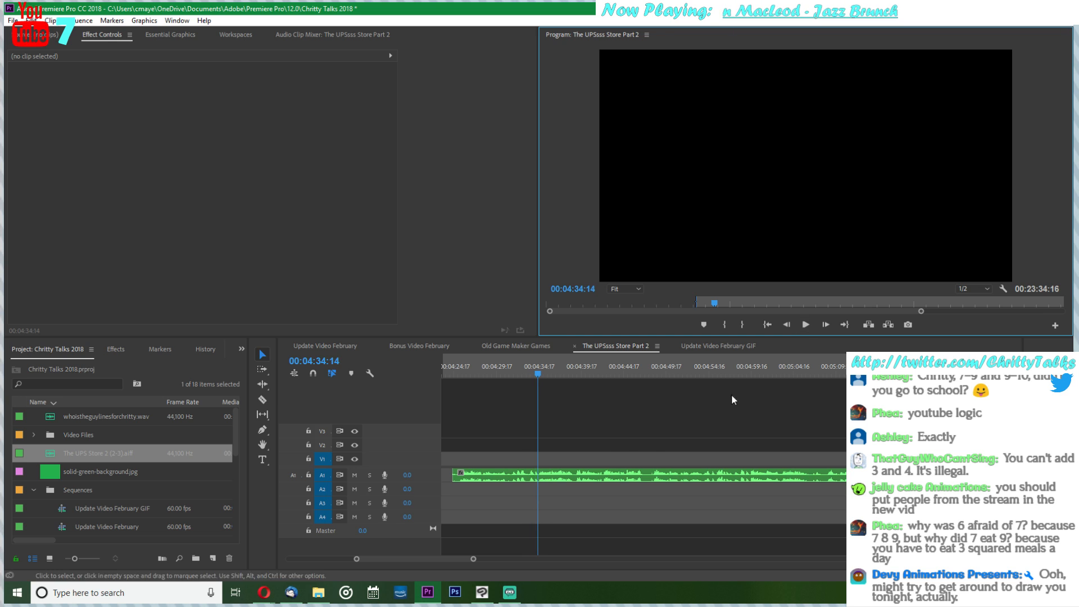
key(space)
key(c)
click(539, 477)
key(v)
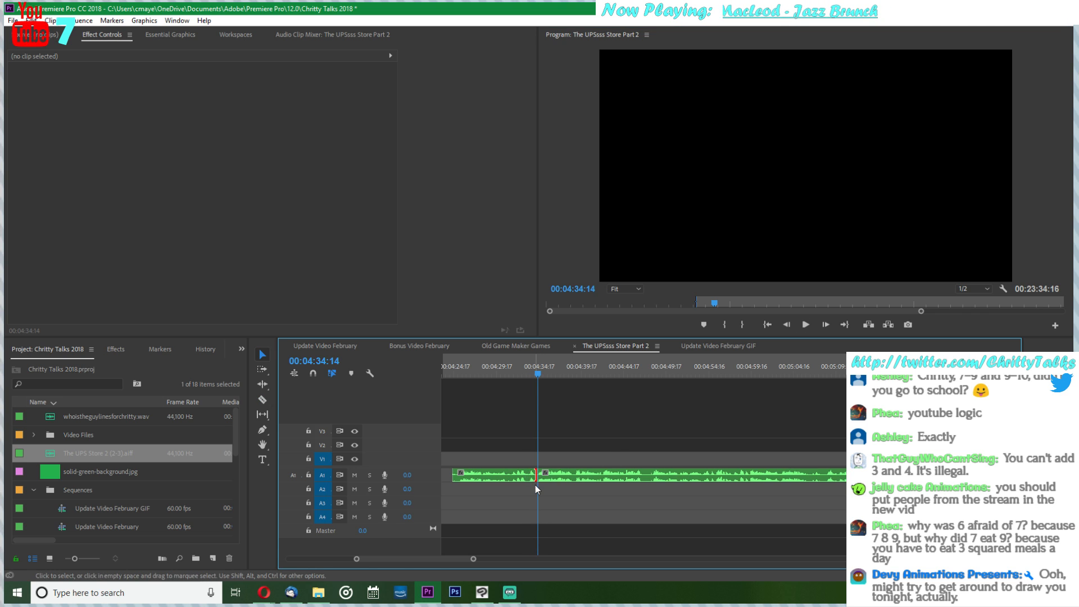
click(524, 476)
key(Delete)
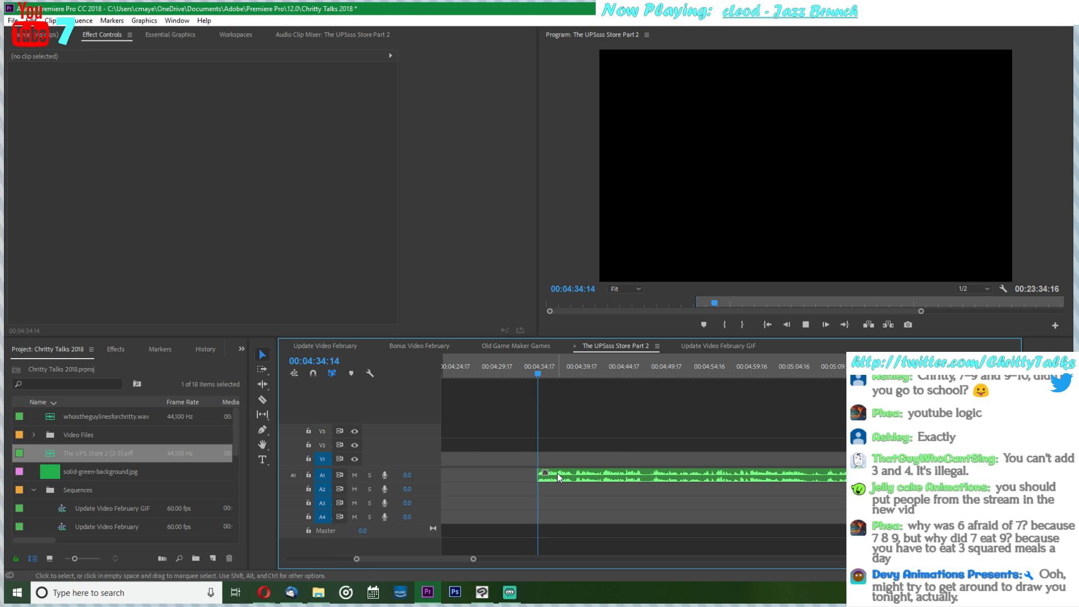
- Play the recording to 00:04:46:09, split the track A1 clip at about 00:04:47, and delete the portion before the cut
key(space)
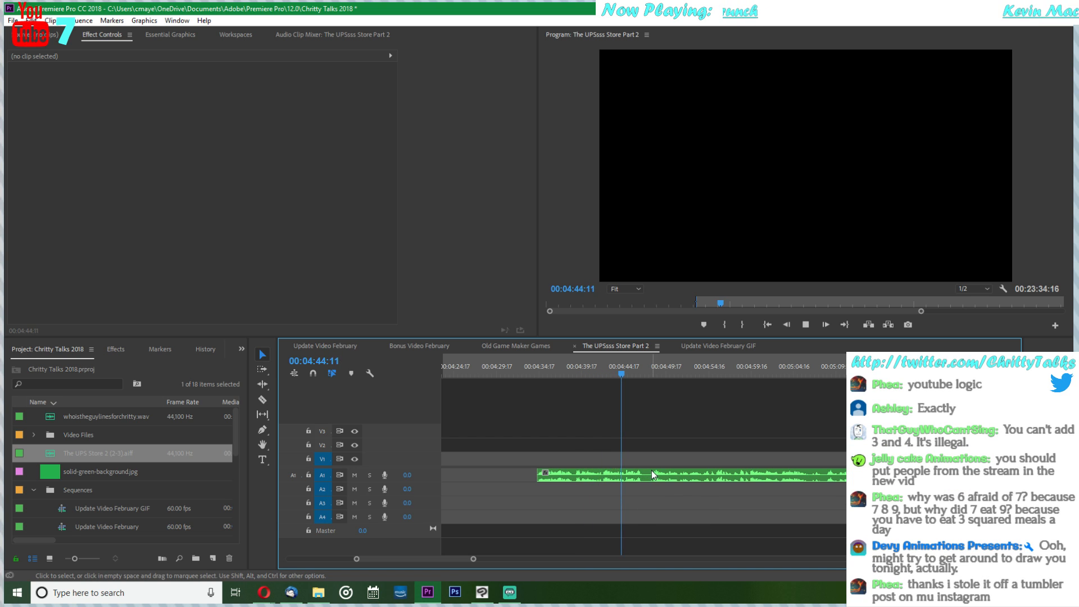
key(space)
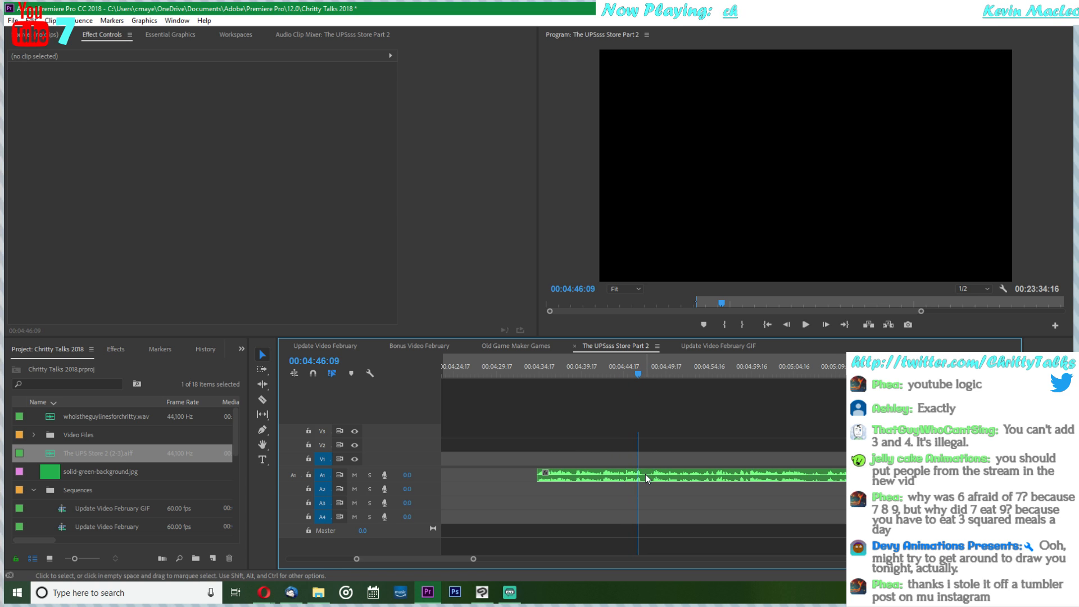
key(c)
click(646, 474)
key(v)
click(609, 479)
key(Delete)
scroll(638, 464, down, 2)
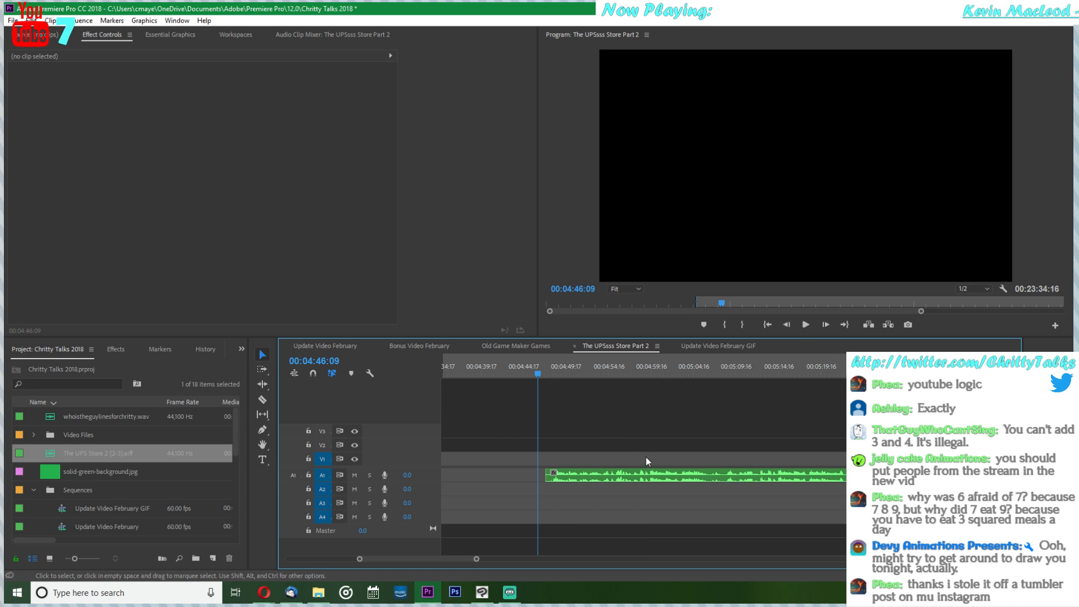
- Play the remaining track A1 clip from about 00:04:53 to 00:04:55:07 and trim the clip's start to that point
click(604, 372)
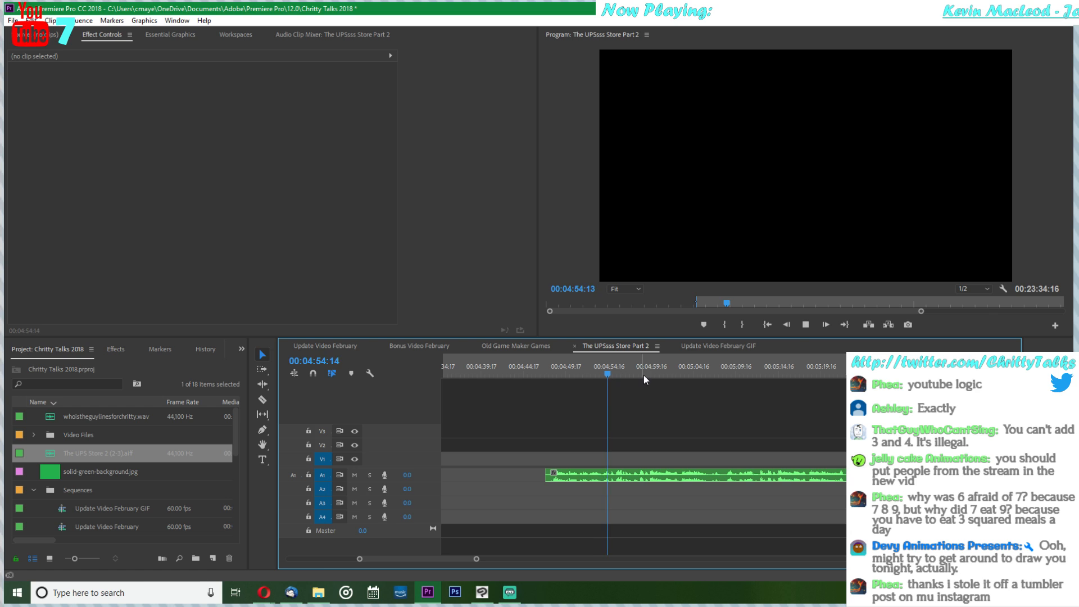
click(645, 373)
click(599, 376)
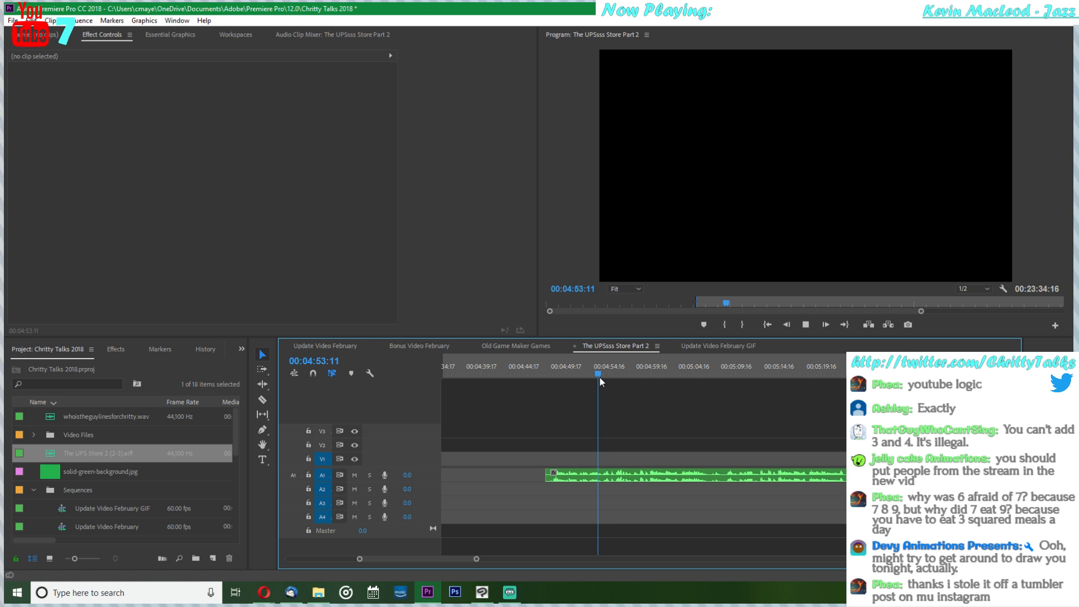
key(space)
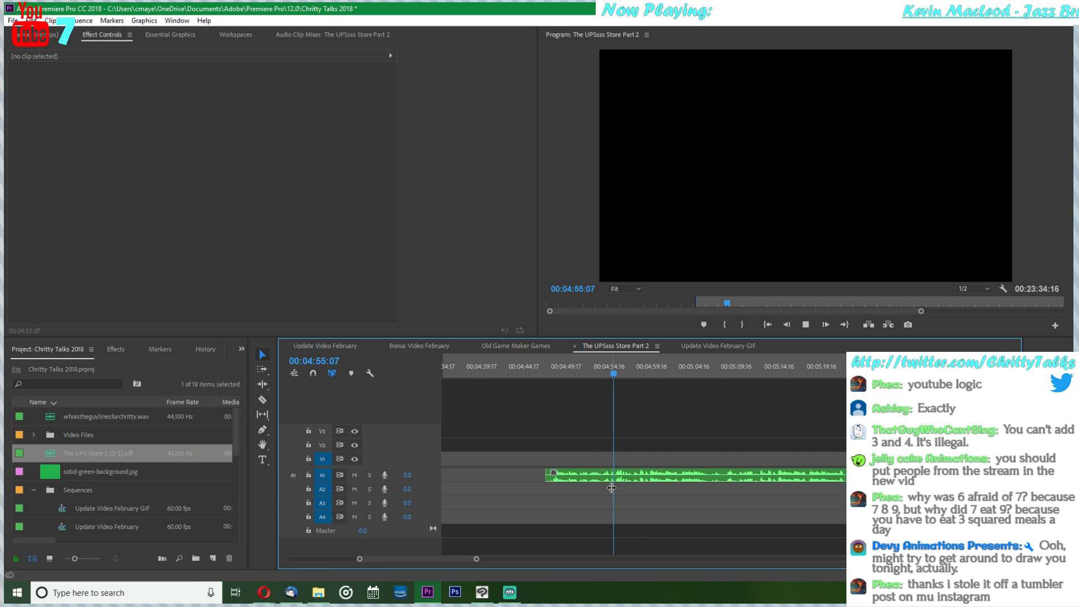
key(space)
drag(546, 475, 615, 476)
click(613, 376)
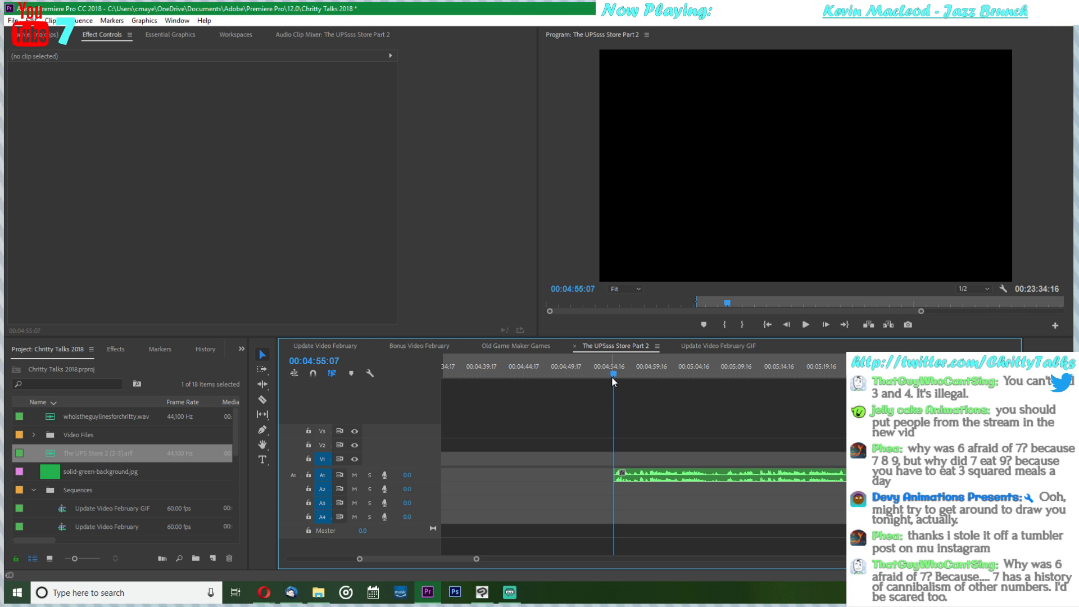
- Play the recording from 00:04:55:07 to 00:04:59:11 and trim the track A1 clip's start to that point
key(alt+Tab)
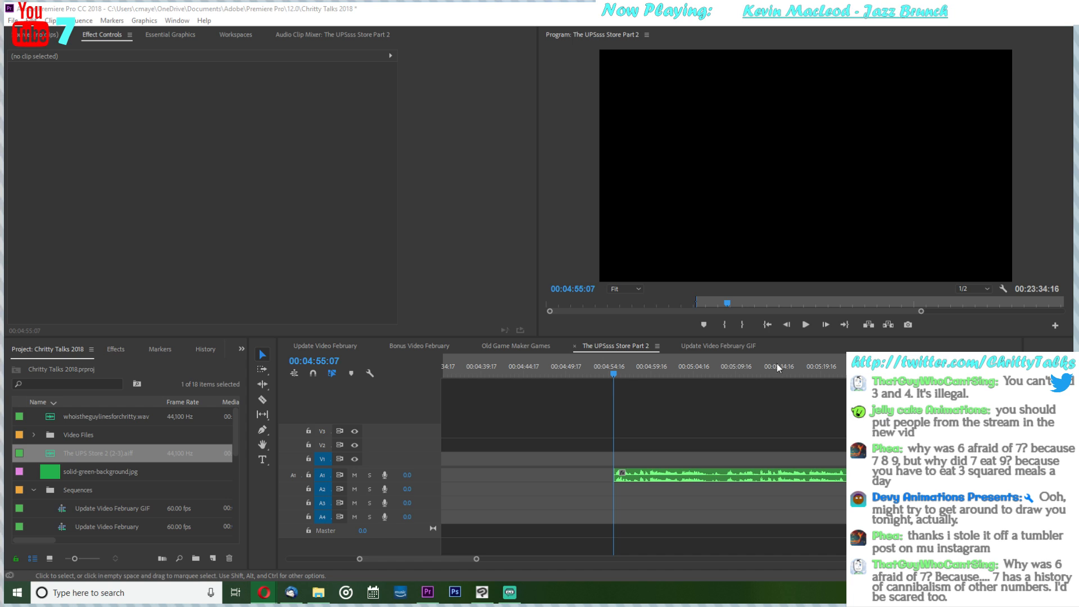
click(807, 326)
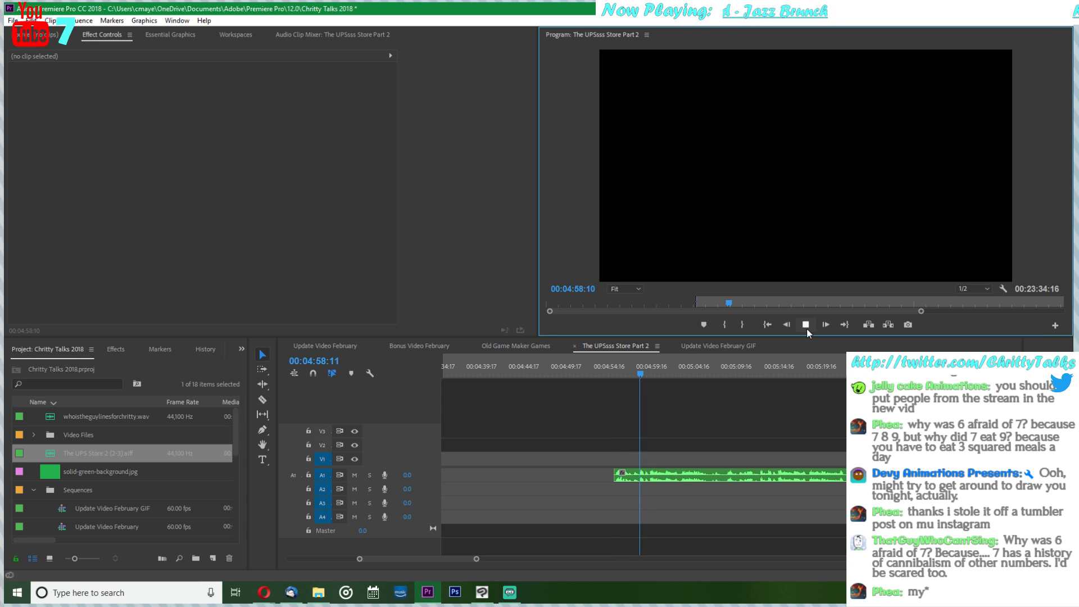
click(807, 329)
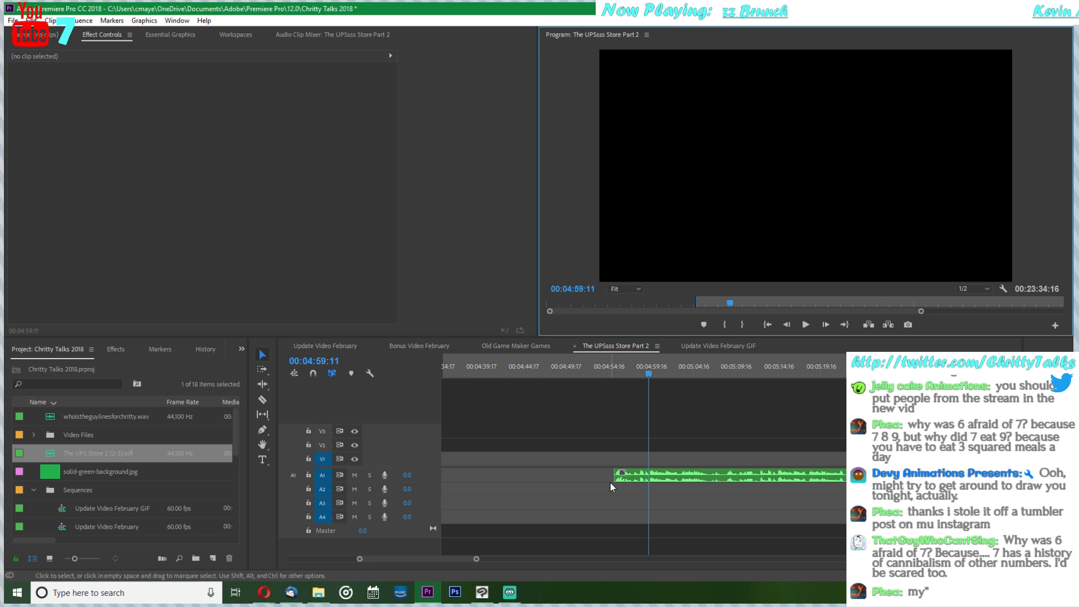
drag(614, 478, 644, 480)
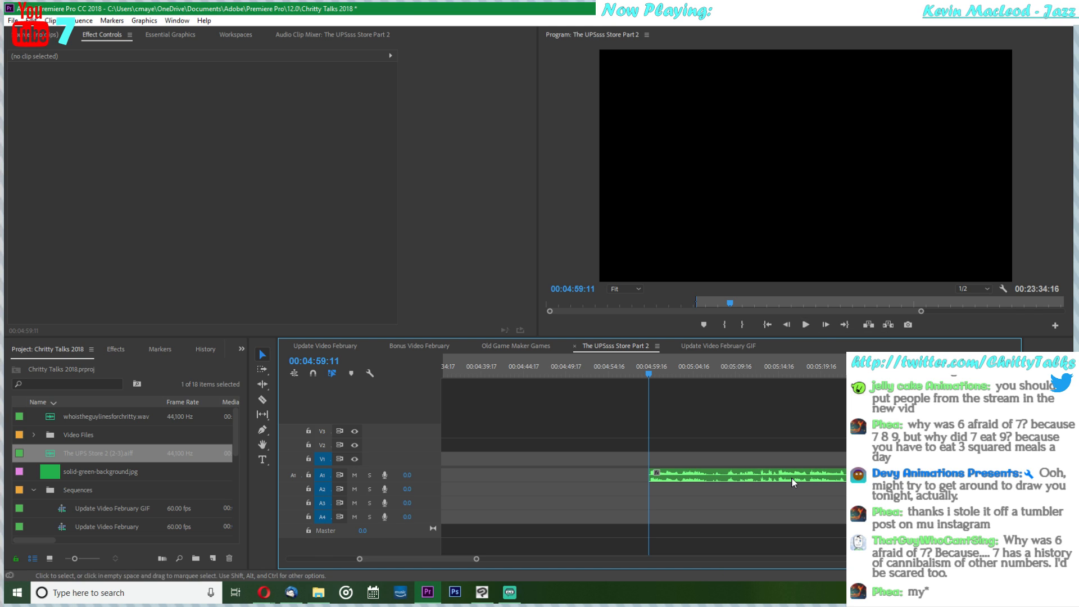
- Play the recording, skip ahead to about 00:05:14, and trim the track A1 clip's start to 00:05:14:16
click(809, 324)
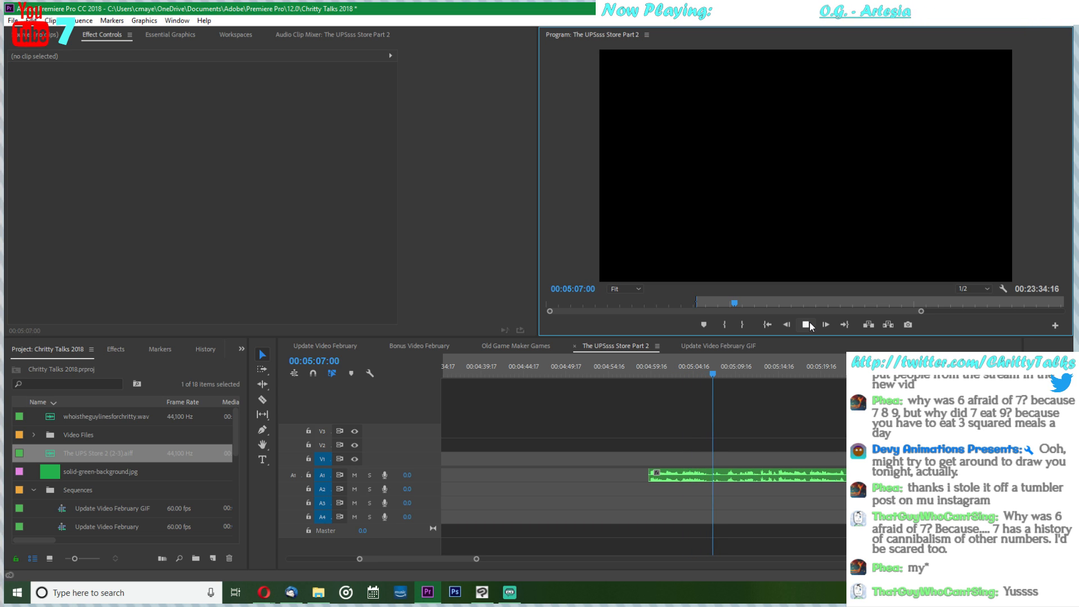
click(732, 373)
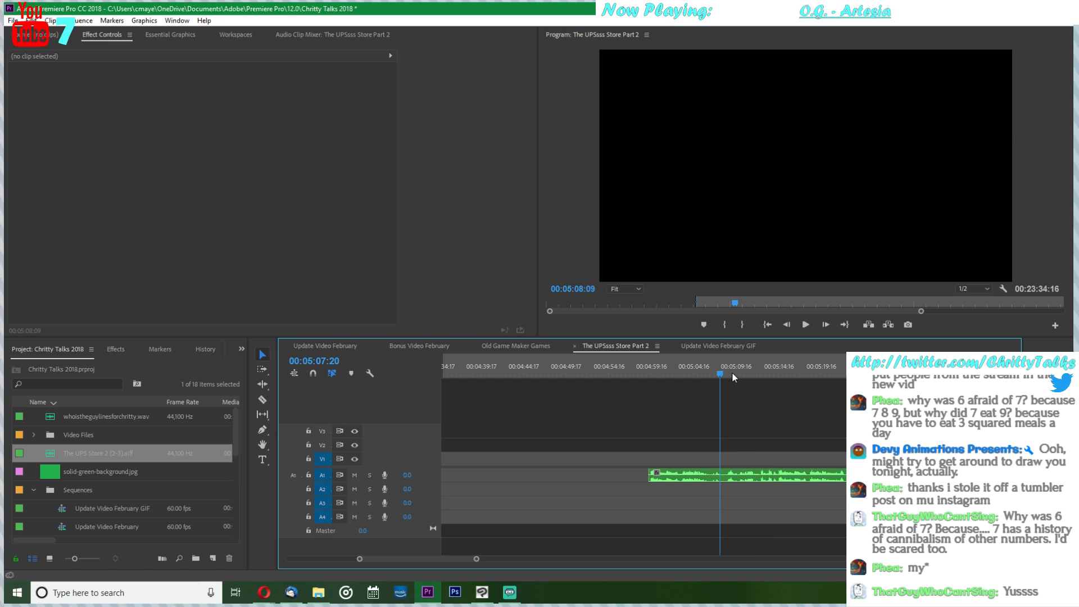
click(771, 368)
key(space)
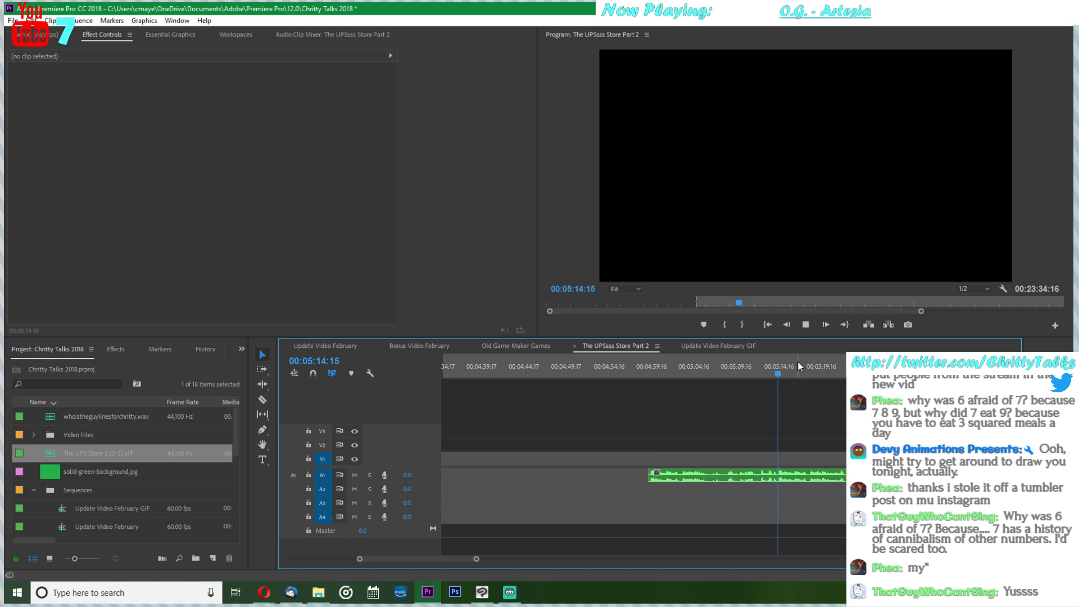
drag(650, 475, 779, 488)
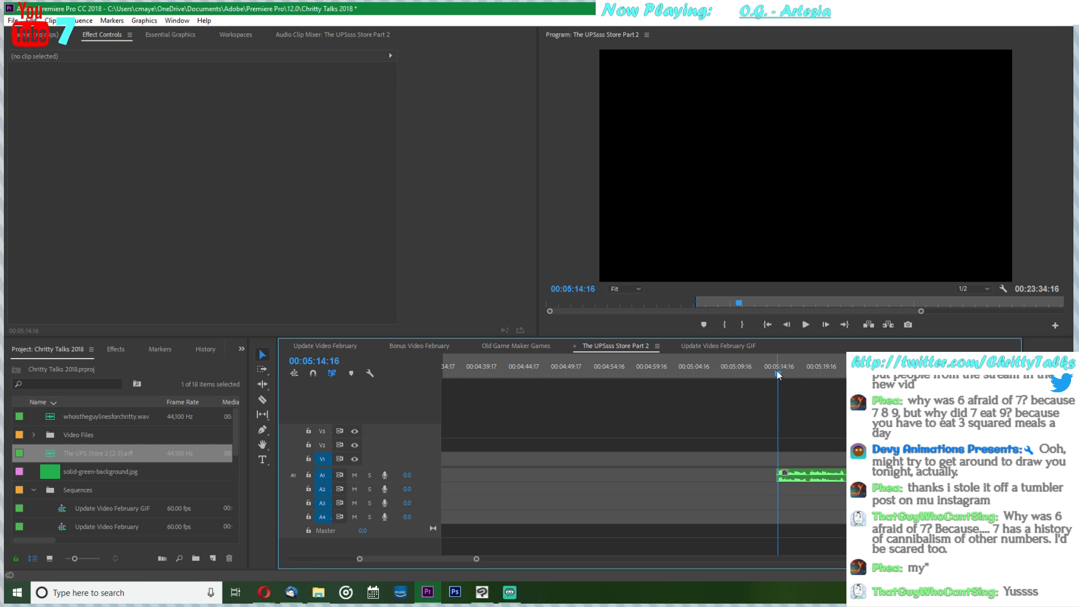
- Extend the start of the track A1 clip slightly earlier, to about 00:05:14:11
click(794, 476)
scroll(793, 475, up, 3)
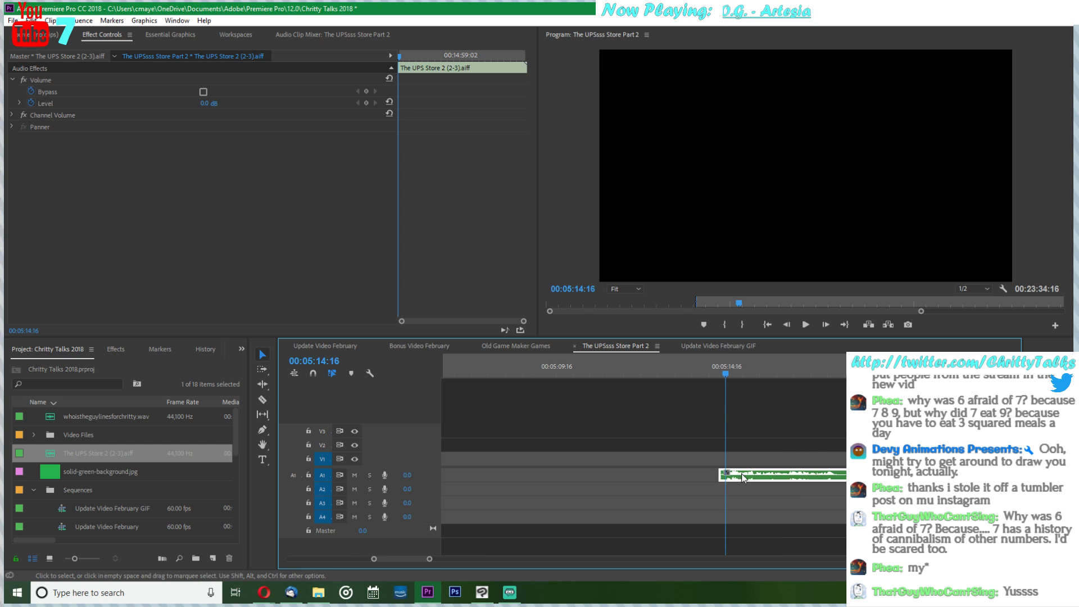
drag(722, 478, 721, 478)
click(712, 369)
drag(713, 371, 721, 374)
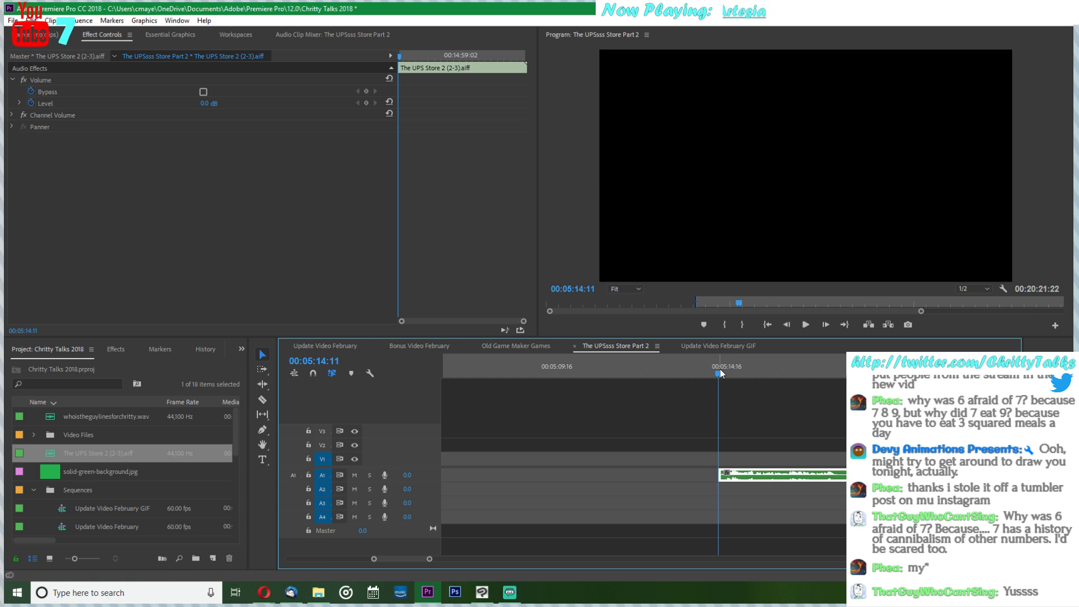
- Play the trimmed track A1 clip from 00:05:14:08 to 00:05:24:08 to find the next cut point
click(778, 375)
key(minus)
key(minus)
key(minus)
key(minus)
key(equal)
key(equal)
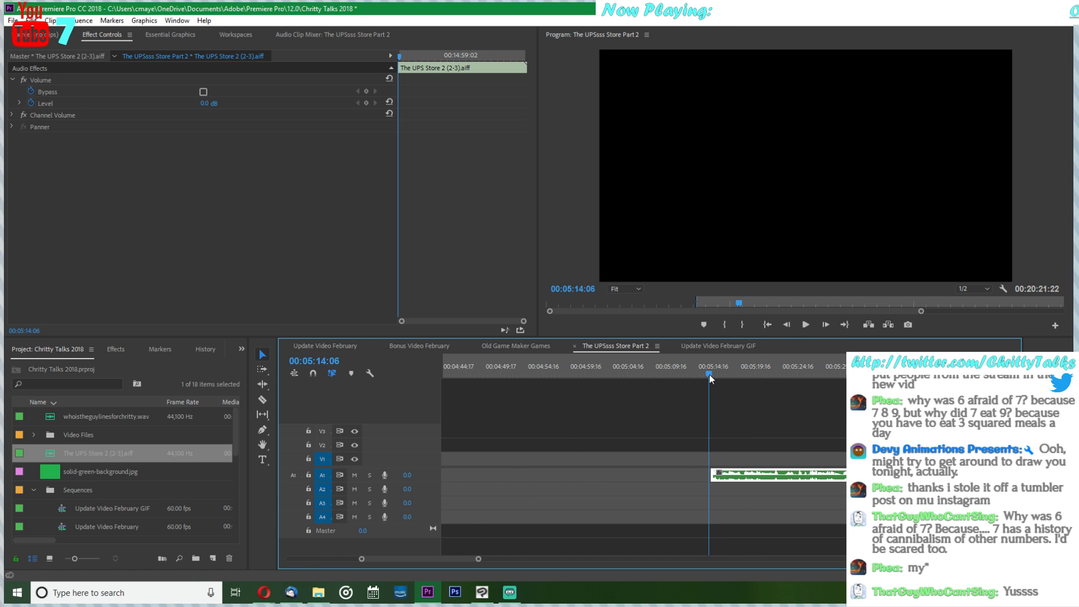
click(710, 374)
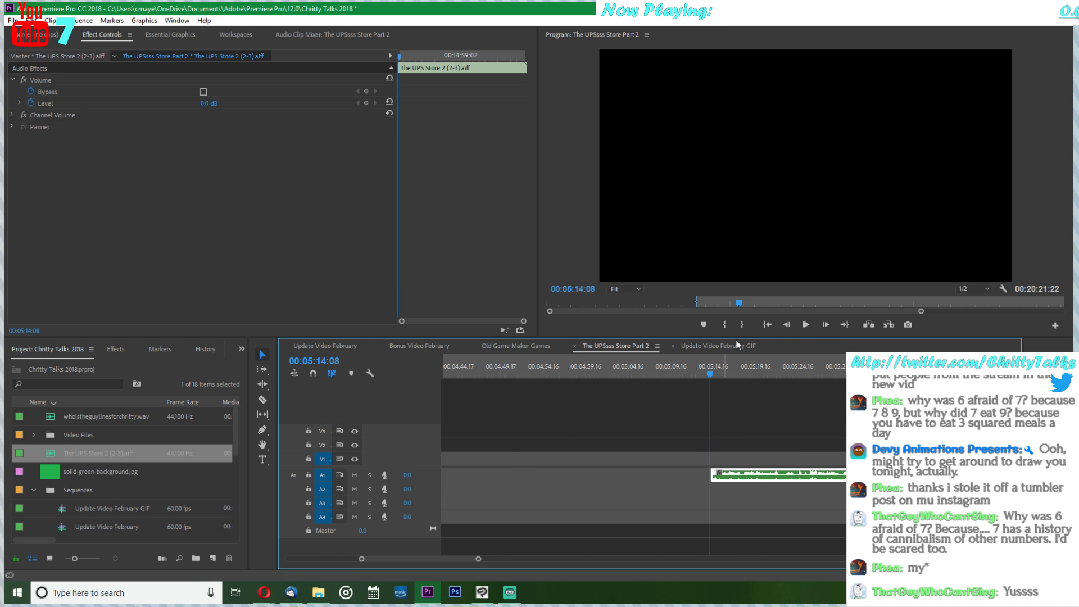
click(805, 325)
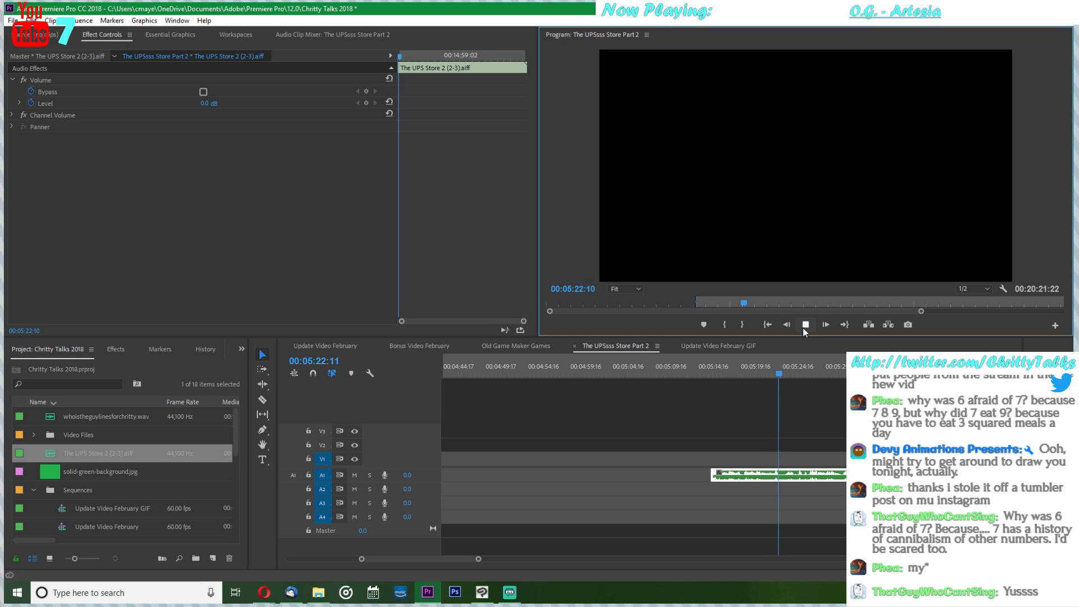
click(805, 325)
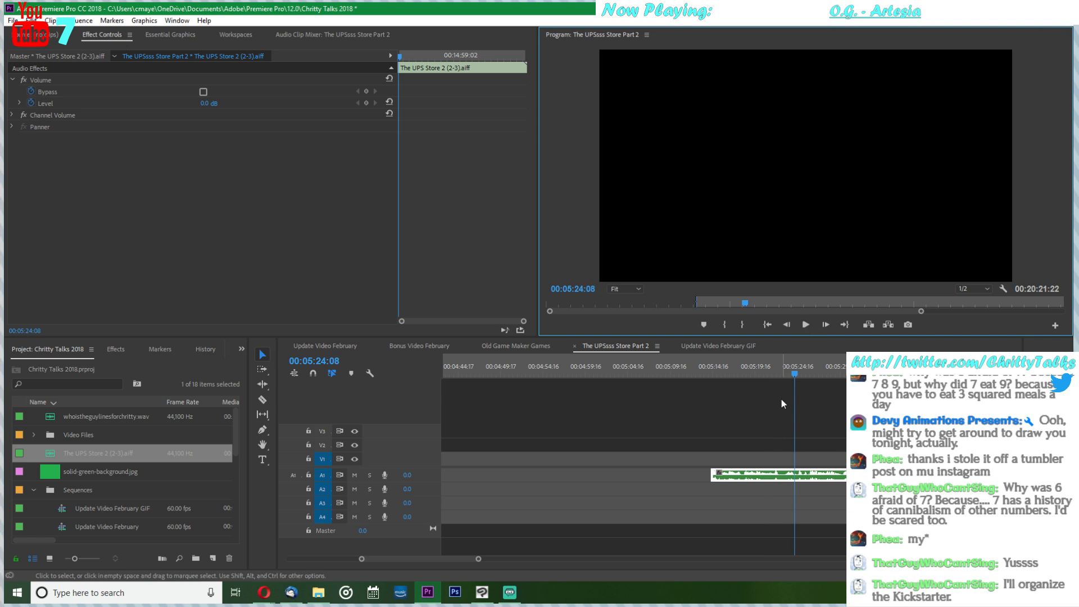
- Split the track A1 clip at about 00:05:22 and move the portion before the cut about 2.5 seconds earlier
key(c)
click(783, 475)
key(v)
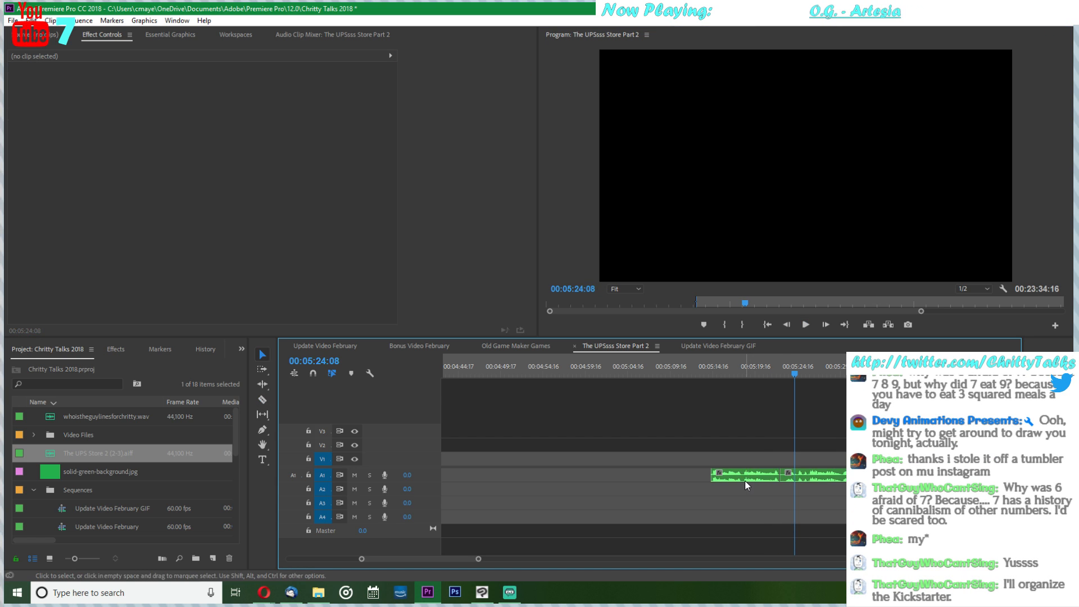
drag(753, 481, 731, 481)
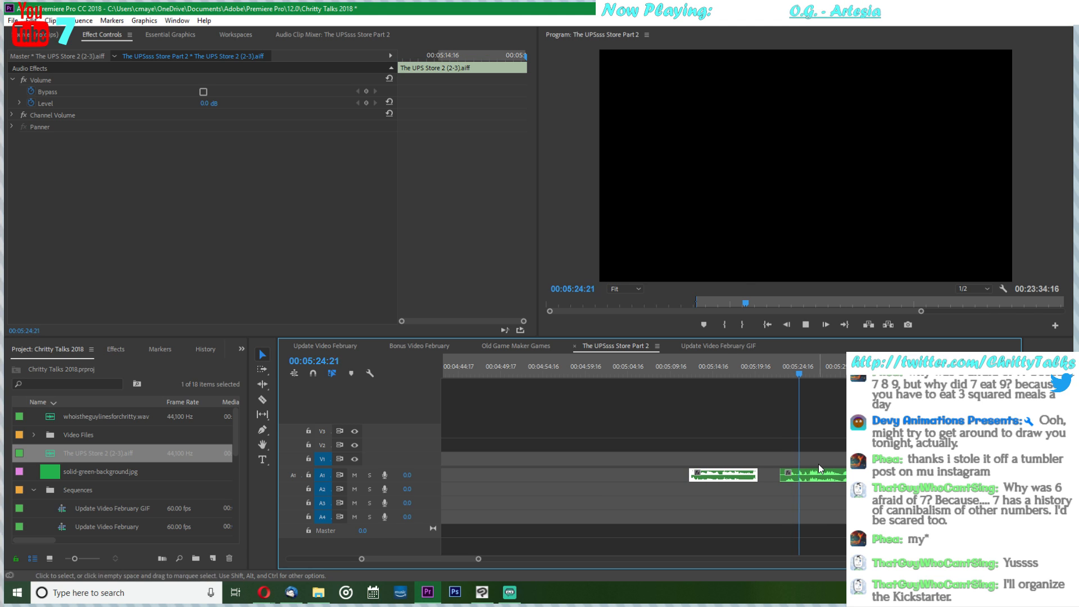
- Play to 00:05:25:19, trim the second track A1 clip's start to that point, and close the gap before it
key(space)
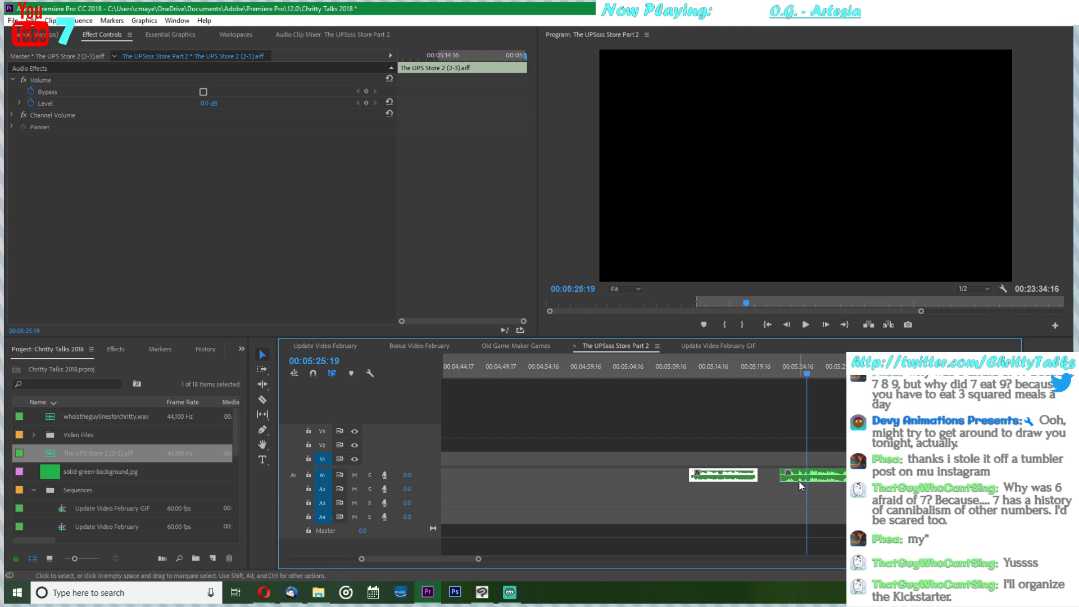
drag(794, 478, 809, 480)
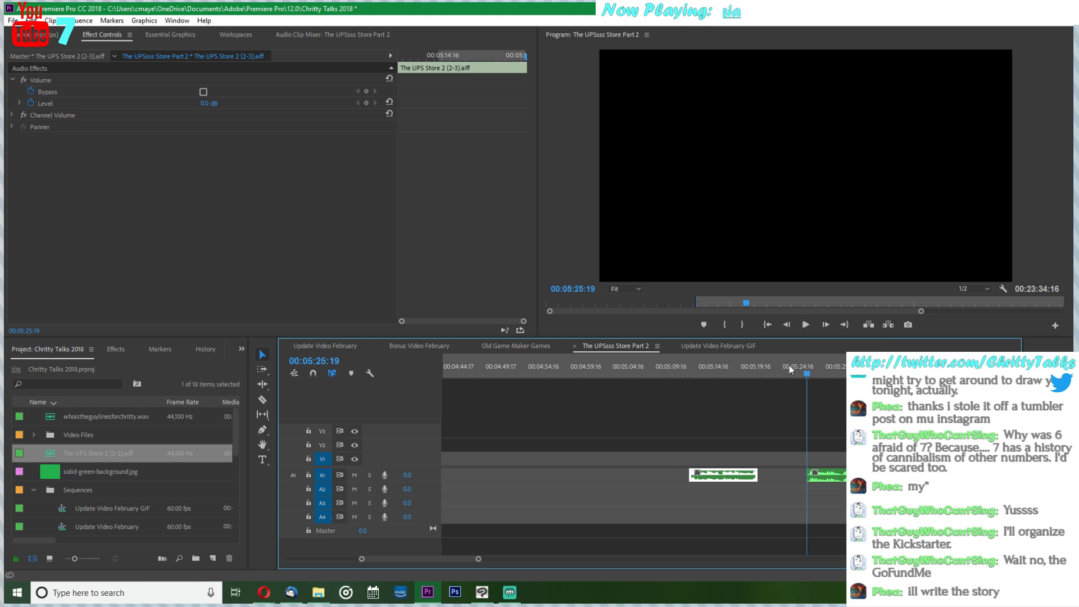
click(788, 473)
key(Delete)
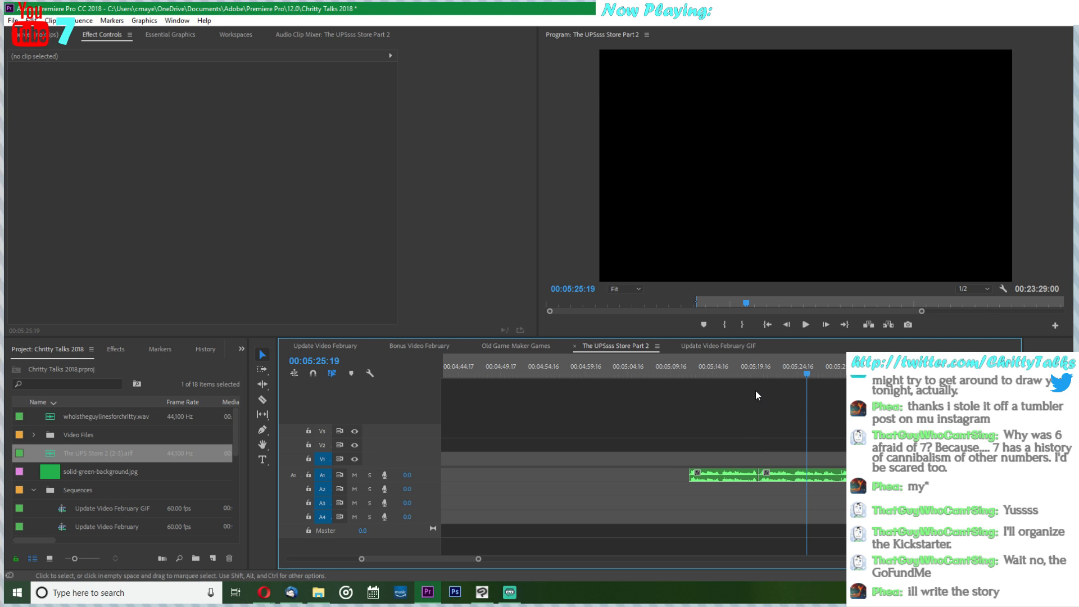
- Play from the join at 00:05:20:02 to 00:05:30:03 and split the track A1 clip at about 00:05:29
click(762, 376)
drag(763, 377, 760, 375)
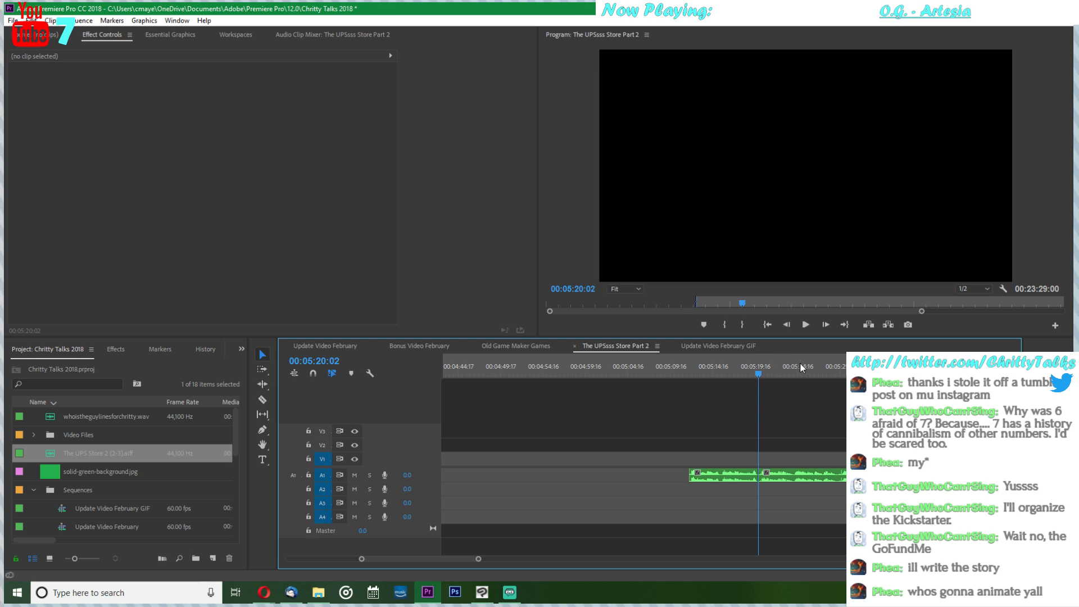
click(811, 326)
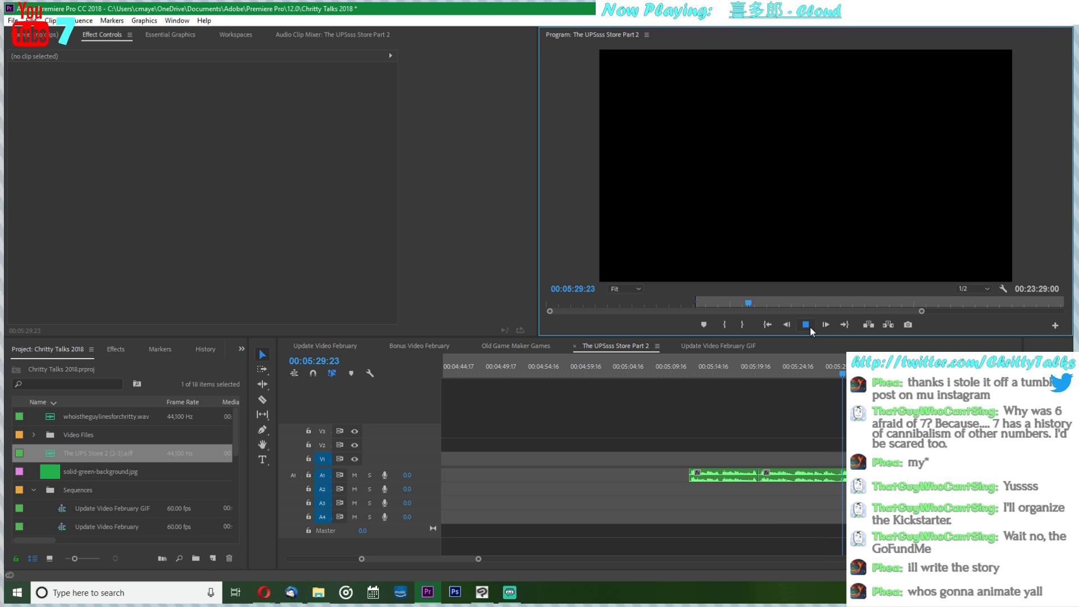
click(807, 325)
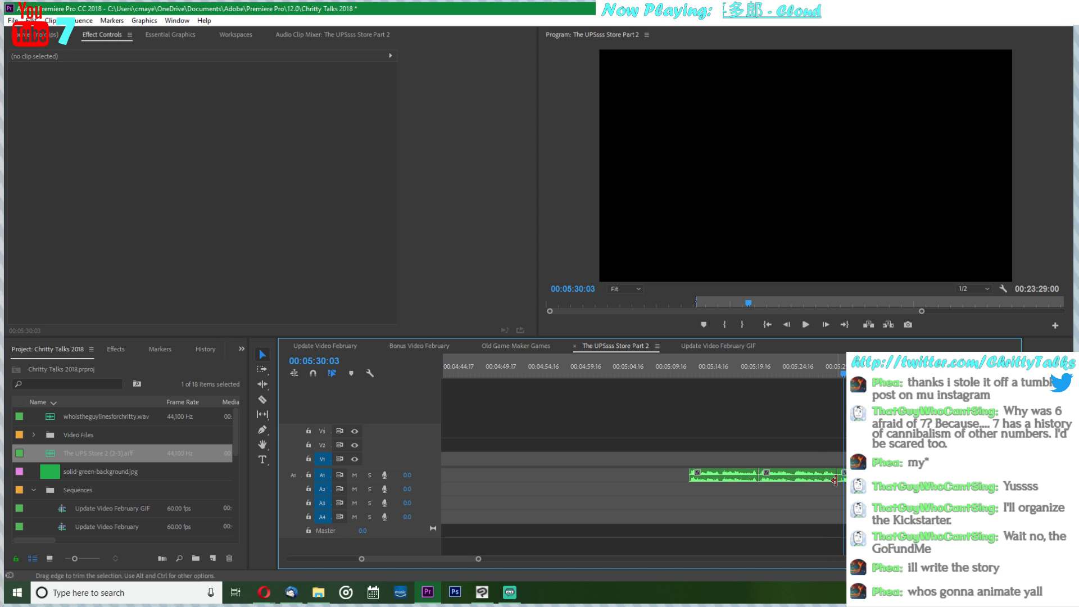
- Play to 00:05:32:13, split the track A1 clip there, and ripple delete the portion between the two cuts
key(space)
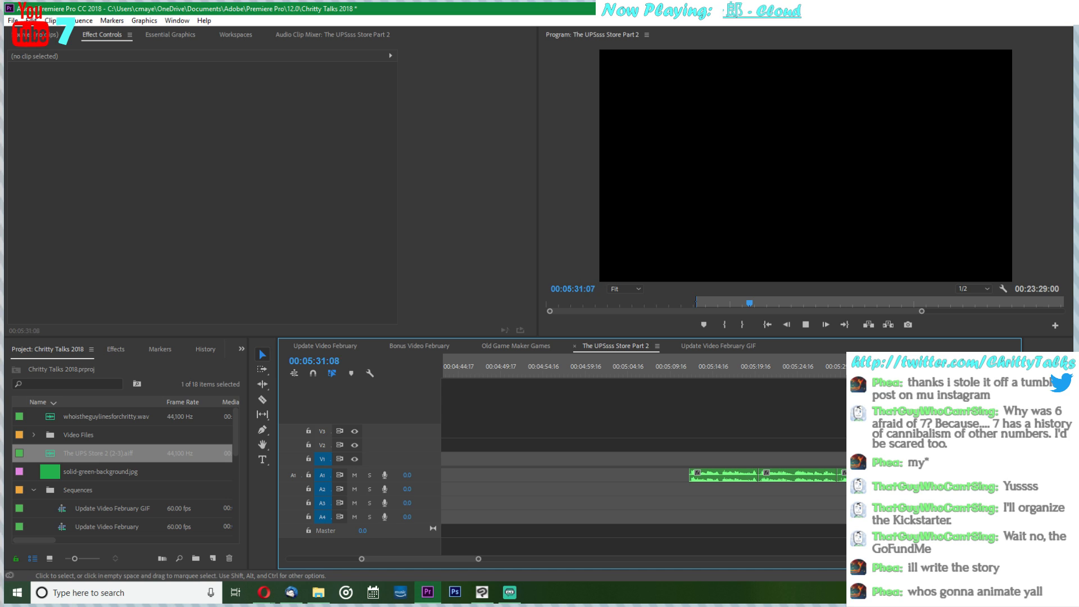
key(space)
key(c)
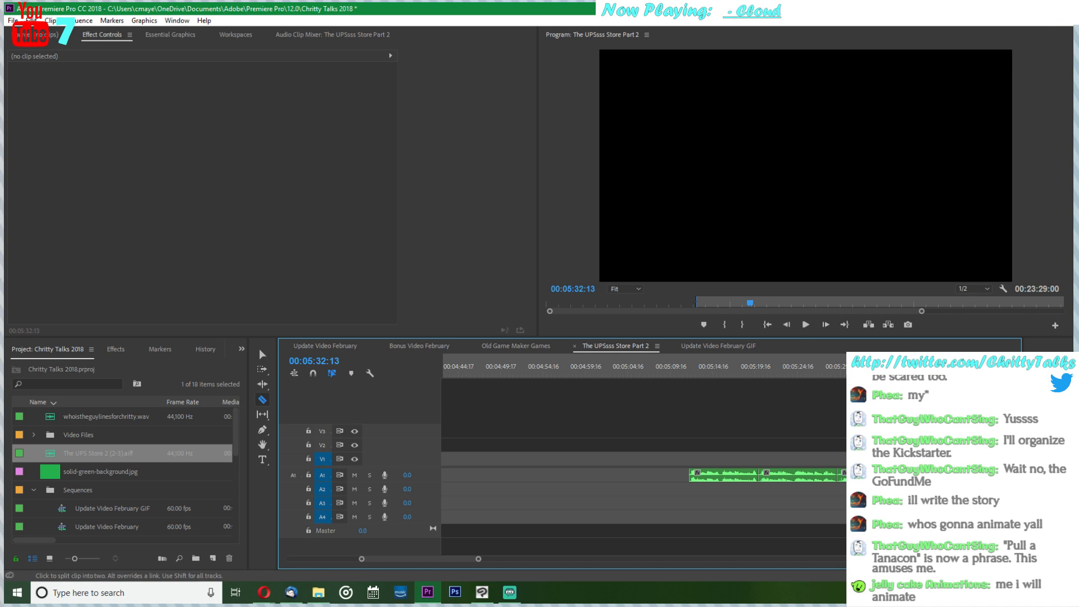
key(v)
click(840, 475)
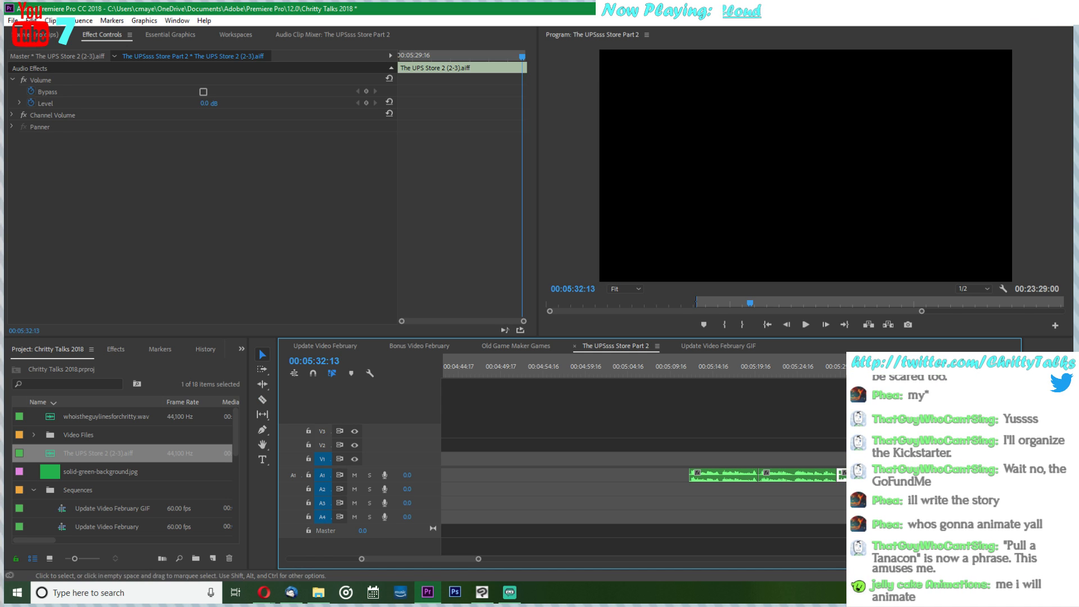
key(Delete)
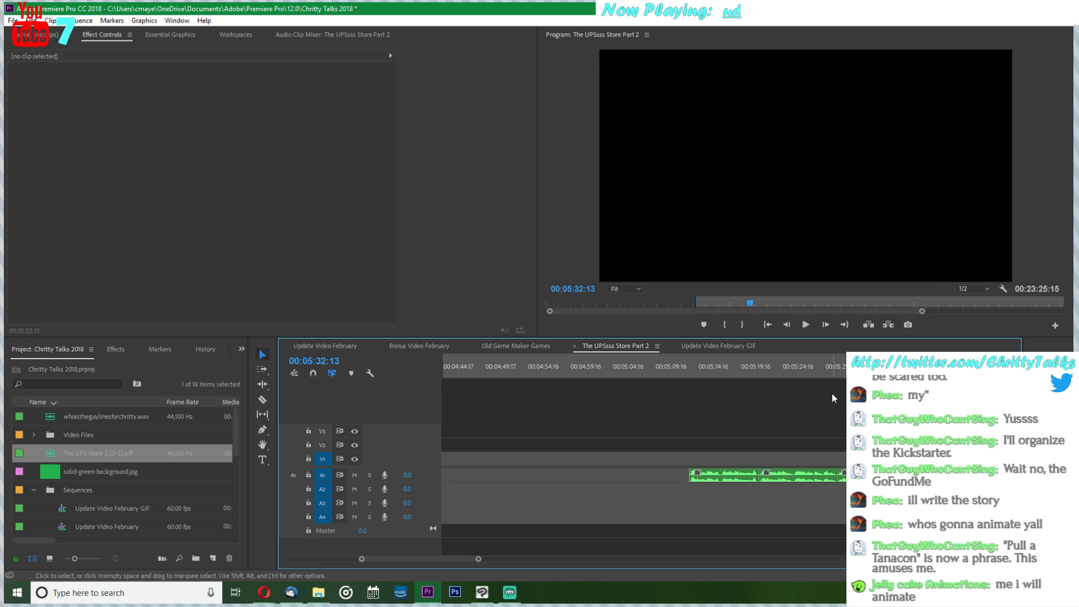
- Play from about 00:05:29:02 to 00:05:38:08 and split the track A1 clip at 00:05:38:08
click(835, 370)
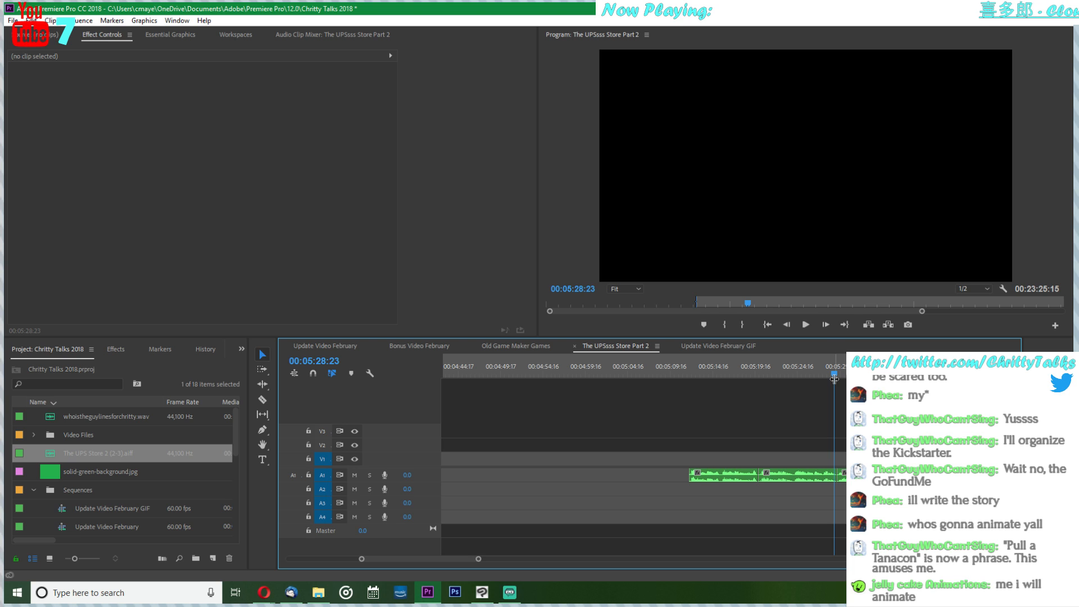
drag(834, 380, 837, 377)
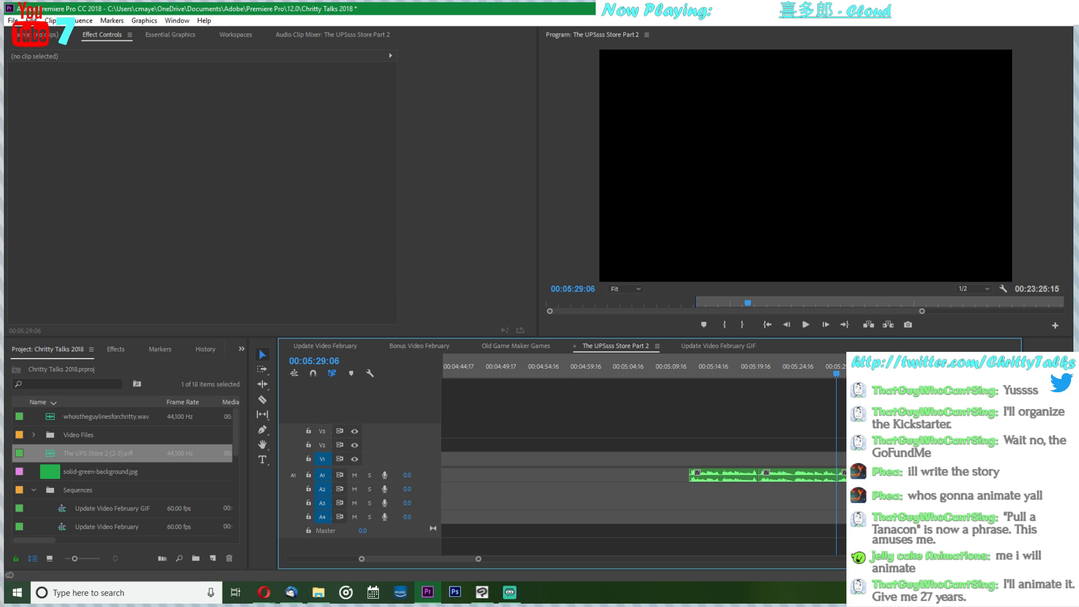
key(alt+Tab)
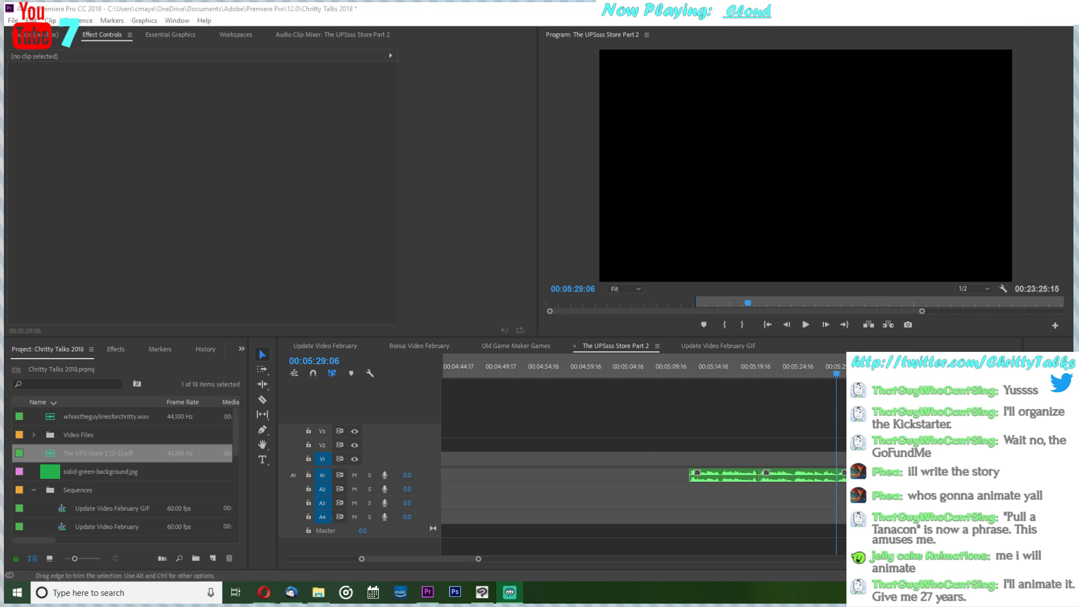
click(831, 374)
drag(831, 374, 826, 375)
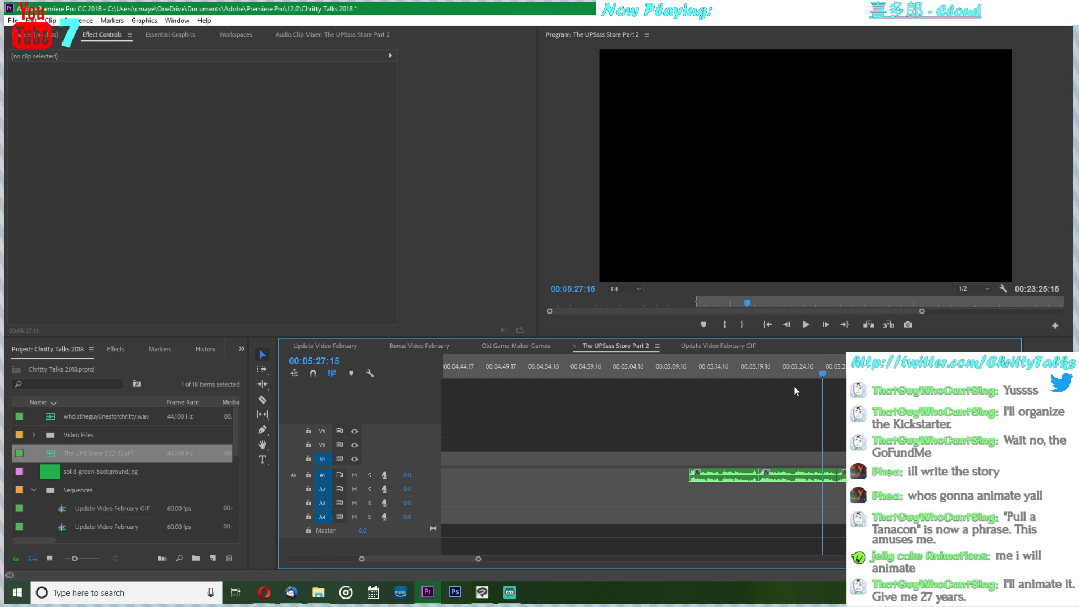
click(836, 372)
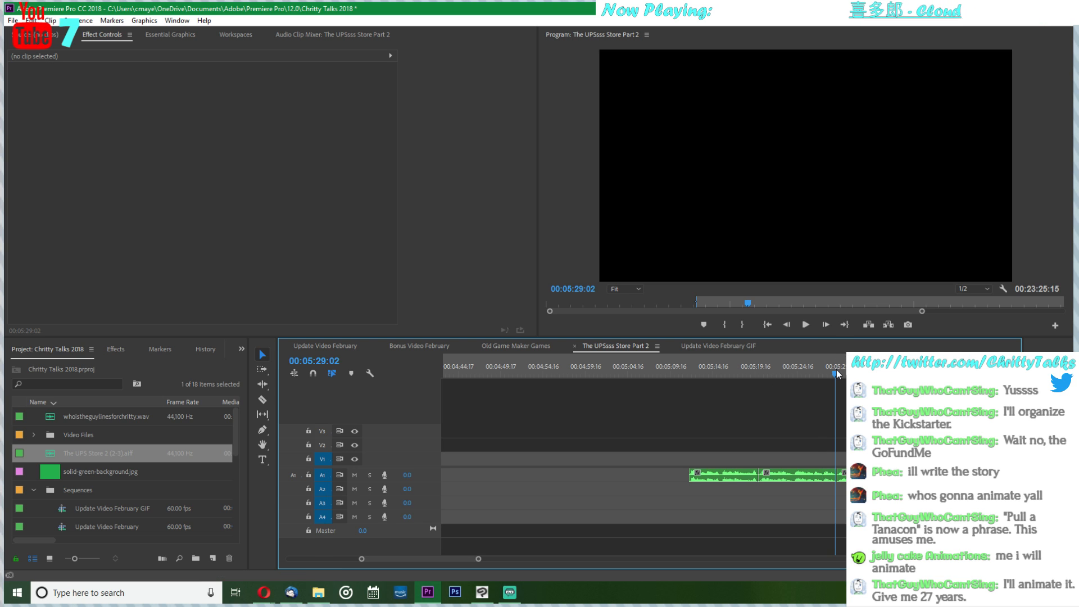
click(806, 325)
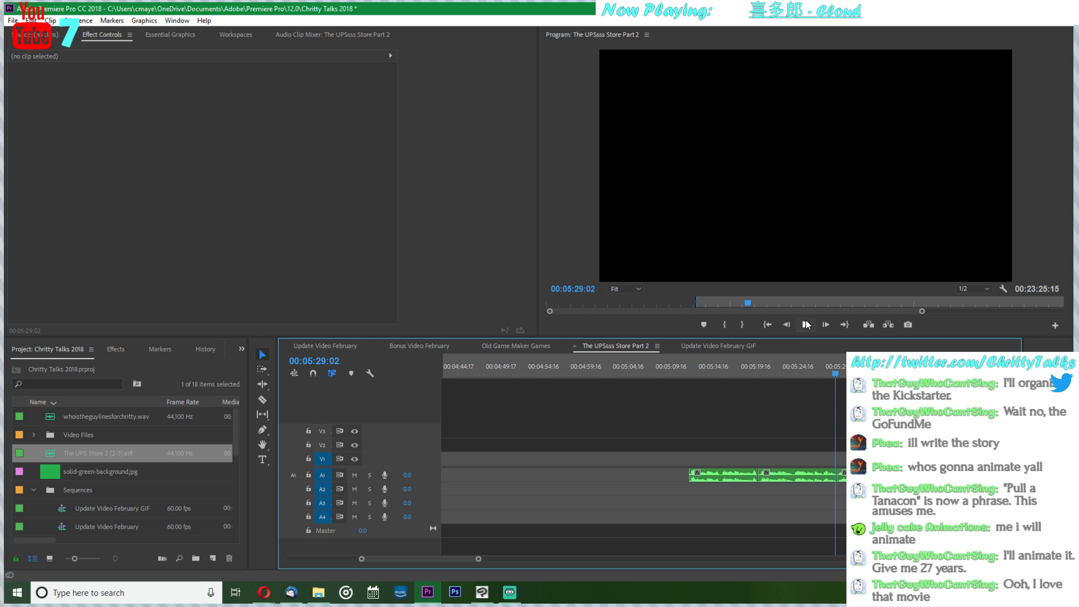
click(806, 325)
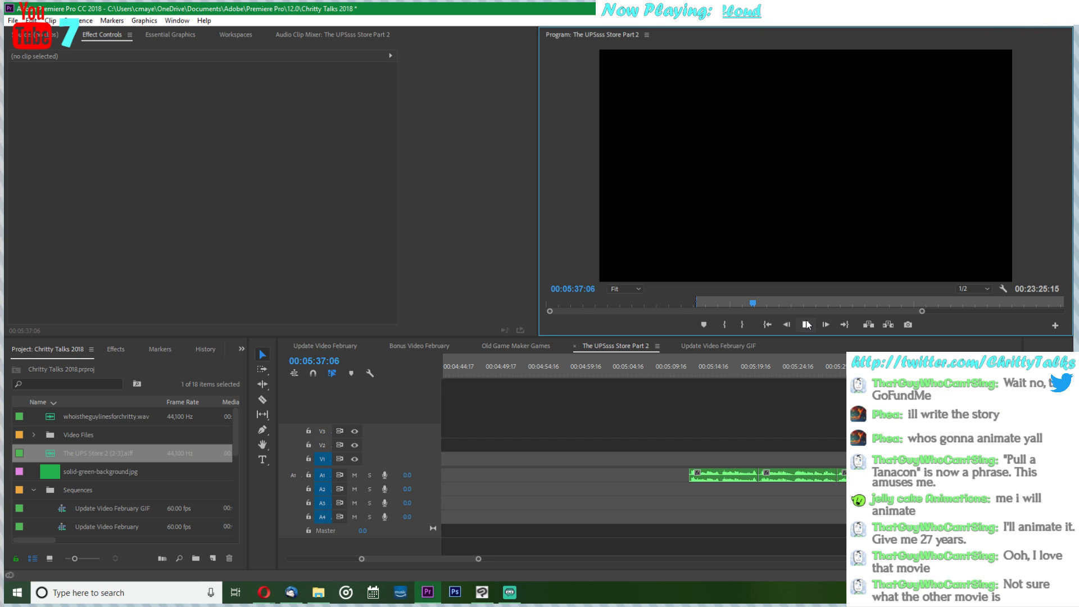
click(807, 325)
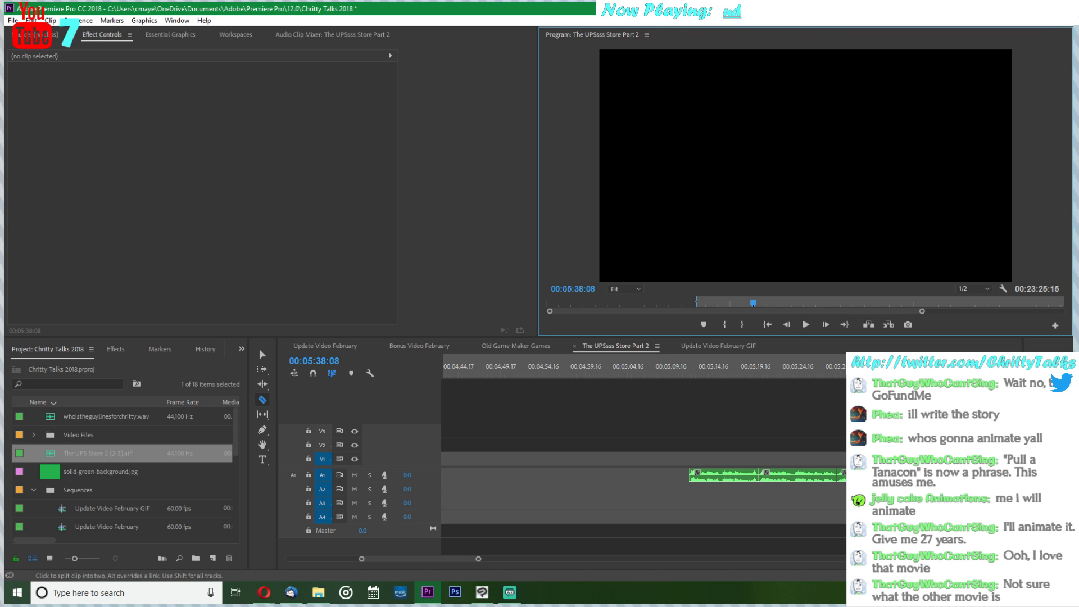
click(258, 349)
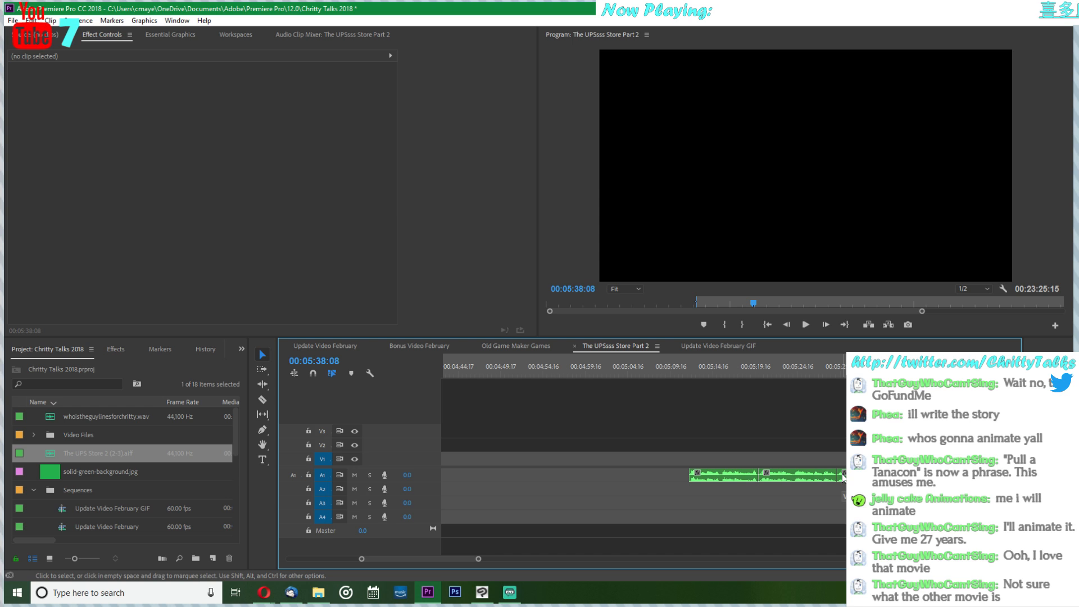
- Close the long empty gap on track A1 starting at about 00:04:19 and place the playhead at the join, 00:04:19:05
scroll(843, 477, up, 2)
click(838, 474)
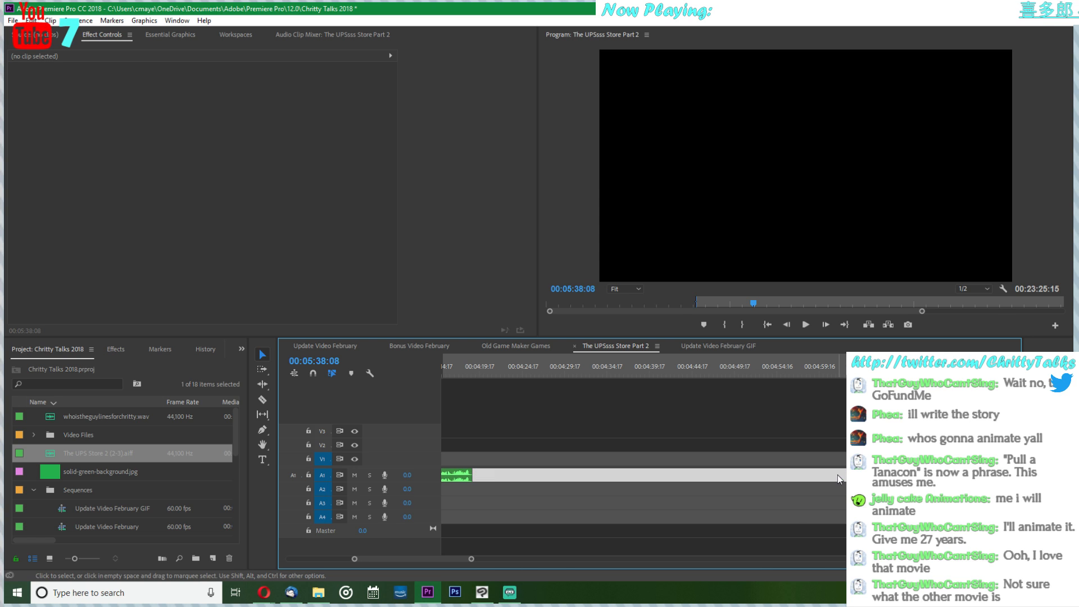
key(Delete)
click(477, 366)
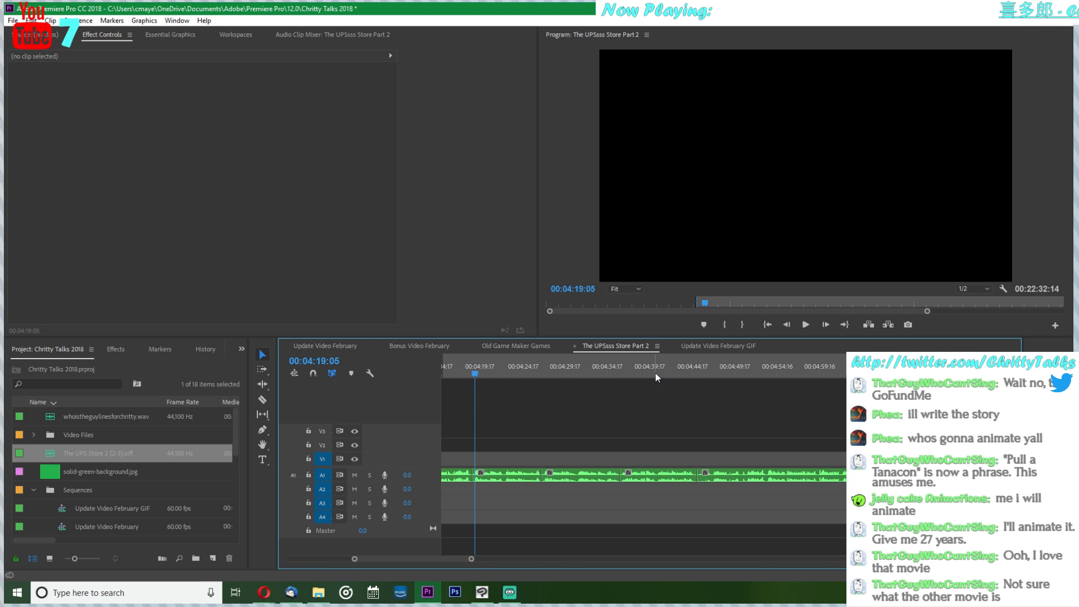
- Play from 00:04:38:01, split the track A1 clip at 00:04:51:03, and delete the portion just before the cut, leaving its gap
click(636, 366)
key(space)
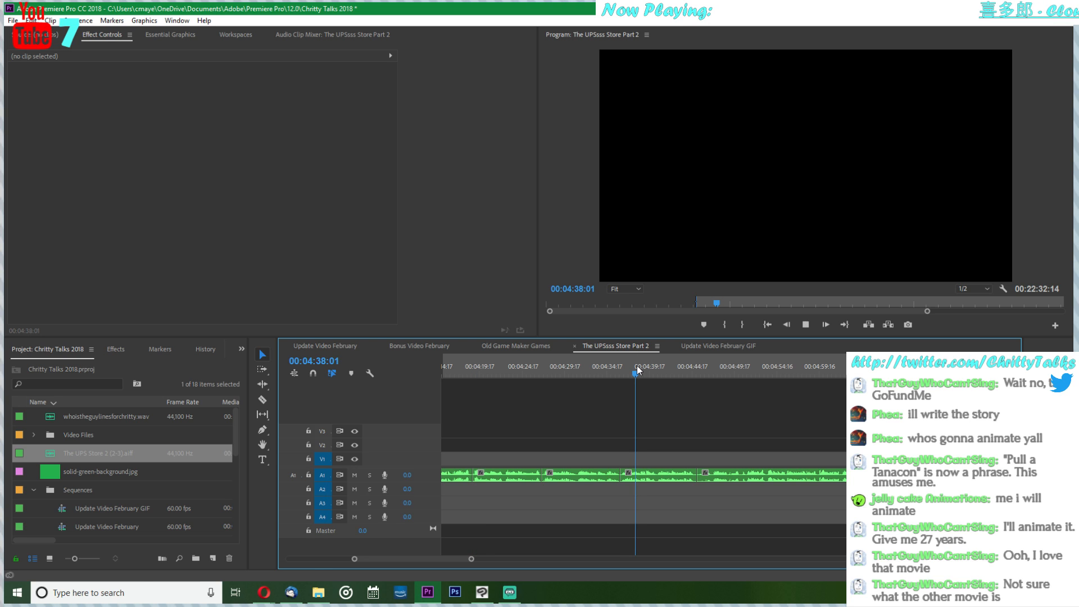
click(760, 374)
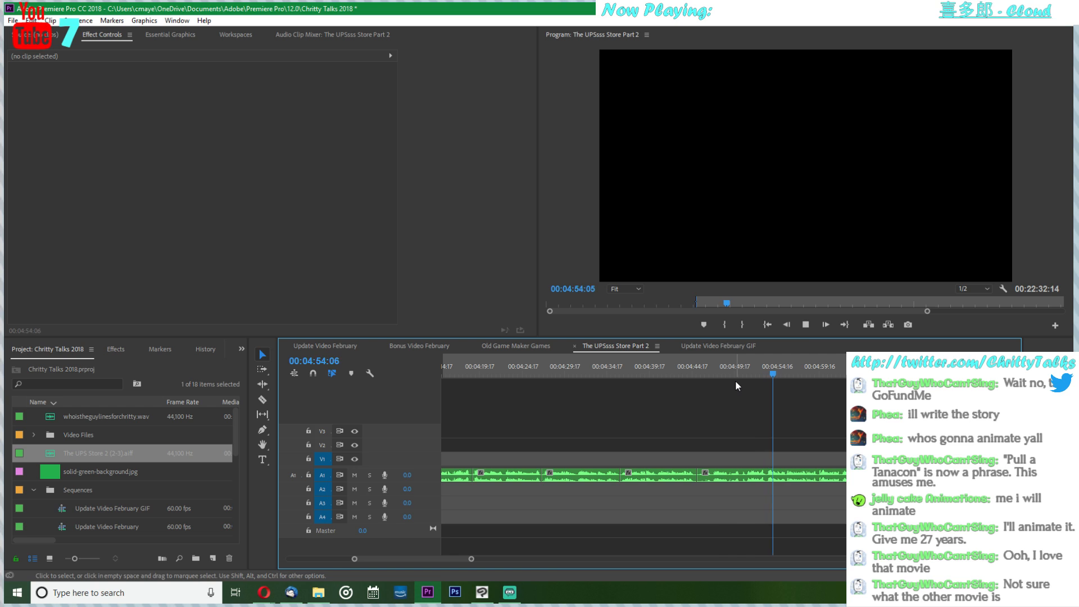
key(space)
drag(726, 373, 748, 373)
key(c)
click(746, 477)
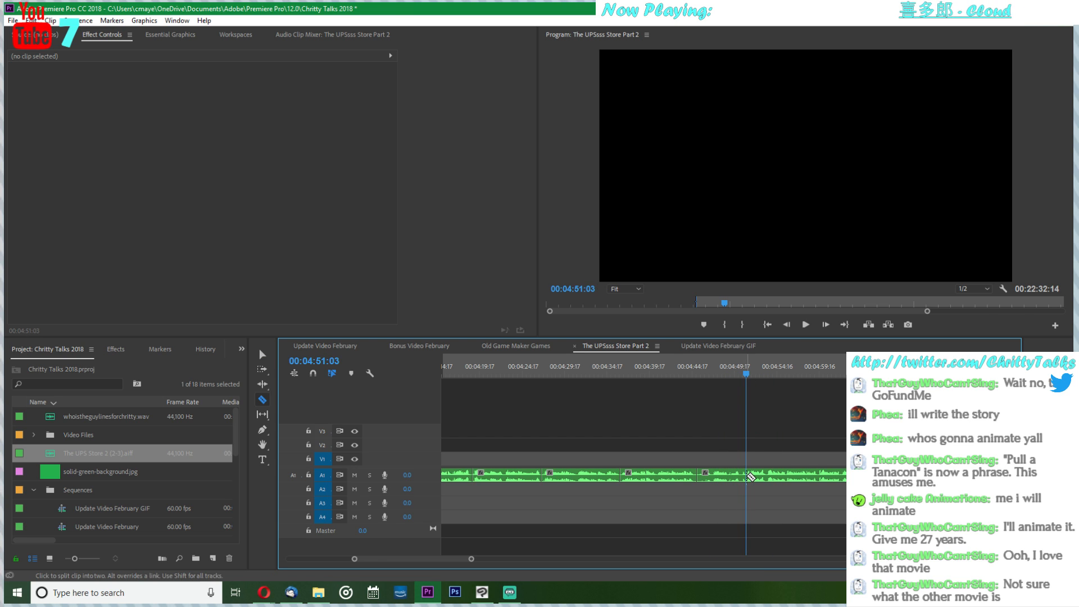
key(v)
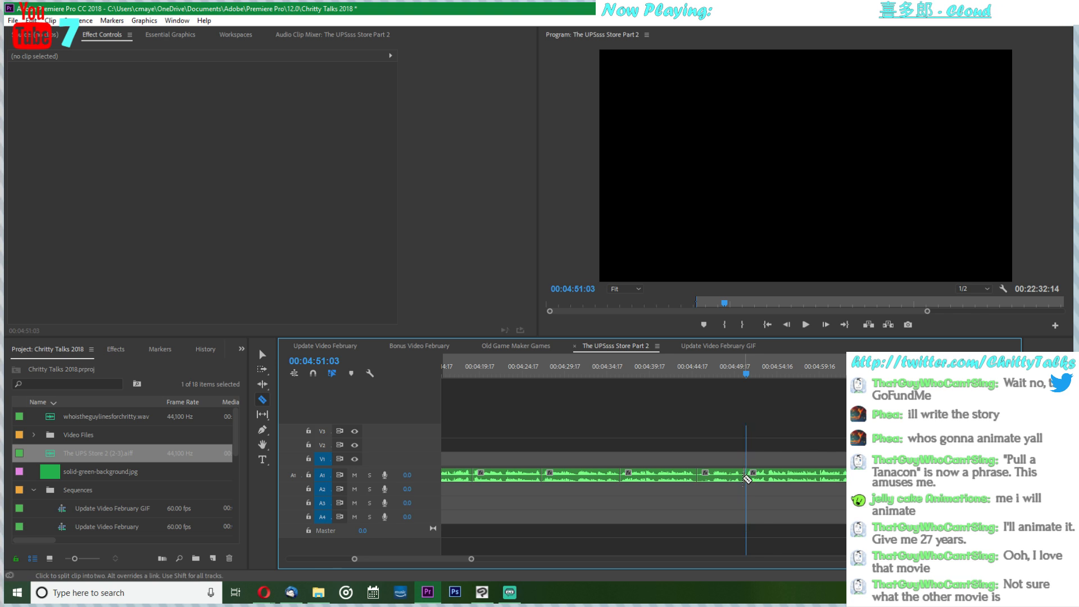
click(737, 482)
key(Delete)
- Listen to the track A1 takes between 00:04:11:01 and about 00:04:40:07 and compare them
scroll(737, 477, up, 4)
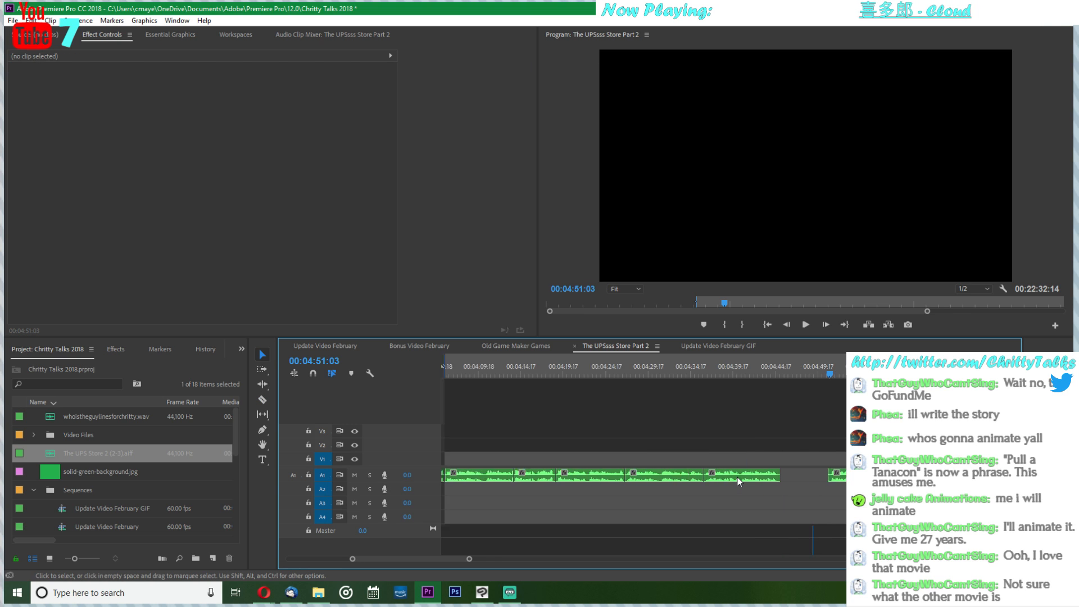
click(642, 369)
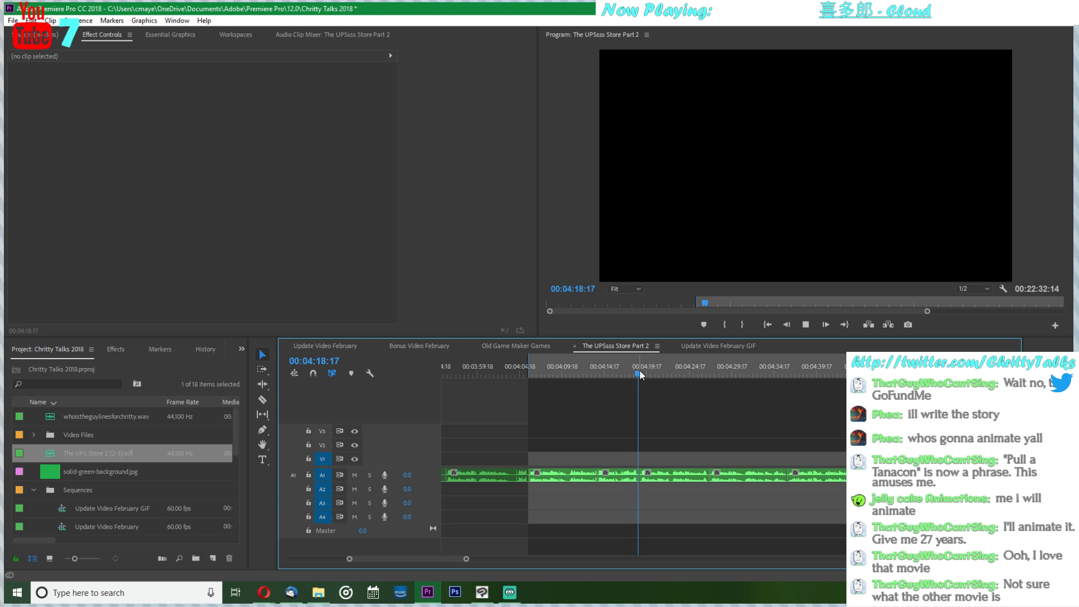
key(space)
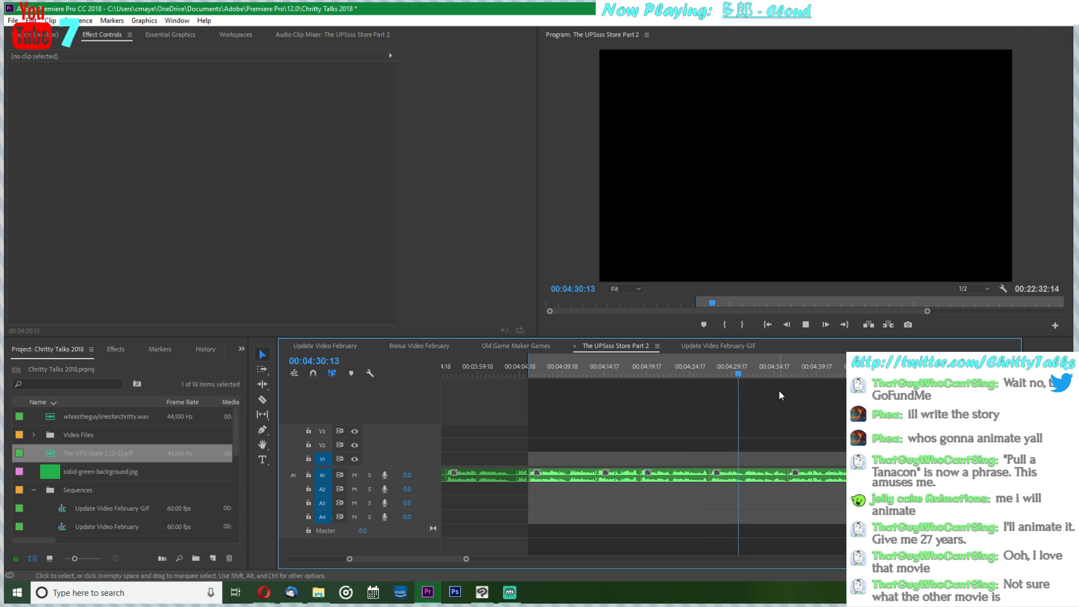
key(space)
click(582, 373)
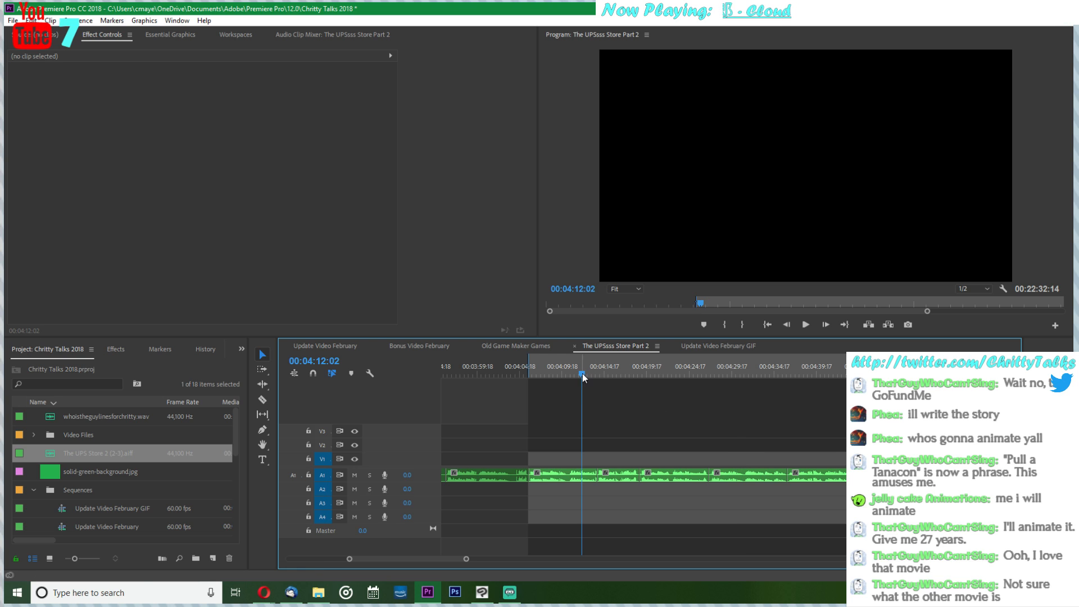
click(573, 374)
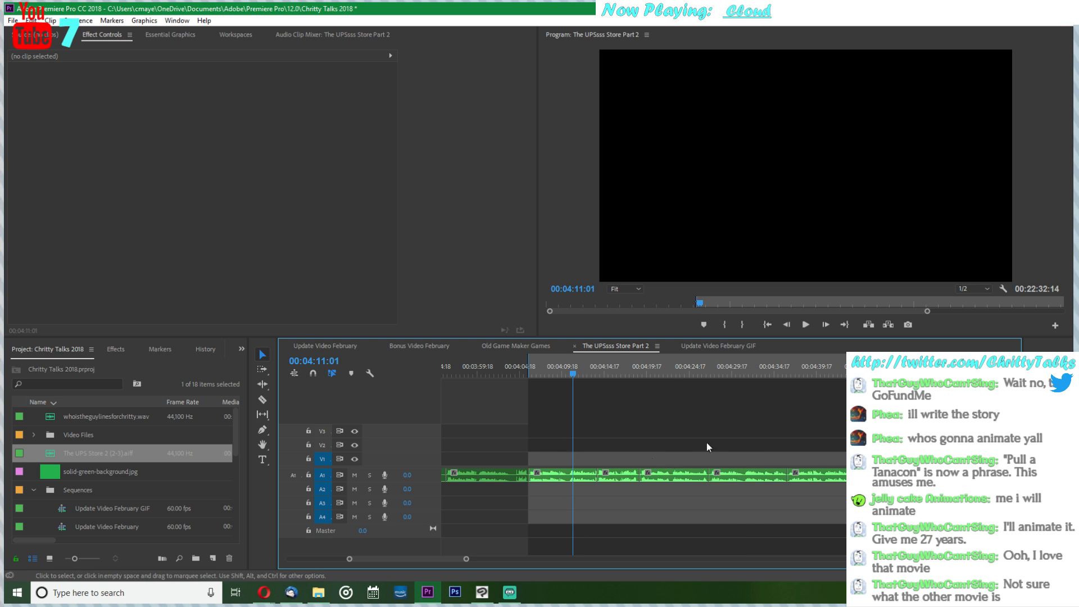
key(space)
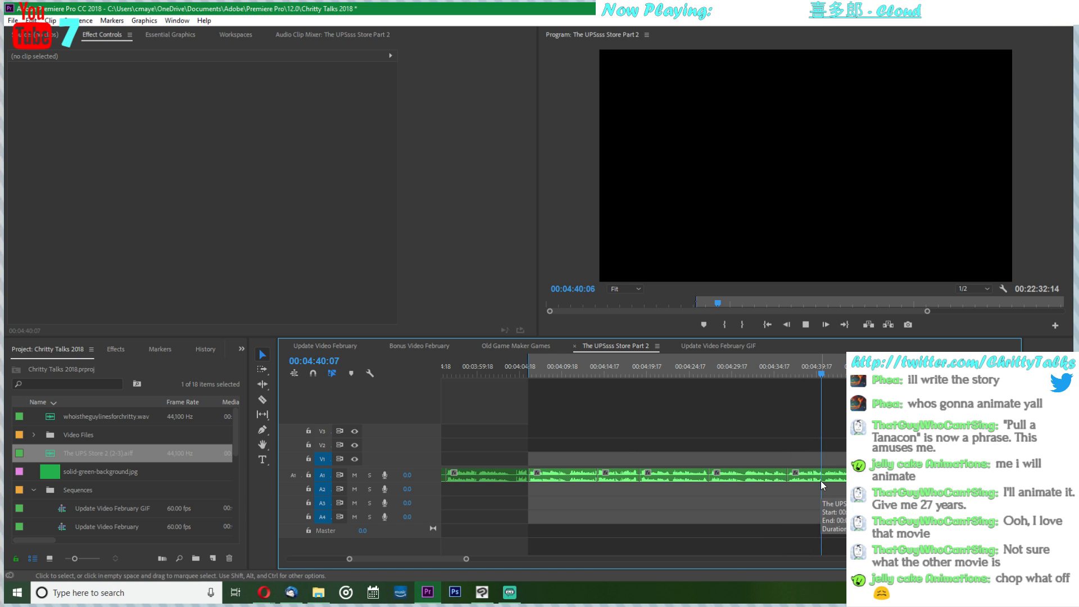
key(space)
drag(630, 371, 649, 371)
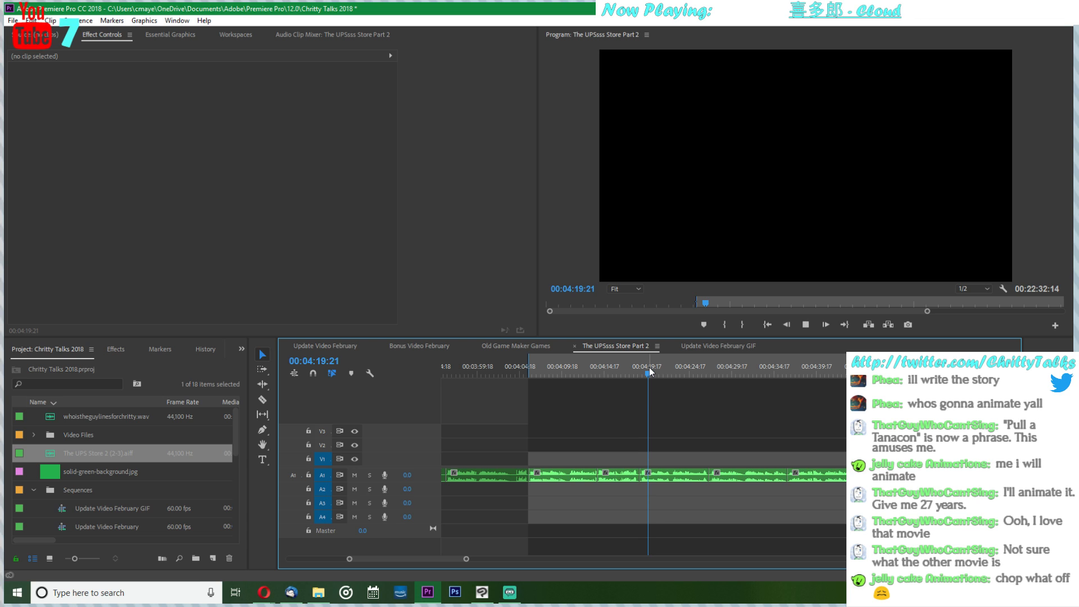
key(space)
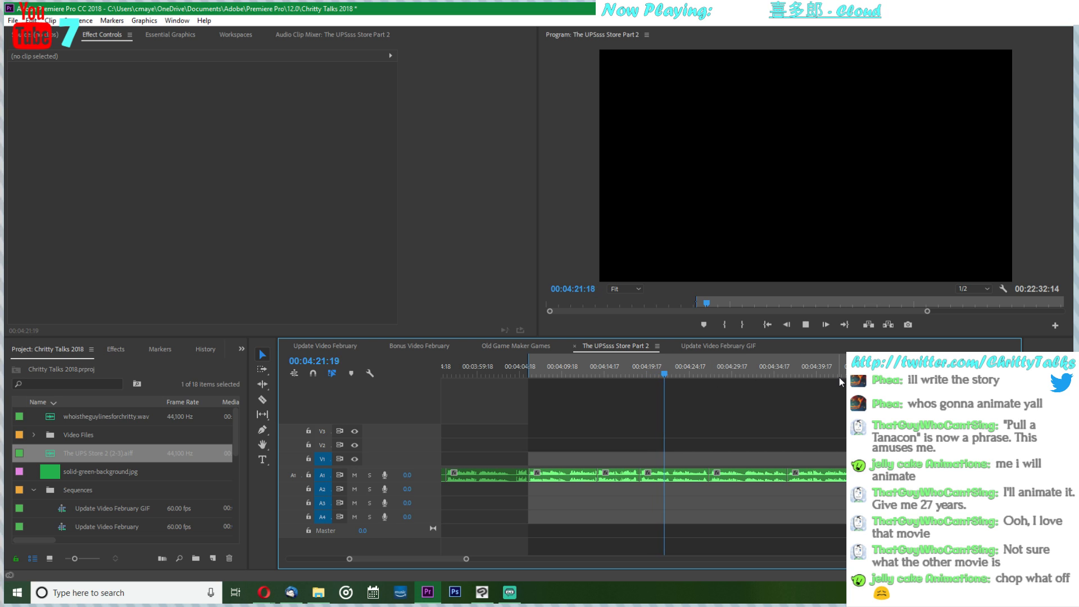
- Delete the two track A1 clips between about 00:04:27 and 00:04:45
click(809, 373)
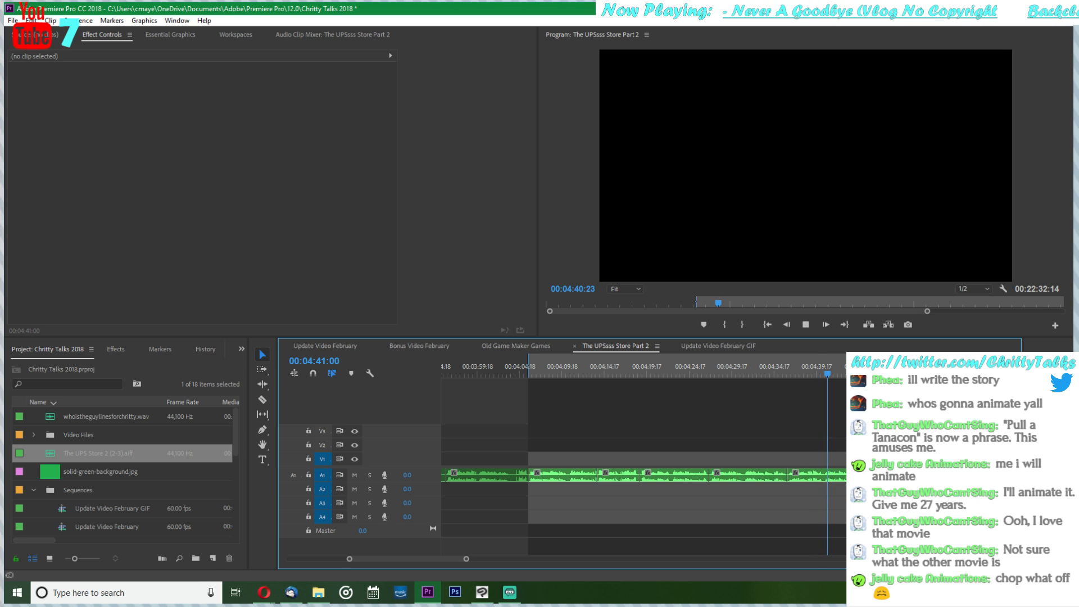
key(Delete)
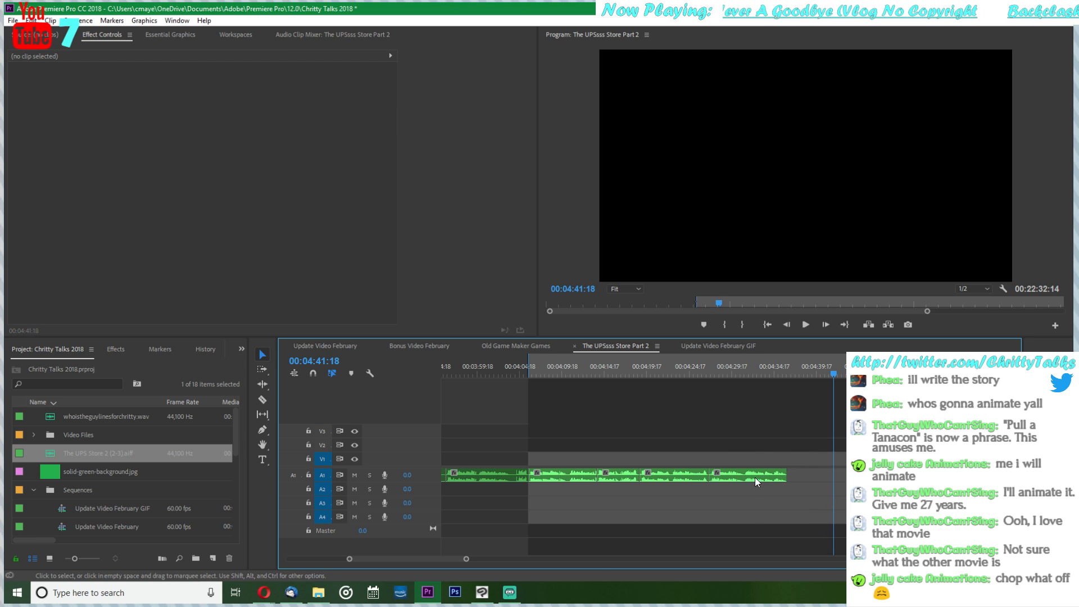
click(755, 478)
key(Delete)
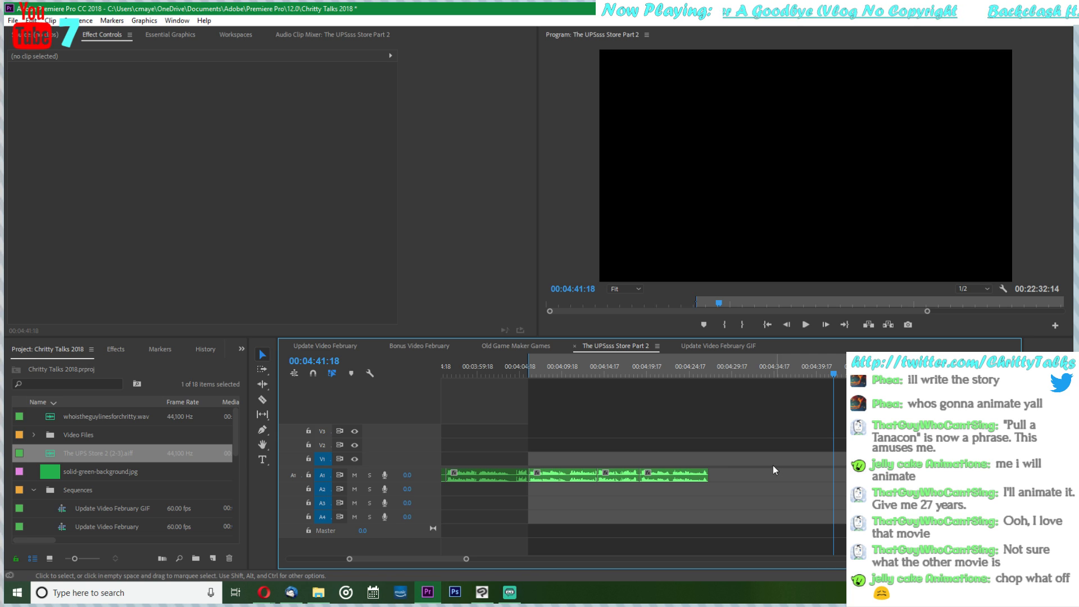
- Close the track A1 gap between about 00:04:27 and 00:04:51 and place the playhead at 00:04:27:05
drag(650, 368, 656, 367)
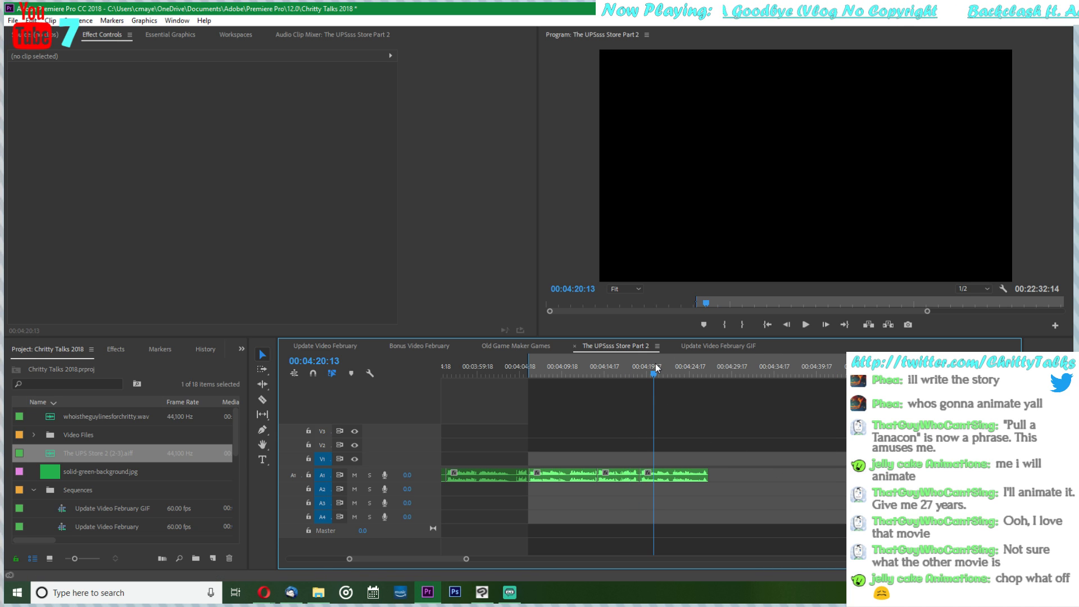
scroll(656, 394, down, 5)
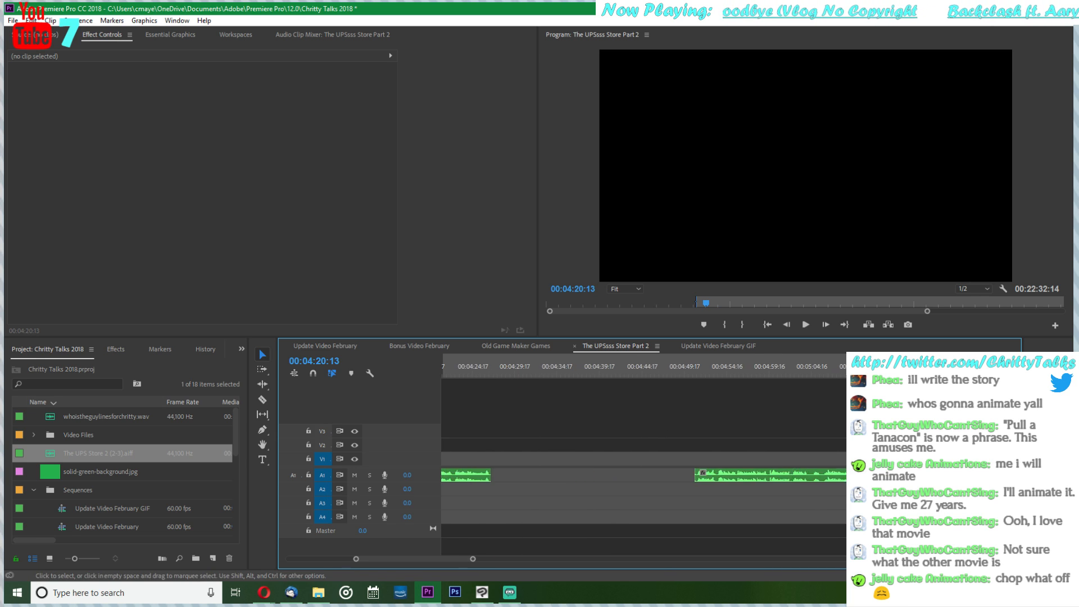
scroll(562, 490, up, 4)
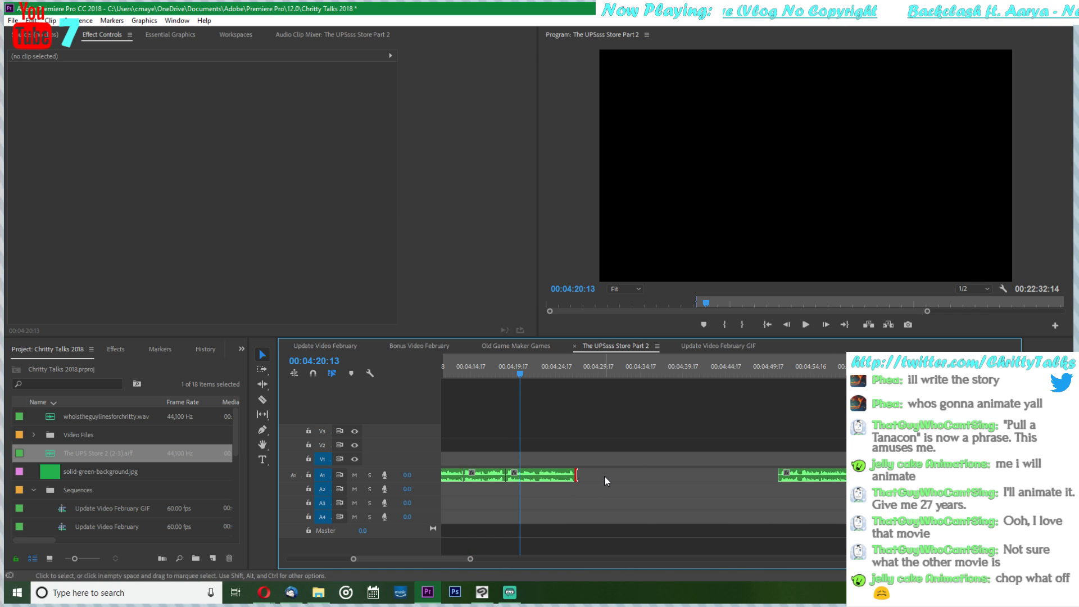
click(605, 476)
key(Delete)
drag(568, 370, 577, 363)
- Examine the full length of the voice recording on track A1 and the clips around the join near 00:04:27
scroll(530, 461, down, 1)
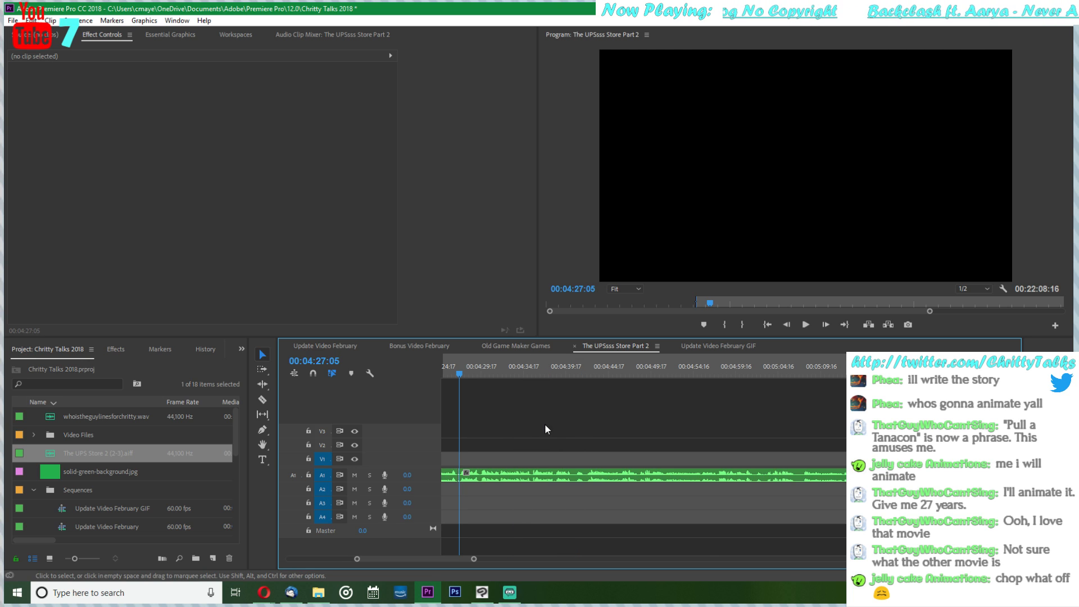
scroll(539, 421, down, 2)
scroll(538, 415, up, 2)
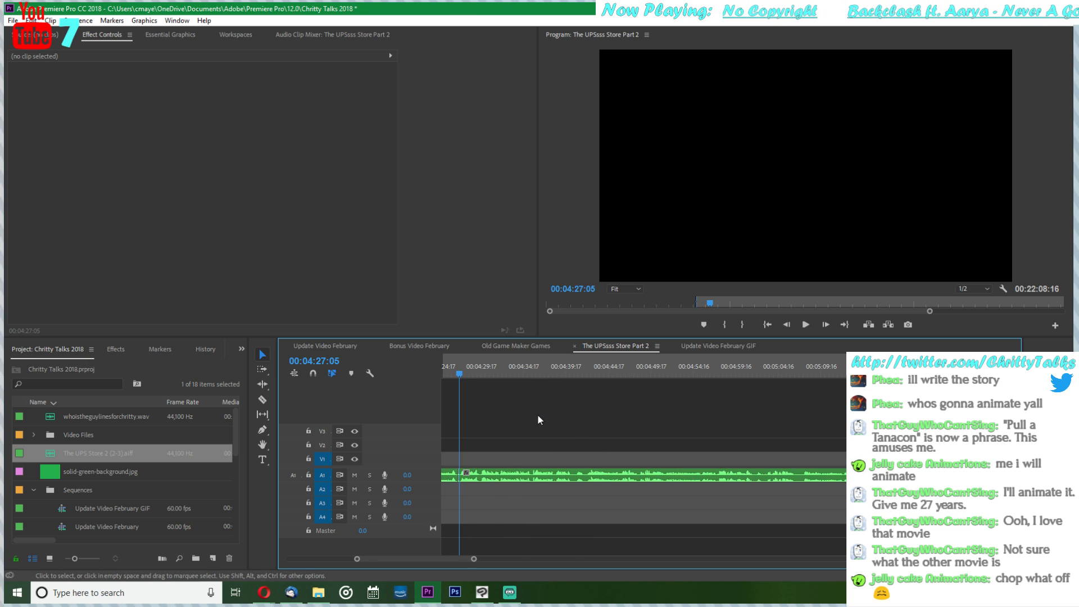
key(minus)
key(minus)
key(minus)
key(minus)
key(minus)
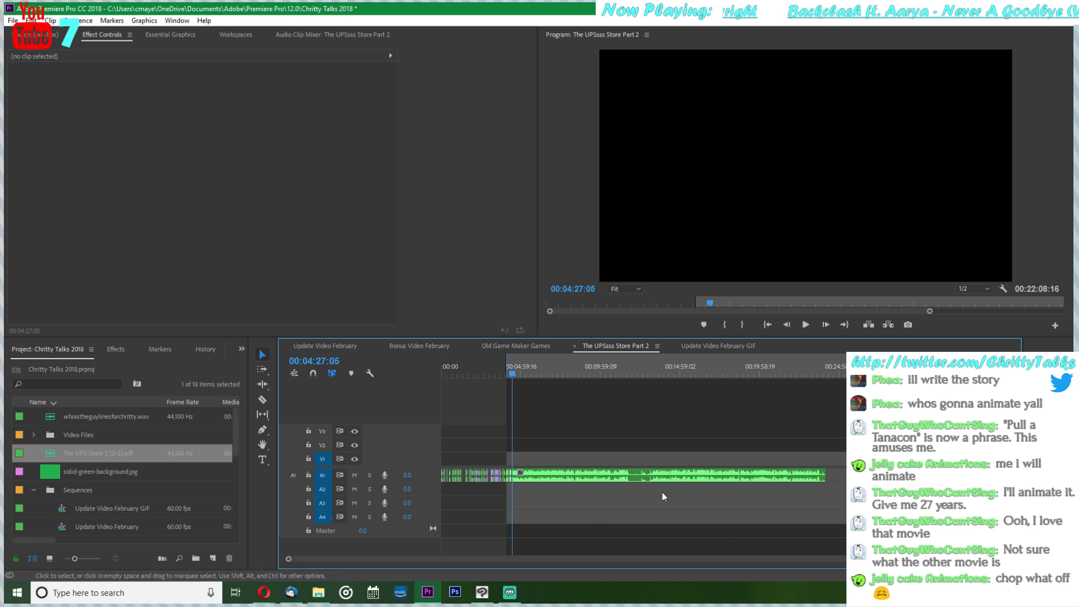
key(equal)
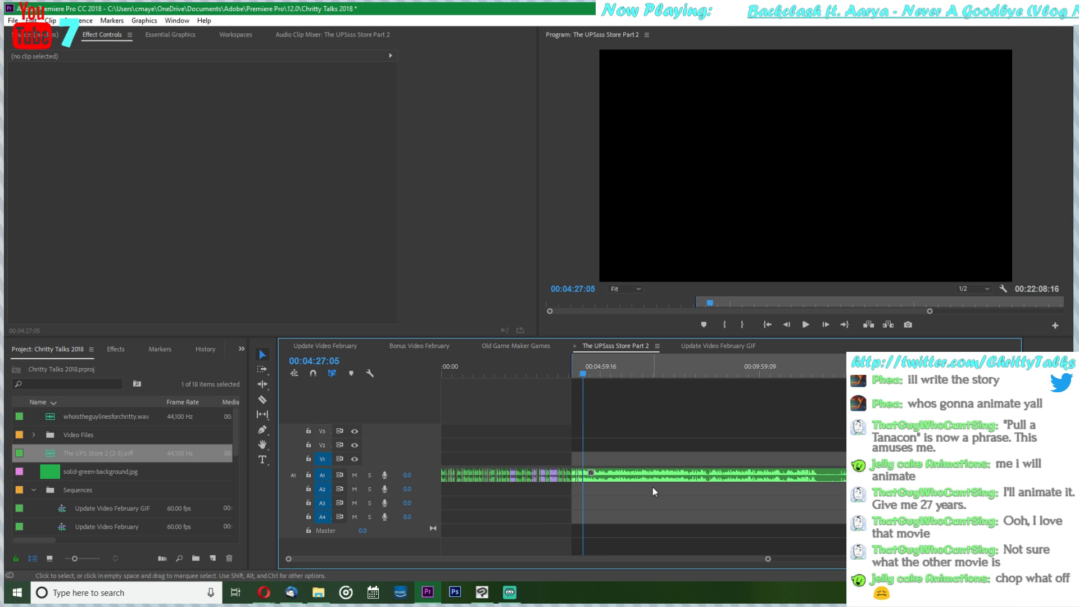
key(equal)
key(equal)
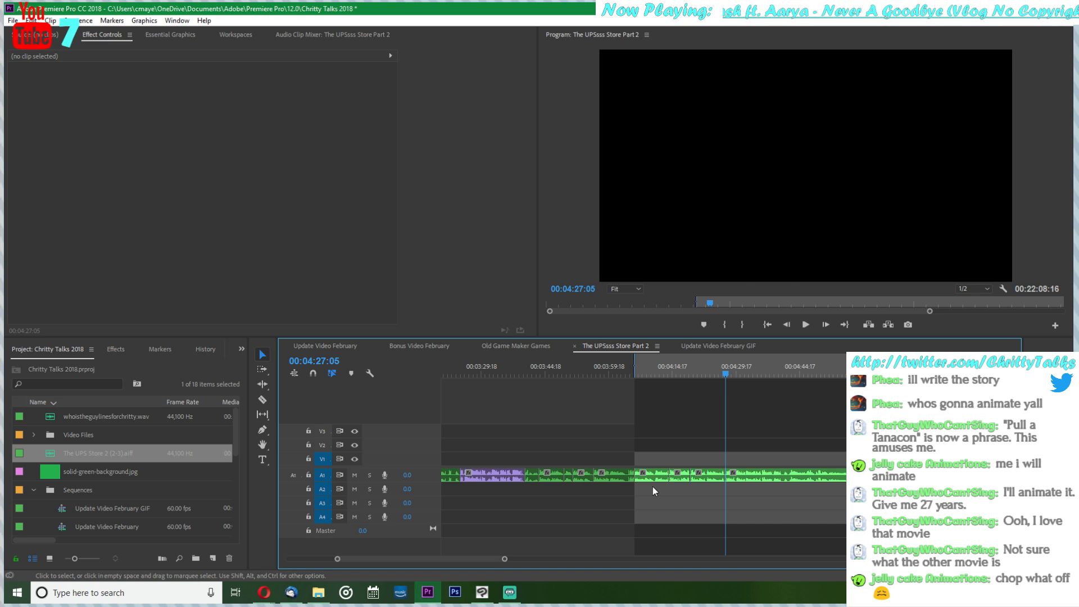
key(equal)
key(equal)
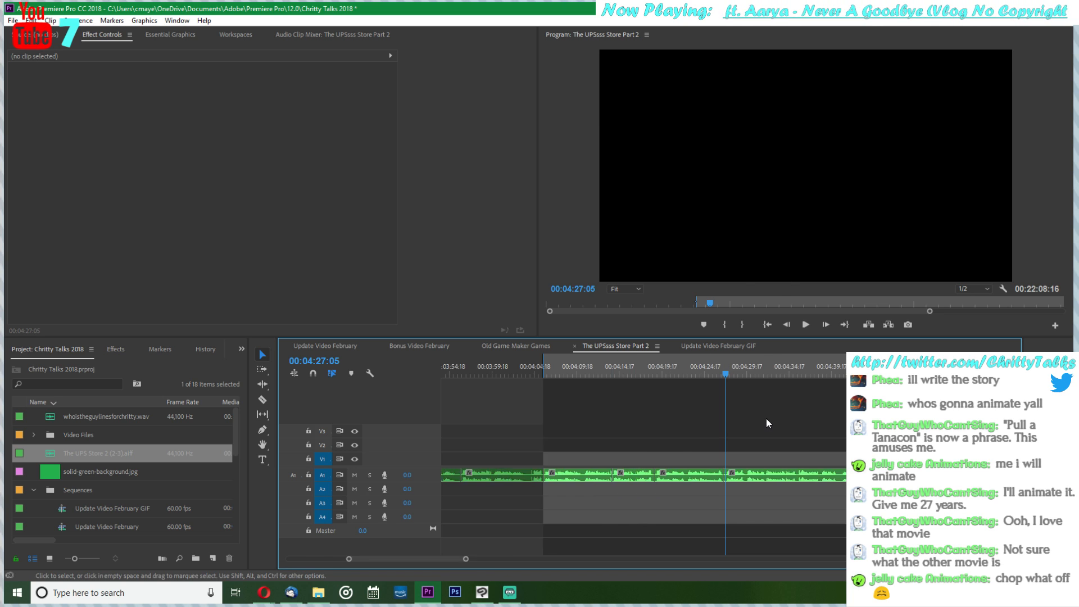
- Listen to the track A1 recording just after the join near 00:04:27, up to 00:04:28:23
scroll(758, 410, down, 1)
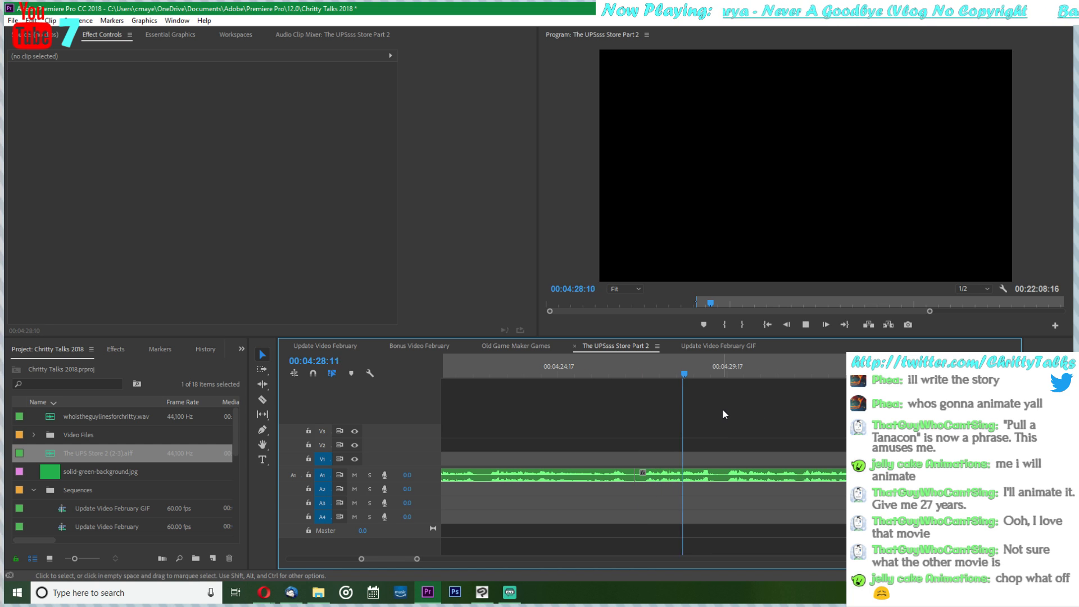
key(space)
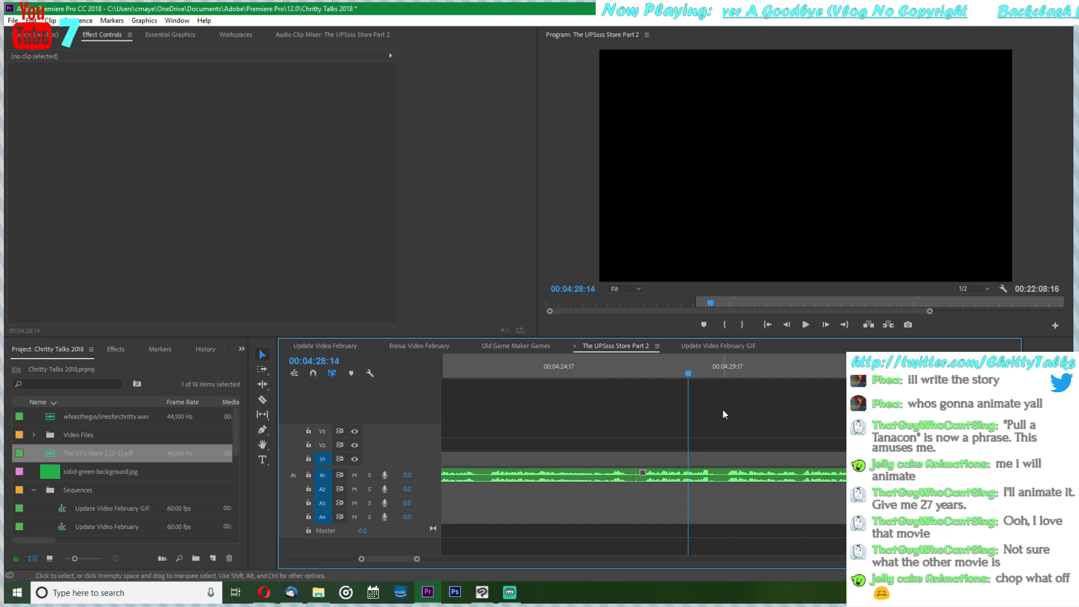
key(space)
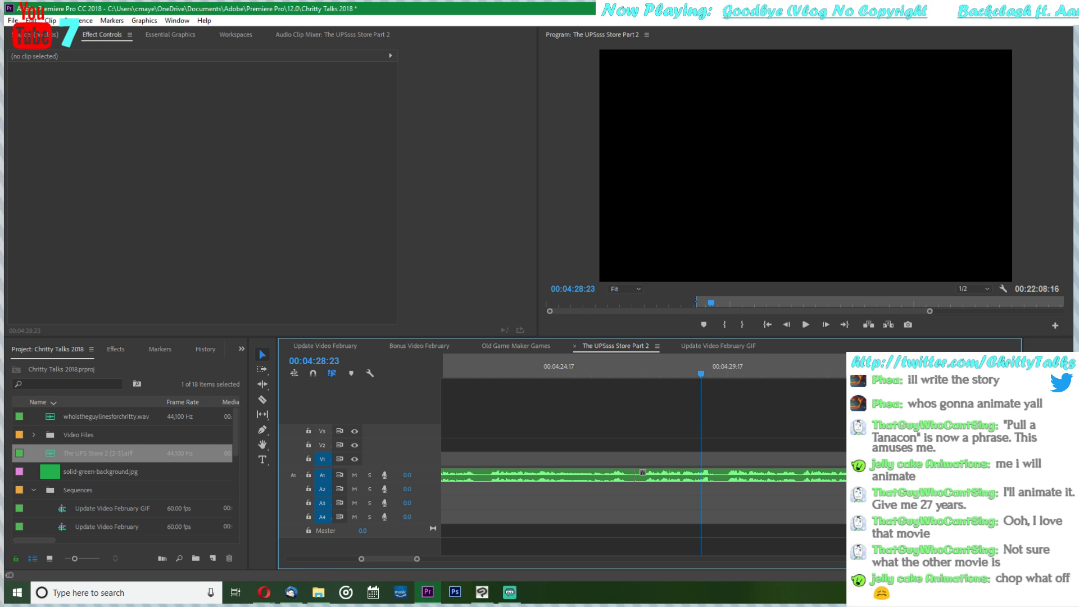
key(alt+Tab)
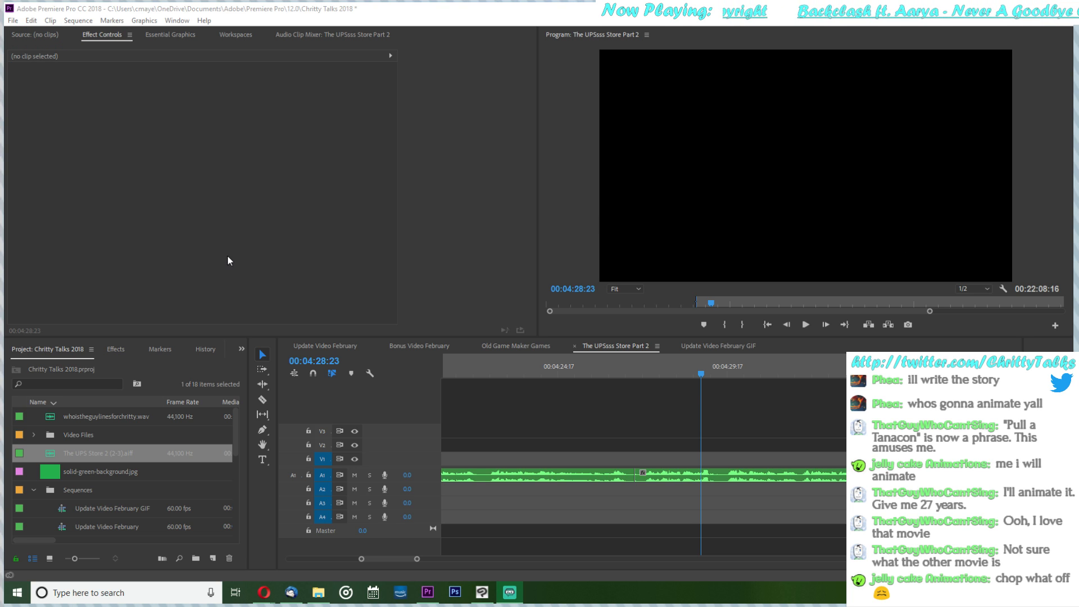
click(293, 241)
key(alt+Tab)
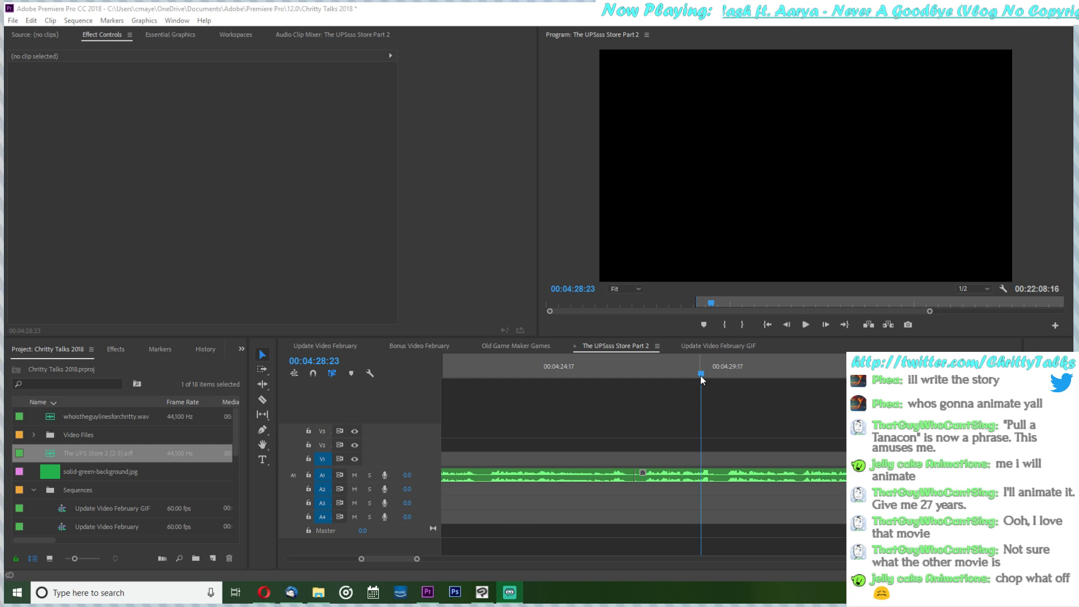
- Play track A1 from just before the join near 00:04:27 and split the clip at 00:04:42:00 with the Razor tool
drag(700, 376, 660, 375)
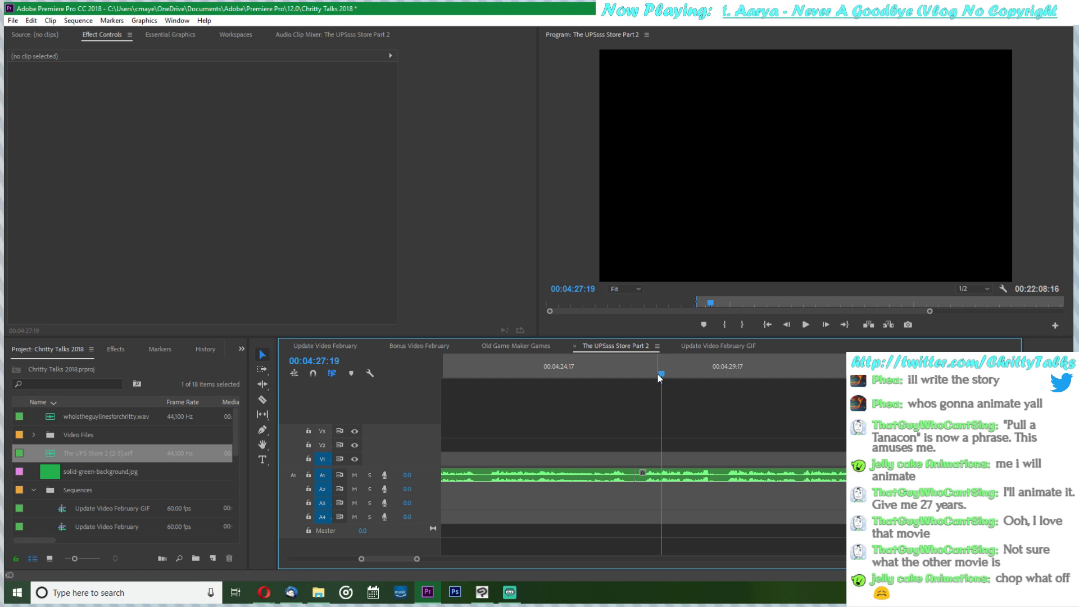
drag(661, 385, 628, 386)
key(space)
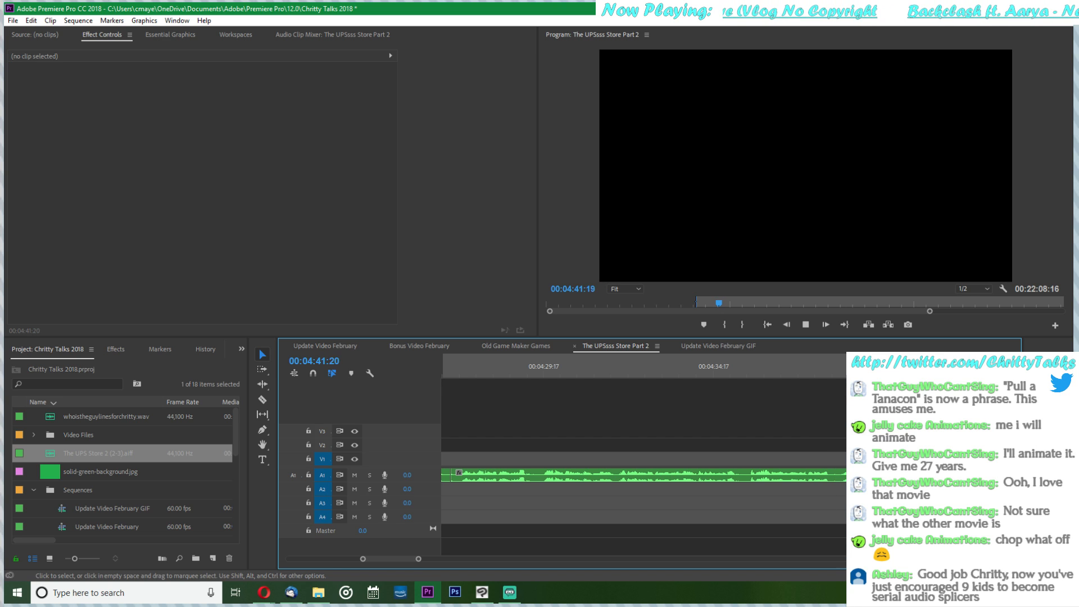
key(c)
key(space)
scroll(645, 475, down, 7)
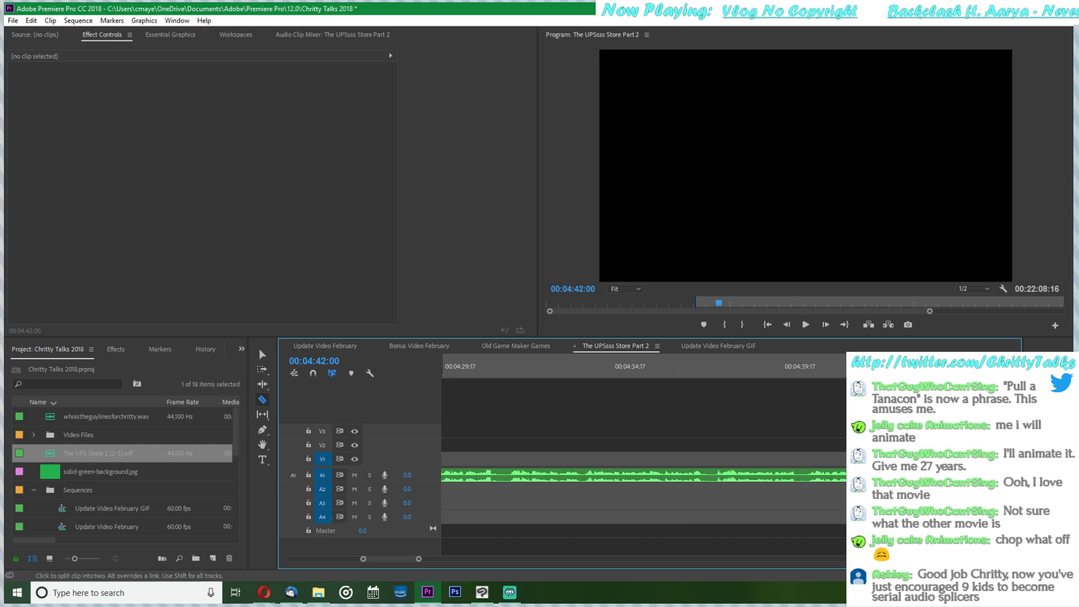
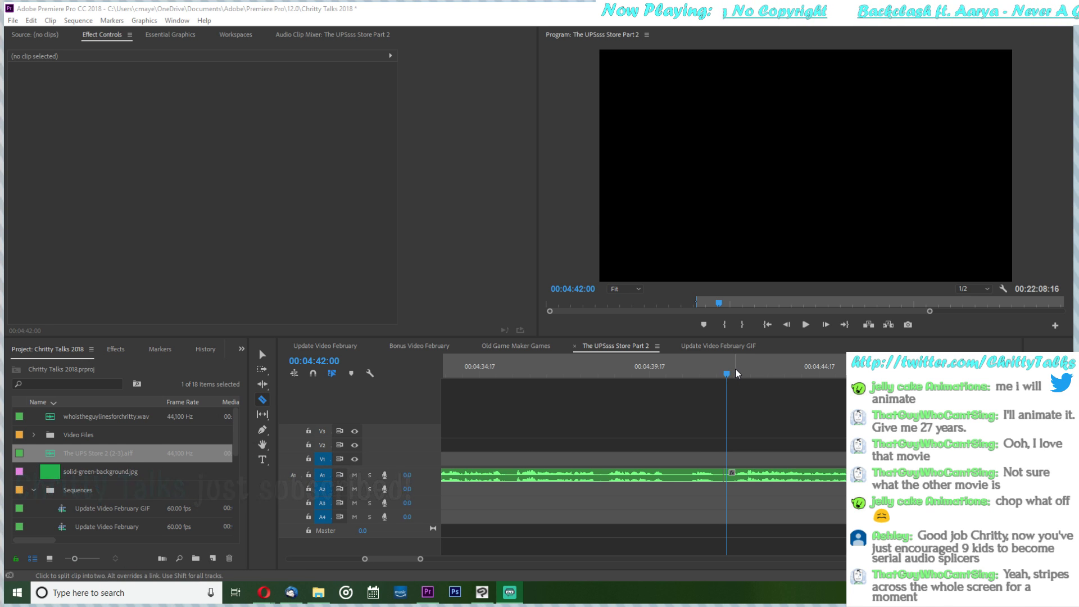
- Listen to track A1 across the cut at 00:04:42:00 and examine the clips on both sides of it
drag(730, 369, 717, 376)
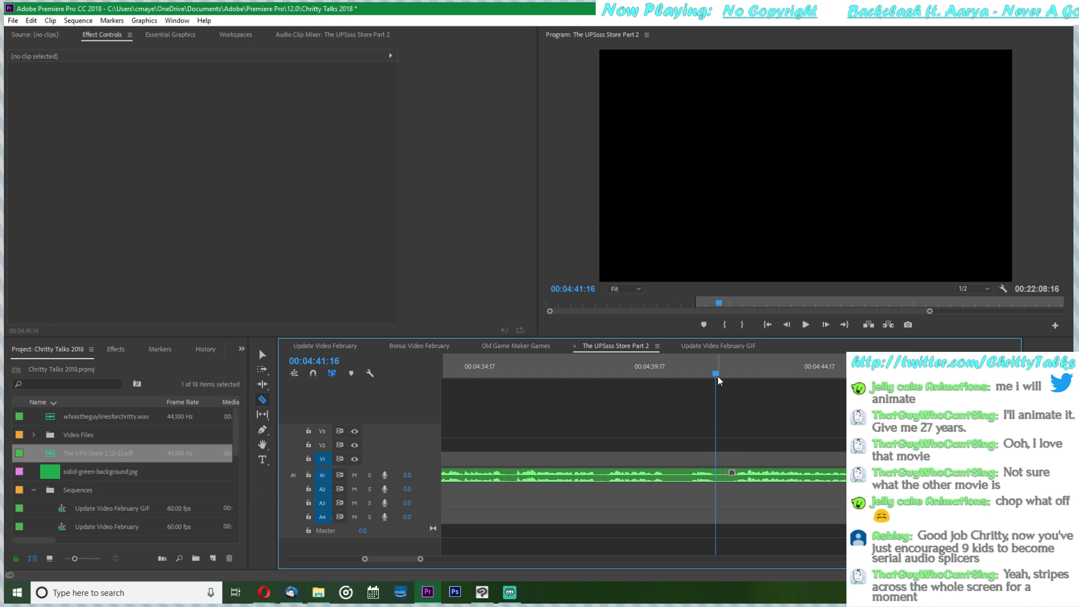
click(814, 326)
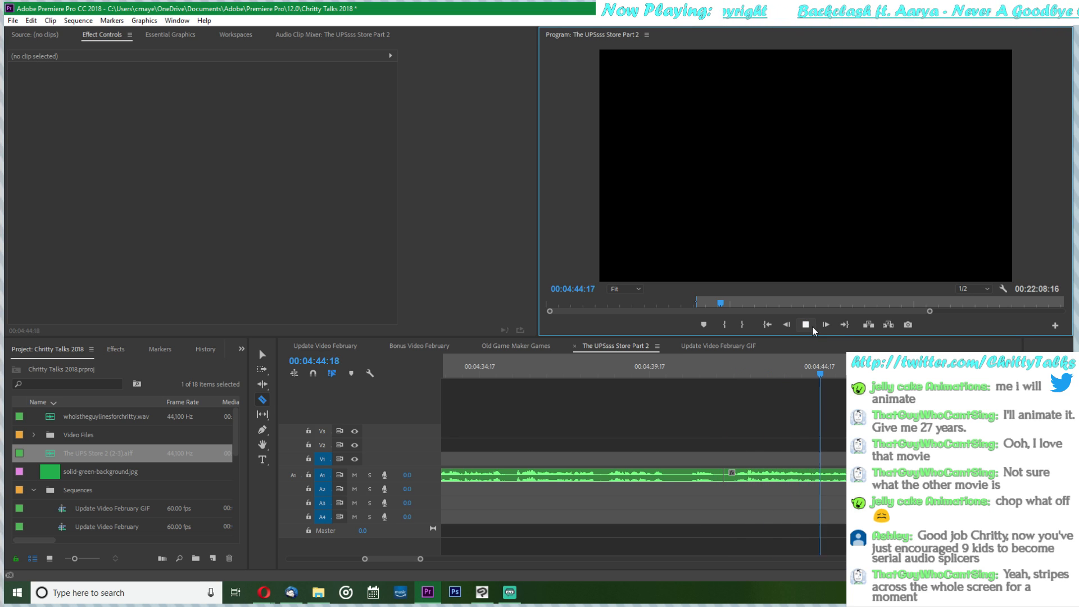
click(812, 326)
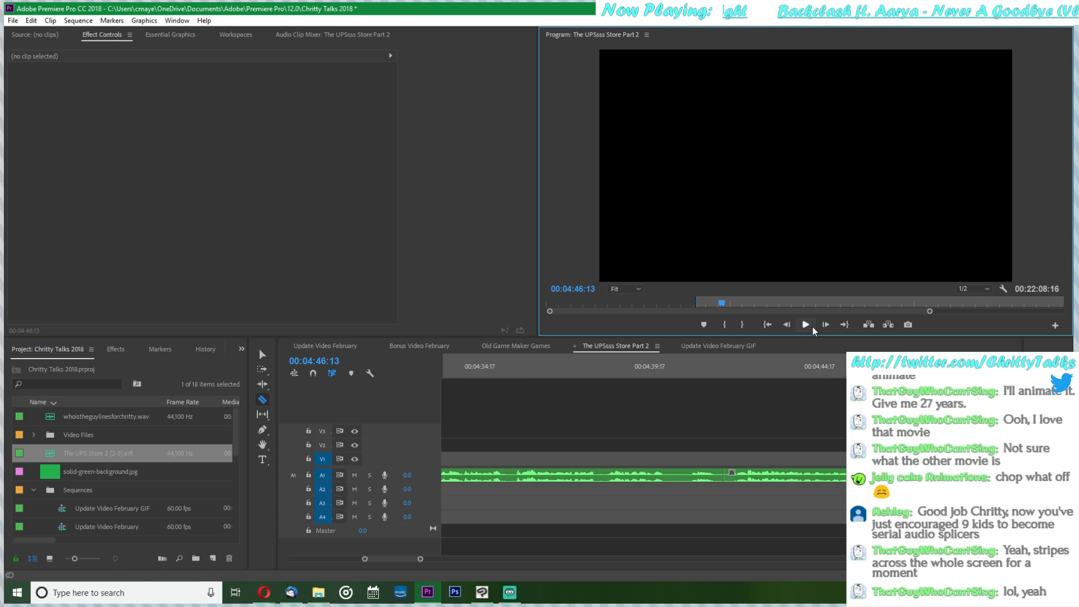
drag(798, 360, 875, 357)
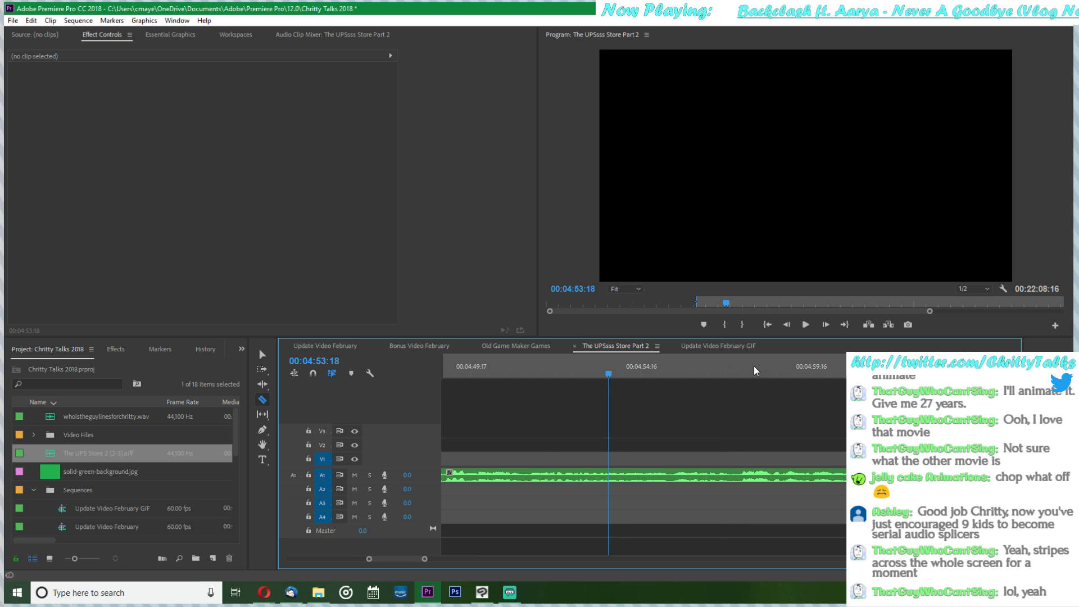
key(minus)
key(minus)
drag(720, 362, 614, 387)
scroll(572, 398, up, 12)
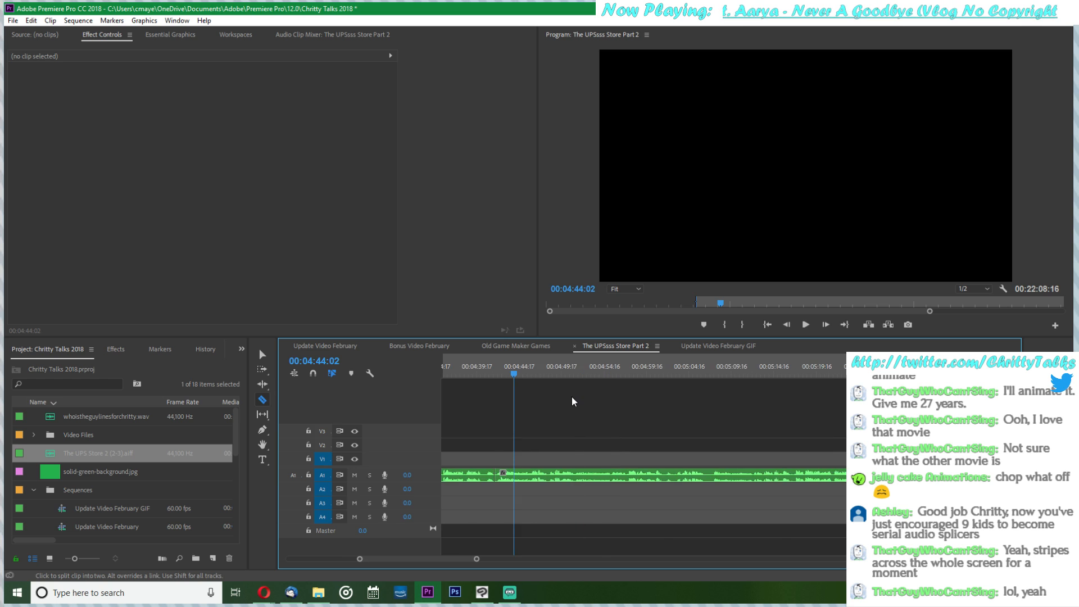
scroll(615, 404, down, 20)
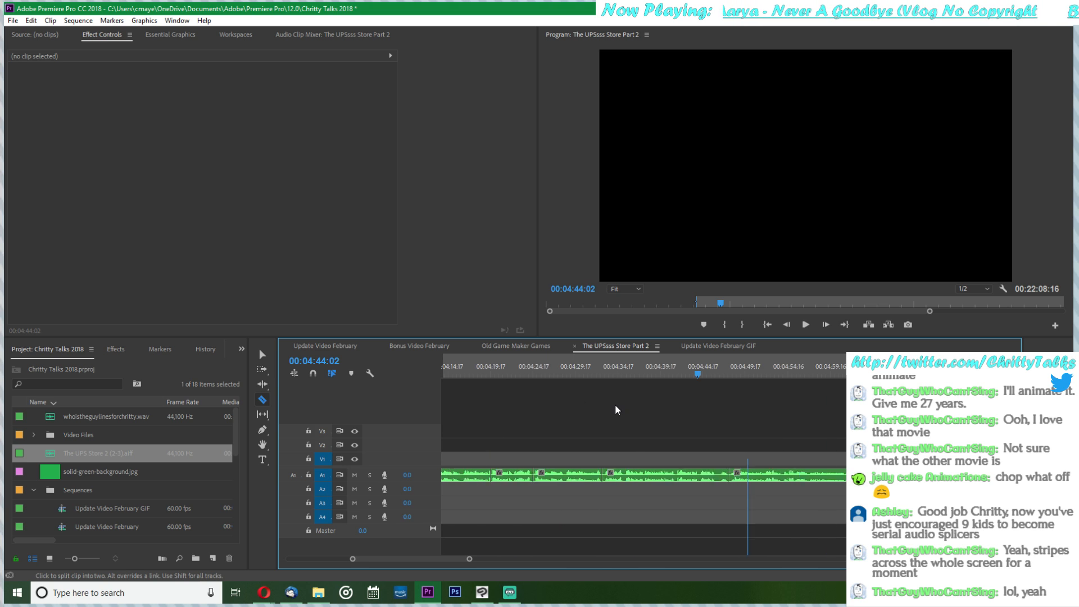
- Sample the track A1 recording between about 00:05:22 and 00:06:35 to find where the next take begins
click(715, 369)
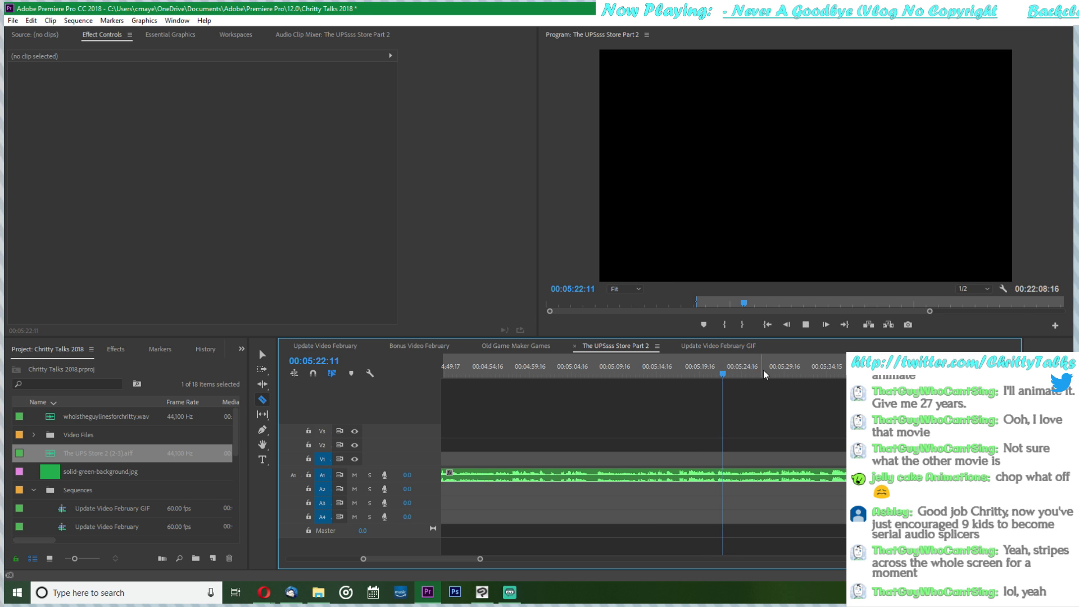
click(786, 375)
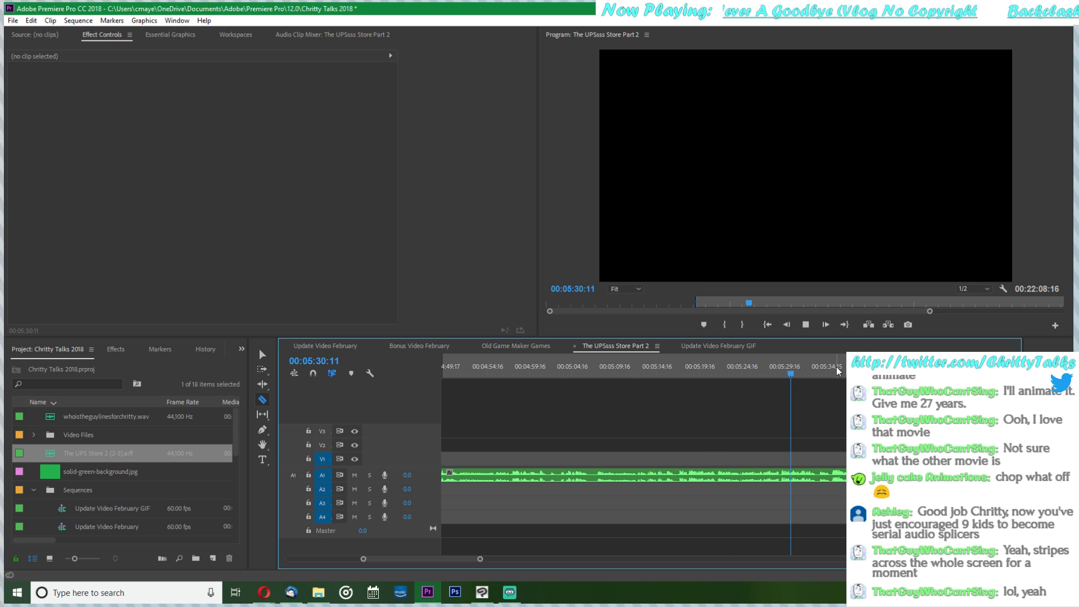
click(837, 369)
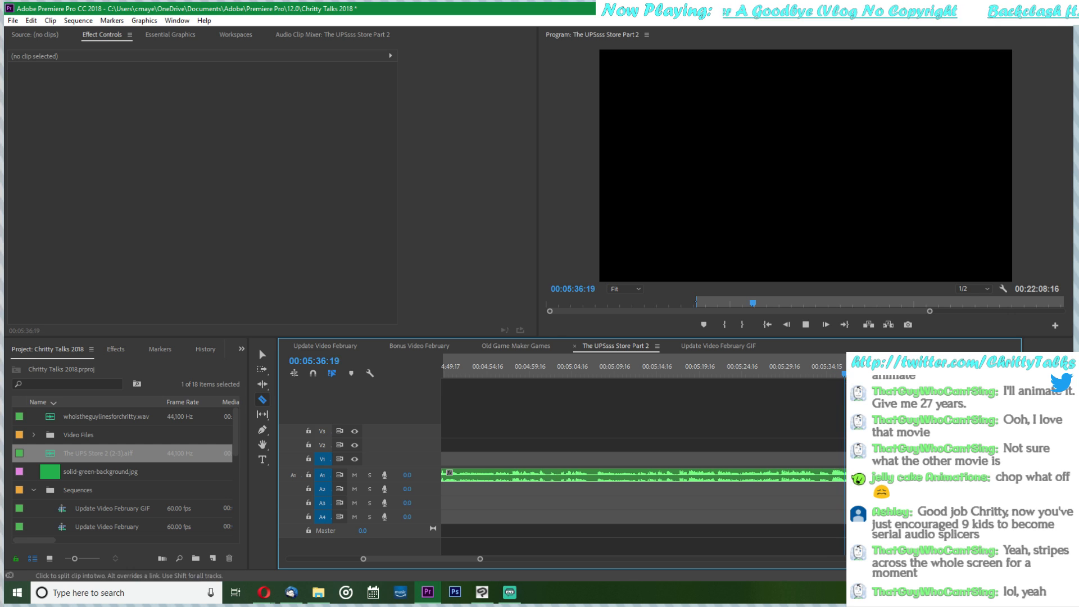
click(910, 368)
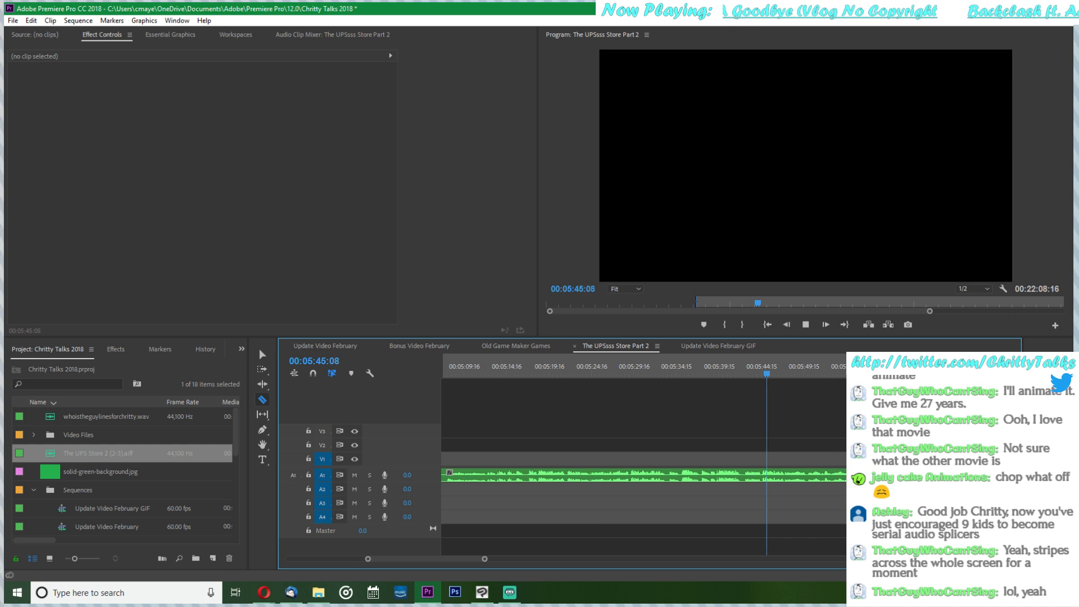
click(690, 371)
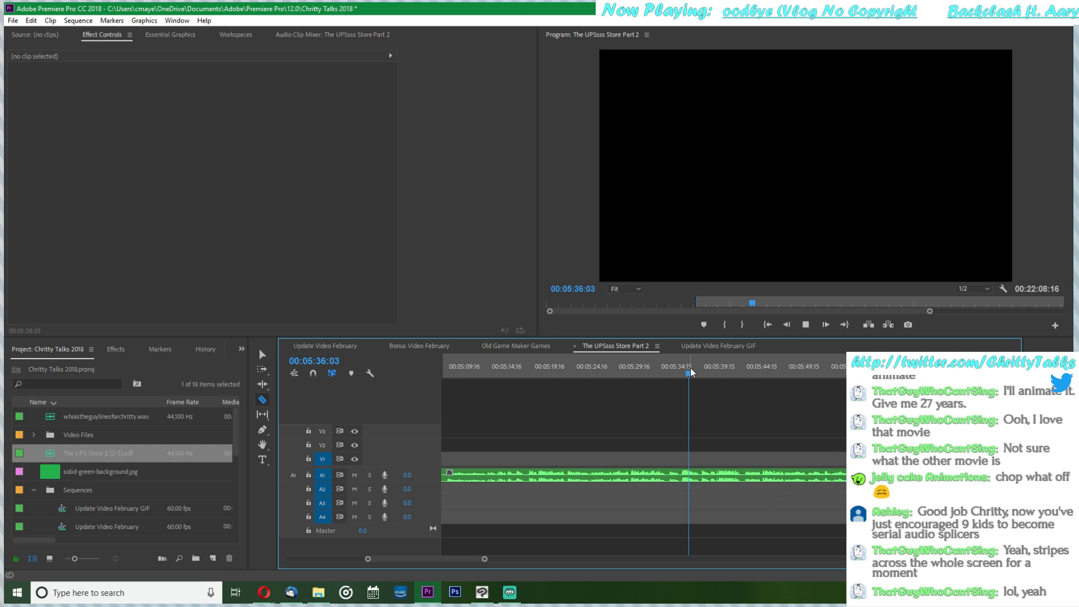
click(893, 369)
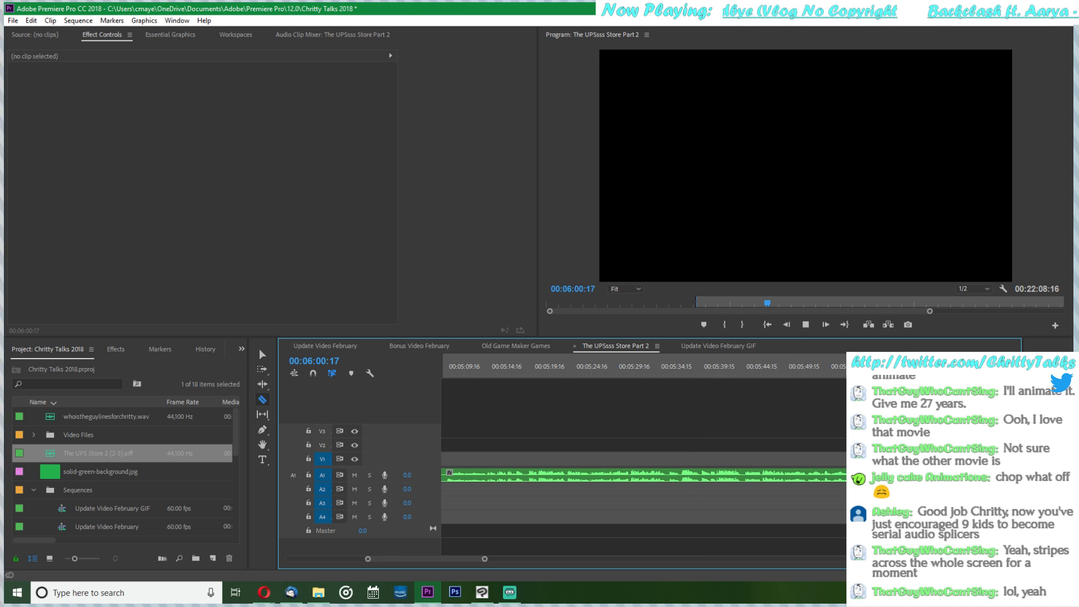
click(843, 372)
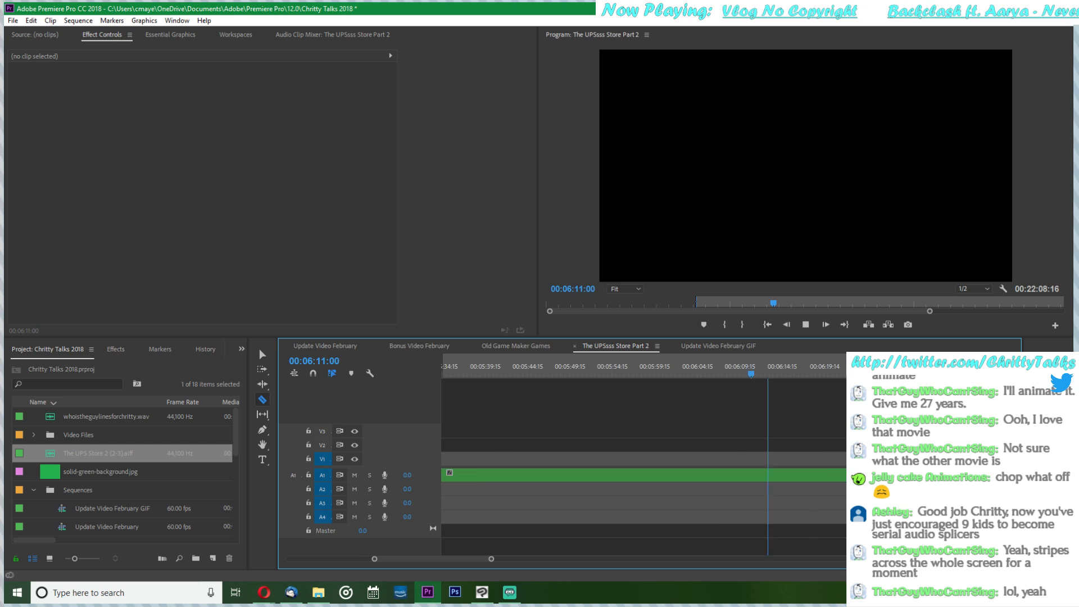
click(801, 373)
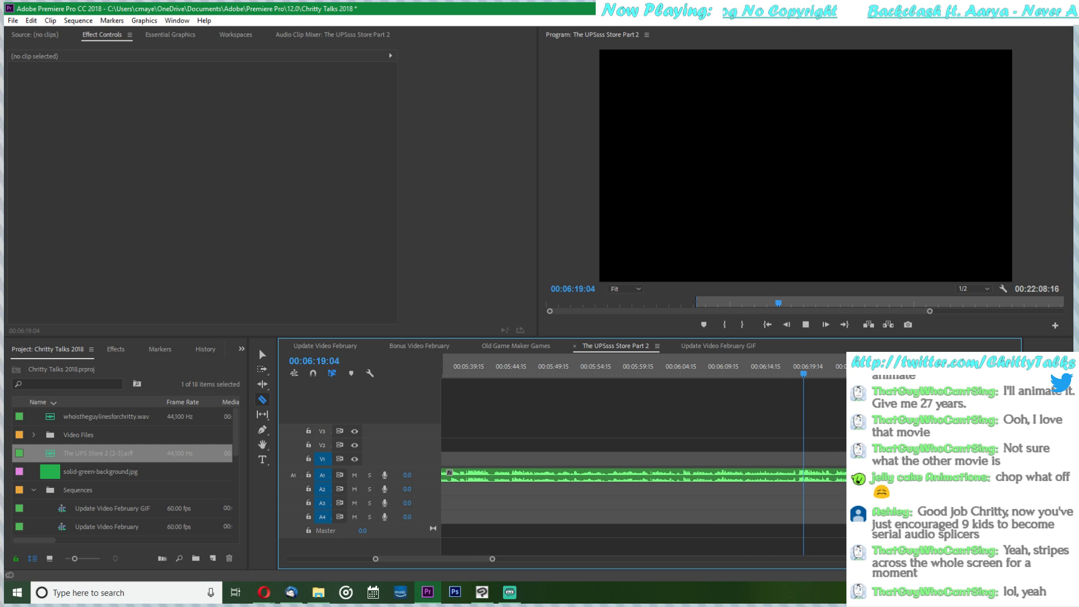
click(924, 373)
scroll(841, 392, down, 3)
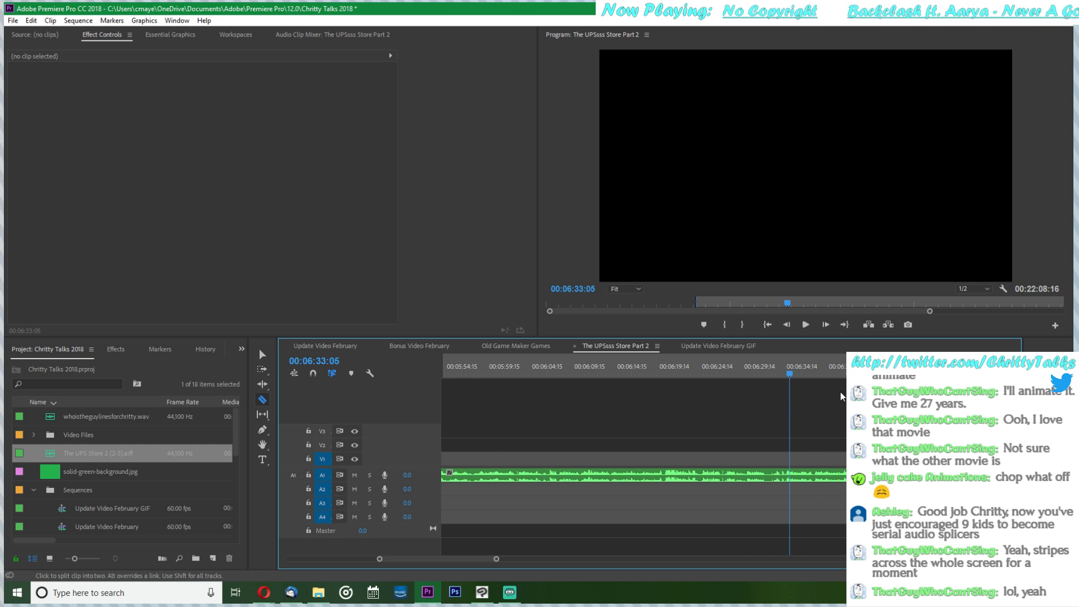
key(space)
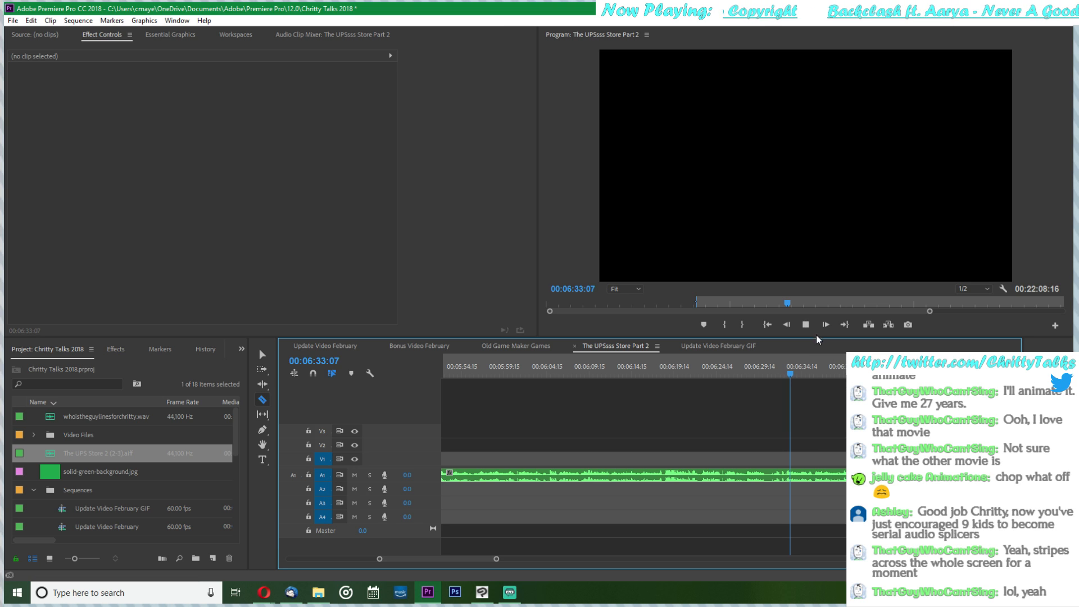
key(space)
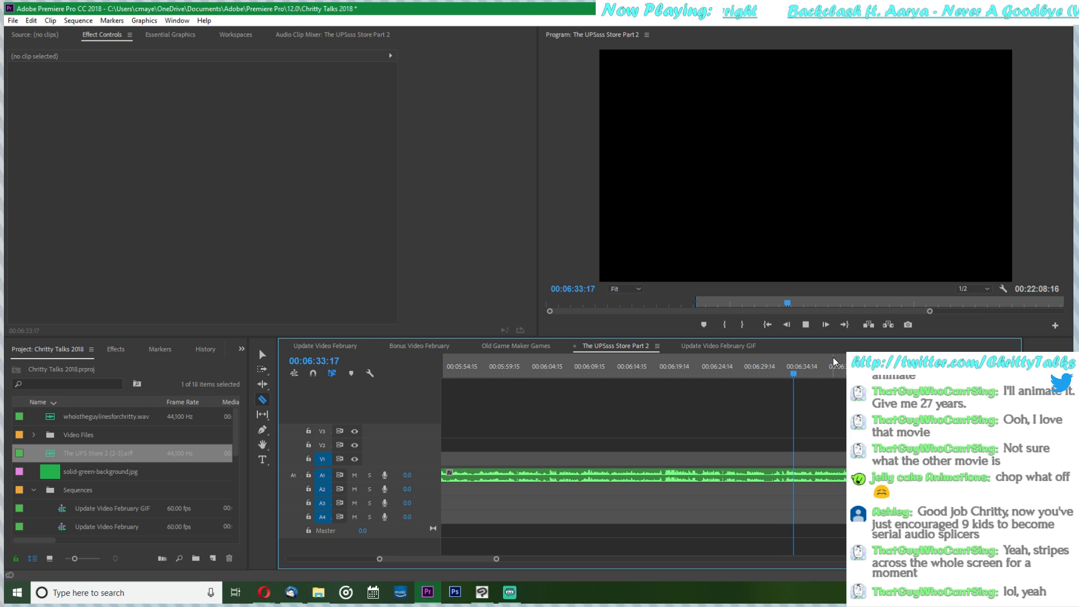
key(space)
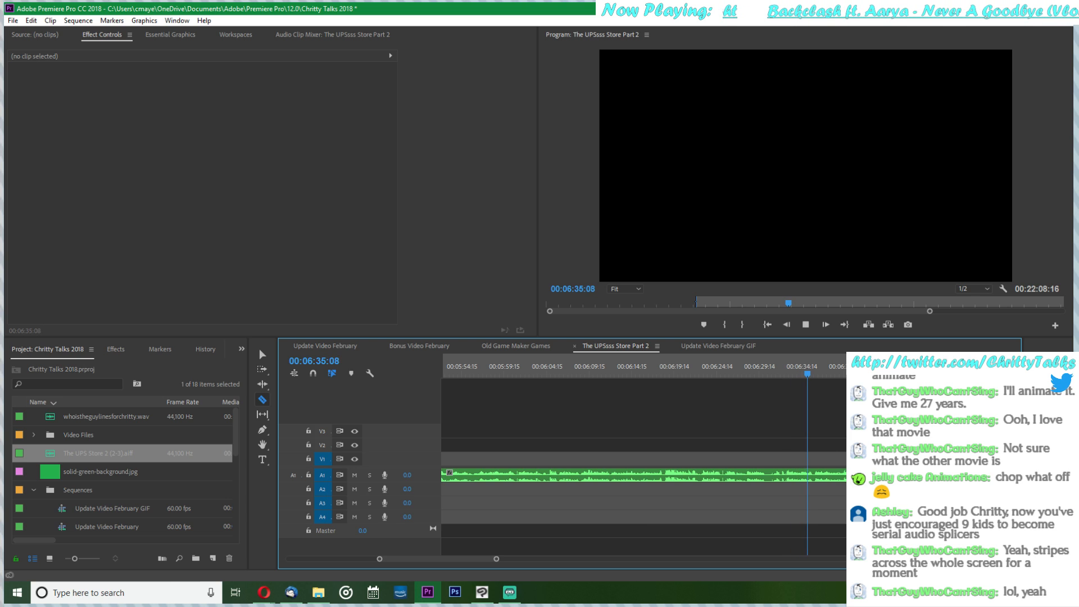
key(space)
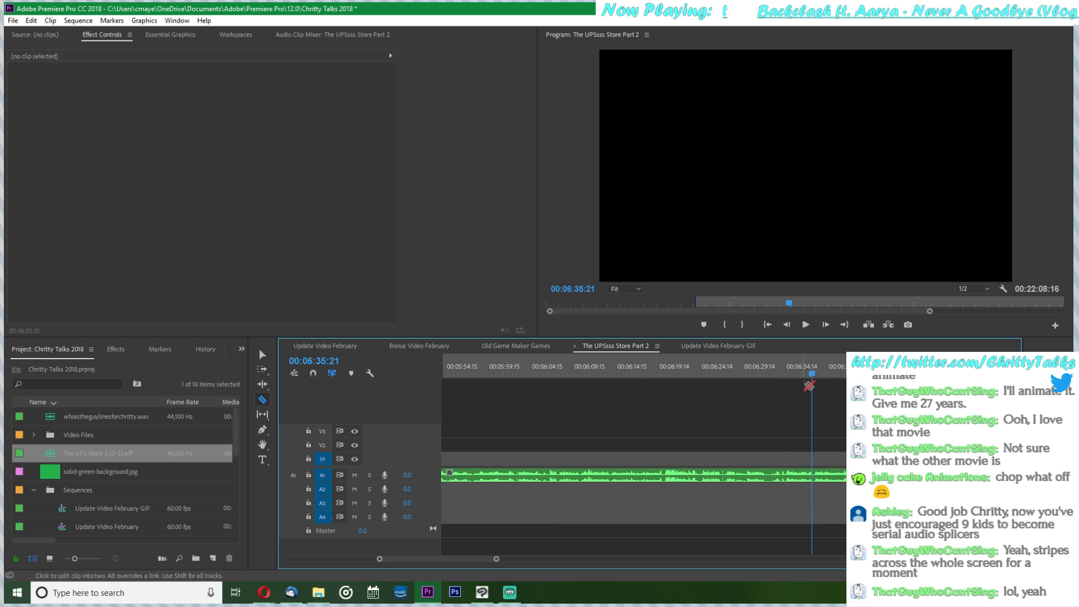
- Replay track A1 from about 00:06:31 and split the clip at 00:06:32:15 with the Razor tool
click(772, 375)
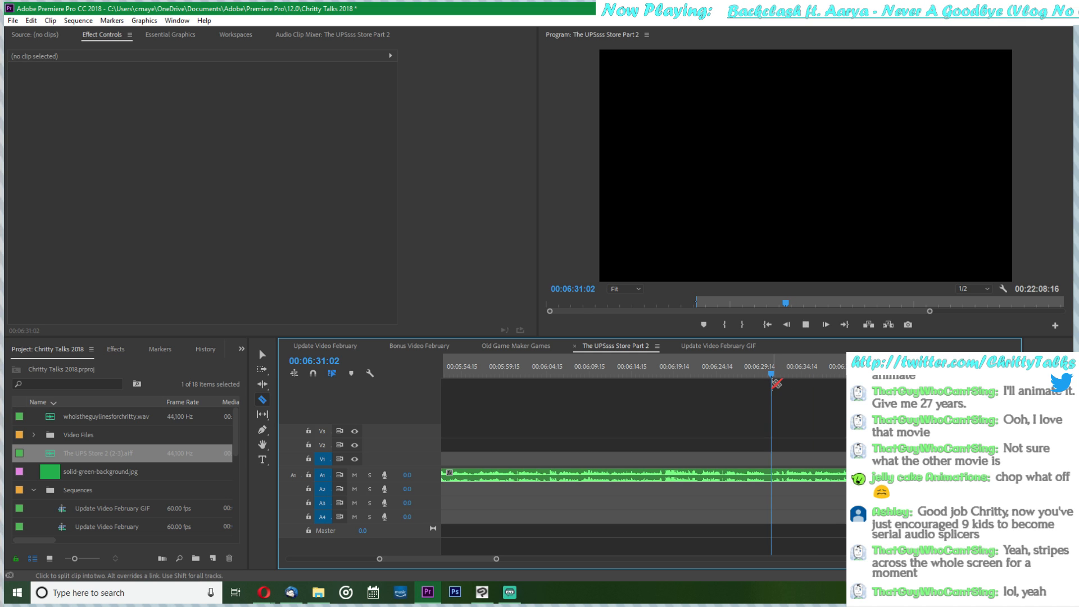
key(space)
key(space)
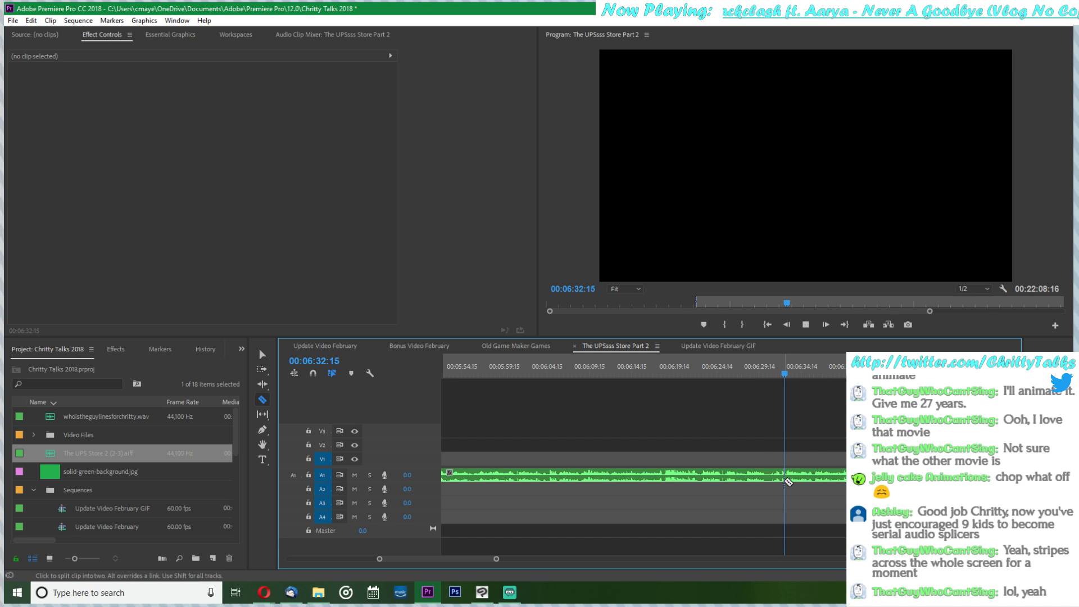
click(787, 483)
- Delete the track A1 clip between 00:04:42:00 and 00:06:32:15 and close the gap it leaves
key(v)
click(750, 473)
key(Delete)
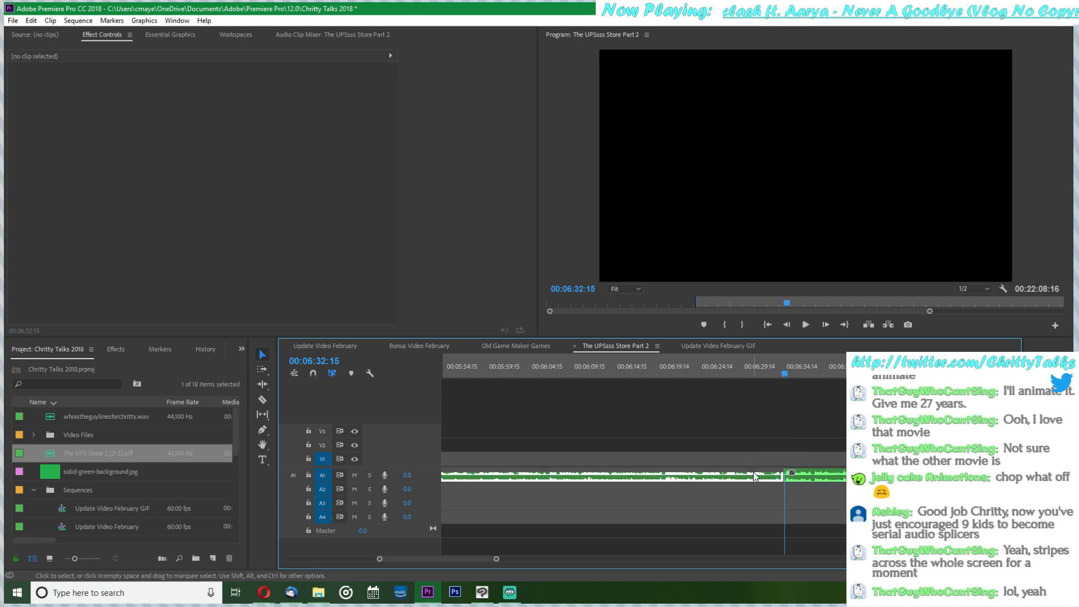
click(753, 471)
key(Delete)
scroll(754, 471, up, 3)
scroll(754, 472, up, 5)
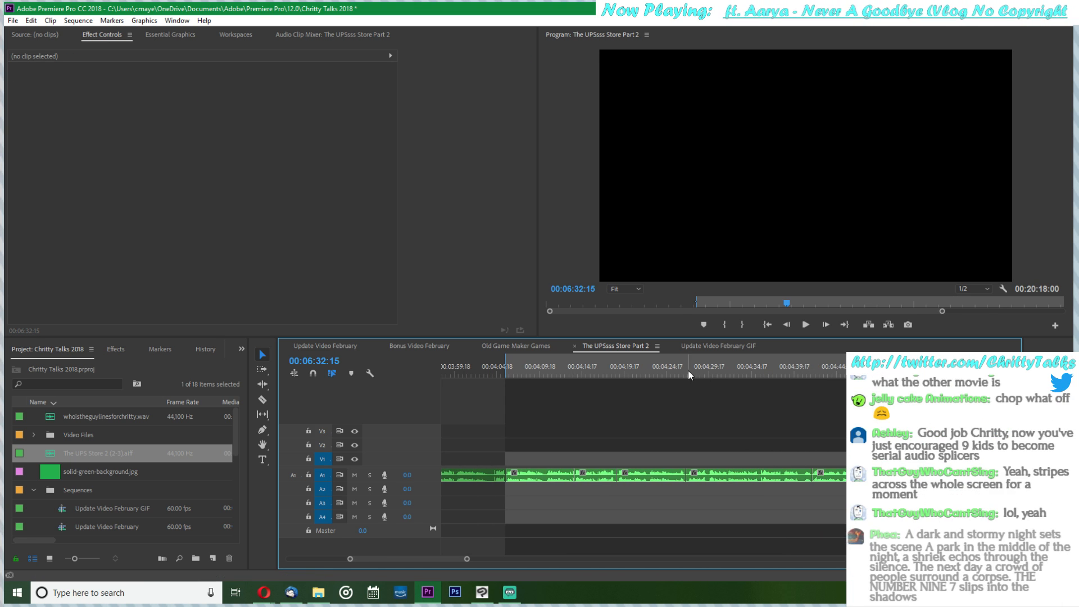
- Replay track A1 from 00:04:27:15 and examine the clip beginning there in a closer timeline view
mouse_move(680, 370)
mouse_down()
mouse_move(788, 387)
mouse_move(690, 386)
mouse_up()
key(space)
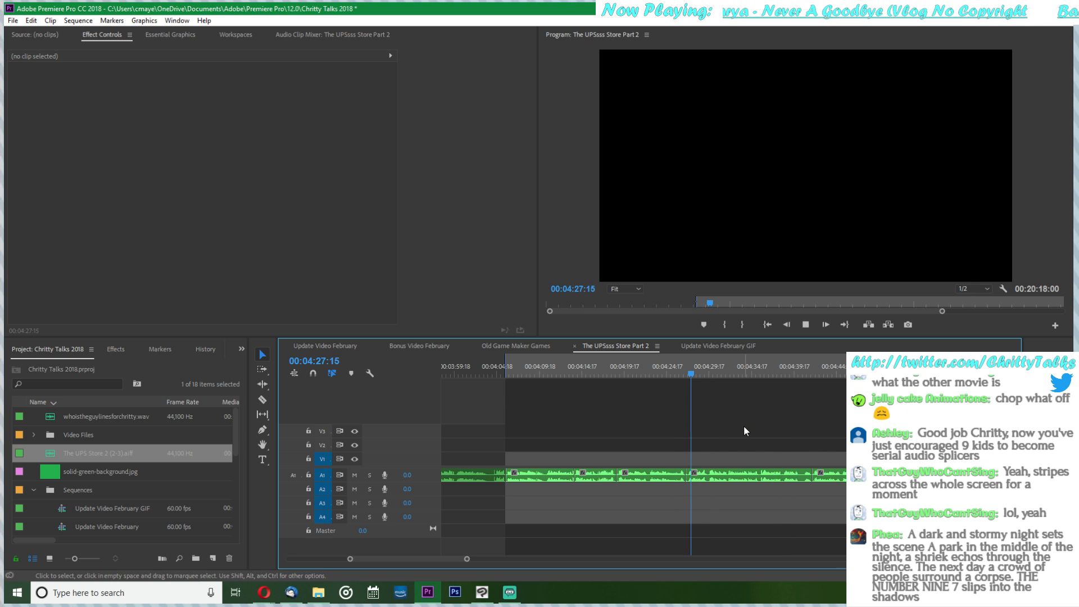
key(space)
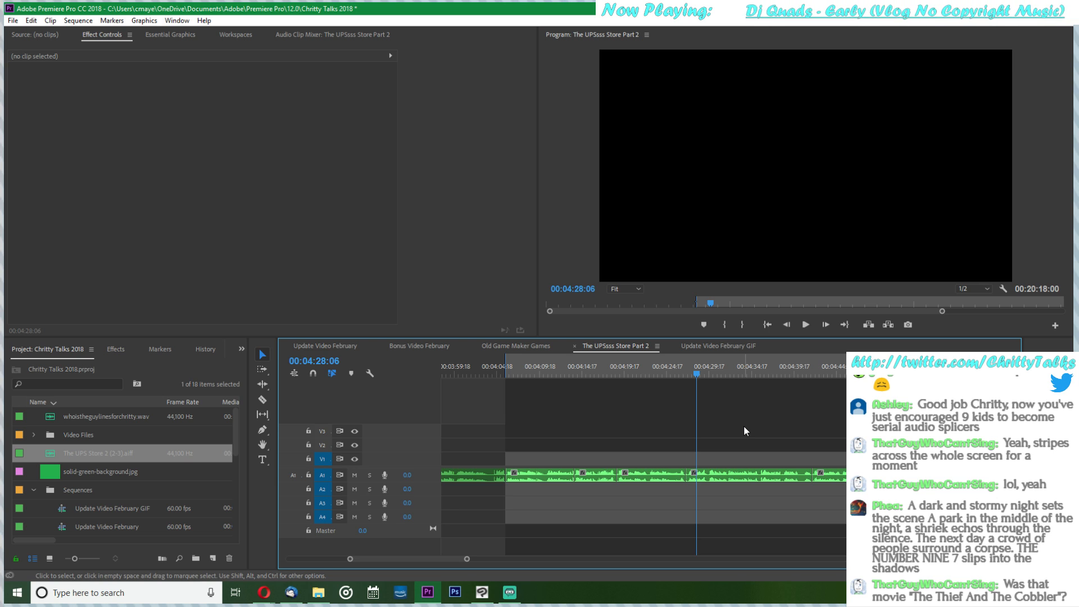
click(729, 478)
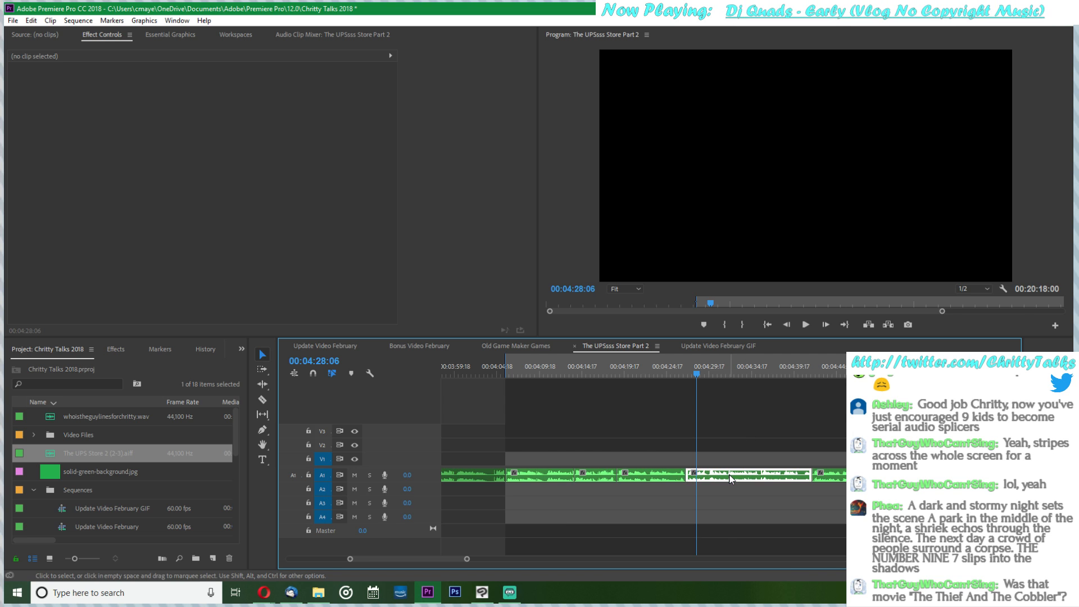
key(=)
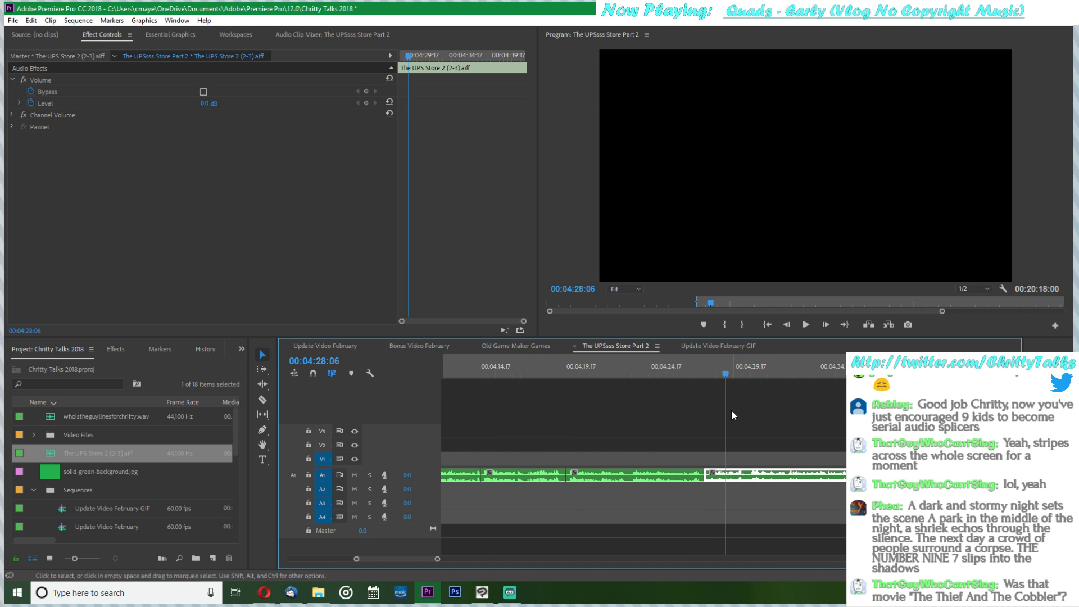
- Listen to track A1 from 00:04:42:06 and split the clip at about 00:04:50 with the Razor tool
scroll(731, 410, down, 5)
click(764, 368)
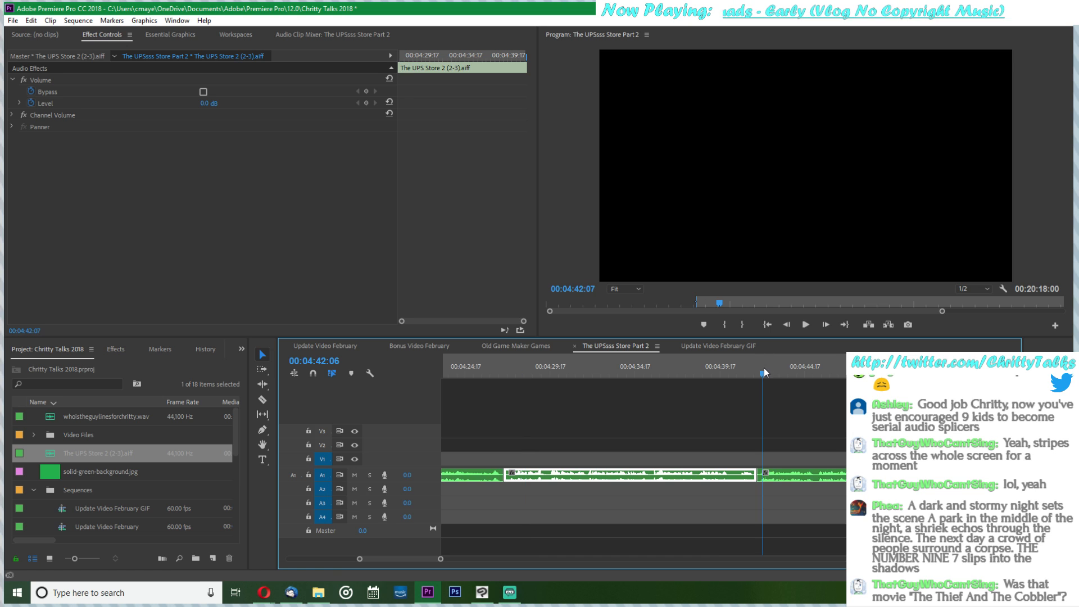
key(space)
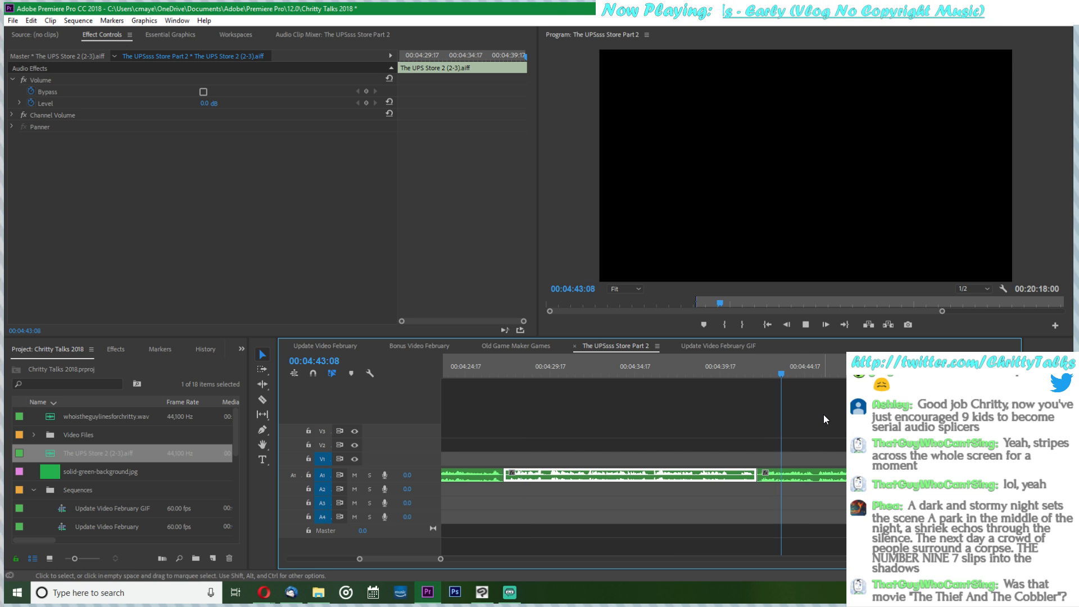
scroll(821, 410, down, 2)
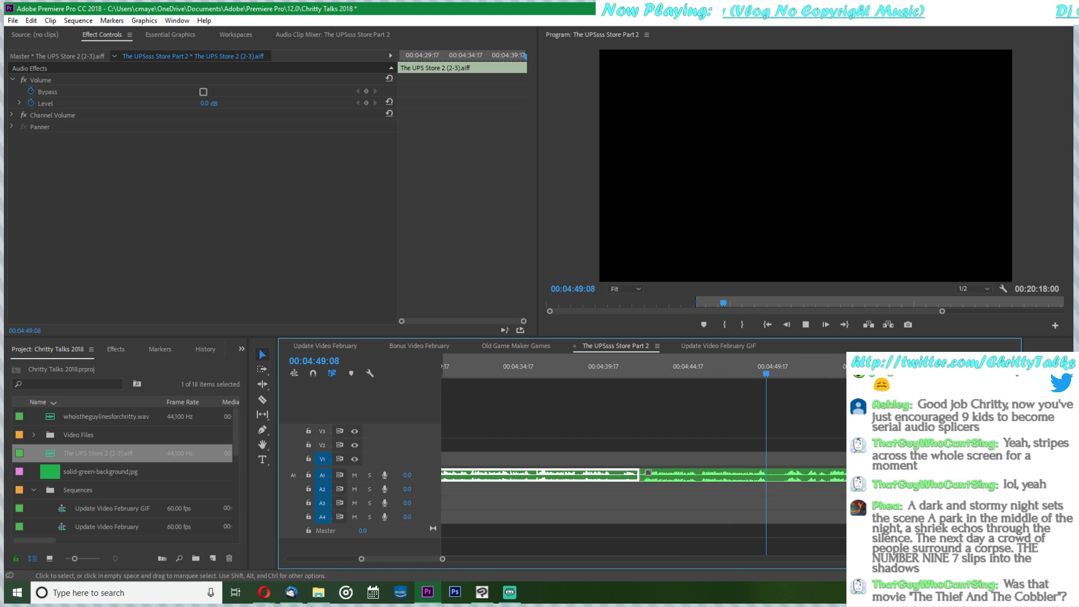
key(space)
key(c)
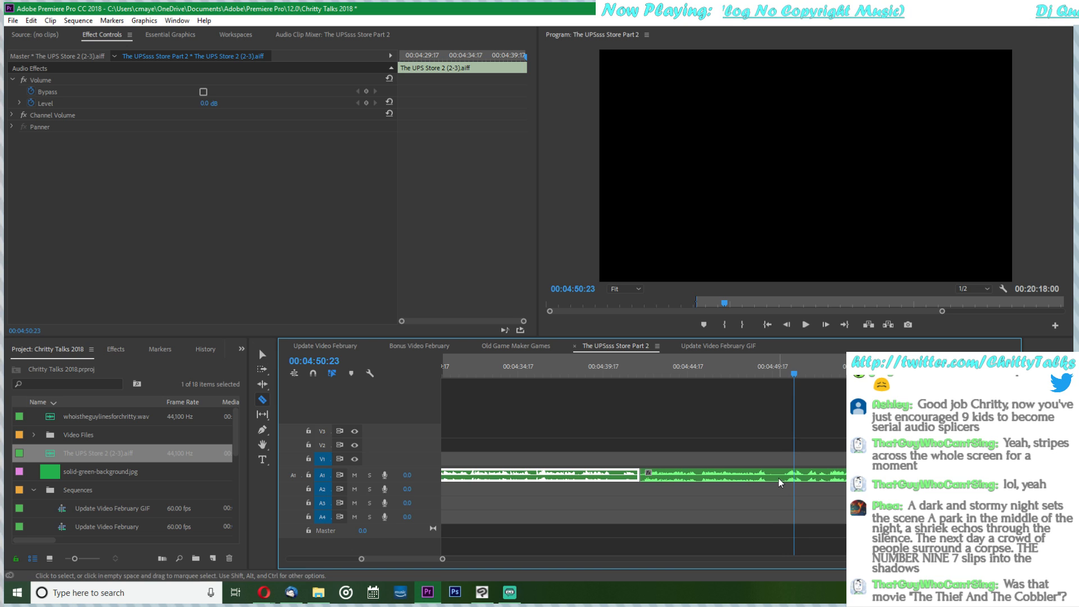
click(778, 478)
key(v)
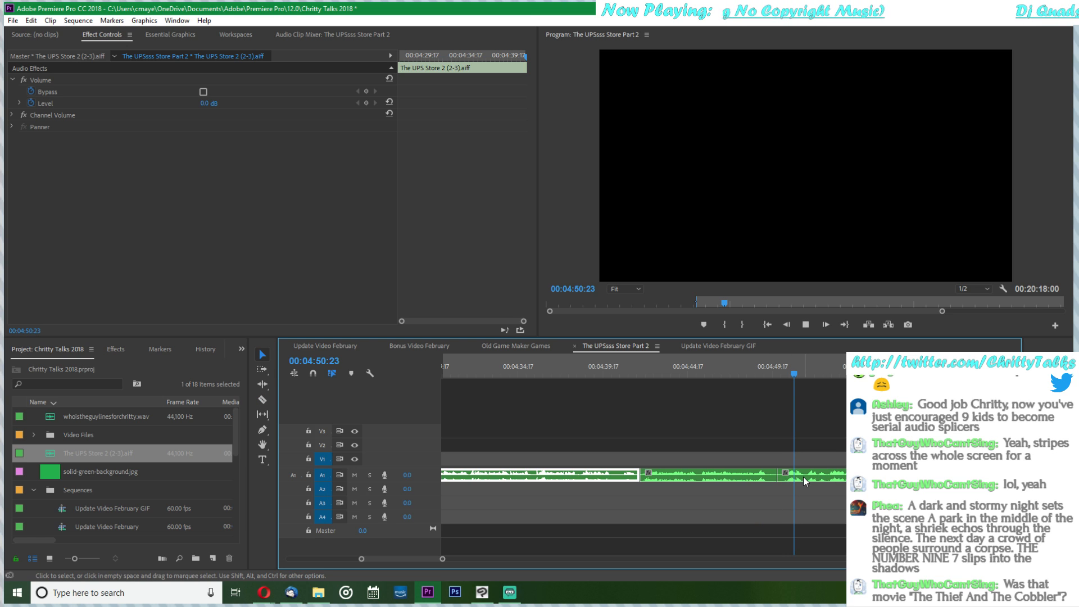
- Cut out the track A1 section from about 00:04:50 to 00:04:52:22 and move the following clip back against the previous one
key(space)
key(space)
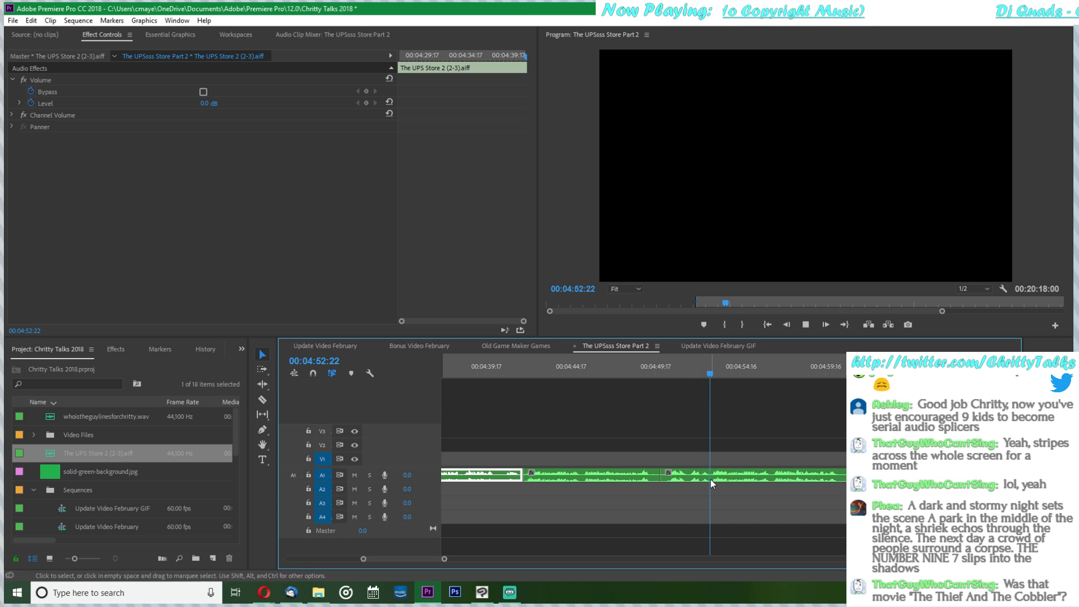
key(c)
click(711, 478)
key(v)
click(700, 481)
key(Delete)
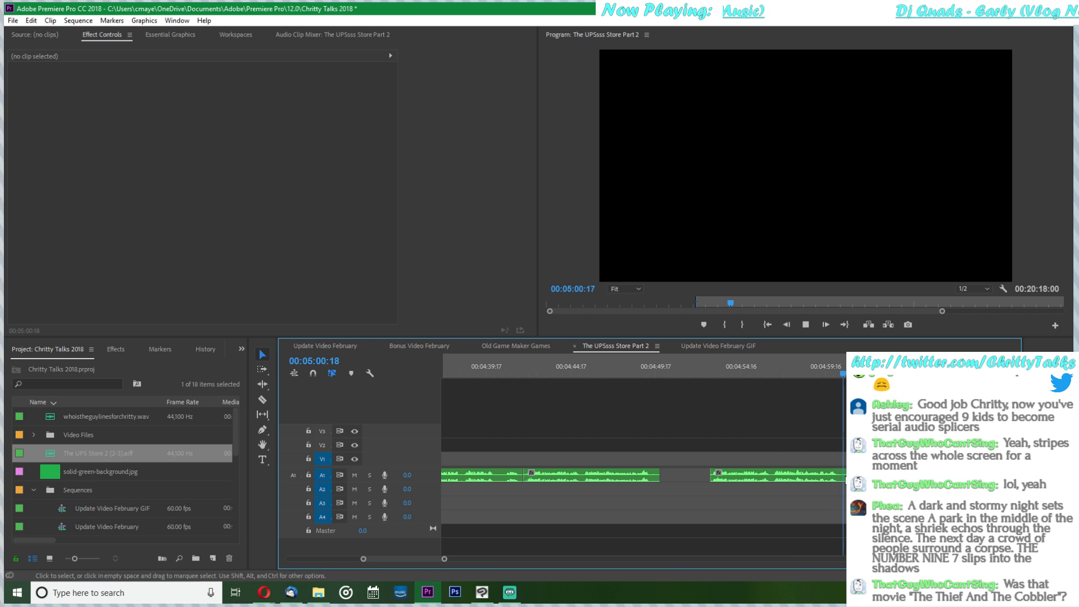
key(space)
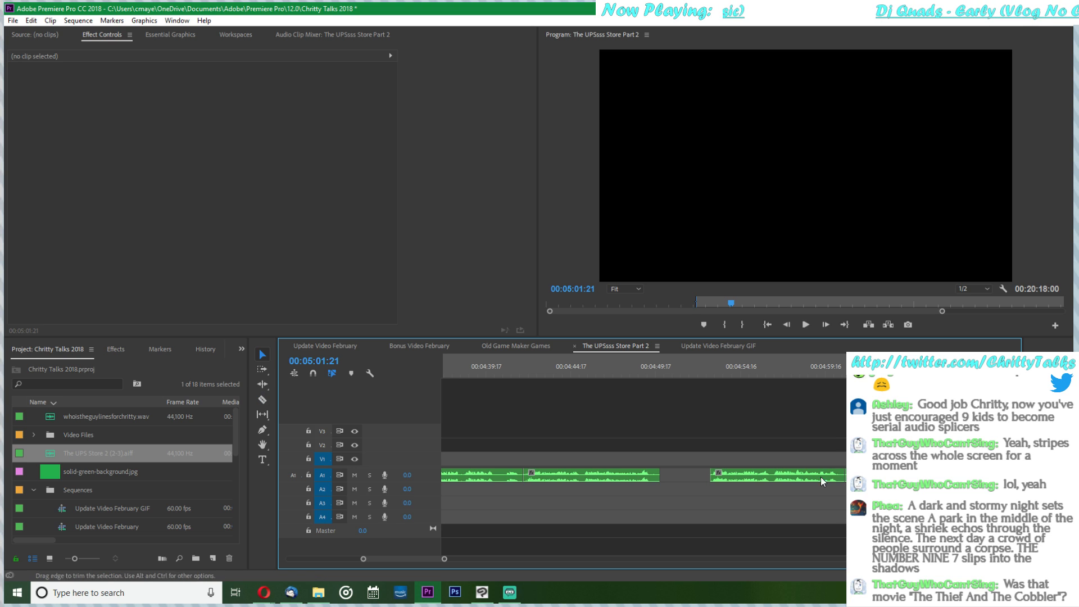
drag(821, 477, 761, 476)
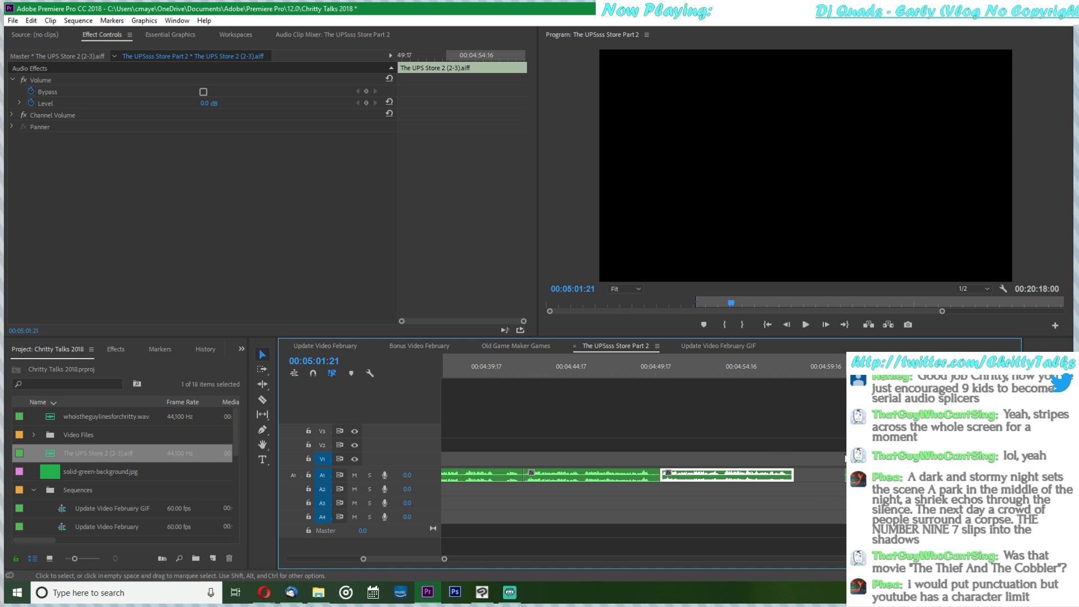
- Play the track A1 clip from 00:05:00:23, split it at 00:05:04:19 and delete the part before the cut
scroll(840, 448, down, 5)
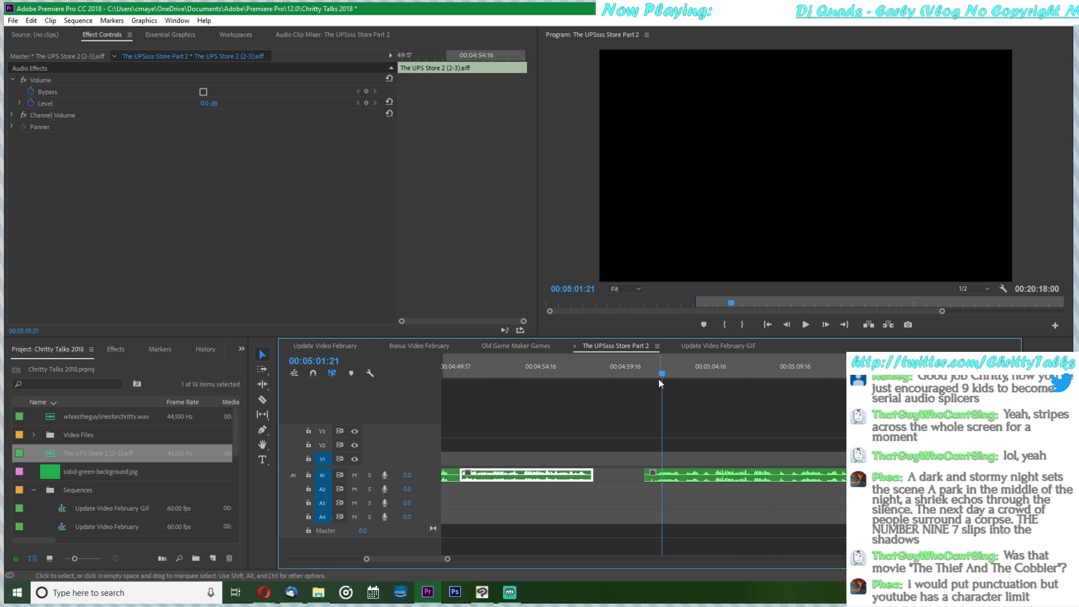
drag(659, 379, 646, 377)
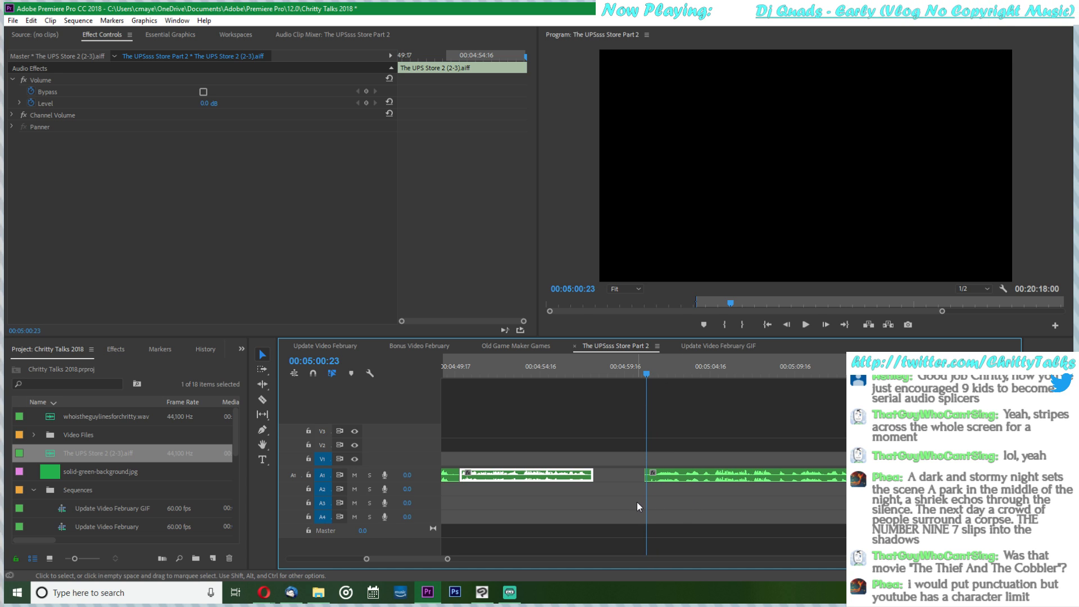
key(space)
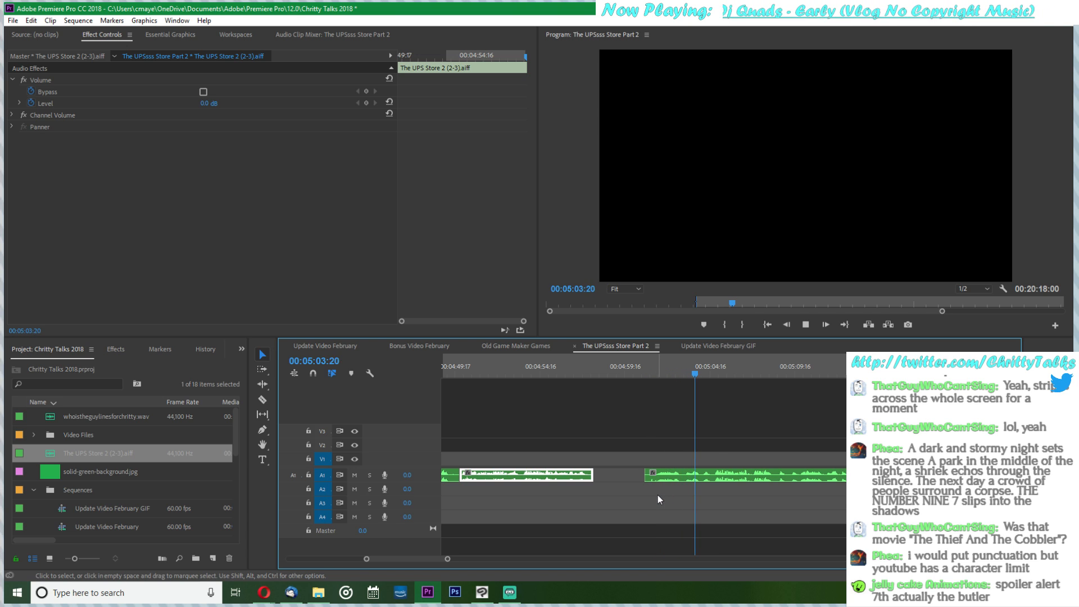
key(space)
key(c)
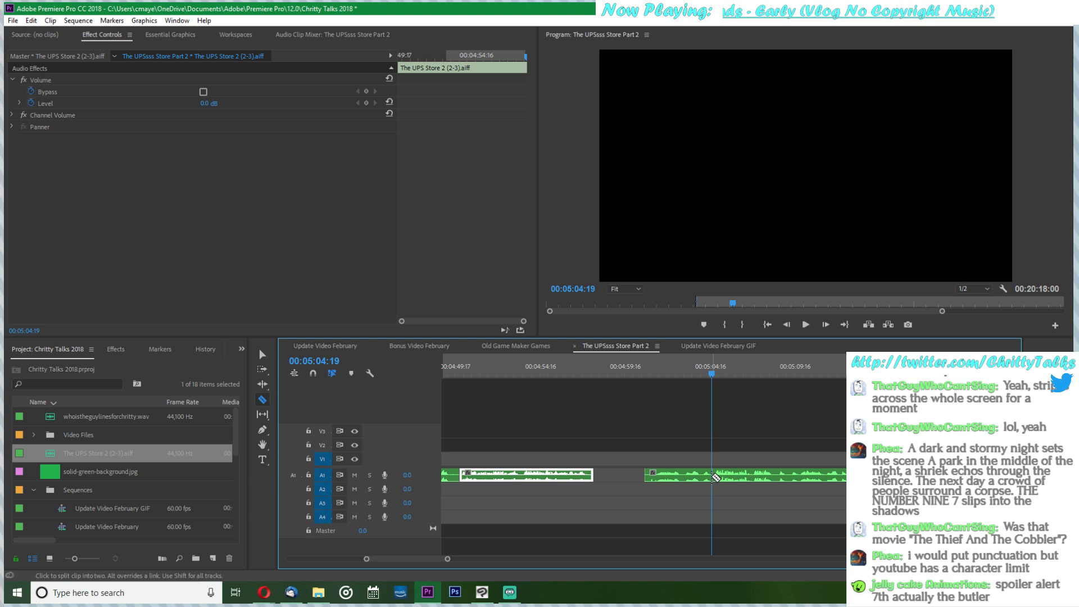
click(712, 475)
key(v)
click(705, 478)
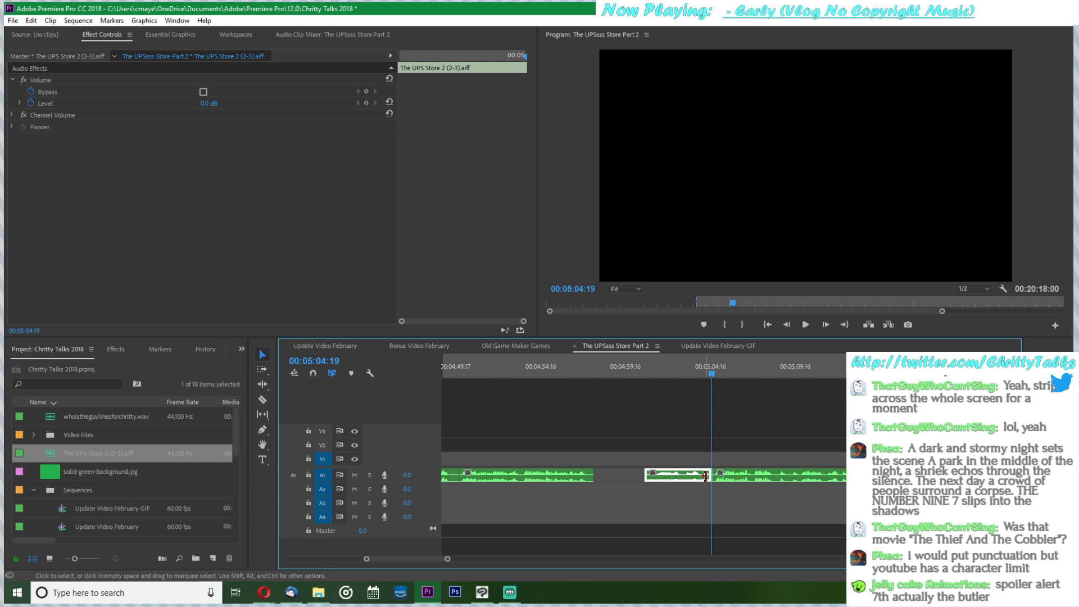
key(Delete)
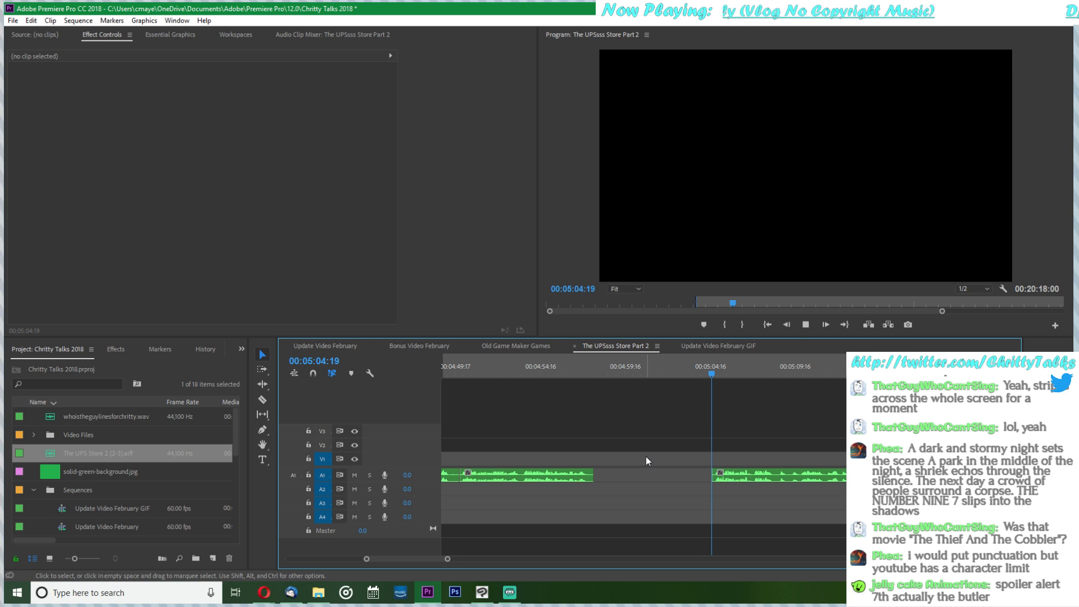
- Listen on from 00:05:04:19, remove the track A1 section up to about 00:05:12 and close the gap
key(space)
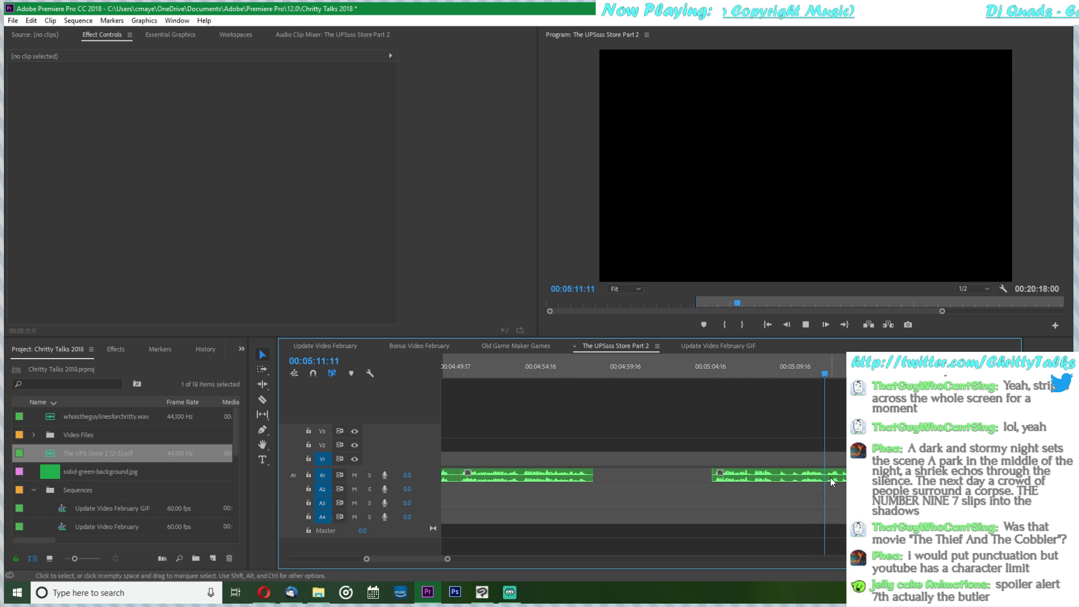
key(space)
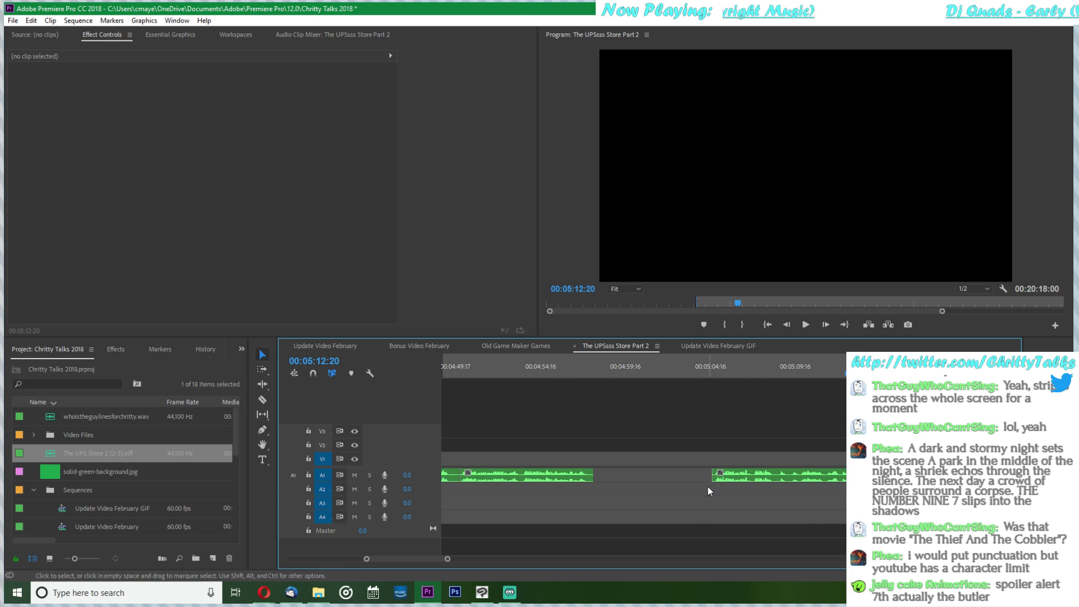
drag(712, 476, 713, 475)
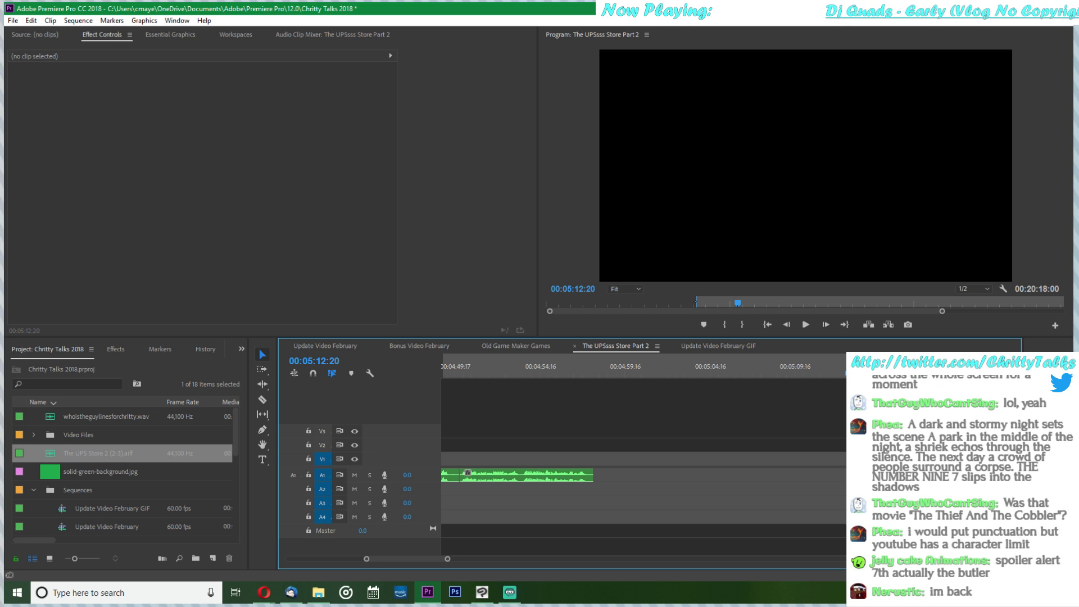
click(630, 473)
key(Delete)
- Listen to track A1 from 00:04:57:22 and split the clip at about 00:05:13 with the Razor tool
click(591, 365)
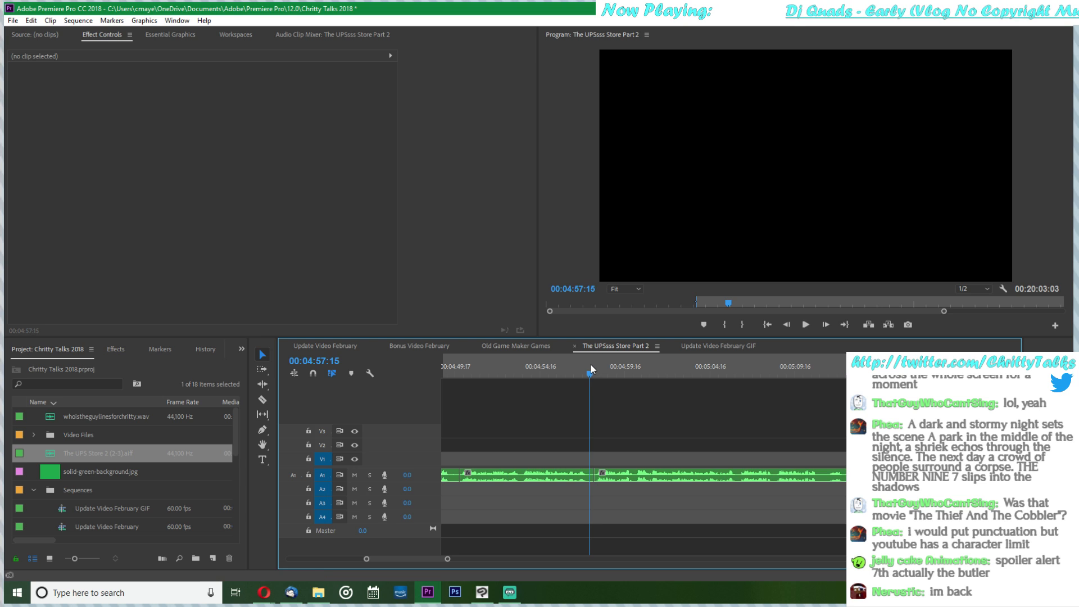
drag(588, 380, 595, 374)
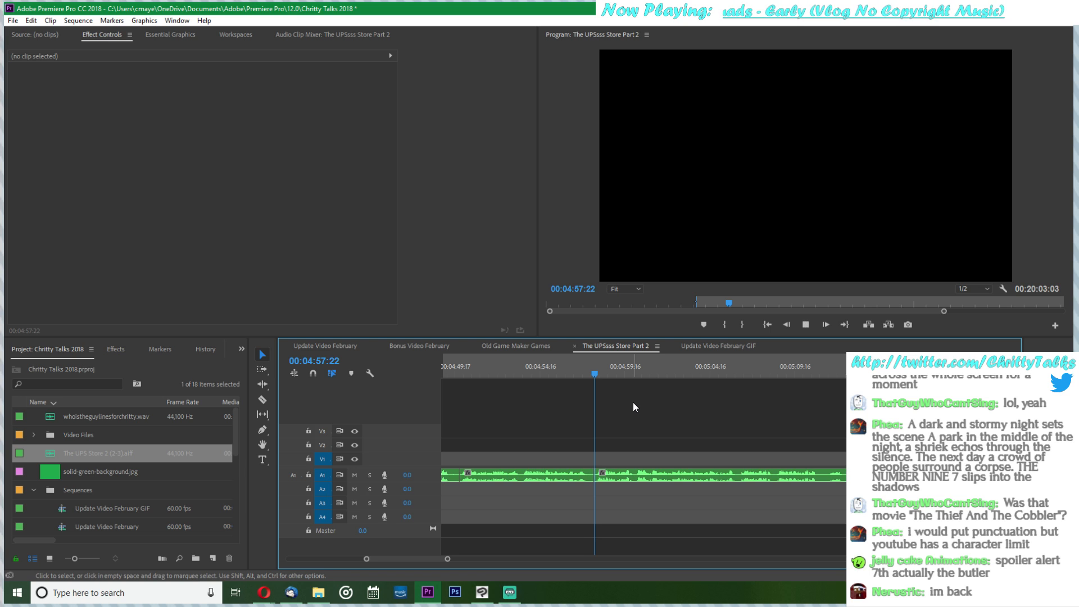
key(space)
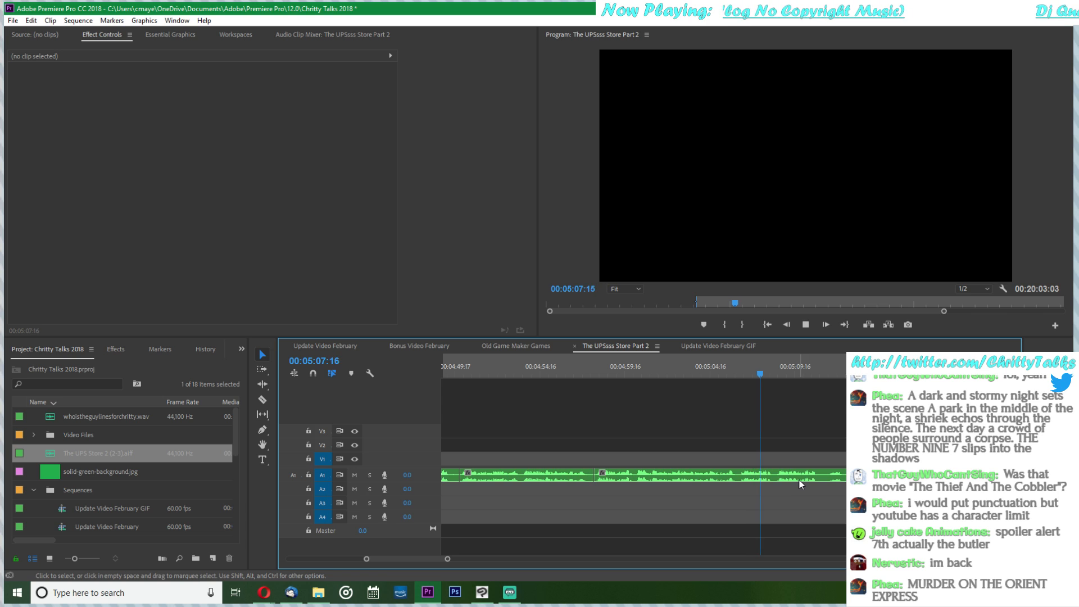
key(c)
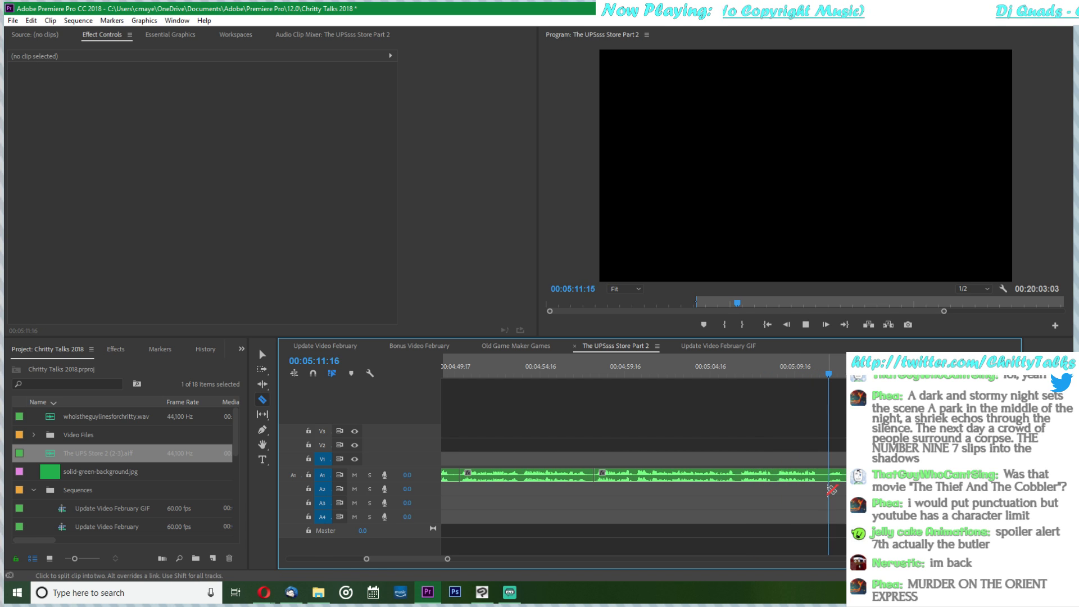
key(space)
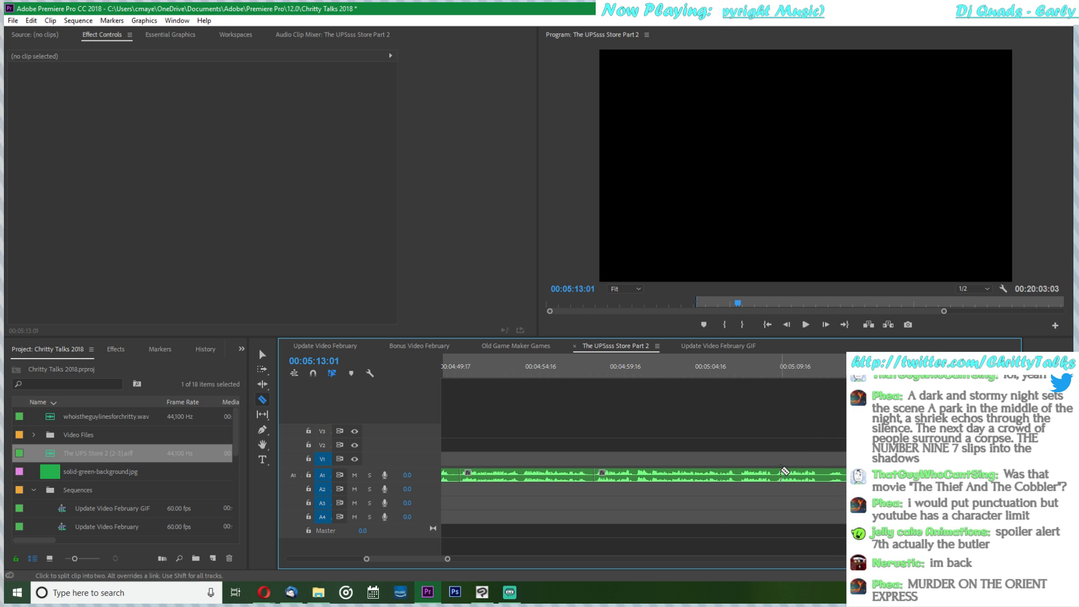
scroll(784, 473, down, 5)
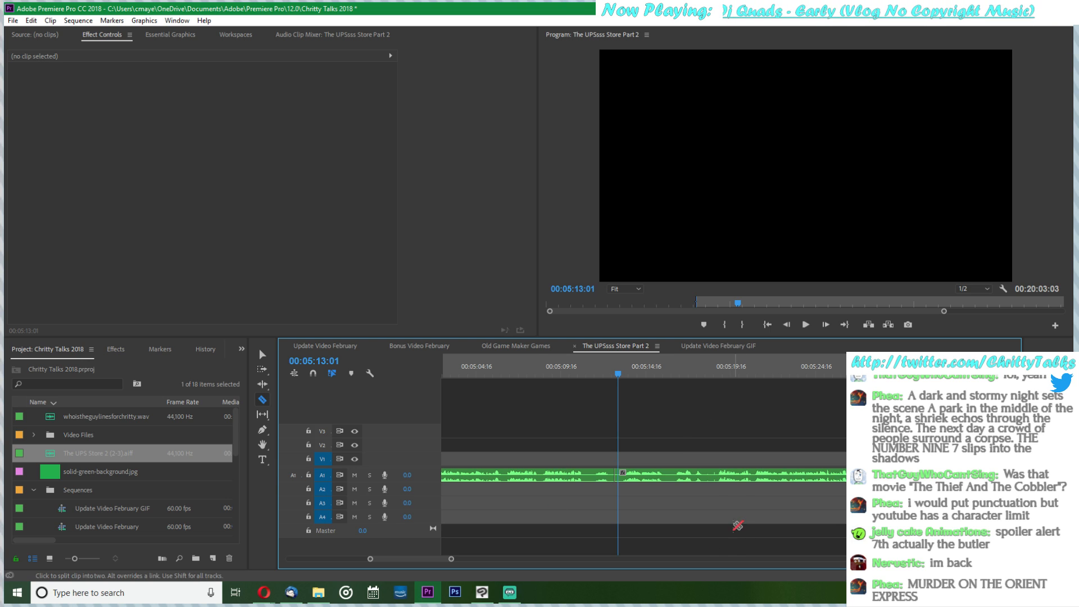
- Split track A1 at about 00:05:18:03, delete the piece back to about 00:05:13, and listen on to 00:05:33:05
key(space)
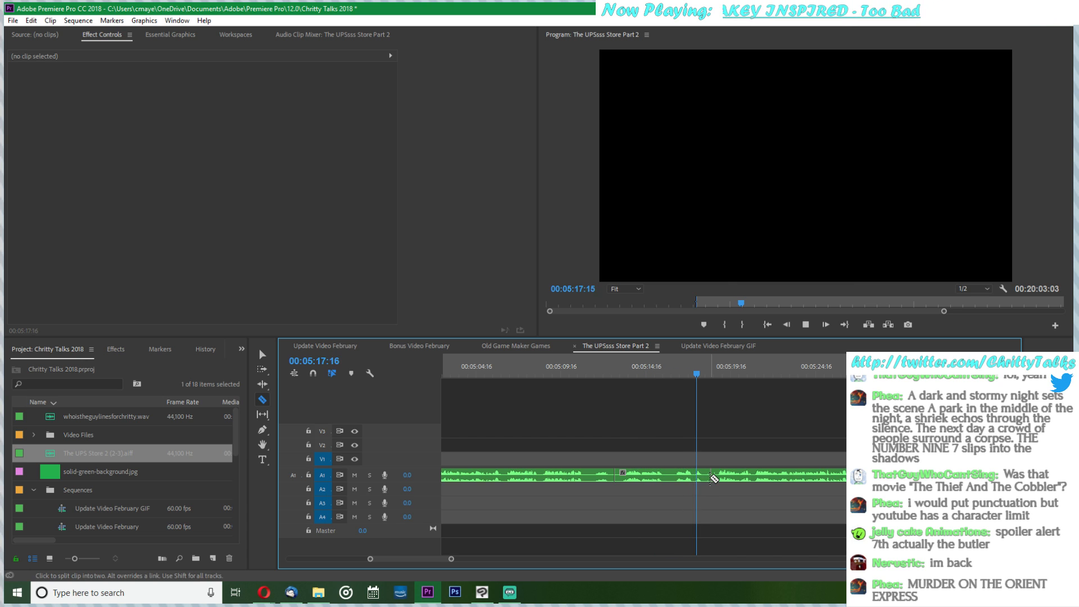
click(708, 476)
key(v)
click(691, 479)
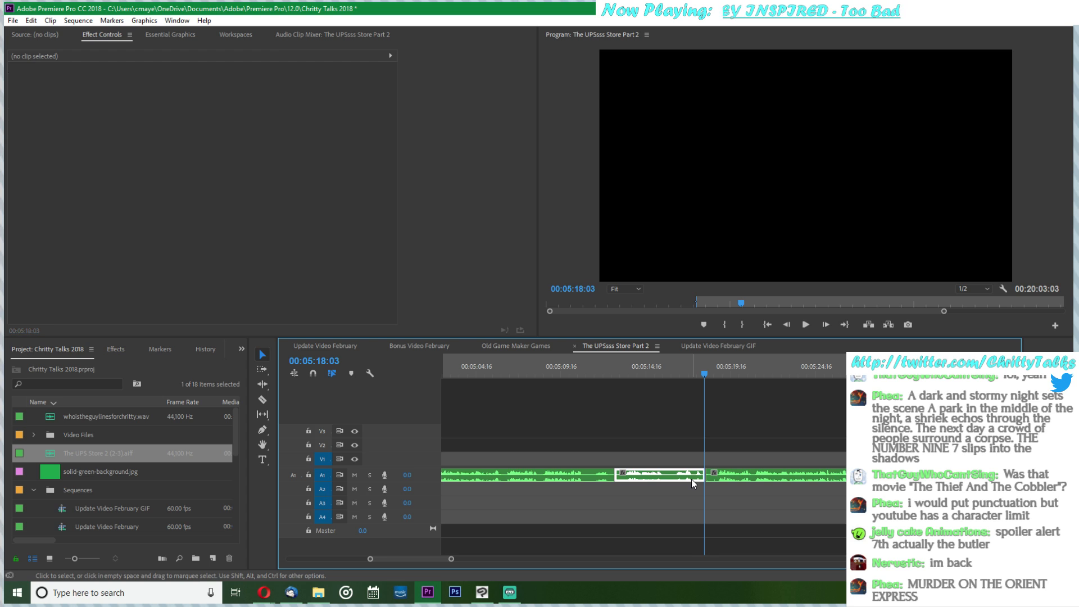
key(Delete)
key(space)
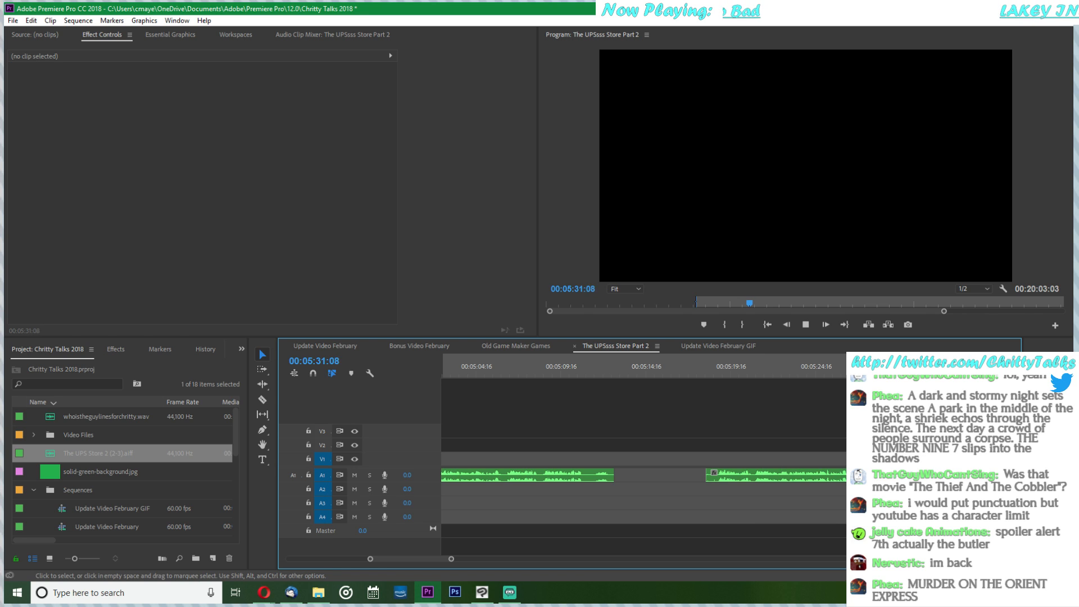
key(space)
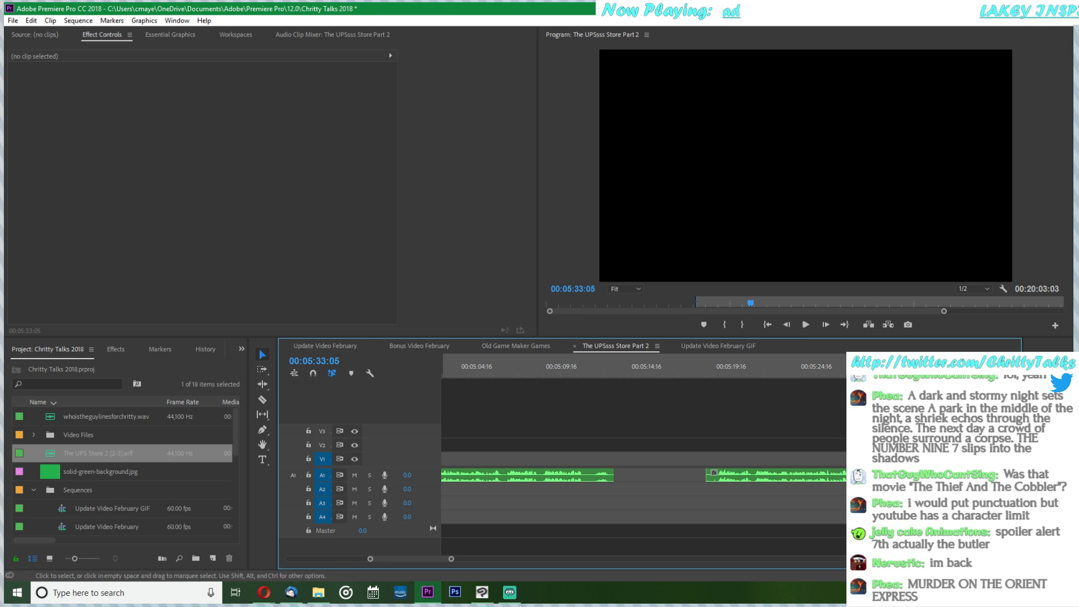
- Try to close the track A1 gap between about 00:05:13 and 00:05:18:03, and undo that change
click(680, 478)
key(Delete)
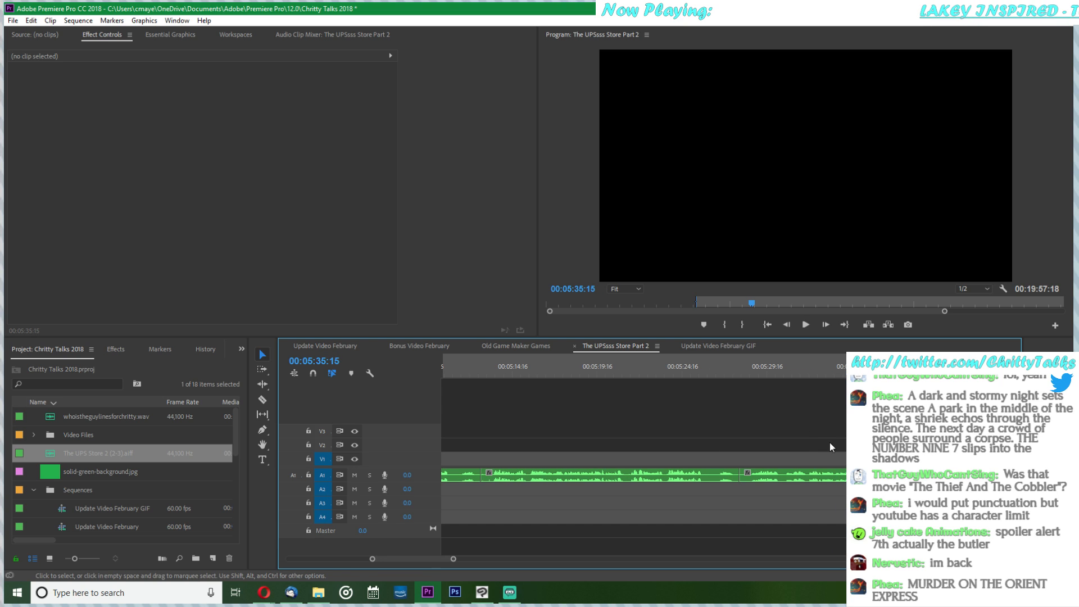
key(c)
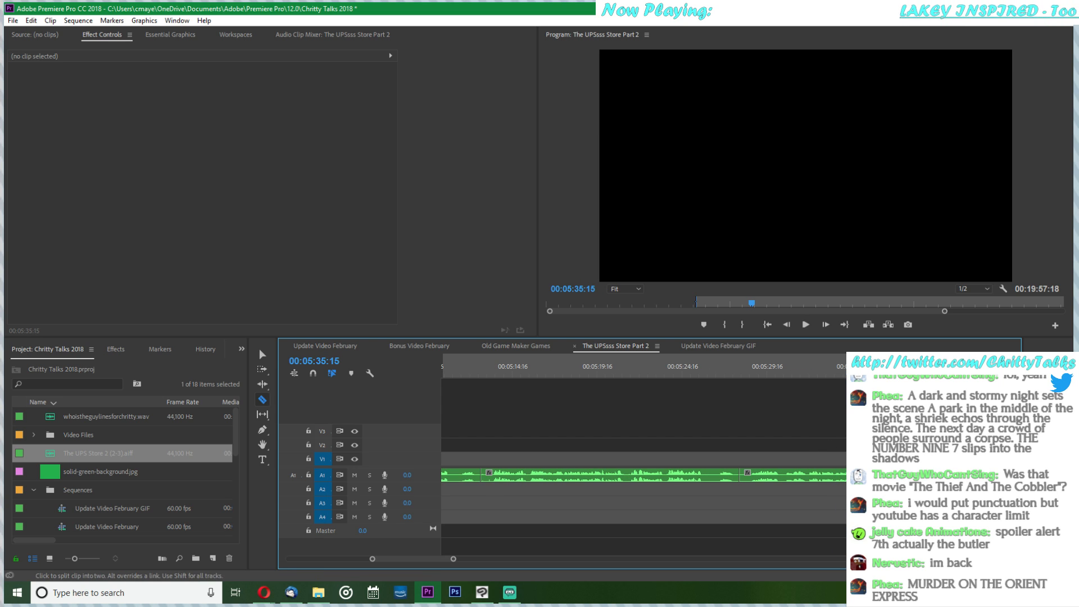
key(ctrl+z)
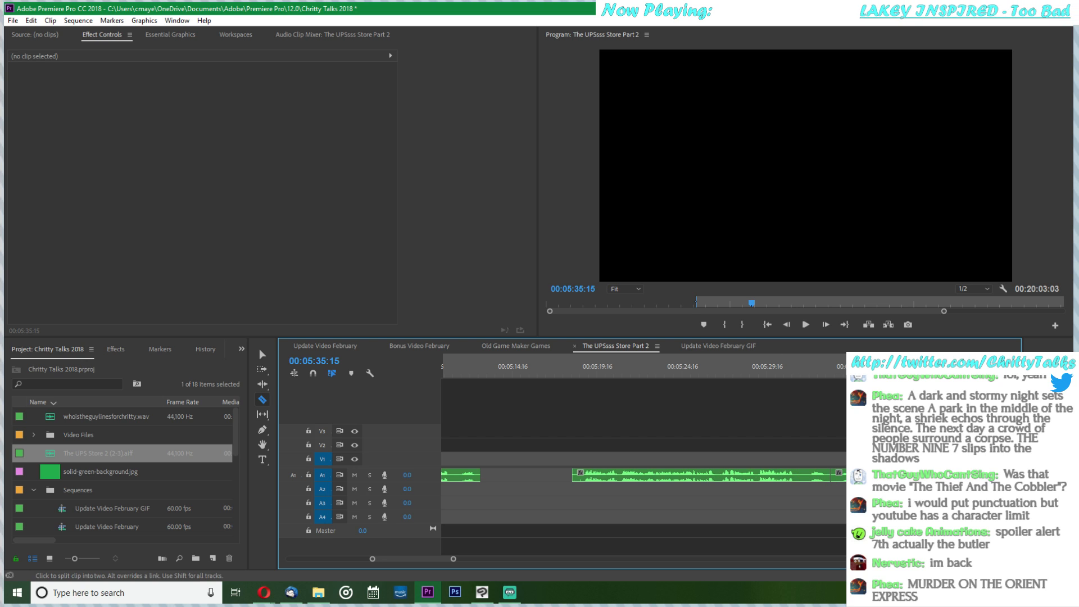
- Delete the leftover track A1 clip at about 00:05:33 and close the gap between about 00:05:13 and 00:05:18:03
key(v)
click(838, 475)
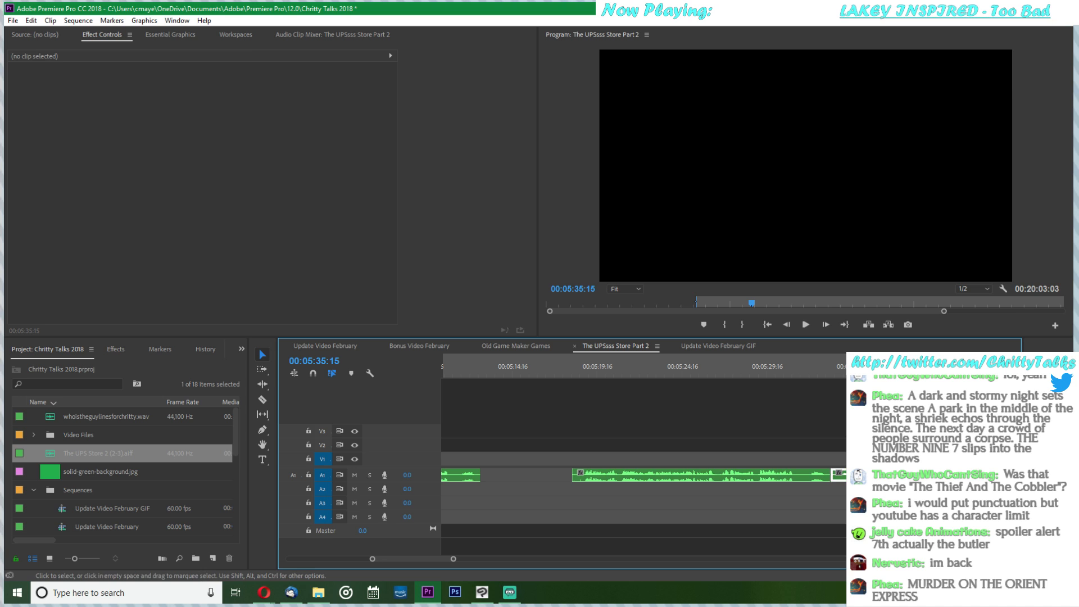
key(Delete)
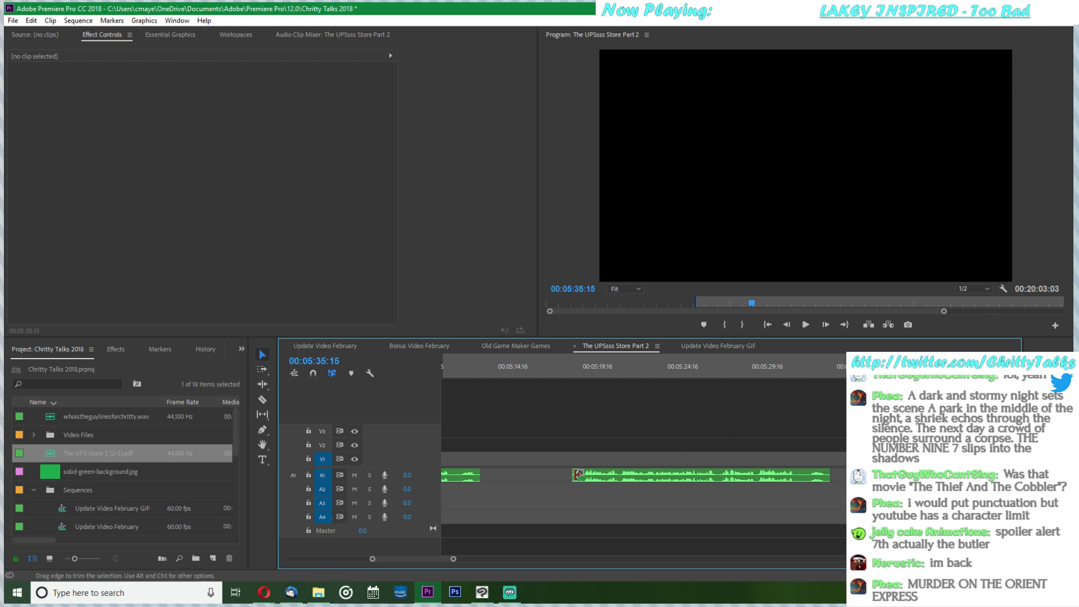
click(561, 475)
key(Delete)
scroll(561, 476, up, 5)
scroll(561, 476, up, 3)
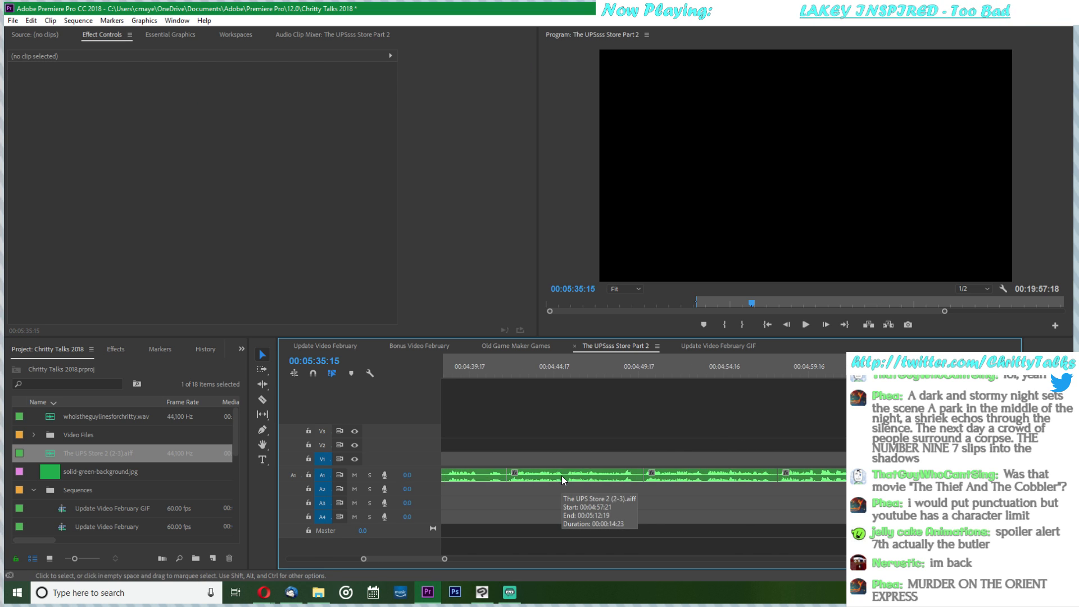
- Review the spliced track A1 audio from about 00:04:30 and from 00:04:43:06, and return the playhead to 00:04:24:03
click(766, 373)
drag(756, 373, 559, 428)
scroll(552, 467, up, 3)
key(minus)
key(minus)
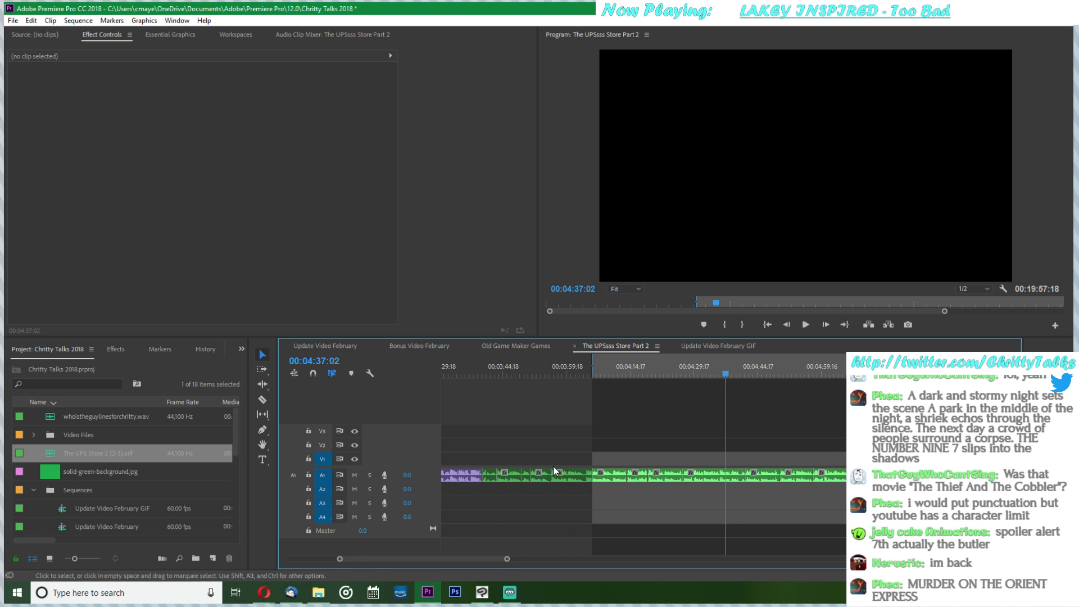
key(equal)
key(minus)
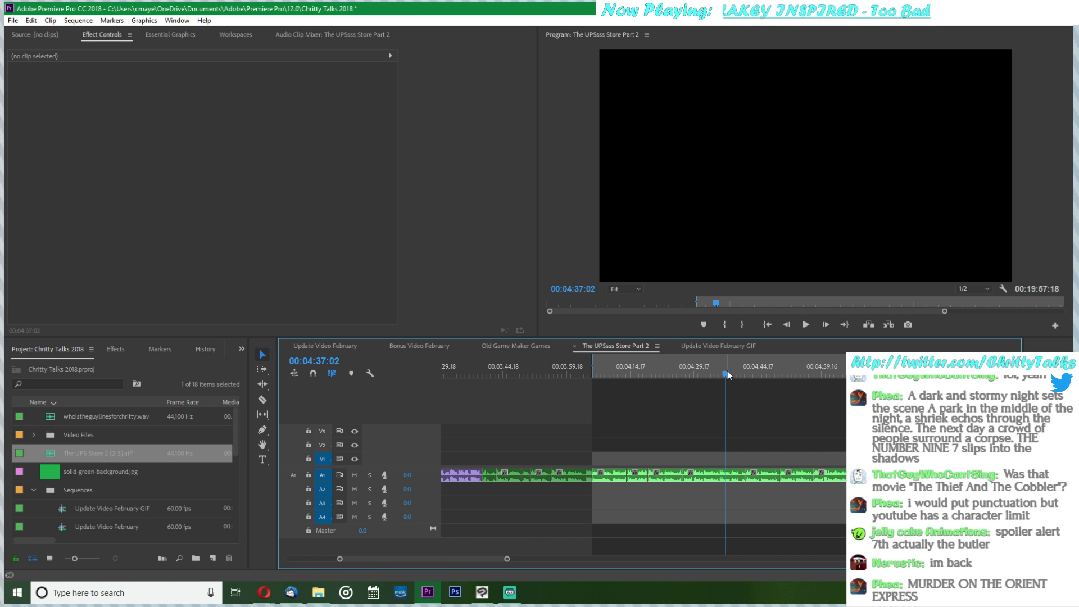
drag(726, 373, 697, 410)
key(space)
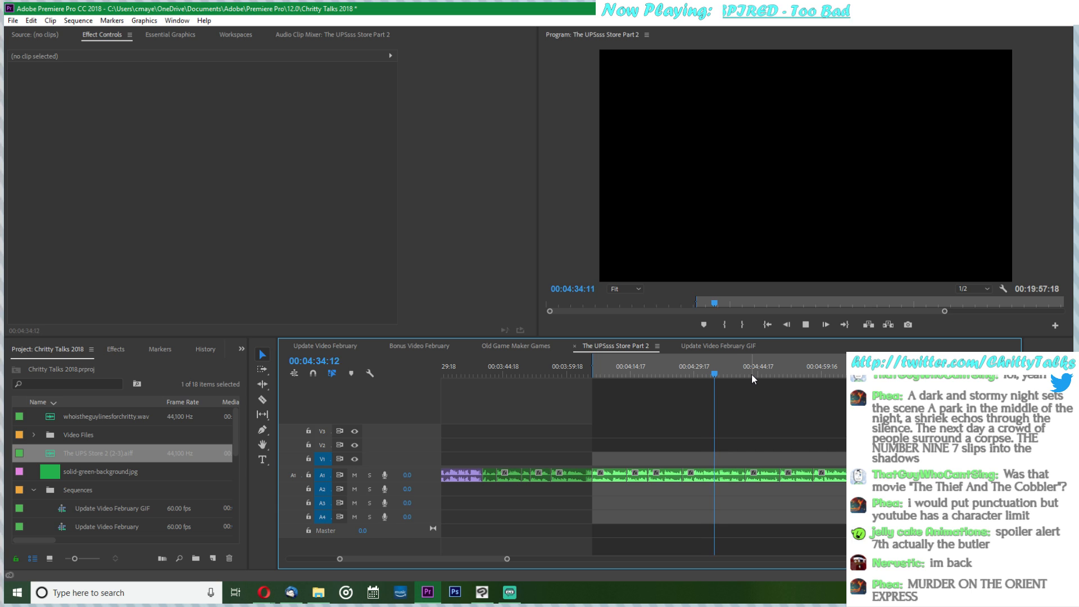
click(751, 374)
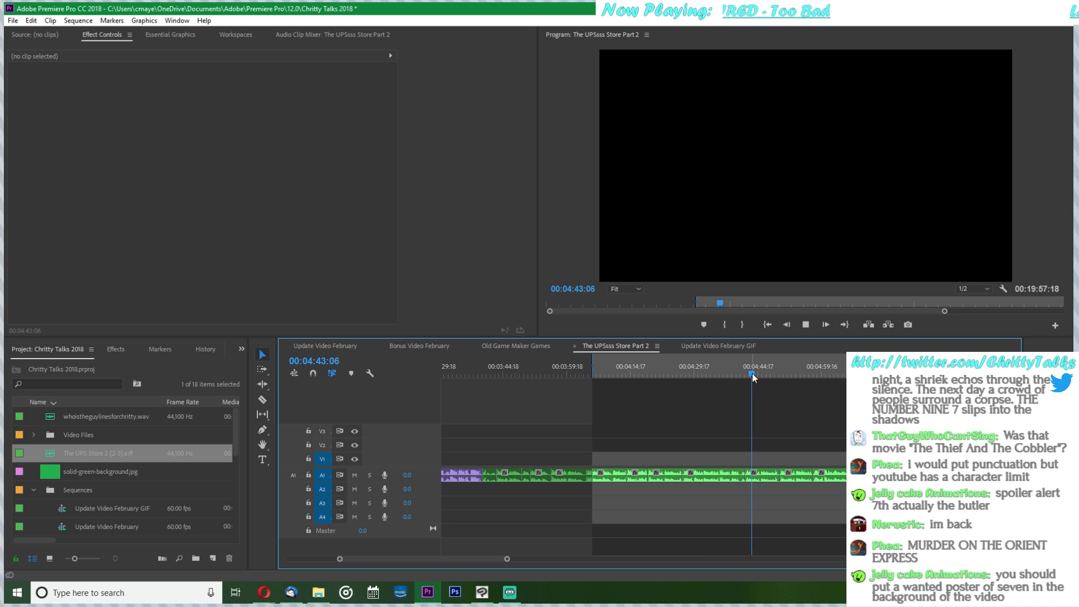
key(space)
click(672, 371)
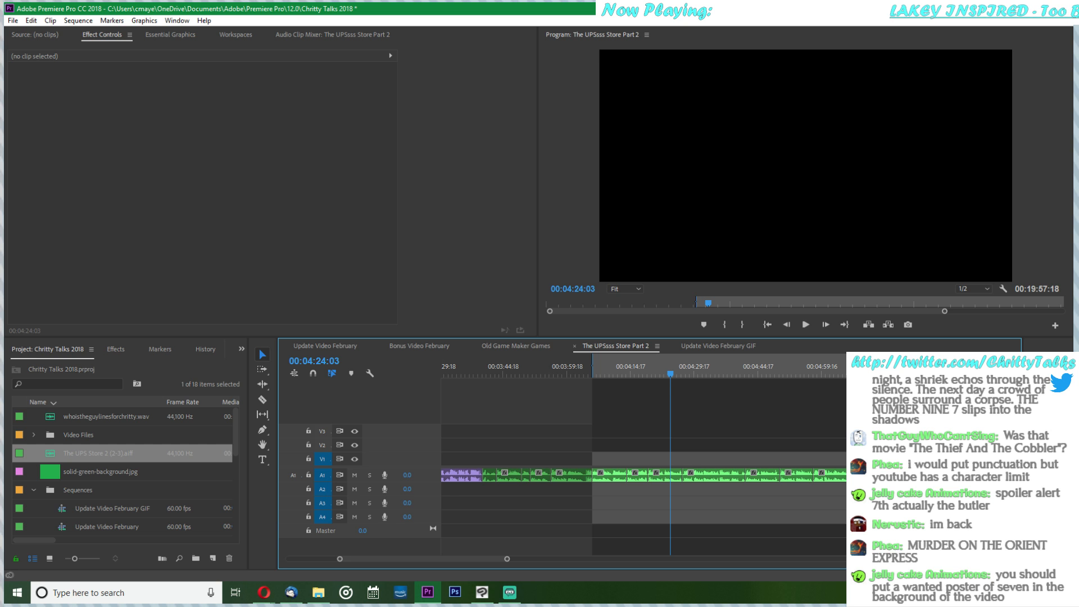
- Switch to the YouTube Live Dashboard in the browser and start editing the stream description at the blank line below Sound Effects
drag(3, 227, 291, 2)
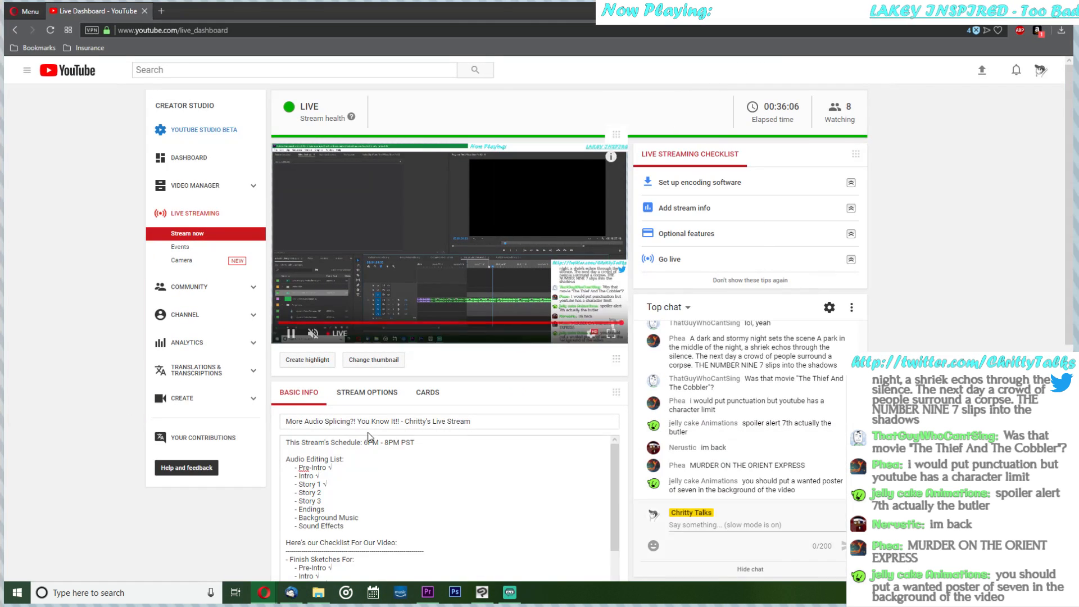
scroll(498, 464, down, 1)
click(382, 472)
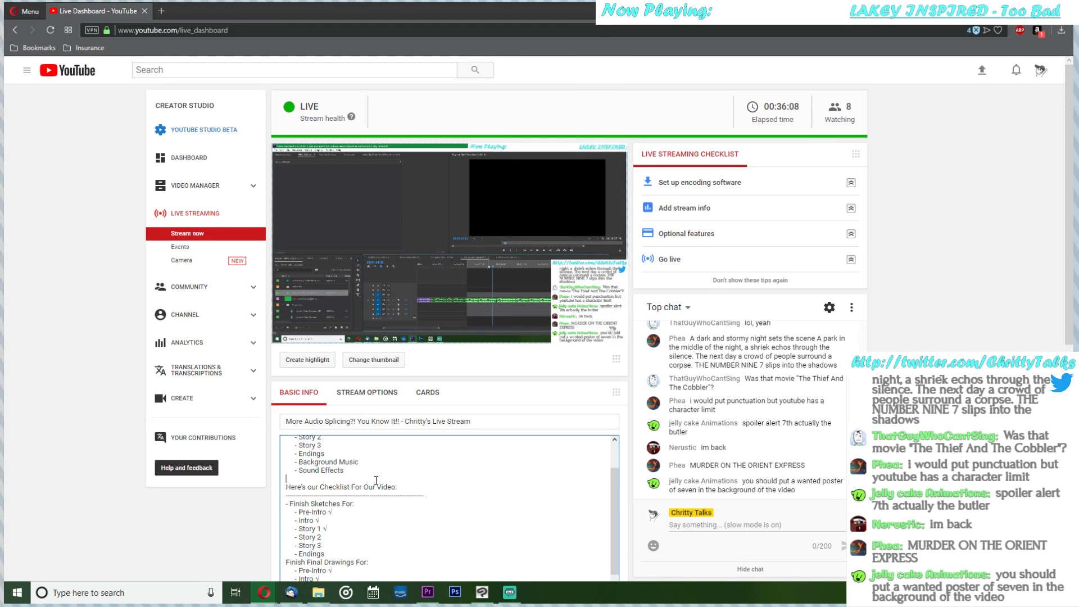
- Add a "Reference List:" section above the checklist in the stream description with the item "- Add A "Number 7" Wanted Poster to Background (Stream 07-23-18)"
scroll(376, 481, up, 2)
text(Ref)
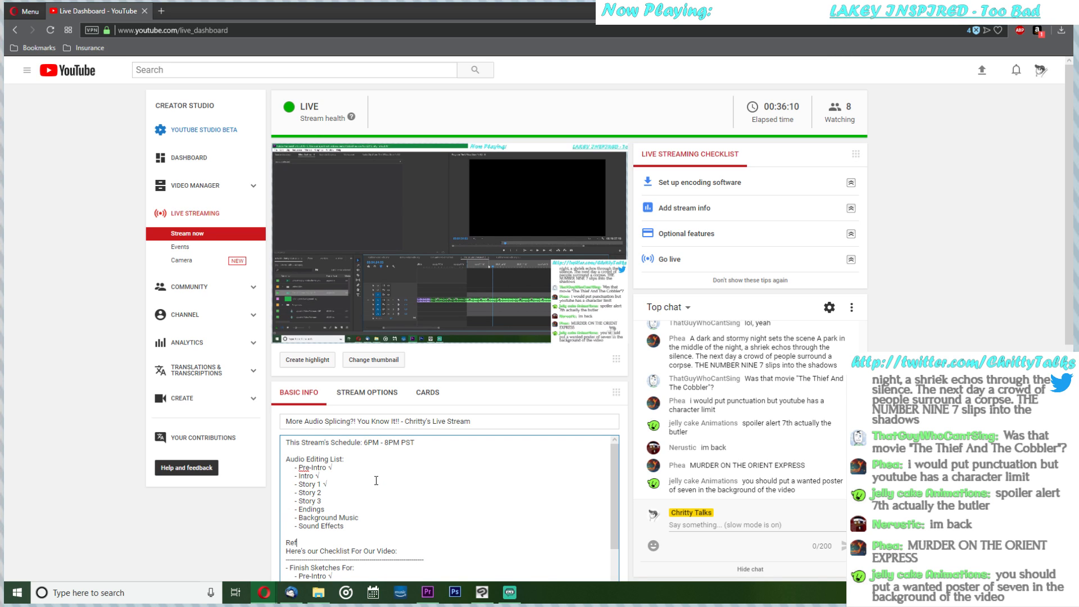
text(erence List:)
key(Return)
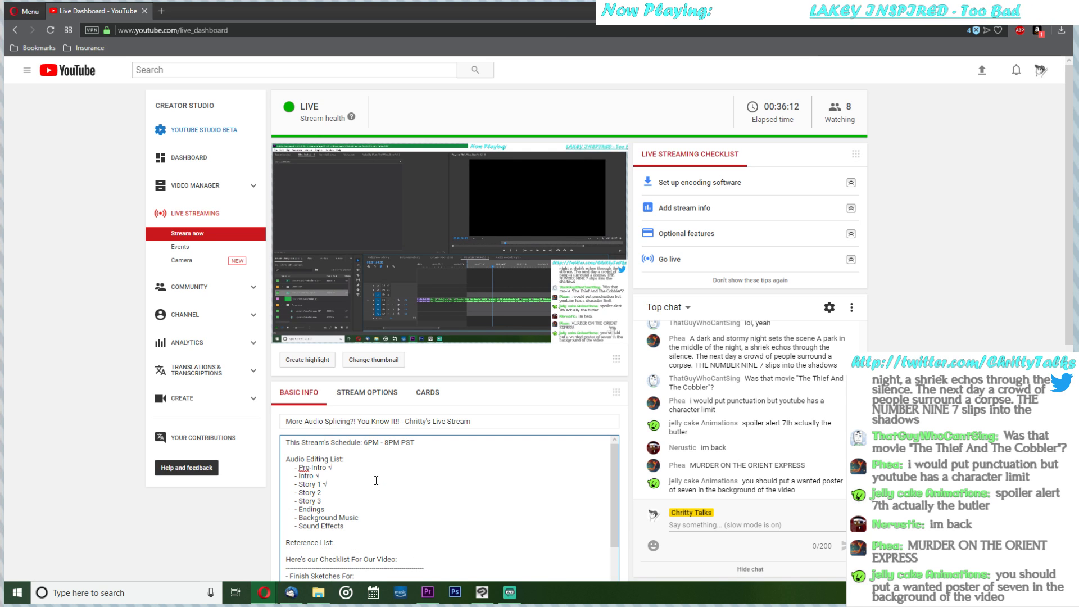
text(- Add)
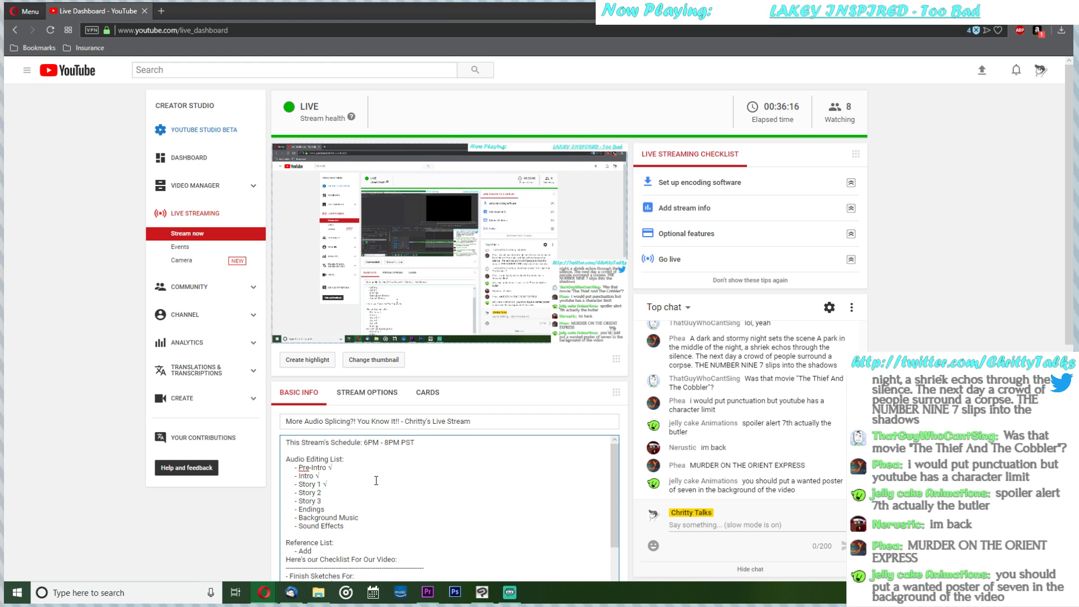
text( A "Number )
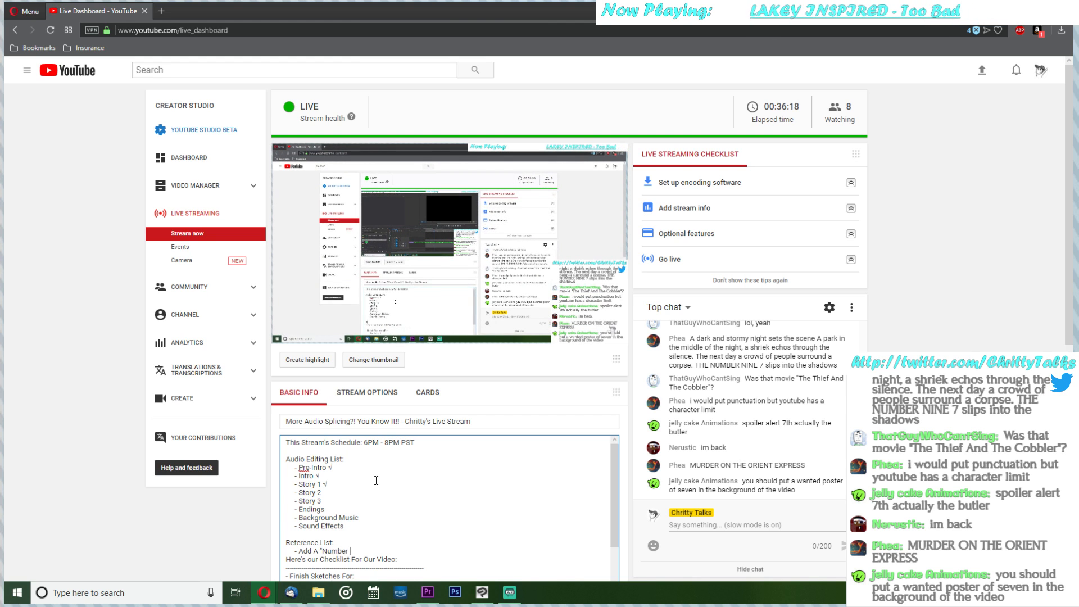
text(7" Wanted )
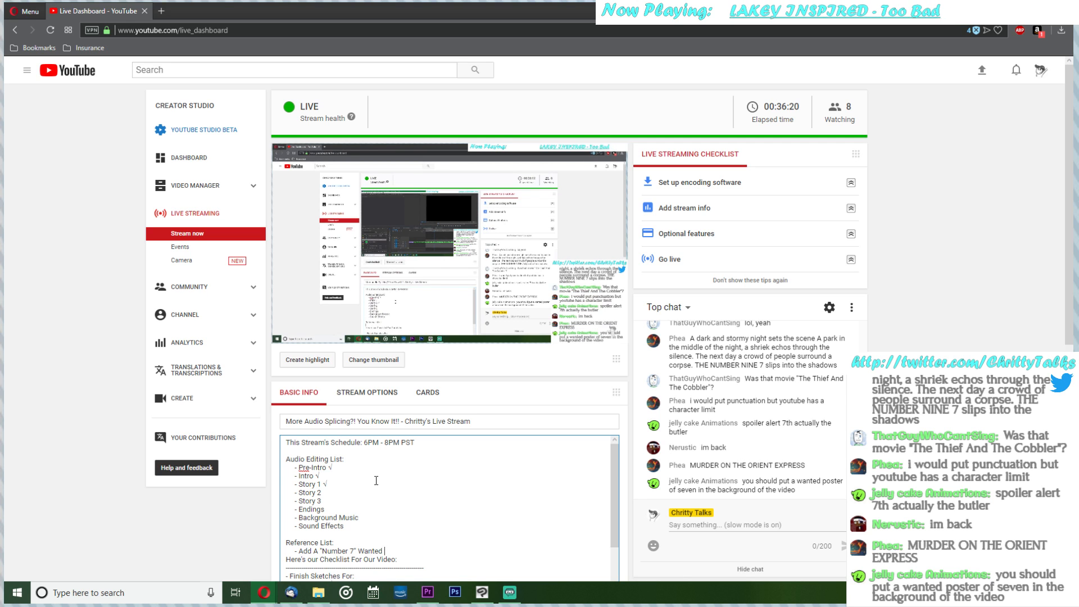
text(Poster to Background (Stream 07-23-18)
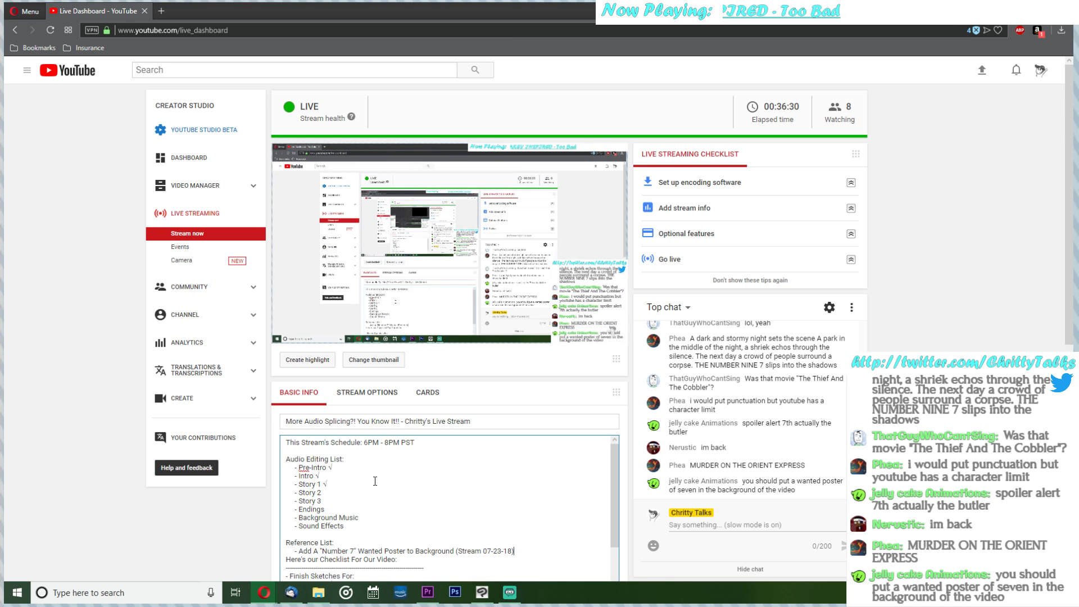
key(Return)
drag(515, 551, 283, 542)
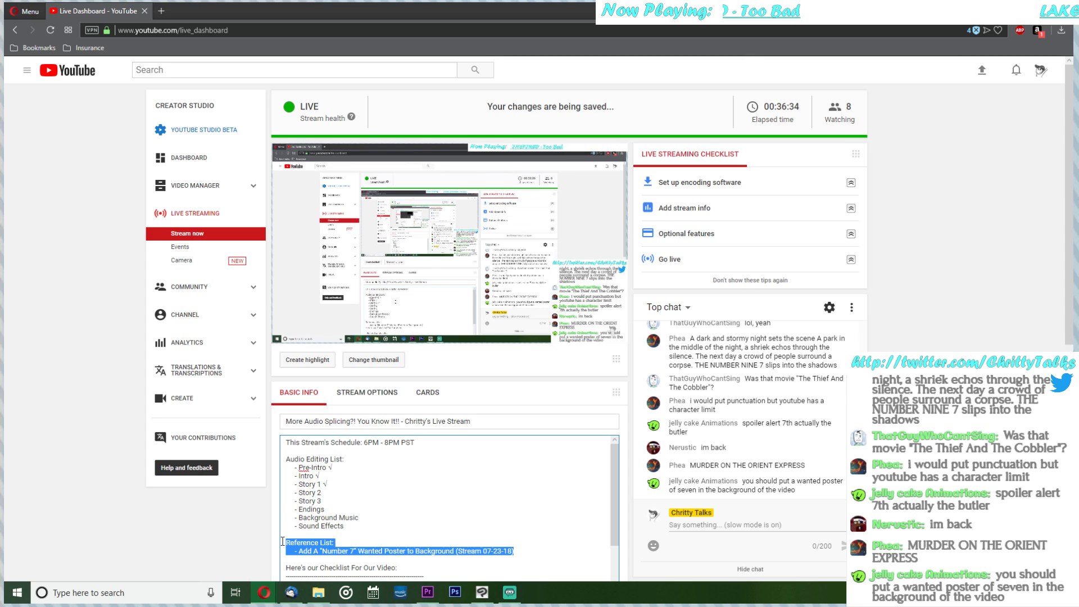
click(358, 551)
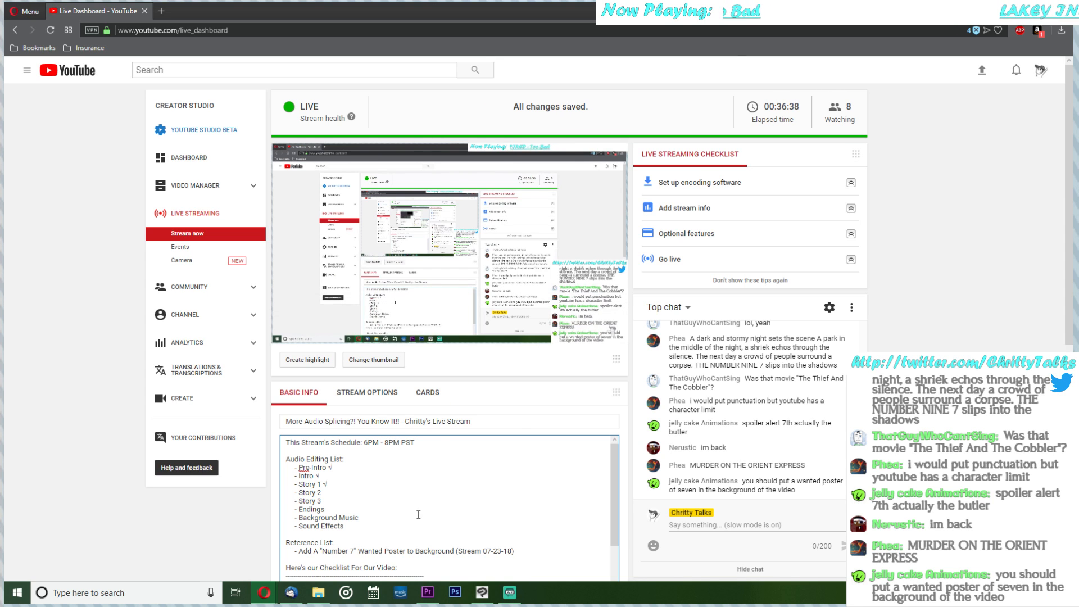
- Switch to Premiere Pro and play back The UPSss Store Part 2 sequence from 00:04:05:23
key(alt+Tab)
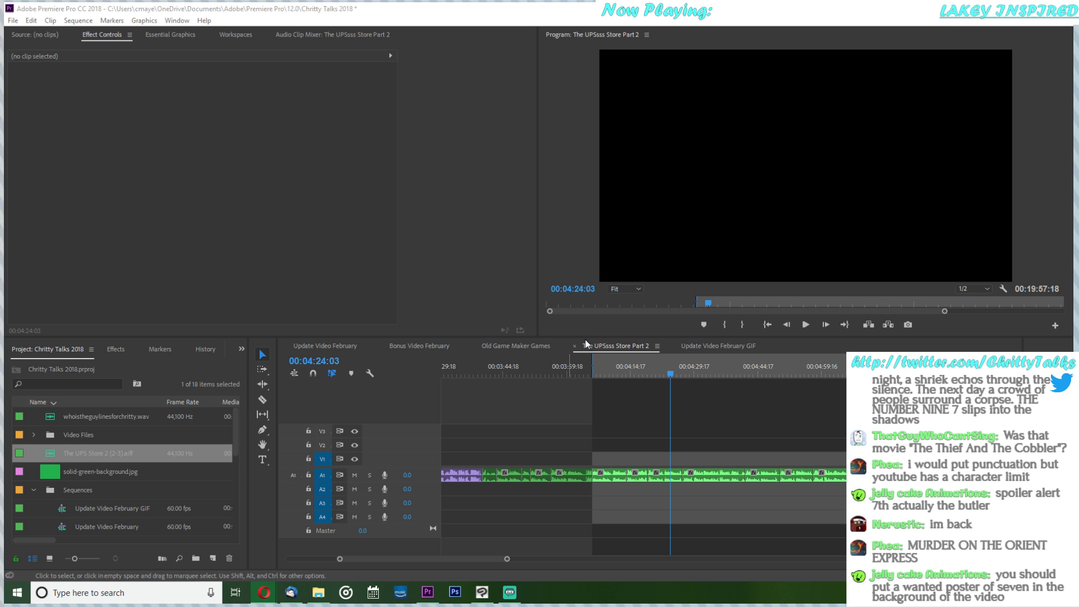
click(728, 498)
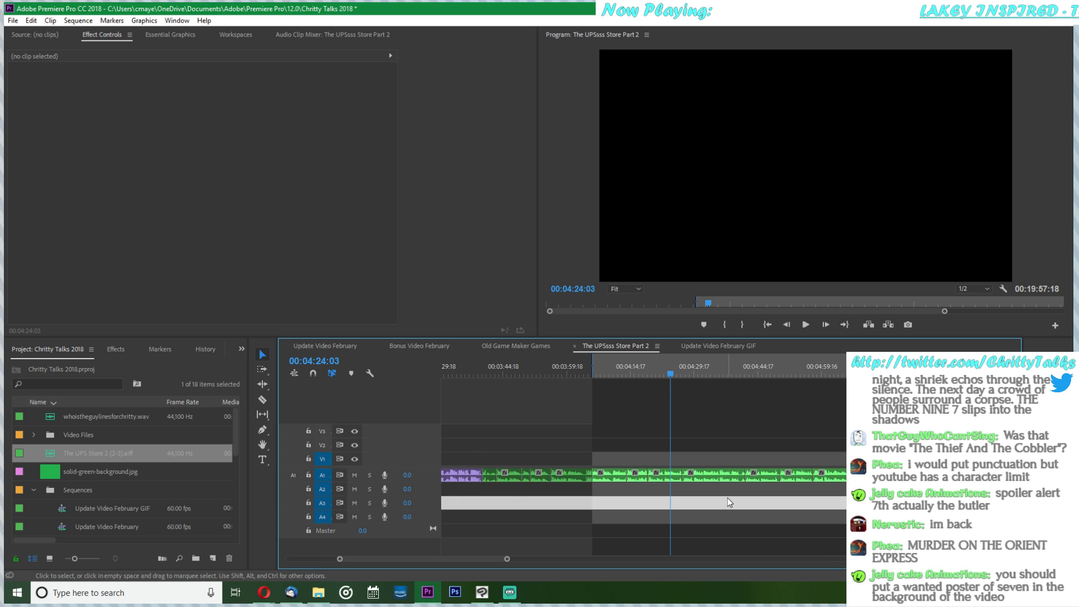
scroll(728, 498, up, 2)
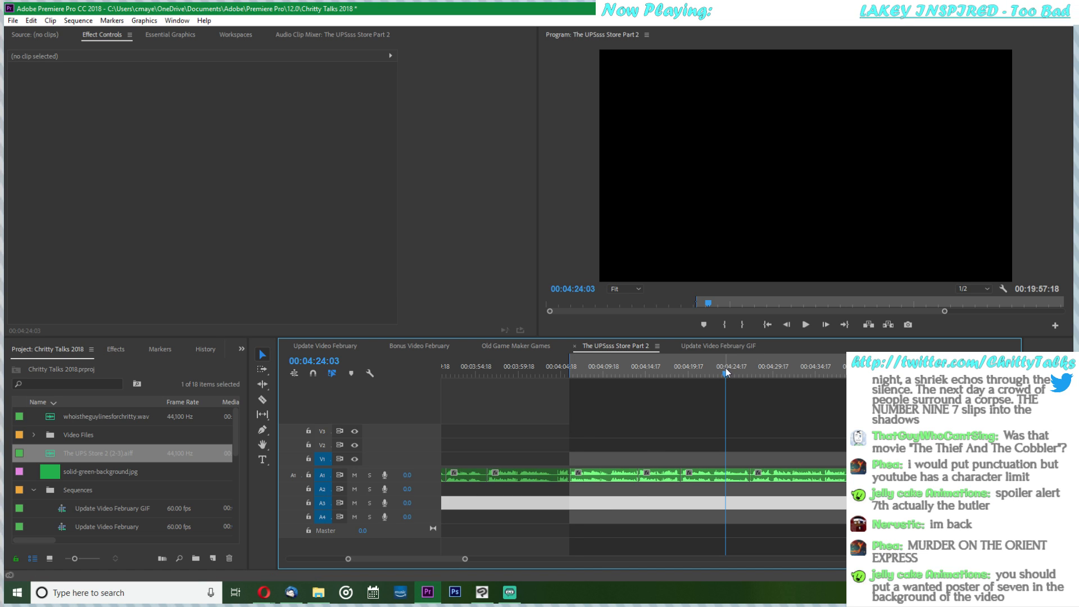
drag(726, 372, 571, 381)
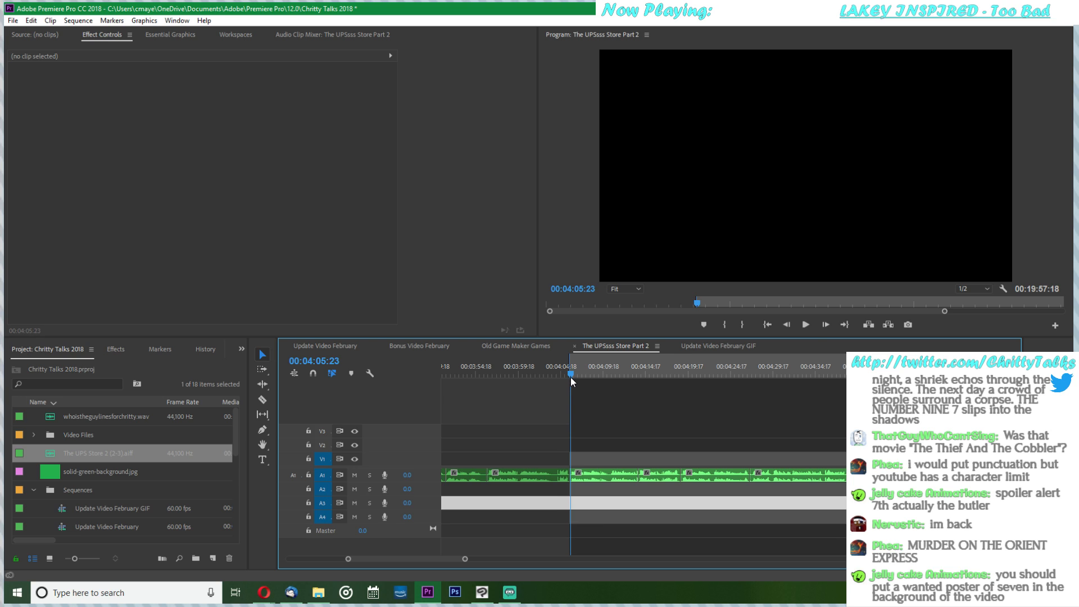
click(806, 324)
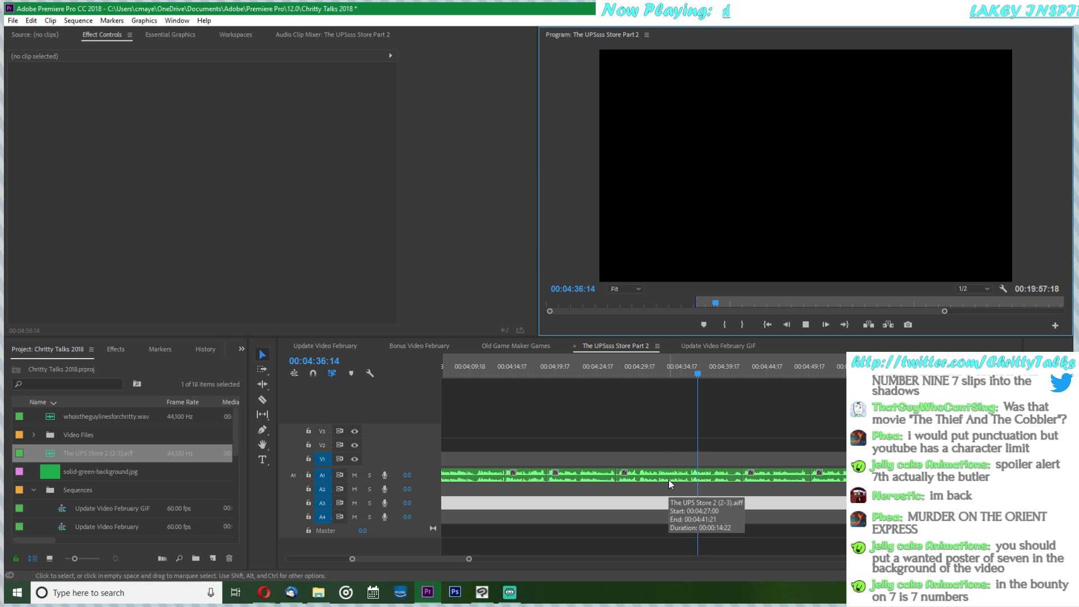
key(space)
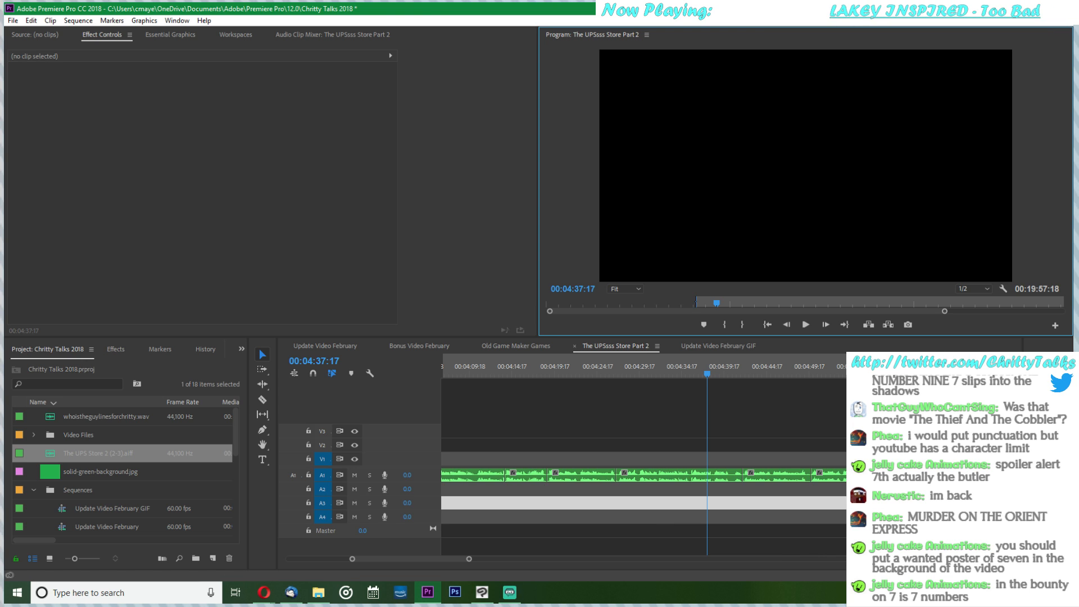
click(1061, 593)
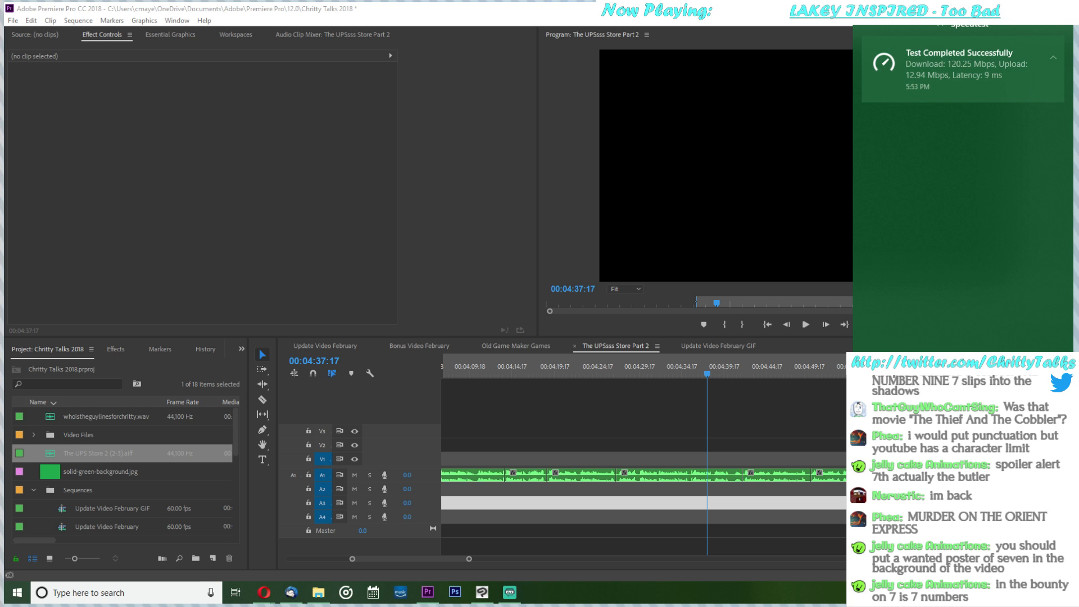
click(793, 174)
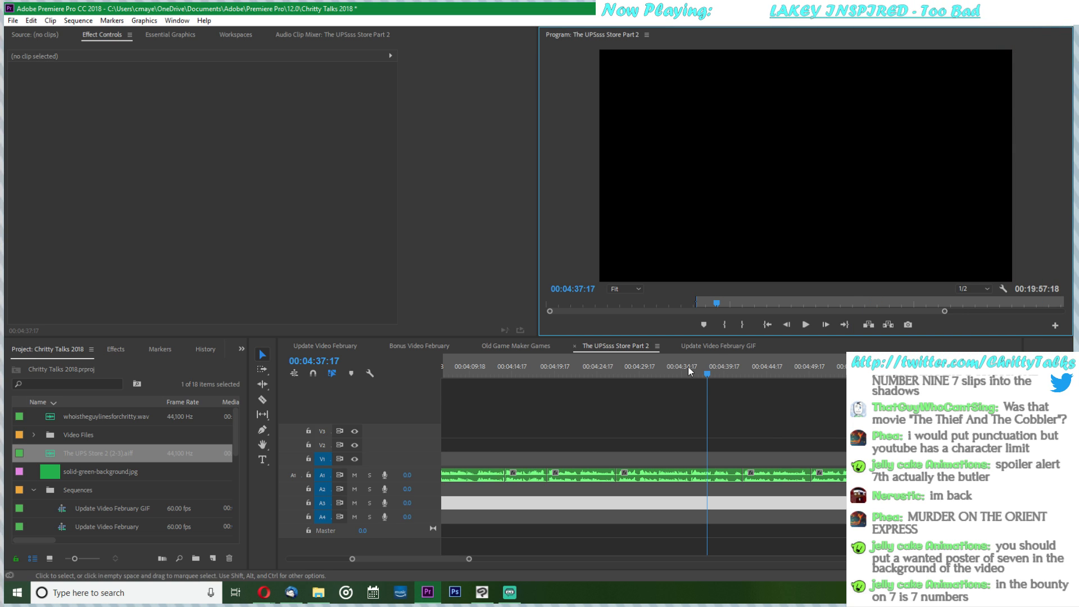
- Continue listening, compare with the audio around 00:04:19, and ripple-delete the A1 clip starting at about 00:04:41:21
key(space)
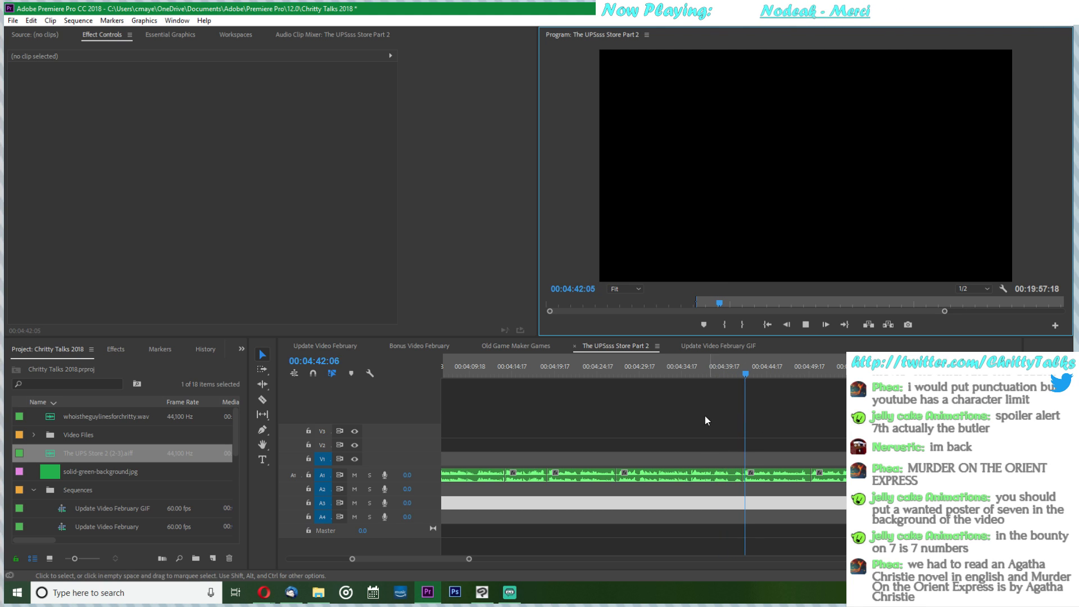
click(544, 371)
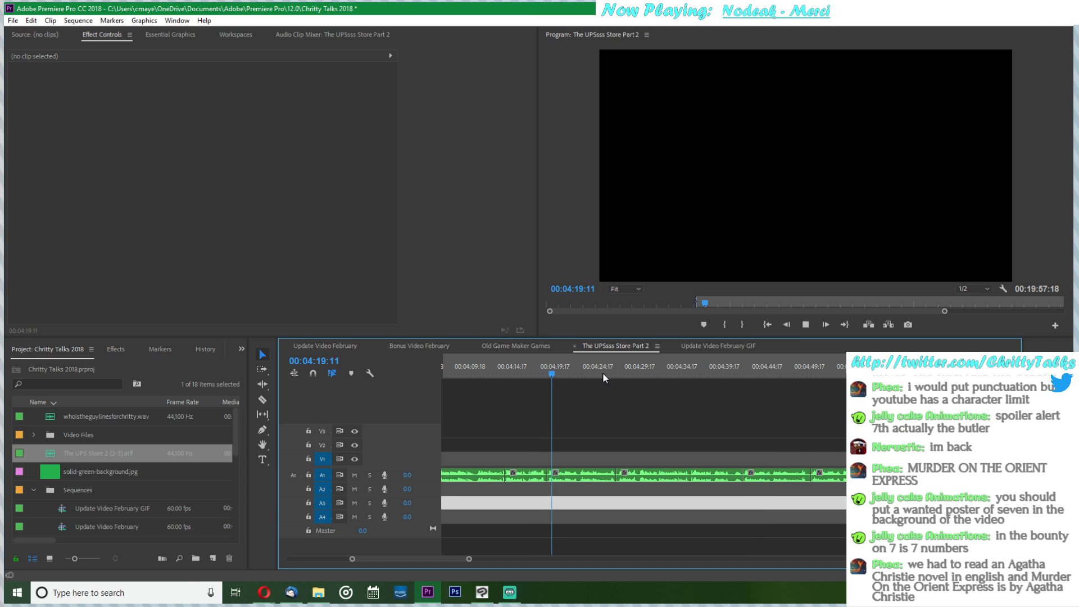
key(space)
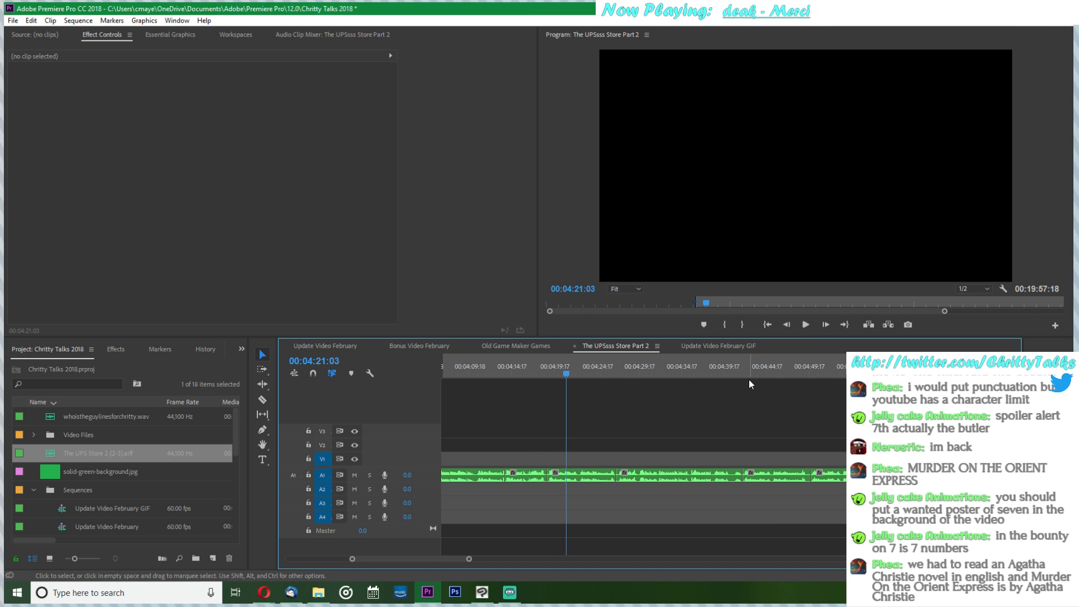
click(743, 373)
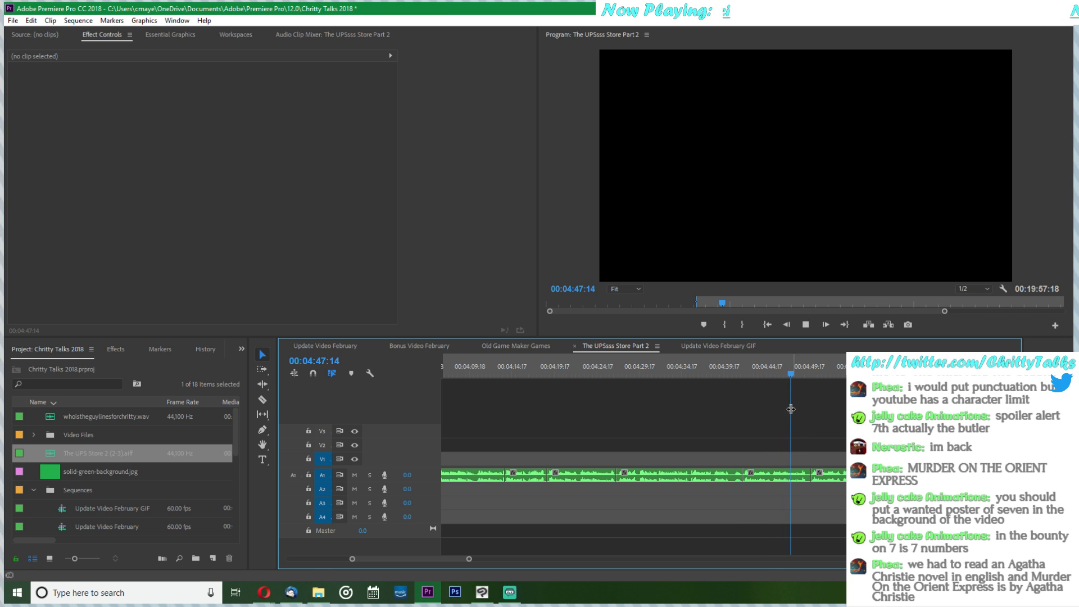
click(792, 477)
key(Delete)
click(781, 476)
key(Delete)
- Play from 00:04:41:15 and ripple-delete the next A1 clip, which ends at about 00:04:49:12
click(741, 376)
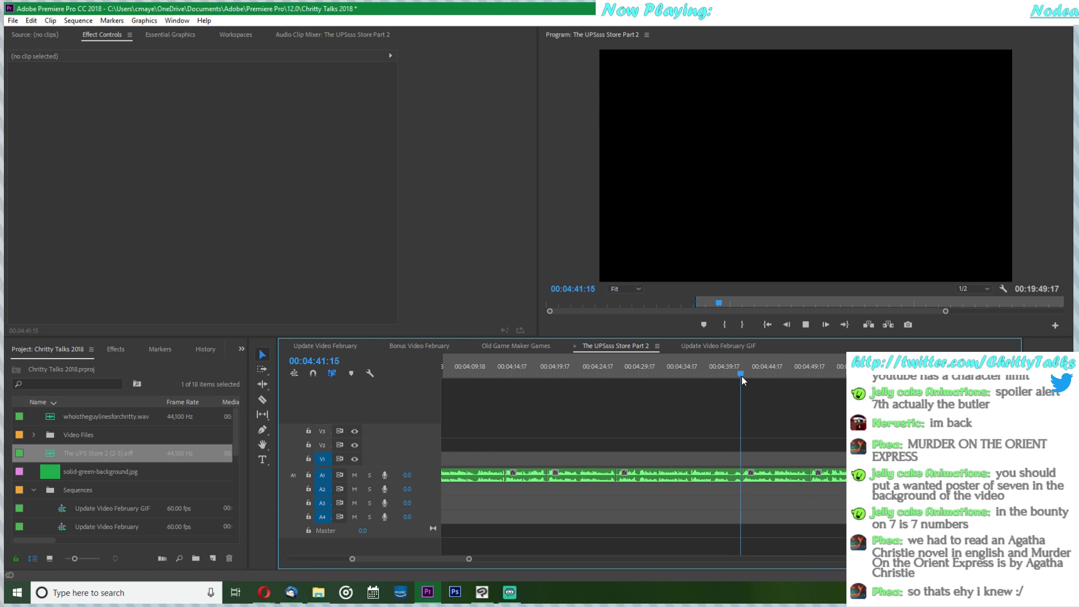
key(space)
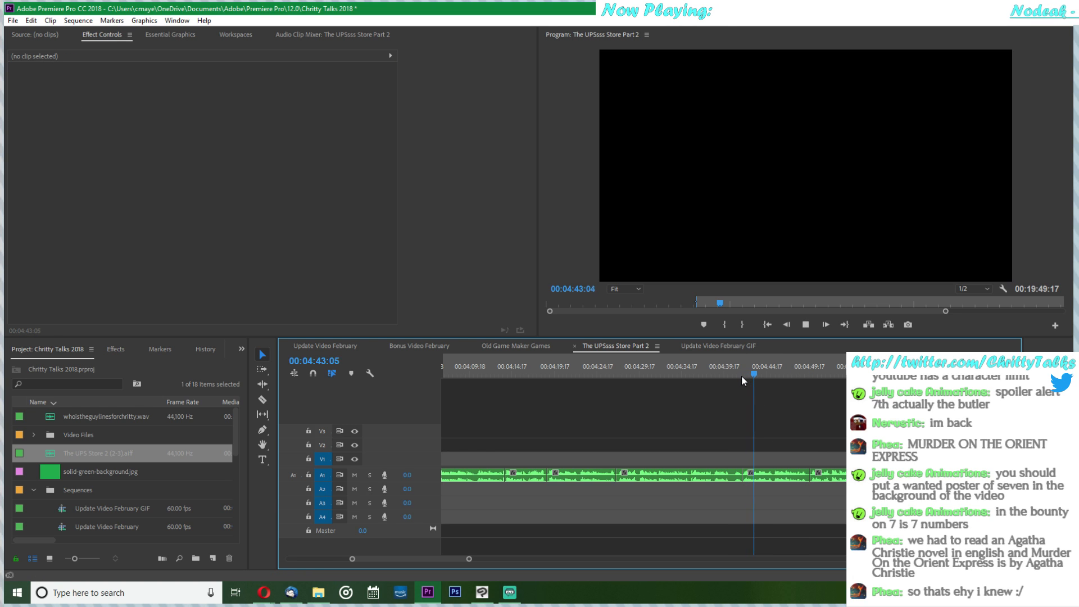
click(781, 478)
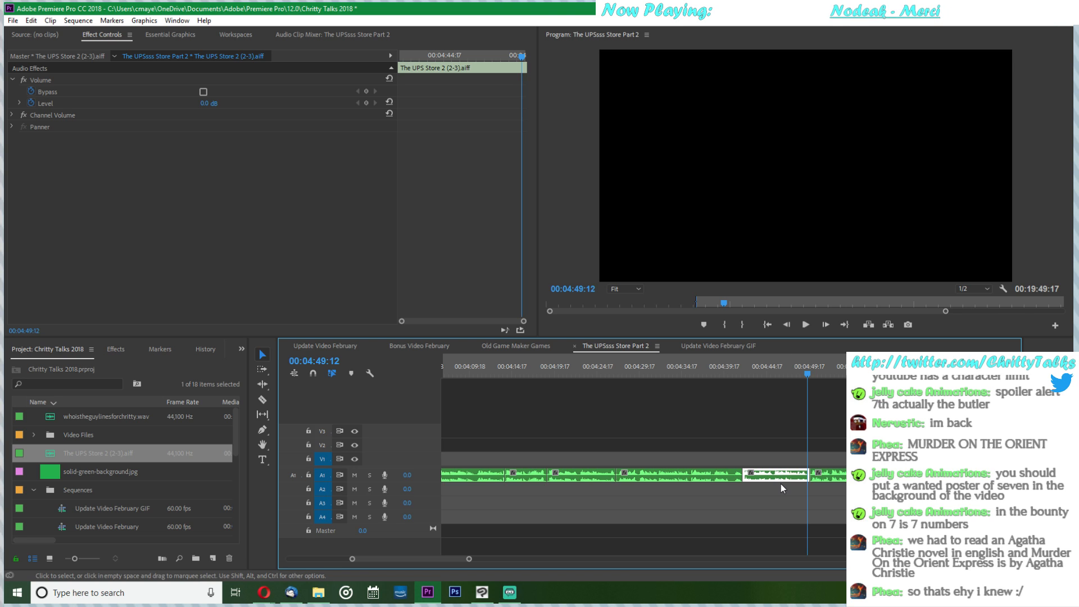
key(shift+Delete)
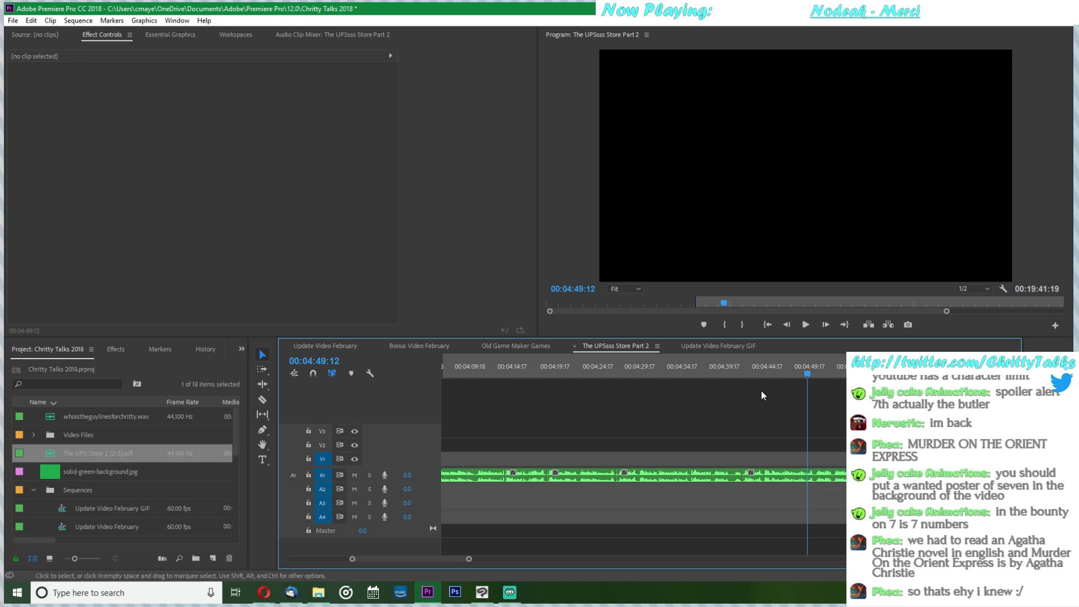
- Play the sequence from 00:04:41:21 and compare that take with the audio around 00:04:28
click(746, 374)
drag(747, 375, 743, 366)
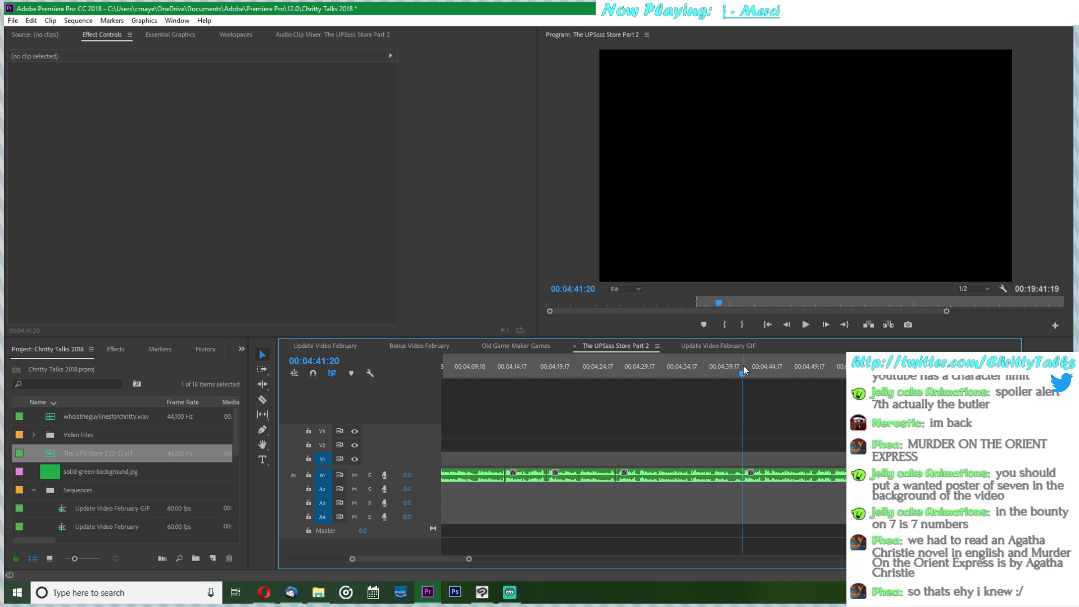
mouse_move(743, 366)
mouse_down()
mouse_move(732, 366)
mouse_move(747, 366)
mouse_up()
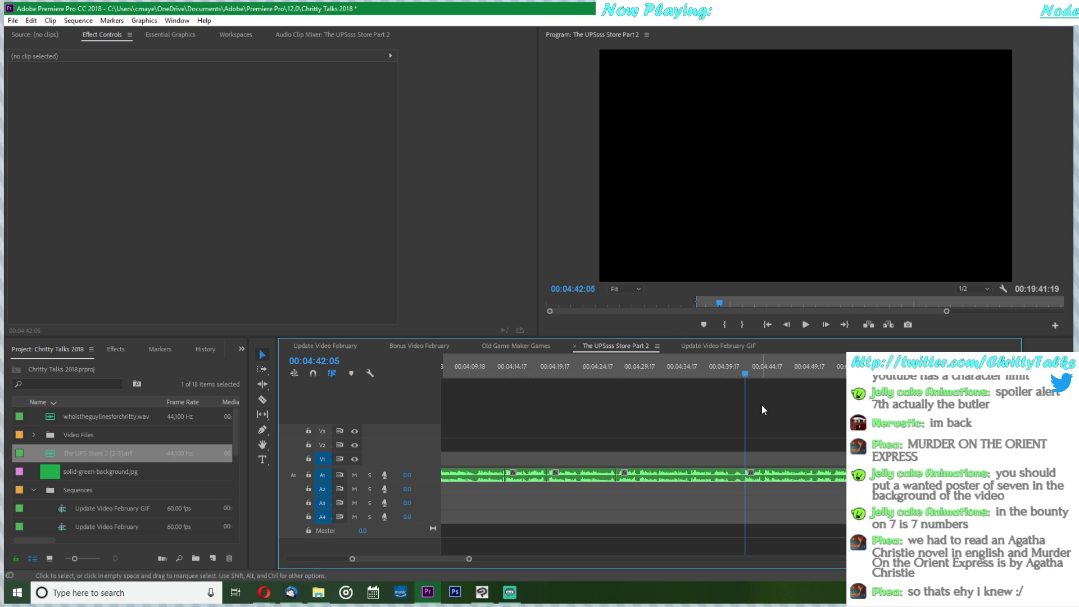
drag(747, 375, 744, 373)
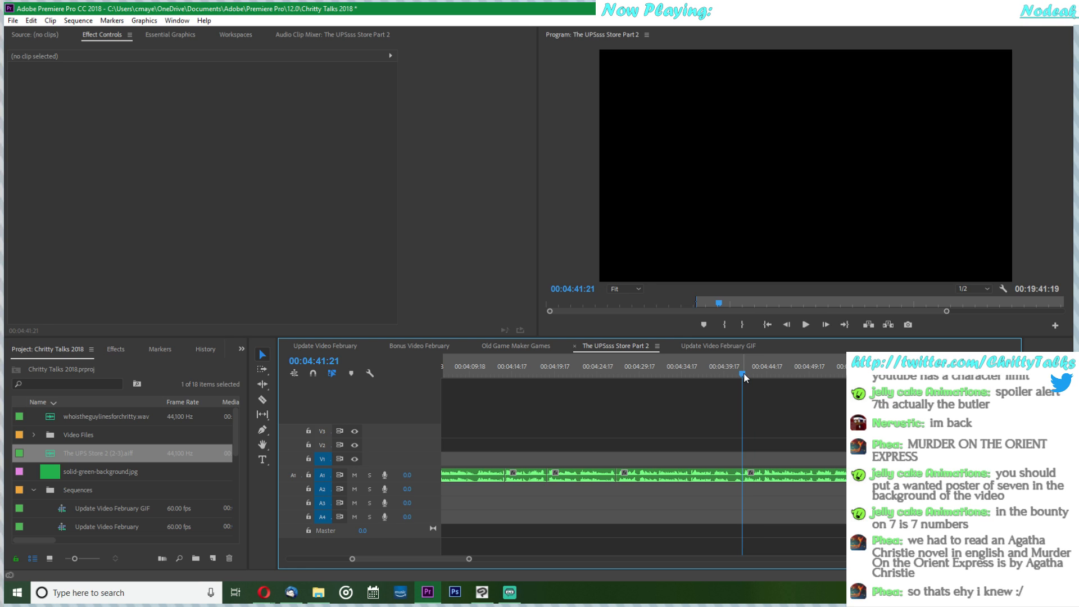
click(808, 329)
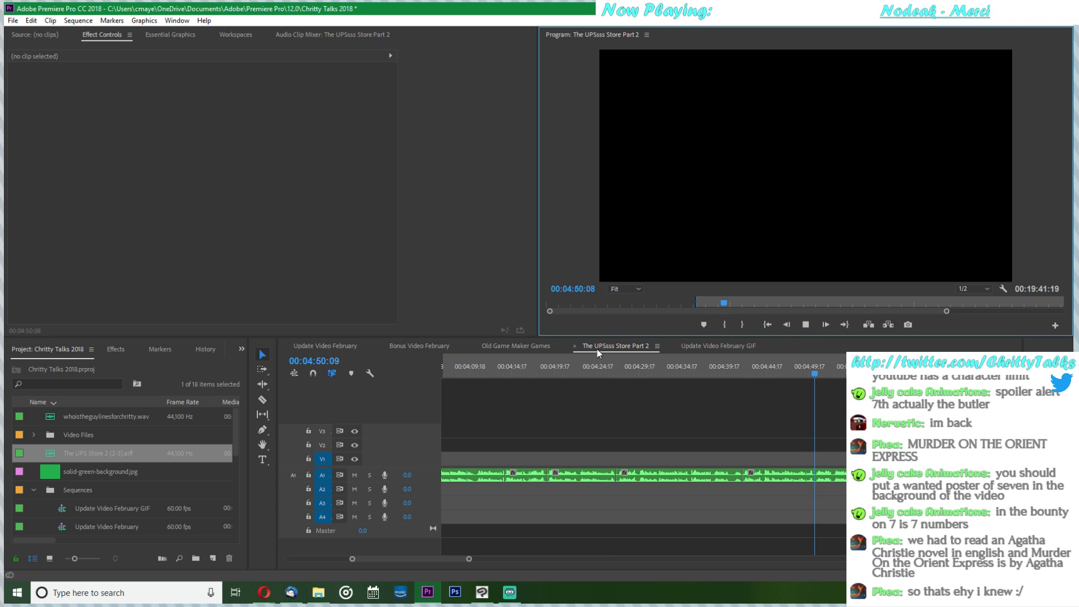
click(611, 366)
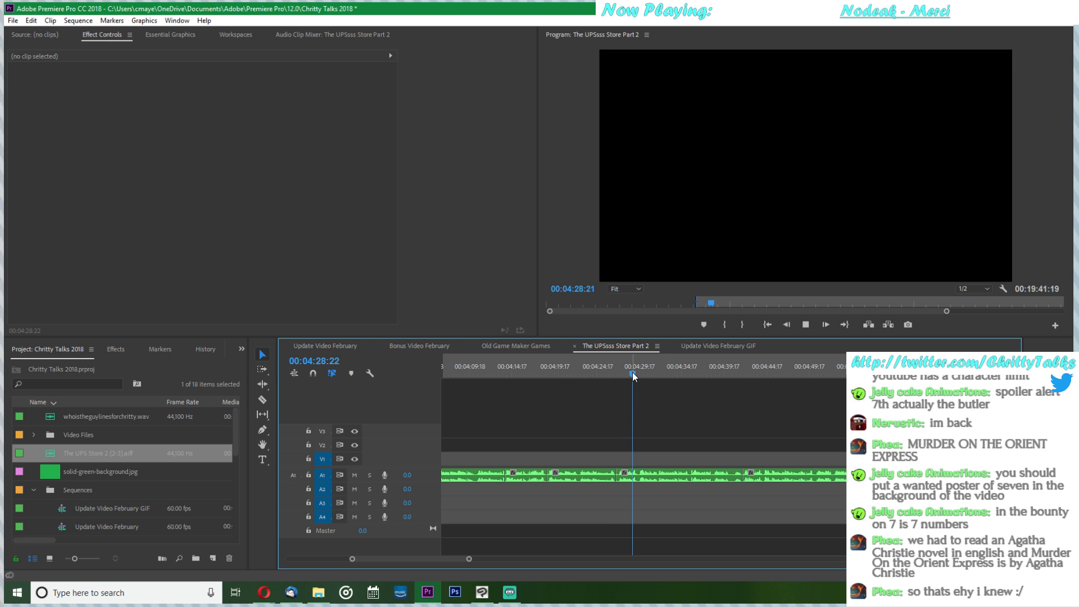
click(740, 363)
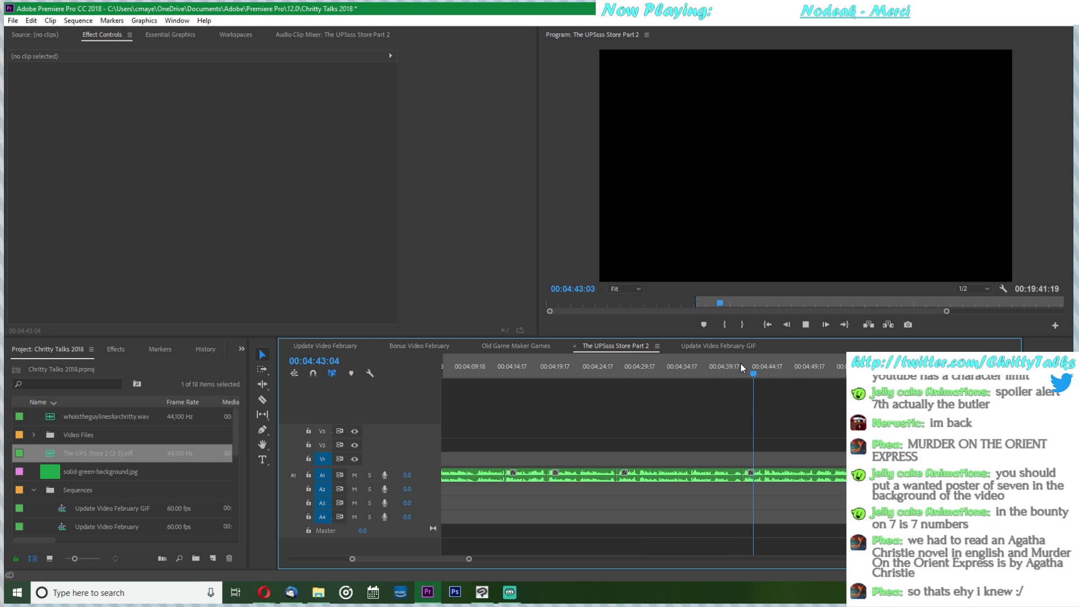
- Split the A1 audio with the Razor tool at 00:04:44:08 and at about 00:04:29
key(space)
key(c)
click(768, 478)
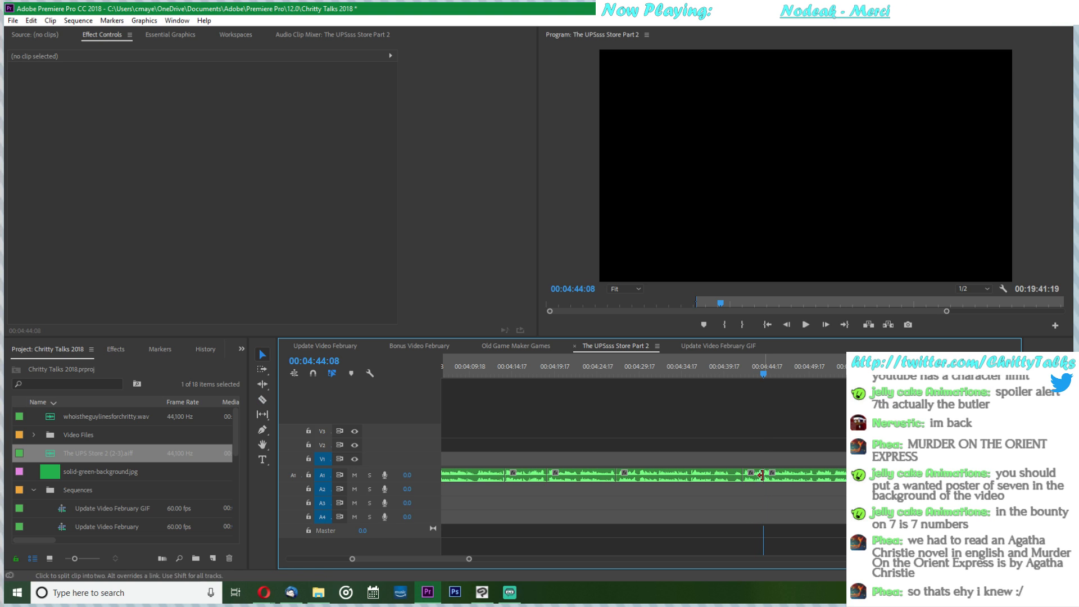
click(636, 478)
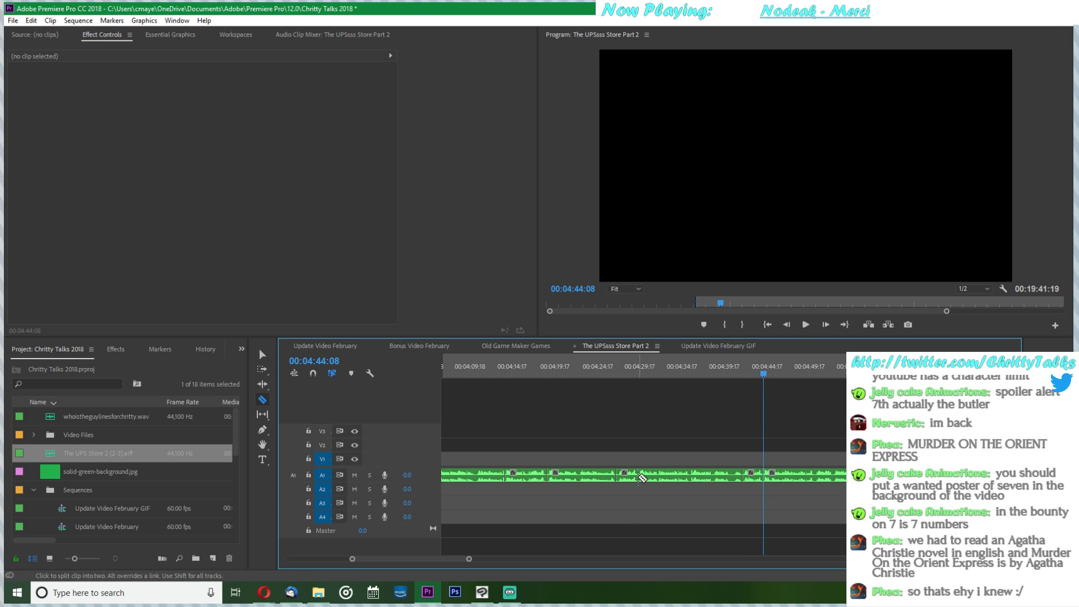
- Move the short A1 segment ending at 00:04:44:08 back to 00:04:27:00, overwriting the short piece there
key(v)
click(626, 475)
drag(752, 476, 630, 474)
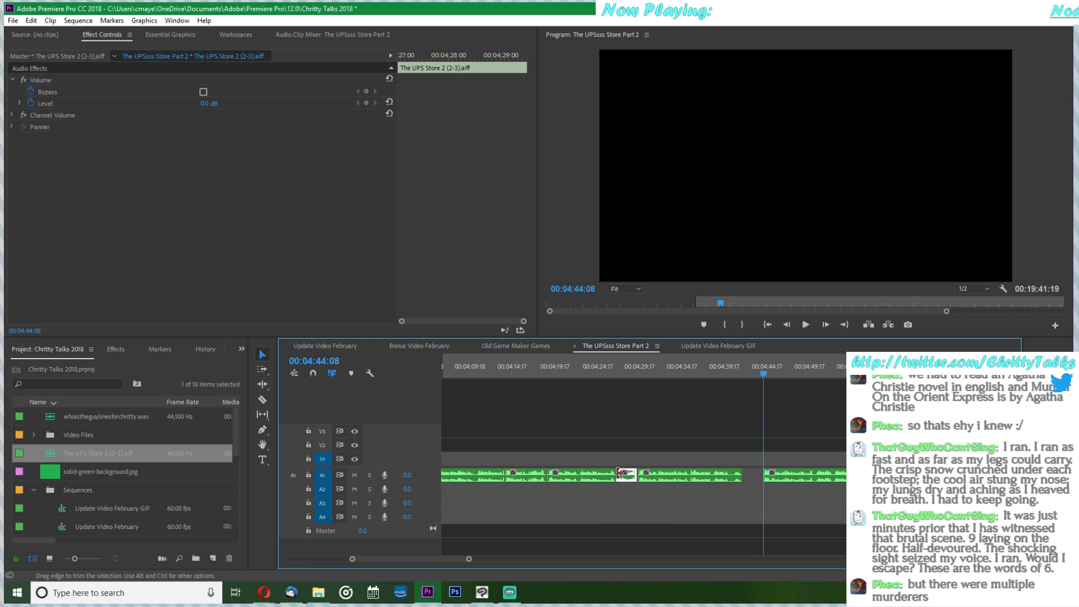
click(647, 463)
key(=)
key(=)
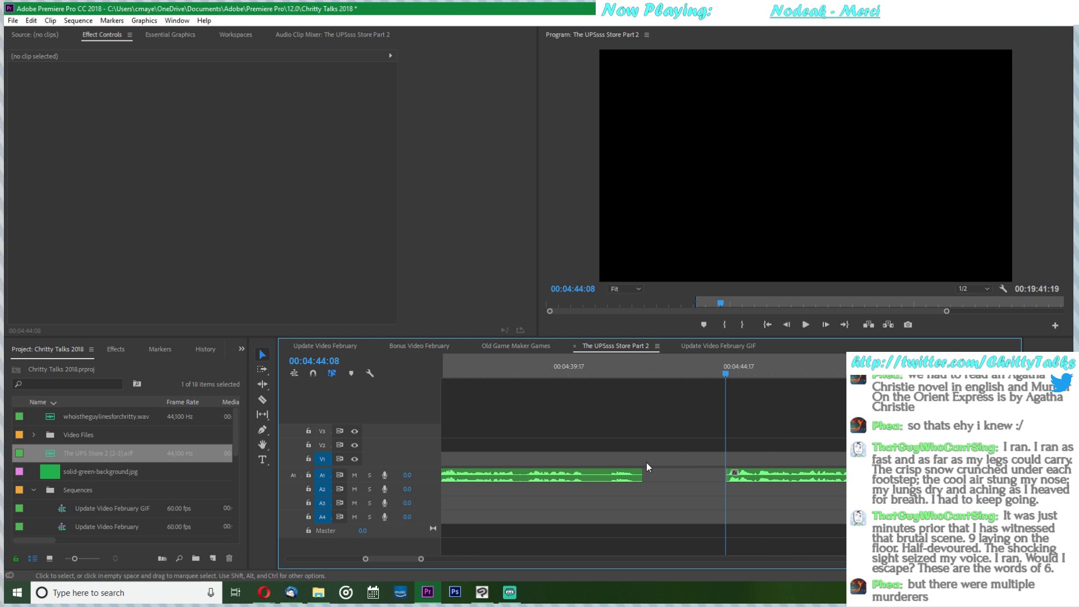
scroll(649, 462, up, 4)
drag(596, 480, 593, 479)
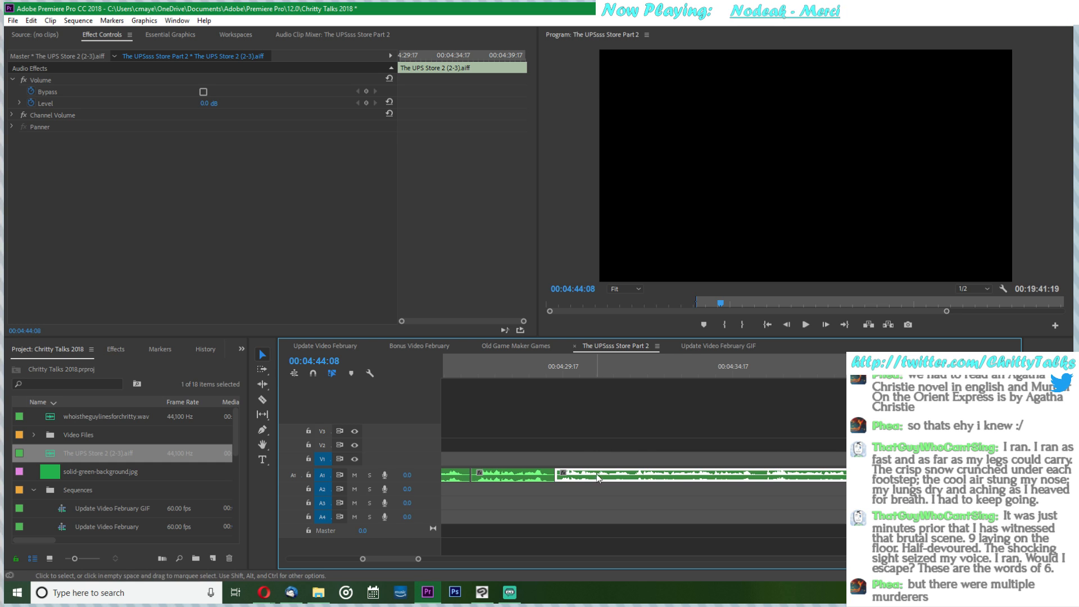
click(586, 444)
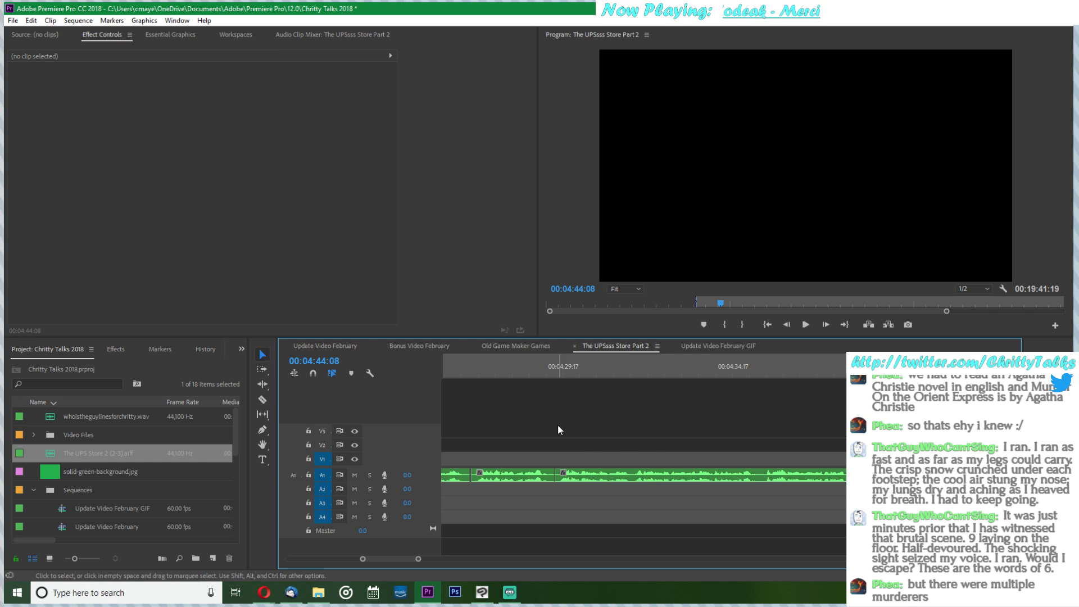
scroll(554, 427, up, 3)
drag(609, 498, 592, 476)
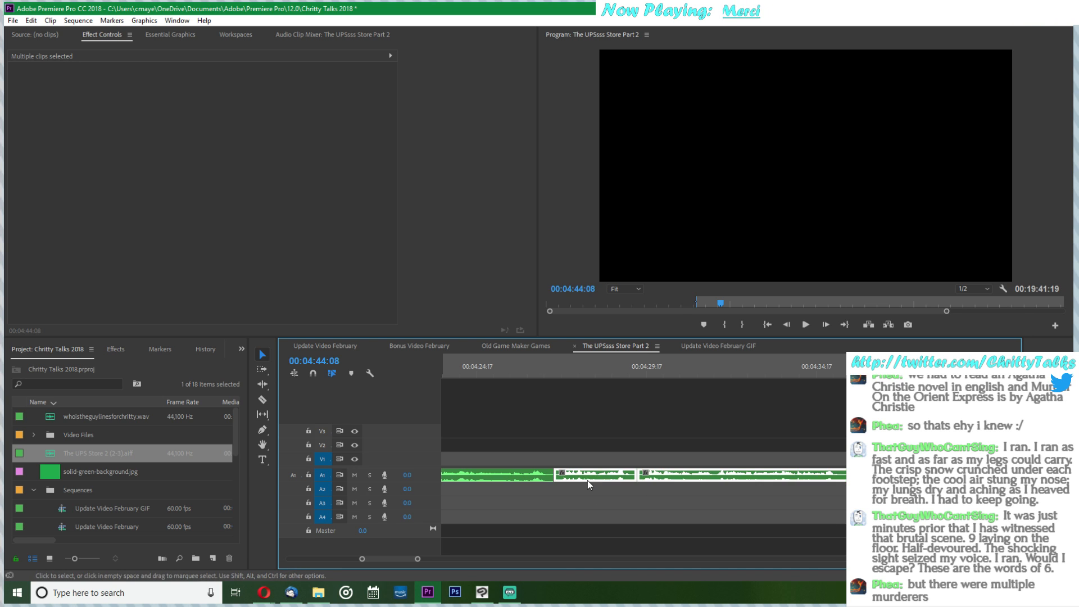
click(585, 482)
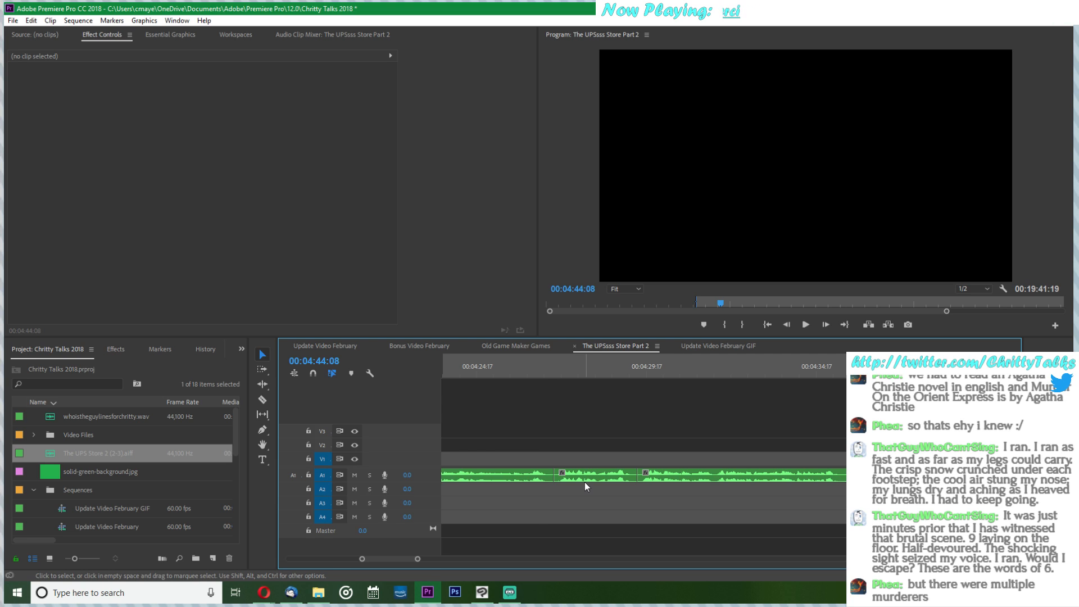
- Save the project and play the spliced A1 audio from 00:04:26:13 to the clip's end at 00:04:41:18
click(539, 374)
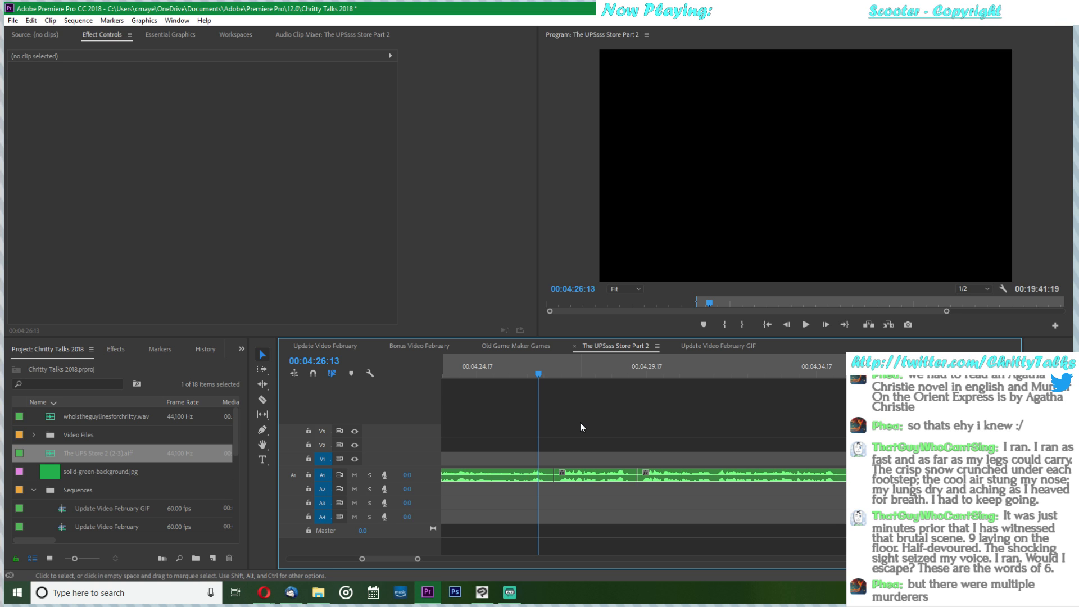
key(ctrl+s)
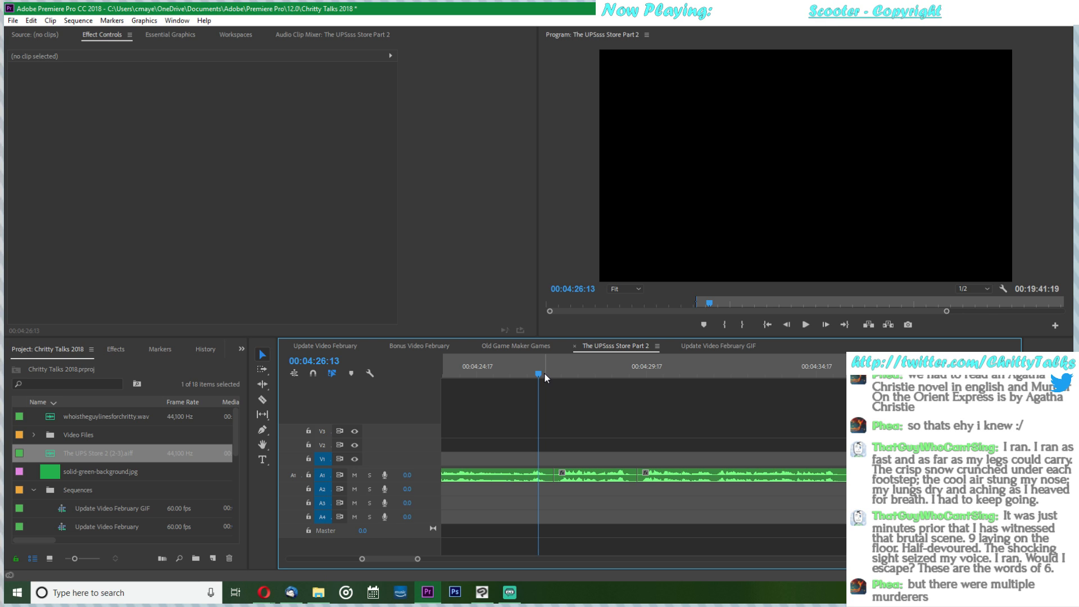
key(space)
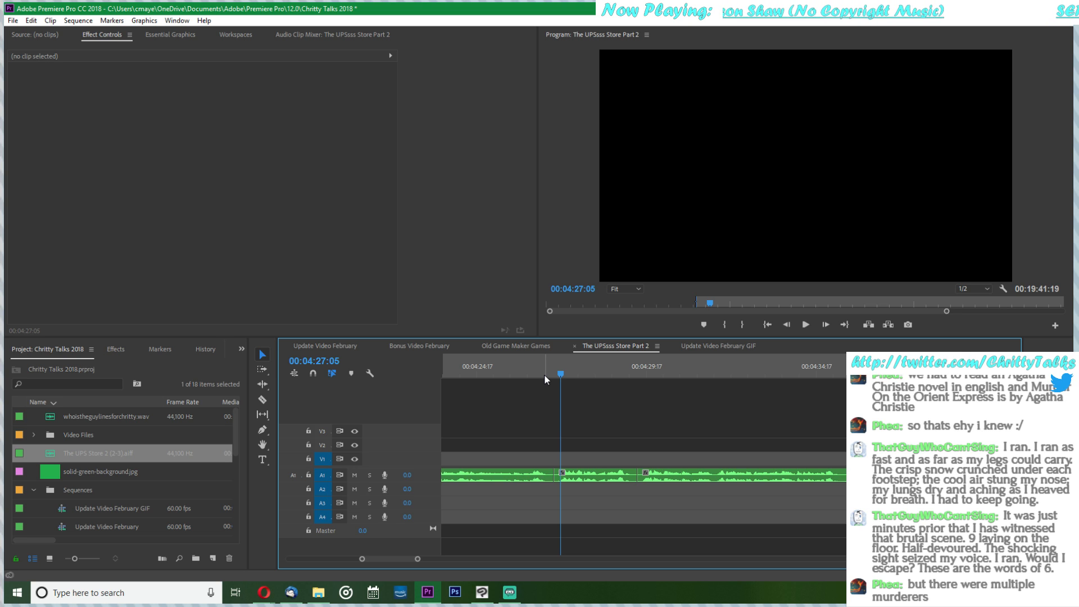
key(space)
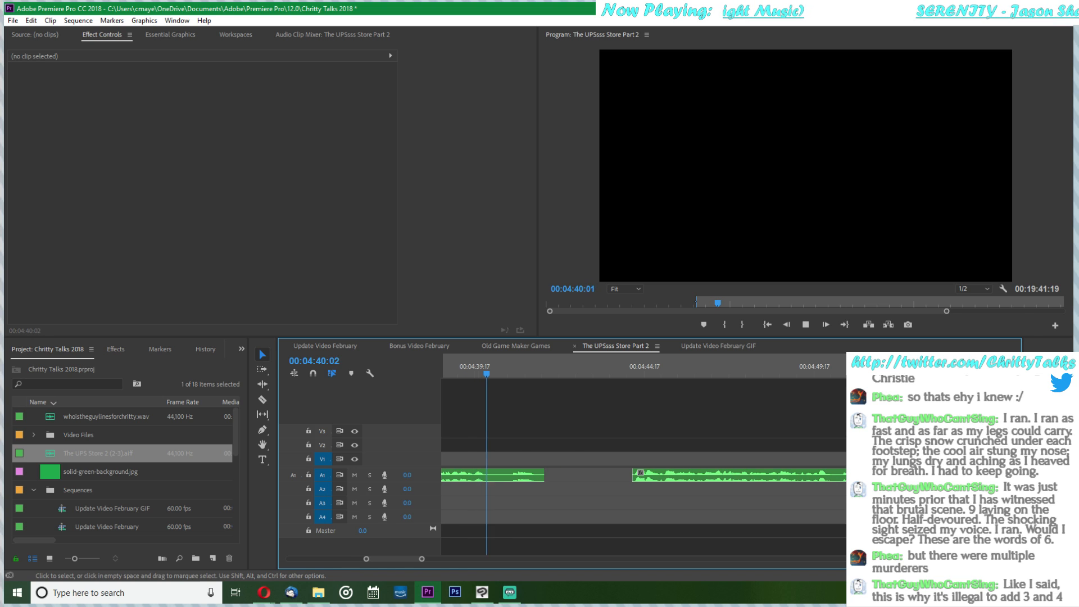
key(space)
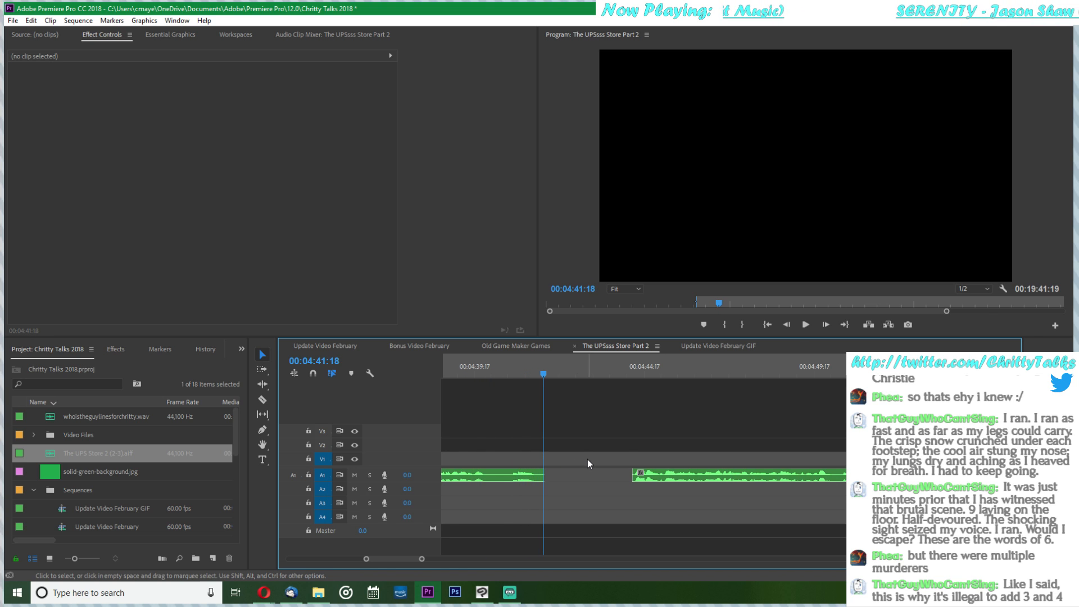
- Delete the two A1 clips after 00:04:41:18 and close the gap so the following audio moves up to it
click(576, 473)
key(minus)
key(minus)
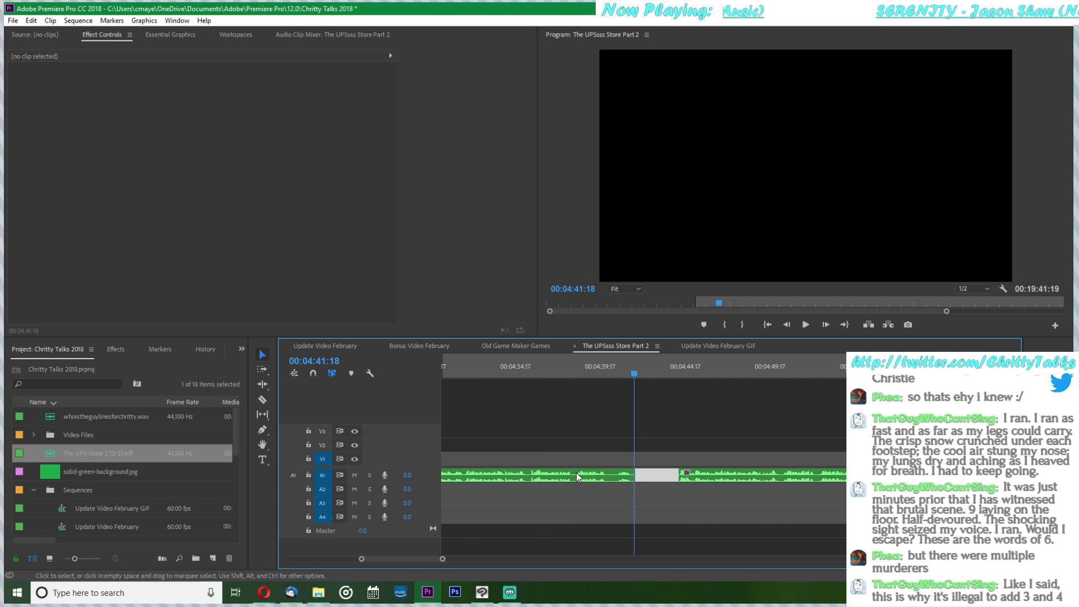
drag(711, 496, 922, 458)
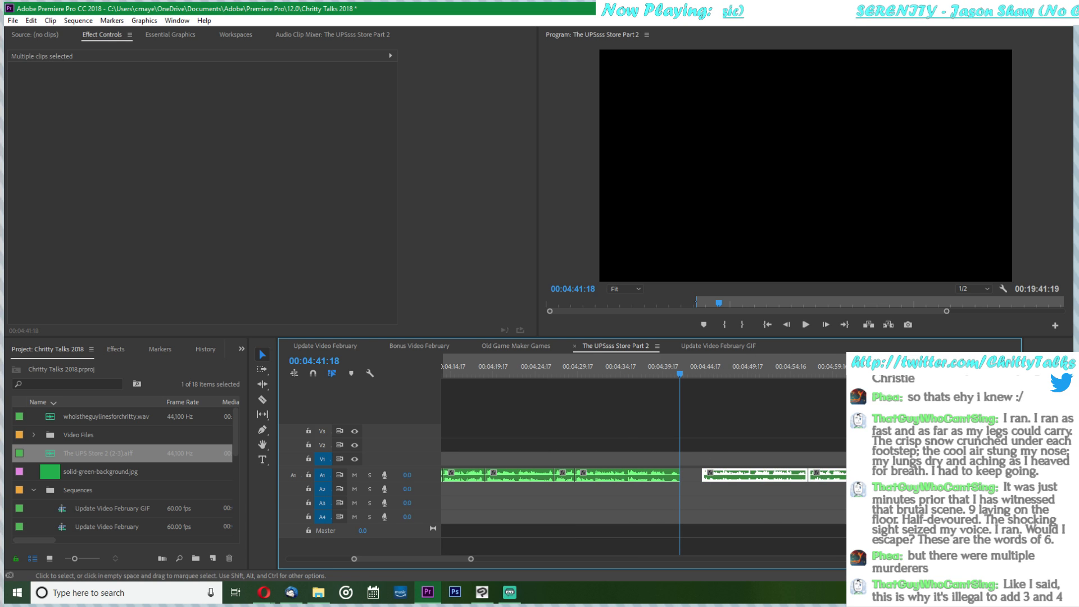
key(Delete)
click(776, 474)
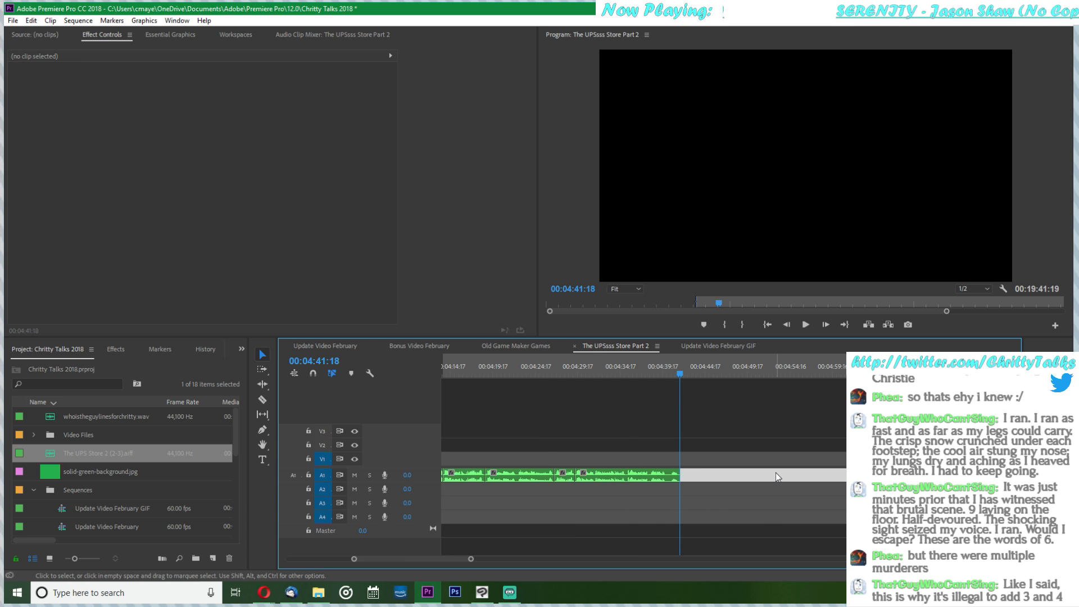
key(Delete)
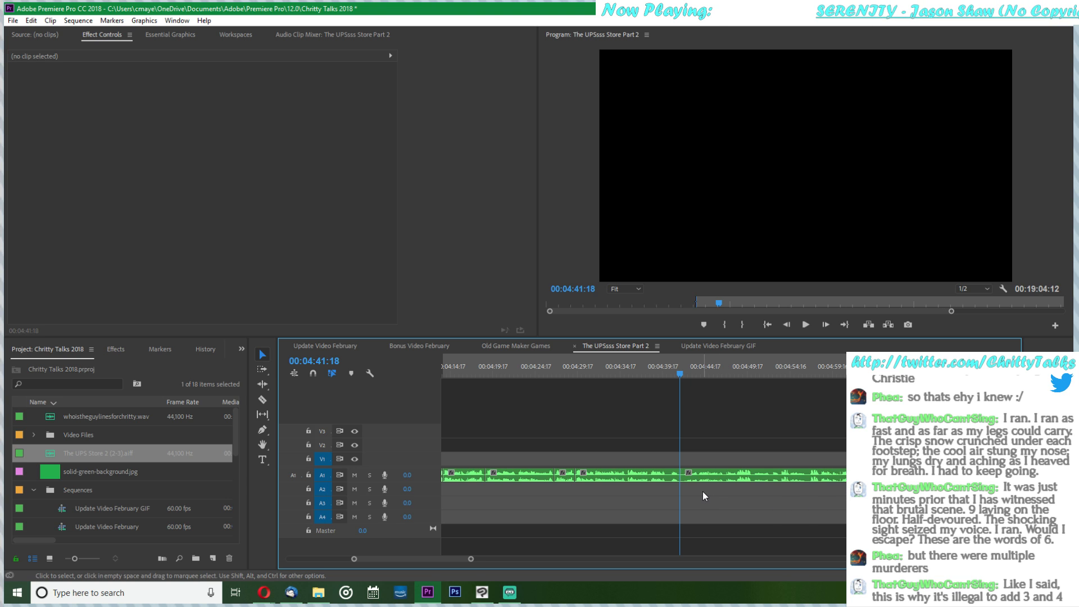
- Play the newly joined A1 audio from 00:04:41:18 to 00:04:43:17
key(equal)
key(equal)
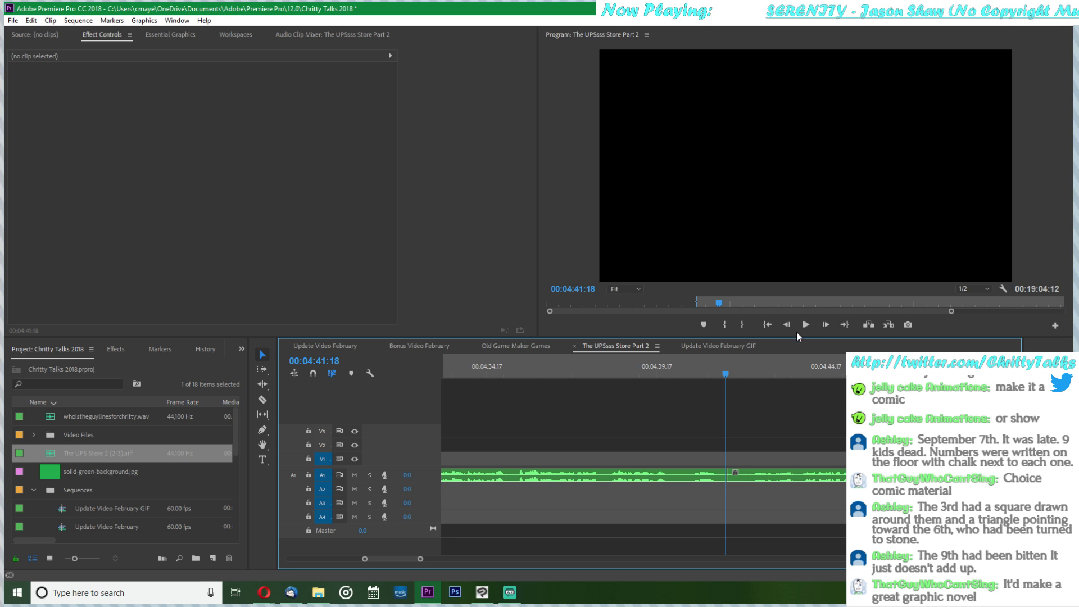
click(805, 325)
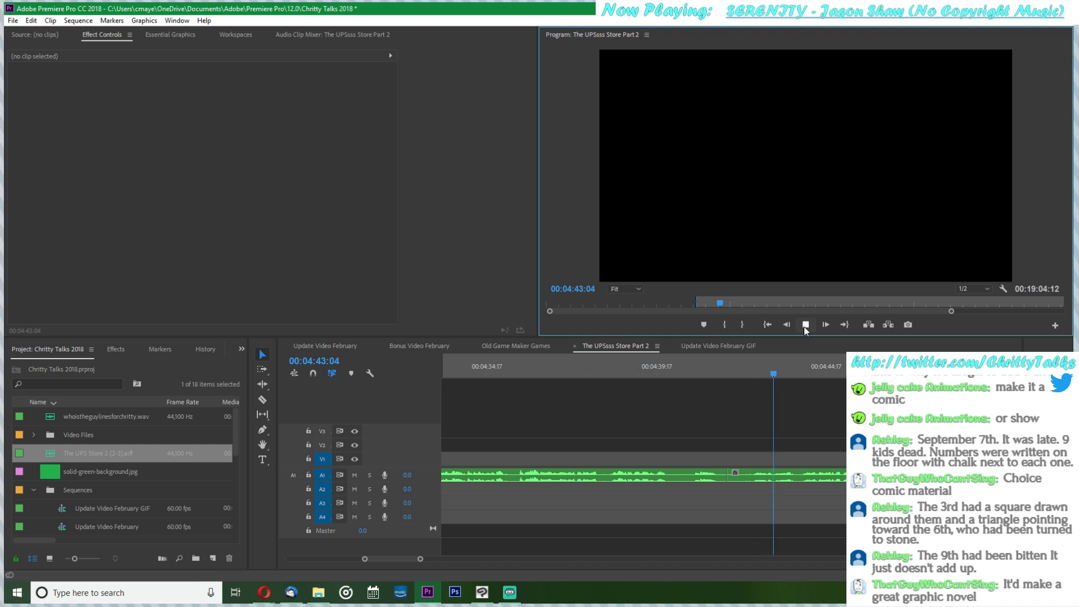
click(805, 326)
click(769, 467)
key(minus)
key(minus)
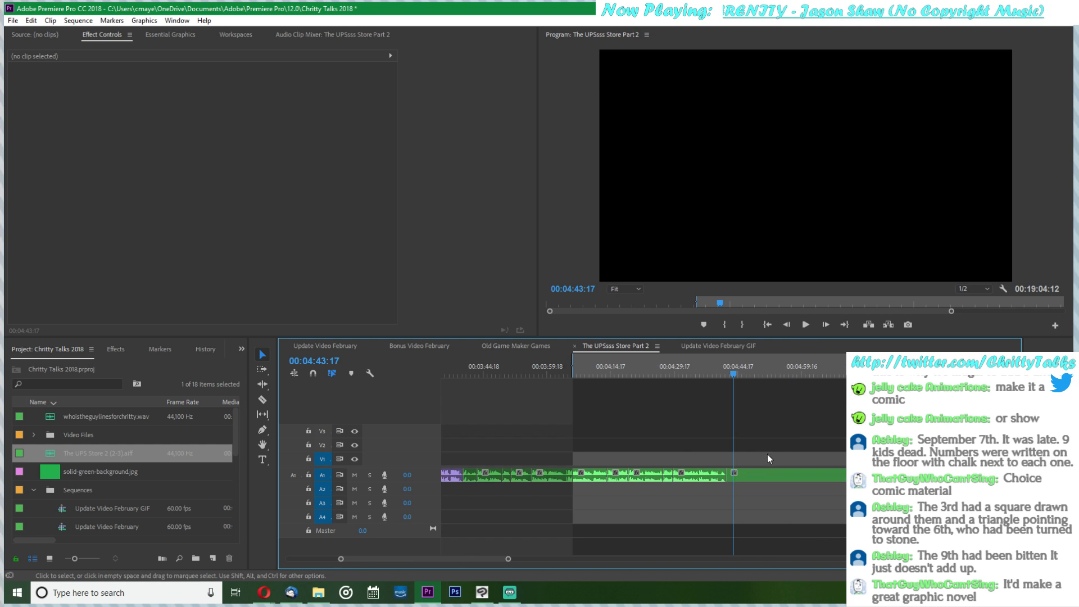
- Sample the next take at about 00:04:48, 00:04:59 and 00:05:03, stopping playback at 00:05:04:13
scroll(769, 404, down, 3)
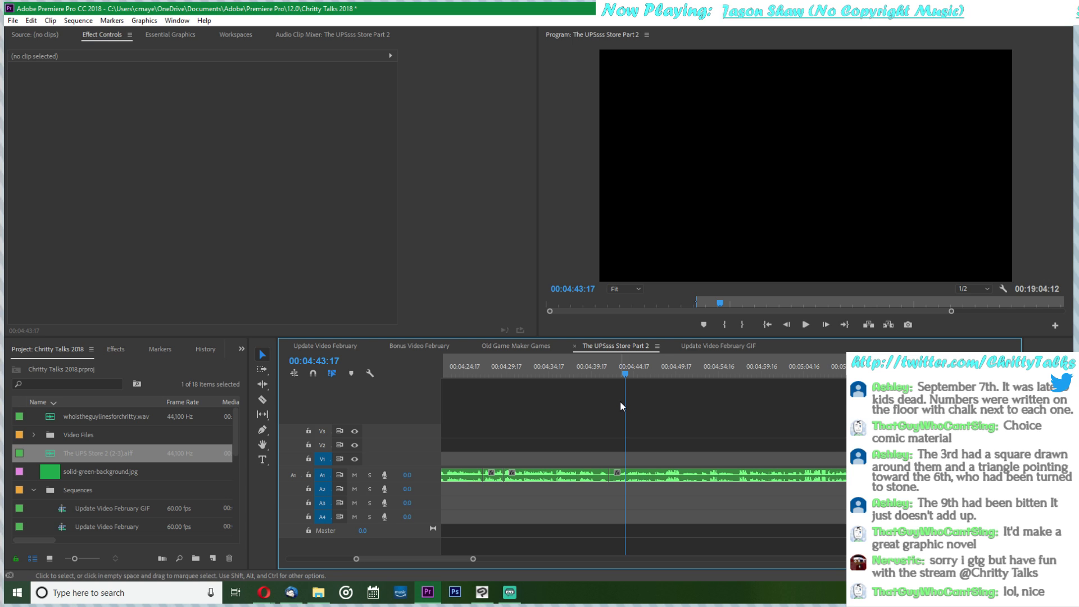
scroll(551, 417, down, 2)
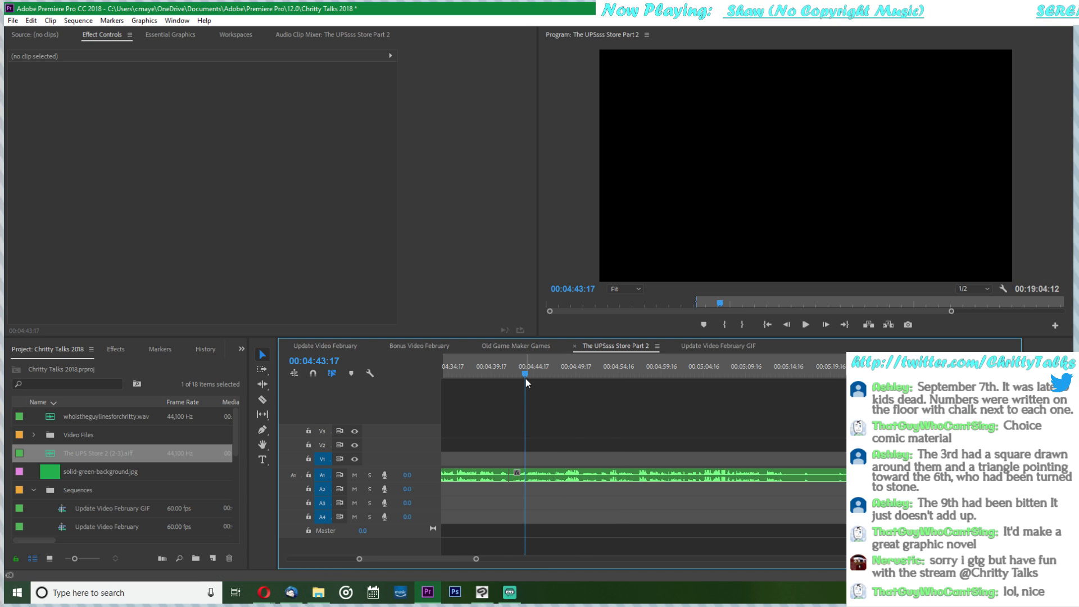
drag(524, 374, 561, 384)
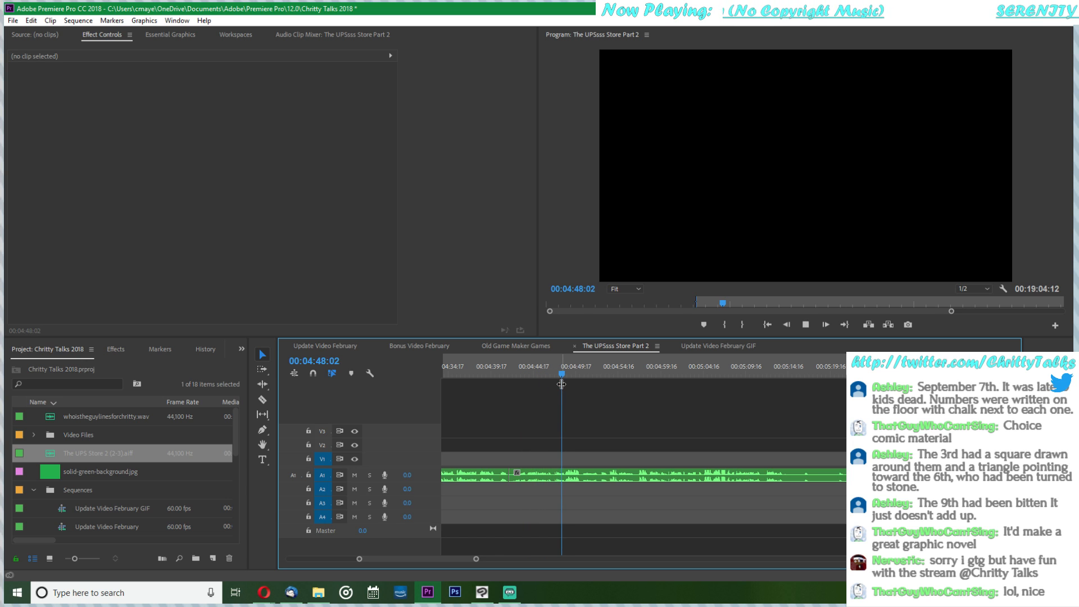
key(space)
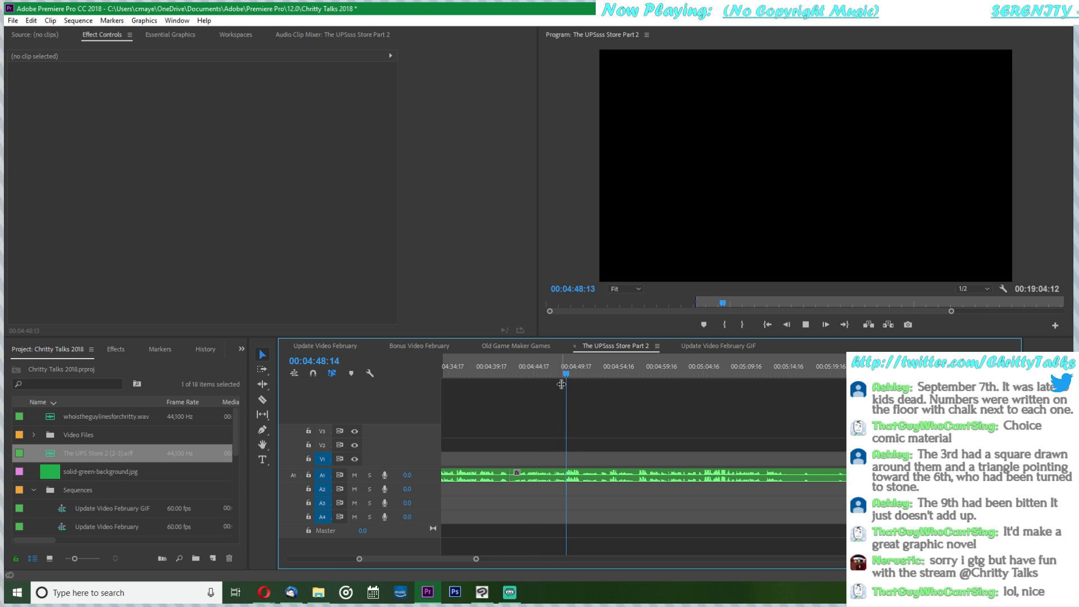
click(656, 374)
key(space)
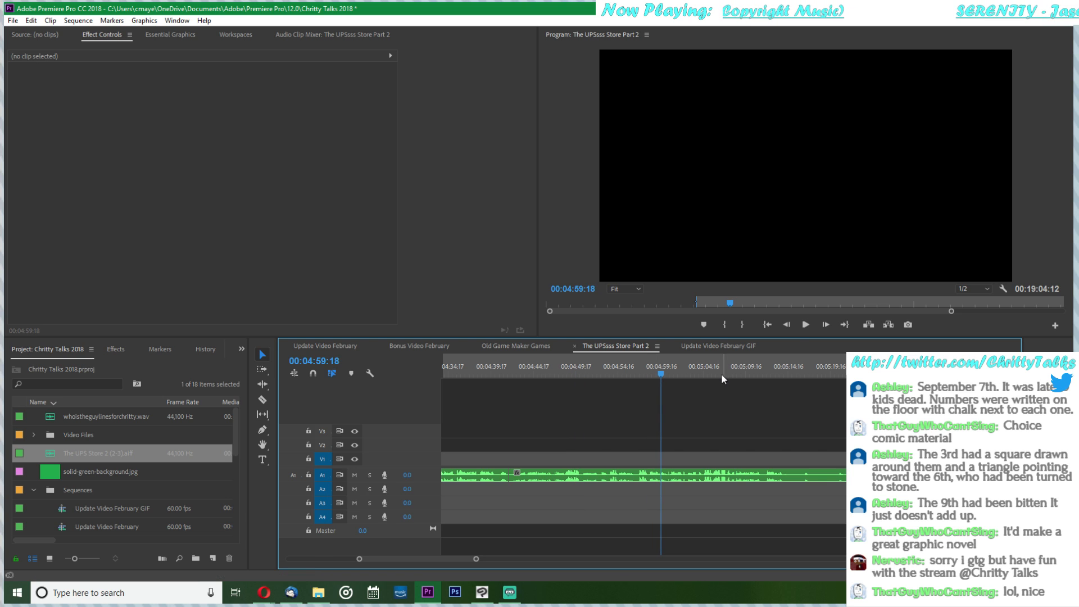
click(686, 369)
key(space)
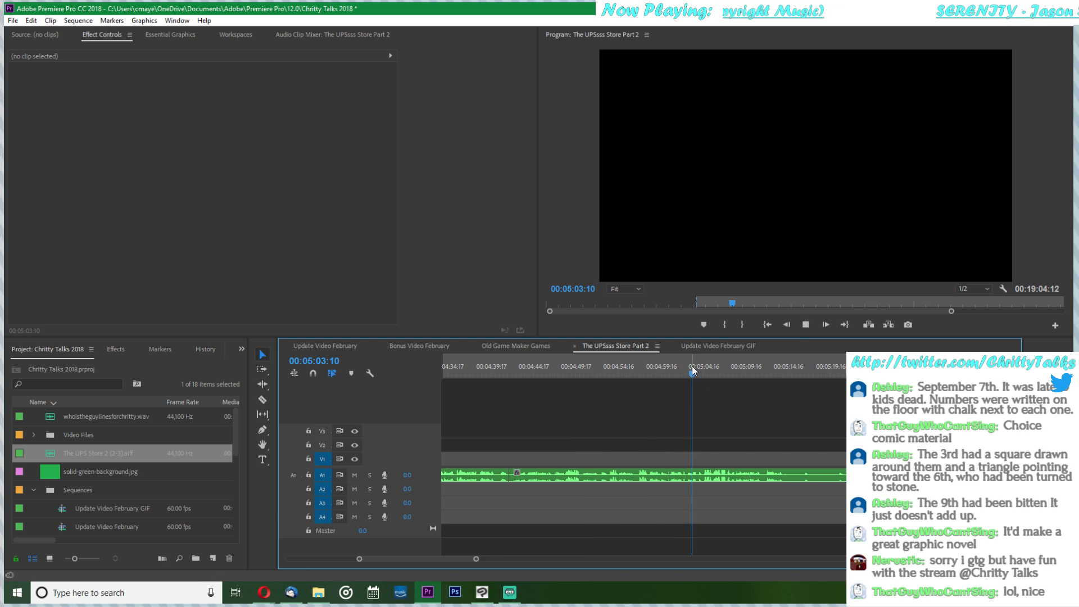
key(space)
- Split the A1 audio with the Razor tool at 00:05:04:13, delete the segment before the cut and close its gap
key(c)
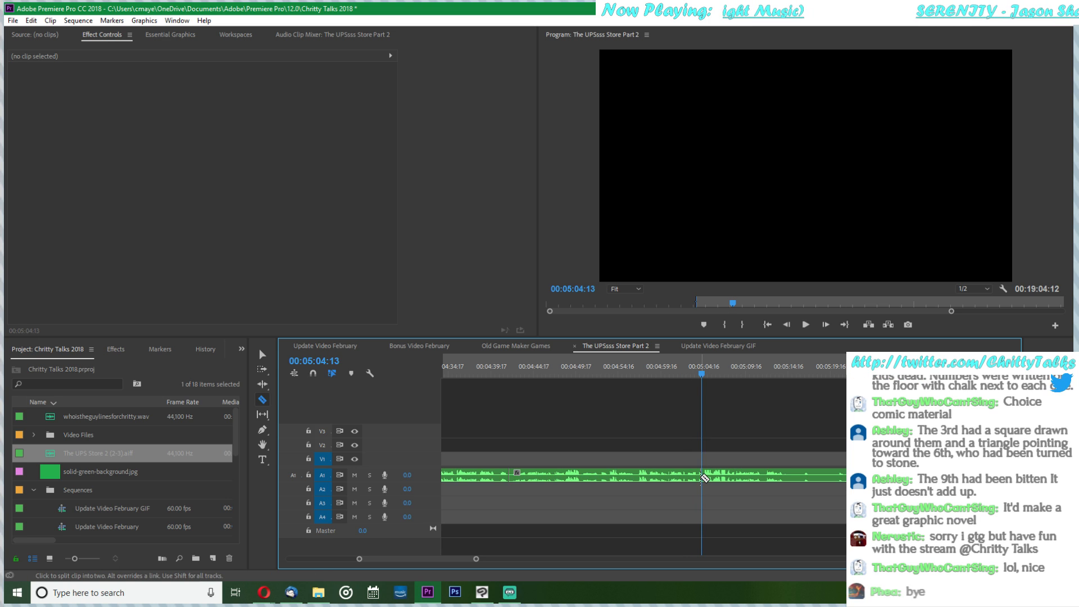
click(704, 478)
key(v)
click(655, 478)
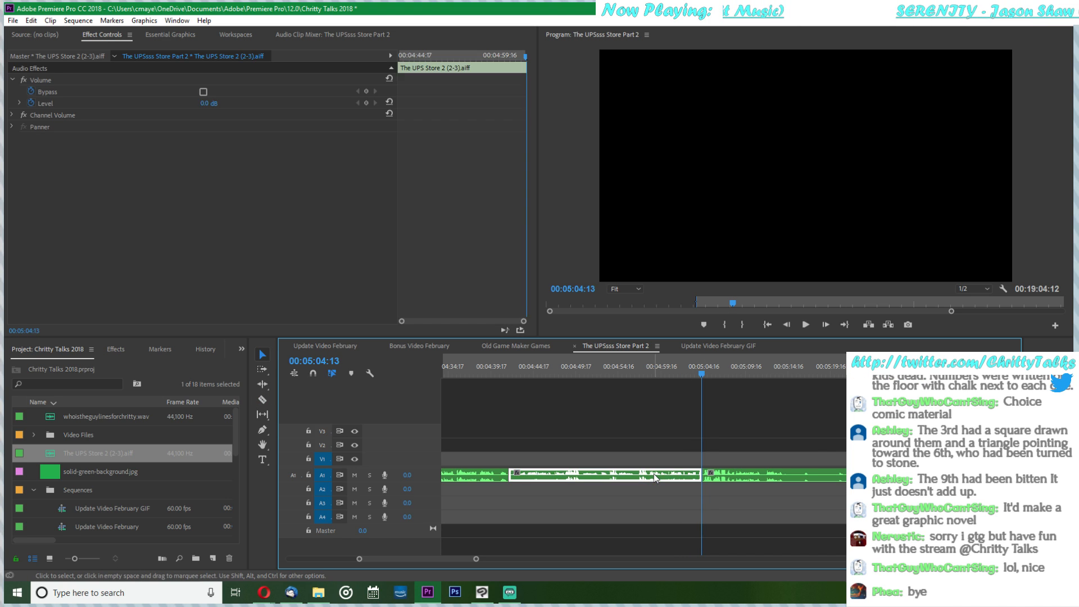
key(Delete)
click(654, 475)
key(Delete)
- Play the A1 join from 00:04:40:14, replay it up to 00:04:51:19, and select the clip after the join
scroll(499, 409, up, 1)
click(566, 363)
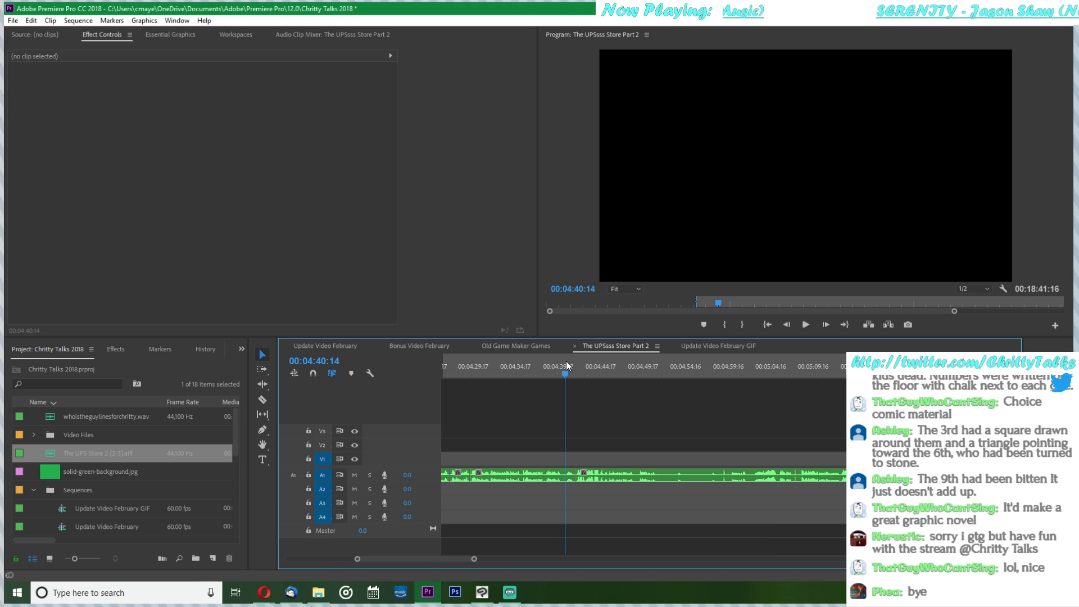
key(space)
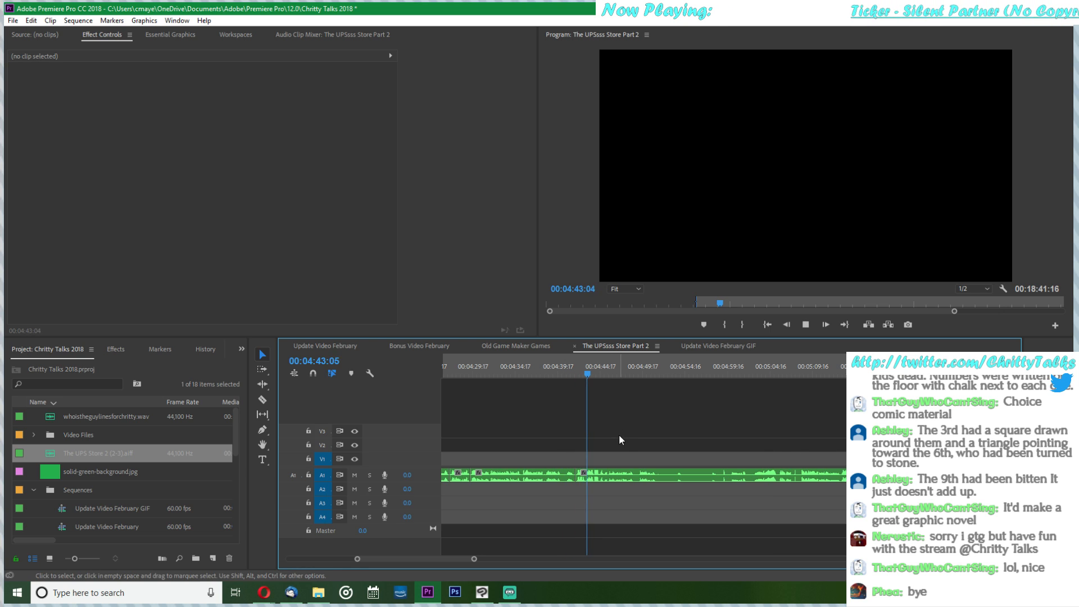
key(space)
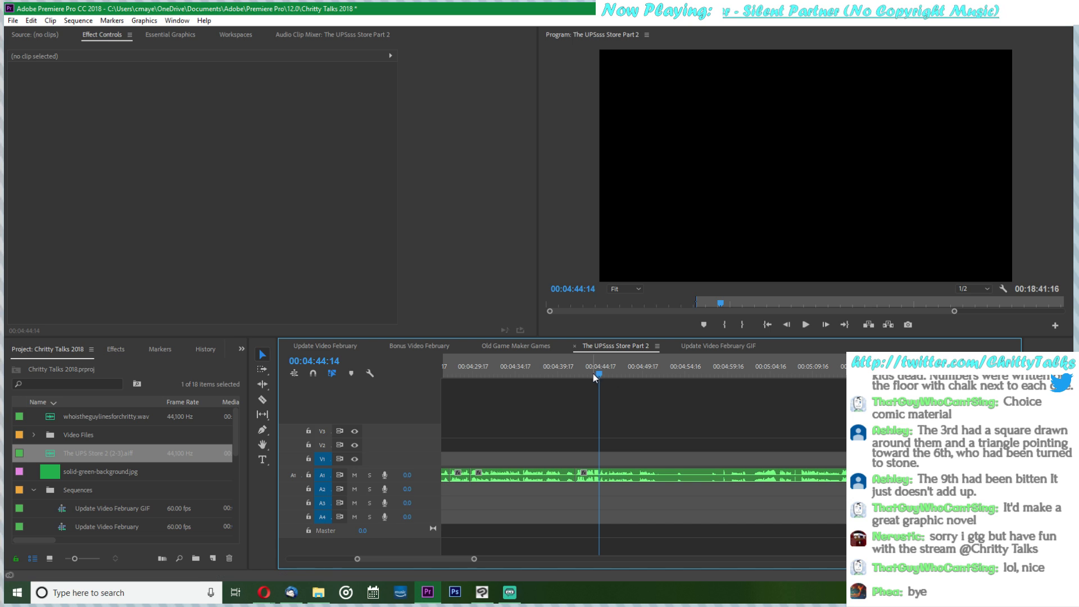
drag(586, 374, 574, 381)
key(space)
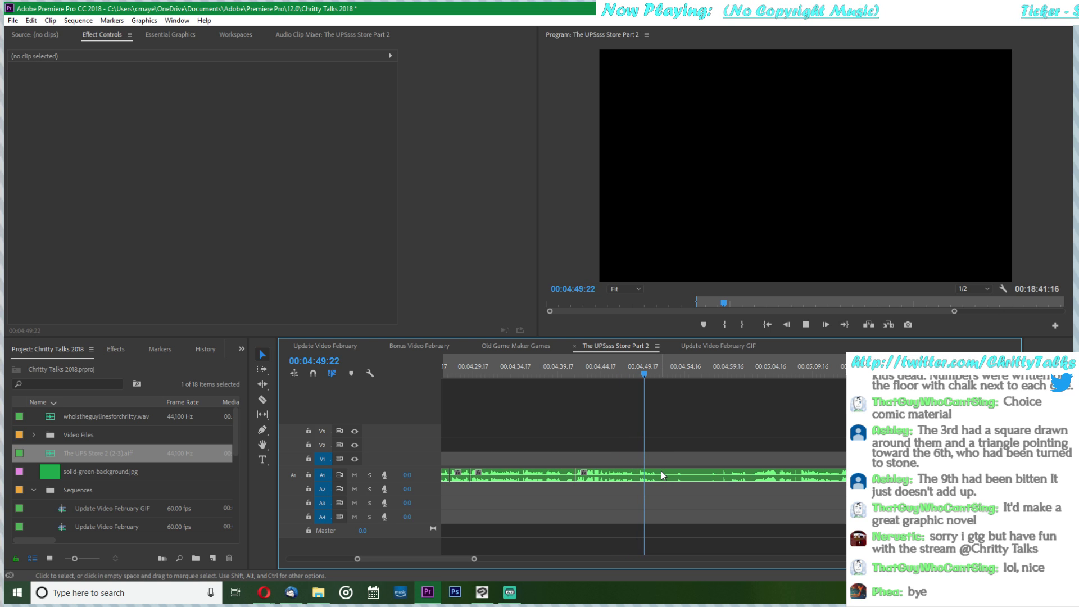
key(space)
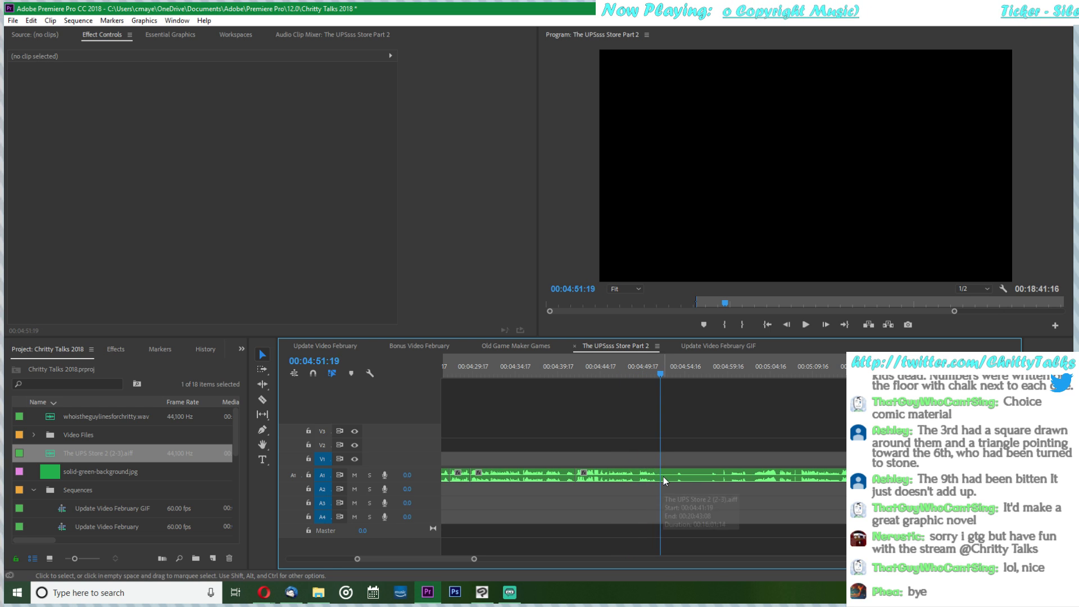
scroll(608, 472, down, 1)
scroll(608, 472, down, 1)
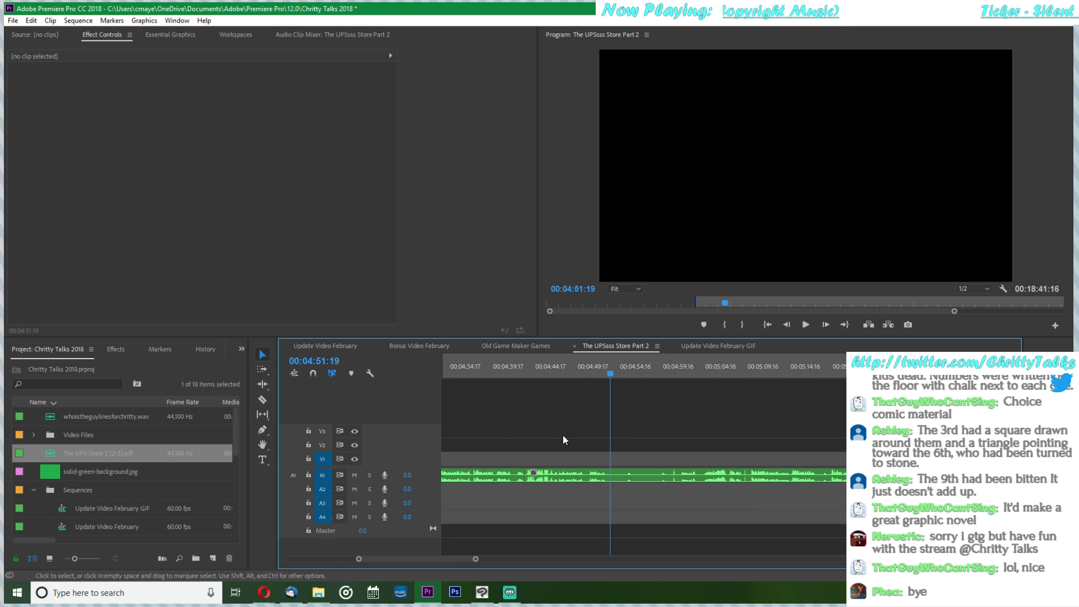
click(594, 472)
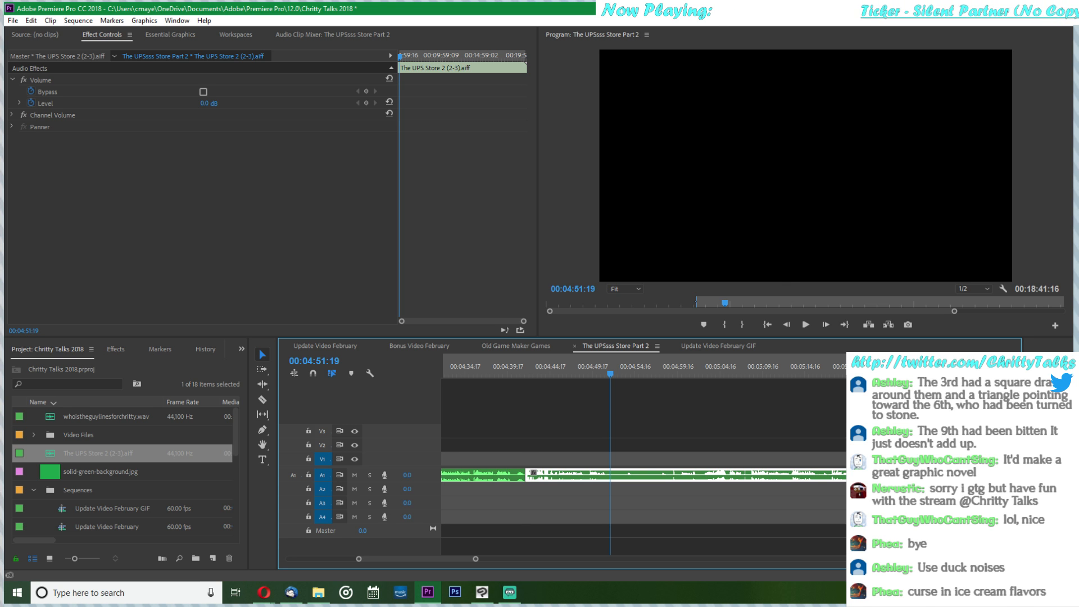
- Switch to the YouTube Live Dashboard and add "- When cursing, use duck sound effects "Quack"." to the stream description's Reference List
drag(1, 168, 428, 3)
scroll(247, 553, down, 2)
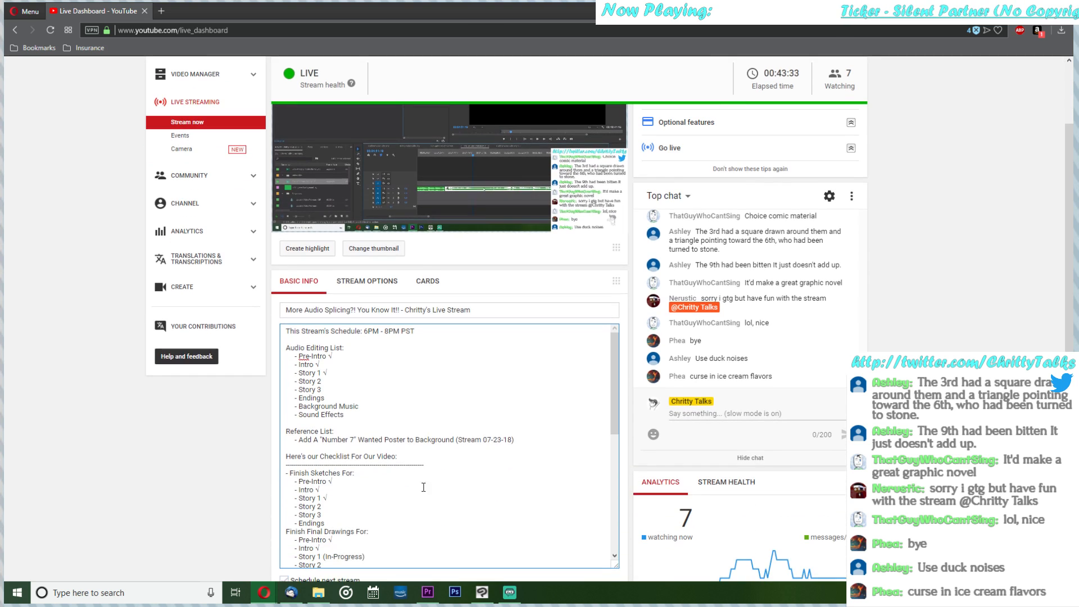
click(521, 439)
key(Return)
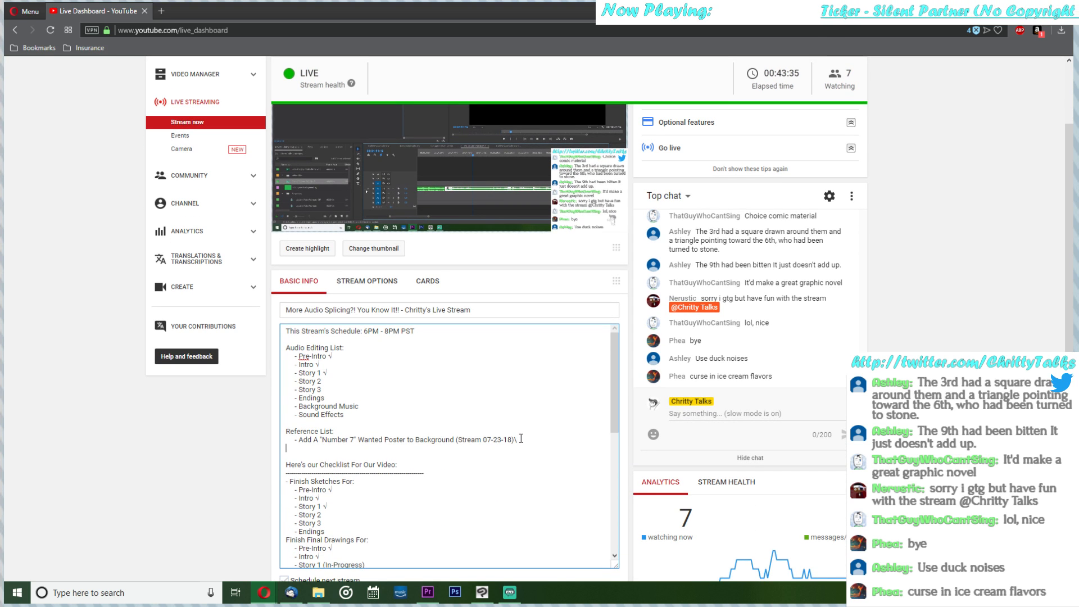
text(- When curs)
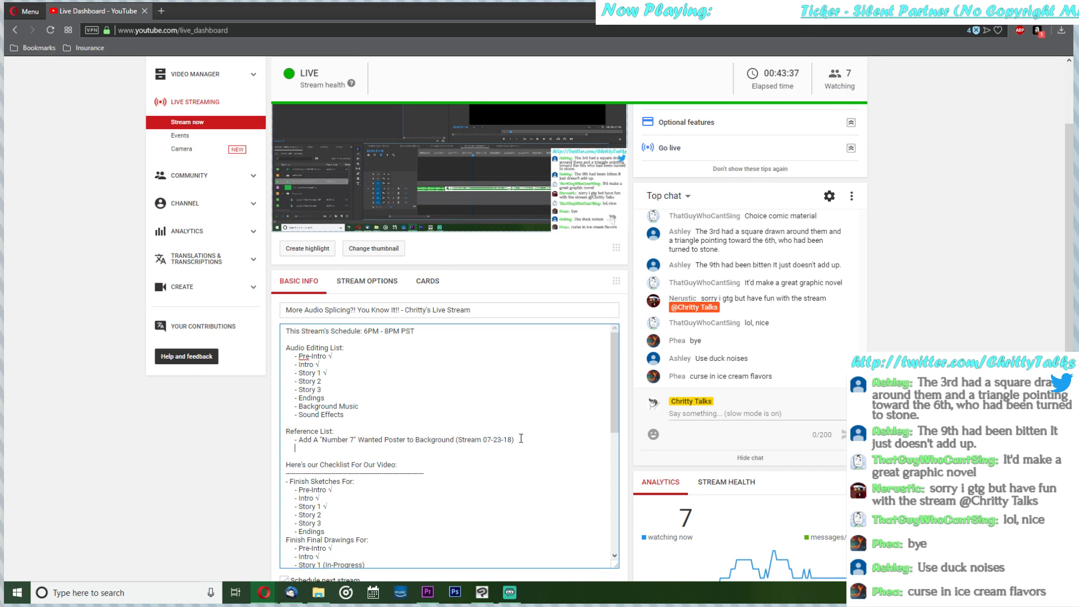
text(ing, )
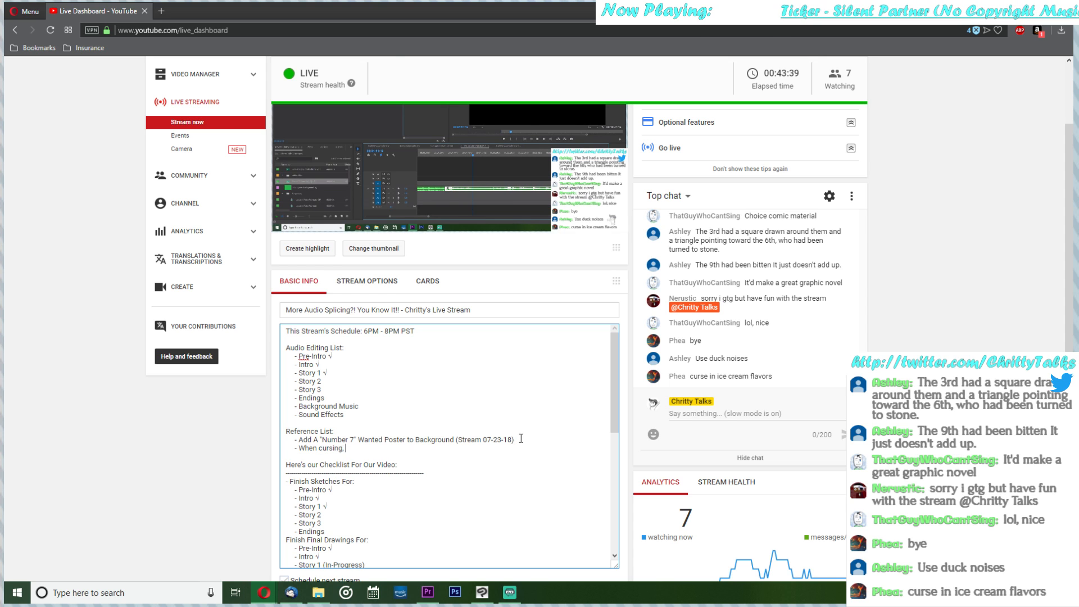
text(use duck sound effects)
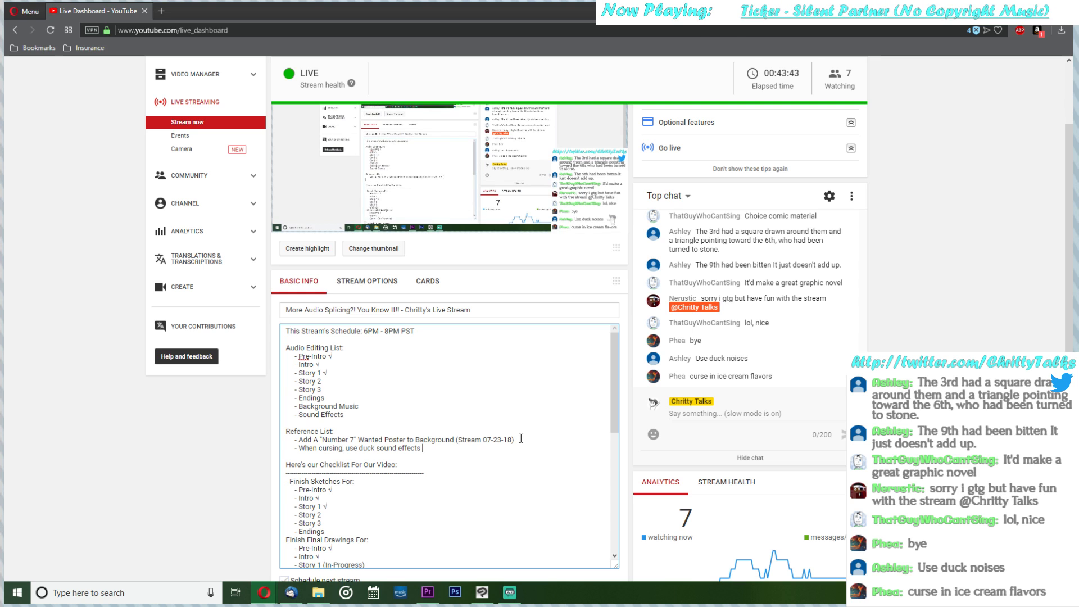
text( "Quack".)
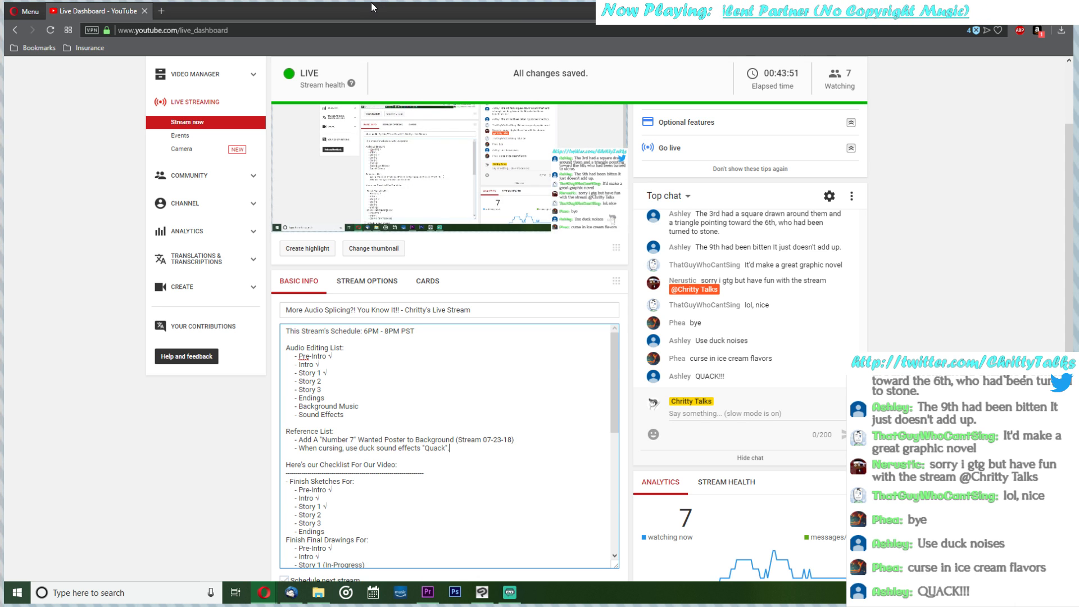
- Return to Premiere Pro and sample the A1 audio from 00:04:51:19 and at about 00:05:00, 00:05:07 and 00:05:22
key(alt+Tab)
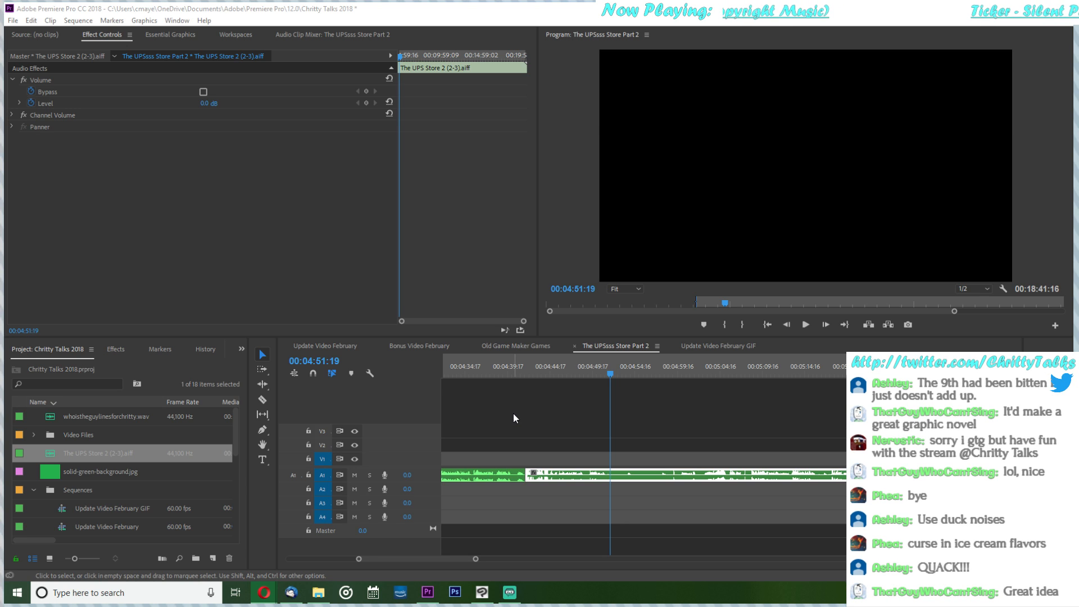
click(609, 374)
key(space)
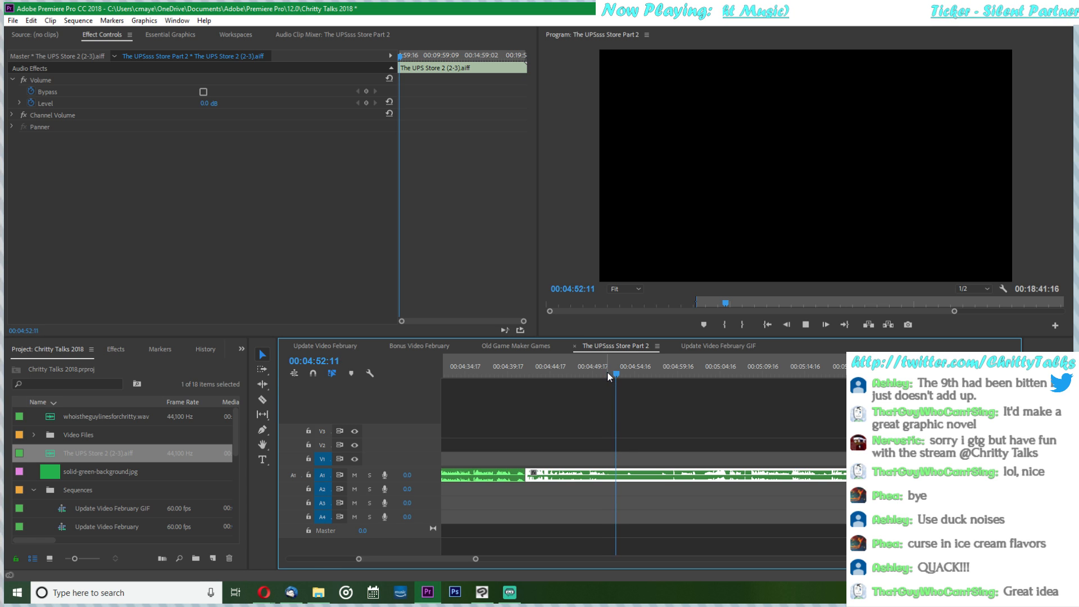
click(686, 364)
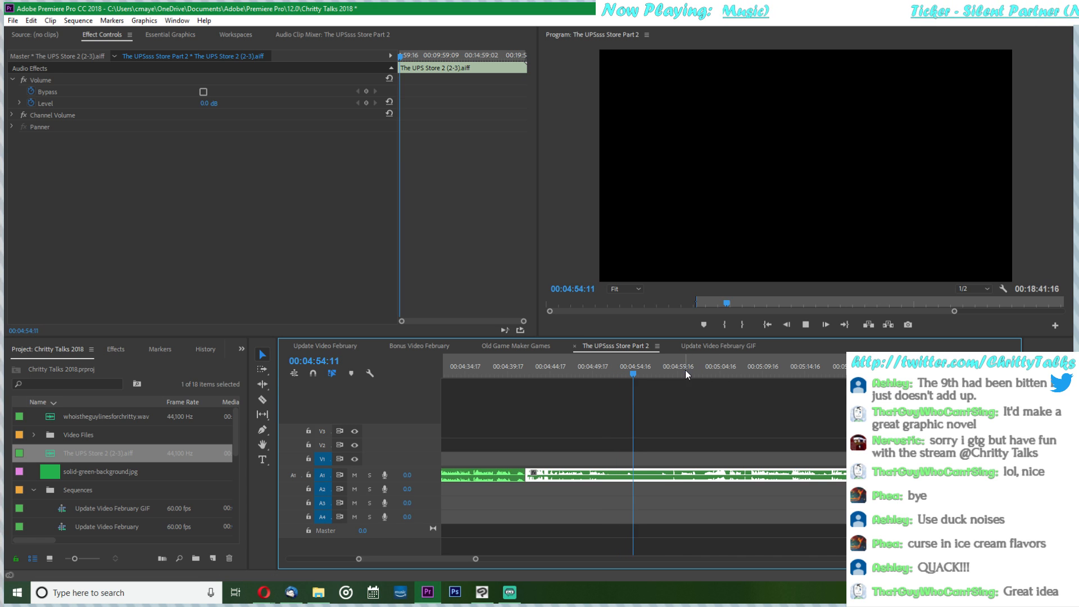
click(744, 366)
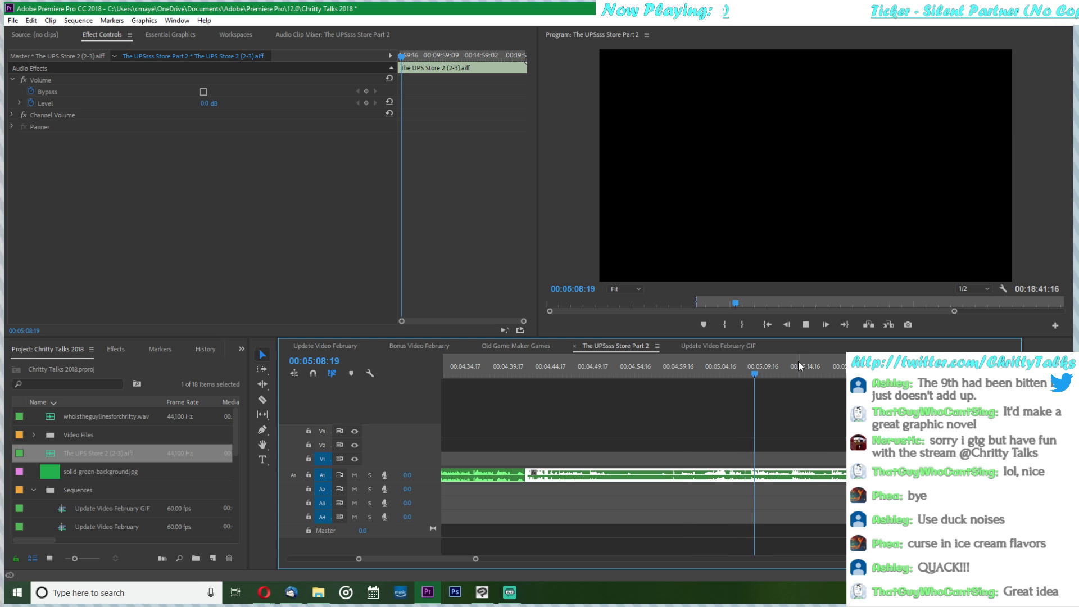
click(869, 366)
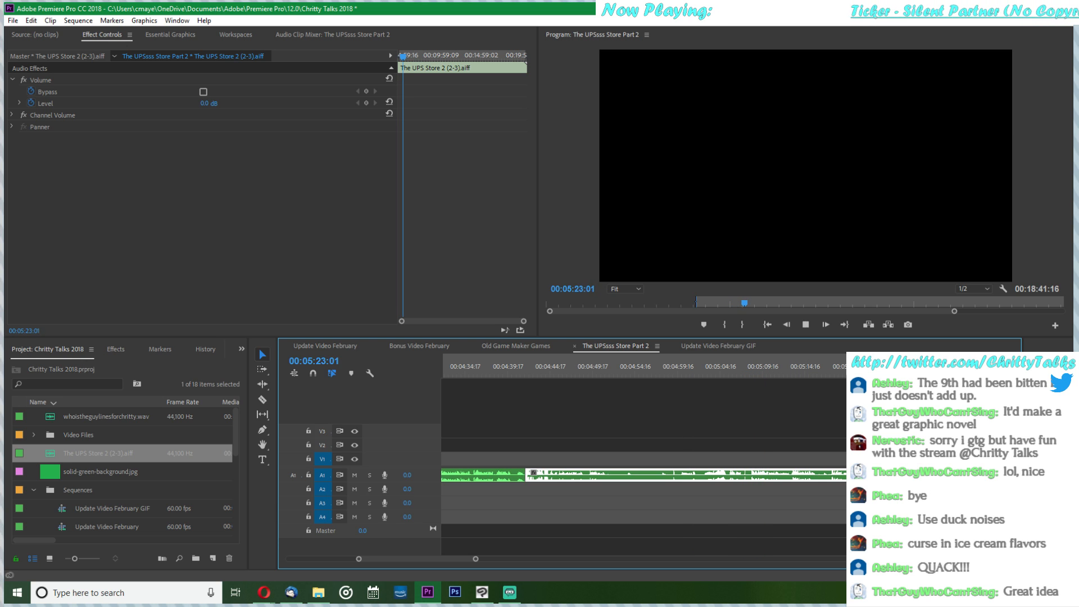
scroll(818, 421, down, 3)
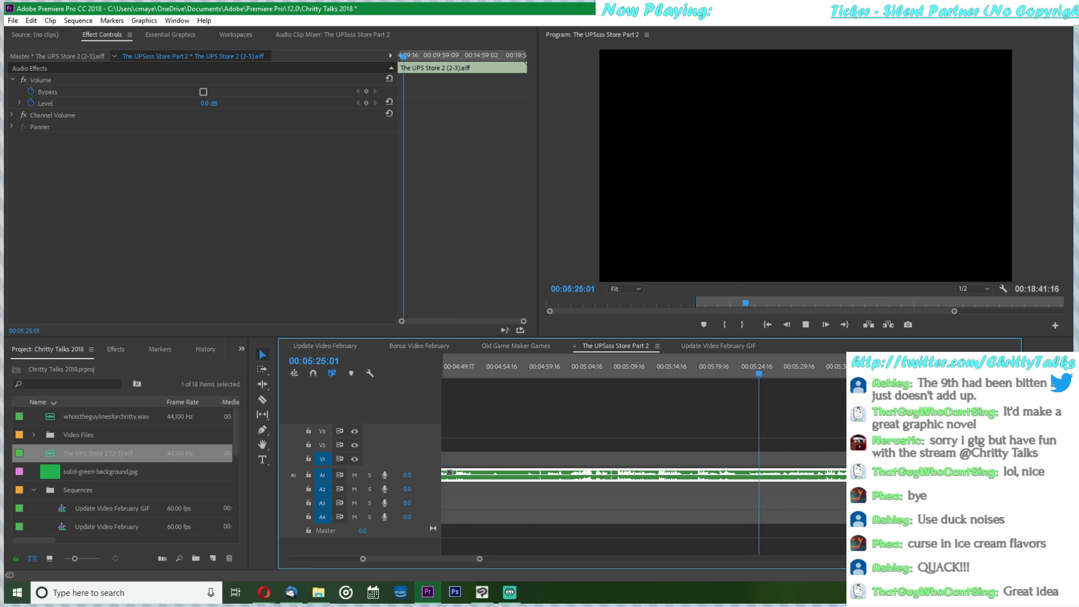
- Sample the A1 audio at about 00:05:38, 00:05:48 and 00:05:58, return to about 00:05:40 and stop playback at 00:05:42:21
click(868, 366)
scroll(826, 393, down, 3)
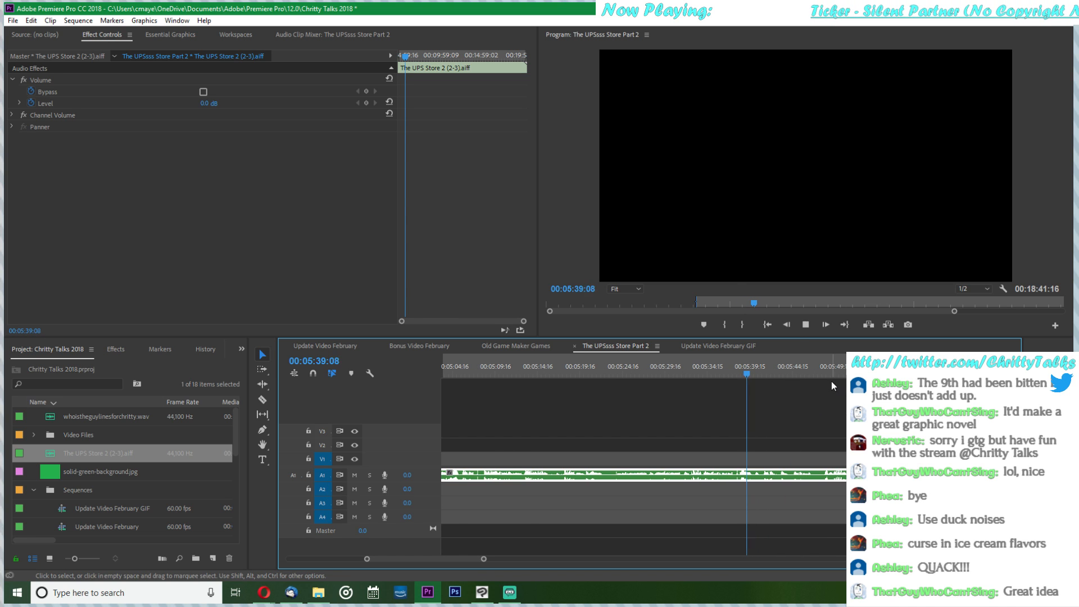
click(826, 366)
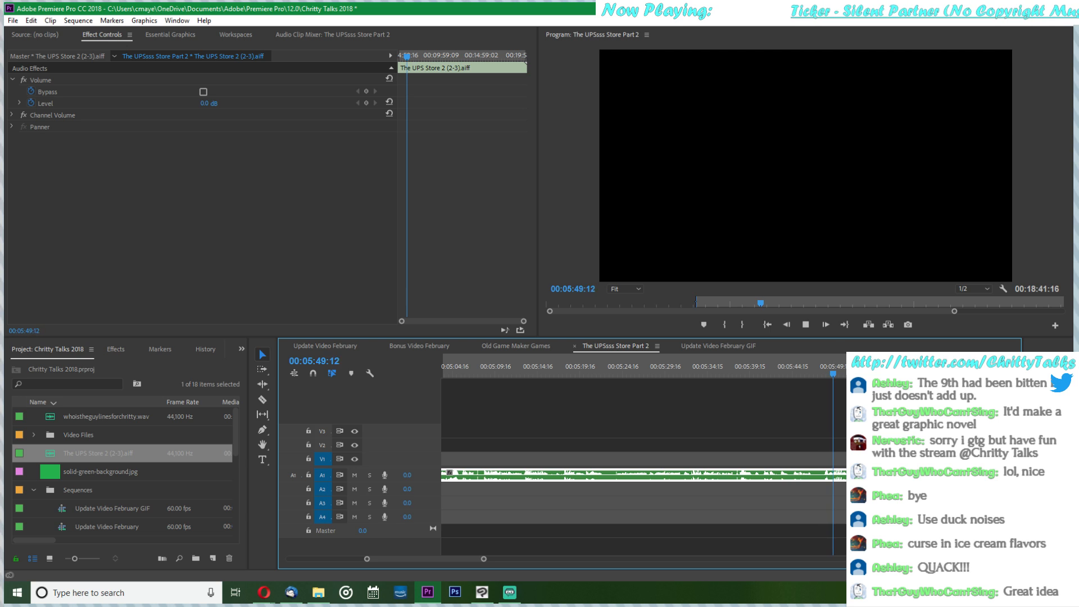
click(910, 367)
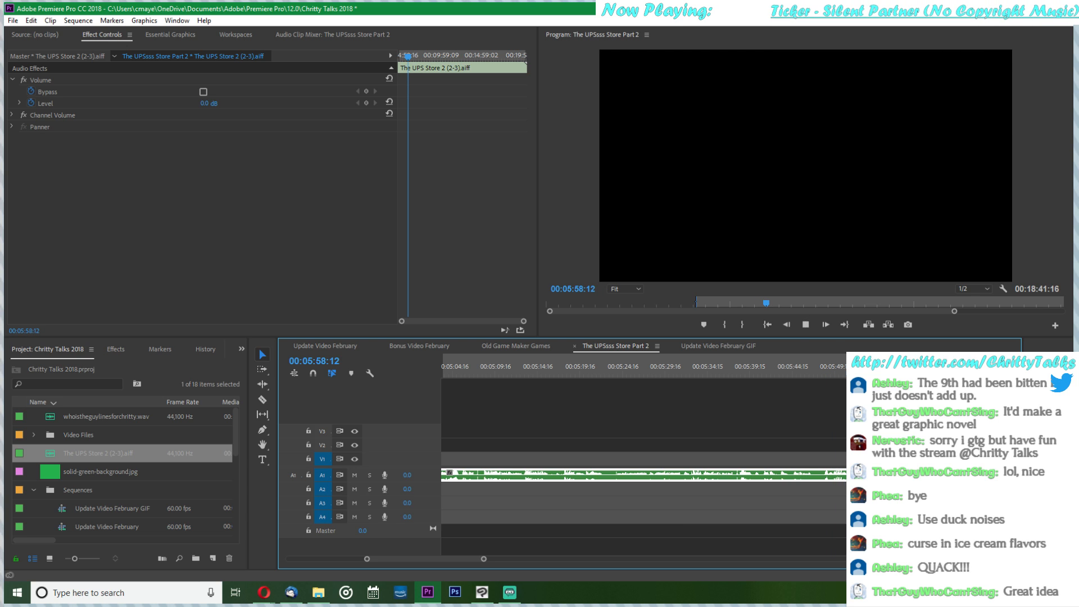
click(756, 371)
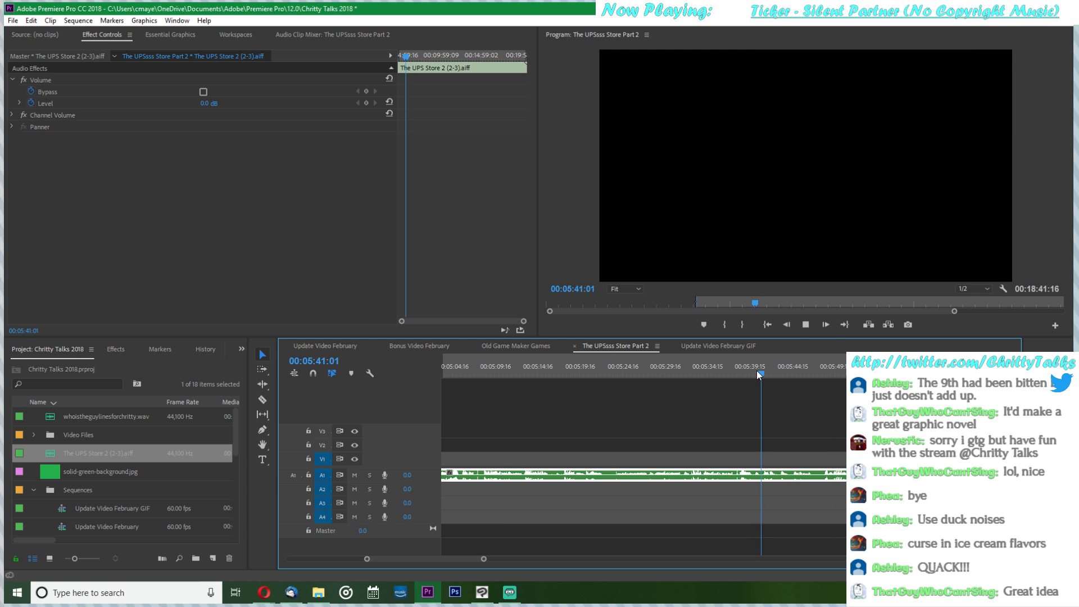
key(space)
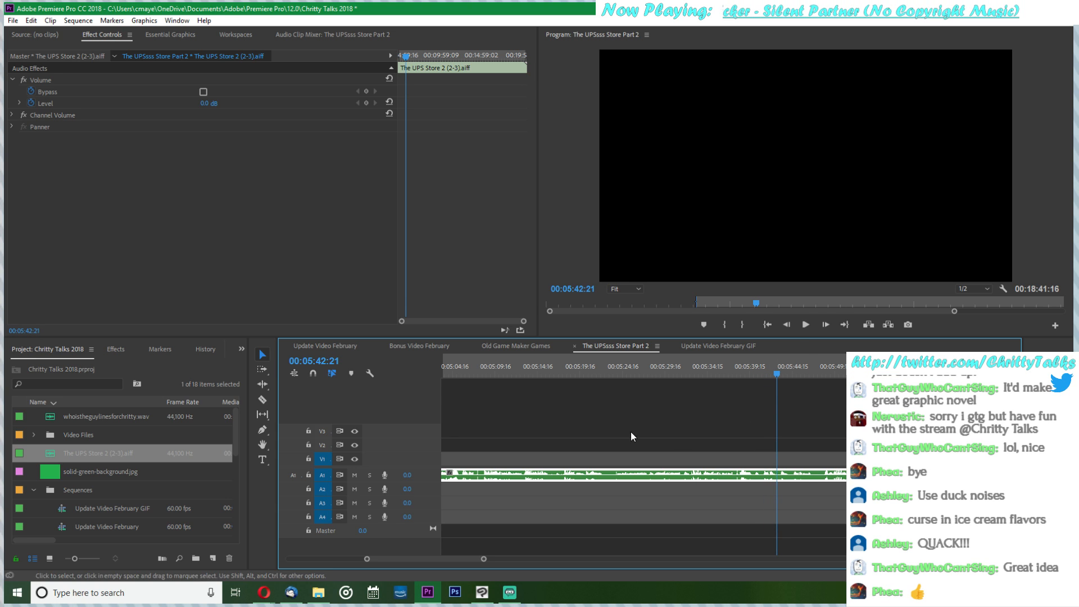
- Play the A1 audio onward from 00:05:42:21 and stop at 00:05:59:09
scroll(771, 437, down, 1)
scroll(771, 437, down, 1)
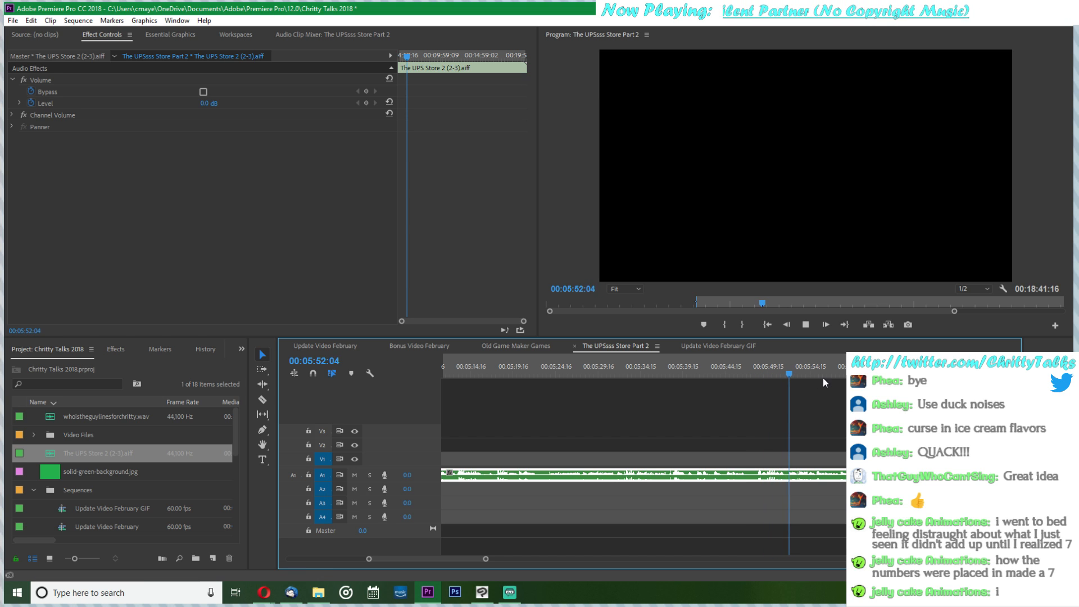
scroll(801, 415, down, 2)
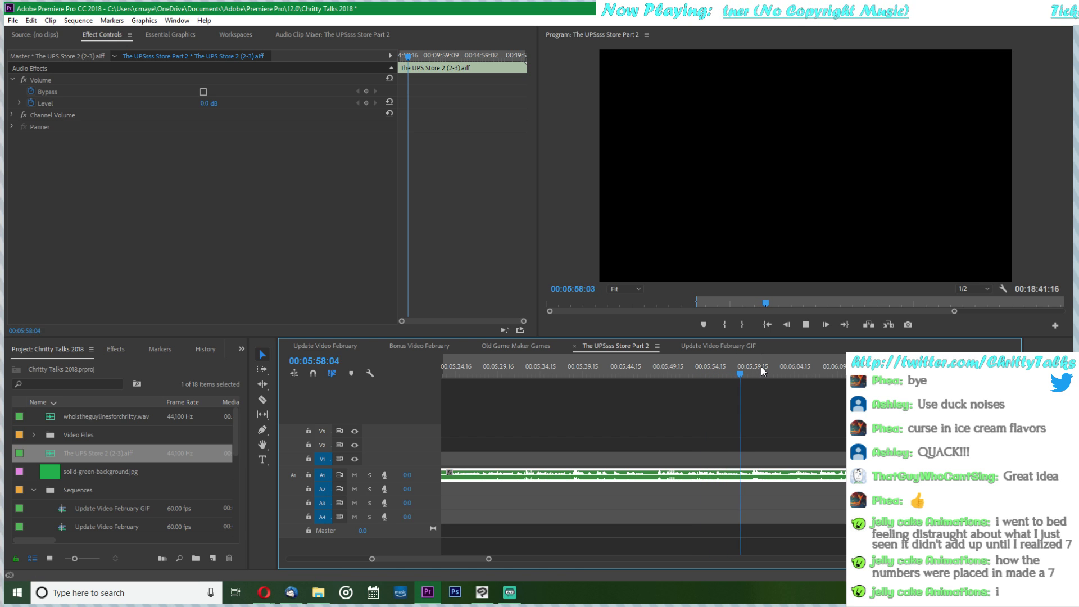
key(space)
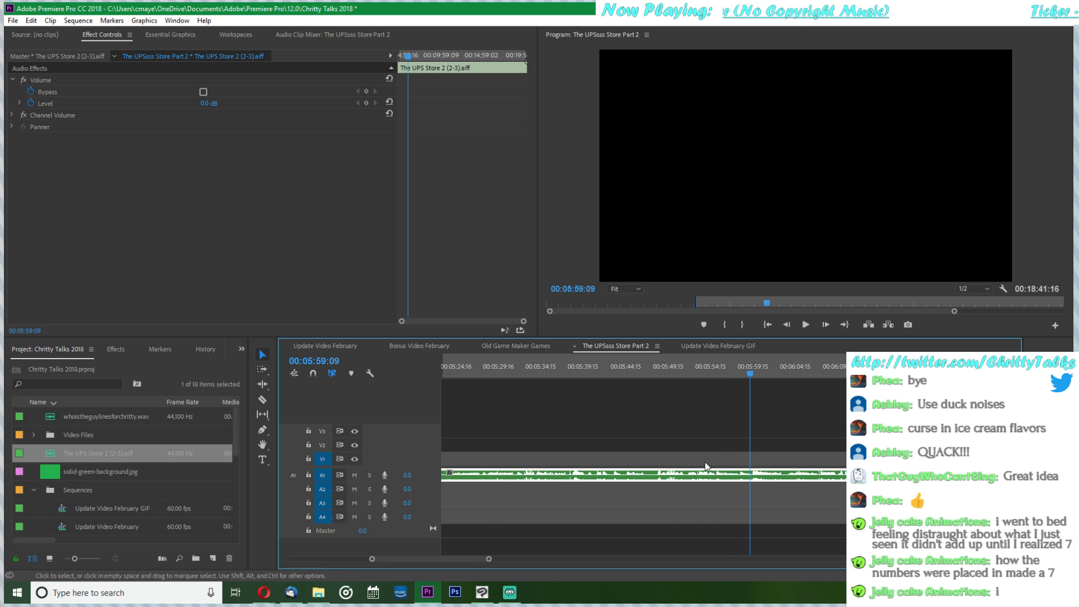
- Play the A1 audio from 00:05:59:13 and skip ahead to about 00:06:05
scroll(704, 452, down, 1)
scroll(707, 455, down, 1)
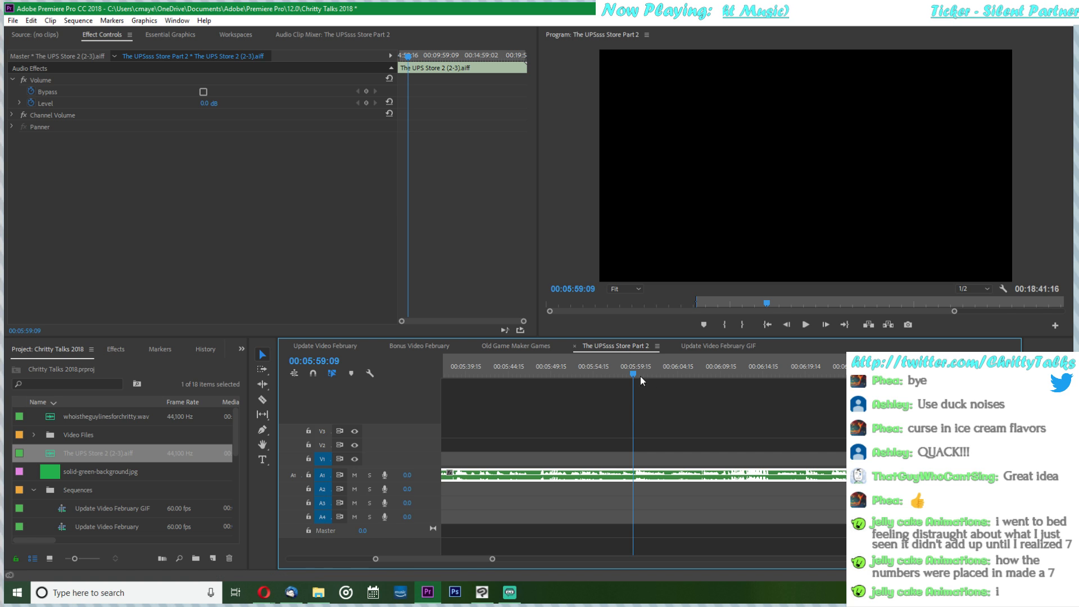
drag(632, 373, 634, 374)
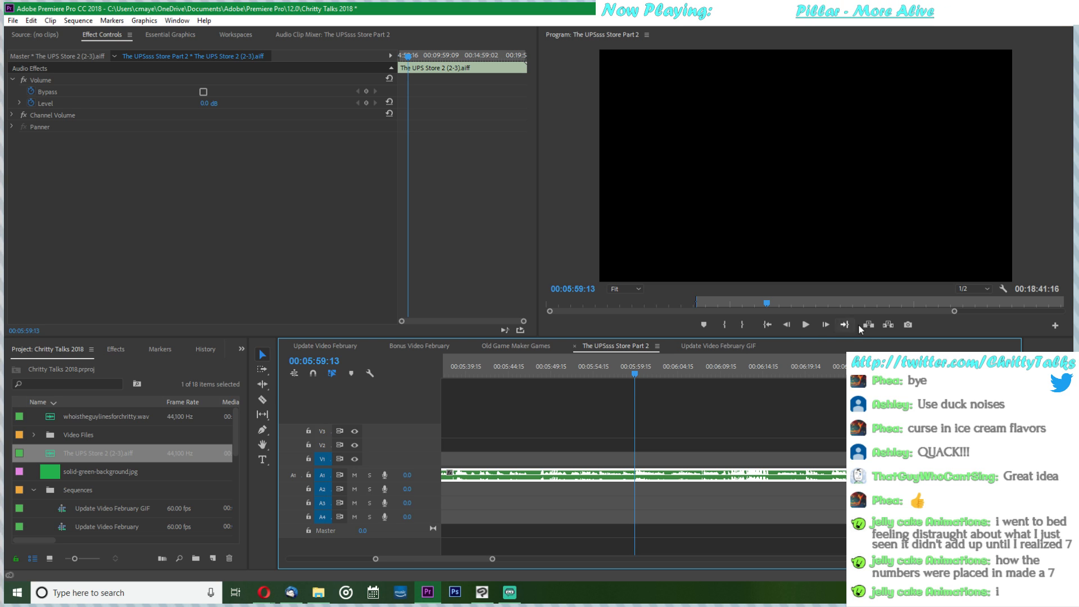
click(806, 326)
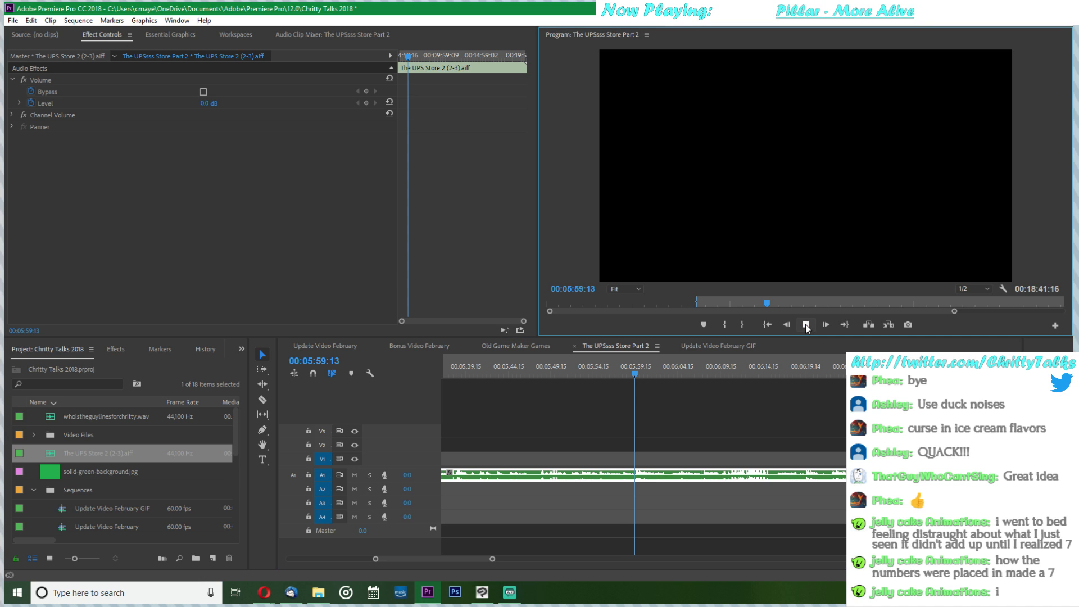
click(687, 366)
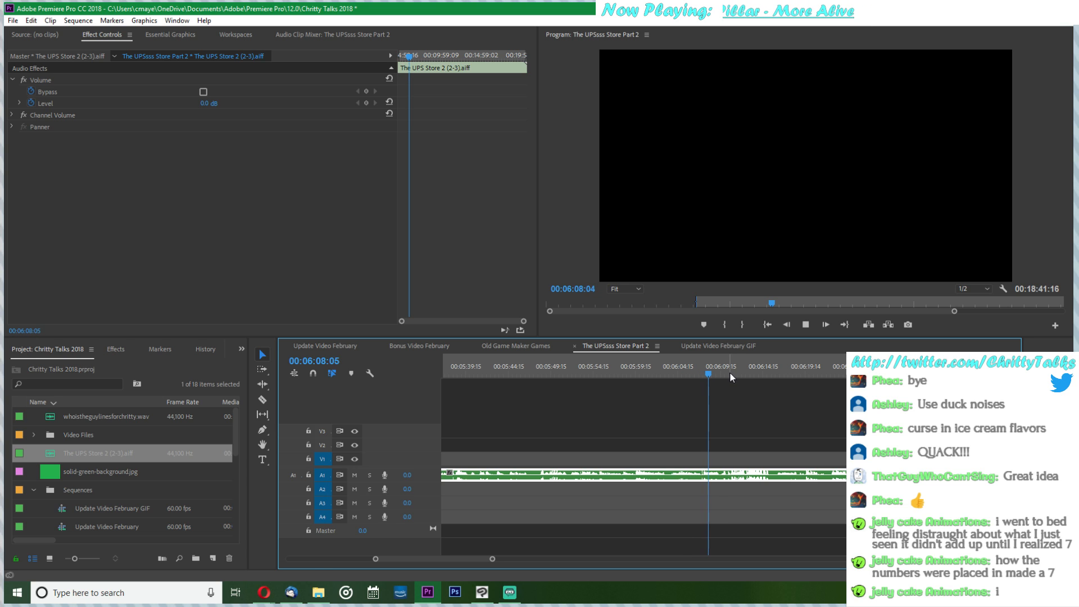
- Split the A1 audio with the Razor tool at about 00:06:10 and at 00:06:15:17, around the short louder passage
key(c)
key(space)
click(733, 478)
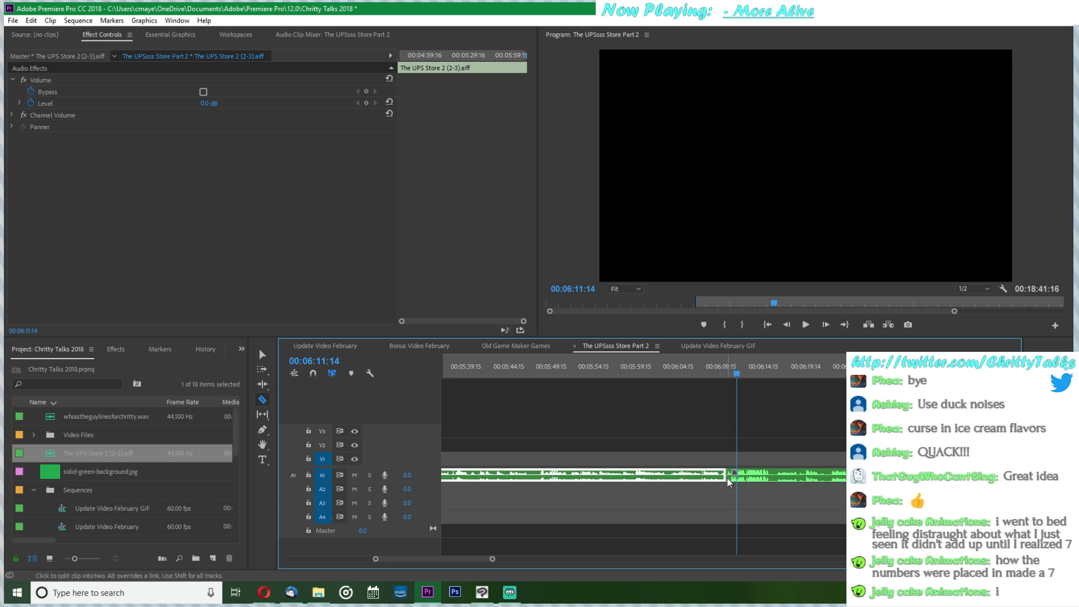
key(space)
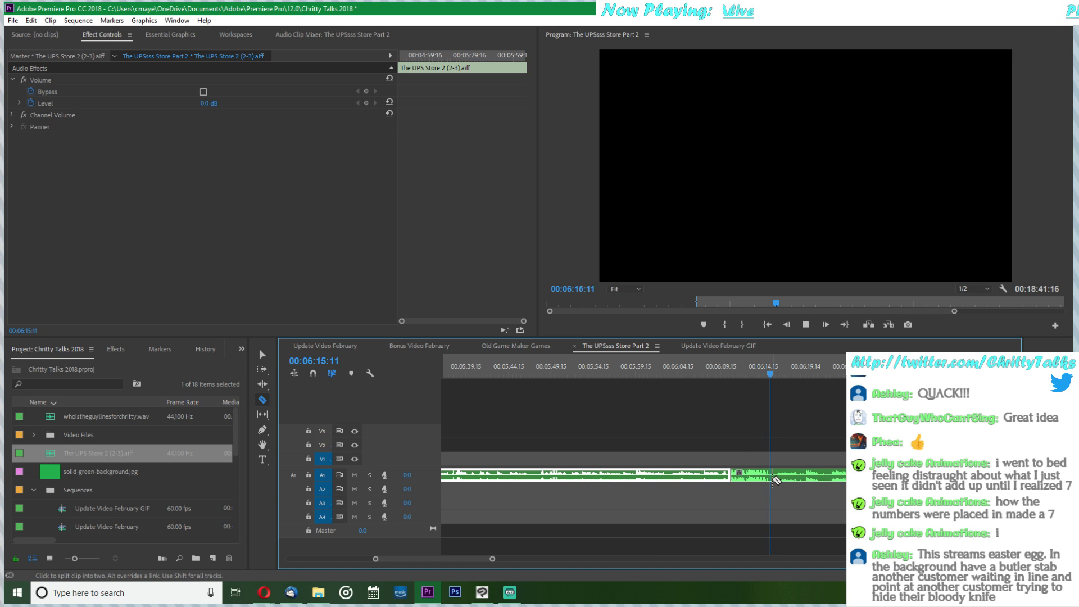
click(777, 478)
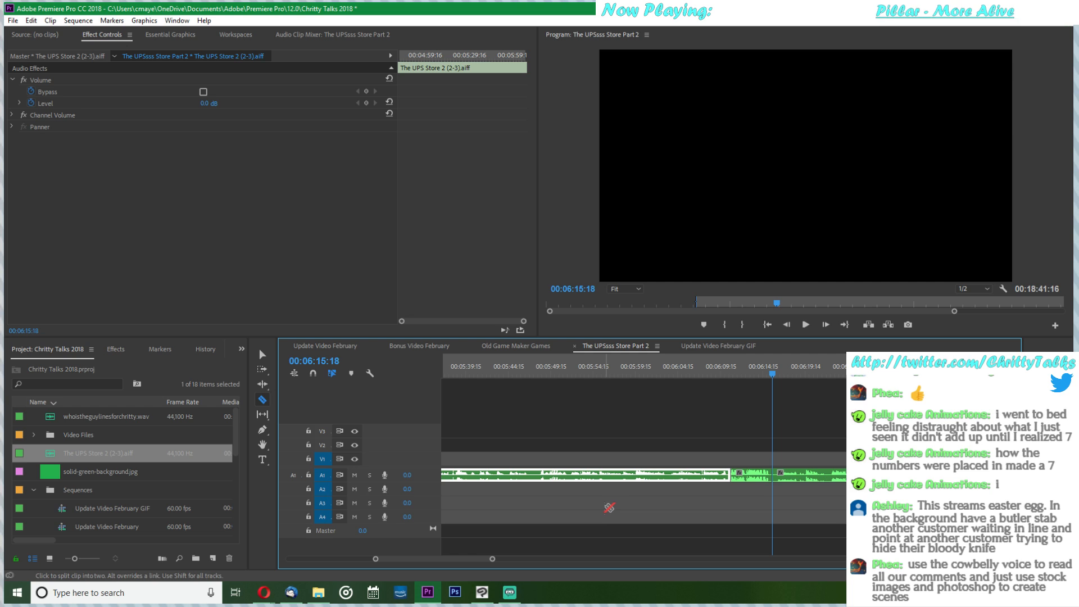
- Play the A1 audio after the second cut up to 00:06:20:16 and move the playhead ahead to 00:06:32:11
key(equal)
key(v)
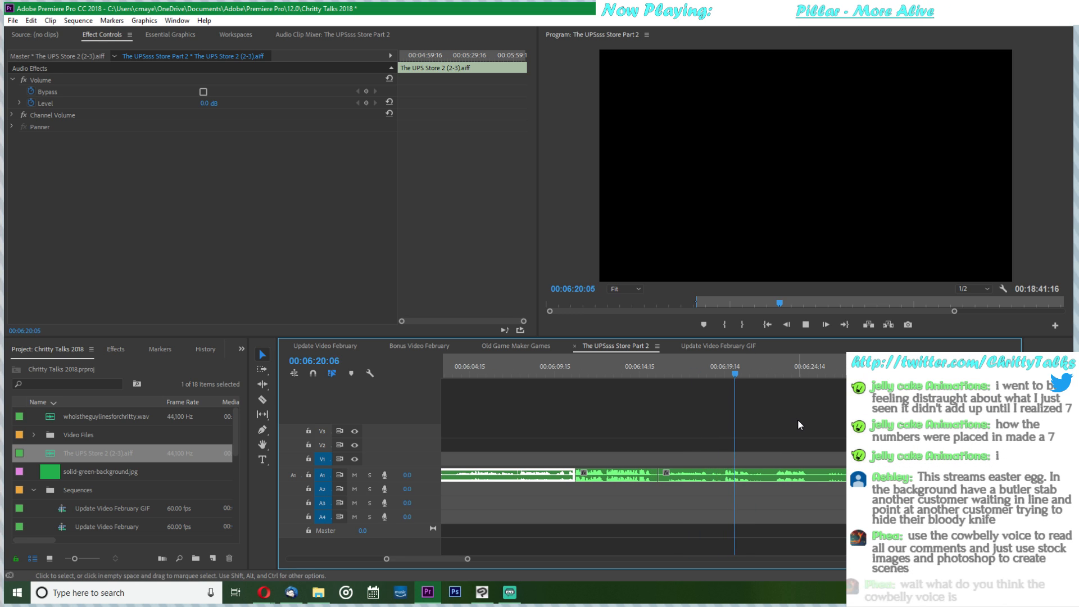
key(space)
scroll(765, 404, down, 3)
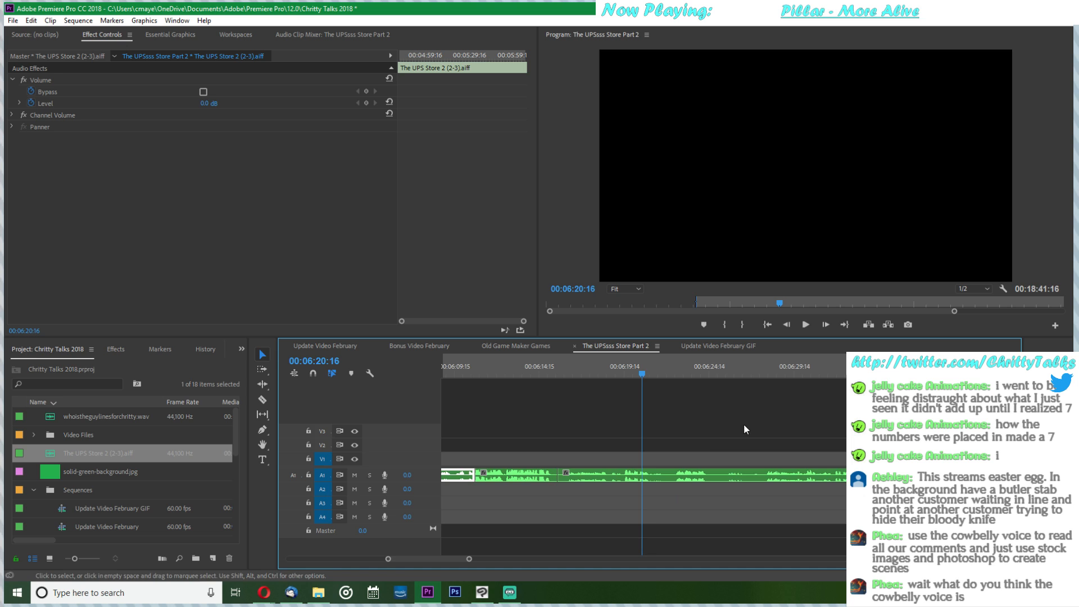
scroll(723, 371, down, 3)
click(726, 366)
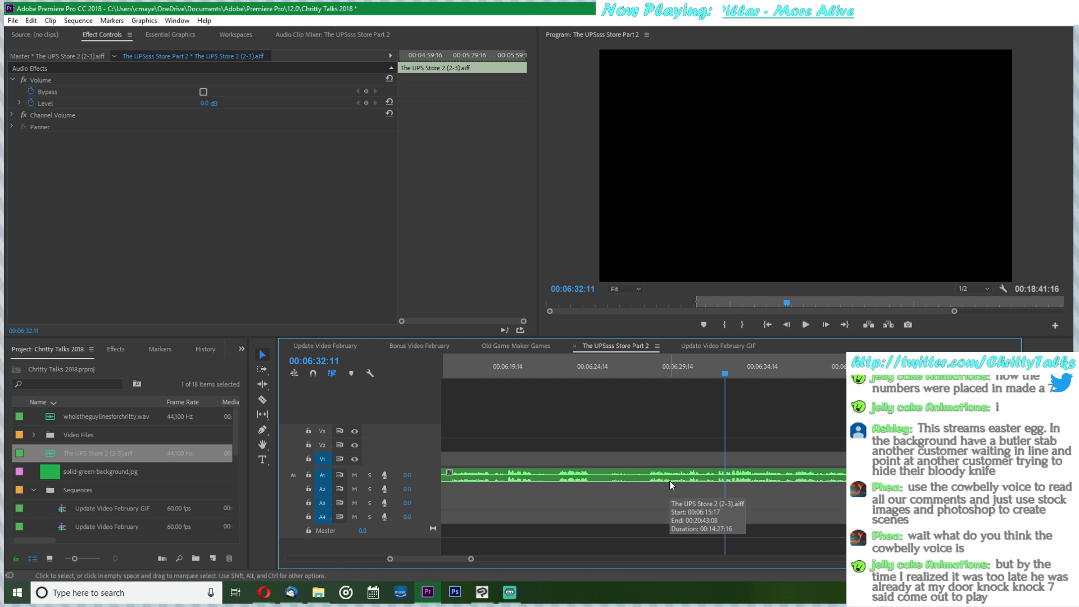
- Play the A1 audio from 00:06:32:11 and stop at 00:06:35:14
scroll(747, 450, down, 2)
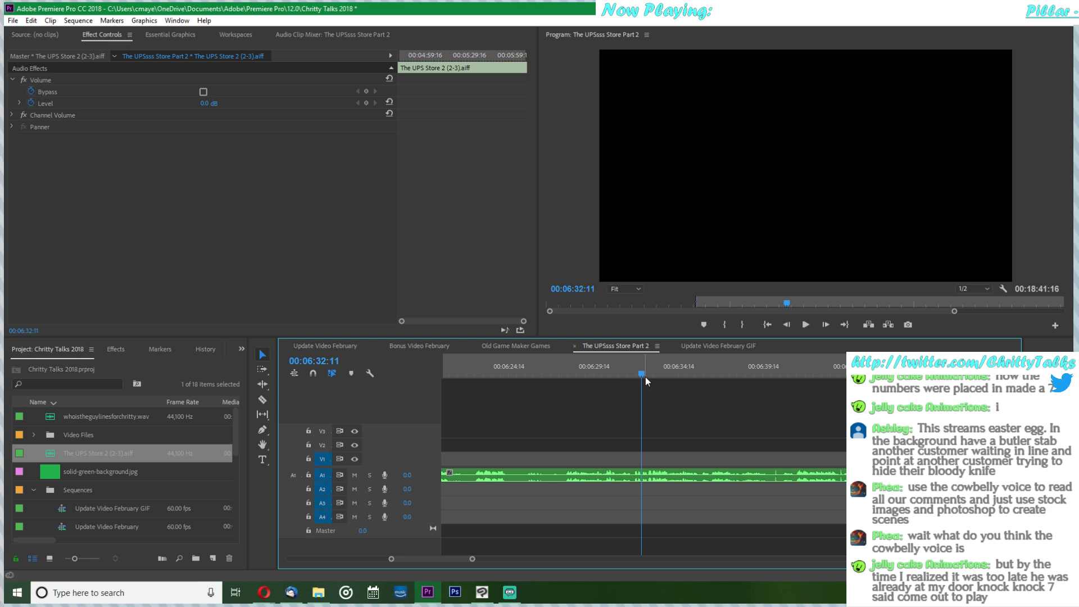
scroll(613, 437, down, 2)
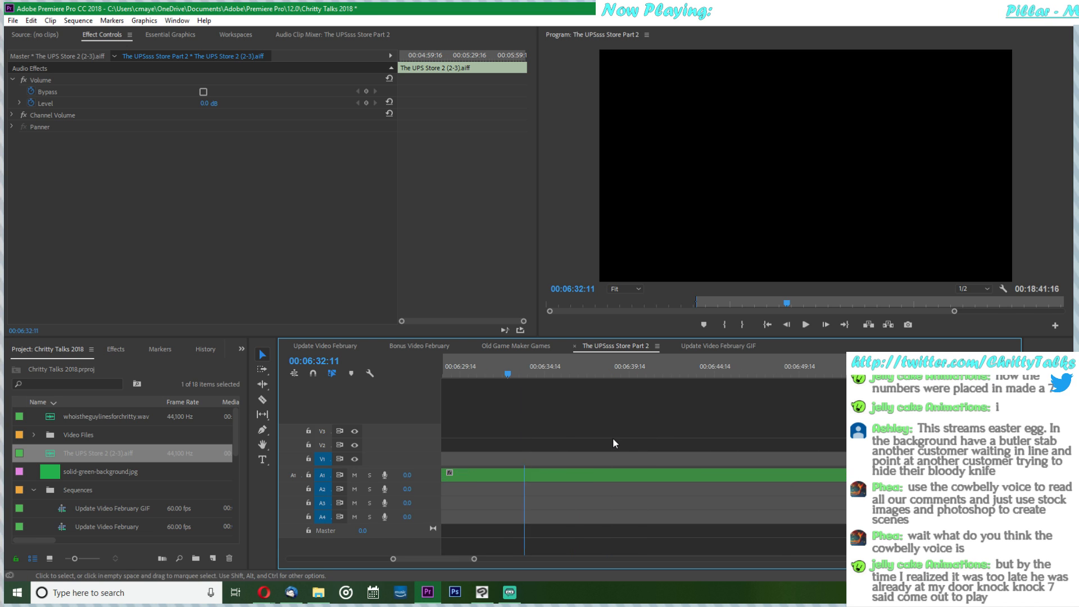
key(space)
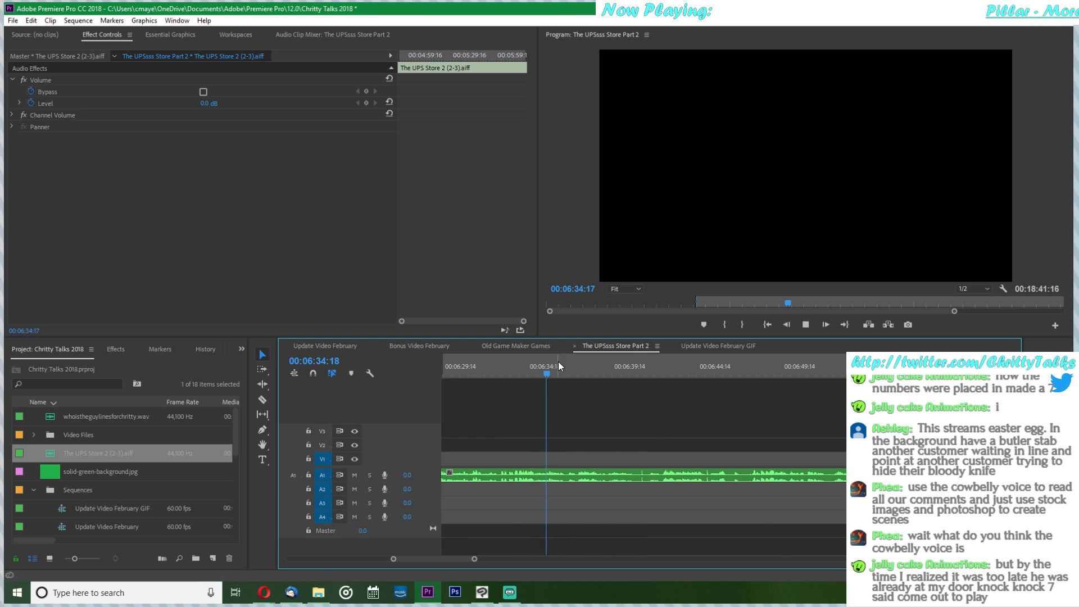
key(space)
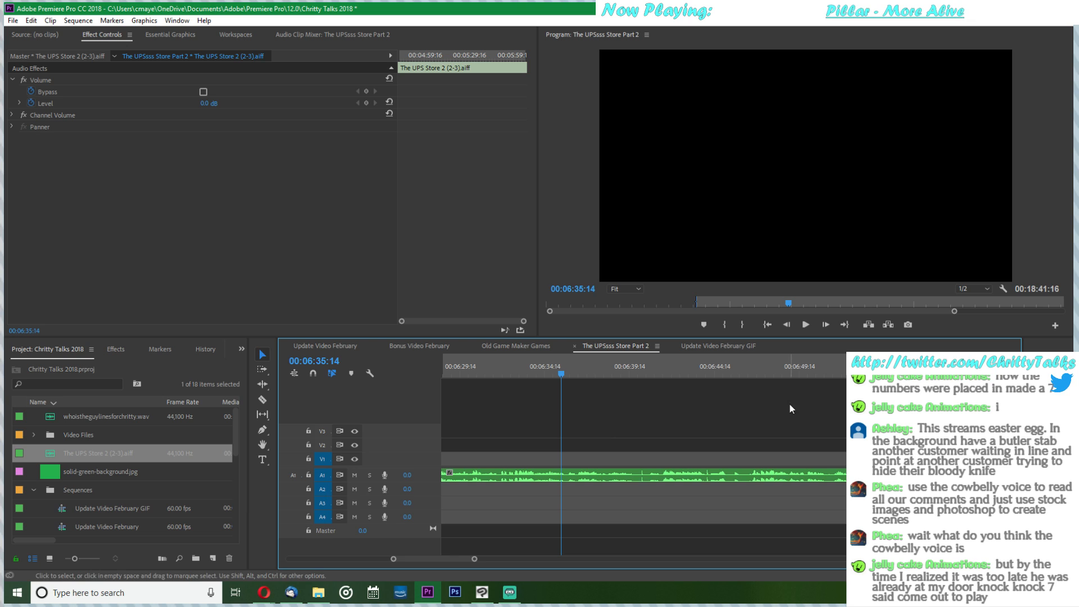
- Play the A1 audio onward from 00:06:35:14, skipping ahead through the recording, and stop at 00:07:03:00
click(812, 326)
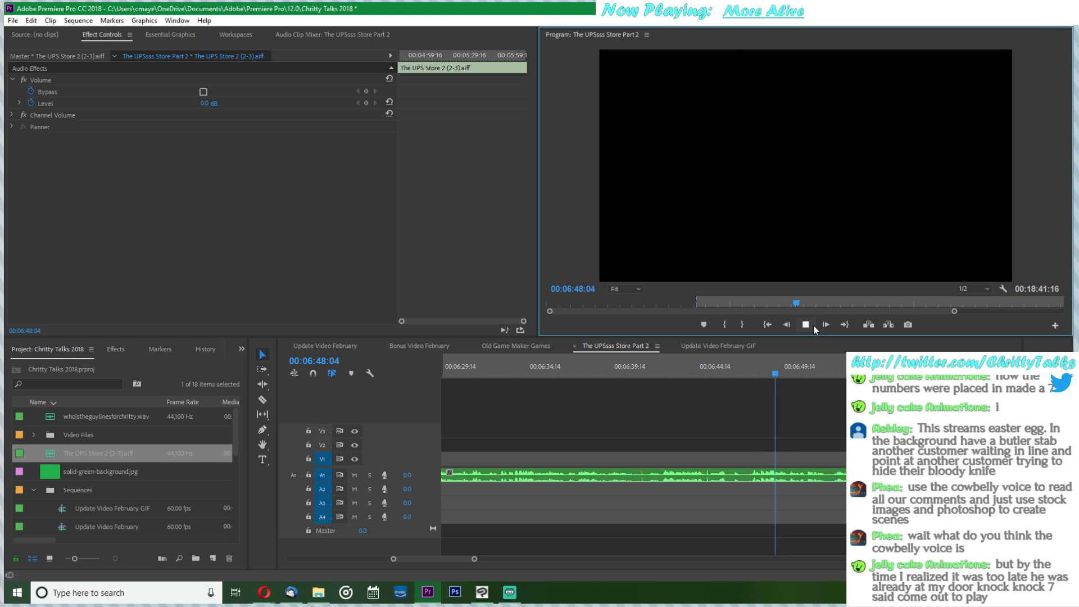
click(810, 367)
key(space)
click(920, 364)
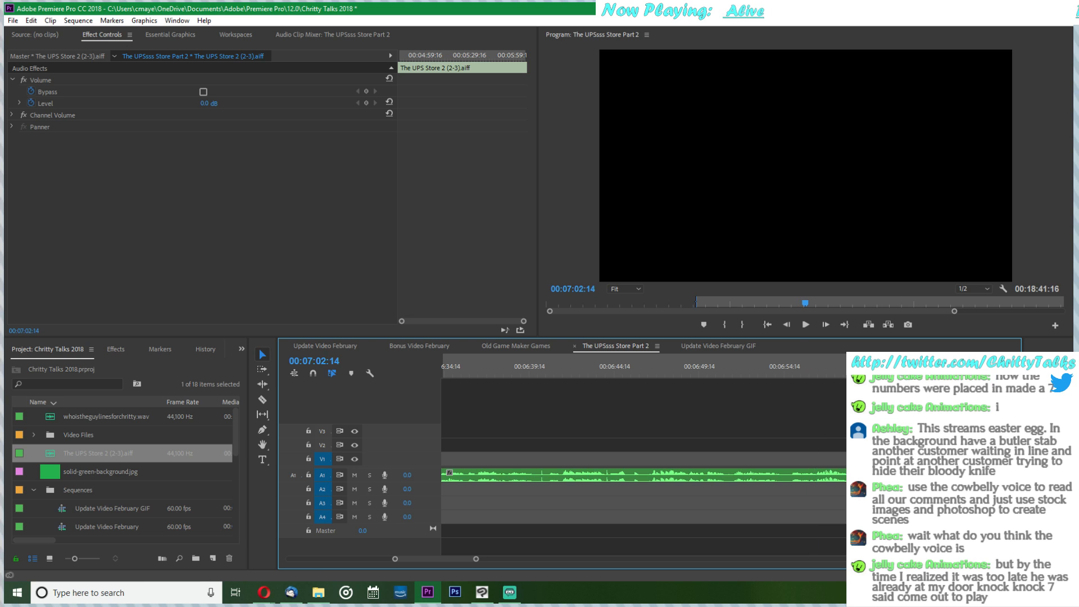
key(space)
- Split the A1 audio at 00:07:03:00 and ripple-delete the section between 00:06:15:17 and that cut
key(c)
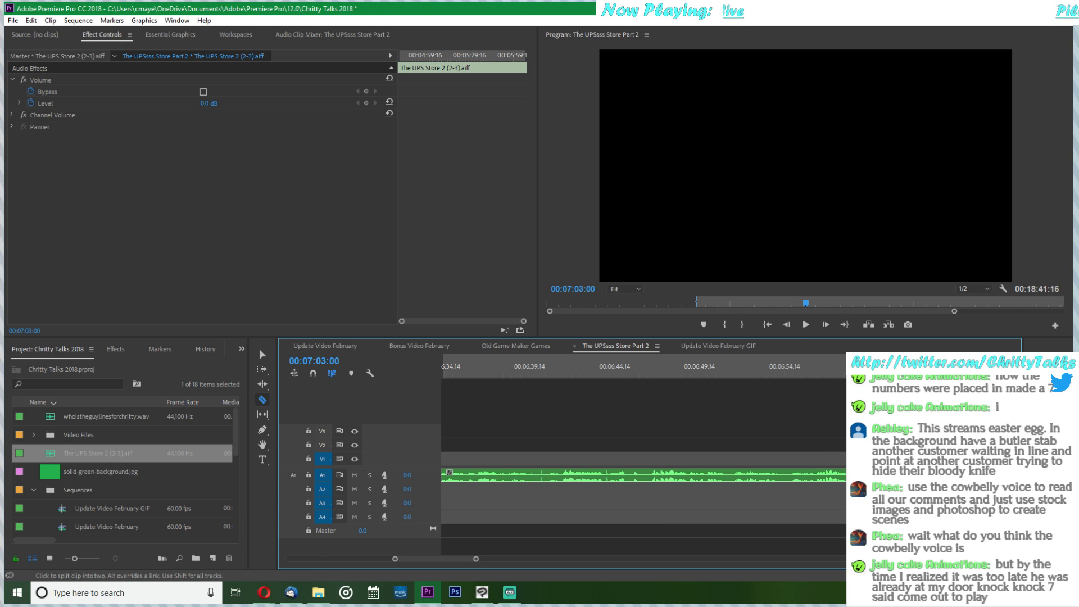
key(v)
click(911, 476)
scroll(629, 478, up, 8)
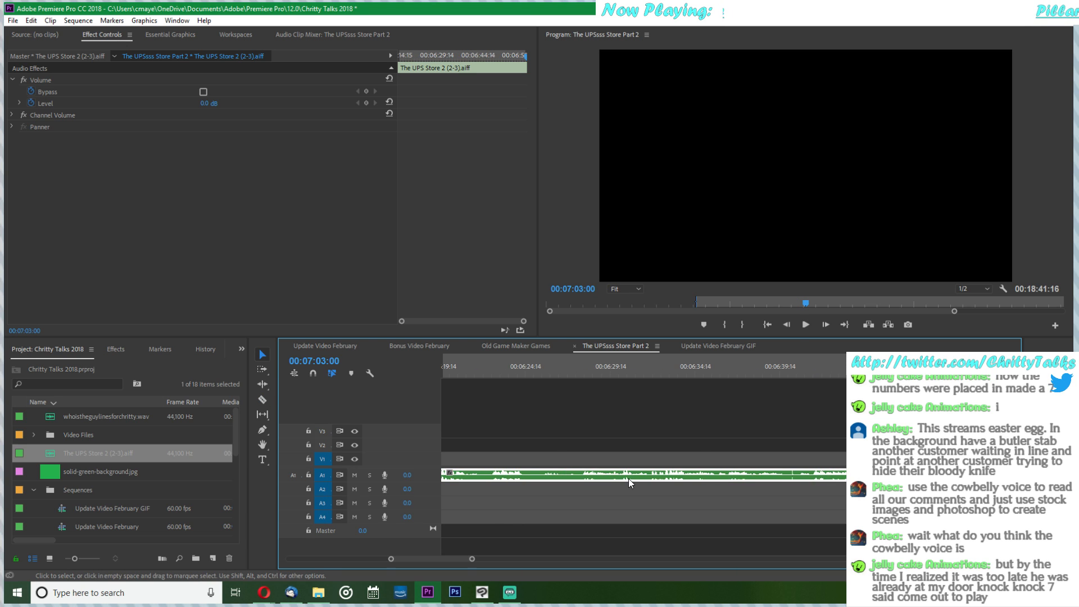
key(Delete)
click(571, 471)
key(Delete)
scroll(567, 473, up, 6)
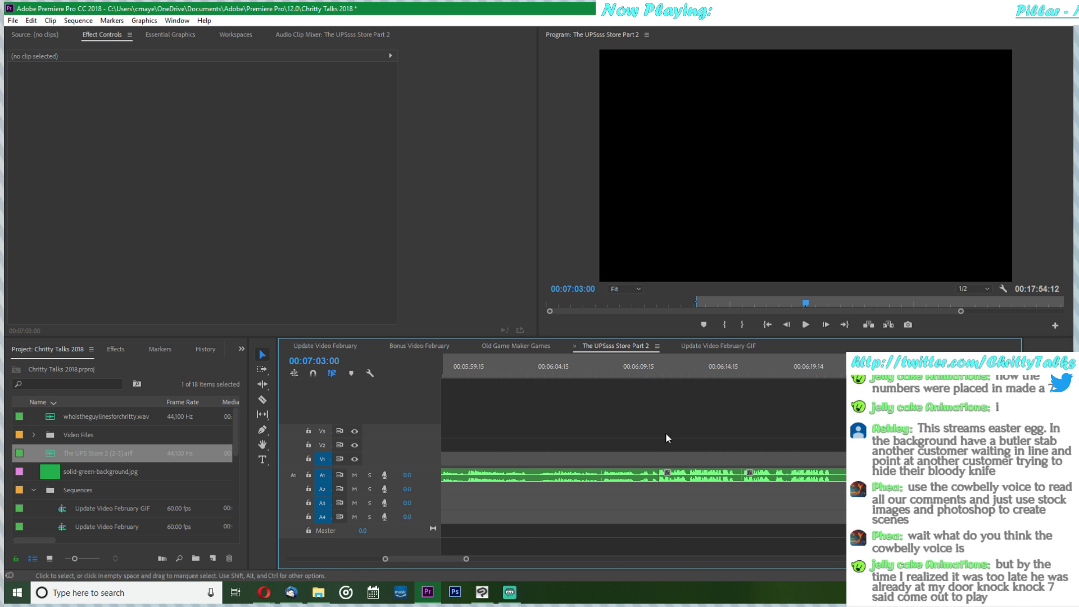
- Play the A1 audio across the new splice from about 00:06:15:15 to 00:06:22:15
drag(738, 359, 741, 357)
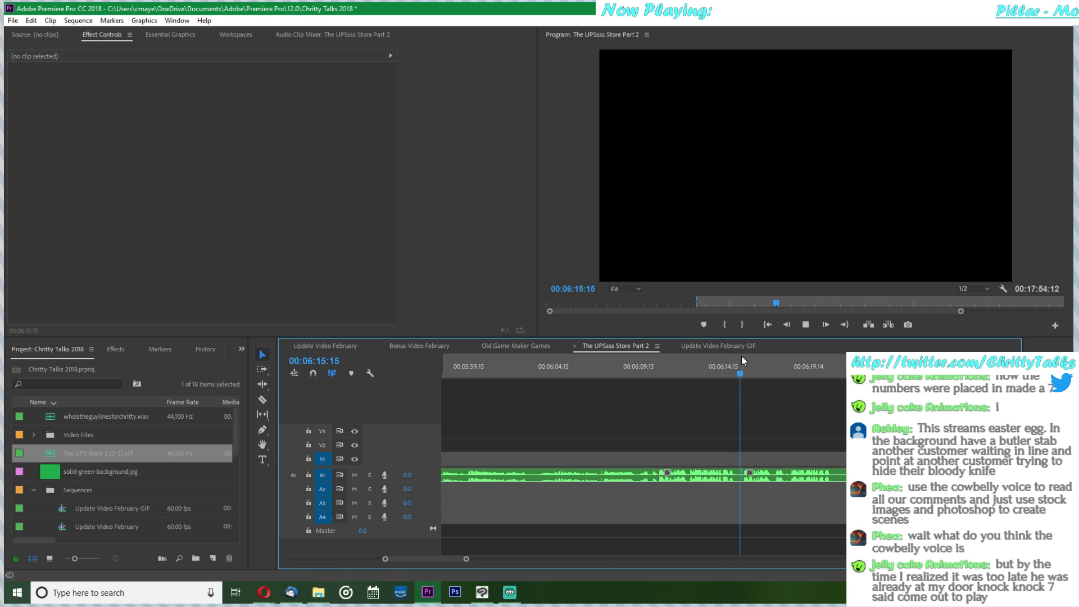
key(space)
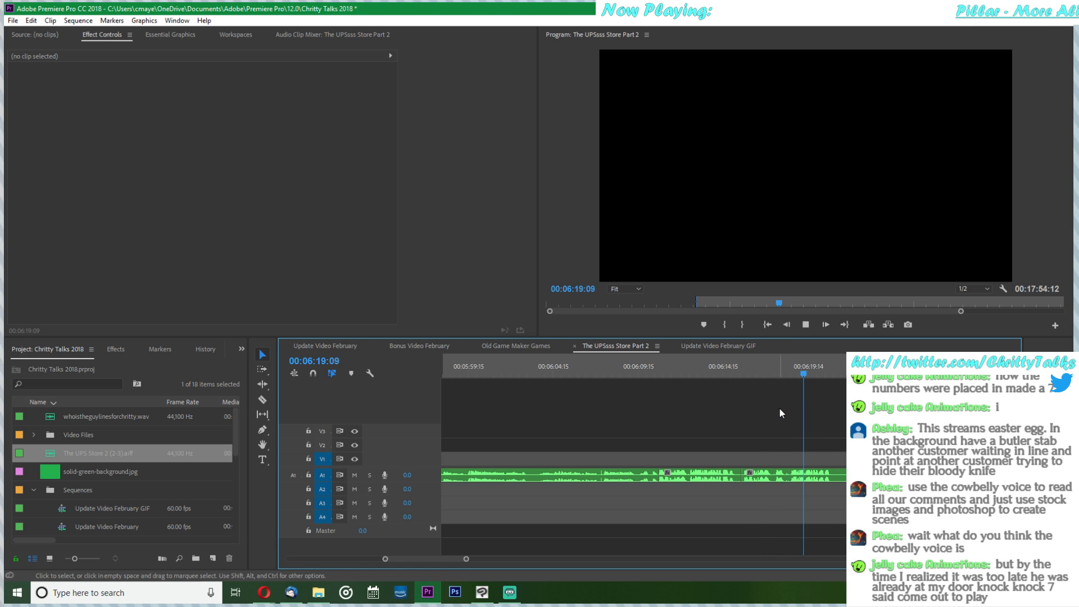
key(space)
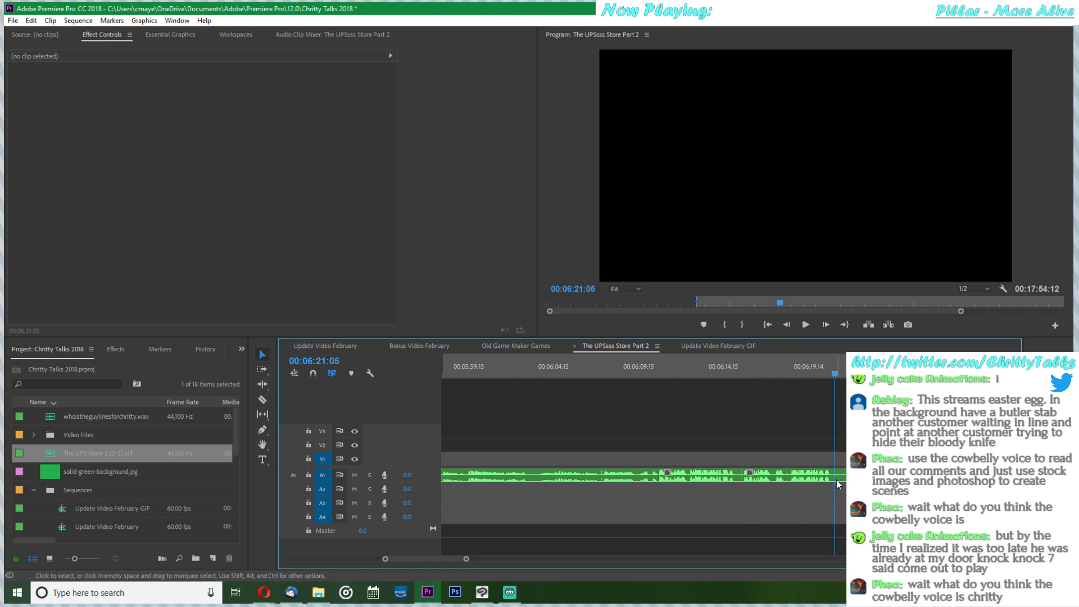
key(c)
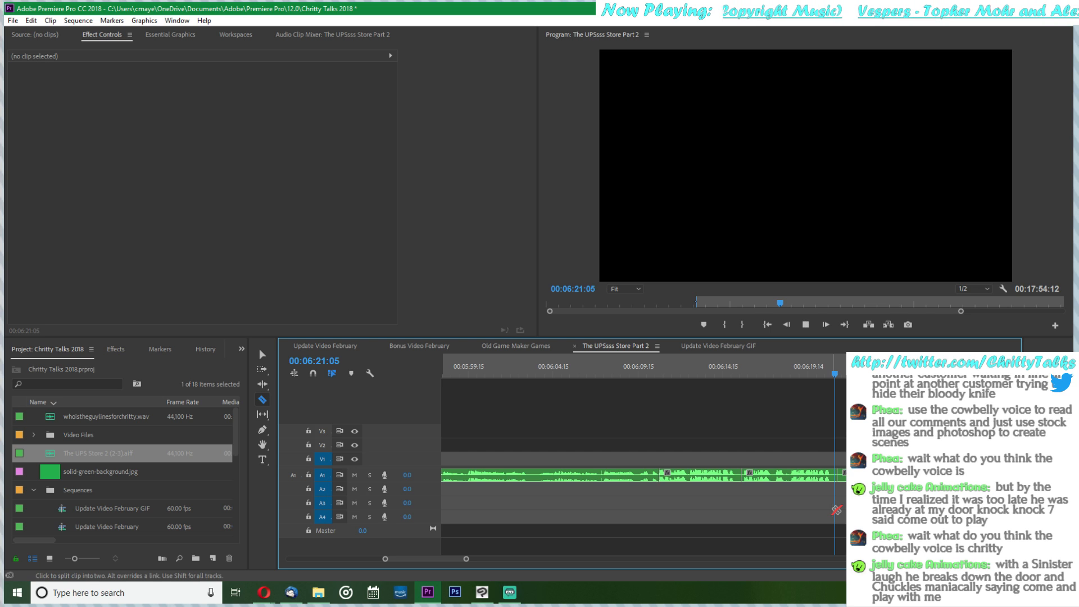
key(space)
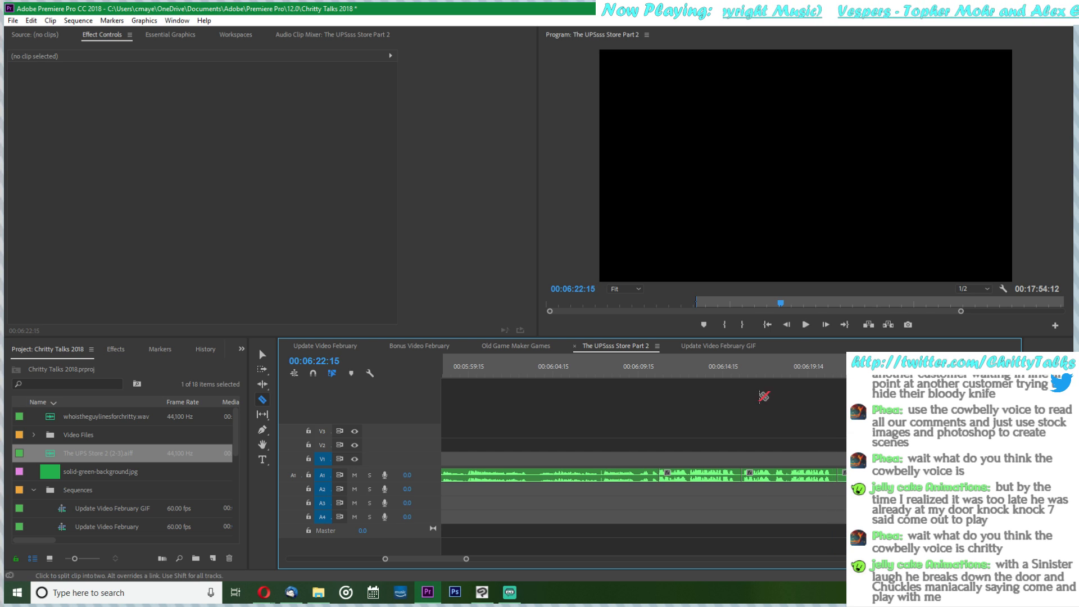
- Replay the A1 audio from about 00:06:15, and again from about 00:06:11 to 00:06:15:06
click(731, 373)
key(space)
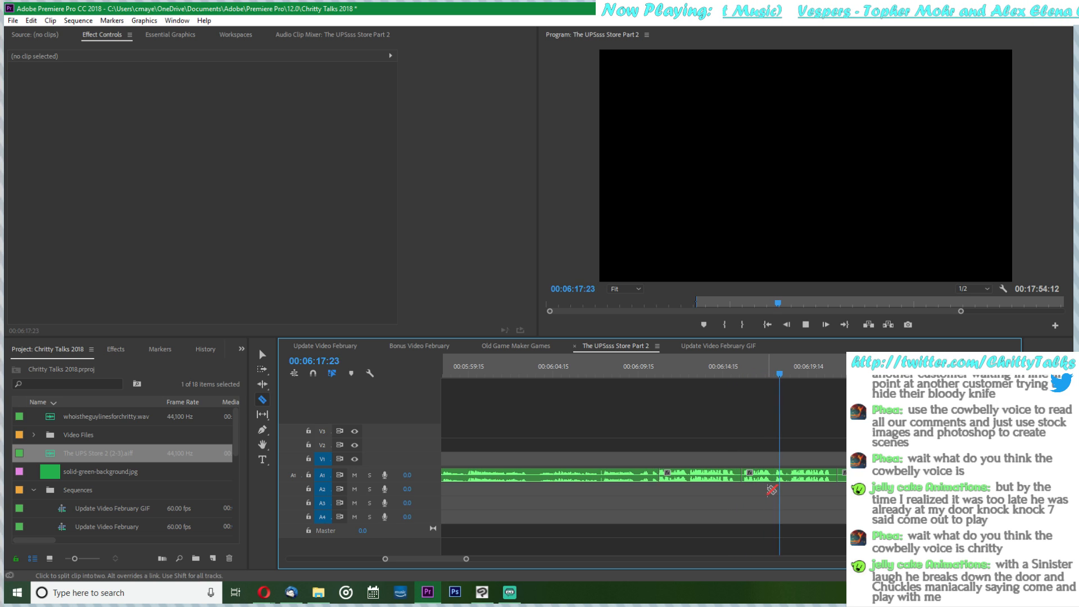
click(662, 367)
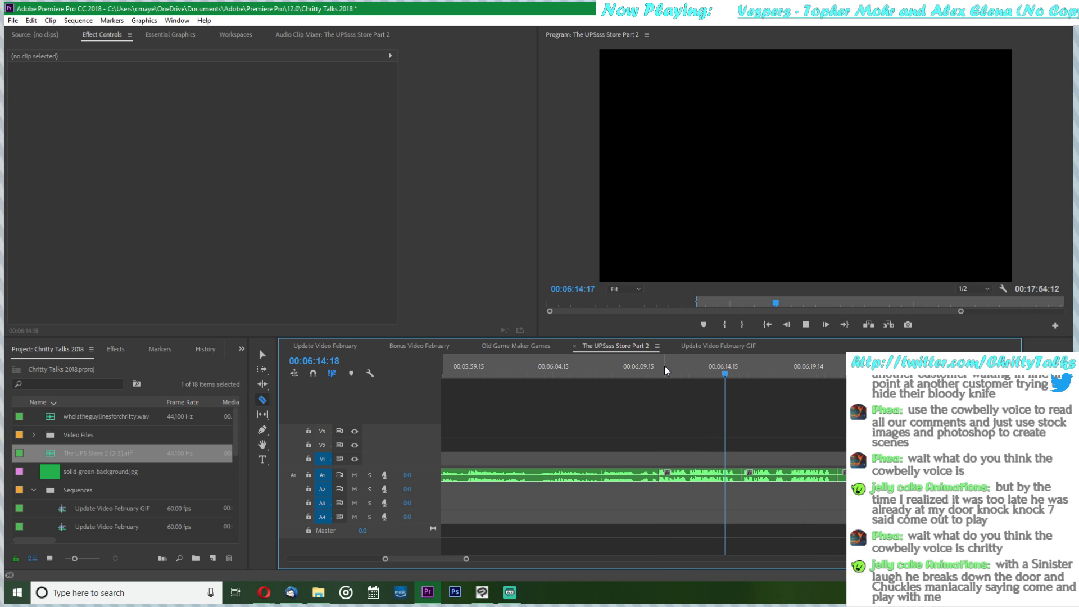
key(space)
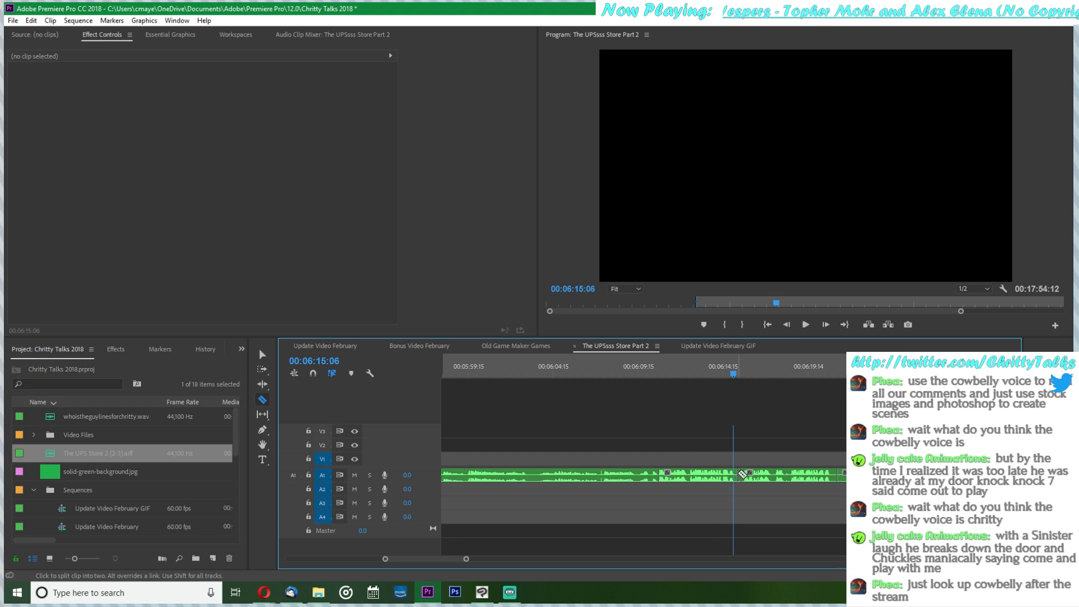
- Split the A1 audio at about 00:06:14:13 and delete the short piece between that cut and 00:06:15:17, leaving a gap
key(equal)
key(apostrophe)
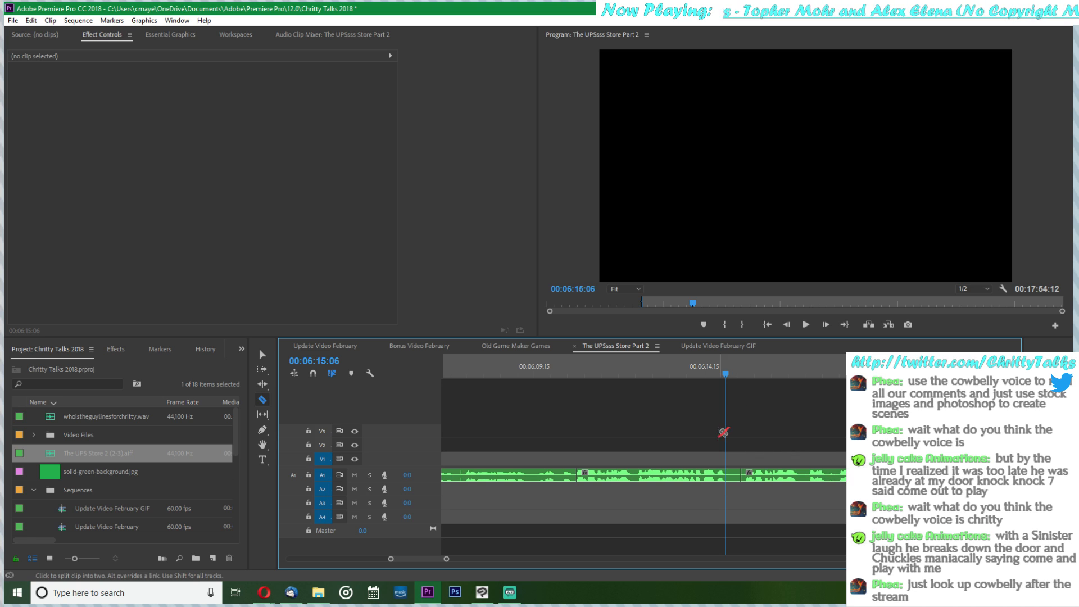
mouse_move(726, 374)
mouse_down()
mouse_move(699, 375)
mouse_move(712, 375)
mouse_up()
click(706, 477)
key(v)
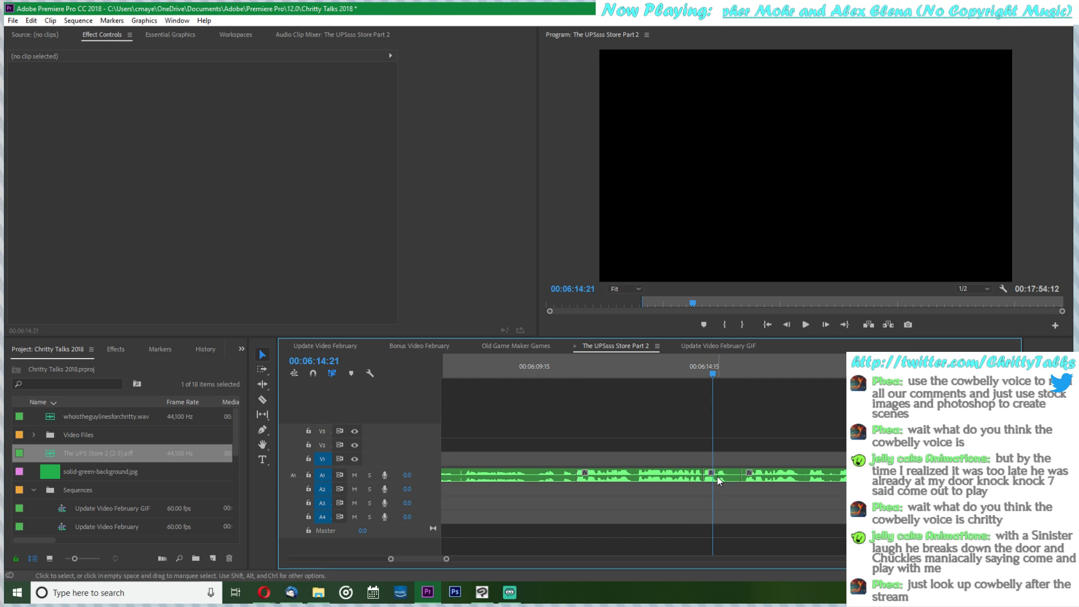
click(718, 476)
key(Delete)
- Play the A1 audio from 00:06:19:20 and split it with the Razor tool at 00:06:20:09
scroll(837, 422, down, 1)
click(816, 369)
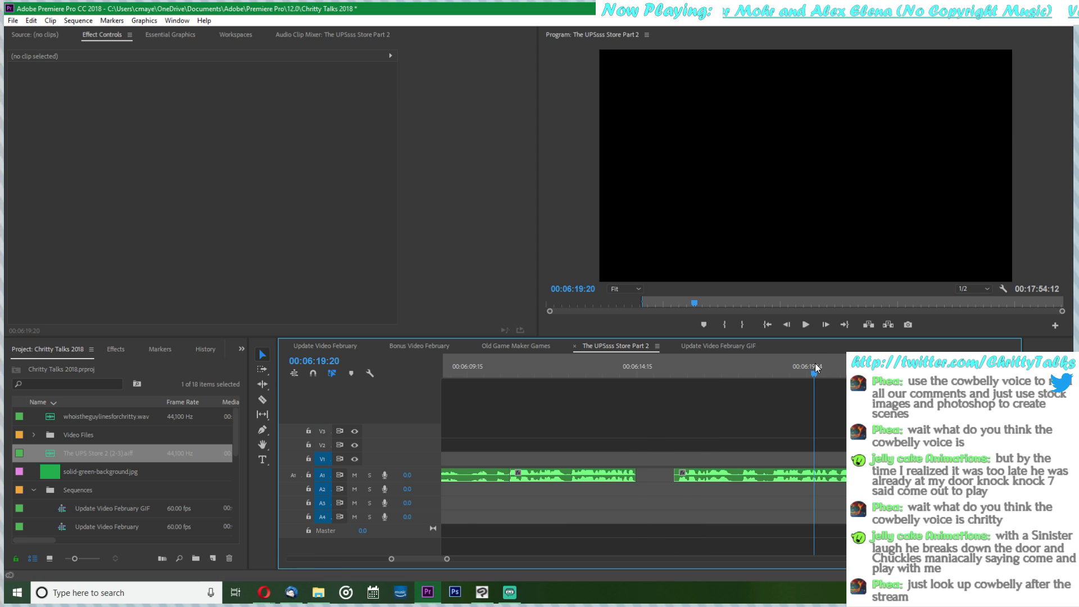
key(space)
key(c)
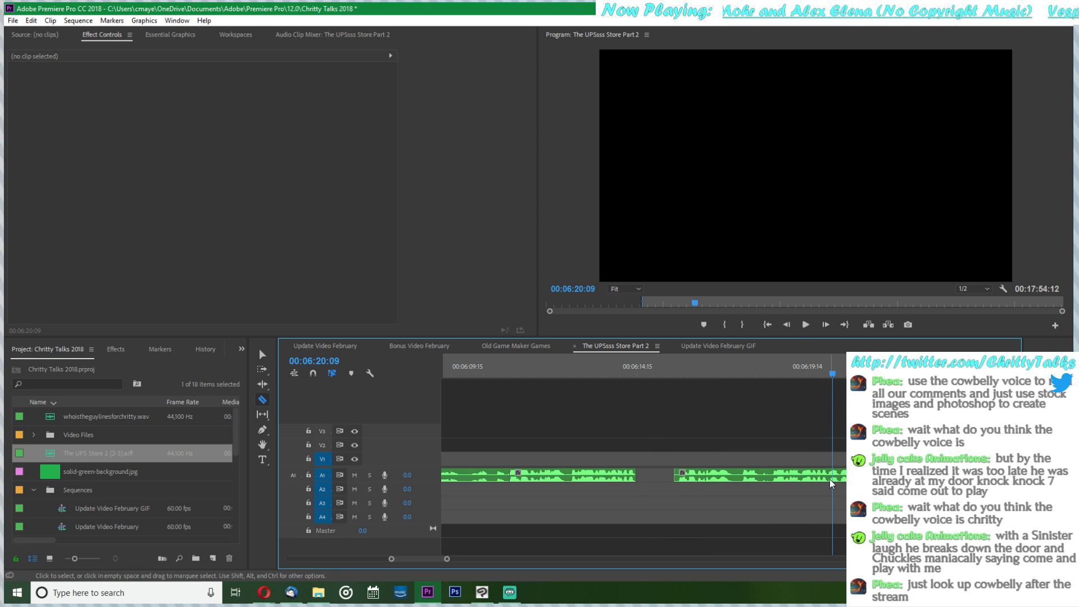
click(832, 477)
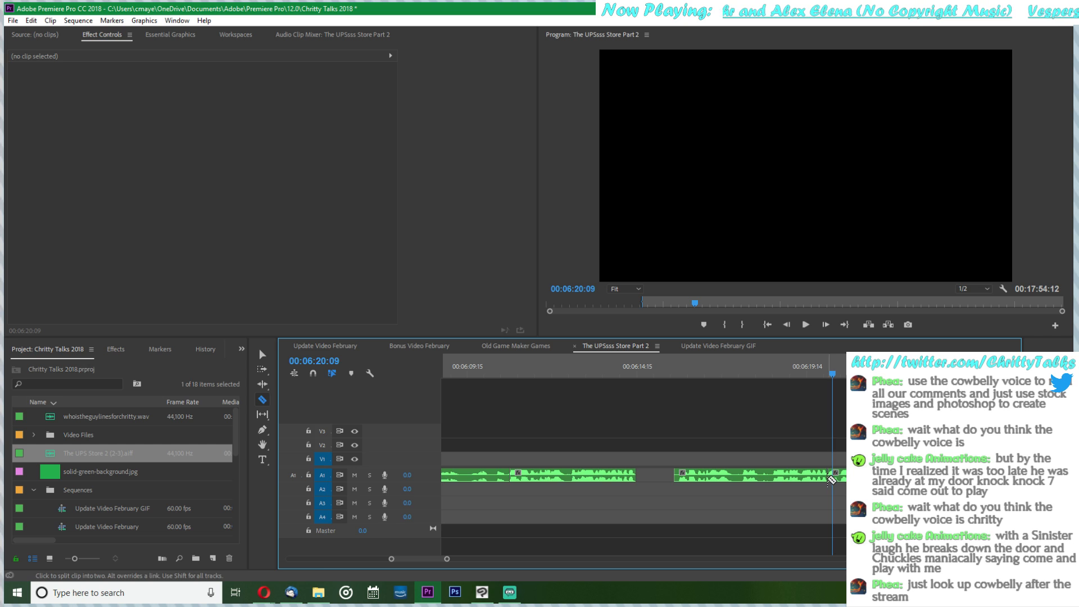
- Try moving audio from after the 00:06:20:09 cut into the gap at about 00:06:14:13 and play the splice
key(v)
drag(844, 482, 660, 476)
click(581, 370)
key(space)
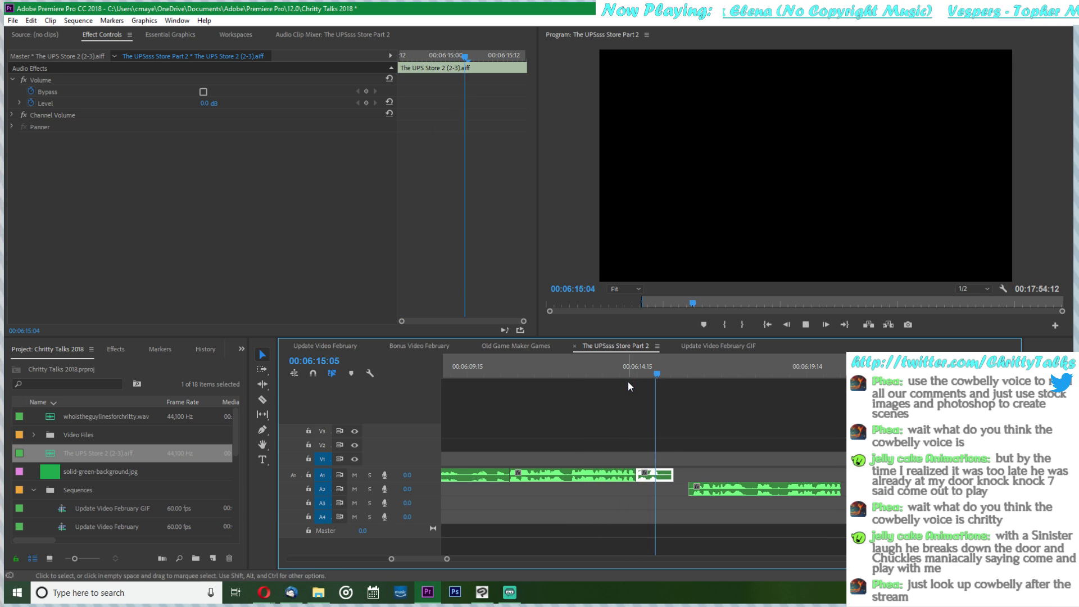
click(667, 490)
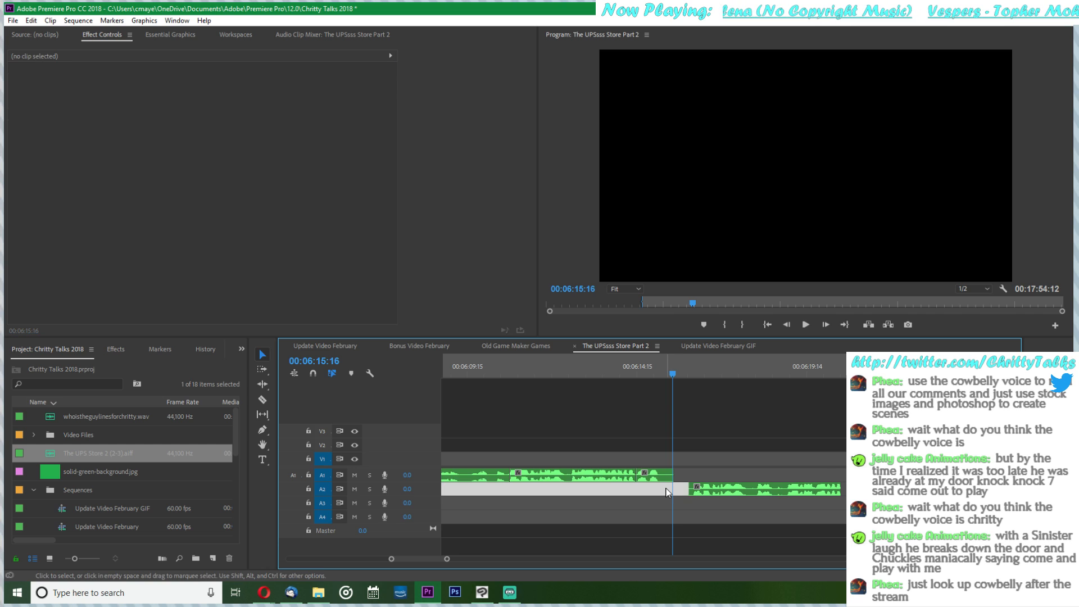
- Undo the audio clip moves around the gap after 00:06:14:13
key(ctrl+z)
key(ctrl+z)
key(ctrl+z)
key(ctrl+z)
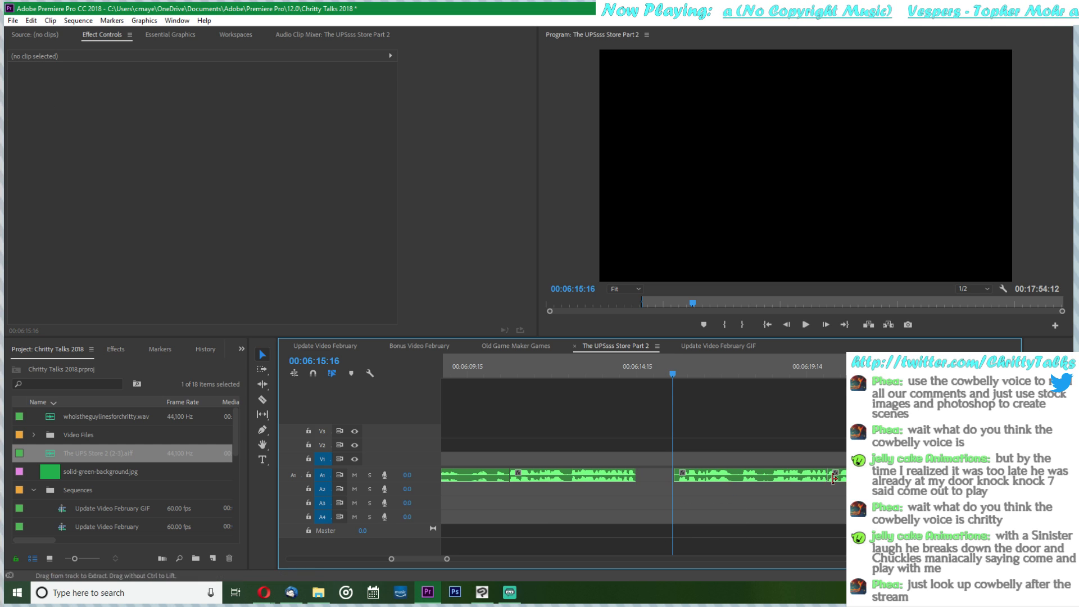
- Delete the A1 clip between 00:06:15:17 and 00:06:20:09 without closing the gap
click(780, 479)
key(ctrl+z)
key(ctrl+z)
scroll(779, 479, up, 6)
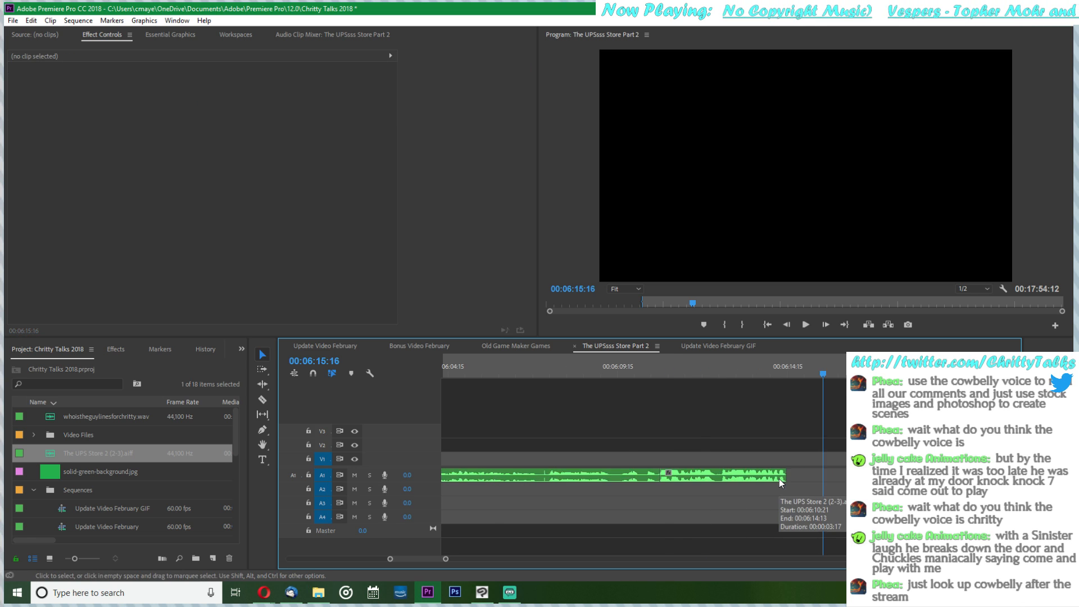
- Ripple-delete the long A1 clip that runs from 00:04:41:19 to 00:06:10:20
click(782, 471)
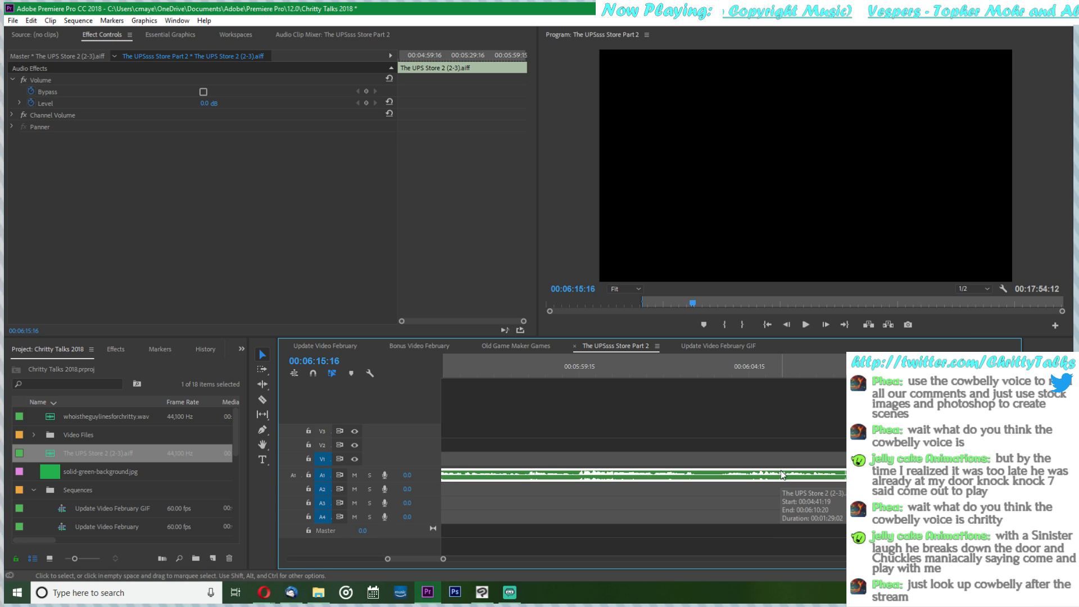
key(minus)
key(minus)
key(minus)
key(minus)
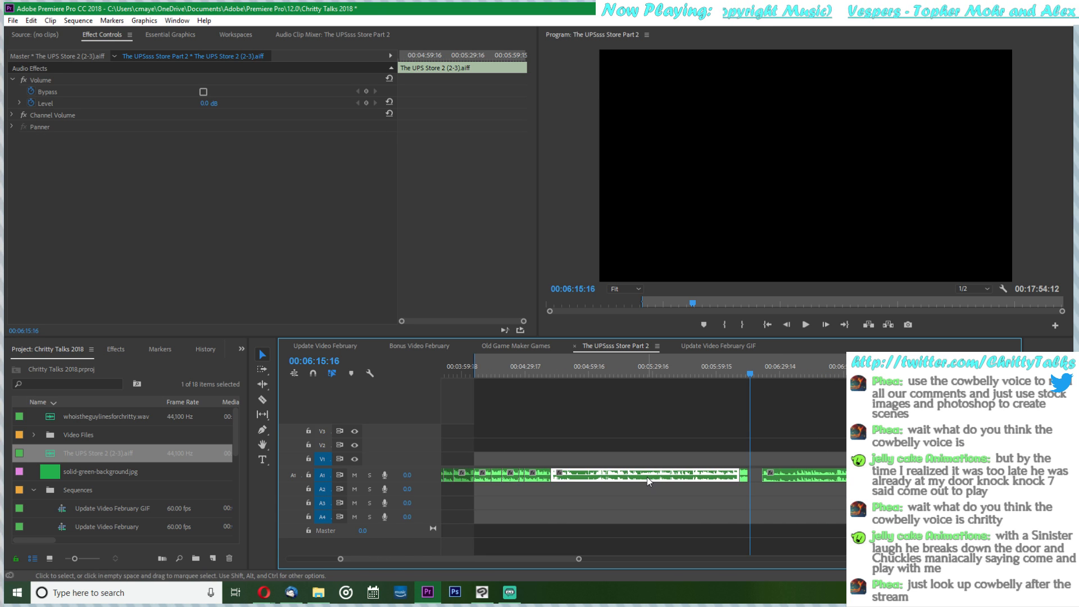
drag(578, 375, 696, 409)
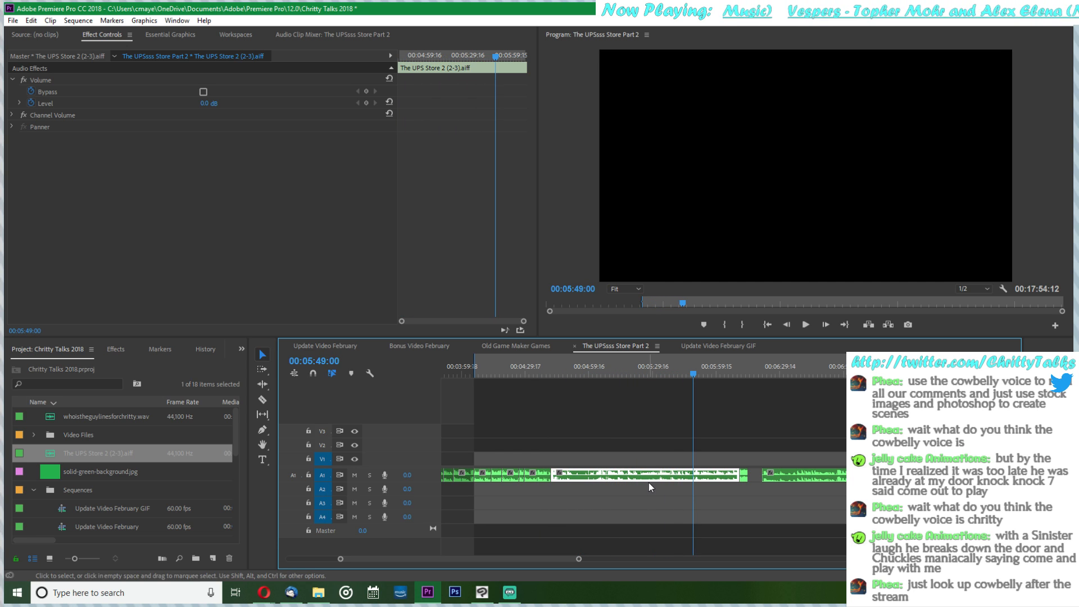
key(shift+Delete)
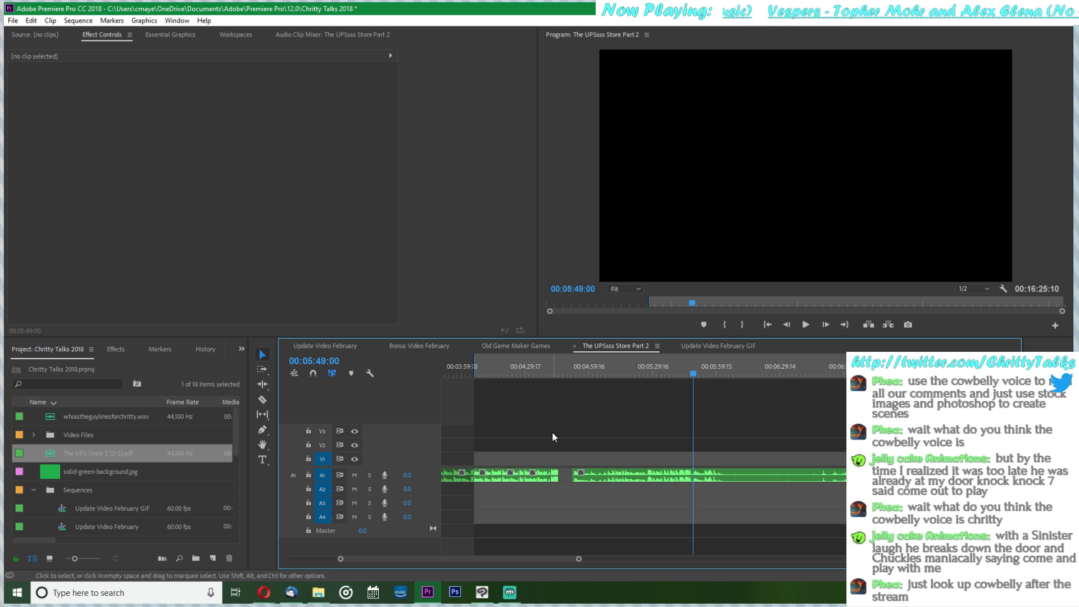
- Extend the end of the last short A1 clip before the gap by about one second, to about 00:04:46
key(=)
key(=)
scroll(542, 443, up, 5)
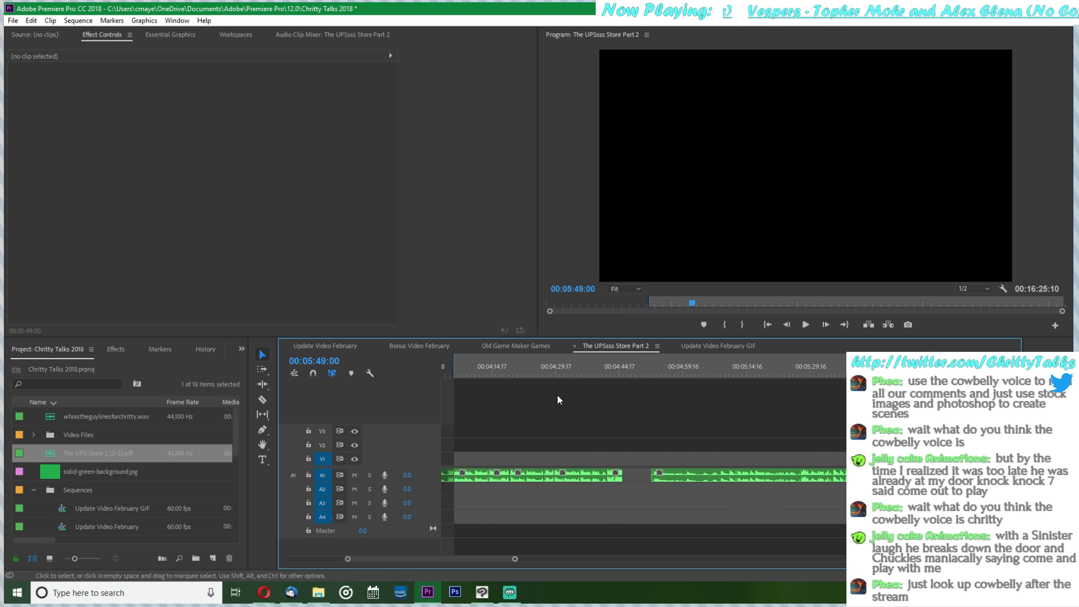
drag(575, 359, 621, 376)
key(=)
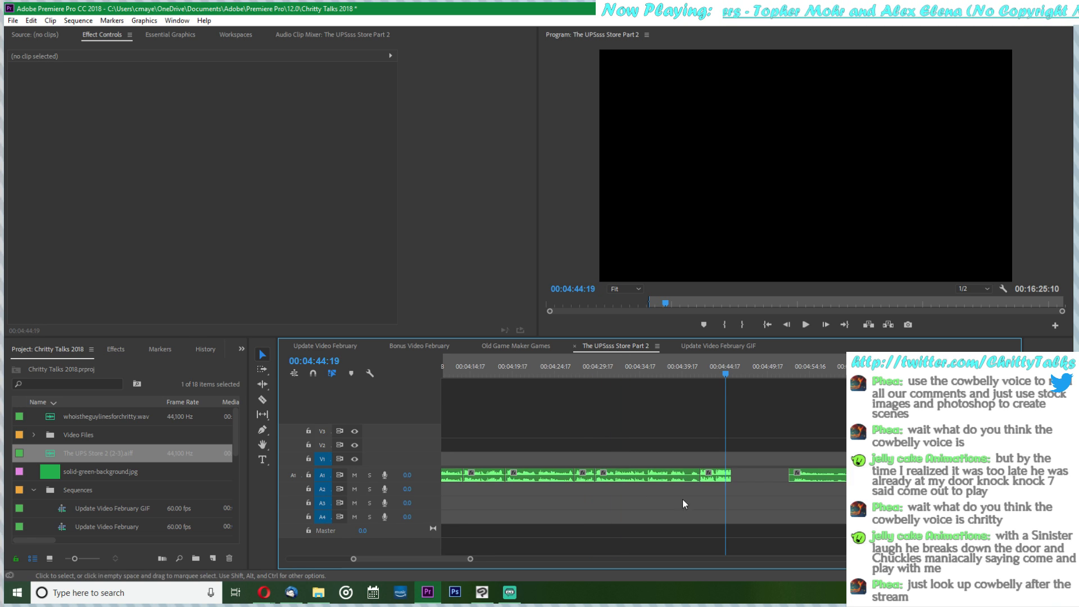
mouse_move(731, 475)
mouse_down()
mouse_move(768, 474)
mouse_move(742, 475)
mouse_up()
- Set the label colour of the extended short A1 clip to Violet
right_click(730, 475)
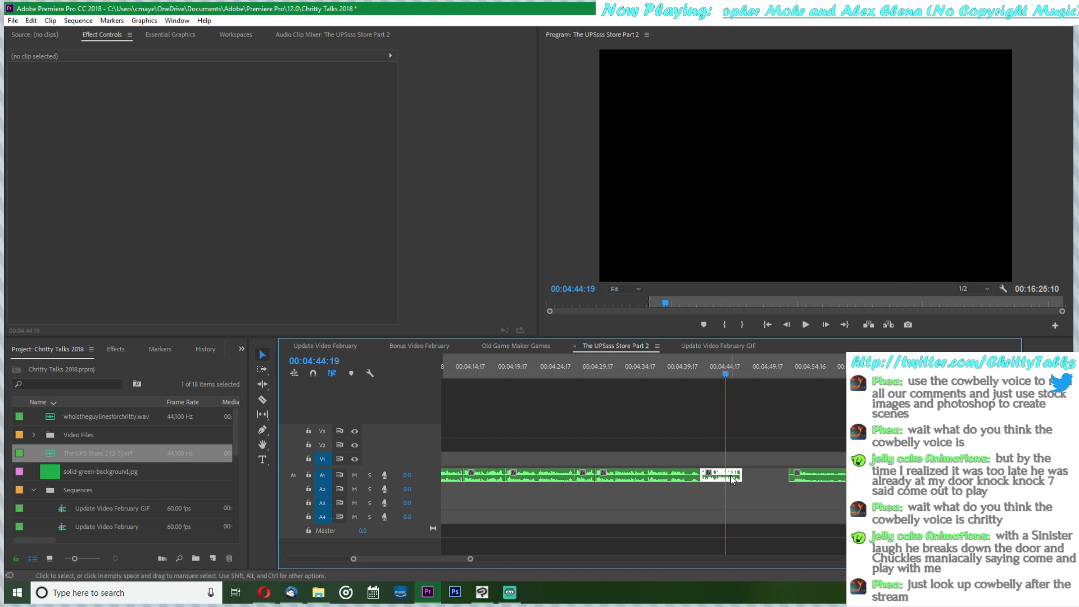
mouse_move(850, 329)
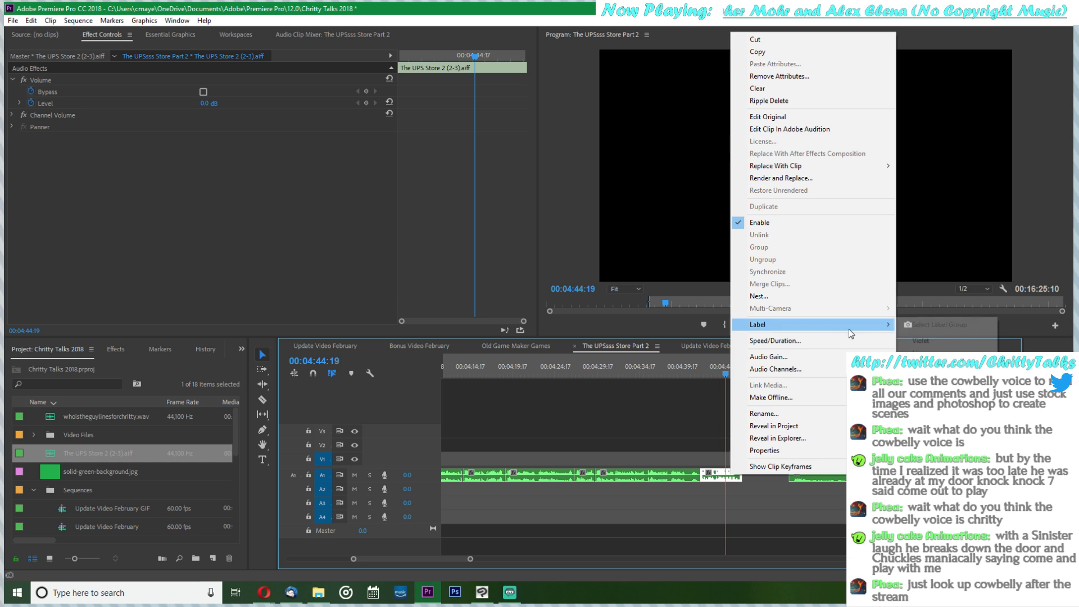
click(918, 343)
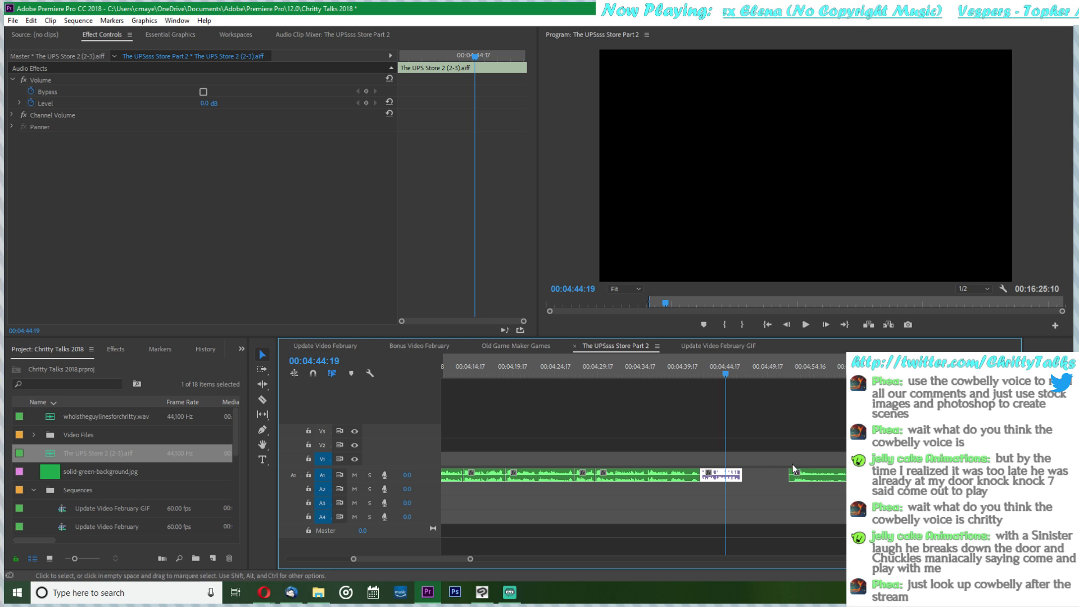
- Close the gap after the violet A1 clip and play the start of the clip that follows
click(761, 474)
key(Delete)
key(space)
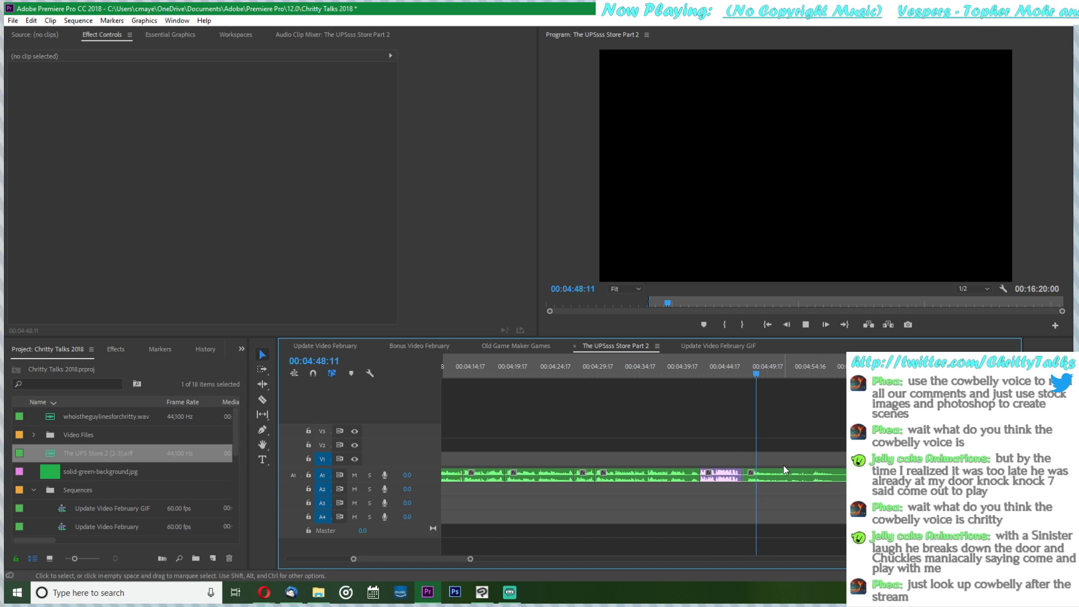
key(space)
- Split the long A1 clip after the violet one at about 00:05:29, delete its first part and close the gap
click(808, 475)
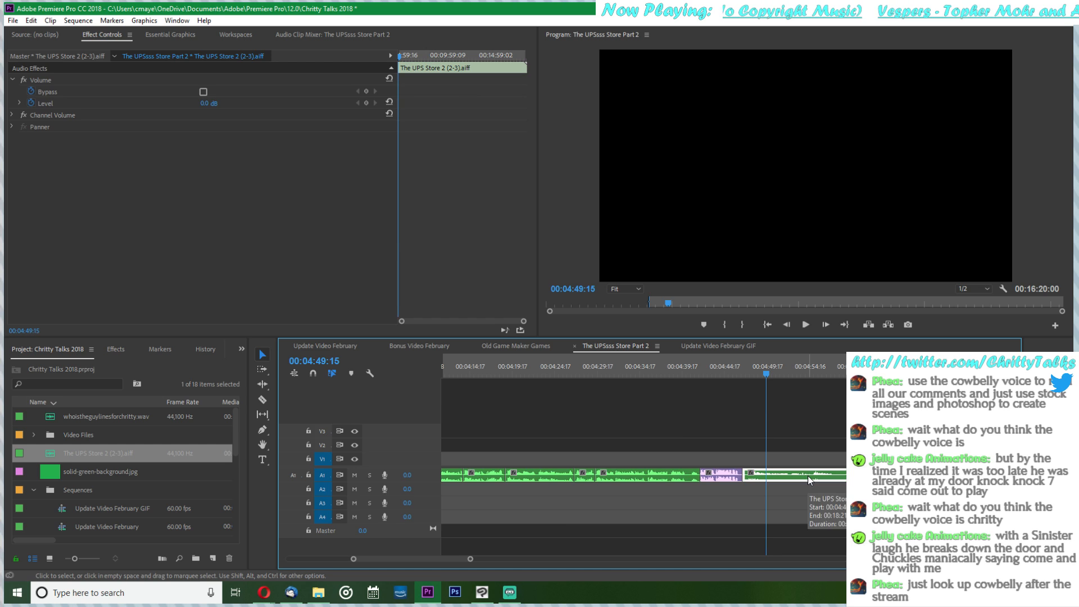
scroll(808, 476, down, 8)
drag(712, 368, 873, 411)
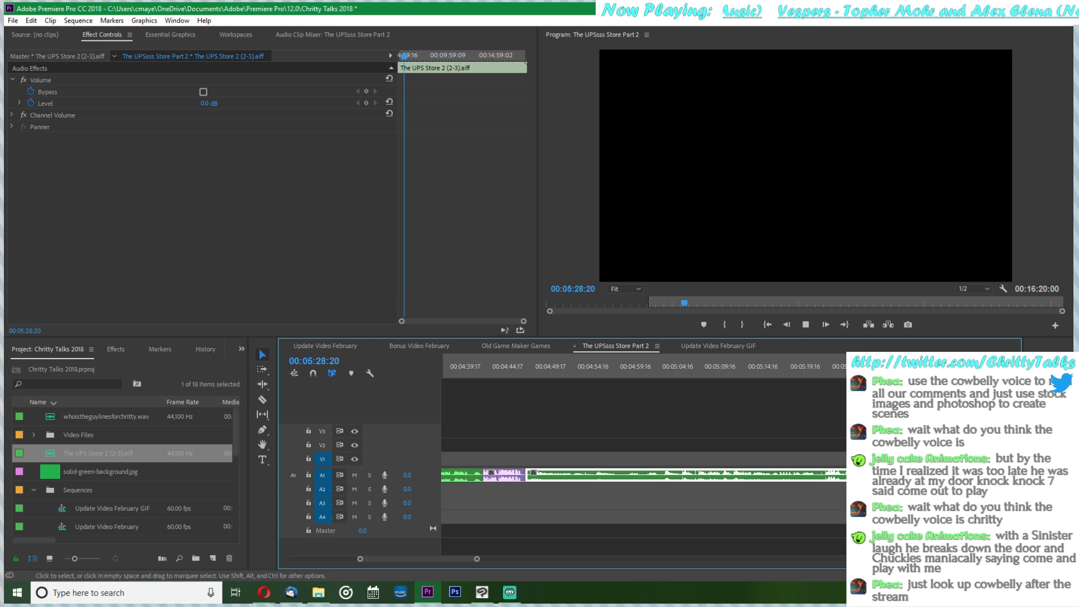
key(space)
key(c)
click(888, 475)
key(v)
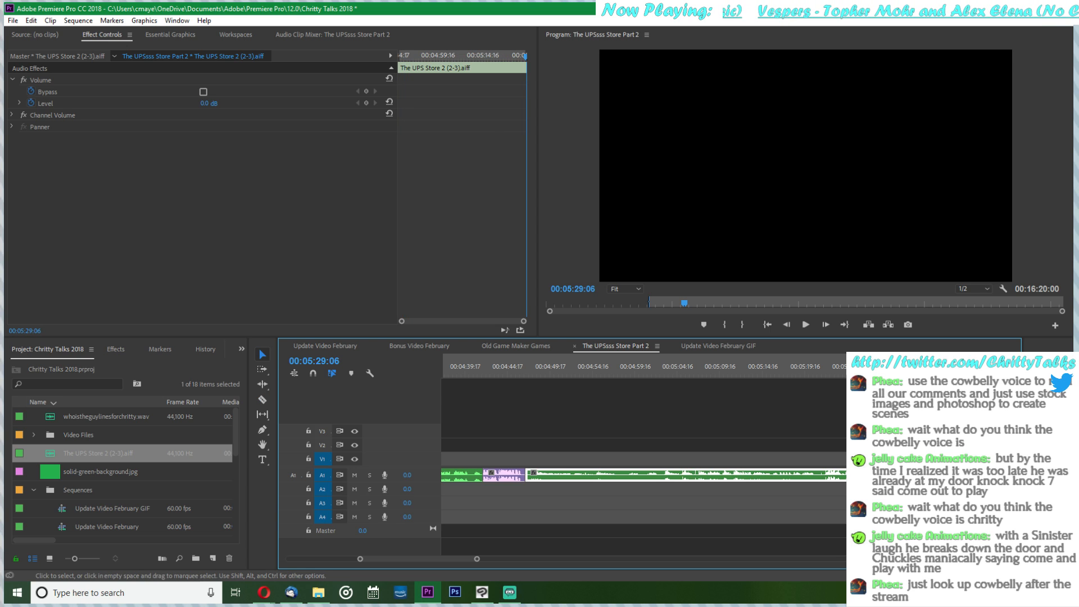
key(Delete)
click(687, 471)
key(Delete)
- Play the A1 audio from about 00:04:46 and split the long clip at about 00:05:00
click(522, 358)
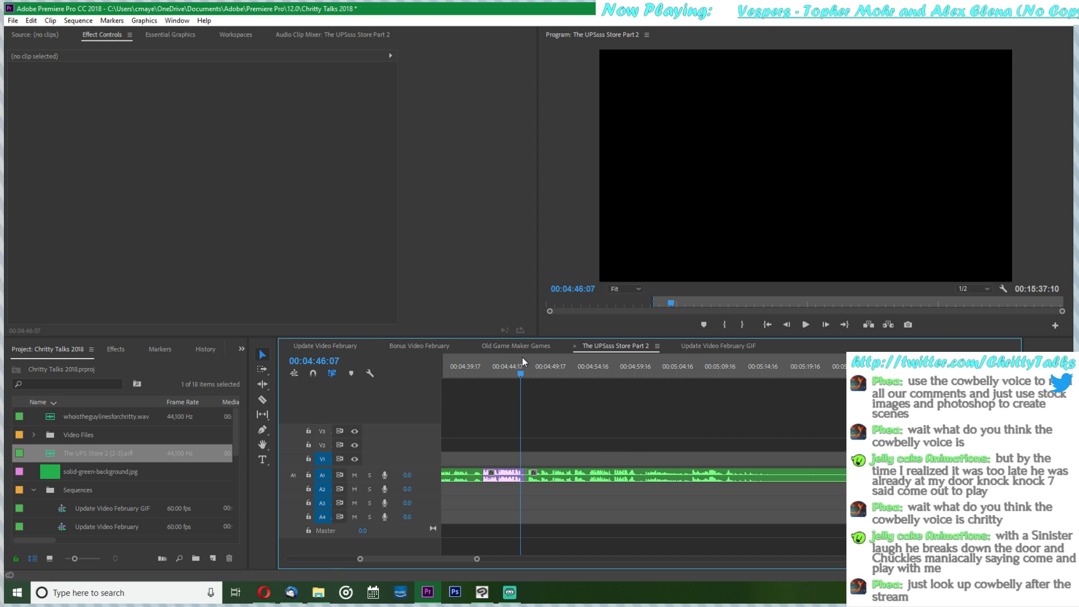
key(space)
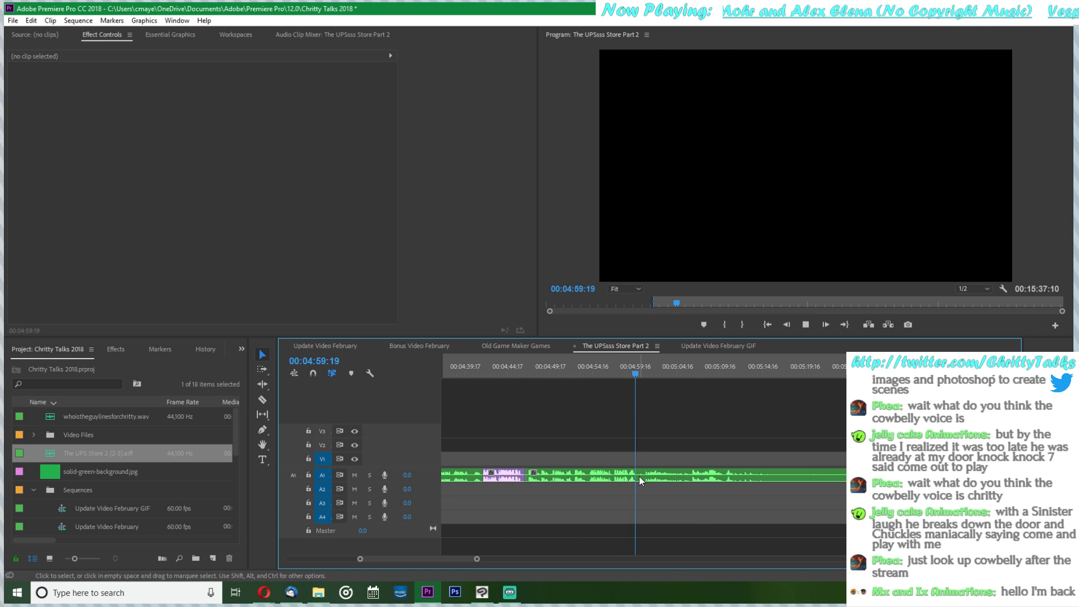
key(space)
key(c)
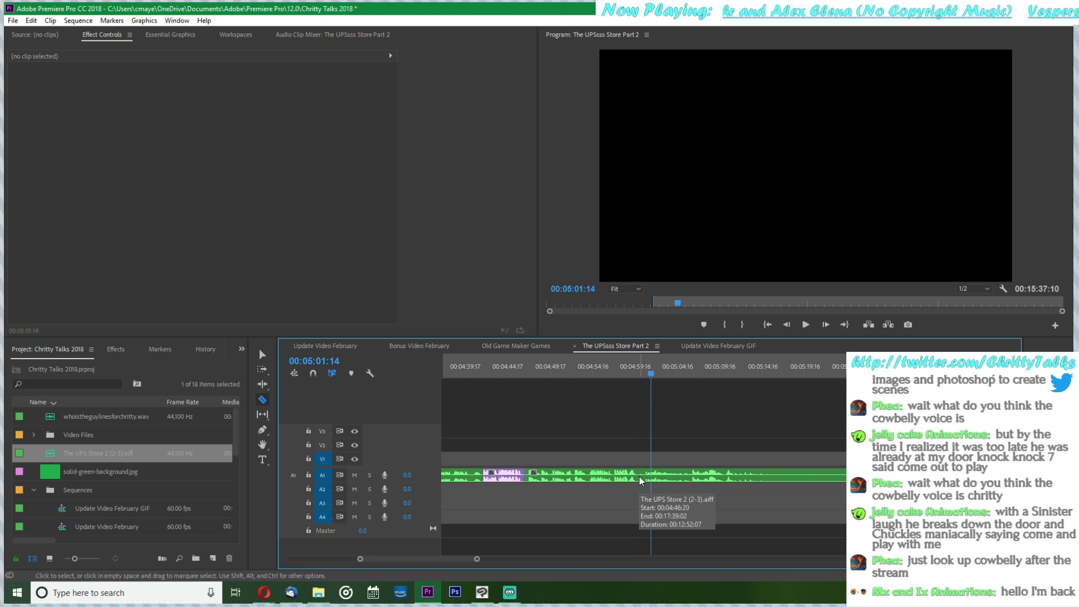
click(640, 477)
key(v)
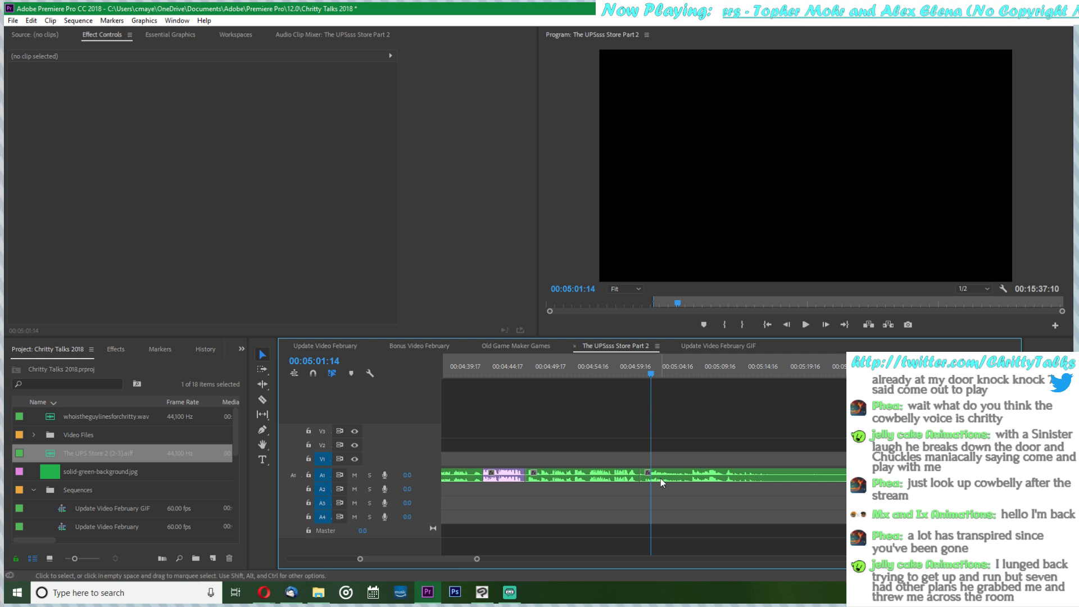
key(ctrl+s)
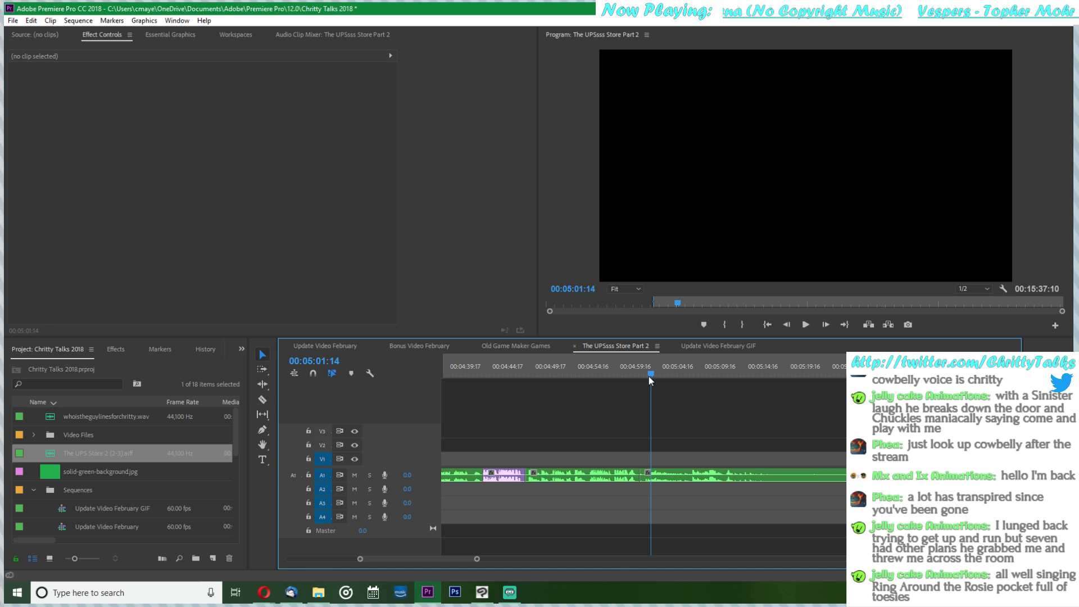
- Split the last A1 clip again at about 00:06:22, delete the part from 00:05:00 to that cut and close the gap
drag(649, 376, 641, 373)
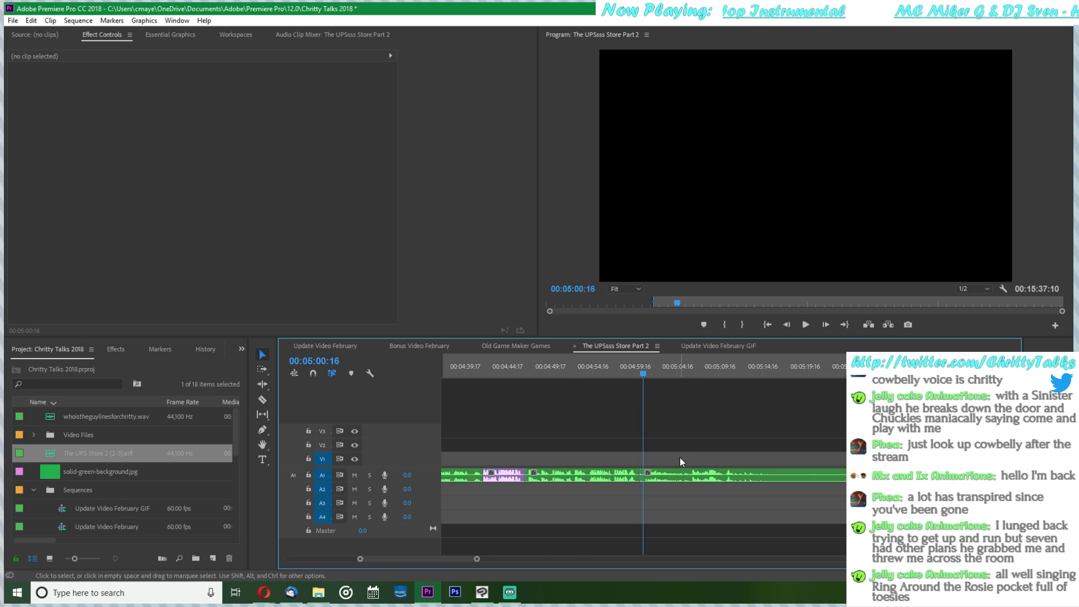
scroll(679, 457, down, 3)
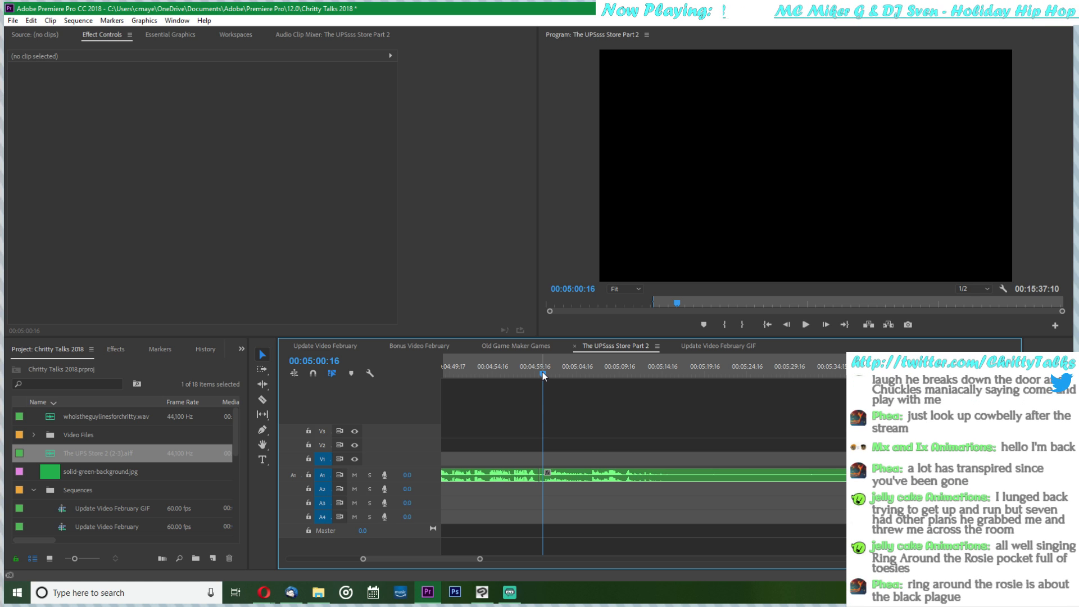
key(space)
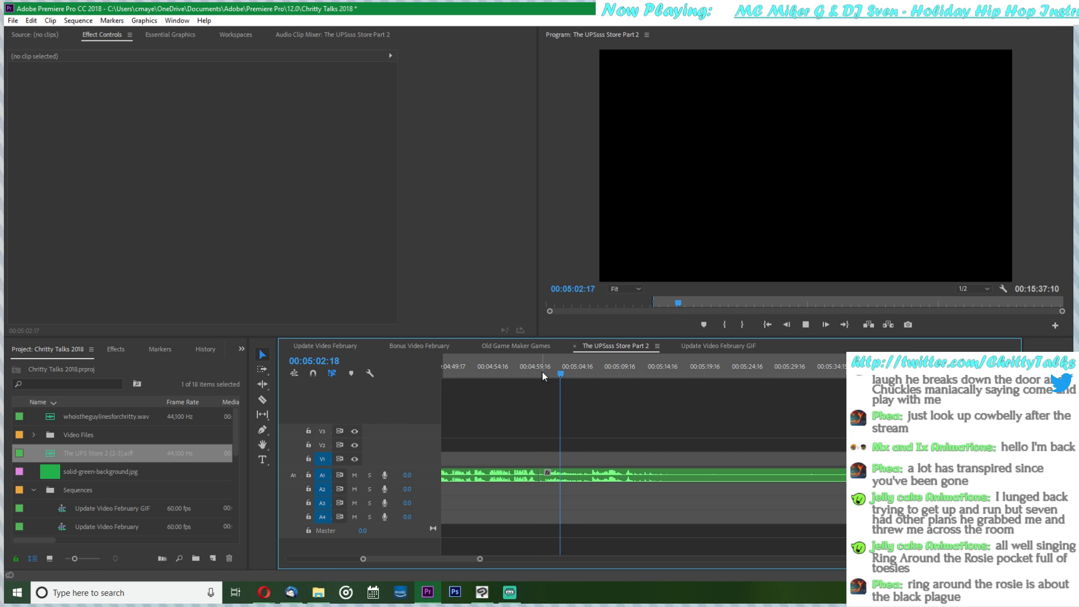
key(space)
scroll(618, 475, down, 4)
key(minus)
key(minus)
key(minus)
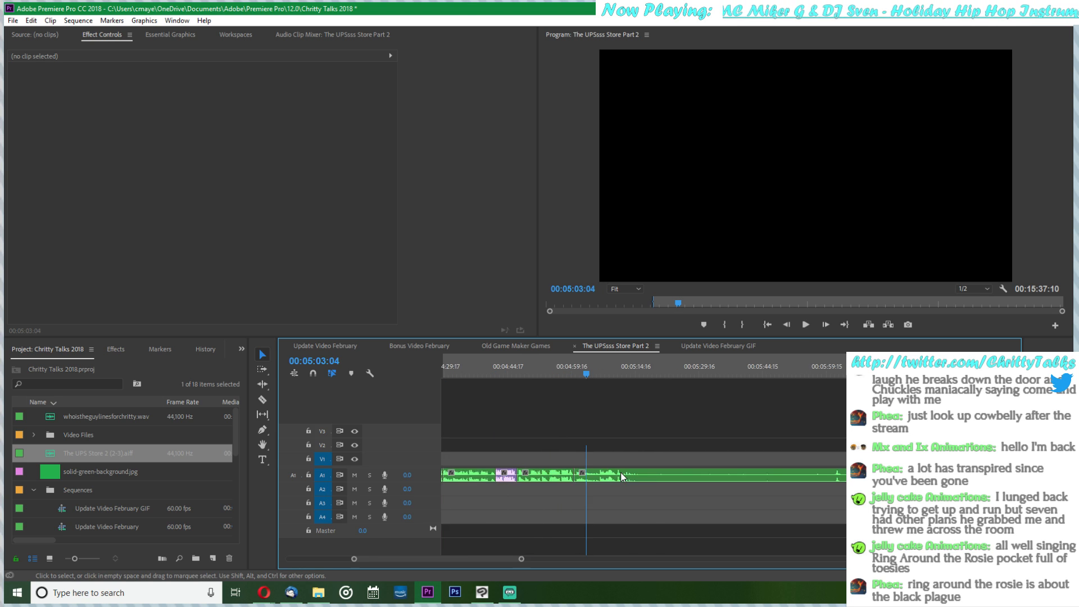
key(c)
click(775, 478)
key(v)
click(764, 478)
key(shift+Delete)
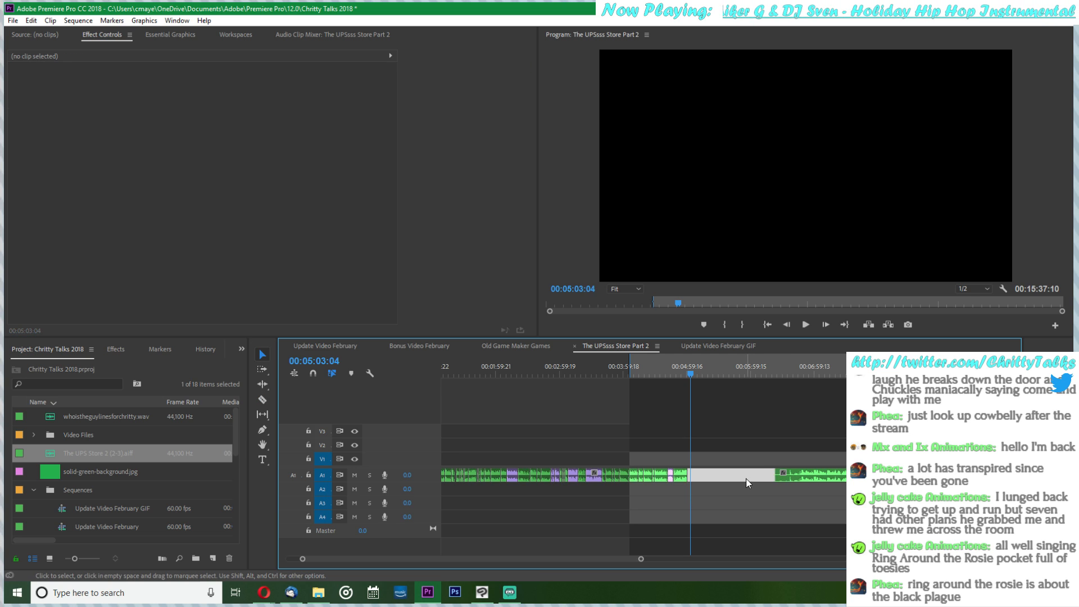
- Scrub through the last A1 clip, split it at 00:07:16:20, then delete the part before the cut and close the gap
click(704, 475)
key(equal)
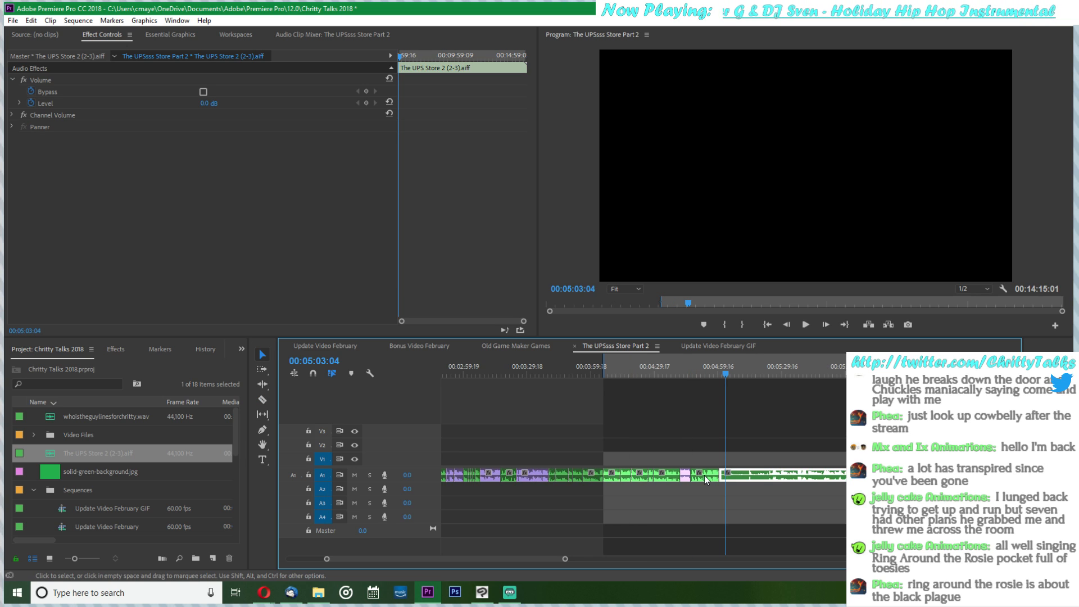
key(equal)
scroll(647, 397, down, 3)
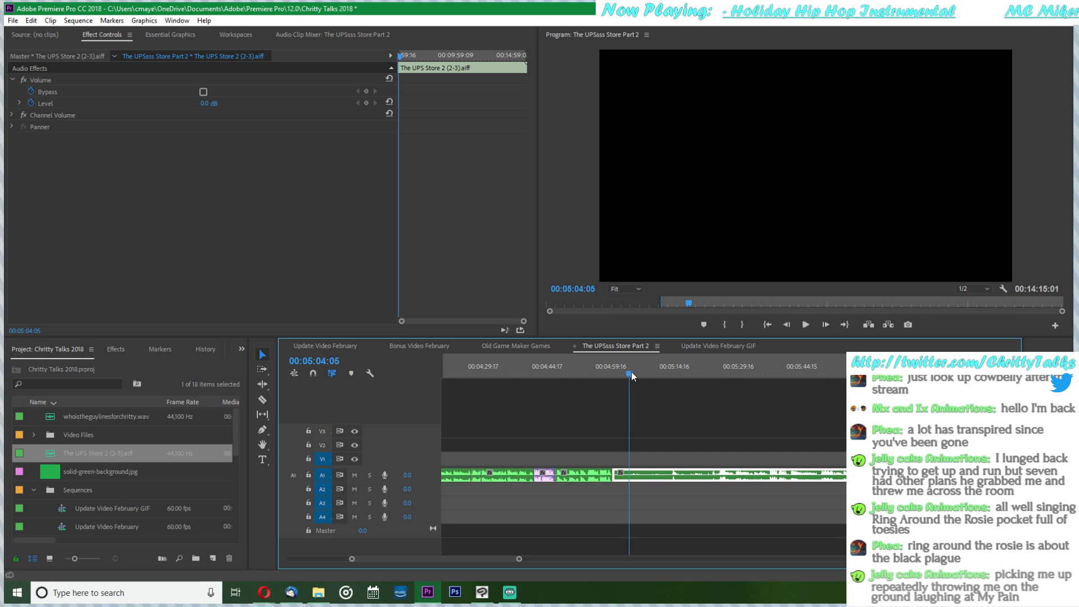
click(633, 369)
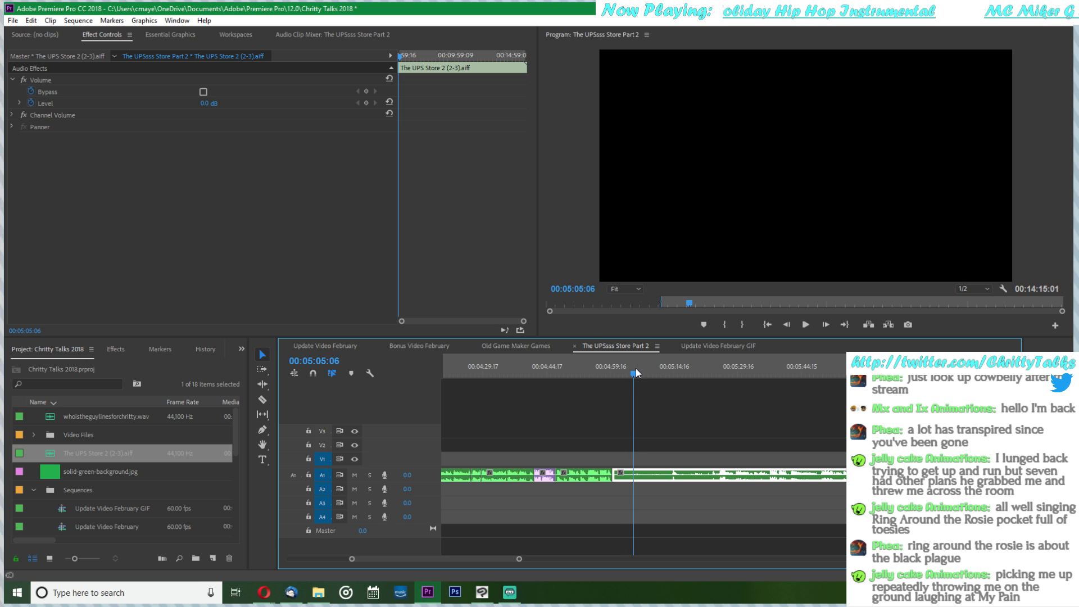
drag(636, 368, 749, 382)
drag(768, 387, 903, 385)
scroll(837, 429, down, 6)
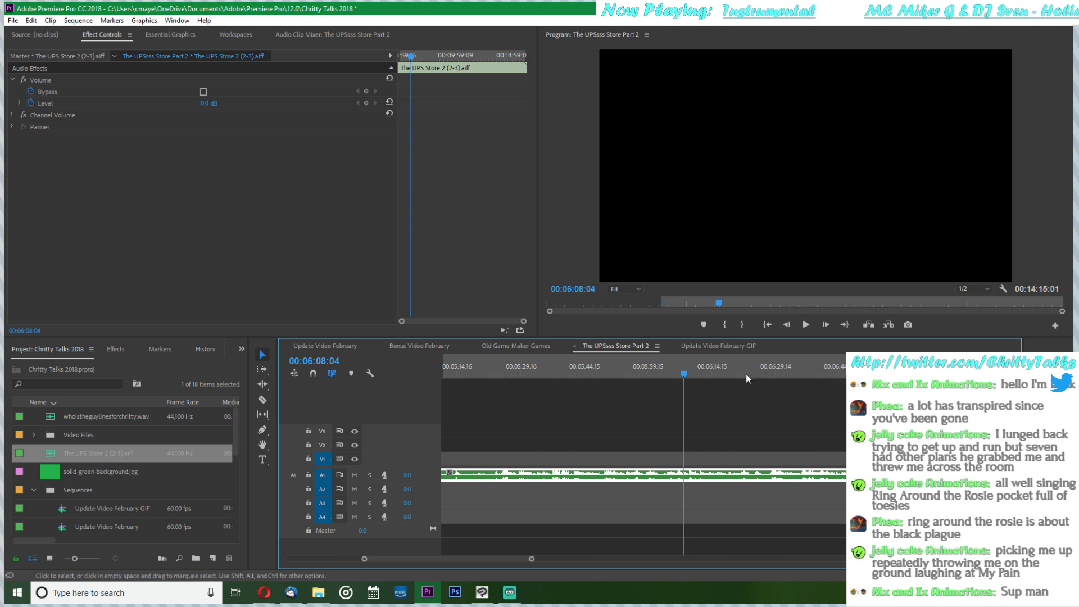
drag(690, 374, 976, 396)
key(c)
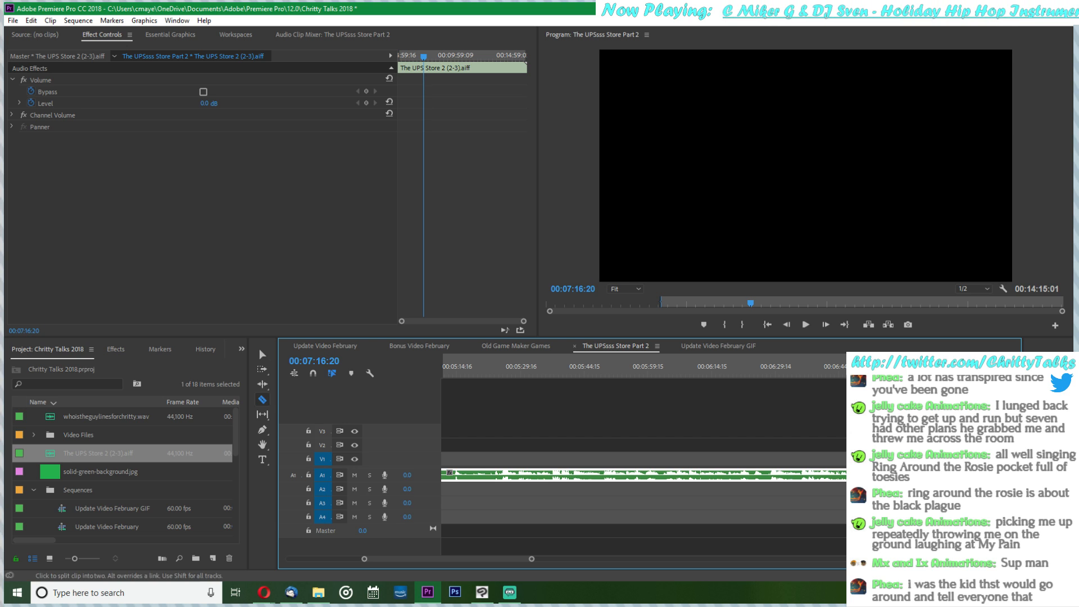
key(v)
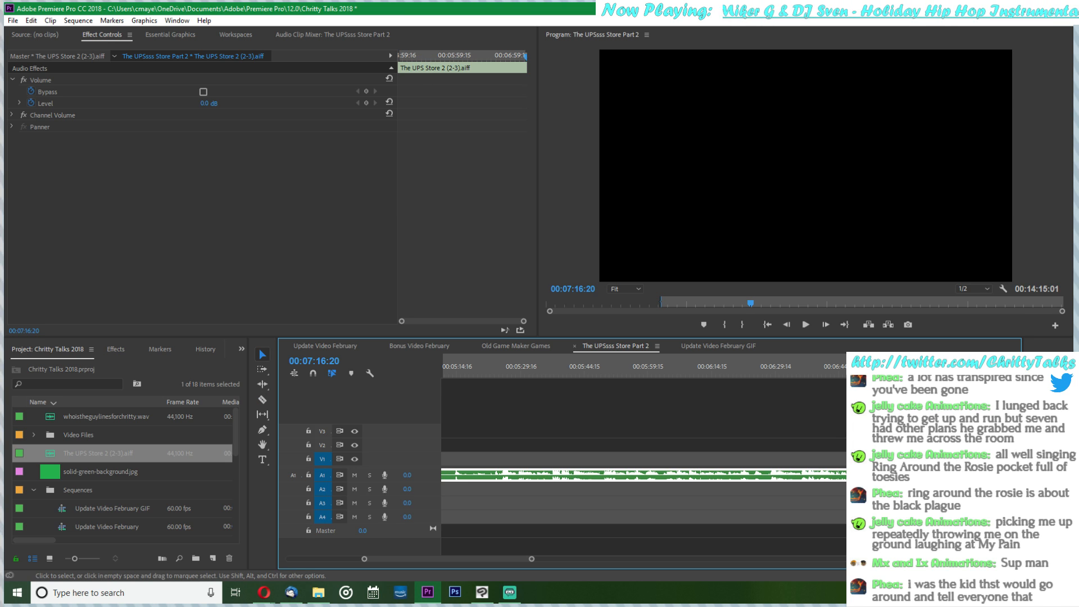
key(Delete)
click(852, 475)
key(Delete)
- Play the join near 00:05:00 and move the last A1 clip back slightly so it butts against the preceding clip
scroll(849, 471, up, 4)
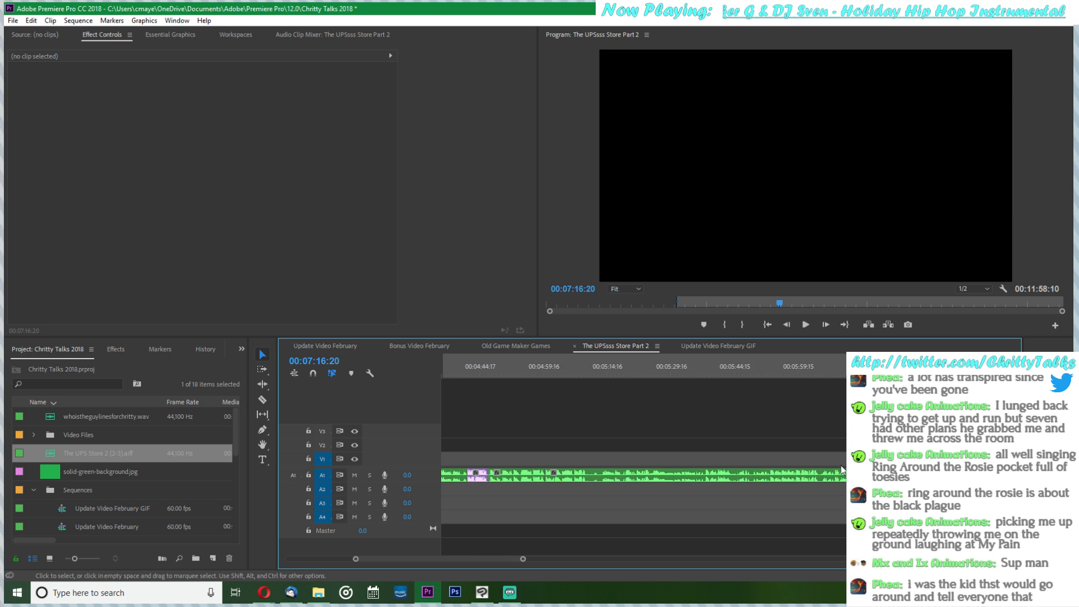
drag(680, 358, 697, 358)
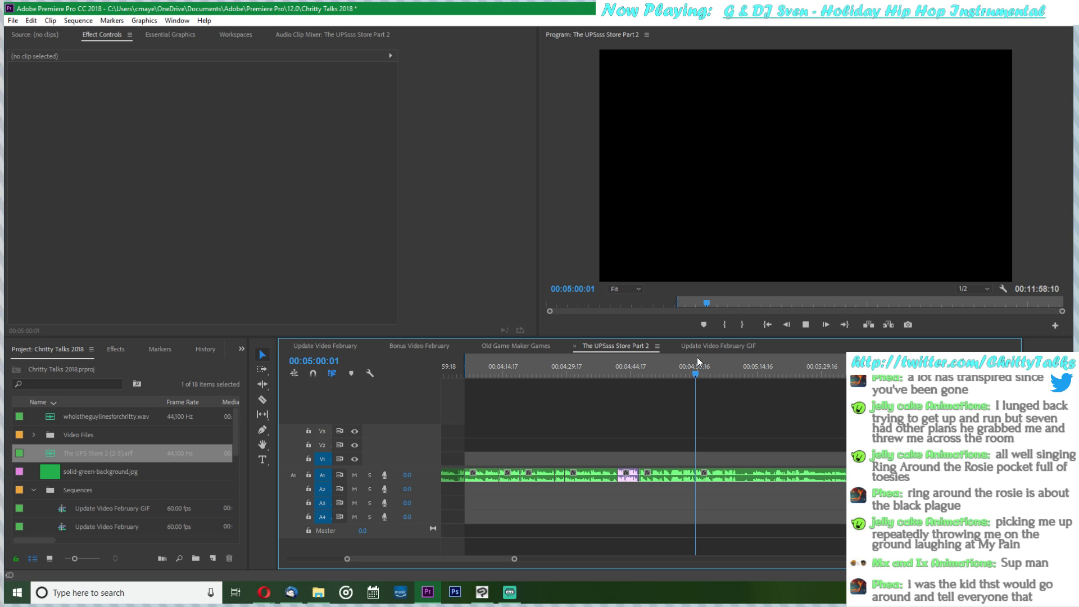
key(space)
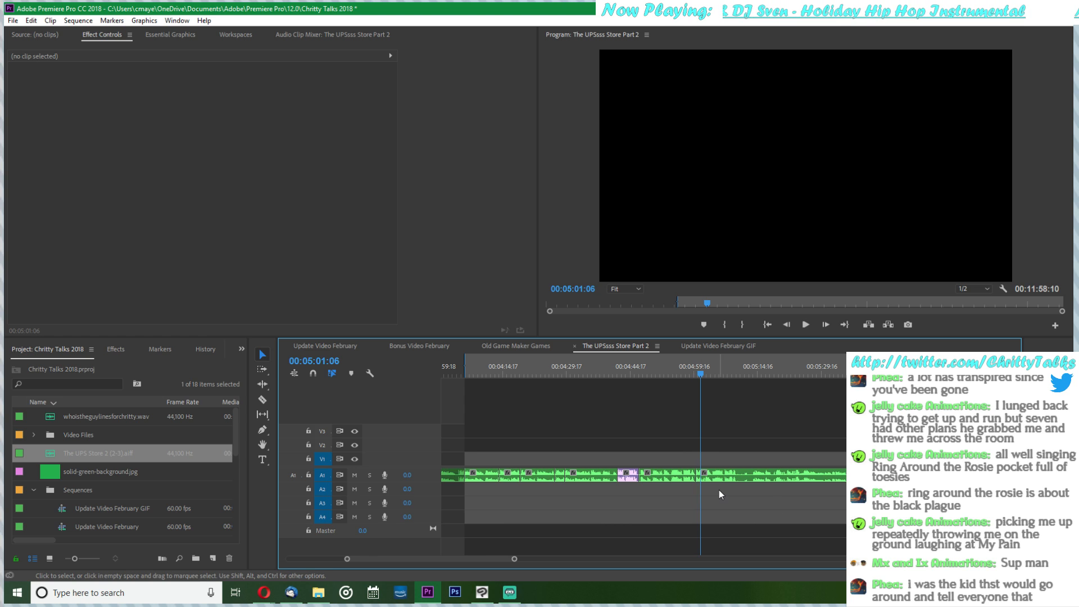
key(equal)
key(equal)
mouse_move(763, 482)
mouse_down()
mouse_move(813, 488)
mouse_move(730, 494)
mouse_move(776, 471)
mouse_move(763, 479)
mouse_up()
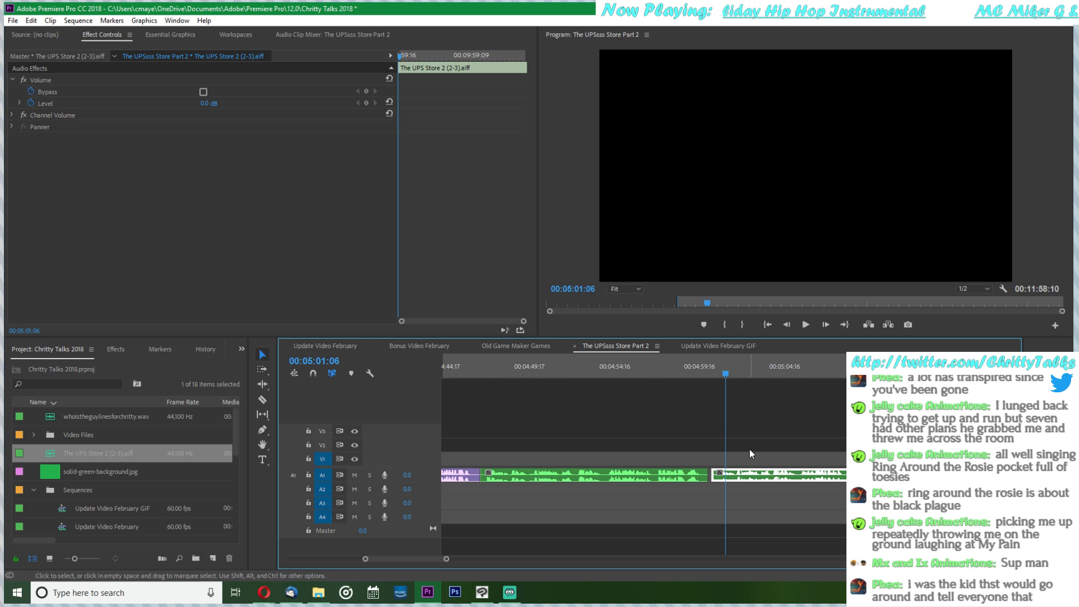
drag(760, 470, 757, 470)
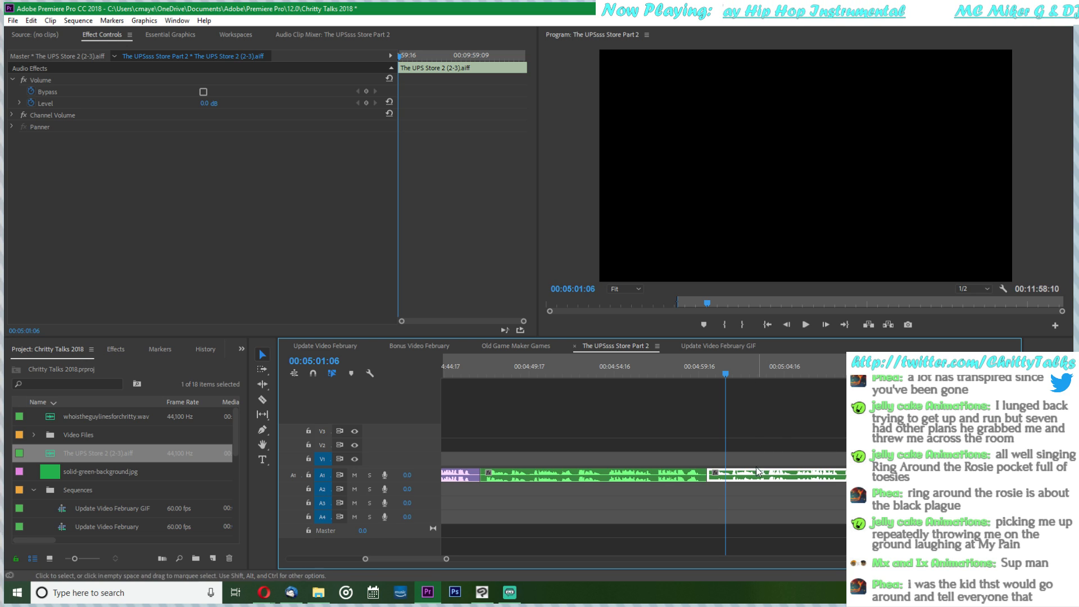
click(700, 374)
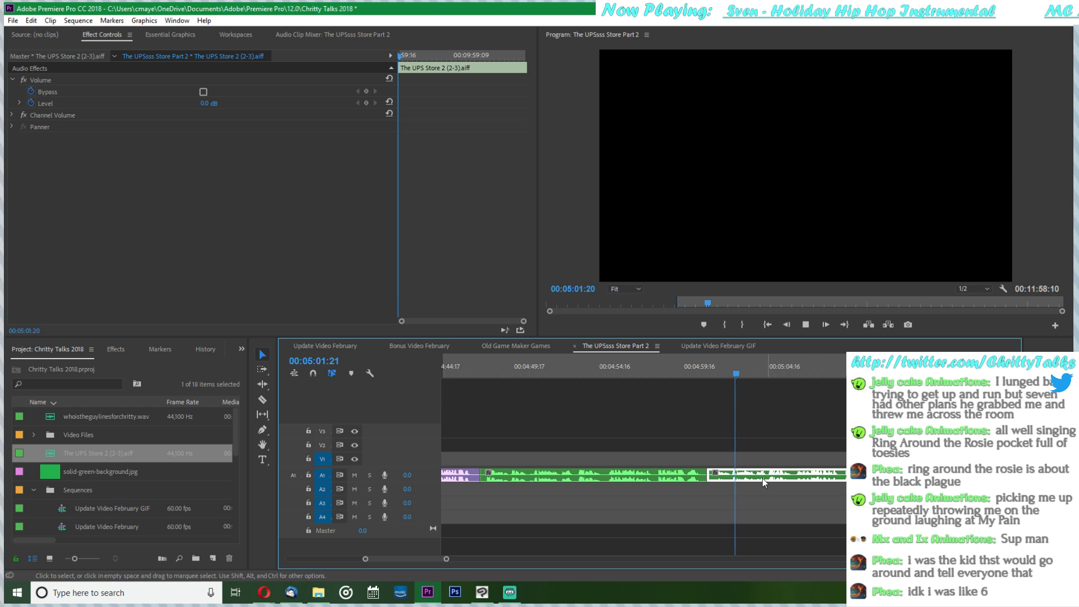
- Try shifting the last A1 clip onto A2 and return it to A1 directly after the preceding clip
drag(760, 478, 709, 488)
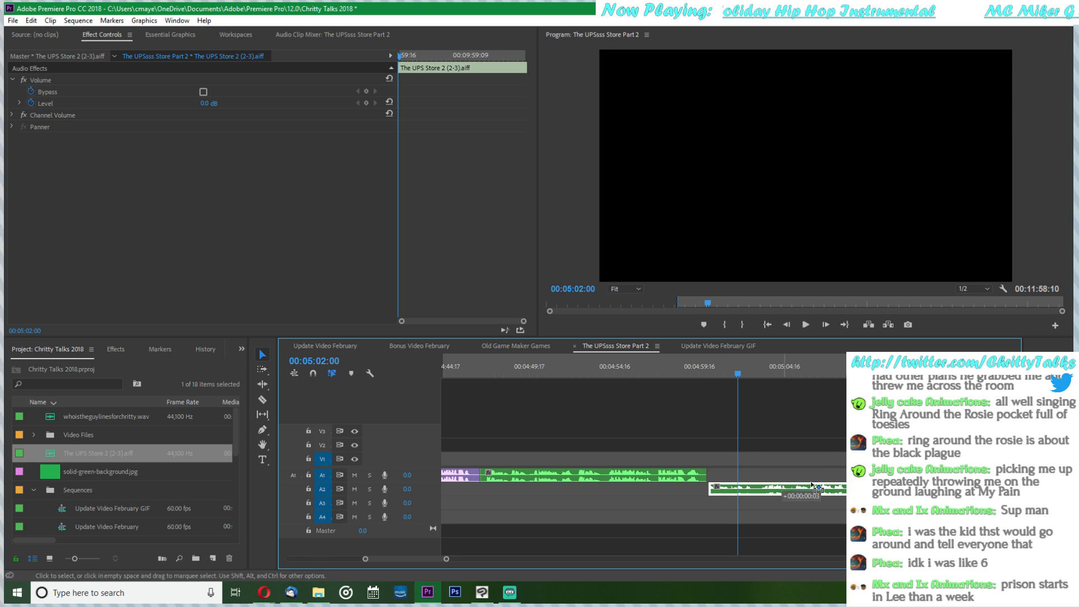
key(ctrl+z)
key(space)
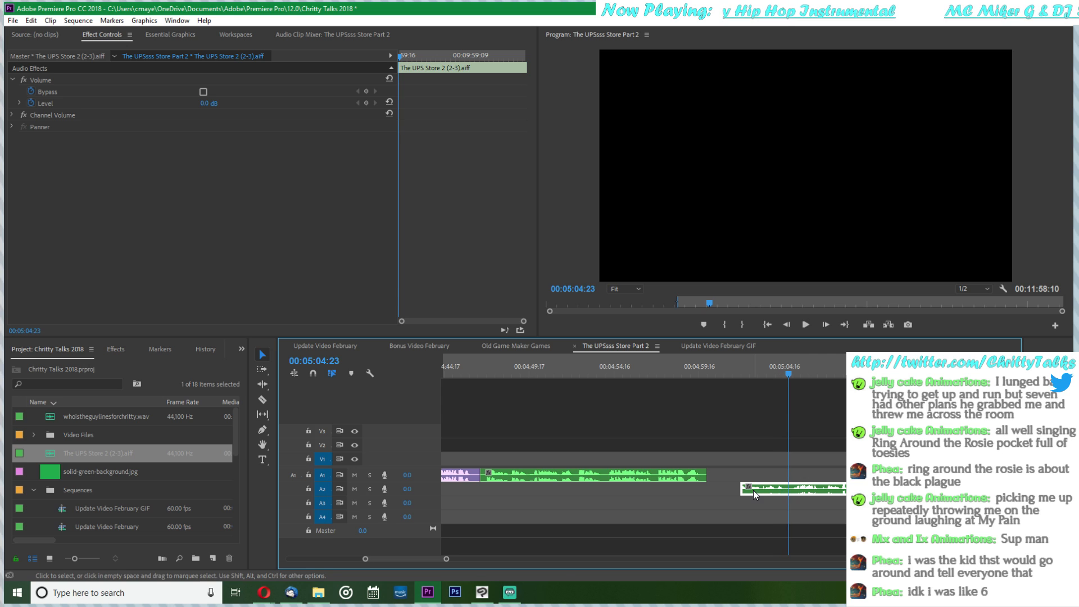
drag(753, 490, 715, 476)
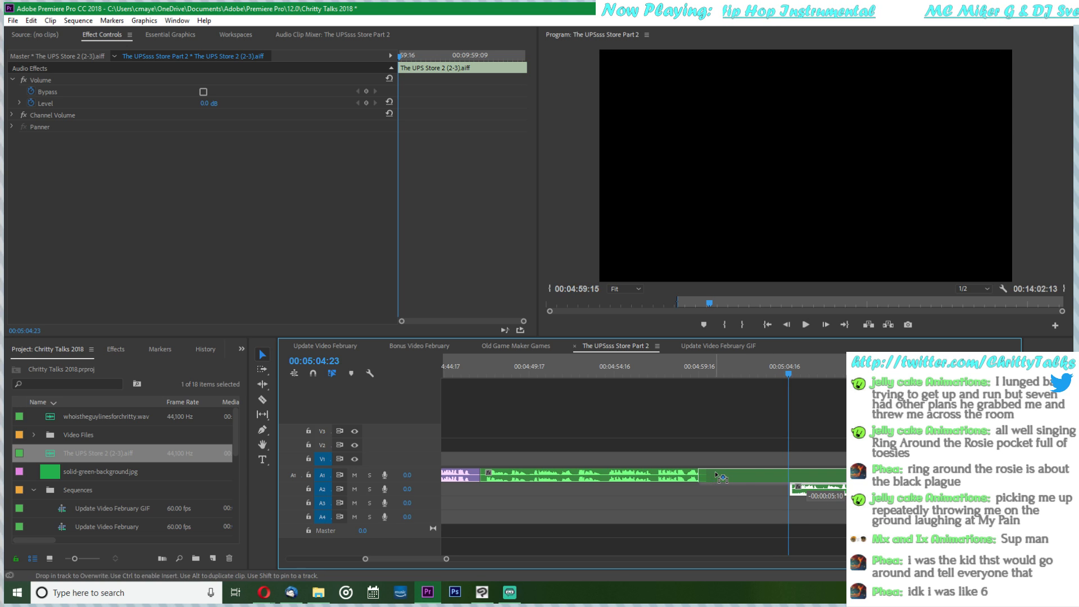
- Play the join from about 00:04:59 and split the last A1 clip at about 00:05:12
click(690, 374)
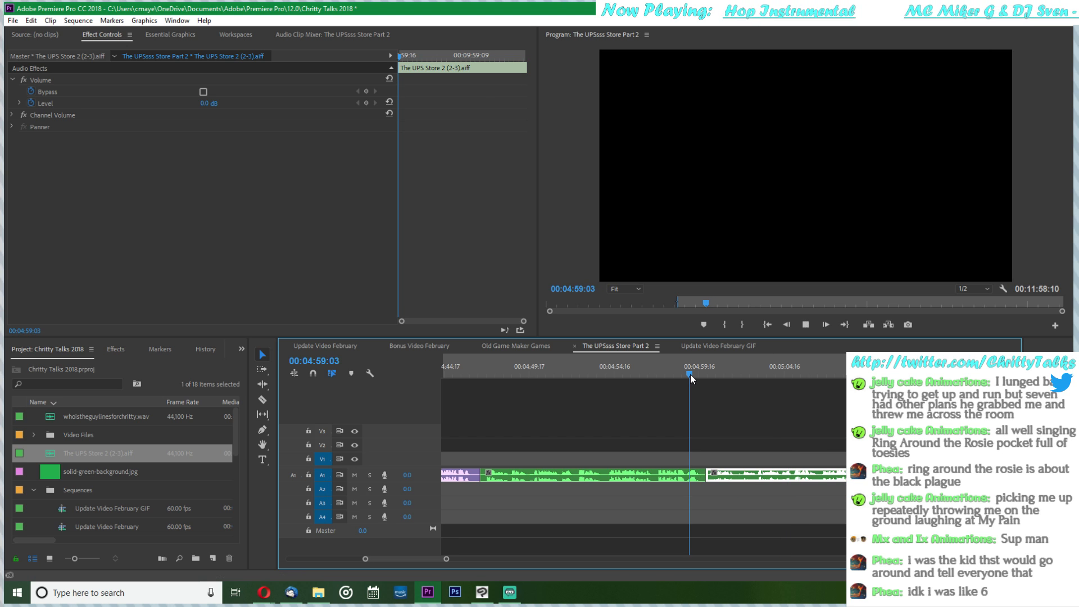
key(space)
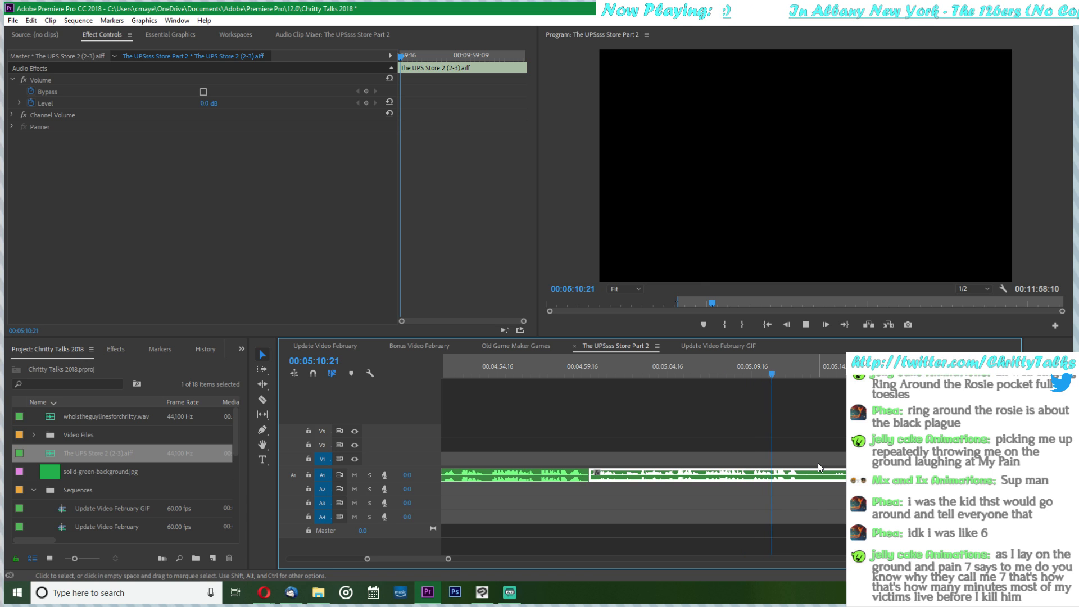
key(space)
key(c)
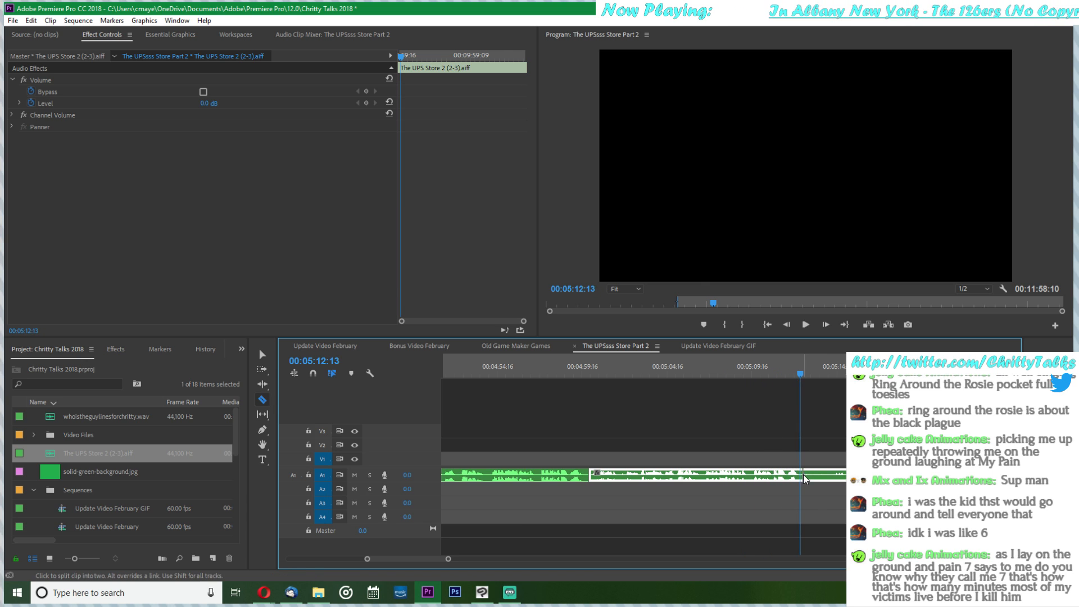
click(803, 477)
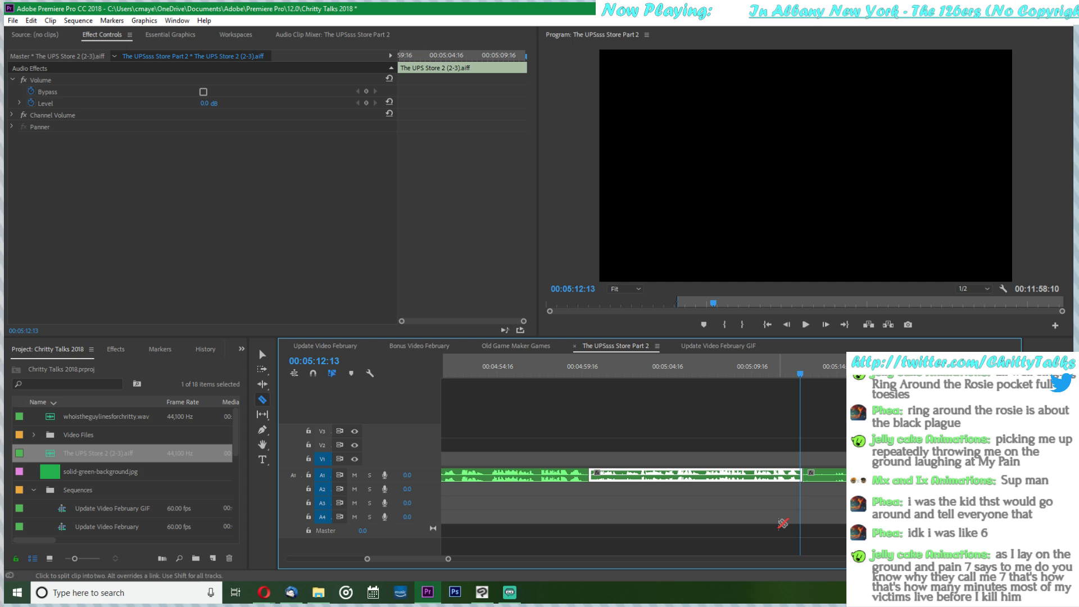
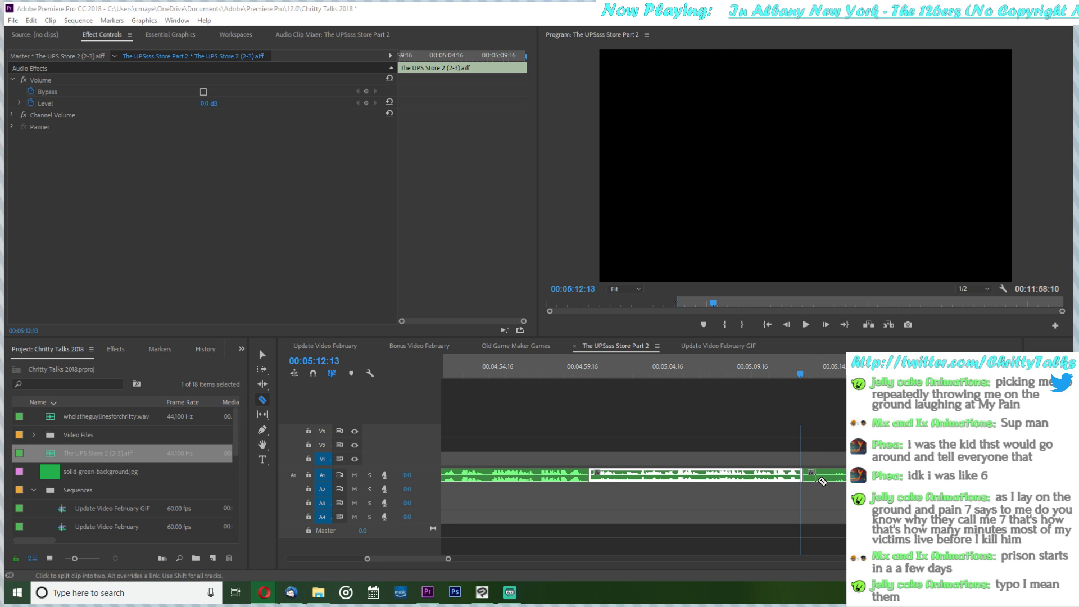
scroll(834, 479, down, 2)
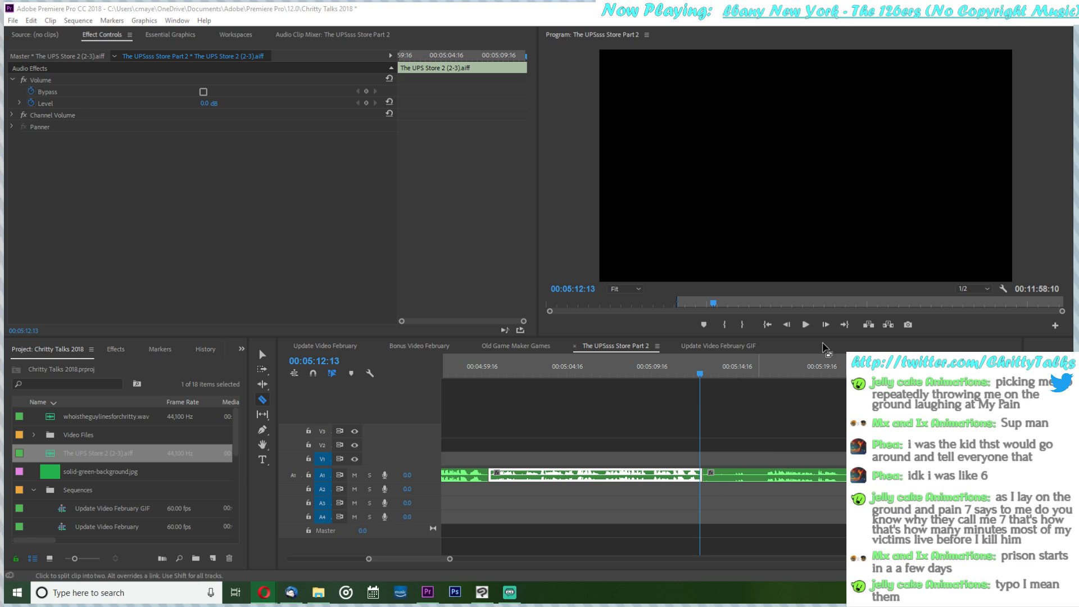
- Scrub ahead to 00:05:40:07, split the last A1 clip there, delete the take between 00:05:12 and the cut, and close the gap
click(812, 333)
click(811, 331)
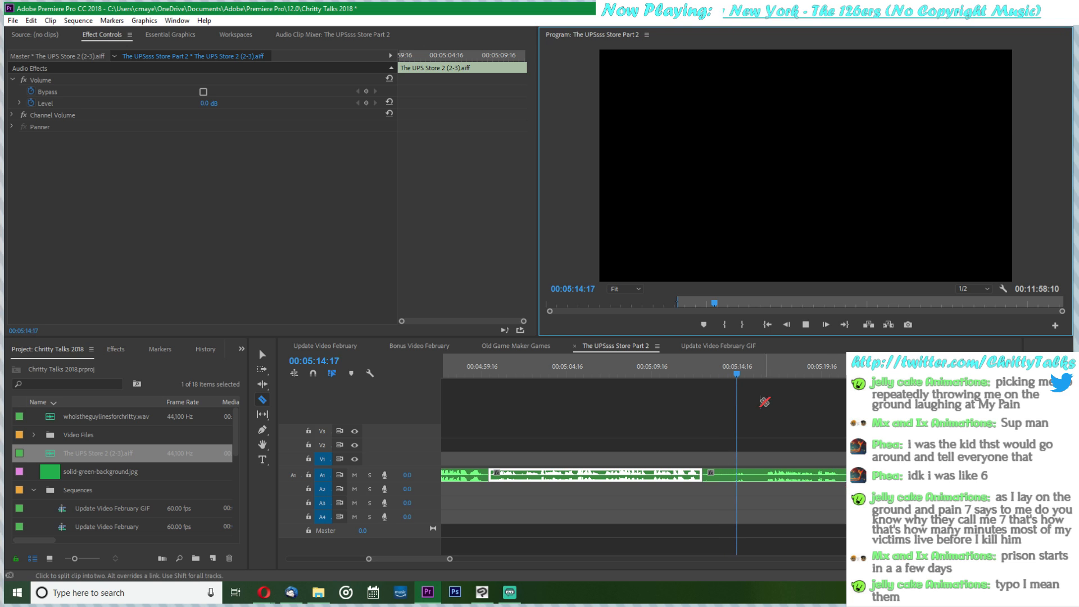
click(835, 373)
drag(837, 378, 906, 377)
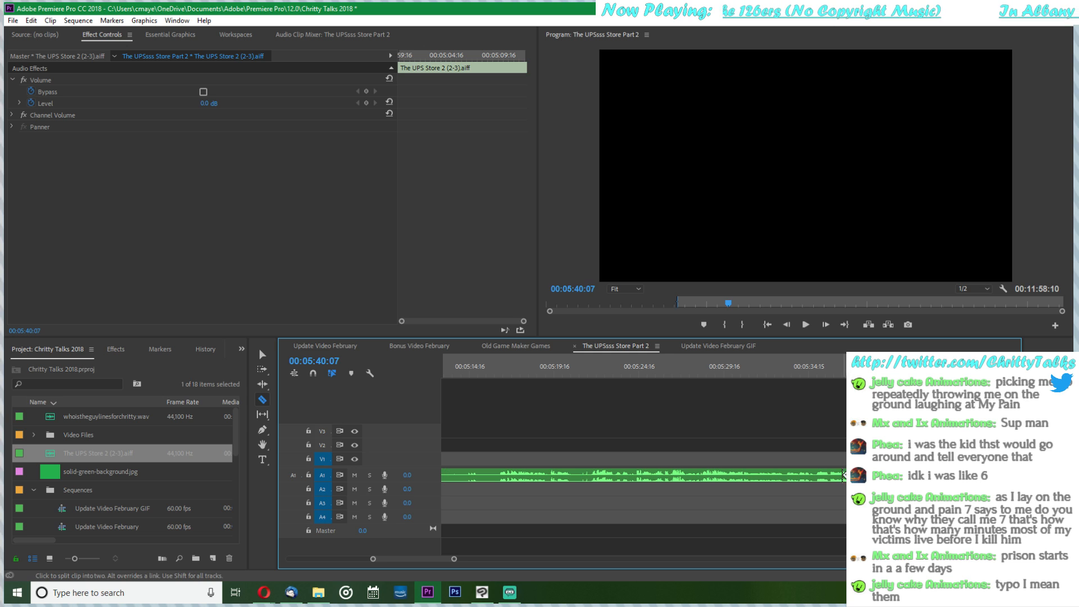
click(260, 352)
click(782, 475)
key(Delete)
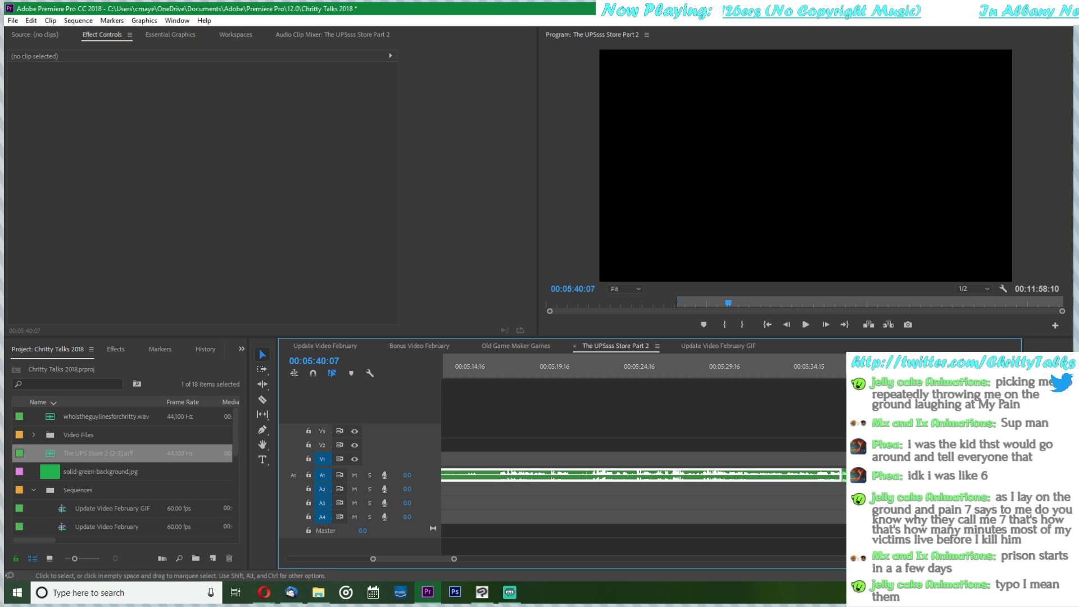
click(735, 475)
key(Delete)
- Play across the join near 00:05:12 and move the last A1 clip forward to start at 00:05:14:12
scroll(738, 467, up, 8)
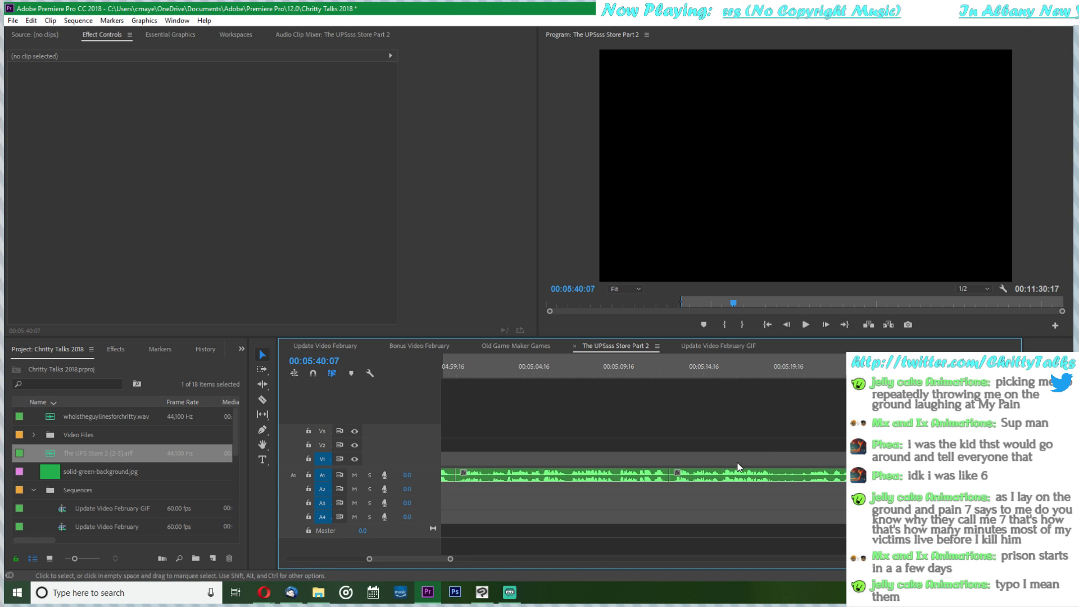
scroll(720, 376, up, 1)
click(731, 357)
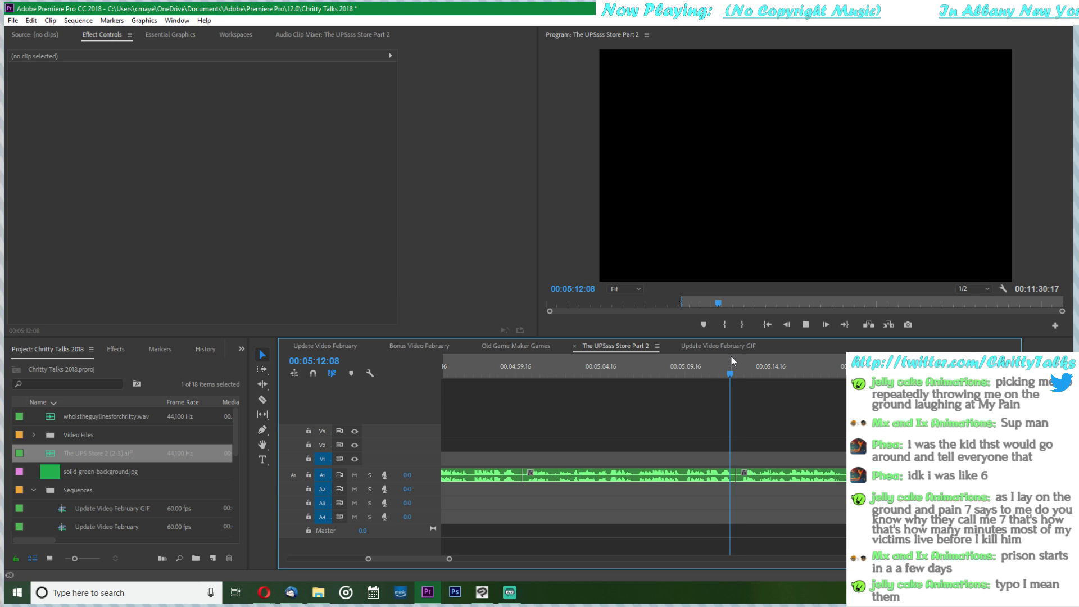
key(space)
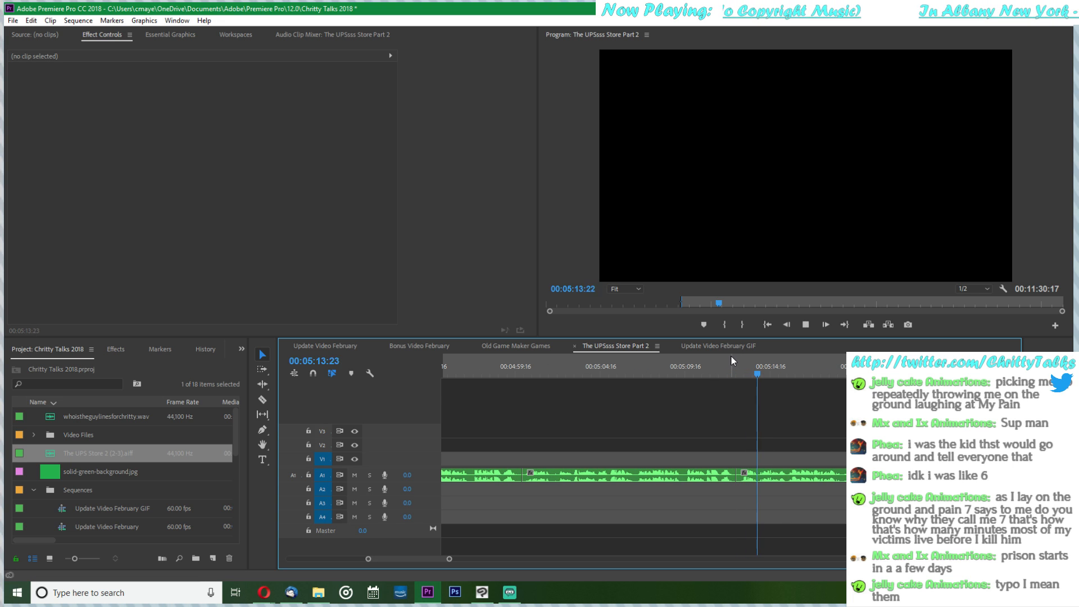
key(space)
click(773, 477)
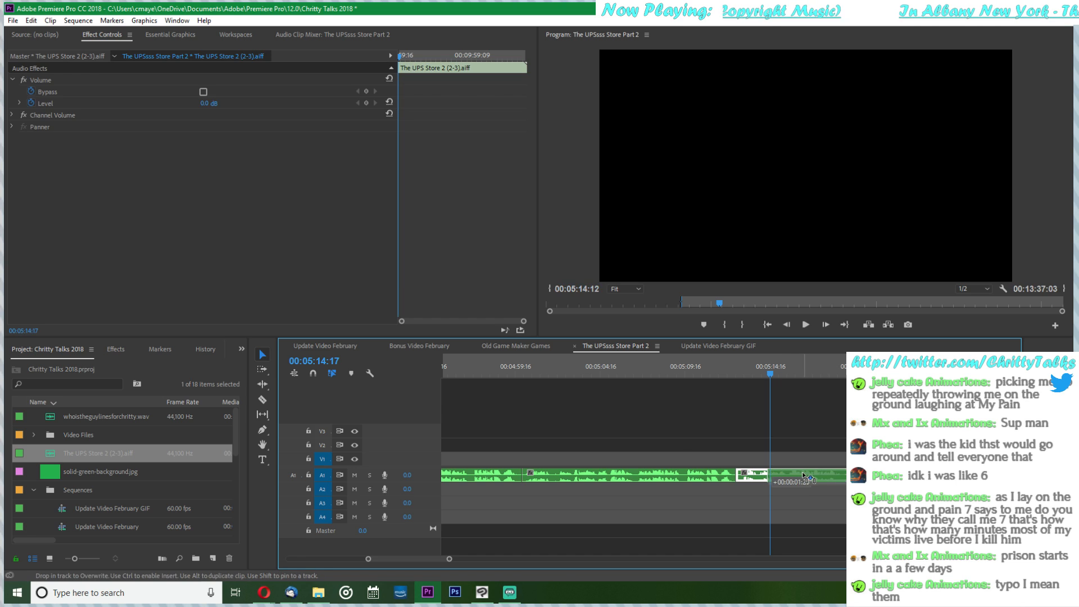
- Play the A1 clip starting near 00:05:00, split it at about 00:05:04:16, and delete the part before the cut
scroll(696, 451, up, 6)
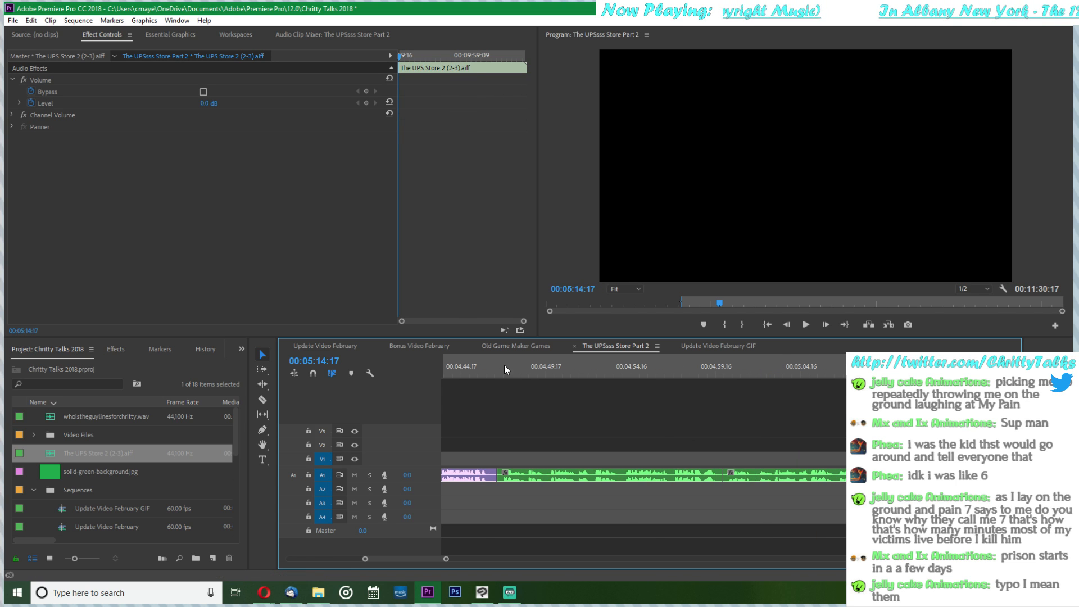
click(728, 376)
key(space)
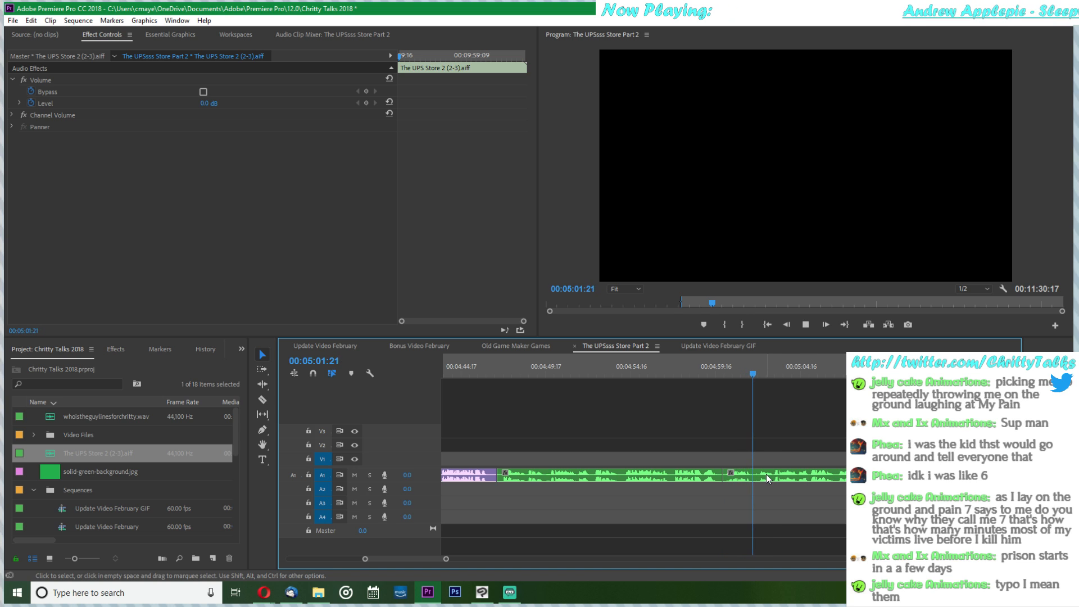
key(space)
key(c)
click(797, 478)
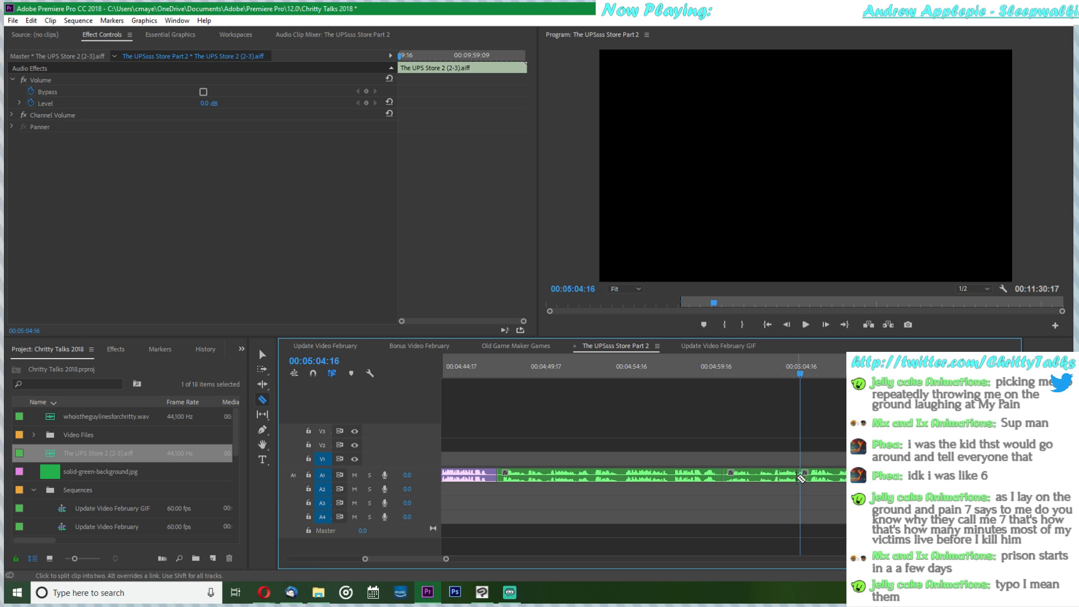
key(v)
click(753, 478)
key(Delete)
- Play the take following the violet clip from 00:04:46:18 and split it at 00:04:51:13
click(497, 362)
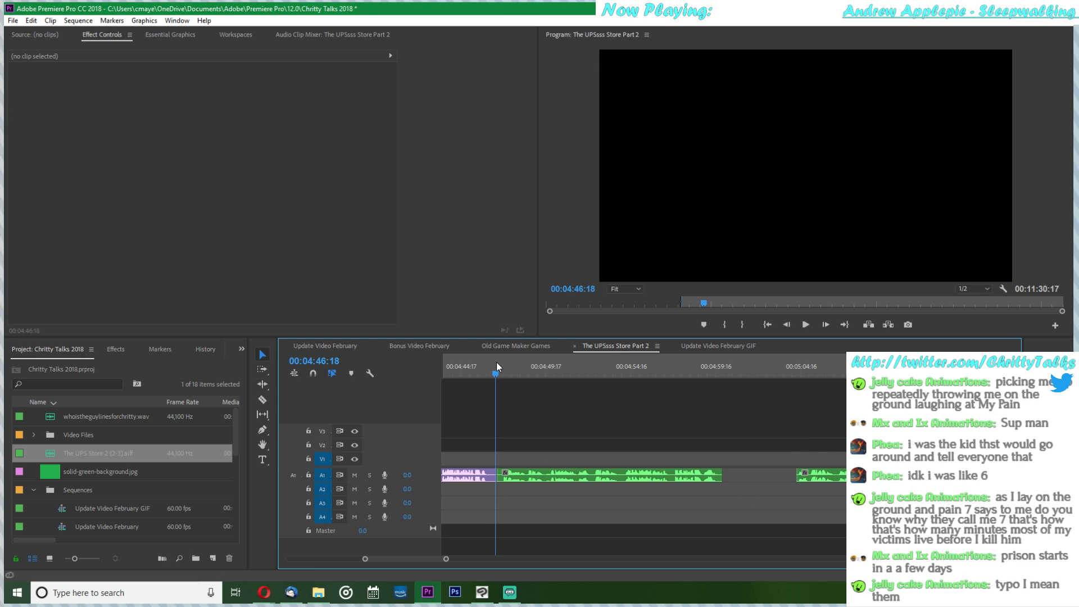
key(space)
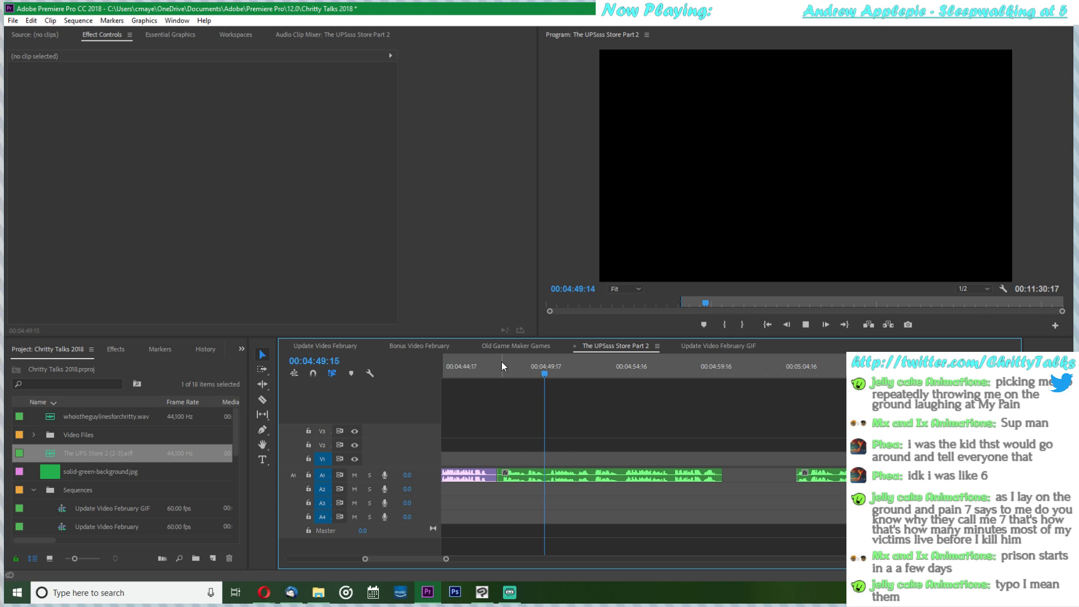
key(space)
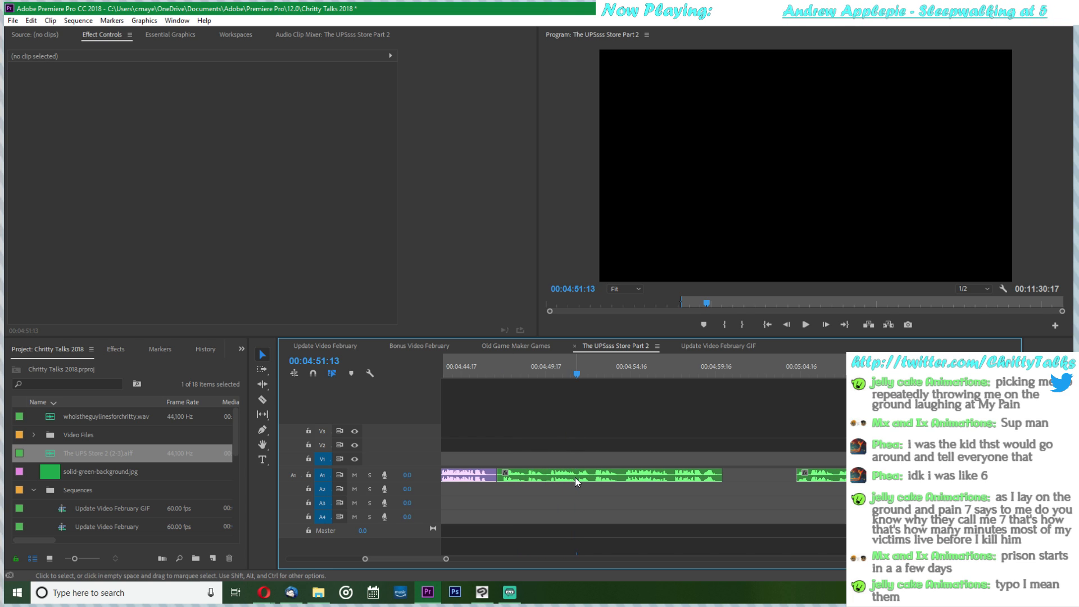
key(c)
click(579, 478)
- Delete the A1 piece after the 00:04:51:13 cut and close the empty space up to the following clip
key(v)
click(605, 478)
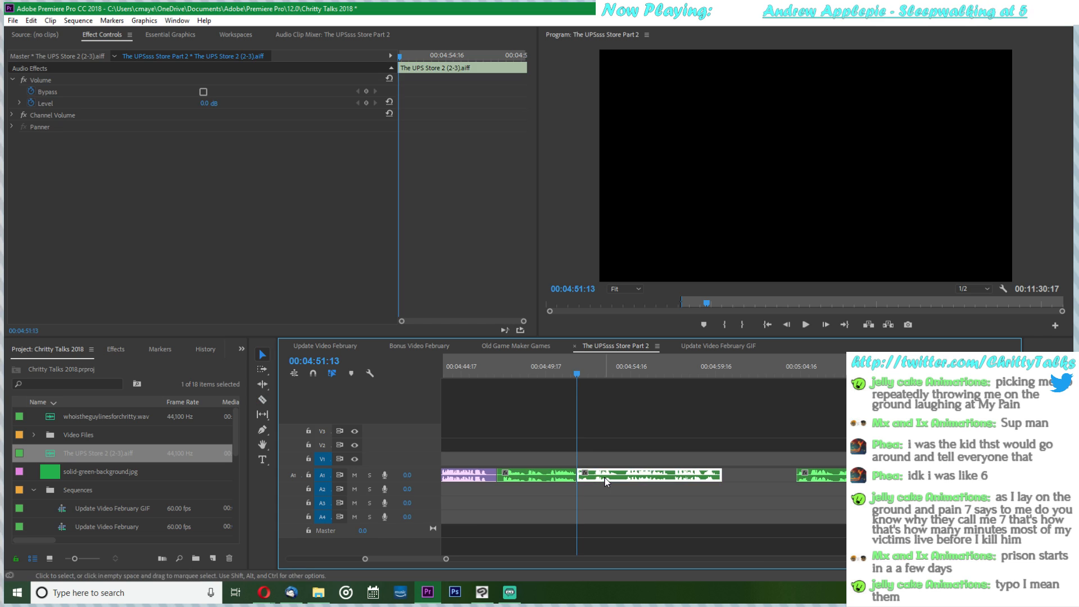
key(minus)
key(minus)
key(minus)
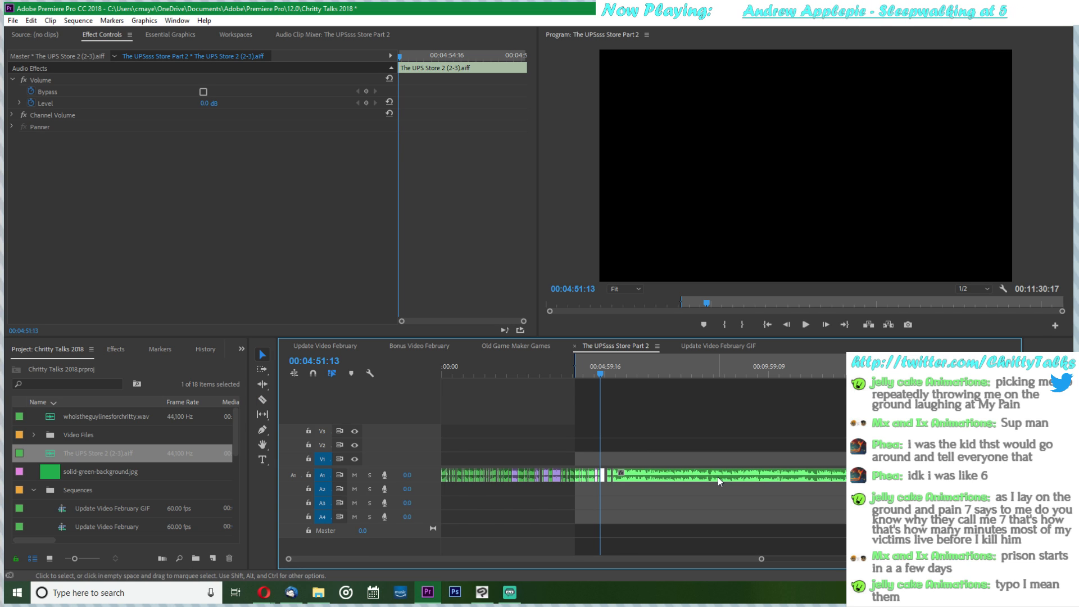
key(ctrl+equal)
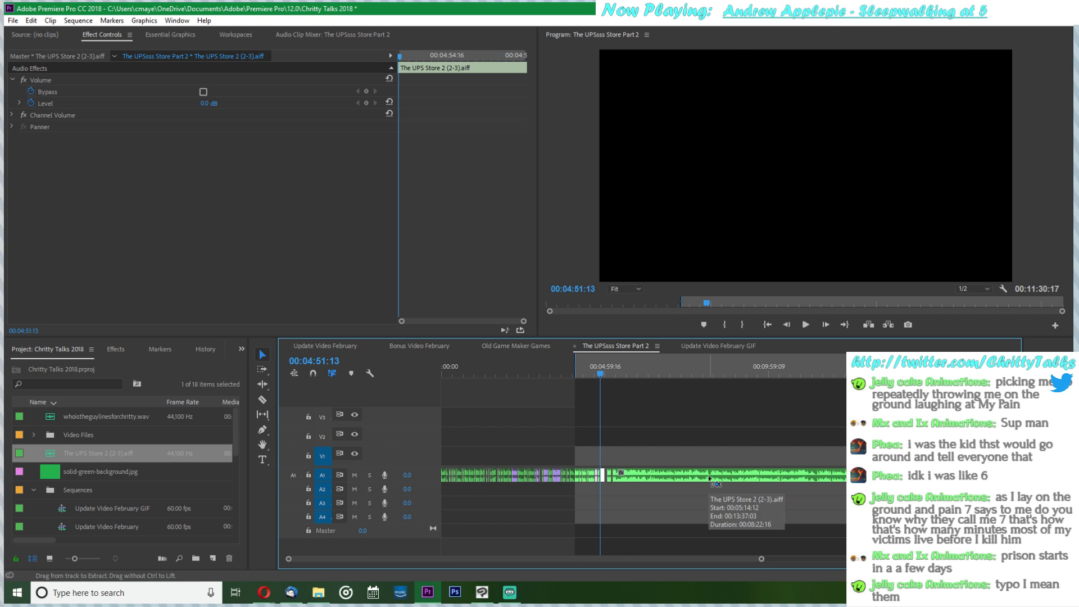
key(equal)
key(equal)
key(equal)
key(equal)
key(equal)
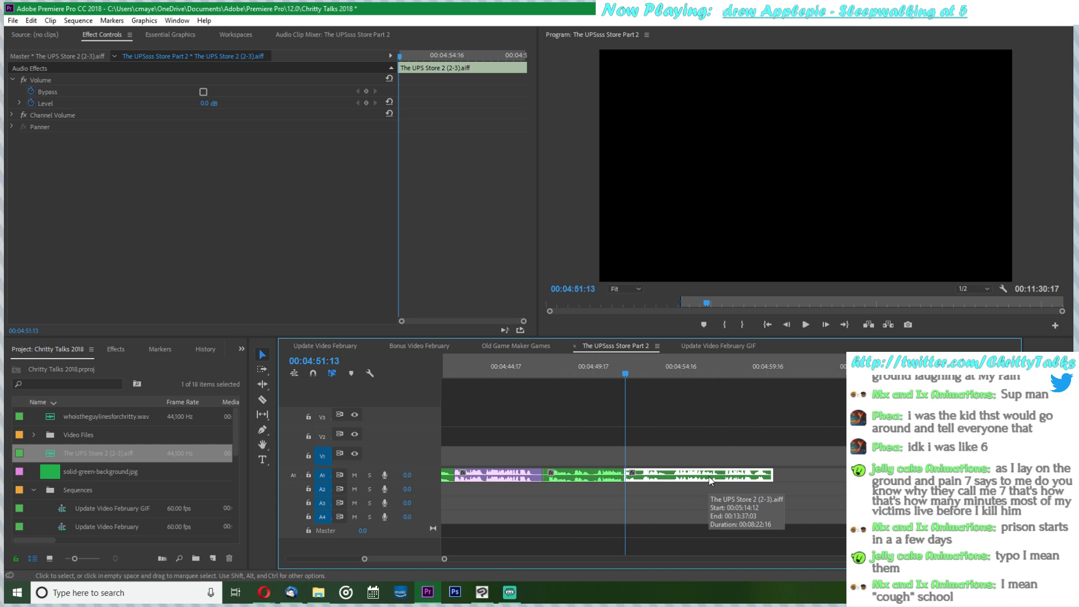
scroll(710, 477, down, 3)
key(Delete)
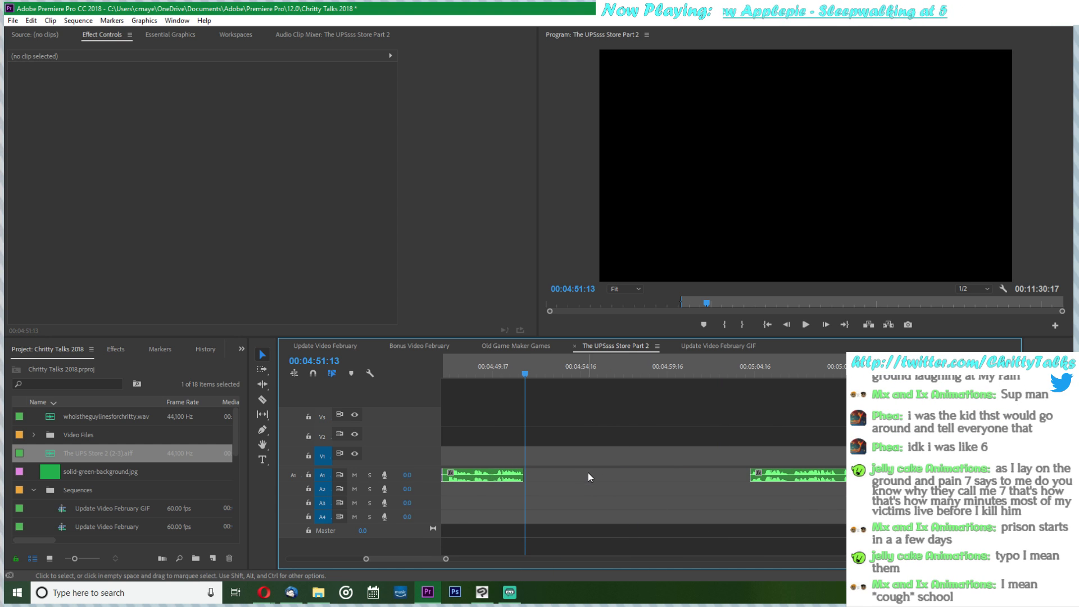
click(588, 473)
key(Delete)
- Play the new join from 00:04:51:00 and close the remaining gap on A1 at 00:04:59:15
scroll(587, 473, up, 4)
drag(611, 374, 600, 376)
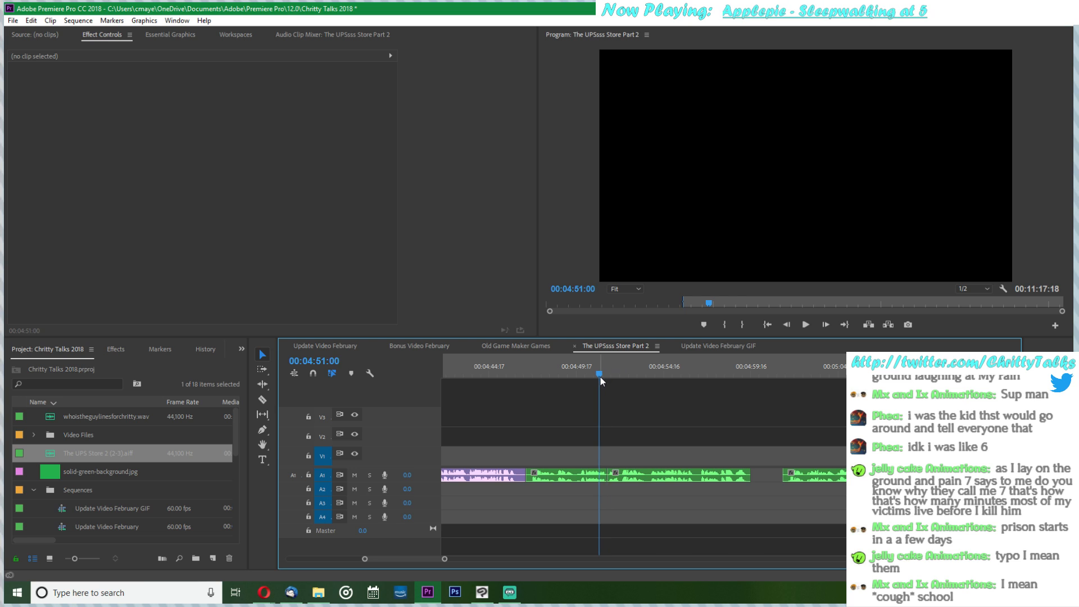
key(space)
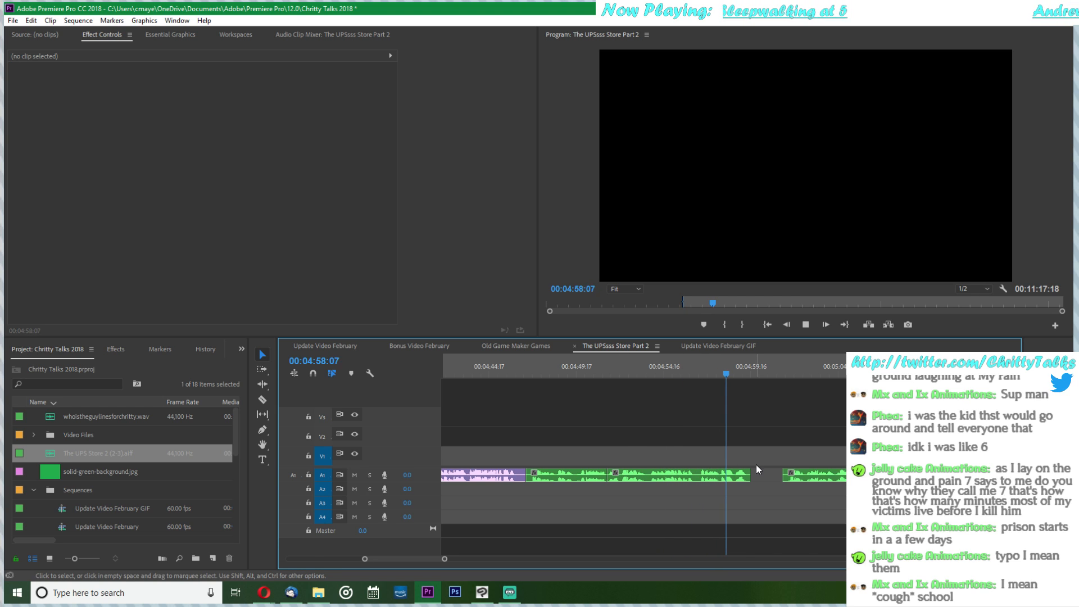
key(space)
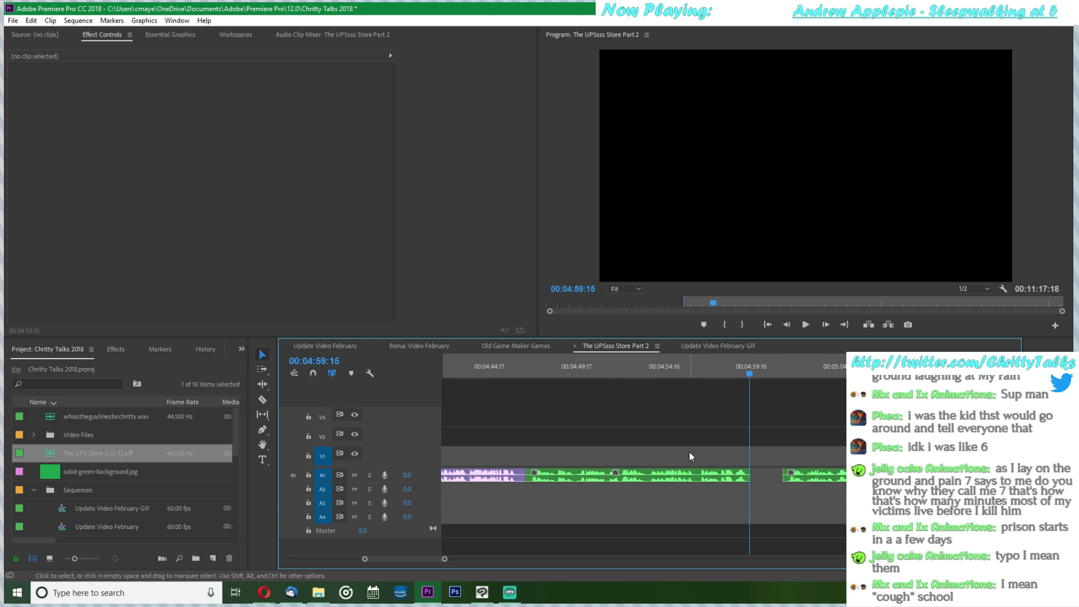
click(770, 477)
right_click(770, 475)
click(787, 484)
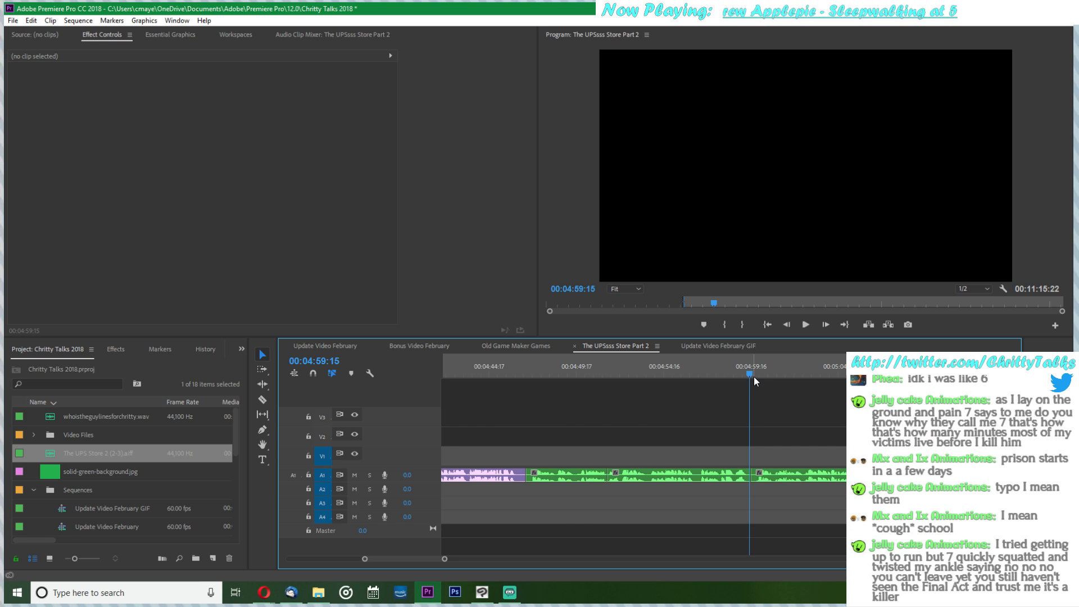
- Play the edited takes from about 00:04:46:21 to 00:05:08:01 to check the joins
drag(754, 377, 533, 383)
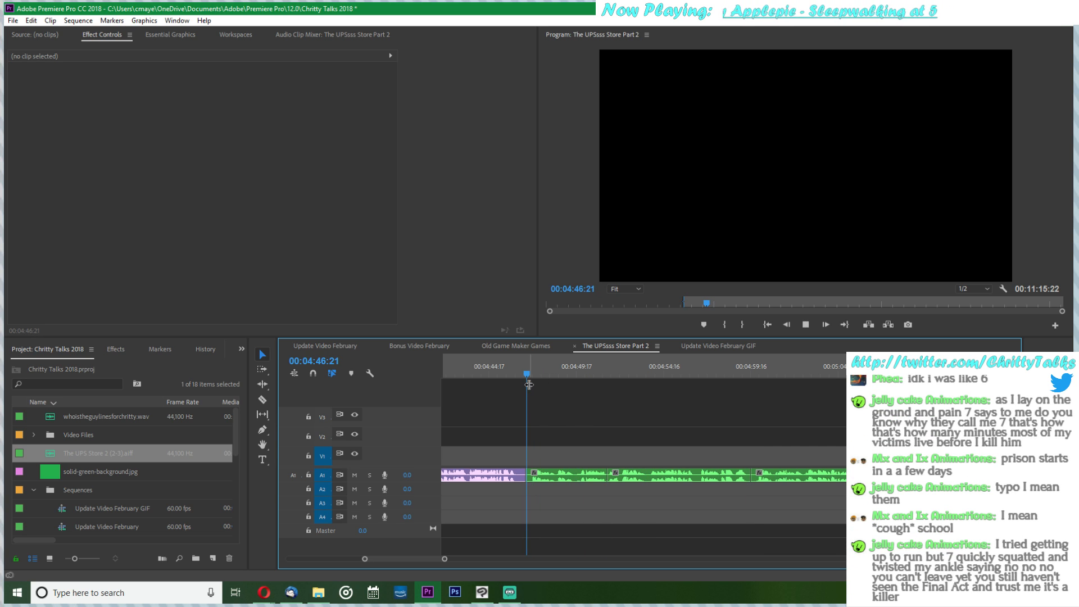
key(space)
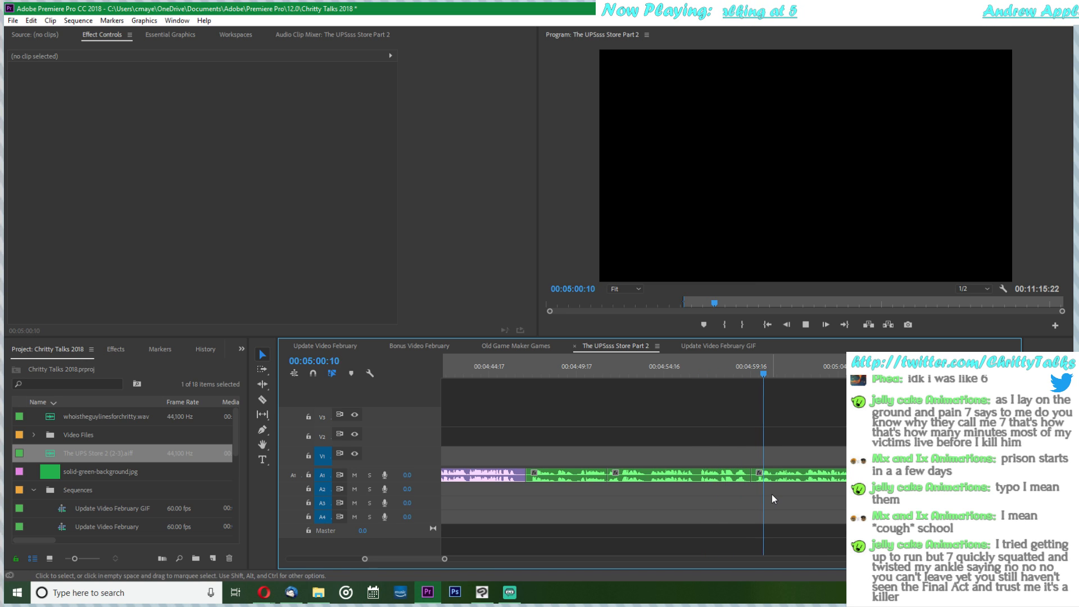
scroll(769, 471, down, 5)
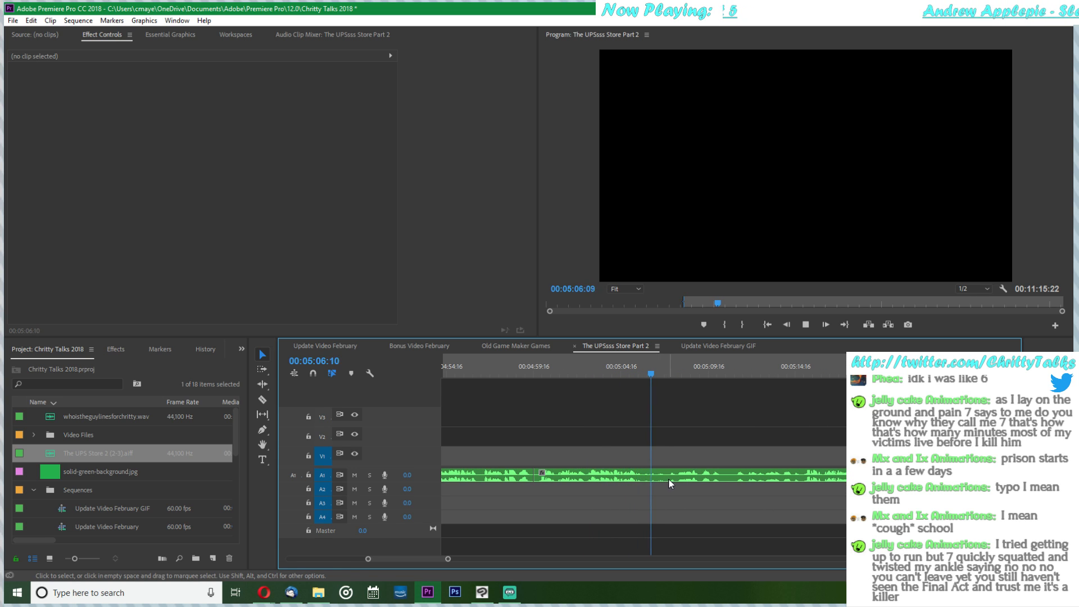
key(space)
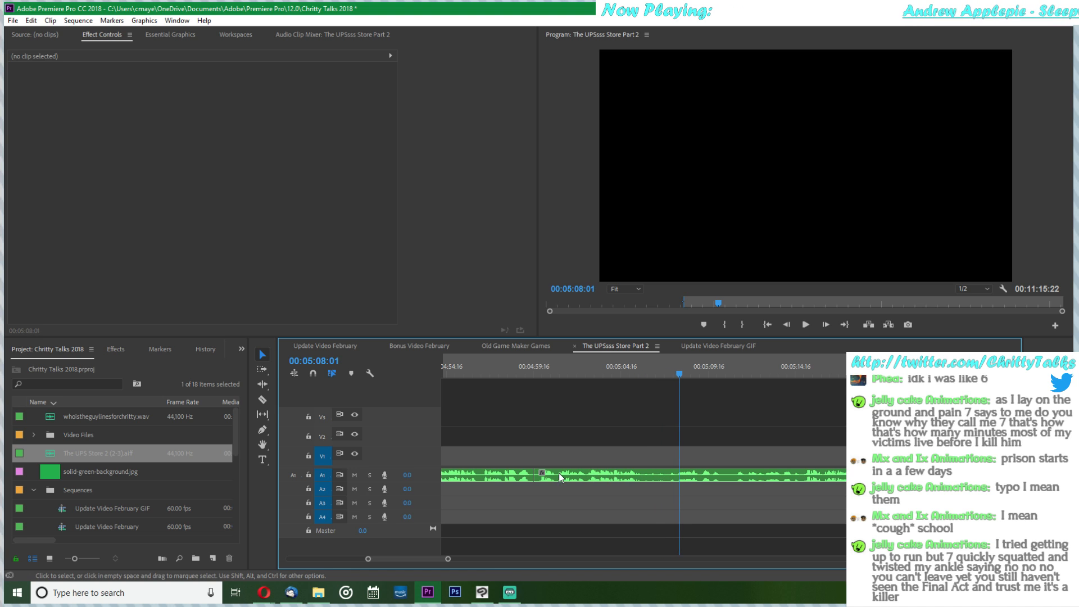
- Trim the start of the last A1 clip from about 00:05:00 to about 00:05:15 and close the gap
drag(537, 476, 803, 482)
click(579, 477)
key(Delete)
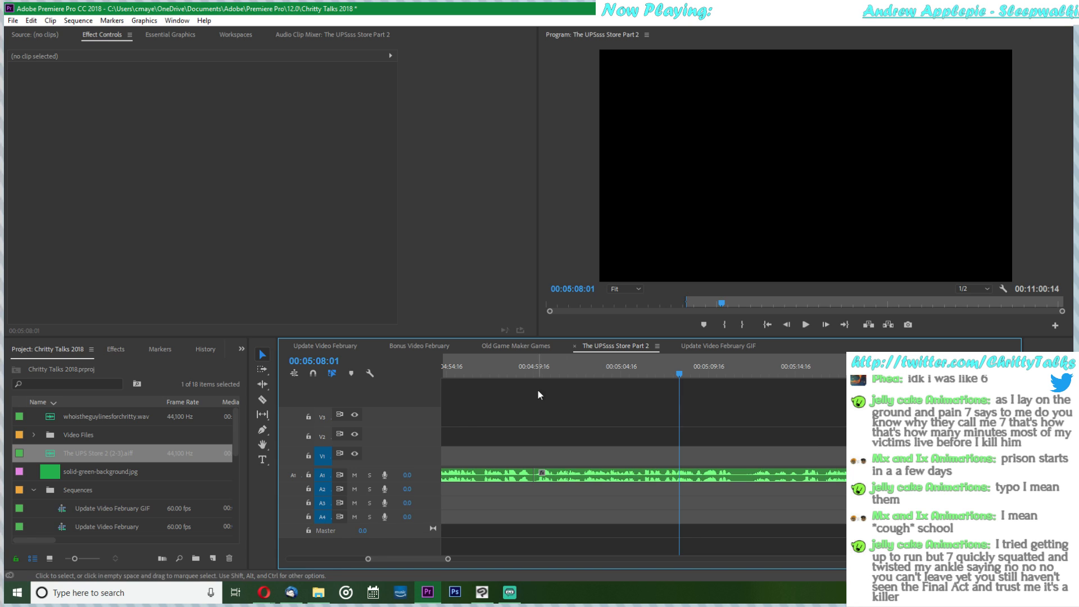
- Play the new take from the join near 00:05:00 and split the last A1 clip at about 00:05:11
click(533, 374)
key(space)
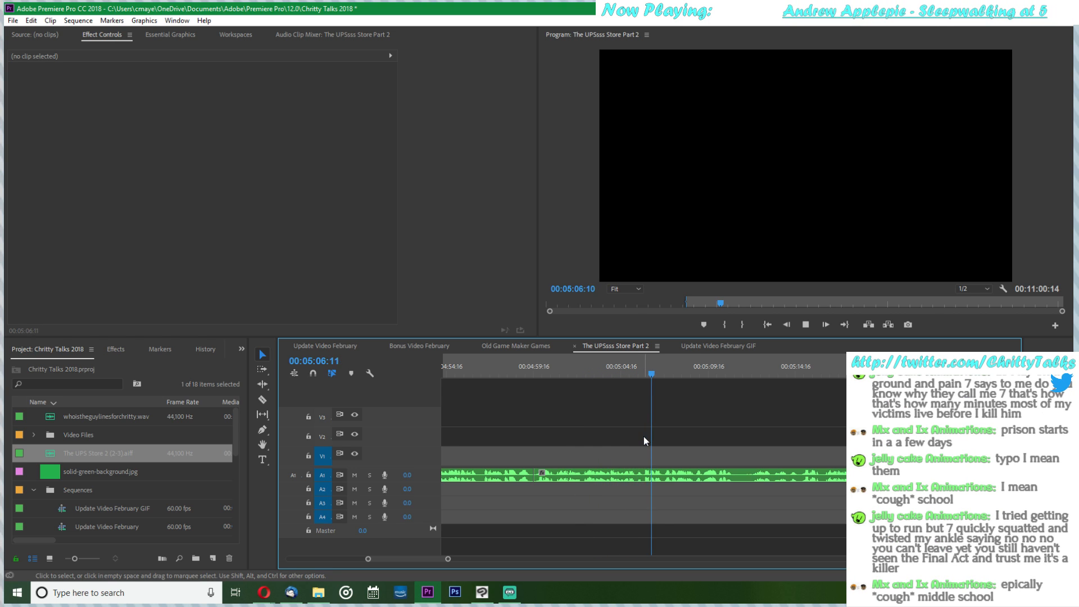
key(space)
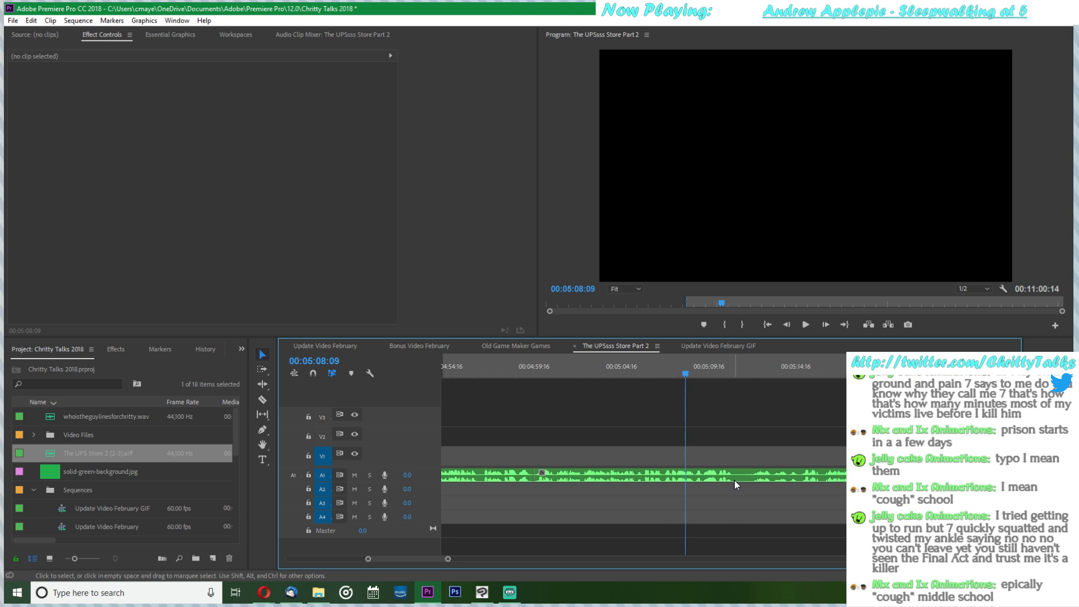
key(space)
key(c)
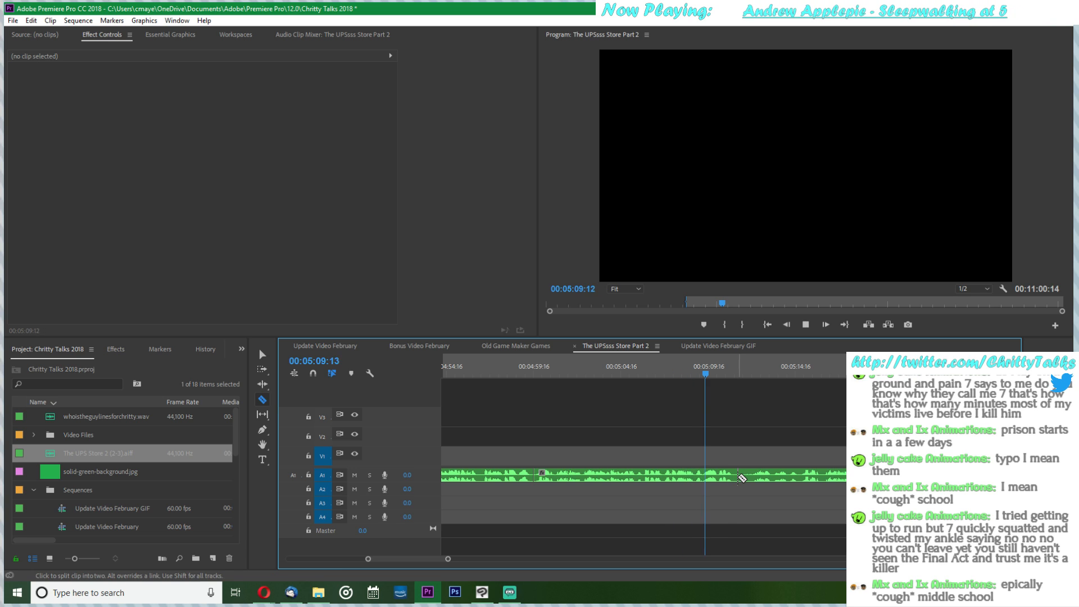
click(742, 478)
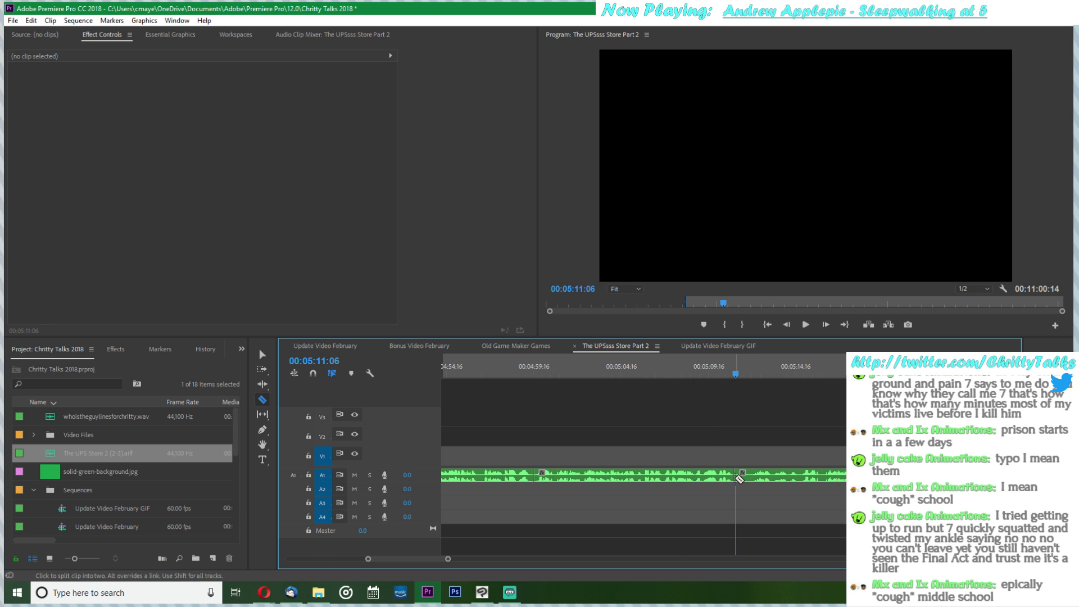
key(v)
- Play the edited A1 takes from 00:04:47:00 to about 00:05:11 to check the joins
click(506, 368)
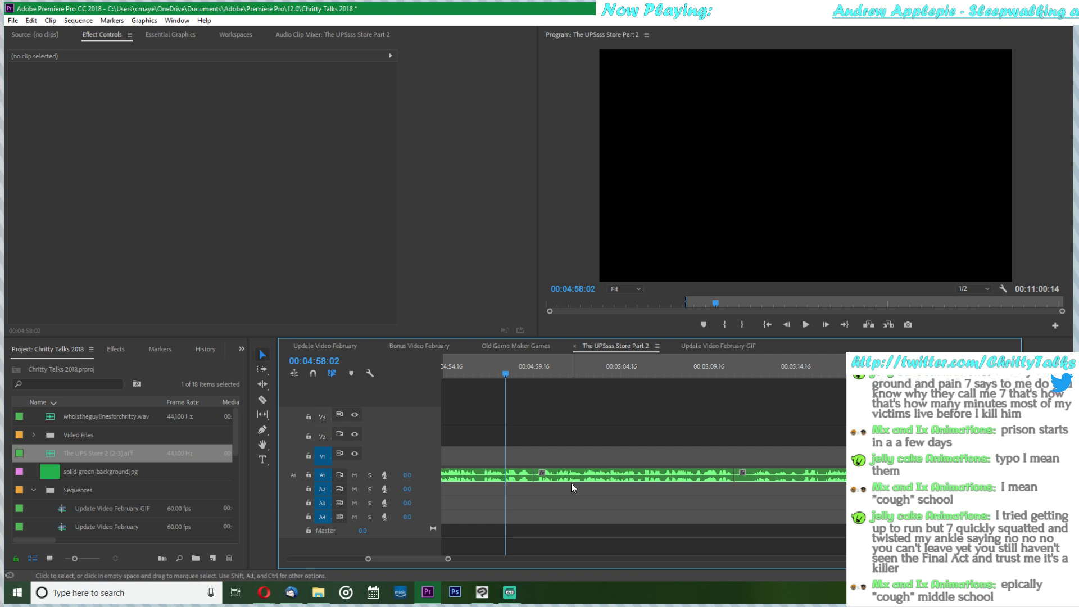
scroll(571, 492, up, 2)
scroll(583, 447, up, 1)
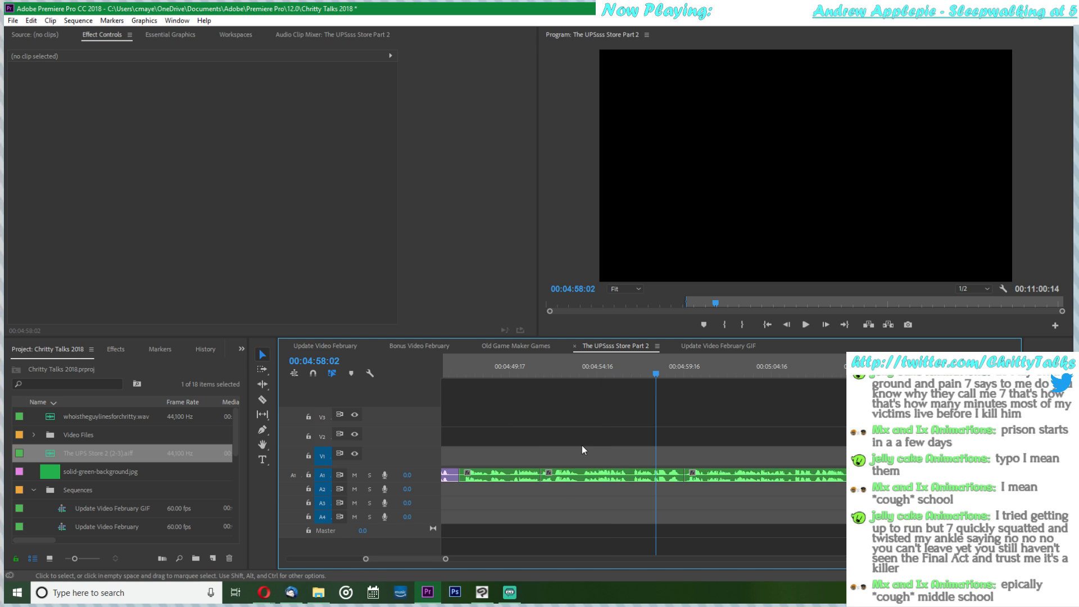
click(536, 364)
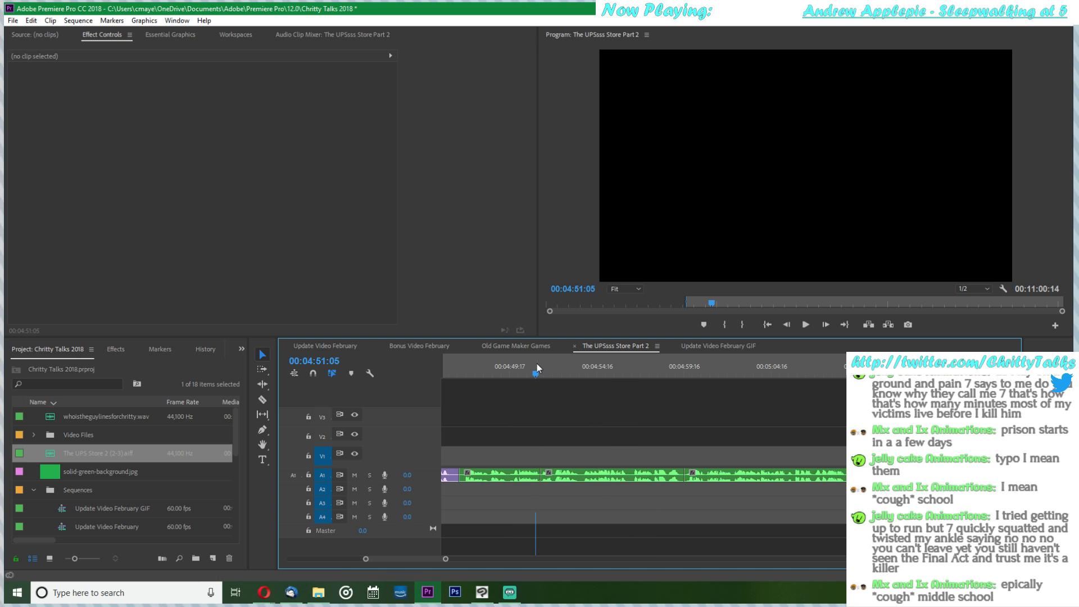
click(462, 373)
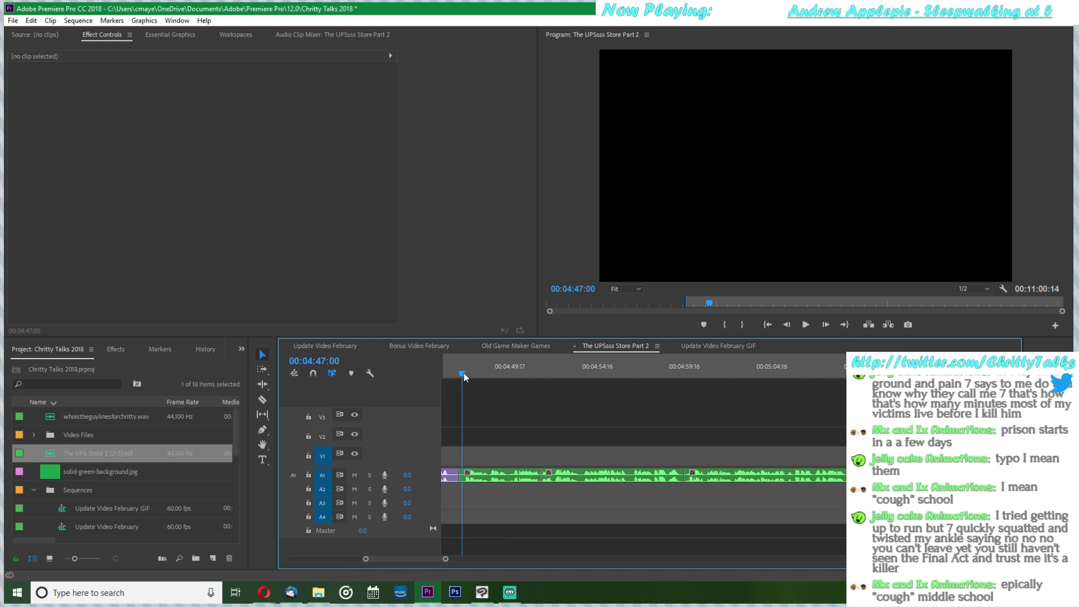
click(803, 325)
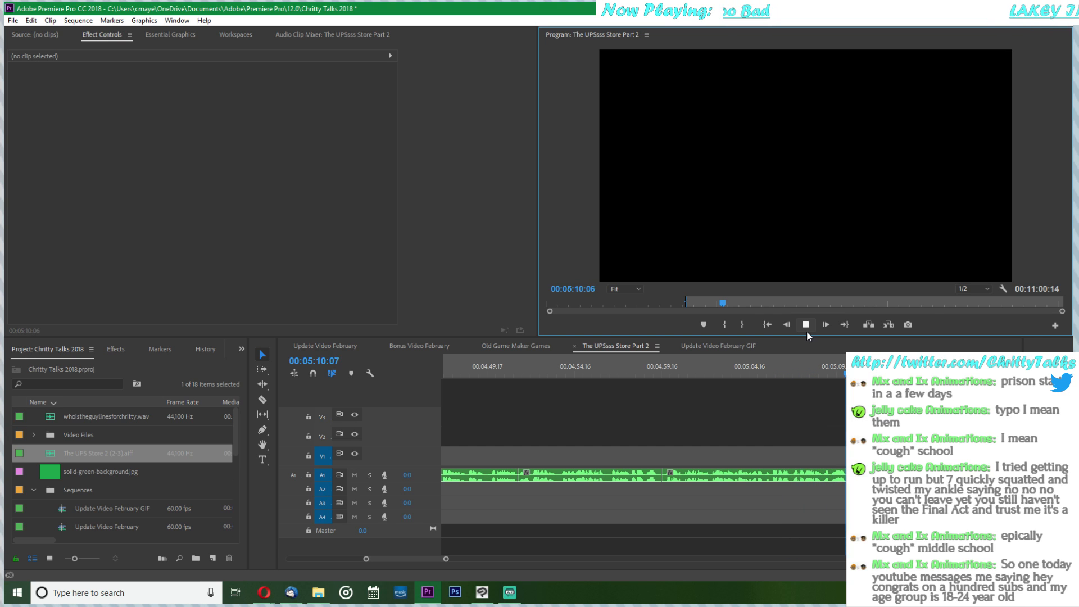
key(space)
- Play the last A1 clip from 00:05:14:23 and split it at about 00:05:25:17, where the take ends
scroll(621, 416, down, 5)
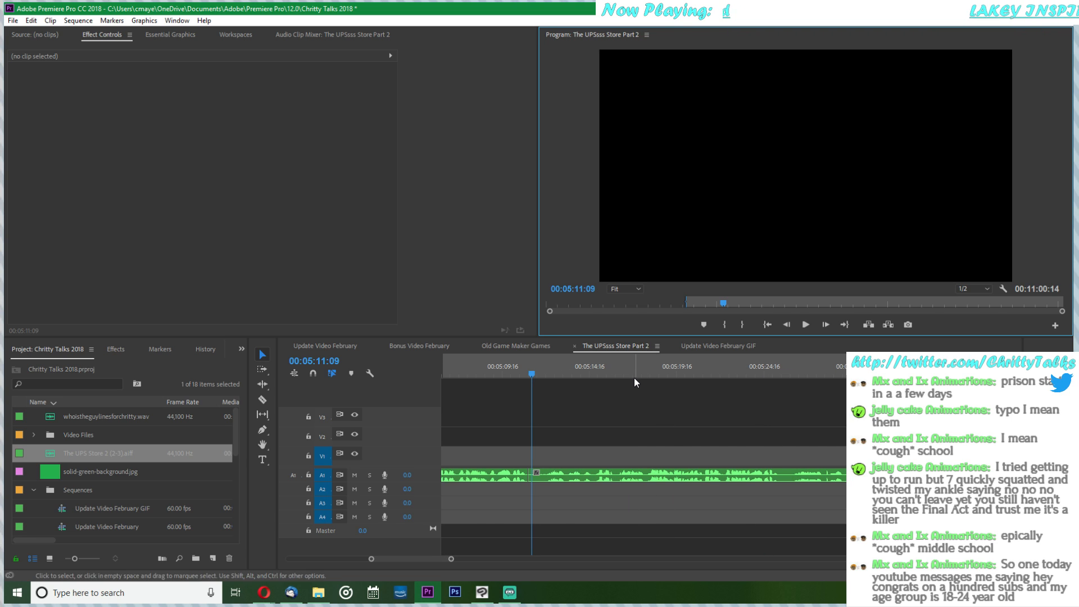
click(595, 374)
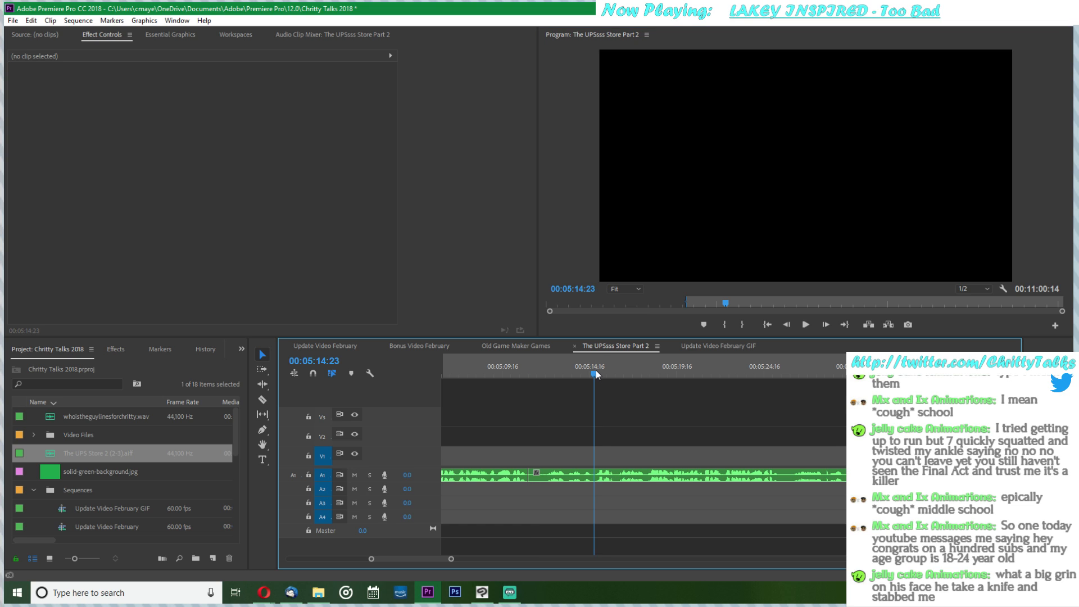
key(space)
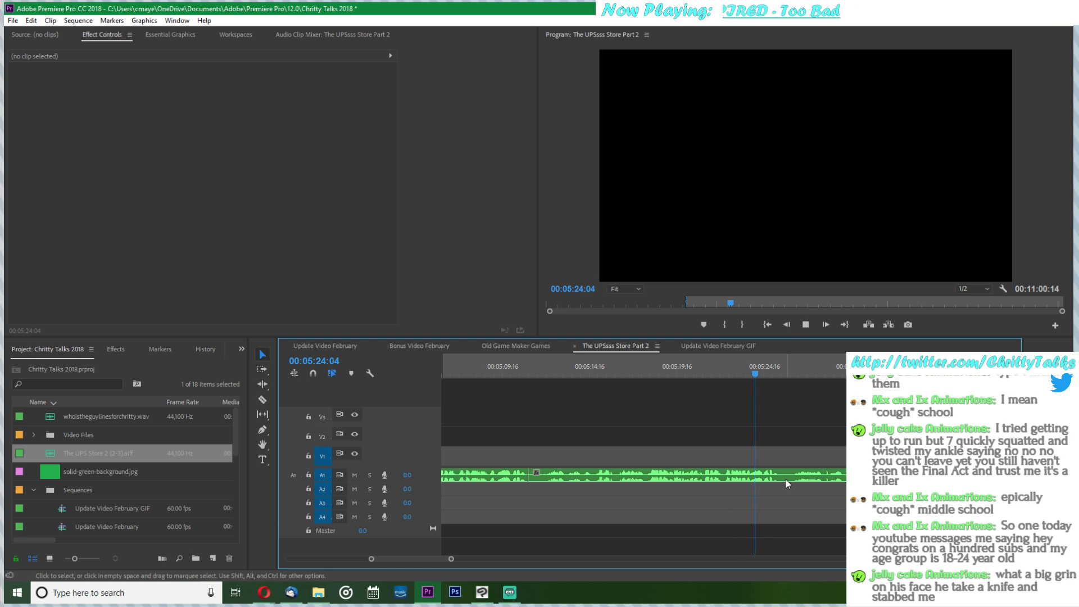
key(space)
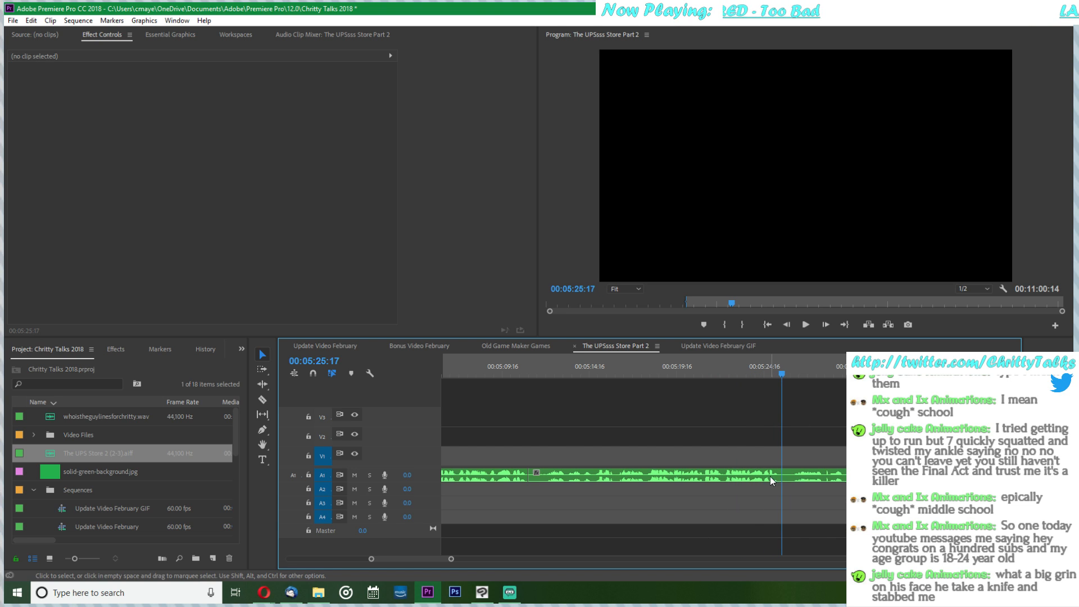
key(c)
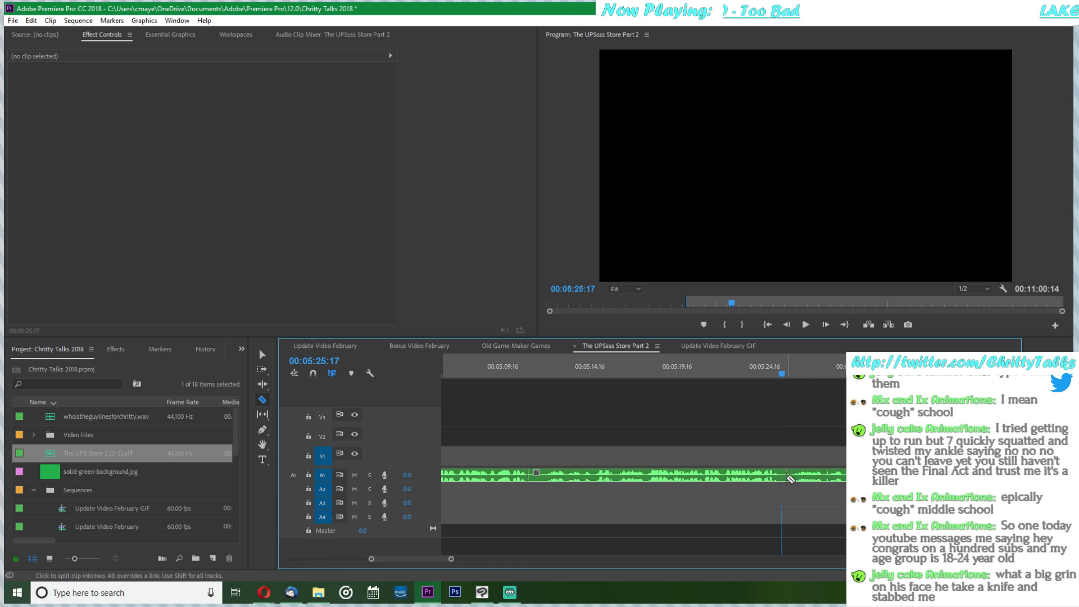
click(784, 476)
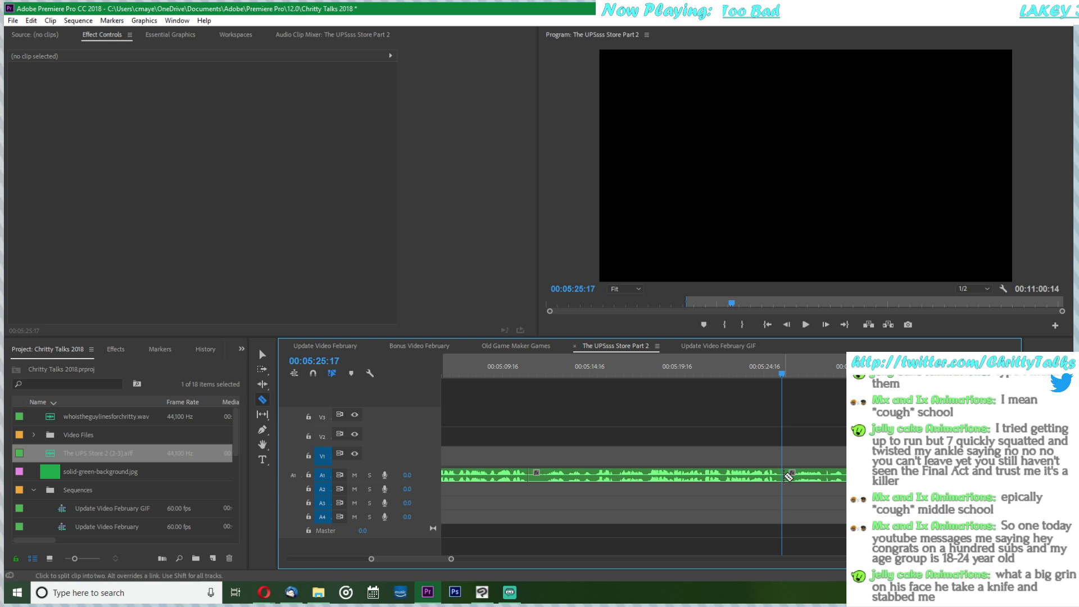
- Play both takes of the line on A1 from 00:04:59:14 to 00:05:25:14
scroll(788, 477, up, 5)
click(543, 372)
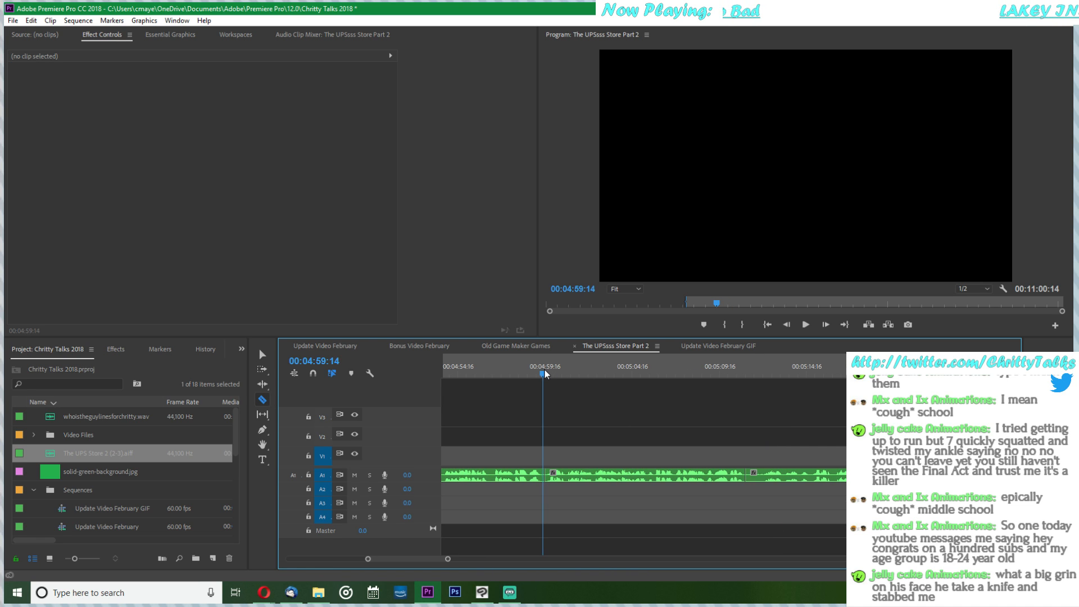
key(space)
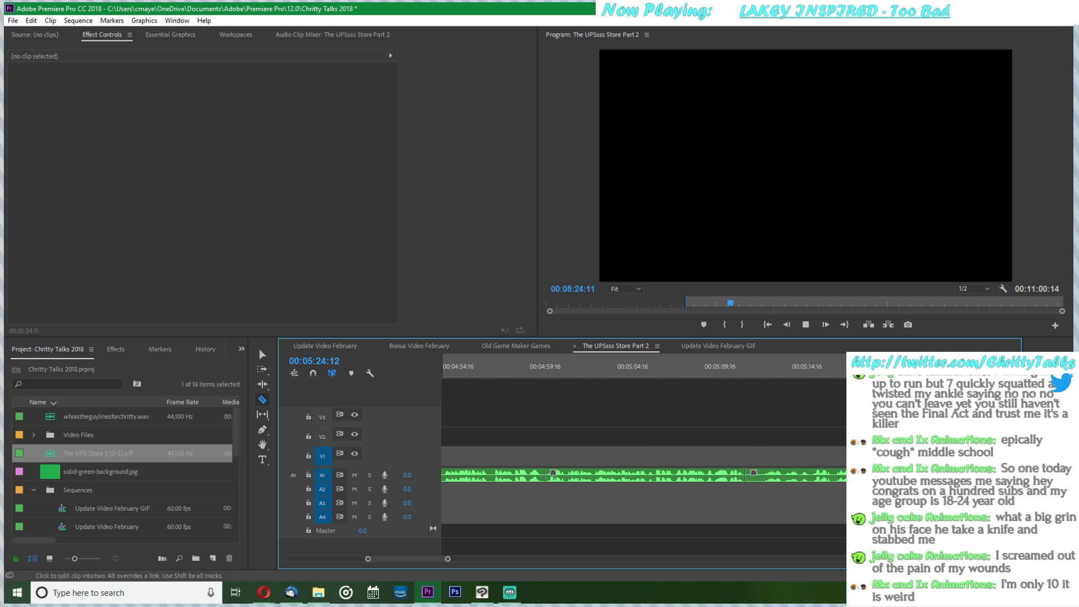
key(space)
- Compare the endings of the two takes by replaying around 00:05:09 and 00:05:24
scroll(551, 456, up, 6)
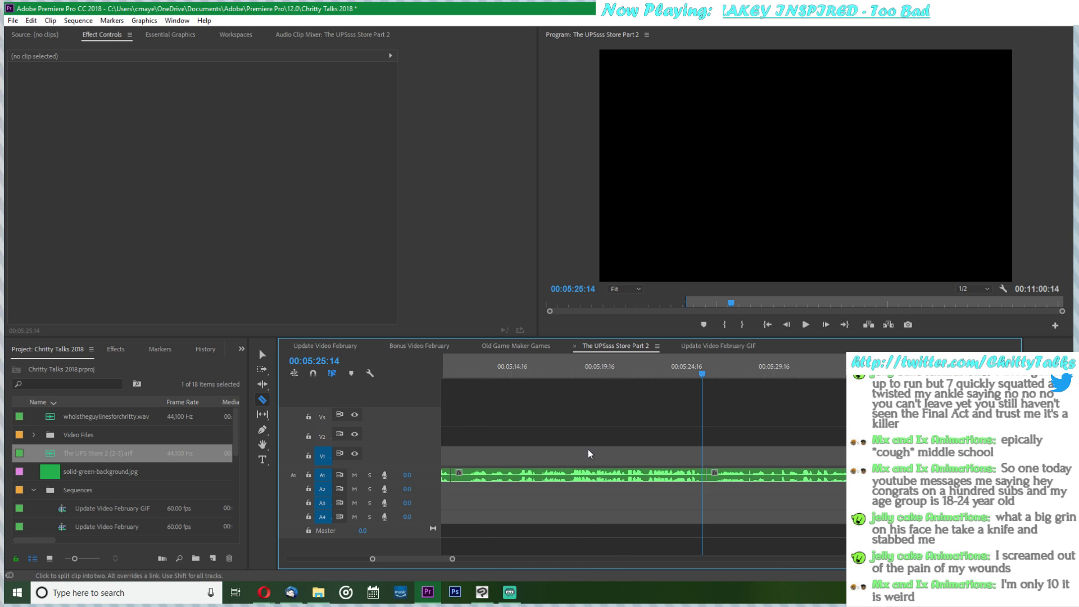
scroll(587, 450, up, 3)
drag(544, 373, 512, 372)
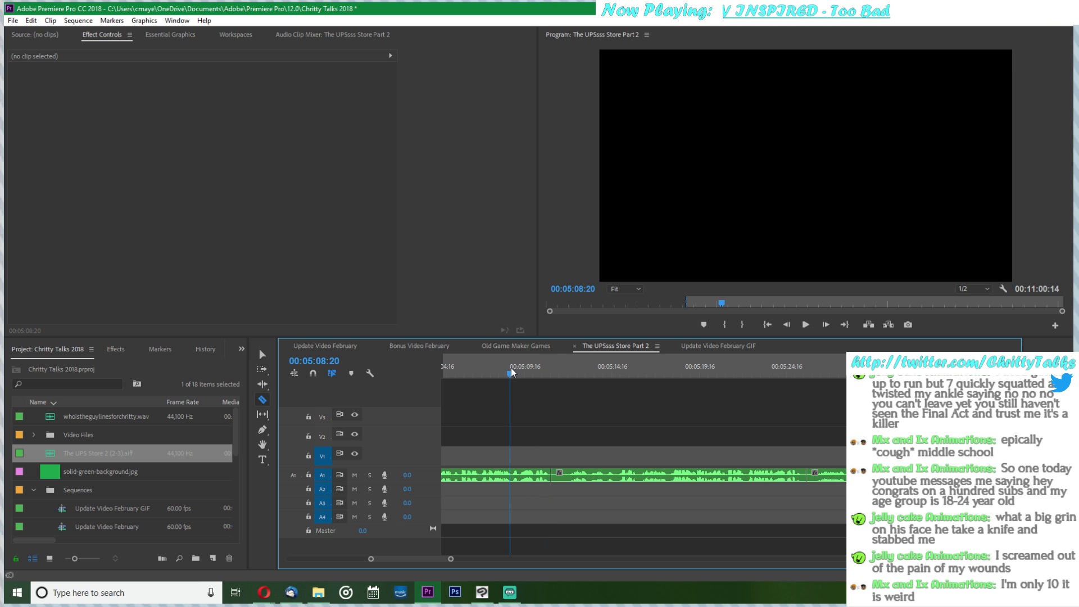
key(space)
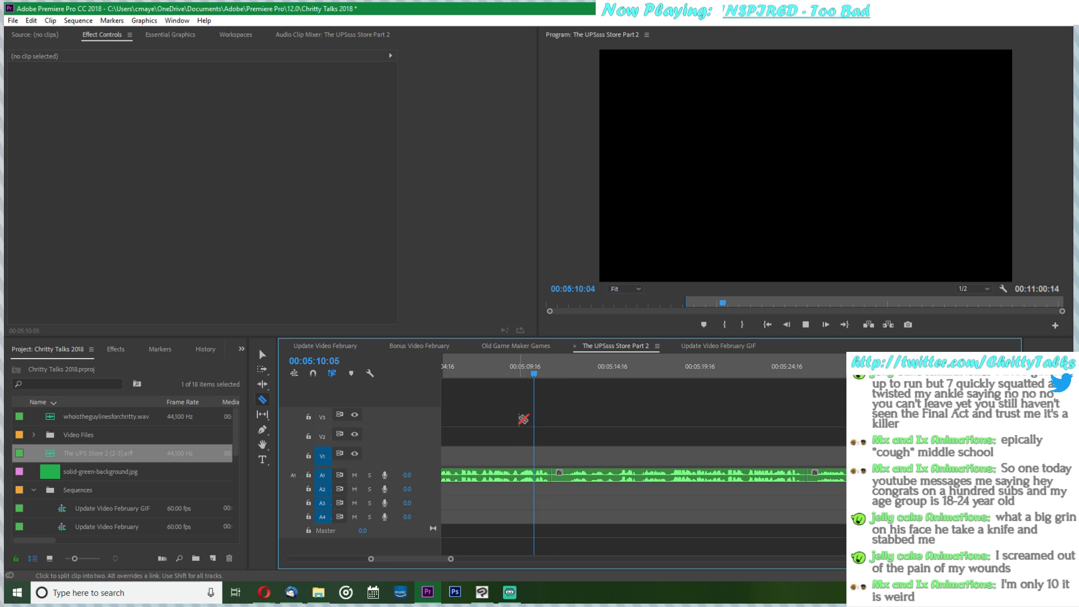
scroll(644, 450, down, 2)
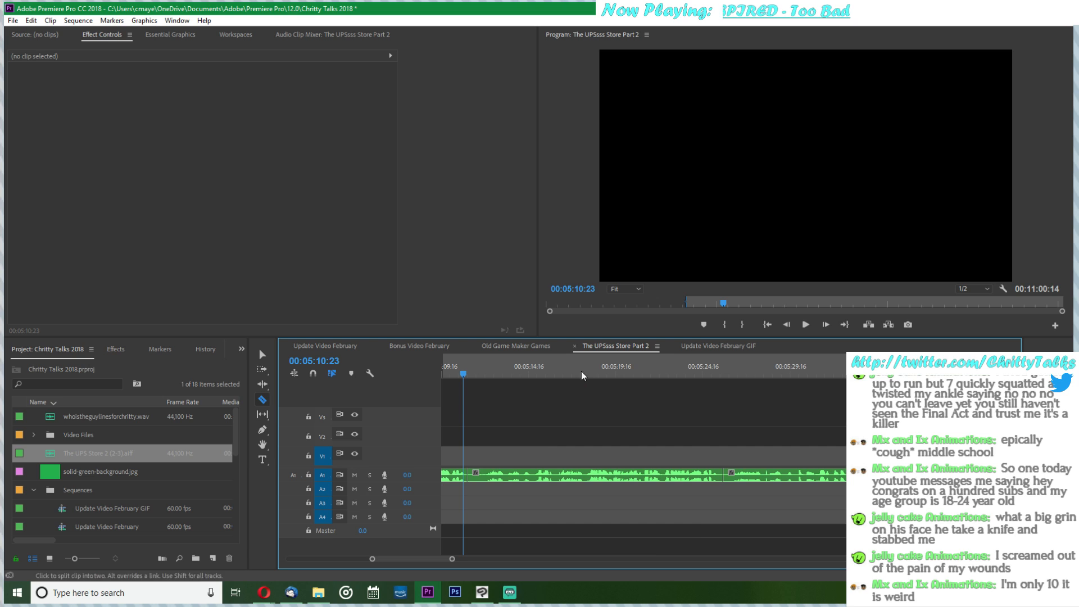
click(703, 372)
key(space)
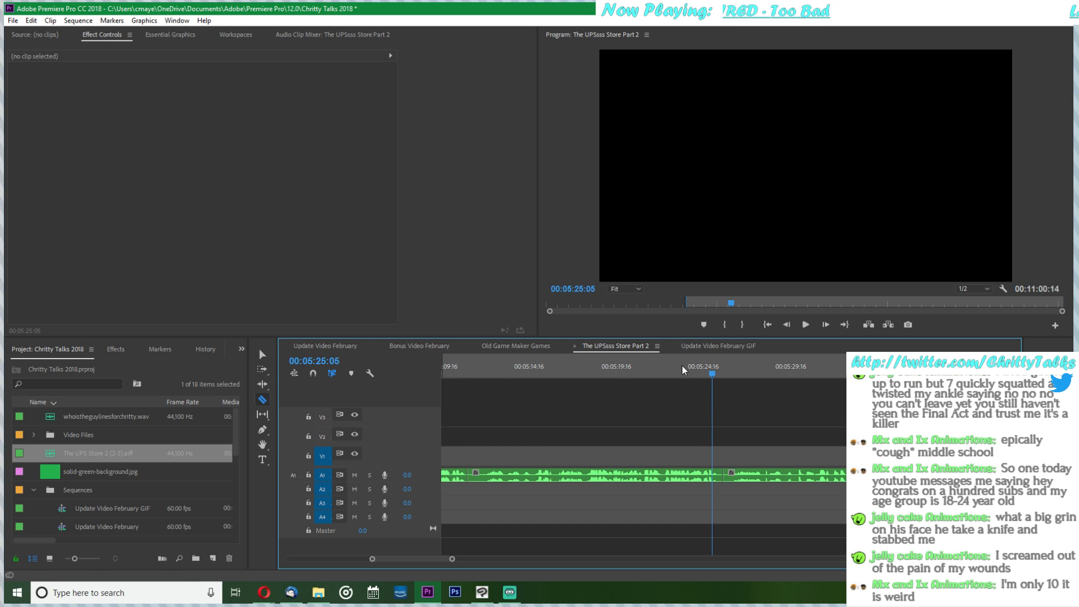
click(680, 371)
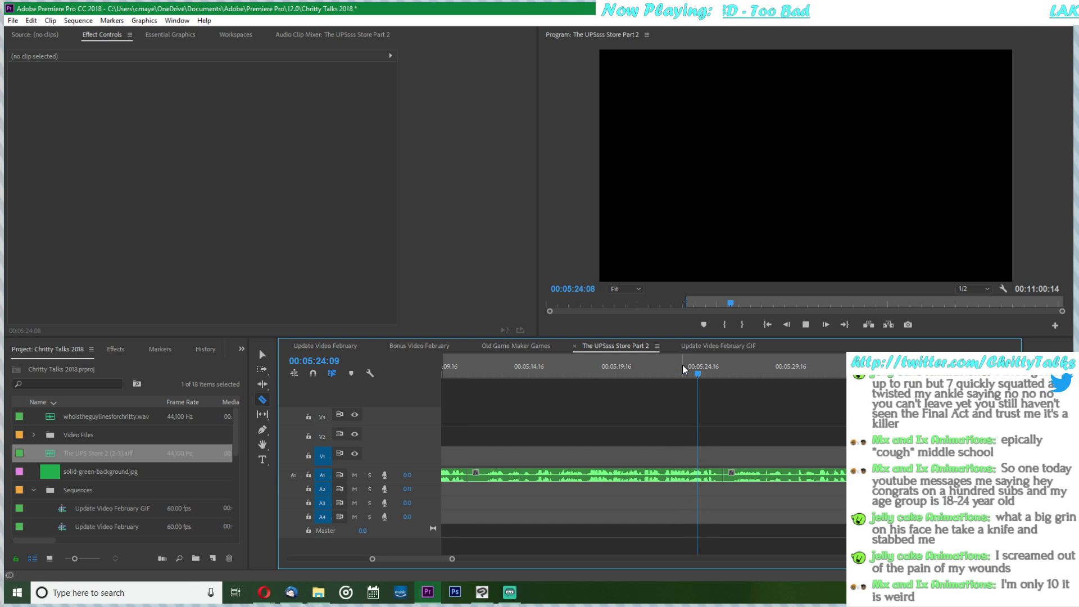
key(space)
scroll(619, 371, up, 2)
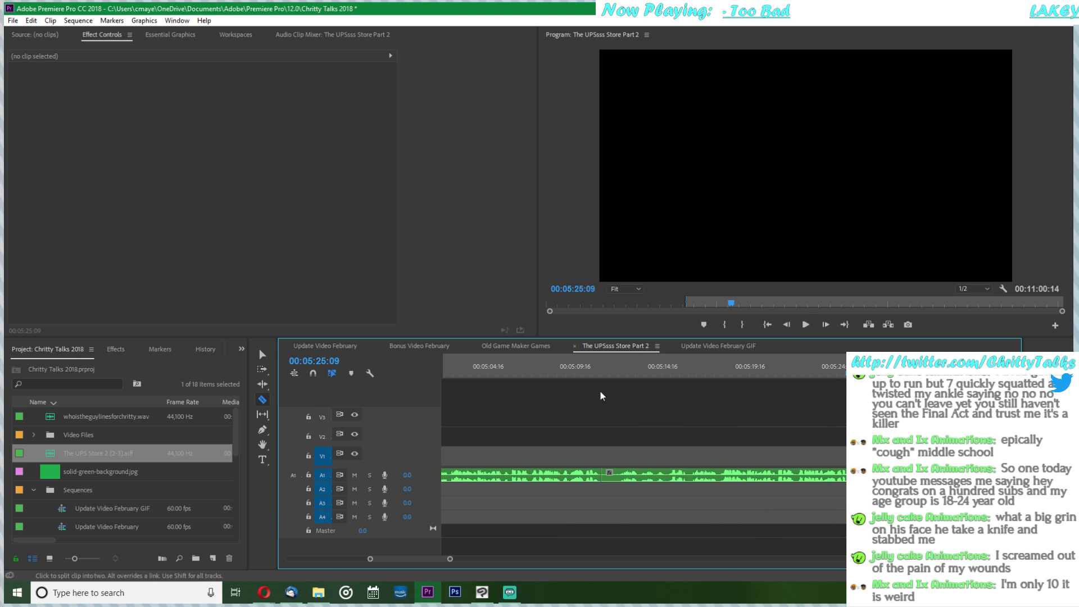
click(566, 369)
key(space)
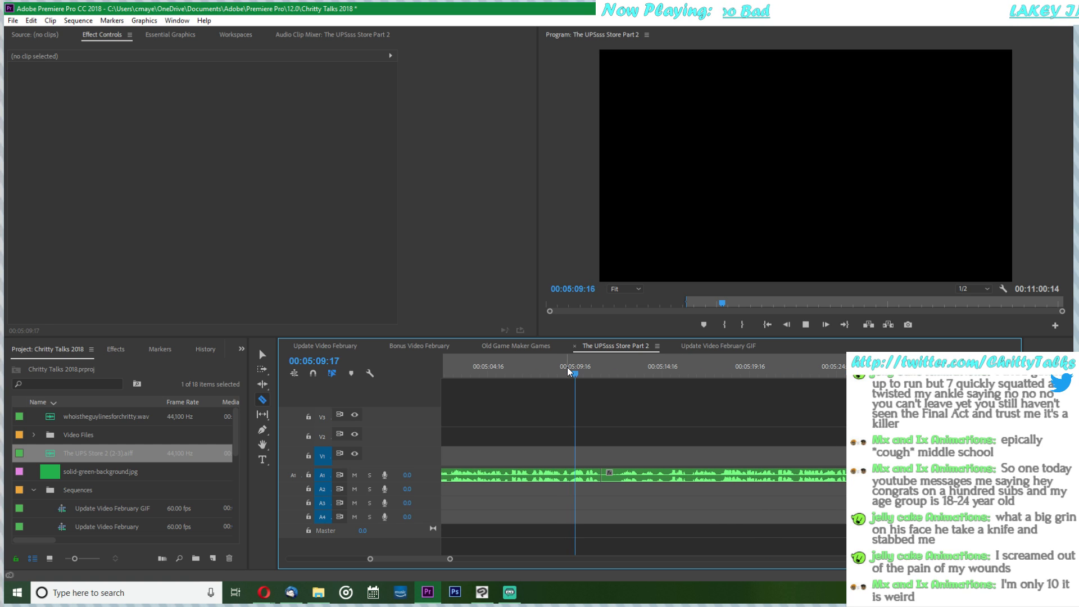
key(space)
scroll(667, 388, down, 2)
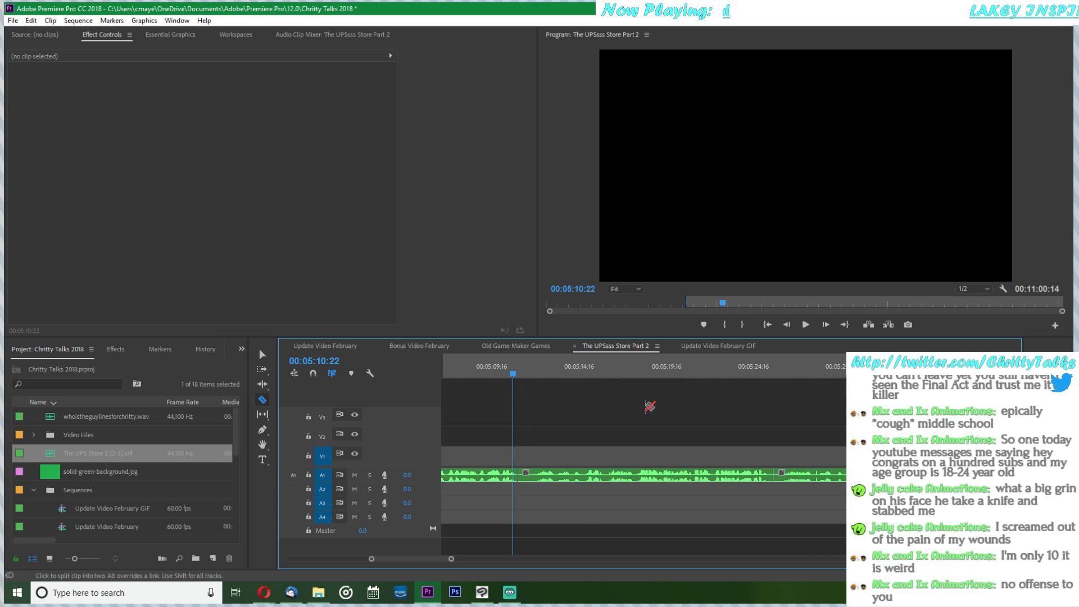
- Play the second take from 00:05:12:11, split it at about 00:05:16:08 and delete its opening section from about 00:05:11
scroll(592, 442, up, 2)
click(622, 373)
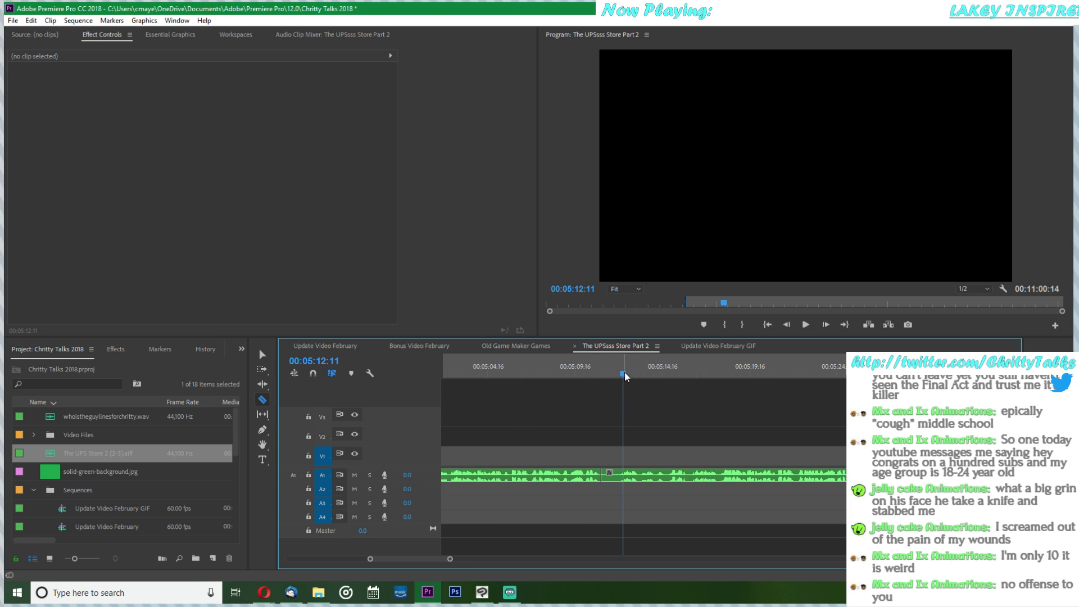
key(space)
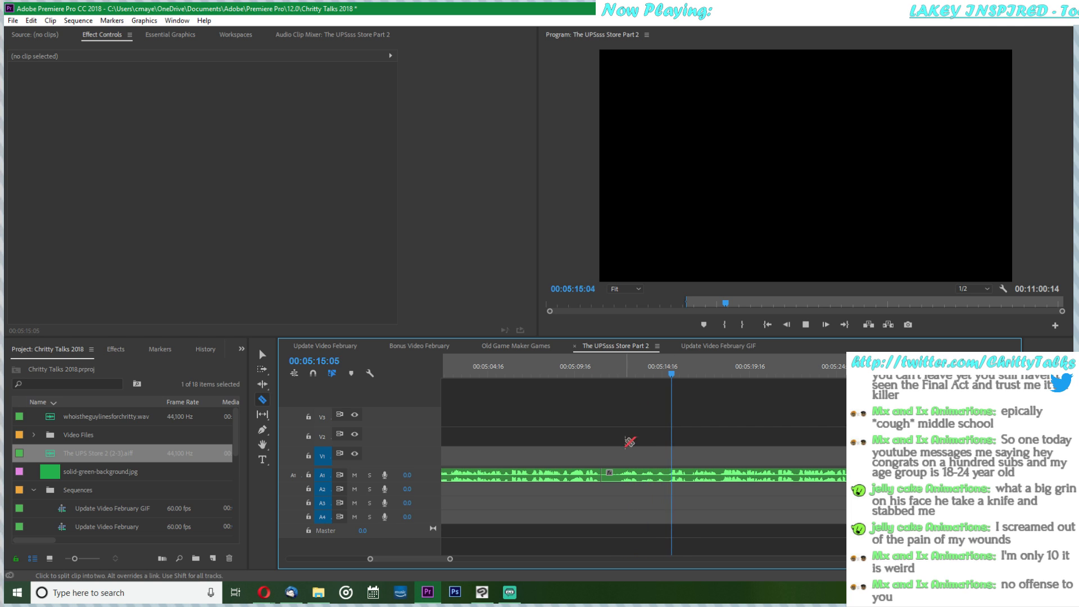
key(space)
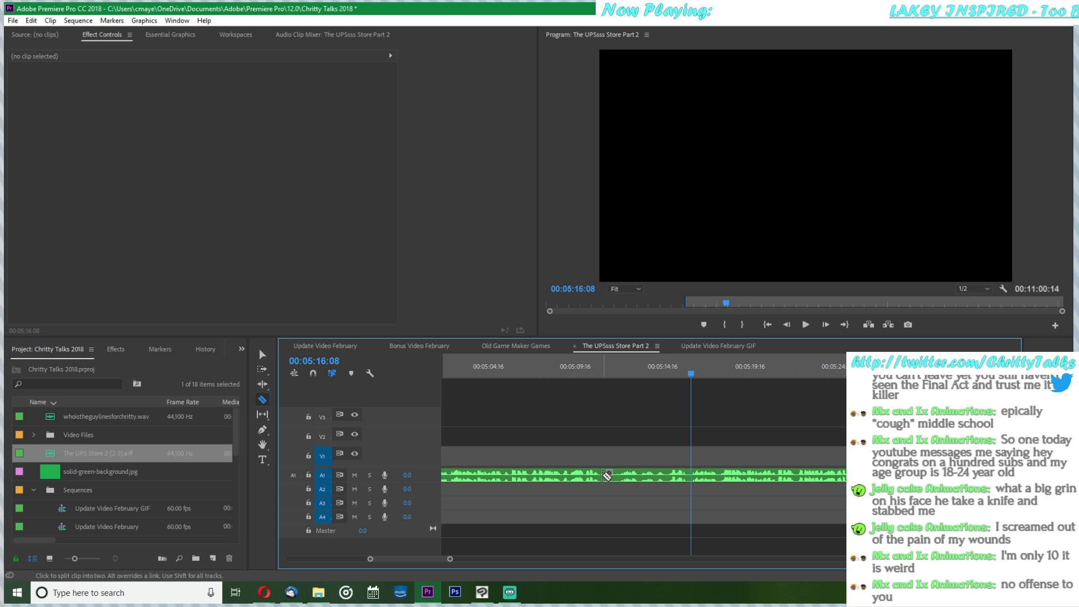
key(v)
key(c)
click(688, 477)
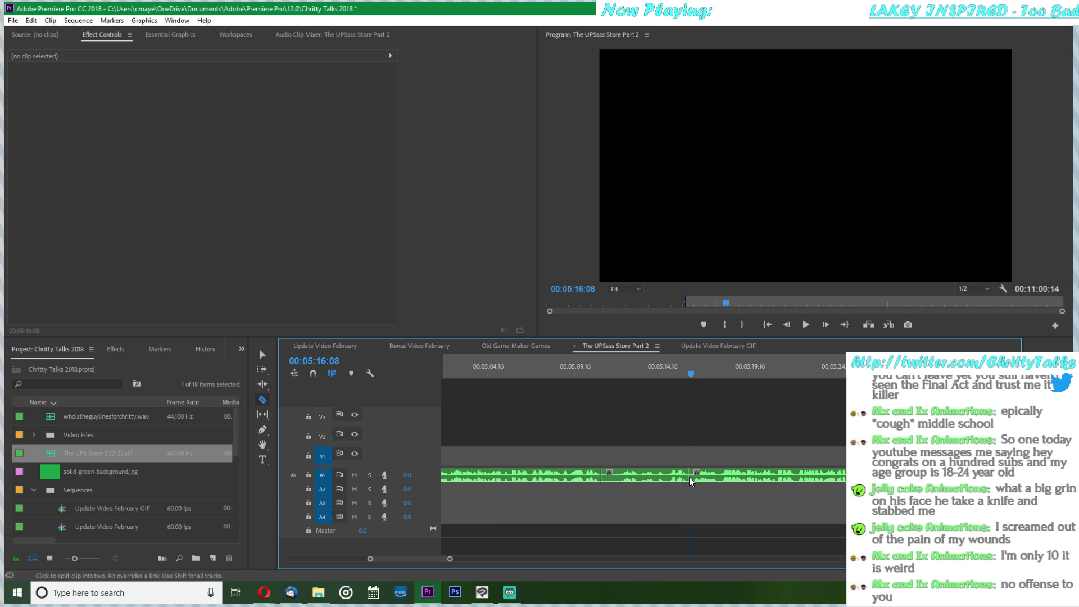
key(v)
click(675, 479)
key(Delete)
- Split the preceding A1 clip at about 00:05:01, delete its remainder and close the gap up to the second take
scroll(603, 474, up, 10)
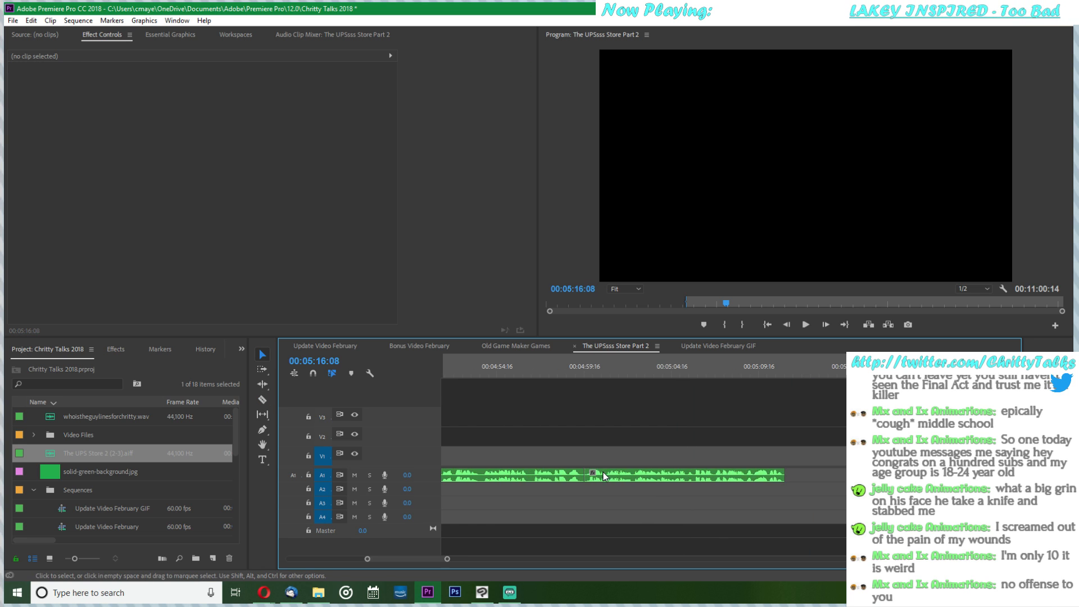
click(608, 475)
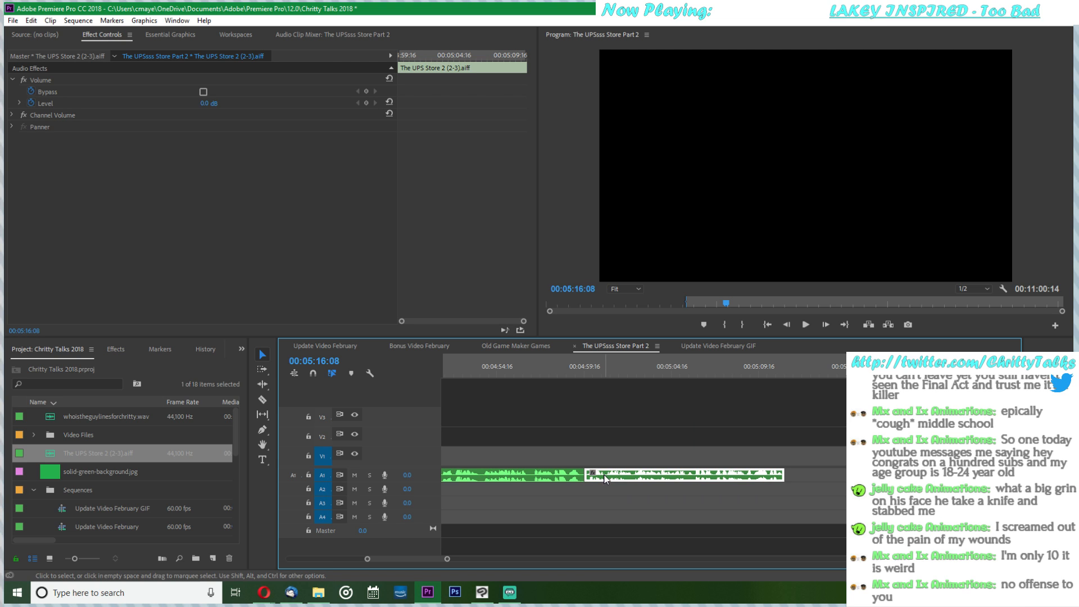
key(c)
click(605, 475)
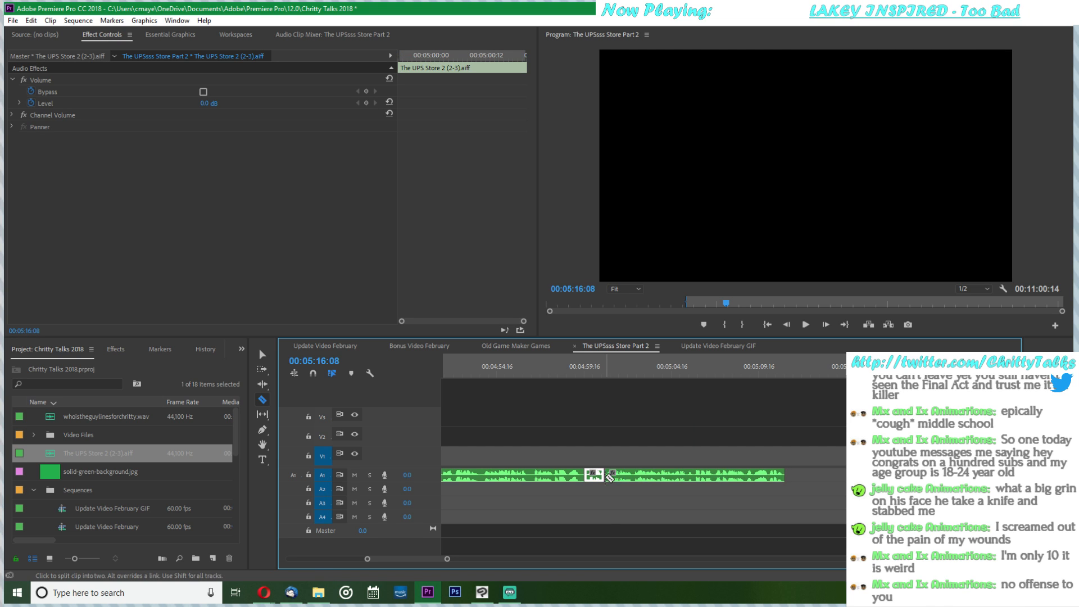
key(v)
click(625, 477)
key(Delete)
key(Delete)
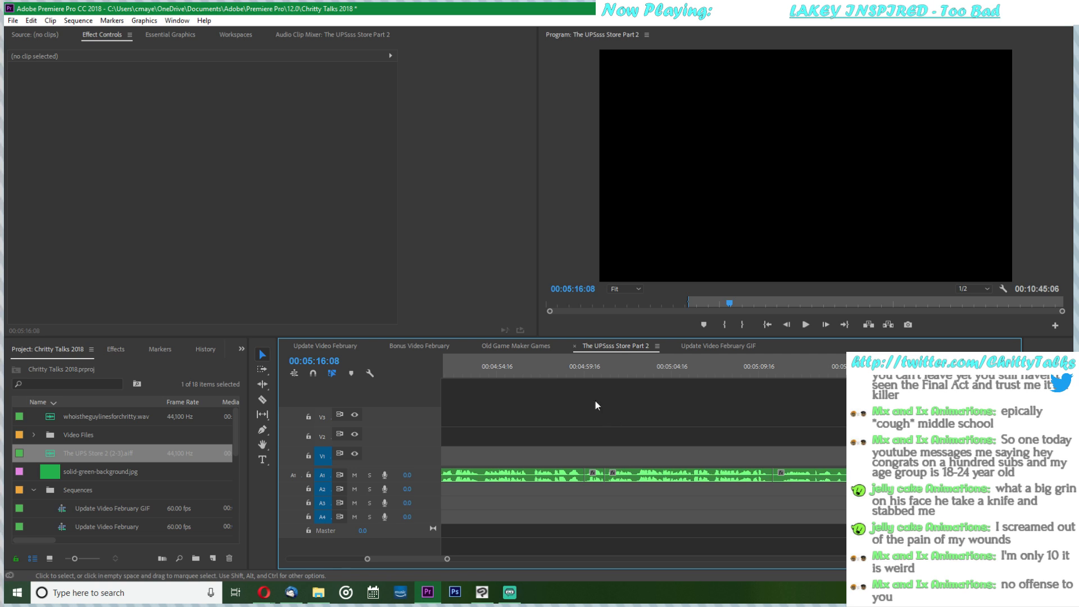
- Play the new join on A1 from just before 00:04:59:16 to 00:05:10:10
click(569, 376)
key(space)
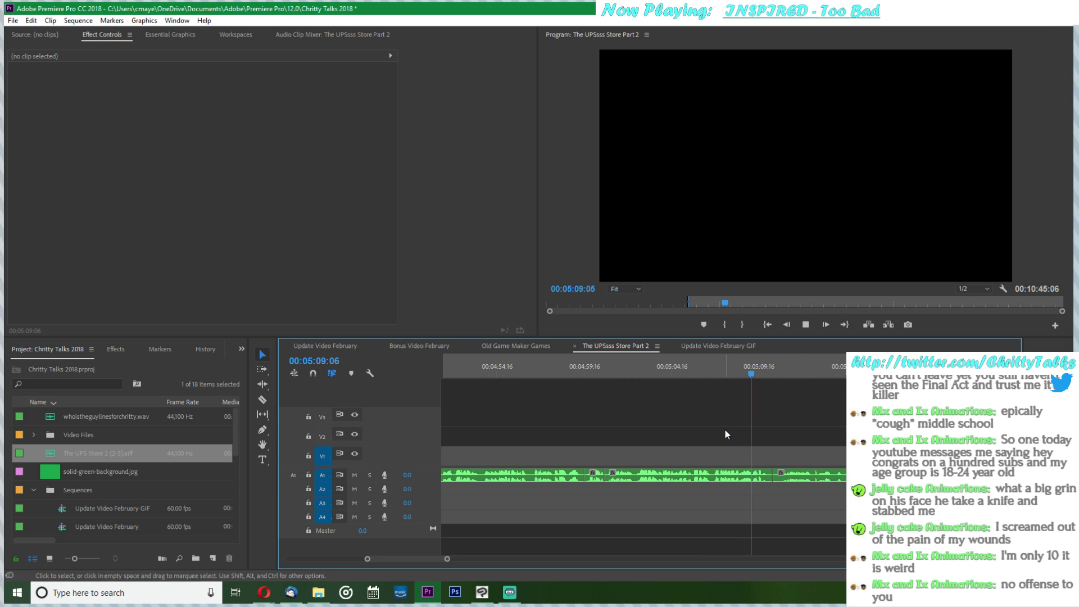
key(space)
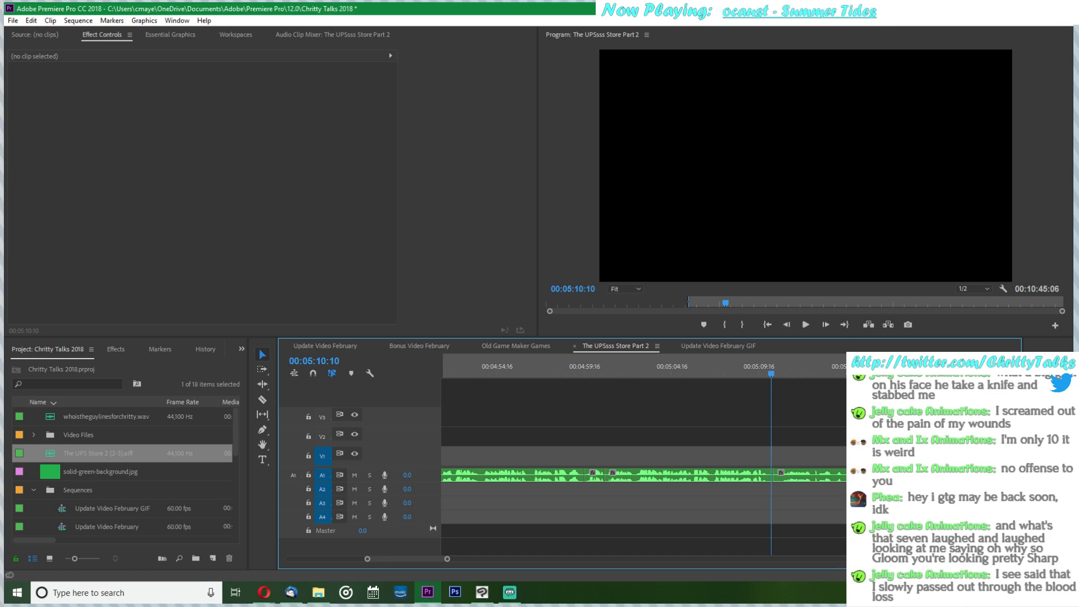
key(alt+Tab)
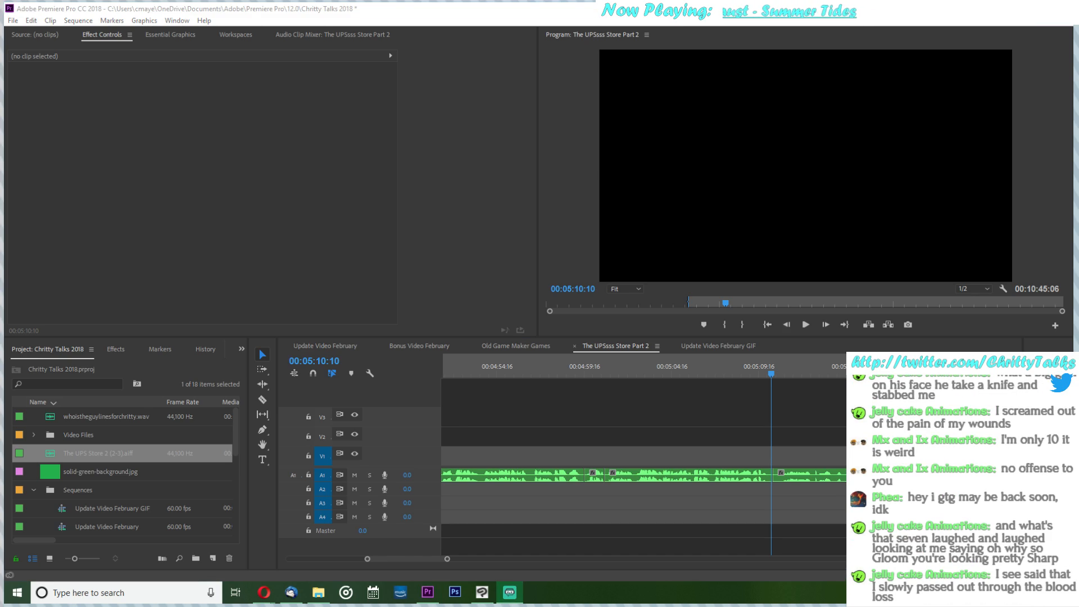
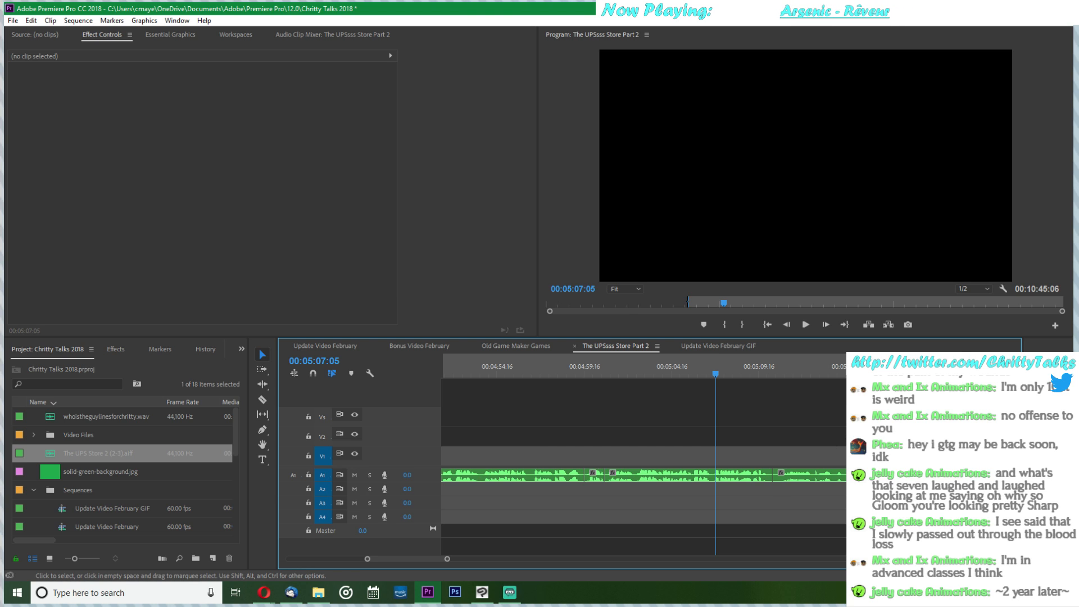
scroll(810, 445, down, 3)
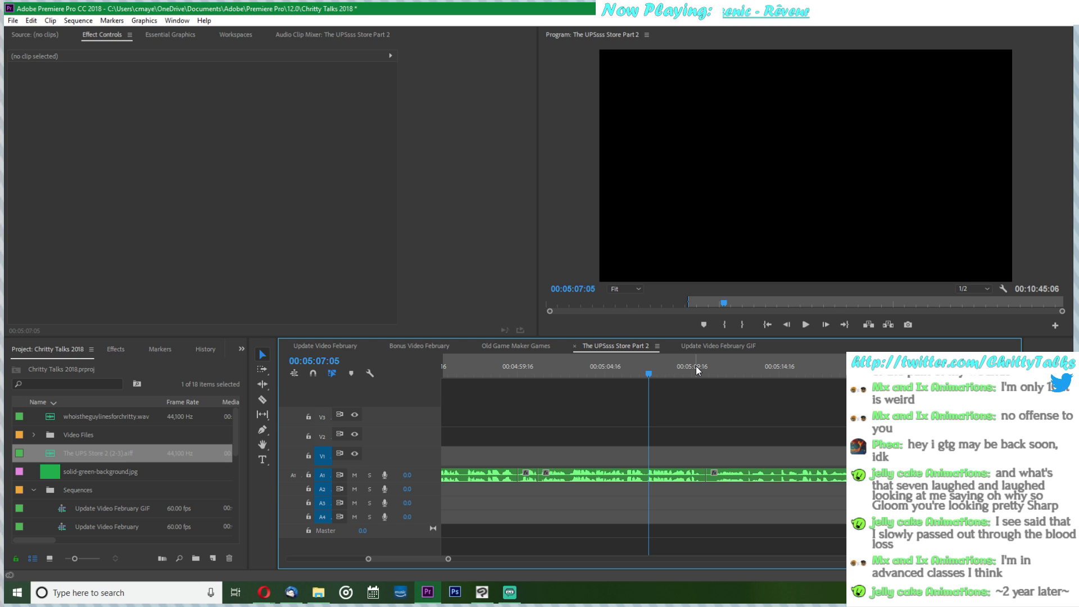
- Play A1 on from 00:05:07:05, split the clip at about 00:05:14:13, delete its section starting near 00:05:10:12 and close the gap
key(XF86AudioLowerVolume)
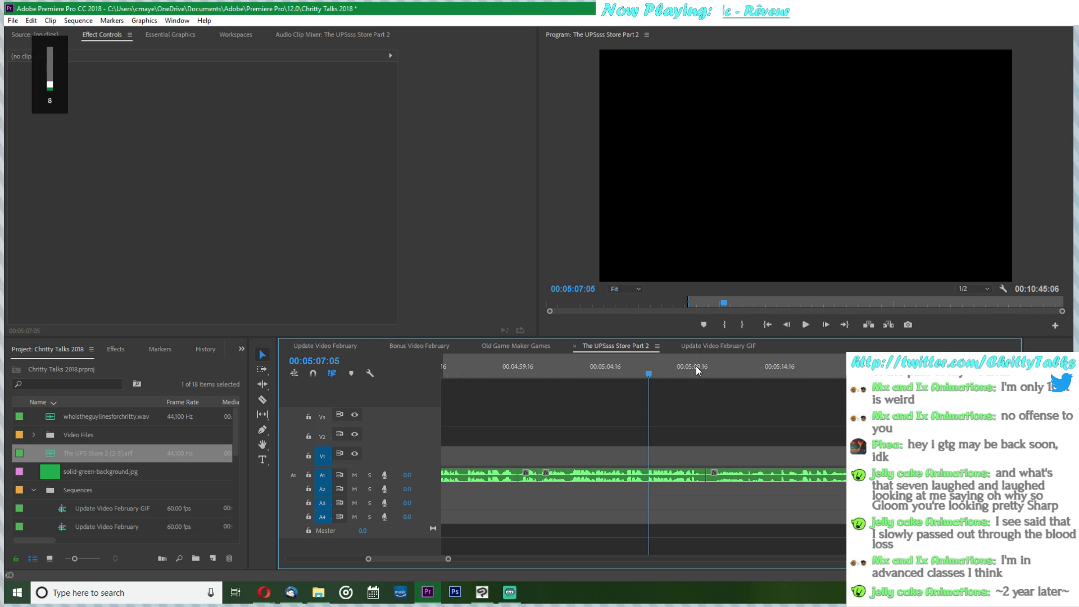
click(812, 327)
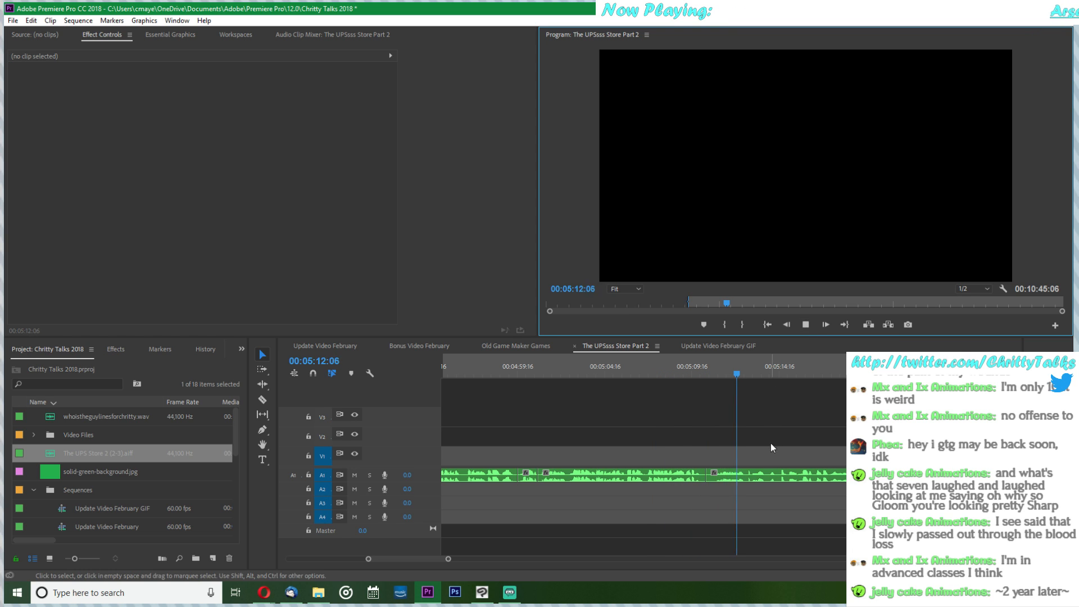
key(space)
key(c)
click(778, 476)
key(v)
click(762, 475)
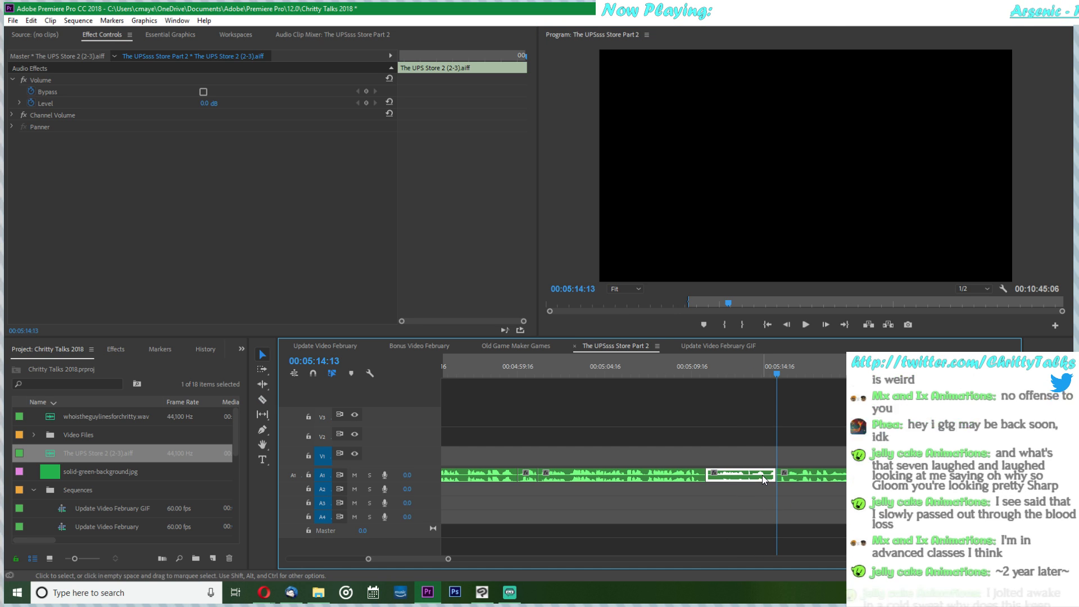
key(Delete)
click(758, 474)
key(Delete)
- Play the next take from about 00:05:10, split it at 00:05:20:05, then delete its opening section and close the gap
click(700, 369)
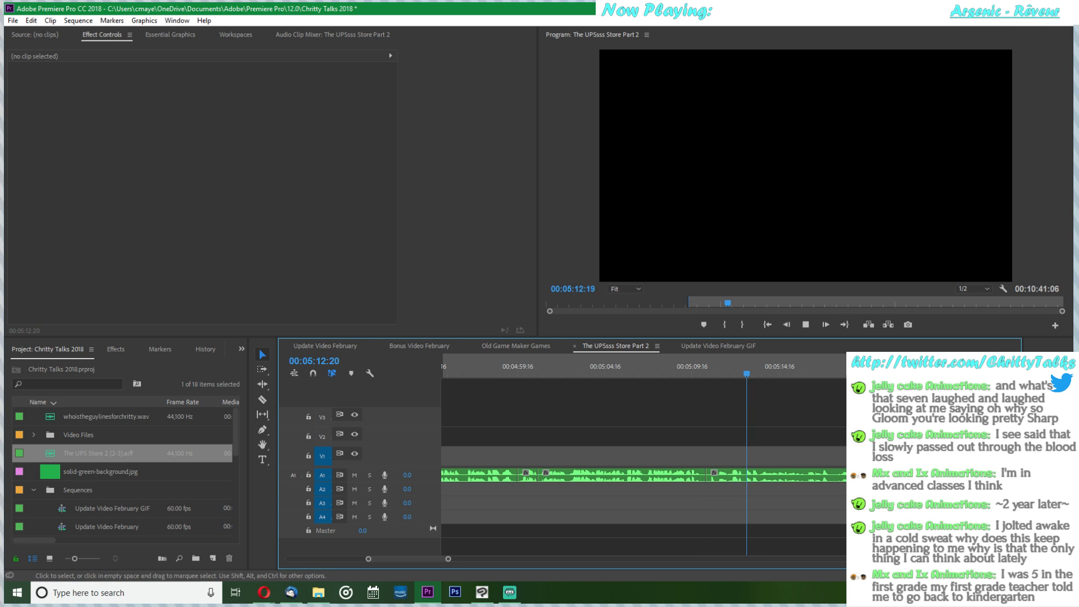
key(space)
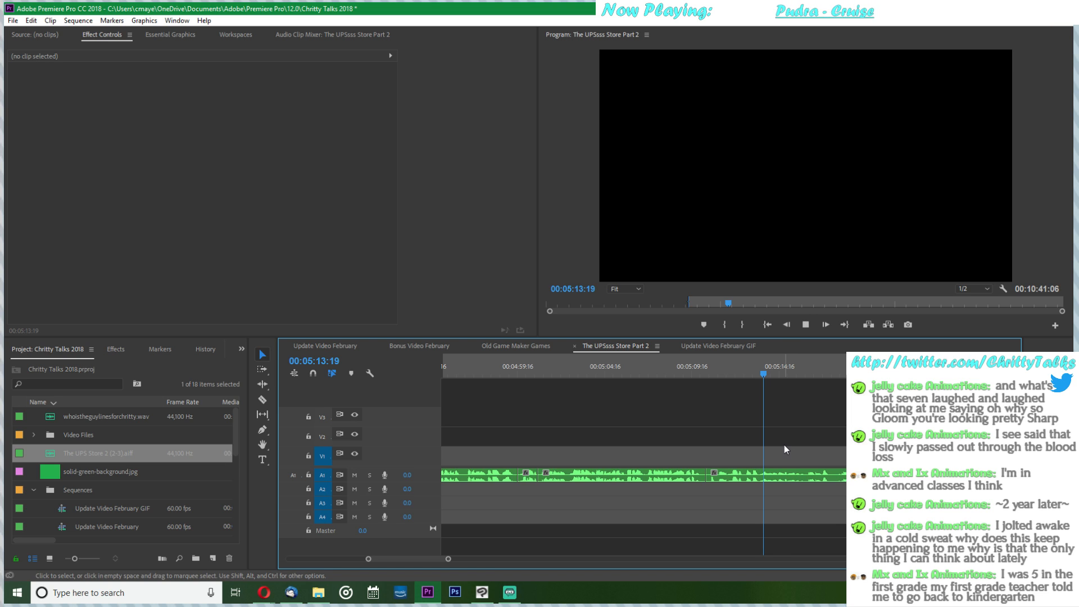
key(space)
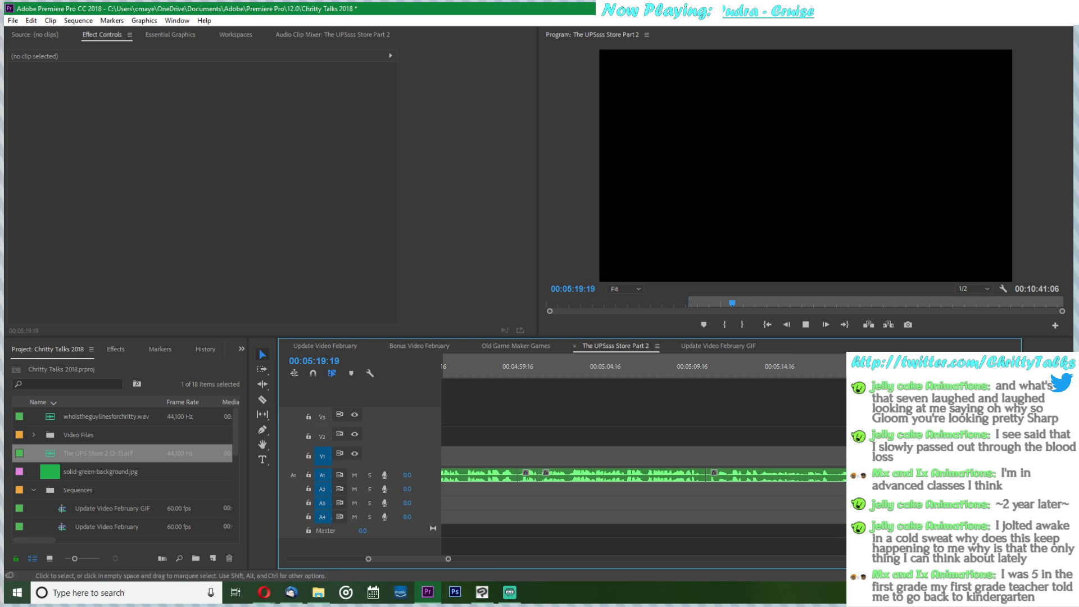
key(c)
click(877, 476)
key(v)
click(865, 475)
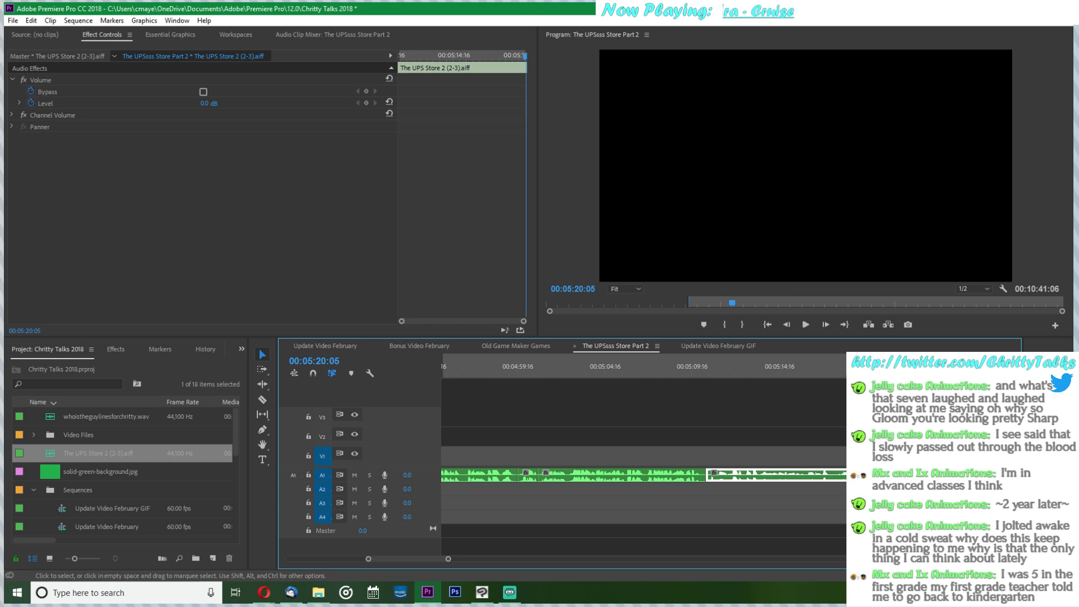
key(Delete)
click(745, 477)
key(Delete)
- Sample the long A1 recording at intervals between 00:05:10 and 00:06:31 to find where the next usable take begins
click(711, 370)
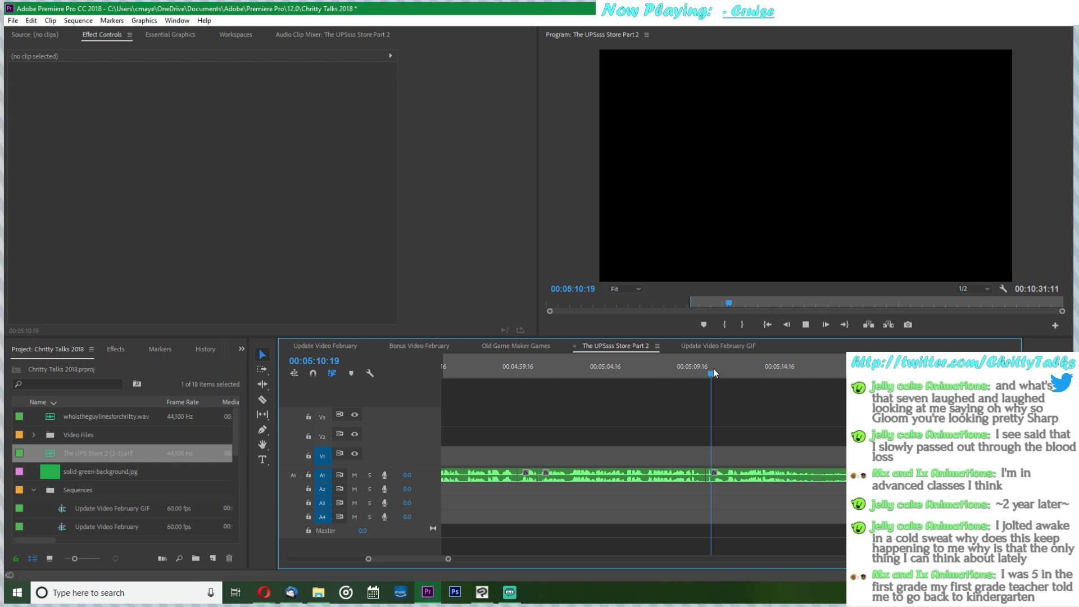
key(space)
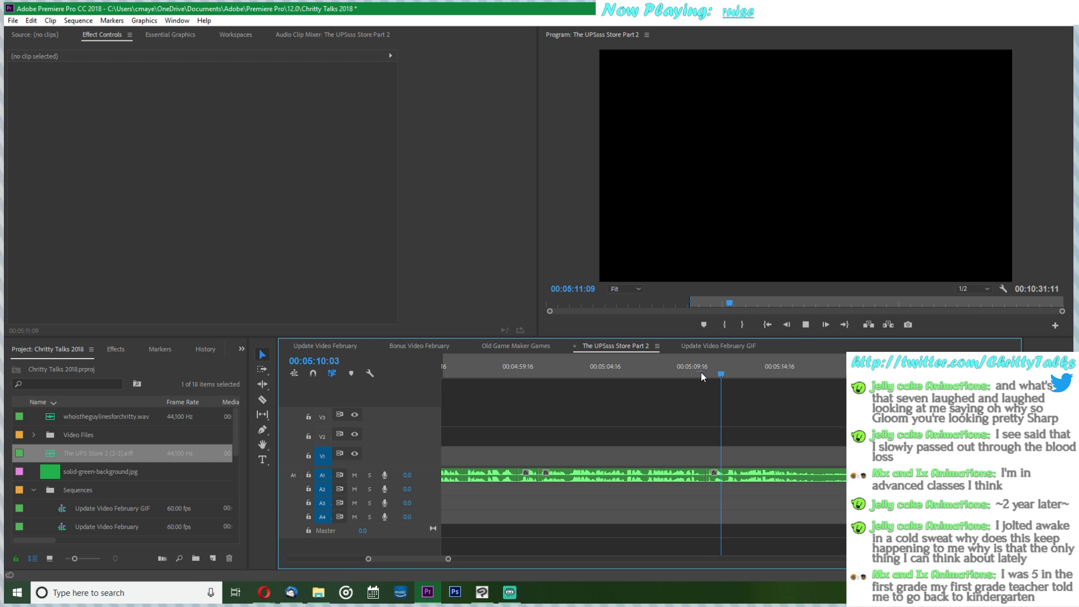
click(700, 372)
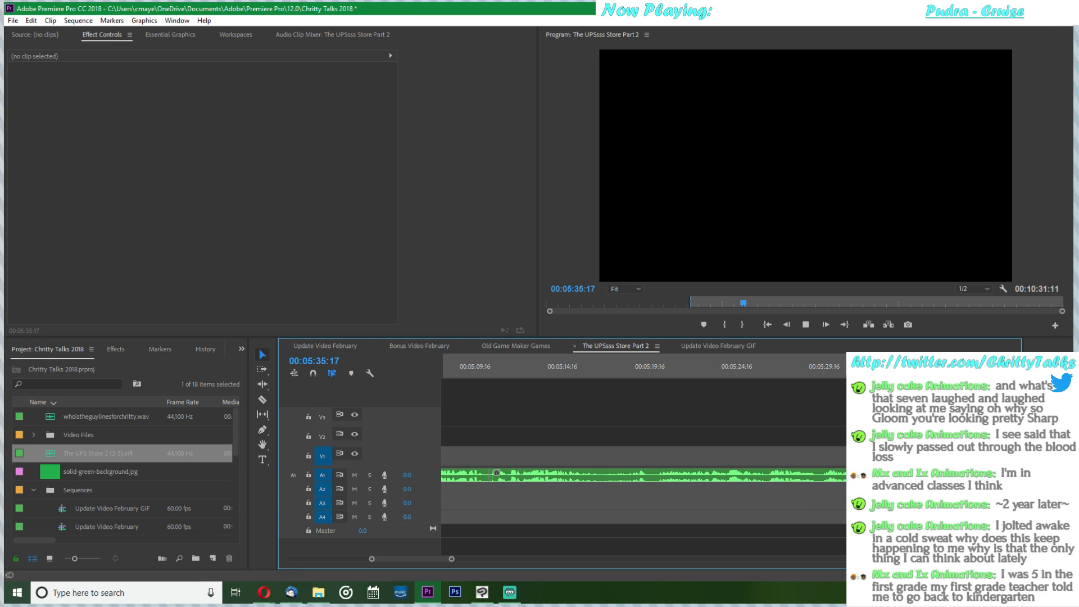
click(791, 366)
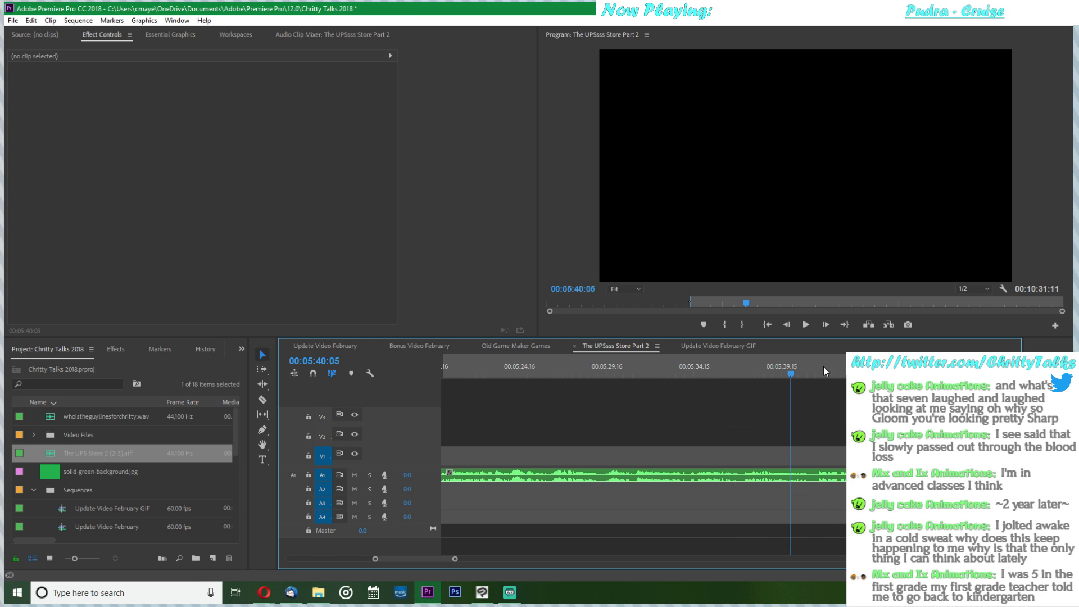
key(space)
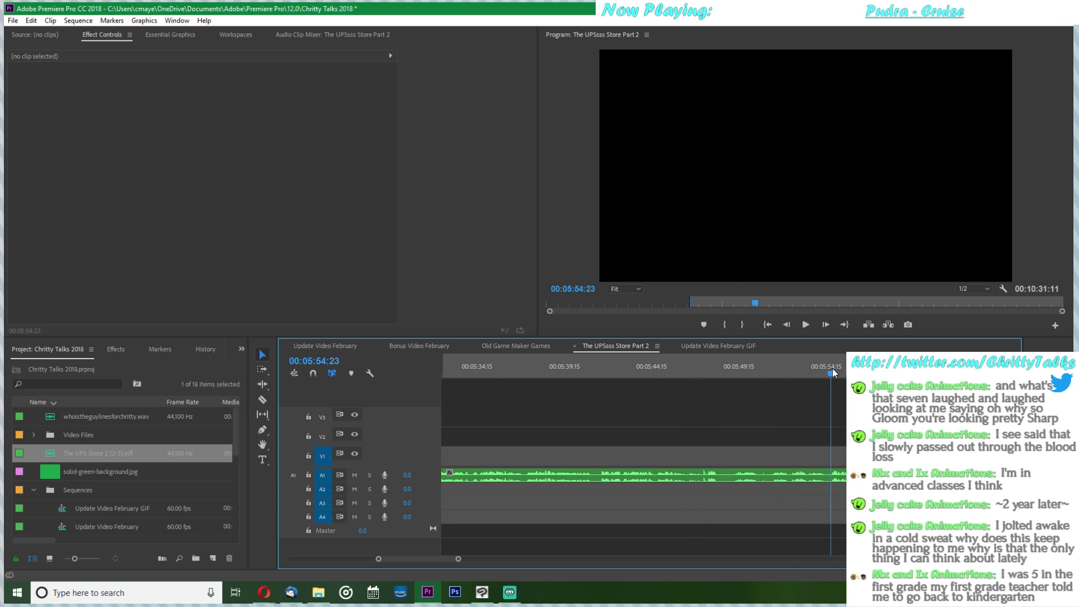
key(space)
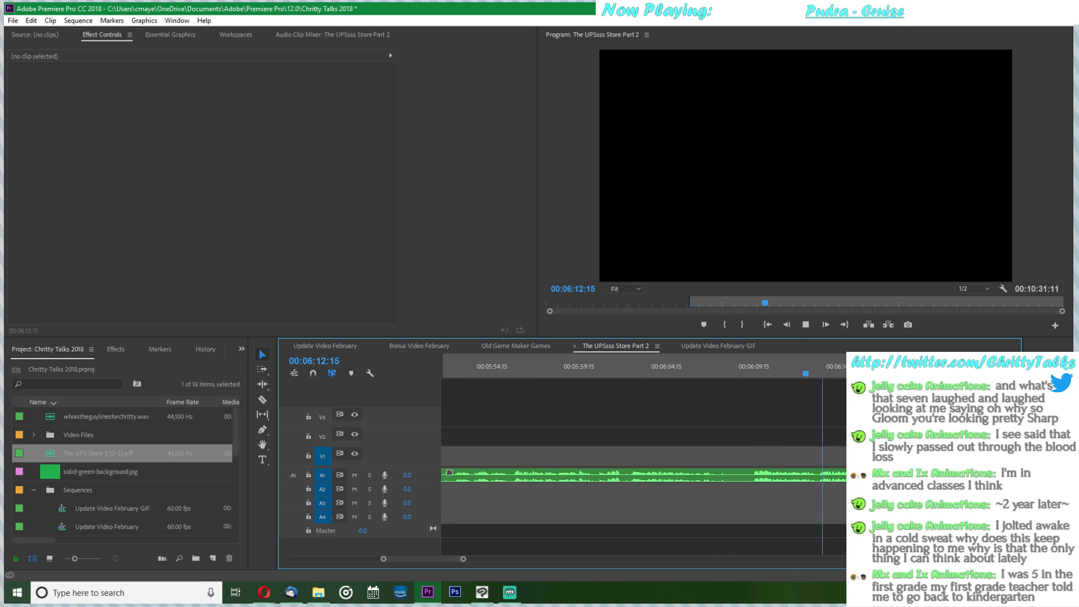
key(space)
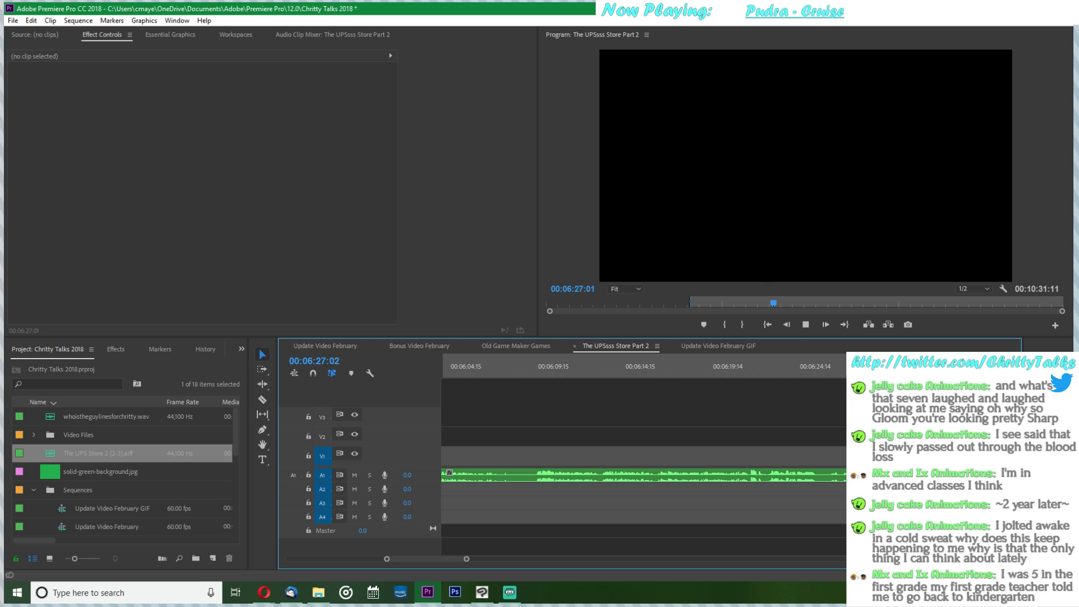
key(space)
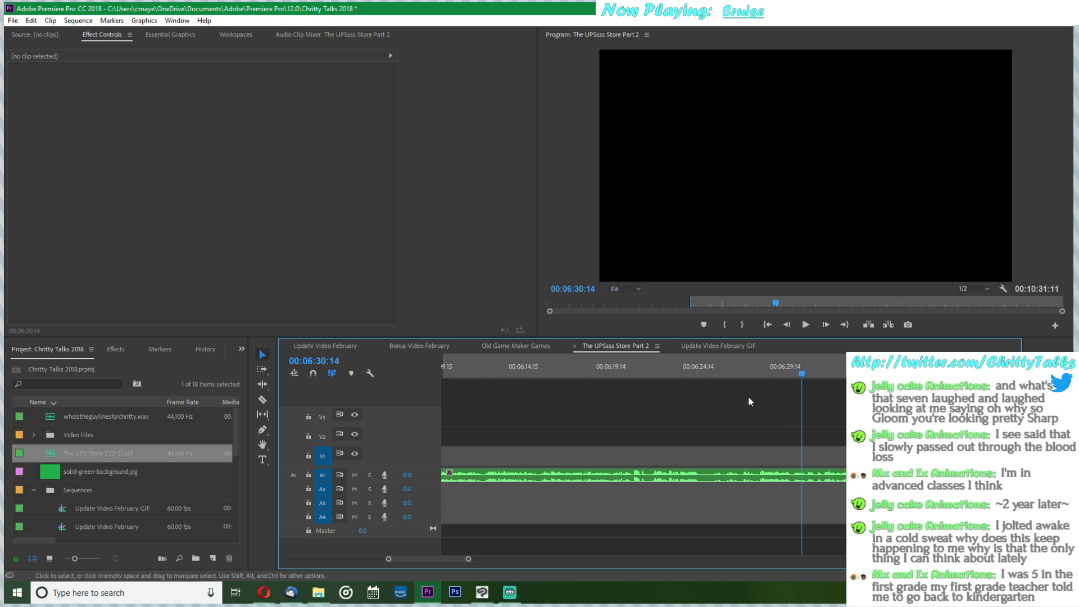
drag(683, 373, 792, 428)
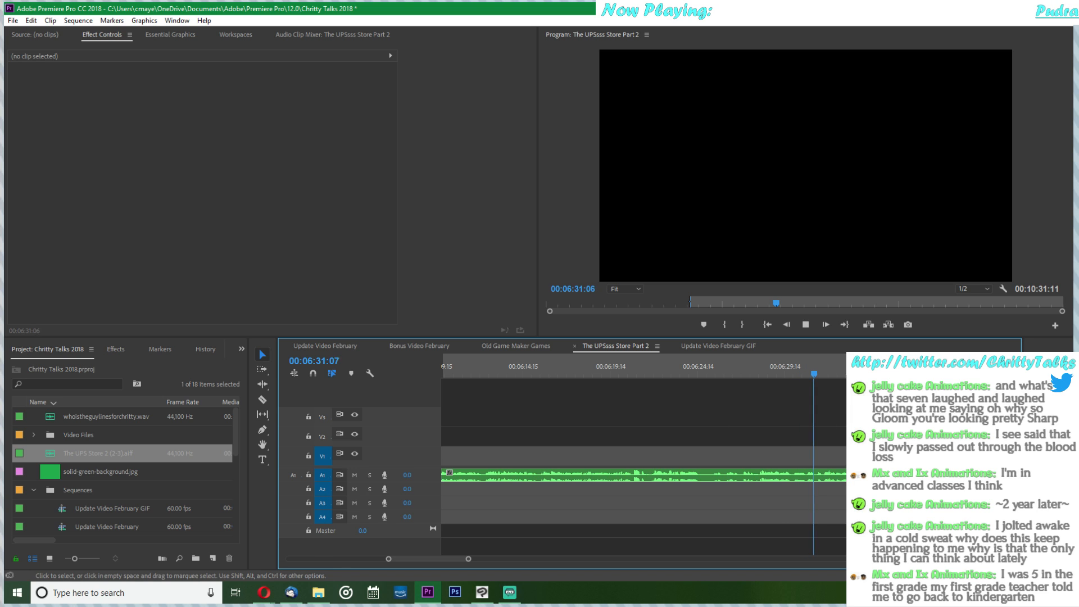
- Split the A1 recording at 00:06:31:17, delete the long unused section before it and close the gap
key(space)
key(c)
click(824, 477)
key(v)
click(813, 477)
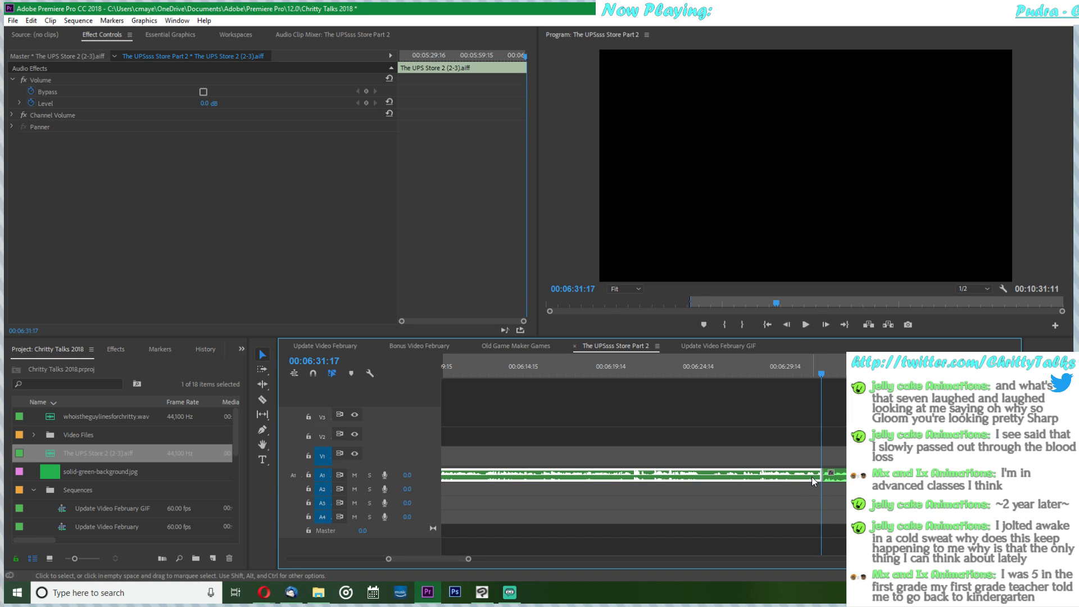
key(Delete)
click(745, 481)
key(Delete)
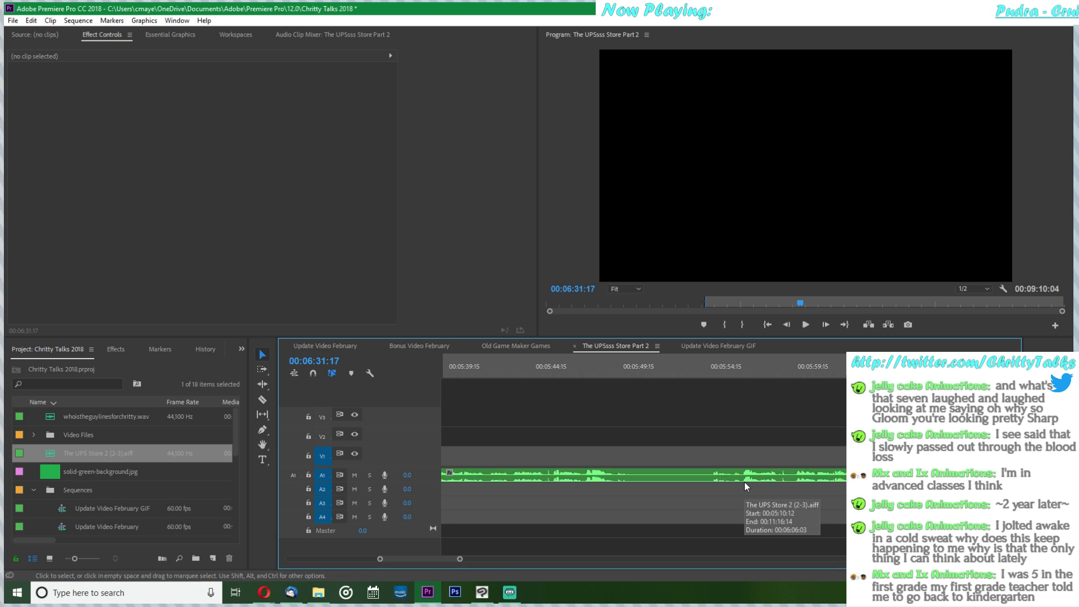
- Play across the new join, split the following clip at 00:05:13:17, delete its opening section from about 00:05:10:12 and close the gap
scroll(745, 481, up, 7)
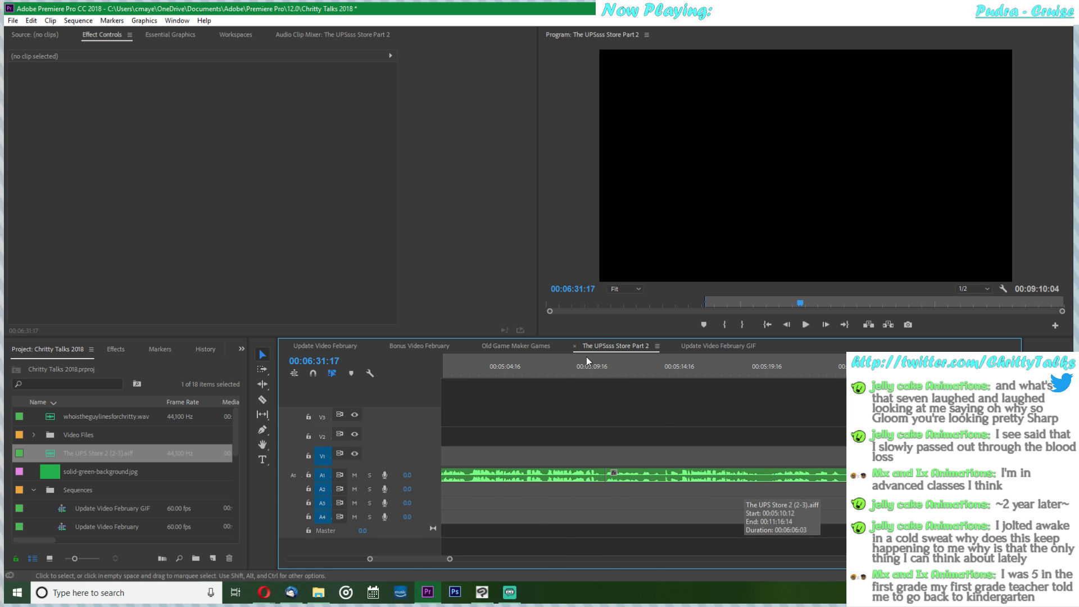
click(565, 363)
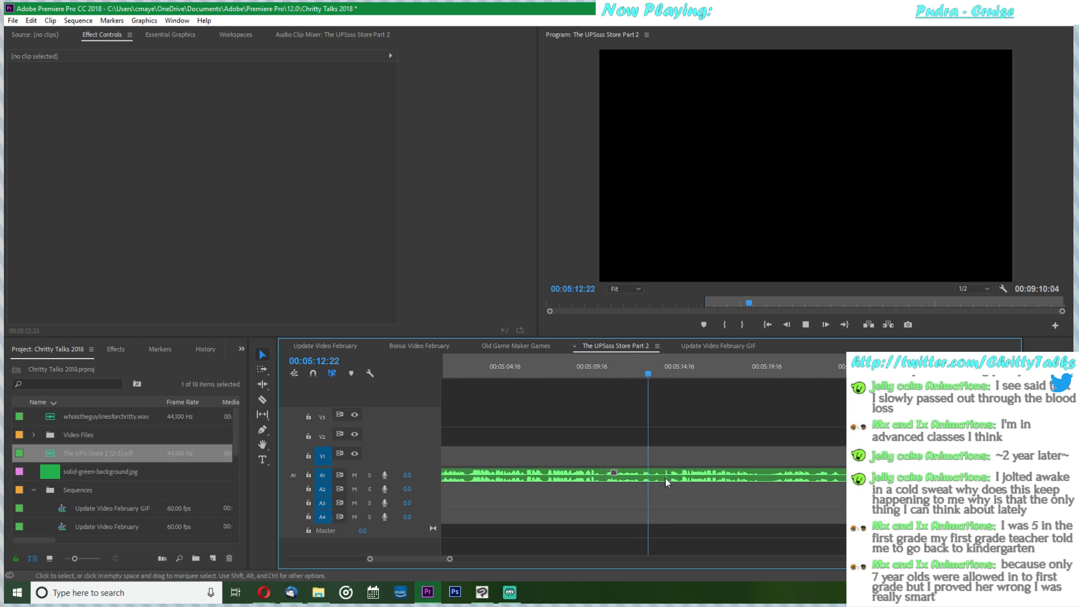
key(space)
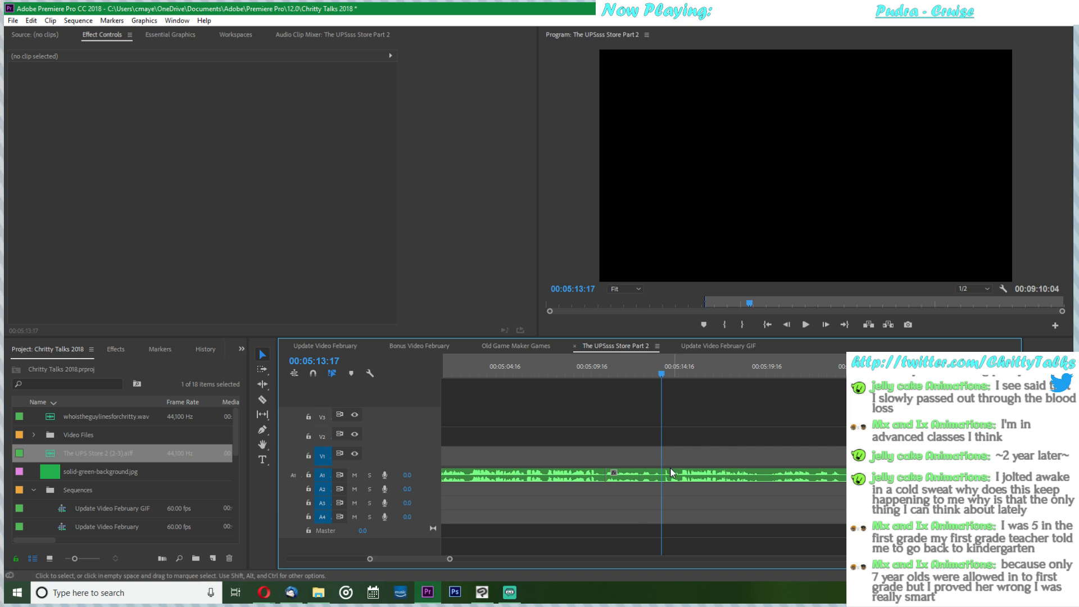
drag(615, 479, 671, 488)
click(616, 477)
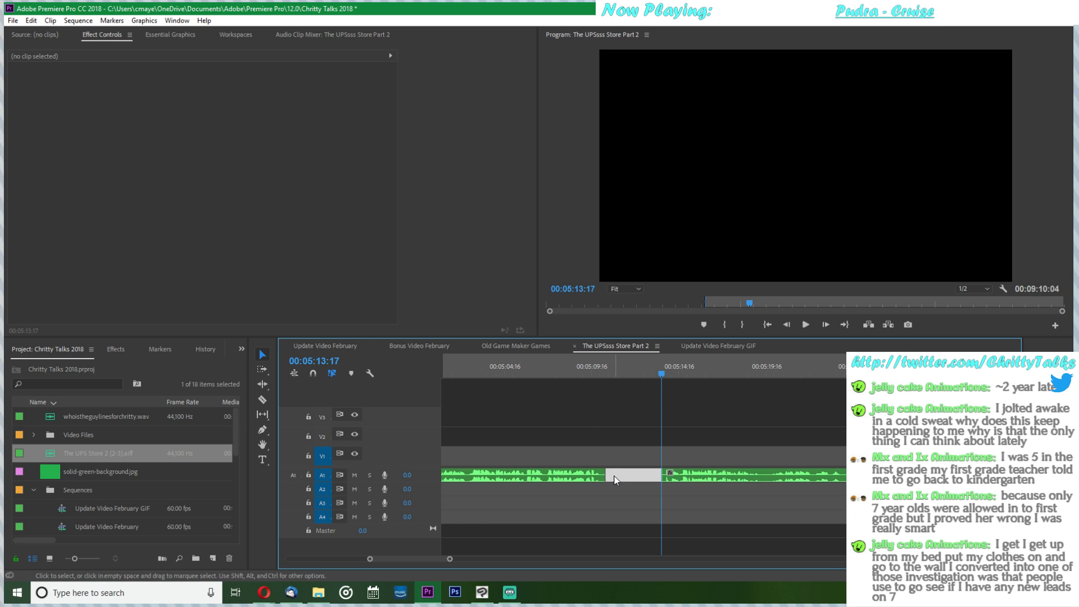
key(Delete)
- Play from 00:05:10:10, split the A1 clip at about 00:05:16 and 00:05:20:18, and delete the piece between the cuts
drag(595, 370, 605, 372)
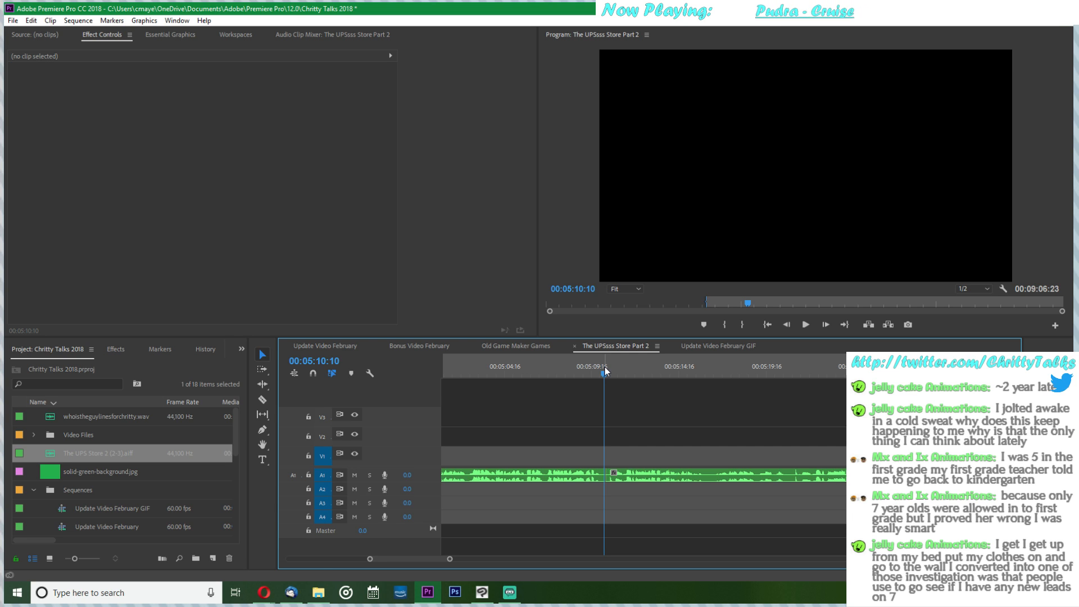
key(space)
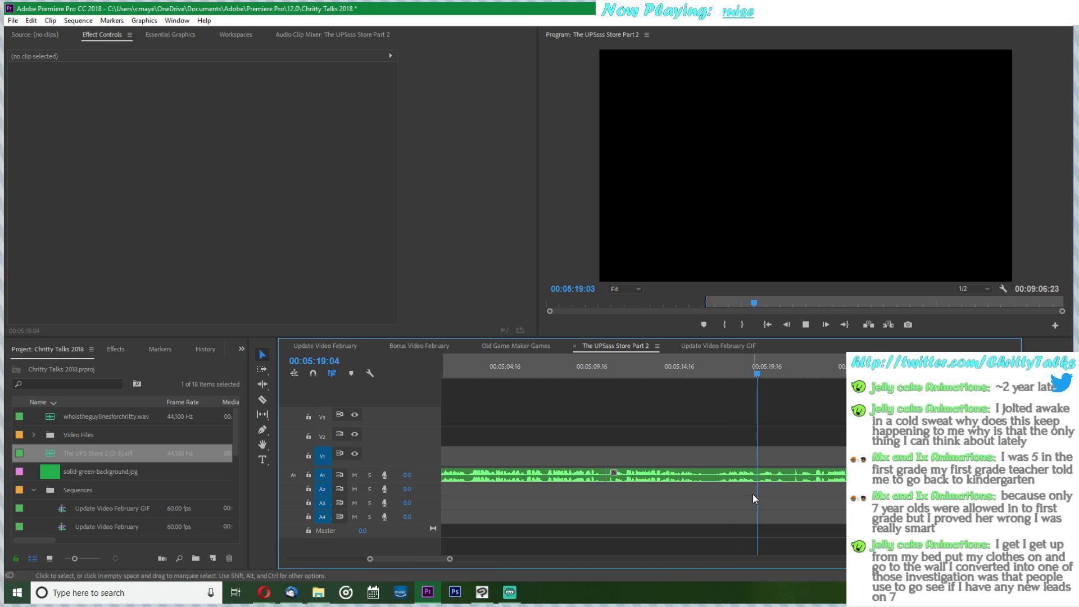
key(space)
key(c)
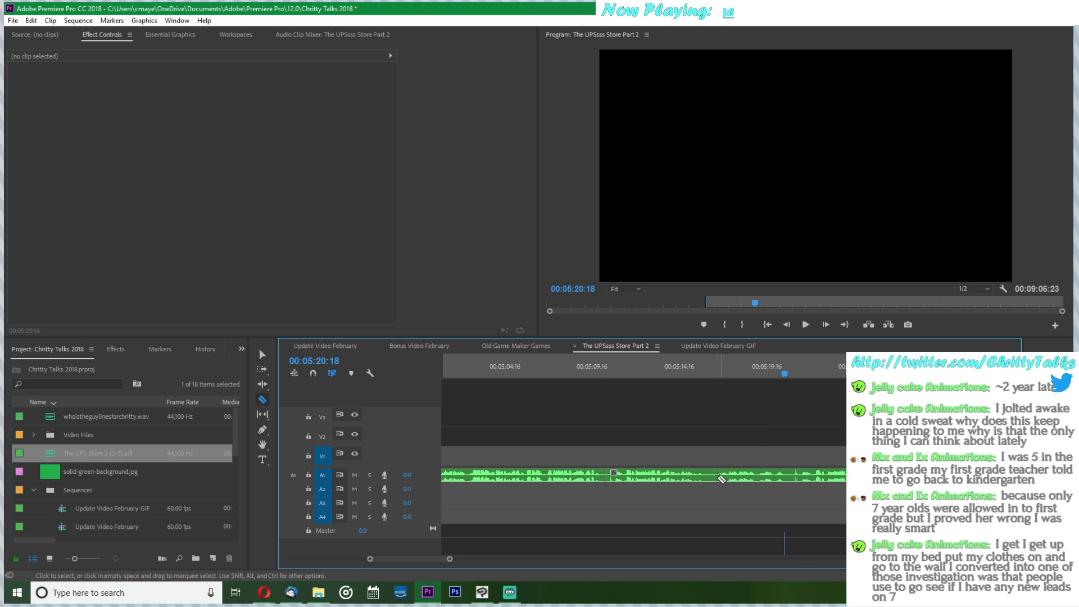
click(787, 479)
key(v)
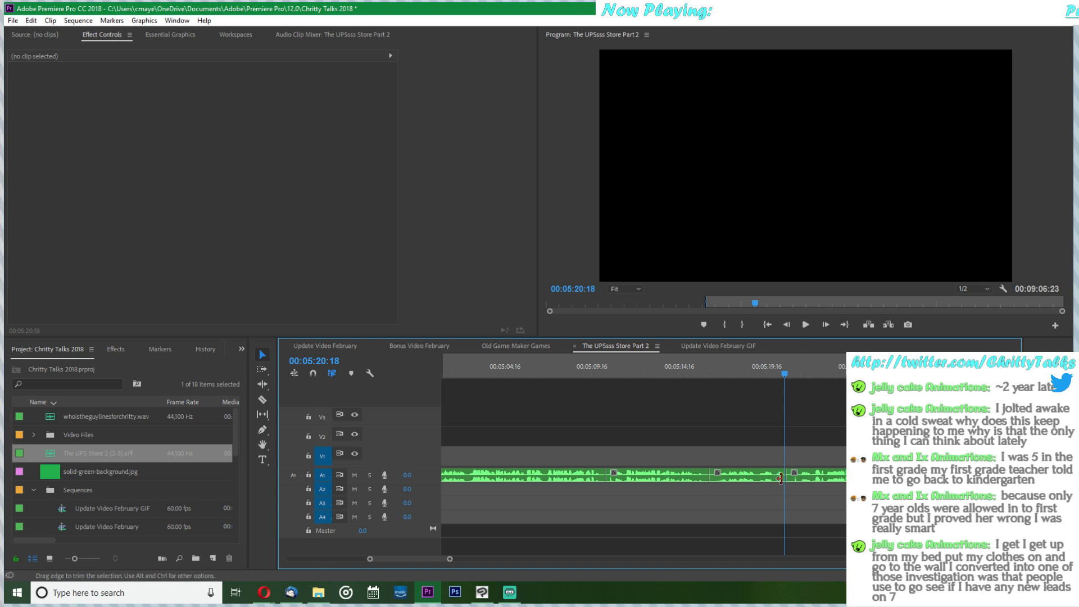
click(772, 476)
key(Delete)
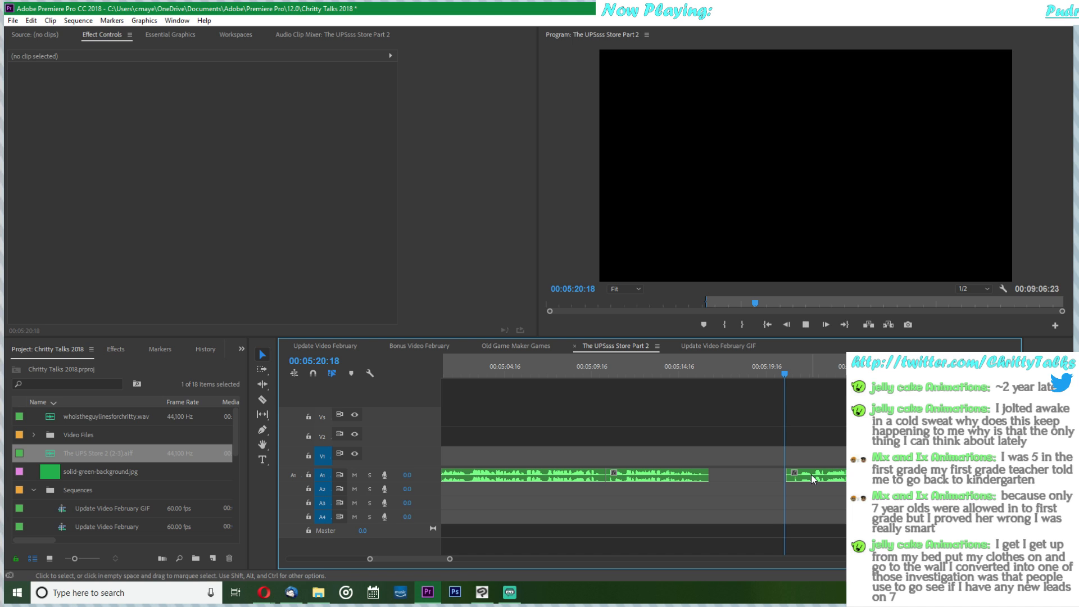
- Play the take from 00:05:20:18, split it at 00:05:26:23 and close the gap in front of it
key(space)
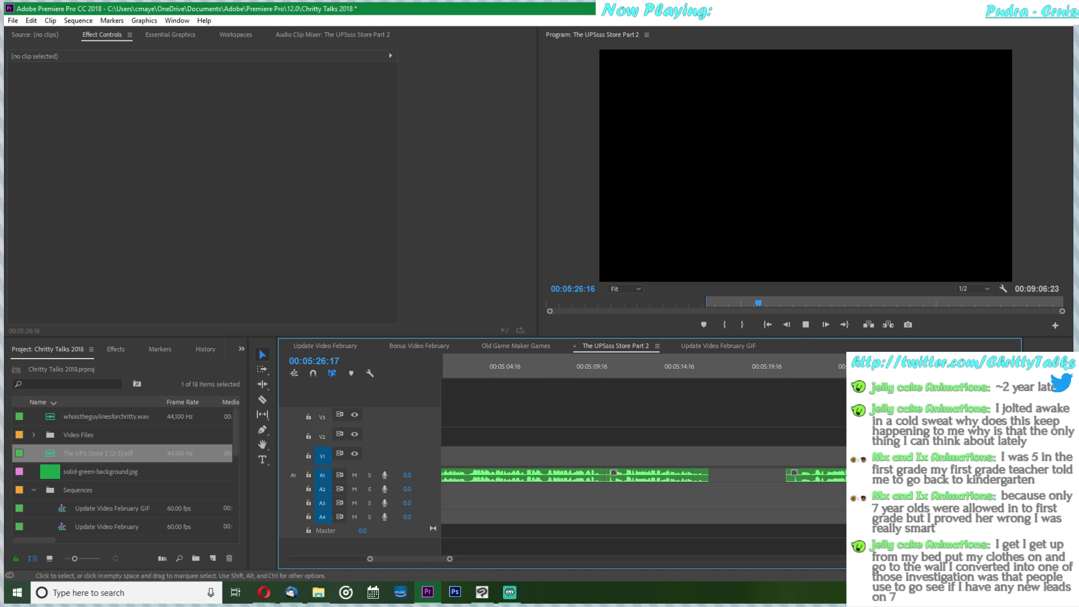
key(space)
click(722, 478)
key(Delete)
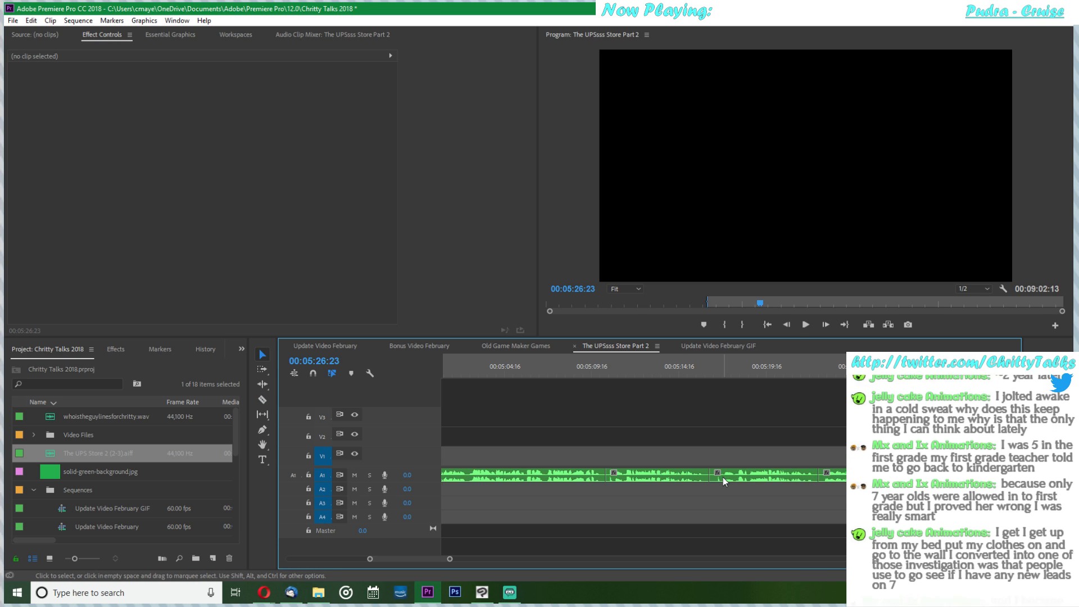
- Sample the following A1 clip up to 00:05:39:16 and delete that clip, which starts at about 00:05:22
key(space)
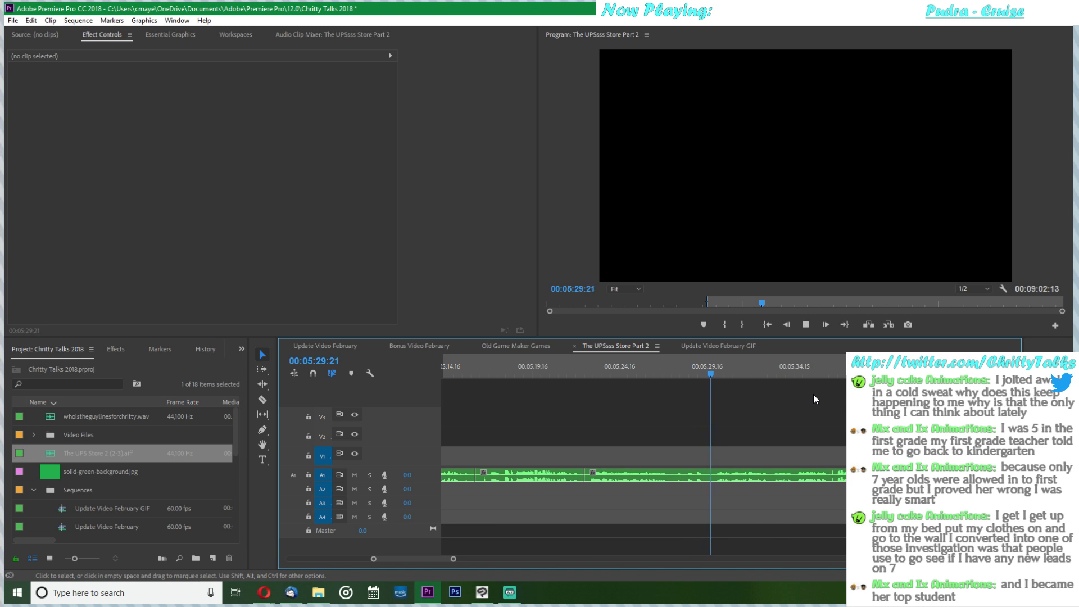
click(799, 371)
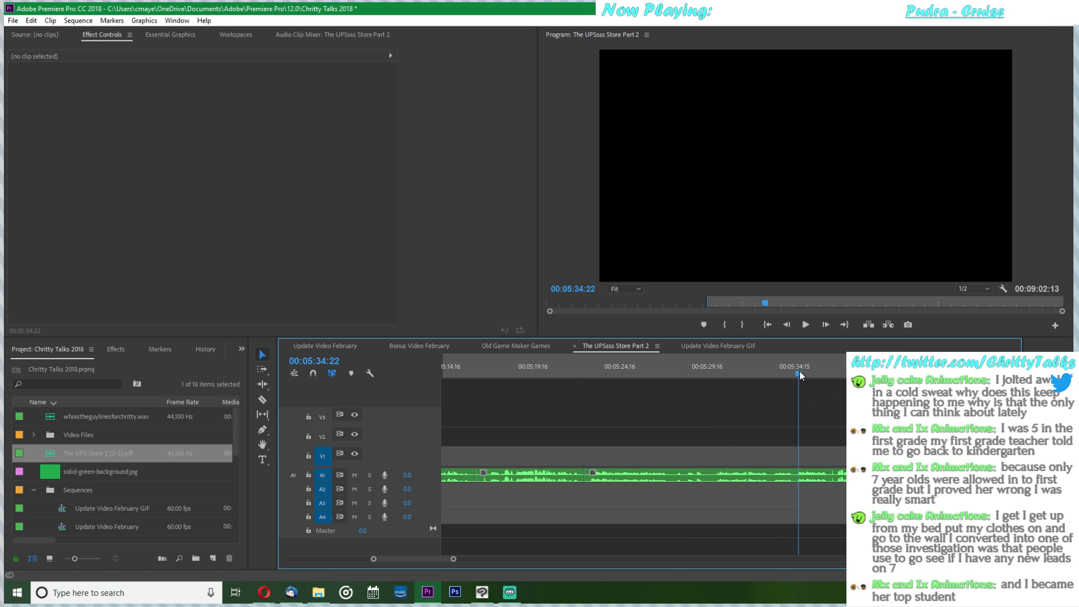
key(space)
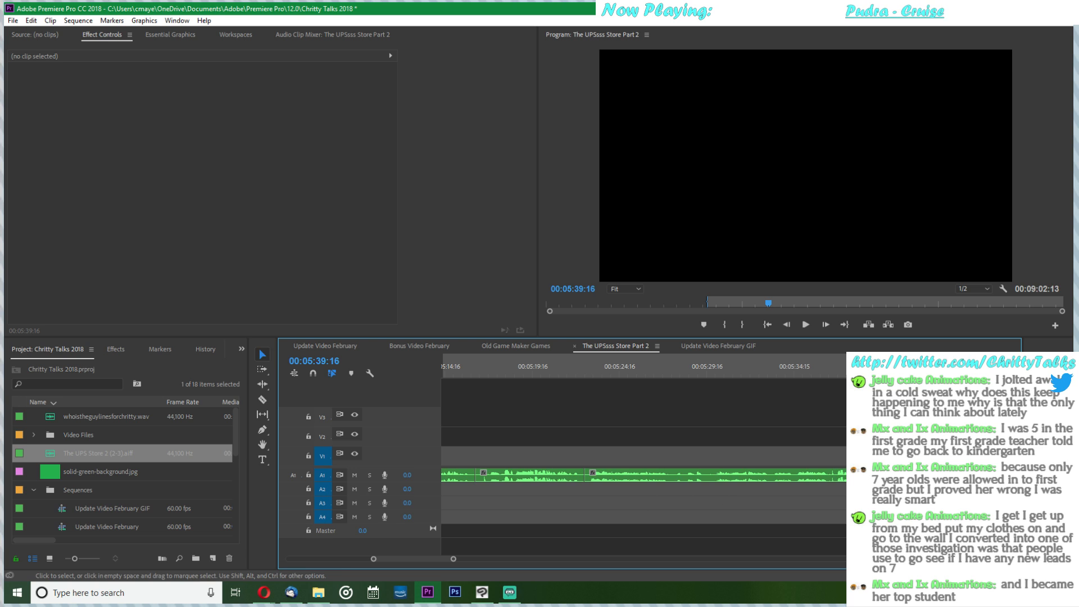
click(828, 481)
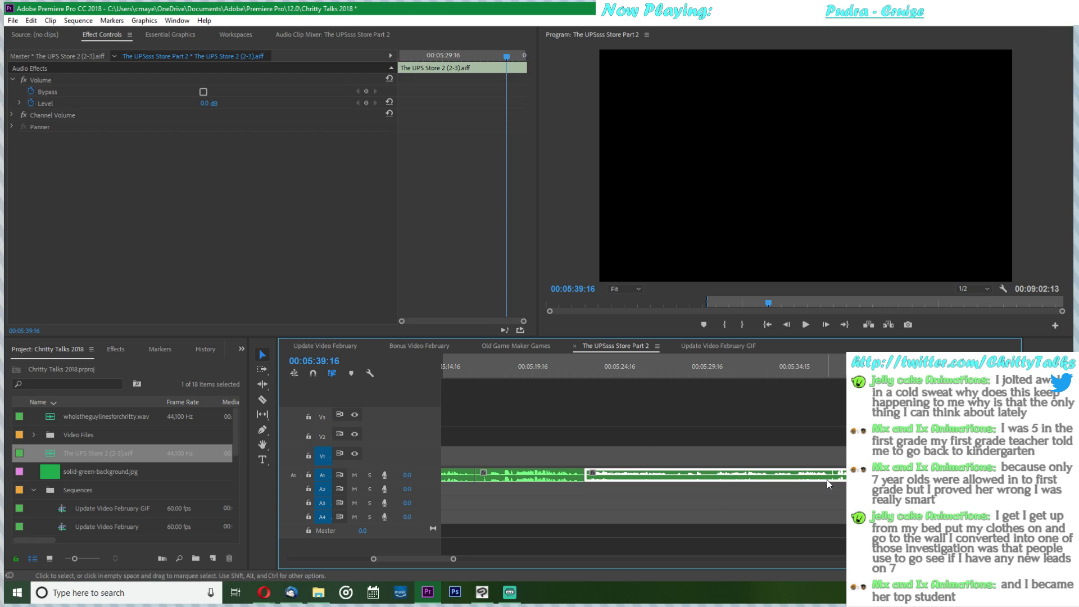
key(Delete)
- Play the new joins on A1 from about 00:05:10 to 00:05:22:07
scroll(787, 467, up, 6)
click(572, 363)
scroll(578, 385, up, 1)
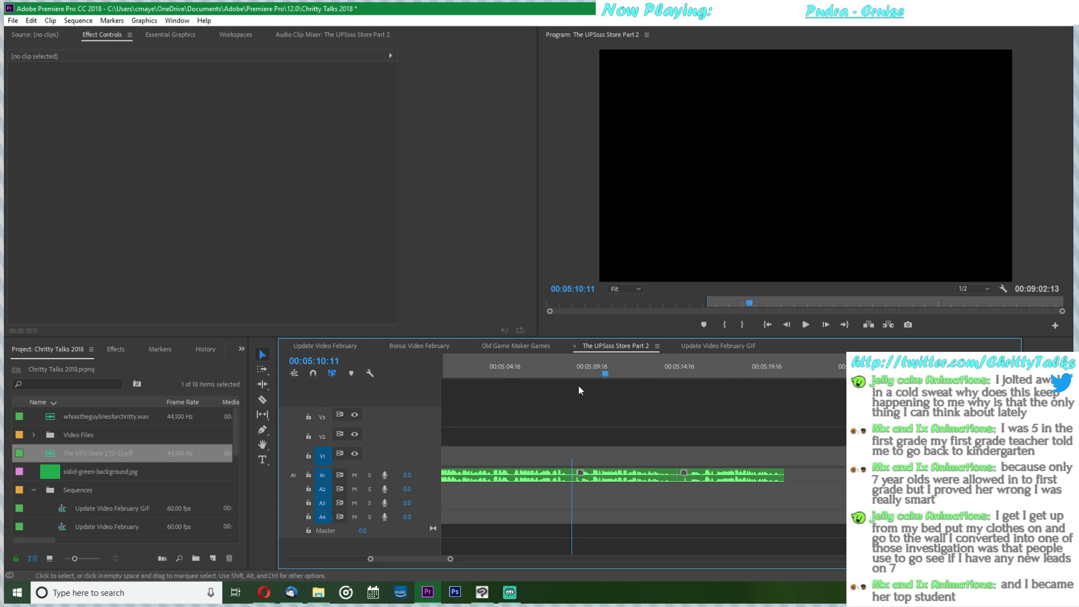
scroll(590, 410, up, 2)
key(space)
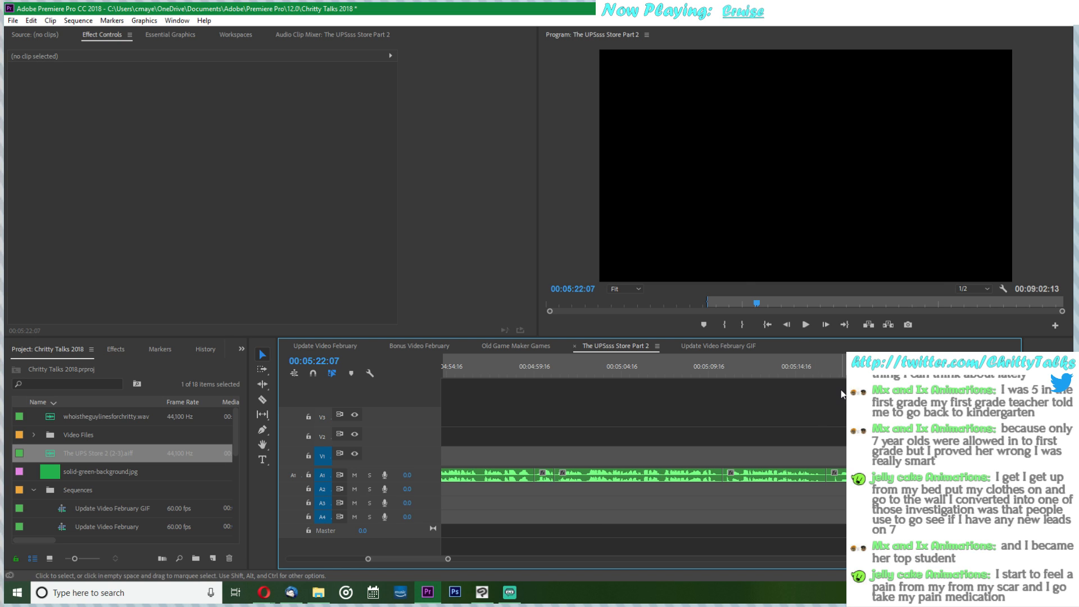
- Play up to 00:05:22:11, split the A1 clip at about 00:05:17, and ripple delete the take from about 00:05:10 to the cut
click(821, 365)
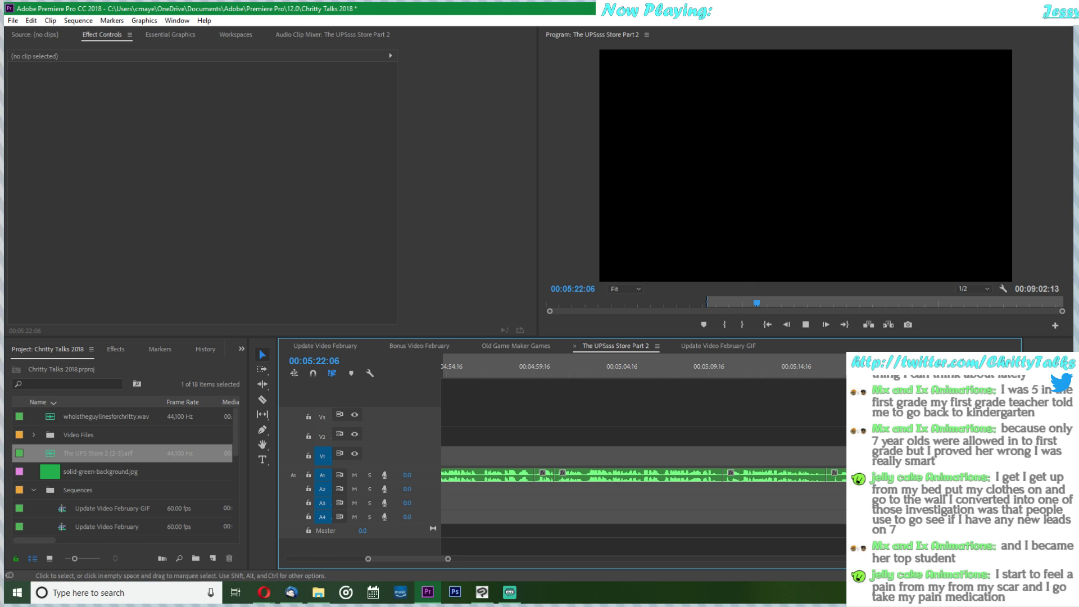
key(space)
key(c)
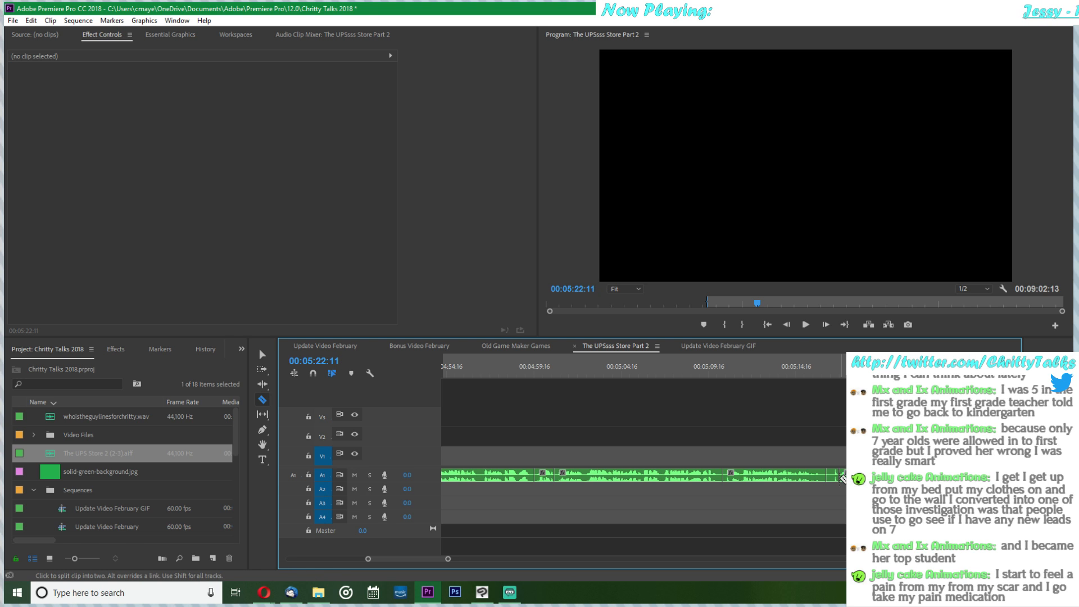
key(v)
click(801, 478)
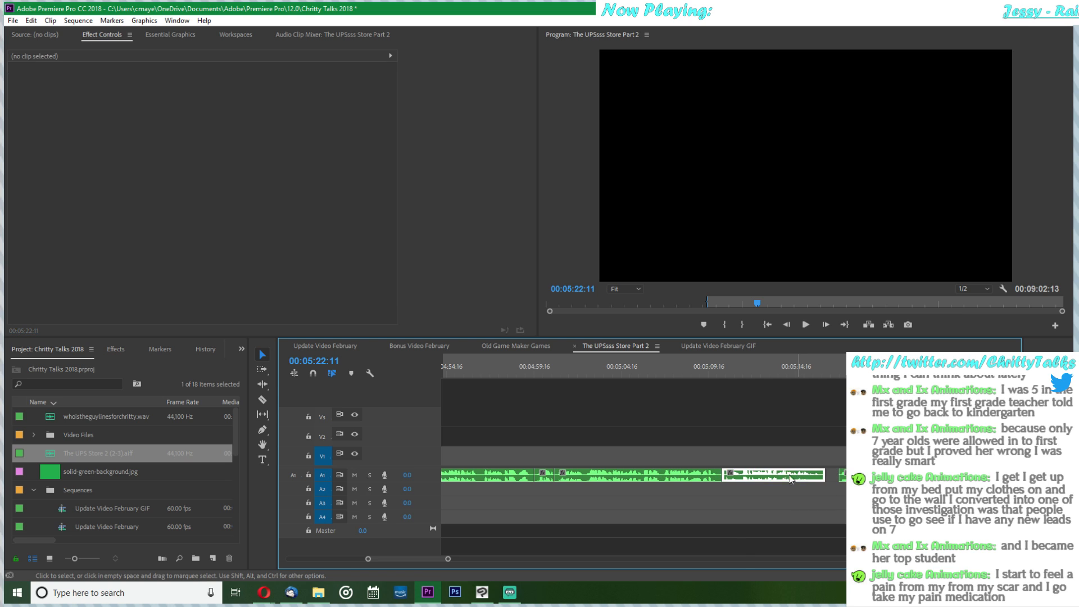
key(shift+Delete)
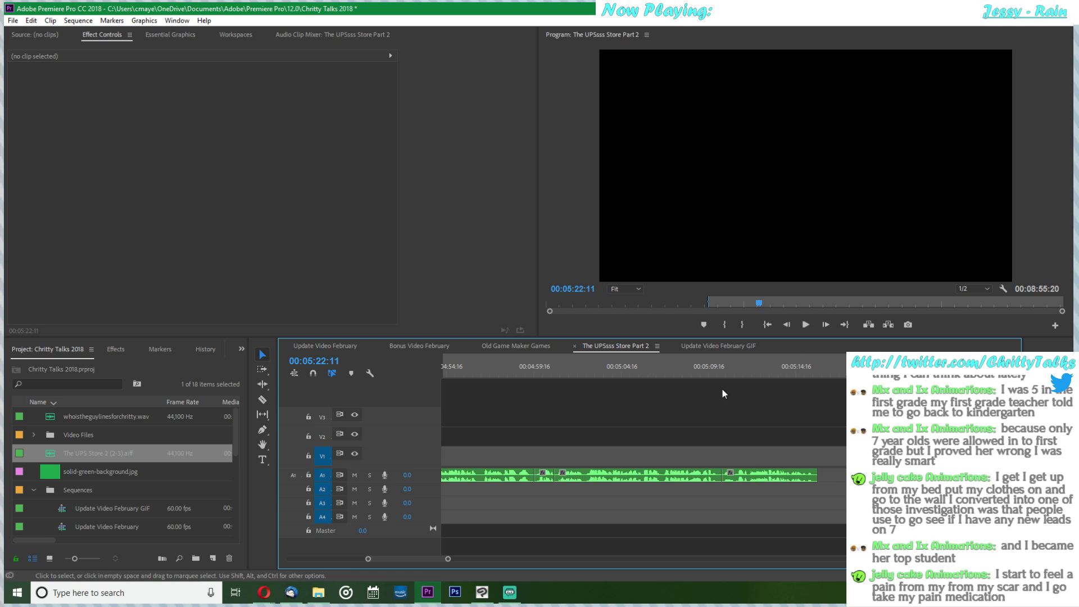
- Play the new join on A1 from about 00:05:09 to 00:05:15:15 and close the gap after that take
click(706, 371)
key(space)
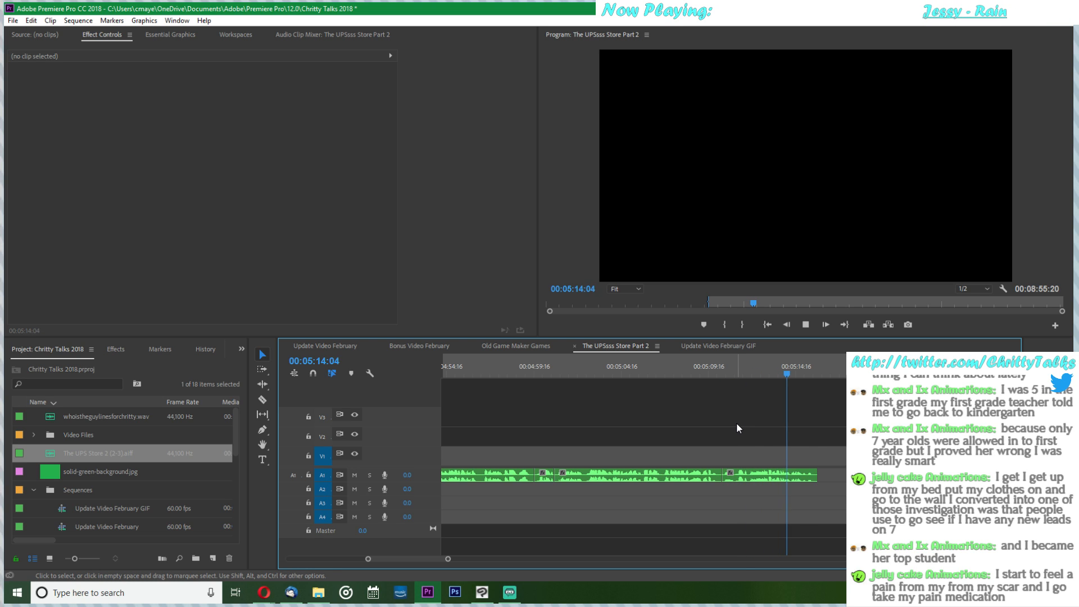
key(space)
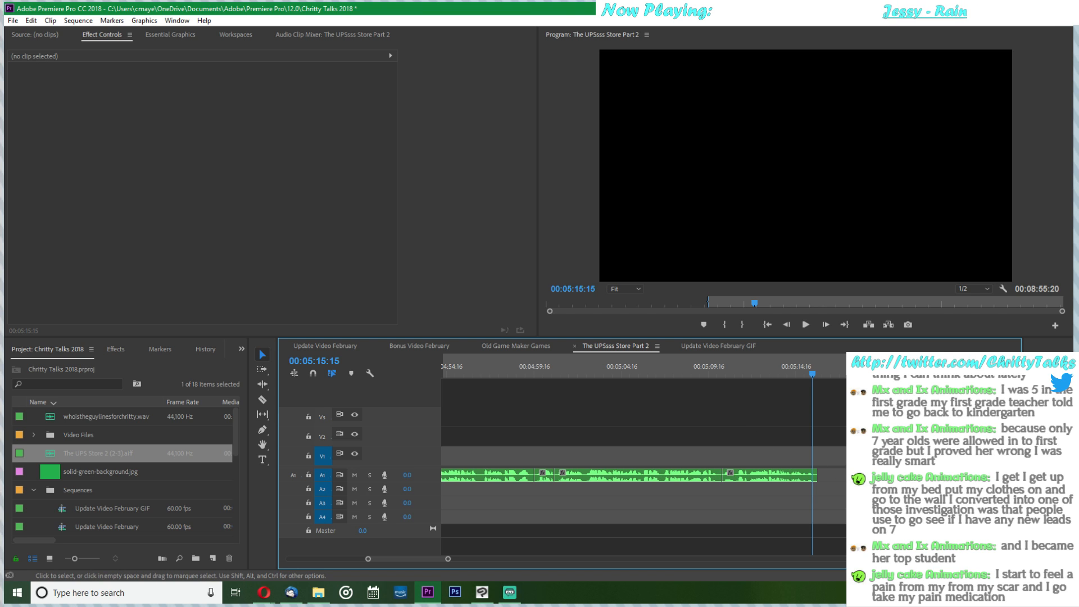
click(900, 475)
key(Delete)
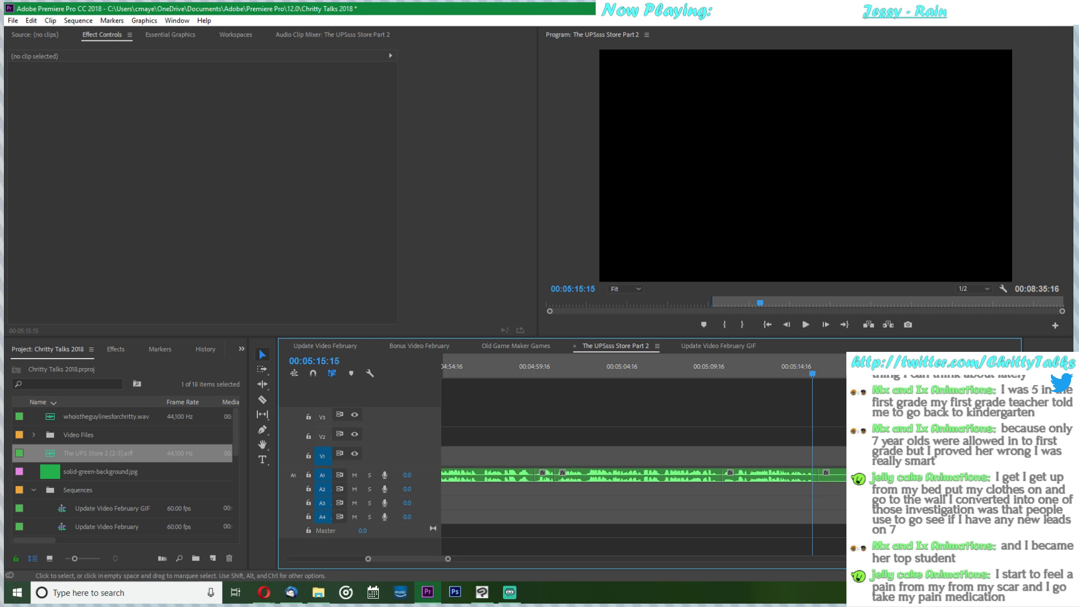
- Sample the long A1 clip that starts at about 00:05:16, listening at several points up to 00:06:12:21
scroll(816, 474, down, 9)
click(815, 474)
key(minus)
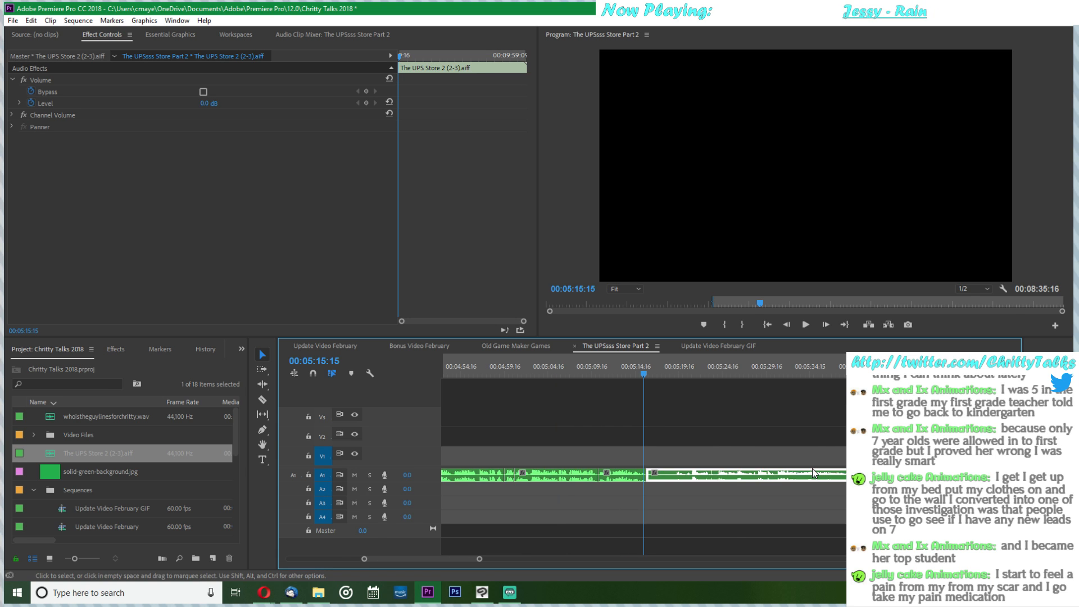
key(minus)
click(707, 371)
key(space)
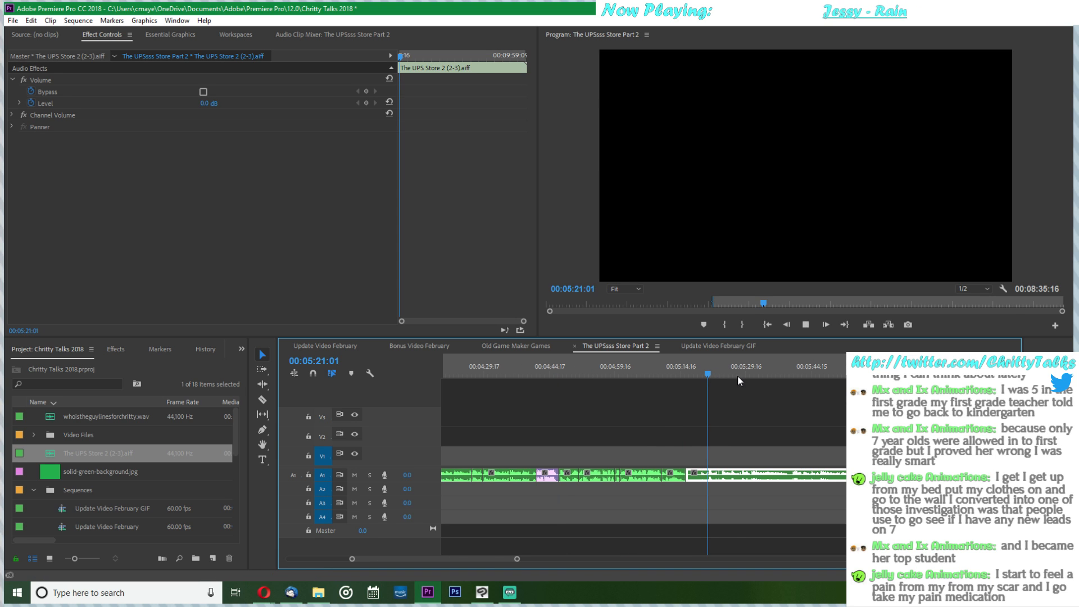
click(748, 382)
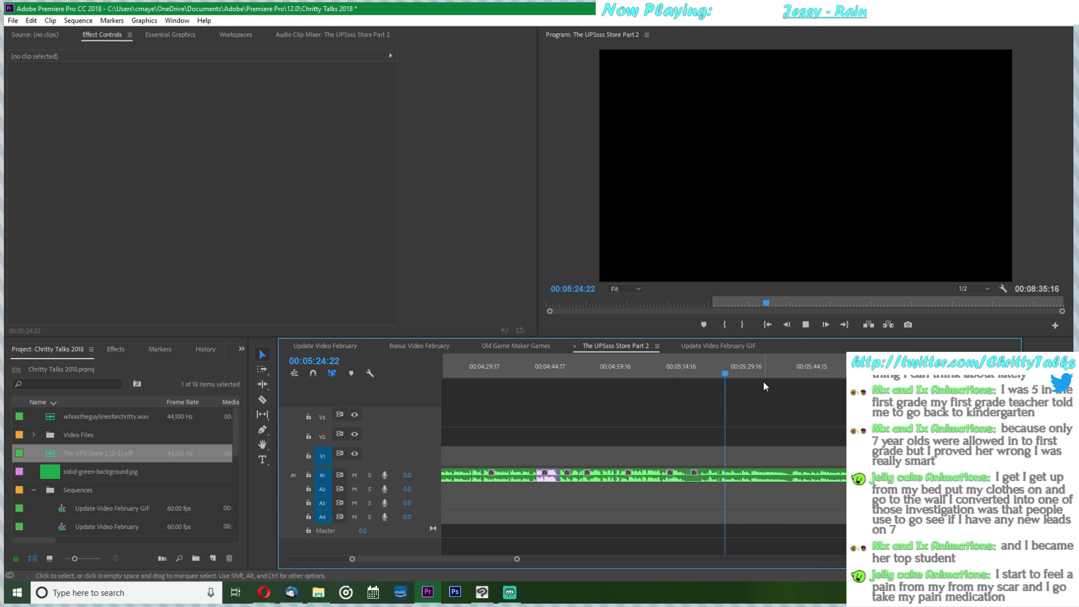
click(795, 371)
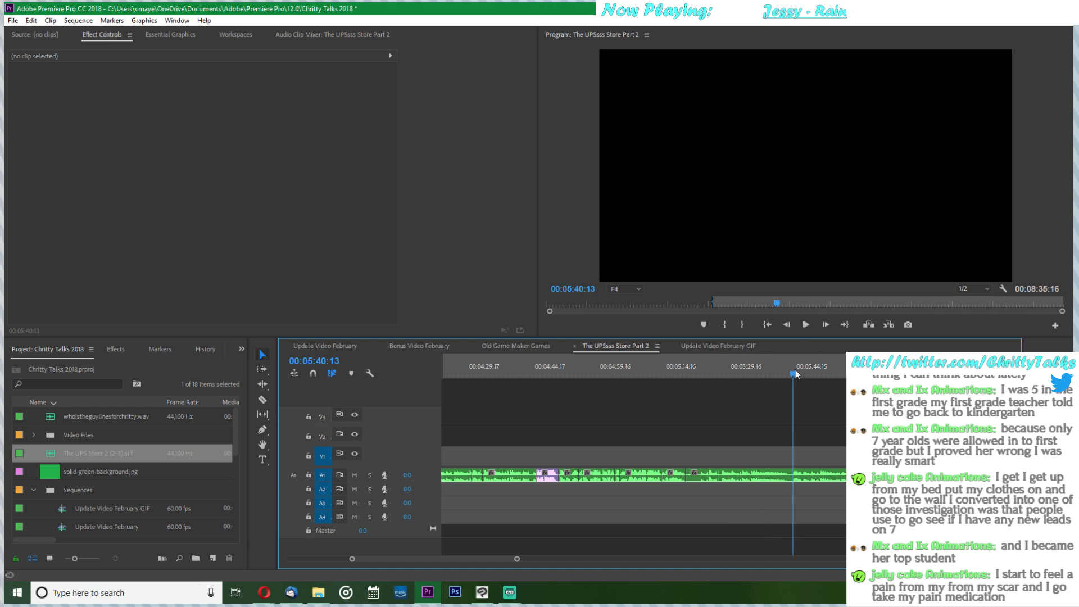
key(space)
click(831, 372)
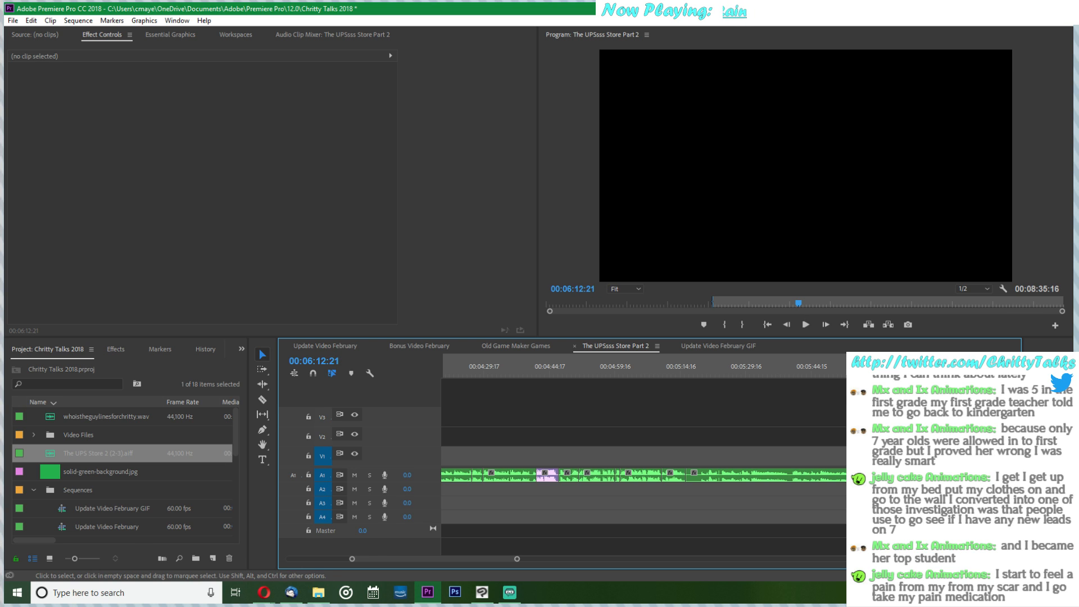
- Split the long A1 clip at about 00:06:13 and delete the piece before the cut
key(=)
key(c)
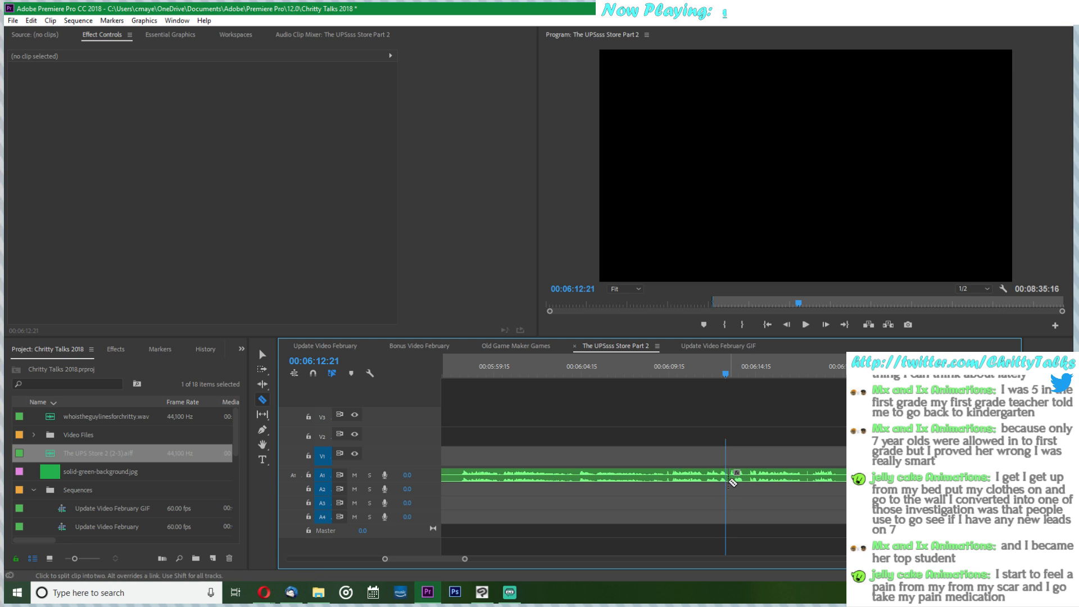
key(v)
click(722, 477)
key(Delete)
- Play the take from 00:06:12:21, split it at about 00:06:22 and 00:06:25, and delete the piece between the cuts
key(space)
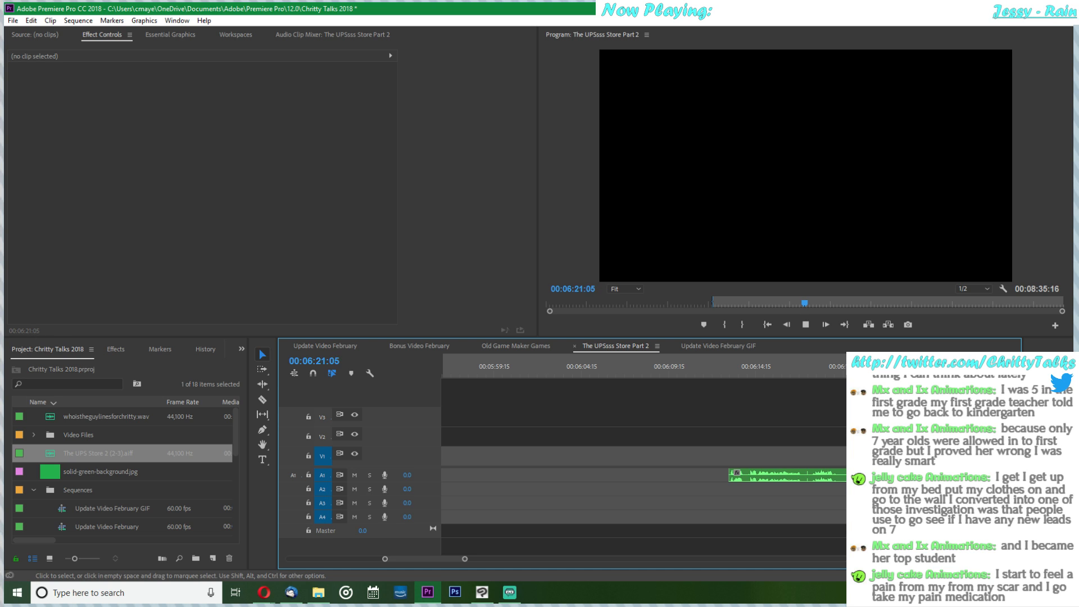
key(space)
key(c)
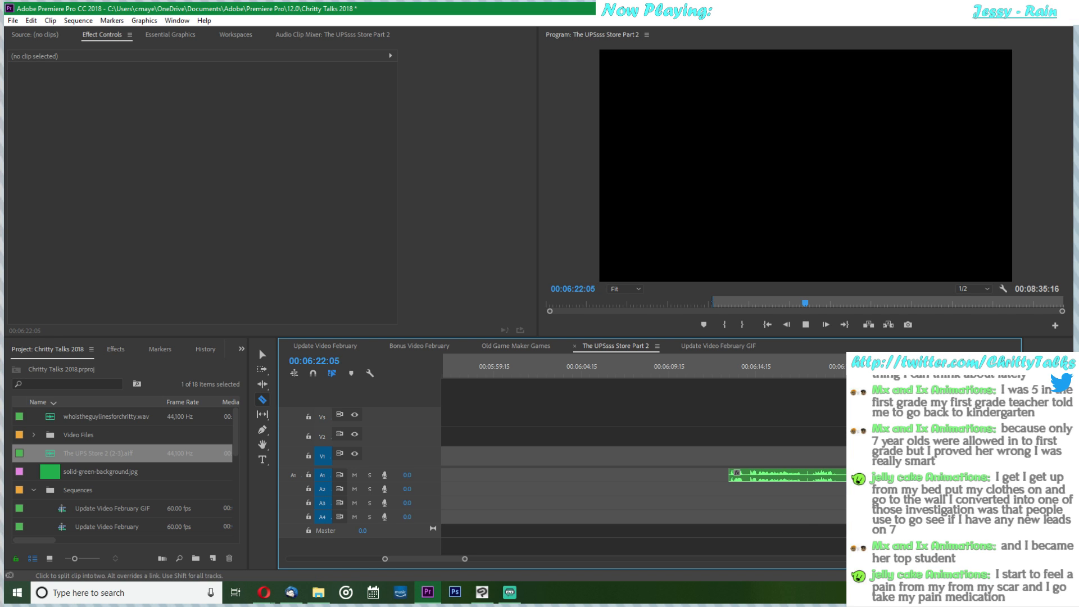
key(space)
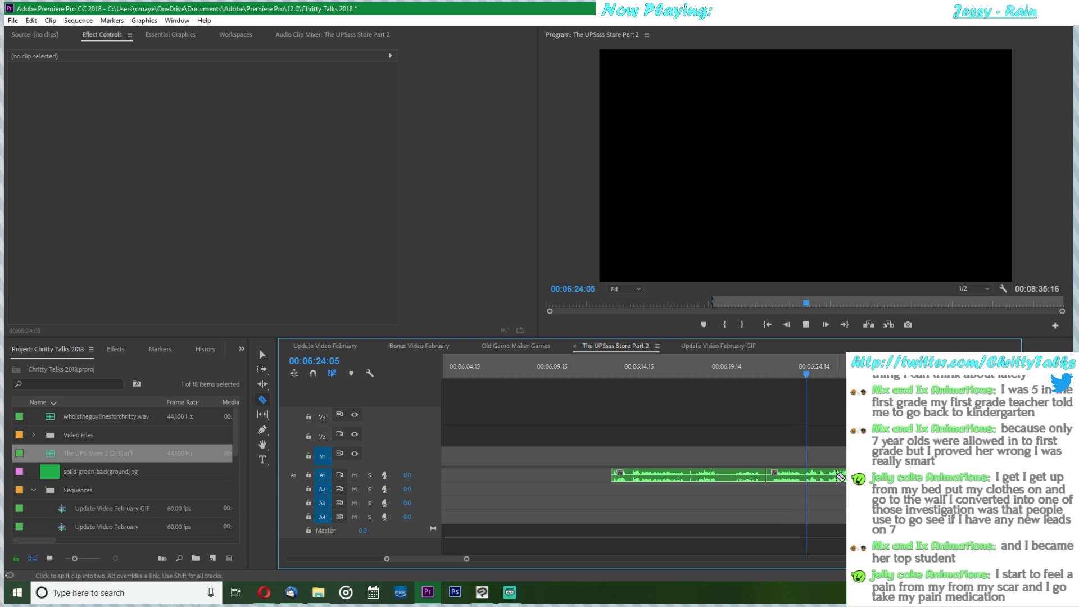
key(space)
key(v)
click(817, 478)
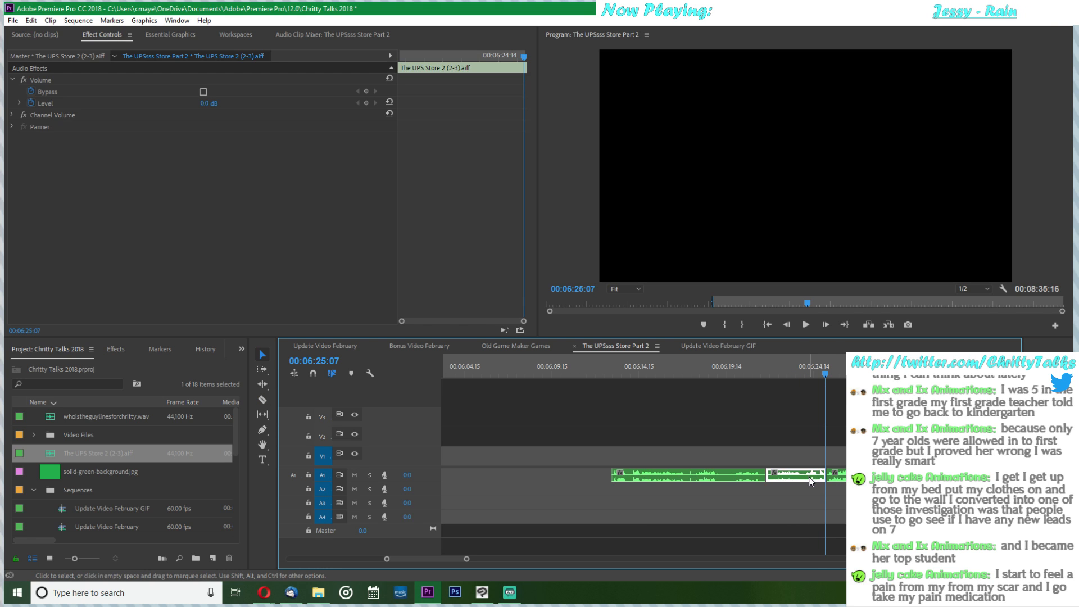
key(Delete)
- Play on from 00:06:25:07, split the A1 clip at about 00:06:34 and 00:06:39:22, and delete the piece between the cuts
key(space)
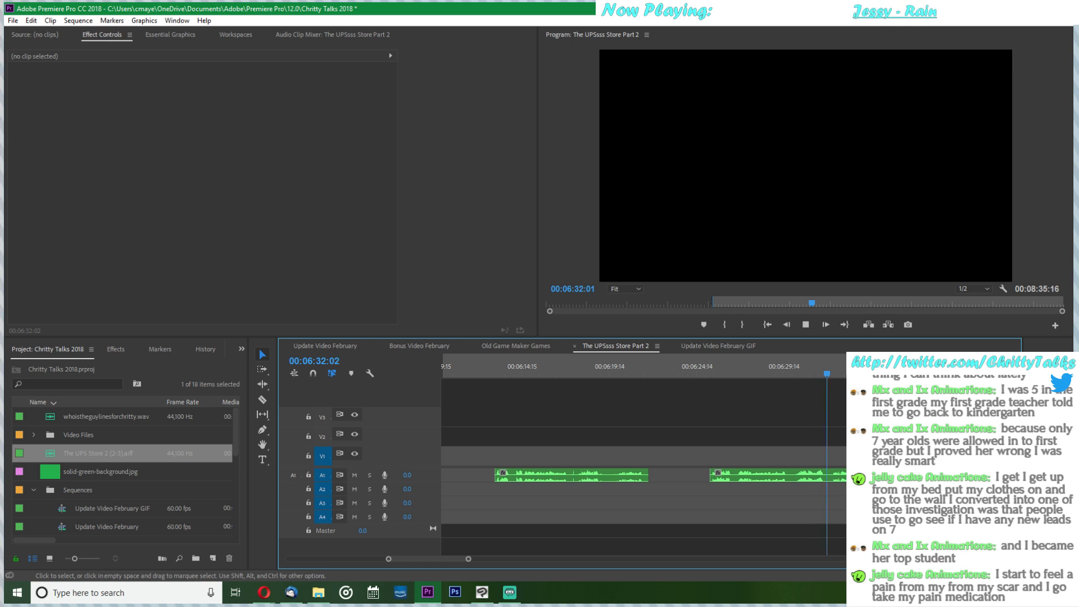
key(space)
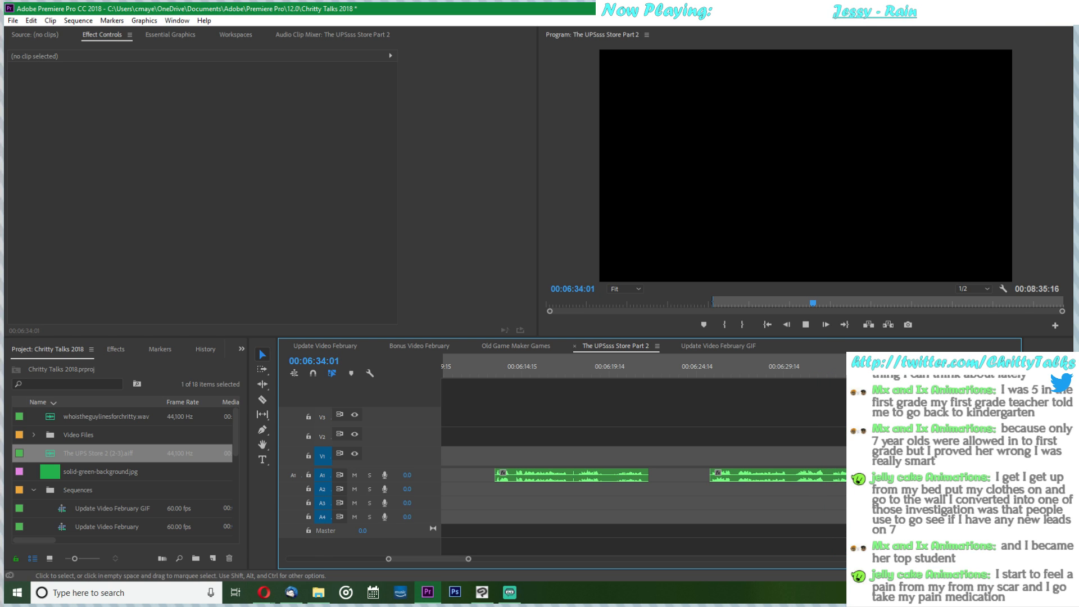
key(c)
key(v)
key(space)
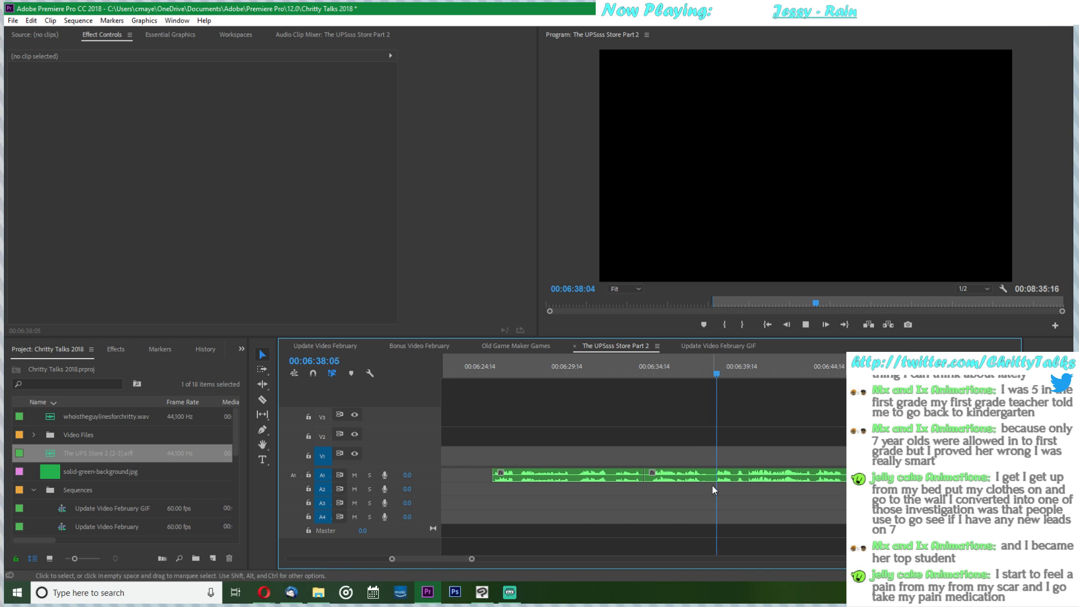
key(space)
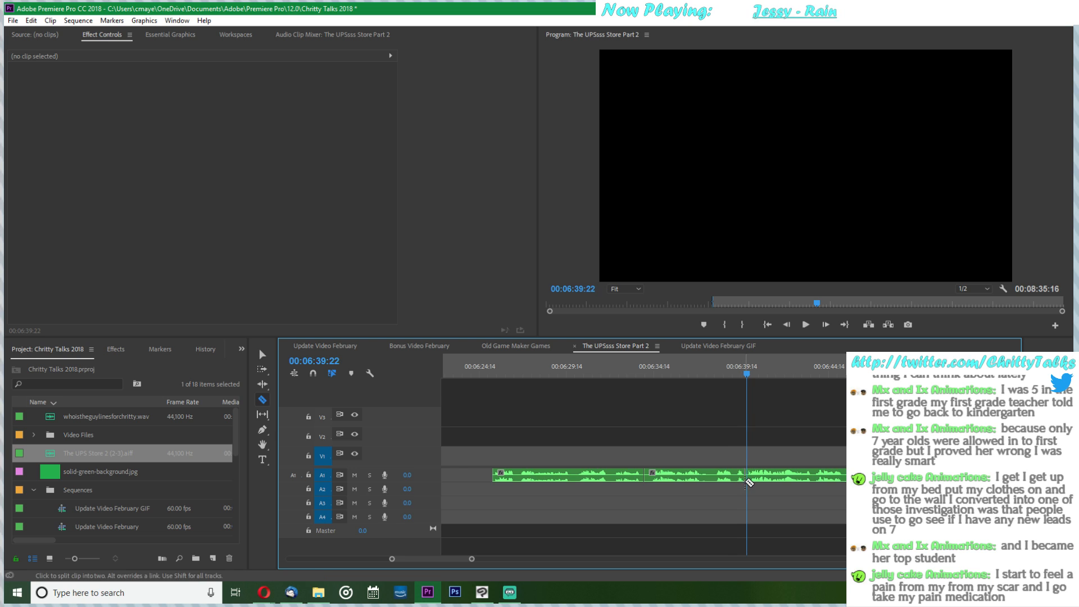
key(ctrl+k)
click(723, 482)
key(Delete)
- Play from 00:06:39:22, split the A1 clip at about 00:06:48 and 00:06:51, and delete the piece between the cuts
scroll(723, 481, down, 3)
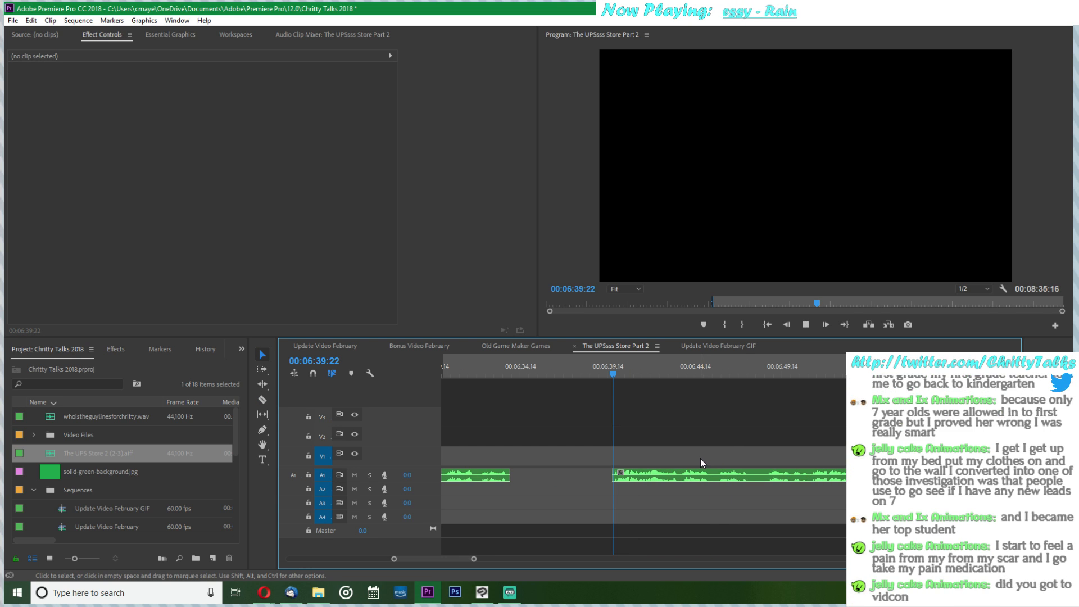
key(space)
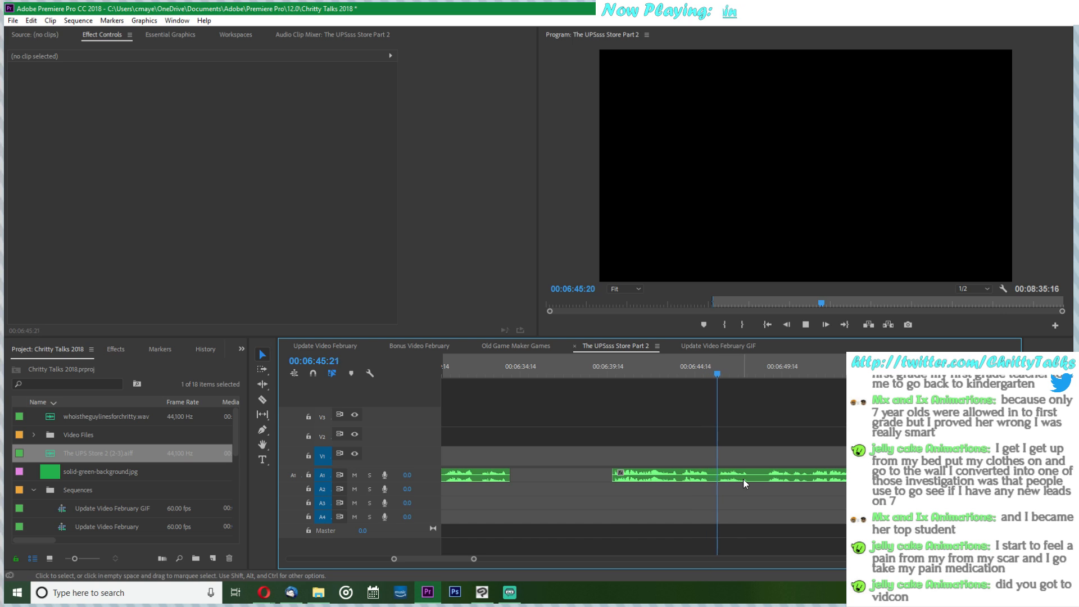
key(space)
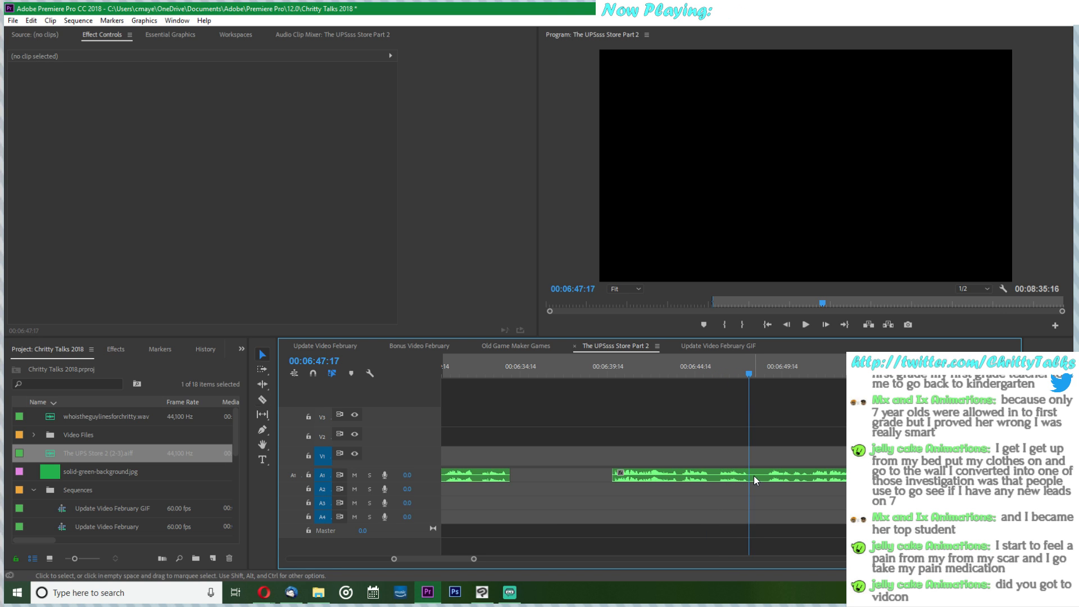
key(c)
click(754, 475)
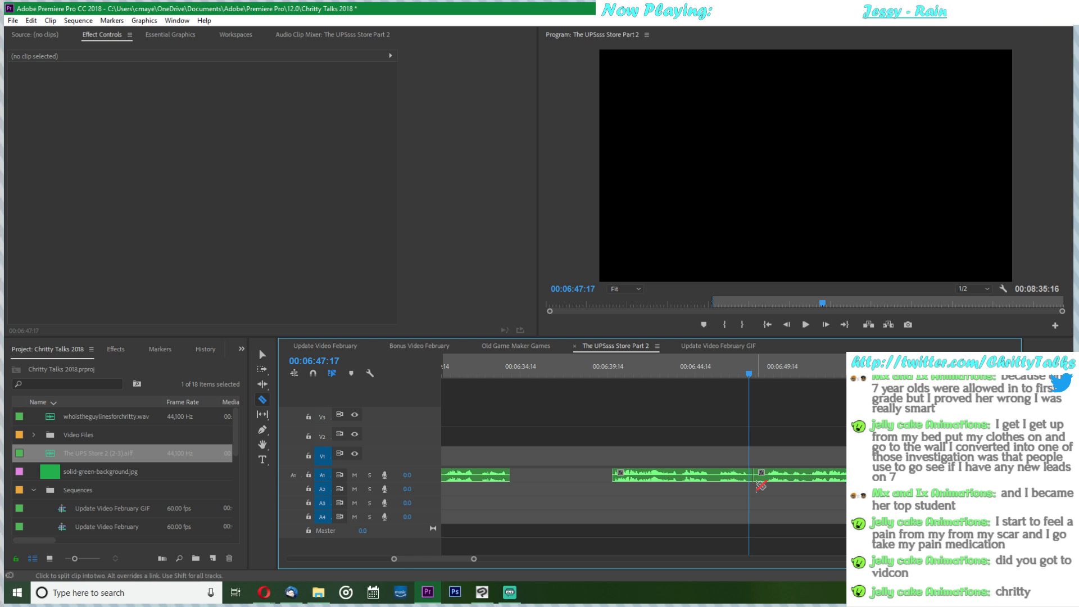
key(space)
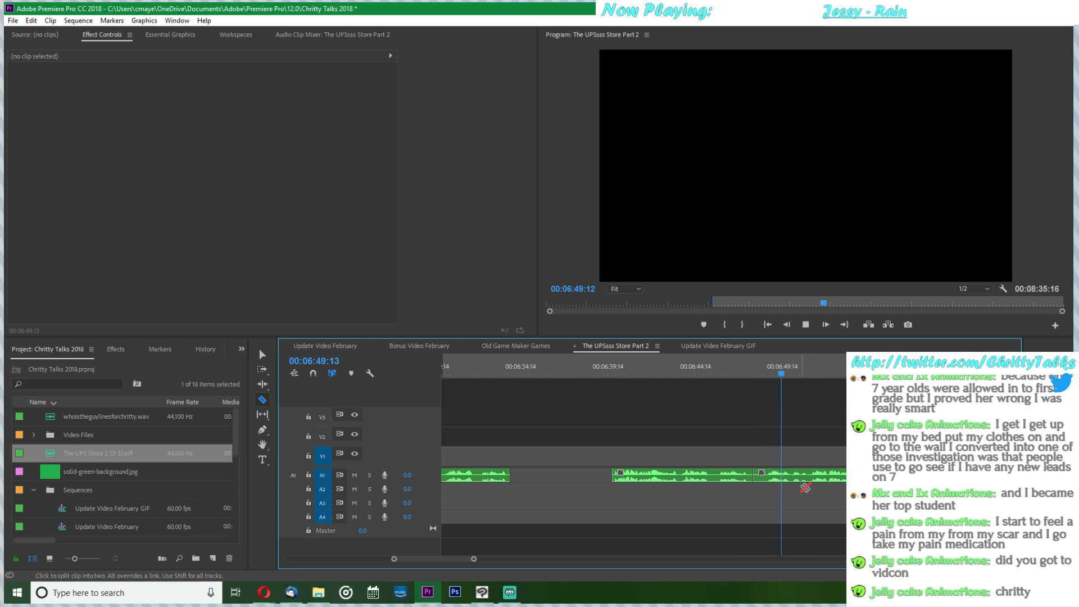
key(space)
click(809, 478)
key(v)
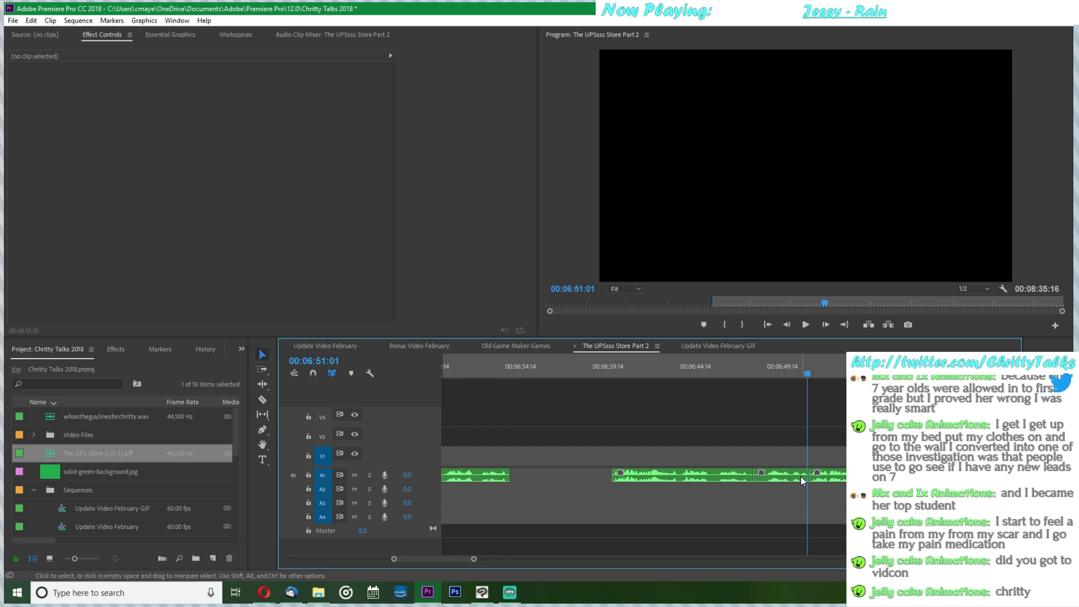
click(802, 477)
key(Delete)
- Play the take from 00:06:51:01, split it at about 00:06:59:12, and delete the piece after the cut
key(space)
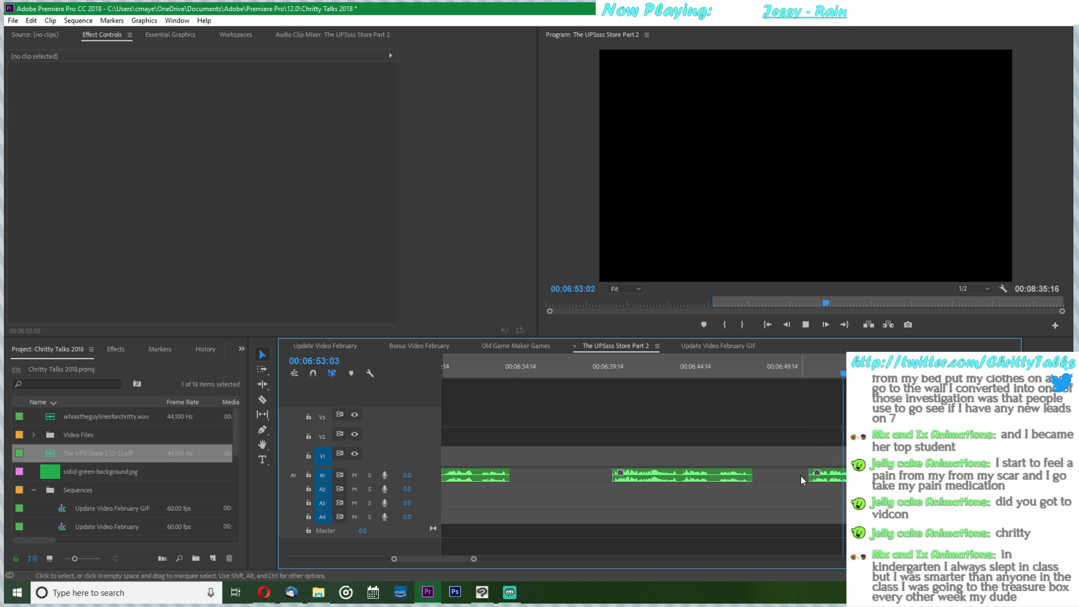
key(c)
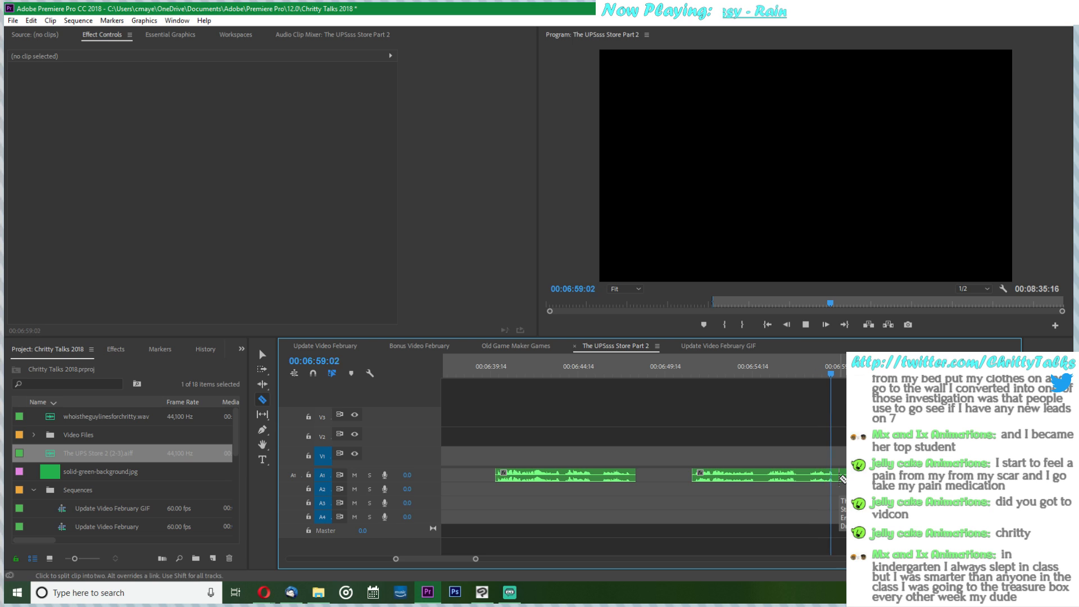
key(space)
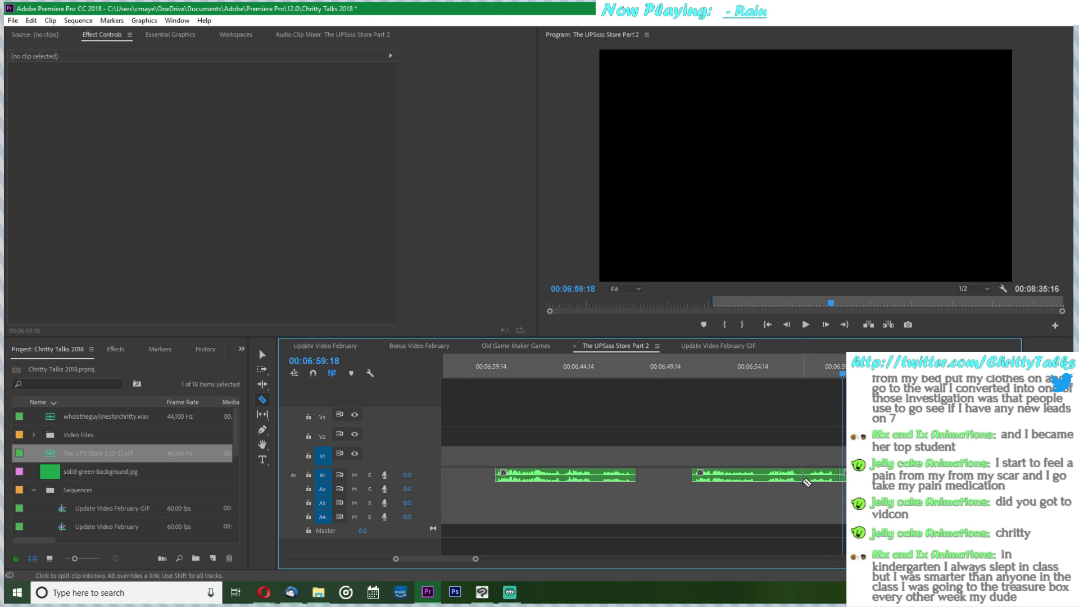
key(space)
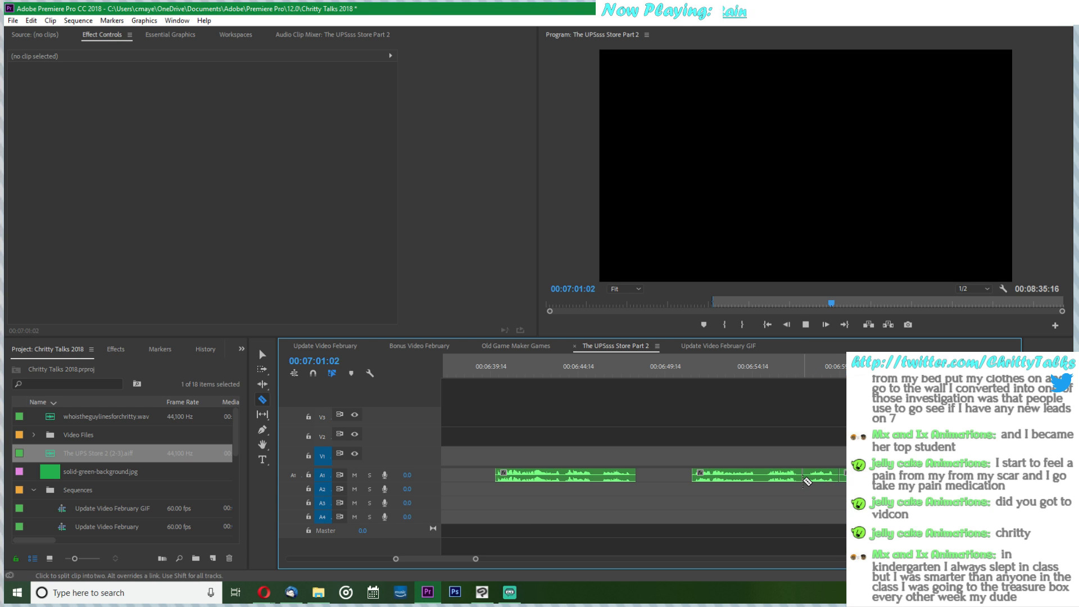
key(v)
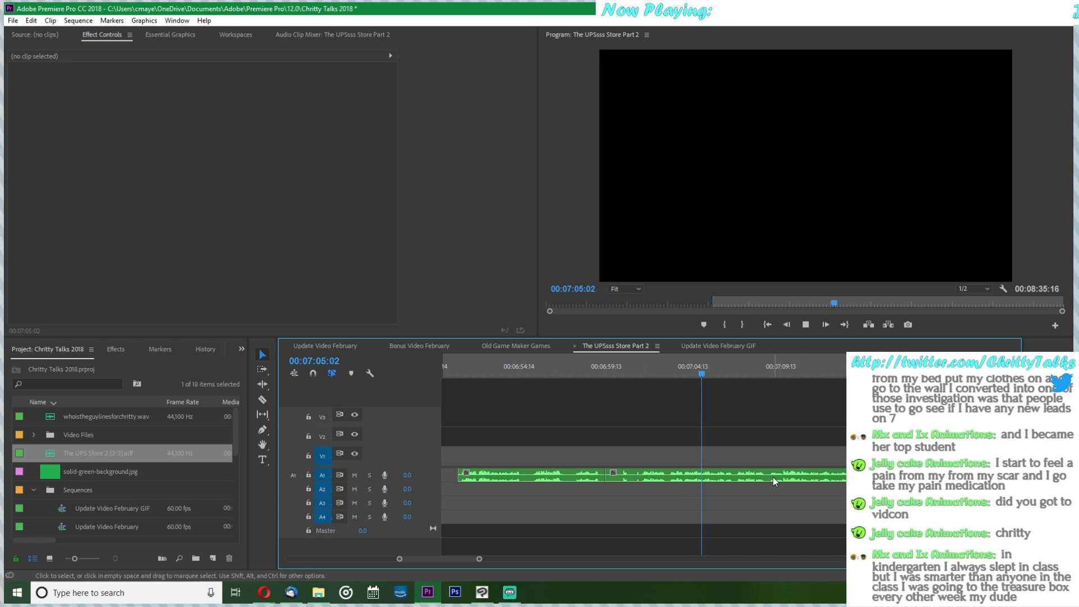
click(725, 480)
key(Delete)
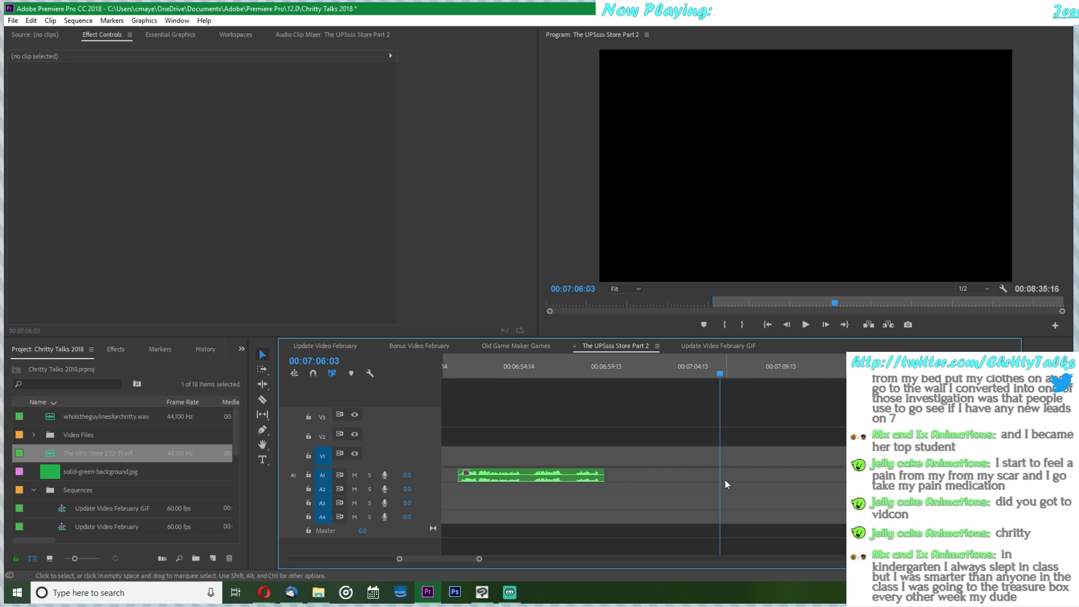
- Close the three A1 gaps starting at about 00:06:48, 00:06:34 and 00:06:22
scroll(659, 470, up, 4)
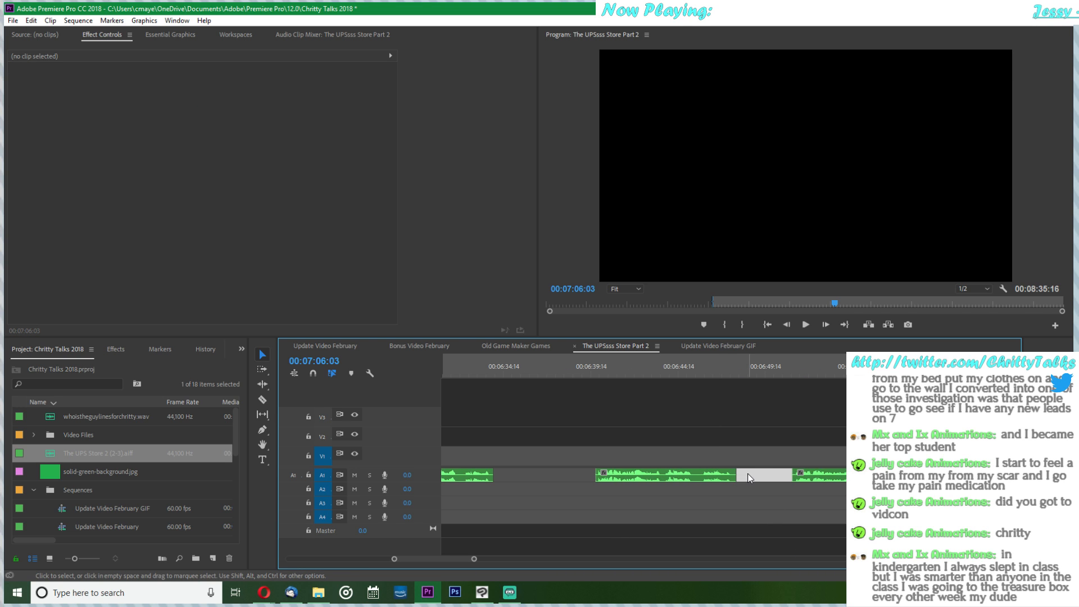
key(Delete)
click(556, 477)
key(Delete)
scroll(556, 477, up, 3)
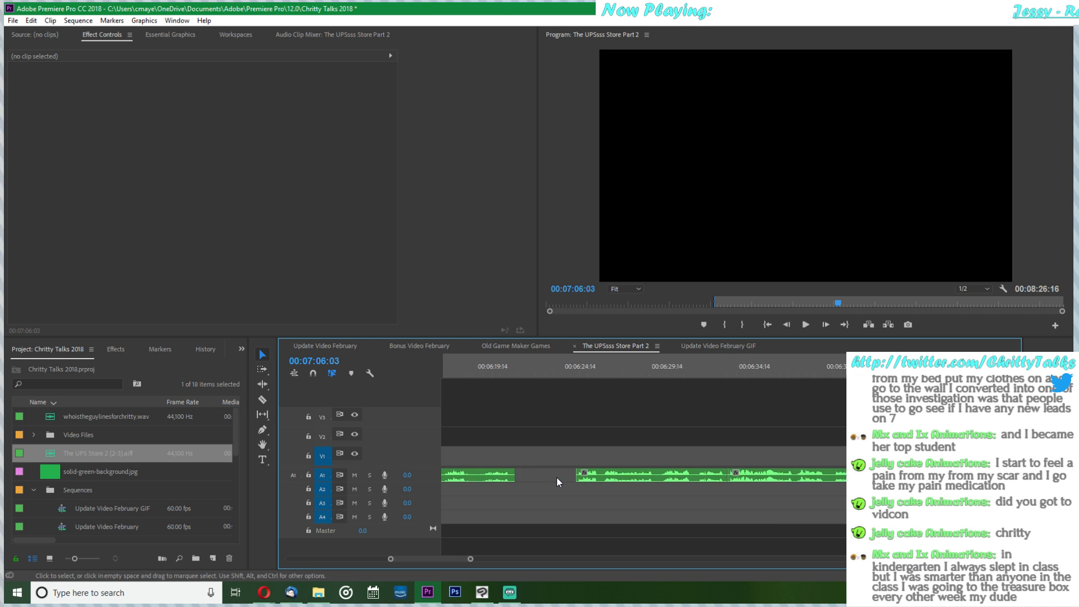
scroll(556, 477, up, 3)
click(666, 477)
key(Delete)
- Close the long A1 gap between about 00:05:16 and 00:06:13 and select the take that fills it
scroll(650, 484, up, 8)
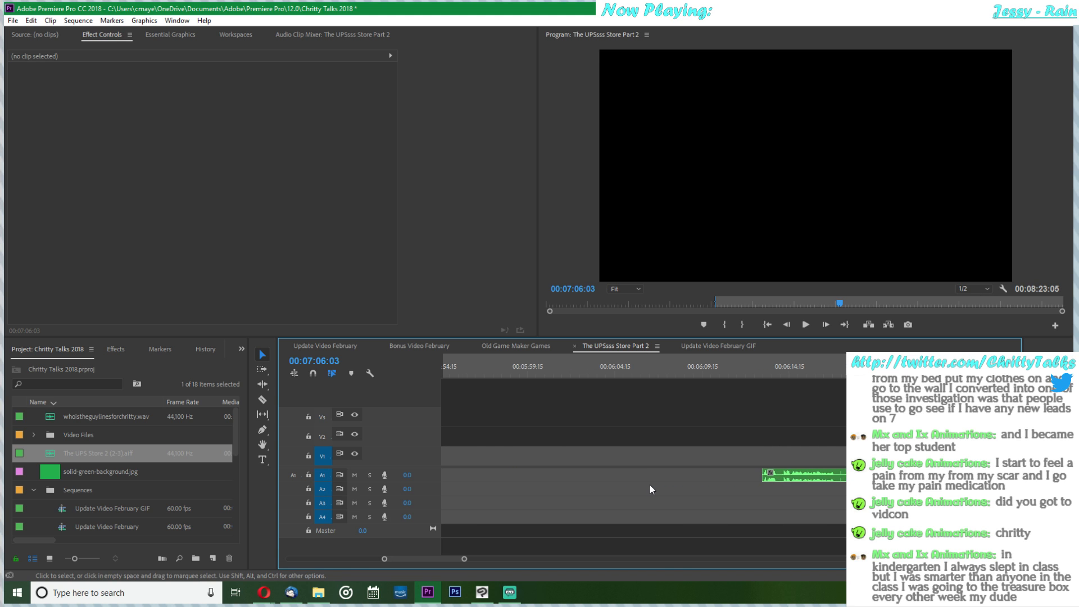
click(645, 477)
scroll(645, 476, up, 5)
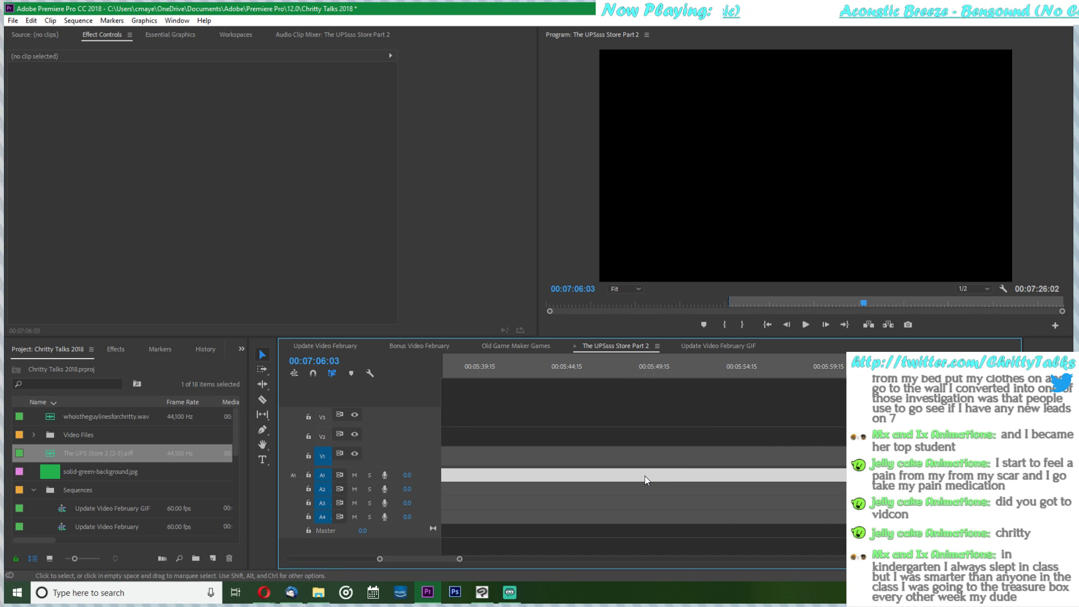
key(Delete)
click(645, 477)
key(minus)
key(minus)
key(minus)
key(equal)
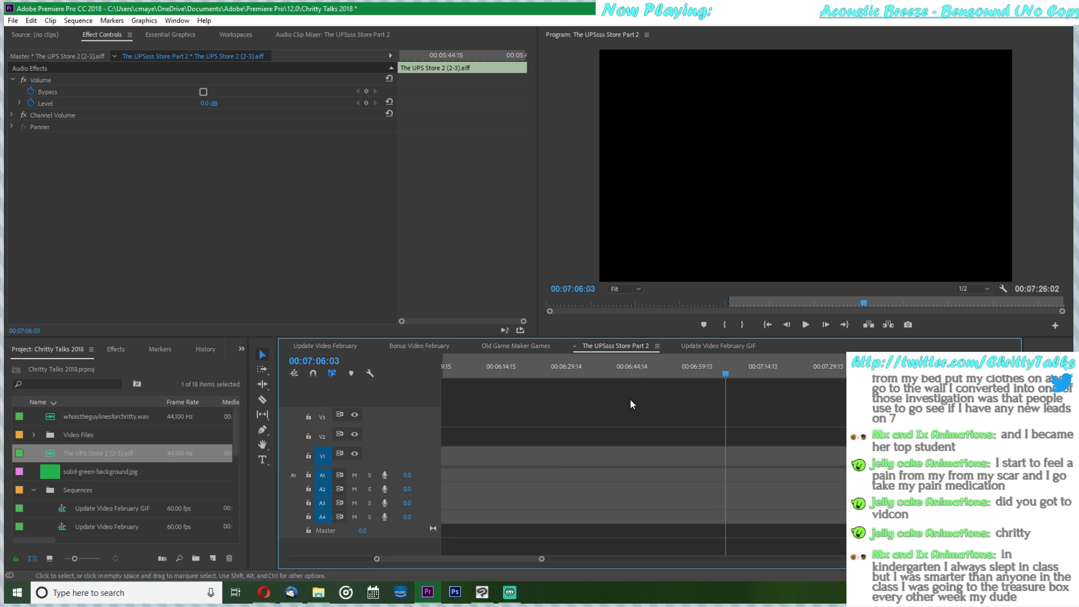
- Play the A1 narration from 00:05:15:22 through to the end of the last audio clip
key(minus)
scroll(598, 433, up, 3)
drag(654, 373, 619, 366)
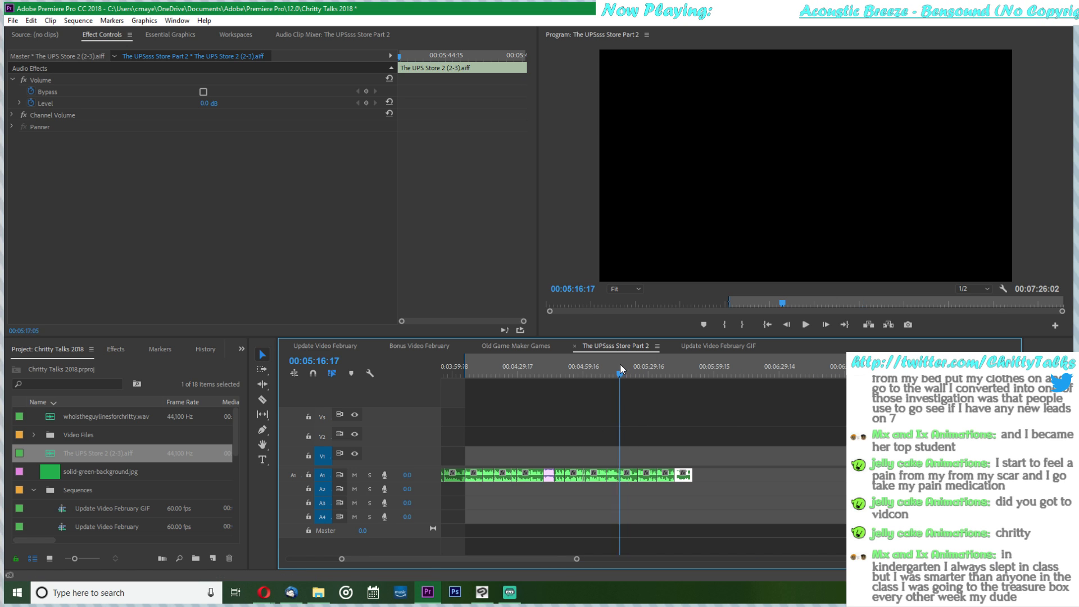
key(equal)
key(equal)
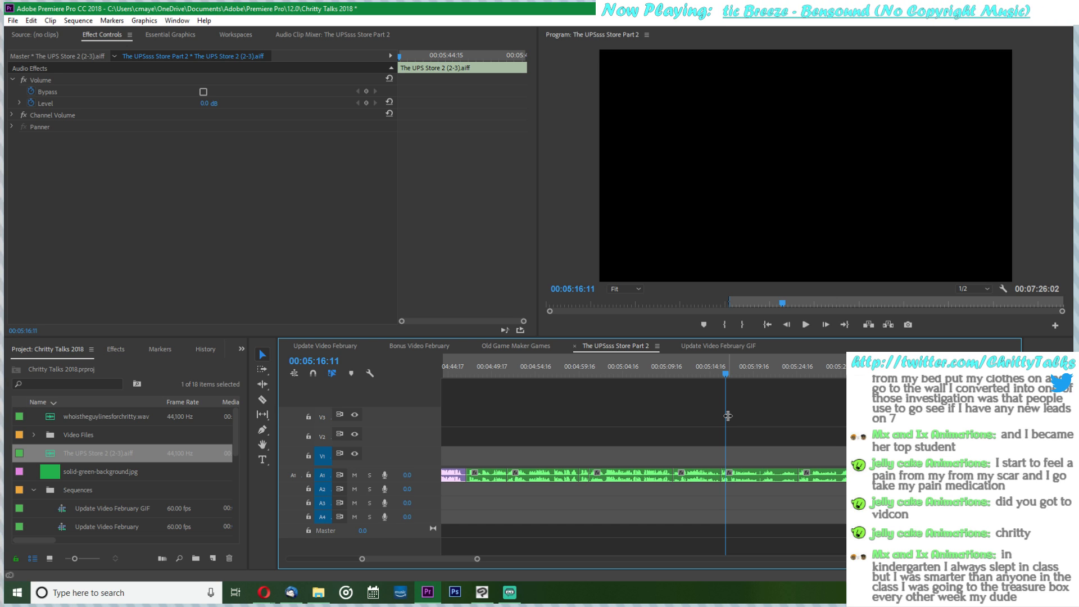
drag(728, 416, 721, 416)
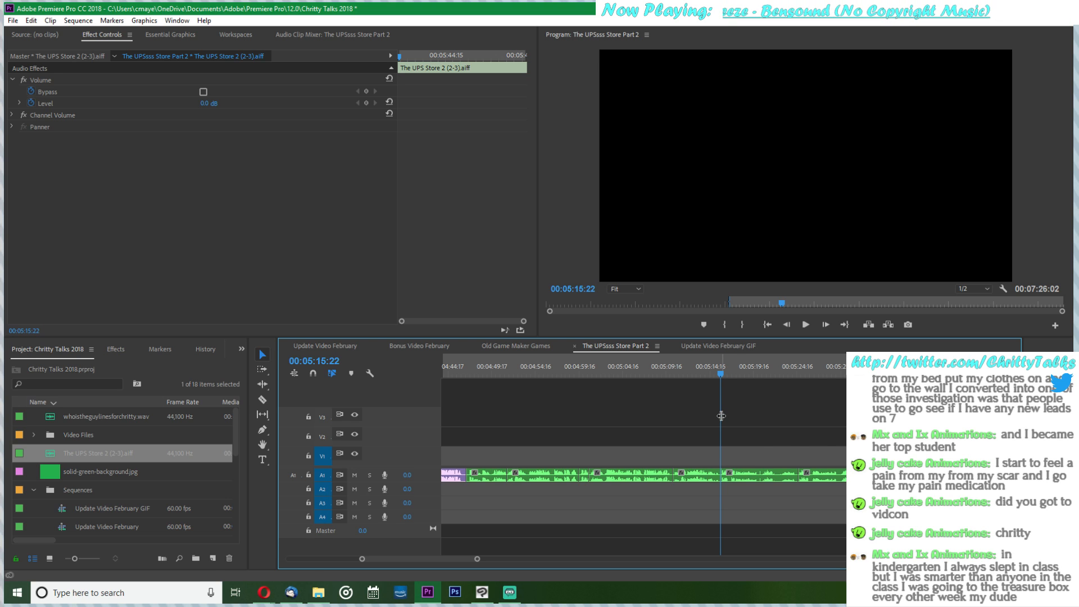
key(=)
click(735, 451)
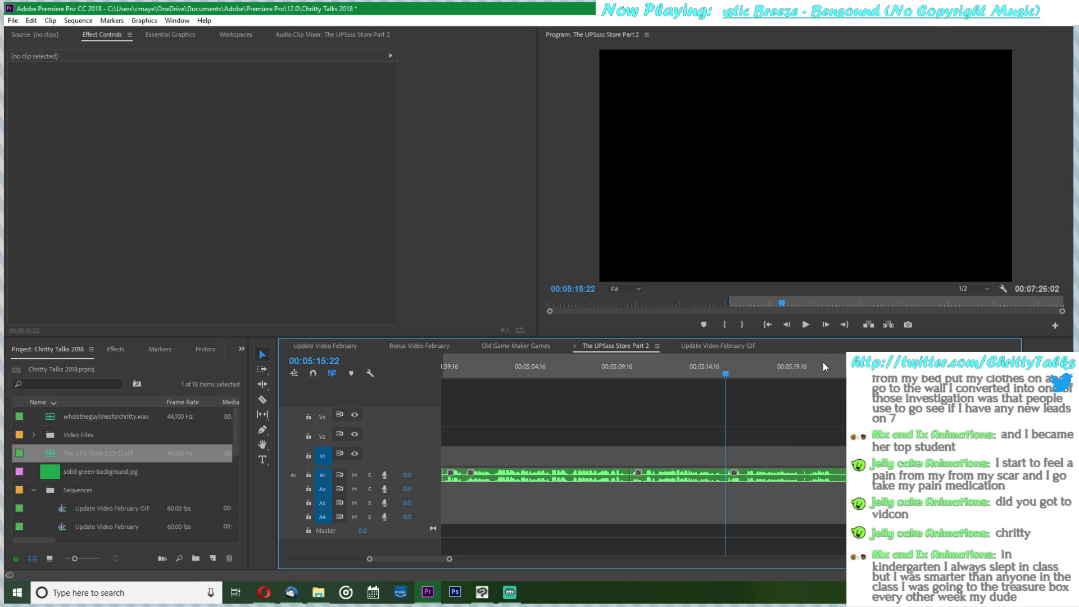
click(803, 318)
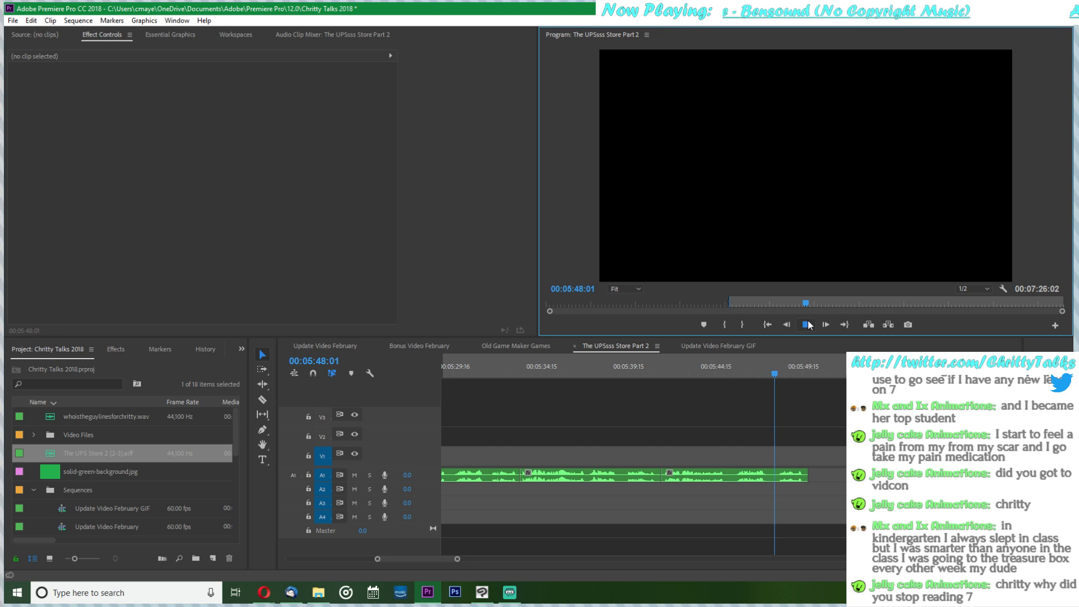
key(space)
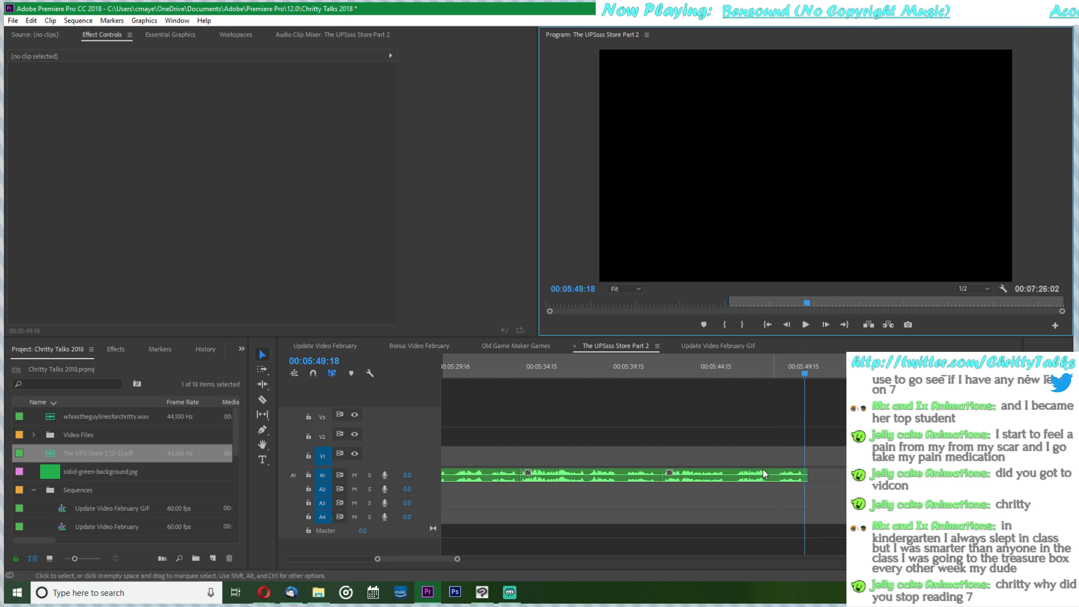
- Split the last narration clip on A1 at about 00:05:45 with the Razor tool
key(c)
click(729, 476)
key(v)
scroll(743, 467, up, 2)
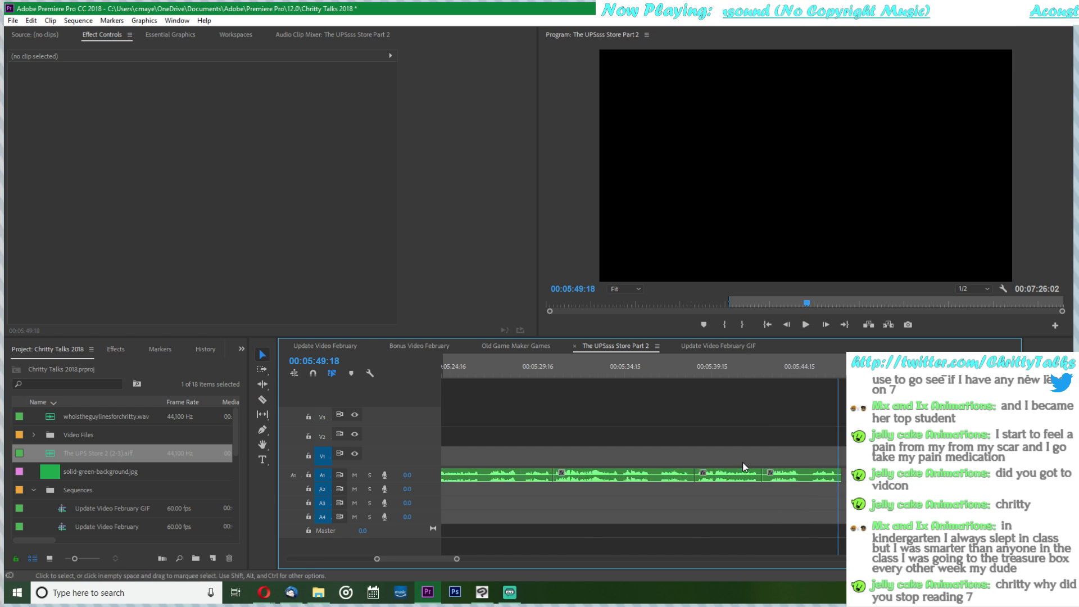
scroll(744, 463, up, 3)
- Replay the narration from about 00:05:16 and split the A1 clip at about 00:05:37
click(577, 374)
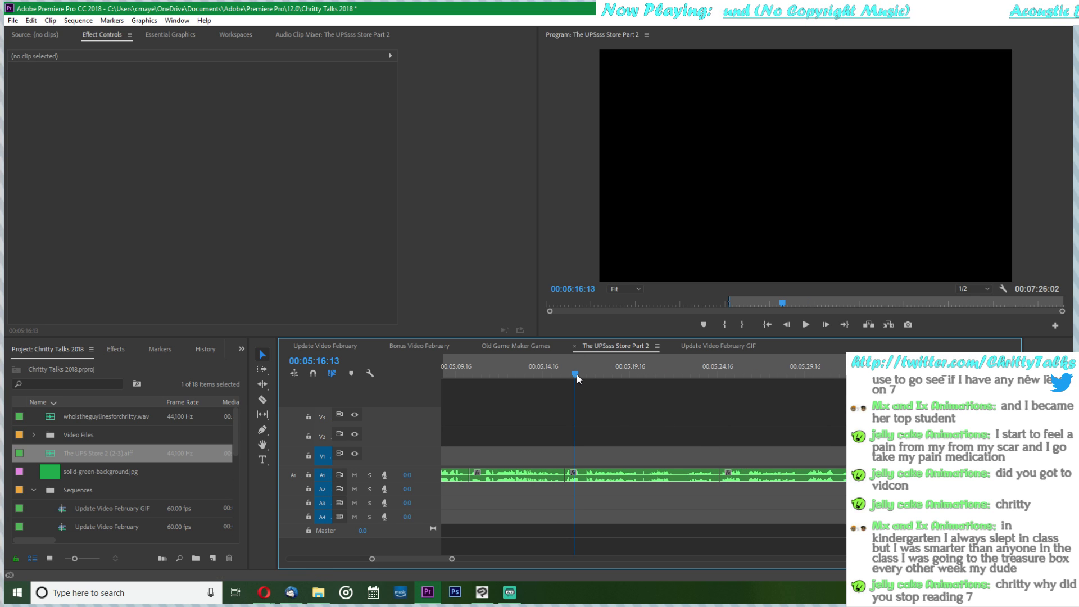
click(566, 373)
key(space)
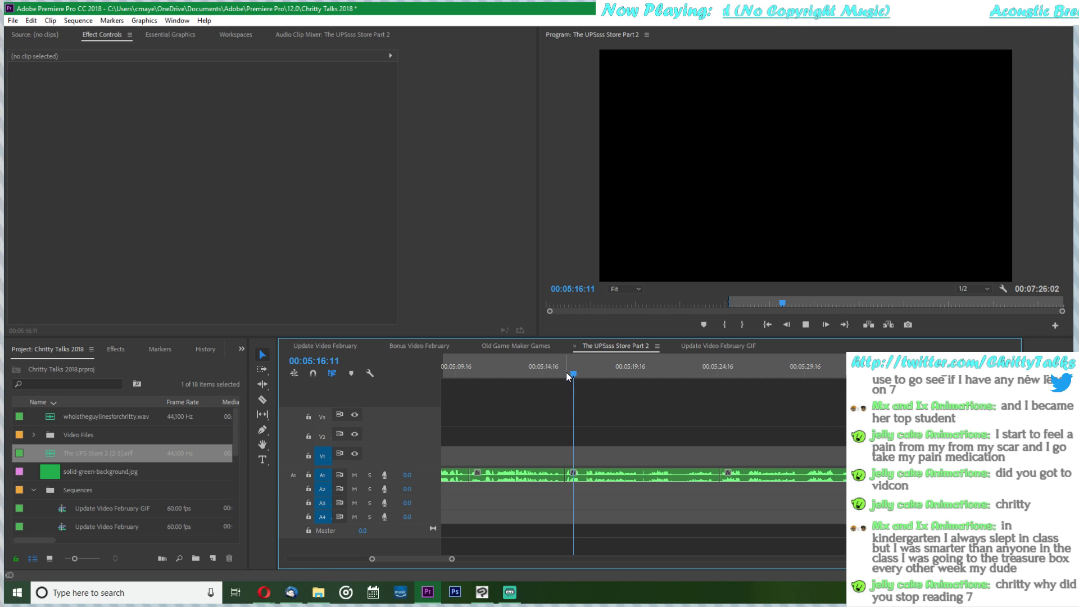
click(723, 371)
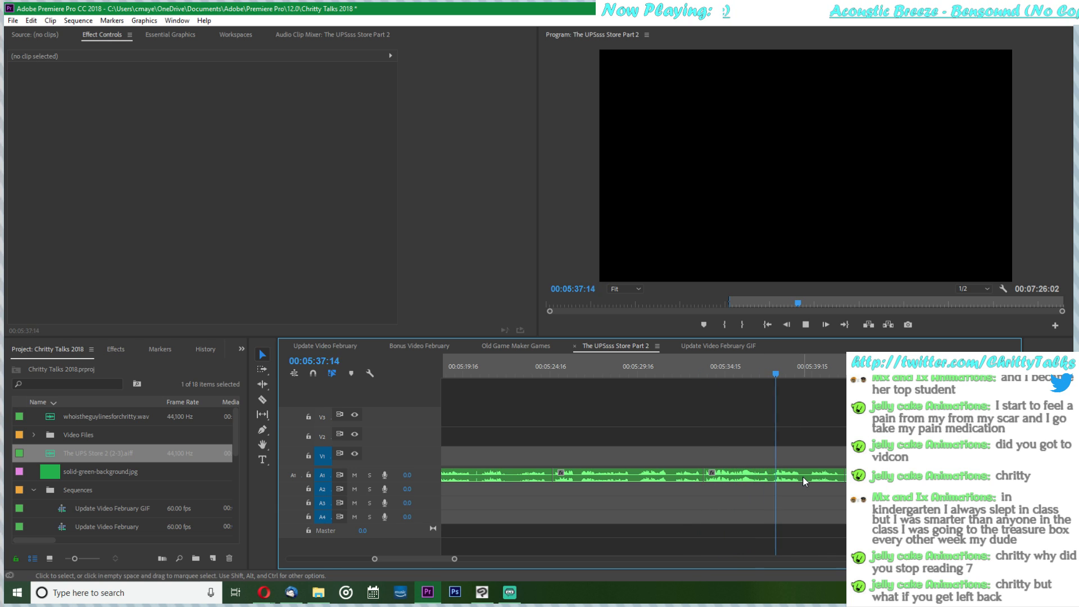
key(space)
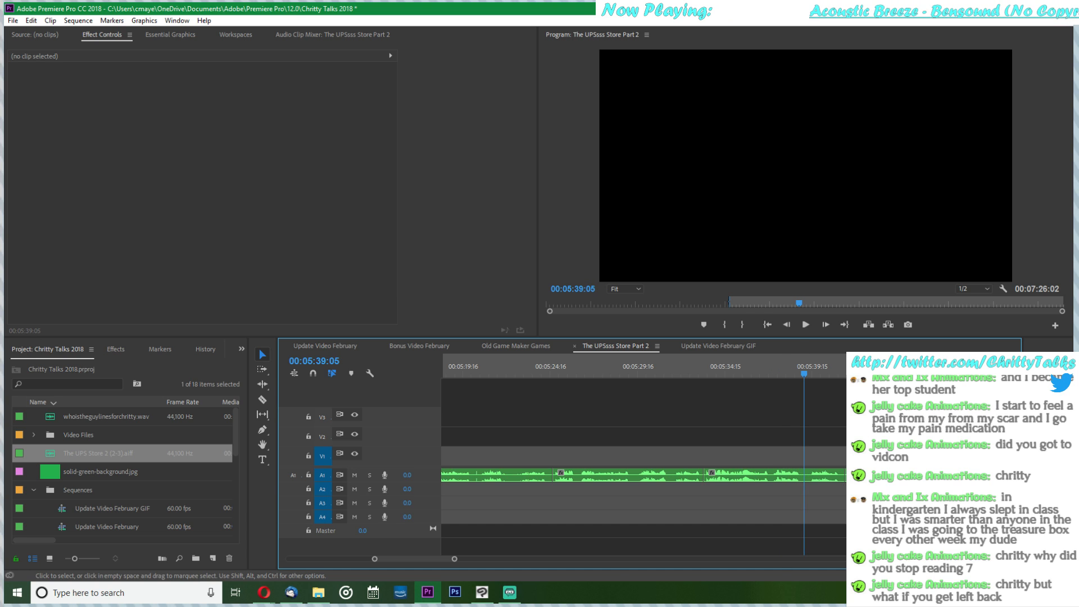
key(c)
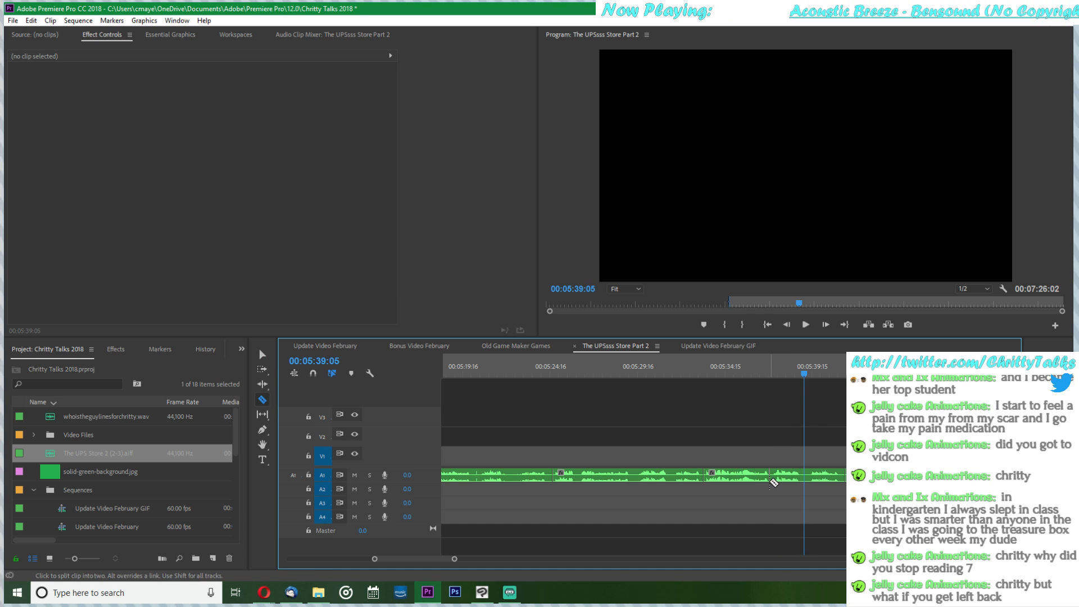
click(771, 478)
key(v)
- Delete the two A1 narration pieces between about 00:05:37 and 00:05:45 without leaving gaps, and play back across the join
click(791, 478)
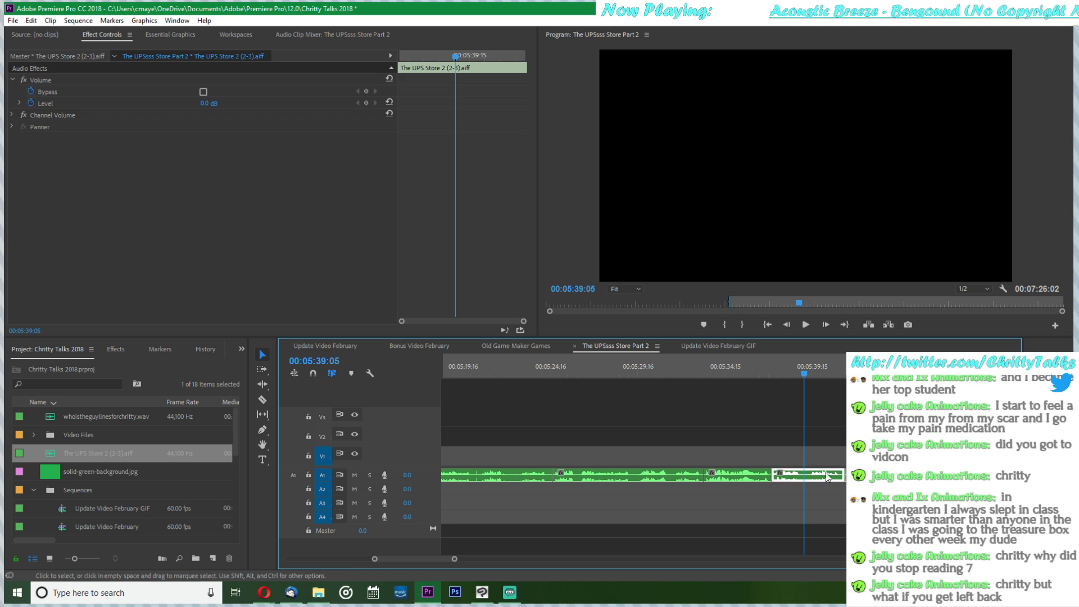
key(Delete)
key(Delete)
click(810, 476)
key(Delete)
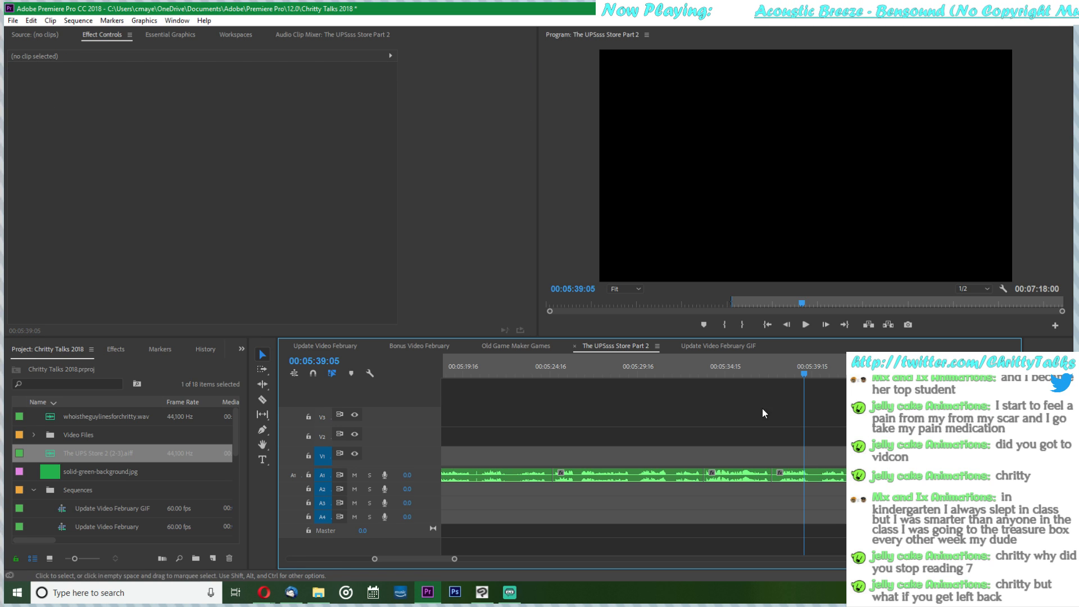
click(724, 368)
key(space)
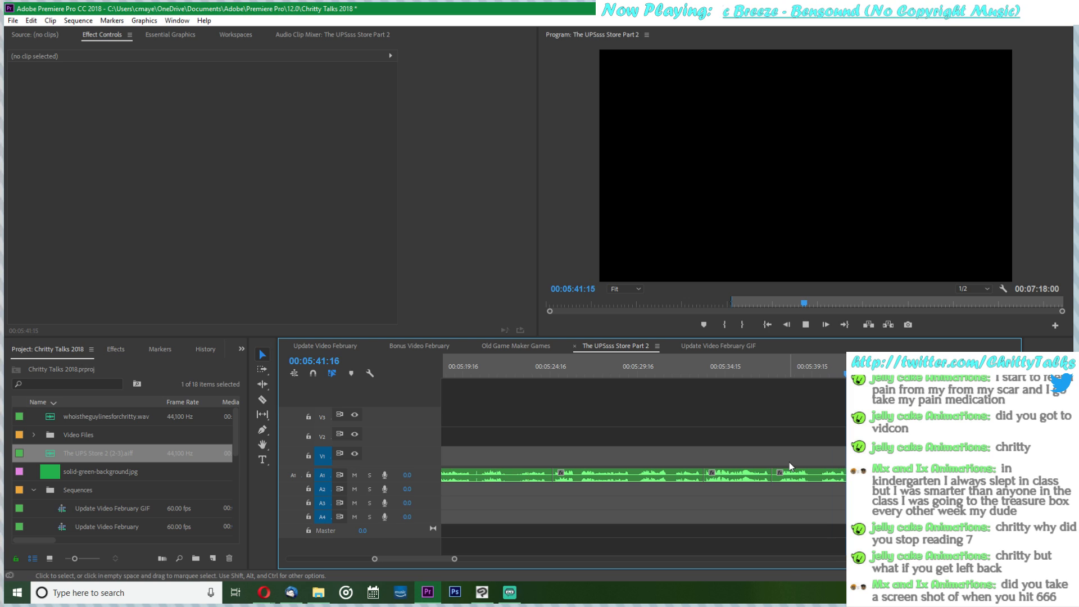
key(space)
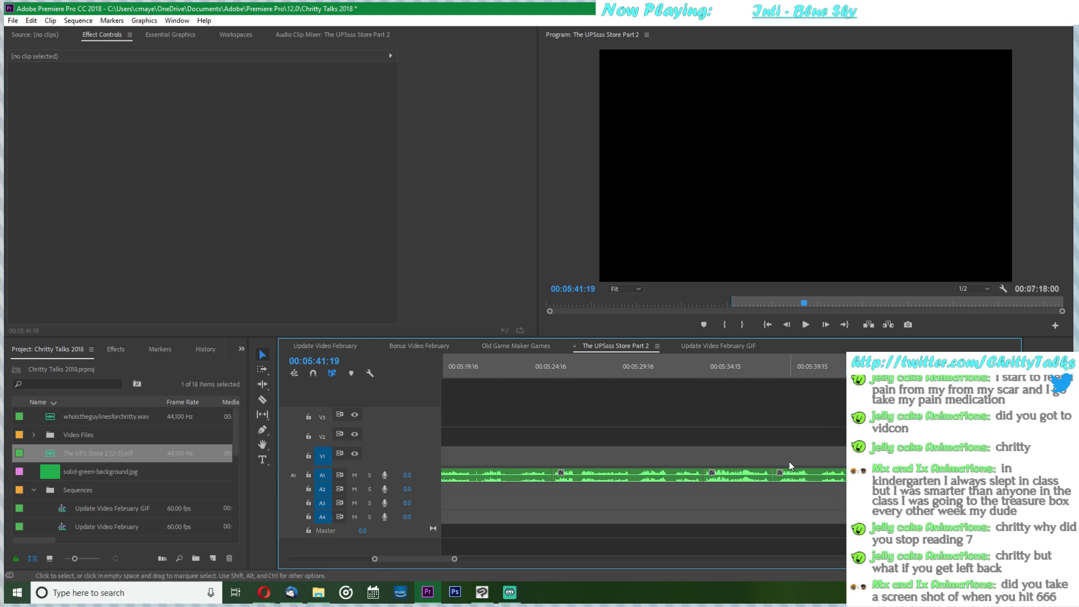
- Move the last two narration clips down to A2 and delete the four unwanted clips on A1 after about 00:05:01
drag(729, 496, 799, 481)
drag(802, 477, 706, 496)
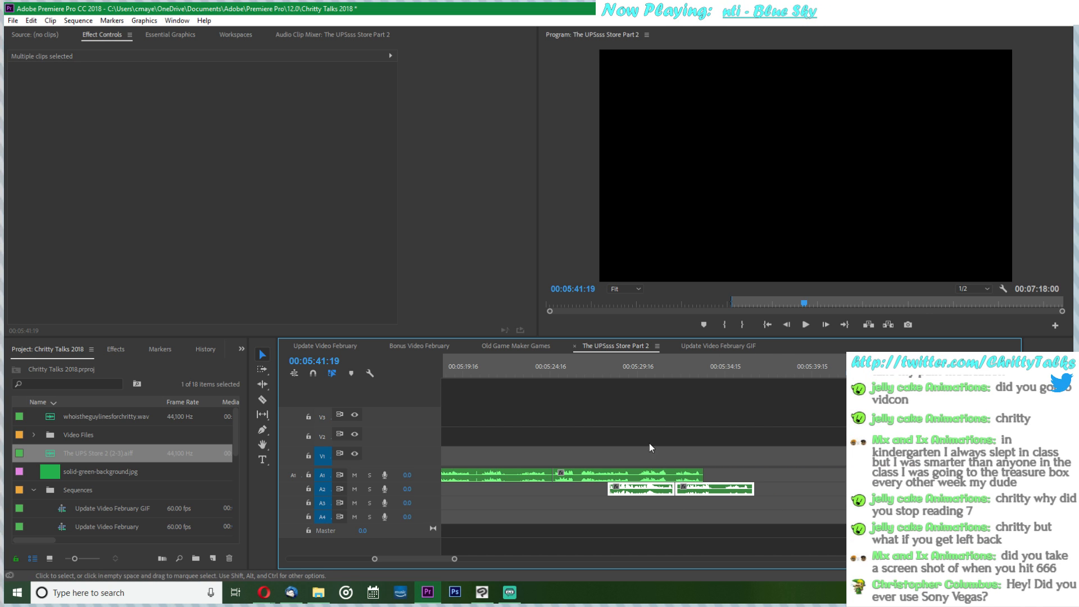
click(586, 477)
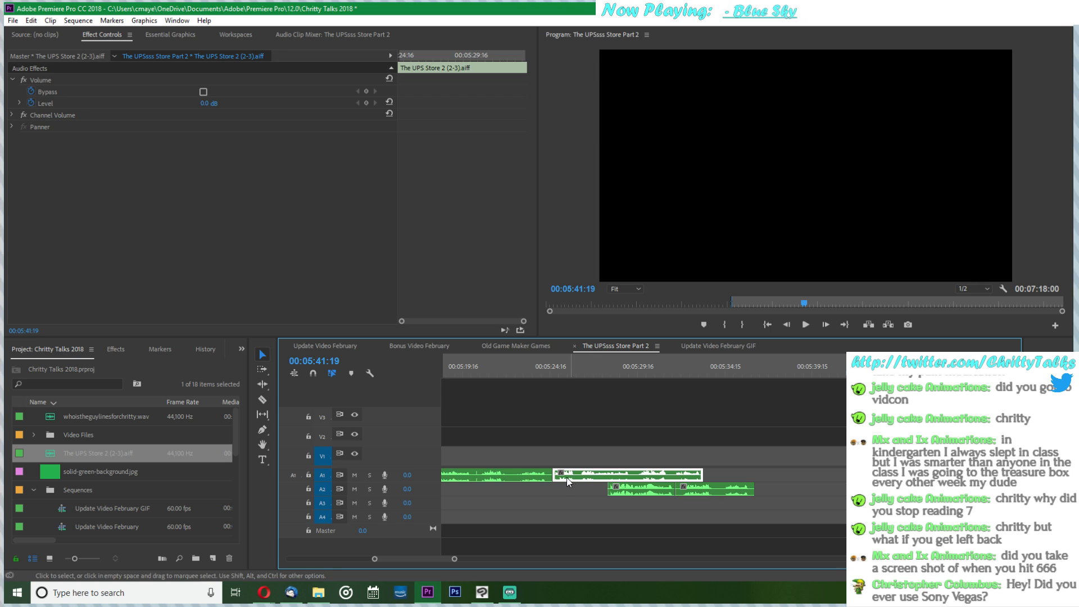
key(Delete)
scroll(550, 472, up, 1)
scroll(551, 468, up, 4)
click(646, 473)
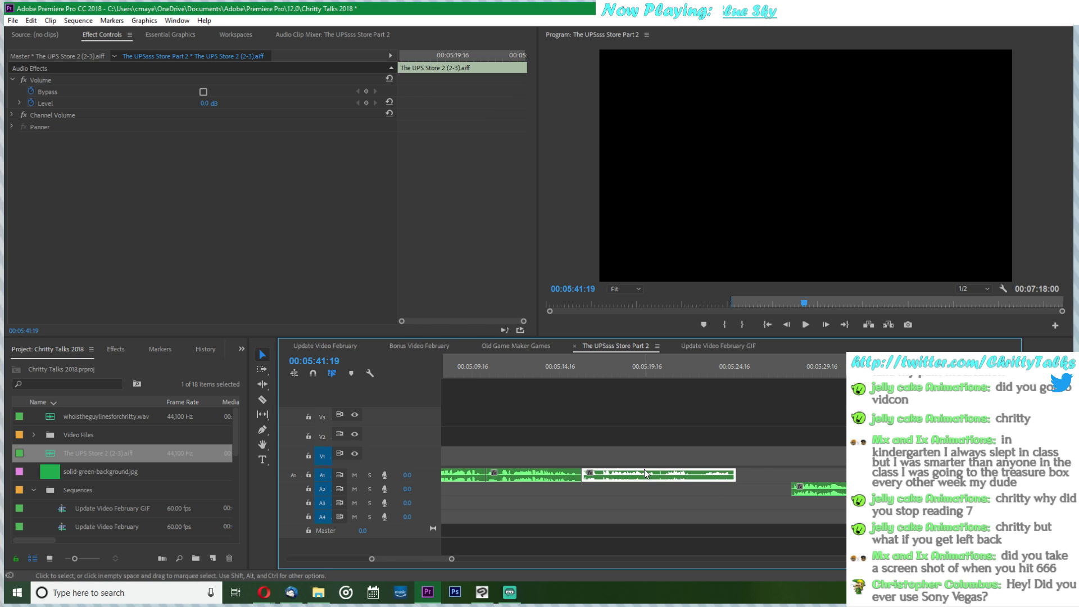
key(Delete)
scroll(612, 474, up, 5)
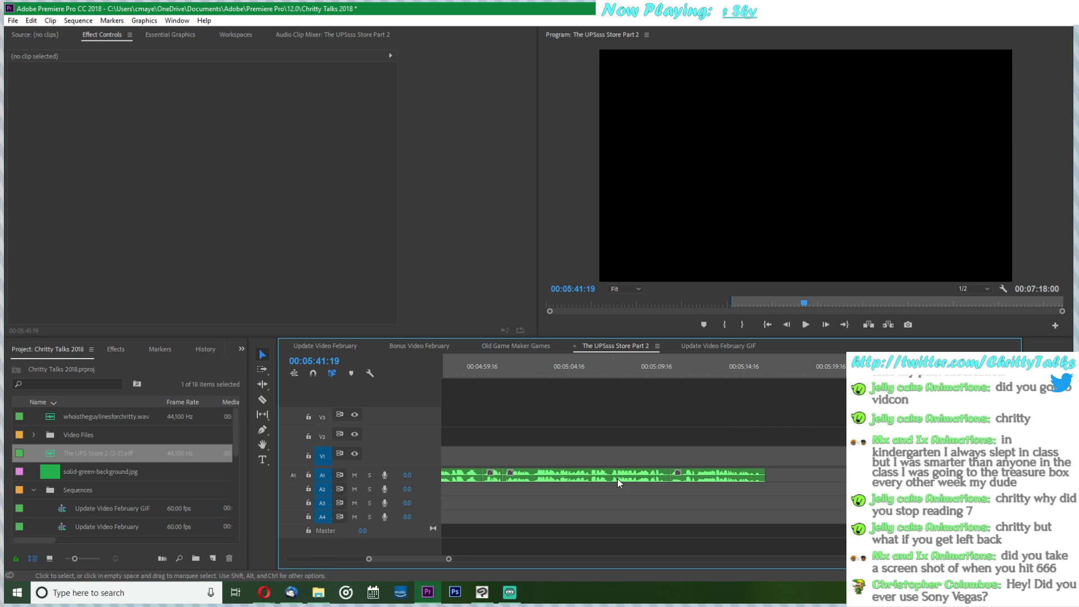
click(697, 477)
key(Delete)
click(555, 478)
key(Delete)
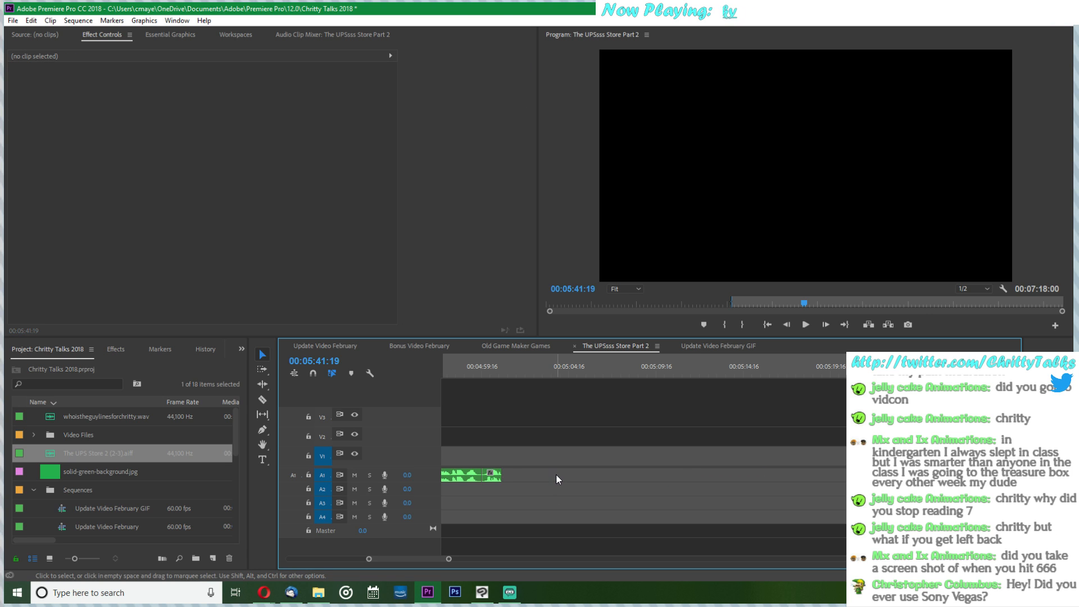
- Move the two A2 clips back onto A1, directly after the remaining narration at about 00:05:01, and save the project
scroll(557, 476, up, 3)
scroll(556, 477, down, 8)
drag(852, 514, 830, 464)
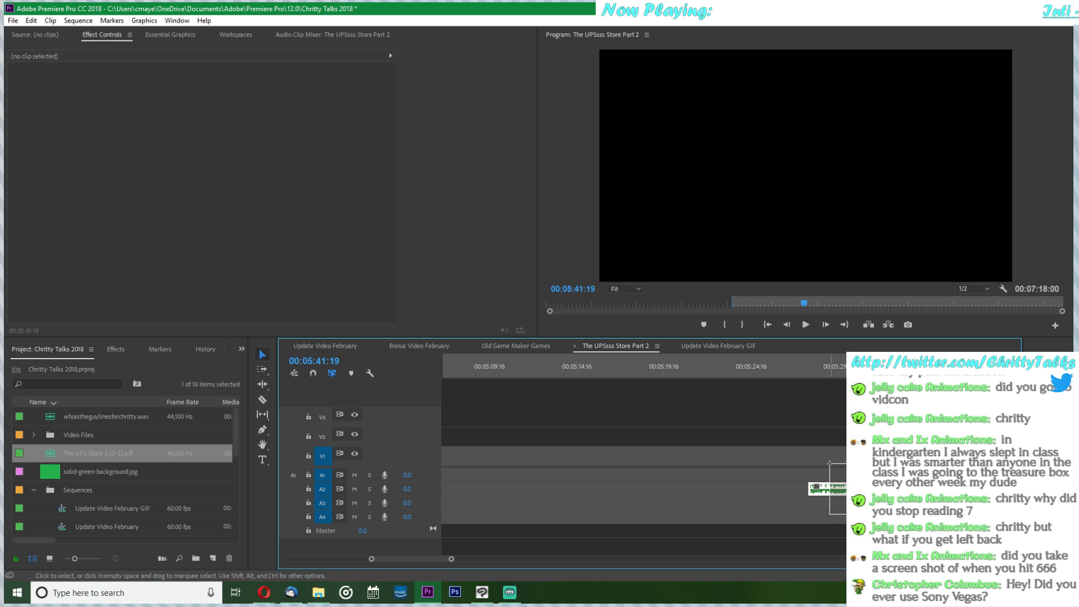
drag(743, 474, 525, 470)
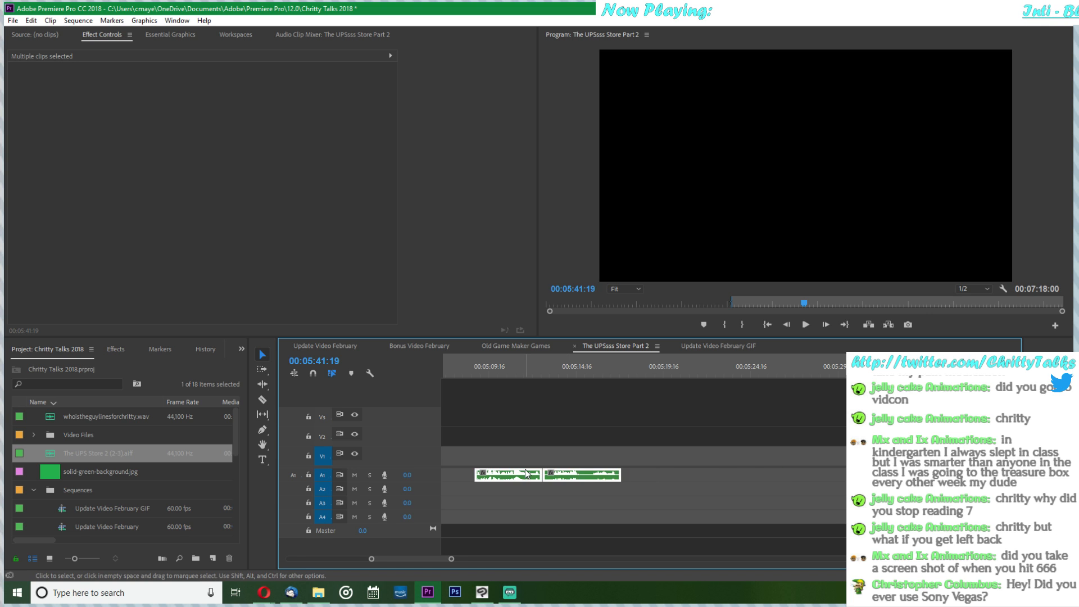
scroll(525, 470, up, 5)
drag(724, 468, 619, 471)
click(605, 507)
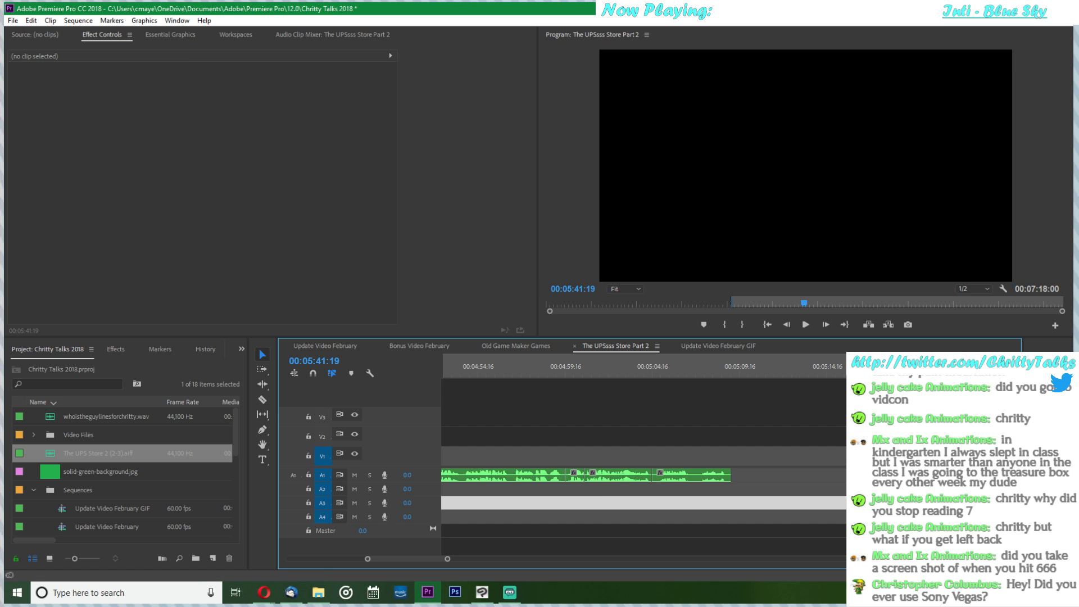
click(12, 20)
click(73, 147)
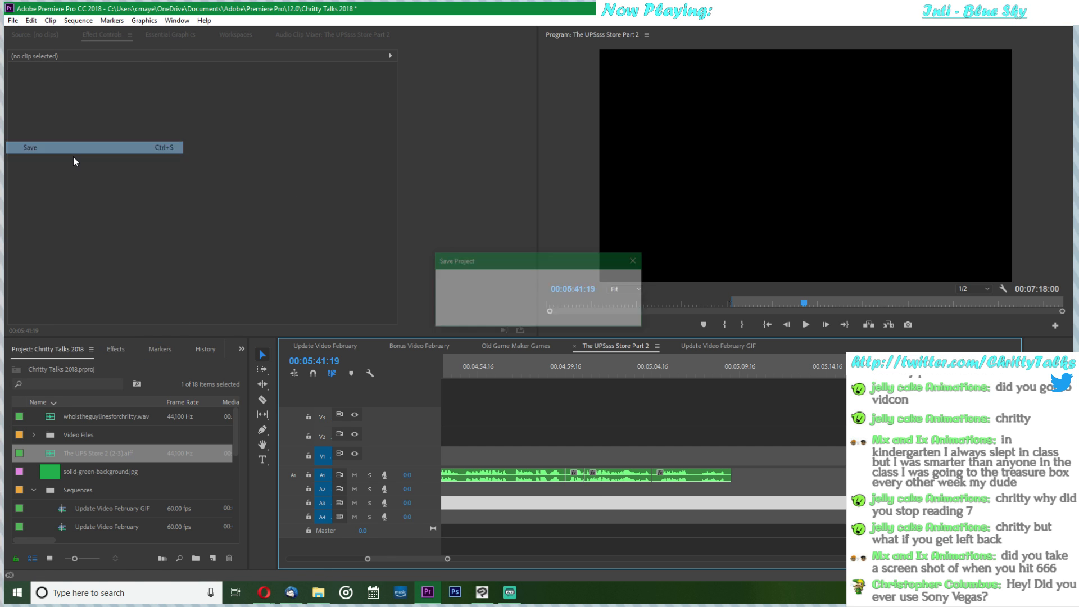
- Switch to File Explorer and open the Videos > Sony Vegas > Edits folder on Backup HDD (I:)
click(318, 592)
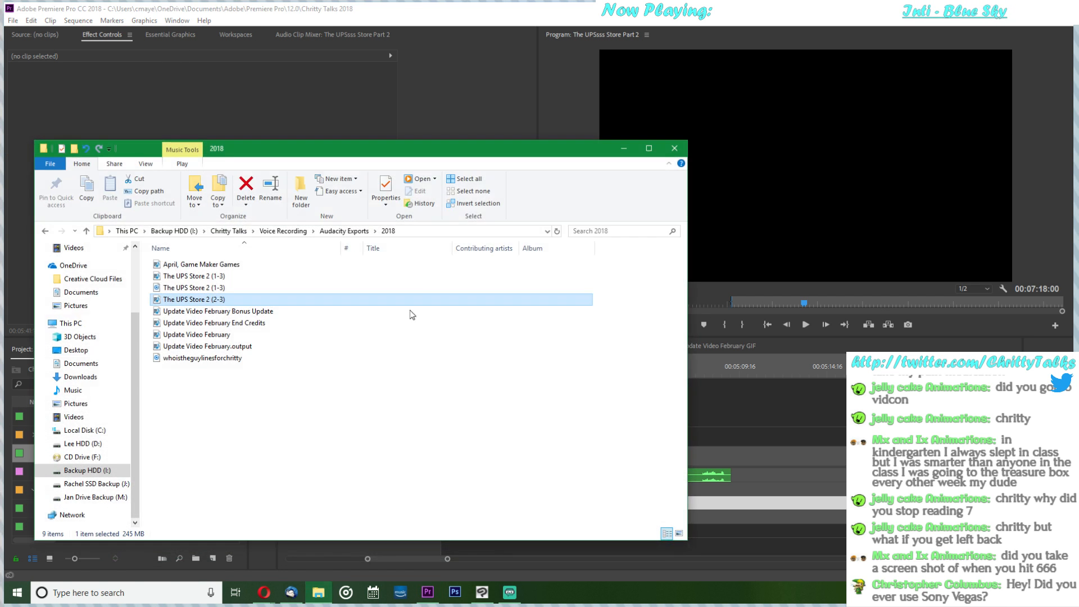
drag(303, 152, 395, 149)
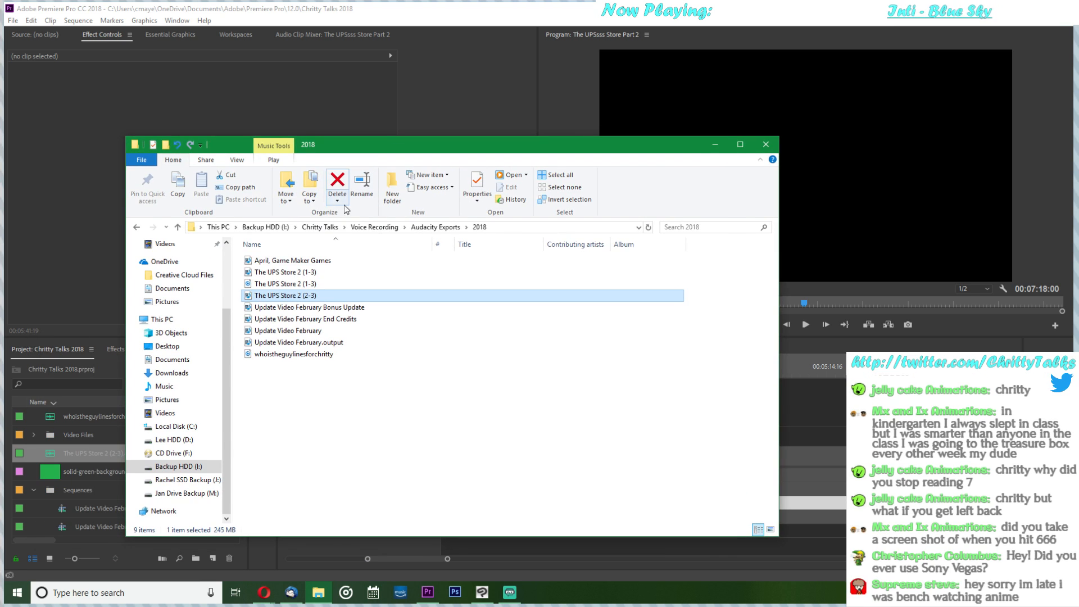
click(266, 227)
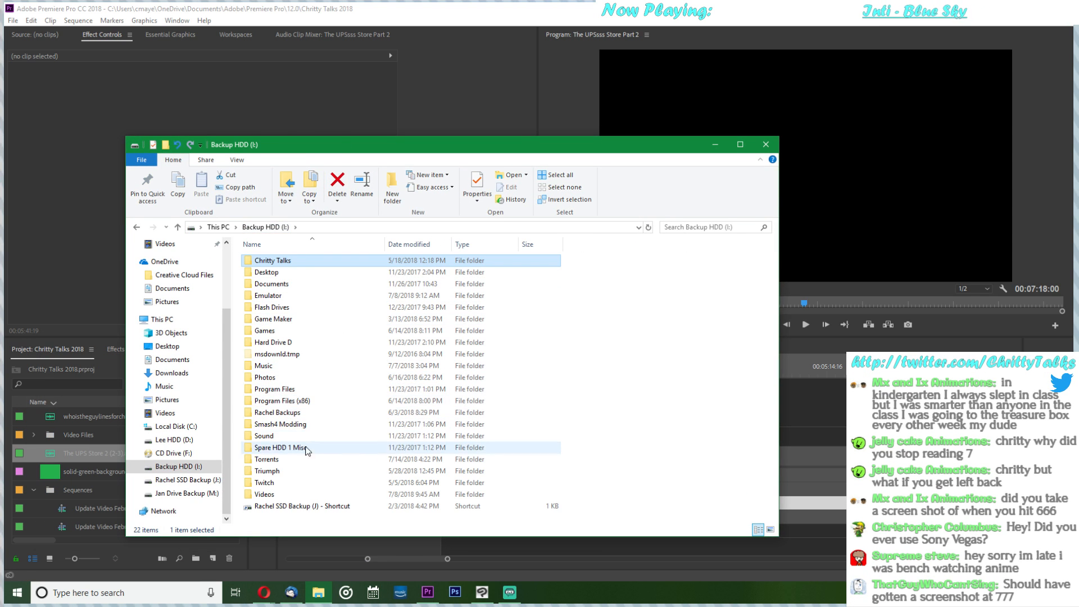
double_click(264, 494)
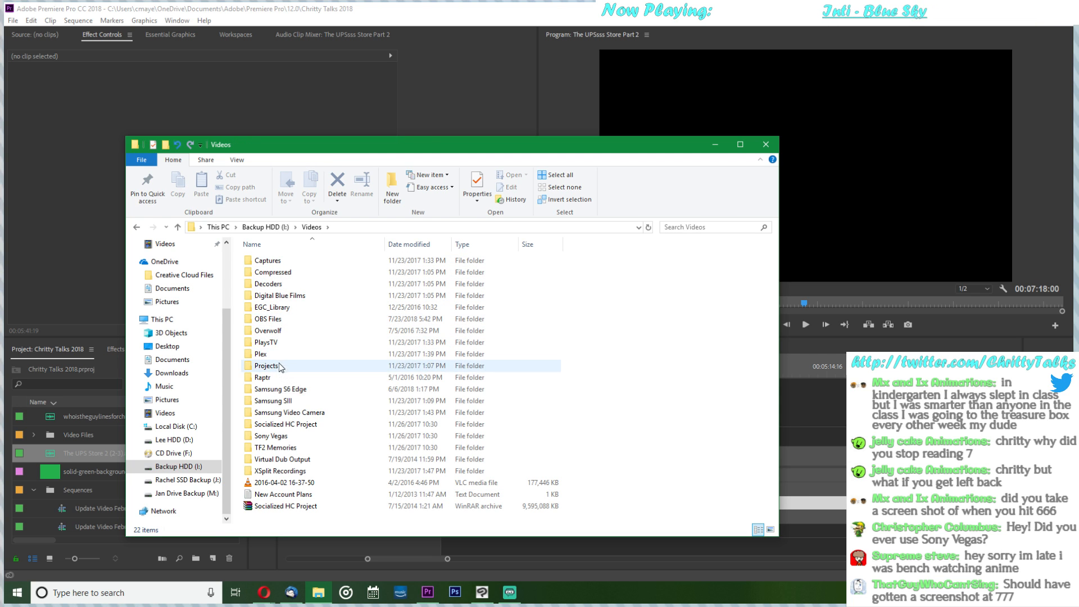
double_click(286, 438)
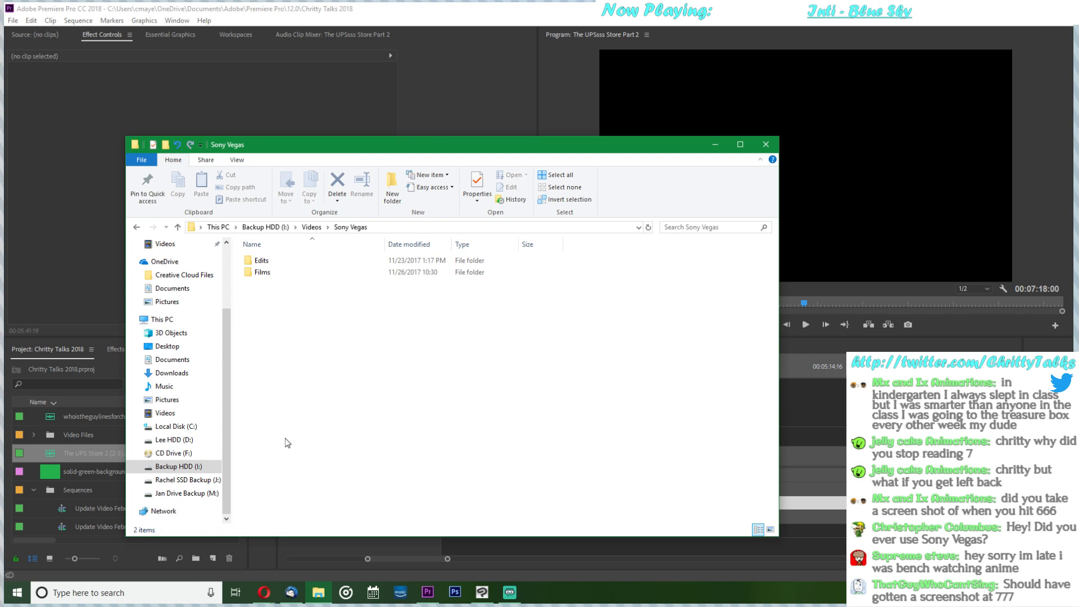
double_click(272, 260)
- Look through the project files in the Edits folder and check the modified date in the properties of 240 Sub Milestone.veg.bak
scroll(414, 356, down, 20)
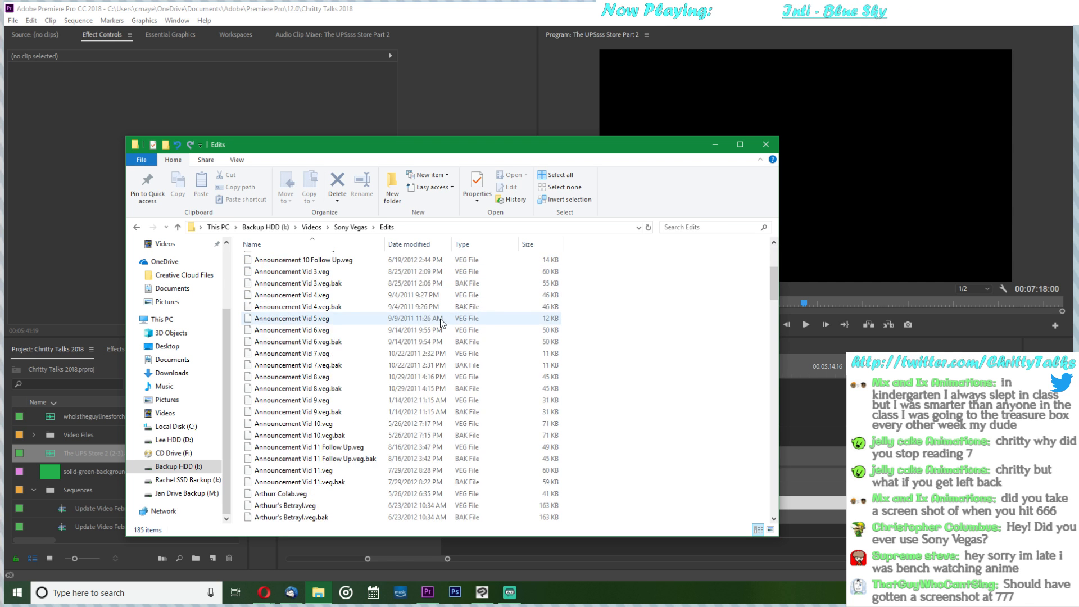
scroll(414, 357, down, 20)
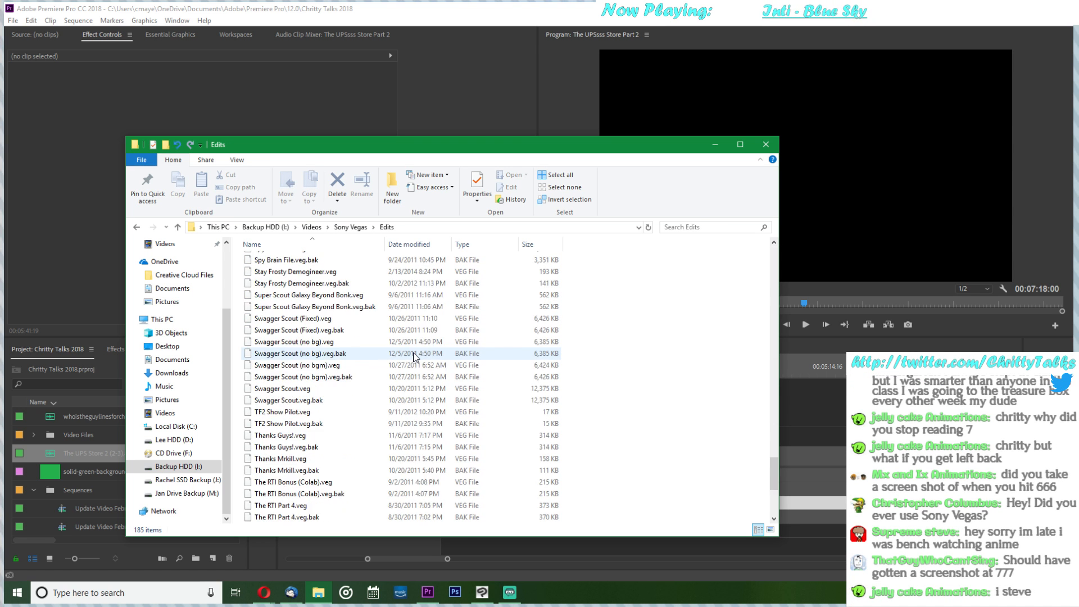
drag(636, 503, 487, 193)
click(349, 353)
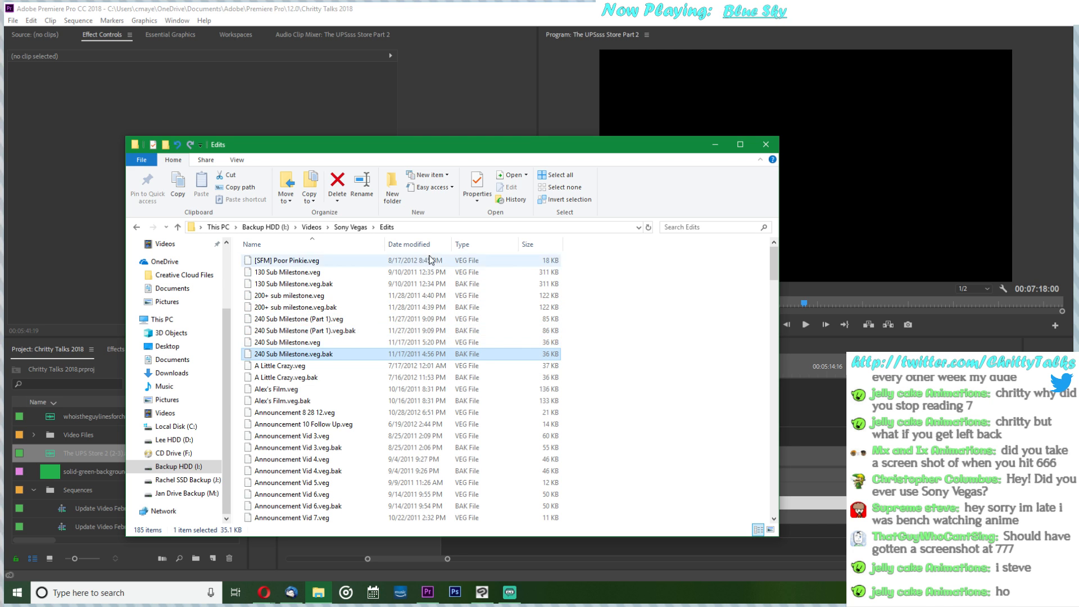
scroll(414, 404, down, 4)
scroll(410, 405, up, 2)
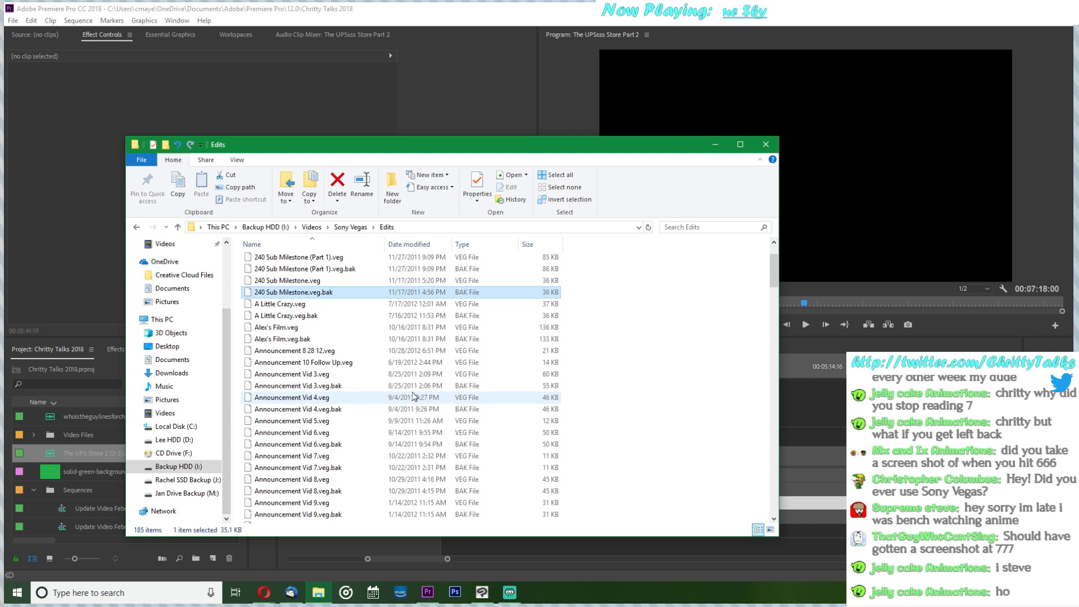
right_click(398, 296)
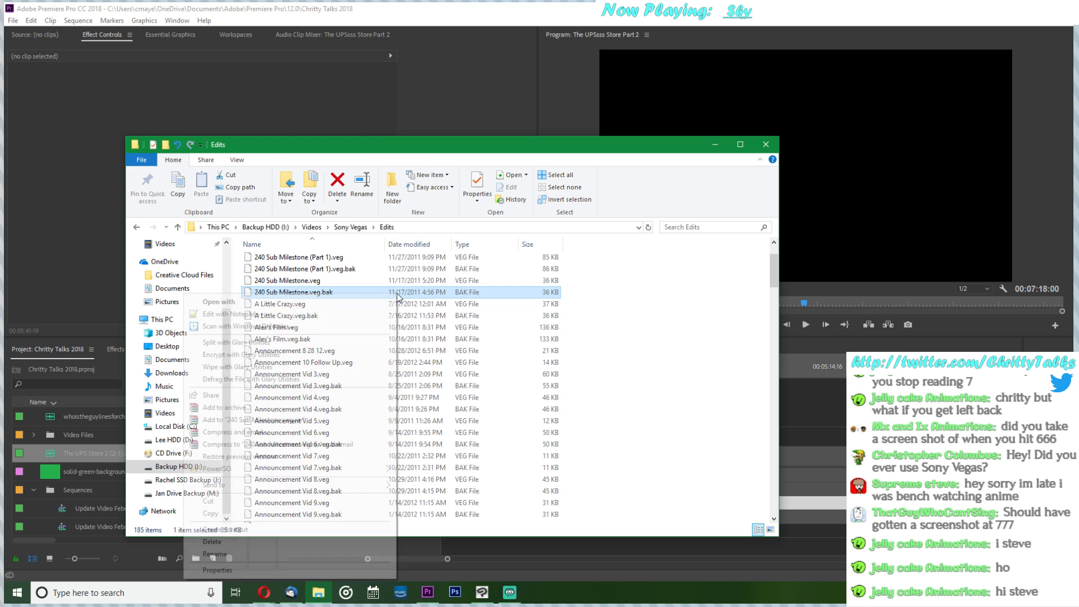
click(320, 571)
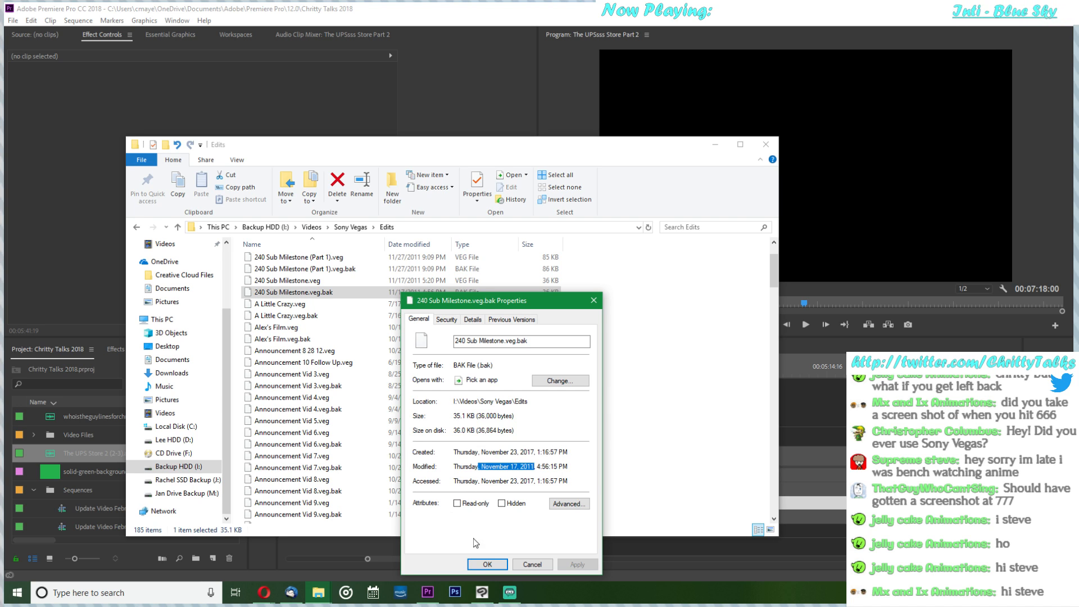
click(487, 564)
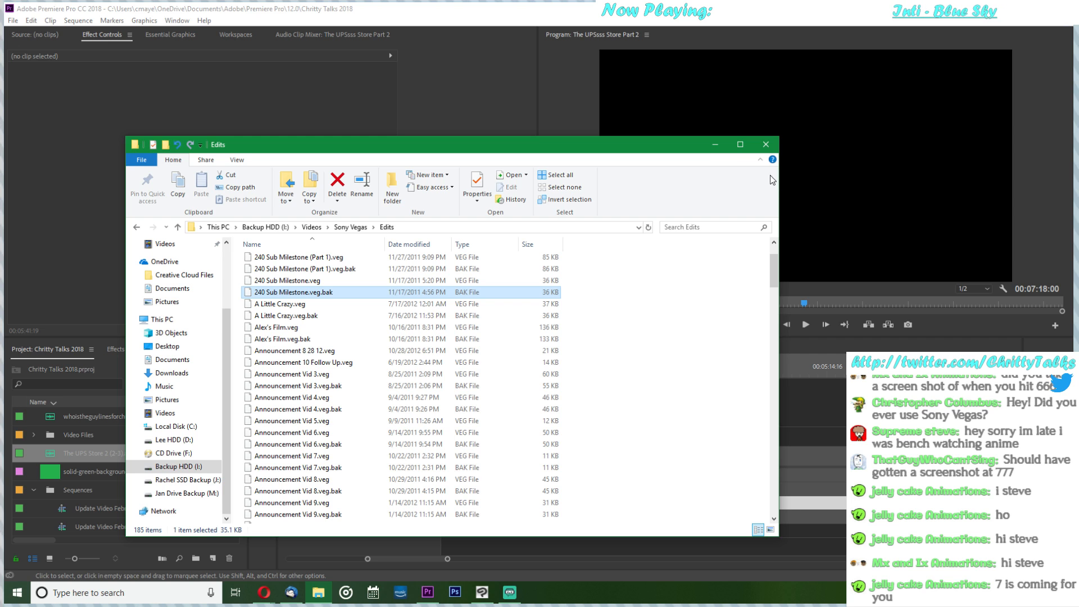
- Return to Premiere Pro and play back the UPSss Store Part 2 narration from the in point at 00:04:05:19 to about 00:05:02
click(716, 145)
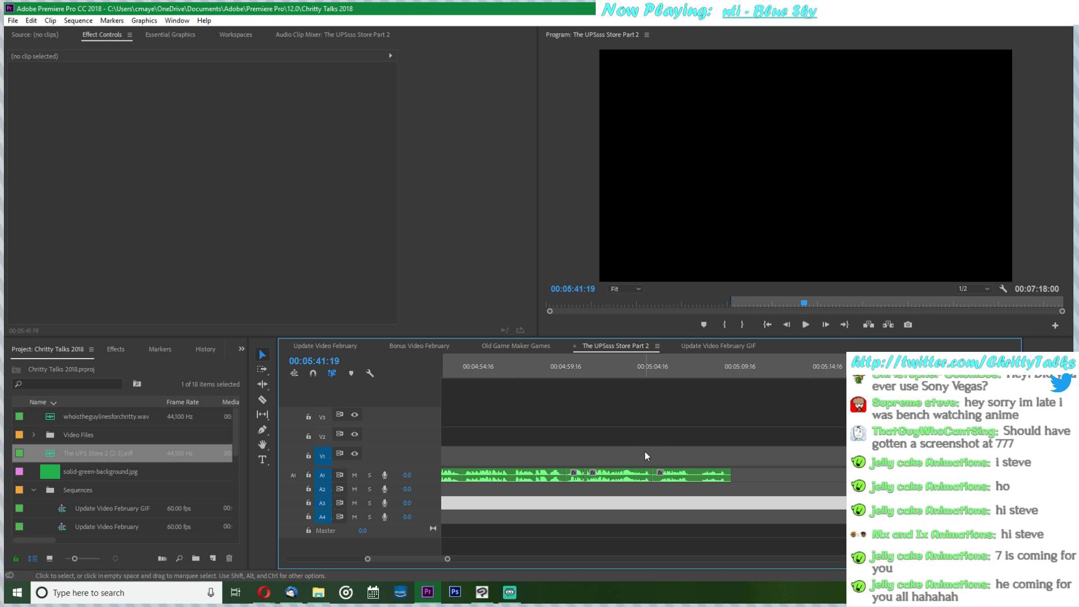
scroll(646, 451, up, 5)
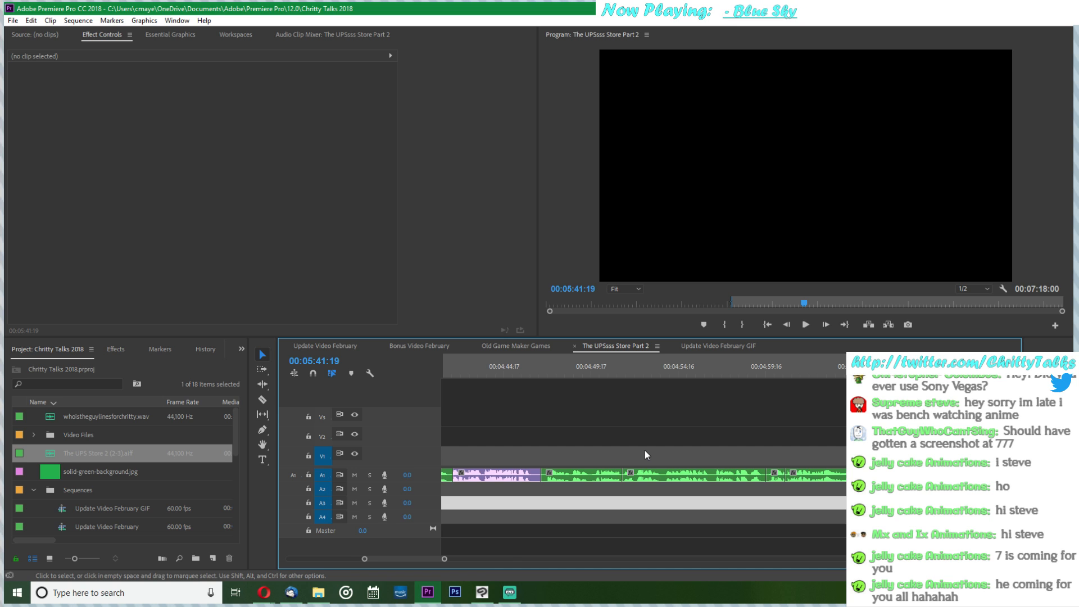
key(minus)
key(minus)
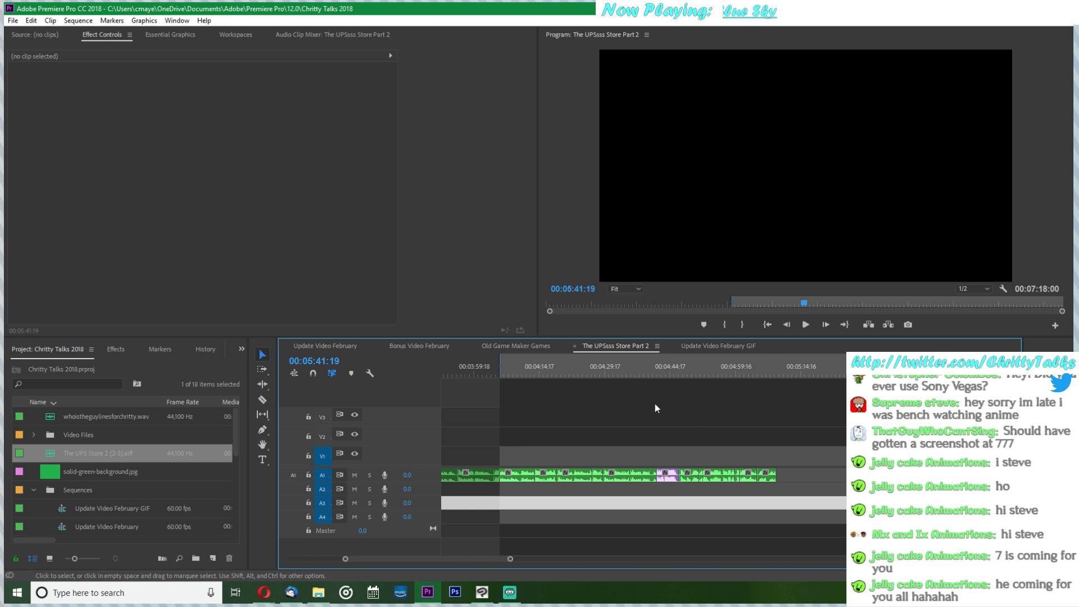
click(773, 324)
click(768, 324)
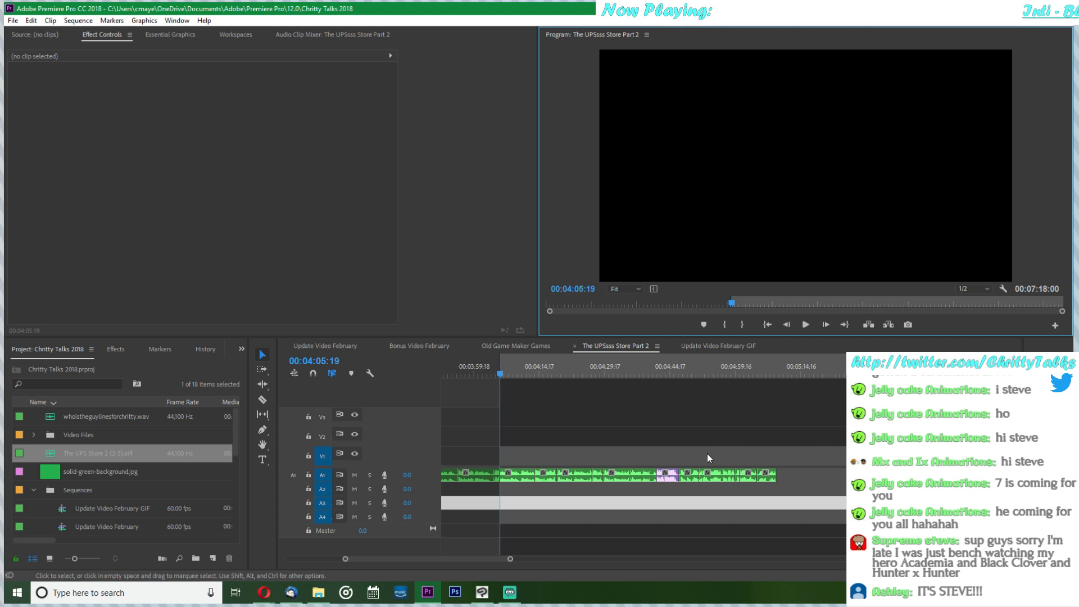
click(807, 324)
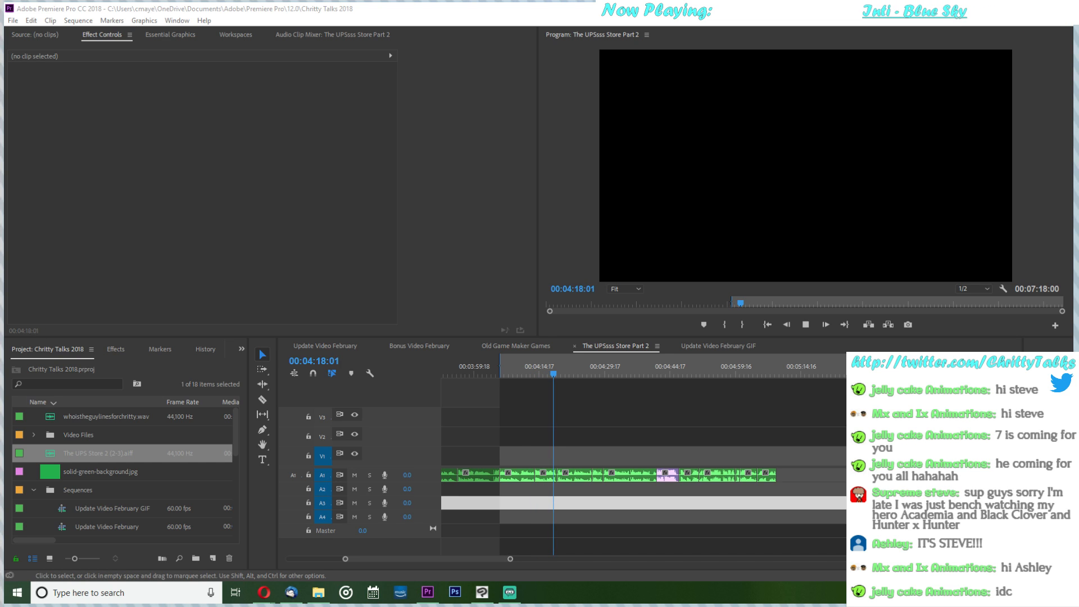
key(alt+Tab)
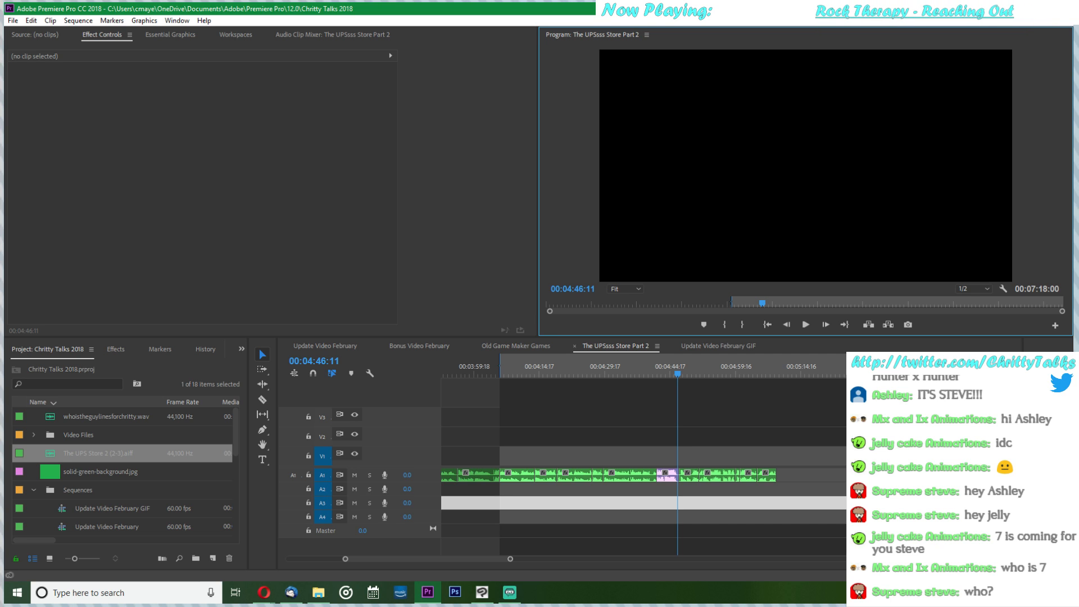
click(805, 326)
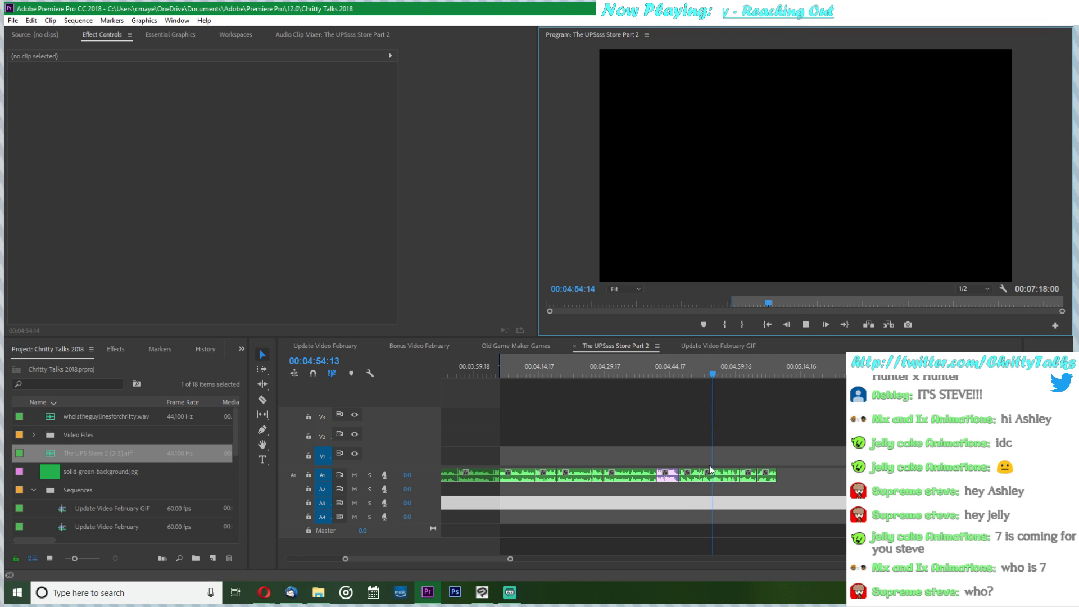
click(811, 326)
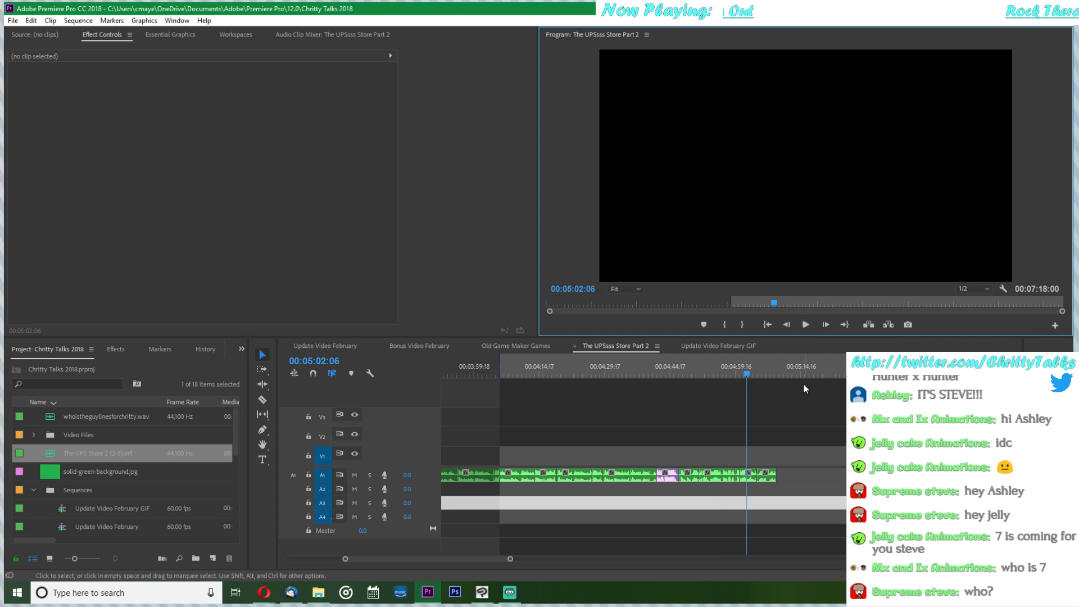
- Undo the last move of the two final narration clips and the deletion of the A1 clips after about 00:05:01
click(774, 460)
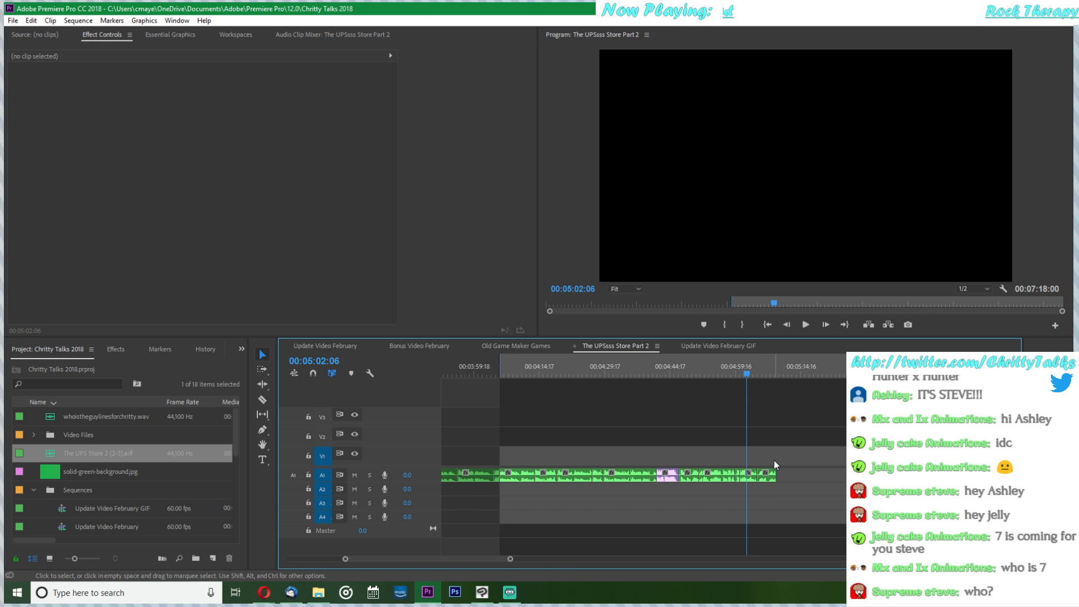
key(=)
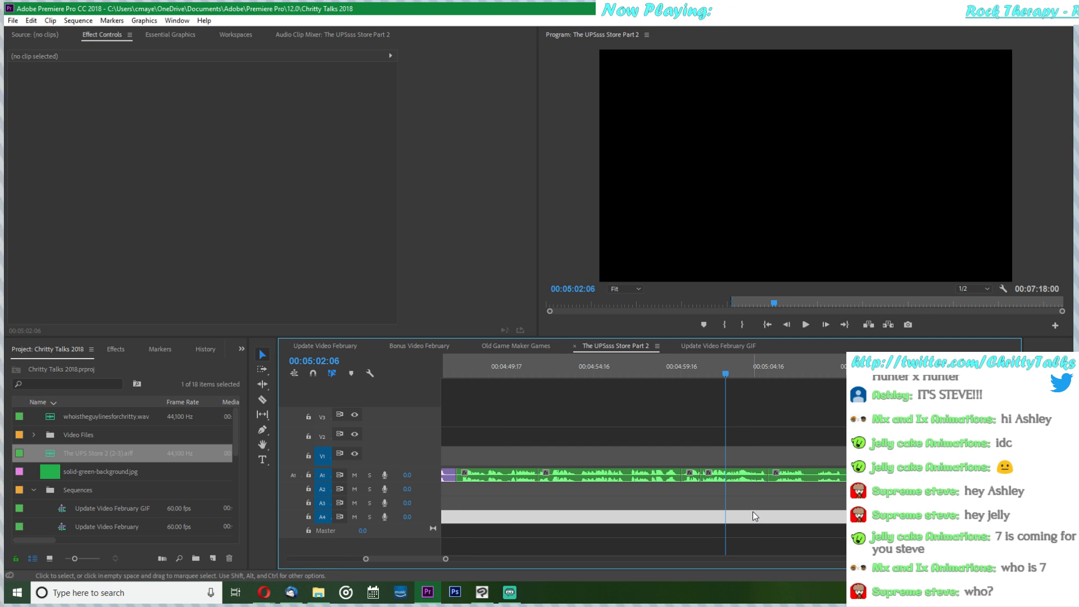
click(760, 475)
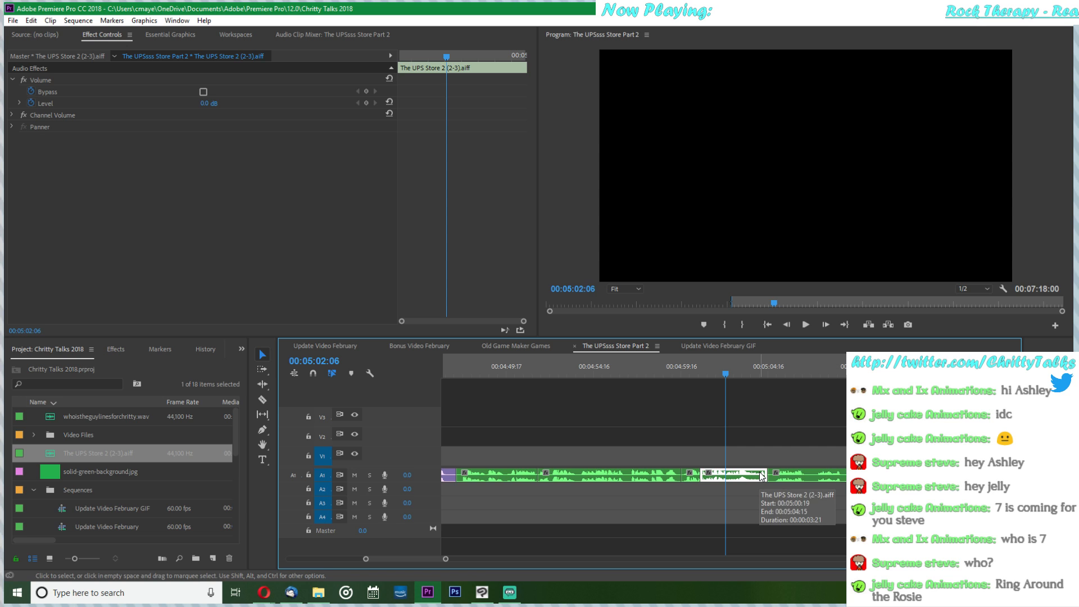
key(shift+Delete)
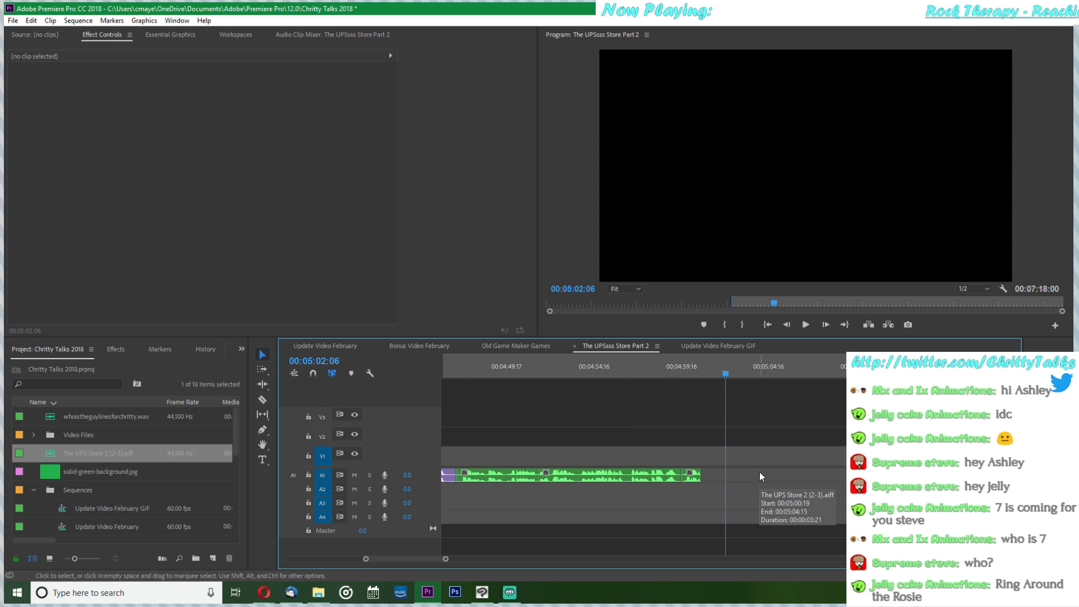
click(761, 473)
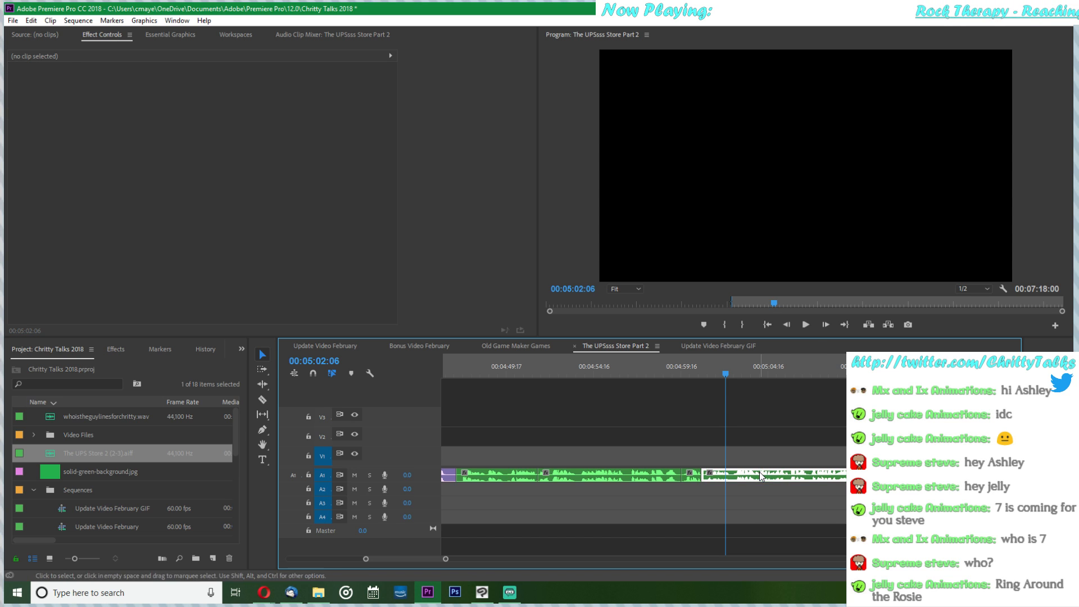
- Play back the A1 narration clips from about 00:05:02 to their end at about 00:05:15
click(805, 325)
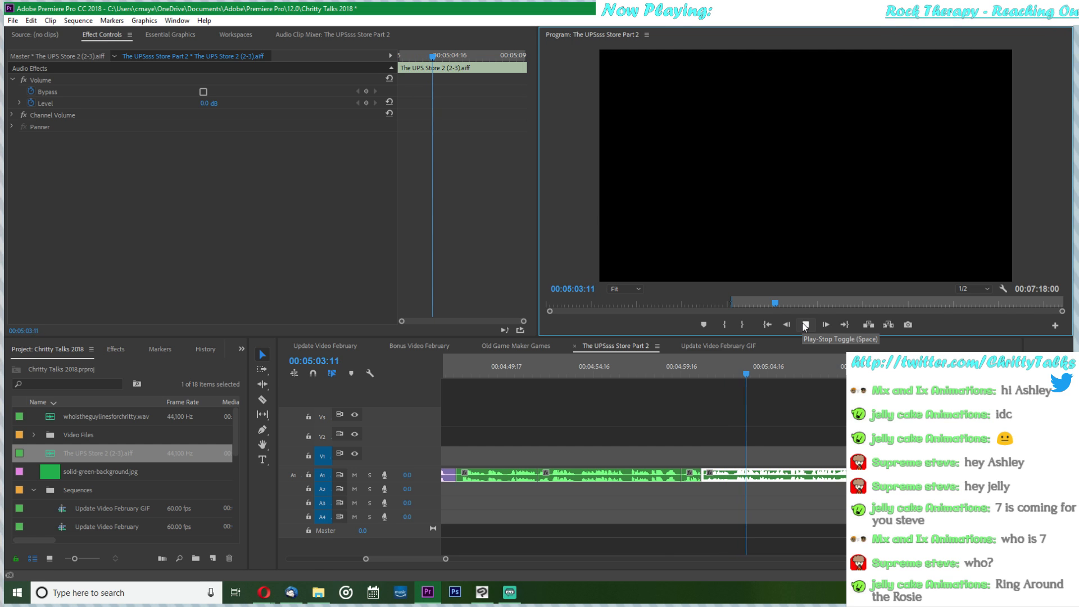
scroll(807, 416, down, 2)
scroll(805, 410, down, 2)
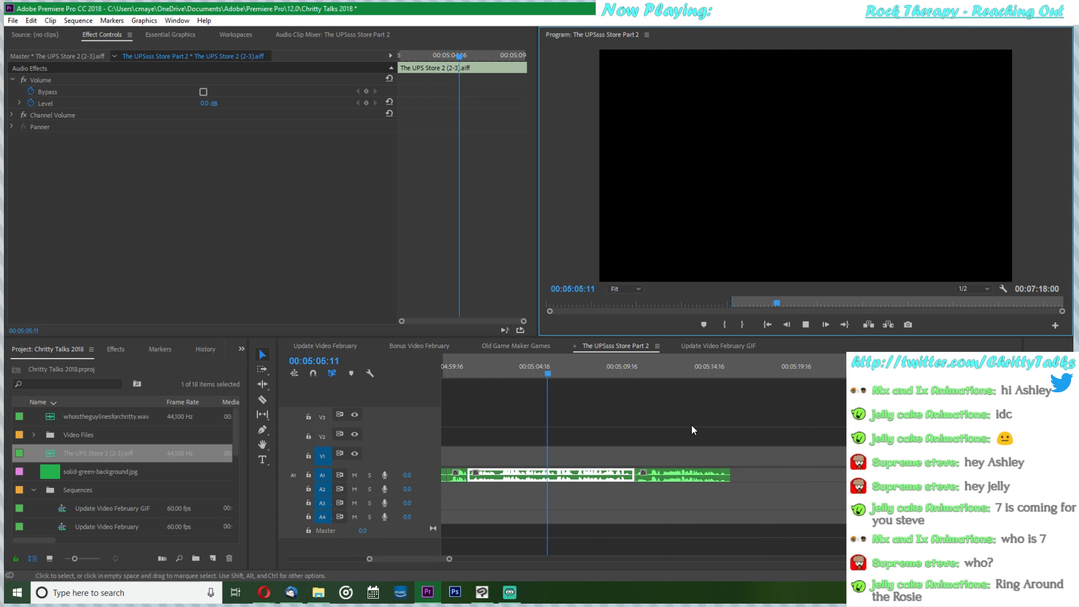
scroll(692, 425, down, 2)
scroll(673, 445, up, 4)
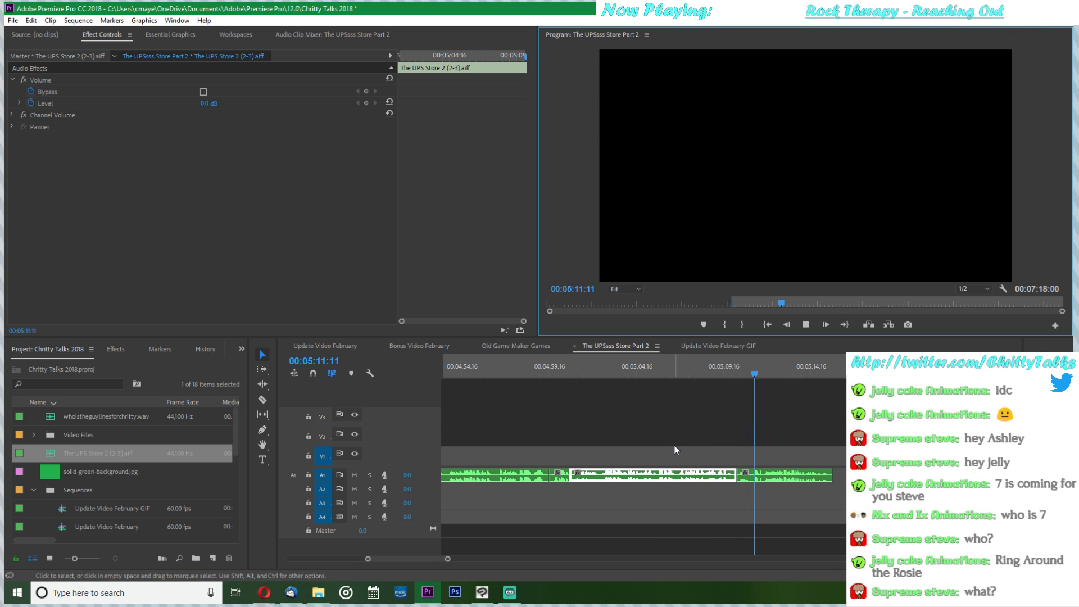
click(839, 470)
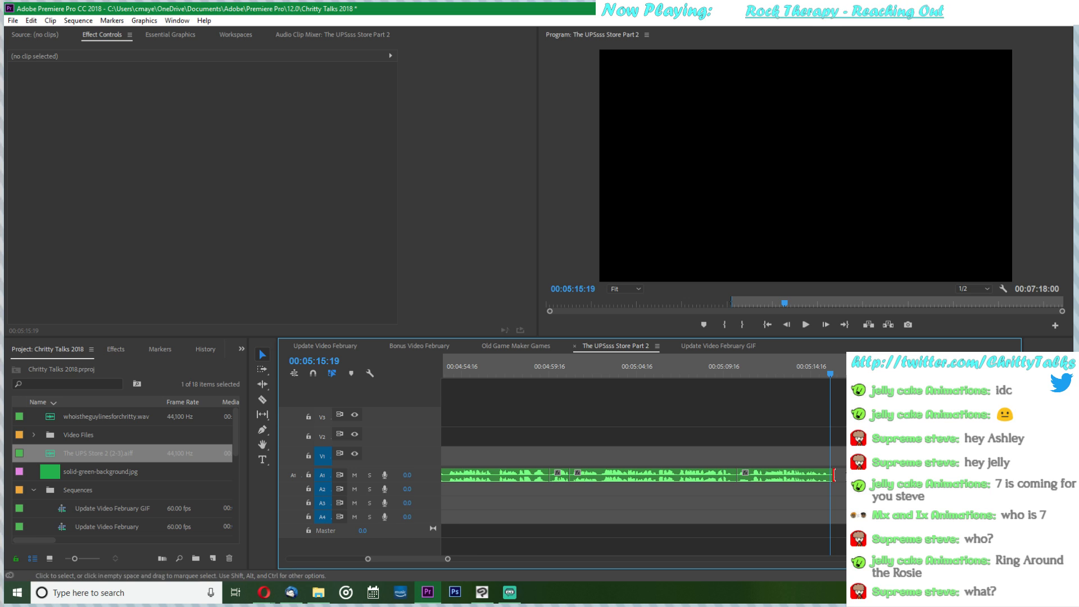
- Move the two narration clips on A2 onto A1, directly after the clip ending at about 00:05:15
key(minus)
key(minus)
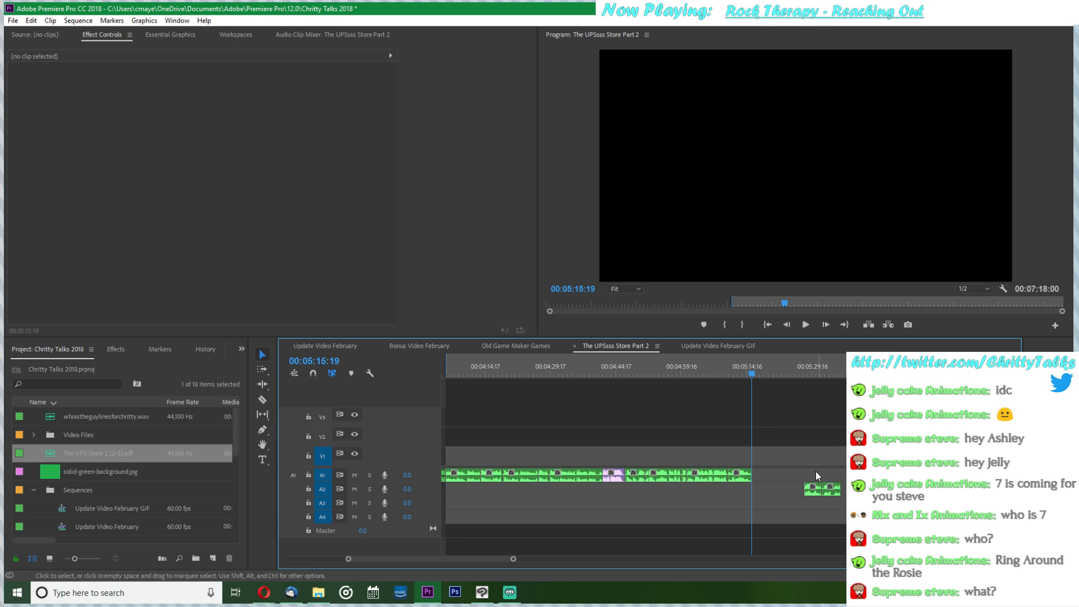
scroll(815, 472, down, 2)
scroll(747, 494, down, 2)
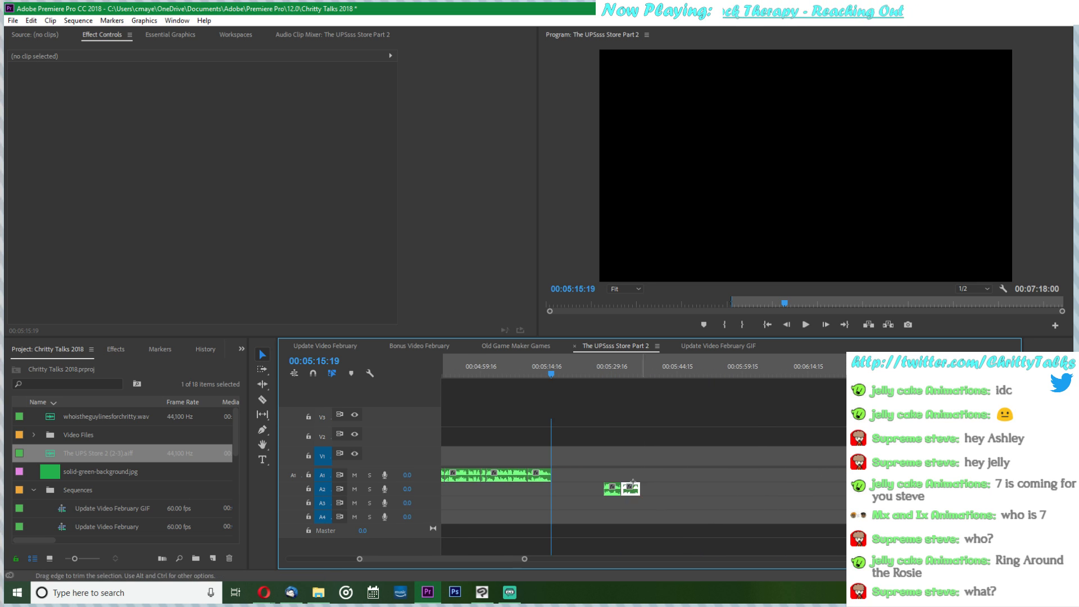
shift+click(613, 489)
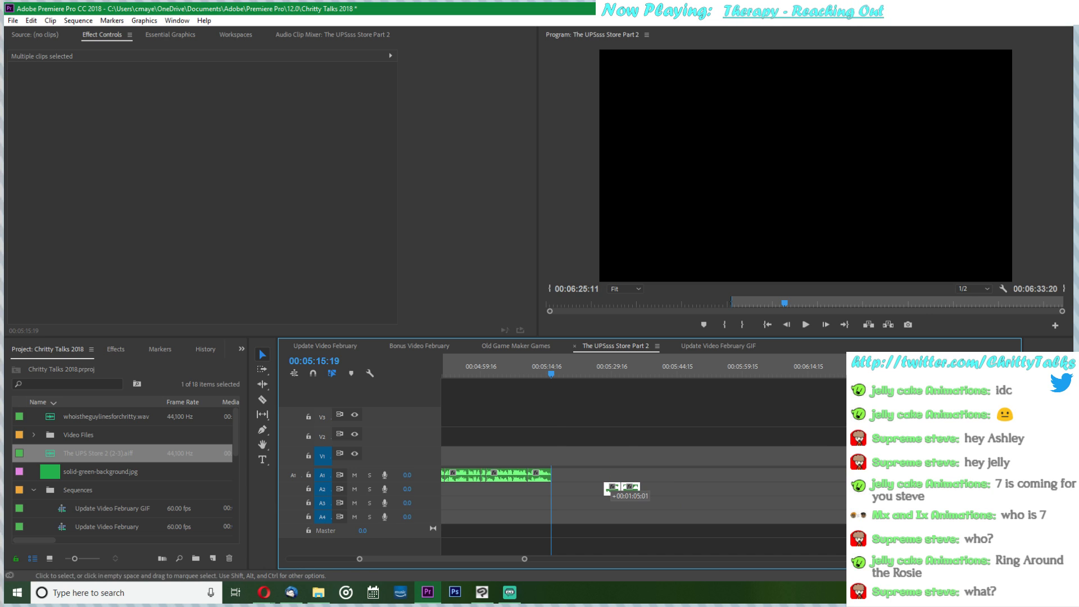
key(Delete)
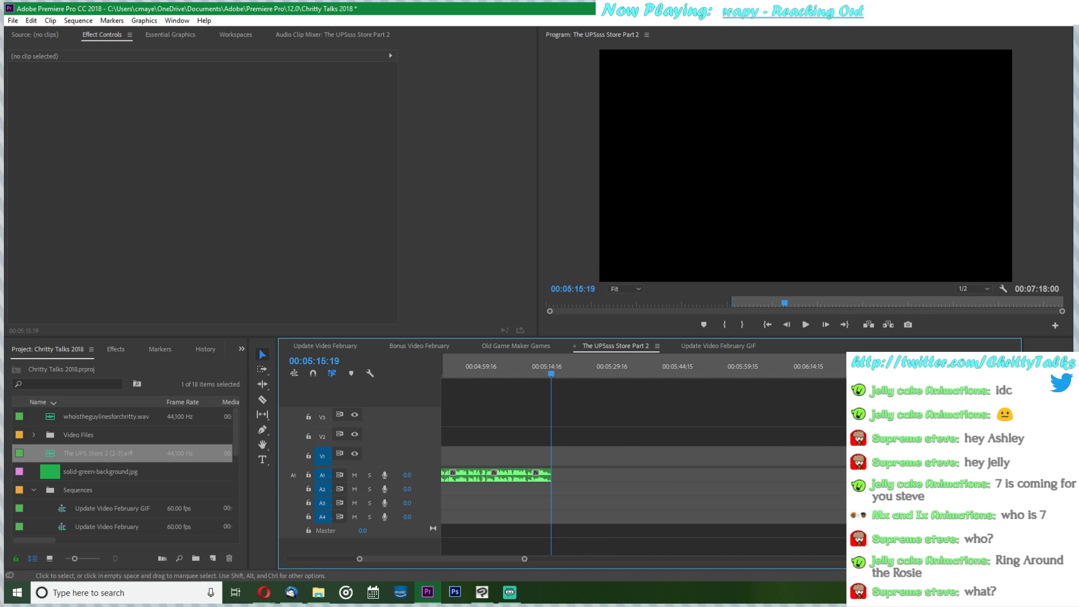
click(613, 489)
key(minus)
key(minus)
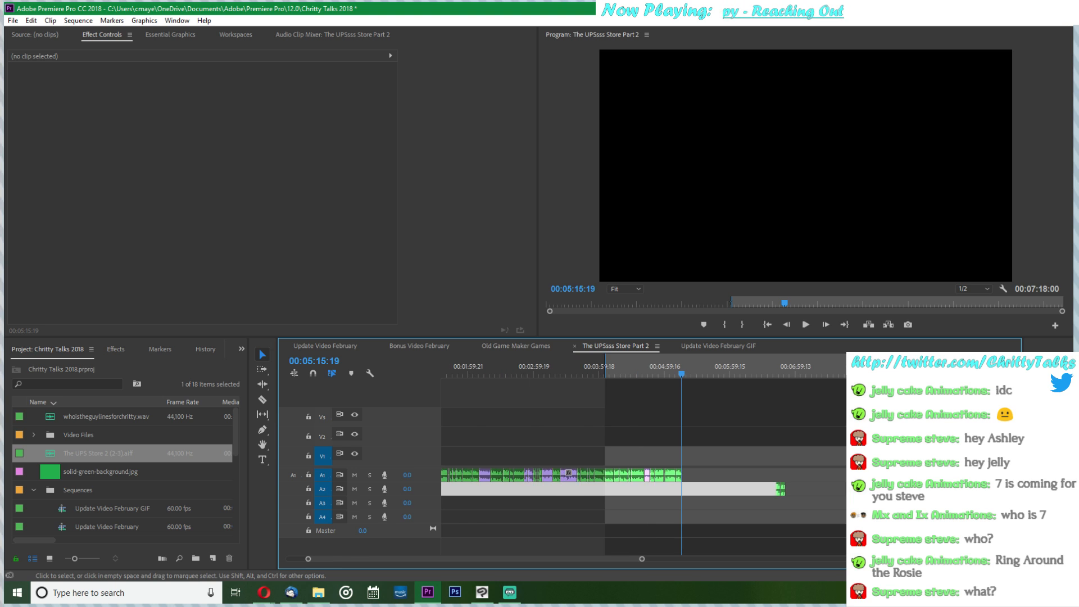
key(equal)
key(equal)
key(minus)
drag(947, 497, 747, 501)
- Play back the two moved narration clips on A1 to about 00:05:24 and save the project
key(equal)
key(equal)
key(equal)
key(equal)
click(748, 501)
key(space)
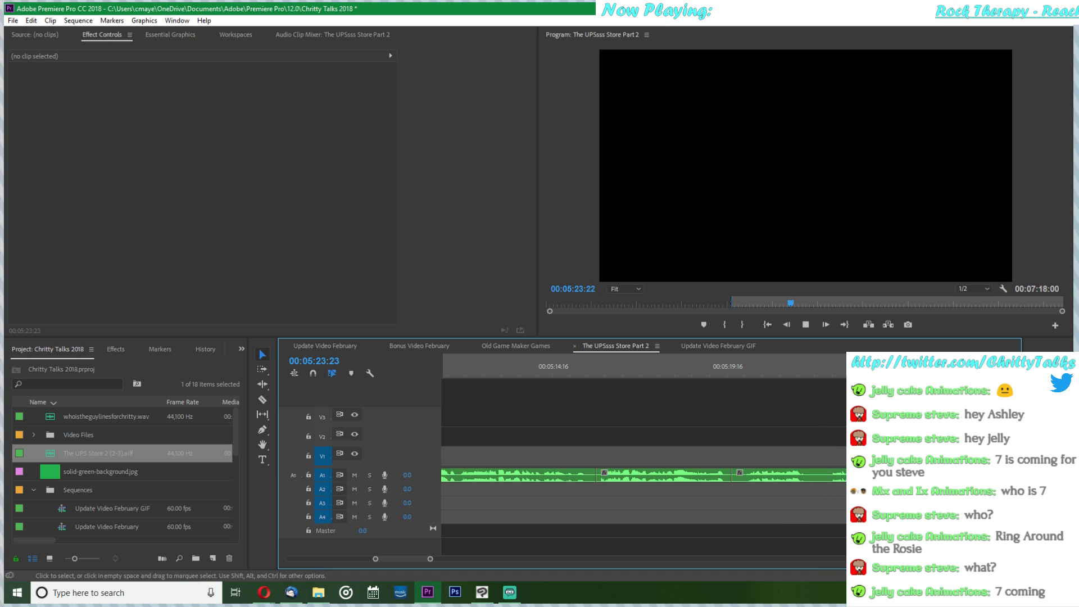
key(space)
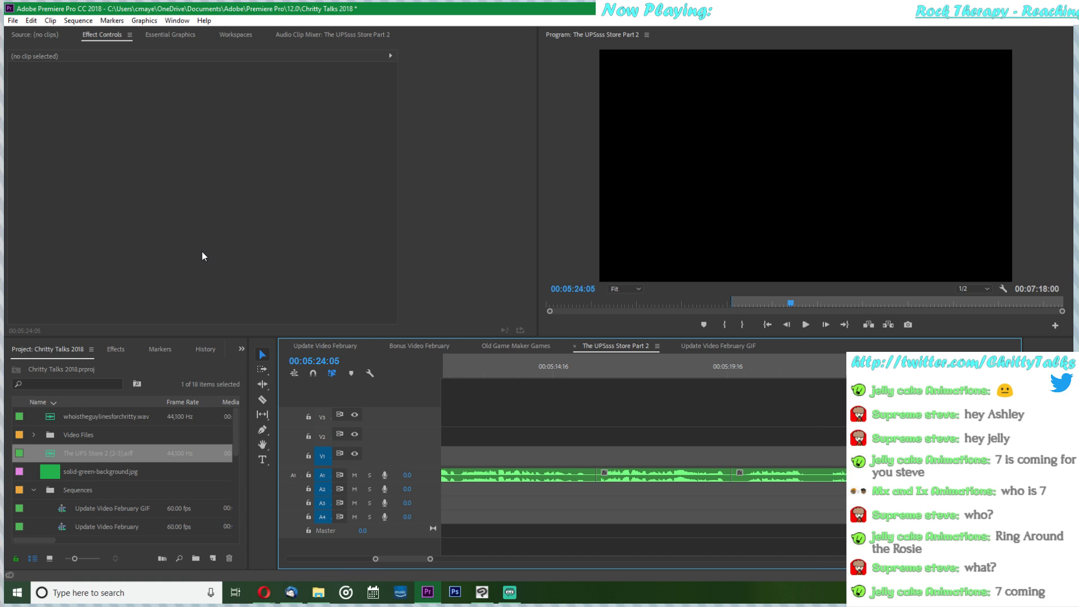
click(13, 20)
click(33, 147)
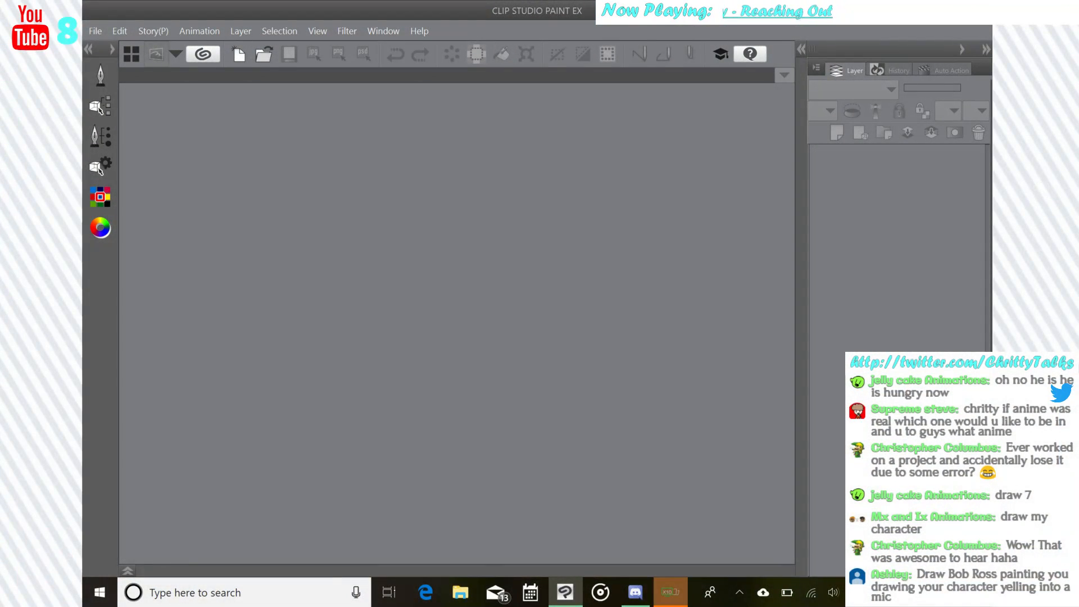
key(super+a)
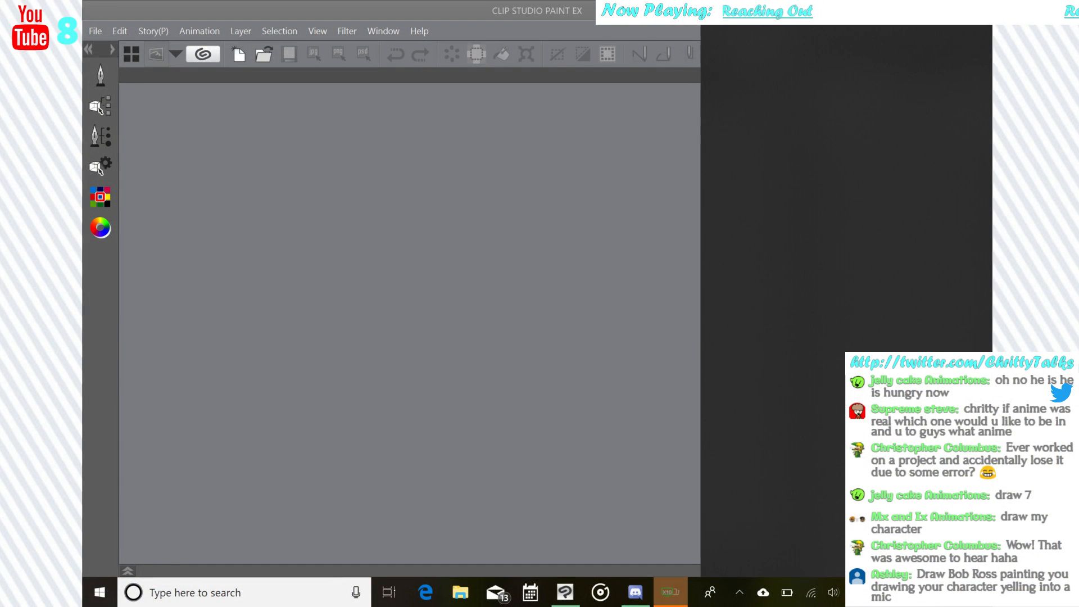
key(super+a)
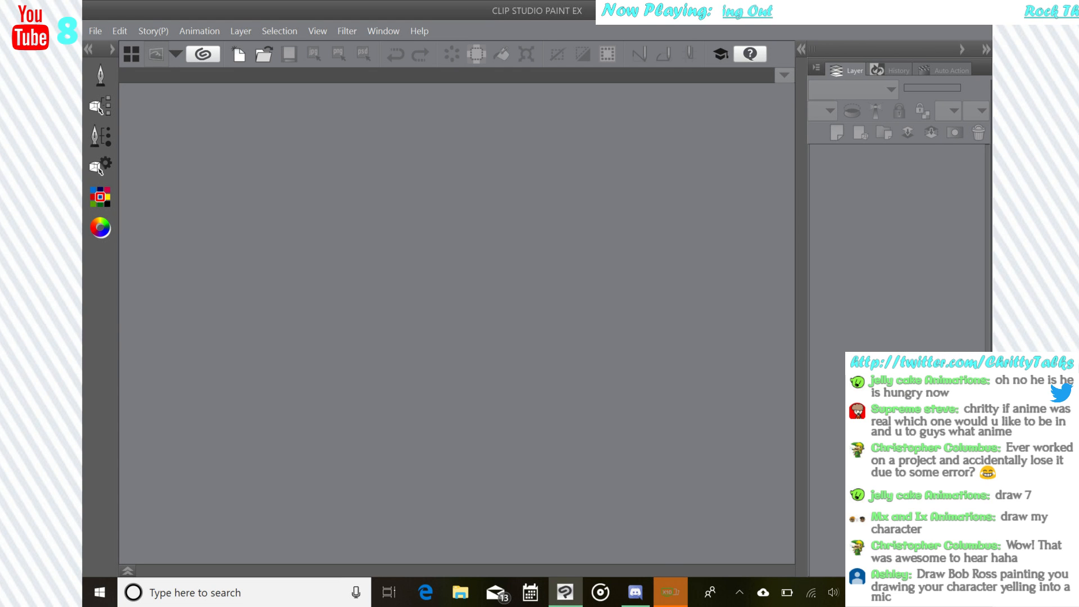
- Open the Sketches (Large) drawing from the Clip Studio Paint folder, one level above the 2018 folder
key(ctrl+o)
scroll(686, 204, down, 2)
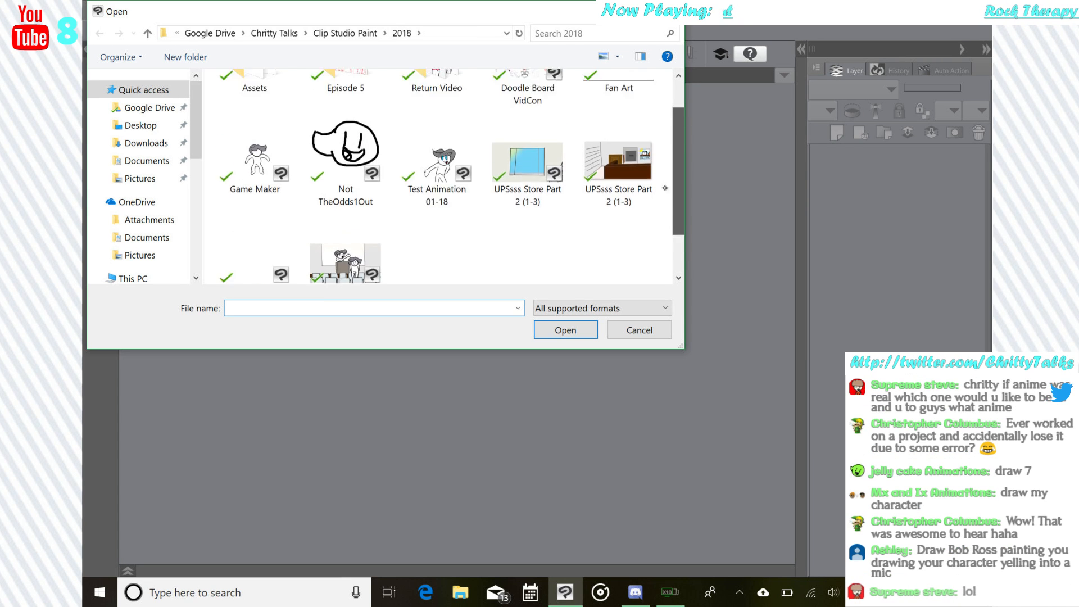
scroll(665, 188, up, 2)
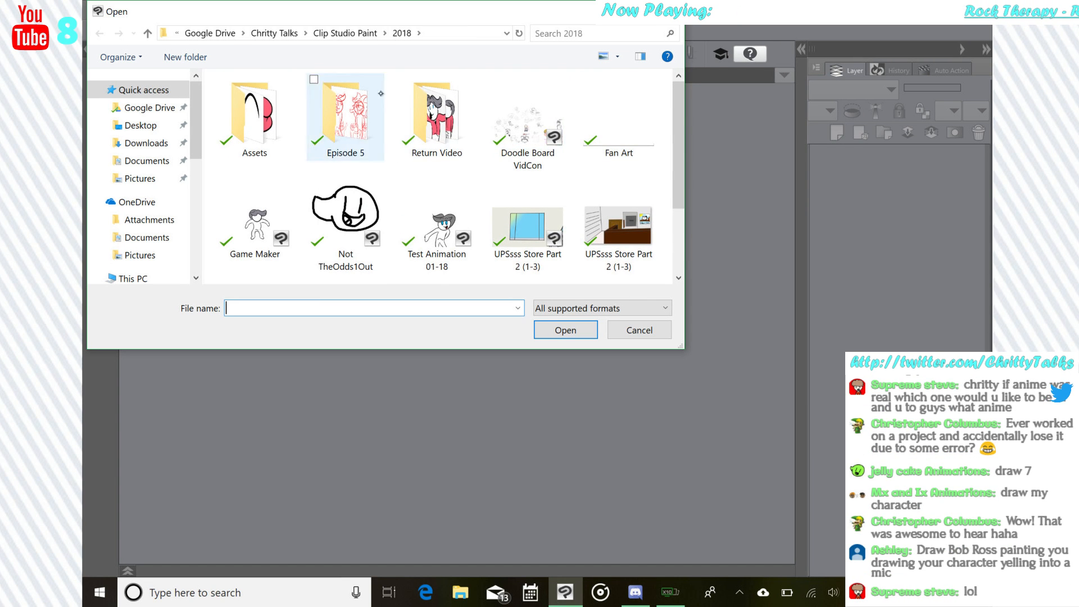
key(alt+Up)
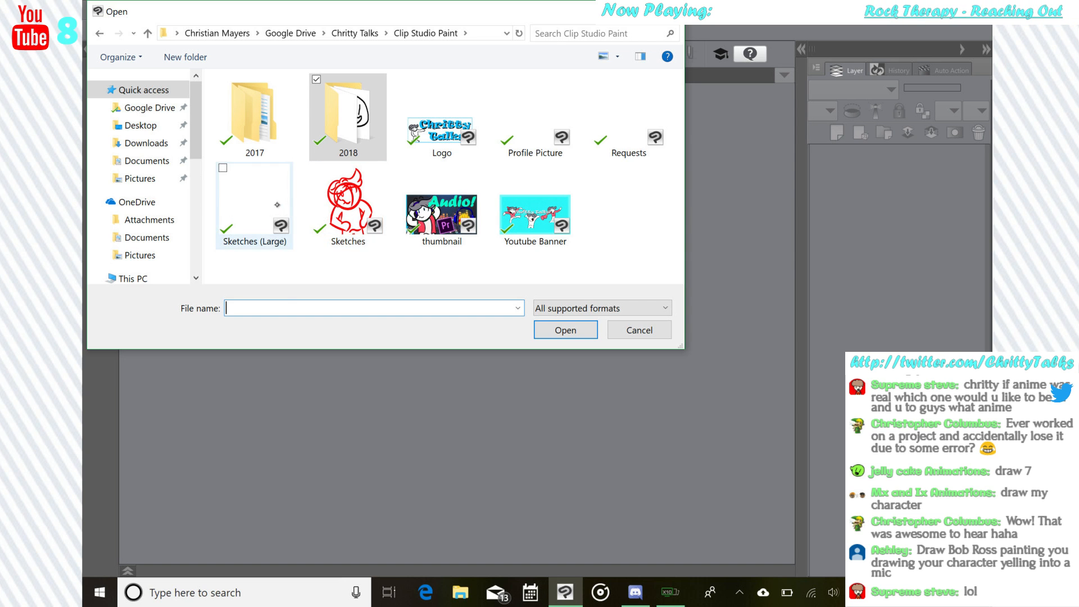
double_click(278, 205)
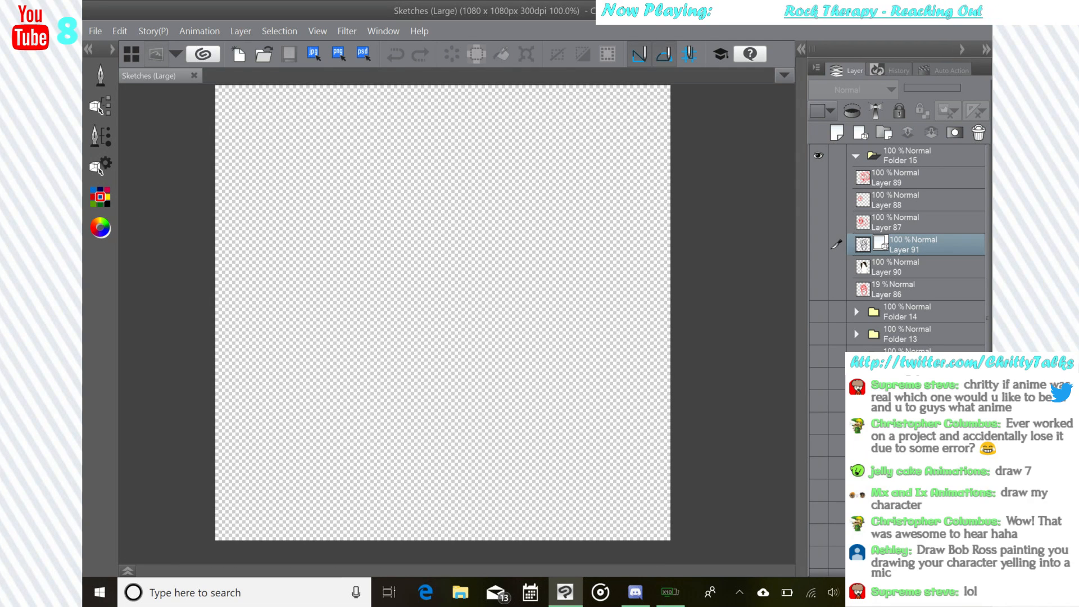
- Collapse Folder 15, add a new folder above it with four raster layers and one vector layer, and select its lowest layer
click(857, 155)
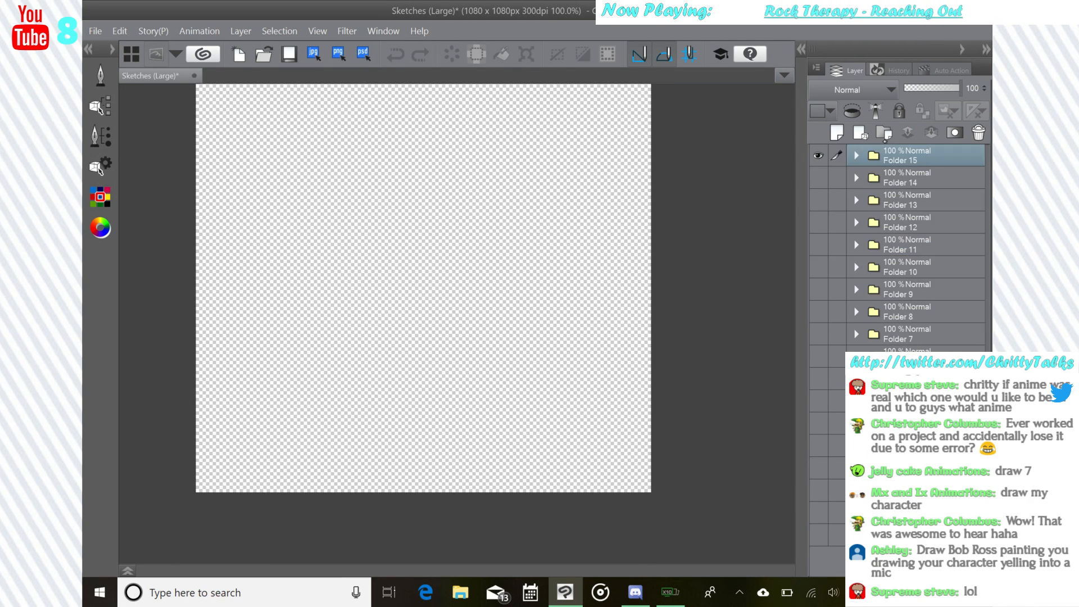
click(884, 133)
click(837, 133)
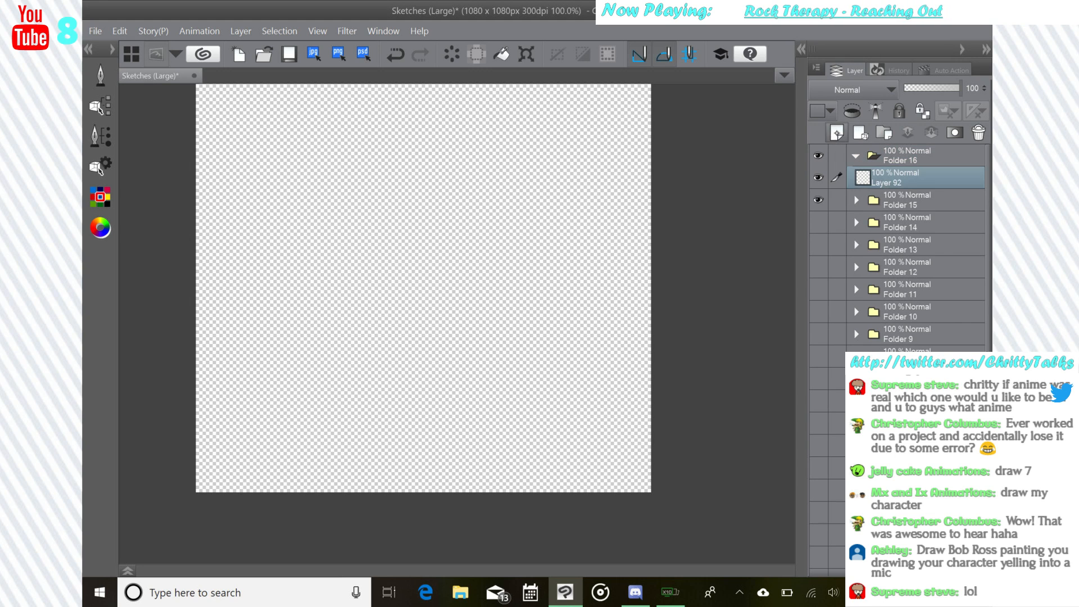
click(837, 134)
click(837, 133)
click(837, 134)
click(861, 133)
click(907, 246)
click(907, 265)
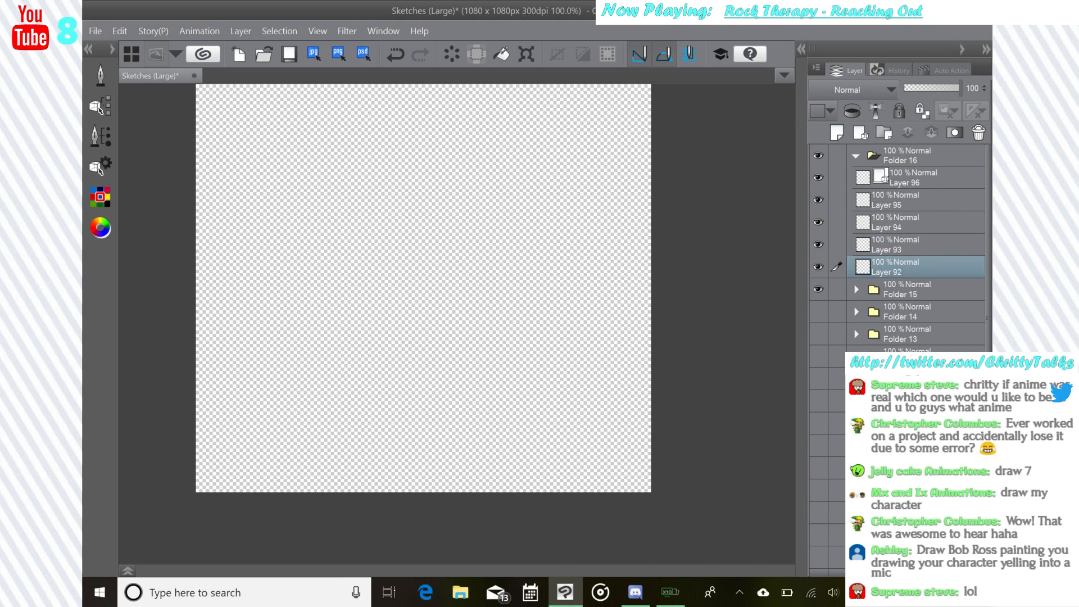
- Choose the Chritty Pen and set the drawing colour to red from the Chritty Colors set
click(100, 75)
click(163, 95)
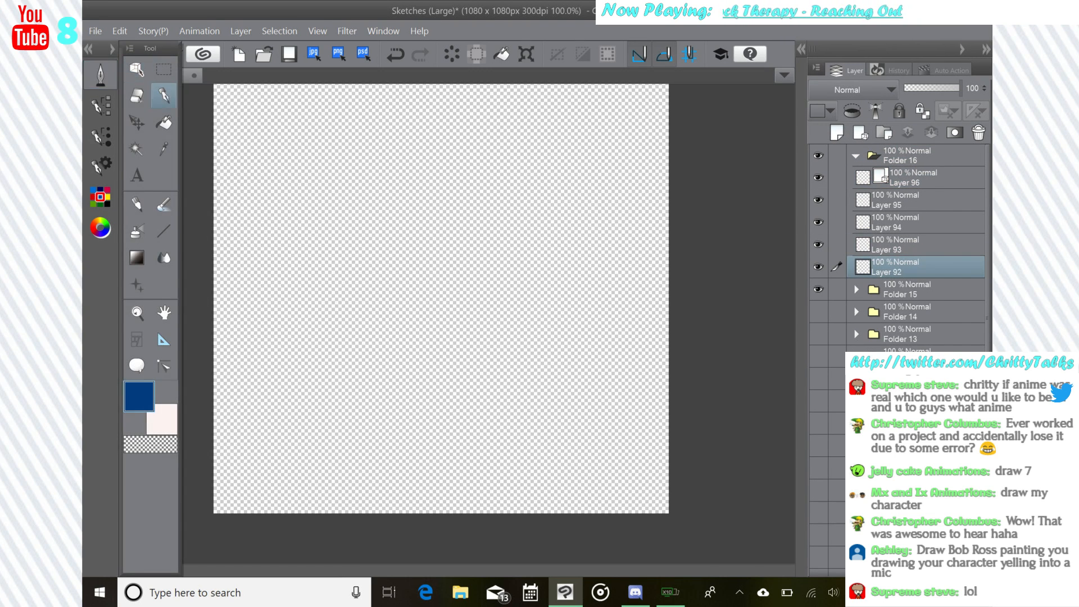
click(101, 197)
click(241, 90)
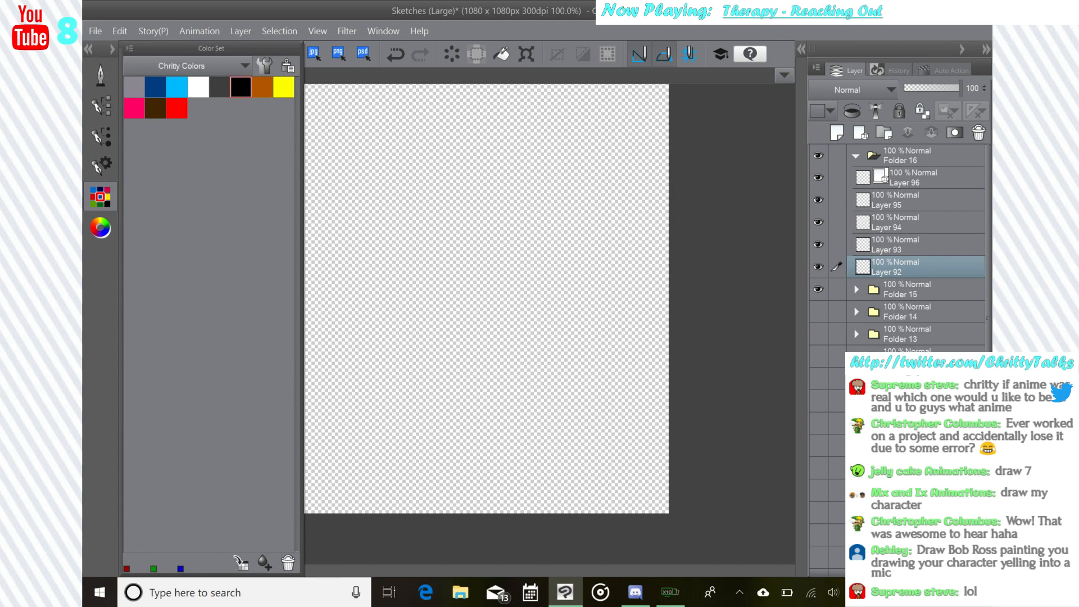
click(101, 75)
click(100, 166)
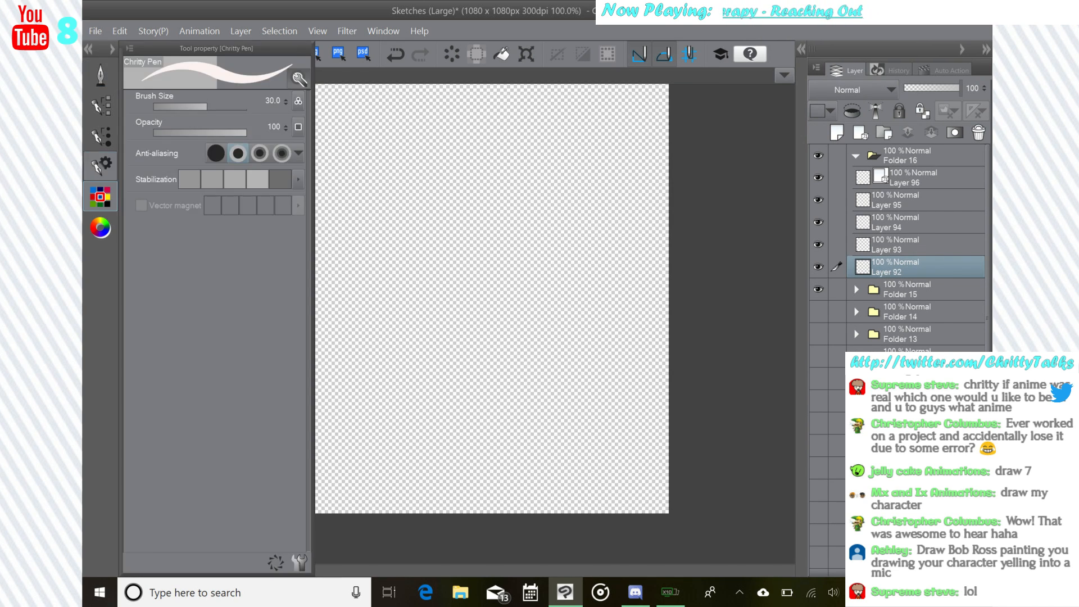
click(101, 197)
click(177, 109)
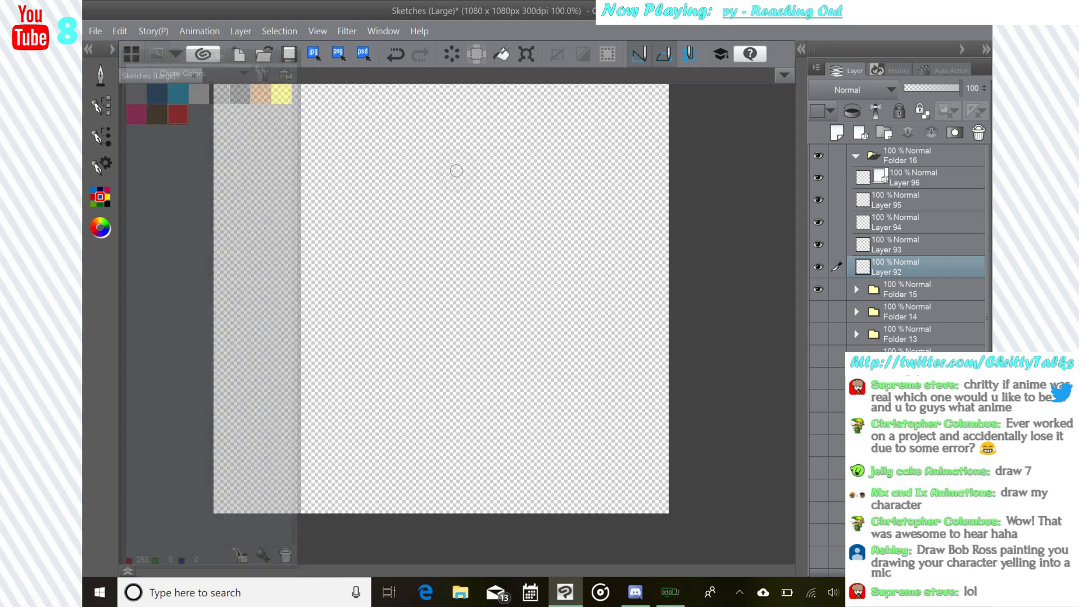
- Handwrite the bulleted note "Bob Ross Drawing Me" across the top of the canvas and draw a second asterisk bullet below it
drag(455, 171, 497, 223)
mouse_move(281, 131)
mouse_down()
mouse_move(271, 153)
mouse_move(328, 130)
mouse_move(345, 150)
mouse_move(379, 132)
mouse_move(418, 154)
mouse_move(436, 124)
mouse_move(445, 157)
mouse_move(475, 134)
mouse_move(469, 151)
mouse_move(500, 143)
mouse_up()
click(340, 139)
mouse_move(560, 123)
mouse_down()
mouse_move(564, 149)
mouse_move(684, 129)
mouse_move(682, 166)
mouse_move(668, 171)
mouse_up()
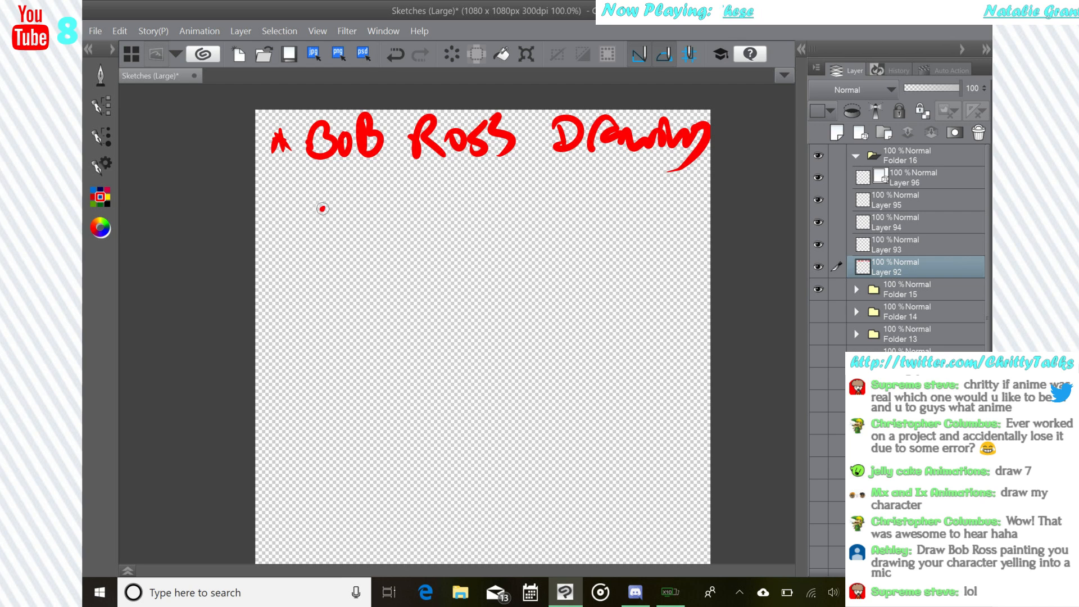
drag(320, 210, 412, 209)
mouse_move(282, 233)
mouse_down()
mouse_move(276, 287)
mouse_move(310, 250)
mouse_move(281, 269)
mouse_up()
drag(284, 269, 317, 293)
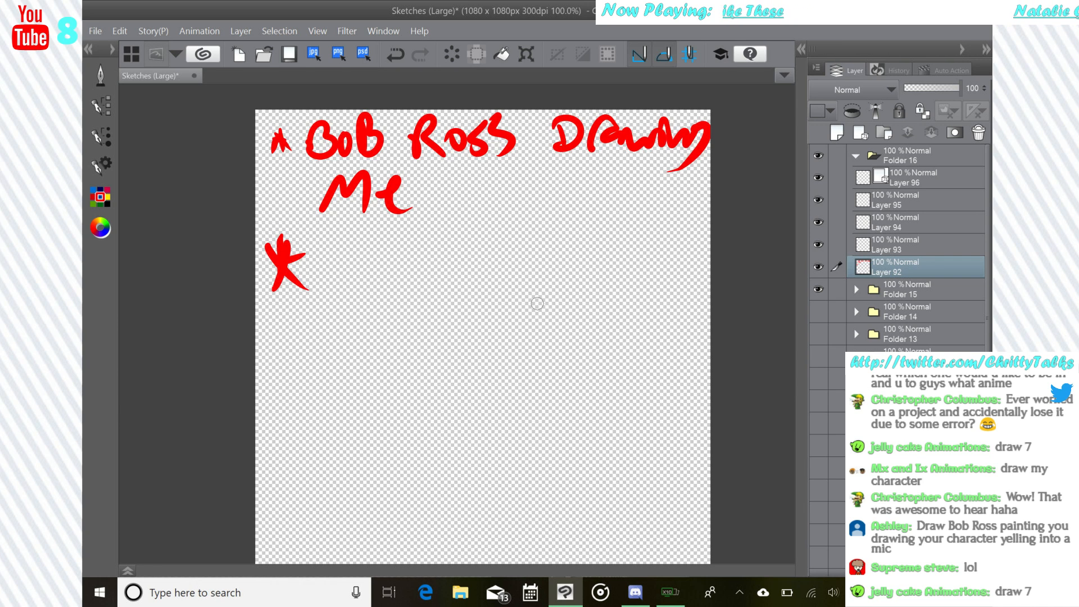
mouse_move(341, 243)
mouse_down()
mouse_move(391, 242)
mouse_move(331, 325)
mouse_up()
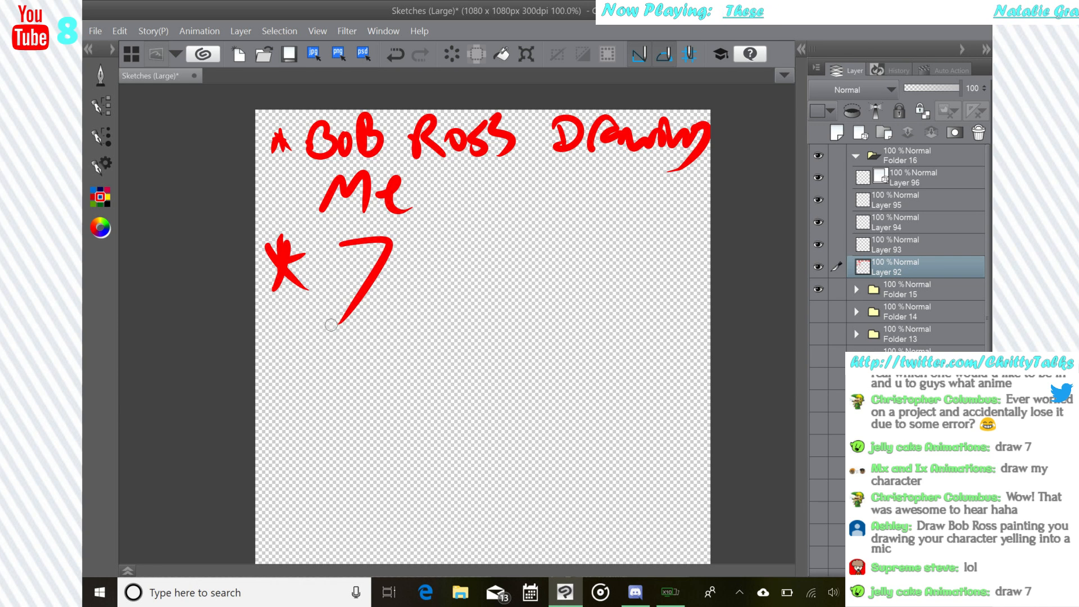
key(ctrl+z)
key(ctrl+z)
- Draw a thick, filled-in block 7 beside the second bullet and select the vector layer at the top of the folder
mouse_move(340, 244)
mouse_down()
mouse_move(389, 231)
mouse_move(372, 309)
mouse_up()
mouse_move(338, 242)
mouse_down()
mouse_move(380, 240)
mouse_move(362, 314)
mouse_move(363, 302)
mouse_move(382, 304)
mouse_up()
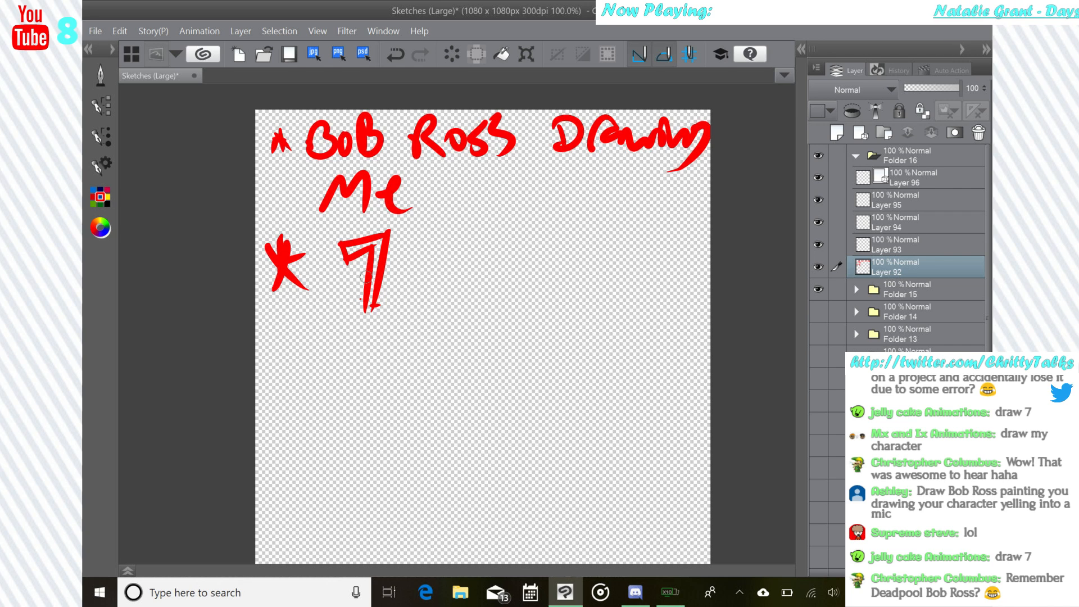
mouse_move(347, 239)
mouse_down()
mouse_move(388, 248)
mouse_move(374, 272)
mouse_move(376, 246)
mouse_move(365, 281)
mouse_up()
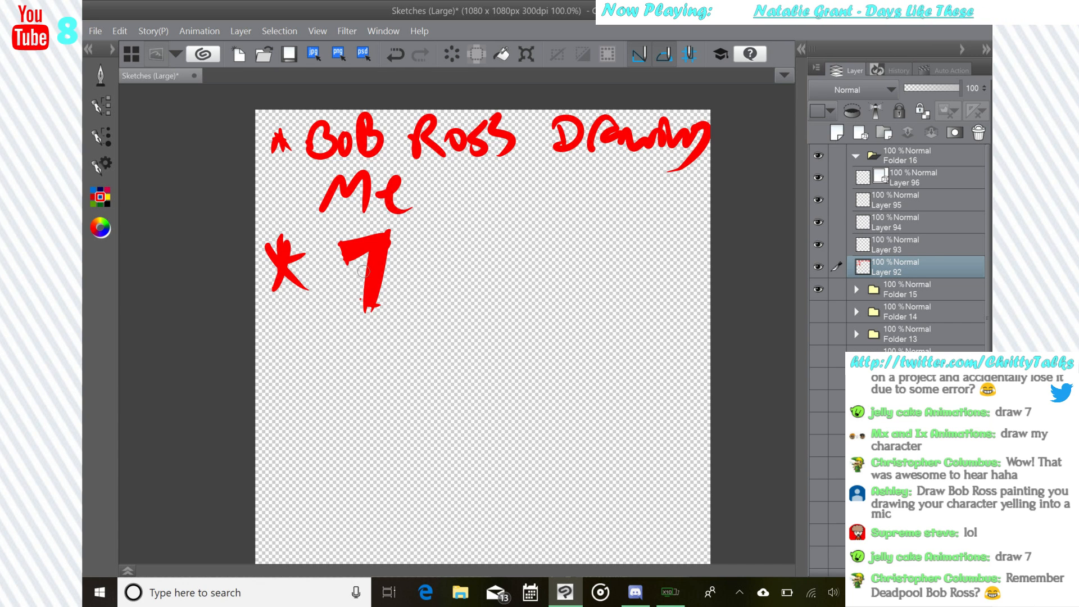
drag(363, 271, 376, 278)
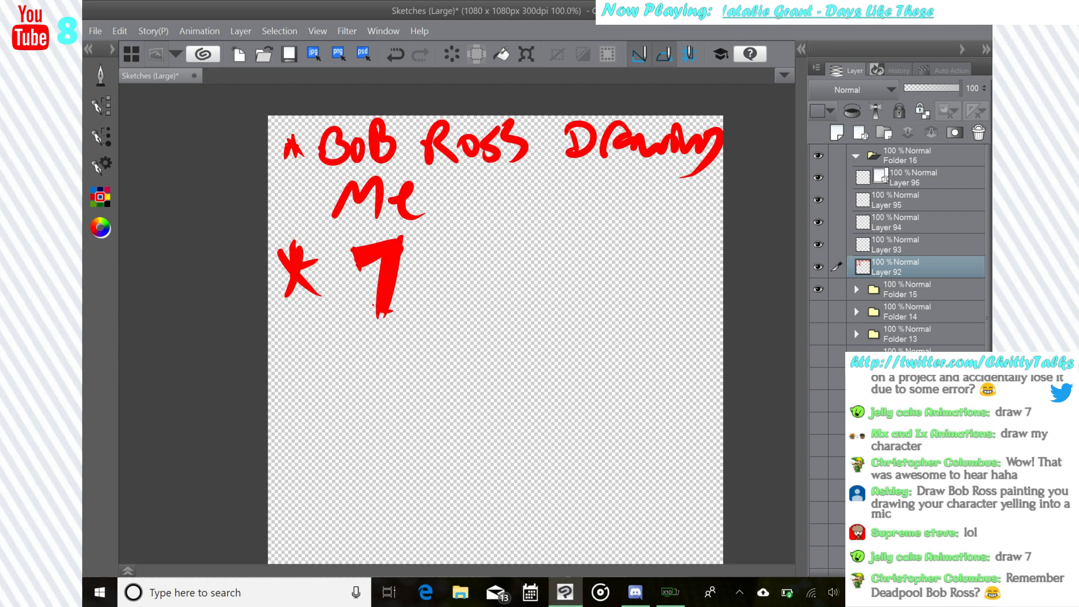
mouse_move(494, 338)
mouse_down()
mouse_move(493, 373)
mouse_move(524, 309)
mouse_up()
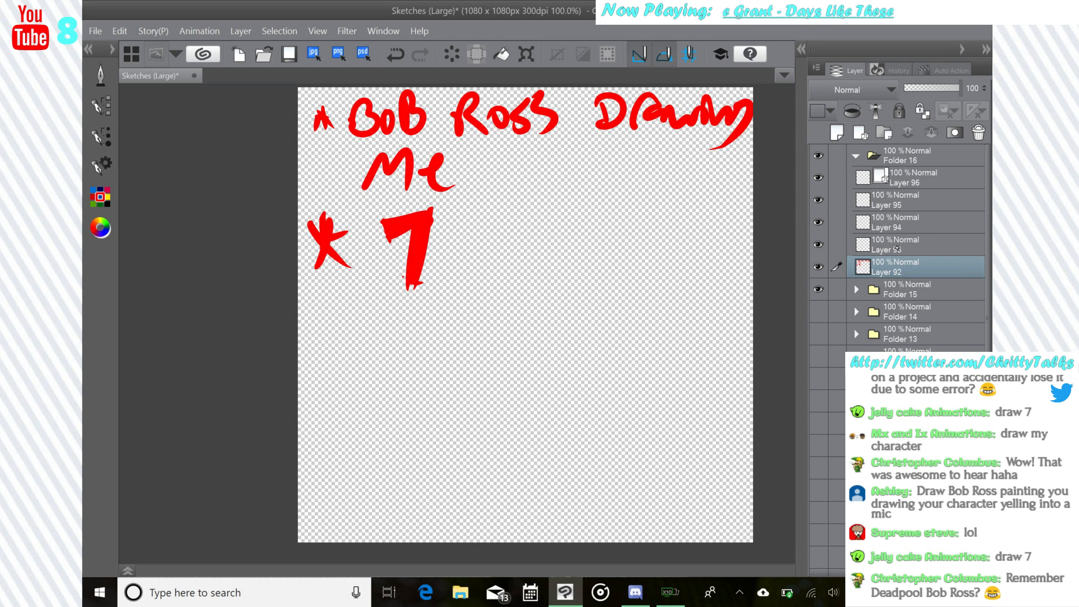
click(897, 185)
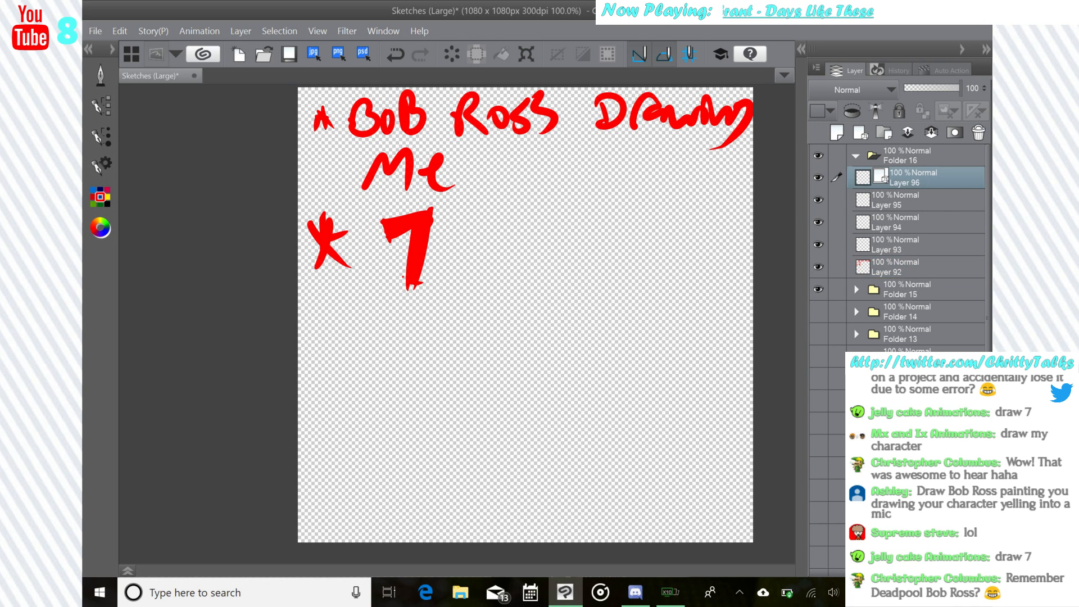
- Switch to Microsoft Edge and search Bing for images of "bob ross png"
click(426, 592)
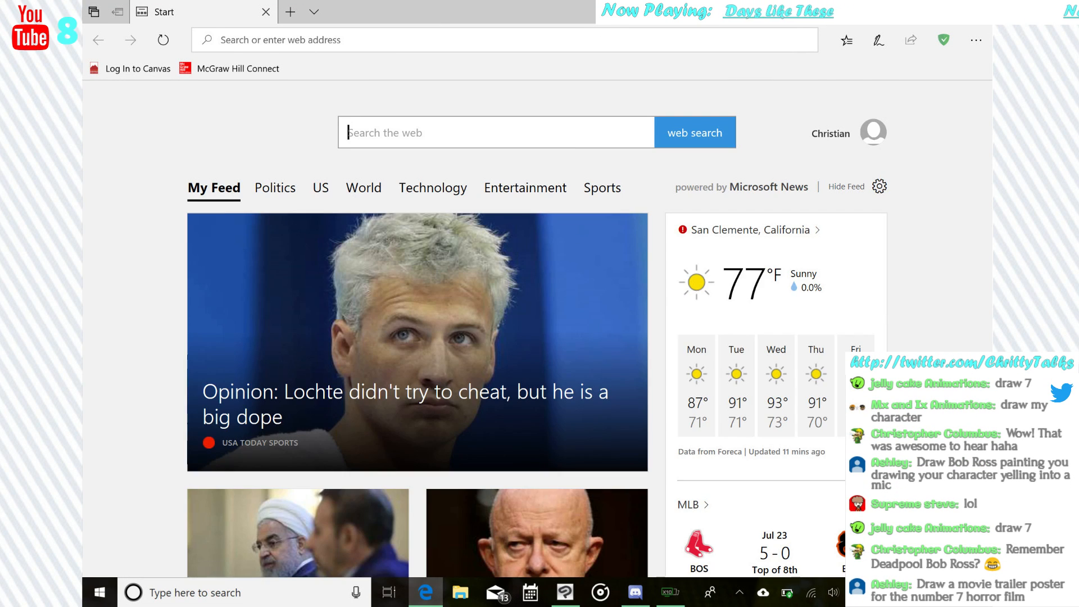
click(505, 40)
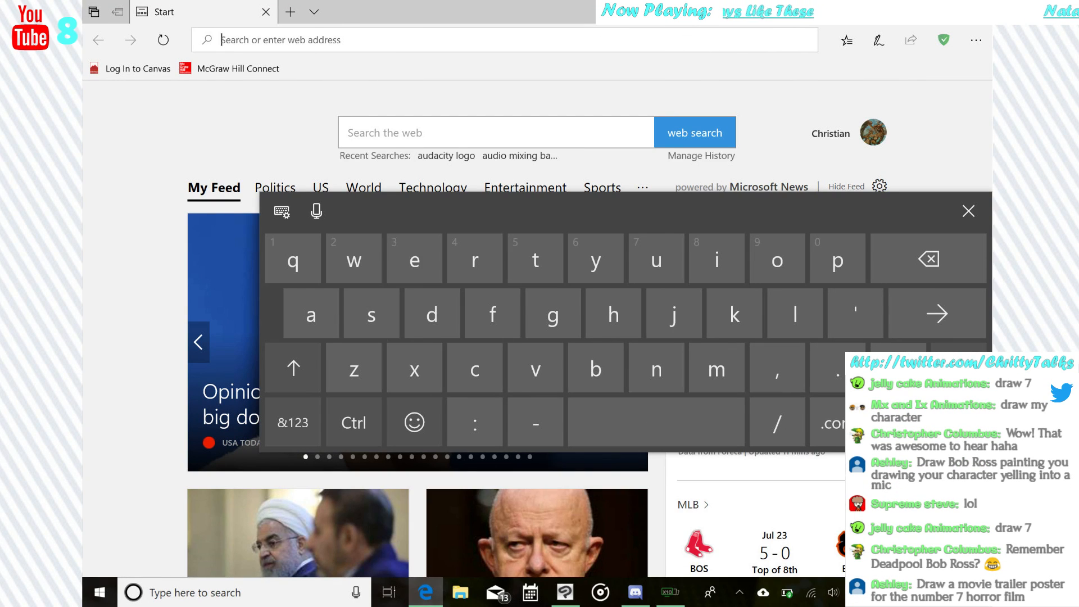
text(bob ros)
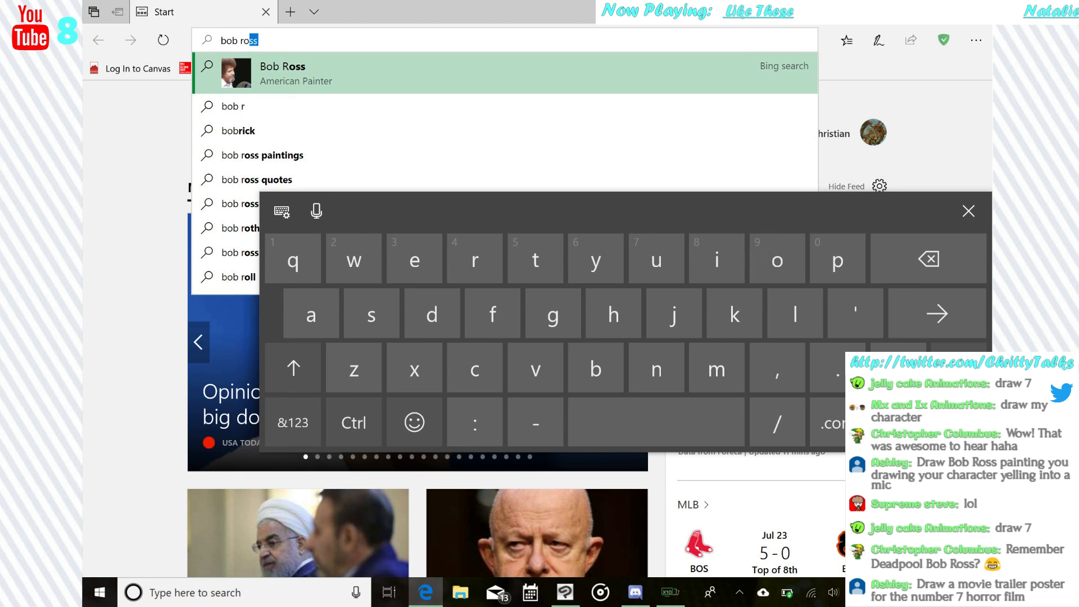
text(s png)
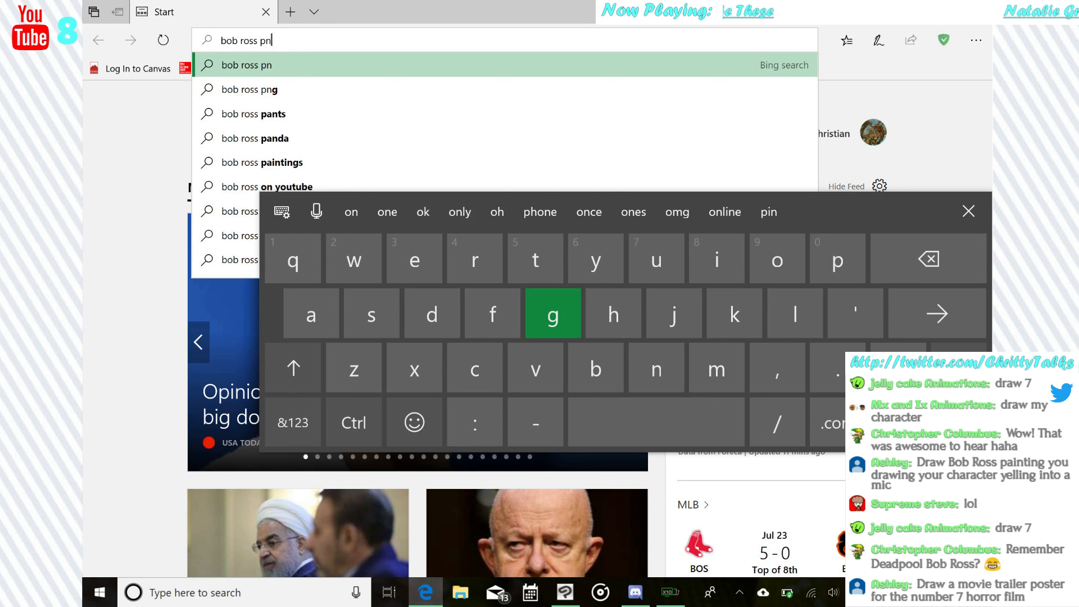
key(Return)
click(969, 211)
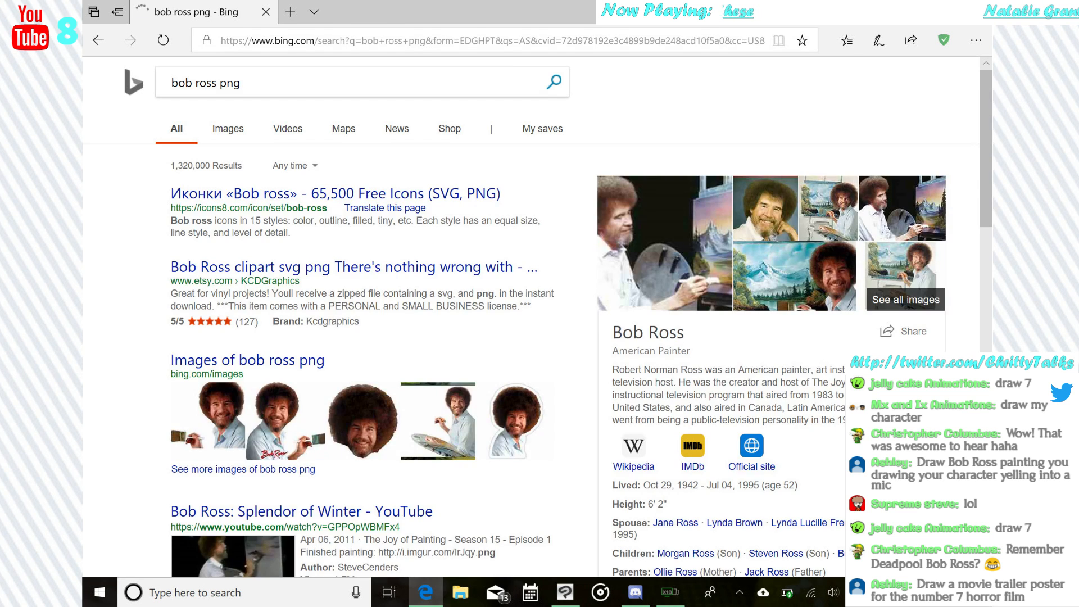
click(228, 129)
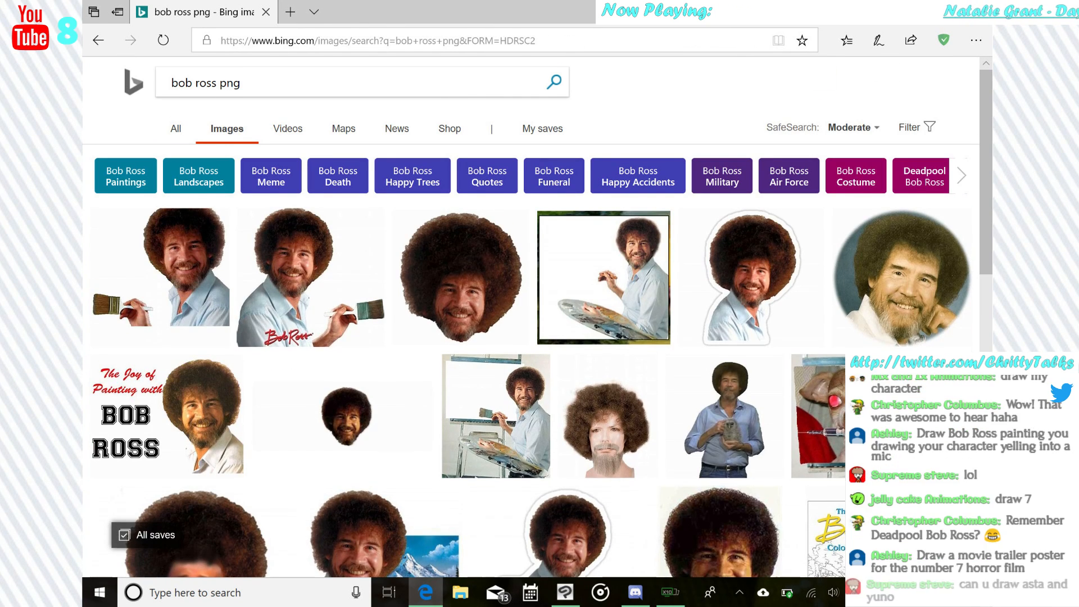
- Open the picture of Bob Ross painting at an easel with a transparent canvas and copy it
scroll(607, 337, down, 2)
click(608, 332)
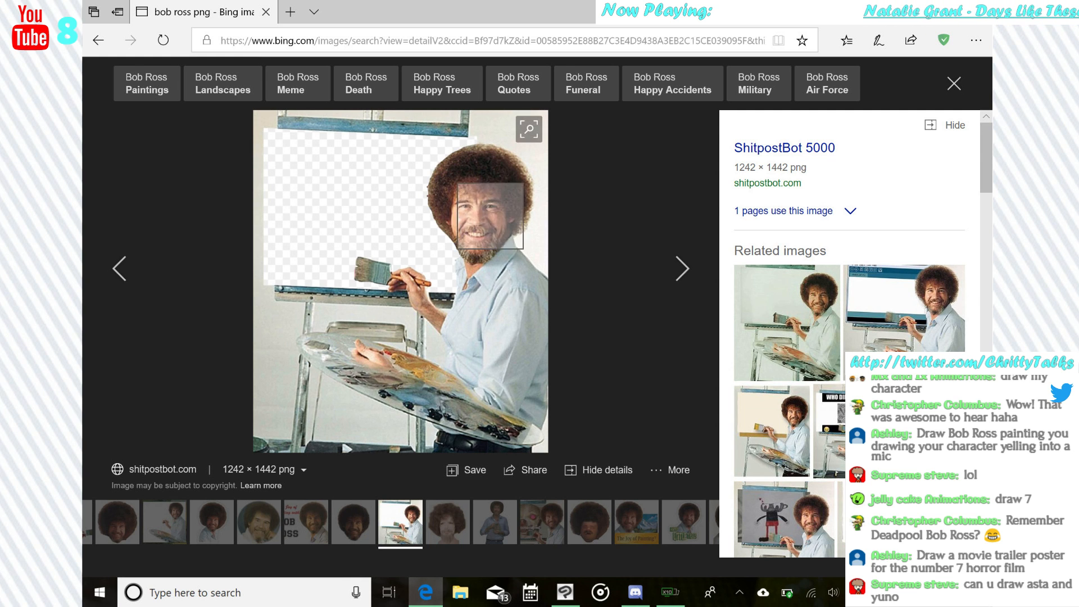
right_click(492, 221)
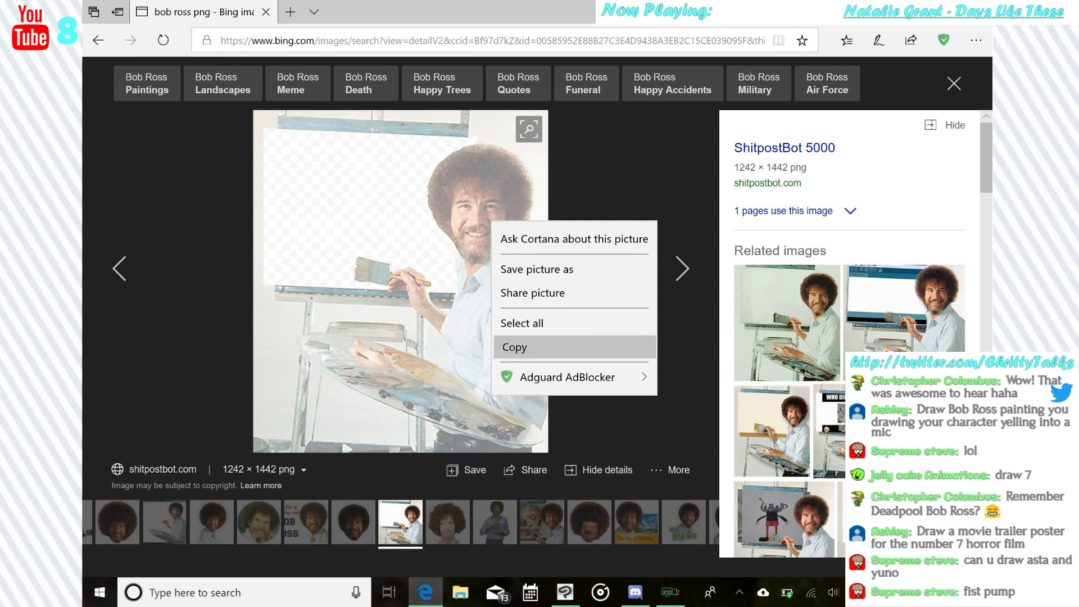
click(512, 347)
- Switch back to Clip Studio Paint and paste the copied Bob Ross picture as a new layer above the vector layer
key(alt+Tab)
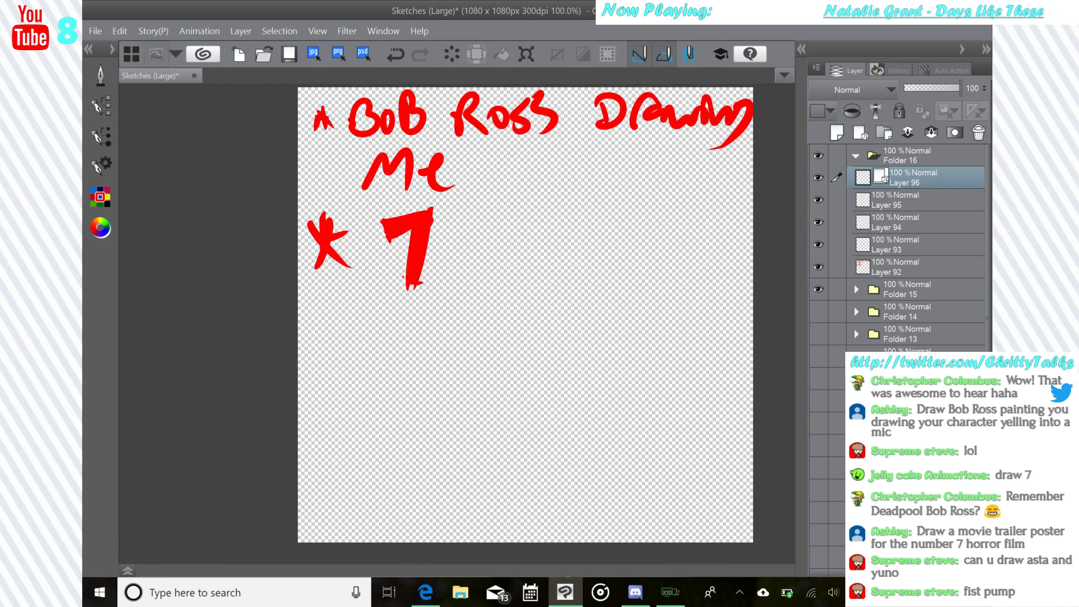
click(119, 31)
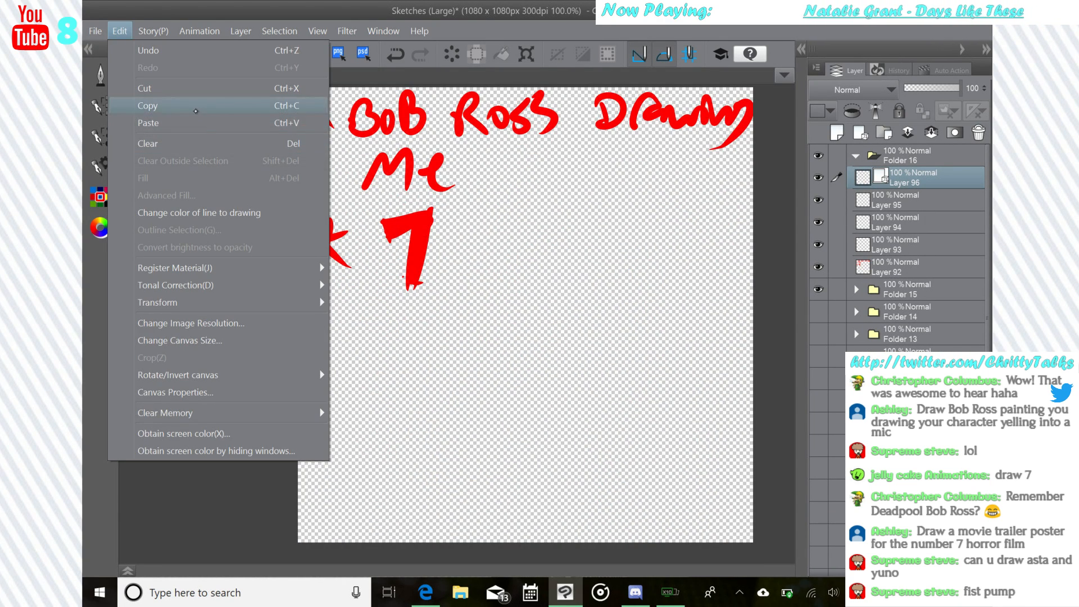
click(140, 115)
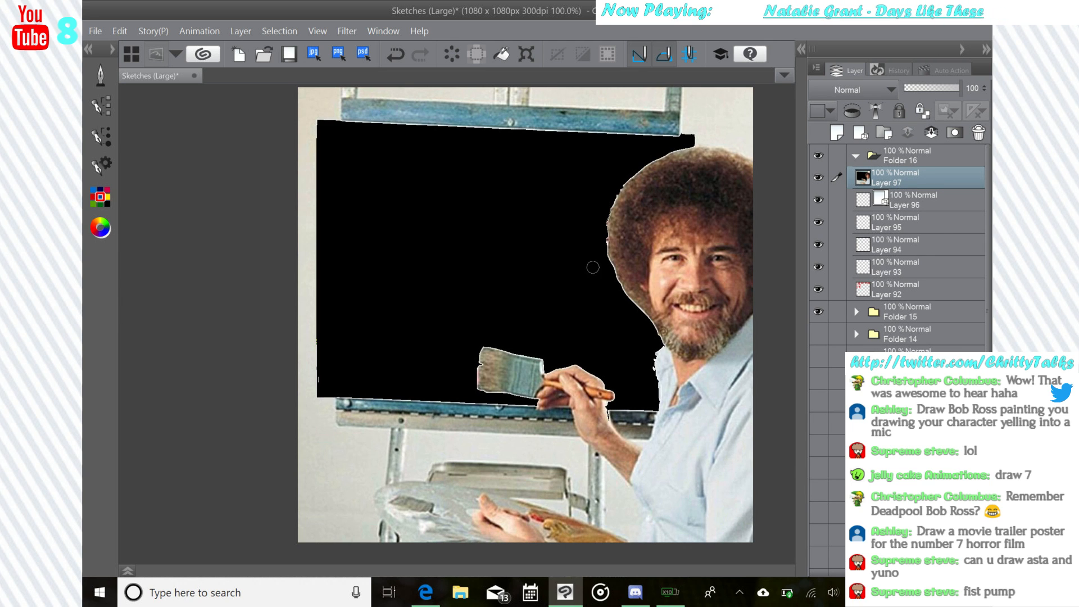
click(100, 75)
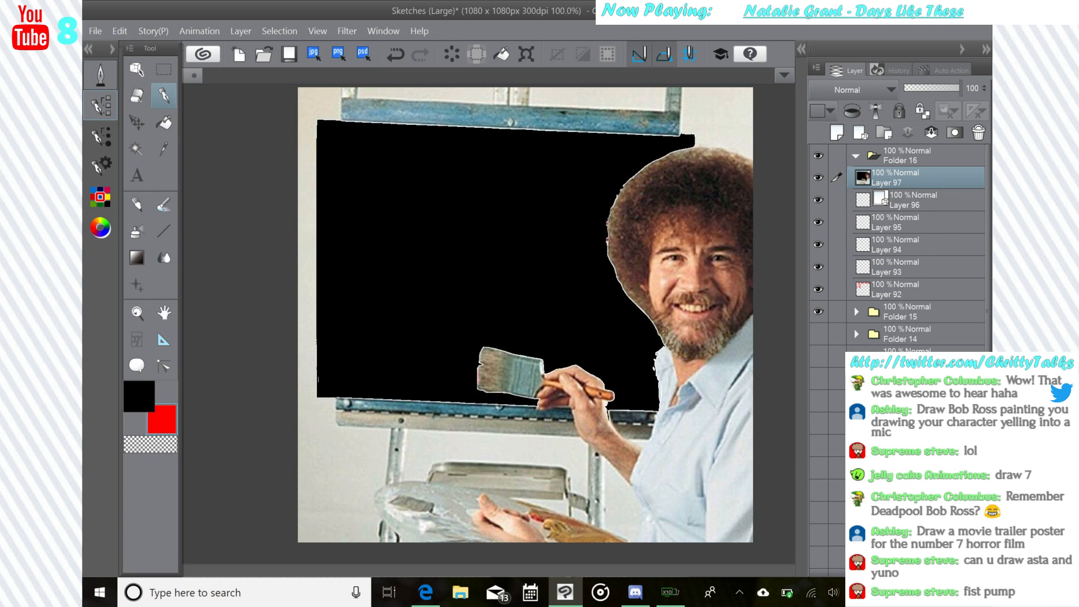
click(160, 73)
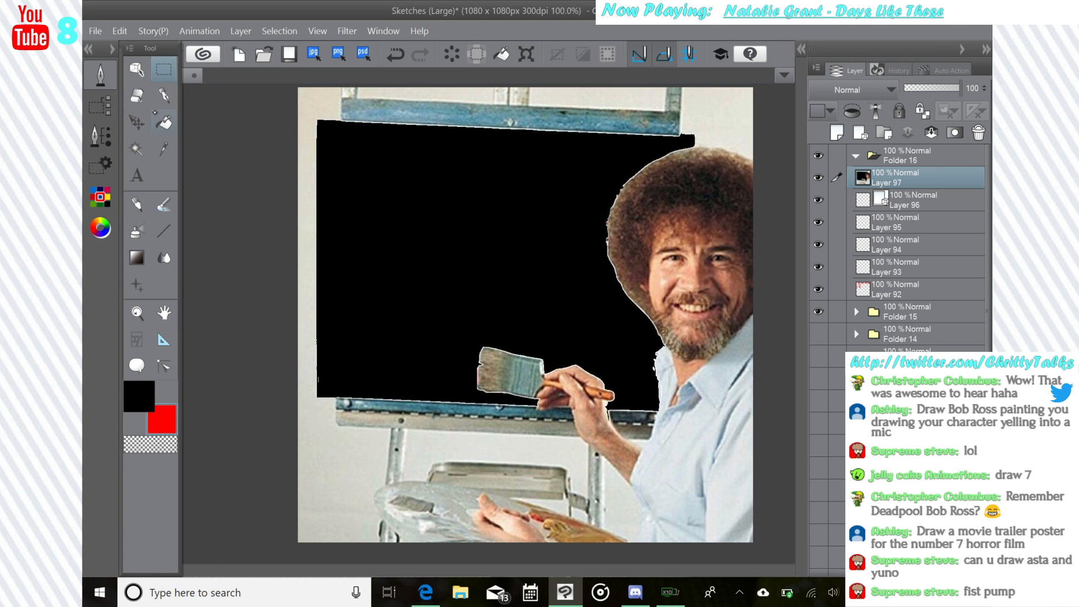
click(136, 68)
click(101, 106)
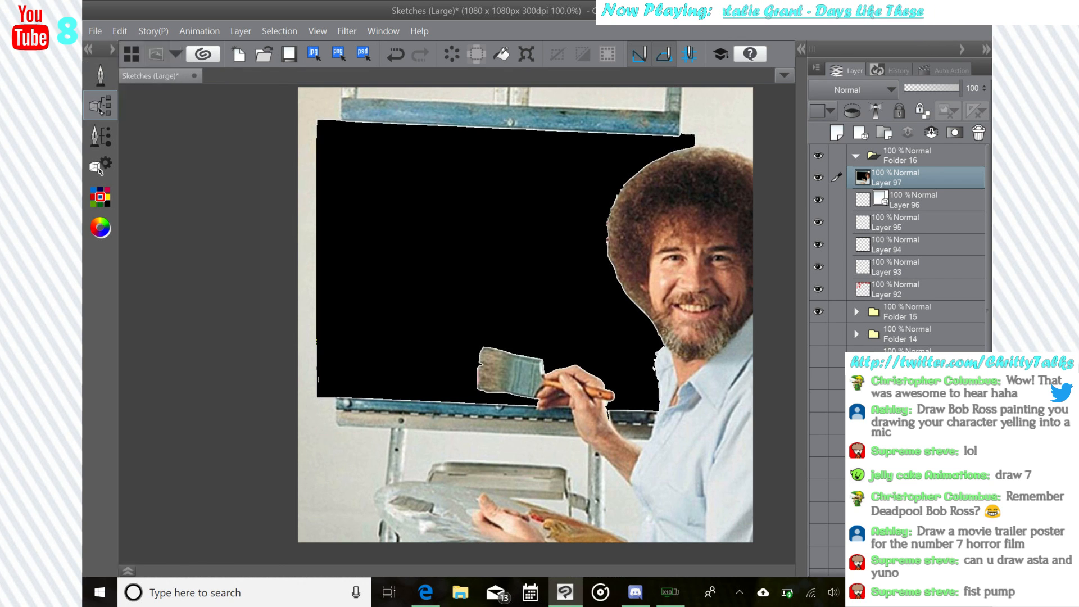
click(100, 136)
click(100, 106)
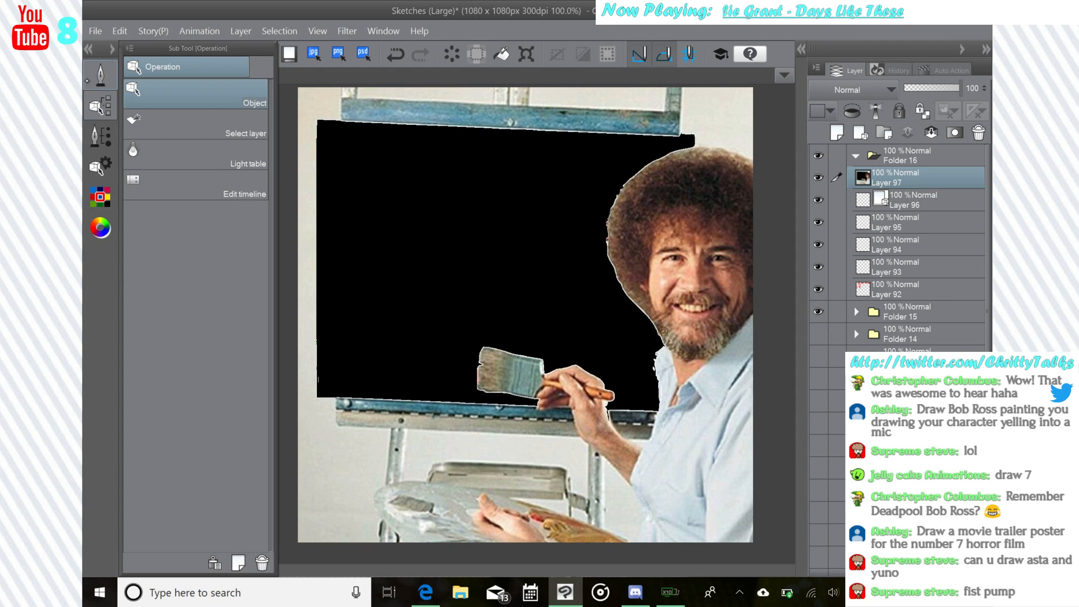
click(101, 73)
click(101, 105)
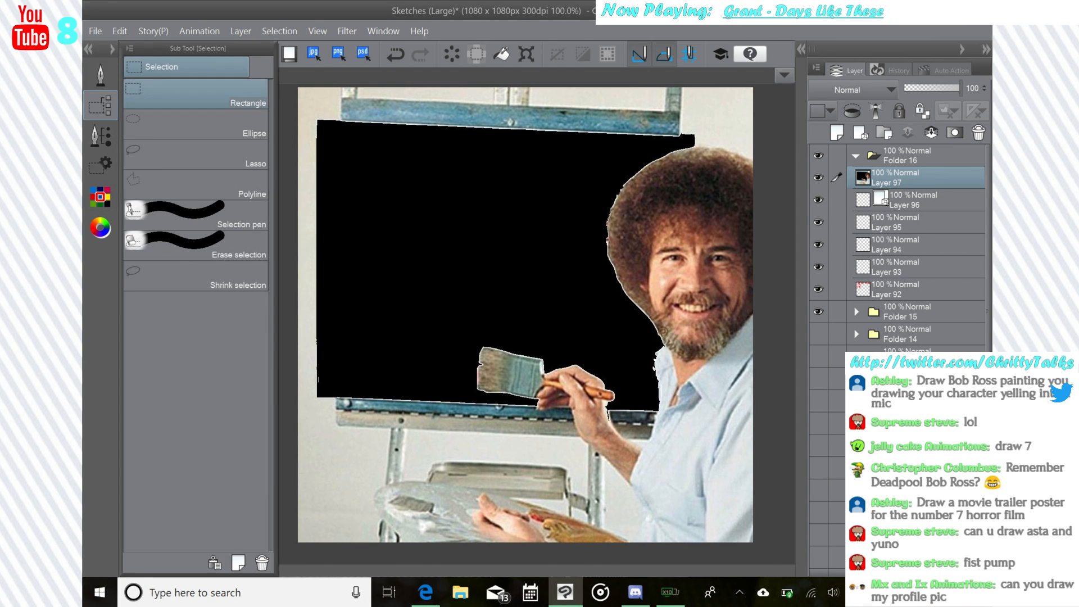
- Auto-select the black canvas area in the pasted Bob Ross picture and delete it to transparency
click(101, 75)
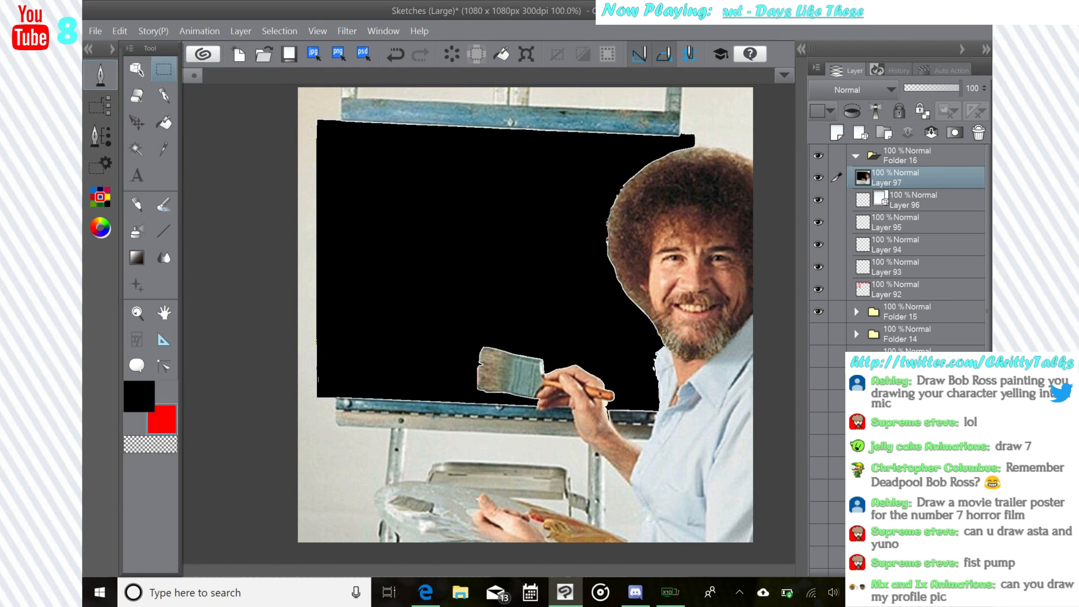
click(141, 147)
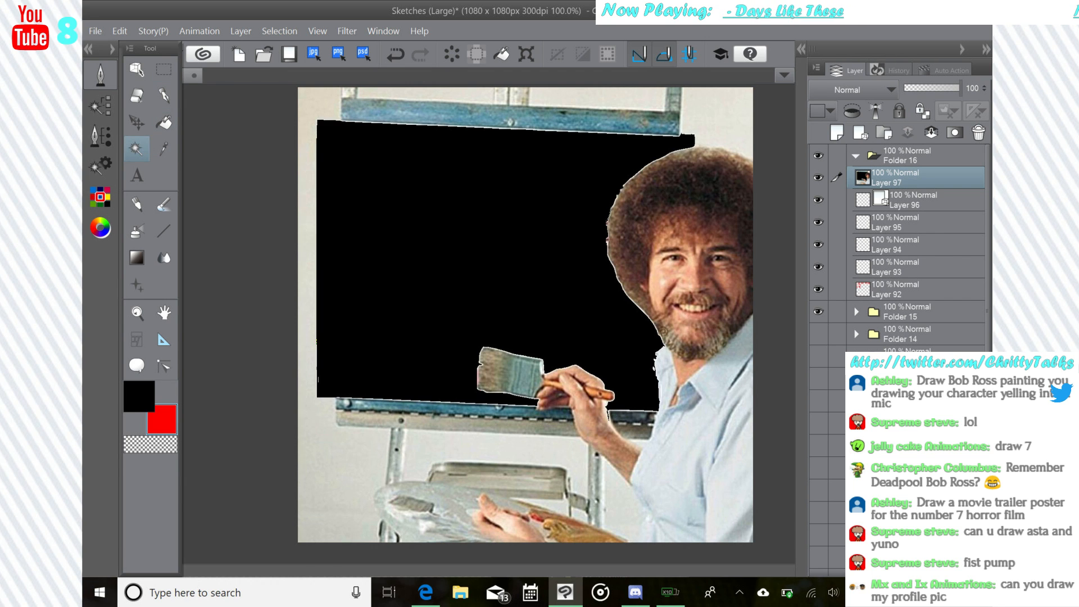
click(138, 148)
click(479, 233)
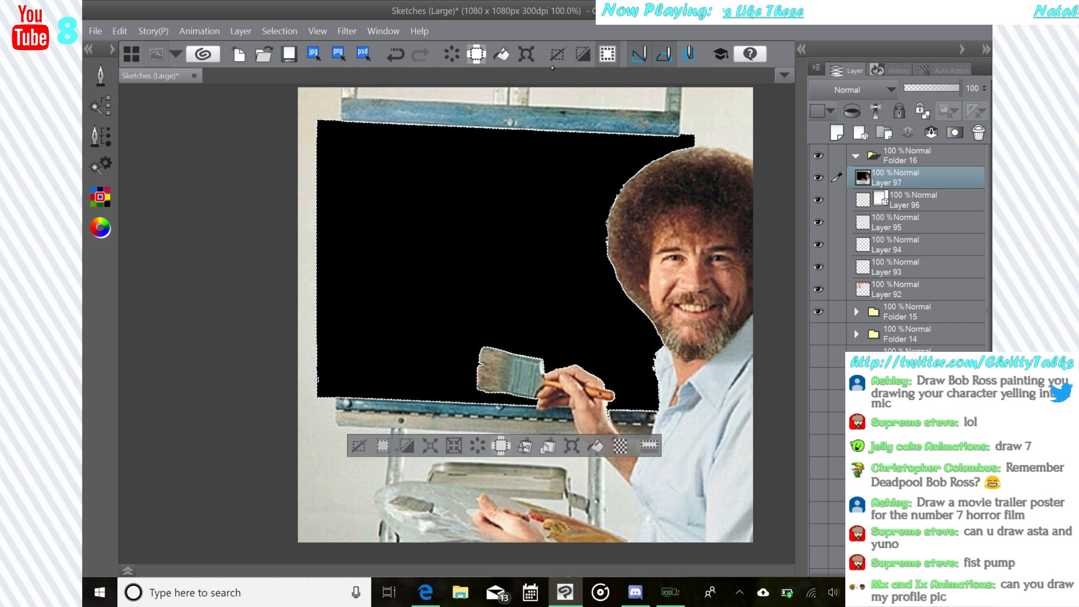
key(Delete)
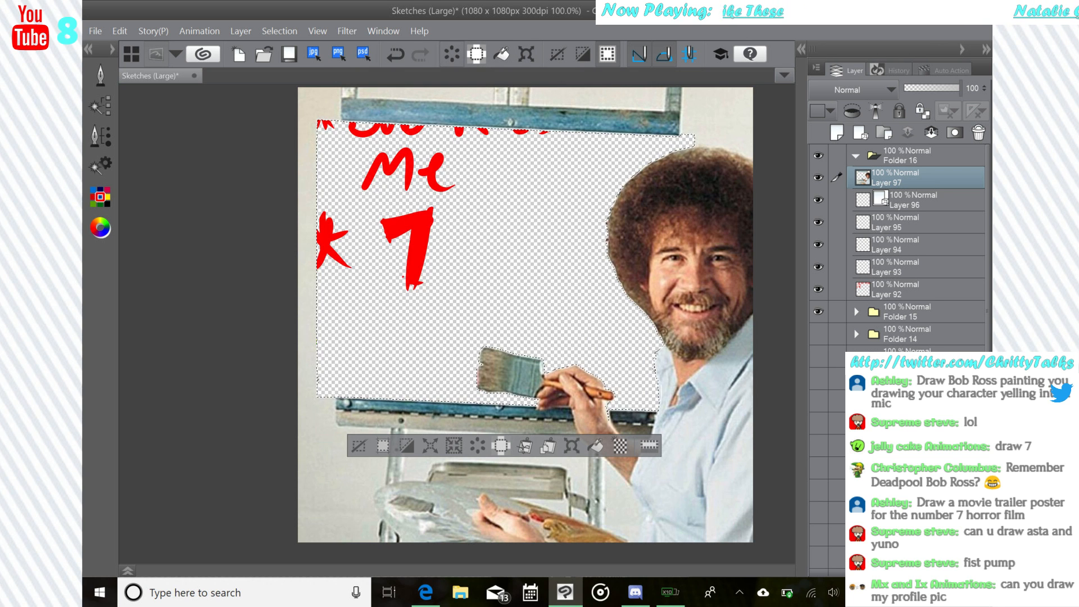
- Hide the Bob Ross picture and letter "Horror Poster" in red beside the 7 on the list layer, clearing the selection
click(928, 200)
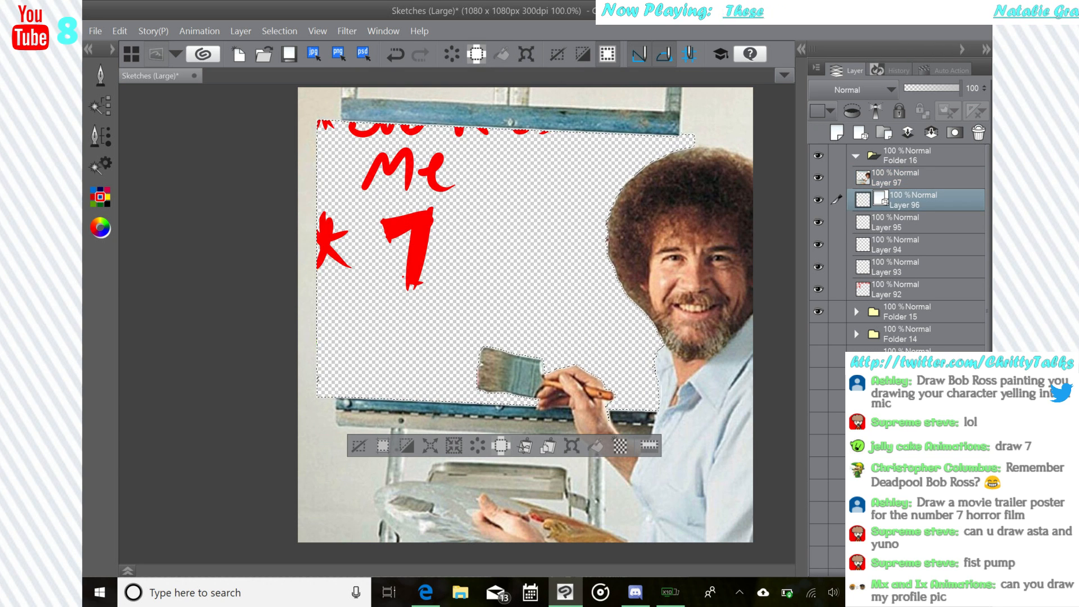
click(922, 178)
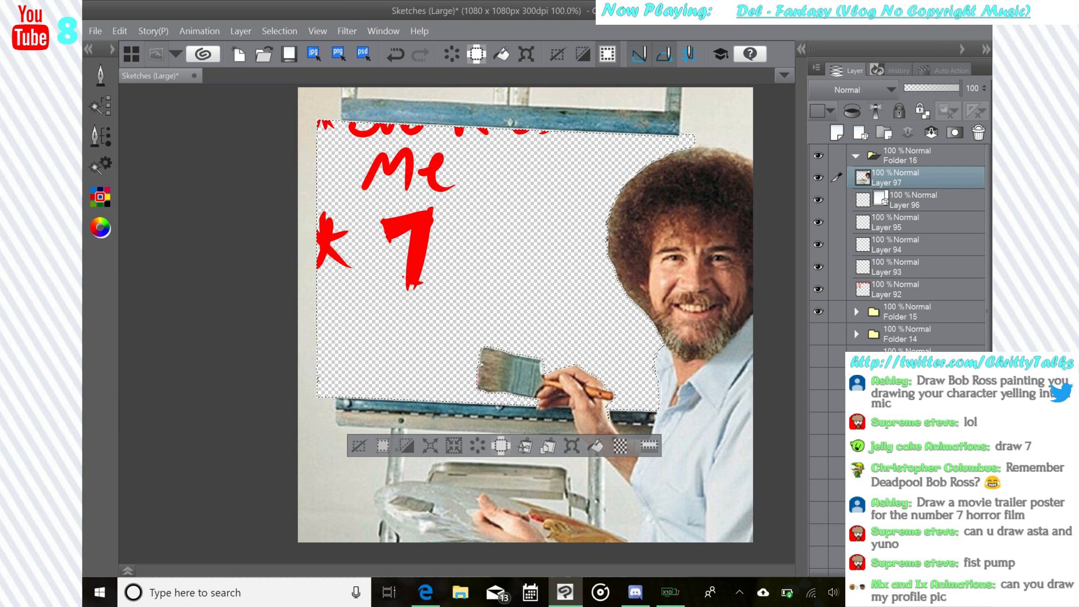
click(818, 290)
click(922, 290)
click(819, 289)
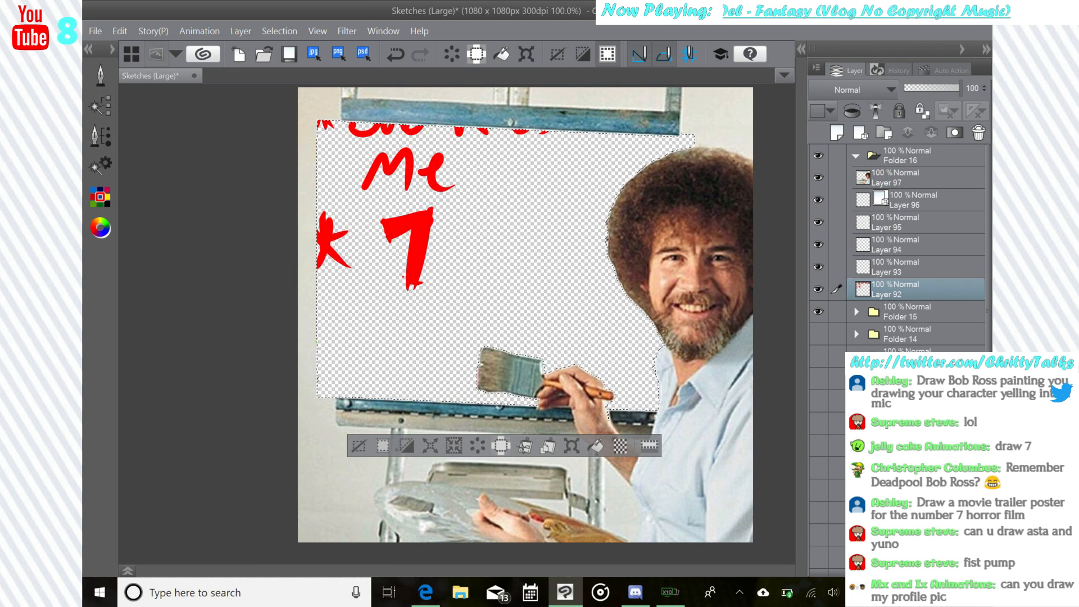
click(819, 178)
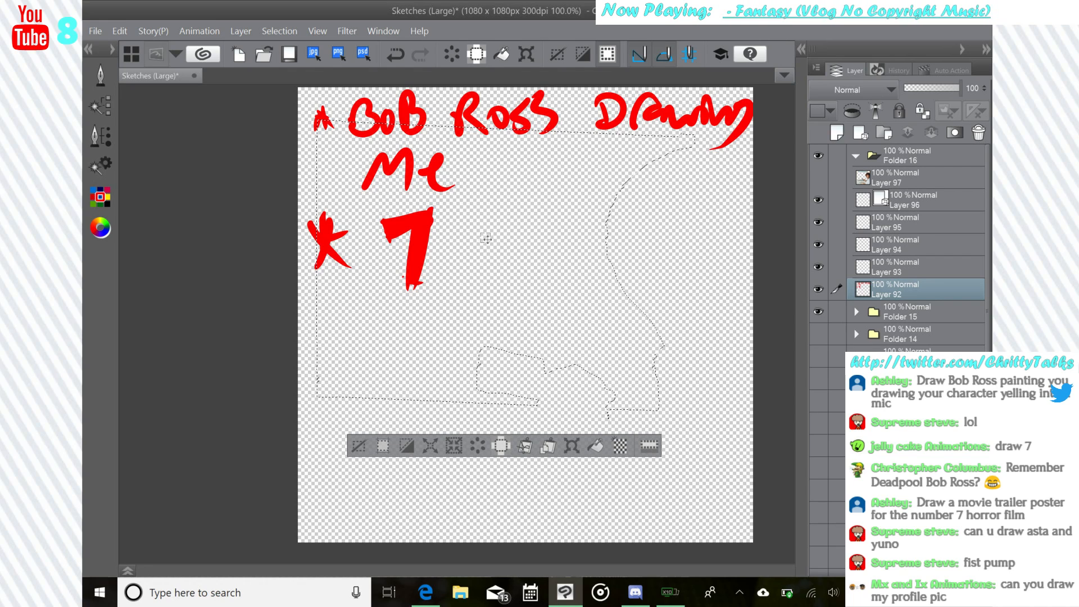
click(101, 75)
click(163, 96)
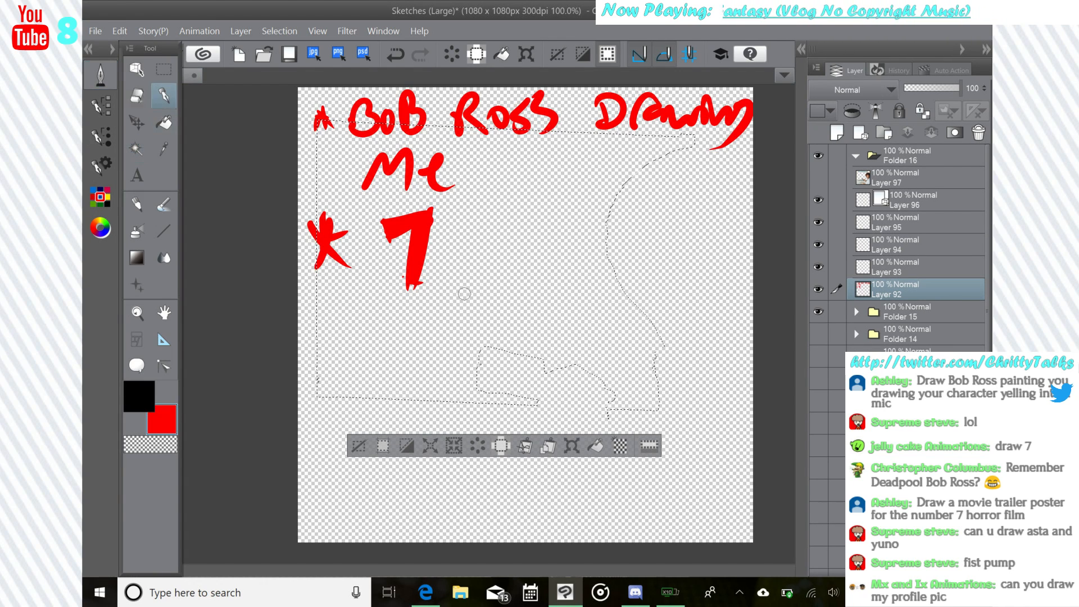
mouse_move(476, 219)
mouse_down()
mouse_move(475, 255)
mouse_move(494, 273)
mouse_move(565, 225)
mouse_move(610, 211)
mouse_move(624, 224)
mouse_move(666, 217)
mouse_move(690, 236)
mouse_move(747, 202)
mouse_up()
key(ctrl+d)
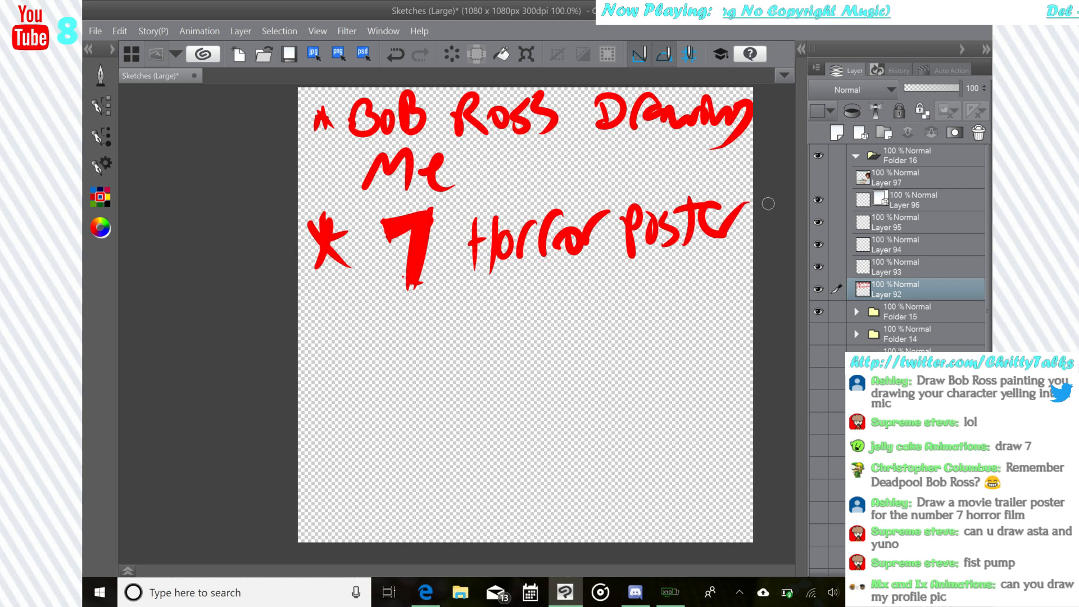
- Draw a third asterisk bullet below the 7 and enlarge the first bullet beside "Bob Ross Drawing Me"
mouse_move(319, 302)
mouse_down()
mouse_move(309, 330)
mouse_move(339, 319)
mouse_up()
mouse_move(309, 343)
mouse_down()
mouse_move(338, 323)
mouse_move(309, 312)
mouse_move(342, 344)
mouse_up()
drag(315, 103, 338, 153)
drag(350, 95, 308, 153)
drag(306, 112, 346, 128)
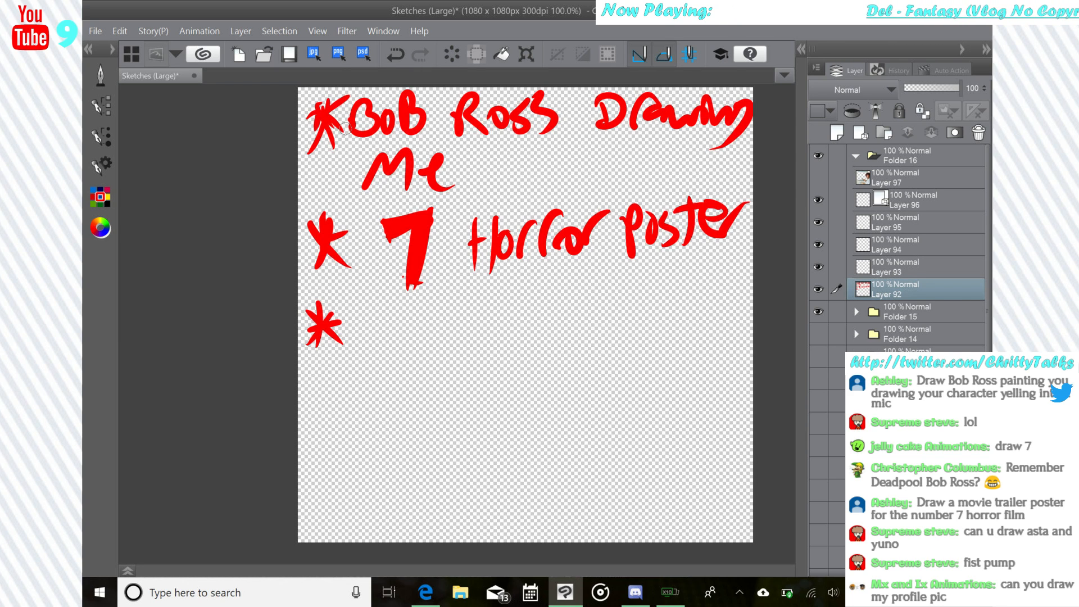
key(alt+Tab)
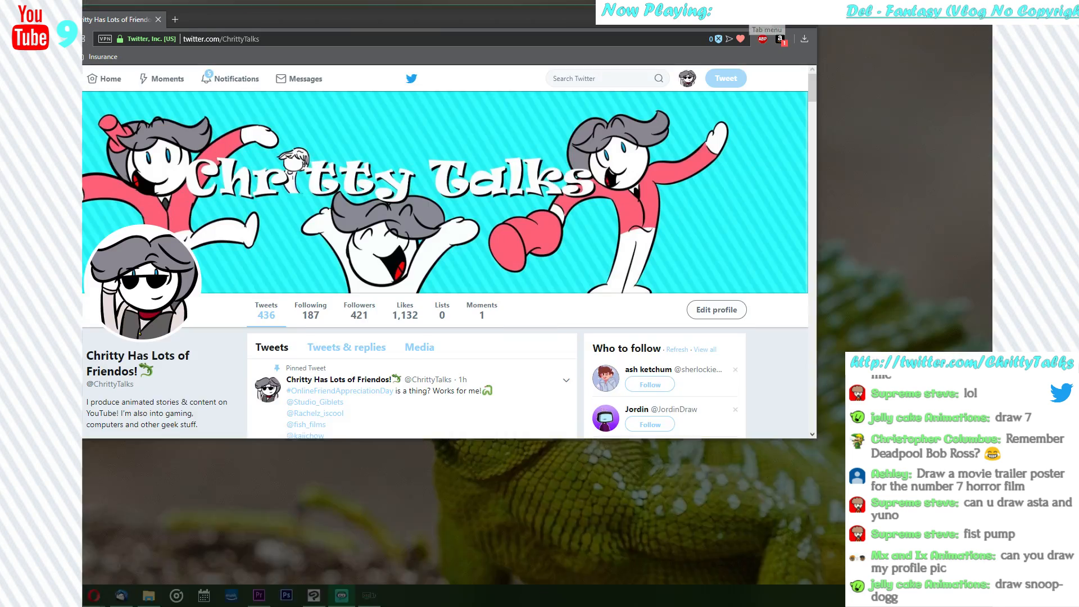
mouse_move(584, 14)
mouse_down()
mouse_move(663, 32)
mouse_move(992, 47)
mouse_up()
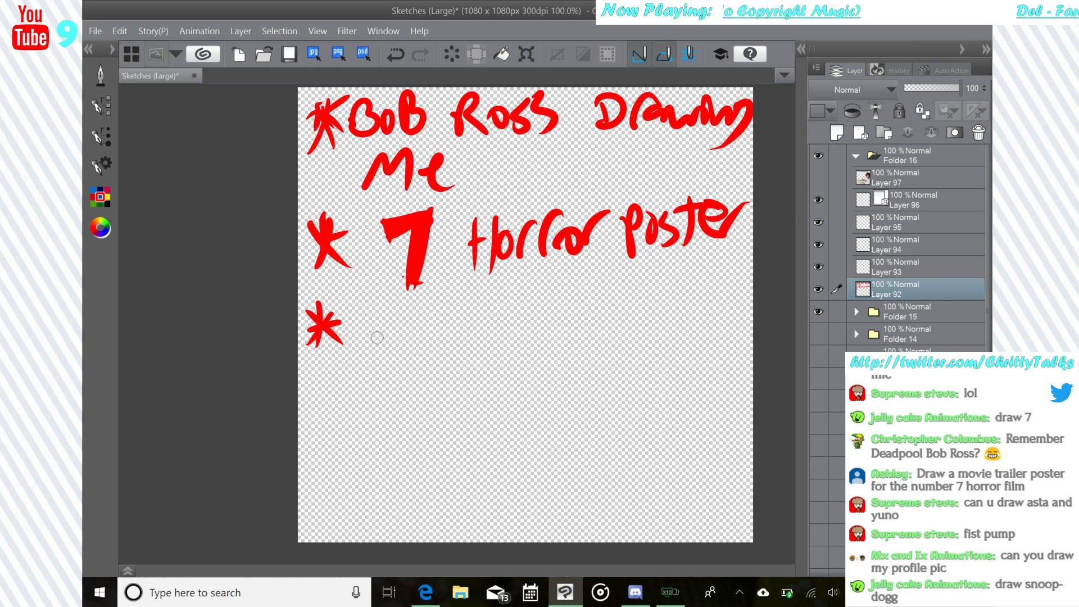
- Letter "Asta & Yuno" in red beside the third bullet
drag(375, 351, 396, 301)
drag(397, 290, 409, 354)
drag(428, 302, 421, 318)
mouse_move(444, 307)
mouse_down()
mouse_move(474, 318)
mouse_move(537, 294)
mouse_move(546, 355)
mouse_move(587, 316)
mouse_move(628, 299)
mouse_move(667, 308)
mouse_up()
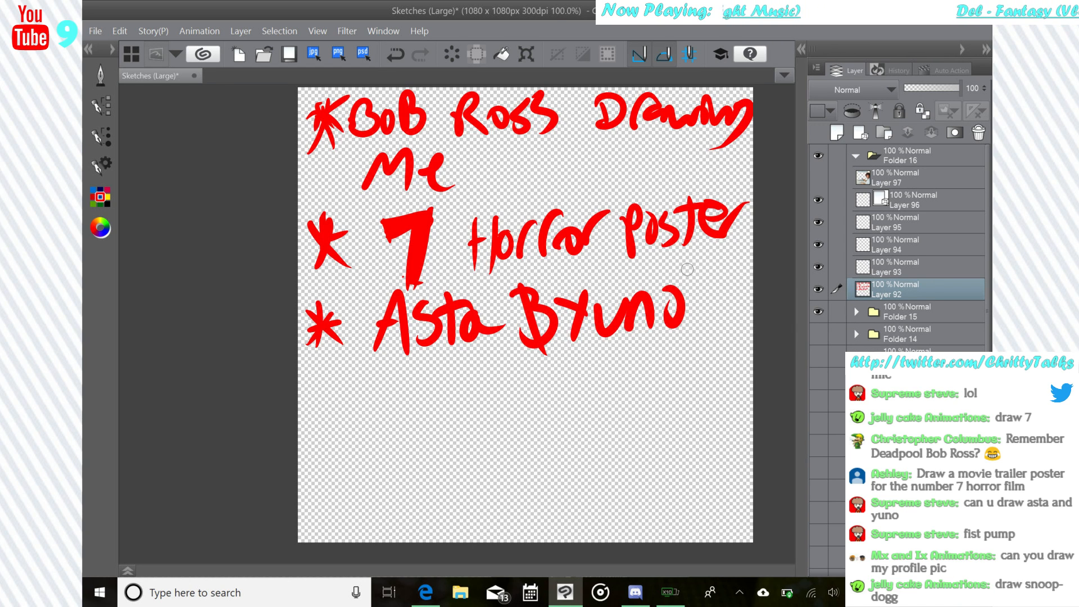
- Draw a fourth asterisk bullet and letter "Mx & Ix An." in red beside it
mouse_move(318, 374)
mouse_down()
mouse_move(316, 423)
mouse_move(344, 405)
mouse_up()
drag(323, 404, 308, 425)
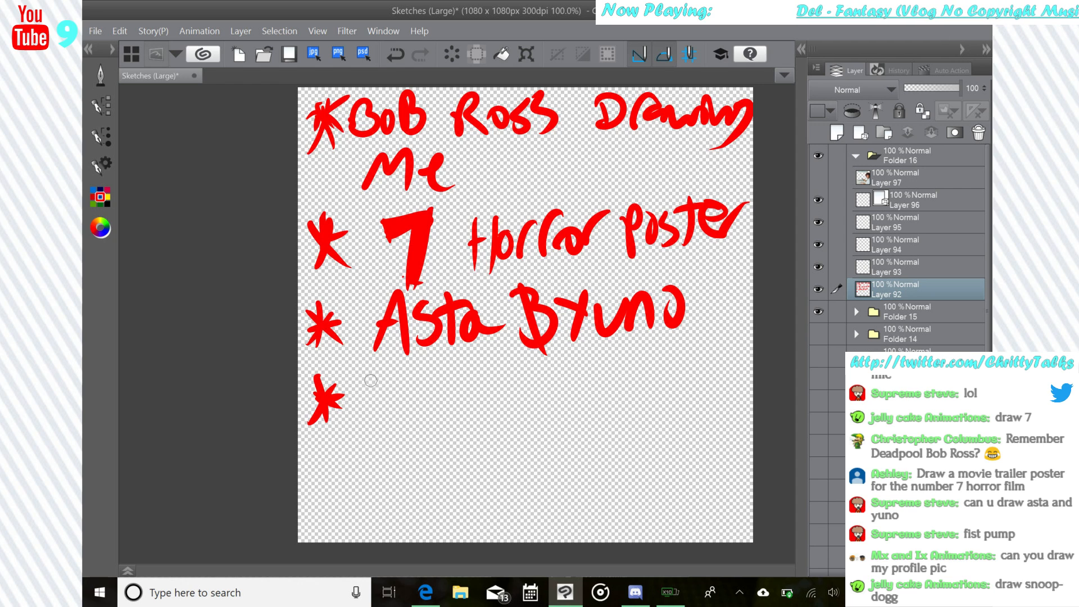
mouse_move(359, 434)
mouse_down()
mouse_move(389, 397)
mouse_move(400, 415)
mouse_up()
drag(407, 376, 438, 411)
mouse_move(434, 368)
mouse_down()
mouse_move(409, 415)
mouse_move(470, 414)
mouse_up()
drag(475, 356, 479, 419)
mouse_move(524, 375)
mouse_down()
mouse_move(525, 406)
mouse_move(561, 367)
mouse_up()
drag(512, 410, 555, 399)
drag(558, 372, 589, 391)
drag(553, 392, 589, 358)
mouse_move(621, 395)
mouse_down()
mouse_move(645, 344)
mouse_move(655, 387)
mouse_up()
mouse_move(624, 375)
mouse_down()
mouse_move(653, 364)
mouse_move(676, 387)
mouse_up()
click(682, 375)
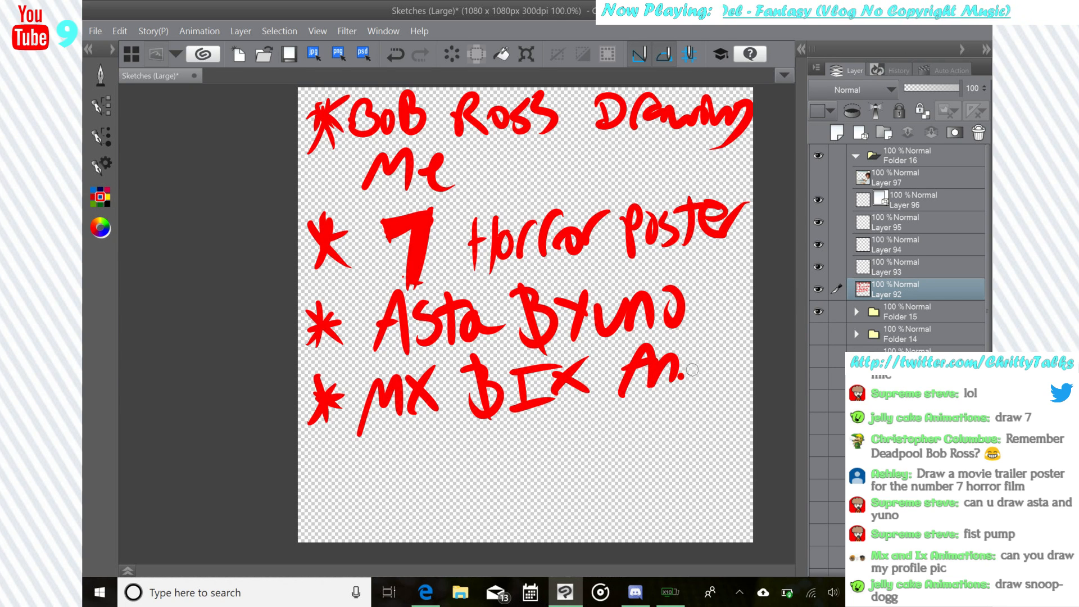
- Hide the handwritten list layer, show the Bob Ross picture and select Layer 95 for sketching
click(819, 289)
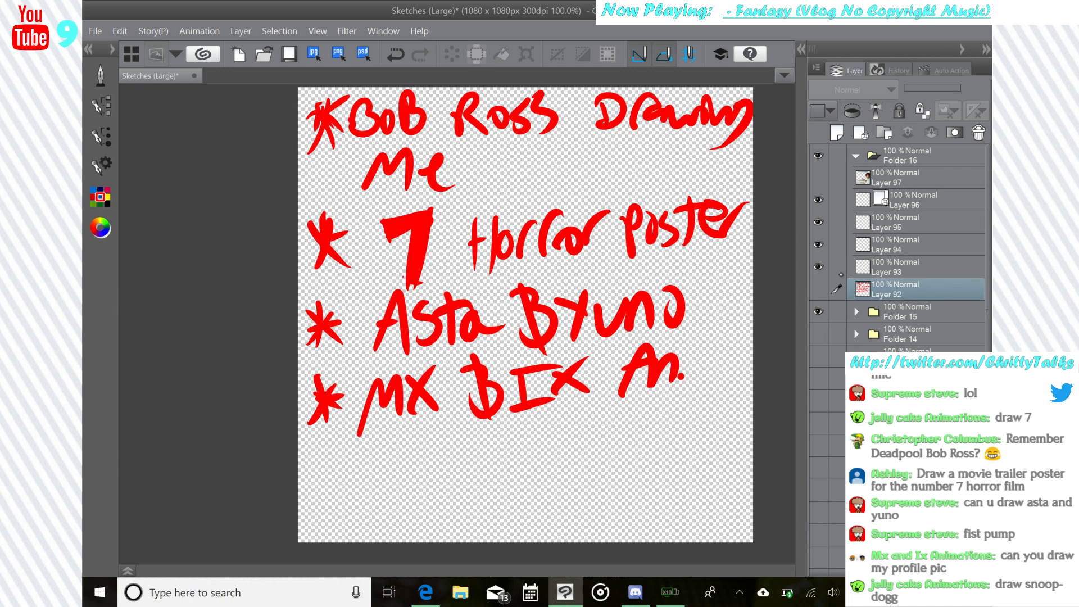
click(818, 177)
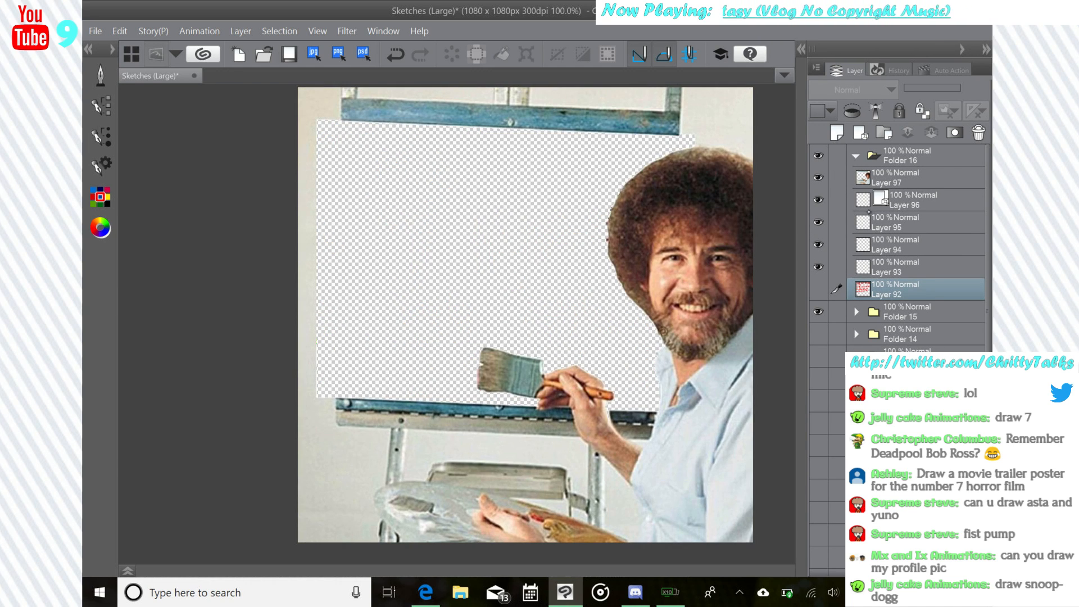
click(818, 177)
click(916, 223)
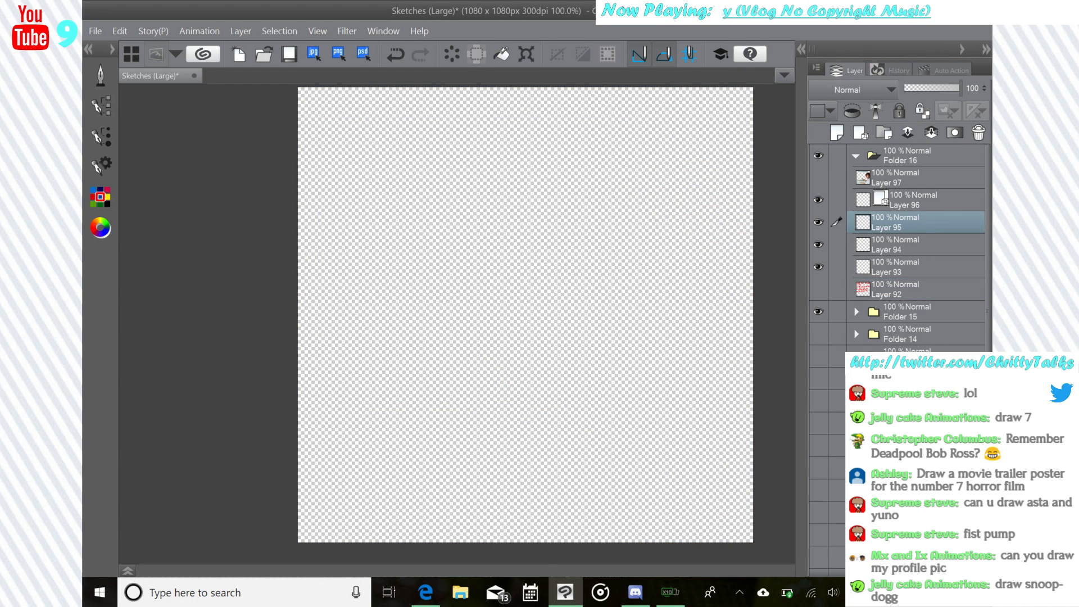
click(819, 177)
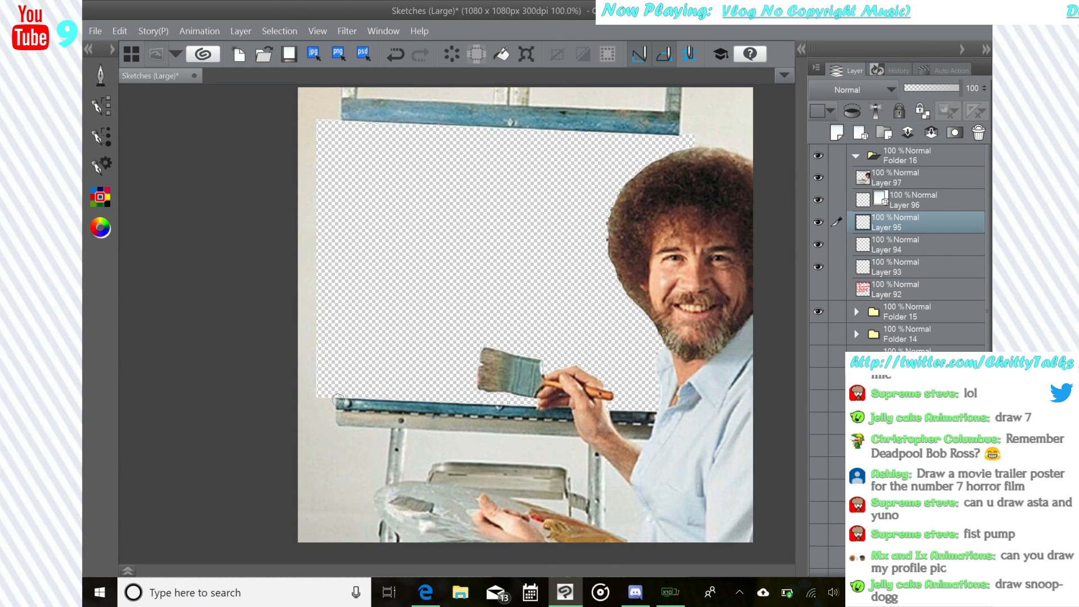
- Outline the easel's canvas with a rough red four-sided frame, hide the picture and move Layer 95 below Layer 93
drag(569, 402, 488, 404)
drag(318, 397, 344, 86)
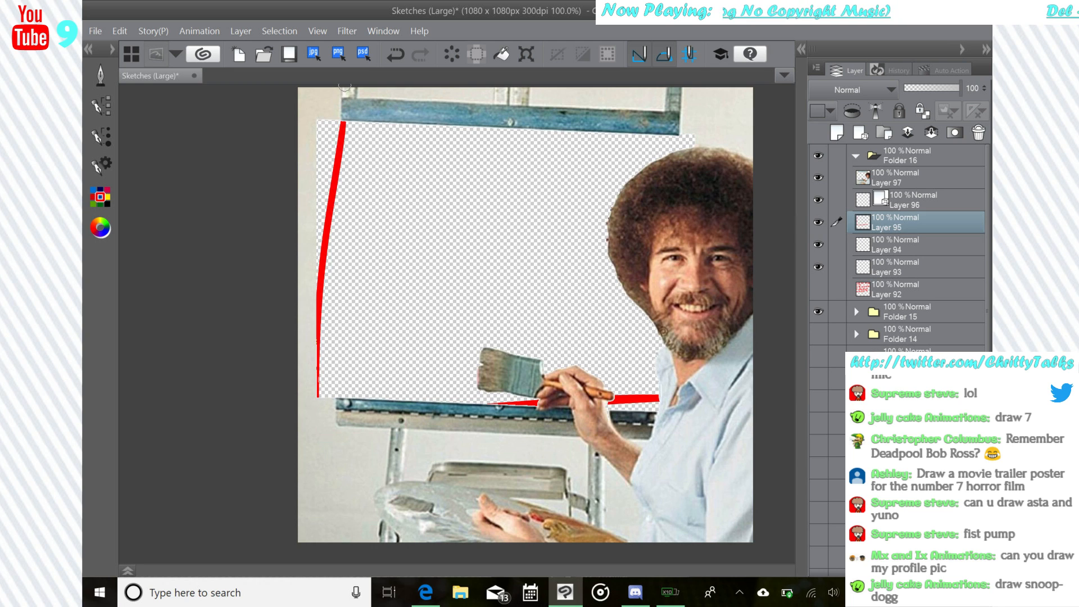
key(ctrl+z)
mouse_move(318, 164)
mouse_down()
mouse_move(317, 121)
mouse_move(360, 121)
mouse_up()
drag(681, 135, 695, 136)
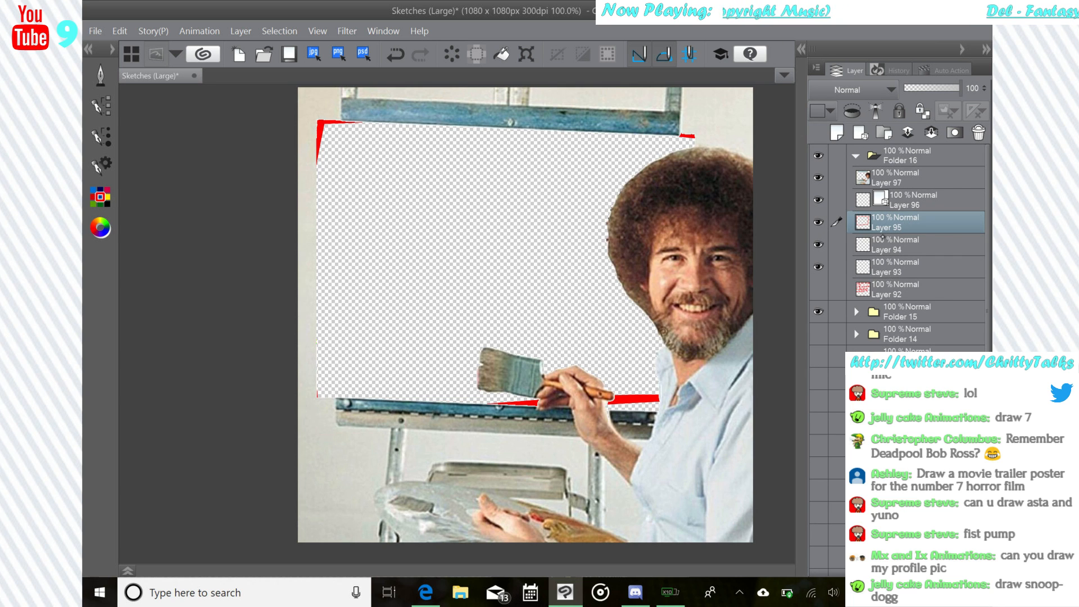
drag(884, 239, 888, 279)
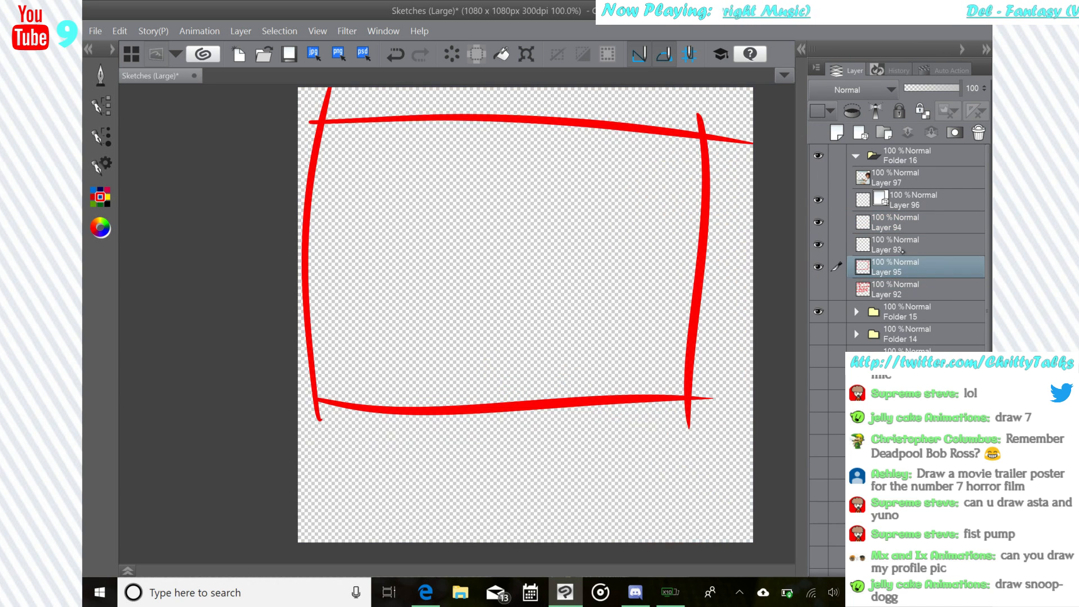
- Sketch a round head in red inside the upper-left part of the frame on Layer 93, undoing unwanted strokes
click(904, 245)
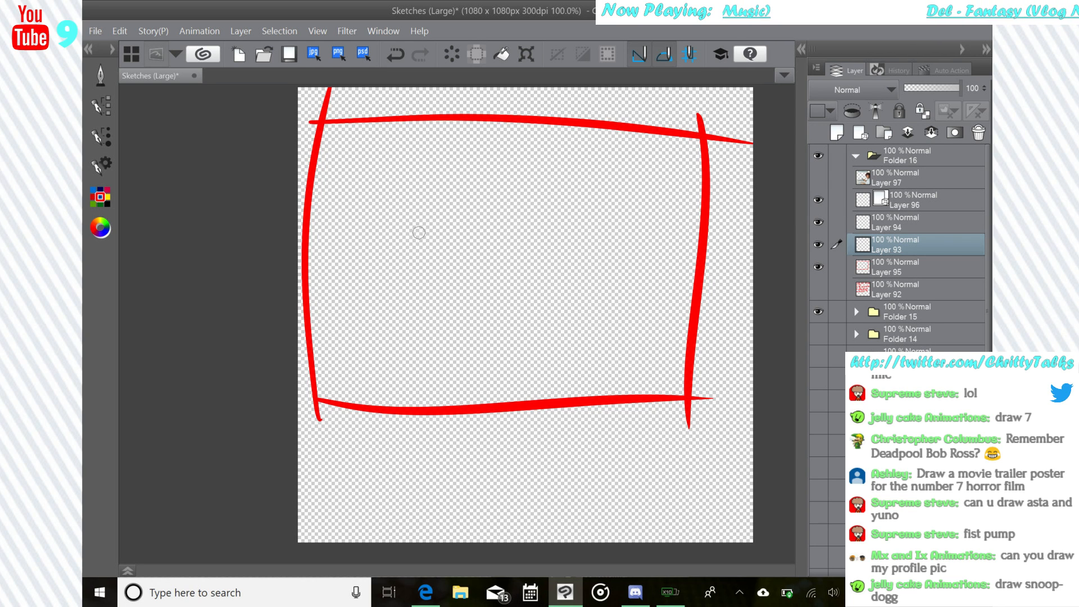
mouse_move(405, 248)
mouse_down()
mouse_move(486, 278)
mouse_move(407, 230)
mouse_move(422, 197)
mouse_up()
key(ctrl+z)
mouse_move(410, 258)
mouse_down()
mouse_move(488, 263)
mouse_move(388, 236)
mouse_move(529, 190)
mouse_up()
key(ctrl+z)
mouse_move(534, 236)
mouse_down()
mouse_move(416, 225)
mouse_move(520, 263)
mouse_move(419, 196)
mouse_move(405, 247)
mouse_move(430, 271)
mouse_up()
key(ctrl+z)
key(ctrl+z)
- Add curved vertical and horizontal guide lines across the head, plus short curved strokes at both sides
drag(423, 175, 458, 283)
mouse_move(401, 235)
mouse_down()
mouse_move(426, 245)
mouse_move(507, 213)
mouse_up()
click(395, 55)
mouse_move(406, 249)
mouse_down()
mouse_move(487, 189)
mouse_move(504, 203)
mouse_up()
drag(410, 194, 430, 244)
drag(498, 204, 500, 217)
- Mark two dot eyes on the face and draw two slanted angry eyebrows above the head
click(481, 224)
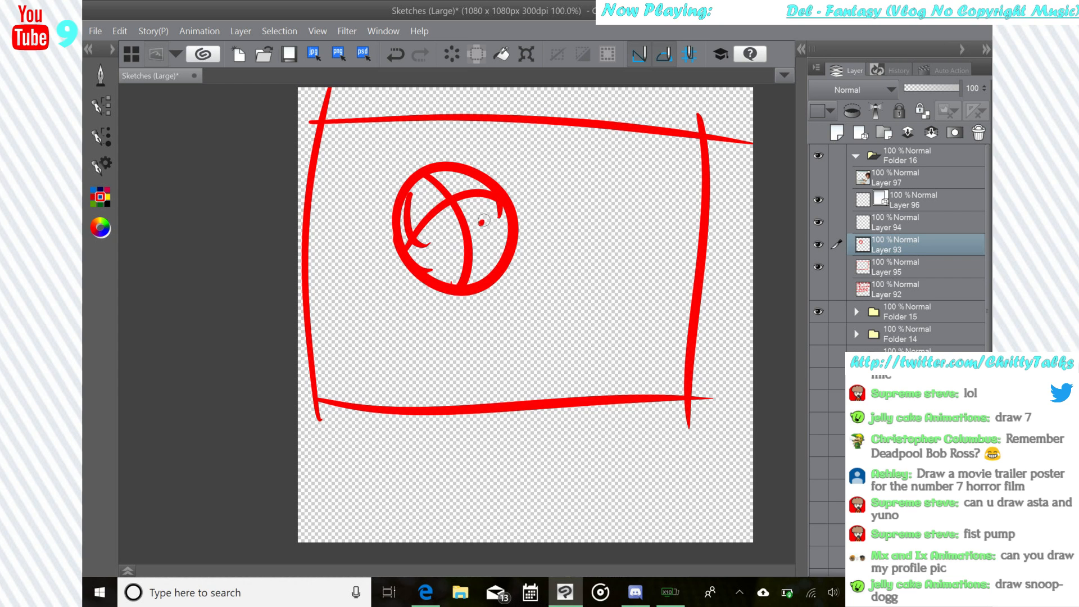
click(448, 231)
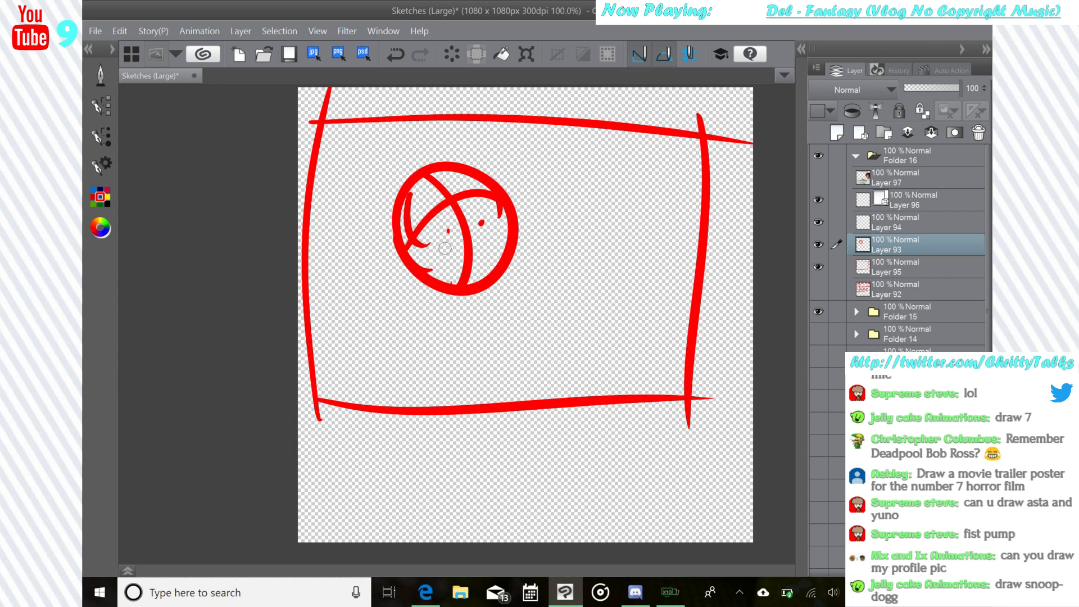
mouse_move(397, 174)
mouse_down()
mouse_move(429, 143)
mouse_move(479, 152)
mouse_up()
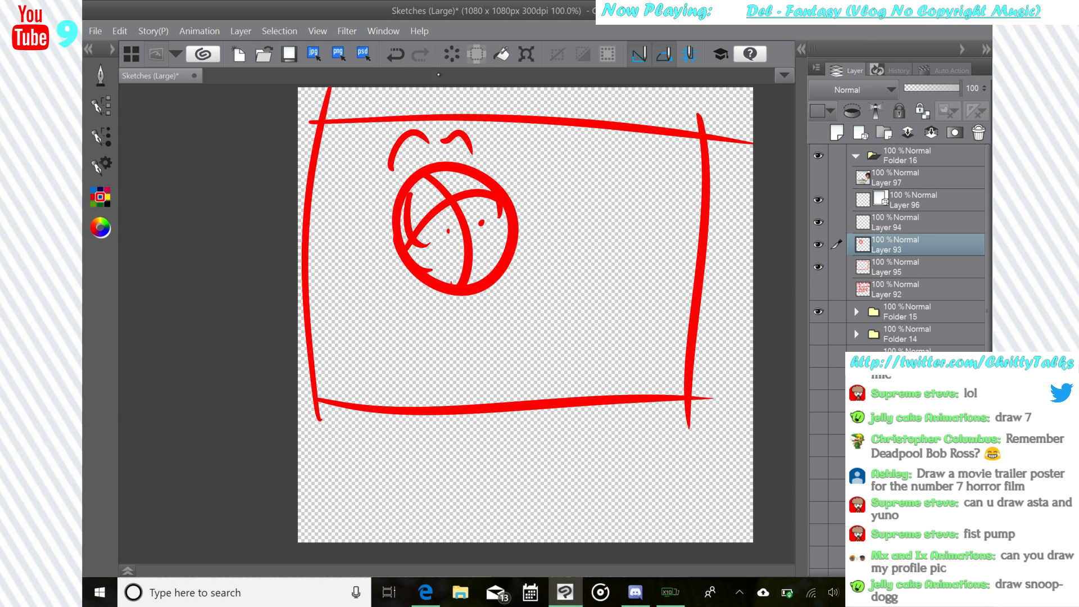
click(395, 54)
mouse_move(383, 131)
mouse_down()
mouse_move(434, 144)
mouse_move(461, 106)
mouse_up()
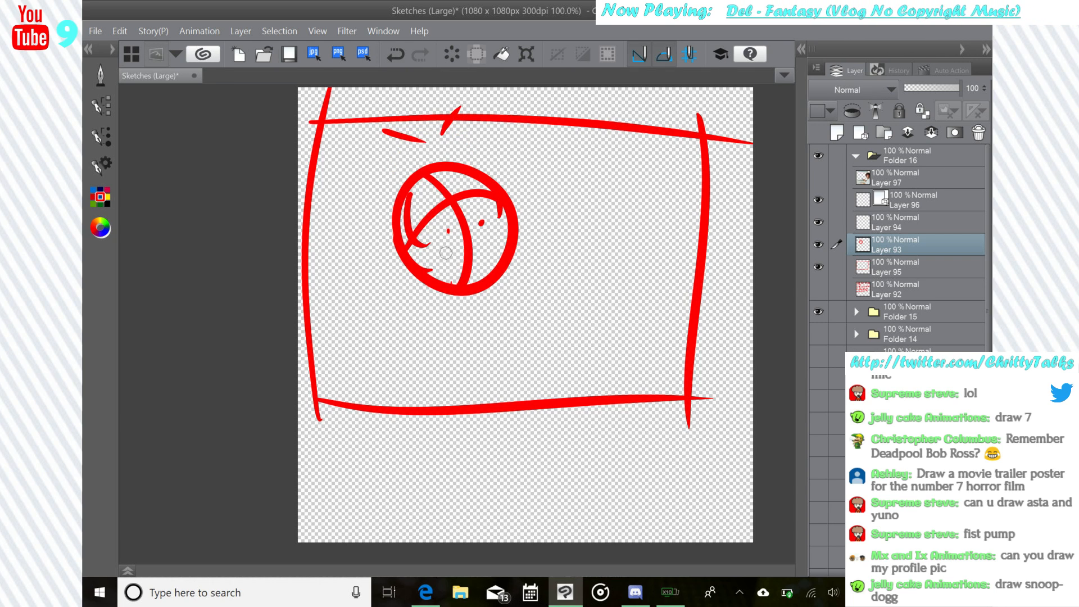
- Sketch the face's open yelling mouth and a raised arm ending in a round fist beside the head, undoing unwanted arm strokes
mouse_move(428, 271)
mouse_down()
mouse_move(438, 258)
mouse_move(466, 273)
mouse_move(470, 288)
mouse_move(457, 261)
mouse_move(479, 273)
mouse_move(596, 157)
mouse_up()
click(396, 55)
click(396, 55)
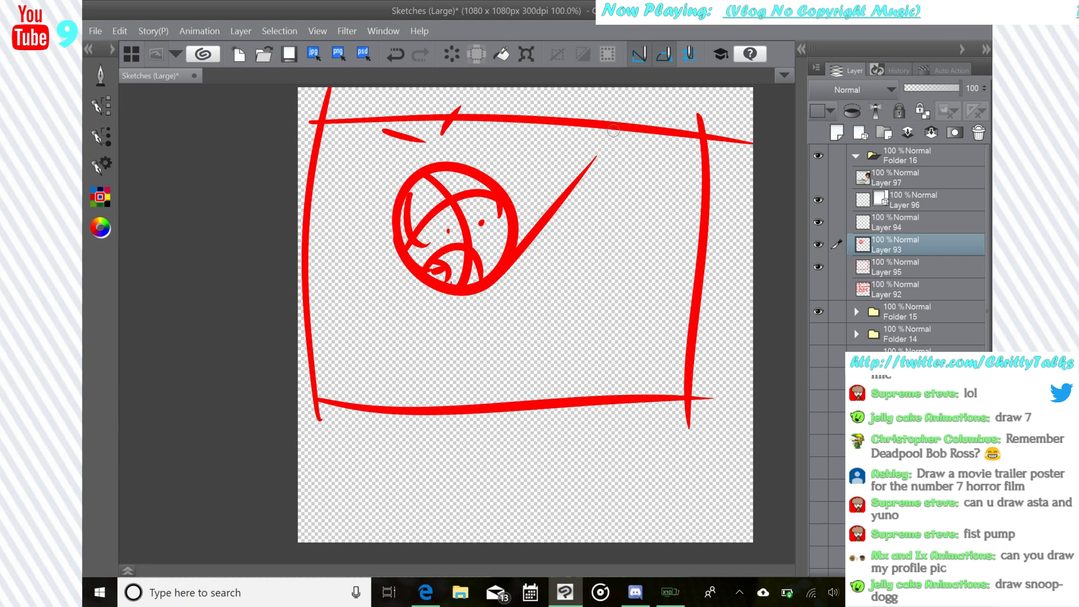
click(396, 54)
drag(516, 263, 502, 149)
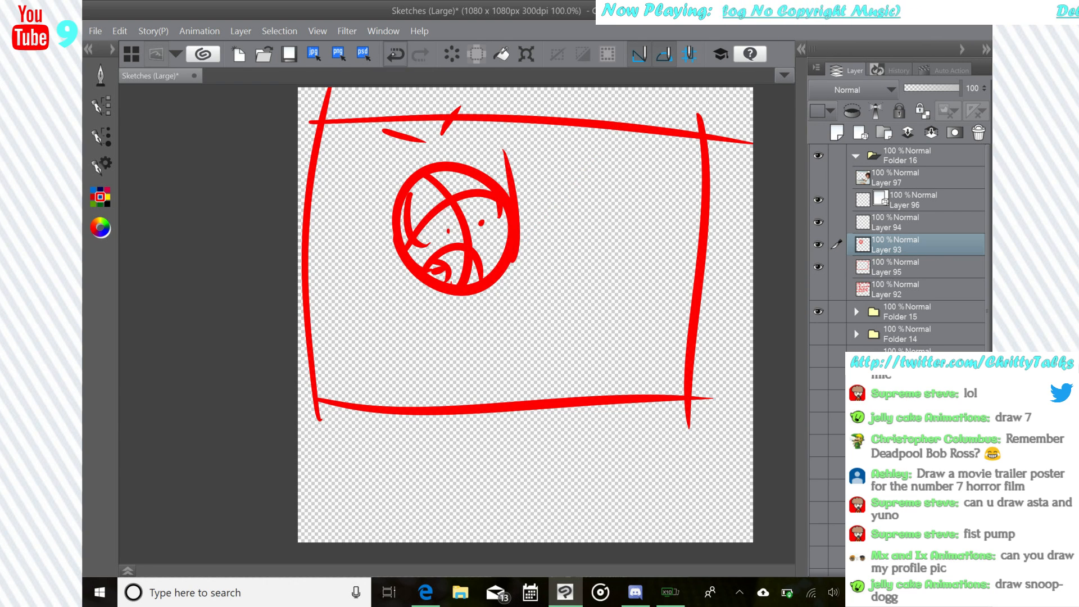
click(396, 55)
drag(514, 255, 593, 251)
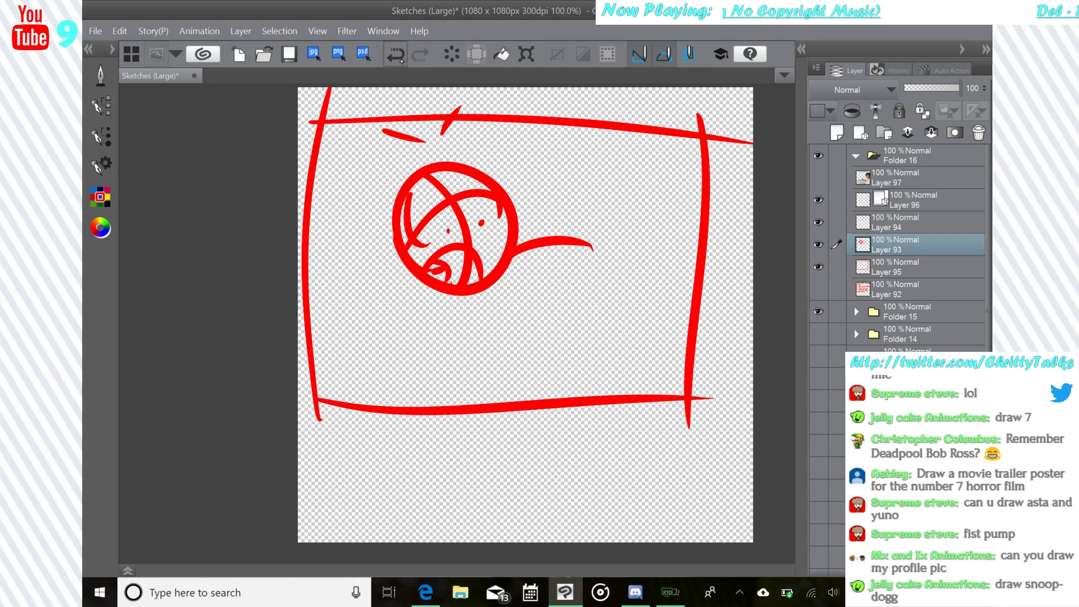
click(396, 54)
drag(516, 247, 595, 295)
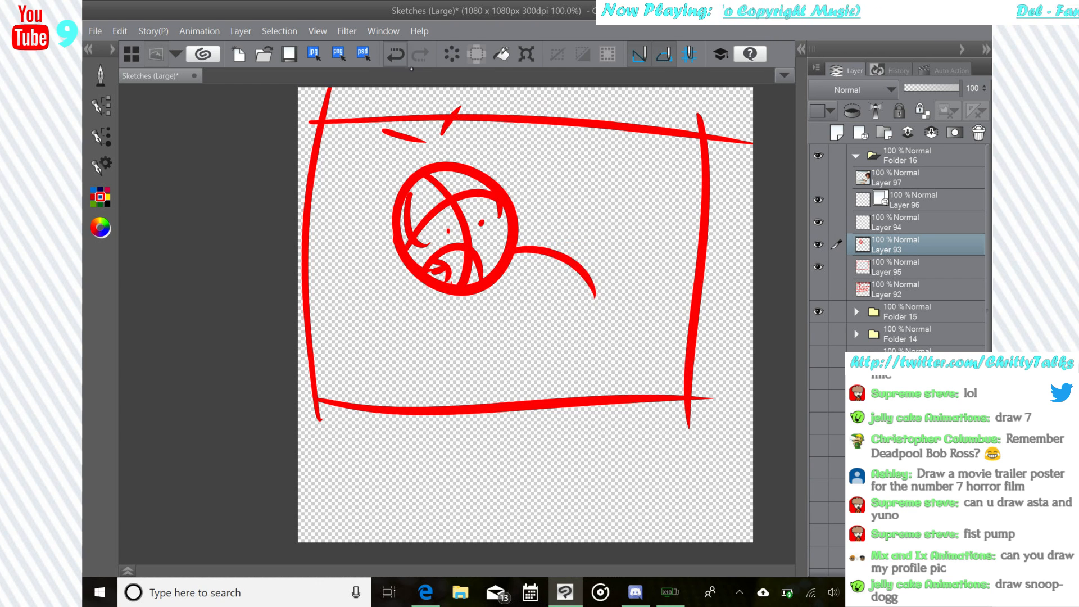
click(396, 55)
mouse_move(515, 254)
mouse_down()
mouse_move(595, 178)
mouse_move(633, 174)
mouse_move(606, 193)
mouse_move(617, 210)
mouse_move(601, 211)
mouse_move(526, 288)
mouse_up()
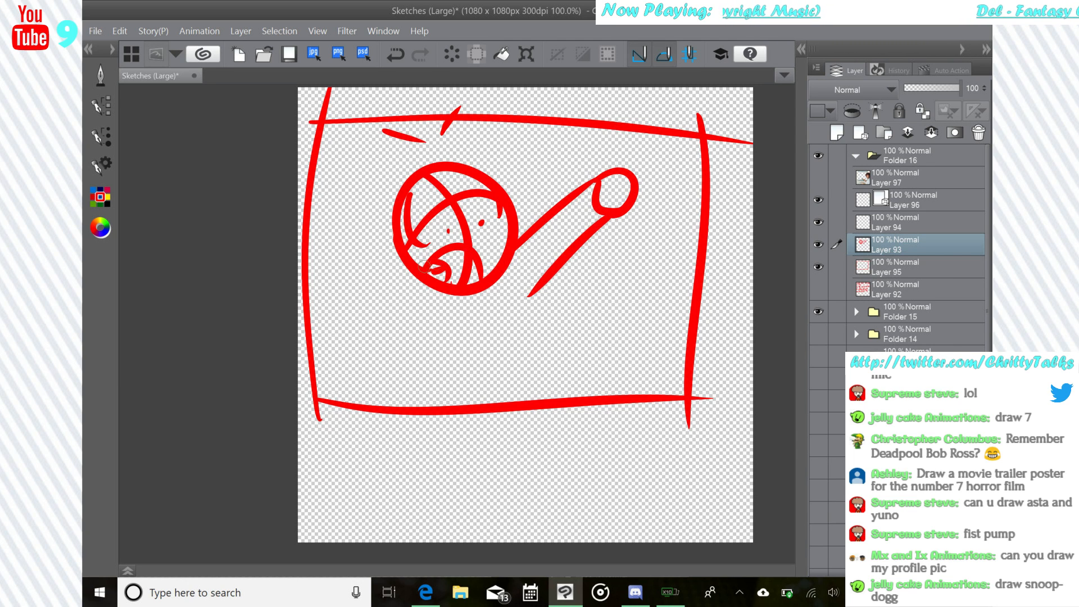
- Sketch the other arm reaching to the frame's left side, both sides of the torso and a short wavy line at its base
drag(426, 269, 285, 235)
mouse_move(307, 274)
mouse_down()
mouse_move(408, 327)
mouse_move(443, 454)
mouse_up()
mouse_move(533, 294)
mouse_down()
mouse_move(544, 306)
mouse_move(528, 462)
mouse_up()
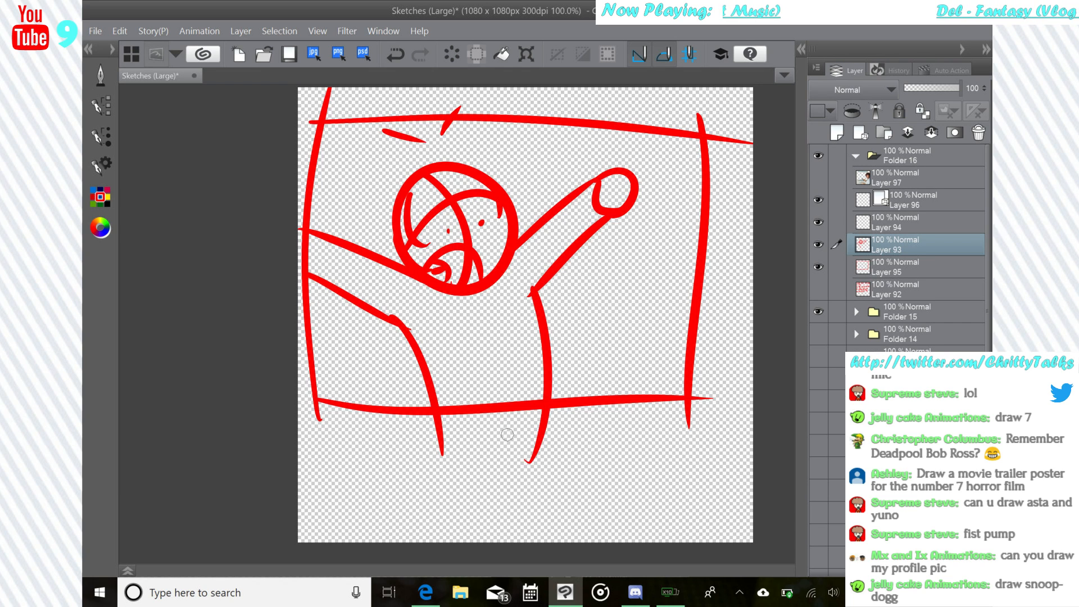
drag(458, 392, 518, 384)
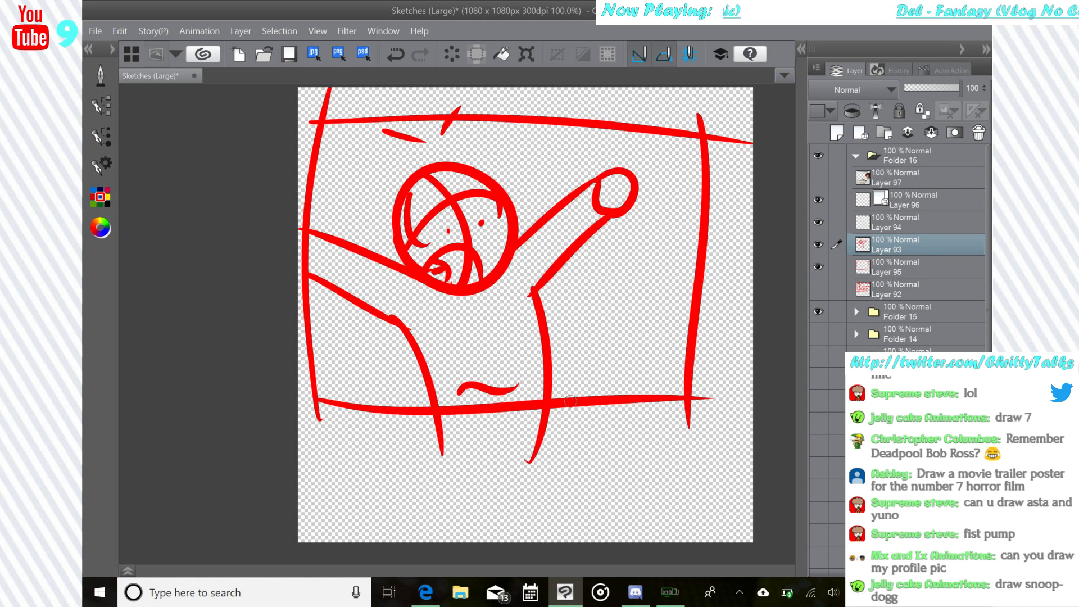
- Sketch a round-headed microphone on a tall thin stand beside the torso, undoing the misplaced strokes
drag(571, 398, 565, 293)
key(ctrl+z)
drag(564, 392, 559, 254)
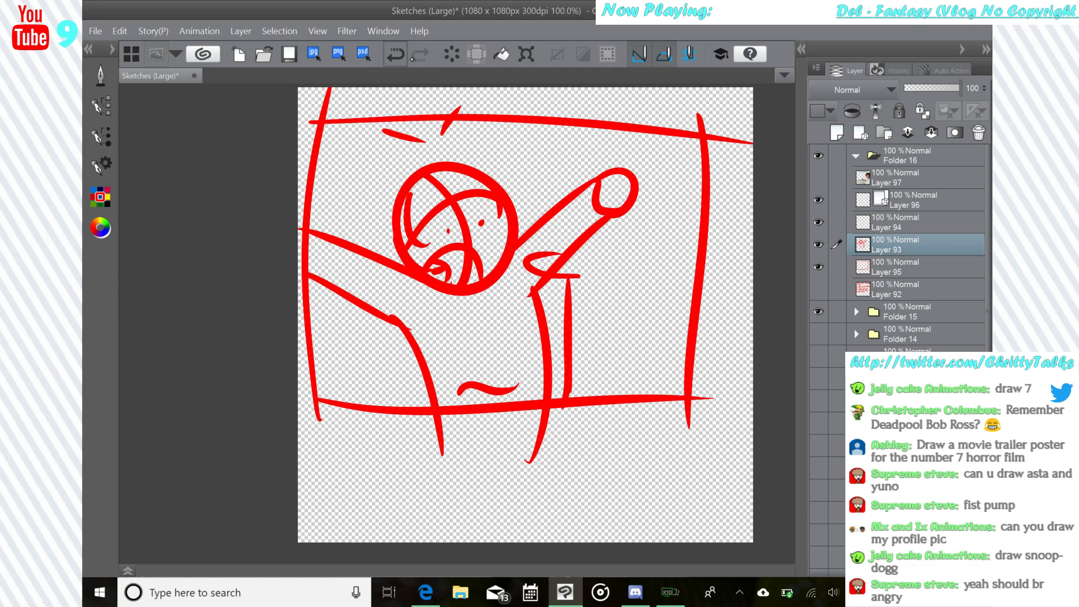
click(396, 54)
mouse_move(559, 265)
mouse_down()
mouse_move(585, 296)
mouse_move(599, 281)
mouse_move(549, 229)
mouse_move(553, 253)
mouse_move(553, 231)
mouse_move(538, 253)
mouse_move(559, 236)
mouse_up()
drag(574, 284, 573, 397)
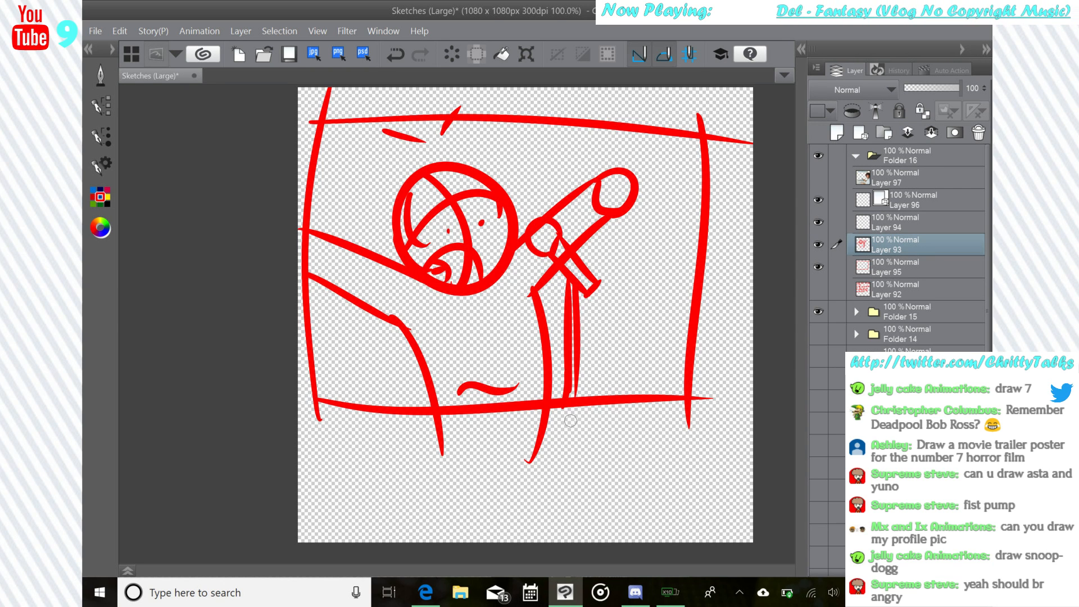
- Add short radiating lines around the head in the rough sketch
drag(548, 126, 509, 163)
drag(420, 104, 417, 153)
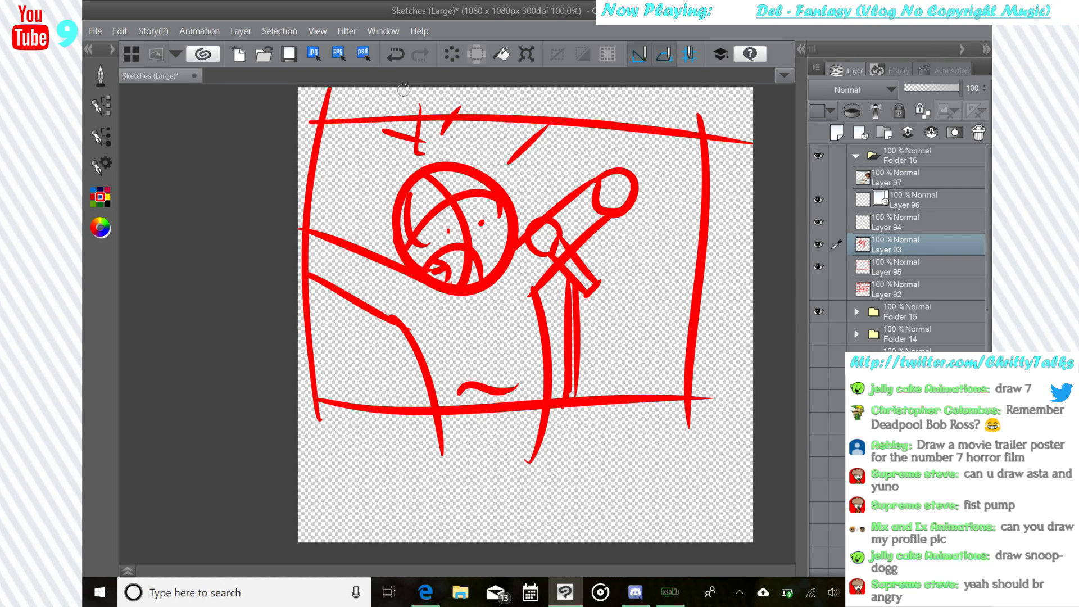
drag(354, 129, 375, 177)
drag(359, 213, 321, 215)
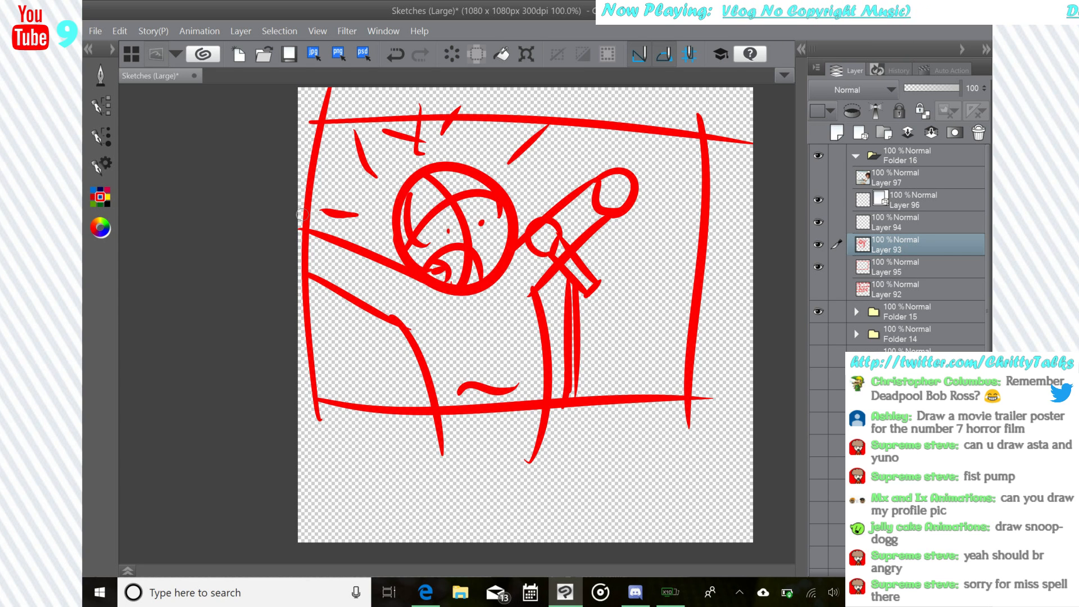
- Check the sketch against the Bob Ross picture, lower Layer 93's opacity to 39% and set up black drawing on Layer 96
drag(302, 215, 336, 274)
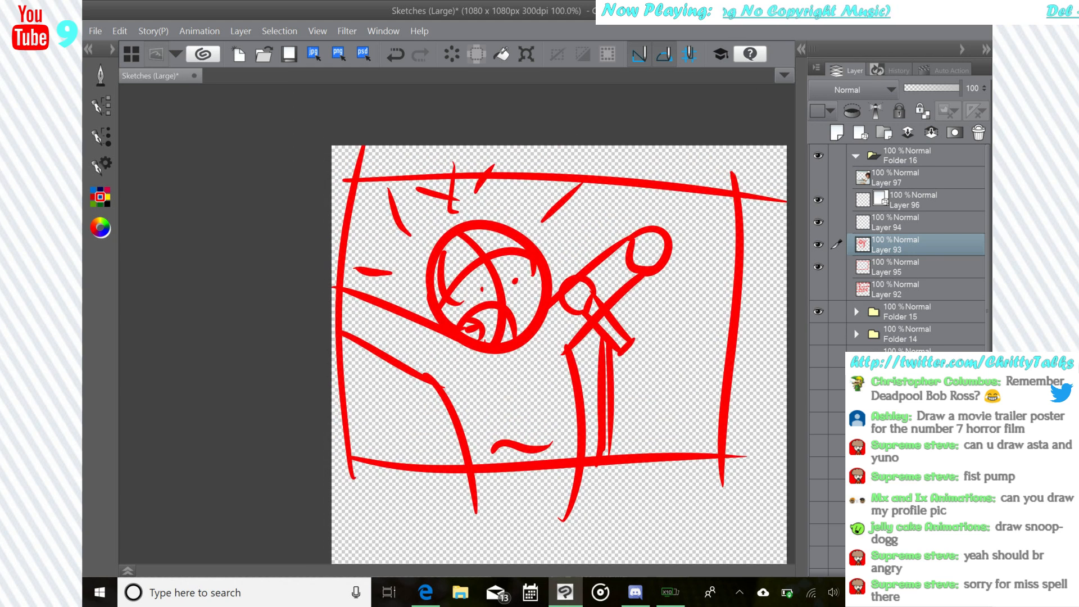
click(819, 178)
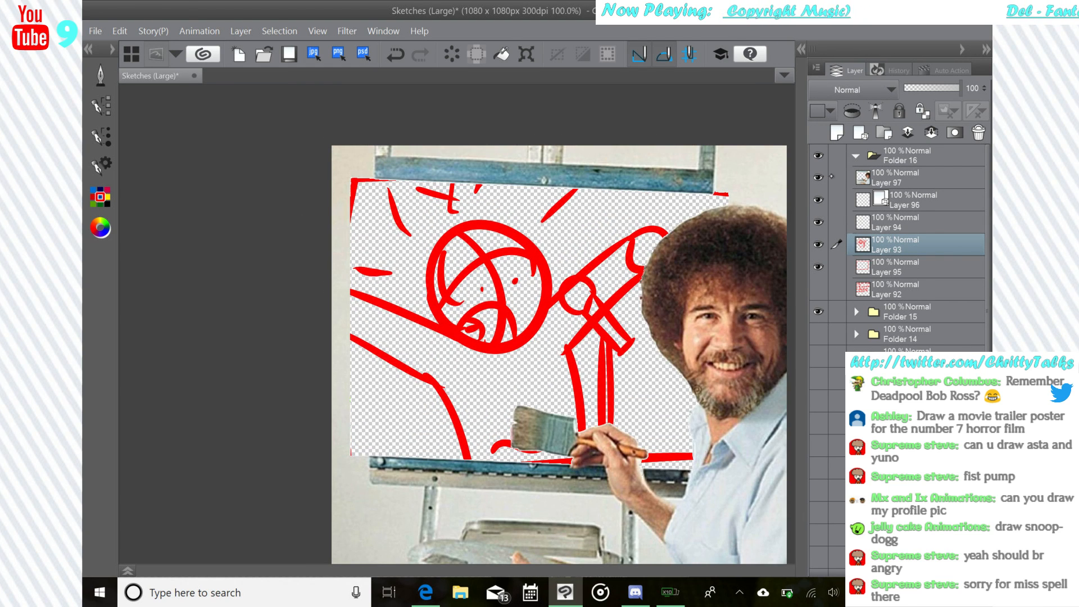
click(819, 178)
click(926, 88)
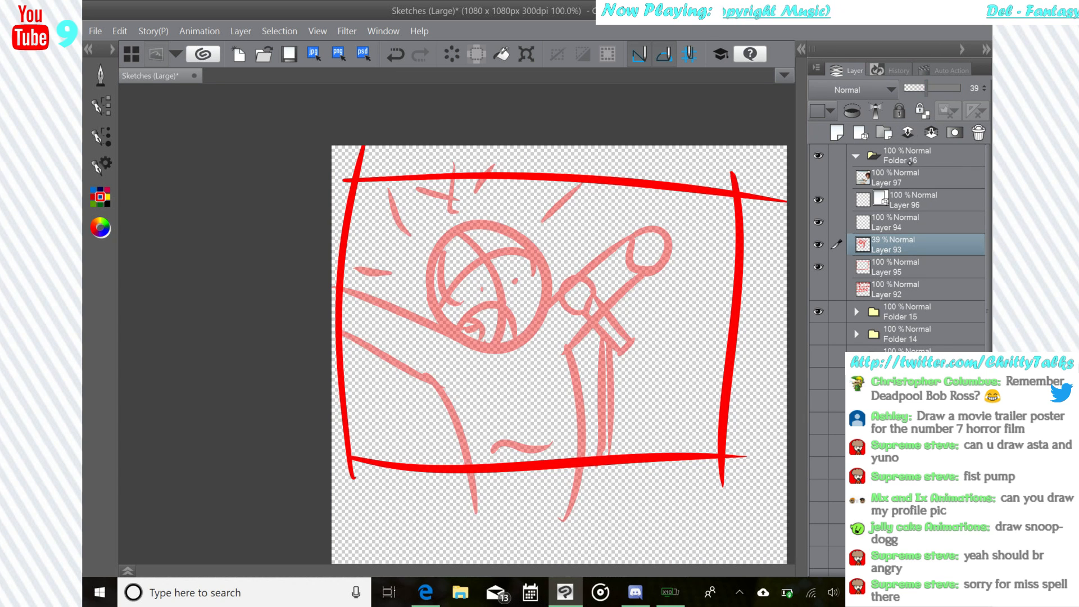
click(922, 201)
click(101, 74)
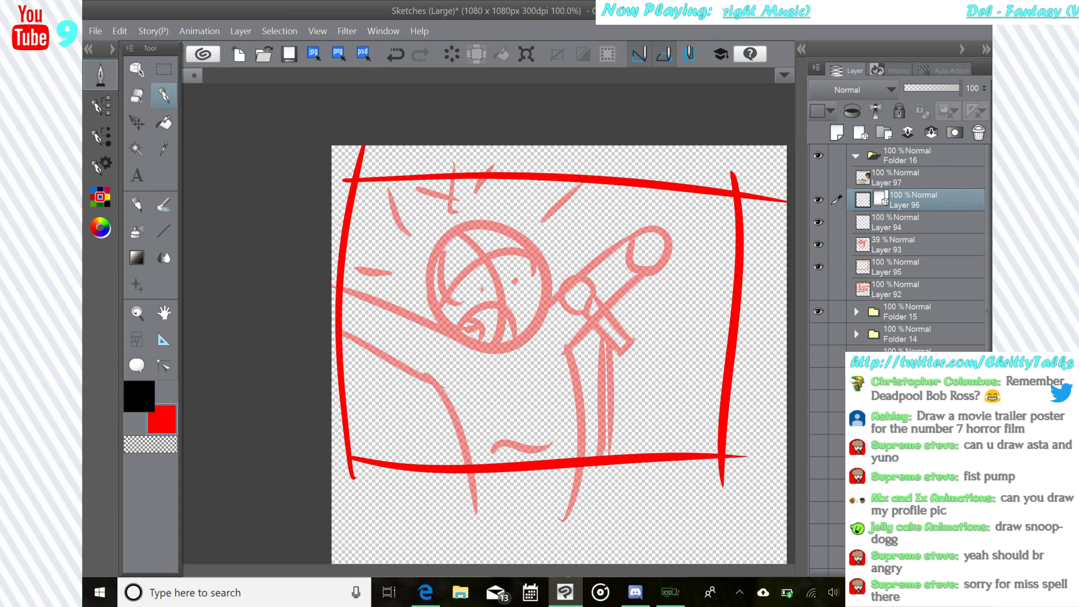
click(139, 397)
- Ink a round black head outline over the faded sketch on Layer 96, undoing earlier attempts until the circle fits
mouse_move(476, 345)
mouse_down()
mouse_move(549, 233)
mouse_move(435, 283)
mouse_up()
click(396, 54)
mouse_move(474, 346)
mouse_down()
mouse_move(450, 350)
mouse_move(429, 308)
mouse_up()
click(395, 54)
mouse_move(482, 340)
mouse_down()
mouse_move(450, 329)
mouse_move(435, 285)
mouse_up()
key(ctrl+z)
mouse_move(444, 332)
mouse_down()
mouse_move(506, 242)
mouse_move(430, 303)
mouse_up()
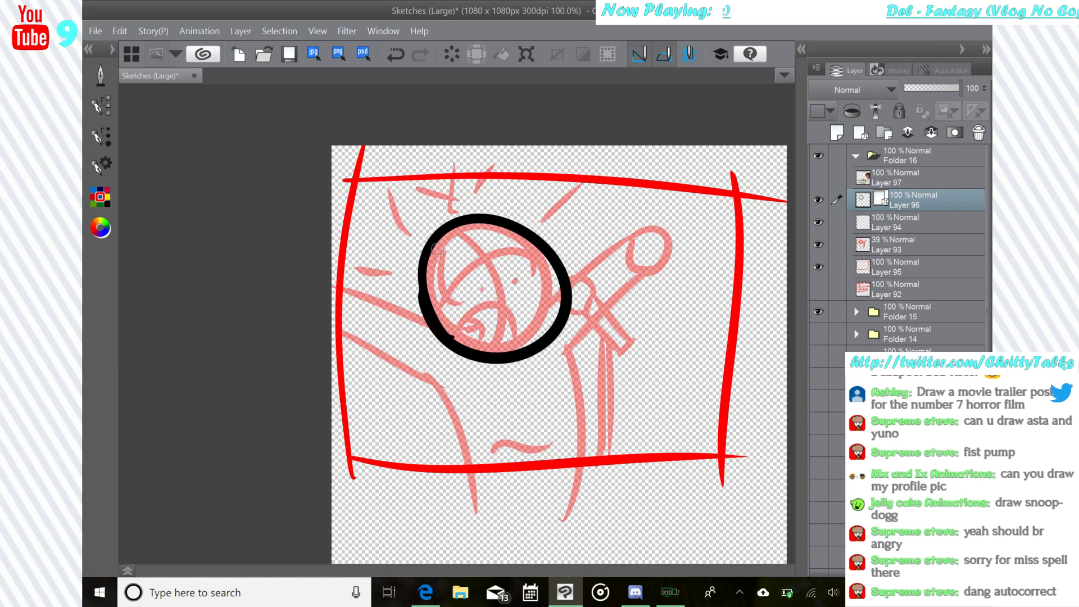
key(ctrl+z)
drag(443, 261, 475, 339)
- Ink the curved strokes inside both sides of the head and two dot eyes, redoing unwanted marks
drag(467, 227, 454, 258)
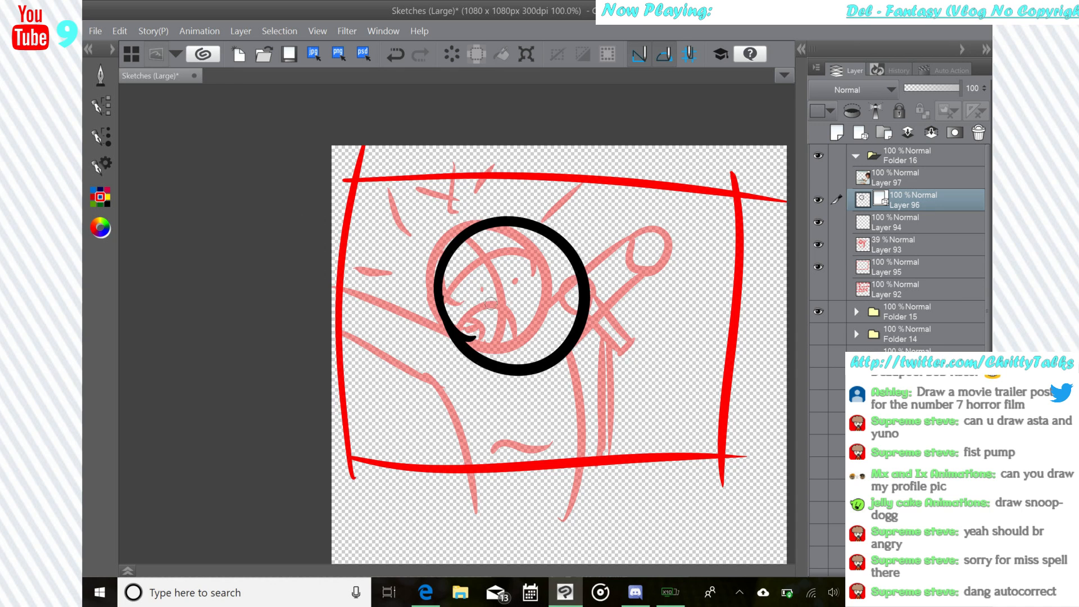
click(396, 54)
drag(457, 264, 477, 320)
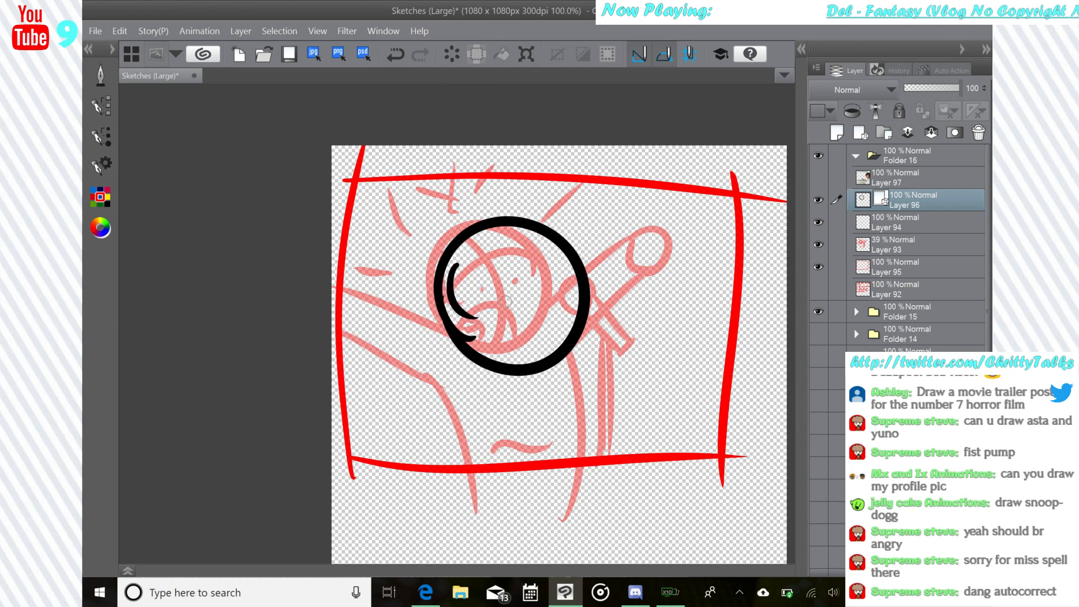
drag(553, 259, 562, 307)
click(396, 54)
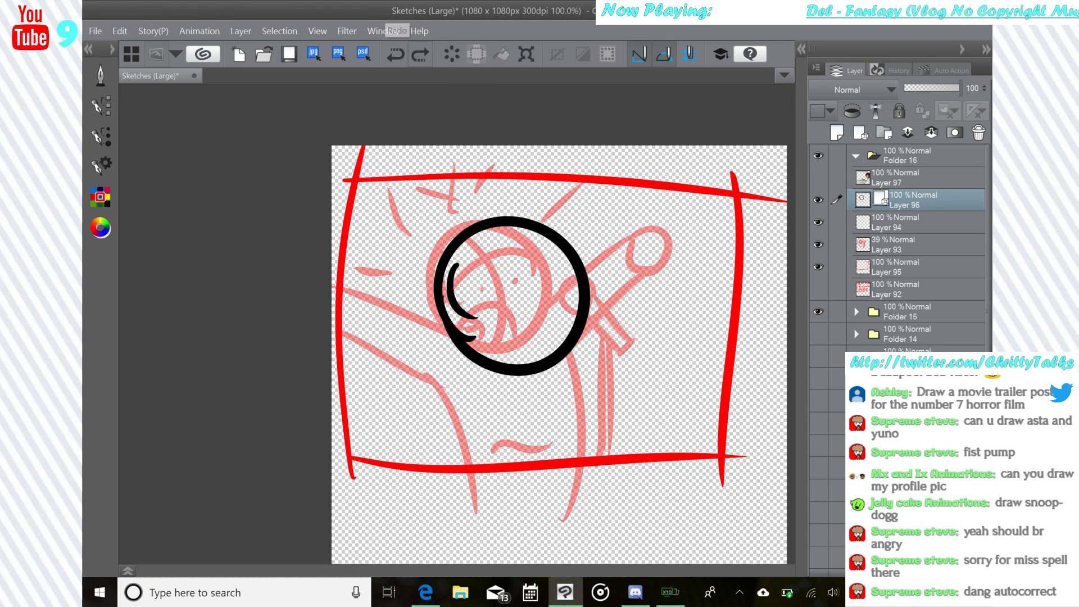
mouse_move(555, 248)
mouse_down()
mouse_move(577, 305)
mouse_move(519, 305)
mouse_up()
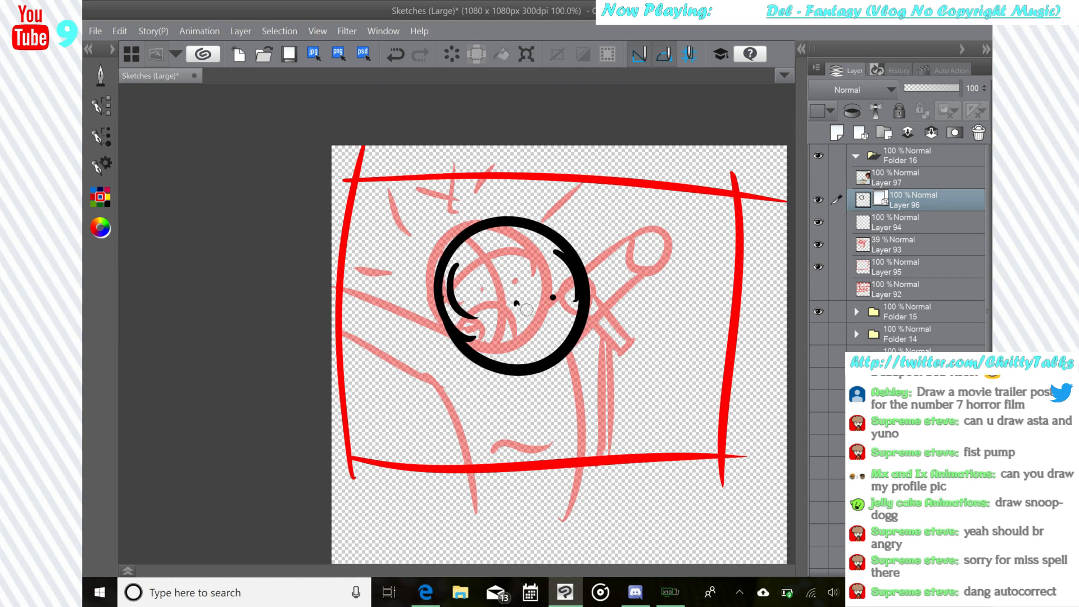
drag(518, 304, 514, 304)
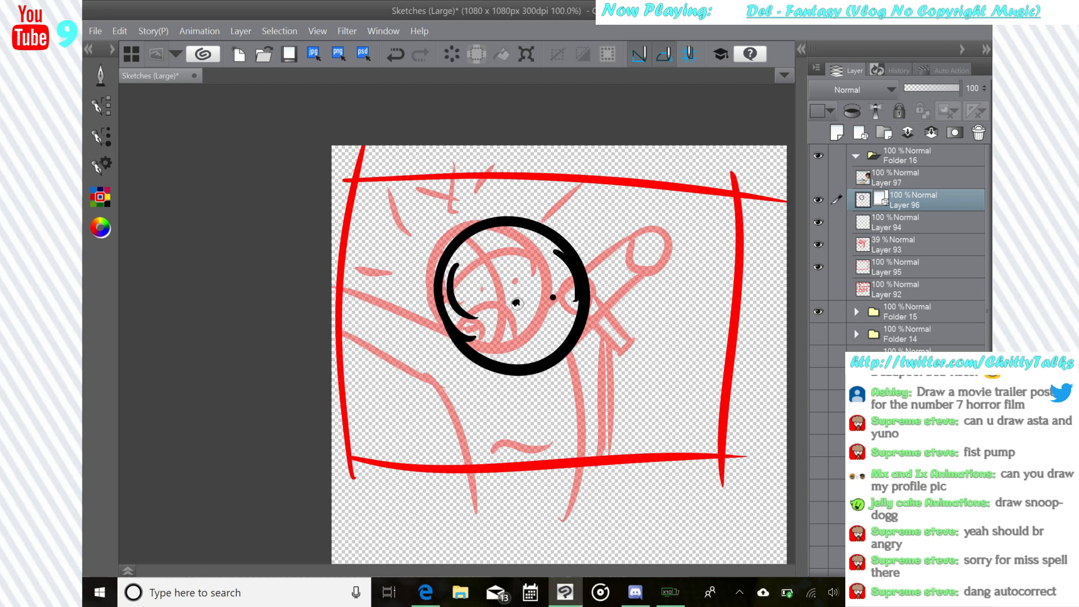
click(396, 54)
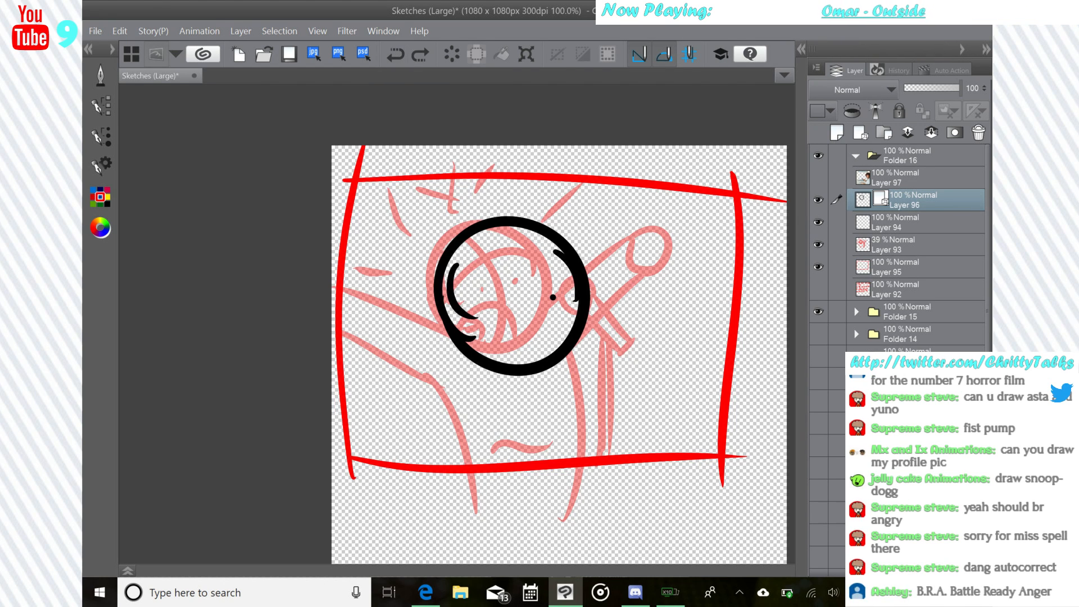
click(520, 304)
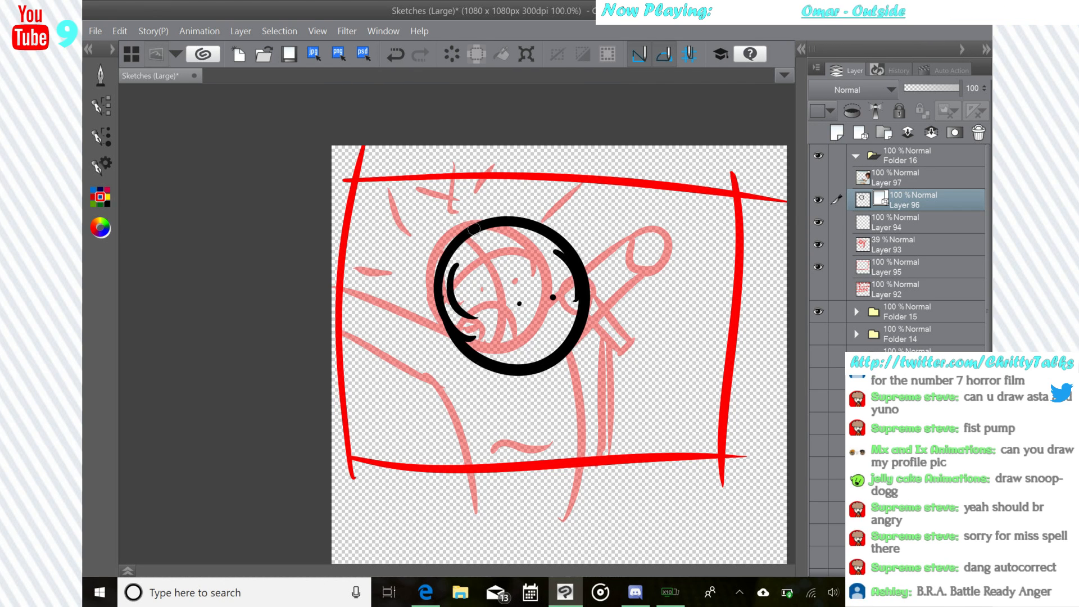
- Ink two slanted angry eyebrows across the top of the head and a wide open mouth with a tongue
mouse_move(466, 192)
mouse_down()
mouse_move(518, 253)
mouse_move(564, 161)
mouse_up()
drag(468, 343, 539, 324)
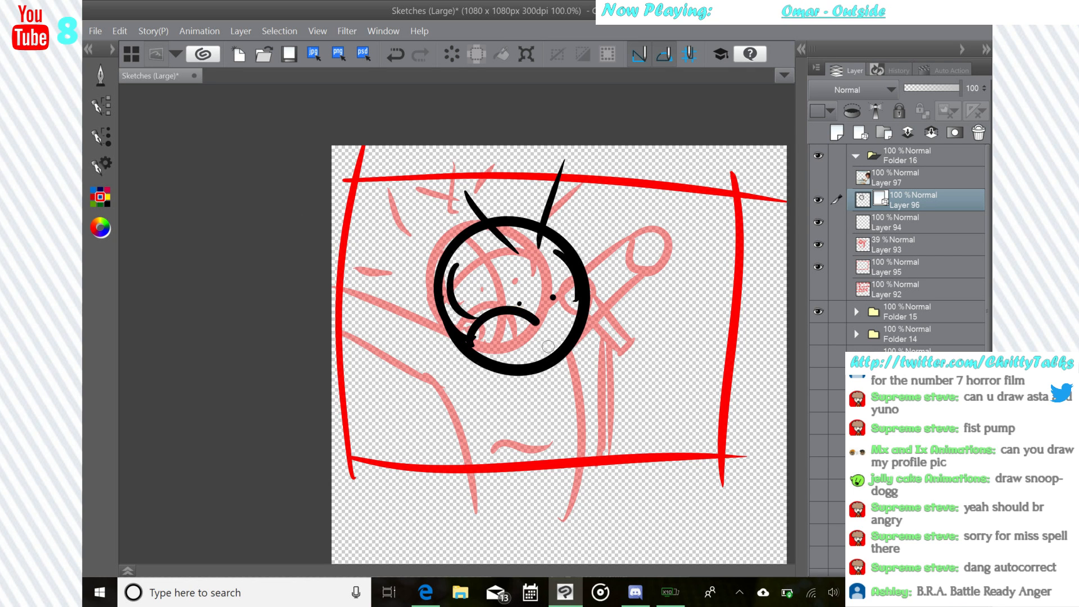
click(396, 54)
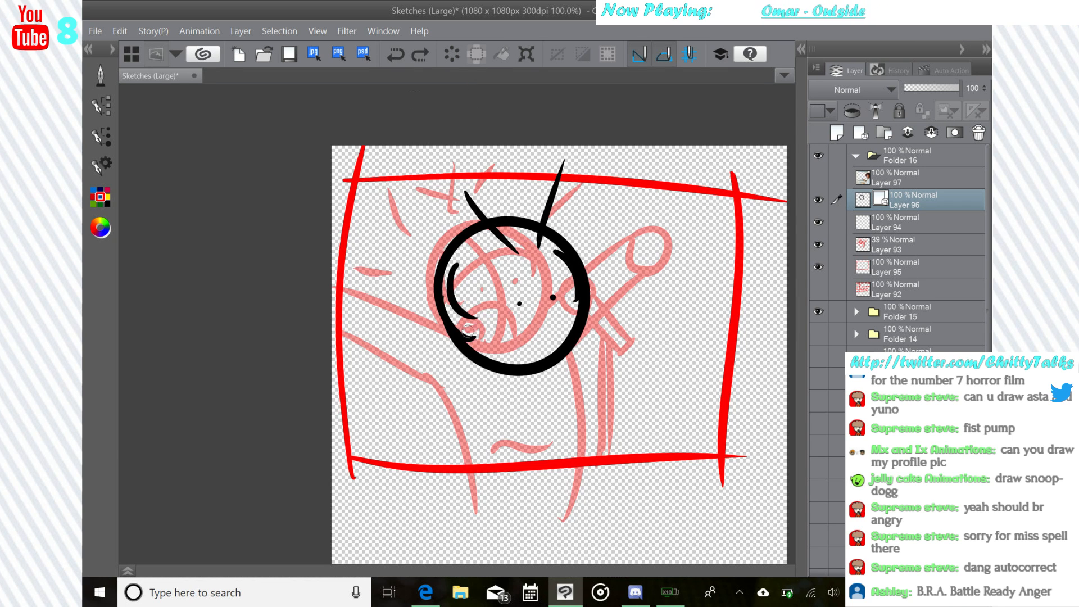
mouse_move(467, 332)
mouse_down()
mouse_move(543, 376)
mouse_move(485, 360)
mouse_move(494, 331)
mouse_up()
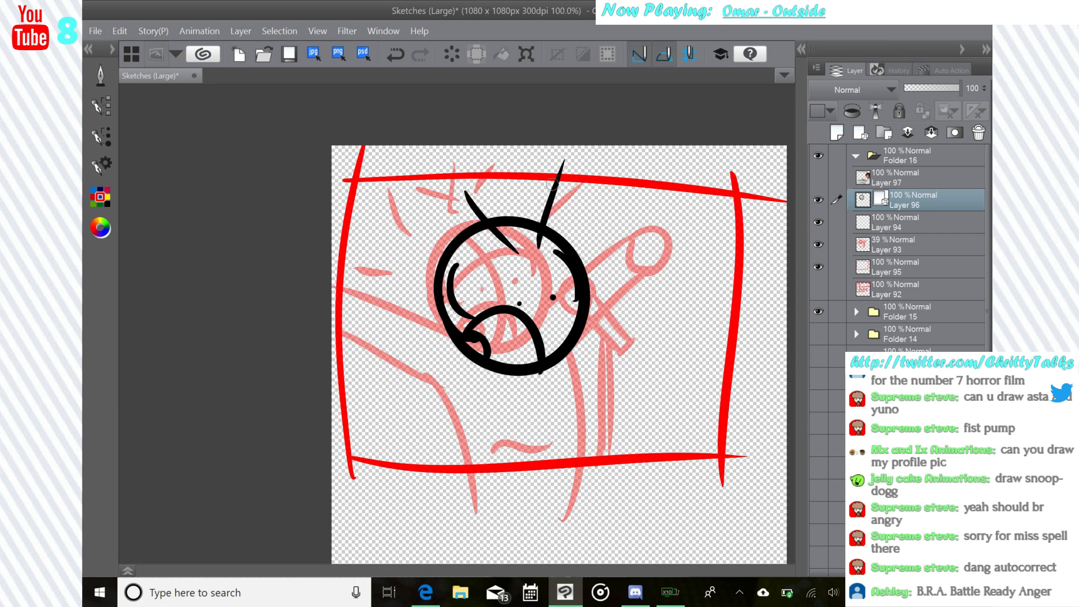
- Ink sweeping hair around the head, the upper line of both raised arms, and the left arm's underside running down the torso
mouse_move(507, 212)
mouse_down()
mouse_move(540, 198)
mouse_move(649, 236)
mouse_move(597, 271)
mouse_move(587, 294)
mouse_move(407, 228)
mouse_move(477, 215)
mouse_move(463, 349)
mouse_up()
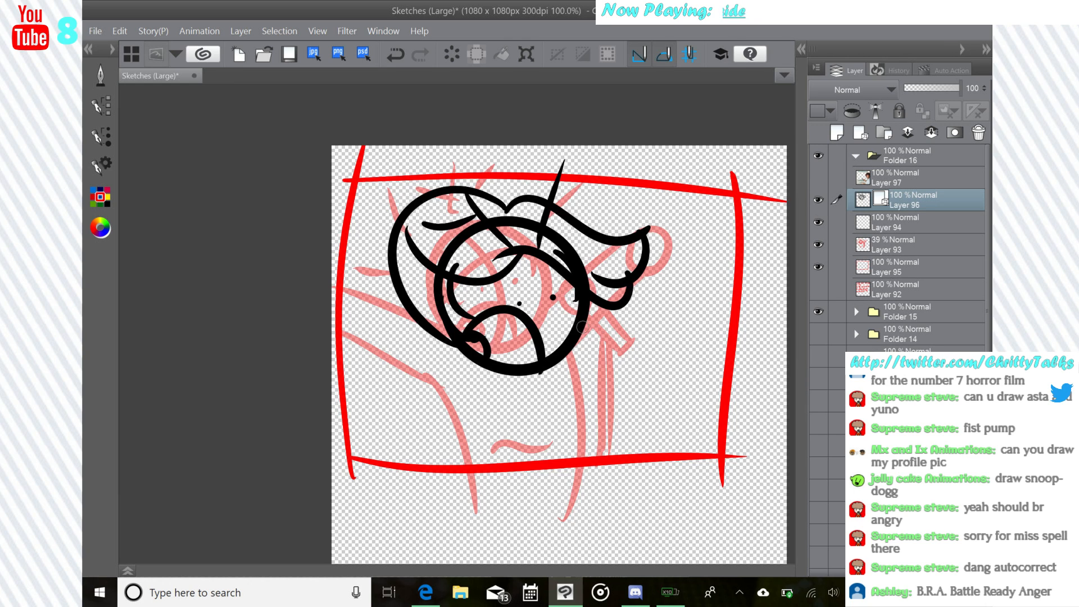
drag(592, 285, 658, 172)
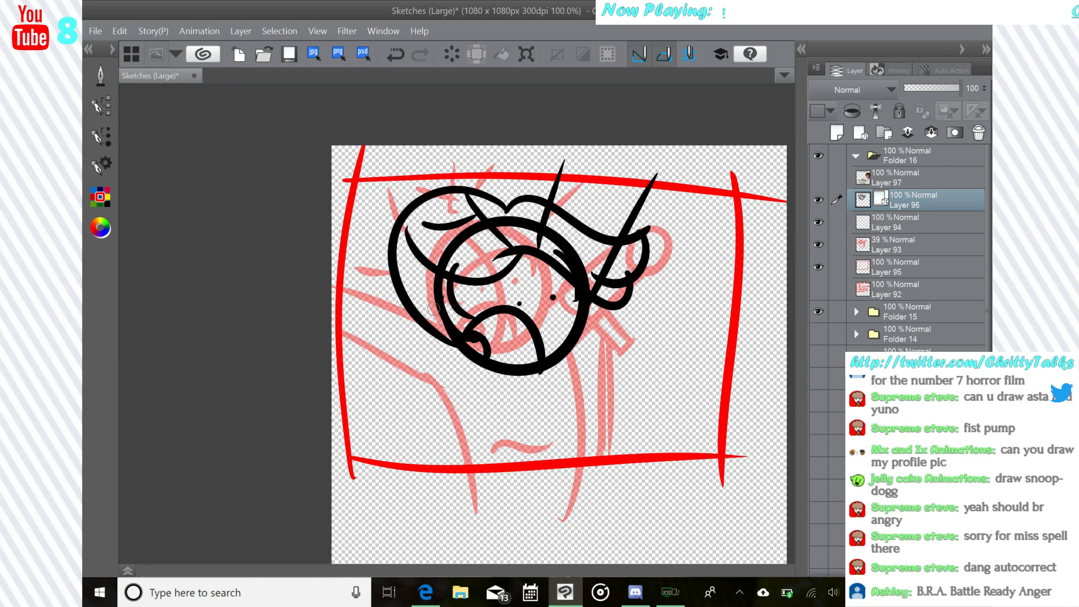
drag(447, 336, 337, 247)
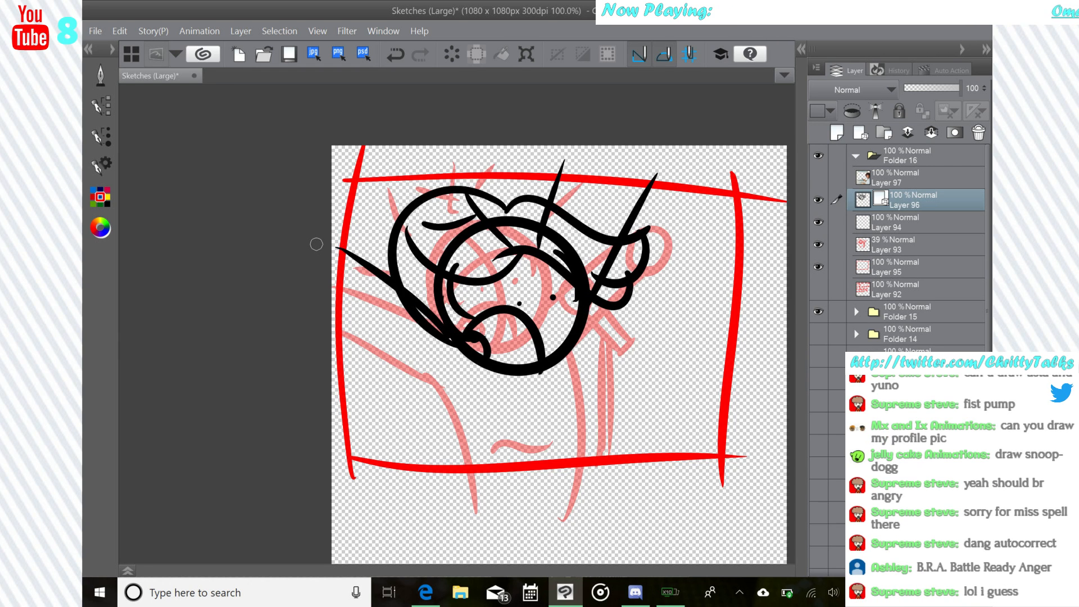
mouse_move(337, 297)
mouse_down()
mouse_move(432, 373)
mouse_move(457, 492)
mouse_up()
- Try to ink the right arm's underside sweeping down into the right side of the torso
drag(679, 181, 584, 347)
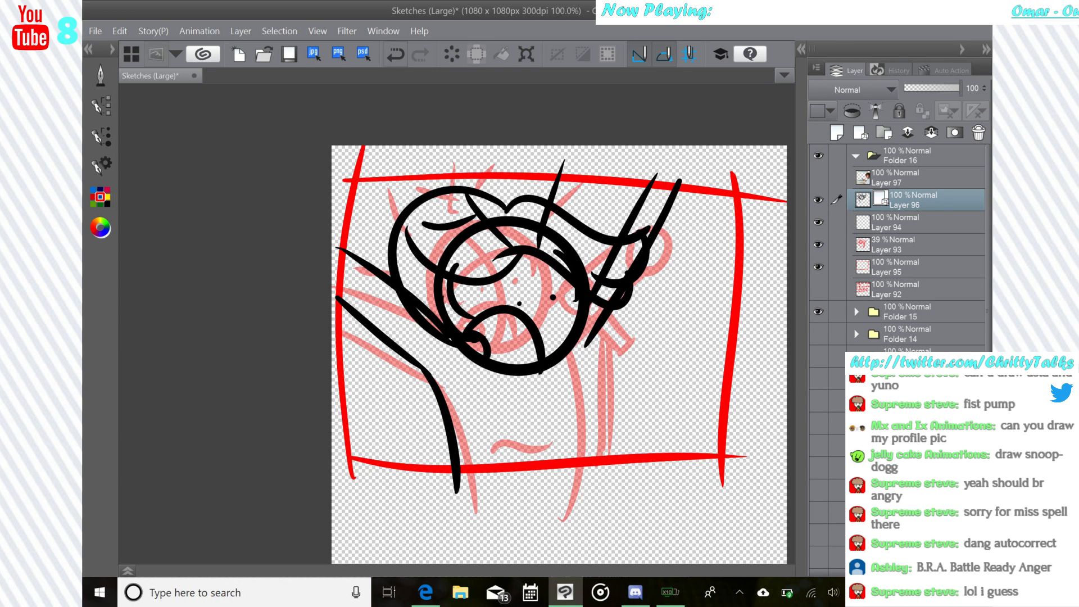
click(396, 54)
mouse_move(682, 182)
mouse_down()
mouse_move(613, 357)
mouse_move(588, 498)
mouse_up()
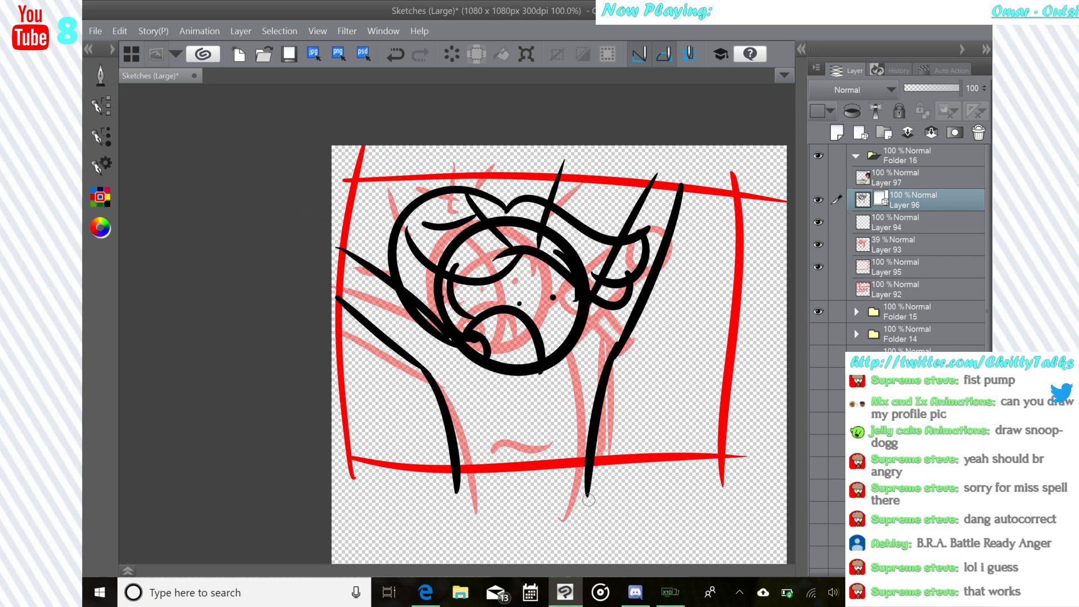
click(396, 54)
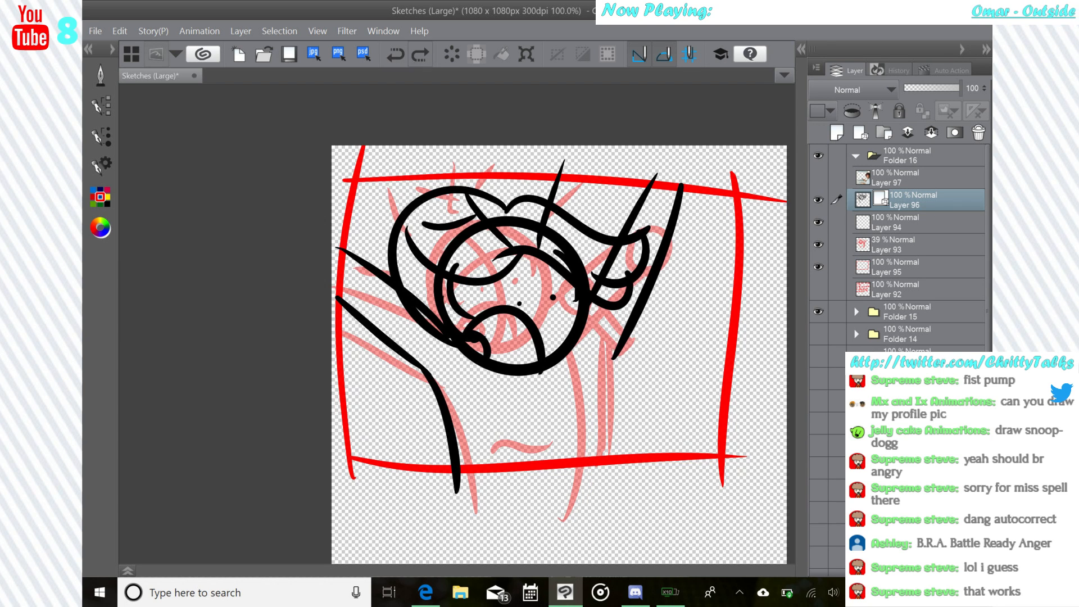
click(396, 54)
drag(682, 181, 604, 406)
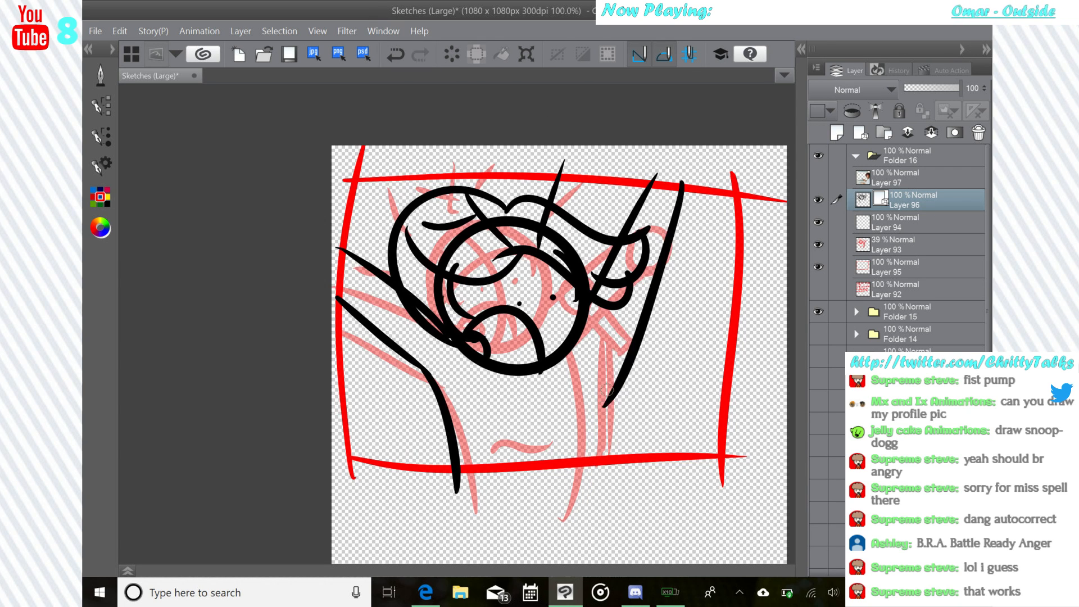
click(396, 54)
drag(692, 185, 578, 415)
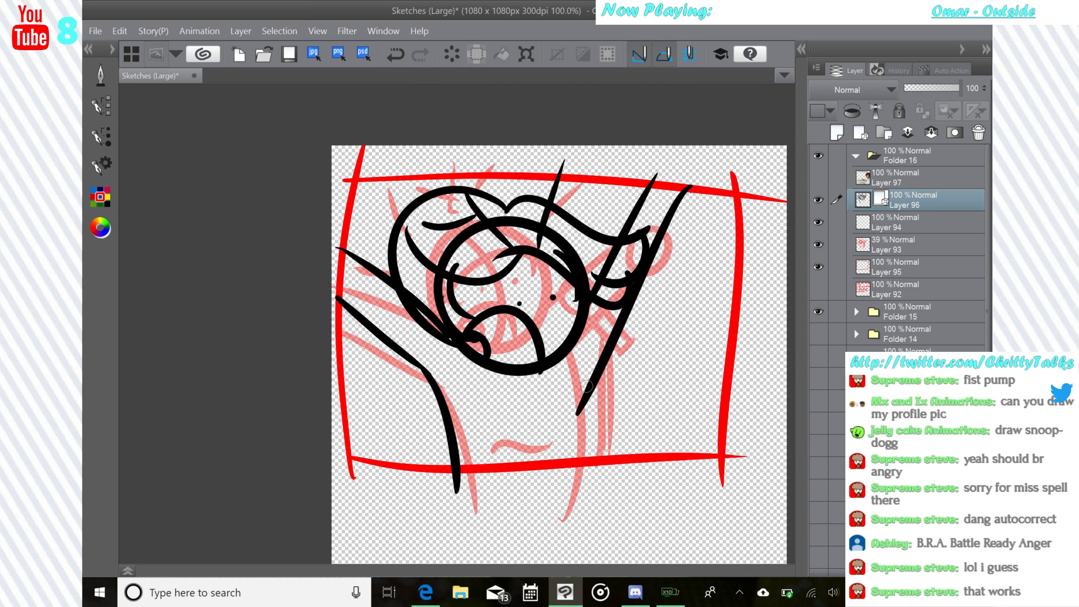
click(396, 54)
mouse_move(681, 184)
mouse_down()
mouse_move(617, 316)
mouse_move(582, 504)
mouse_up()
key(ctrl+z)
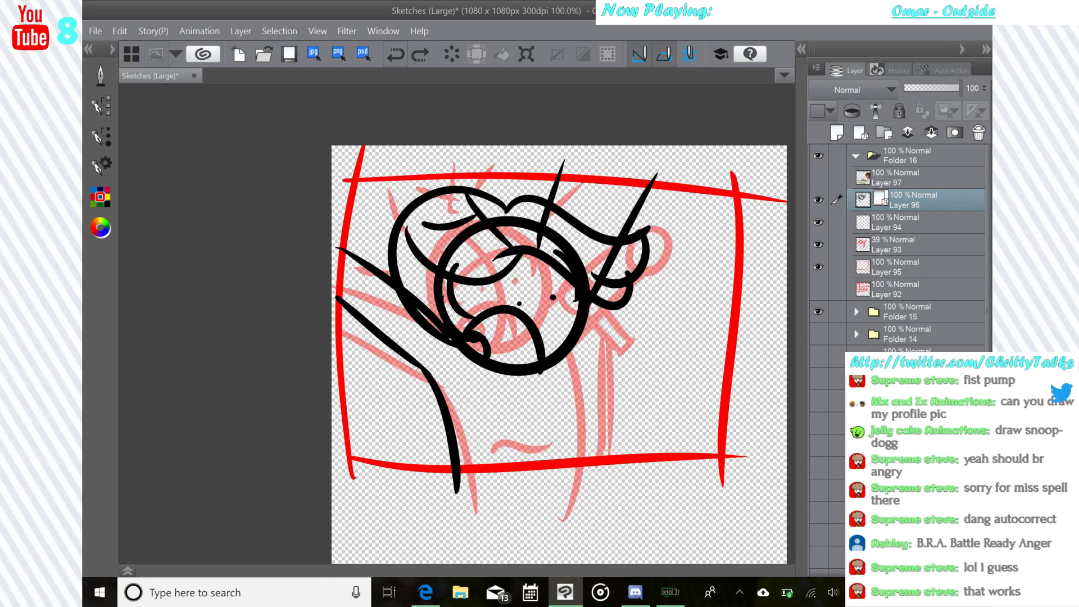
drag(603, 359, 568, 500)
key(ctrl+z)
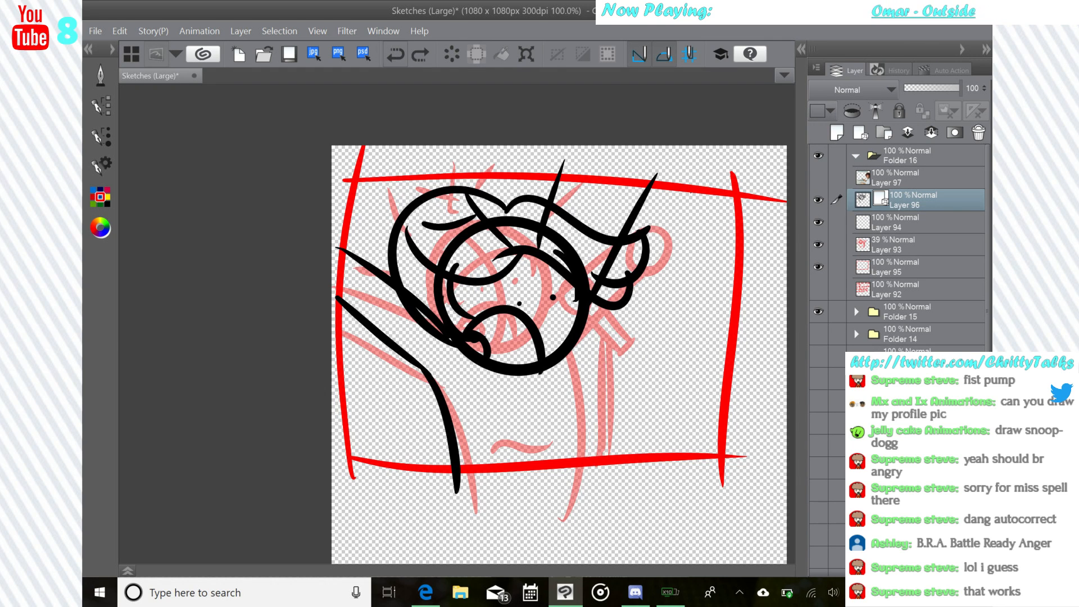
- Try to ink the torso's right side as a short curve with the raised arm's underside rising from its top
mouse_move(575, 377)
mouse_down()
mouse_move(591, 444)
mouse_move(566, 476)
mouse_up()
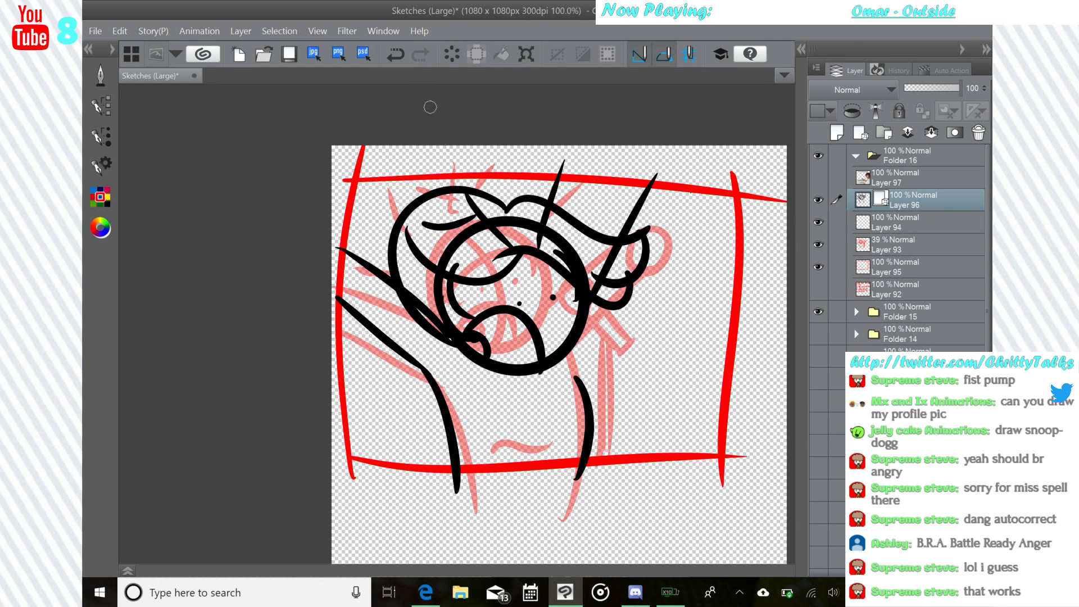
key(ctrl+z)
drag(578, 377, 585, 493)
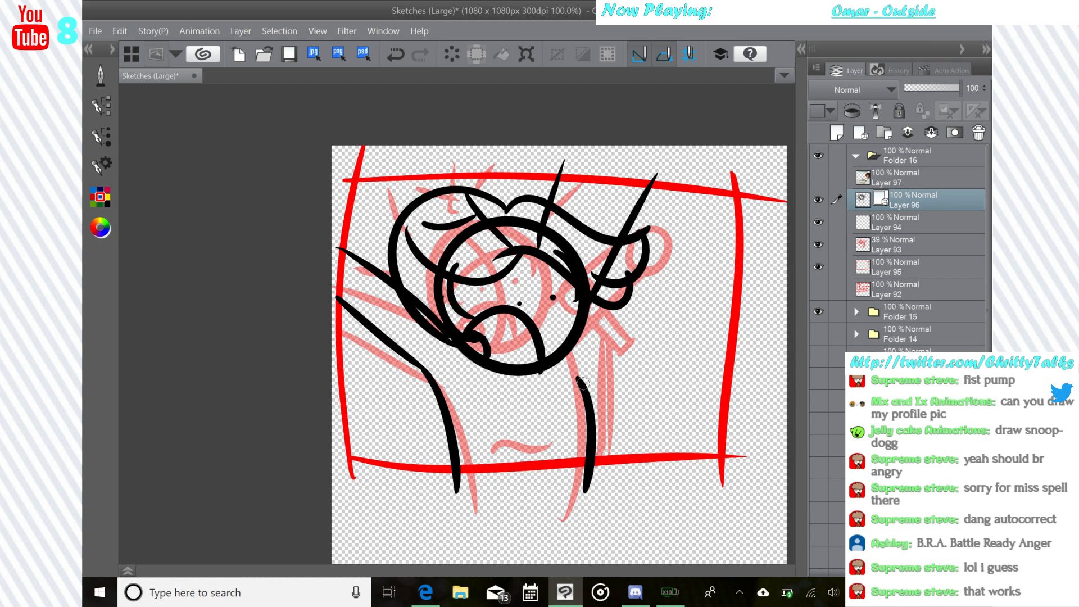
drag(581, 382, 653, 188)
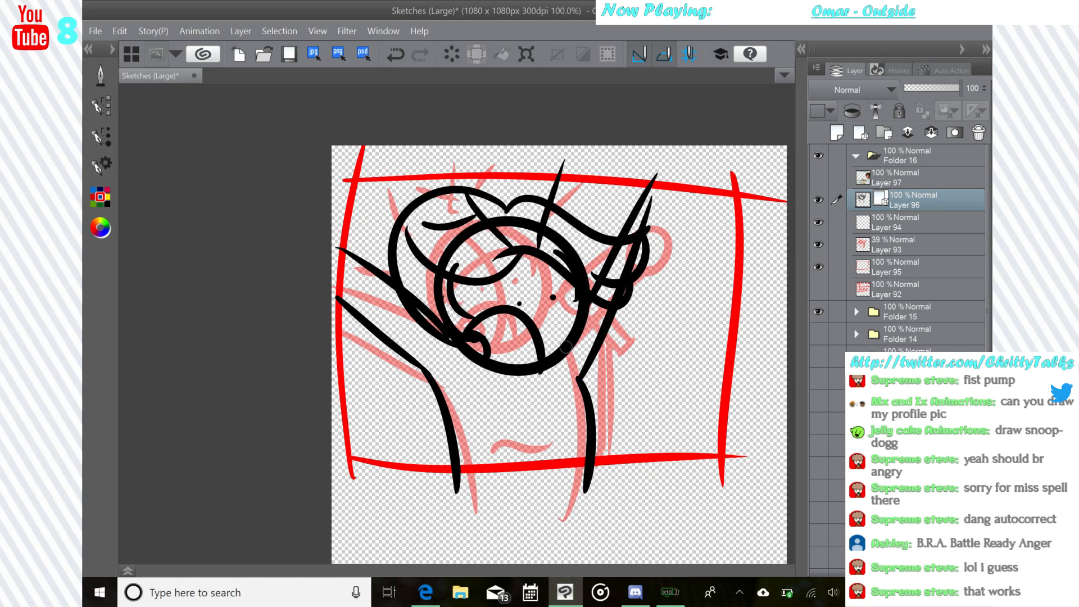
key(ctrl+z)
drag(582, 380, 654, 185)
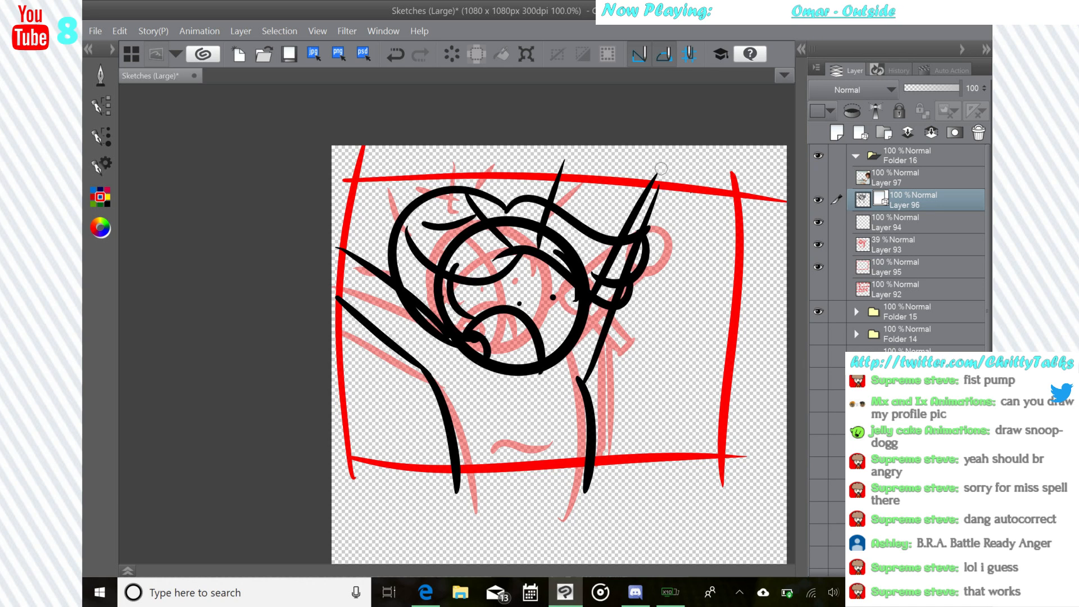
key(ctrl+z)
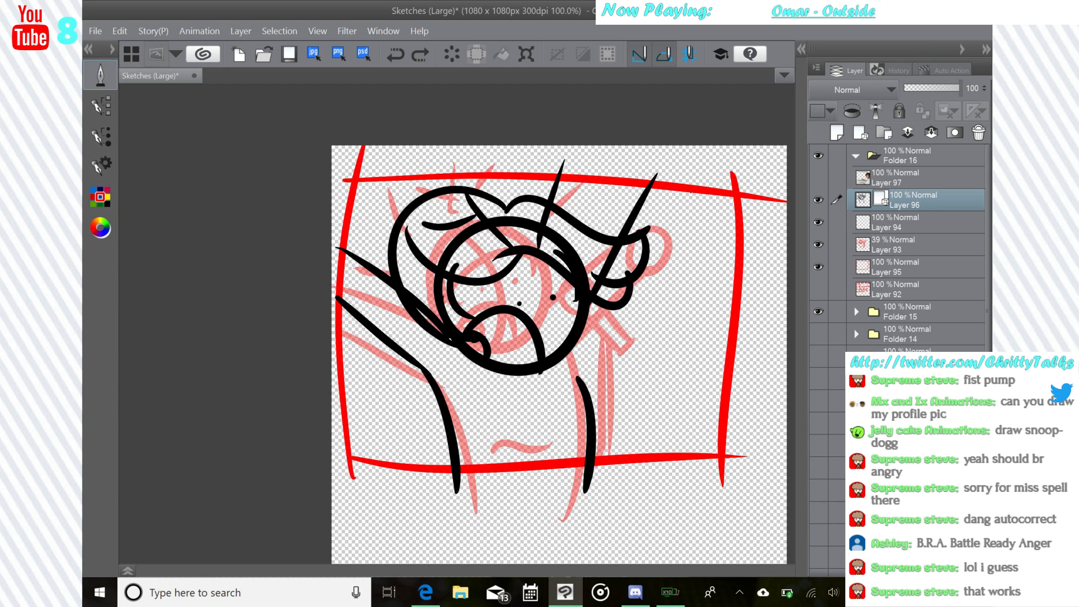
- Delete the upper line of the raised right arm as a vector object and return to the Pen tool
click(101, 75)
click(136, 69)
click(636, 212)
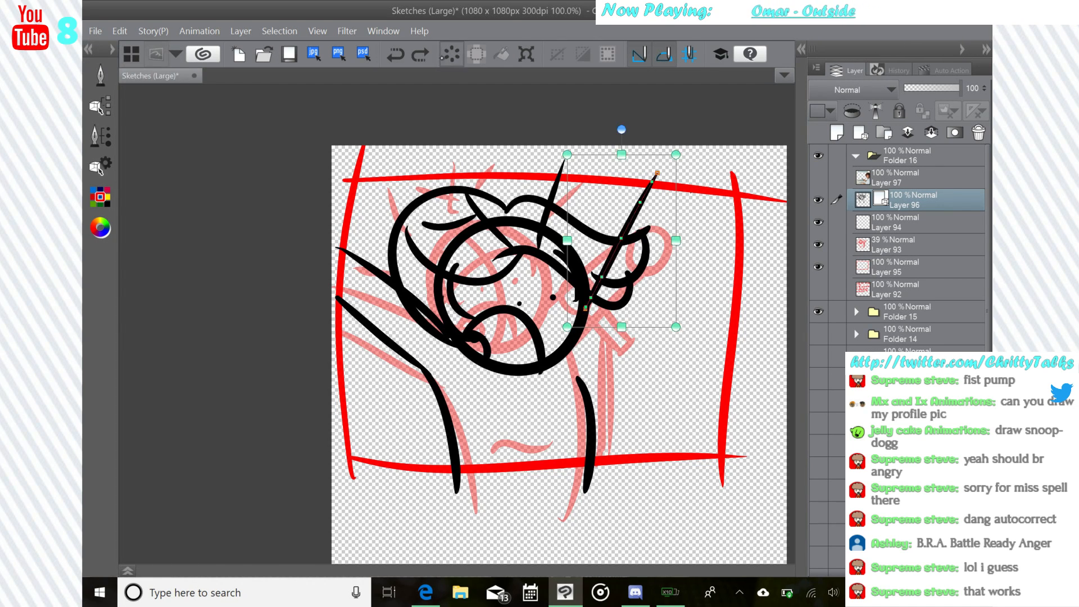
click(451, 54)
click(101, 74)
click(164, 95)
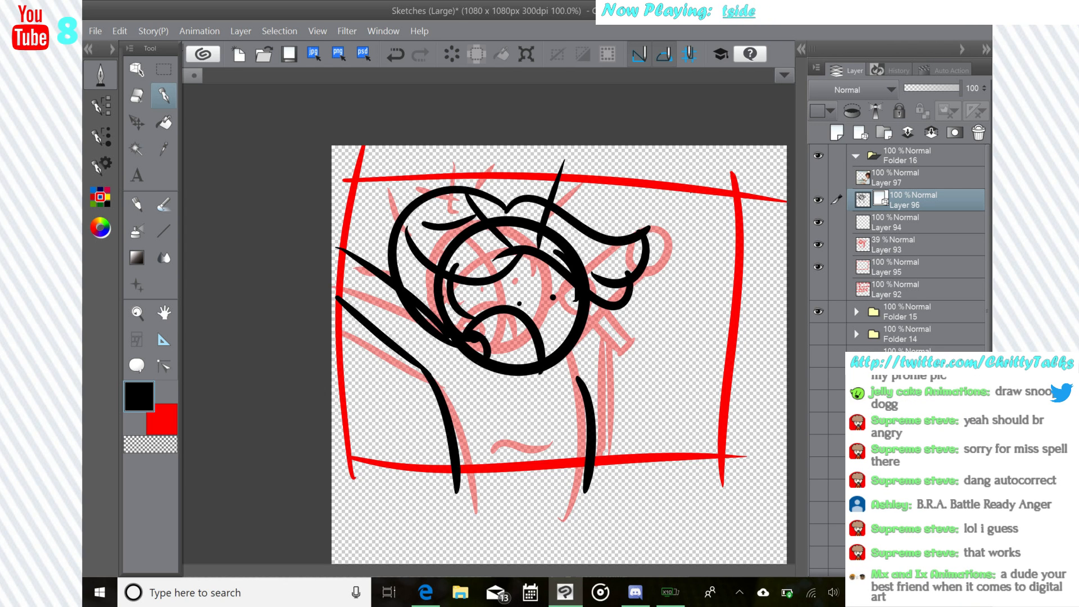
- Try to redraw the right arm's two lines at a steeper angle, then undo back past the torso's right side
drag(567, 241, 612, 171)
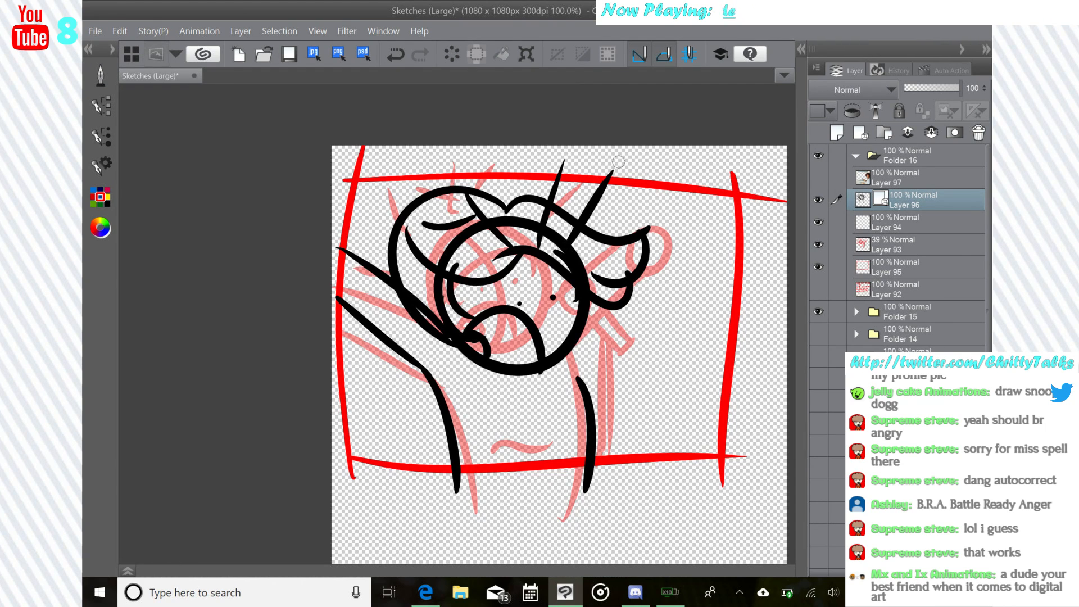
key(ctrl+z)
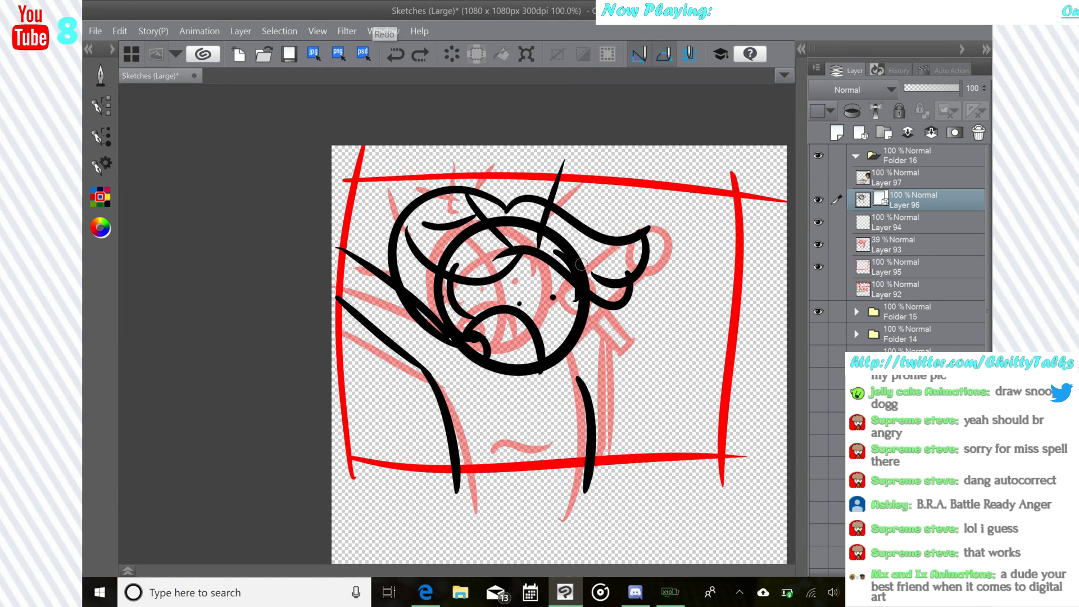
drag(578, 264, 594, 200)
key(ctrl+z)
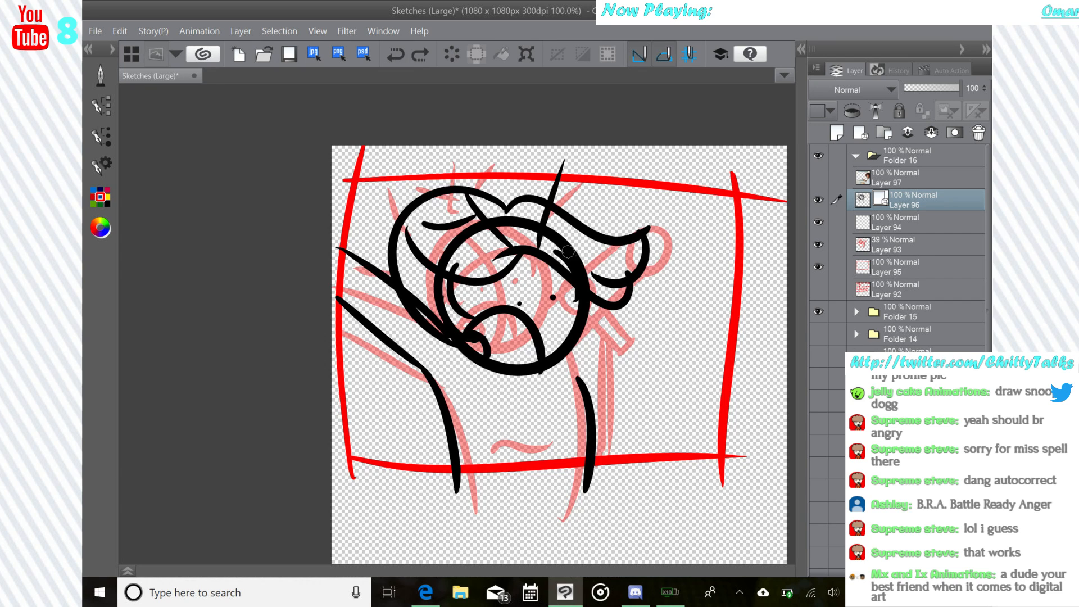
drag(578, 260, 596, 186)
key(ctrl+z)
drag(578, 263, 602, 177)
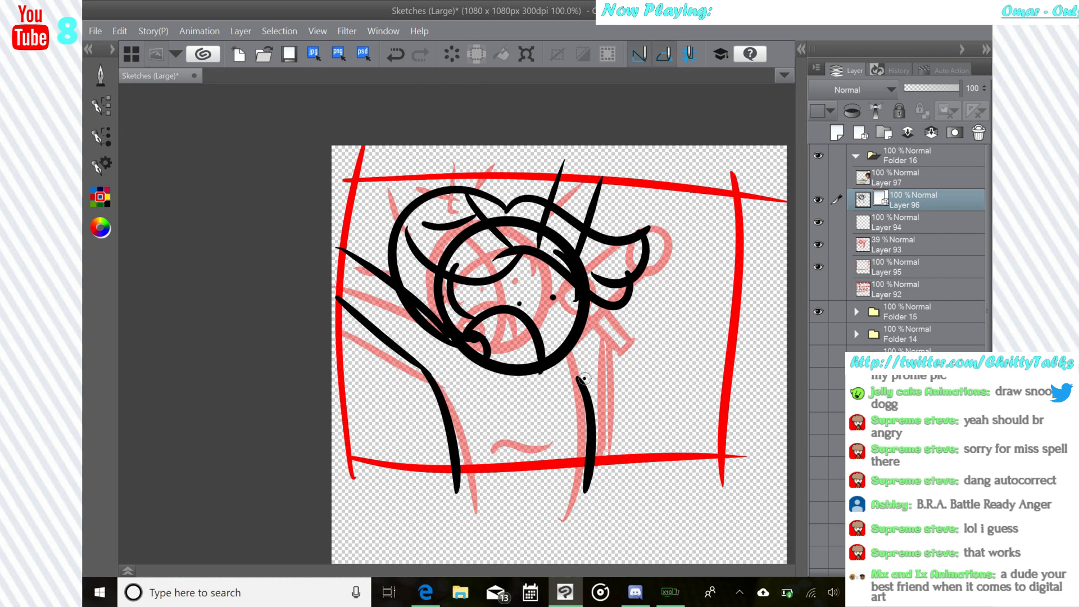
drag(584, 378, 623, 172)
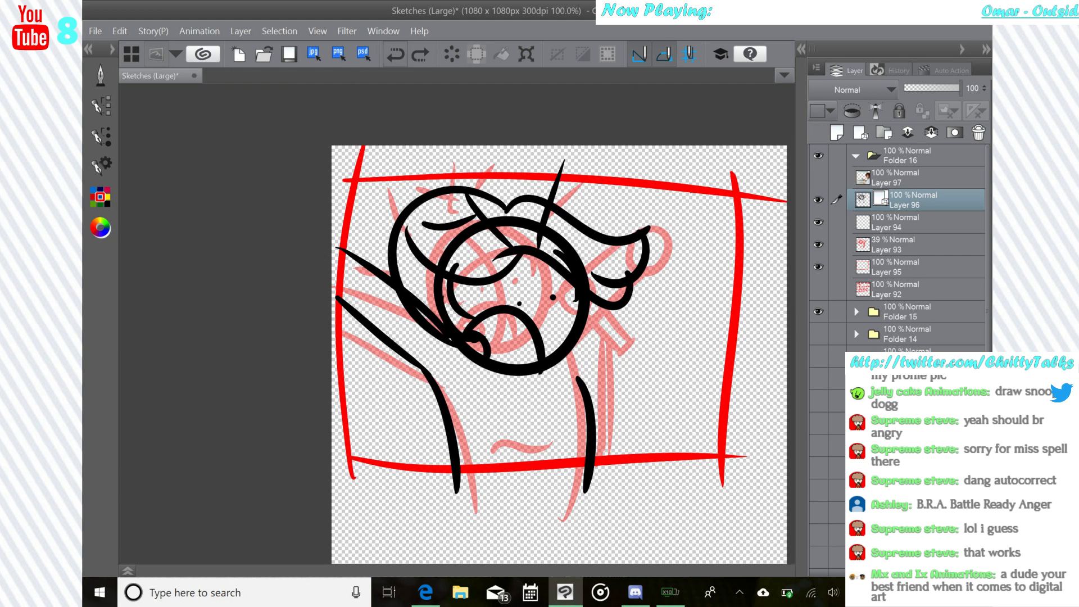
key(ctrl+z)
key(ctrl+z)
drag(589, 303, 657, 174)
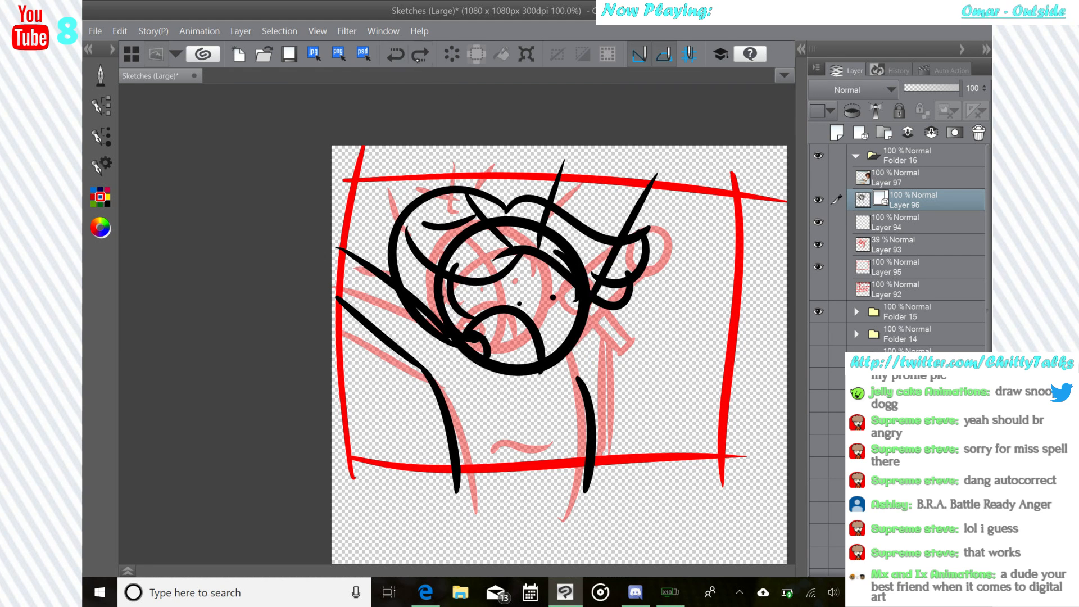
key(ctrl+z)
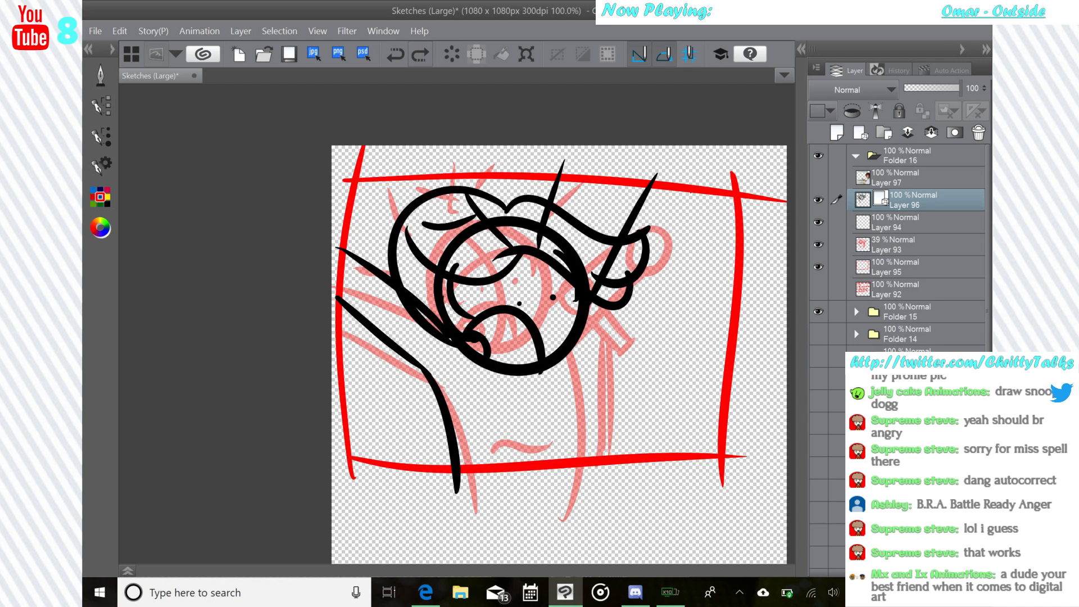
- Delete the black upper line of the raised right arm as a vector object and return to the Pen tool
click(101, 74)
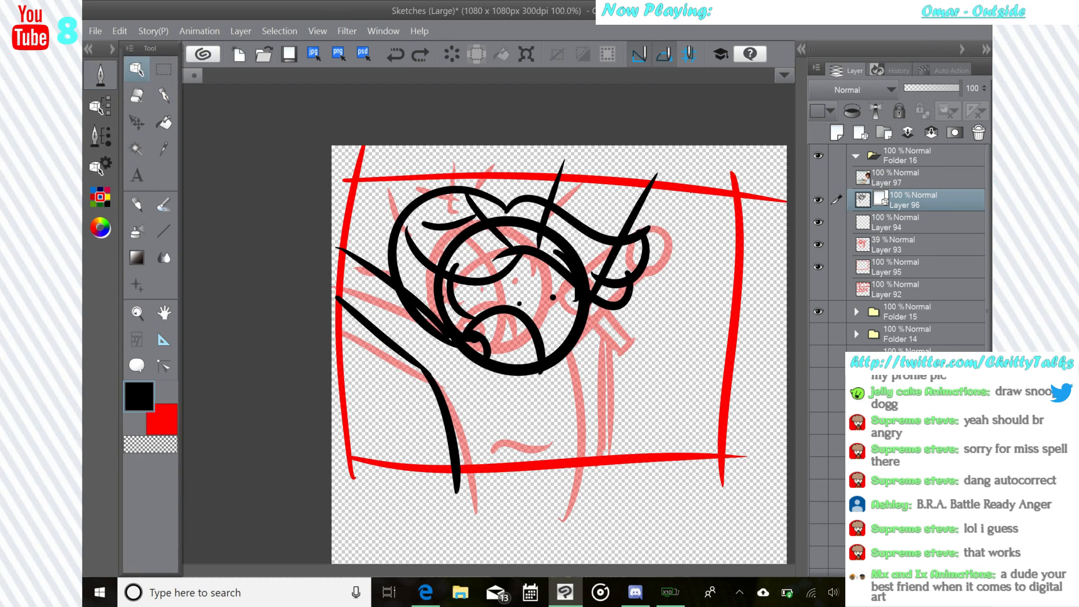
click(633, 217)
key(Delete)
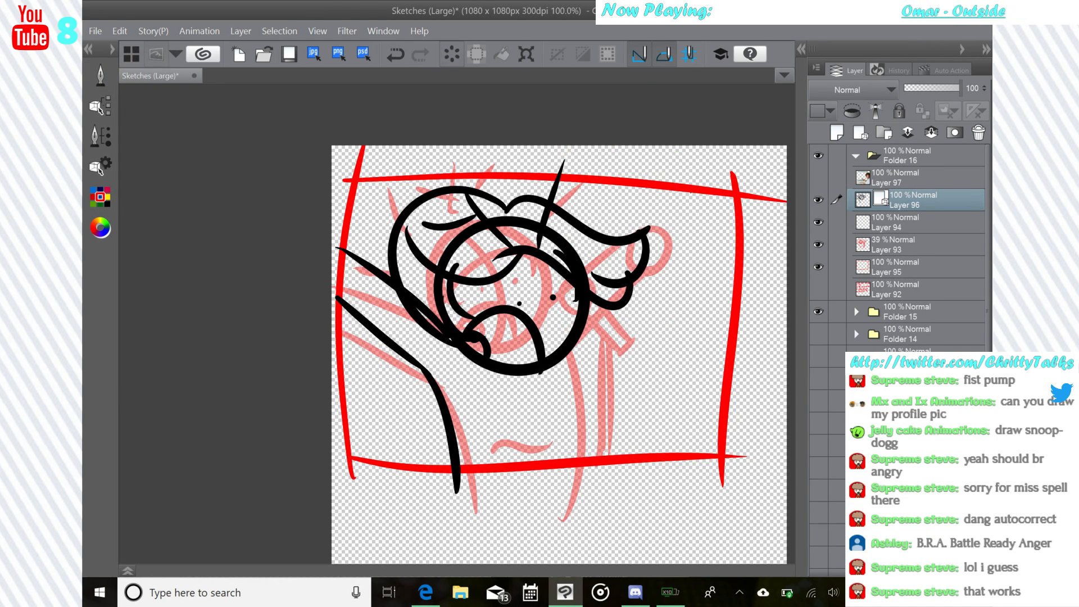
click(101, 74)
click(586, 325)
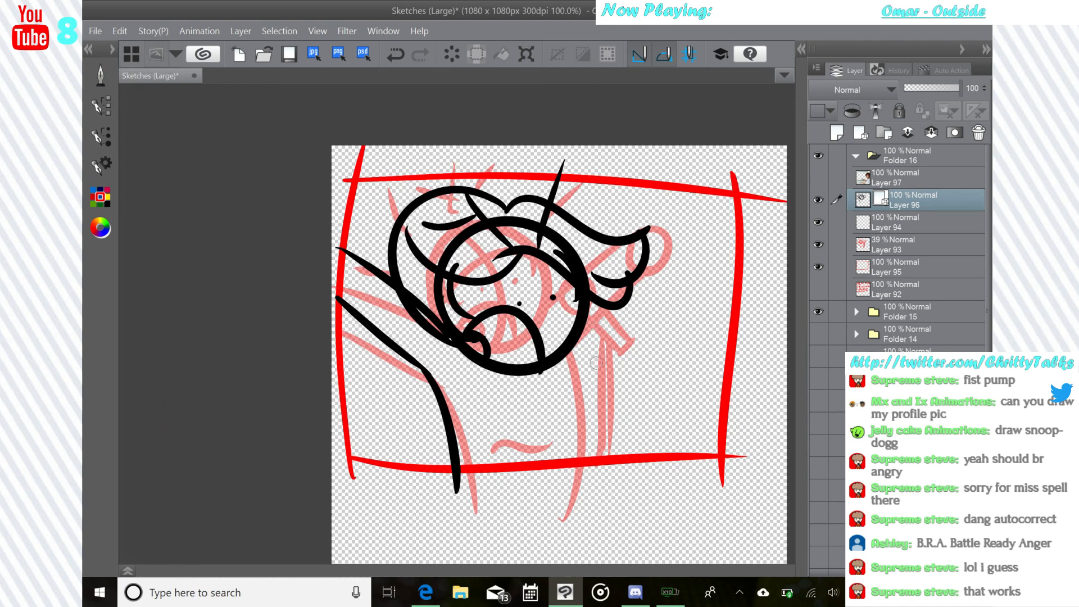
- Ink the torso's right side and the raised right arm ending in a round fist, undoing arm strokes that do not fit
drag(575, 370, 579, 488)
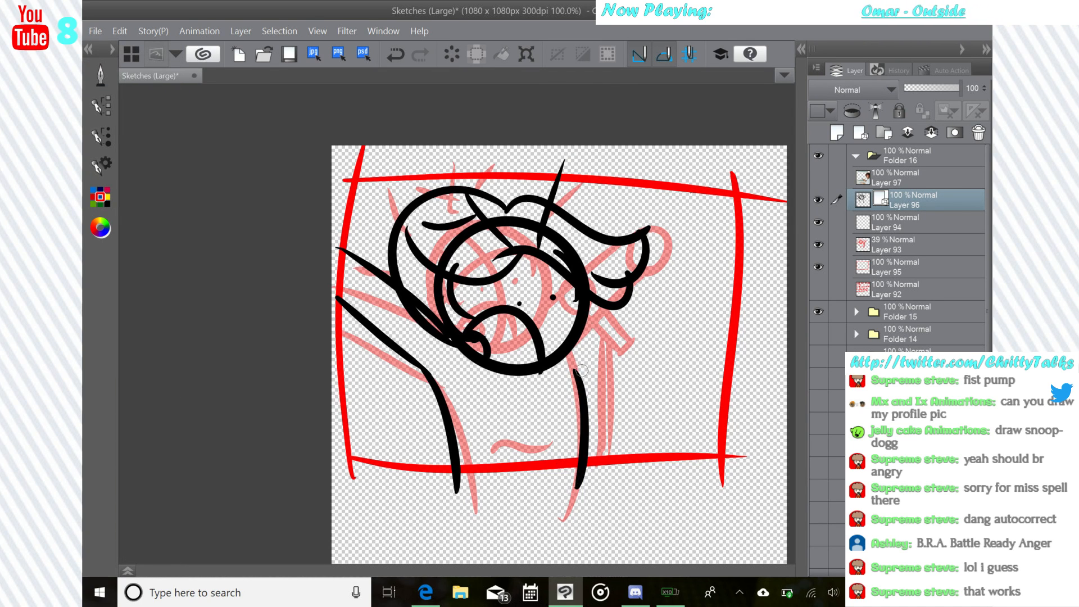
drag(579, 376, 672, 179)
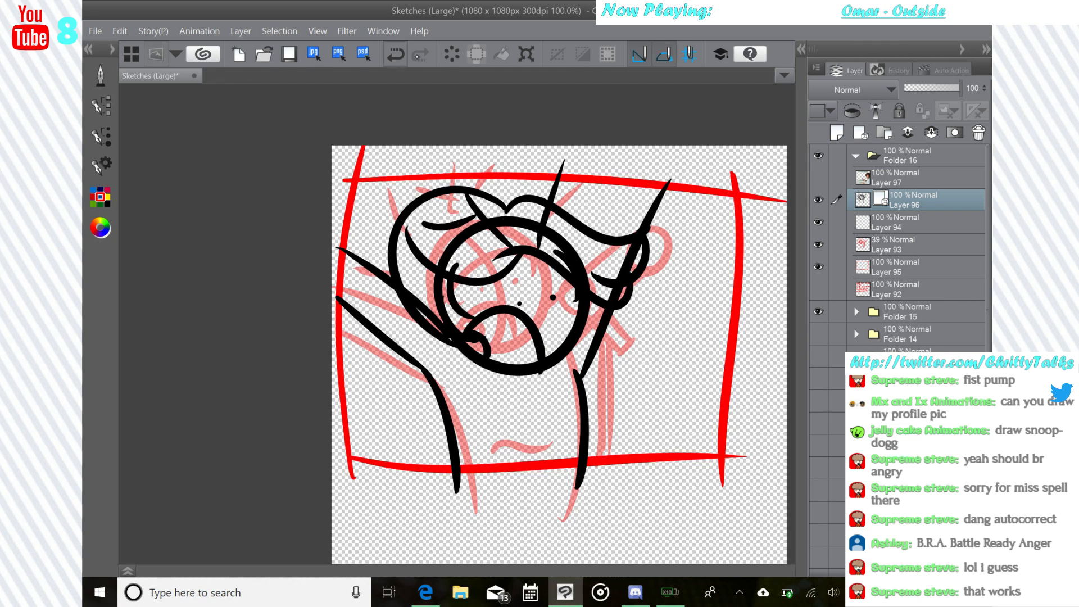
click(396, 54)
drag(582, 375, 711, 268)
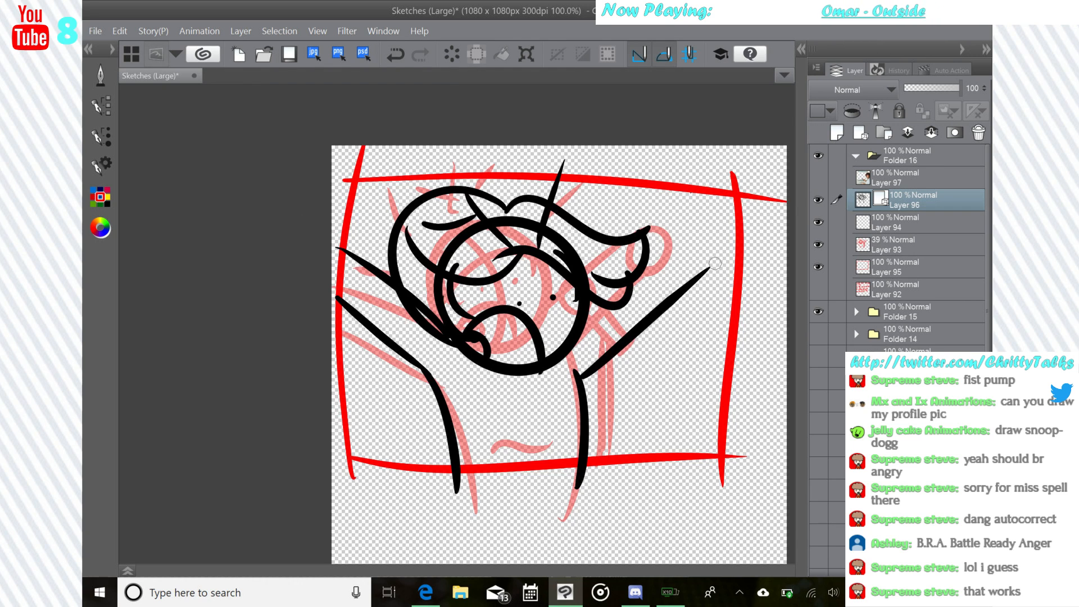
click(395, 54)
mouse_move(580, 376)
mouse_down()
mouse_move(666, 239)
mouse_move(650, 254)
mouse_move(629, 235)
mouse_move(656, 247)
mouse_move(569, 293)
mouse_up()
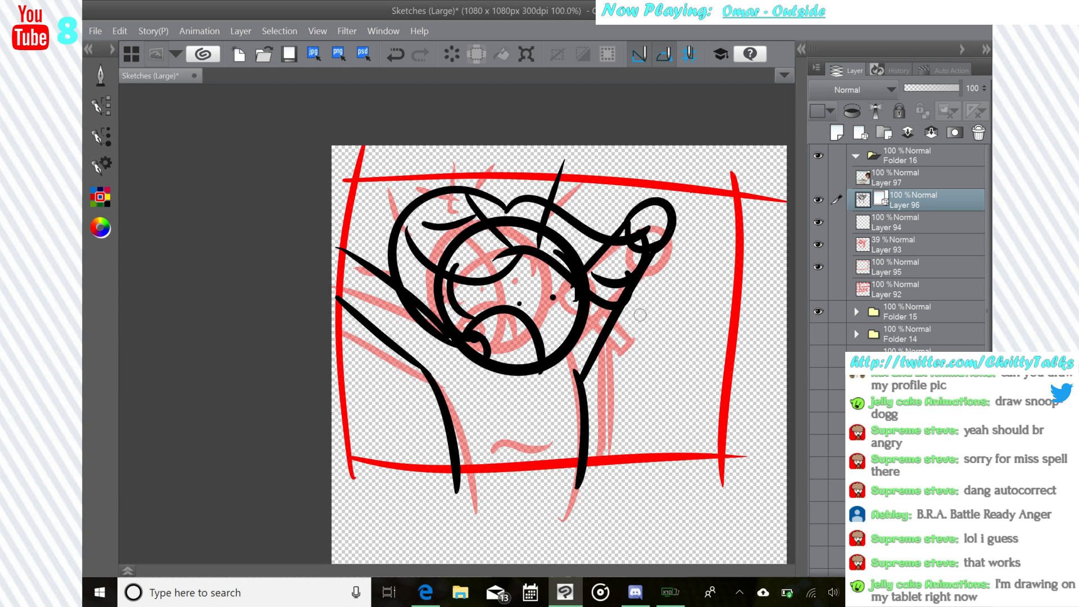
- Hide the faded rough sketch on Layer 93 and check the inked figure without it
scroll(711, 493, up, 3)
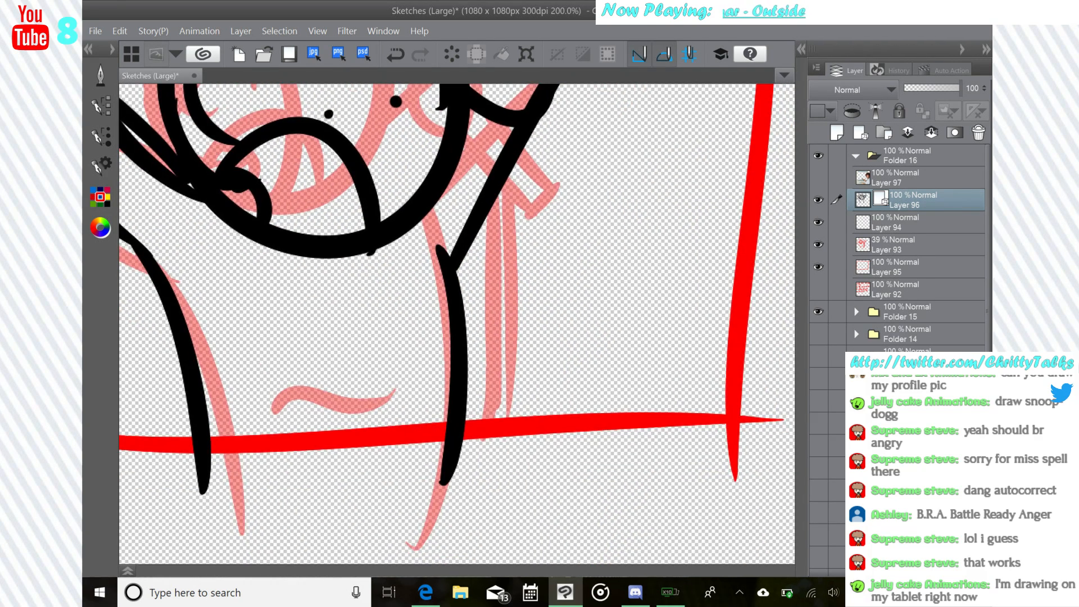
click(819, 245)
drag(438, 225, 542, 428)
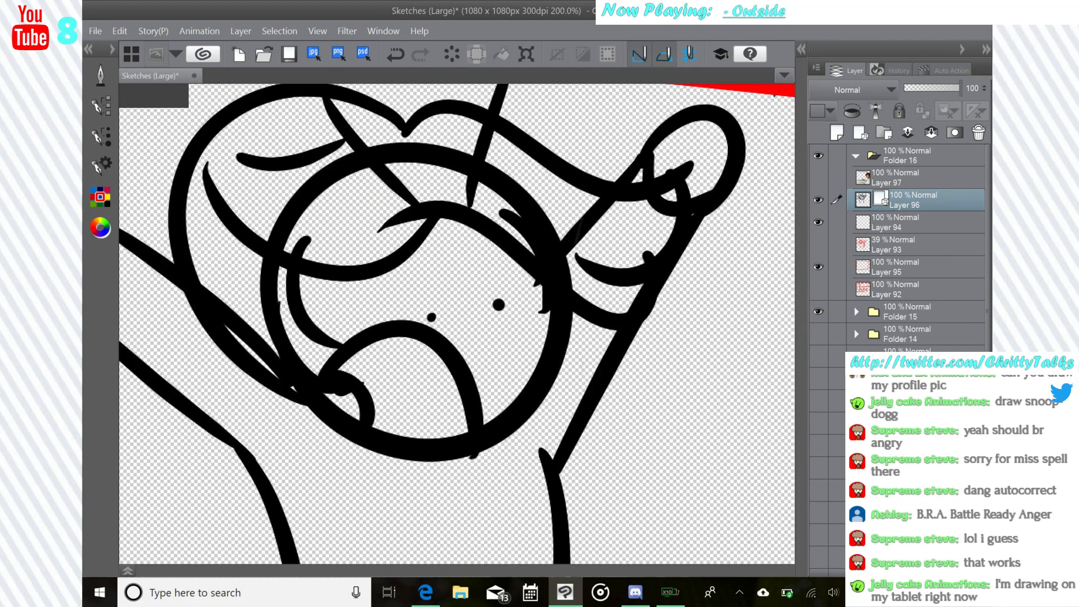
scroll(511, 219, down, 2)
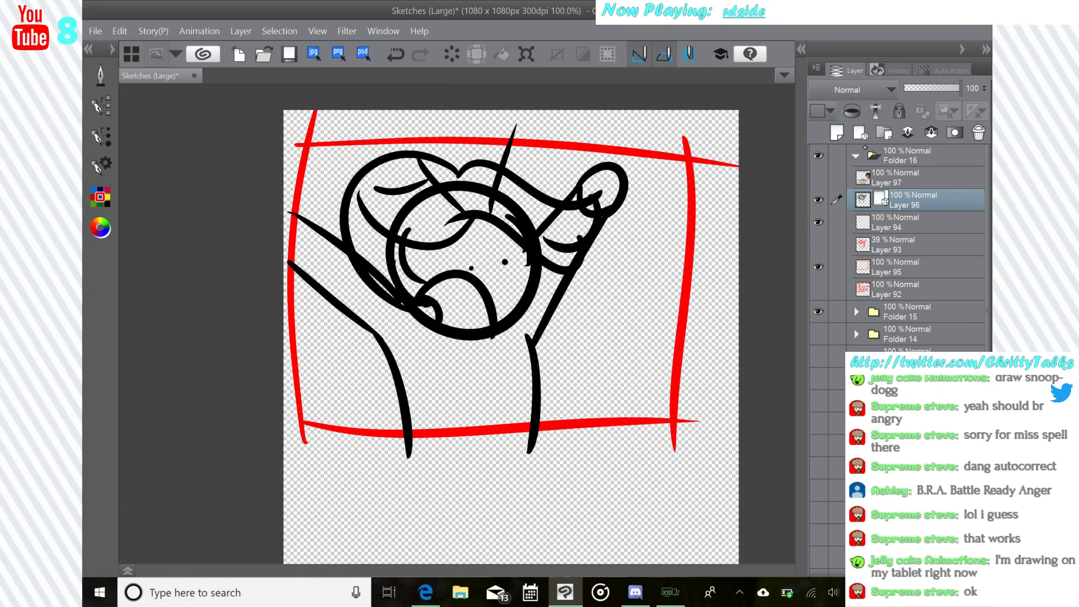
- Add a vector layer above Layer 96 and ink two vertical lines beside the torso, topped by a small circle and tilted rectangle
click(861, 132)
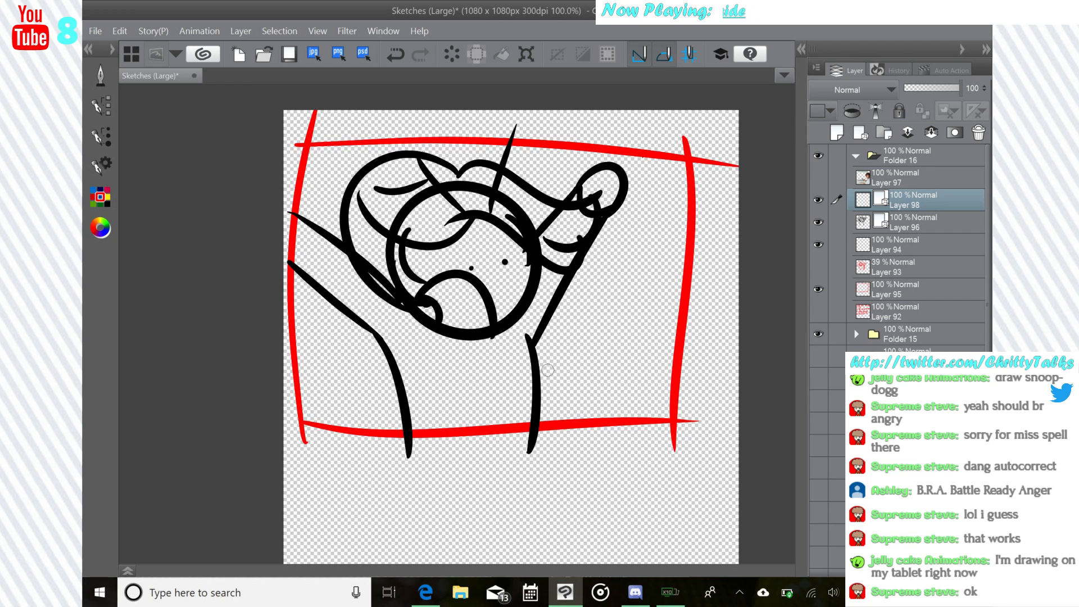
drag(544, 359, 545, 451)
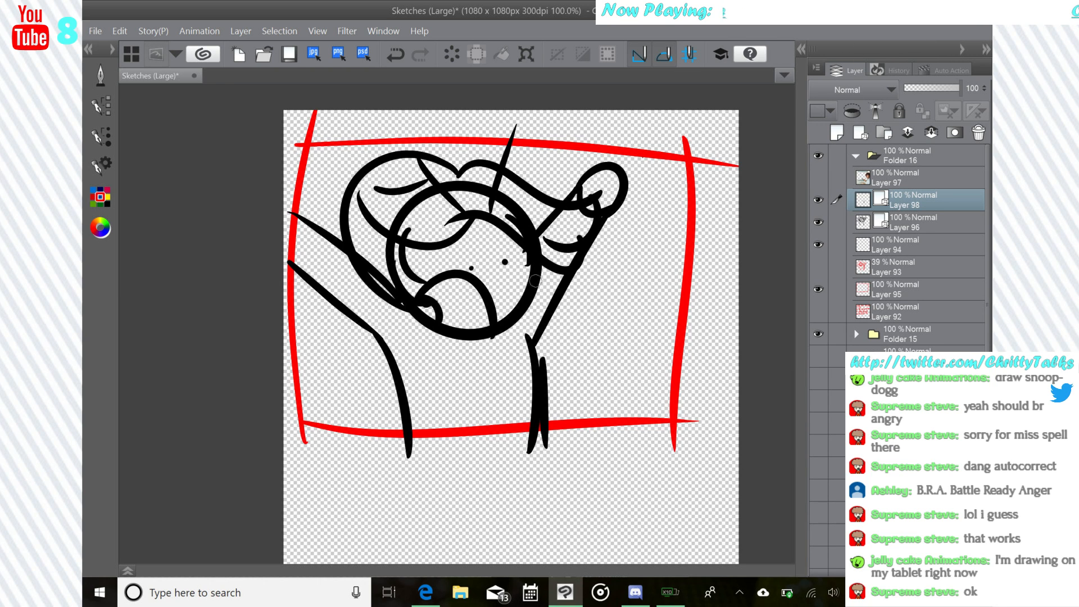
drag(561, 362, 558, 434)
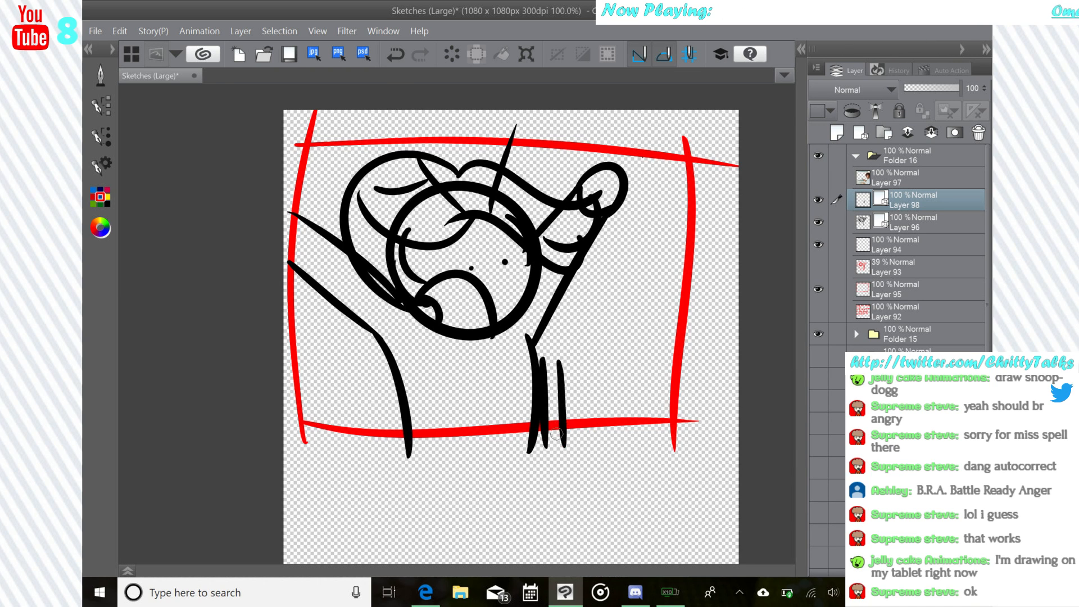
mouse_move(539, 356)
mouse_down()
mouse_move(579, 391)
mouse_move(592, 373)
mouse_move(548, 331)
mouse_move(541, 345)
mouse_move(518, 316)
mouse_move(546, 327)
mouse_up()
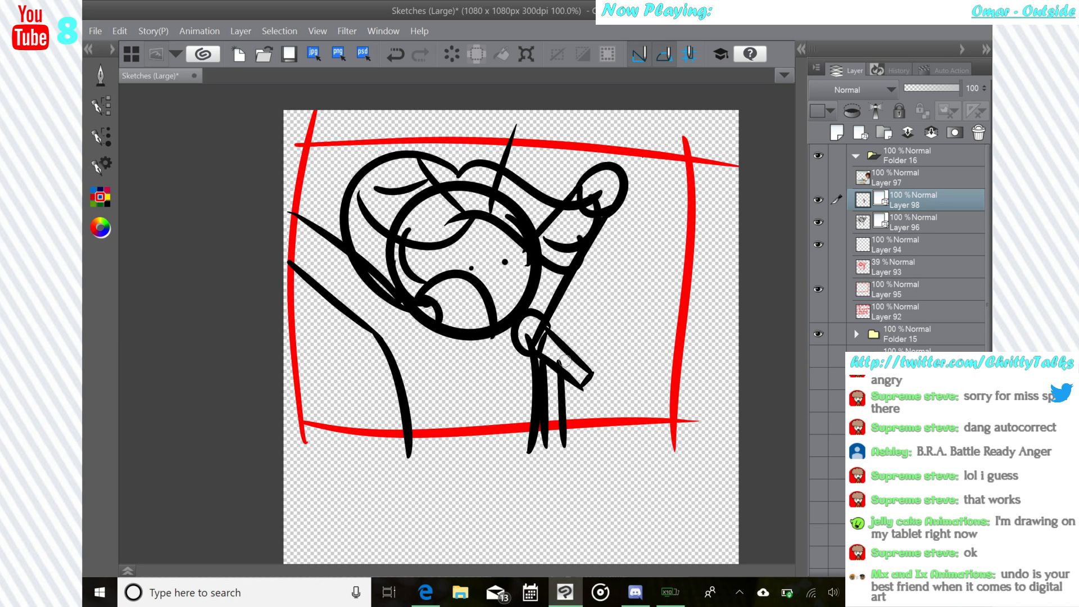
- Redraw the microphone's small round head above the vertical lines with the Pen tool, undoing circles that do not fit
key(ctrl+z)
mouse_move(520, 330)
mouse_down()
mouse_move(529, 351)
mouse_move(542, 328)
mouse_move(532, 315)
mouse_move(548, 333)
mouse_up()
key(ctrl+z)
click(396, 54)
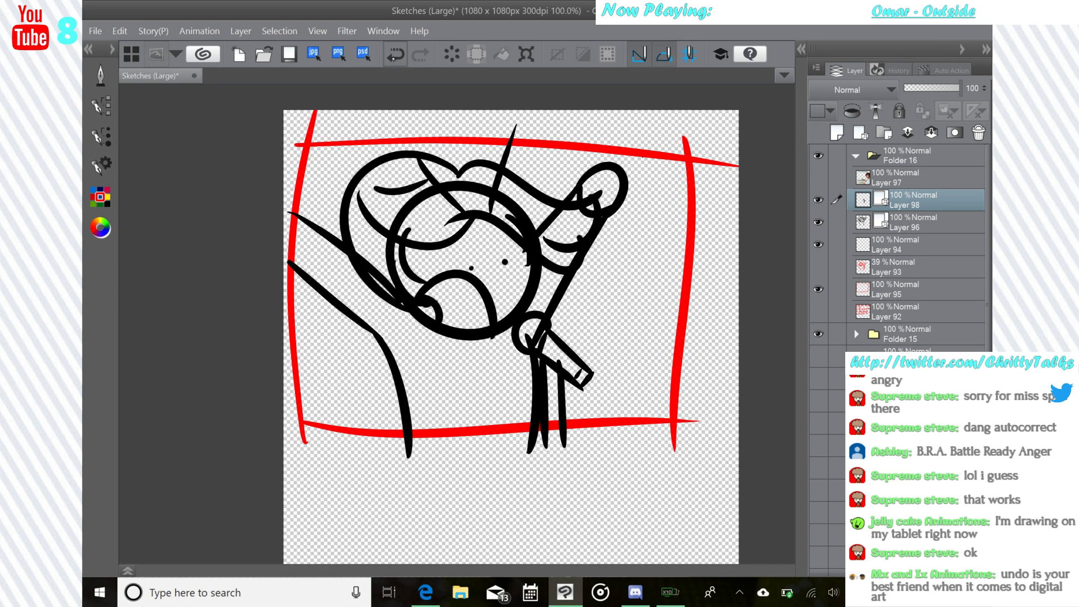
click(396, 55)
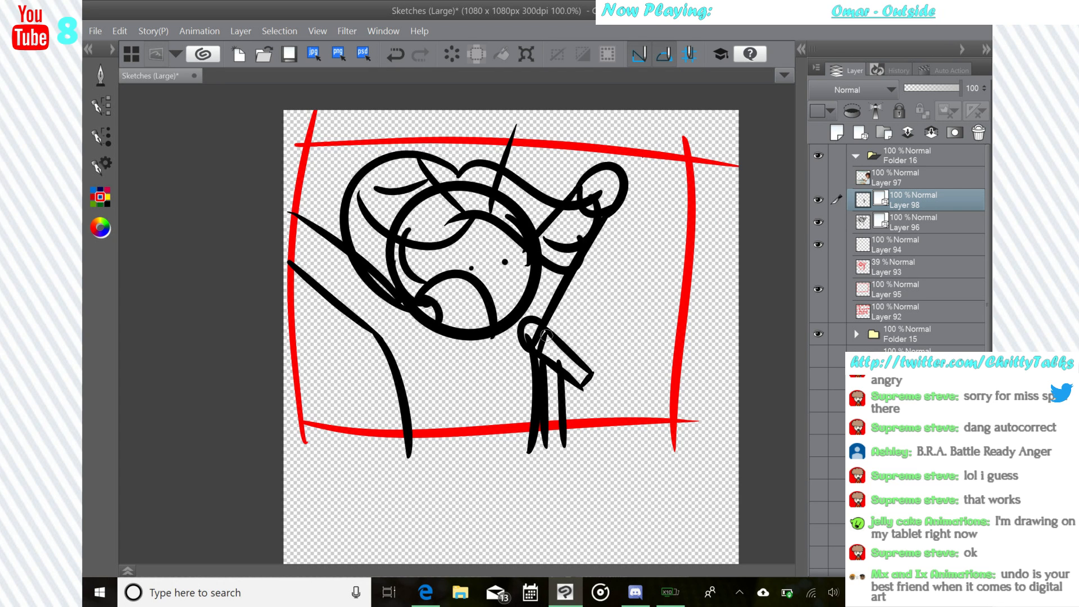
mouse_move(535, 352)
mouse_down()
mouse_move(534, 331)
mouse_move(628, 306)
mouse_up()
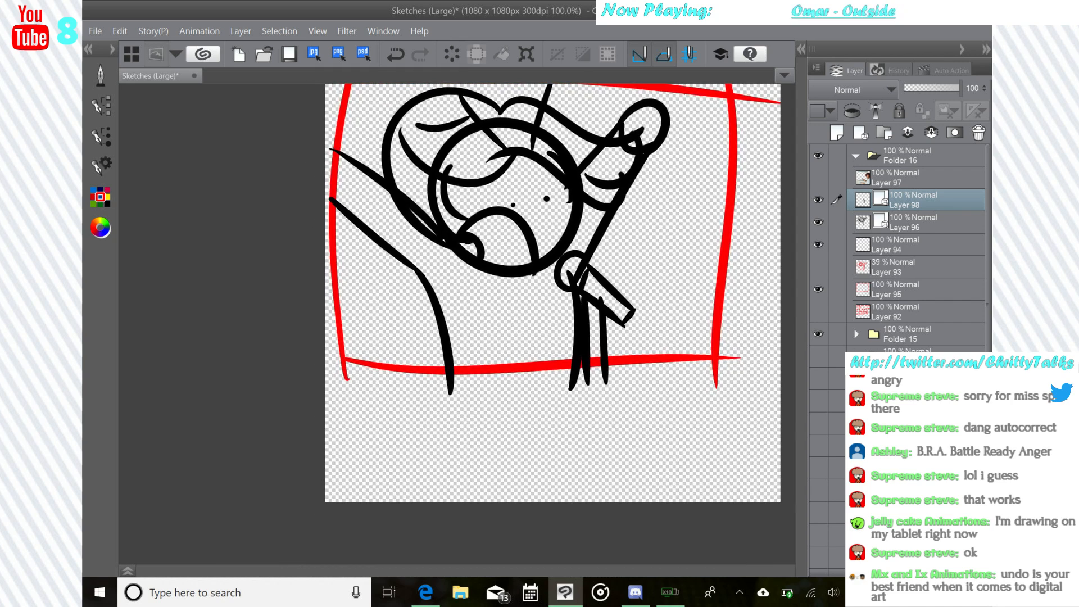
- Ink a wavy cable hanging from the lower end of the tilted microphone handle down past the frame
scroll(613, 242, down, 2)
scroll(645, 286, up, 3)
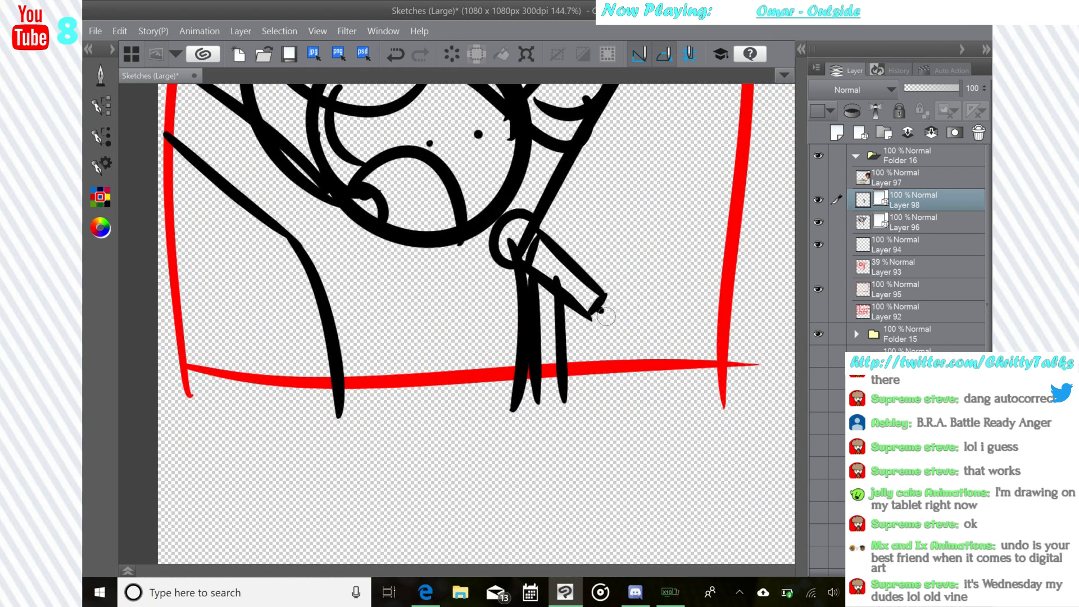
mouse_move(606, 316)
mouse_down()
mouse_move(627, 496)
mouse_move(624, 480)
mouse_up()
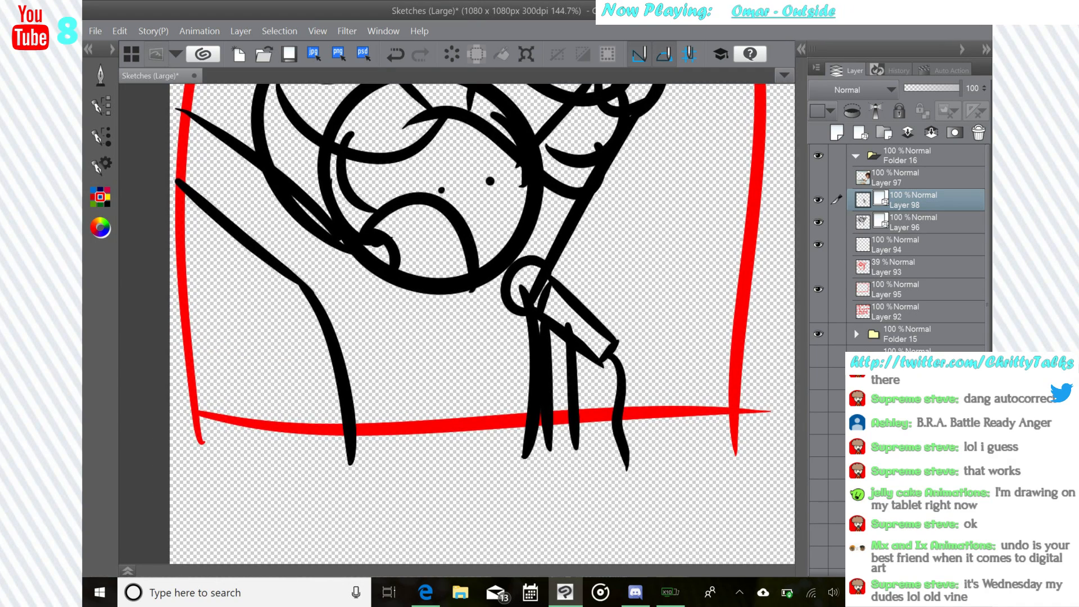
- Erase the Layer 96 arm lines that run through the microphone's round head
drag(483, 293, 520, 353)
click(113, 82)
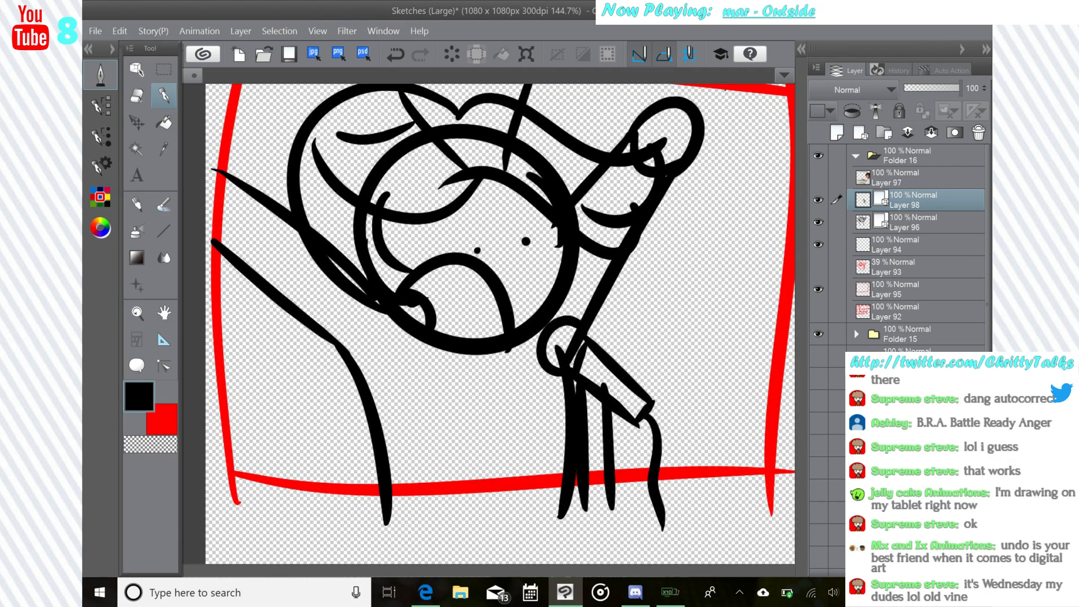
click(137, 96)
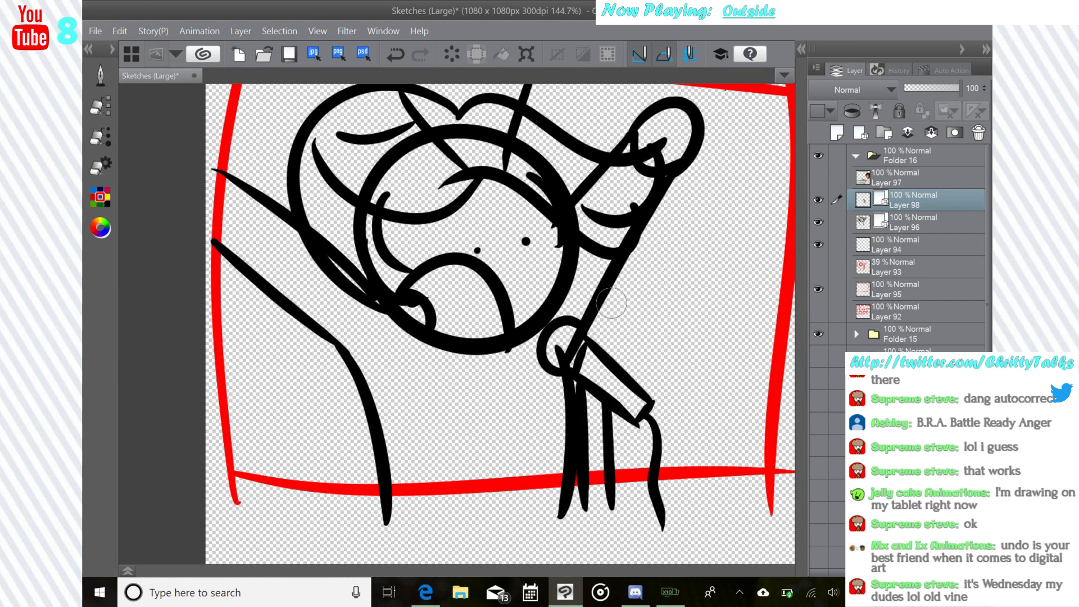
click(902, 222)
drag(569, 361, 578, 338)
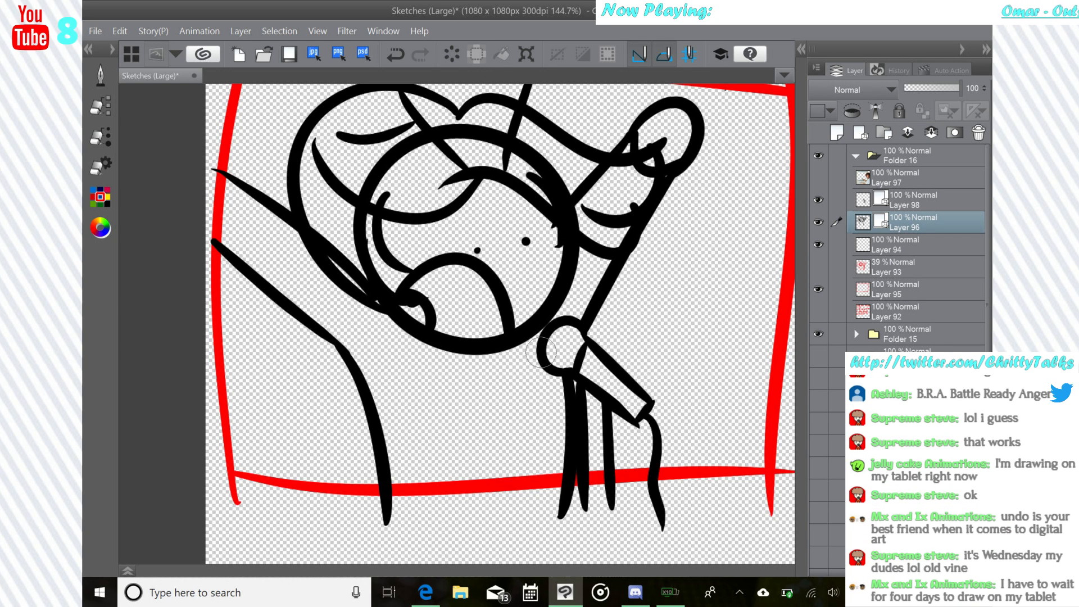
- Erase the upper line of the outstretched arm where it crosses the hair and delete the leftover piece as a vector object
drag(541, 353, 618, 433)
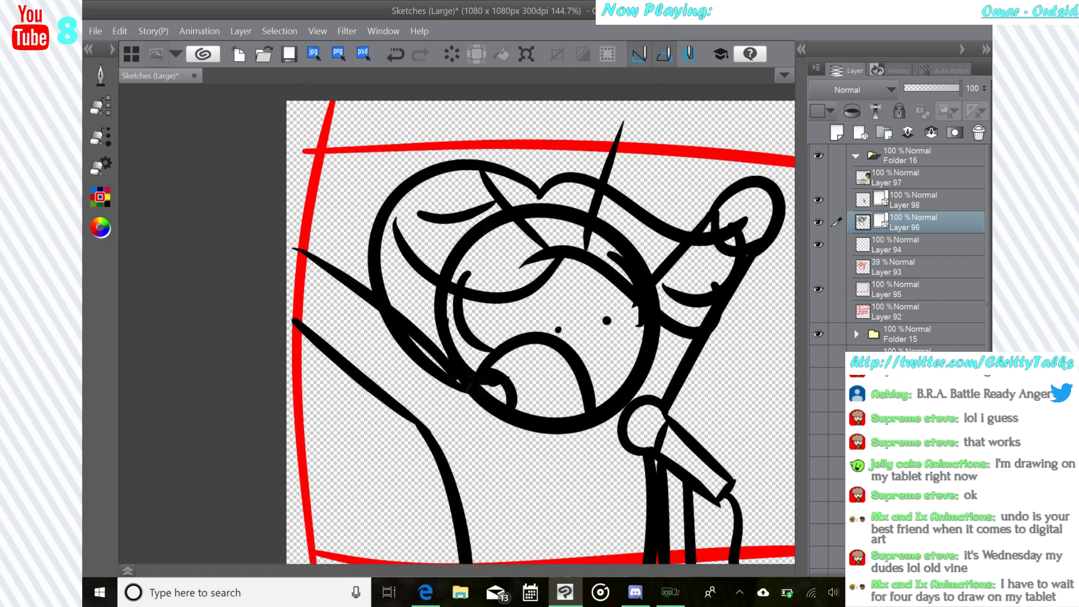
key(ctrl+plus)
drag(343, 281, 378, 336)
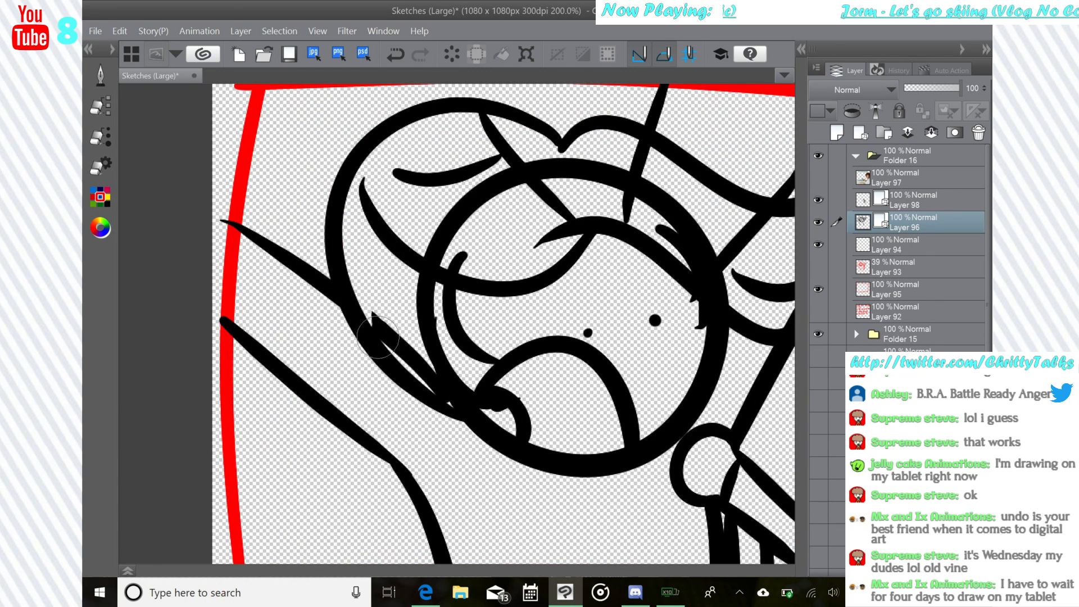
click(101, 75)
click(137, 69)
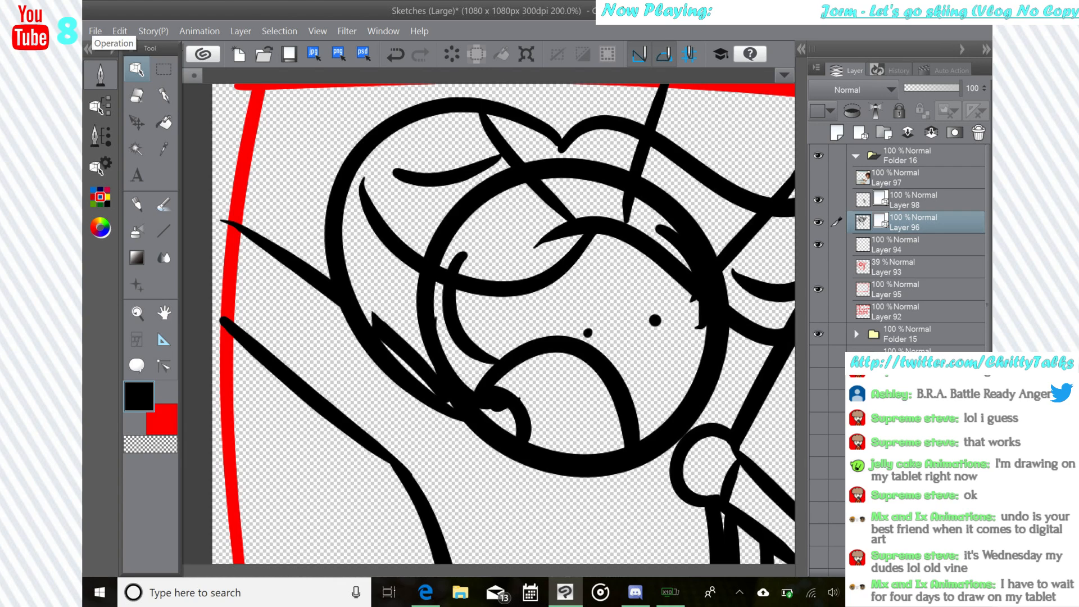
click(400, 347)
click(452, 54)
- Cut the head circle where it passes behind the hair and the raised arm's line where it crosses the hair
drag(483, 349, 410, 252)
click(371, 276)
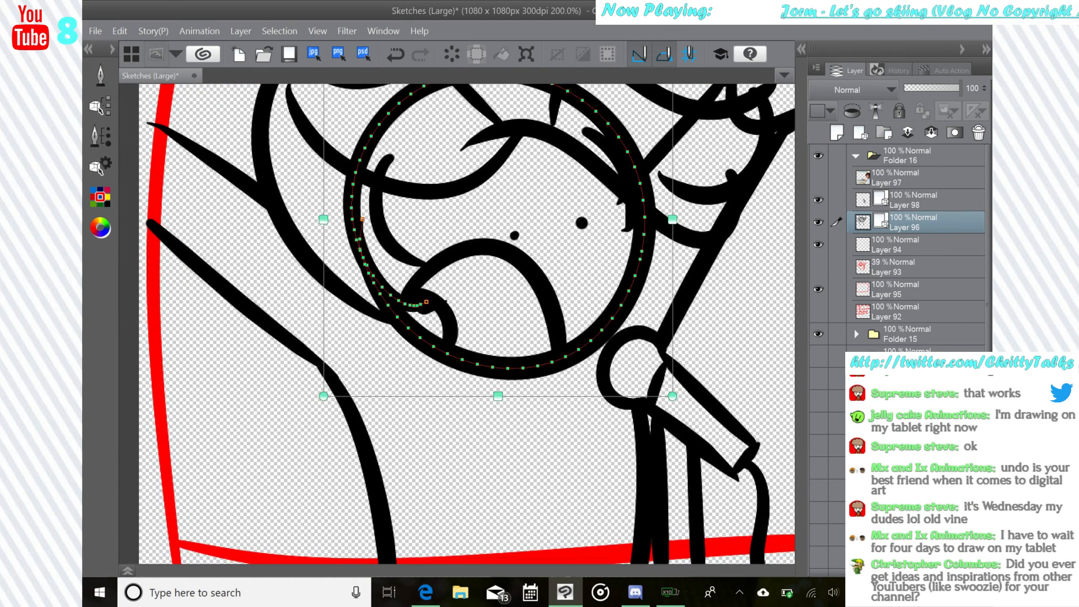
click(101, 74)
click(137, 96)
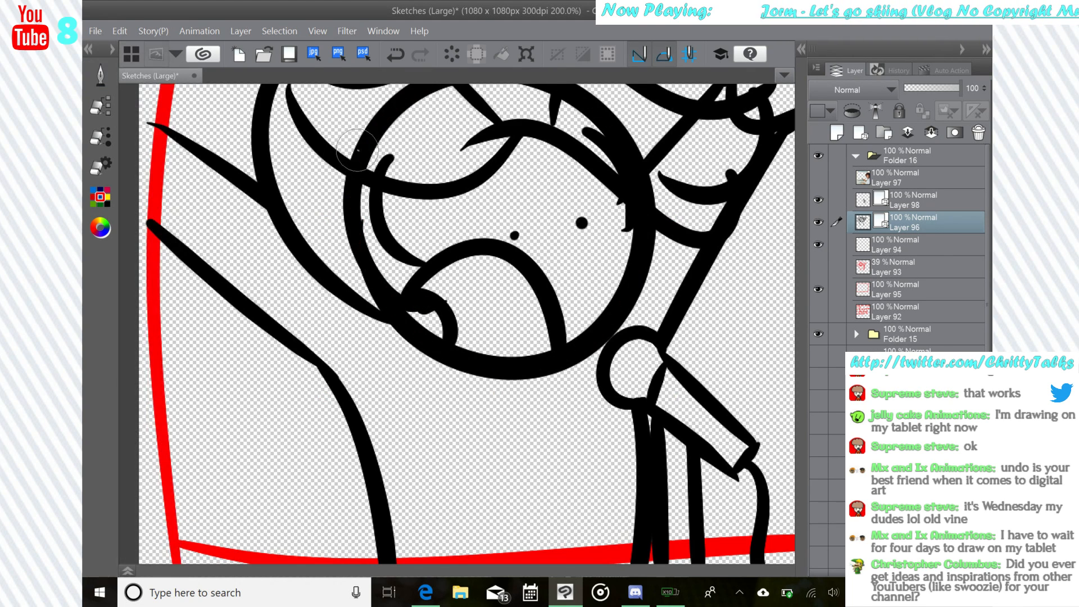
mouse_move(648, 152)
mouse_down()
mouse_move(634, 175)
mouse_move(654, 202)
mouse_move(519, 293)
mouse_up()
click(400, 55)
mouse_move(556, 218)
mouse_down()
mouse_move(610, 215)
mouse_move(590, 236)
mouse_move(605, 238)
mouse_move(614, 261)
mouse_up()
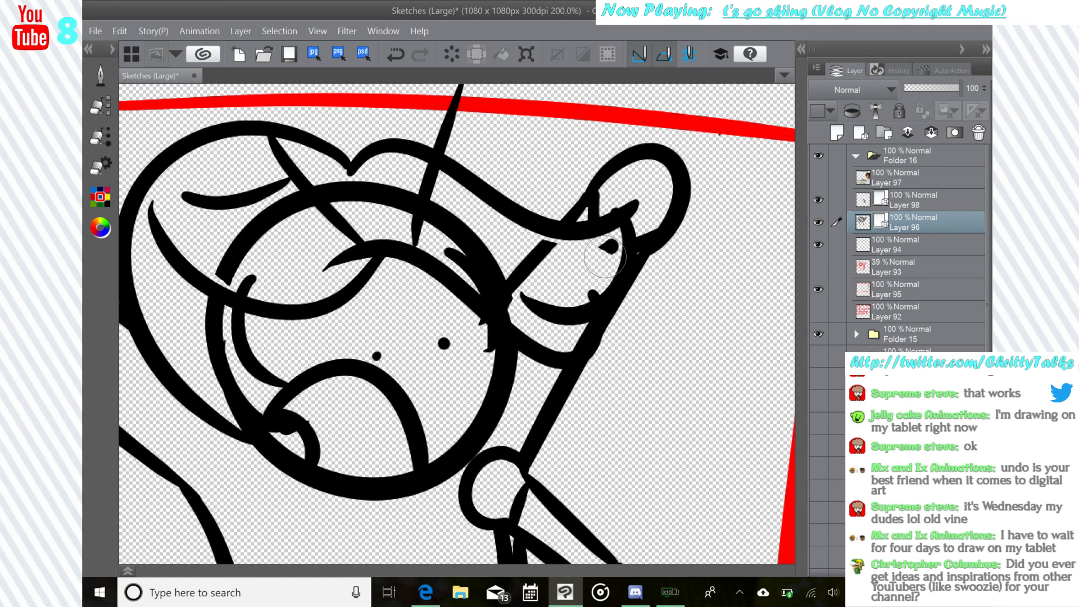
- Delete the leftover raised-arm segment and the head circle's upper arc inside the hair as vector objects
click(100, 76)
click(137, 68)
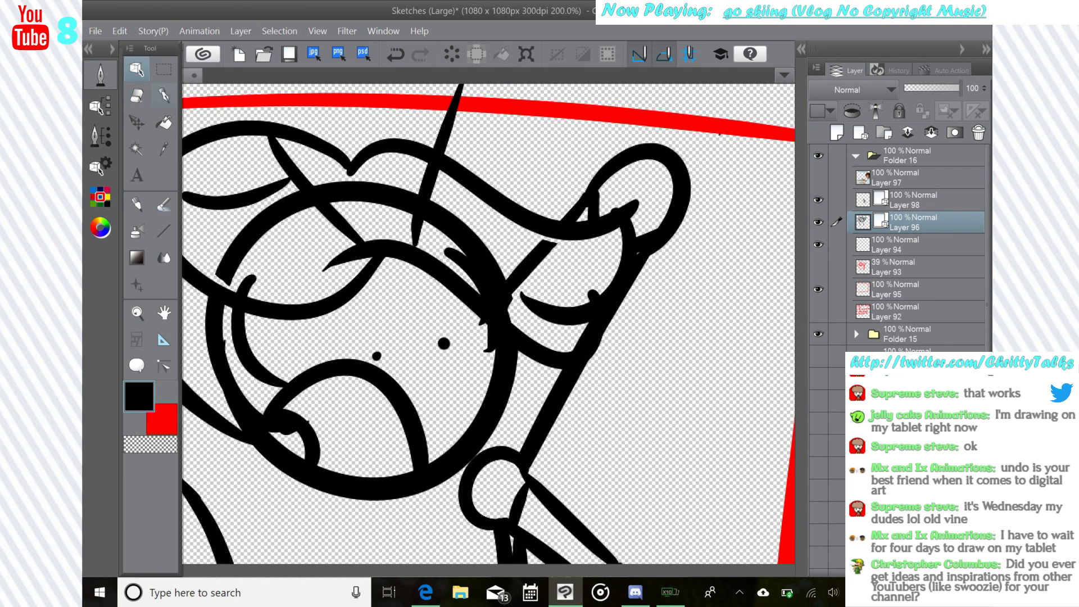
click(522, 271)
key(Delete)
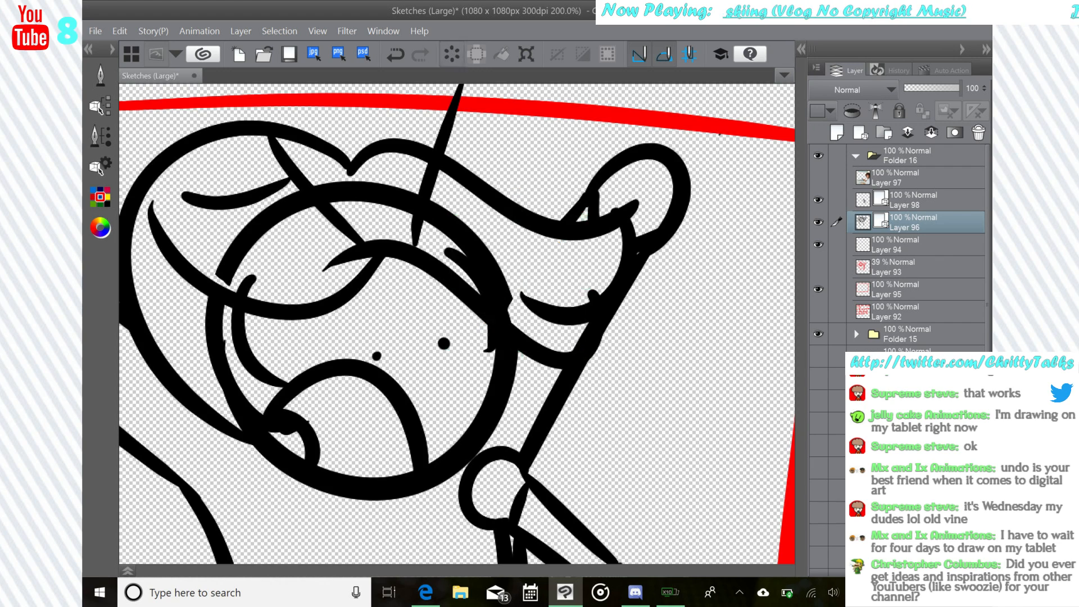
mouse_move(416, 355)
mouse_down()
mouse_move(497, 293)
mouse_move(409, 279)
mouse_up()
click(446, 131)
key(Delete)
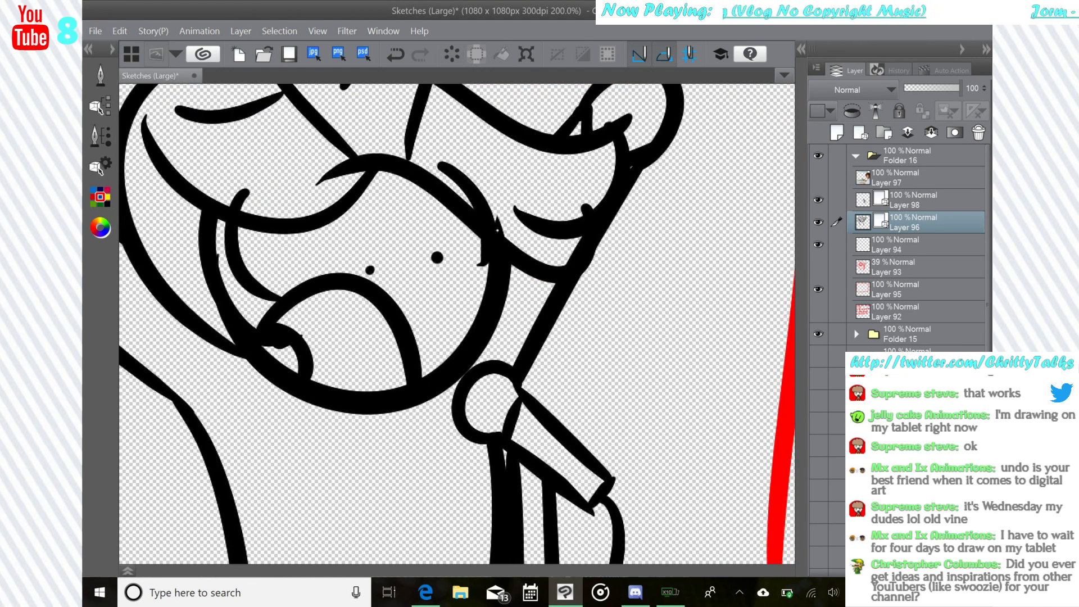
- Delete the stray stroke ends beside the face and on the hair curl and touch up the raised arm's outline with the Eraser
click(497, 230)
click(624, 299)
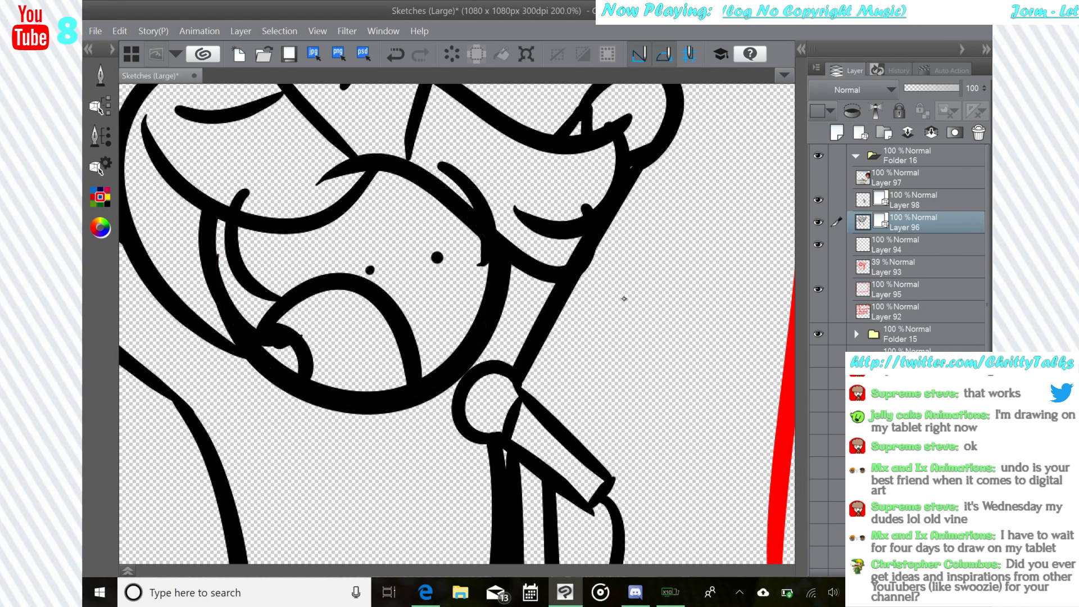
click(585, 209)
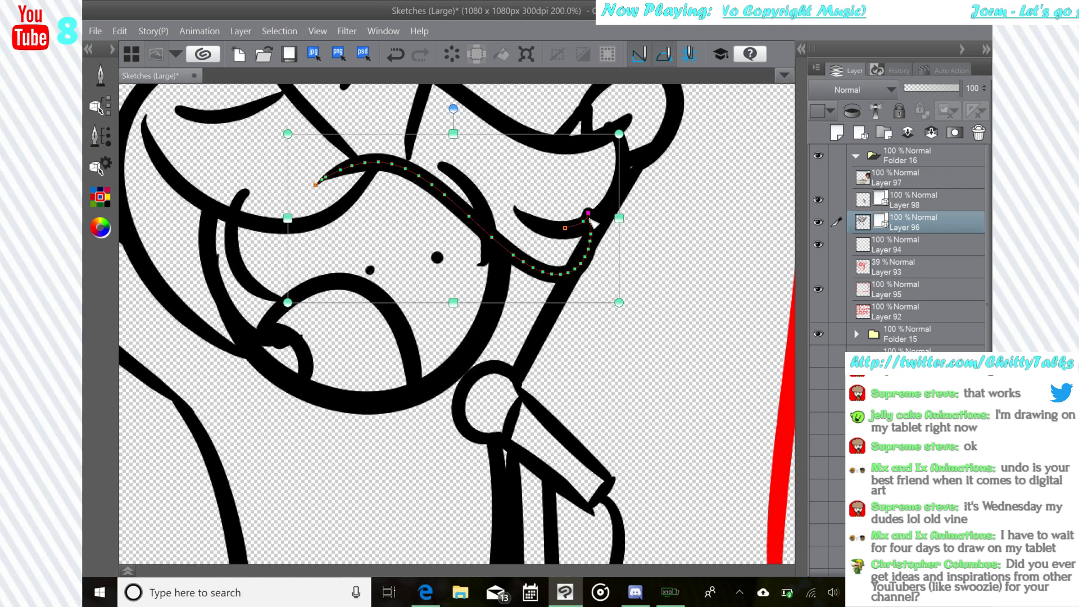
key(Delete)
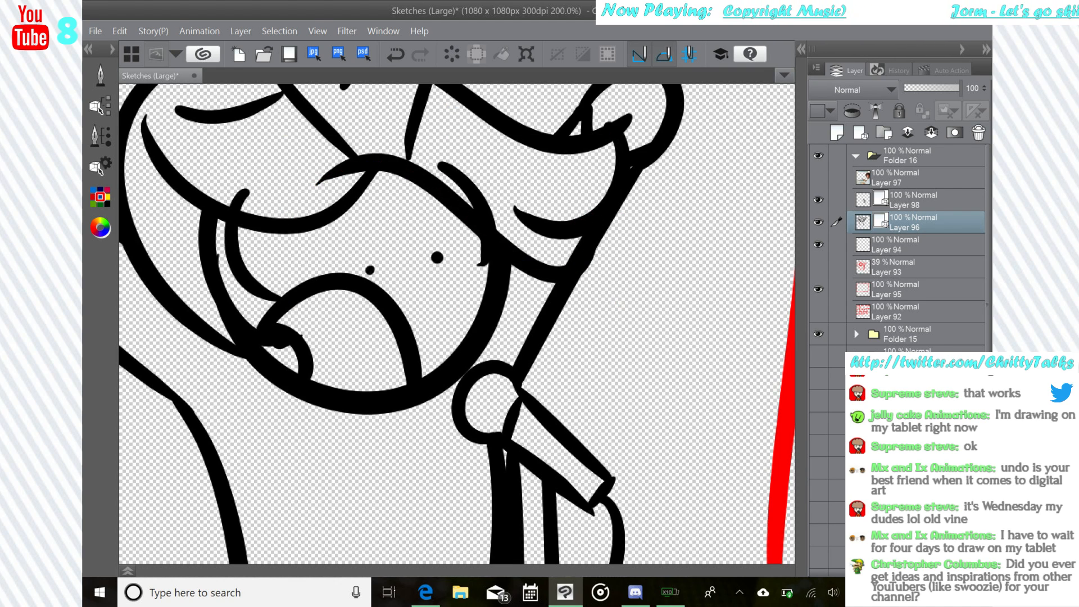
click(100, 75)
click(137, 96)
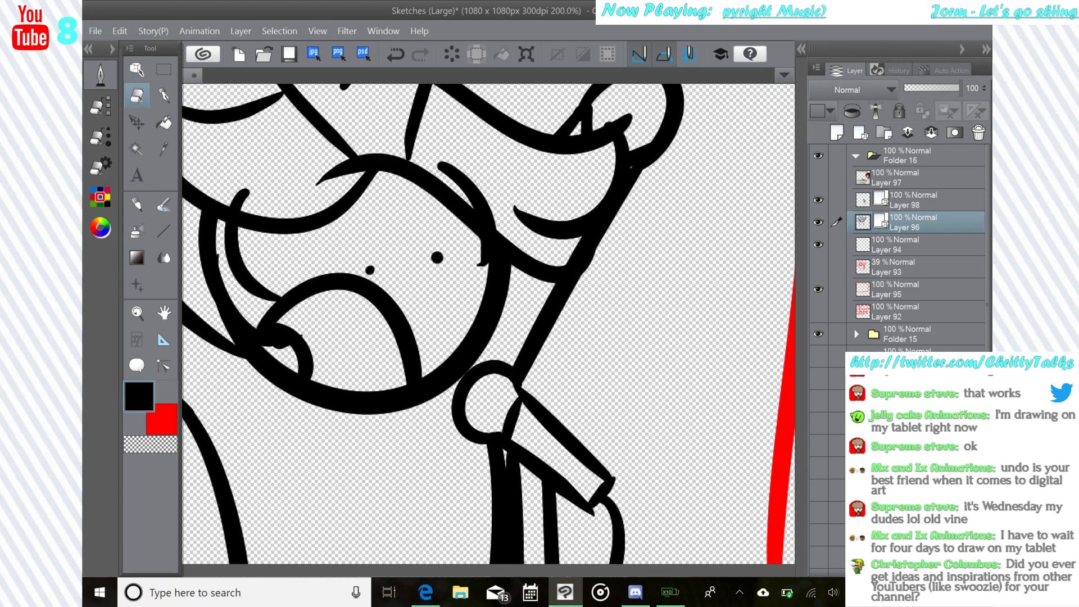
drag(573, 244, 568, 256)
- Ink a short wavy line across the lower torso, just above the frame's bottom edge
scroll(569, 255, down, 4)
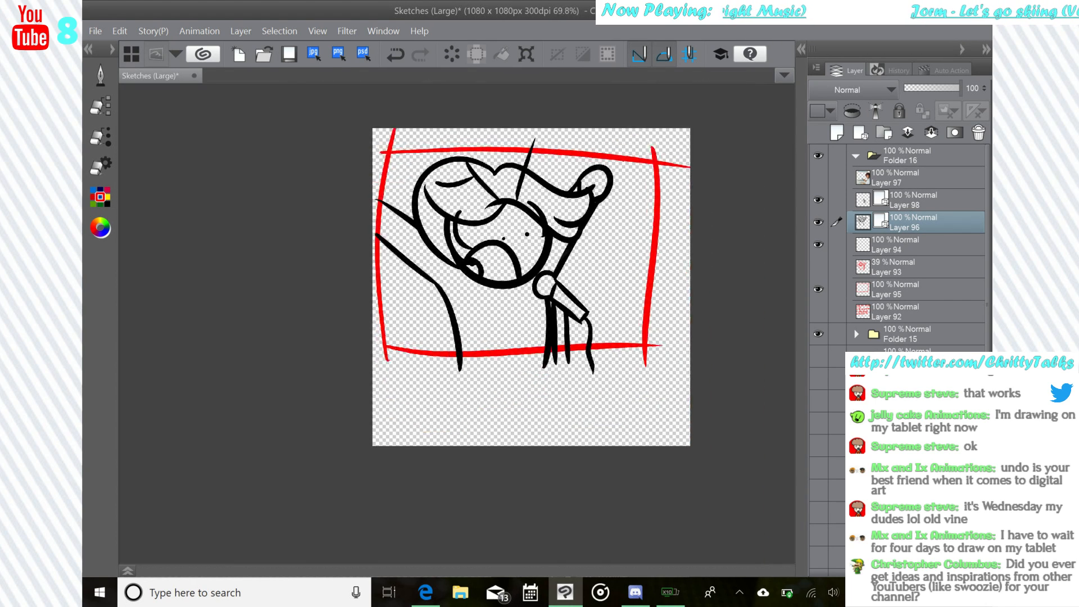
scroll(569, 256, up, 5)
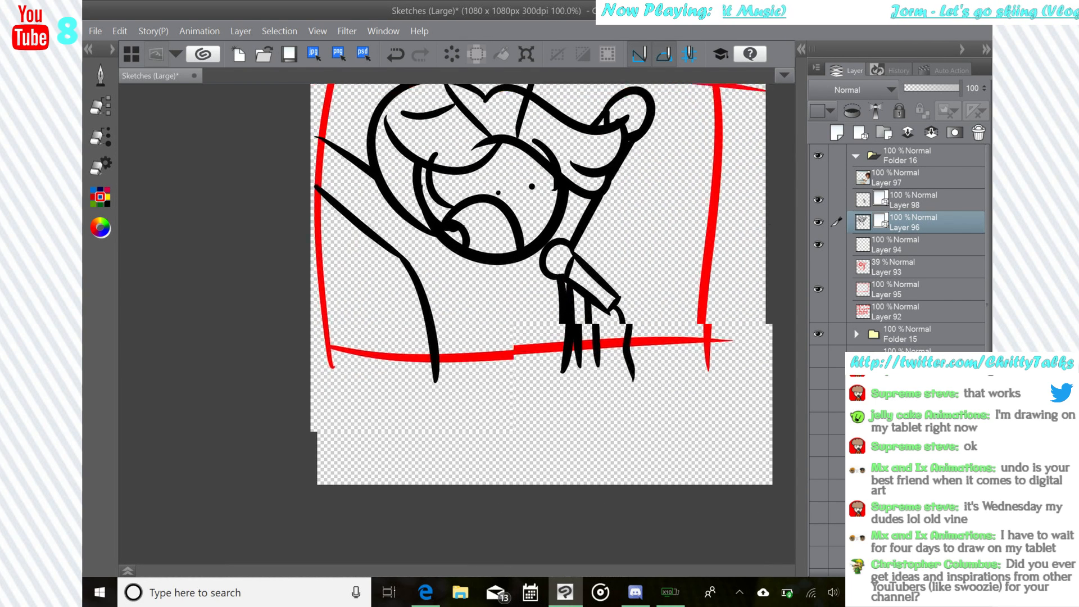
scroll(569, 256, down, 2)
key(p)
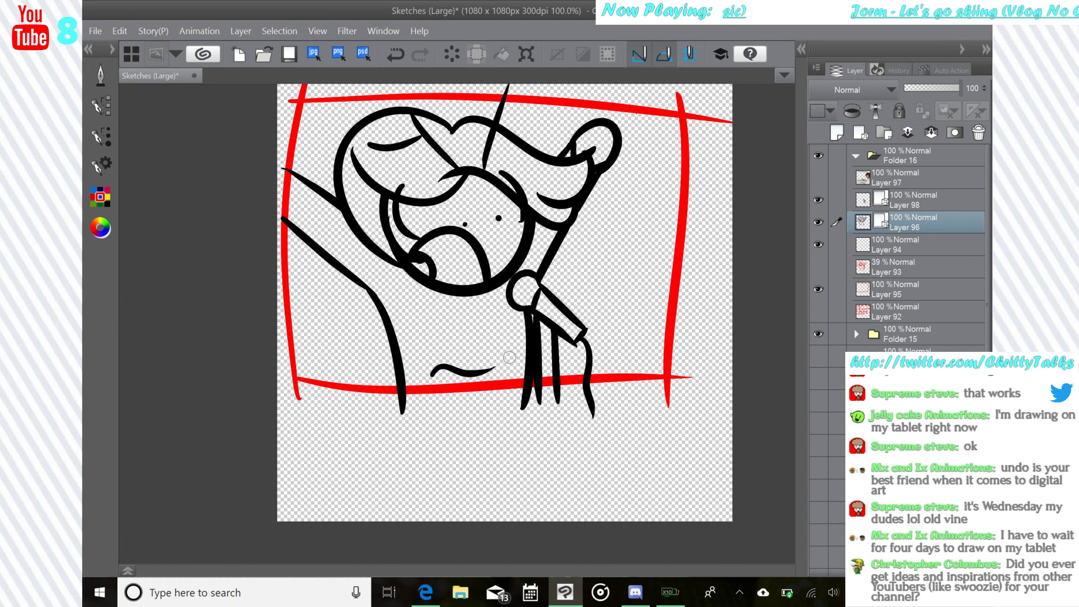
drag(509, 358, 478, 428)
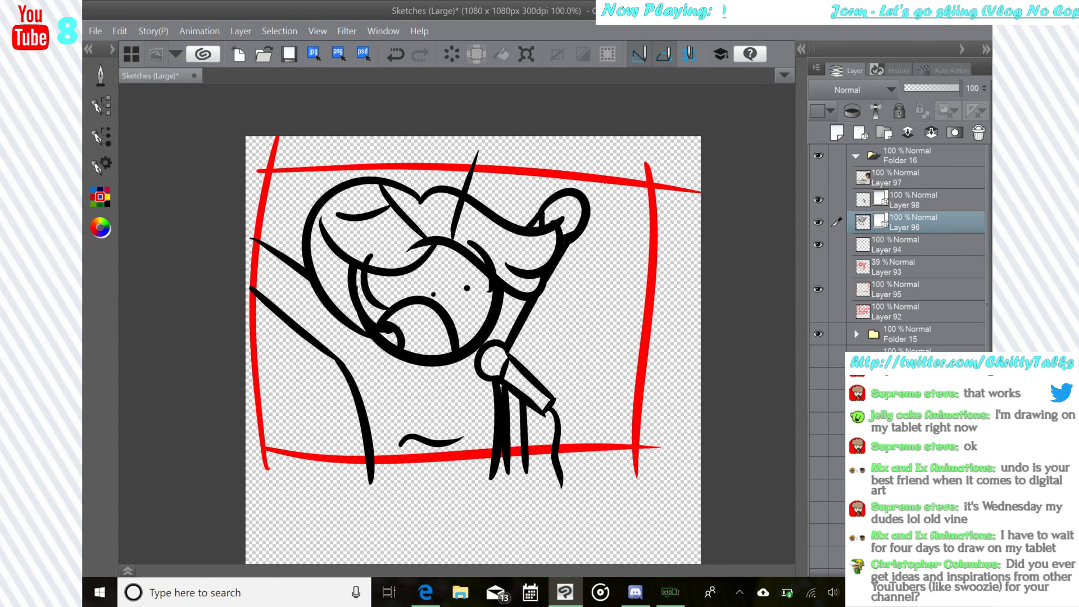
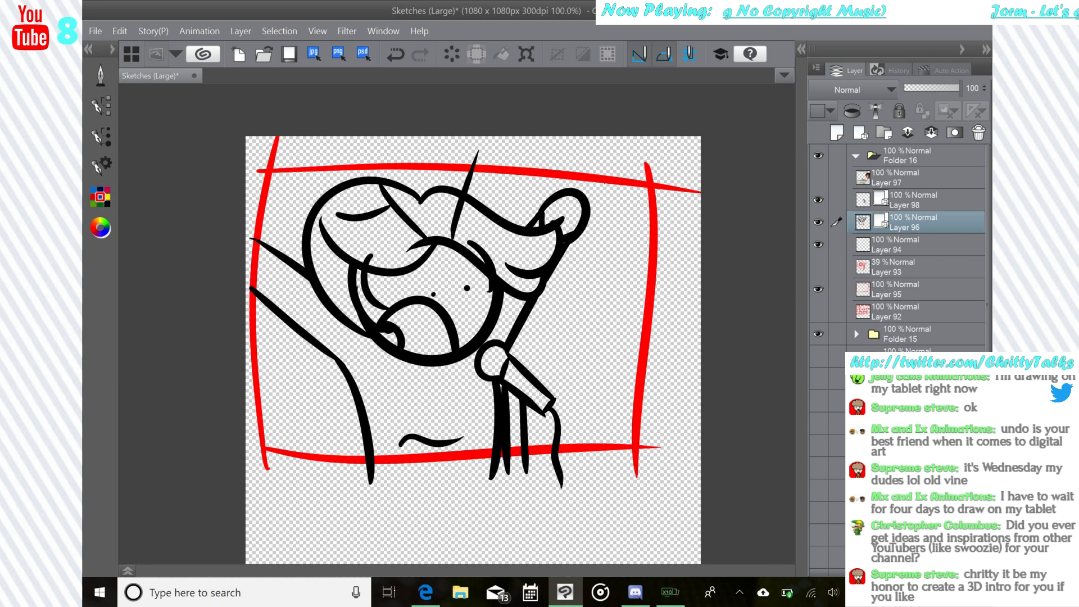
- Add a new raster layer directly above Layer 93, beneath the inked layers
mouse_move(537, 335)
mouse_down()
mouse_move(583, 293)
mouse_move(515, 329)
mouse_move(587, 194)
mouse_move(563, 353)
mouse_move(548, 327)
mouse_up()
scroll(583, 293, up, 2)
scroll(601, 350, down, 3)
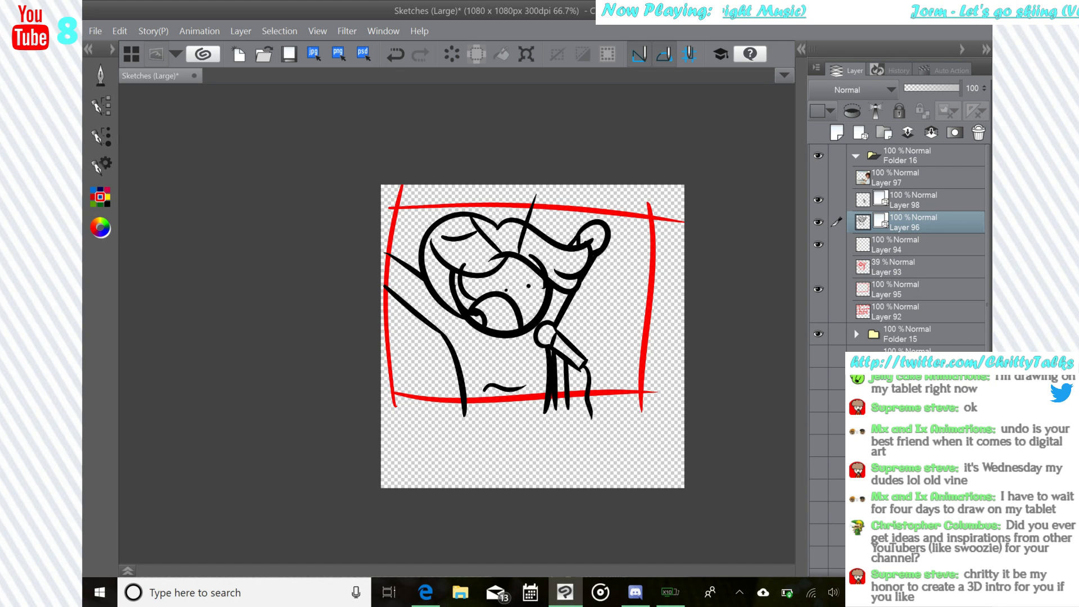
click(911, 254)
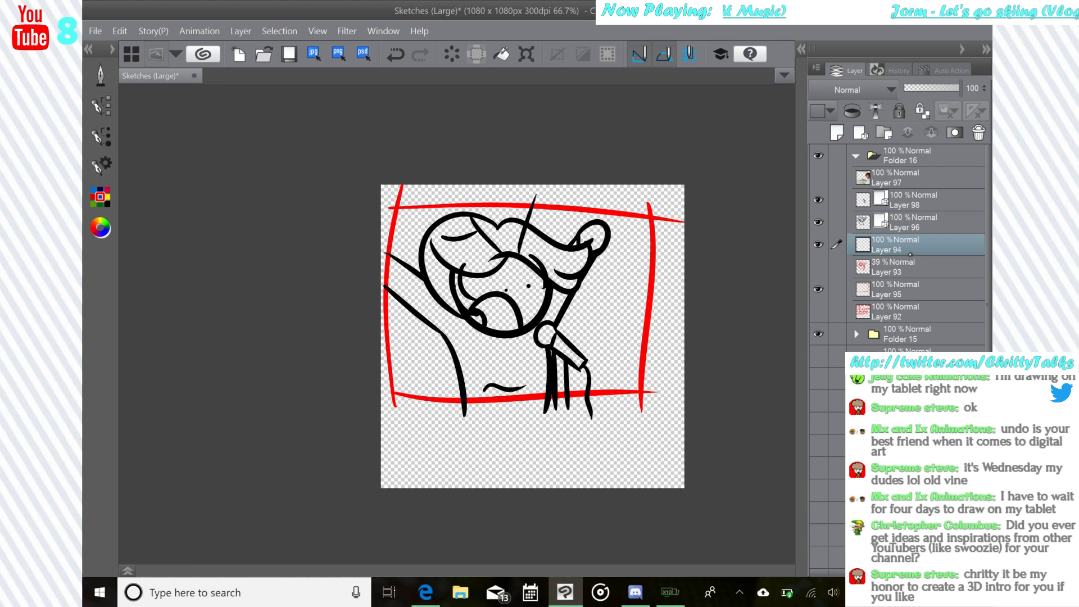
click(101, 75)
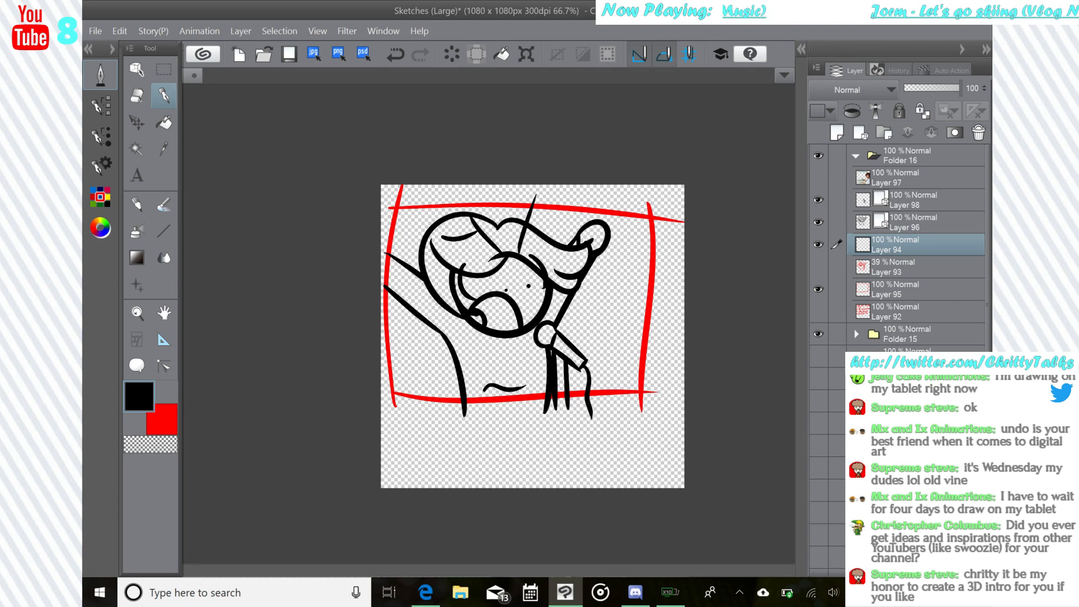
click(919, 267)
click(837, 133)
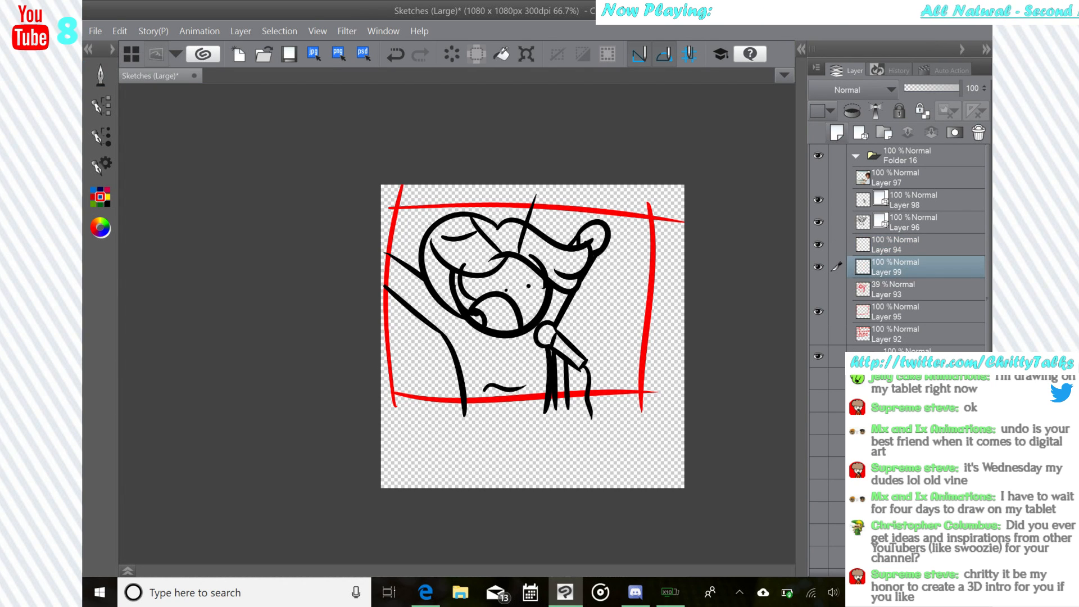
- Fill the torso, both arms, the fist and the face with white from the Chritty Colors set
click(101, 76)
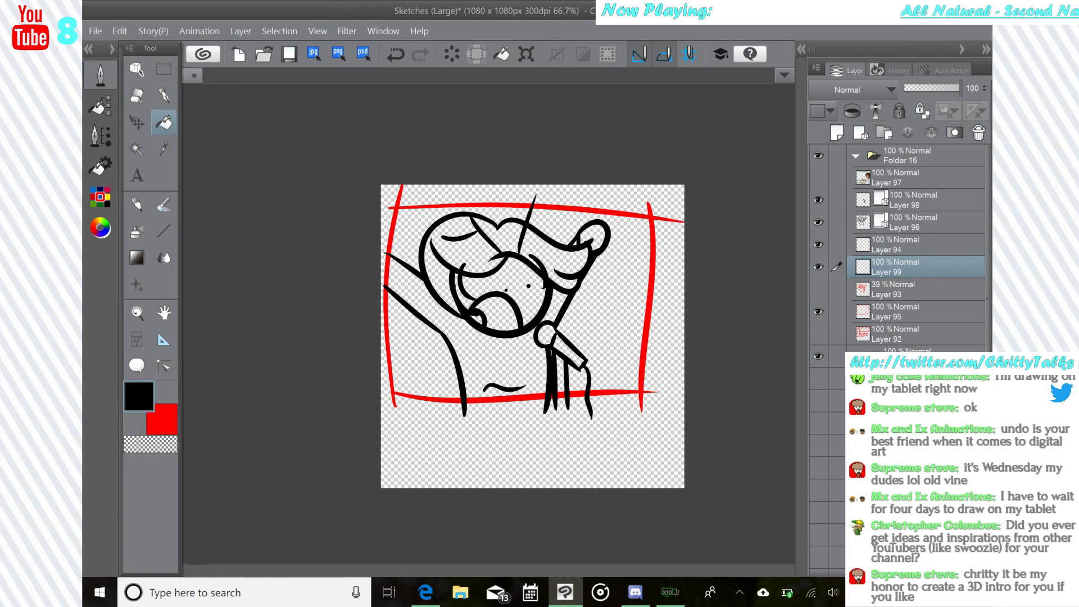
click(100, 197)
click(199, 88)
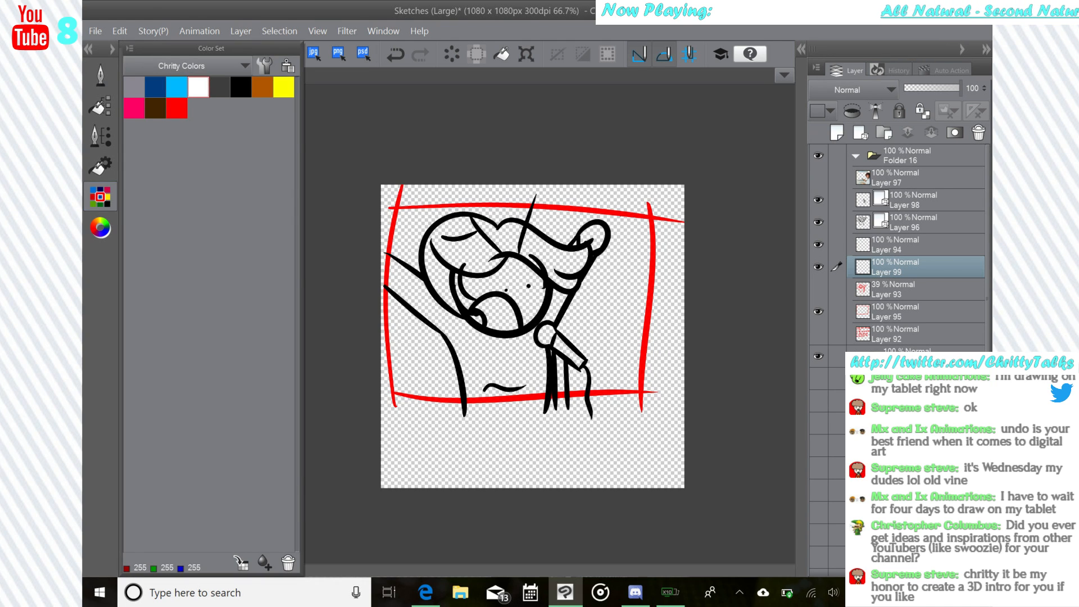
click(528, 344)
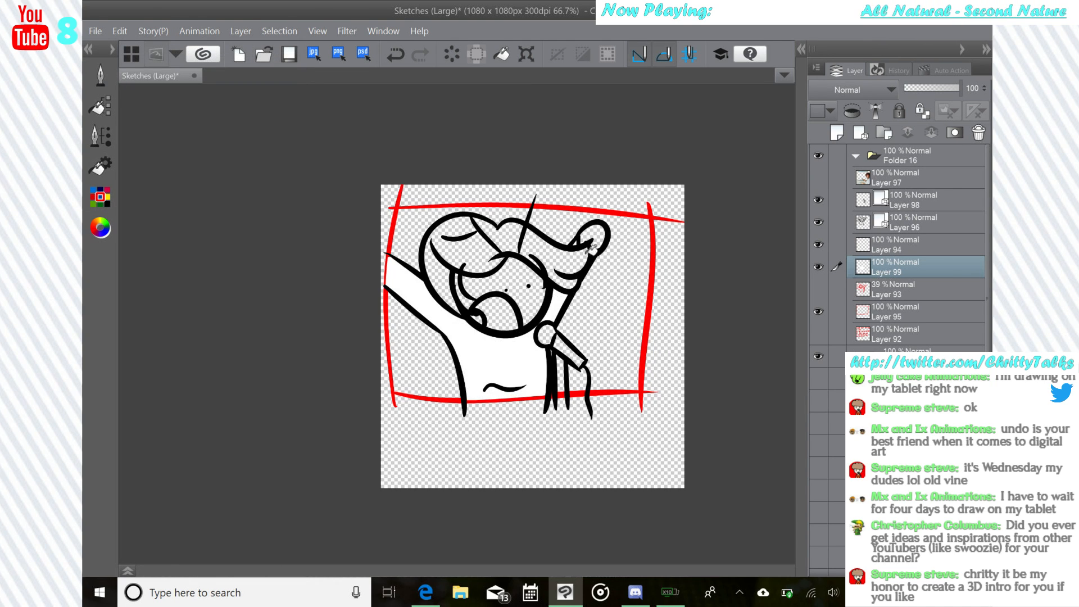
click(535, 289)
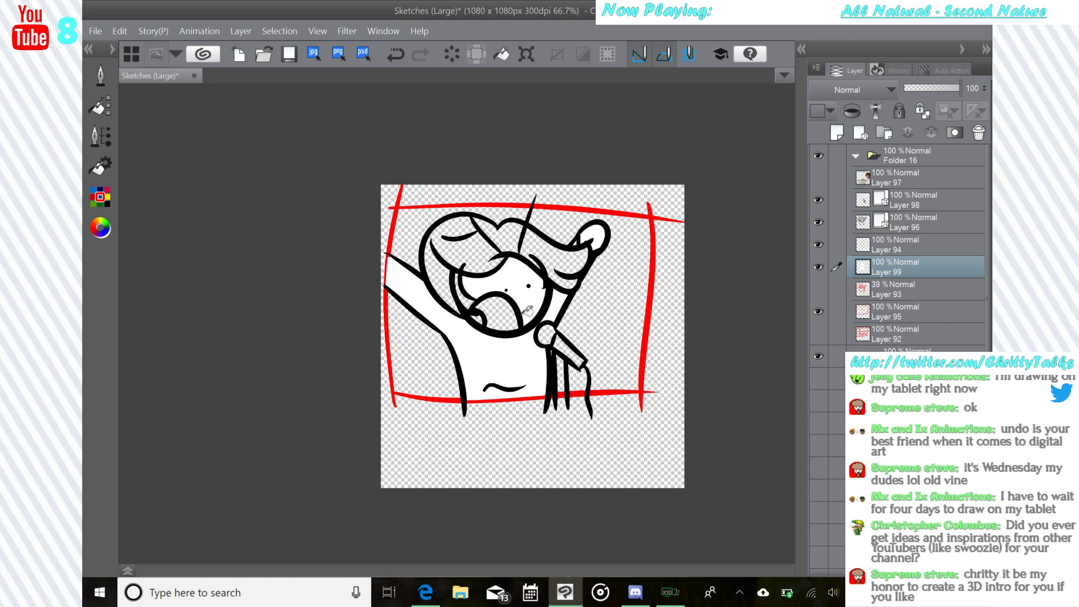
- Fill the open mouth with black from the Chritty Colors set
click(100, 196)
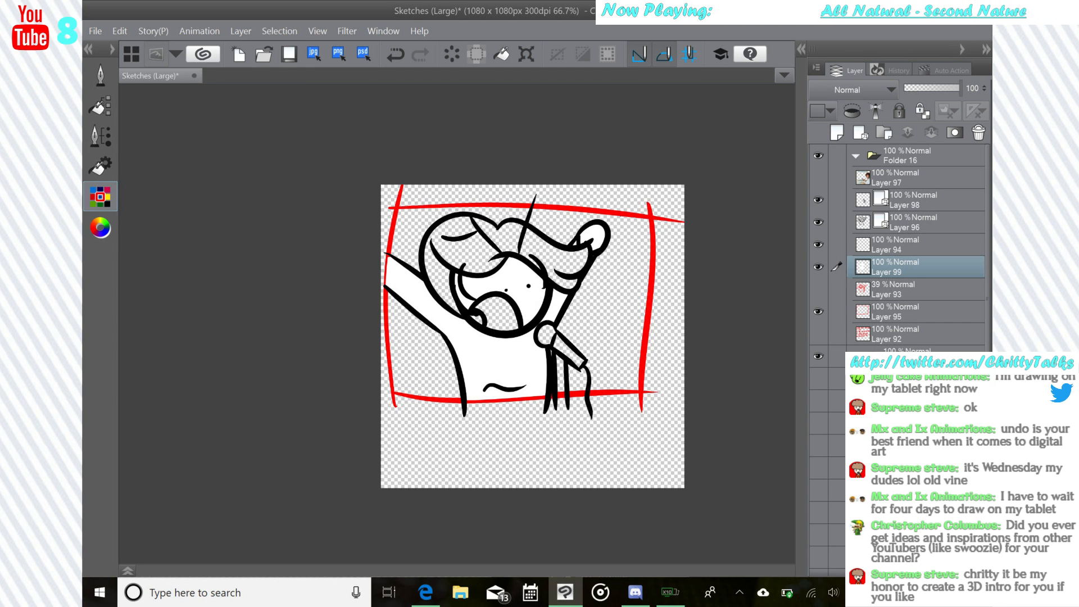
click(241, 87)
click(503, 314)
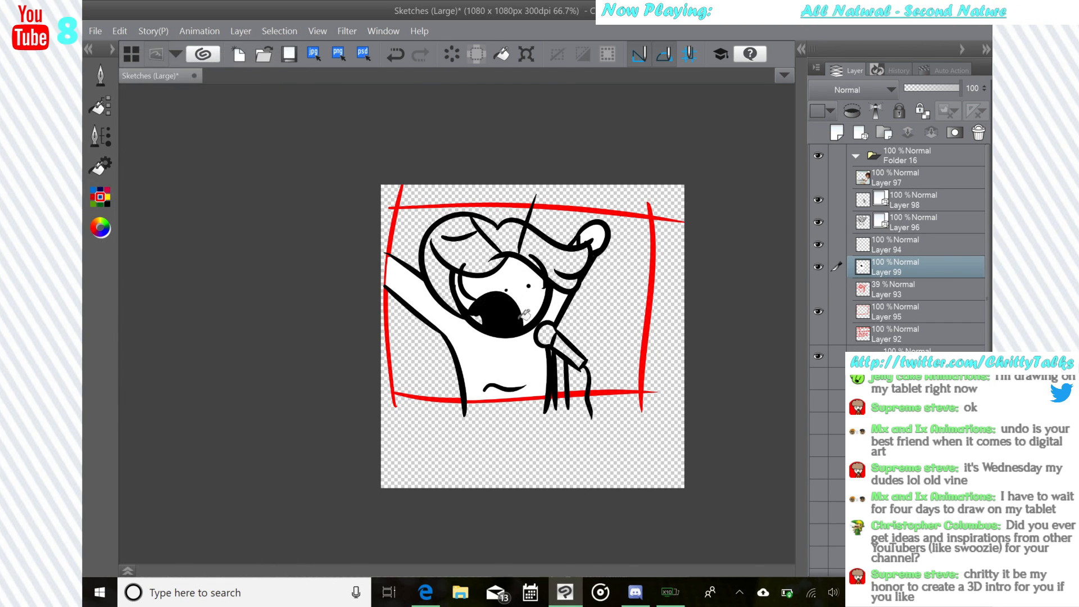
- Fill all the hair sections with the grey from the Chritty Colors set
scroll(506, 292, up, 6)
drag(506, 292, 620, 224)
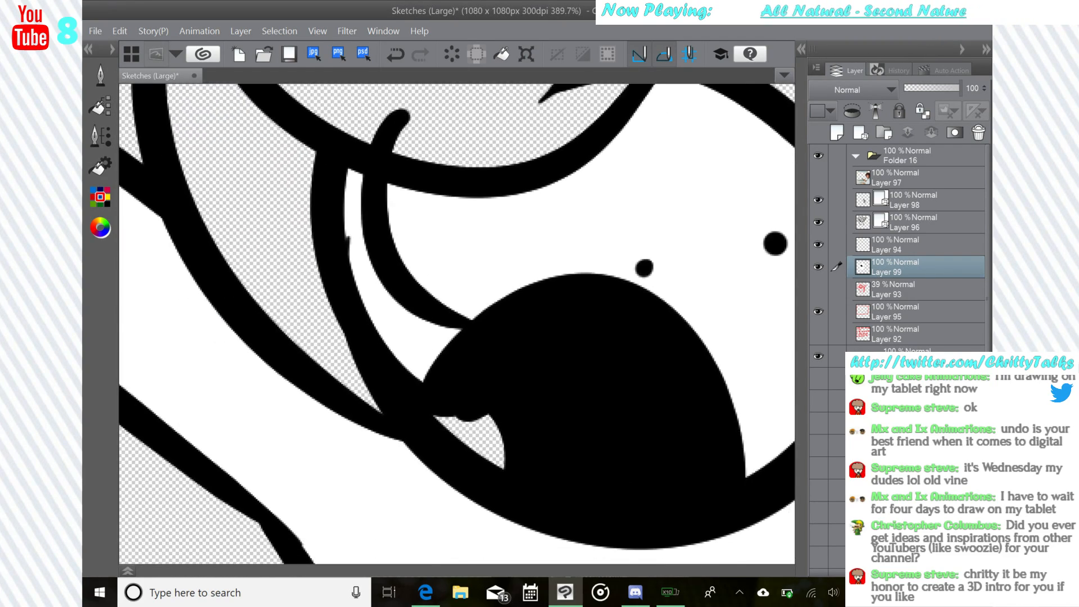
scroll(500, 250, down, 3)
click(100, 196)
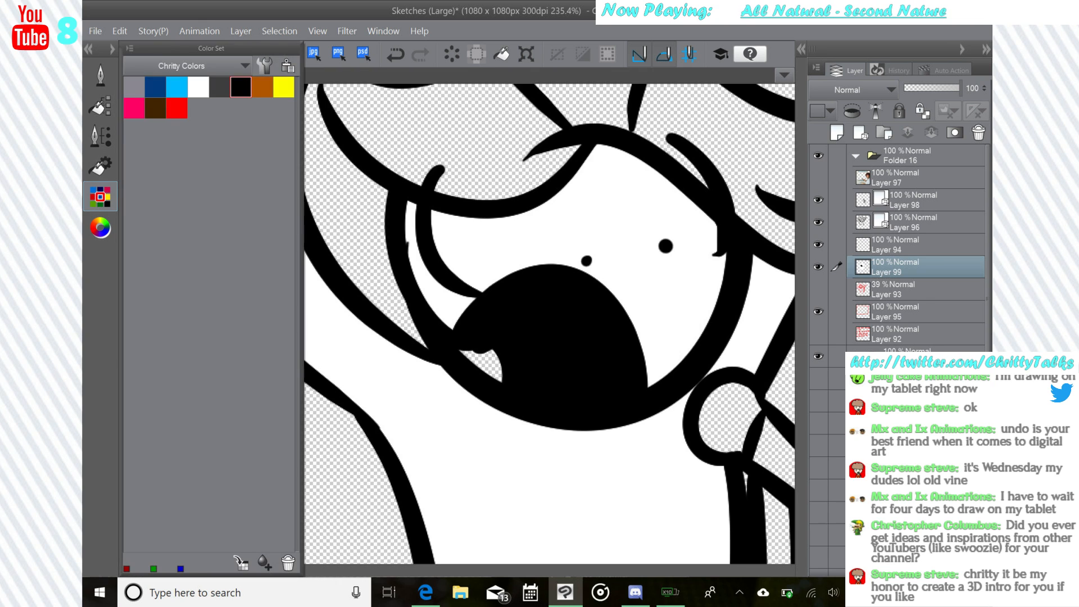
drag(500, 251, 516, 311)
click(449, 191)
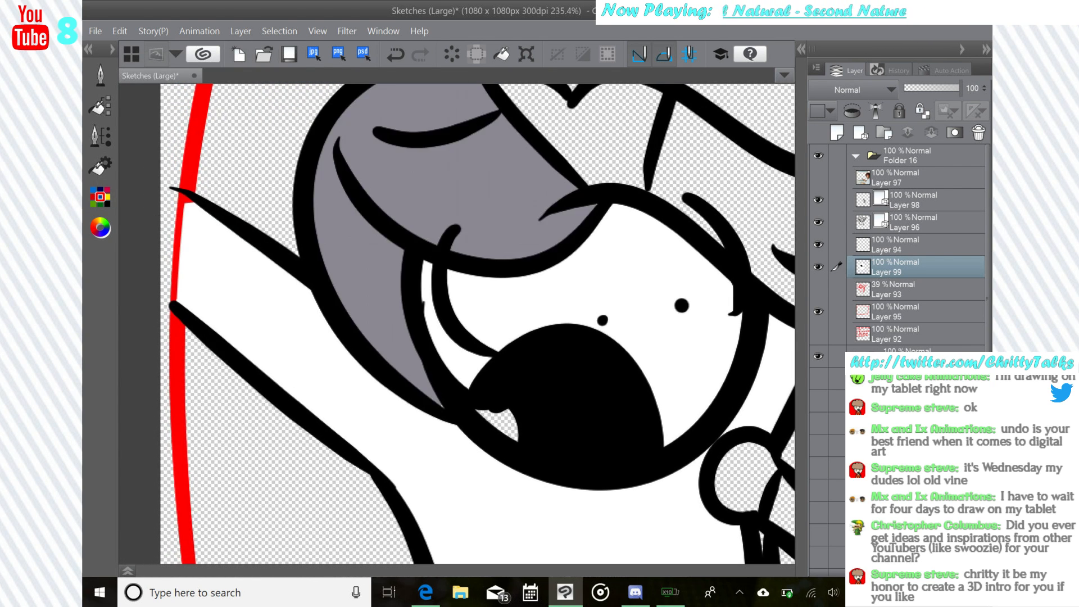
click(599, 133)
click(716, 176)
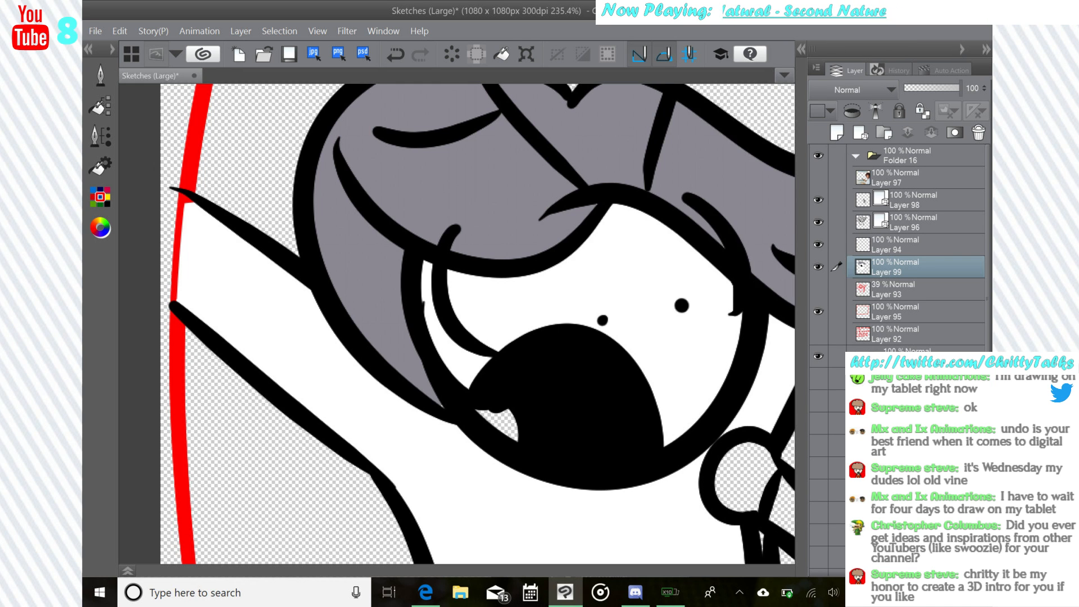
- Paint the small tongue shape in the corner of the mouth red with the Pen tool
drag(562, 366, 454, 253)
click(100, 106)
click(100, 75)
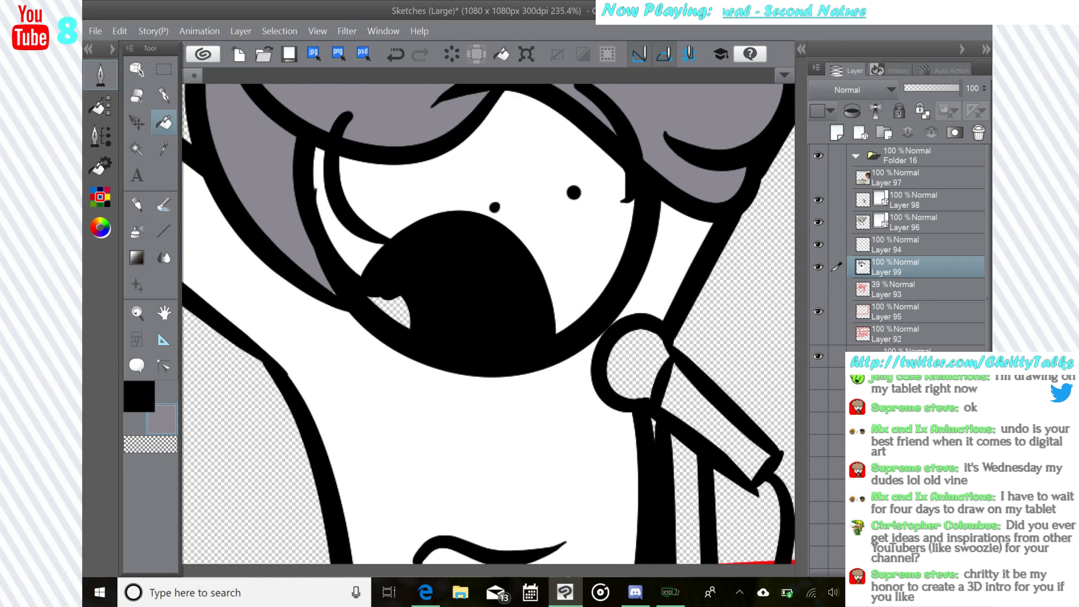
key(p)
click(100, 197)
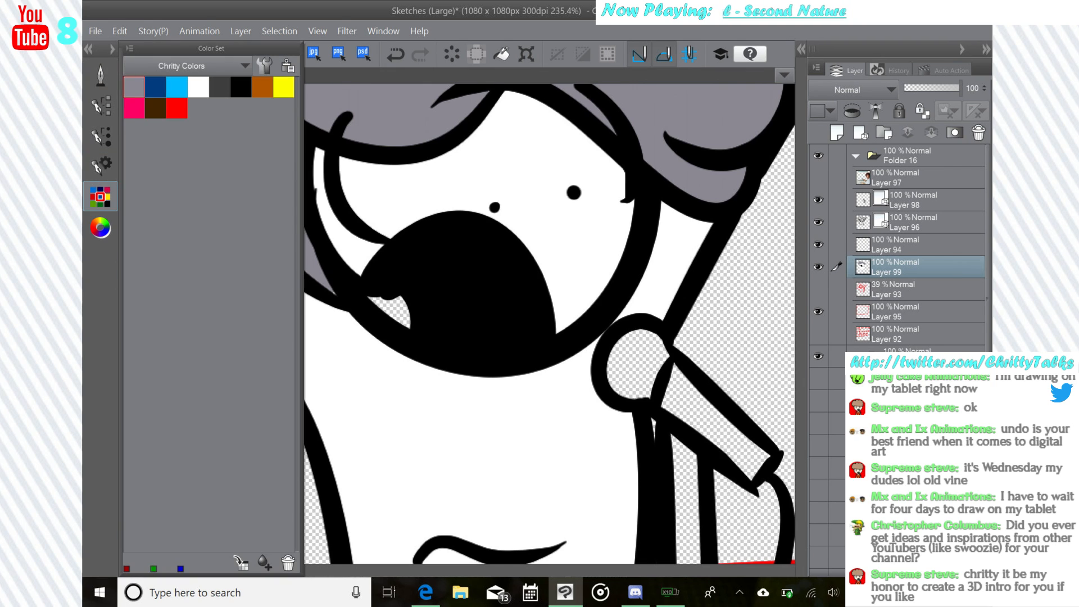
mouse_move(386, 298)
mouse_down()
mouse_move(401, 330)
mouse_move(392, 288)
mouse_move(408, 323)
mouse_move(393, 298)
mouse_move(339, 428)
mouse_move(433, 315)
mouse_move(534, 287)
mouse_move(470, 383)
mouse_move(370, 279)
mouse_up()
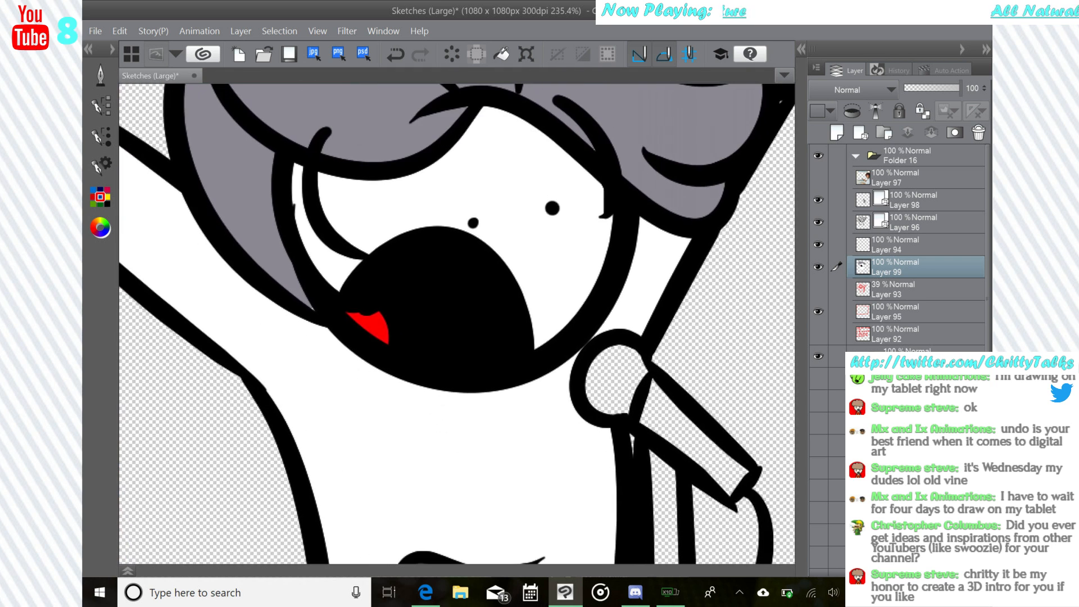
- Select the inked line running along the face beside the hair and adjust it with the Operation tool
click(100, 75)
click(137, 69)
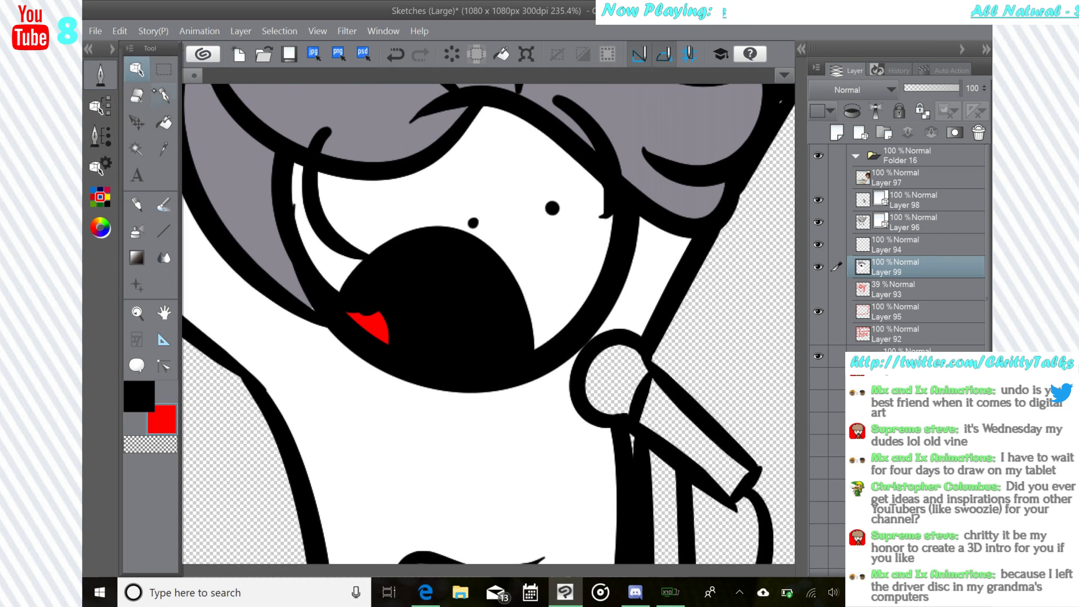
click(289, 233)
drag(400, 337, 444, 390)
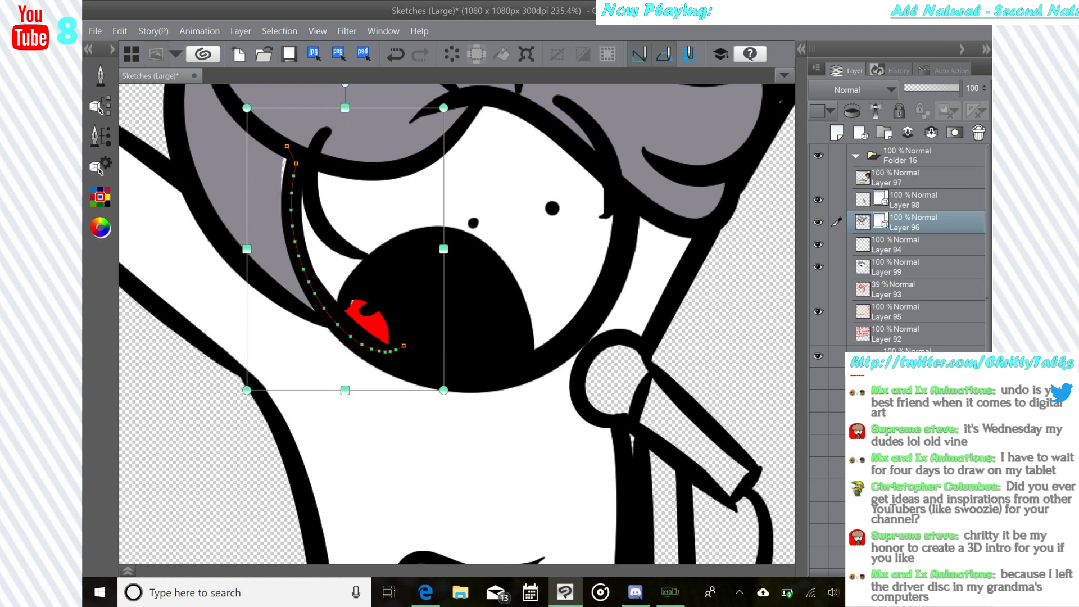
- Undo the pen stroke made on Layer 96 and paint the gap at the mouth corner red on Layer 99
click(100, 75)
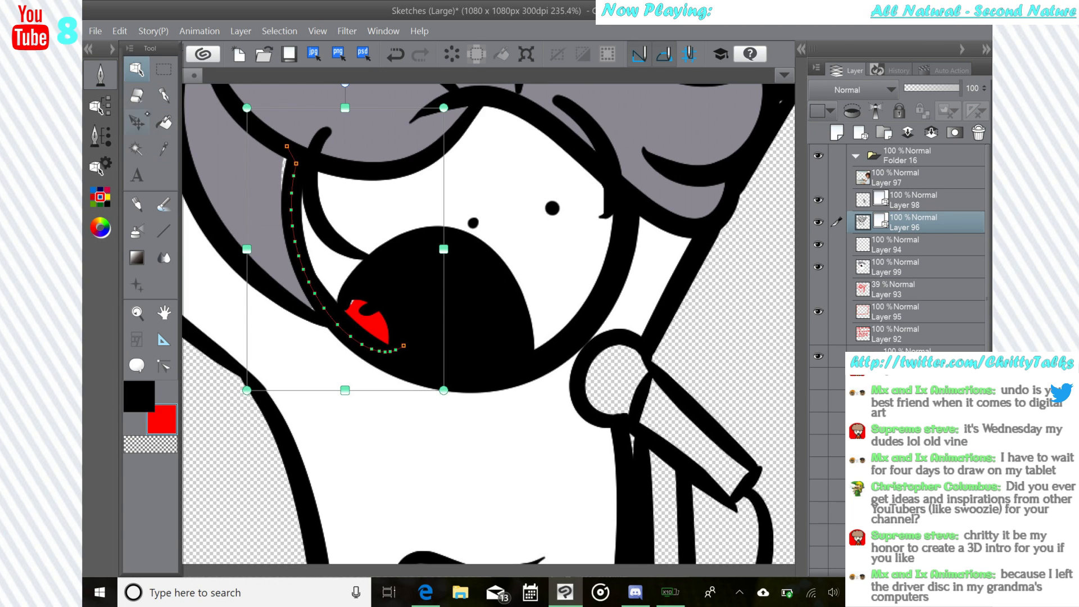
click(164, 96)
mouse_move(351, 305)
mouse_down()
mouse_move(364, 303)
mouse_move(351, 306)
mouse_up()
click(398, 57)
click(916, 241)
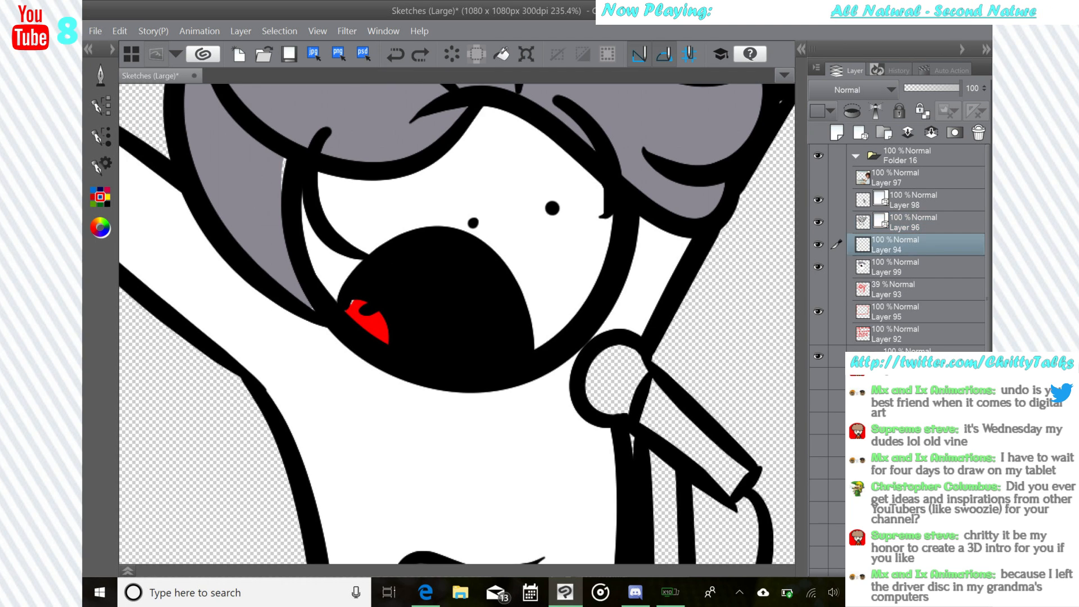
click(904, 259)
drag(366, 303, 348, 307)
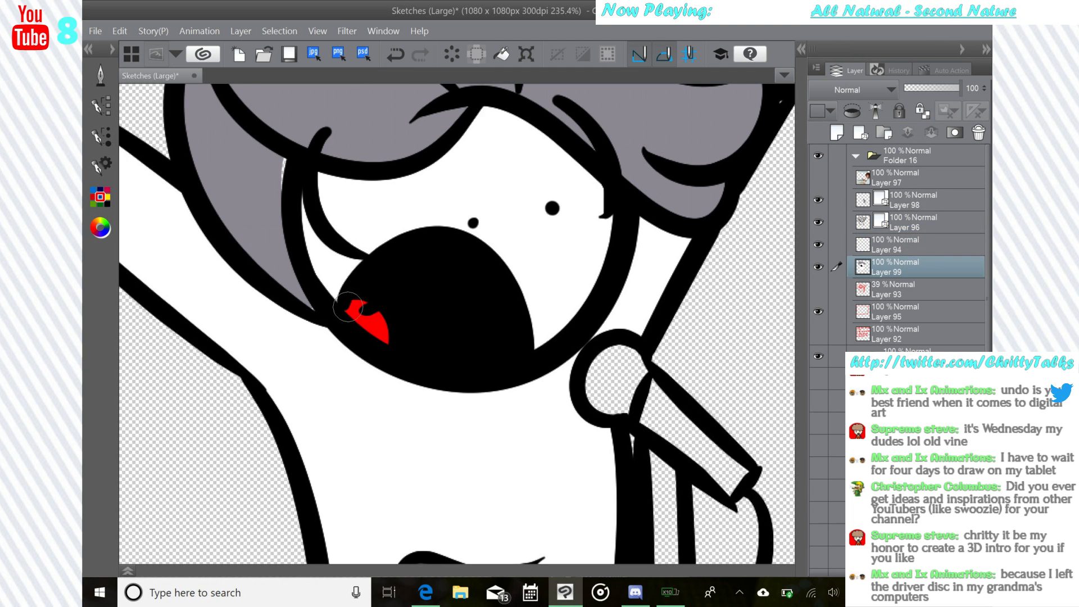
- Paint grey over the unfilled sliver of hair beside the face outline
click(100, 197)
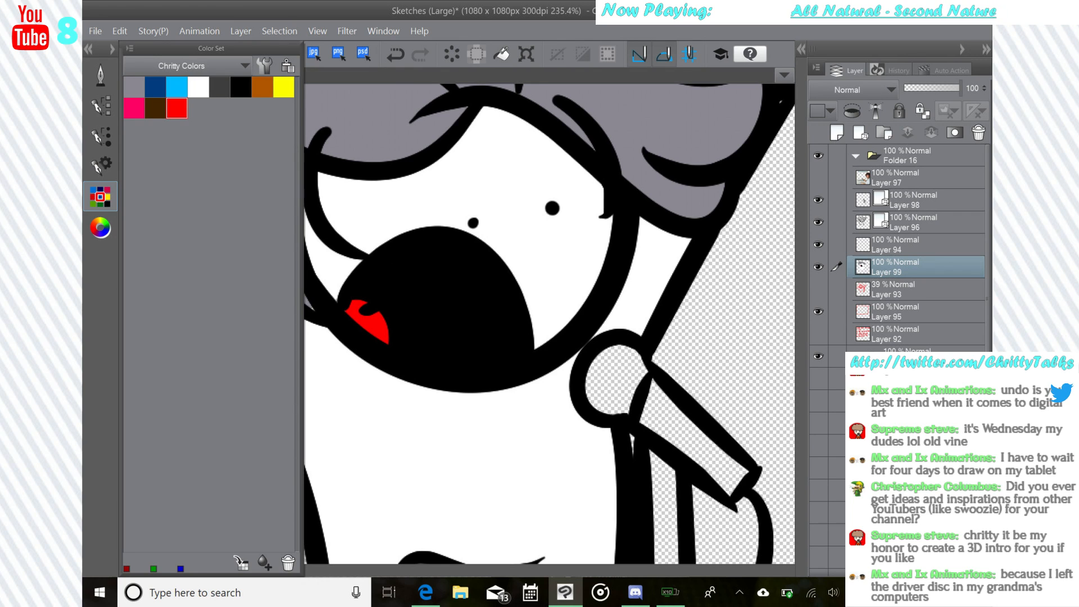
click(135, 88)
click(310, 296)
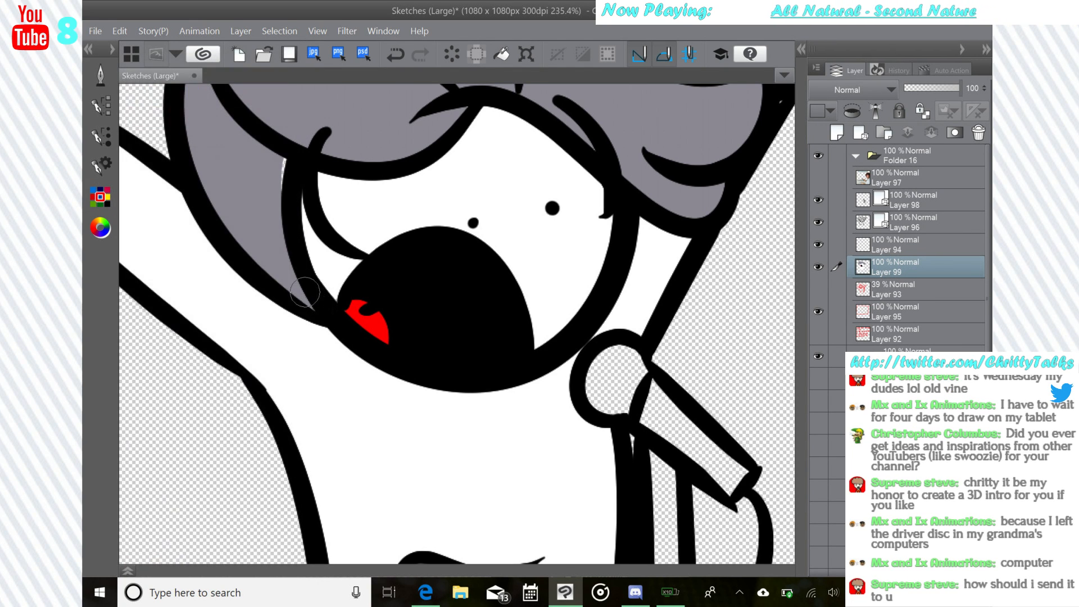
mouse_move(304, 292)
mouse_down()
mouse_move(275, 227)
mouse_move(281, 127)
mouse_up()
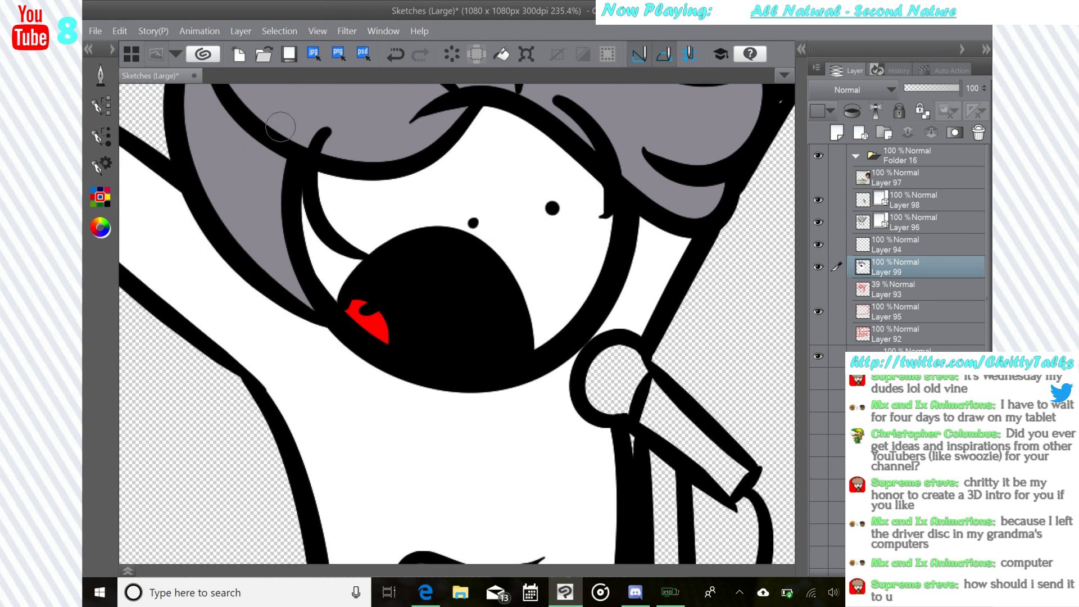
- Paint the unfilled gap between the hair tip and the raised fist white
drag(454, 122, 385, 281)
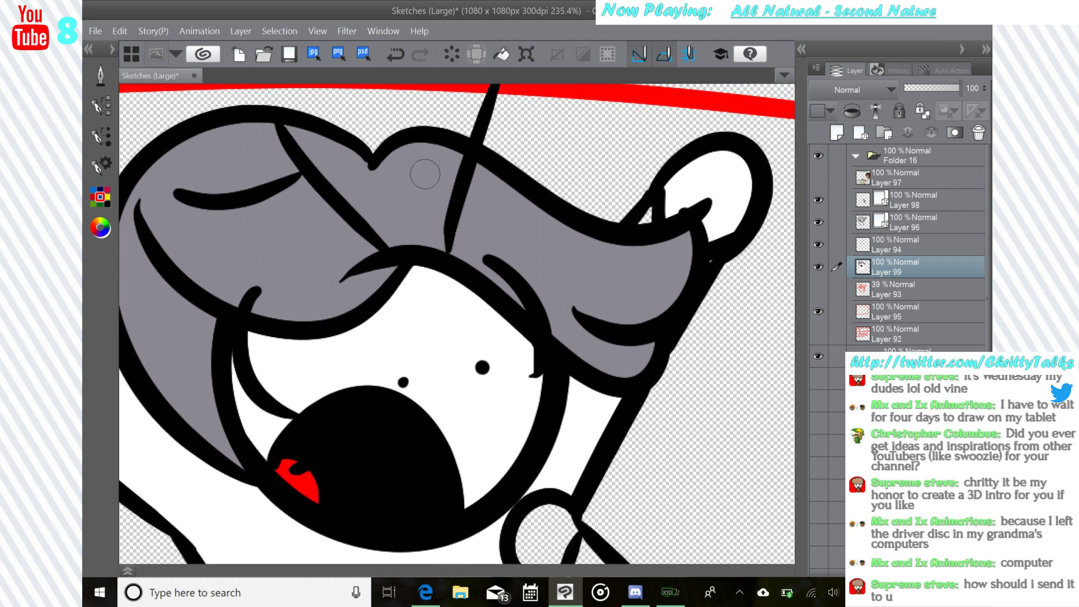
drag(425, 174, 388, 156)
click(101, 197)
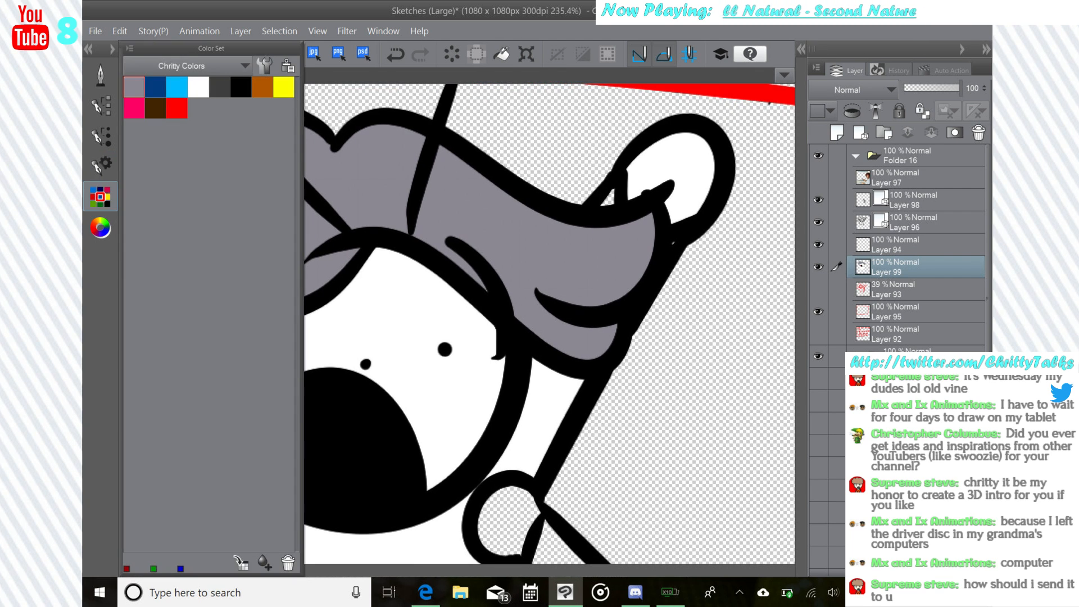
click(199, 87)
mouse_move(634, 187)
mouse_down()
mouse_move(626, 194)
mouse_move(613, 181)
mouse_up()
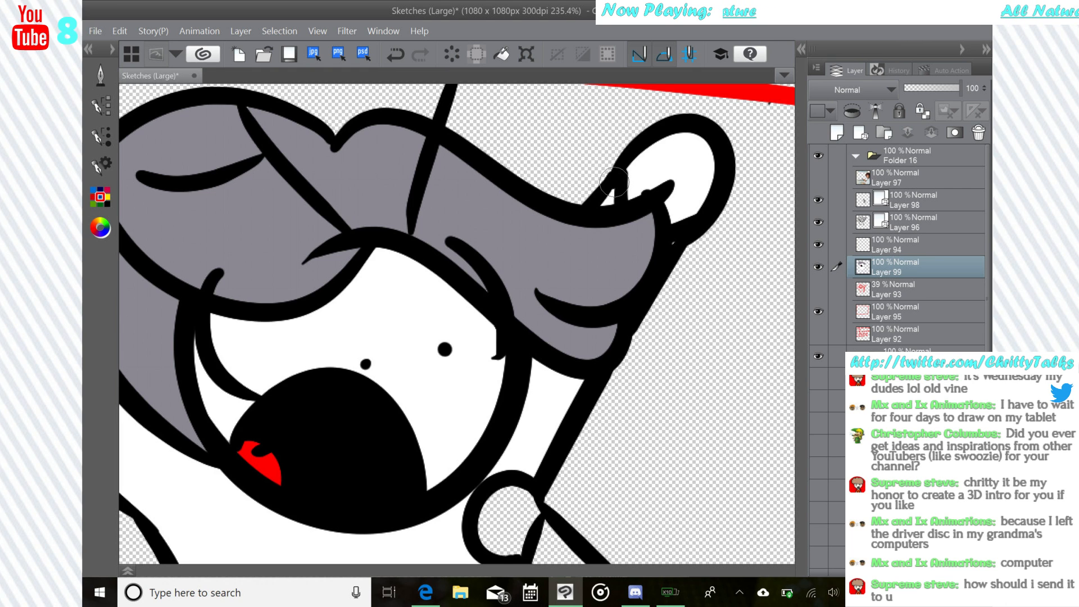
- Undo the stroke on the microphone head and paint the microphone's handle dark grey
scroll(614, 182, down, 5)
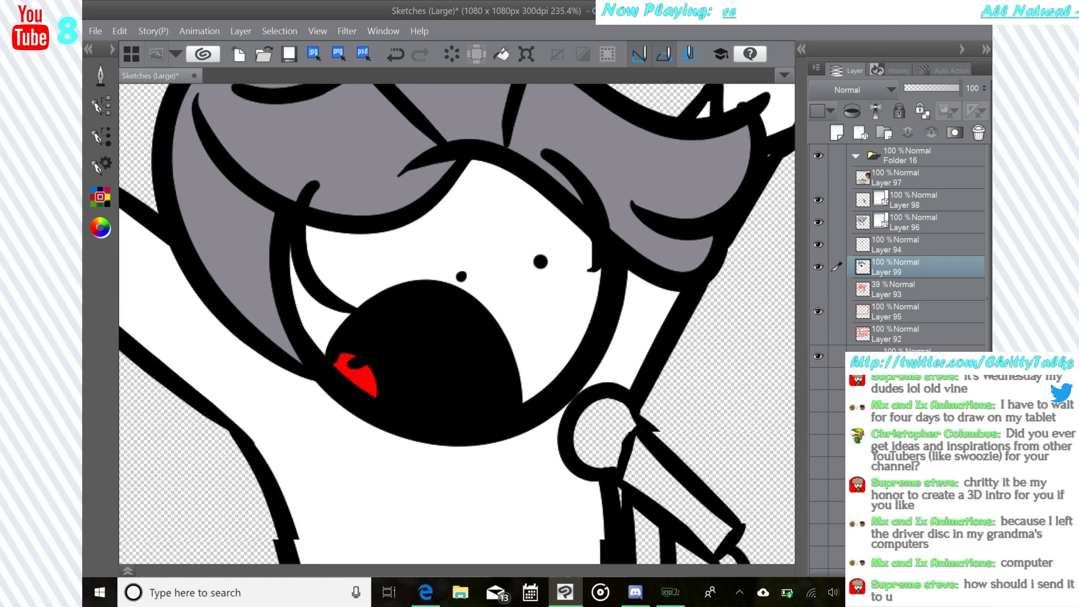
scroll(614, 181, up, 3)
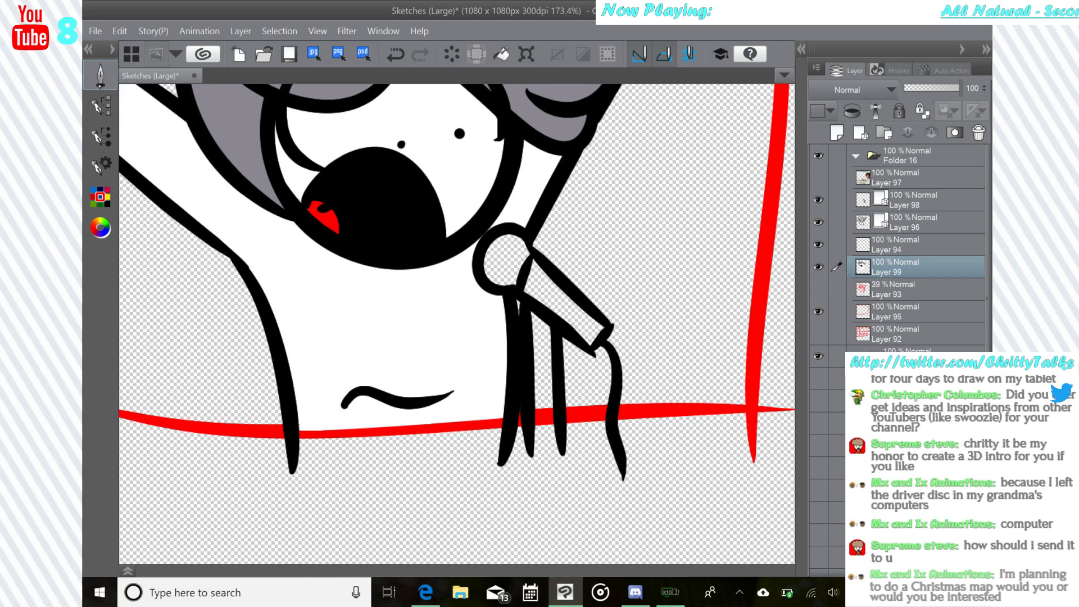
click(101, 75)
click(100, 197)
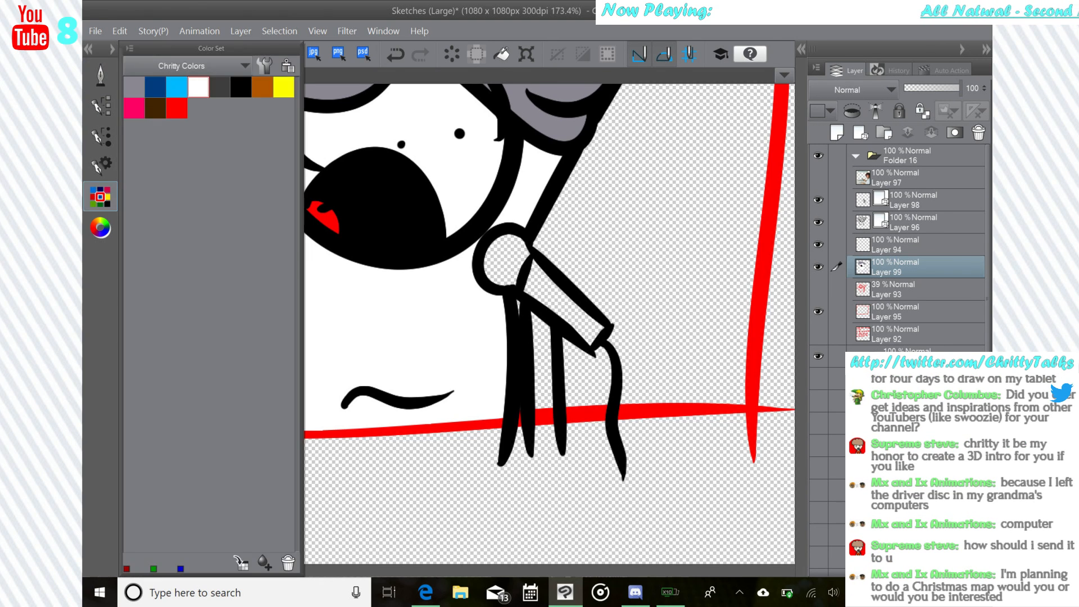
mouse_move(511, 263)
mouse_down()
mouse_move(504, 238)
mouse_move(493, 272)
mouse_move(488, 259)
mouse_move(508, 256)
mouse_move(500, 235)
mouse_up()
click(395, 54)
mouse_move(537, 269)
mouse_down()
mouse_move(526, 287)
mouse_move(585, 335)
mouse_move(544, 271)
mouse_move(599, 329)
mouse_move(587, 340)
mouse_move(583, 325)
mouse_up()
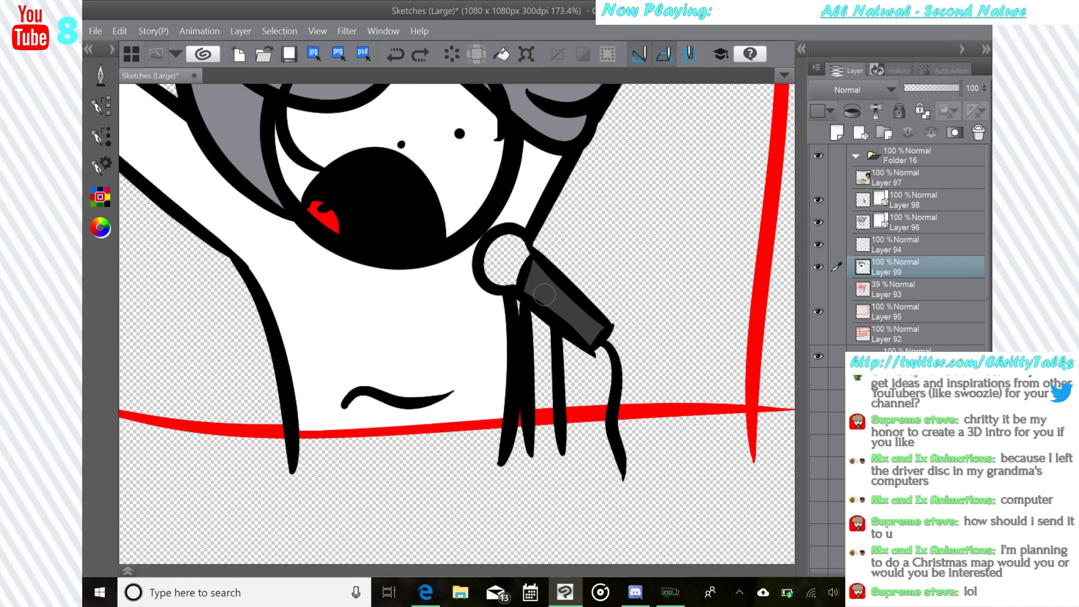
- Mix a light bluish grey (H 256, S 4, V 82) and paint the microphone's head with it
click(100, 197)
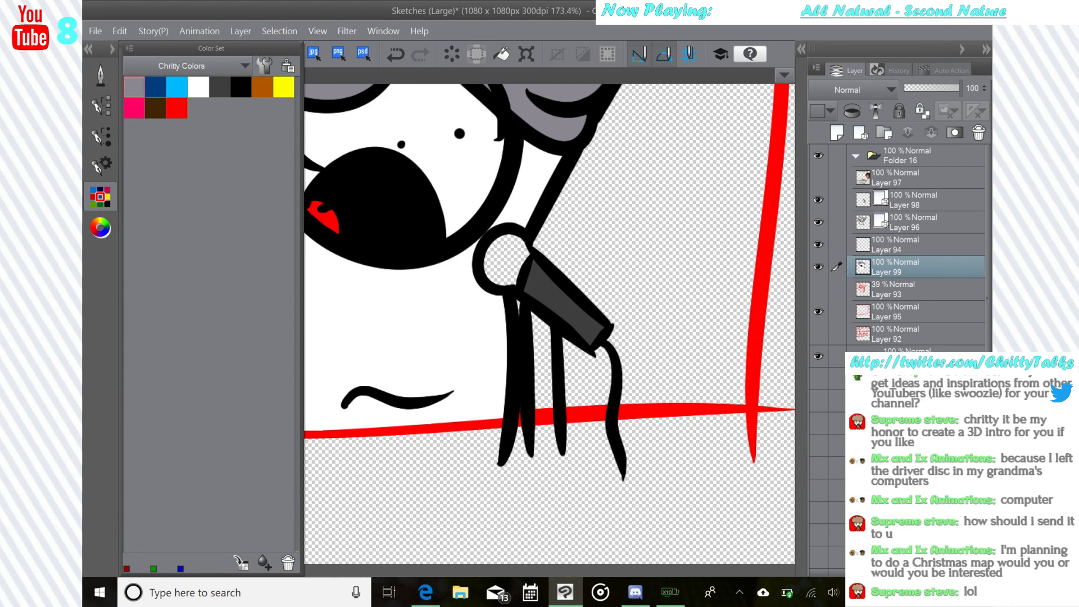
click(100, 228)
click(178, 268)
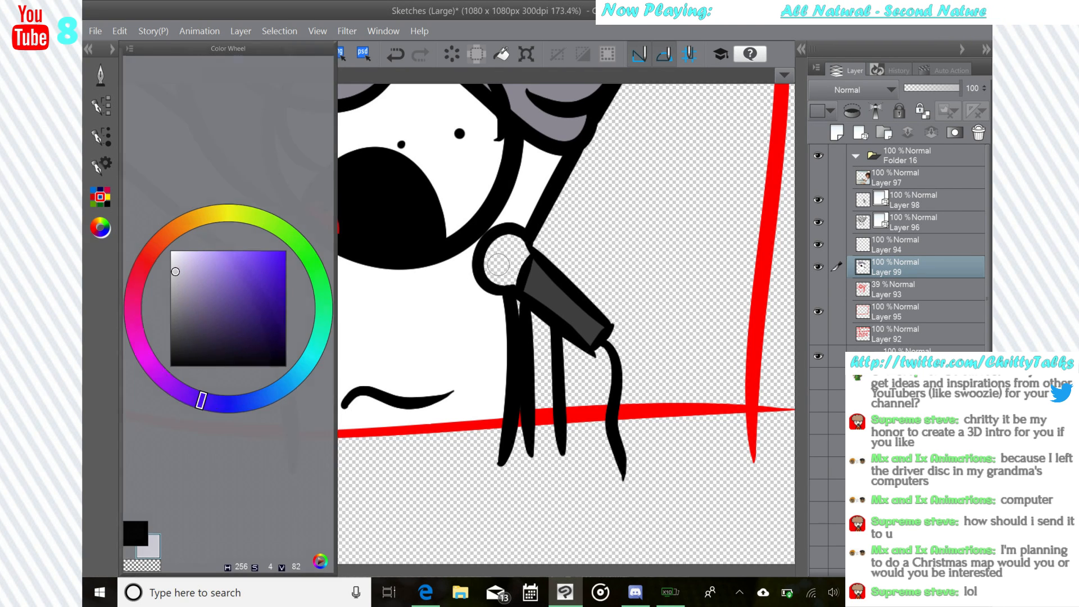
mouse_move(506, 276)
mouse_down()
mouse_move(503, 241)
mouse_move(492, 250)
mouse_move(503, 244)
mouse_move(489, 275)
mouse_move(512, 260)
mouse_up()
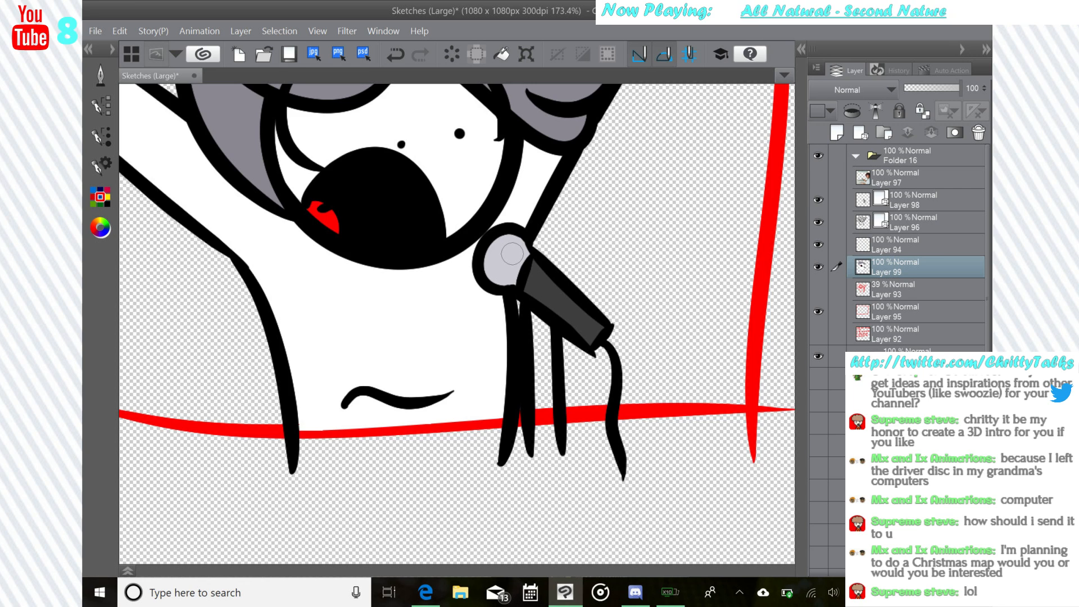
- Try a medium warm grey on the microphone stand and undo the stroke
click(100, 197)
click(219, 87)
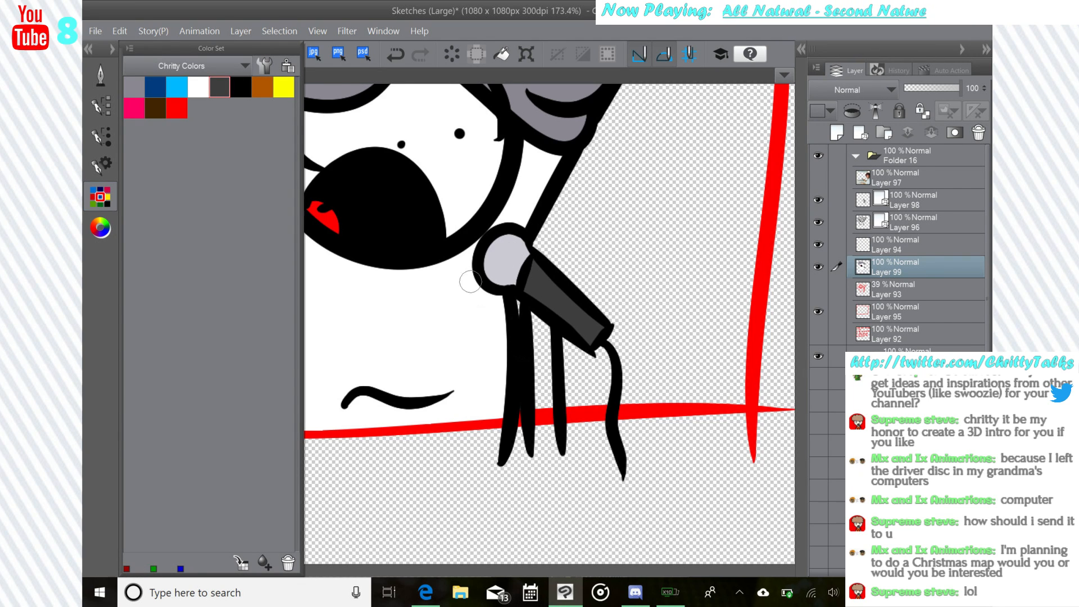
click(101, 228)
click(176, 290)
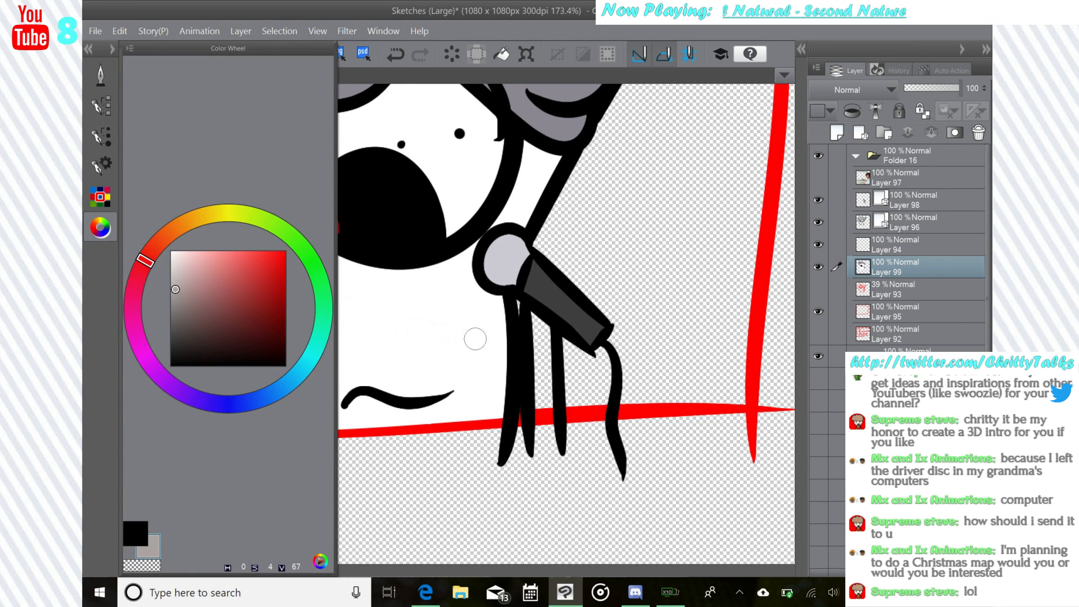
click(175, 311)
mouse_move(541, 380)
mouse_down()
mouse_move(540, 389)
mouse_move(538, 317)
mouse_move(551, 430)
mouse_move(545, 333)
mouse_up()
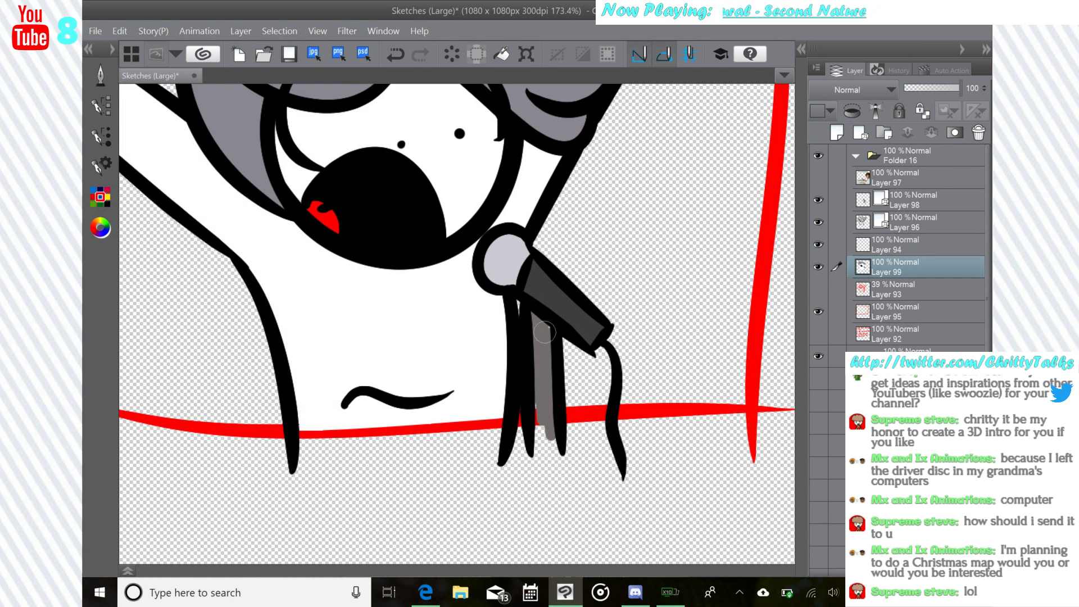
click(396, 54)
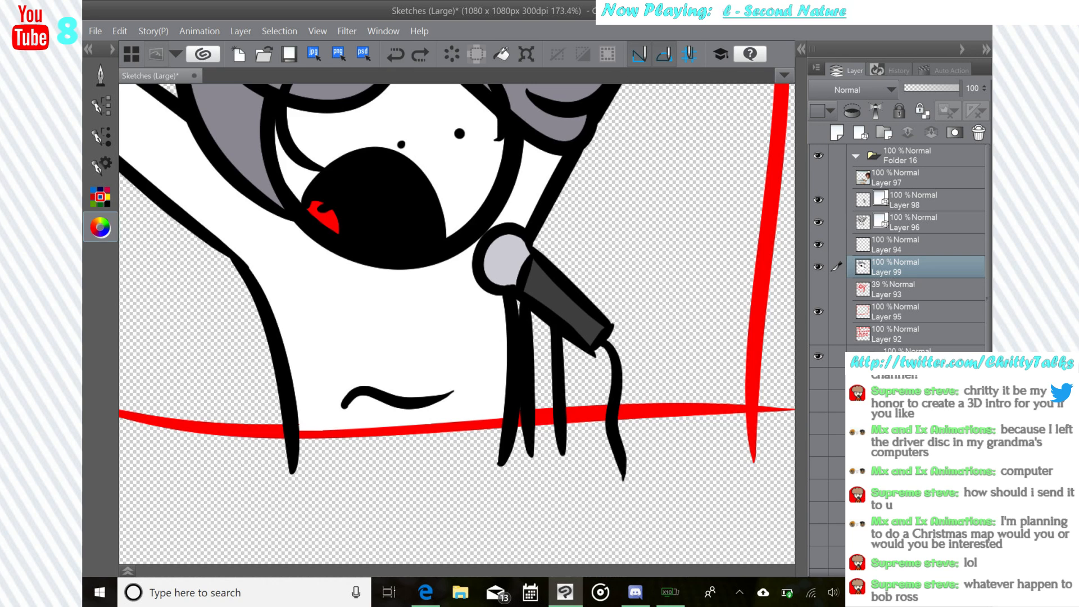
- Mix a near-black grey (H 0, S 4, V 15) and paint the microphone stand with it
click(100, 227)
click(176, 342)
click(175, 348)
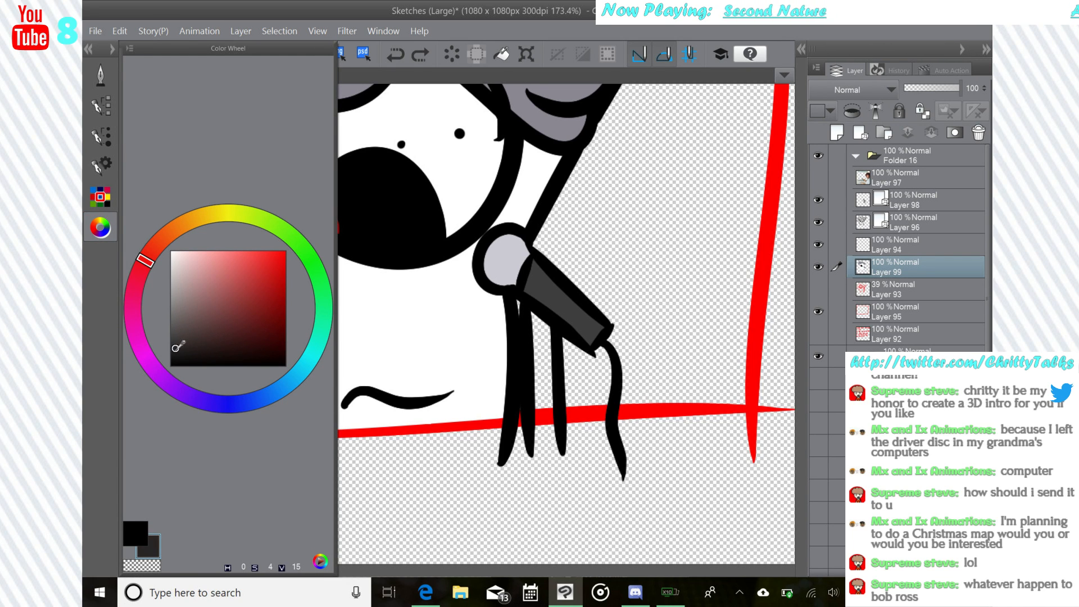
mouse_move(531, 405)
mouse_down()
mouse_move(536, 329)
mouse_move(545, 415)
mouse_move(548, 346)
mouse_move(555, 444)
mouse_move(540, 427)
mouse_move(549, 446)
mouse_up()
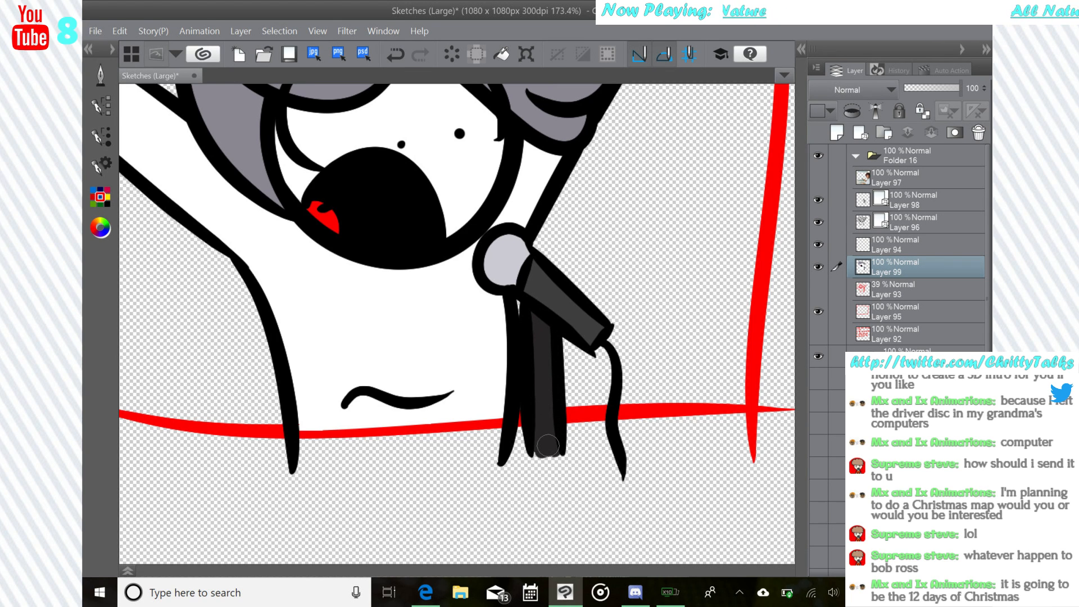
- Move Layer 99 above Layer 94 in the layer stack and make Layer 94 active
scroll(590, 327, down, 3)
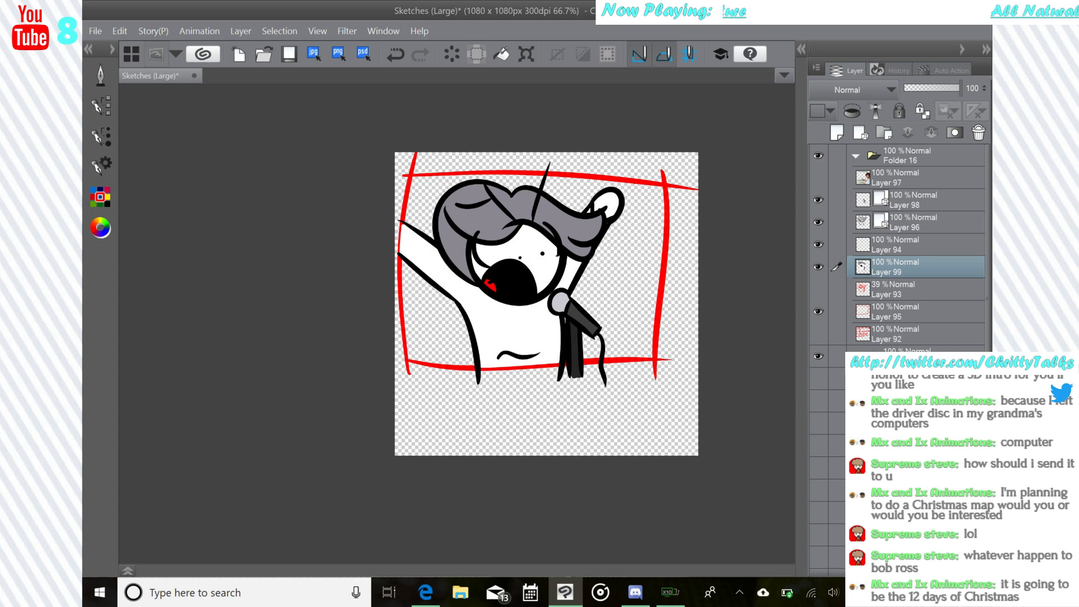
drag(904, 263, 918, 237)
click(916, 267)
click(101, 75)
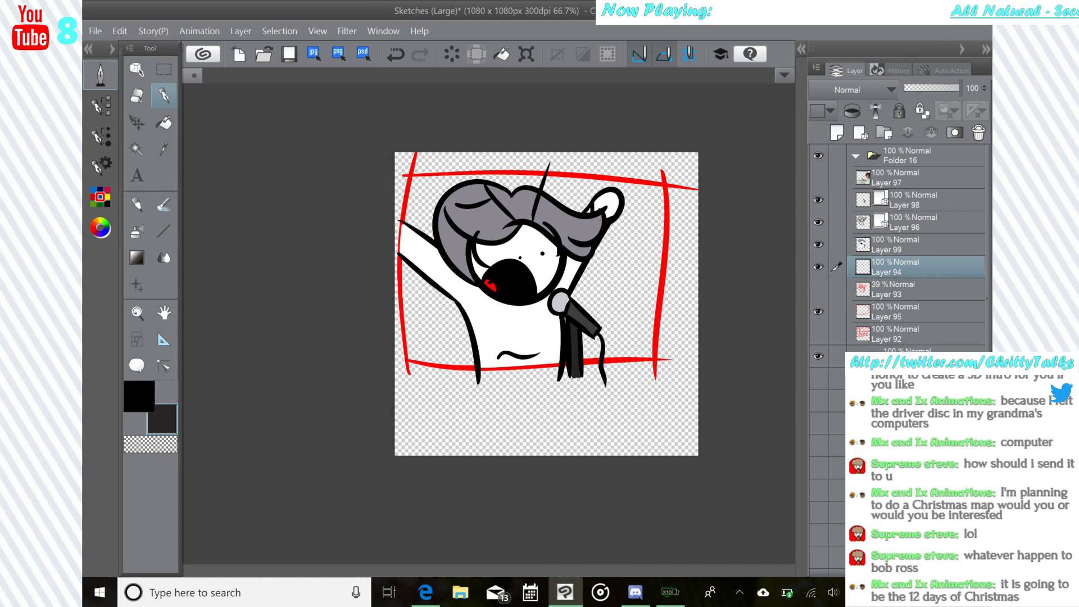
- Fill the background around the yelling character on Layer 94 with a pale yellow
click(164, 122)
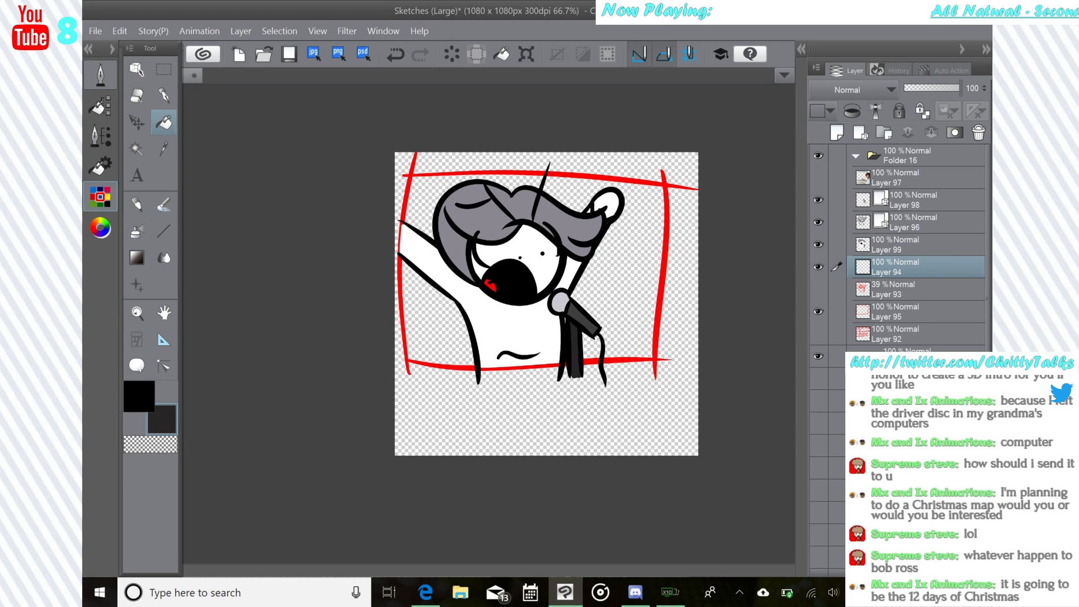
click(100, 227)
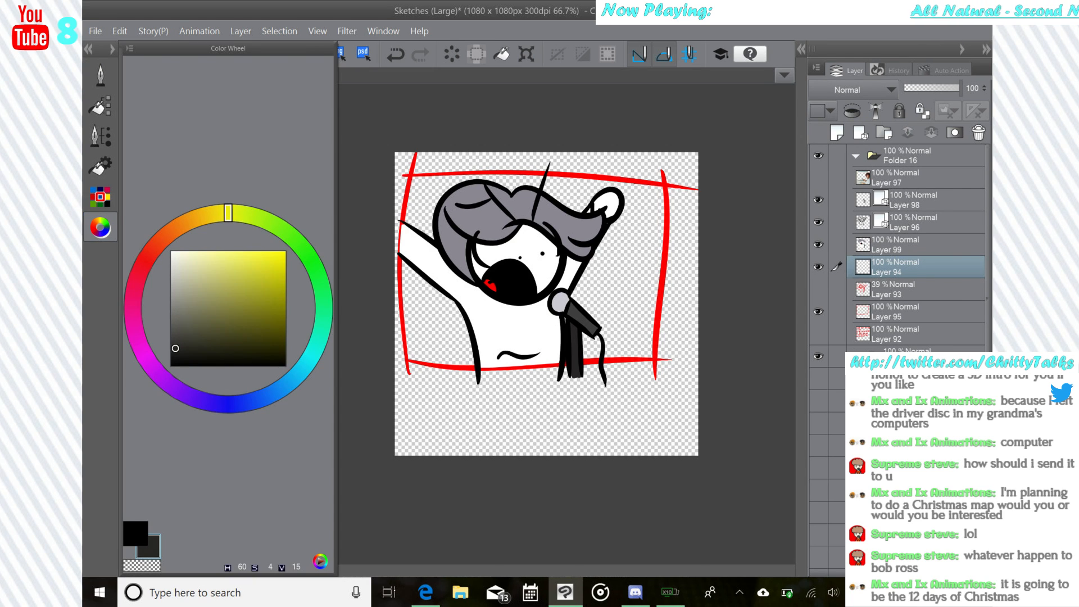
click(199, 251)
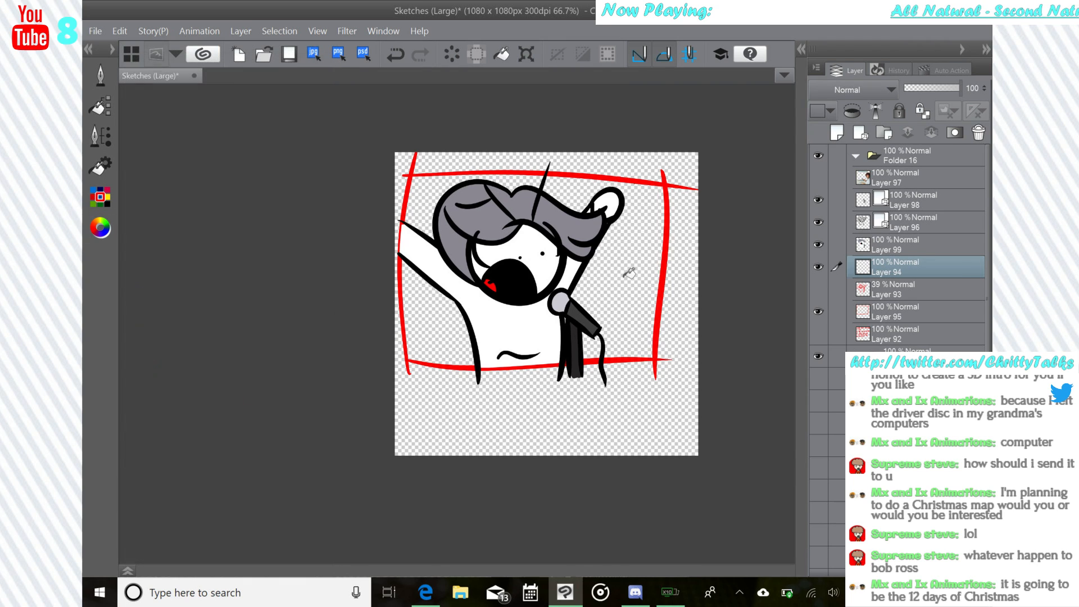
click(626, 270)
click(396, 54)
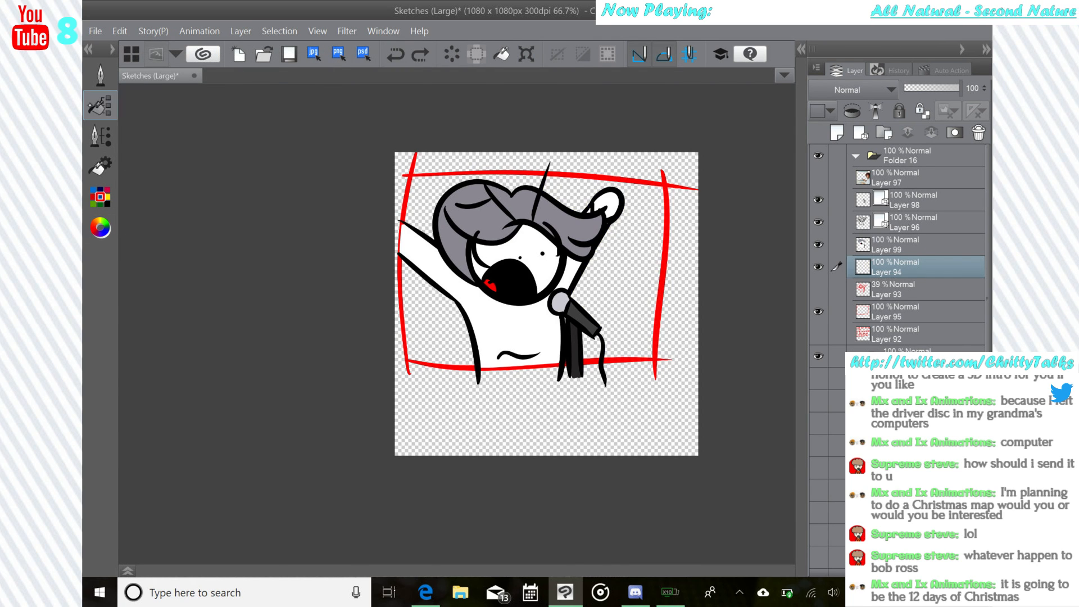
click(100, 107)
click(195, 94)
click(627, 270)
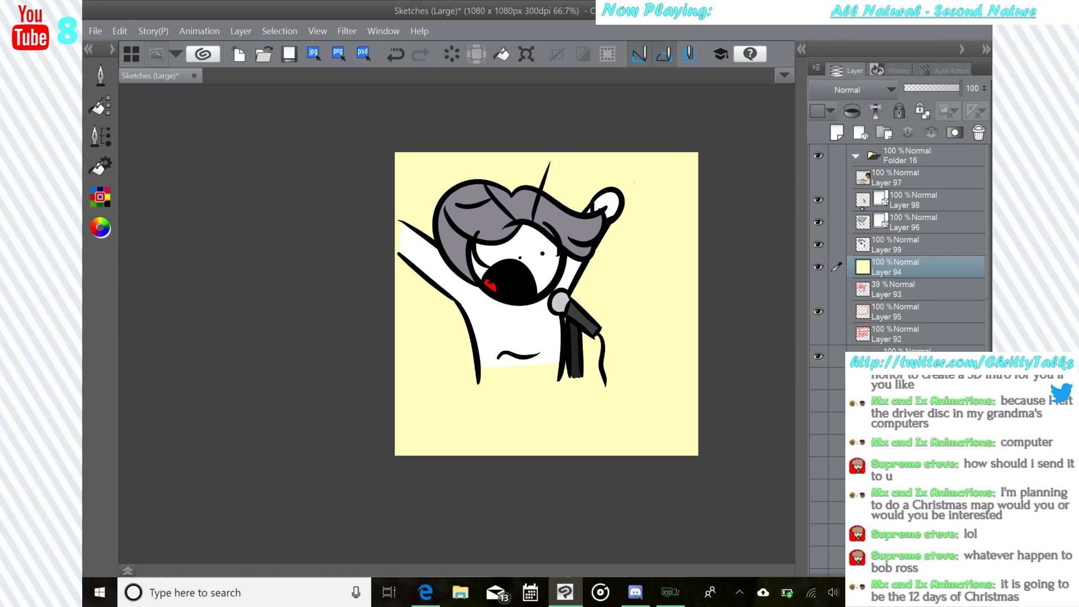
- Show the Bob Ross photo on Layer 97 over the painting and save the file with Folder 16 collapsed
click(819, 178)
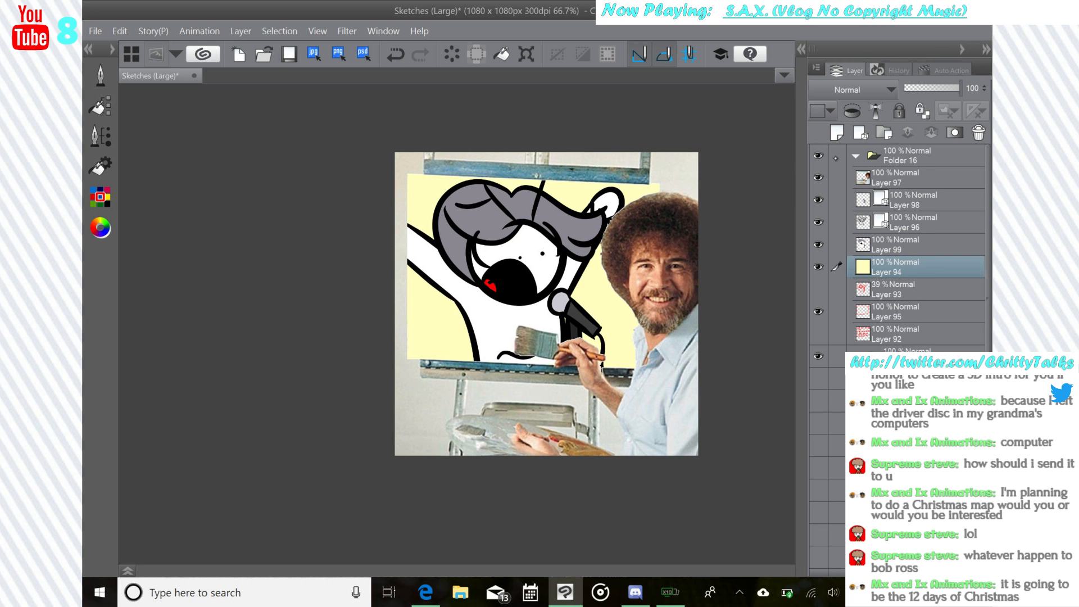
click(856, 156)
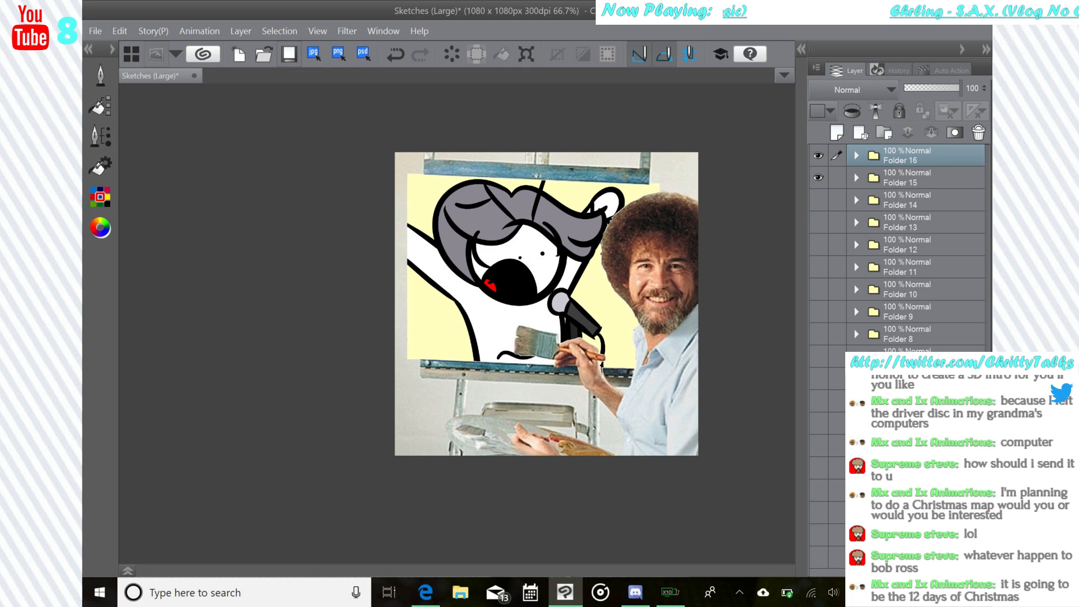
key(ctrl+s)
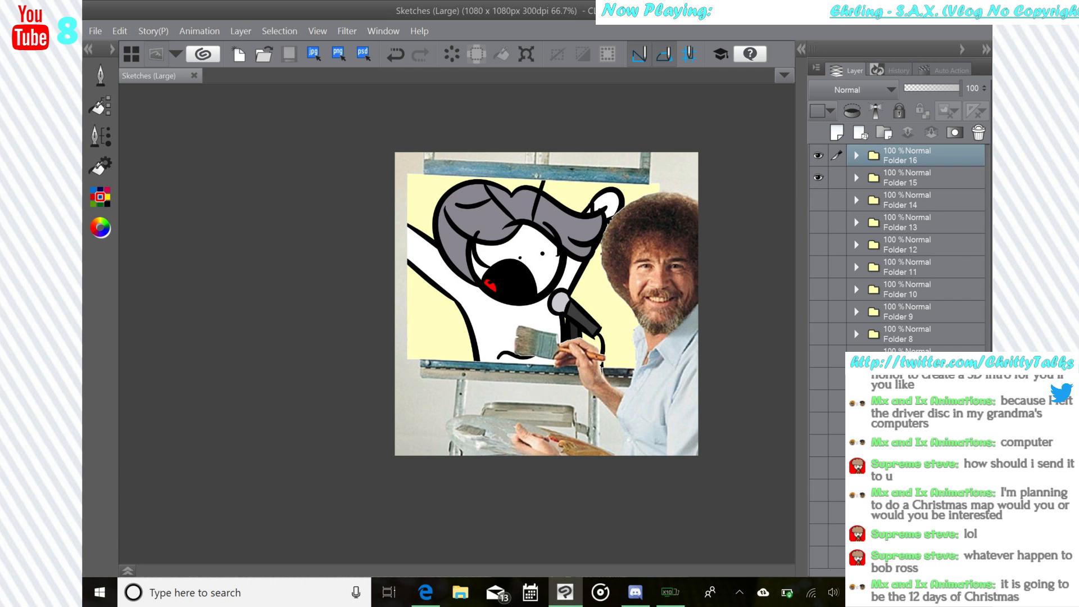
- Hide Folder 15 and toggle the visibility of sketch Layers 95 and 92 inside Folder 16
click(823, 185)
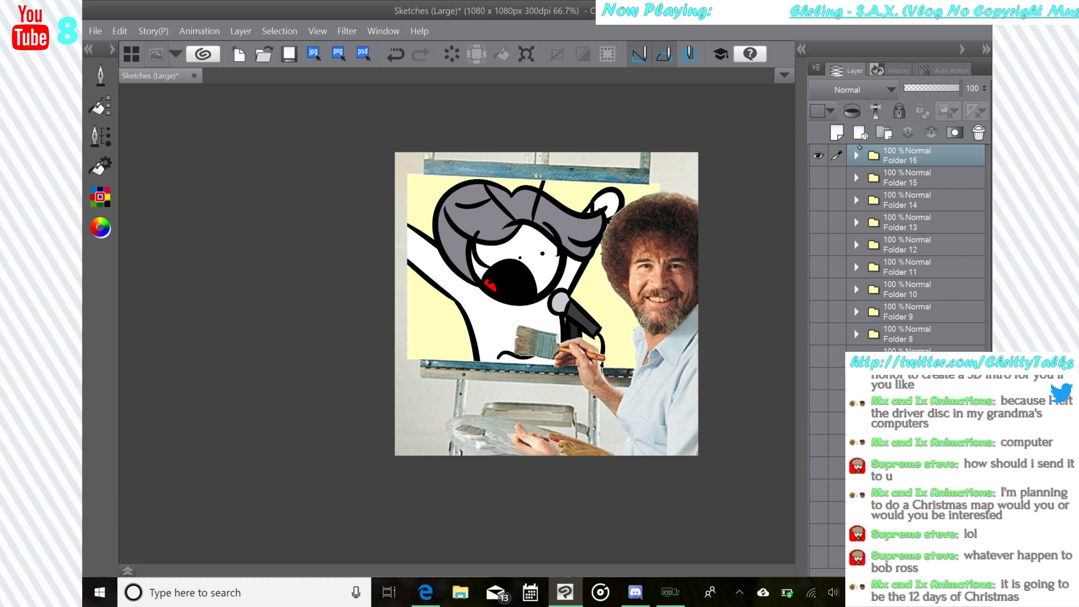
click(857, 154)
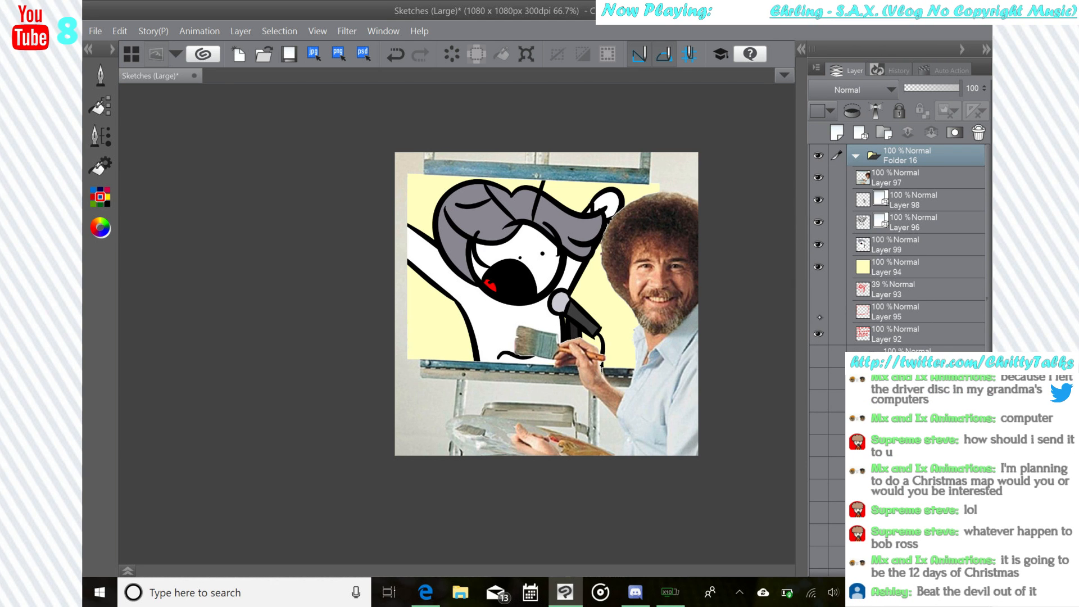
click(819, 313)
click(820, 333)
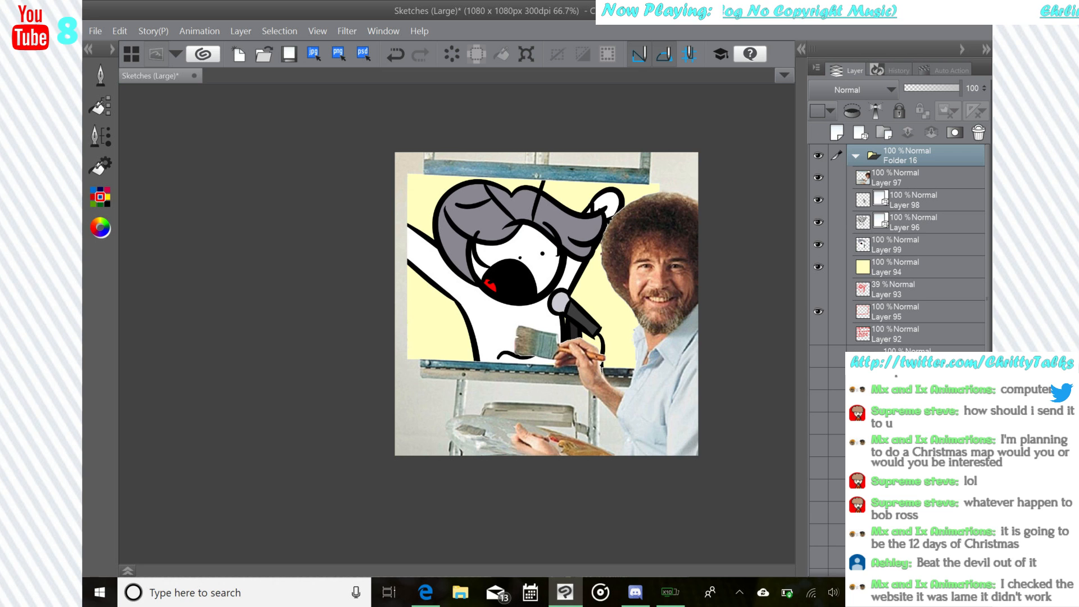
click(923, 176)
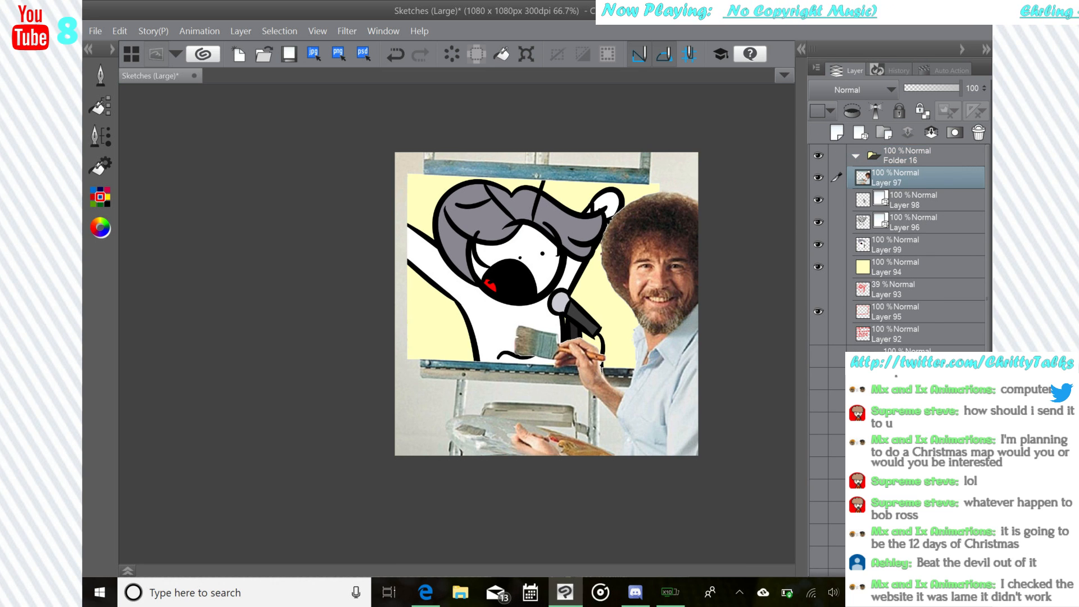
click(856, 156)
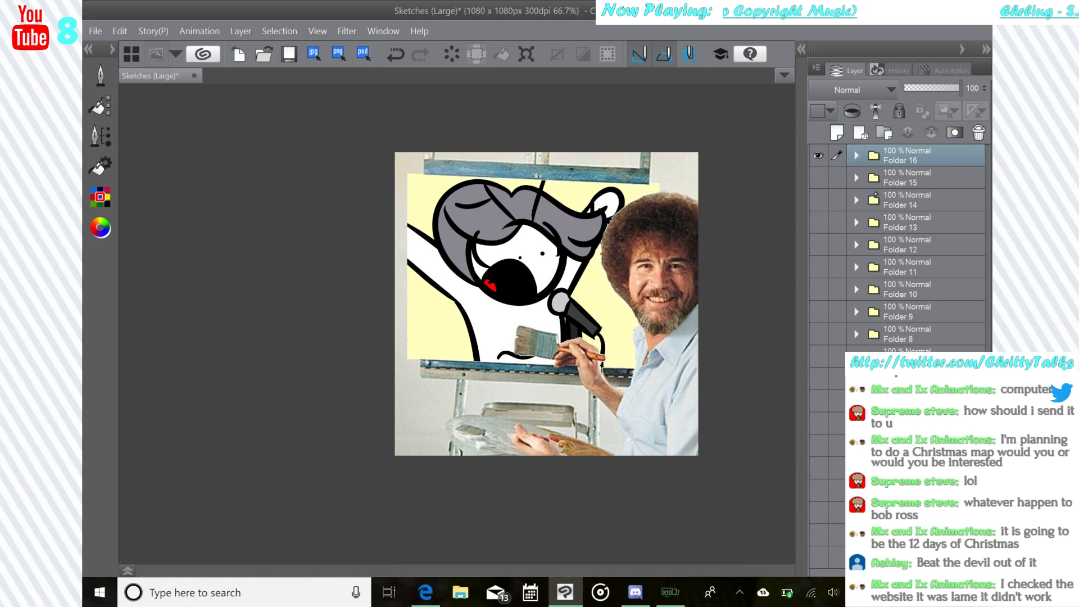
- Create a new folder above Folder 16 containing five raster layers and one vector layer on top
click(885, 133)
click(842, 132)
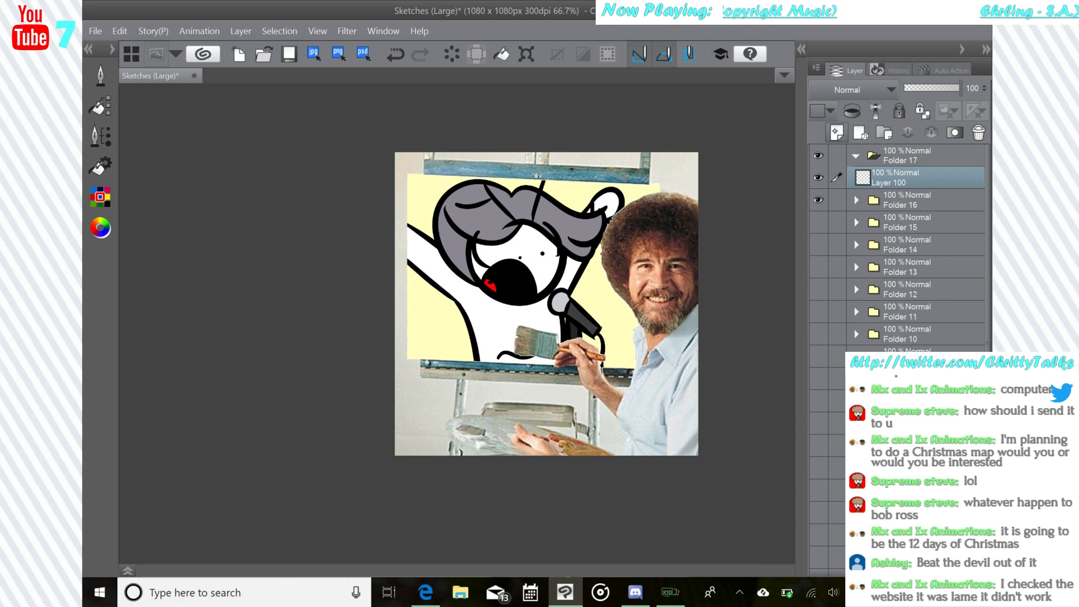
click(842, 133)
click(842, 132)
click(842, 132)
click(845, 132)
click(861, 132)
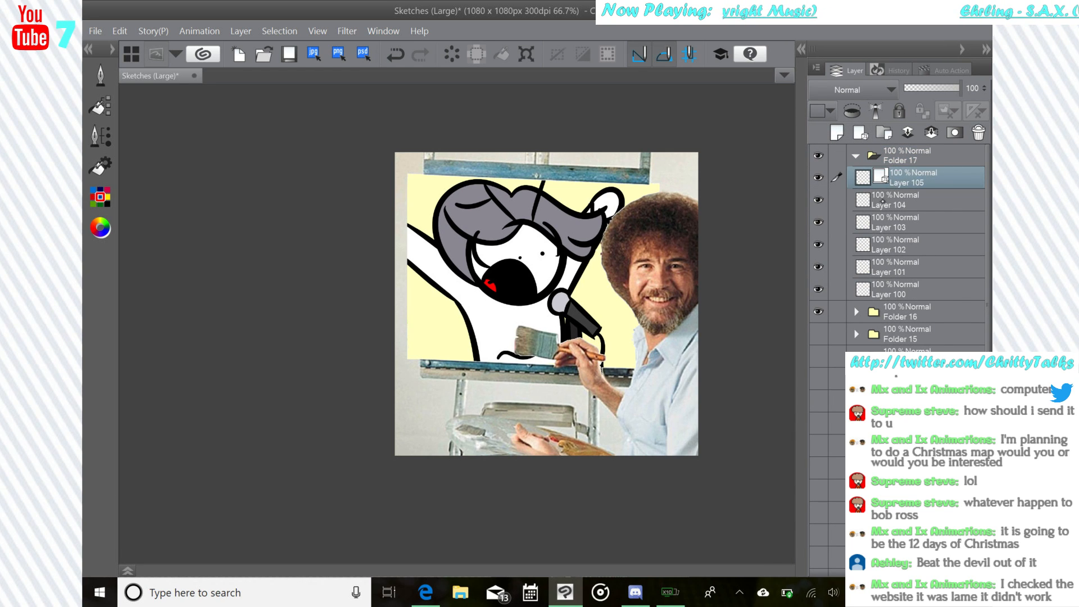
- Hide Folder 16 and sketch a red head circle with curved face guidelines on the left half of Layer 104
click(896, 205)
click(818, 312)
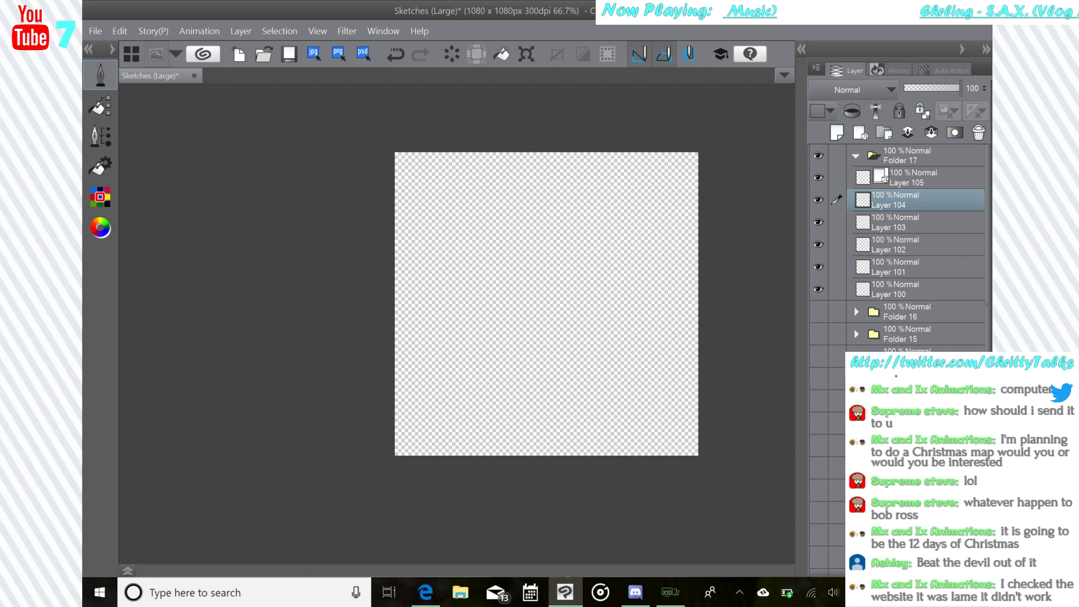
click(100, 75)
click(164, 94)
click(100, 197)
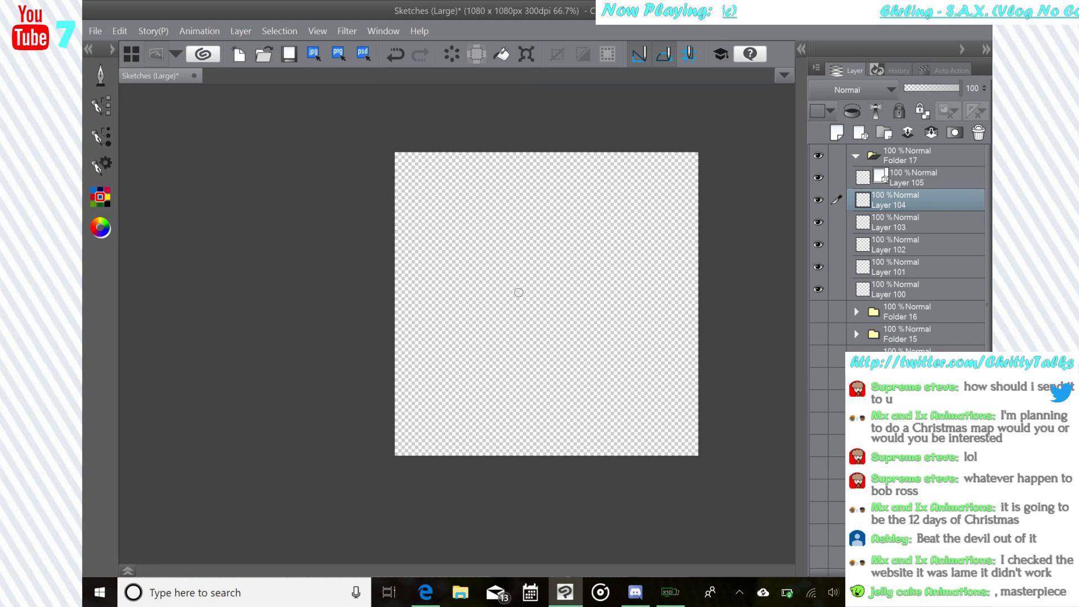
mouse_move(437, 325)
mouse_down()
mouse_move(409, 310)
mouse_move(489, 218)
mouse_move(429, 321)
mouse_up()
click(395, 54)
mouse_move(449, 220)
mouse_down()
mouse_move(482, 281)
mouse_move(478, 340)
mouse_up()
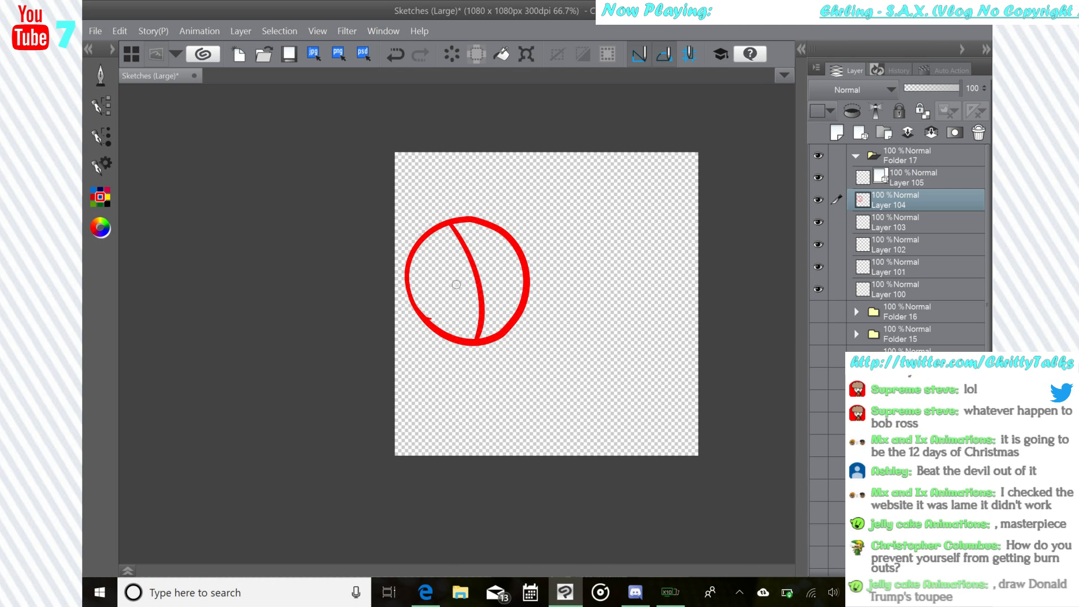
mouse_move(413, 301)
mouse_down()
mouse_move(495, 257)
mouse_move(531, 264)
mouse_up()
- Sketch a second red head circle with curved guidelines on the right half of the canvas, mirroring the first head's tilt
mouse_move(579, 298)
mouse_down()
mouse_move(672, 313)
mouse_move(590, 258)
mouse_up()
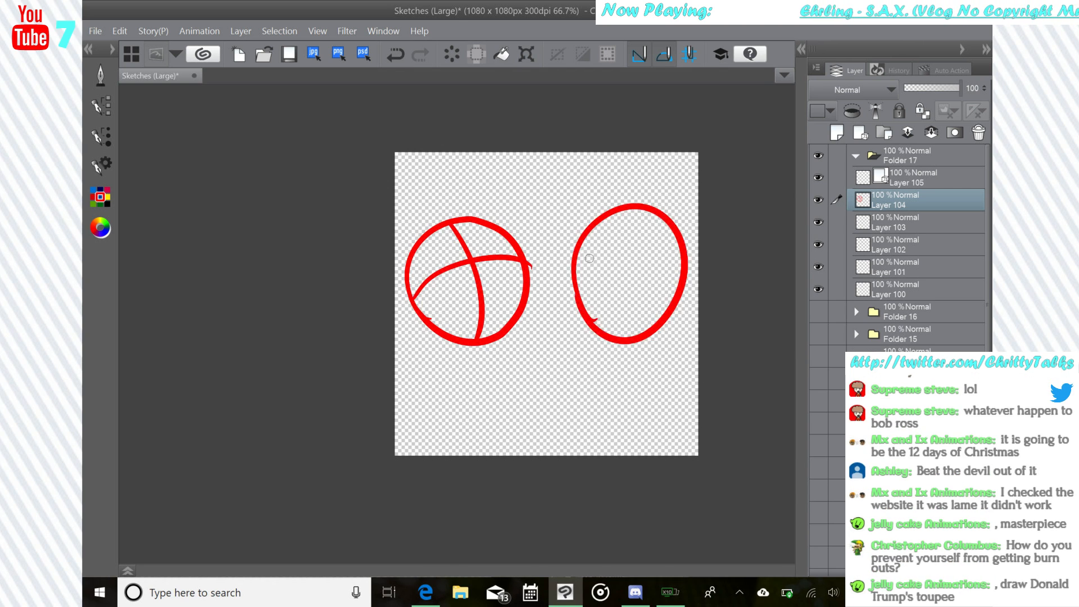
click(396, 54)
mouse_move(590, 311)
mouse_down()
mouse_move(701, 264)
mouse_move(584, 302)
mouse_up()
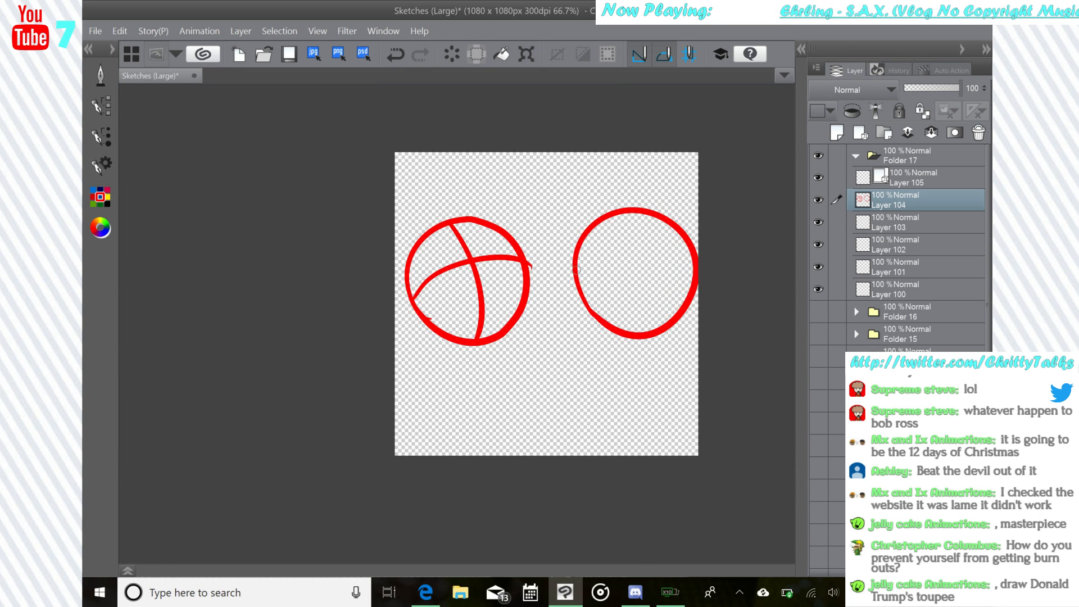
mouse_move(664, 221)
mouse_down()
mouse_move(632, 240)
mouse_move(629, 332)
mouse_up()
drag(579, 249, 680, 308)
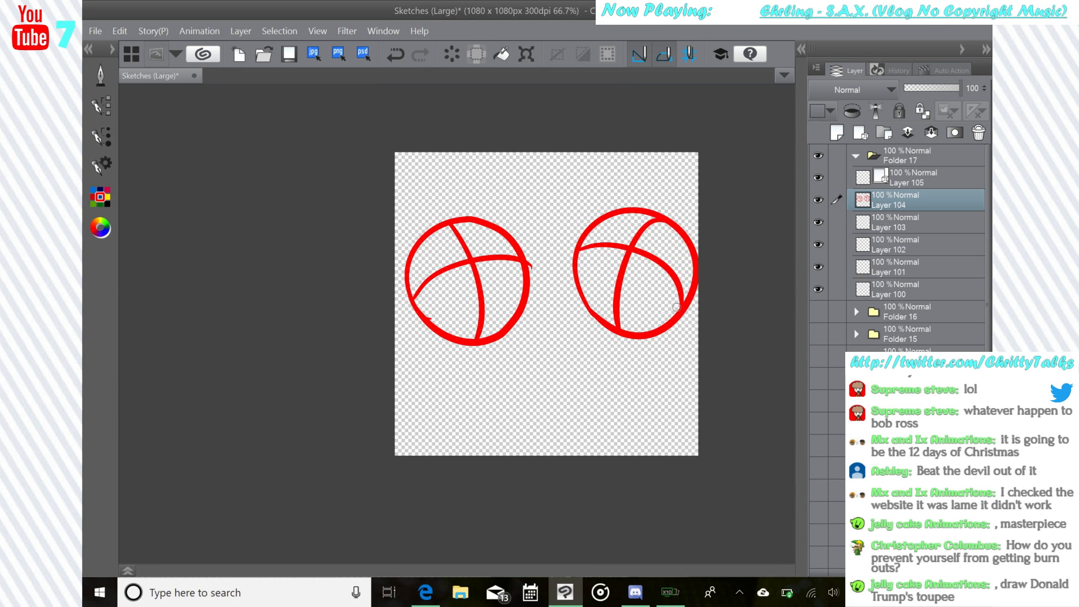
- Sketch two solid red oval eyes along the horizontal guideline of the left head
scroll(613, 270, up, 2)
drag(612, 270, 678, 295)
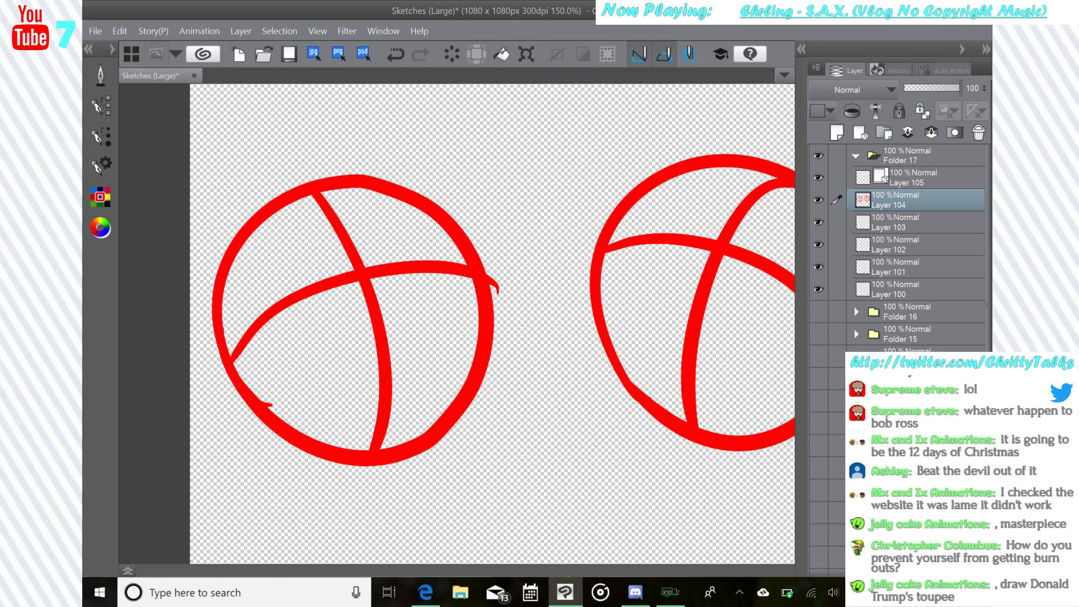
mouse_move(312, 303)
mouse_down()
mouse_move(342, 325)
mouse_move(310, 252)
mouse_up()
click(395, 54)
mouse_move(310, 305)
mouse_down()
mouse_move(288, 255)
mouse_move(319, 338)
mouse_move(296, 270)
mouse_up()
click(395, 54)
drag(304, 308, 288, 279)
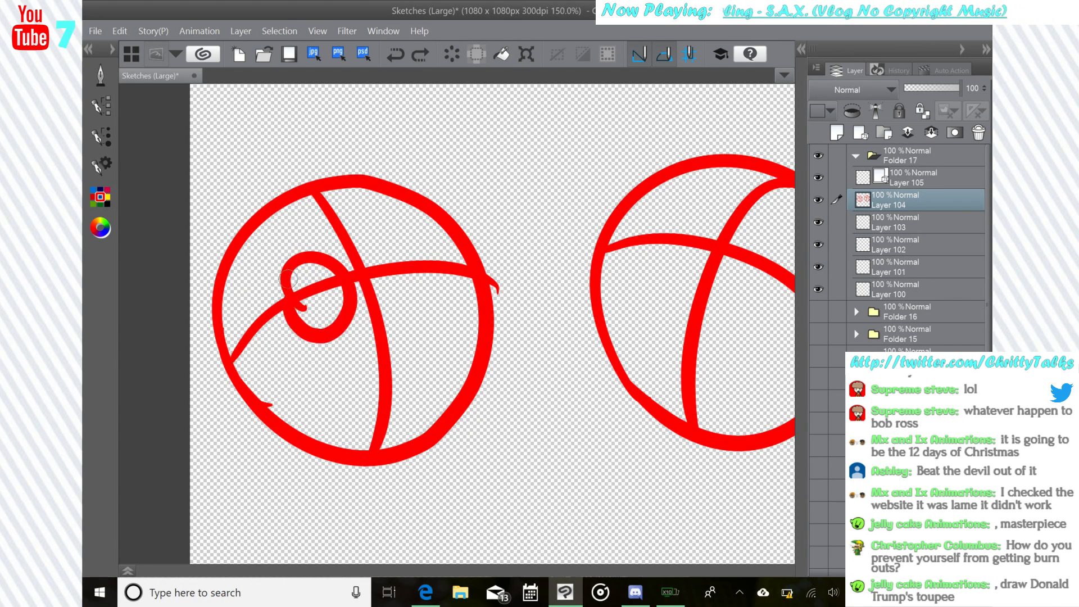
mouse_move(386, 261)
mouse_down()
mouse_move(436, 285)
mouse_move(381, 253)
mouse_move(391, 237)
mouse_move(390, 279)
mouse_move(413, 300)
mouse_move(420, 272)
mouse_move(405, 244)
mouse_up()
mouse_move(312, 276)
mouse_down()
mouse_move(308, 303)
mouse_move(295, 275)
mouse_move(335, 298)
mouse_move(345, 292)
mouse_up()
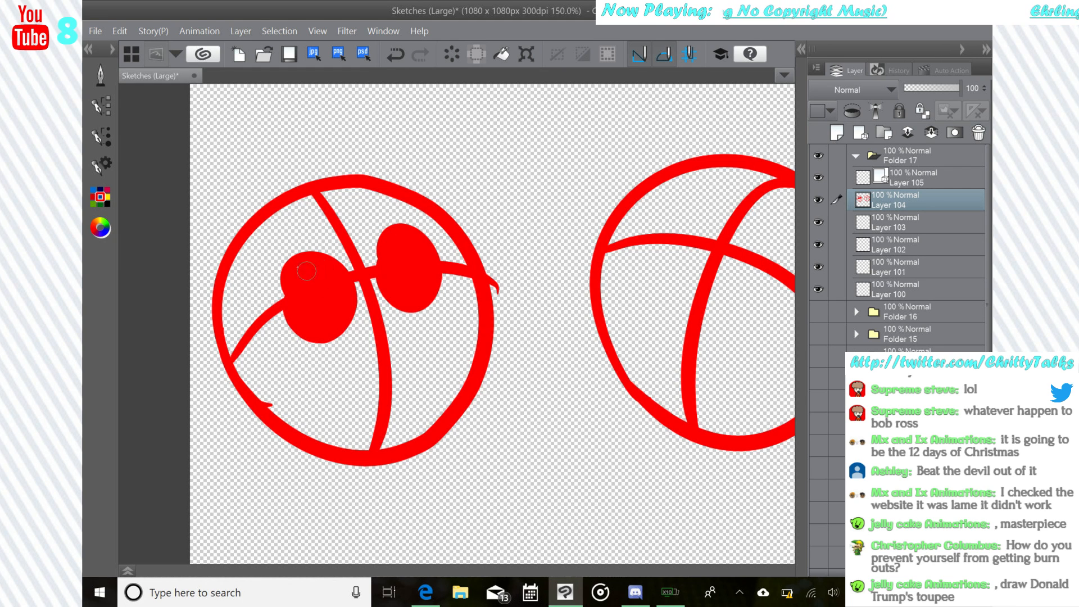
drag(307, 351, 400, 358)
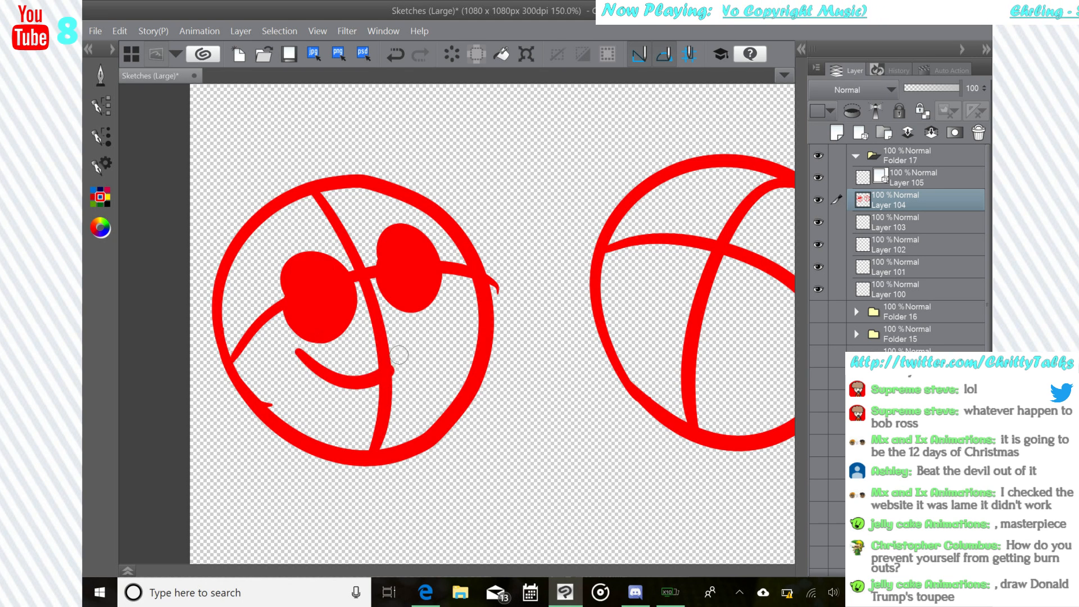
mouse_move(300, 352)
mouse_down()
mouse_move(342, 464)
mouse_move(418, 388)
mouse_up()
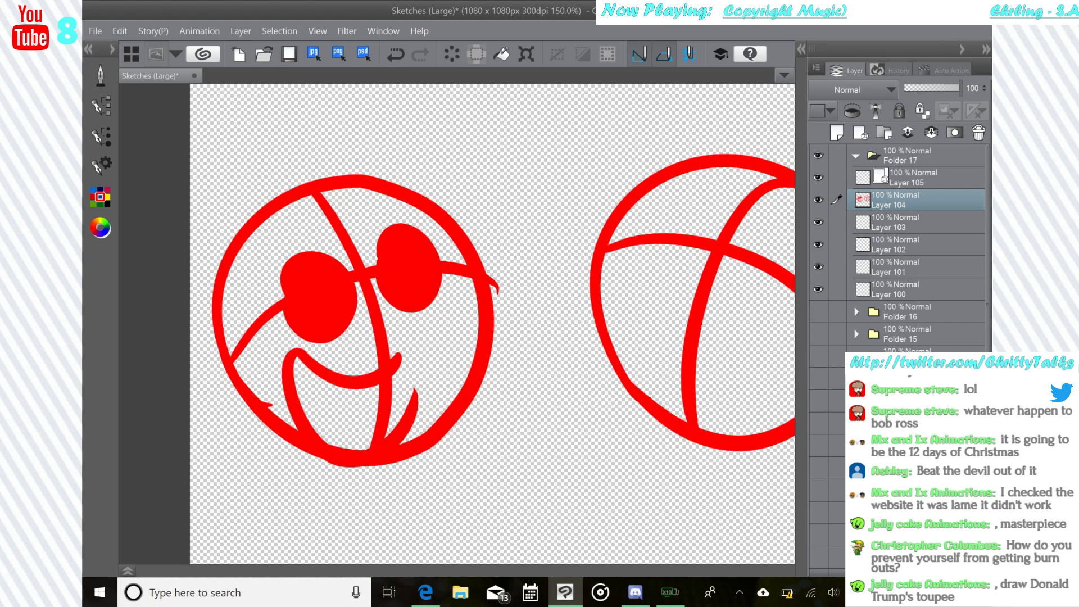
click(396, 54)
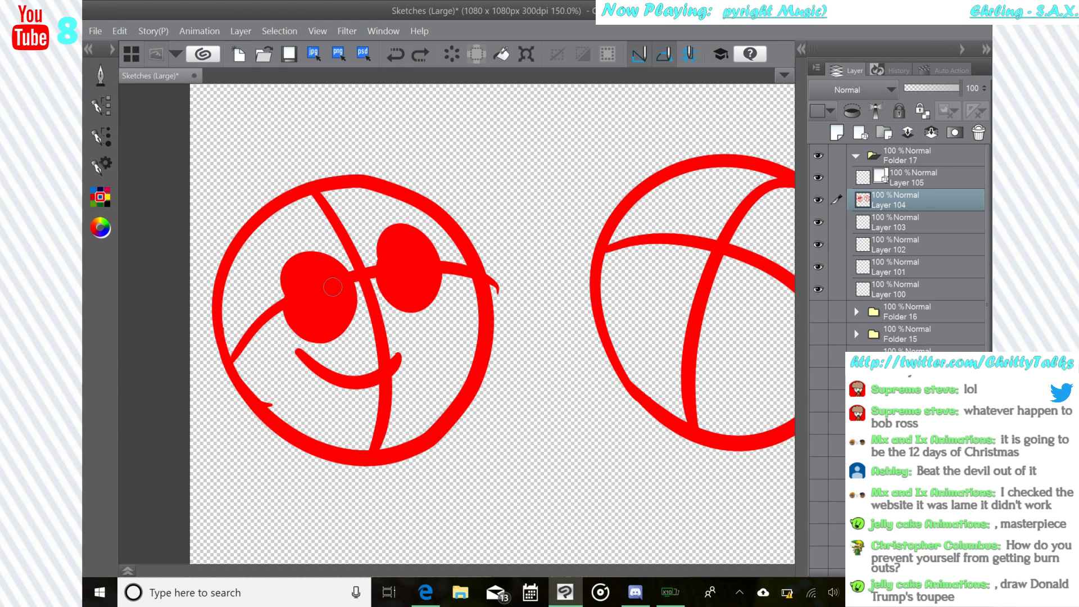
key(ctrl+z)
drag(298, 373, 431, 377)
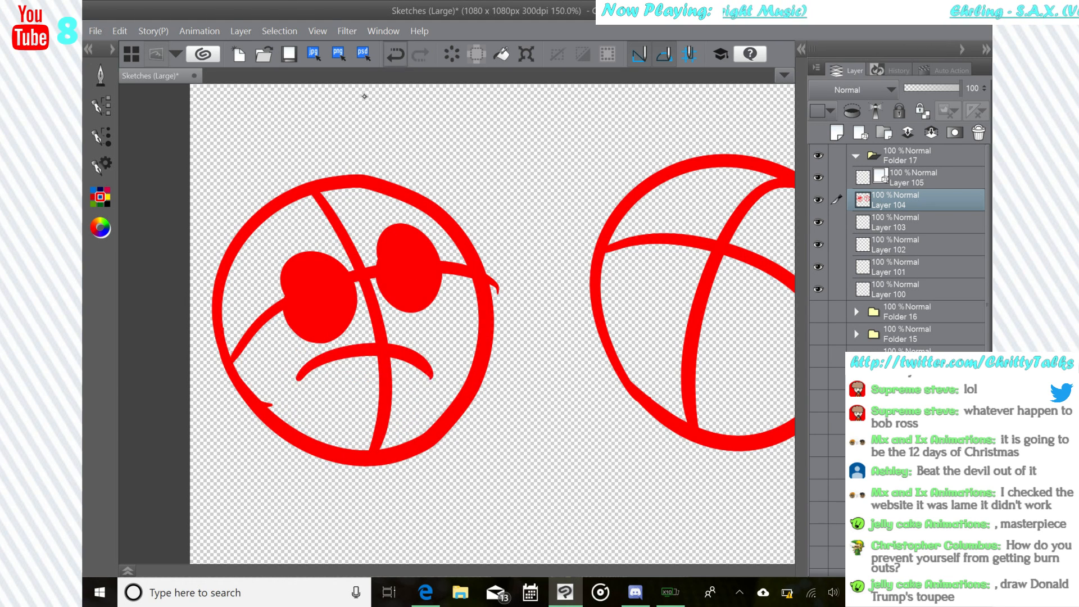
key(ctrl+z)
- Sketch a wide open mouth with a teeth line and a tongue on the left head
mouse_move(297, 362)
mouse_down()
mouse_move(421, 375)
mouse_move(417, 393)
mouse_move(293, 360)
mouse_move(398, 424)
mouse_move(401, 366)
mouse_up()
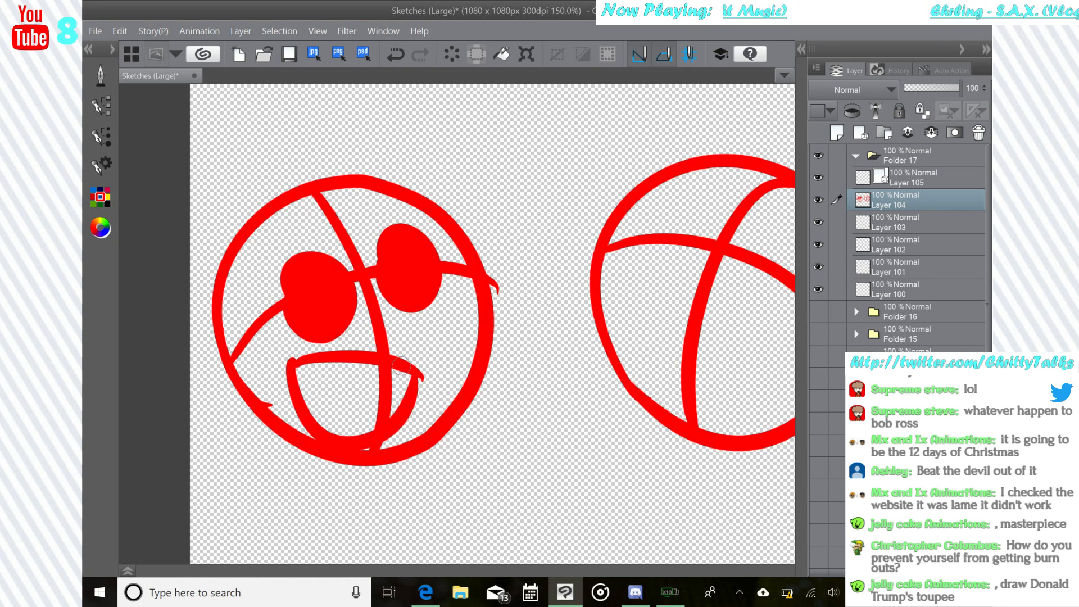
mouse_move(316, 376)
mouse_down()
mouse_move(423, 390)
mouse_move(464, 463)
mouse_up()
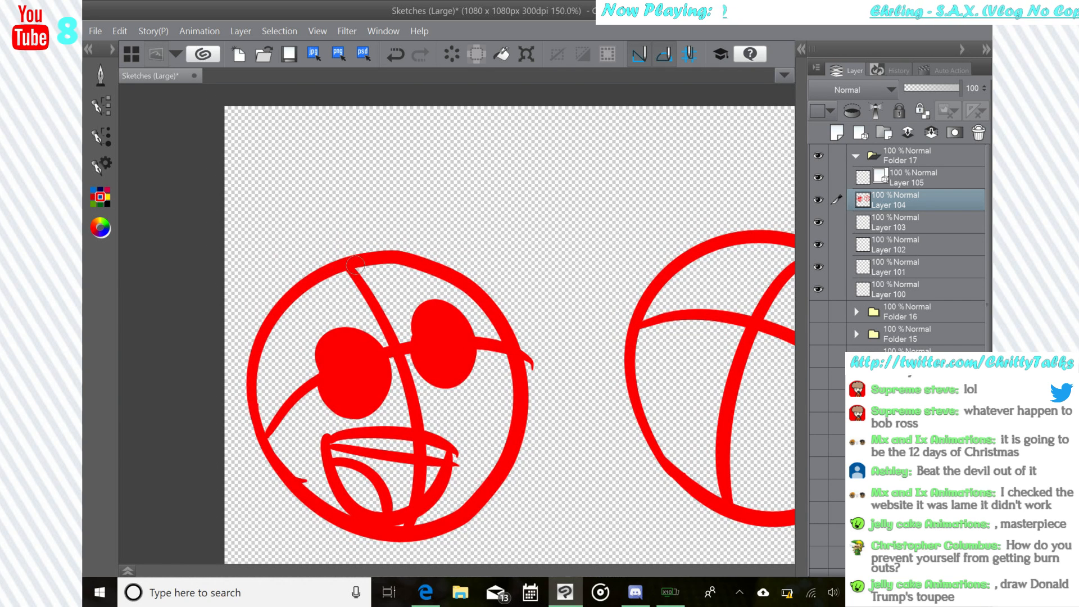
- Sketch a hairline and large puffy, scalloped hair with a straight side edge on top of the left head
drag(421, 285, 477, 285)
click(396, 56)
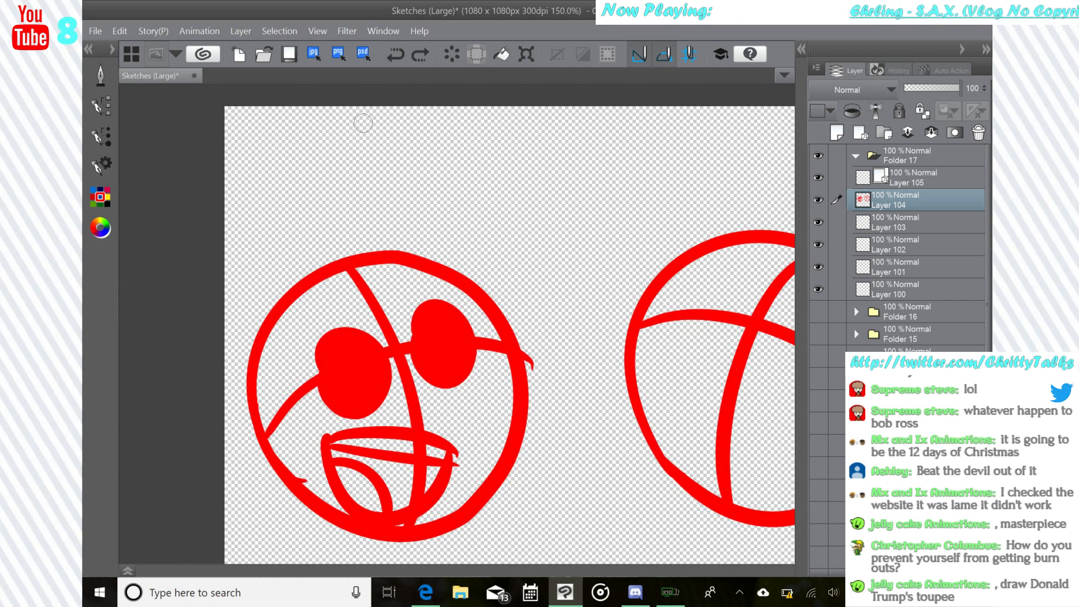
mouse_move(287, 307)
mouse_down()
mouse_move(498, 292)
mouse_move(506, 363)
mouse_up()
click(396, 54)
mouse_move(449, 288)
mouse_down()
mouse_move(511, 235)
mouse_move(535, 193)
mouse_move(335, 198)
mouse_move(344, 202)
mouse_move(248, 222)
mouse_move(246, 395)
mouse_up()
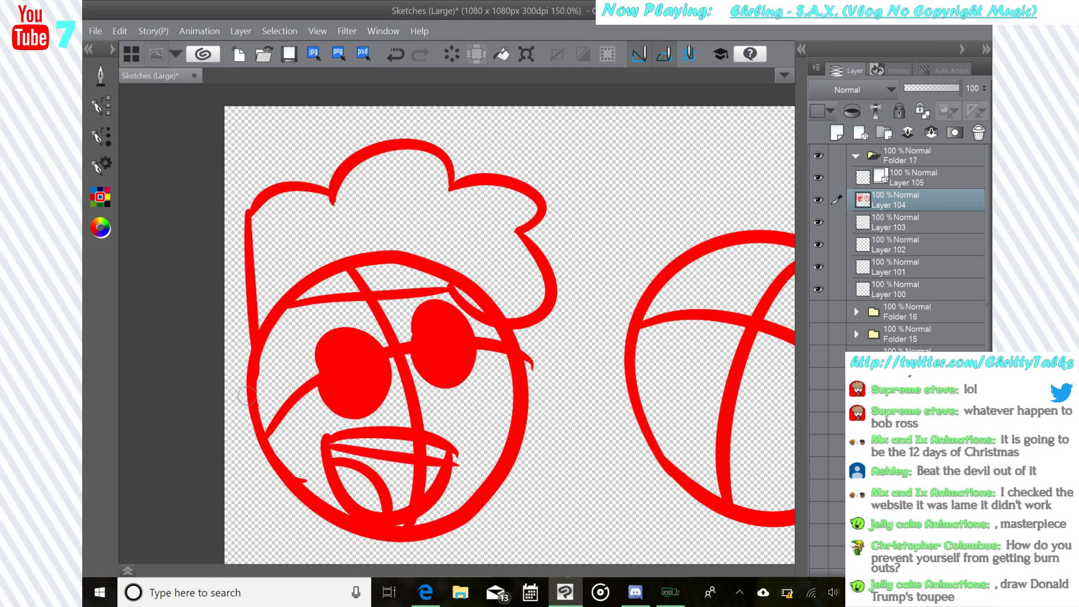
click(395, 54)
mouse_move(250, 211)
mouse_down()
mouse_move(234, 323)
mouse_move(258, 334)
mouse_move(267, 309)
mouse_move(270, 331)
mouse_move(283, 326)
mouse_move(236, 317)
mouse_move(258, 481)
mouse_up()
click(395, 54)
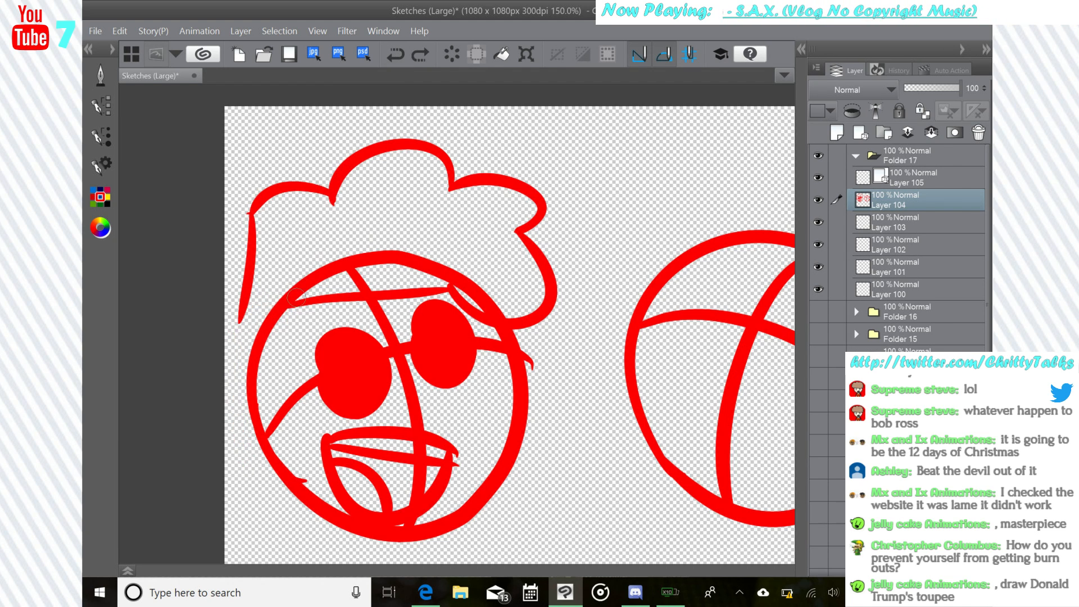
mouse_move(291, 320)
mouse_down()
mouse_move(258, 438)
mouse_move(276, 382)
mouse_up()
- Sketch two solid red oval eyes along the horizontal guideline of the right head, redrawing the first outline until its shape fits
mouse_move(477, 360)
mouse_down()
mouse_move(511, 269)
mouse_move(354, 286)
mouse_move(227, 341)
mouse_up()
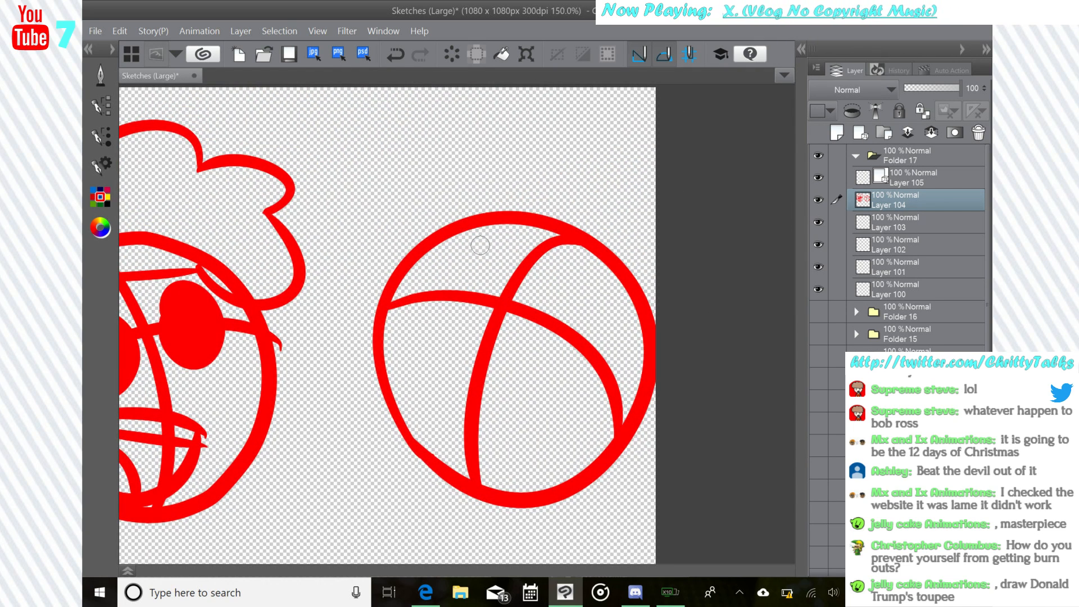
mouse_move(454, 320)
mouse_down()
mouse_move(473, 306)
mouse_move(450, 315)
mouse_up()
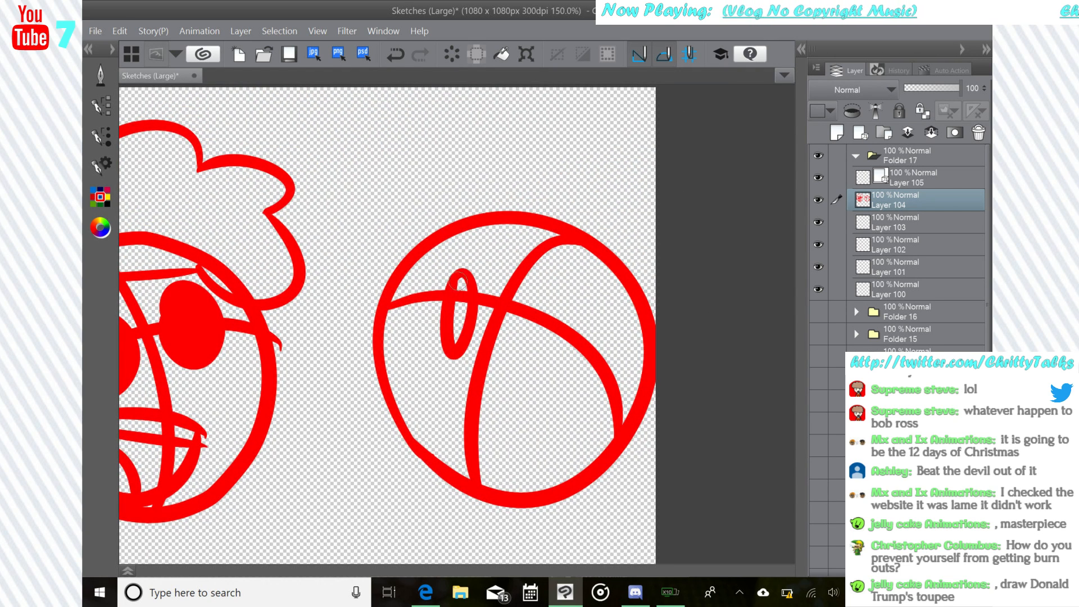
key(ctrl+z)
key(ctrl+y)
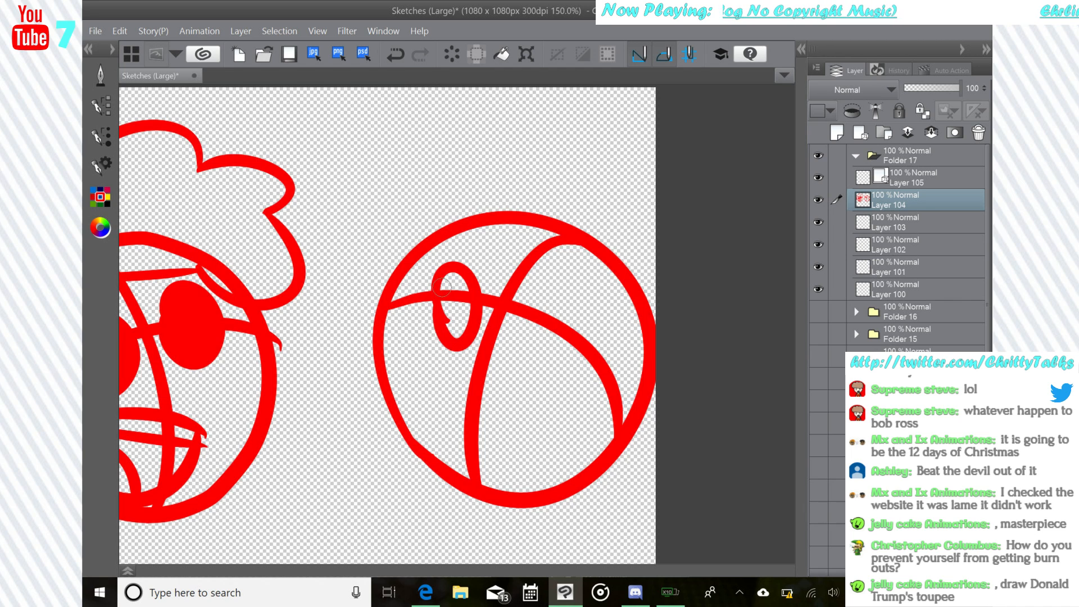
key(ctrl+z)
mouse_move(470, 281)
mouse_down()
mouse_move(434, 315)
mouse_move(480, 298)
mouse_up()
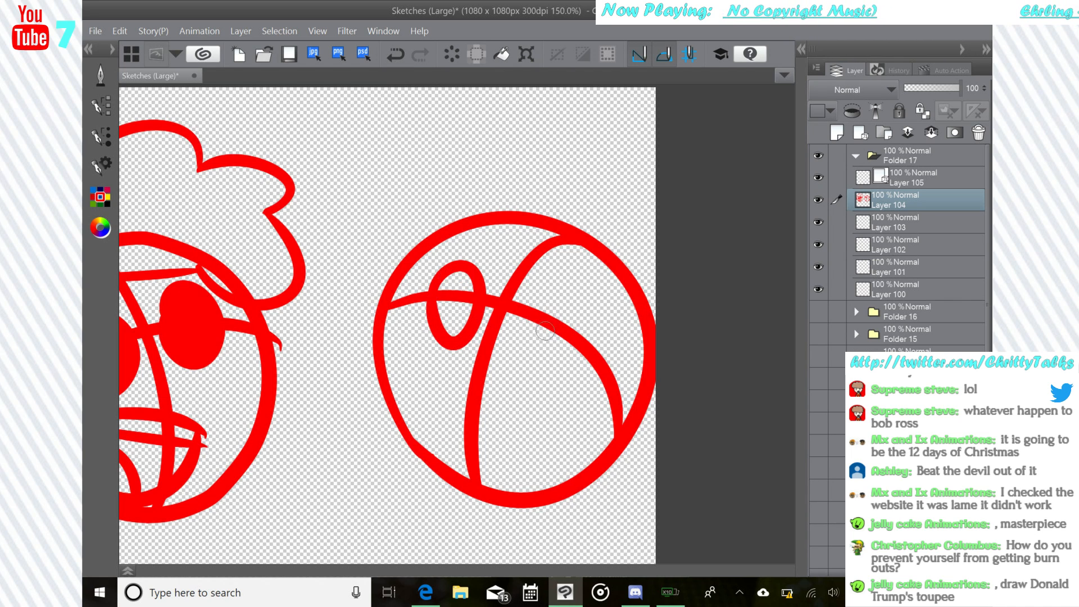
mouse_move(533, 325)
mouse_down()
mouse_move(537, 368)
mouse_move(561, 295)
mouse_up()
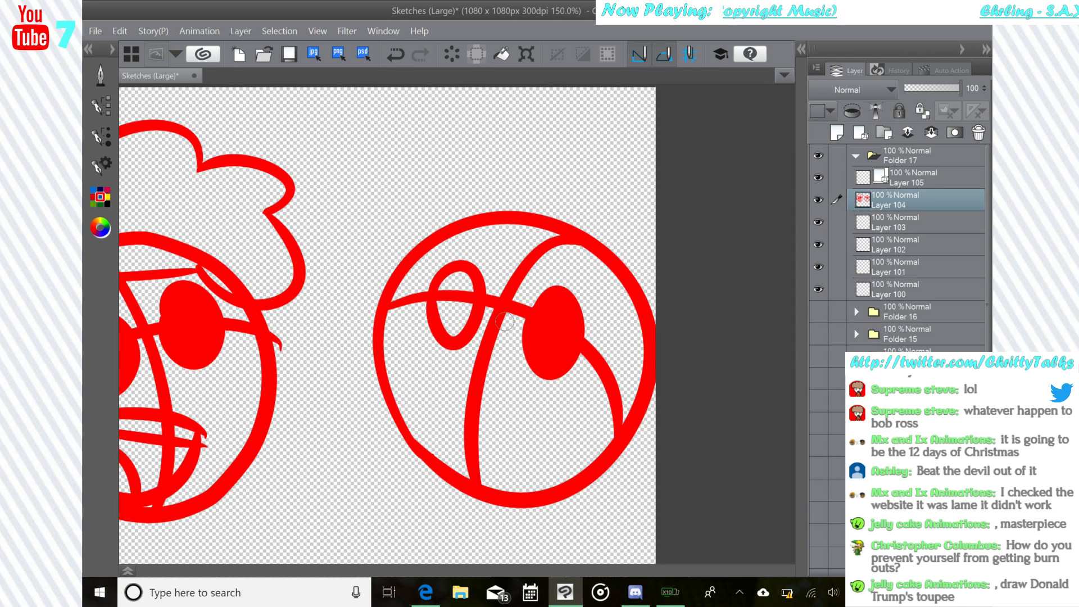
mouse_move(444, 322)
mouse_down()
mouse_move(449, 287)
mouse_move(466, 284)
mouse_move(459, 274)
mouse_up()
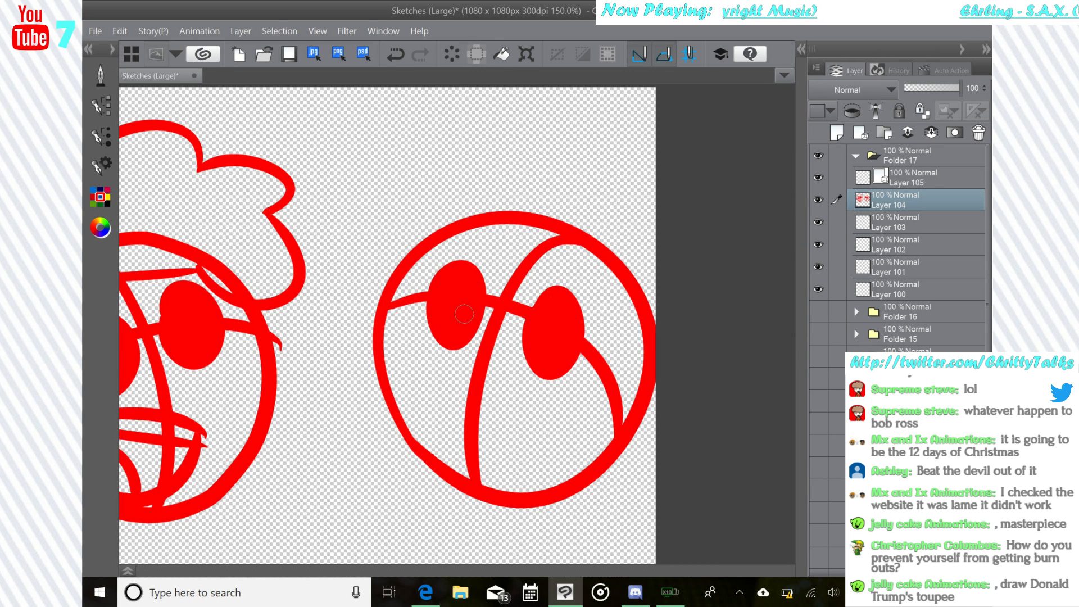
- Dismiss the low-battery notice and return from the spacedesk server window to the Sketches (Large) drawing, showing both heads
drag(464, 315, 467, 227)
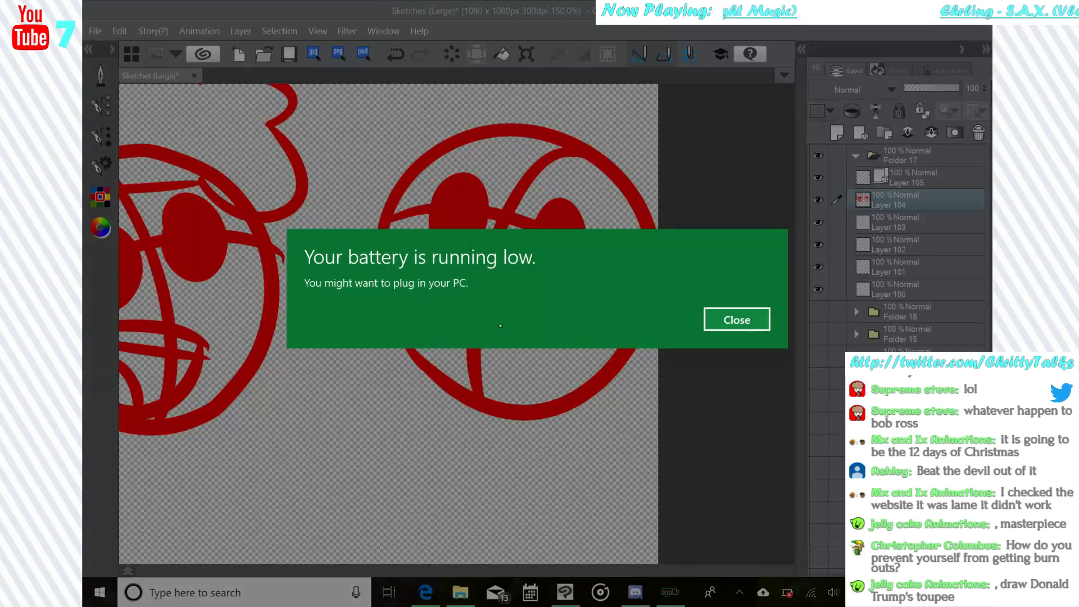
click(741, 318)
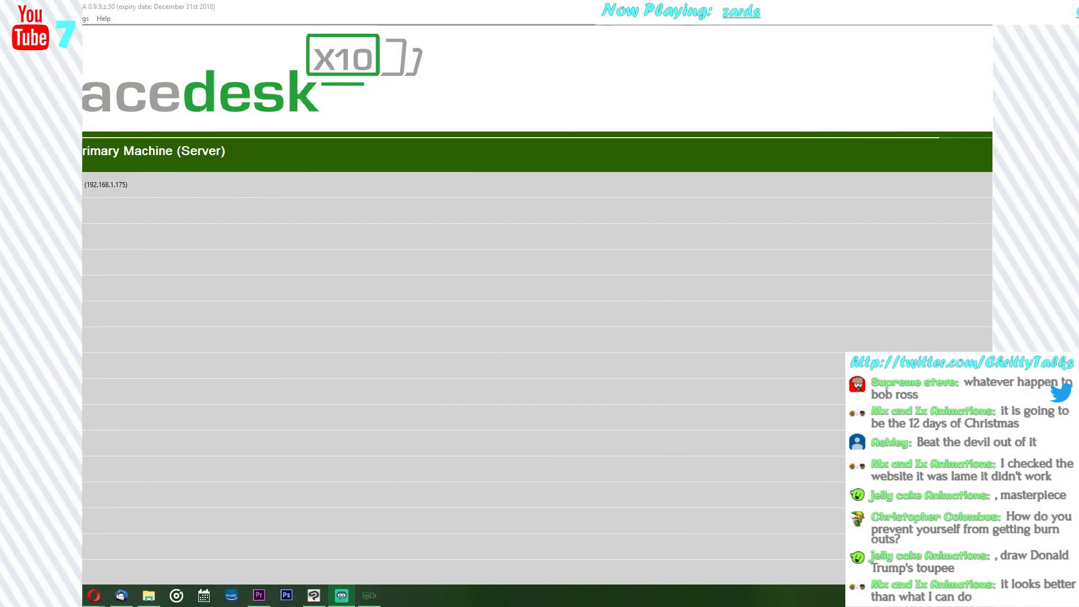
click(250, 185)
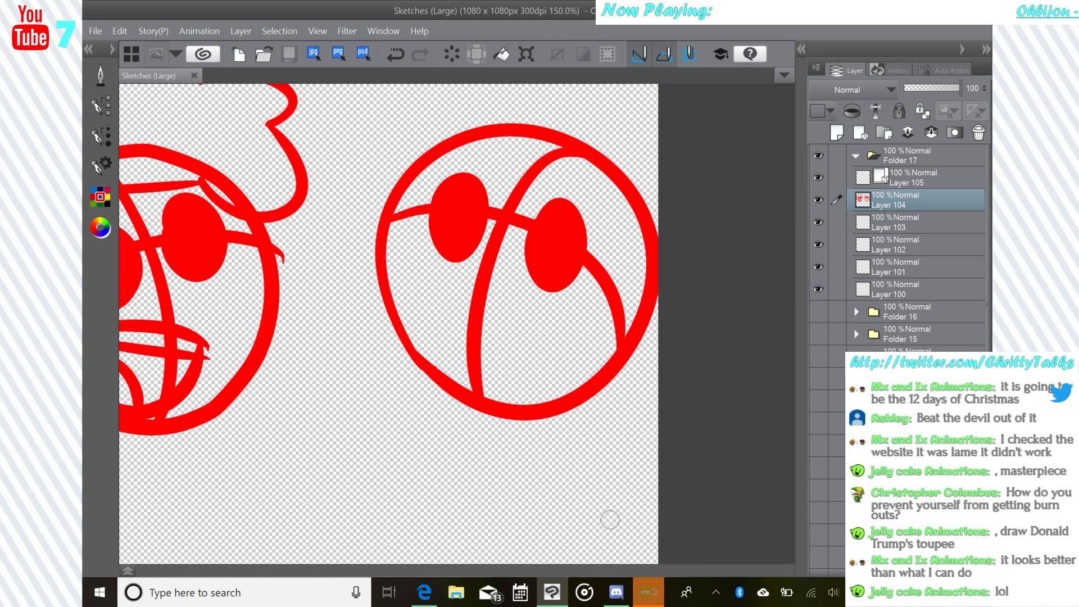
mouse_move(555, 255)
mouse_down()
mouse_move(680, 304)
mouse_move(661, 339)
mouse_move(719, 273)
mouse_move(726, 279)
mouse_up()
scroll(608, 300, down, 3)
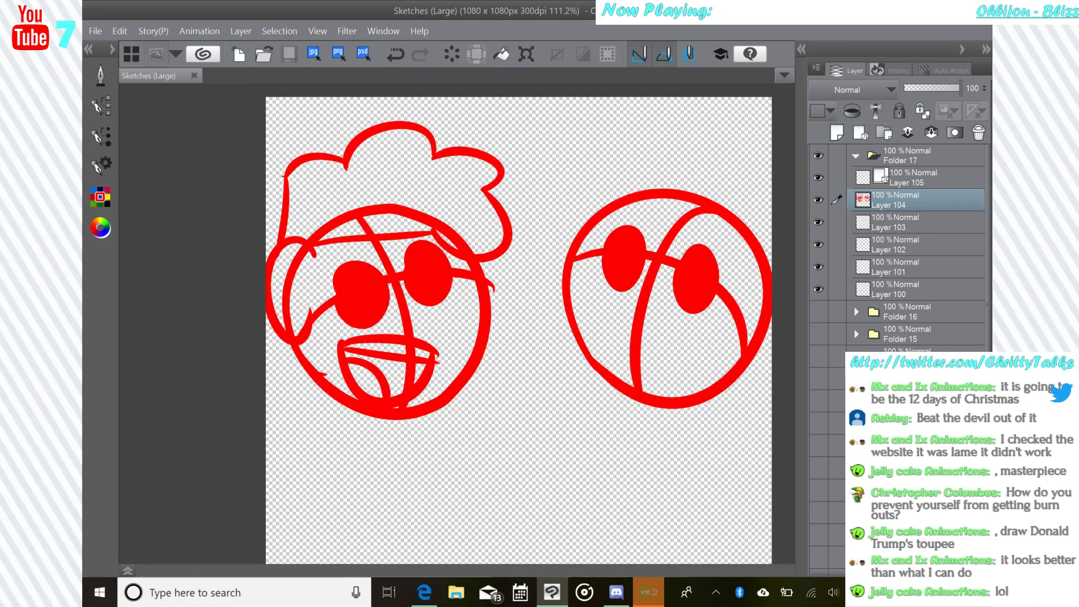
- Shrink the red two-head sketch on Layer 104 slightly, shift it within the canvas, and move its layer between Layer 101 and Layer 100
drag(609, 300, 502, 338)
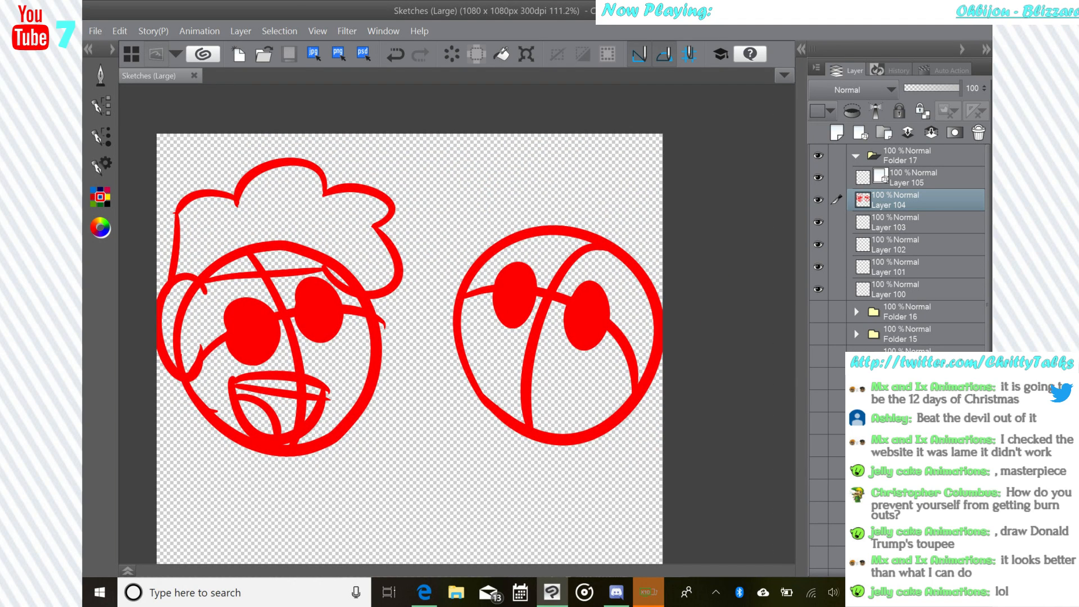
key(ctrl+t)
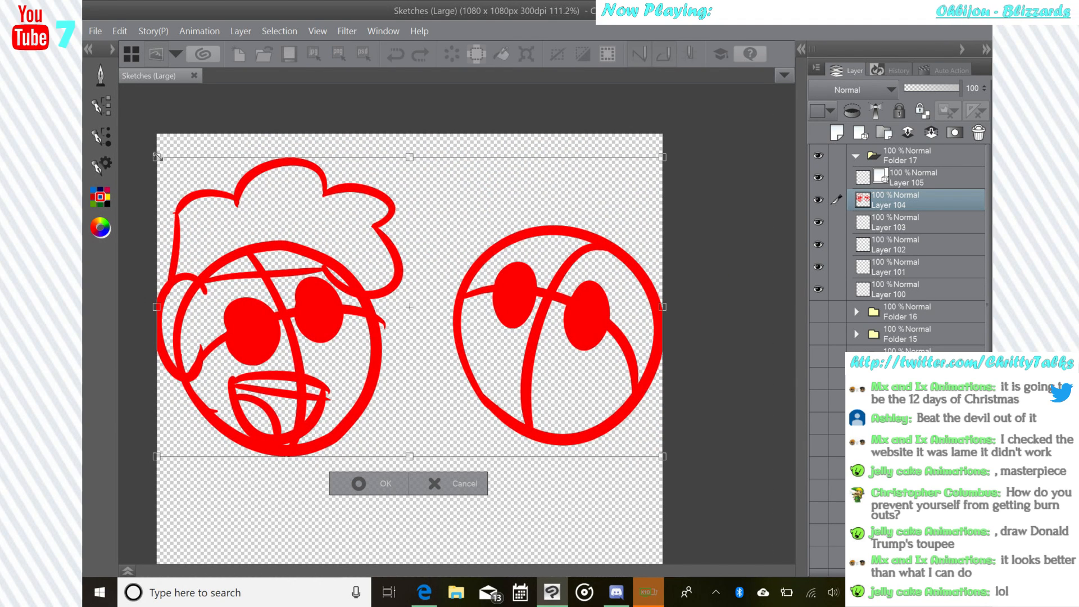
drag(160, 170, 160, 171)
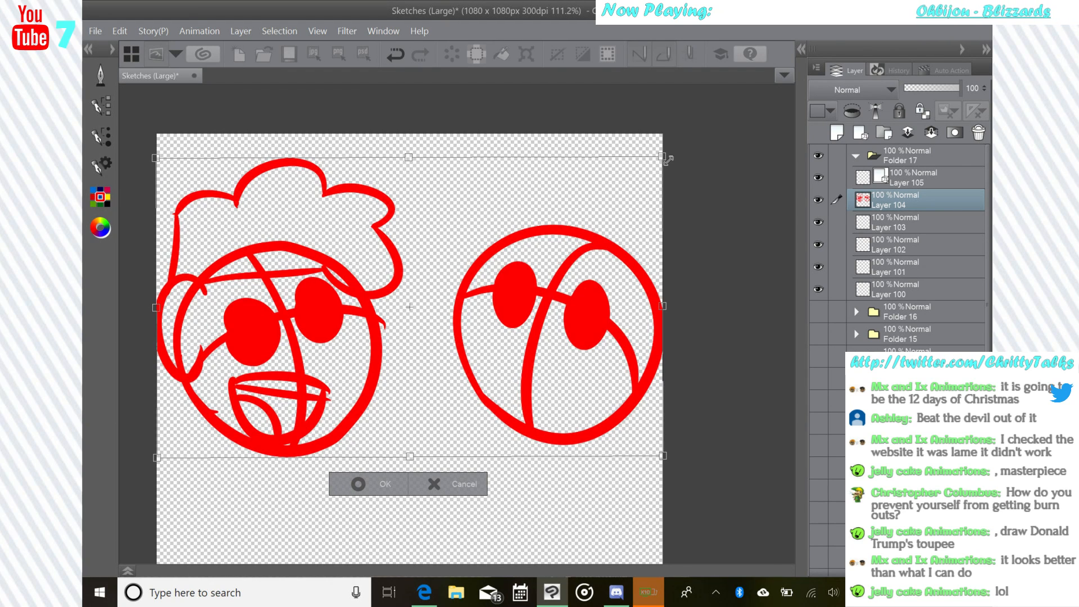
drag(668, 160, 646, 173)
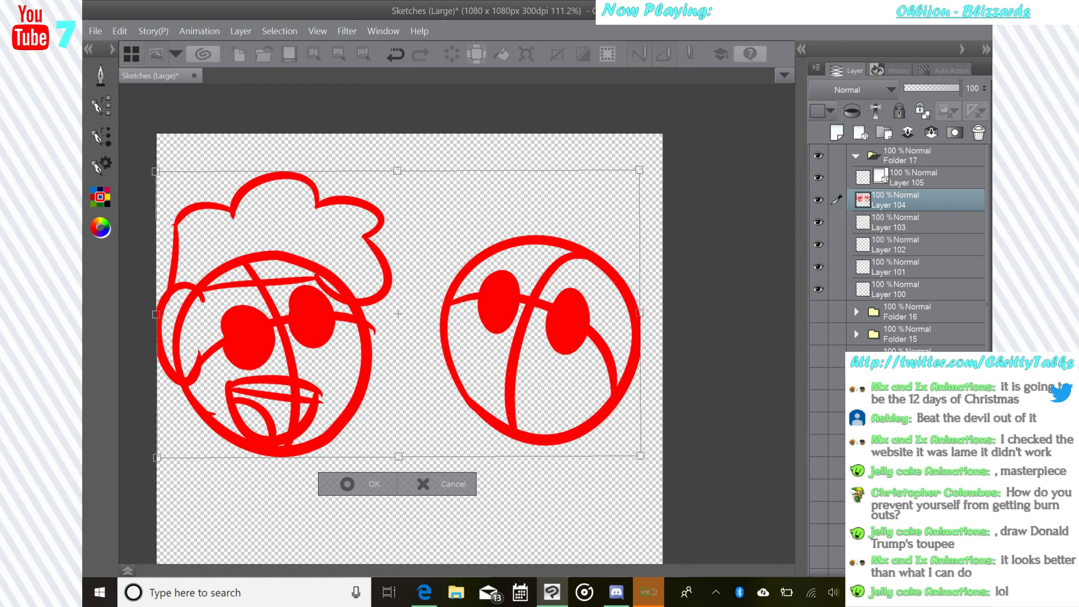
drag(560, 331, 568, 333)
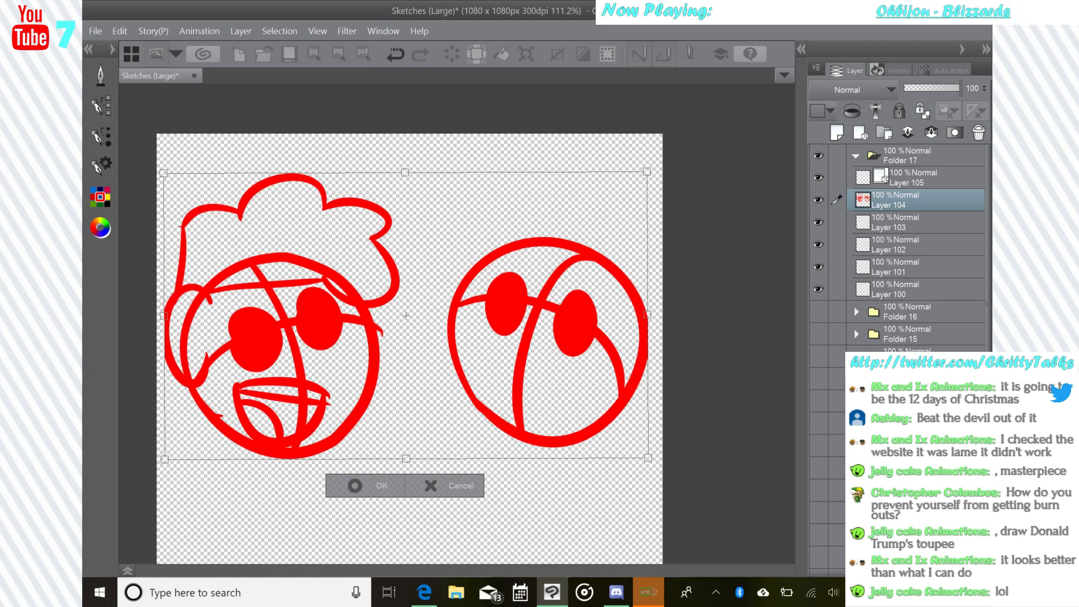
key(Return)
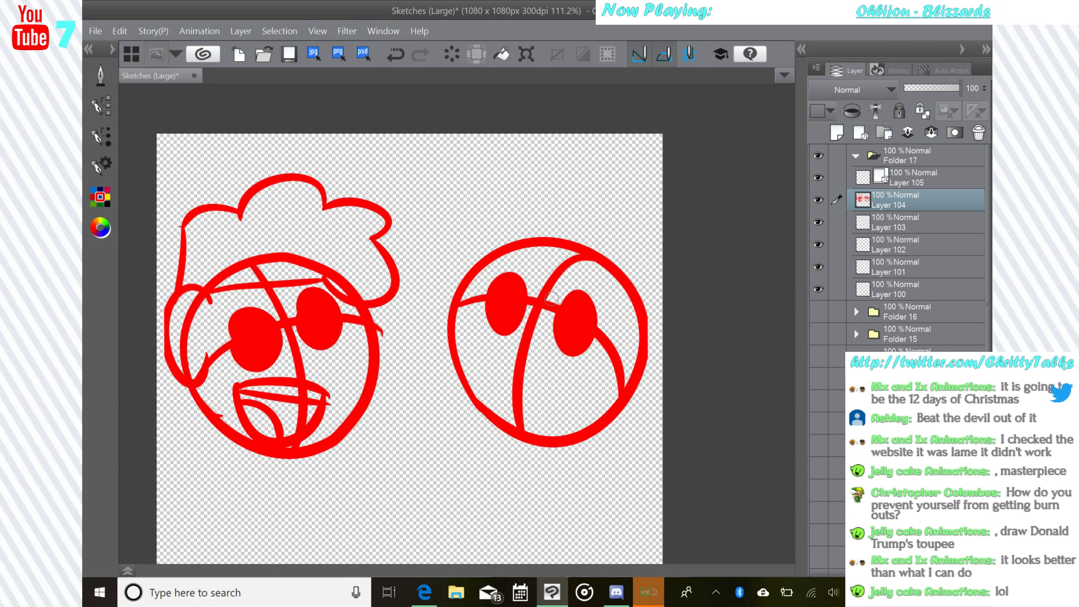
drag(915, 202, 915, 277)
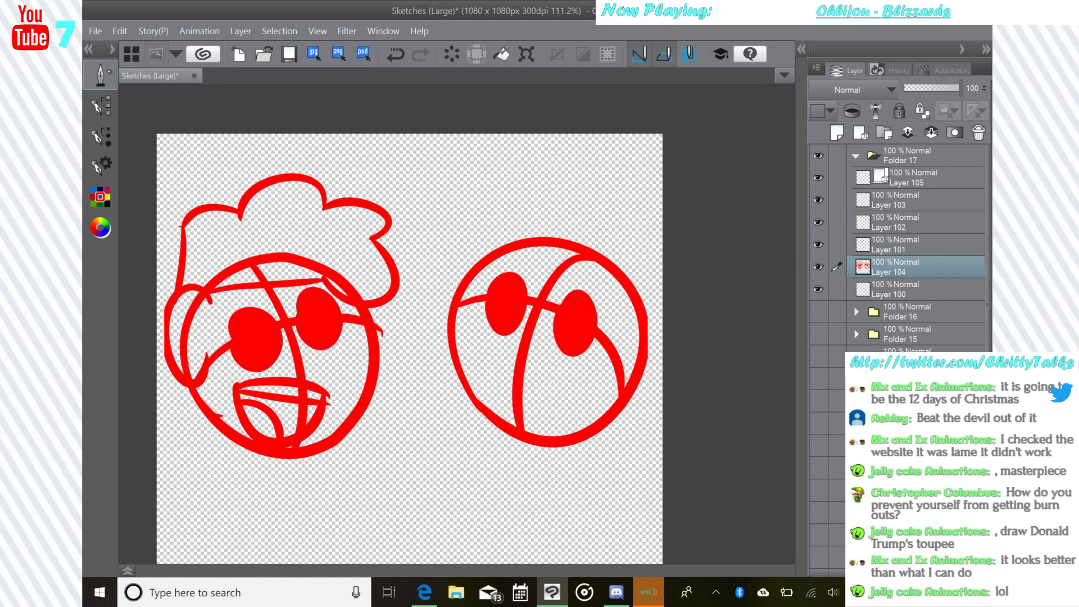
- Sketch an ear with an inner fold on the outer edge of the right-hand head, overlapping the head circle
click(101, 74)
click(610, 279)
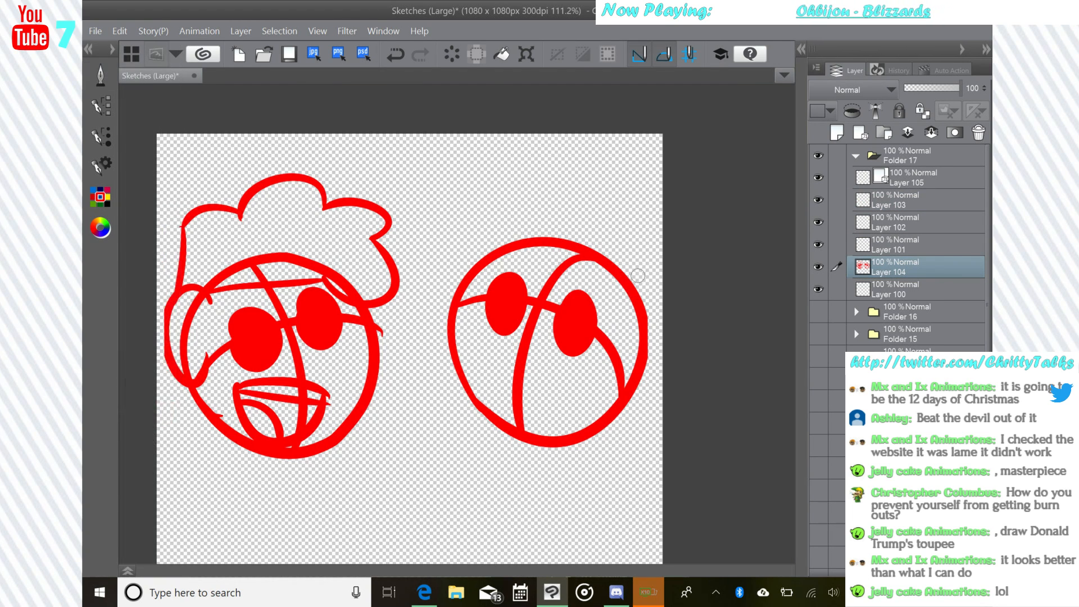
scroll(614, 345, up, 1)
drag(606, 447, 546, 444)
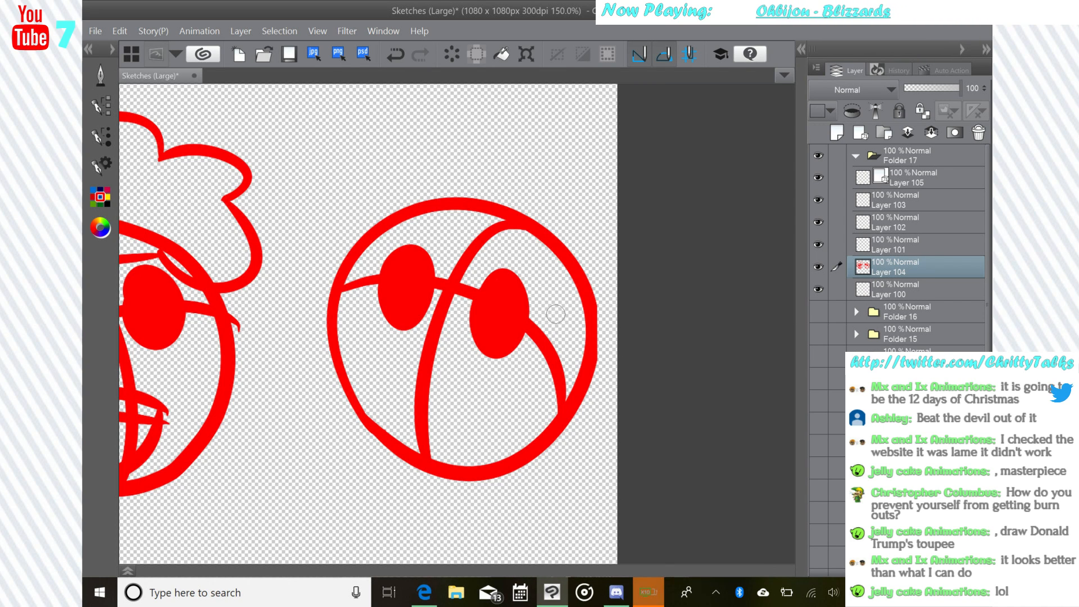
mouse_move(557, 316)
mouse_down()
mouse_move(604, 334)
mouse_move(533, 376)
mouse_up()
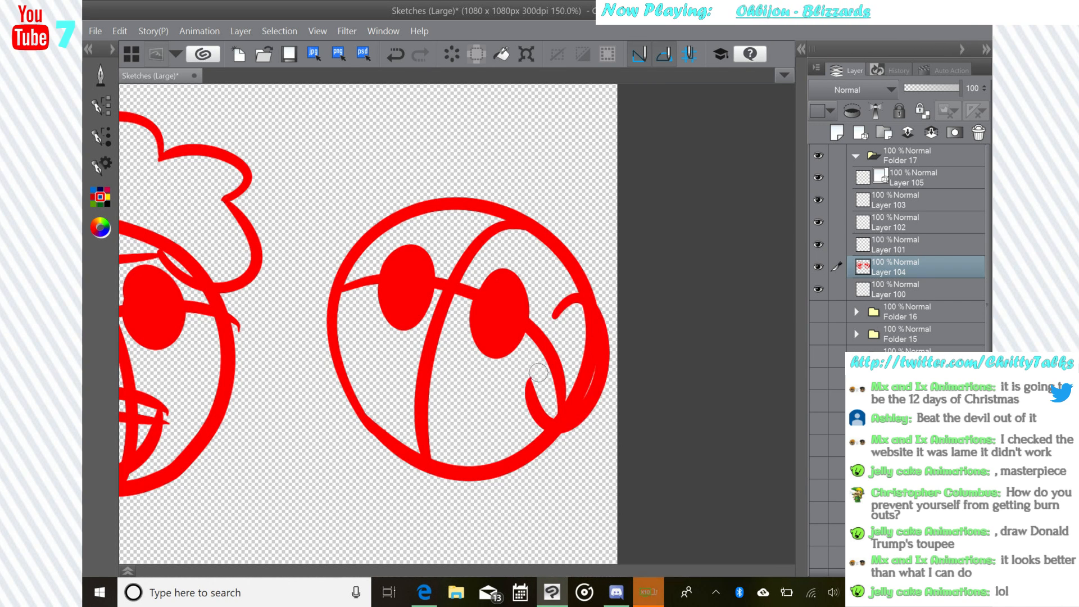
key(ctrl+z)
mouse_move(549, 319)
mouse_down()
mouse_move(564, 294)
mouse_move(588, 368)
mouse_move(548, 390)
mouse_up()
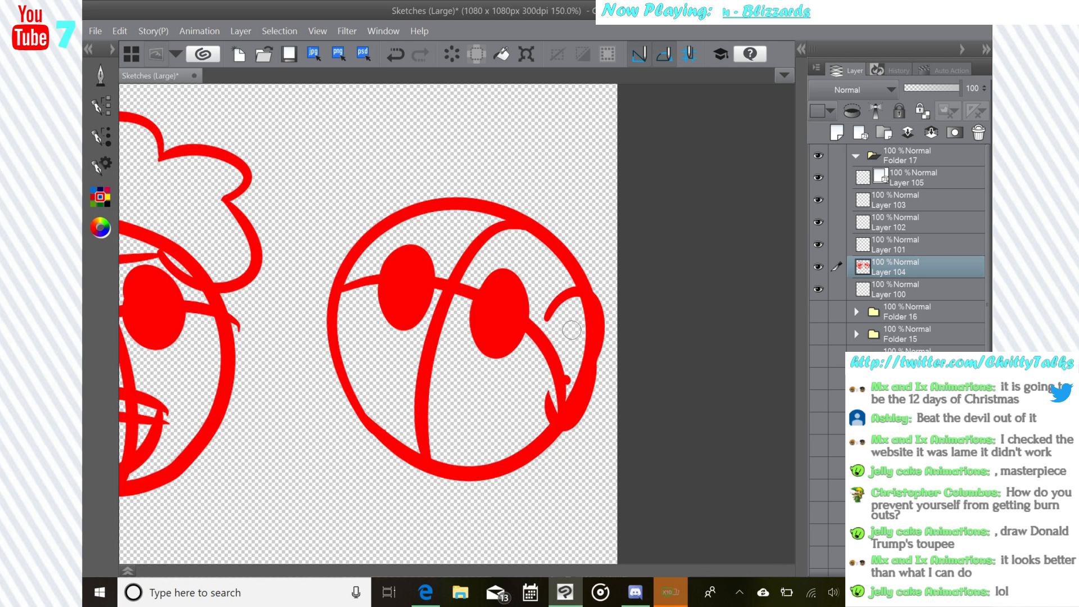
mouse_move(579, 320)
mouse_down()
mouse_move(560, 336)
mouse_move(629, 451)
mouse_up()
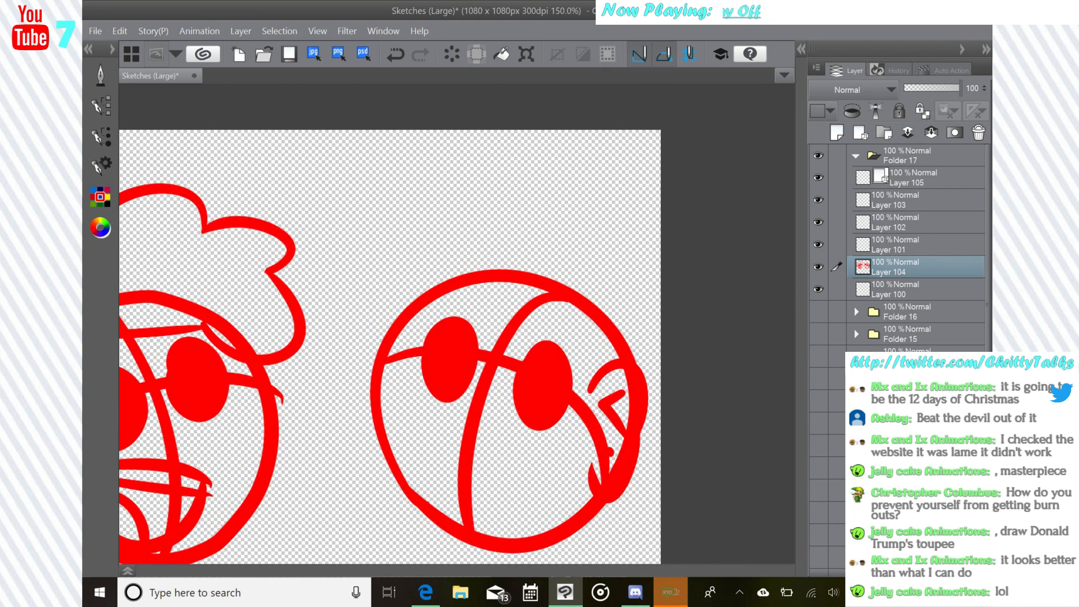
- Sketch puffy, scalloped hair over the right-hand head and a jagged hairline across the forehead towards the ear
mouse_move(435, 311)
mouse_down()
mouse_move(410, 238)
mouse_move(514, 235)
mouse_move(611, 287)
mouse_move(592, 293)
mouse_move(651, 388)
mouse_up()
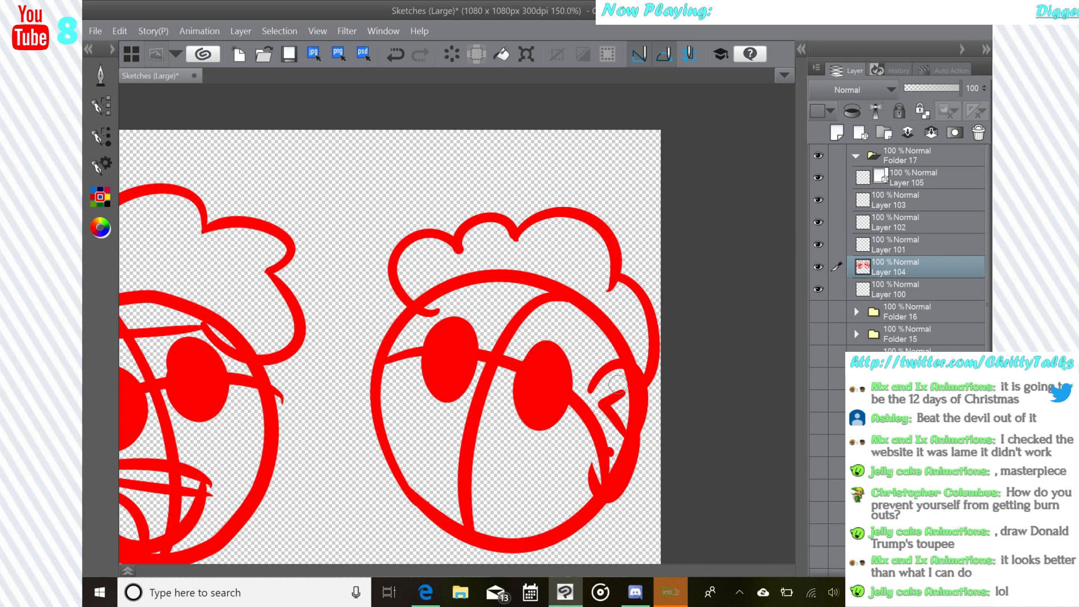
mouse_move(437, 309)
mouse_down()
mouse_move(499, 324)
mouse_move(520, 319)
mouse_up()
key(ctrl+z)
mouse_move(436, 307)
mouse_down()
mouse_move(456, 323)
mouse_move(517, 293)
mouse_up()
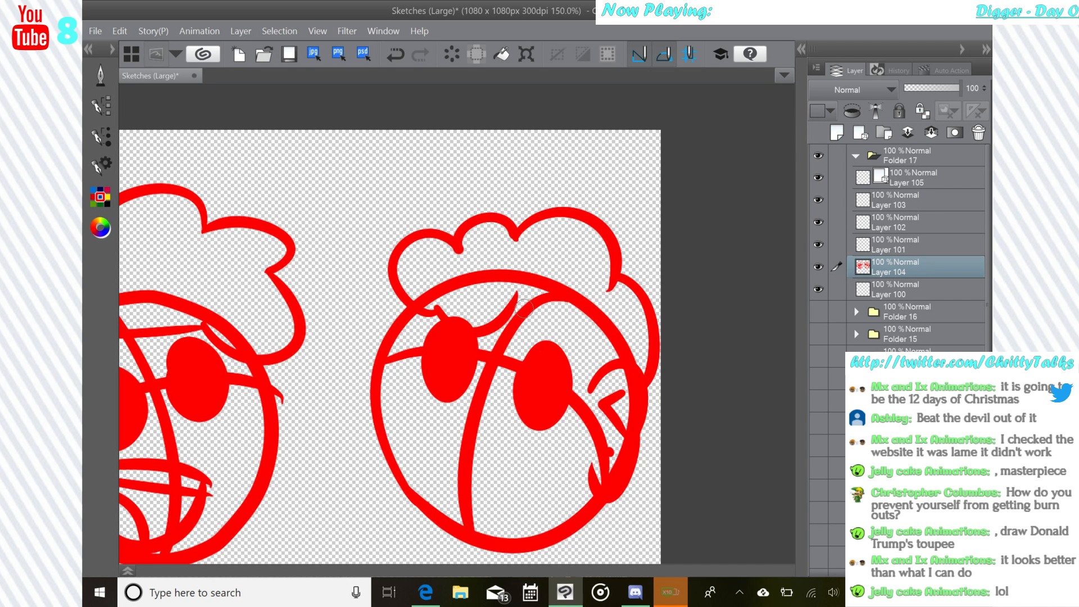
mouse_move(524, 334)
mouse_down()
mouse_move(580, 349)
mouse_move(596, 383)
mouse_move(734, 312)
mouse_up()
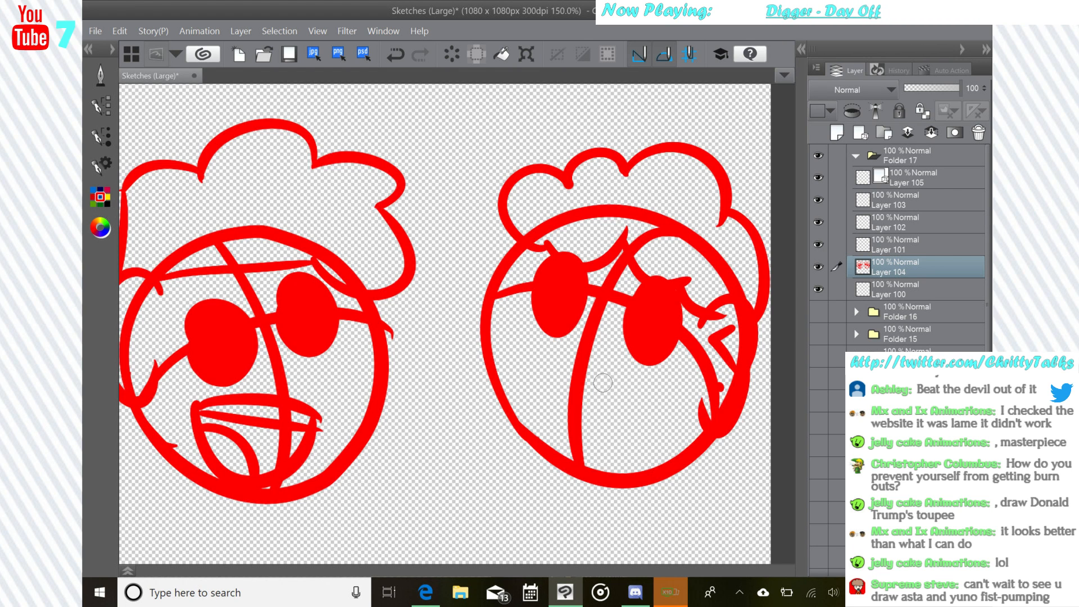
- Sketch the slightly arched upper line of the mouth below the eyes of the right-hand head
drag(603, 383, 526, 316)
scroll(618, 296, up, 3)
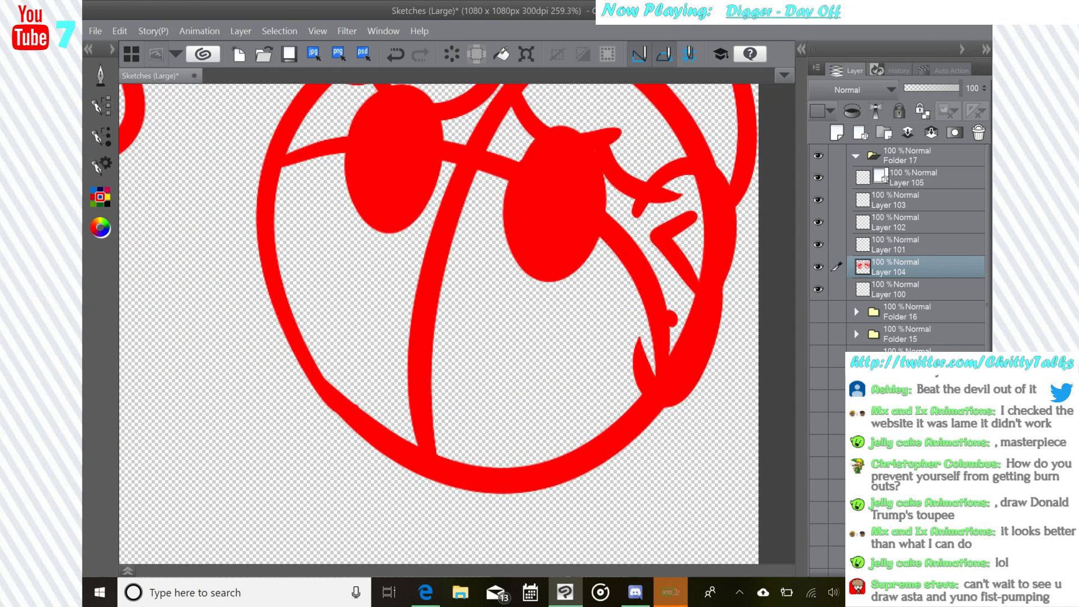
mouse_move(453, 325)
mouse_down()
mouse_move(594, 296)
mouse_move(629, 308)
mouse_up()
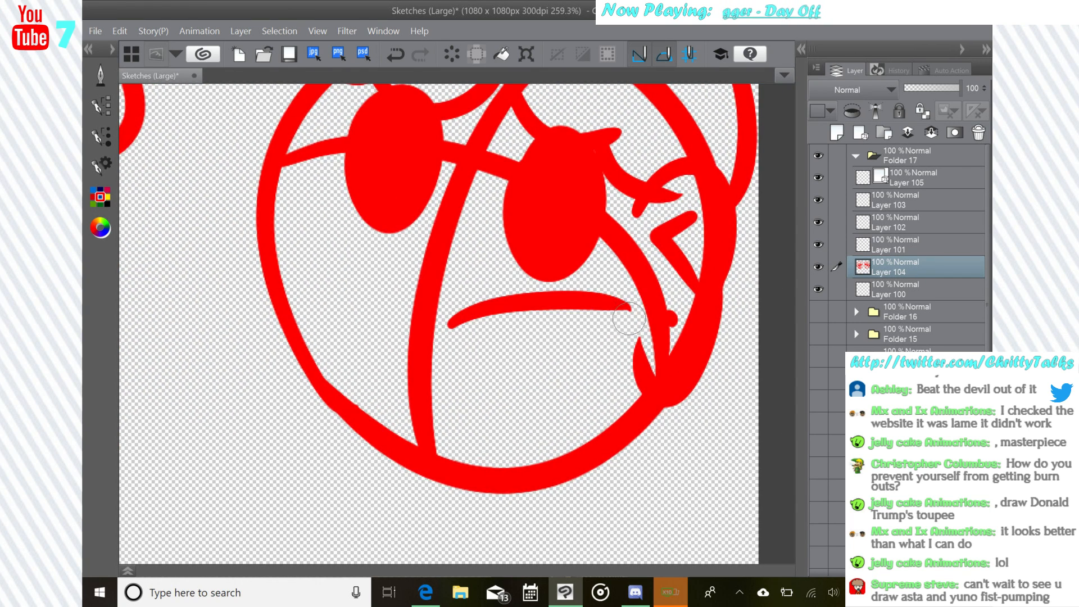
key(ctrl+z)
mouse_move(449, 306)
mouse_down()
mouse_move(515, 301)
mouse_move(643, 333)
mouse_move(612, 312)
mouse_move(486, 369)
mouse_up()
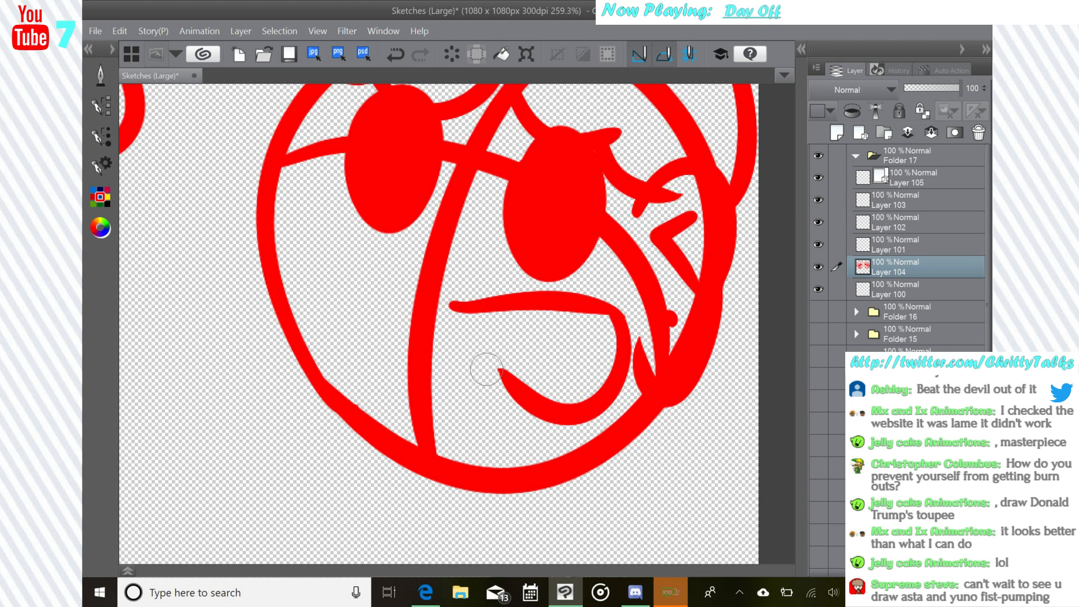
key(ctrl+z)
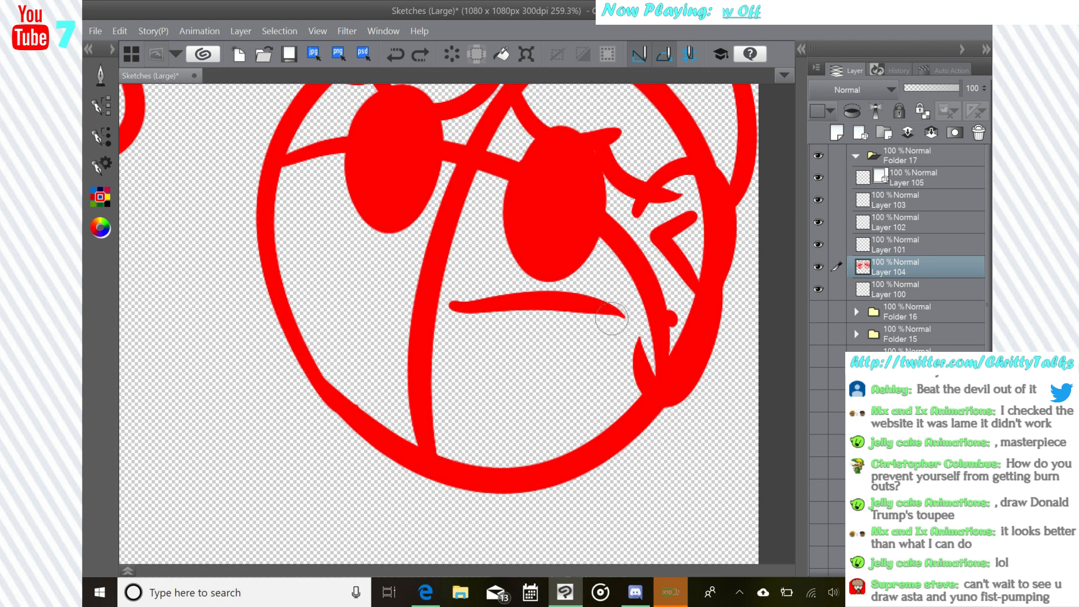
- Complete the right-hand head's open mouth with a rounded lower outline, a tongue and an upper row of teeth
mouse_move(612, 319)
mouse_down()
mouse_move(593, 366)
mouse_move(421, 311)
mouse_up()
click(395, 54)
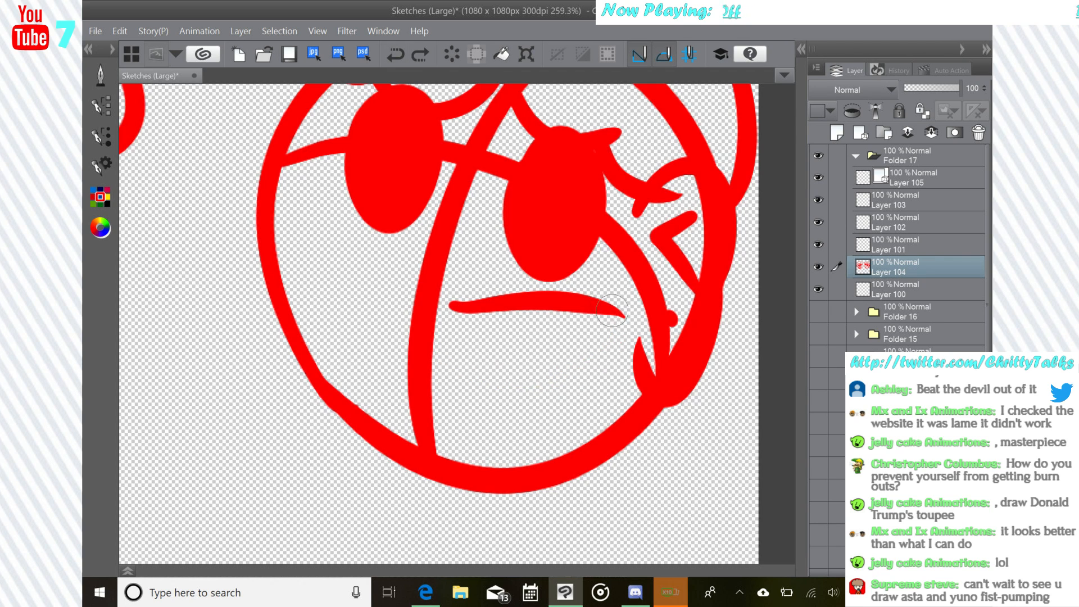
mouse_move(616, 313)
mouse_down()
mouse_move(631, 355)
mouse_move(437, 346)
mouse_move(466, 283)
mouse_move(460, 310)
mouse_move(450, 306)
mouse_move(569, 401)
mouse_move(619, 346)
mouse_move(604, 343)
mouse_move(602, 318)
mouse_move(605, 391)
mouse_move(576, 371)
mouse_up()
key(ctrl+z)
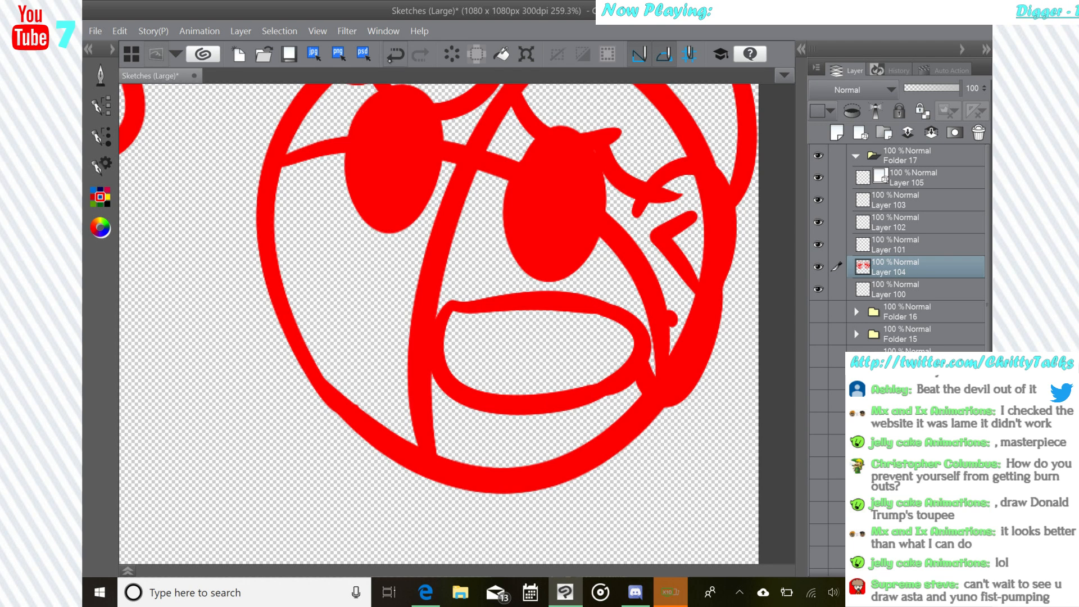
click(396, 54)
mouse_move(610, 309)
mouse_down()
mouse_move(588, 393)
mouse_move(608, 357)
mouse_move(579, 369)
mouse_up()
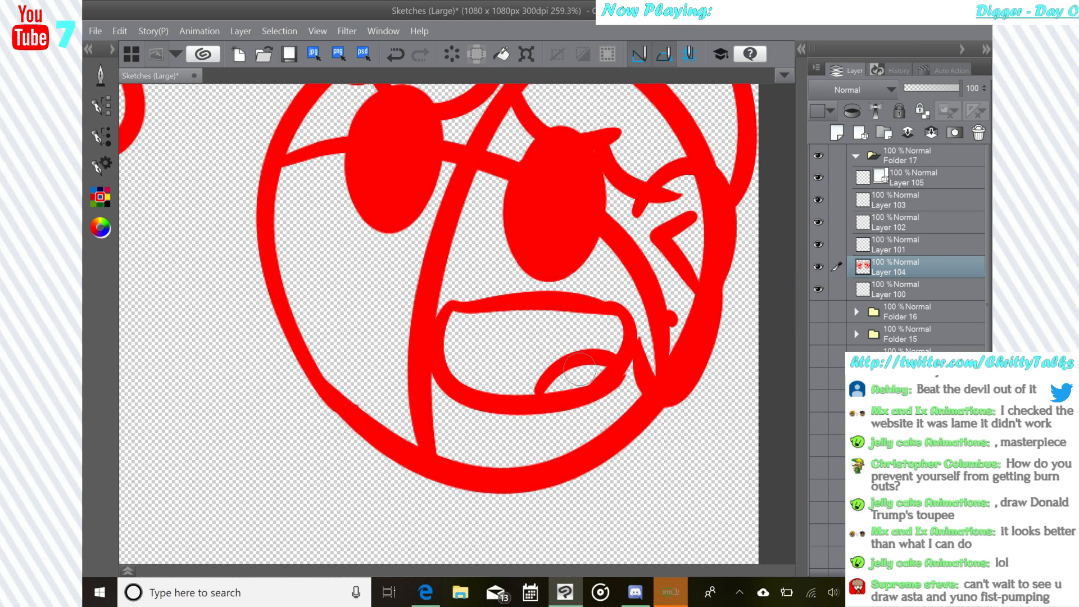
mouse_move(462, 314)
mouse_down()
mouse_move(487, 336)
mouse_move(606, 319)
mouse_up()
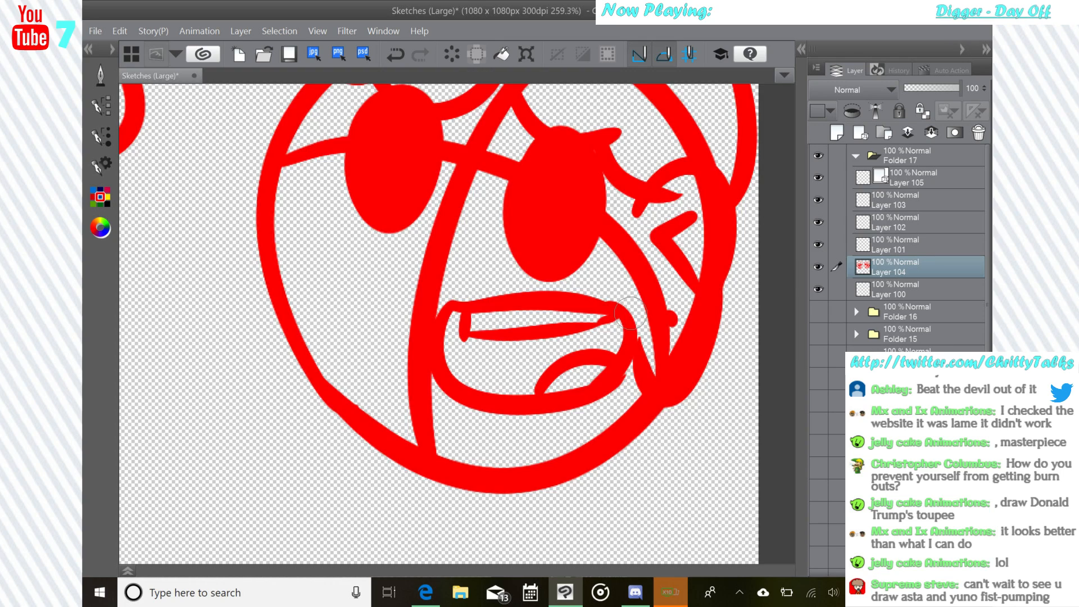
- Lower the opacity of the sketch on Layer 104 to 20 percent
scroll(630, 313, down, 5)
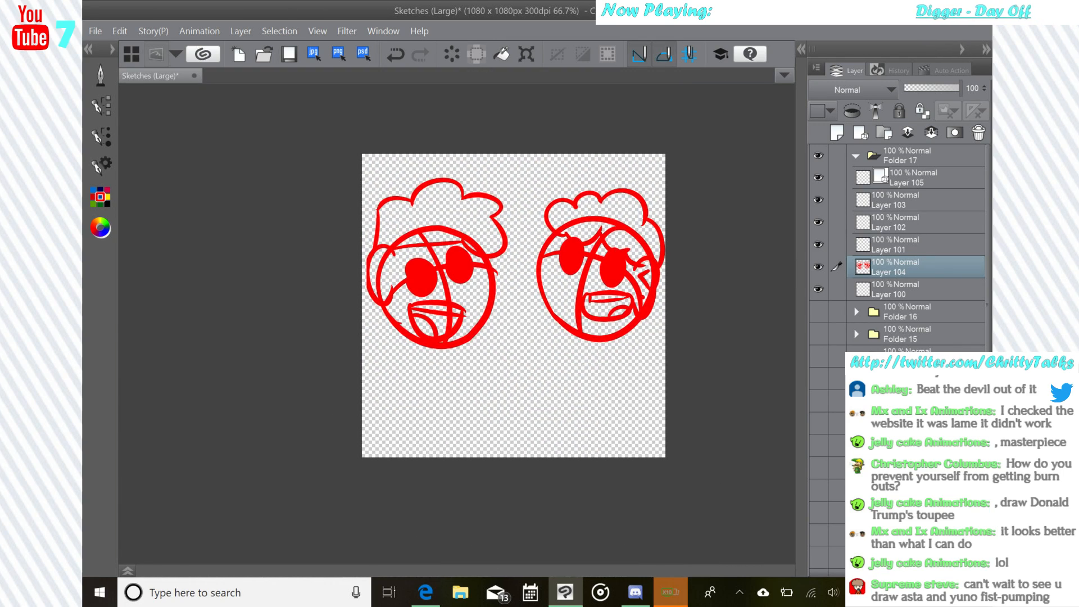
scroll(631, 314, up, 5)
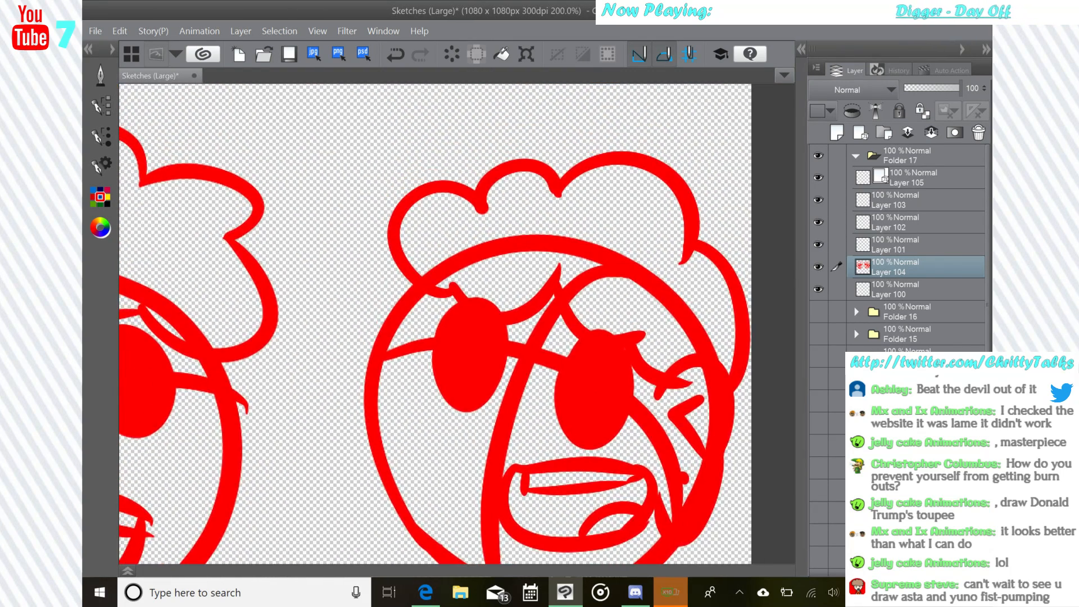
drag(631, 313, 641, 277)
click(916, 88)
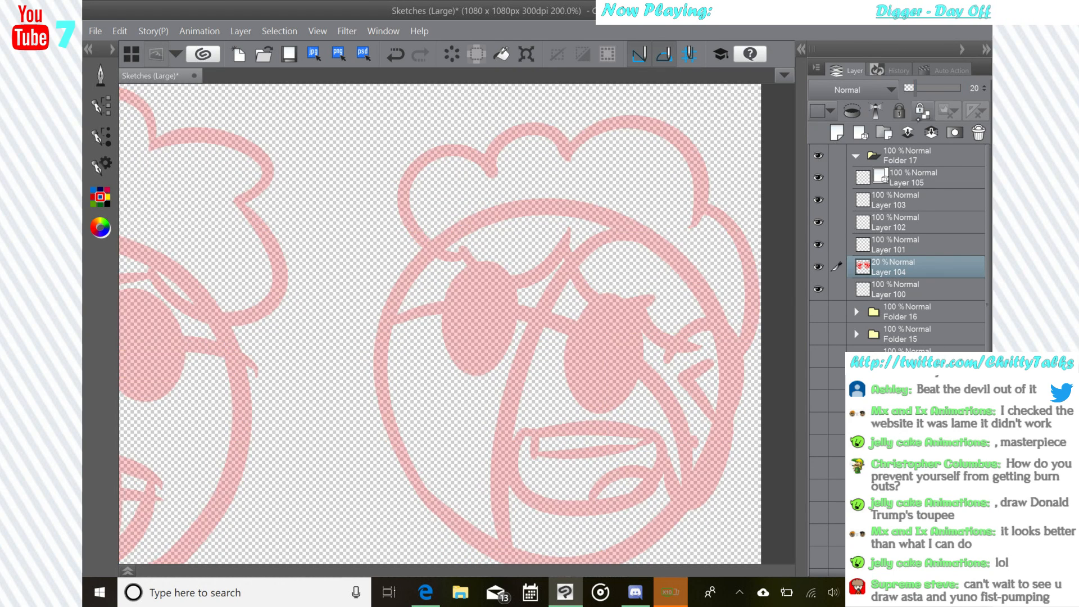
- On Layer 105, ink the round outline of the right-hand head in black, redrawing the circle until it follows the sketch
click(922, 177)
click(101, 76)
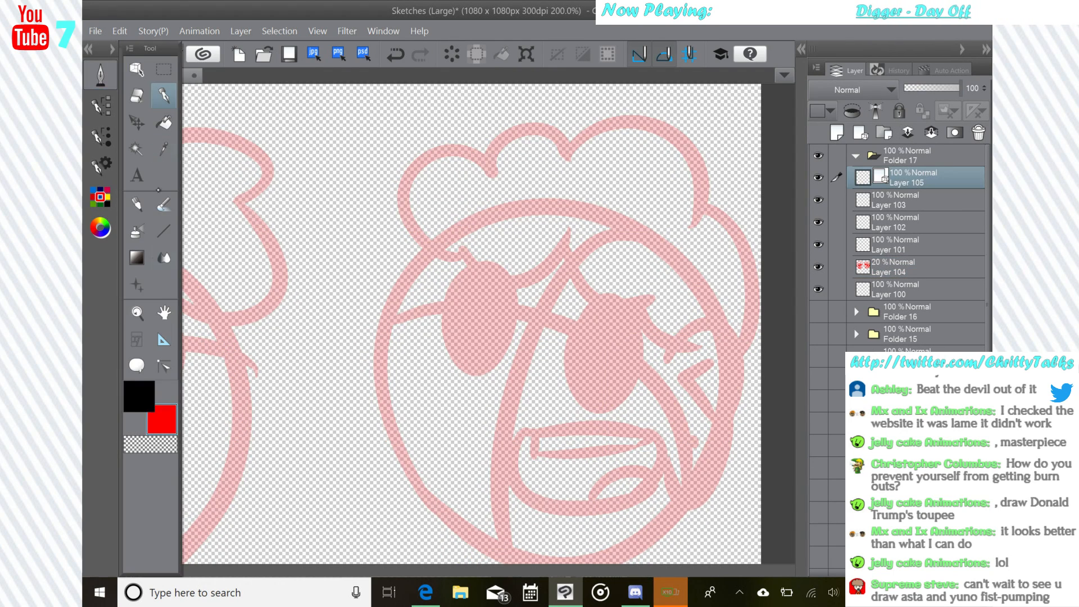
scroll(613, 269, down, 2)
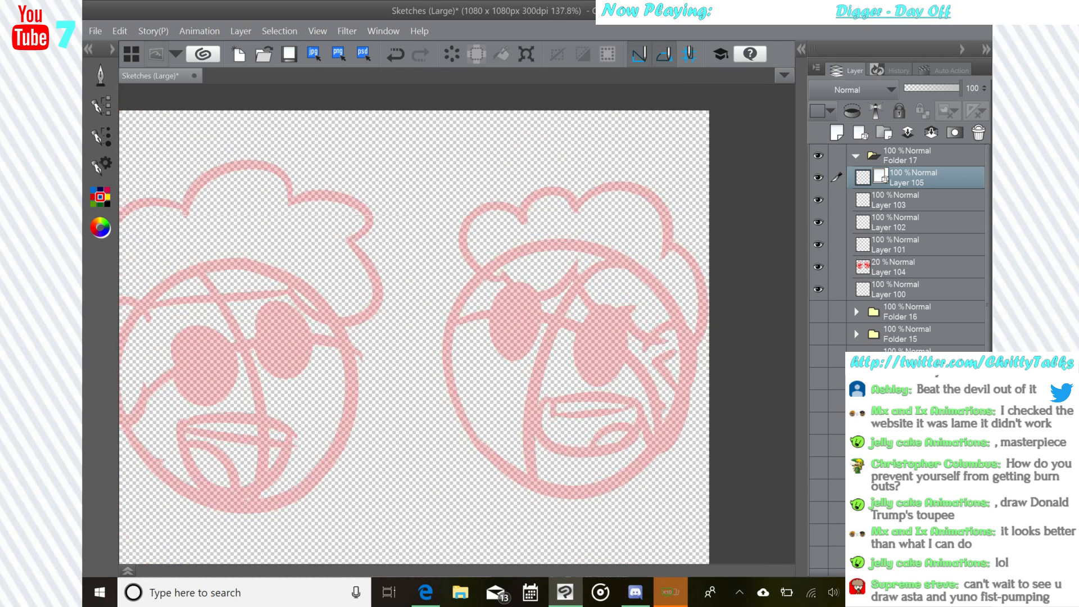
mouse_move(490, 444)
mouse_down()
mouse_move(567, 462)
mouse_move(478, 445)
mouse_move(497, 439)
mouse_move(525, 468)
mouse_move(424, 393)
mouse_up()
key(ctrl+z)
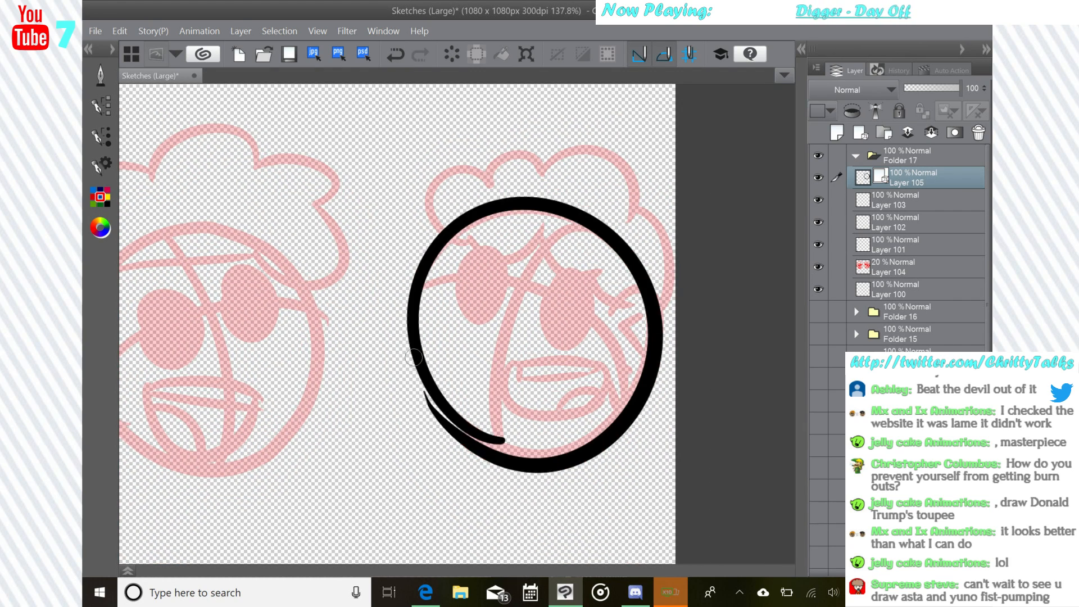
key(ctrl+z)
mouse_move(529, 438)
mouse_down()
mouse_move(556, 194)
mouse_move(416, 343)
mouse_up()
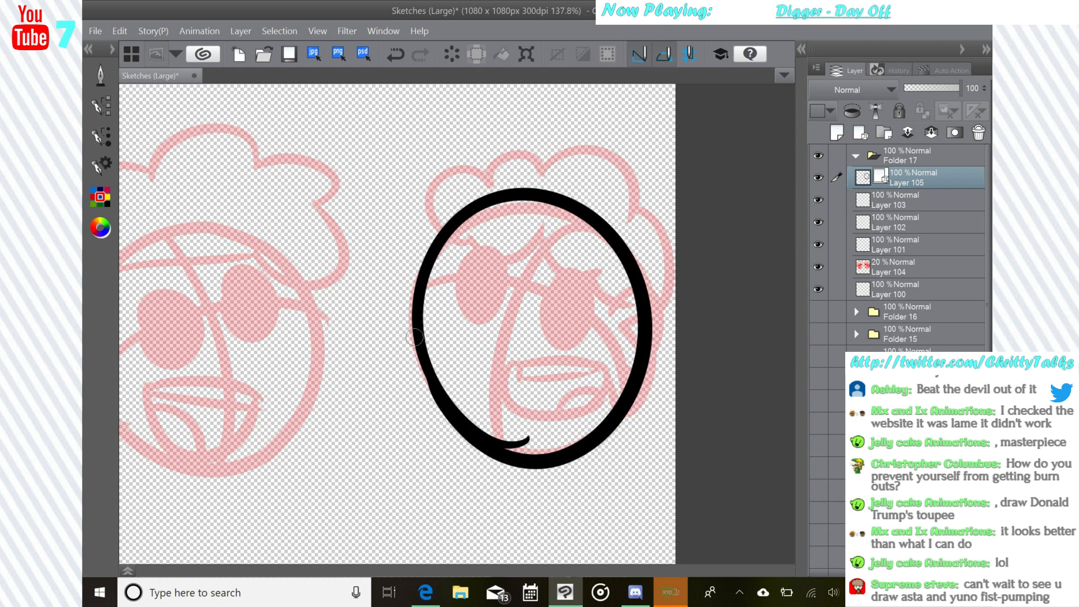
key(ctrl+z)
mouse_move(506, 444)
mouse_down()
mouse_move(473, 445)
mouse_move(495, 450)
mouse_move(405, 328)
mouse_up()
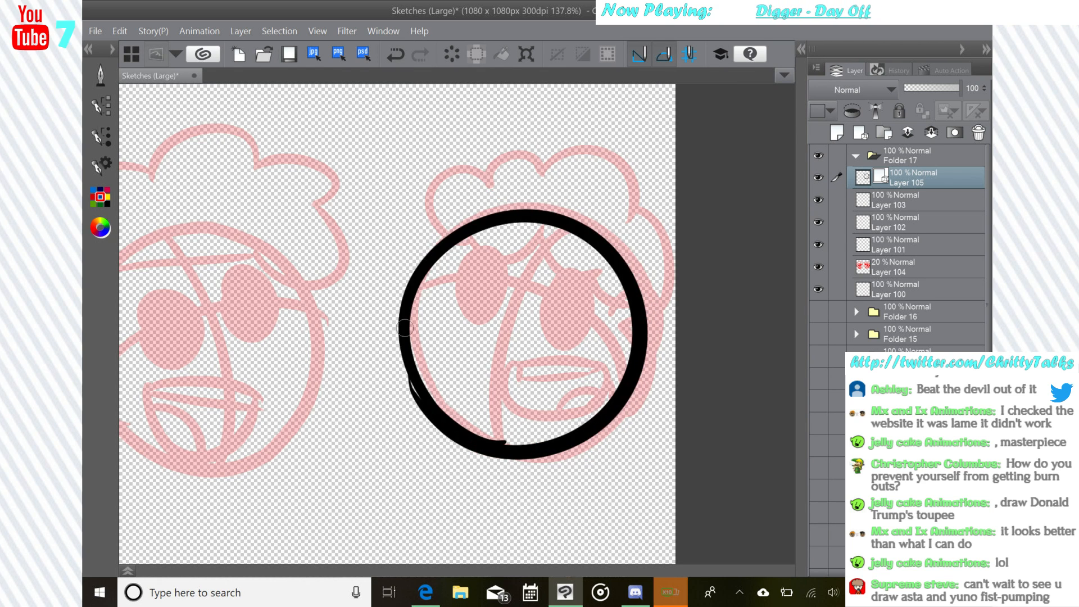
key(ctrl+z)
mouse_move(527, 426)
mouse_down()
mouse_move(626, 411)
mouse_move(526, 455)
mouse_move(443, 414)
mouse_move(640, 257)
mouse_move(434, 397)
mouse_move(418, 337)
mouse_up()
key(ctrl+z)
- Erase the stray stroke end inside the bottom of the black head outline and switch back to the Pen tool
click(100, 76)
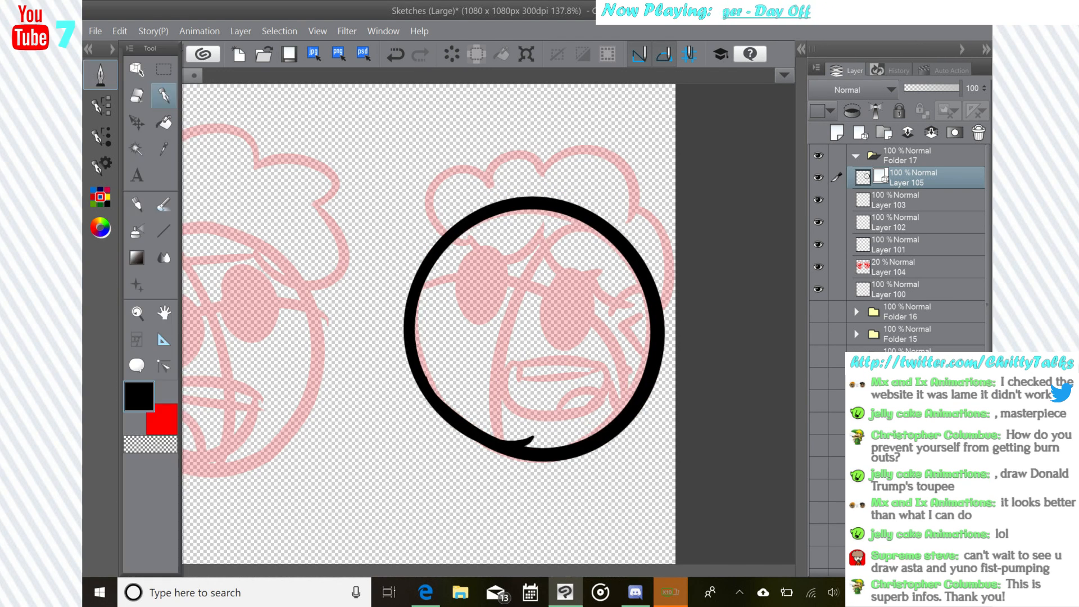
click(138, 96)
click(100, 76)
mouse_move(552, 438)
mouse_down()
mouse_move(535, 434)
mouse_move(544, 431)
mouse_up()
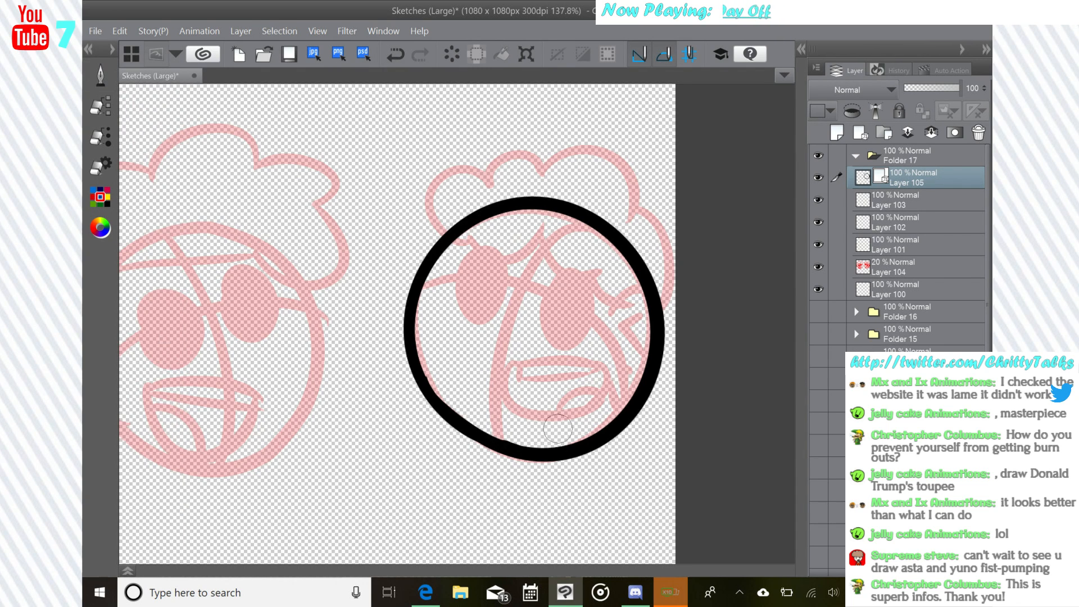
drag(530, 442, 549, 436)
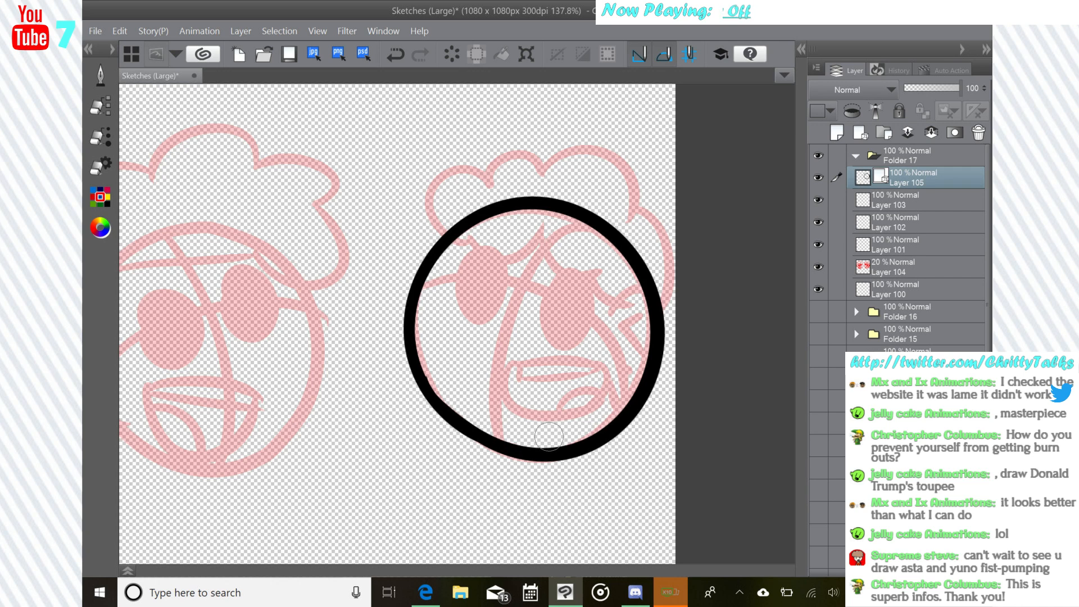
click(100, 75)
click(163, 96)
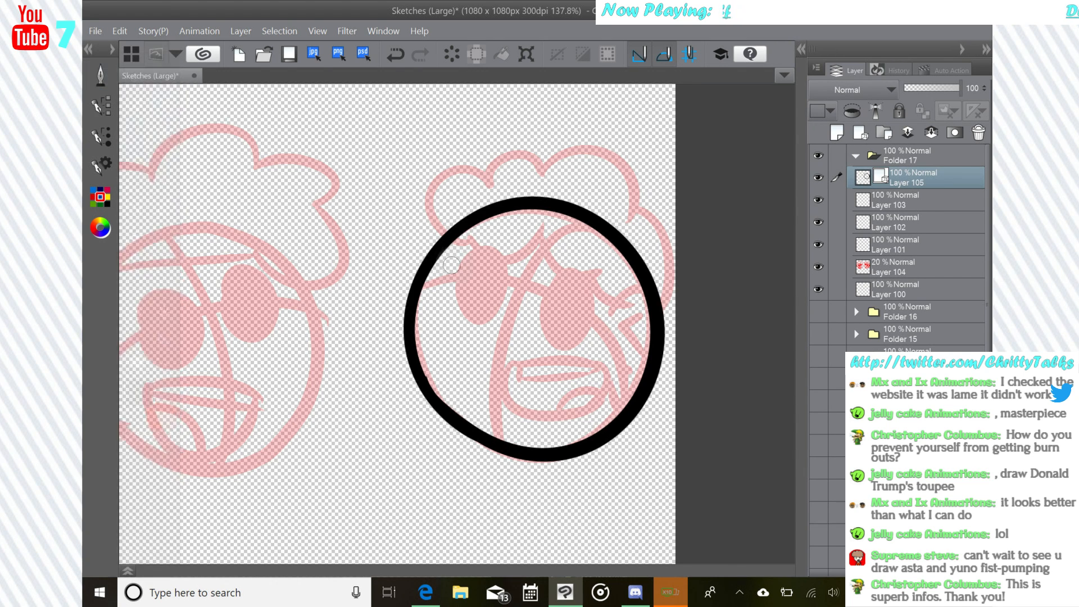
- Ink the round outline of the left-hand head in black on Layer 105, redrawing the circle until it roughly matches the sketch
drag(360, 337, 514, 319)
mouse_move(356, 430)
mouse_down()
mouse_move(415, 207)
mouse_move(293, 388)
mouse_up()
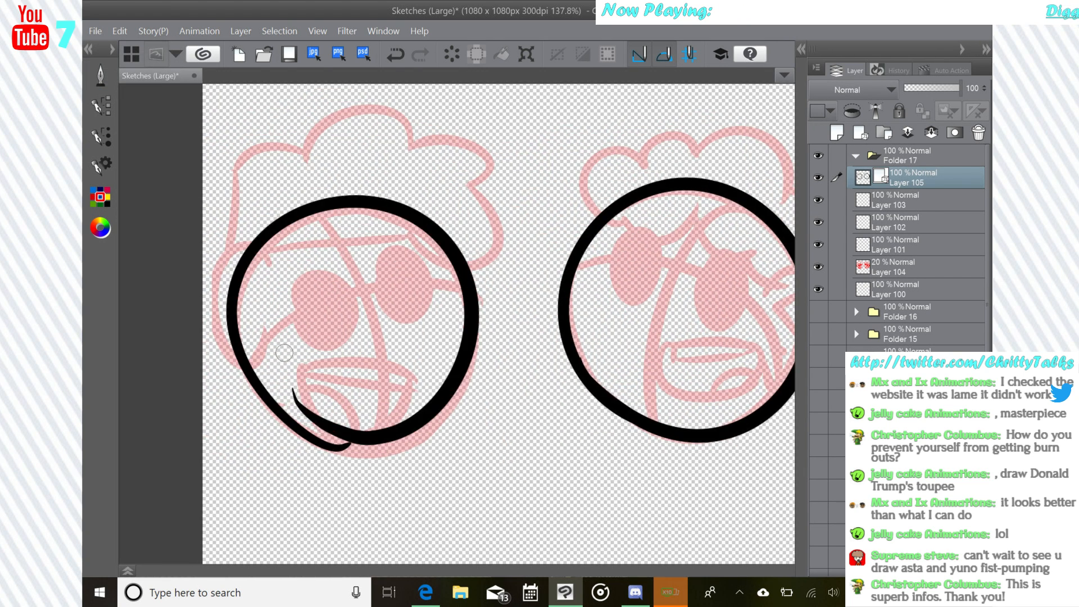
click(396, 54)
mouse_move(367, 436)
mouse_down()
mouse_move(310, 441)
mouse_move(457, 245)
mouse_move(298, 426)
mouse_move(289, 407)
mouse_up()
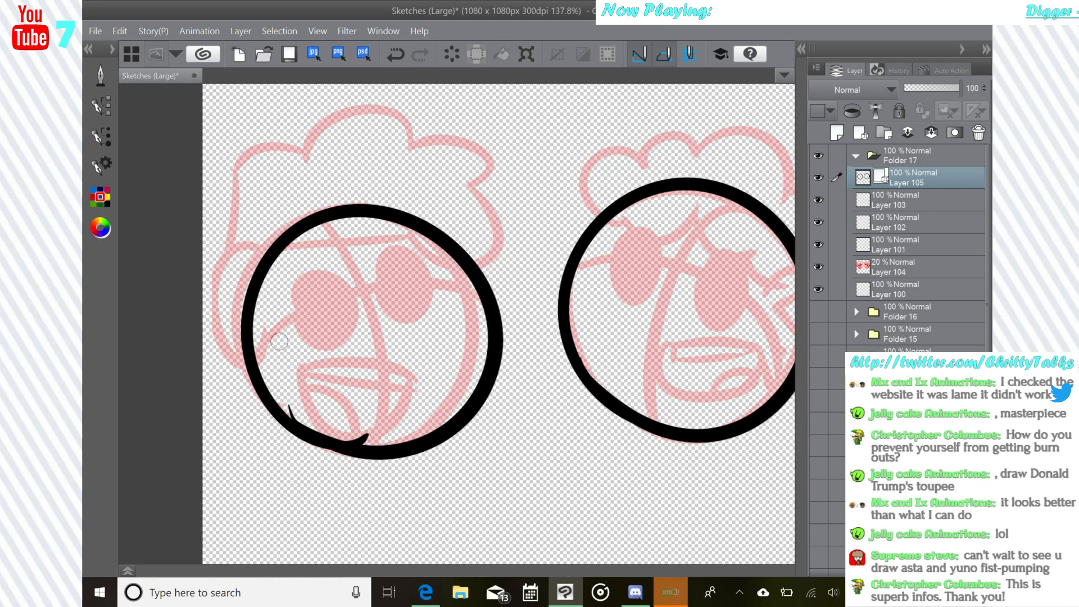
click(395, 54)
mouse_move(355, 433)
mouse_down()
mouse_move(278, 408)
mouse_move(266, 386)
mouse_up()
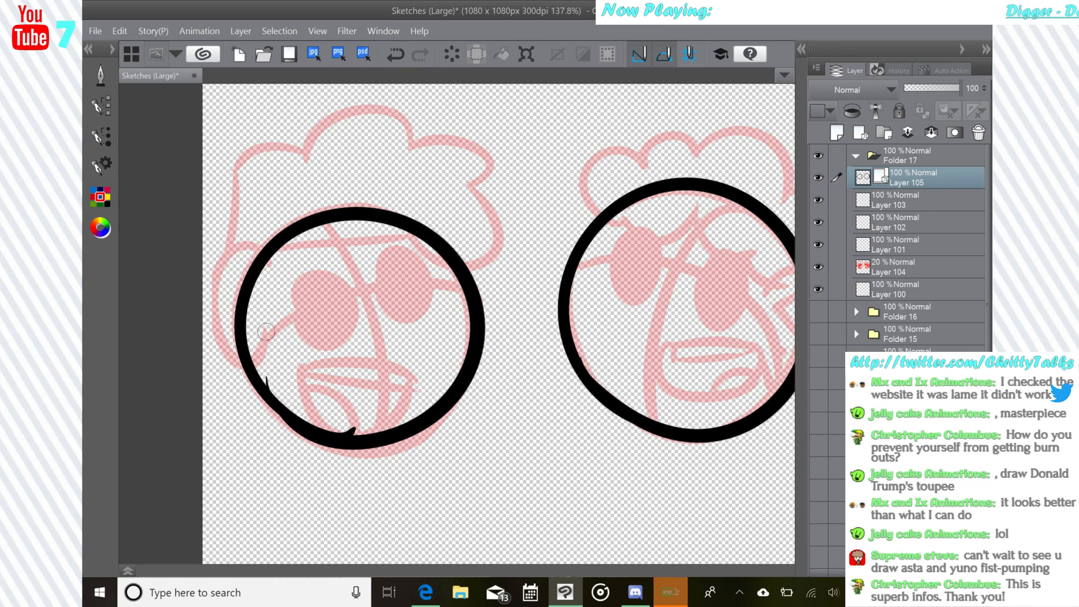
click(395, 55)
mouse_move(371, 447)
mouse_down()
mouse_move(486, 343)
mouse_move(284, 430)
mouse_up()
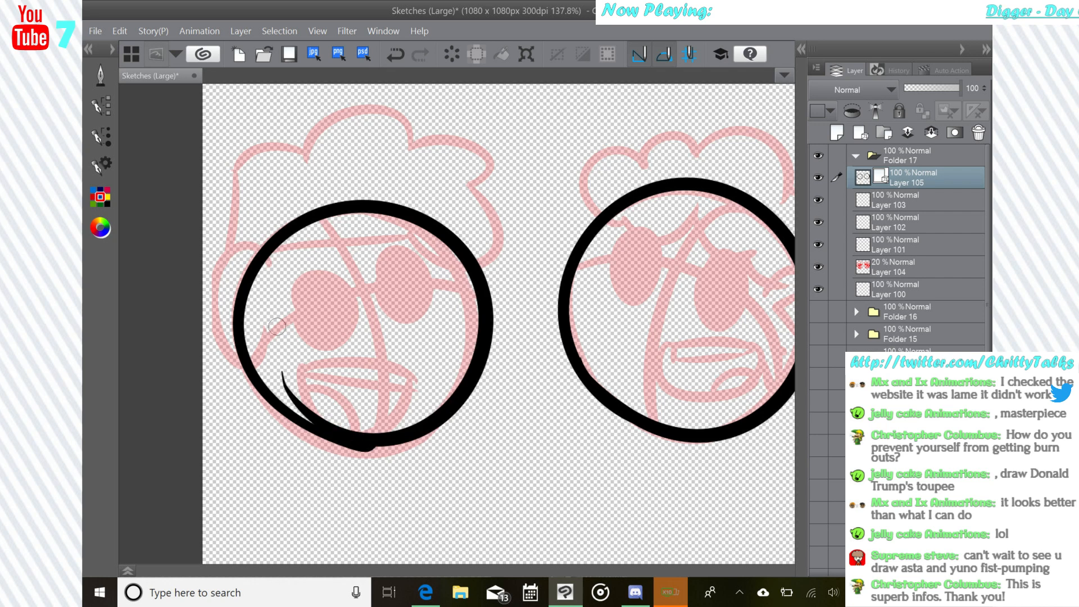
click(396, 55)
mouse_move(360, 432)
mouse_down()
mouse_move(377, 227)
mouse_move(287, 428)
mouse_up()
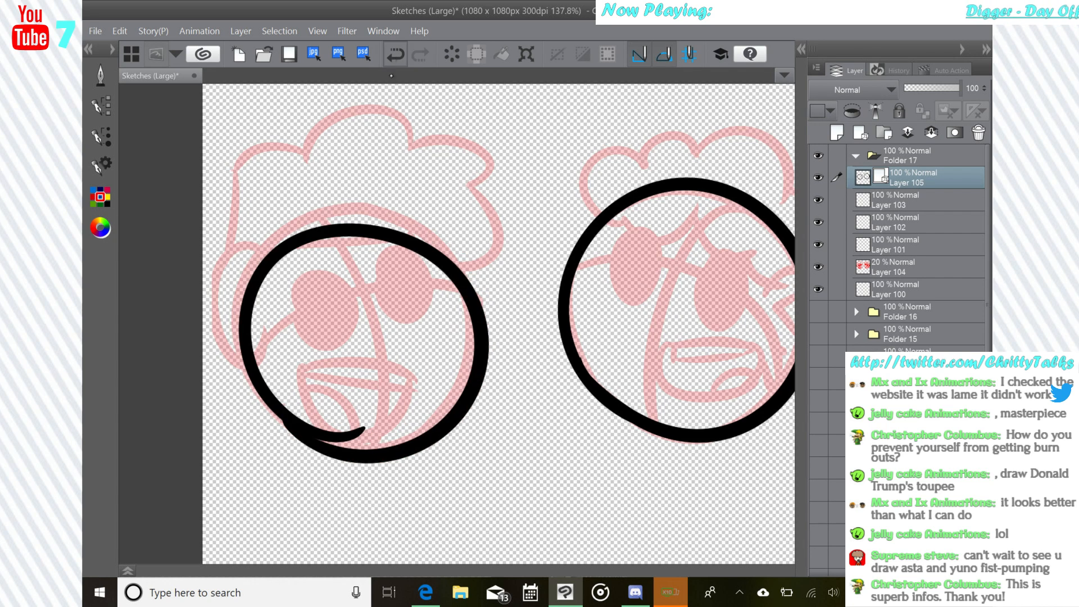
click(396, 54)
mouse_move(366, 429)
mouse_down()
mouse_move(317, 224)
mouse_move(314, 419)
mouse_move(286, 366)
mouse_move(254, 346)
mouse_move(484, 328)
mouse_move(281, 340)
mouse_up()
click(396, 55)
click(396, 55)
mouse_move(374, 432)
mouse_down()
mouse_move(345, 444)
mouse_move(336, 198)
mouse_move(316, 449)
mouse_move(264, 383)
mouse_up()
key(ctrl+z)
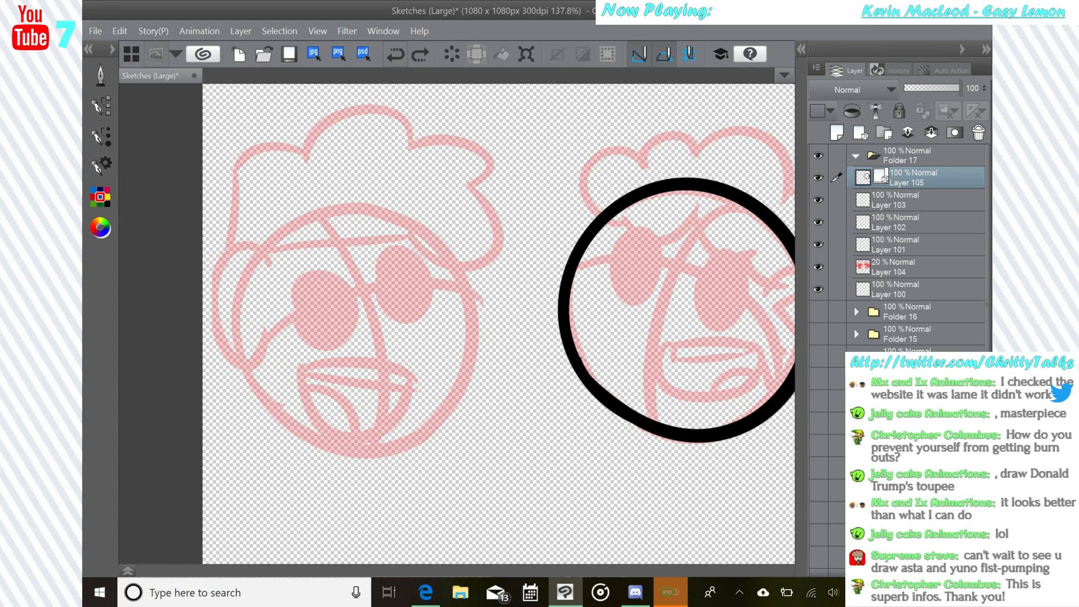
mouse_move(357, 434)
mouse_down()
mouse_move(234, 309)
mouse_move(278, 392)
mouse_up()
click(396, 54)
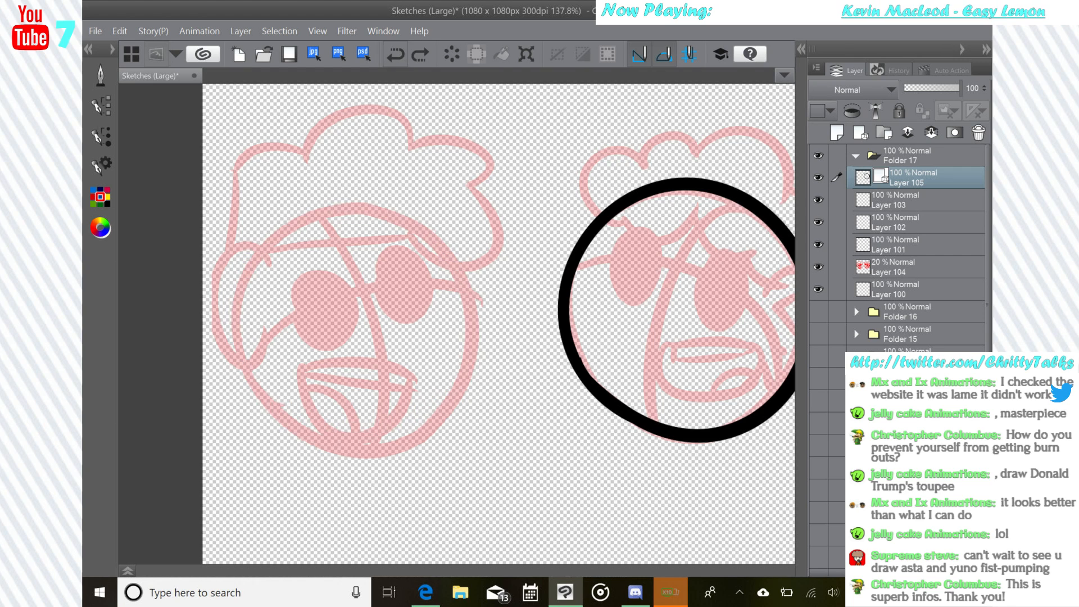
mouse_move(347, 444)
mouse_down()
mouse_move(245, 244)
mouse_move(439, 414)
mouse_move(271, 364)
mouse_move(266, 390)
mouse_move(486, 293)
mouse_move(259, 393)
mouse_move(250, 321)
mouse_up()
click(396, 54)
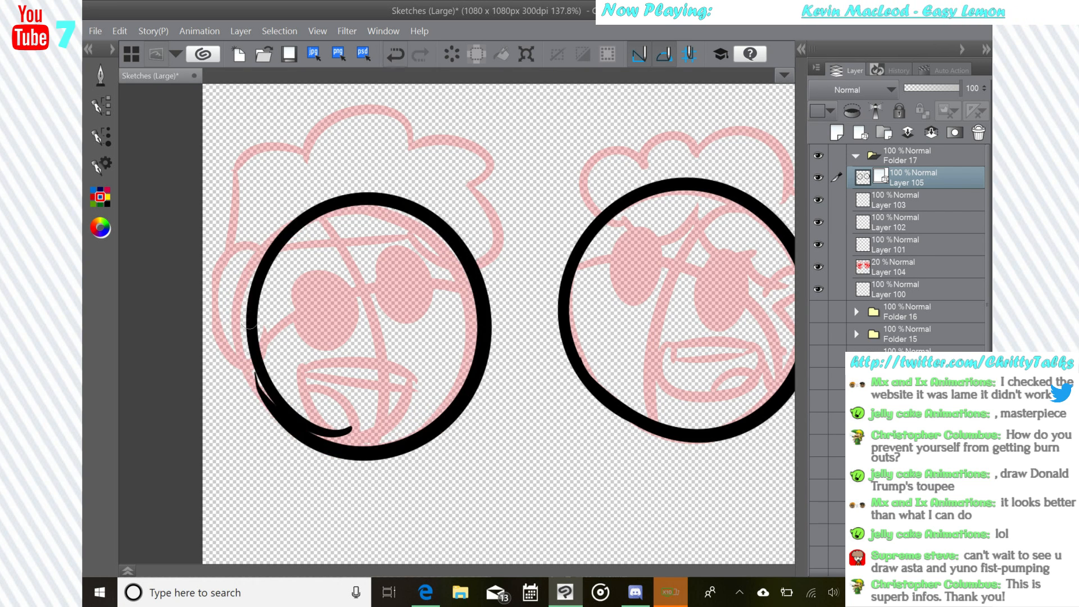
click(396, 55)
mouse_move(332, 428)
mouse_down()
mouse_move(279, 225)
mouse_move(267, 384)
mouse_up()
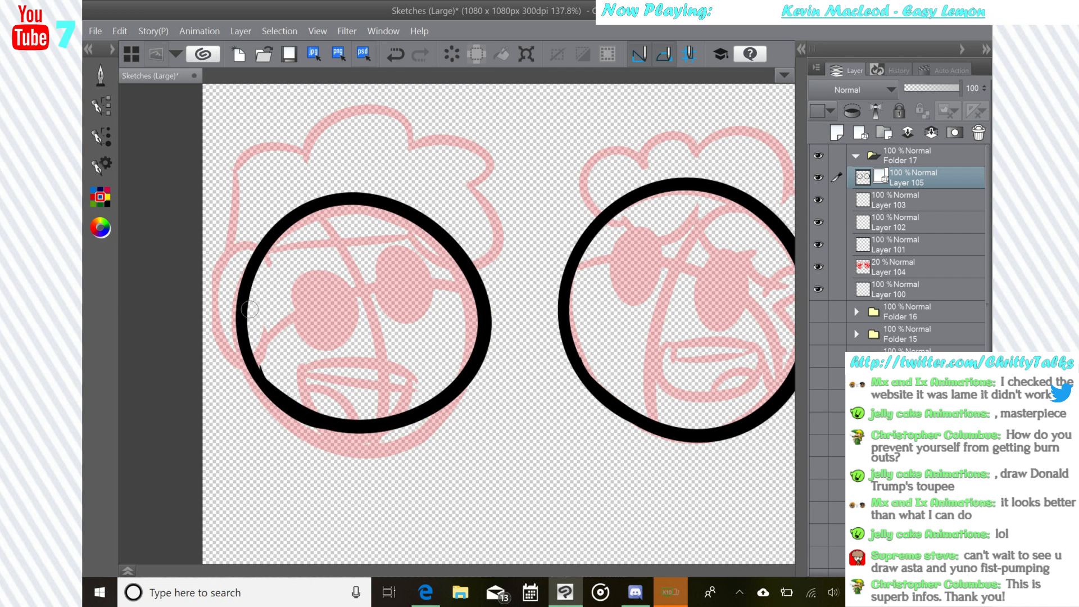
click(396, 55)
mouse_move(388, 431)
mouse_down()
mouse_move(326, 427)
mouse_move(427, 416)
mouse_move(274, 355)
mouse_up()
click(395, 55)
mouse_move(381, 448)
mouse_down()
mouse_move(249, 340)
mouse_move(486, 411)
mouse_move(290, 427)
mouse_up()
click(396, 54)
drag(361, 449, 299, 430)
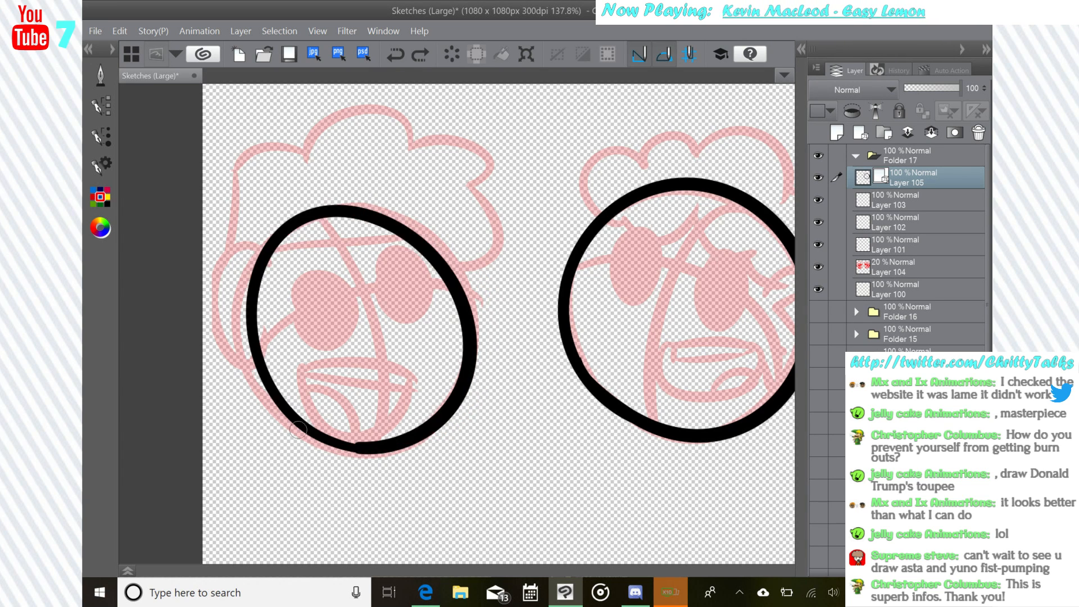
click(396, 54)
mouse_move(386, 425)
mouse_down()
mouse_move(364, 431)
mouse_move(308, 194)
mouse_move(381, 444)
mouse_move(262, 399)
mouse_up()
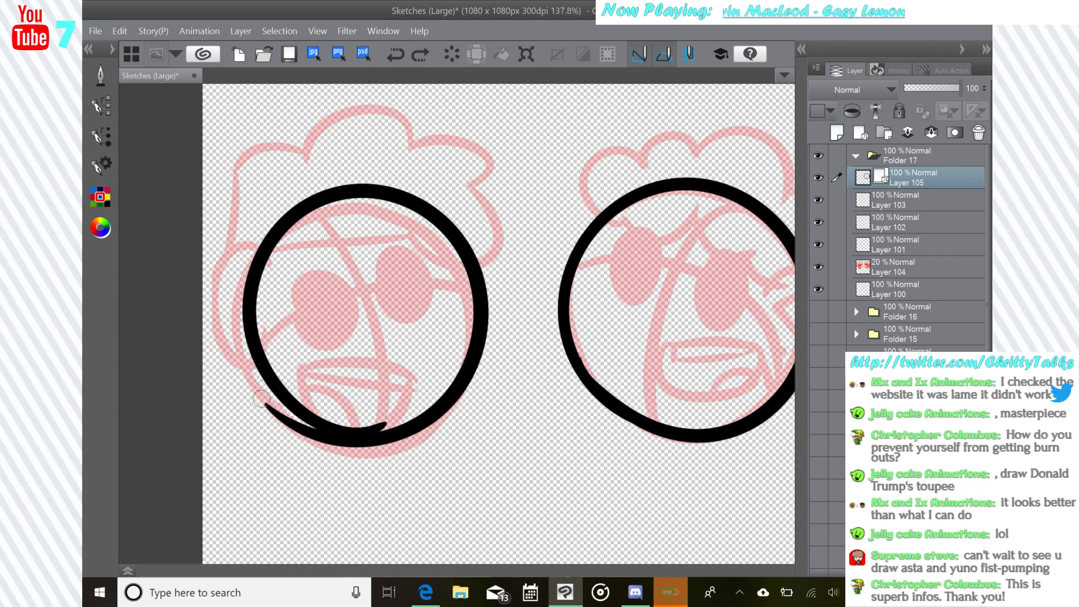
click(396, 54)
mouse_move(247, 355)
mouse_down()
mouse_move(337, 433)
mouse_move(260, 345)
mouse_up()
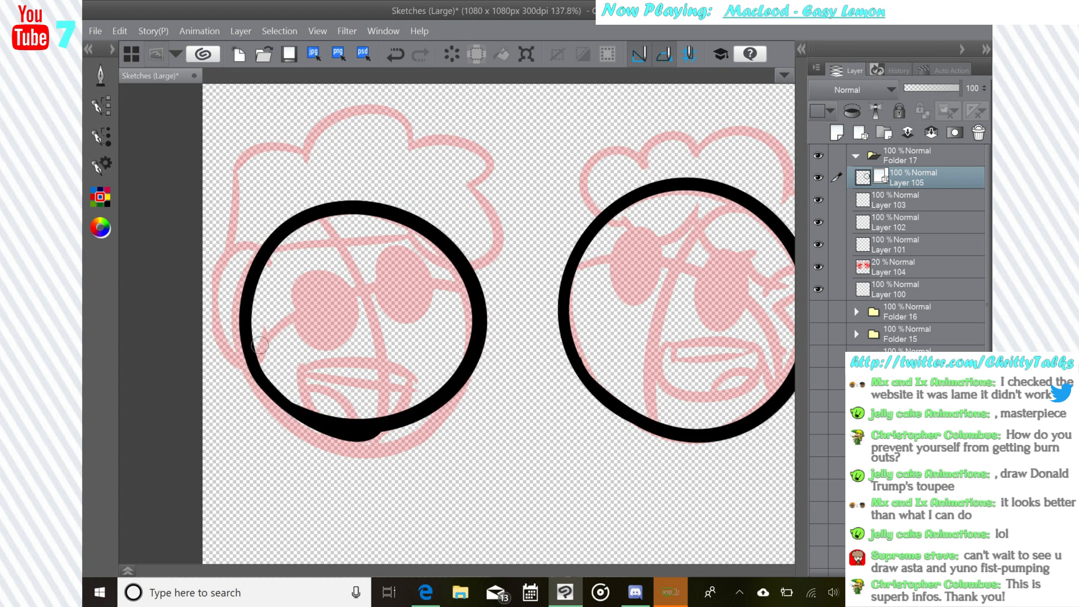
key(ctrl+z)
mouse_move(388, 431)
mouse_down()
mouse_move(250, 301)
mouse_move(299, 403)
mouse_up()
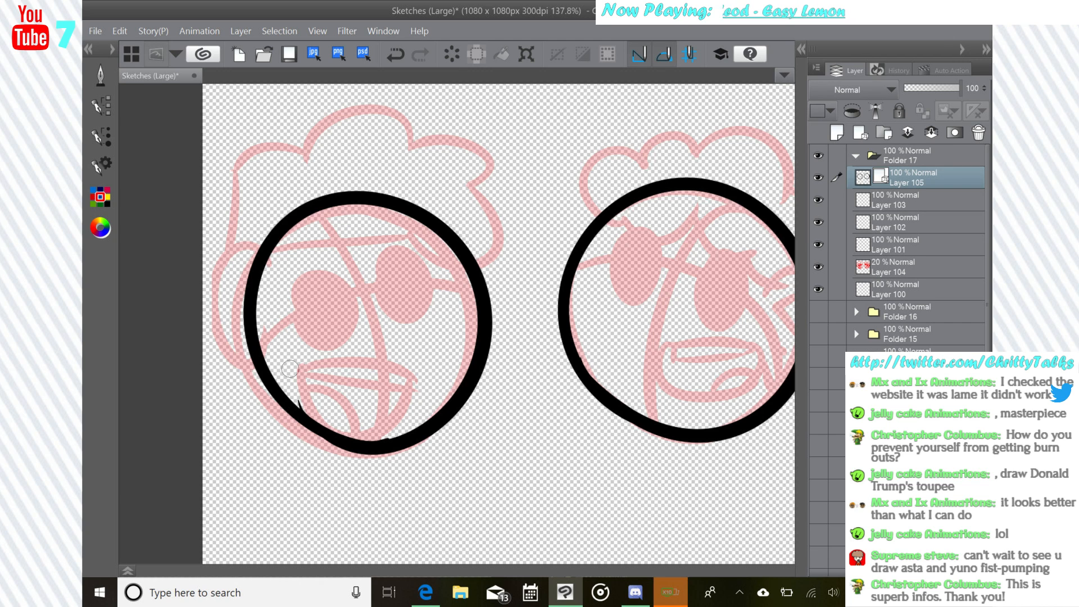
- Shift the left-hand head's black outline slightly left and down over the sketch with the Object tool, and switch back to the Pen tool
click(101, 75)
click(136, 68)
click(441, 231)
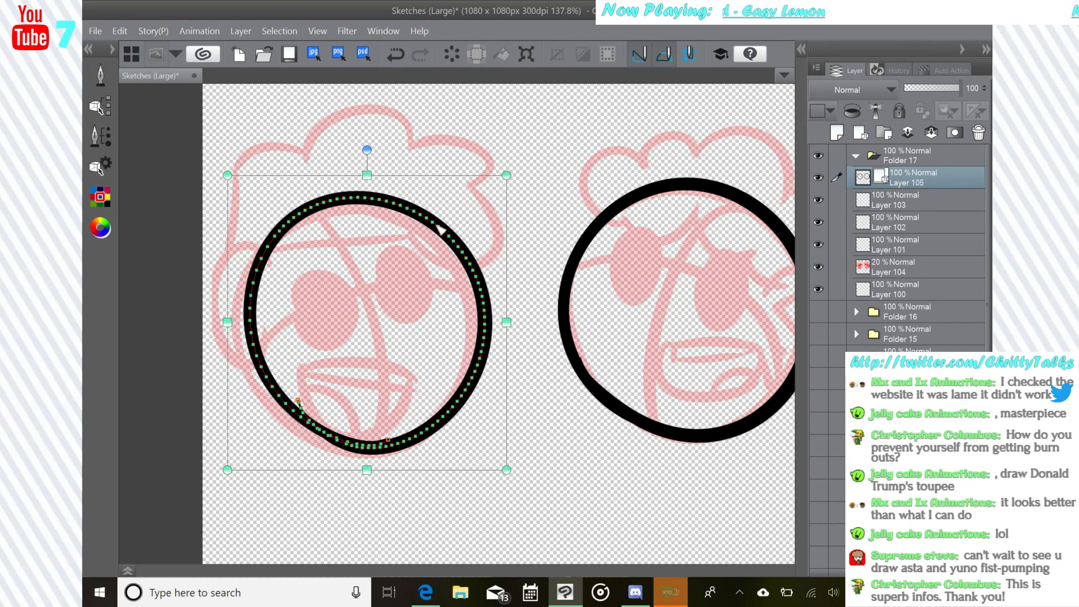
drag(509, 258, 495, 270)
click(532, 402)
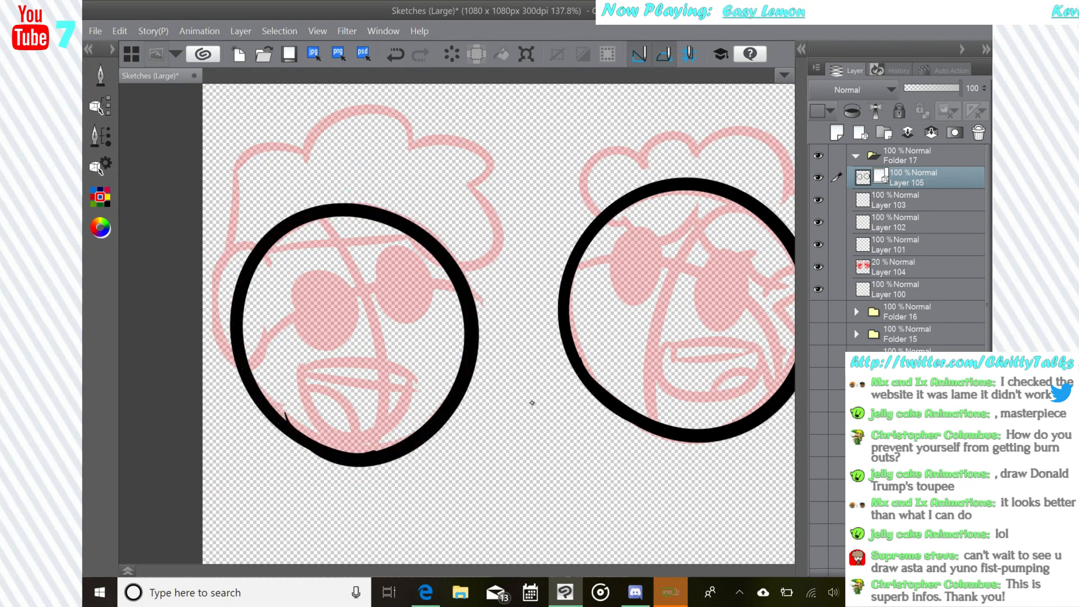
click(101, 75)
click(163, 96)
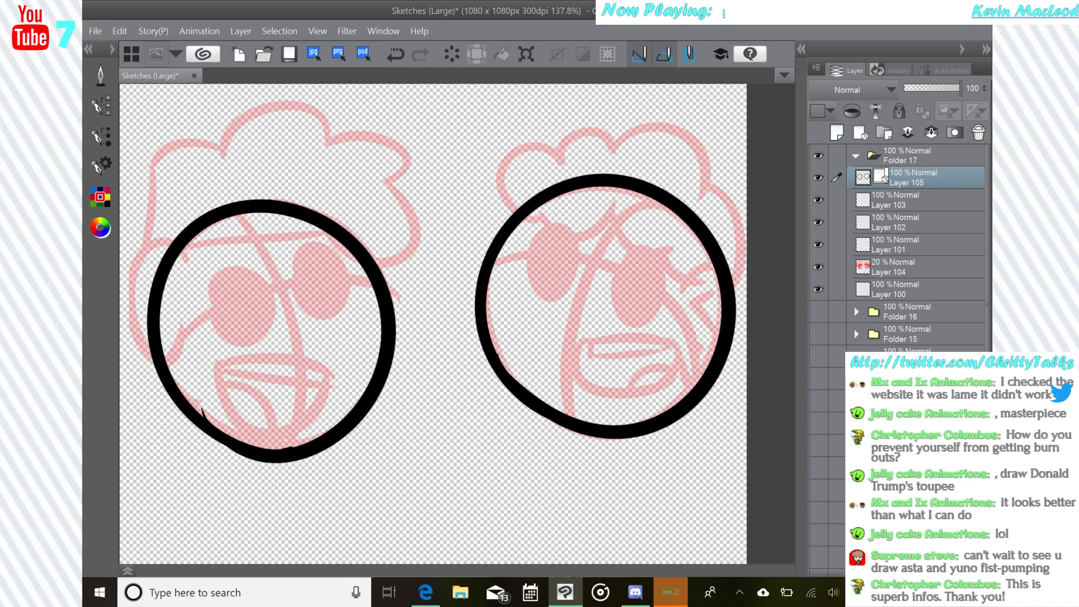
- Ink a thick black oval around the right eye of the right-hand head, redrawing it until it follows the sketch
scroll(646, 259, up, 5)
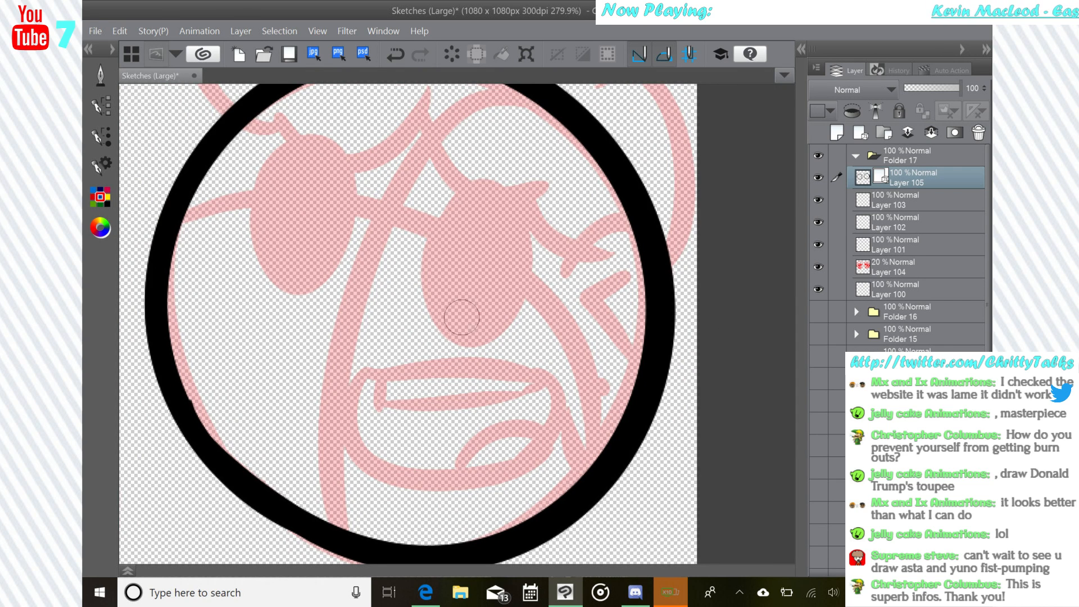
mouse_move(441, 327)
mouse_down()
mouse_move(490, 169)
mouse_move(436, 327)
mouse_move(422, 274)
mouse_move(532, 298)
mouse_move(434, 264)
mouse_move(450, 325)
mouse_move(527, 230)
mouse_move(437, 284)
mouse_move(443, 242)
mouse_up()
key(ctrl+z)
key(ctrl+z)
key(ctrl+z)
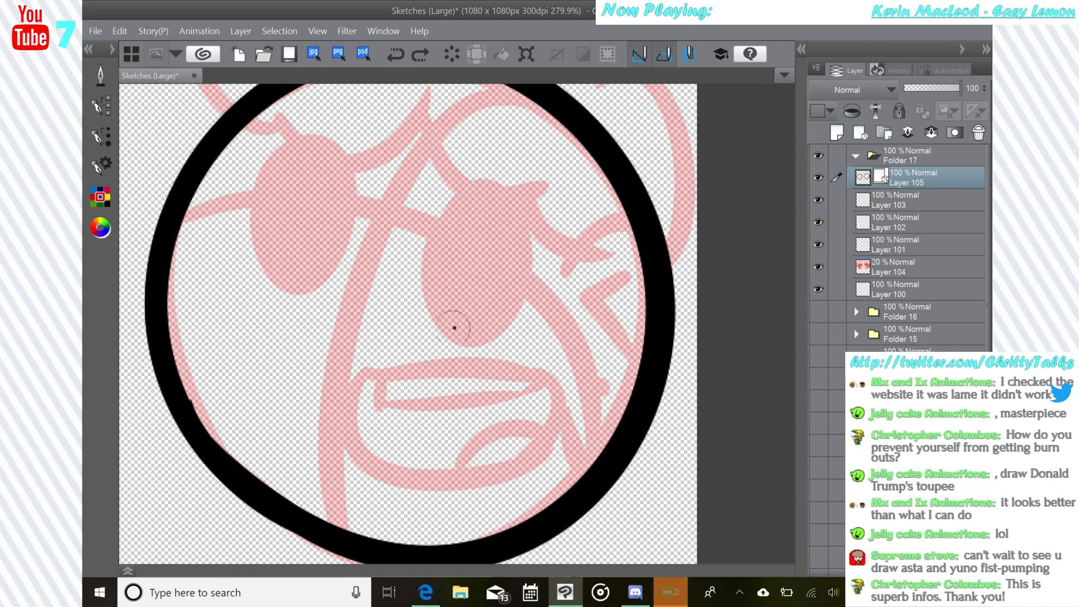
mouse_move(453, 320)
mouse_down()
mouse_move(447, 217)
mouse_move(458, 338)
mouse_move(453, 218)
mouse_move(455, 326)
mouse_move(499, 187)
mouse_move(432, 291)
mouse_move(442, 240)
mouse_up()
key(ctrl+z)
- Ink a matching black oval around the left eye of the right-hand head, redrawing it until it fits the sketched eye
mouse_move(301, 276)
mouse_down()
mouse_move(260, 205)
mouse_move(327, 296)
mouse_move(265, 242)
mouse_move(285, 273)
mouse_move(350, 171)
mouse_move(264, 250)
mouse_move(276, 180)
mouse_up()
key(ctrl+z)
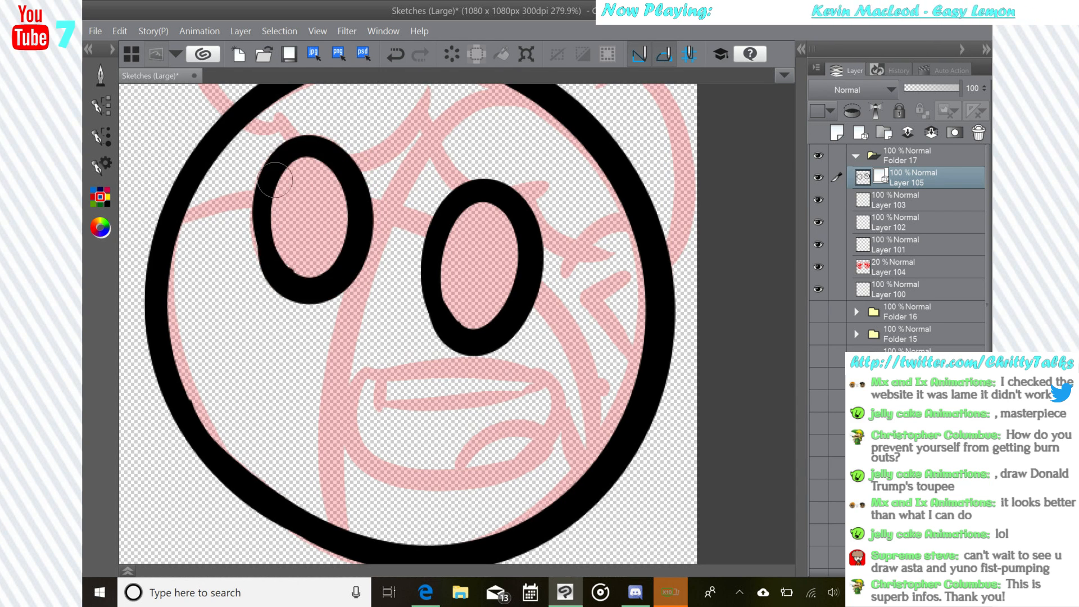
key(ctrl+z)
mouse_move(290, 276)
mouse_down()
mouse_move(262, 172)
mouse_move(320, 297)
mouse_move(283, 181)
mouse_move(290, 146)
mouse_move(276, 264)
mouse_move(265, 221)
mouse_move(364, 253)
mouse_move(287, 179)
mouse_up()
key(ctrl+z)
key(ctrl+z)
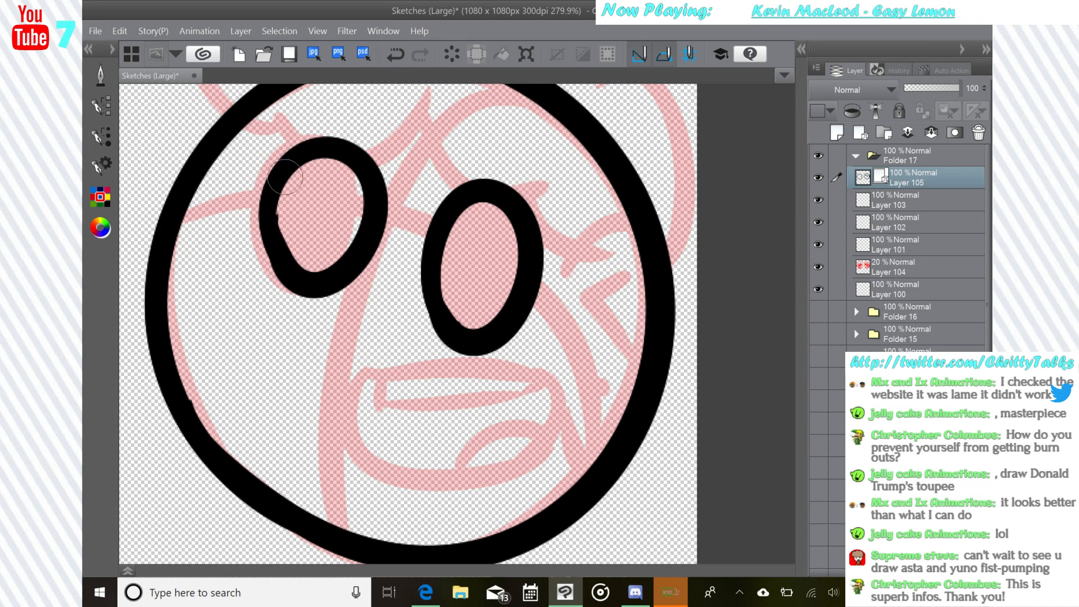
key(ctrl+z)
drag(292, 267, 286, 170)
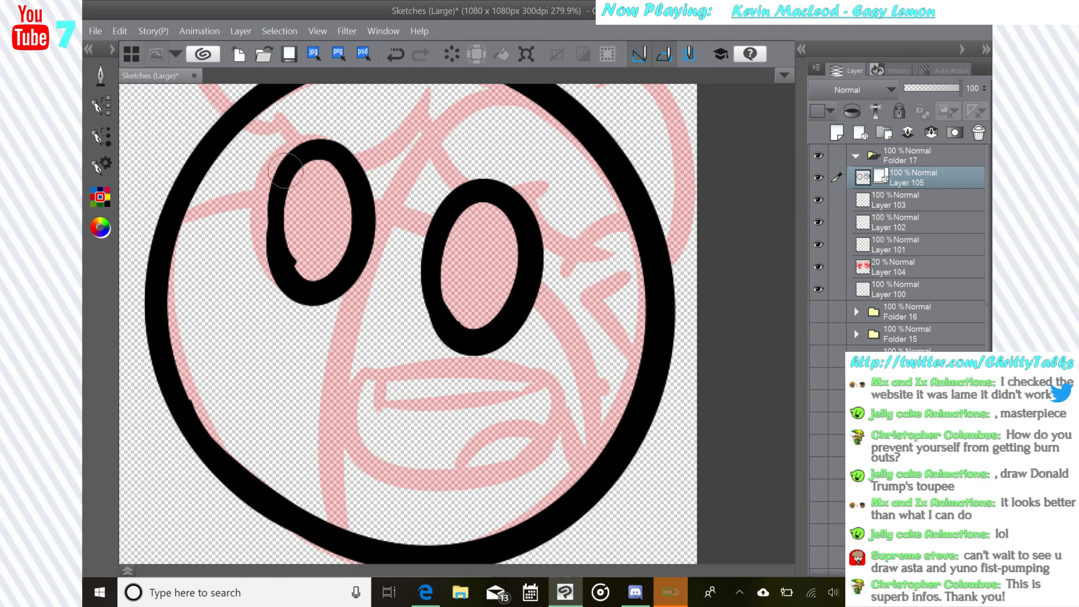
key(ctrl+z)
mouse_move(279, 265)
mouse_down()
mouse_move(368, 224)
mouse_move(272, 193)
mouse_move(290, 147)
mouse_up()
- Ink the upper edge and curved right side of the right-hand head's mouth, redrawing the line until the shape fits
mouse_move(390, 327)
mouse_down()
mouse_move(508, 318)
mouse_move(599, 334)
mouse_up()
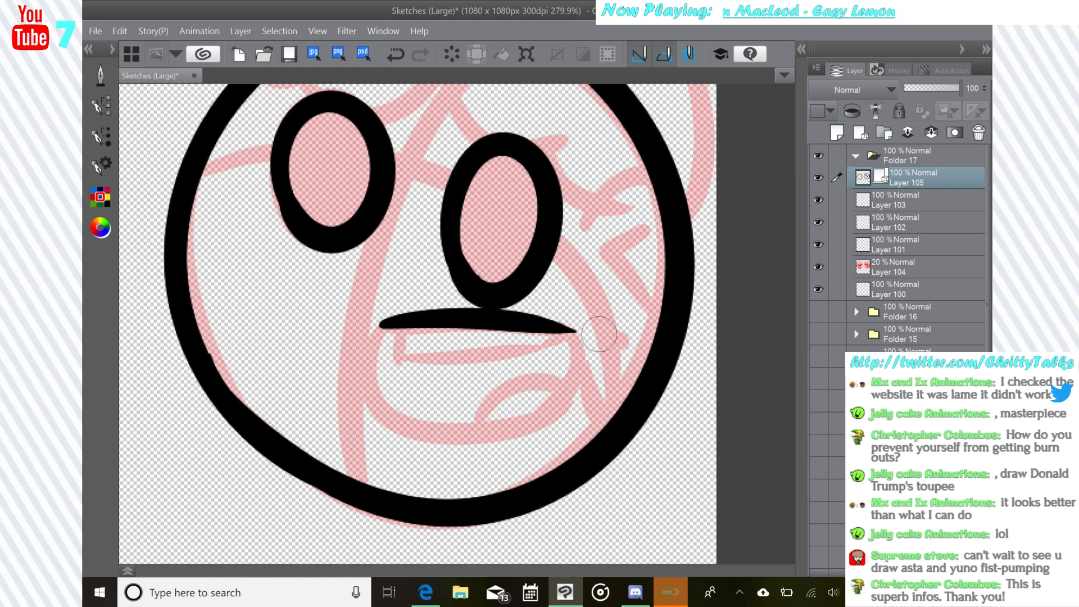
key(ctrl+z)
drag(381, 321, 587, 339)
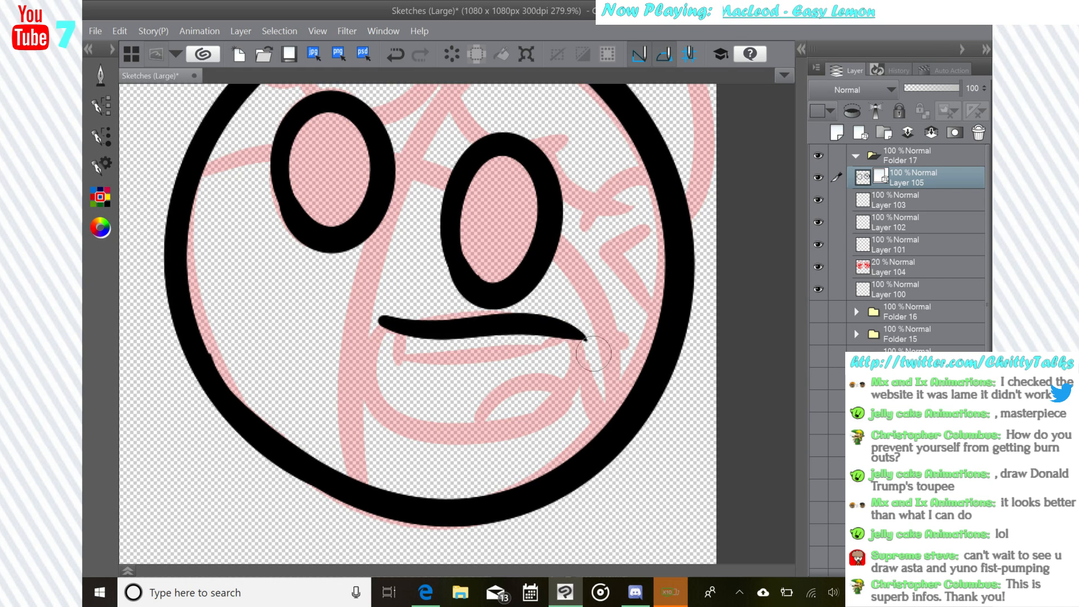
drag(388, 325, 589, 349)
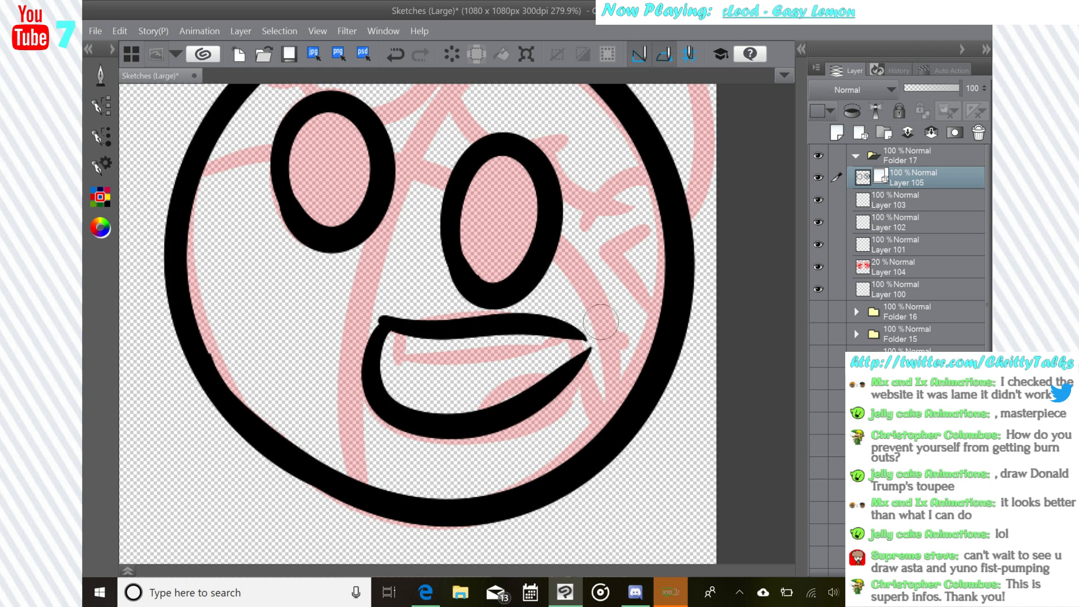
key(ctrl+z)
key(ctrl+z)
drag(380, 322, 554, 313)
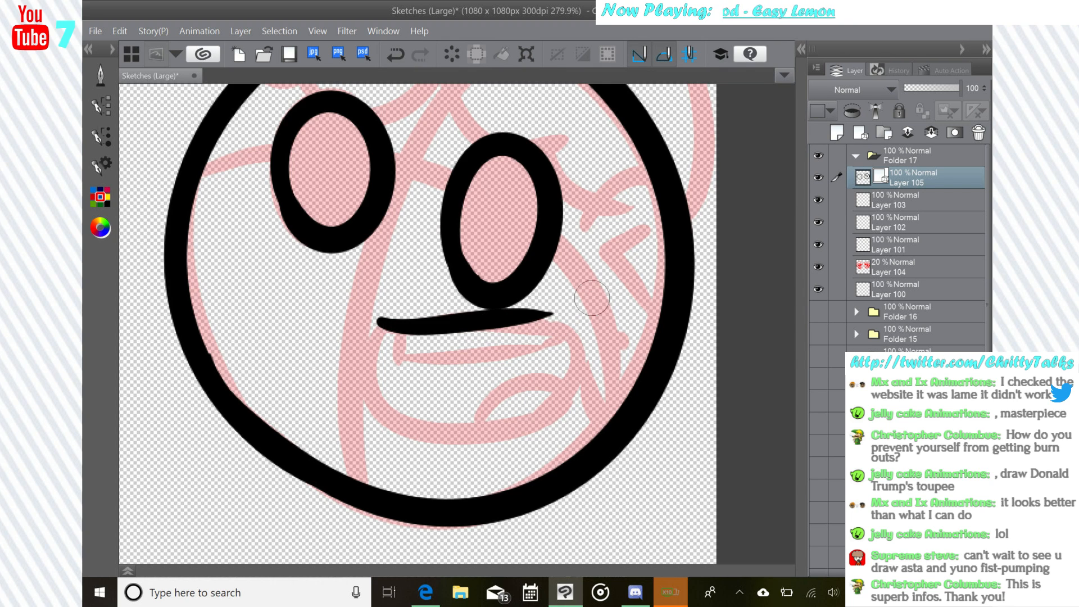
key(ctrl+z)
drag(380, 322, 597, 331)
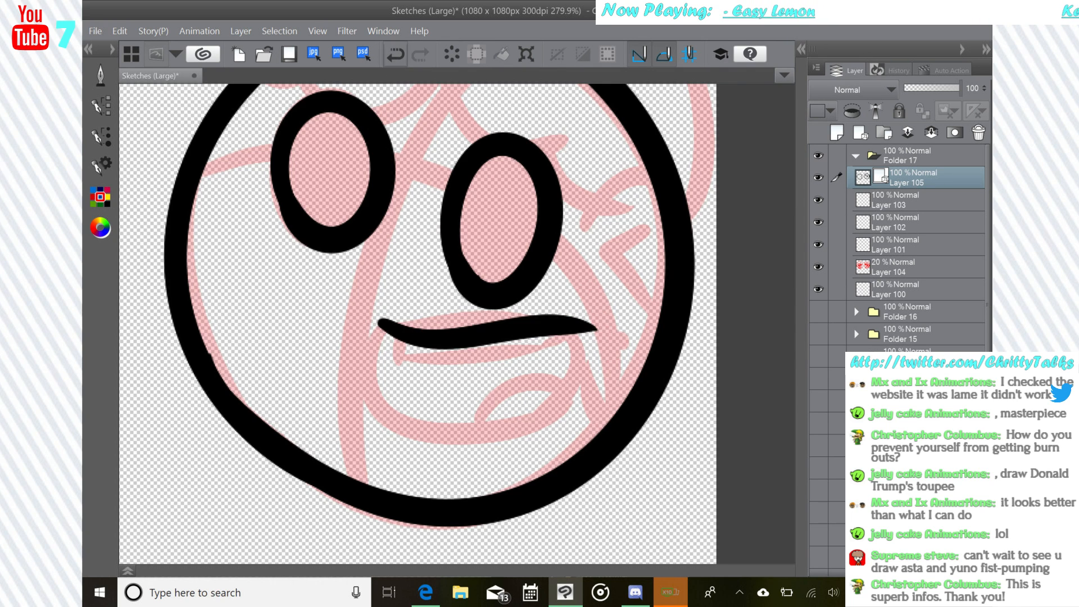
key(ctrl+z)
mouse_move(388, 319)
mouse_down()
mouse_move(575, 326)
mouse_move(538, 436)
mouse_up()
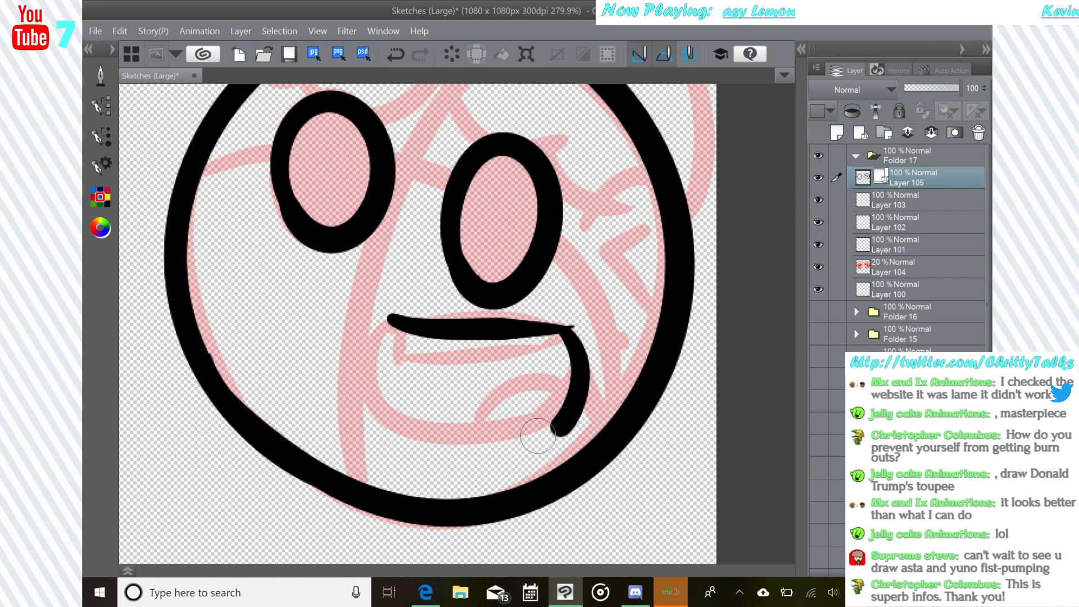
- Close the right-hand head's mouth with a rounded lower outline, and ink the tongue and upper row of teeth inside it
mouse_move(393, 325)
mouse_down()
mouse_move(500, 430)
mouse_move(568, 403)
mouse_up()
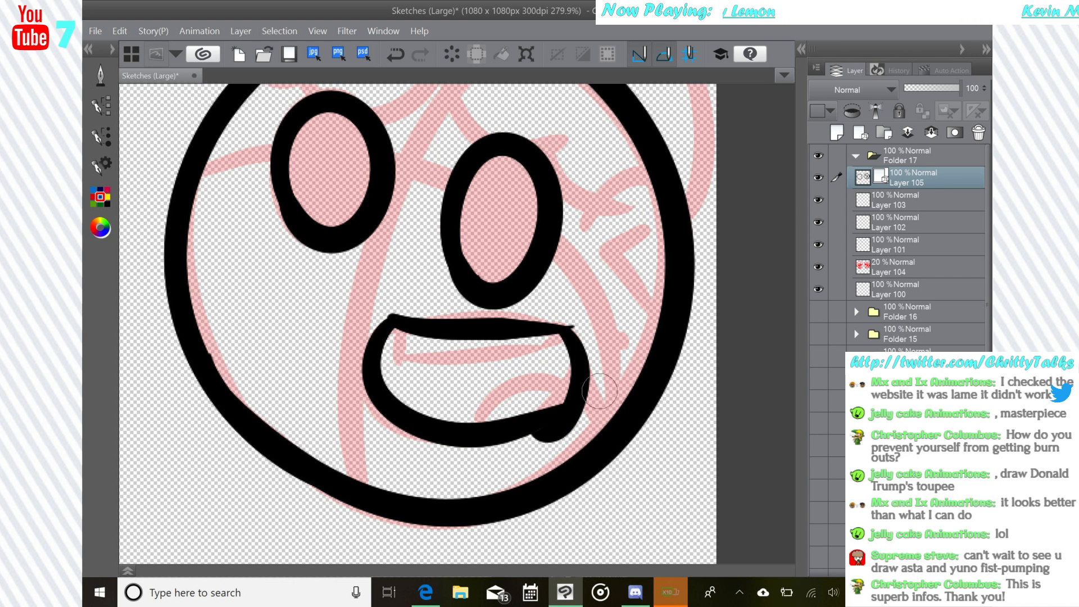
key(ctrl+z)
mouse_move(393, 321)
mouse_down()
mouse_move(372, 404)
mouse_move(583, 384)
mouse_up()
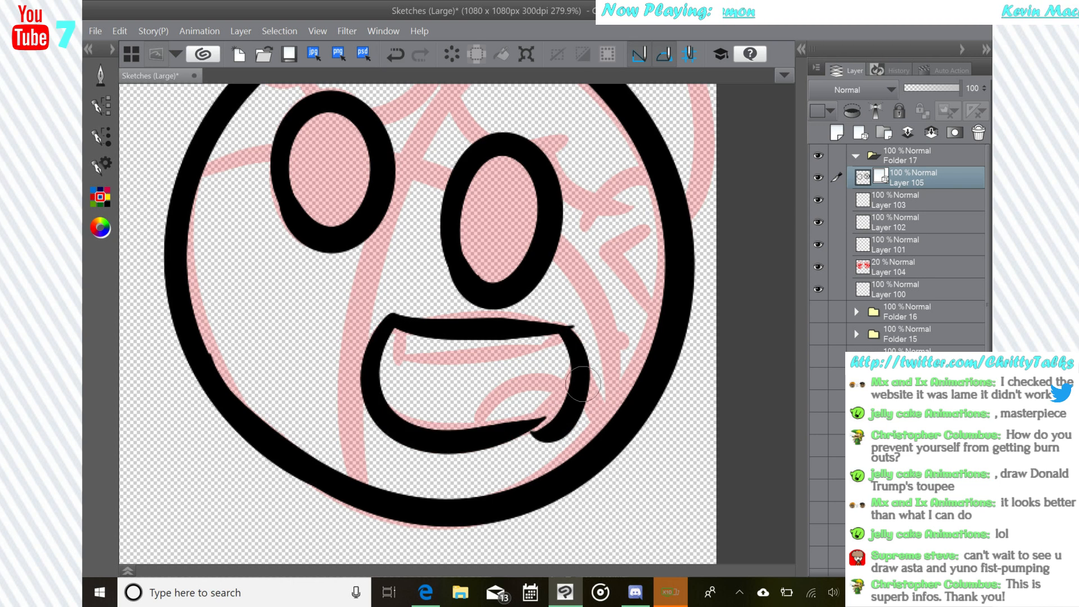
key(ctrl+z)
mouse_move(392, 318)
mouse_down()
mouse_move(366, 380)
mouse_move(590, 379)
mouse_up()
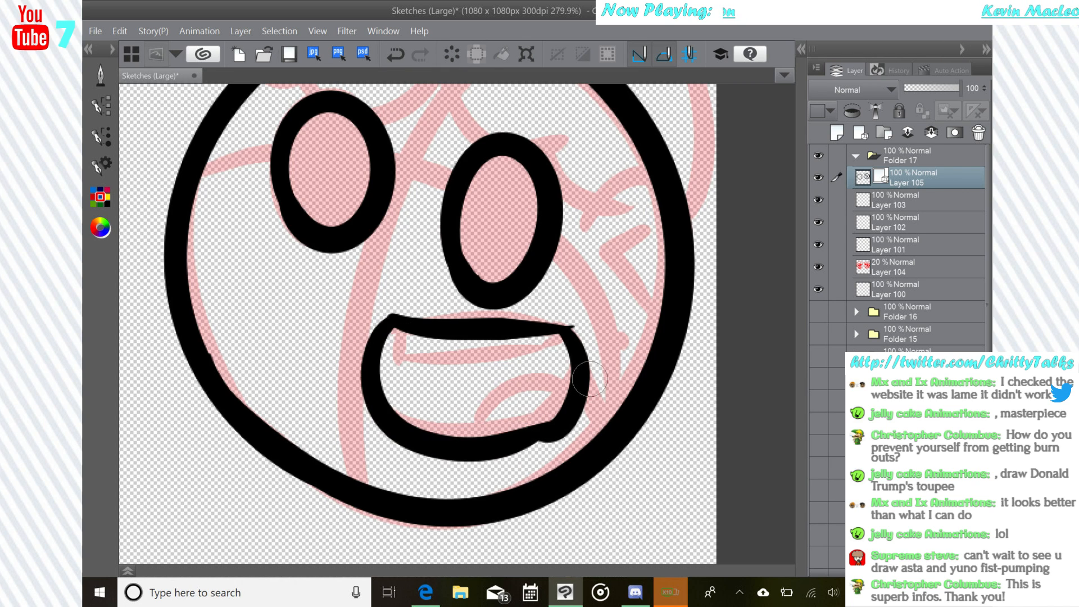
drag(476, 423, 576, 406)
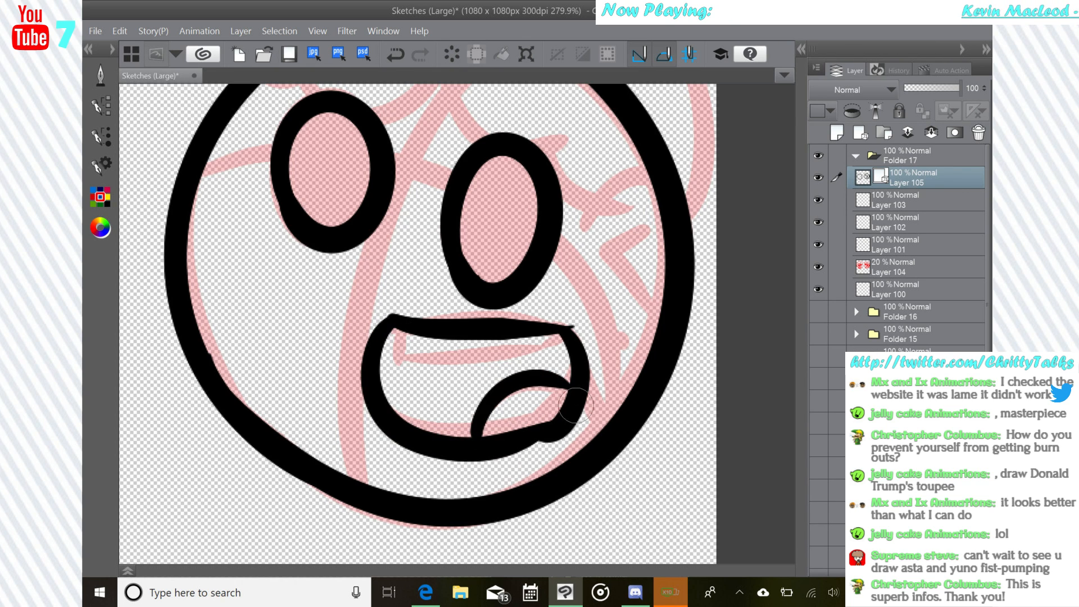
mouse_move(409, 333)
mouse_down()
mouse_move(410, 357)
mouse_move(569, 336)
mouse_move(650, 402)
mouse_up()
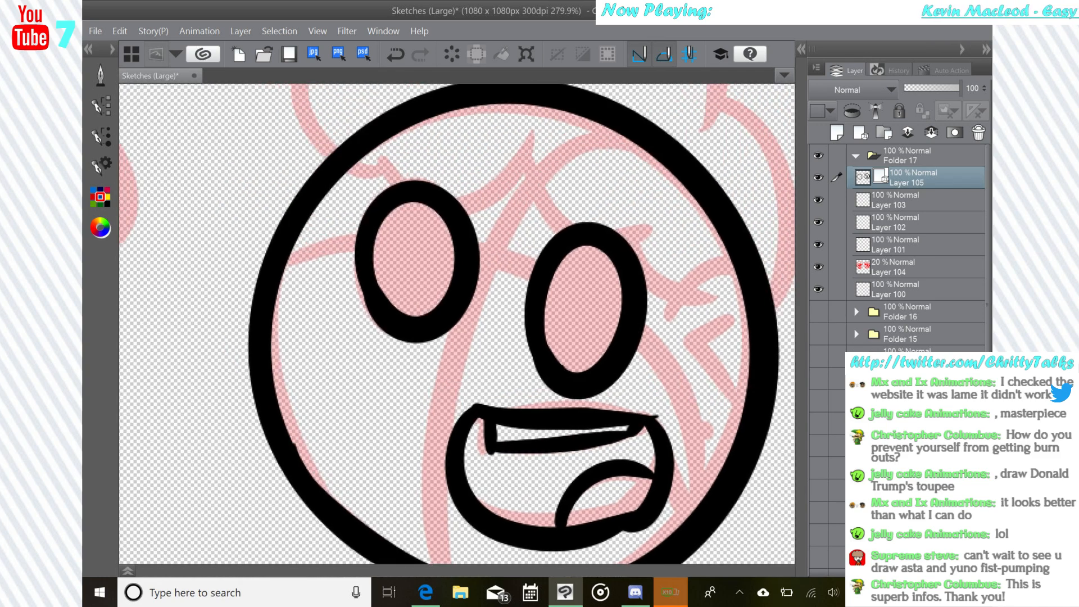
- Ink a U-shaped lower outline for the left-hand head's open mouth, redrawing it until the curve suits the sketch
scroll(587, 315, down, 3)
drag(457, 324, 524, 257)
scroll(422, 284, up, 1)
scroll(458, 324, up, 1)
drag(457, 324, 553, 345)
drag(343, 362, 529, 342)
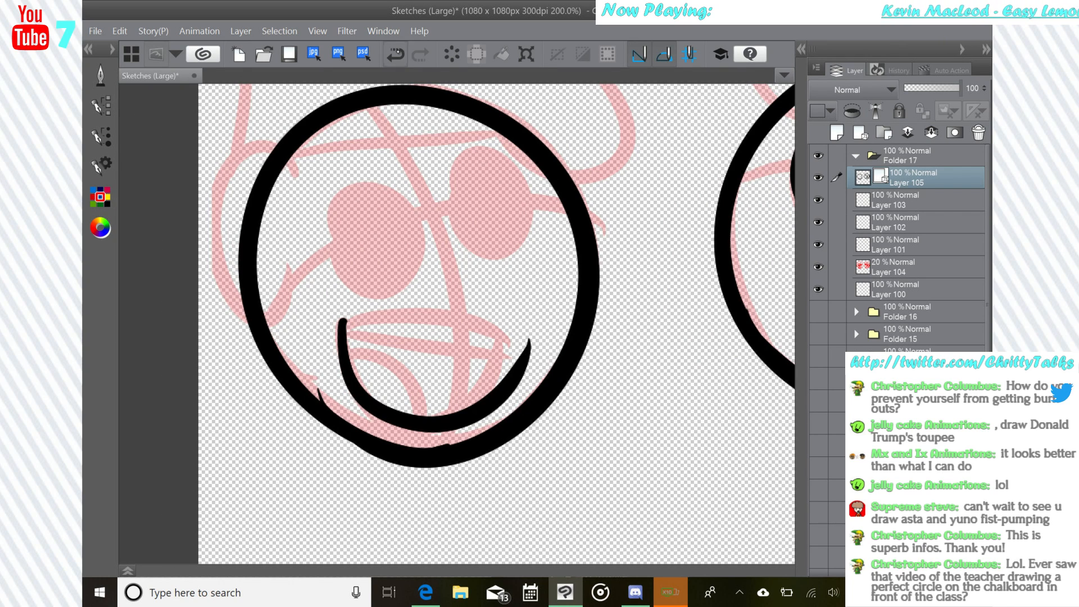
key(ctrl+z)
mouse_move(343, 320)
mouse_down()
mouse_move(449, 430)
mouse_move(498, 351)
mouse_up()
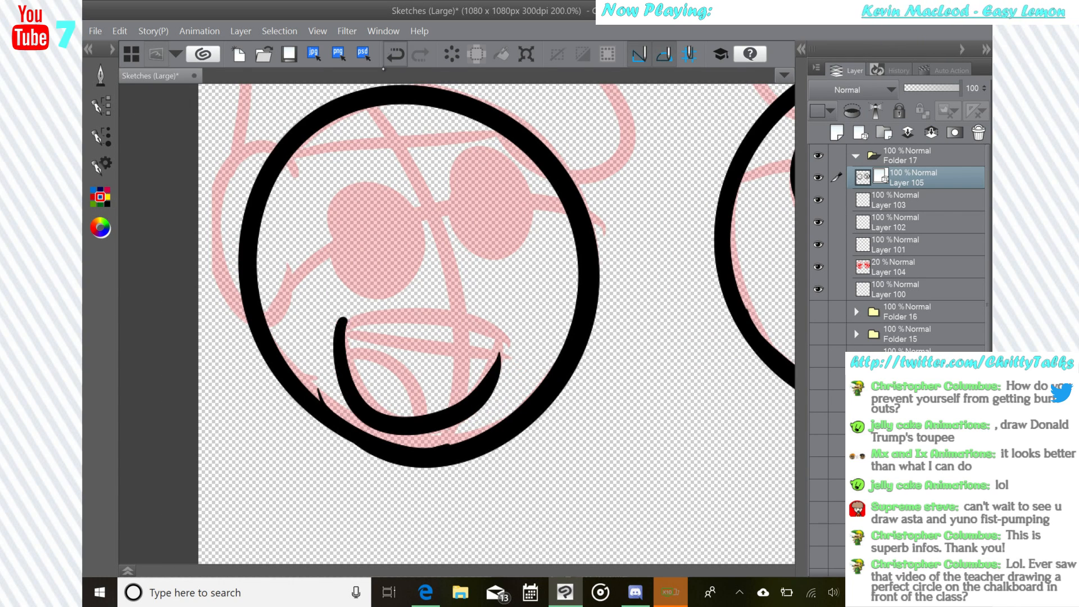
key(ctrl+z)
drag(341, 322, 492, 322)
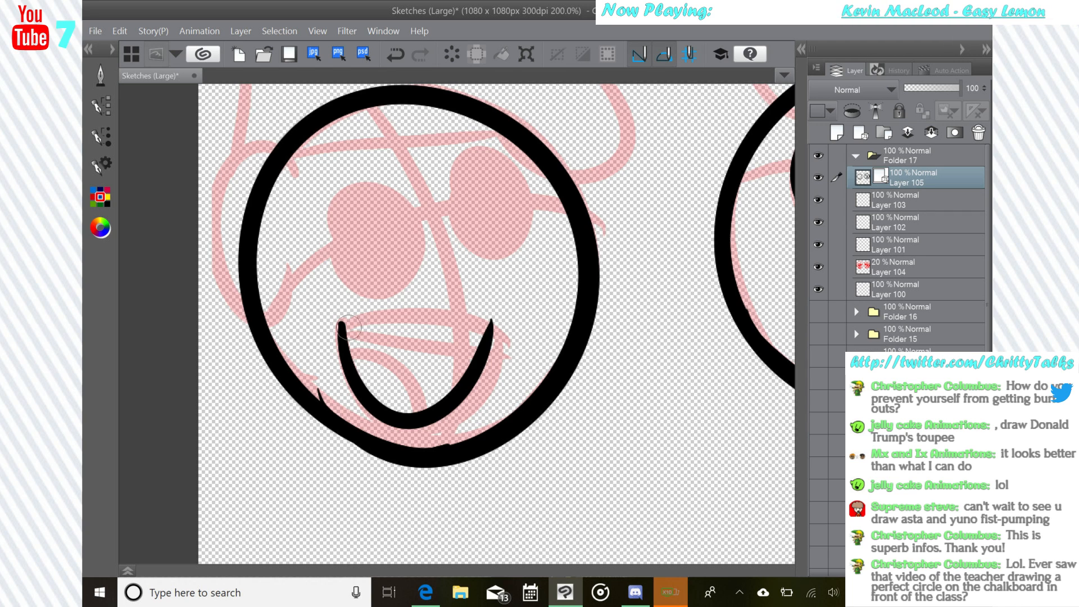
- Close the left-hand head's mouth with an arched upper edge, and ink the teeth line and tongue inside it
drag(349, 328, 494, 341)
key(ctrl+z)
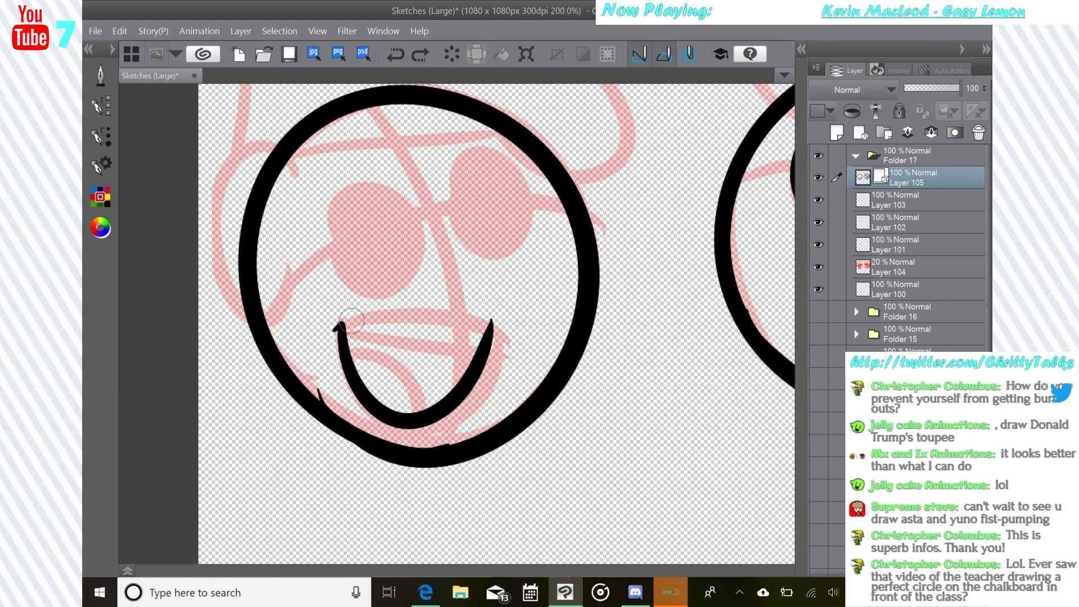
drag(337, 325, 516, 361)
key(ctrl+z)
drag(337, 325, 512, 331)
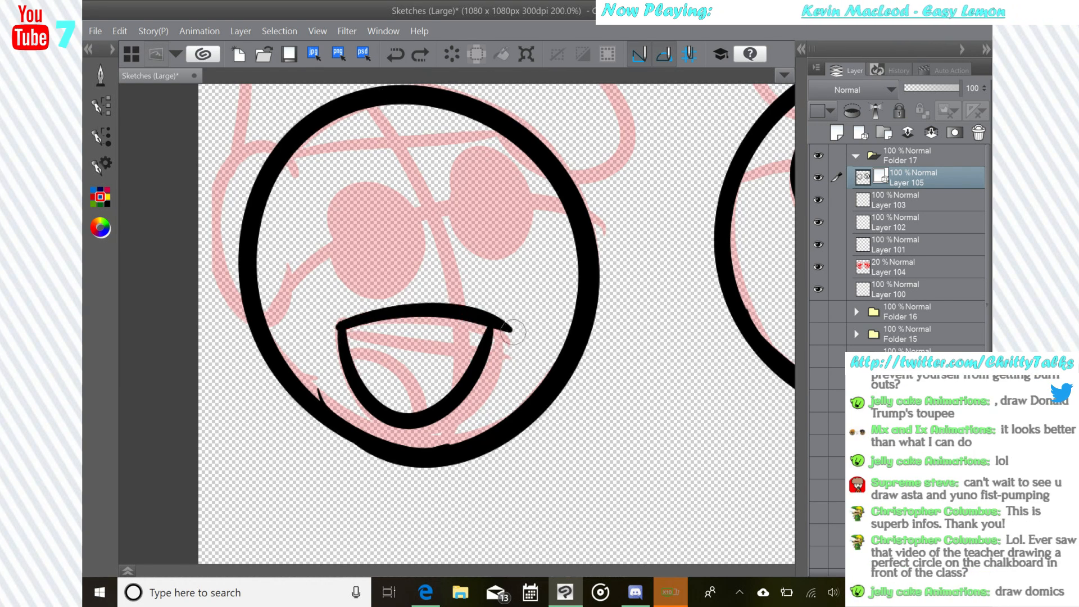
drag(343, 329, 472, 332)
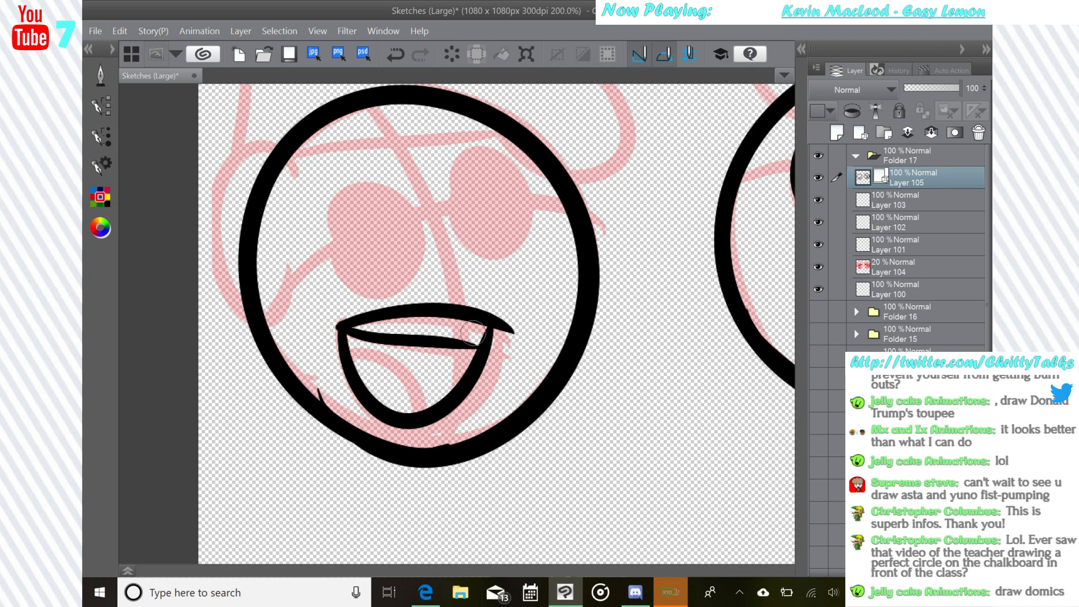
key(ctrl+z)
drag(344, 332, 487, 345)
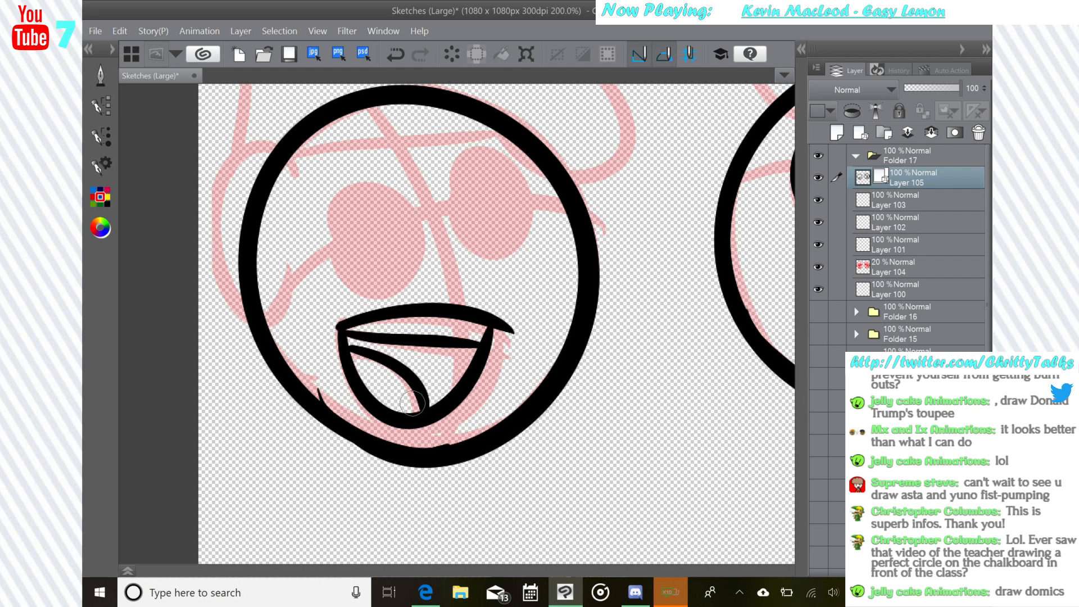
- Ink thick black ovals around both eyes of the left-hand head, redrawing the right one until it fits the sketch
scroll(412, 404, up, 4)
mouse_move(363, 388)
mouse_down()
mouse_move(345, 366)
mouse_move(366, 387)
mouse_up()
mouse_move(455, 337)
mouse_down()
mouse_move(542, 309)
mouse_move(466, 334)
mouse_move(464, 293)
mouse_up()
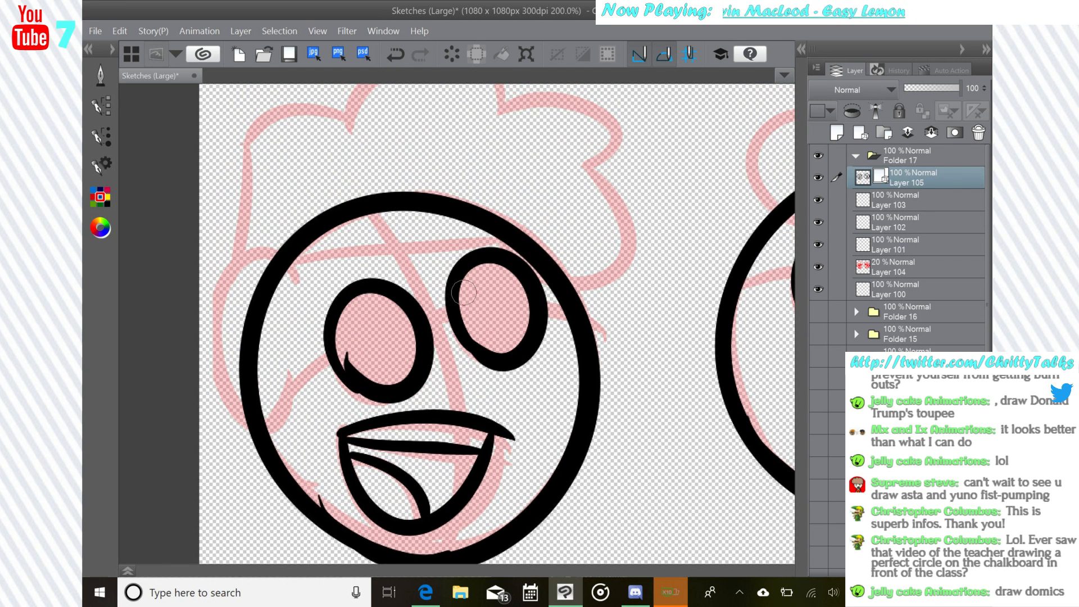
click(395, 54)
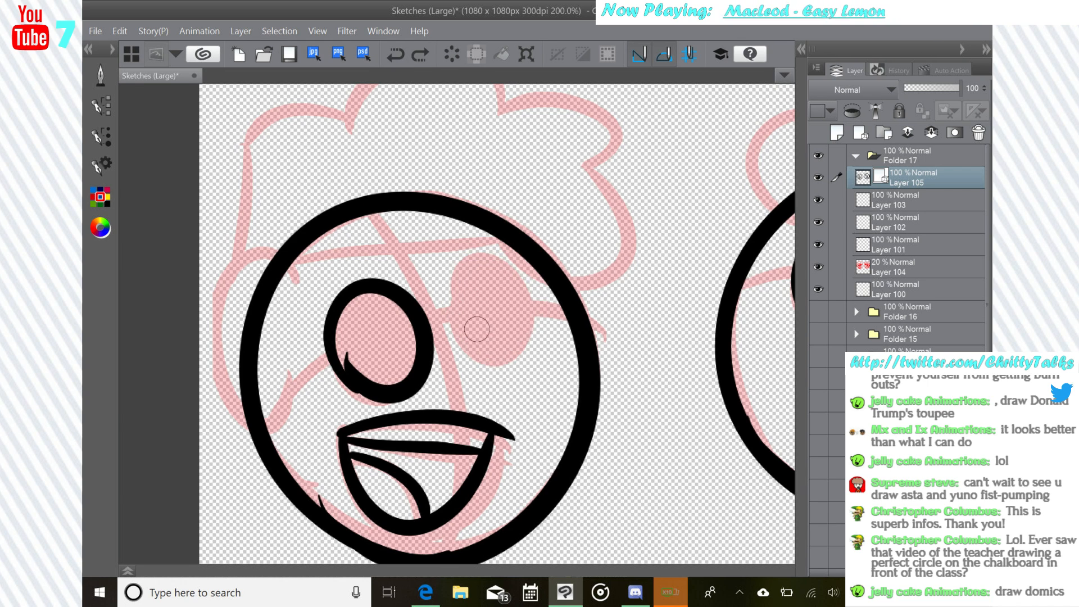
mouse_move(481, 354)
mouse_down()
mouse_move(472, 250)
mouse_move(467, 355)
mouse_move(466, 253)
mouse_move(472, 354)
mouse_move(526, 356)
mouse_move(471, 282)
mouse_move(563, 273)
mouse_up()
click(395, 54)
click(396, 56)
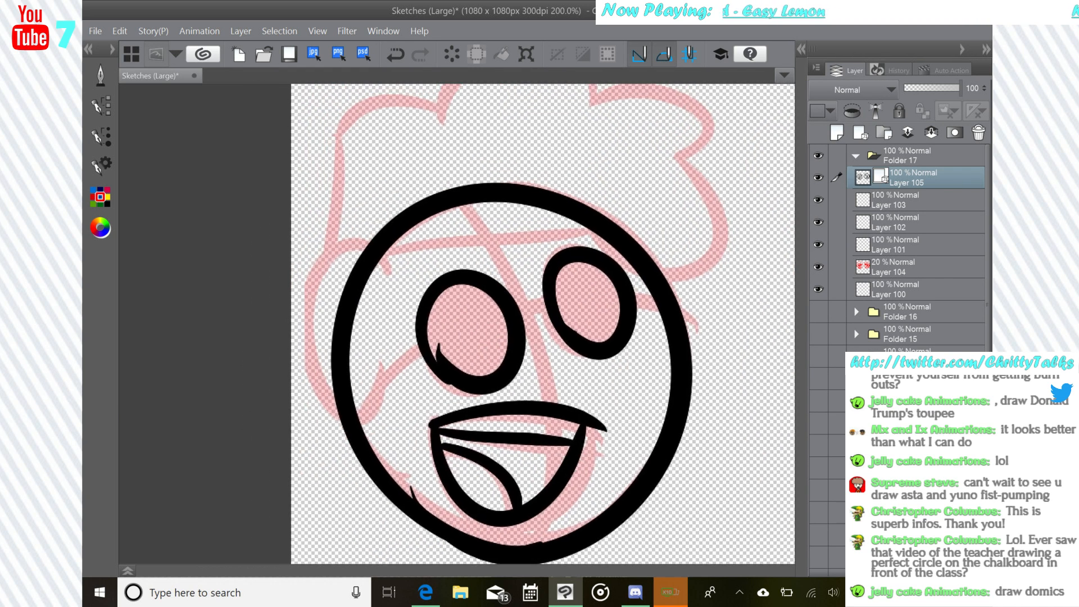
- Ink the left-hand head's curved ear over the left side of its face, redrawing it until it follows the sketch
mouse_move(392, 272)
mouse_down()
mouse_move(295, 307)
mouse_move(404, 383)
mouse_up()
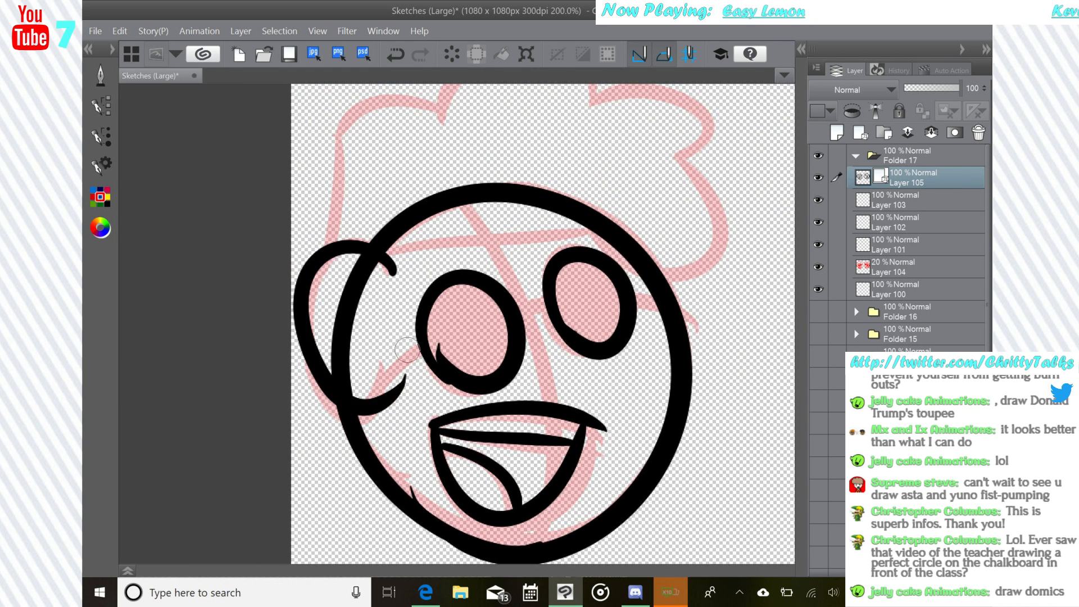
click(397, 55)
mouse_move(388, 265)
mouse_down()
mouse_move(360, 245)
mouse_move(370, 374)
mouse_up()
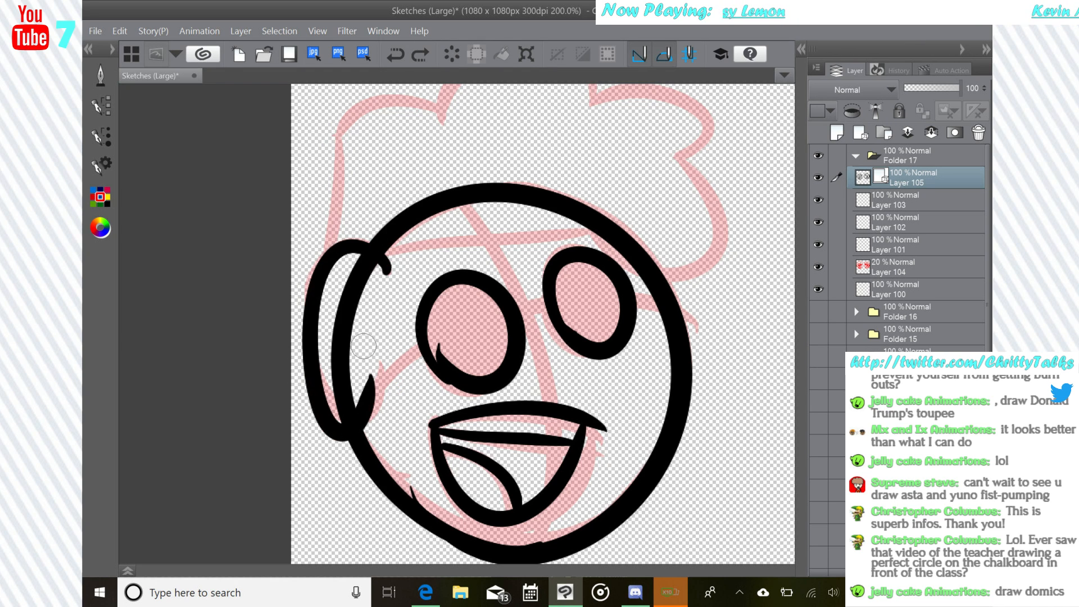
click(396, 54)
drag(390, 272, 365, 420)
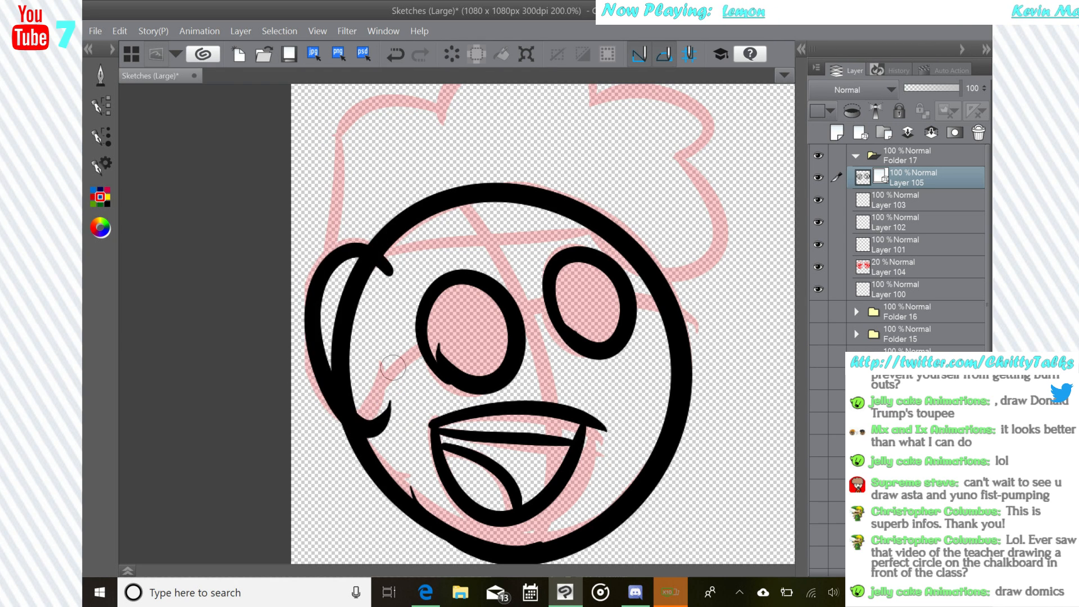
- Ink the right-hand head's ear on the right side of its face, redrawing the curve, and add the angular inner-ear mark
drag(748, 369, 135, 319)
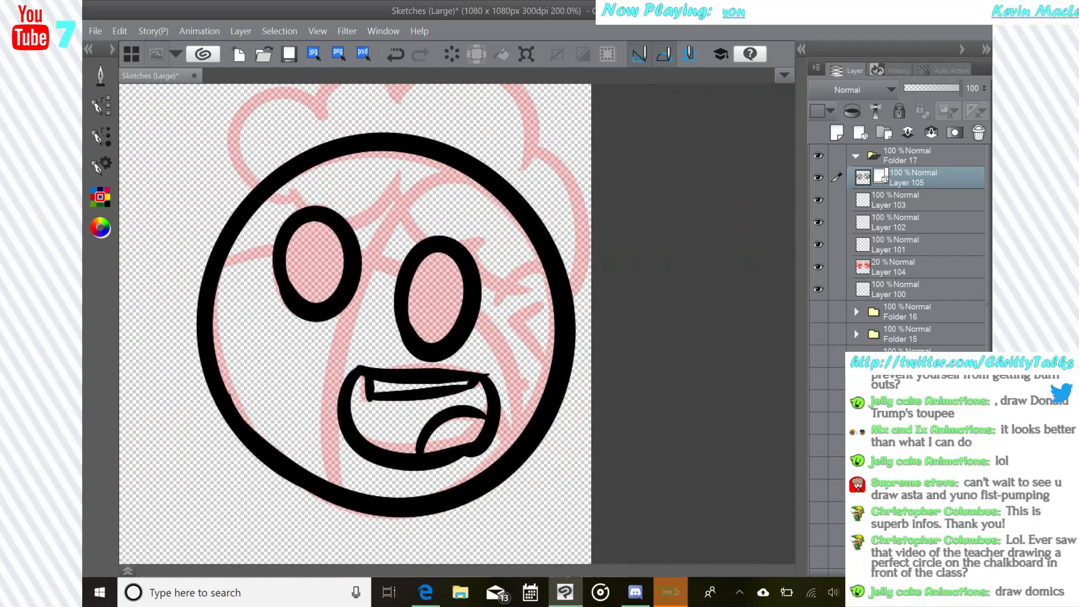
mouse_move(505, 295)
mouse_down()
mouse_move(500, 403)
mouse_move(508, 380)
mouse_up()
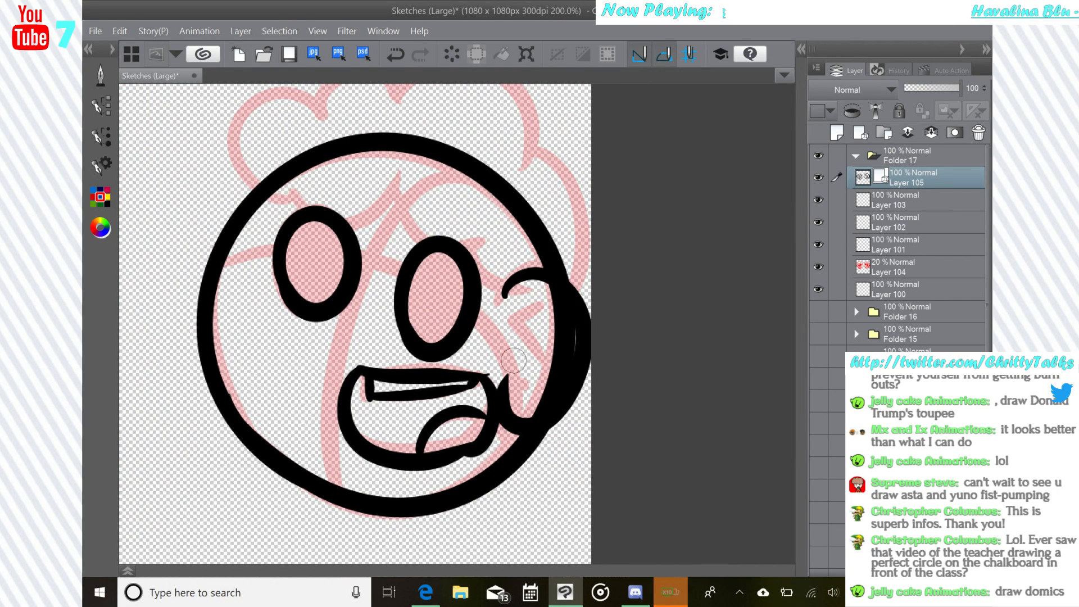
key(ctrl+z)
mouse_move(497, 296)
mouse_down()
mouse_move(513, 274)
mouse_move(517, 368)
mouse_up()
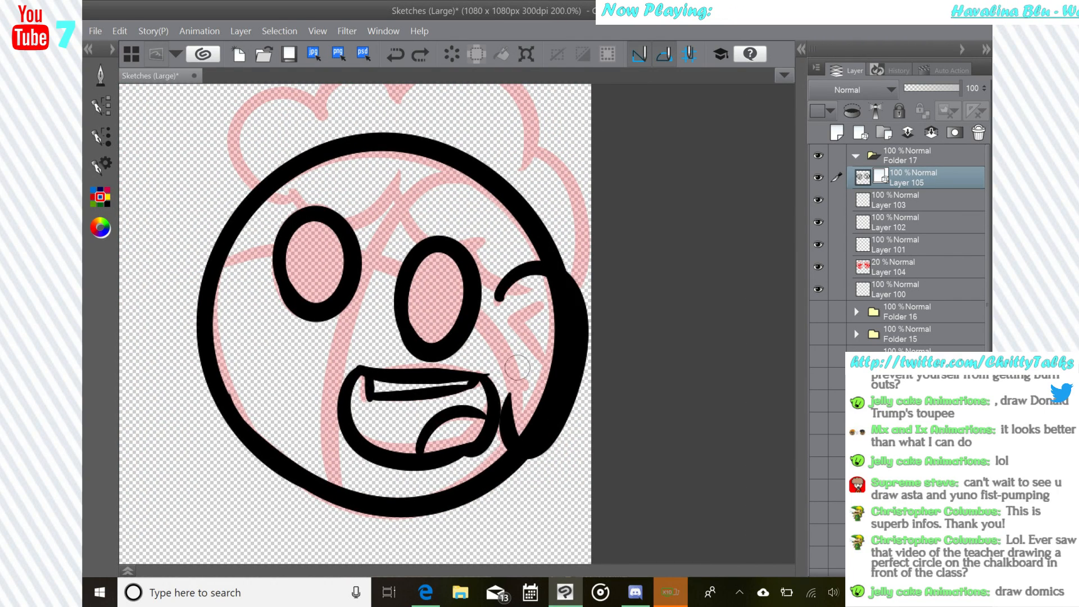
key(ctrl+z)
mouse_move(496, 296)
mouse_down()
mouse_move(576, 377)
mouse_move(494, 374)
mouse_up()
- Ink the left-hand head's hairline across the forehead and the lobed hair outline above it
mouse_move(534, 305)
mouse_down()
mouse_move(507, 328)
mouse_move(534, 347)
mouse_move(737, 368)
mouse_up()
drag(394, 337, 713, 370)
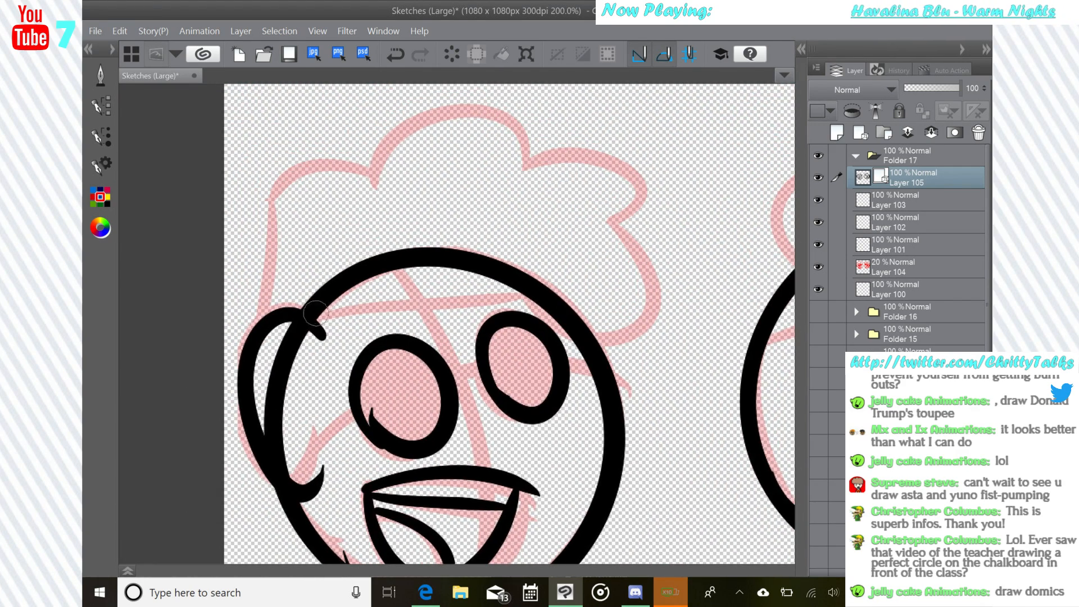
drag(307, 315, 568, 330)
click(395, 54)
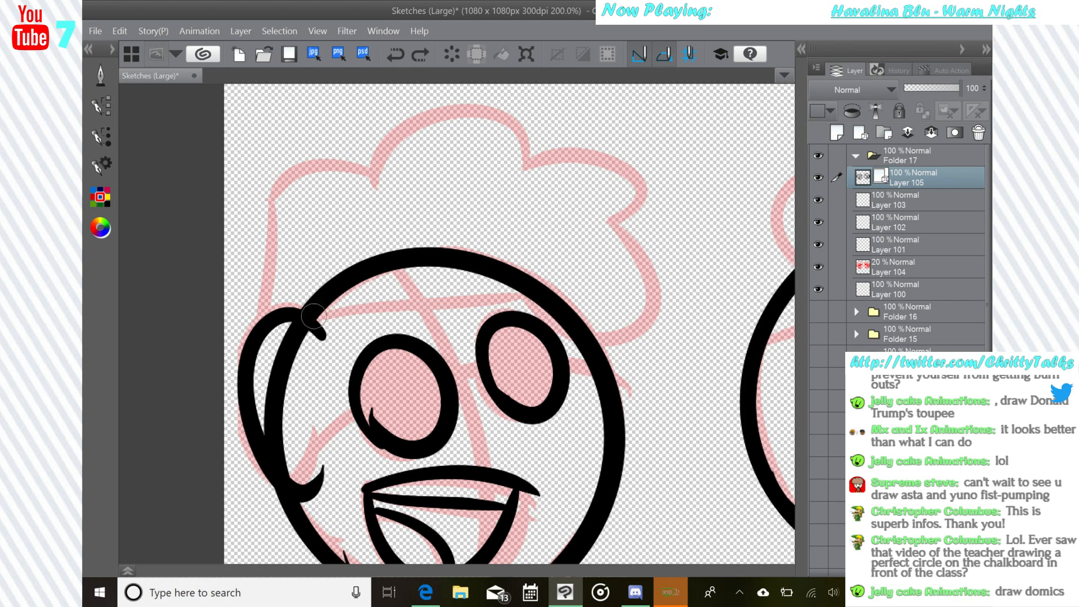
drag(314, 316, 634, 344)
- Ink the right-hand head's hair as rounded curls from the left temple to the ear, with a fringe across the forehead
mouse_move(584, 318)
mouse_down()
mouse_move(676, 343)
mouse_move(619, 219)
mouse_move(603, 217)
mouse_move(539, 125)
mouse_move(494, 151)
mouse_move(515, 137)
mouse_move(501, 110)
mouse_move(342, 195)
mouse_move(331, 217)
mouse_move(285, 185)
mouse_move(230, 363)
mouse_up()
mouse_move(563, 365)
mouse_down()
mouse_move(429, 263)
mouse_move(503, 379)
mouse_move(191, 351)
mouse_move(124, 367)
mouse_up()
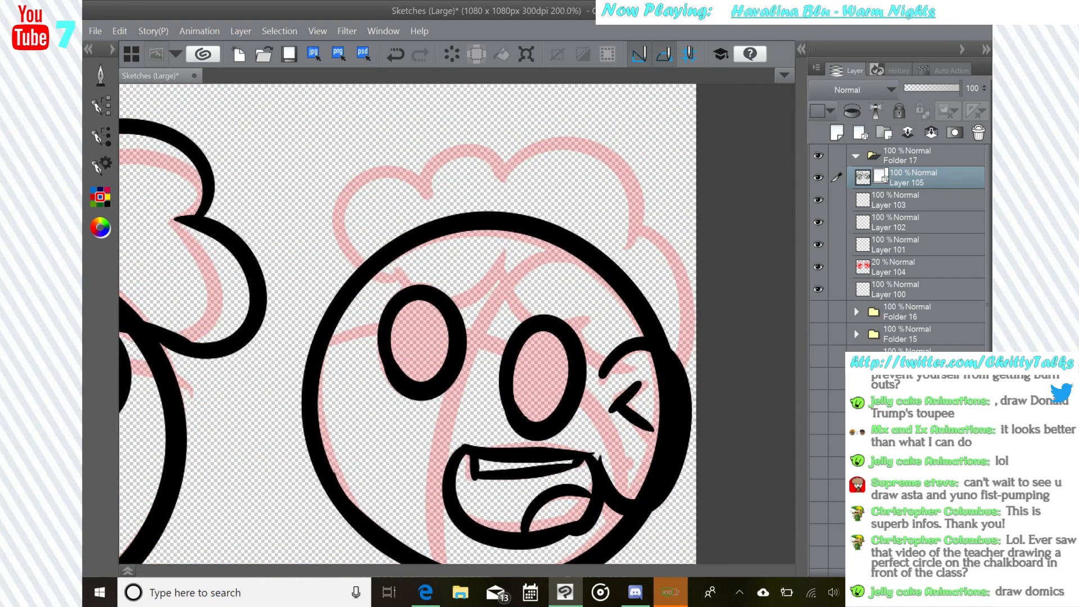
mouse_move(400, 272)
mouse_down()
mouse_move(459, 194)
mouse_move(459, 204)
mouse_up()
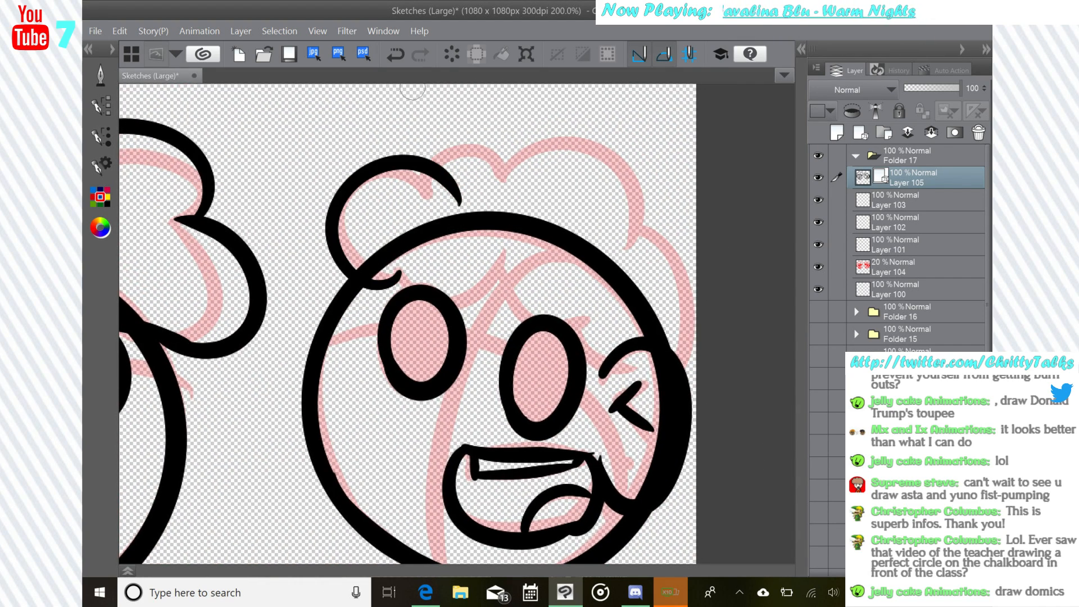
click(395, 54)
mouse_move(402, 275)
mouse_down()
mouse_move(325, 264)
mouse_move(454, 166)
mouse_move(546, 192)
mouse_up()
mouse_move(541, 148)
mouse_down()
mouse_move(613, 152)
mouse_move(626, 271)
mouse_up()
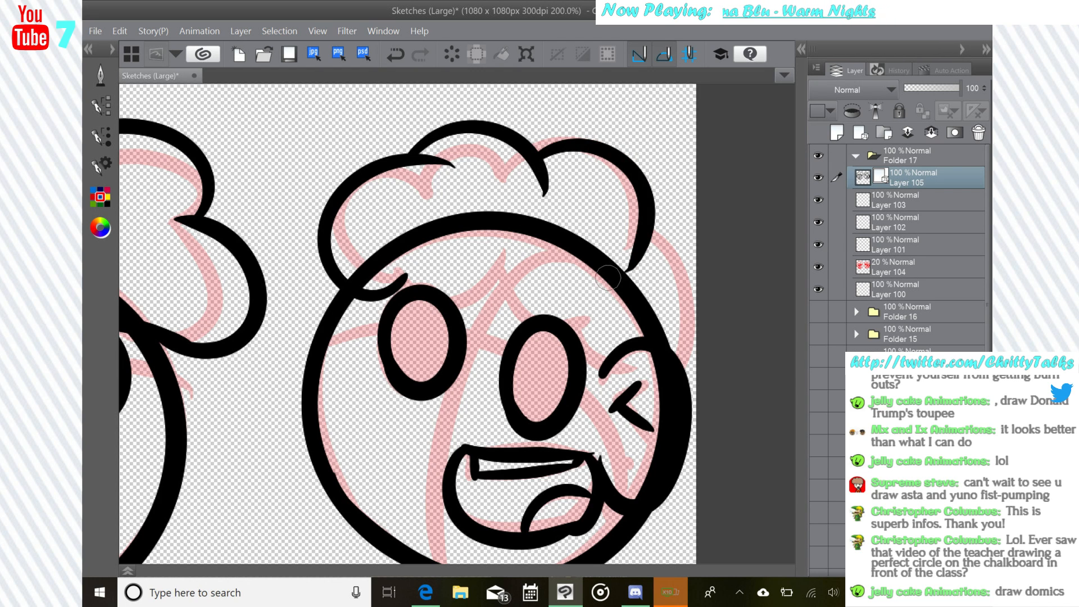
key(ctrl+z)
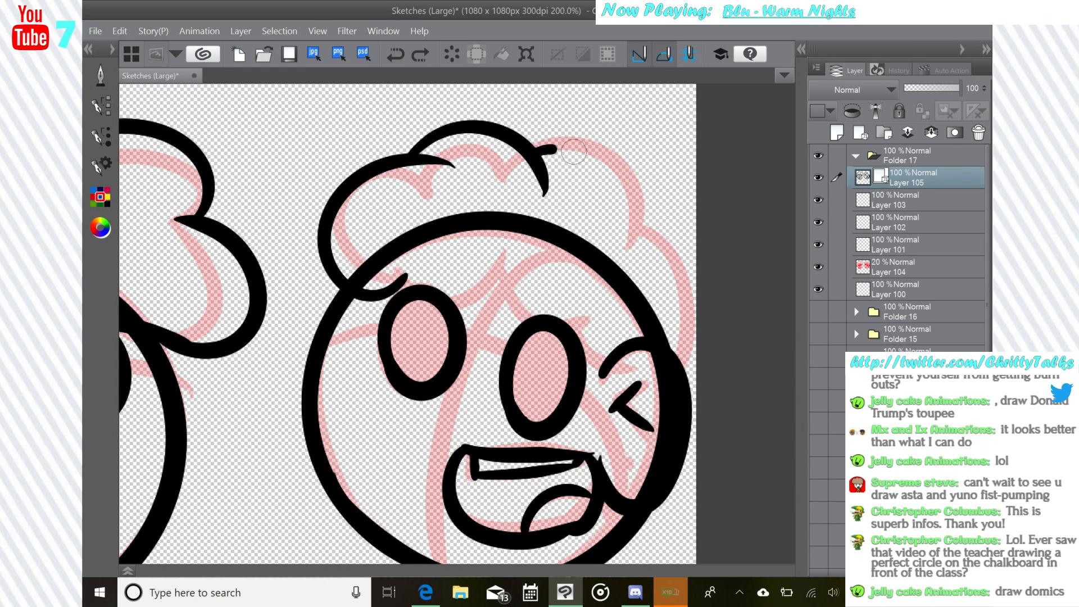
mouse_move(539, 144)
mouse_down()
mouse_move(695, 293)
mouse_move(669, 352)
mouse_up()
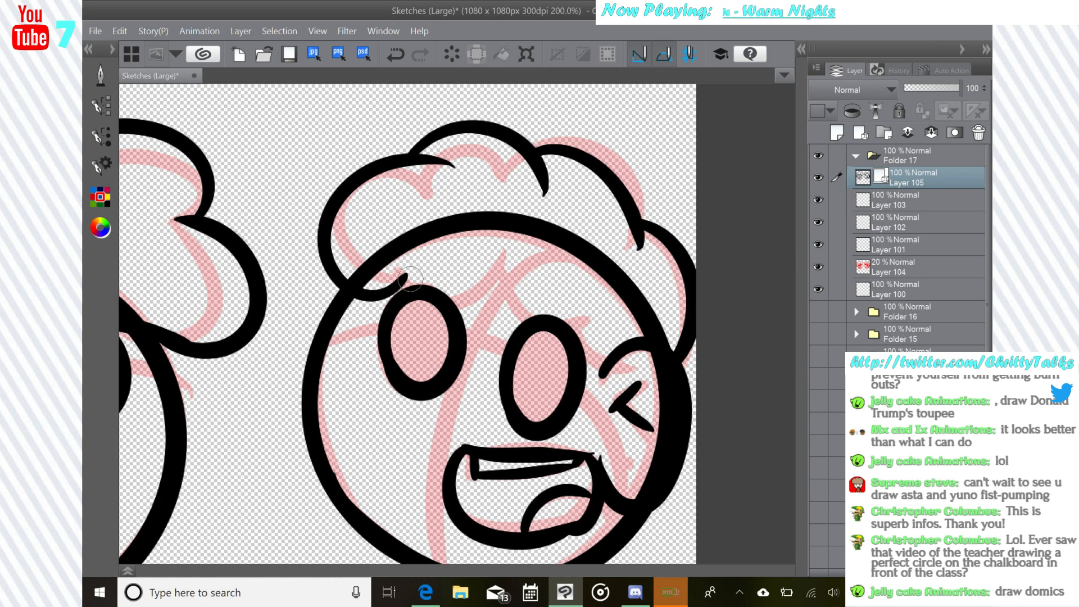
mouse_move(410, 278)
mouse_down()
mouse_move(481, 294)
mouse_move(518, 265)
mouse_move(653, 334)
mouse_move(692, 155)
mouse_move(652, 222)
mouse_move(568, 182)
mouse_up()
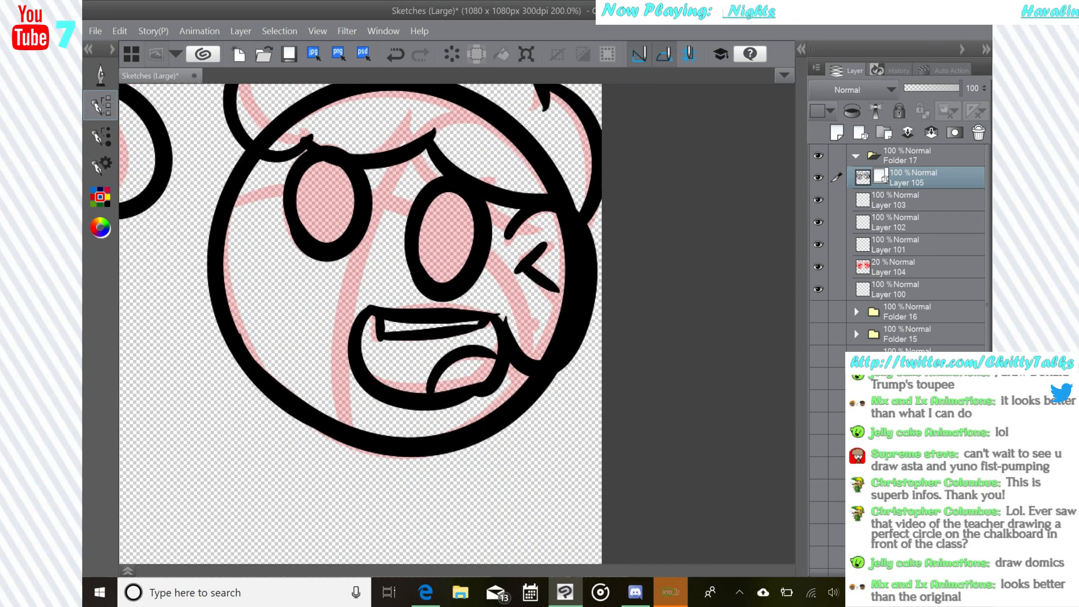
- Select the right-hand head's ear stroke and narrow it slightly from its inner side, away from the mouth
click(101, 76)
click(138, 69)
click(526, 363)
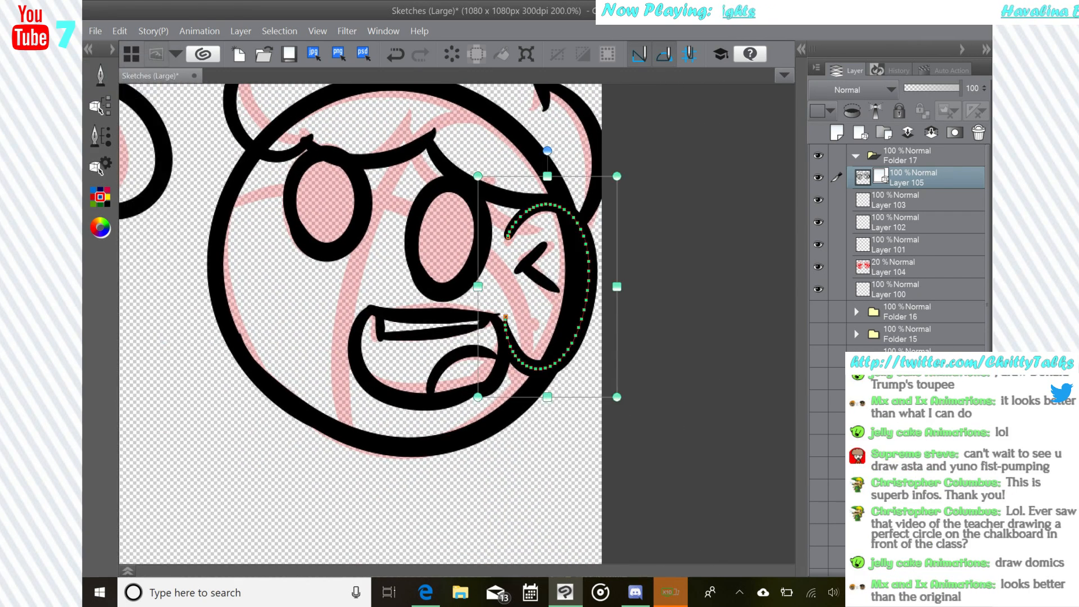
drag(479, 288, 492, 288)
key(ctrl+d)
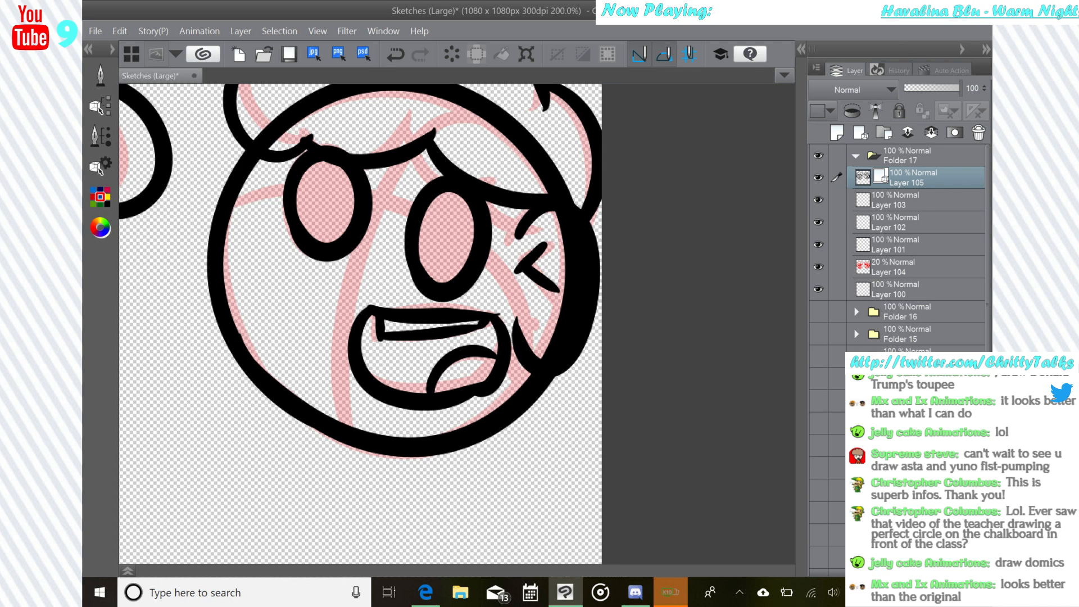
- Scale the whole inked line art down slightly so that the right-hand head fits inside the canvas
drag(410, 319, 560, 314)
scroll(559, 303, down, 2)
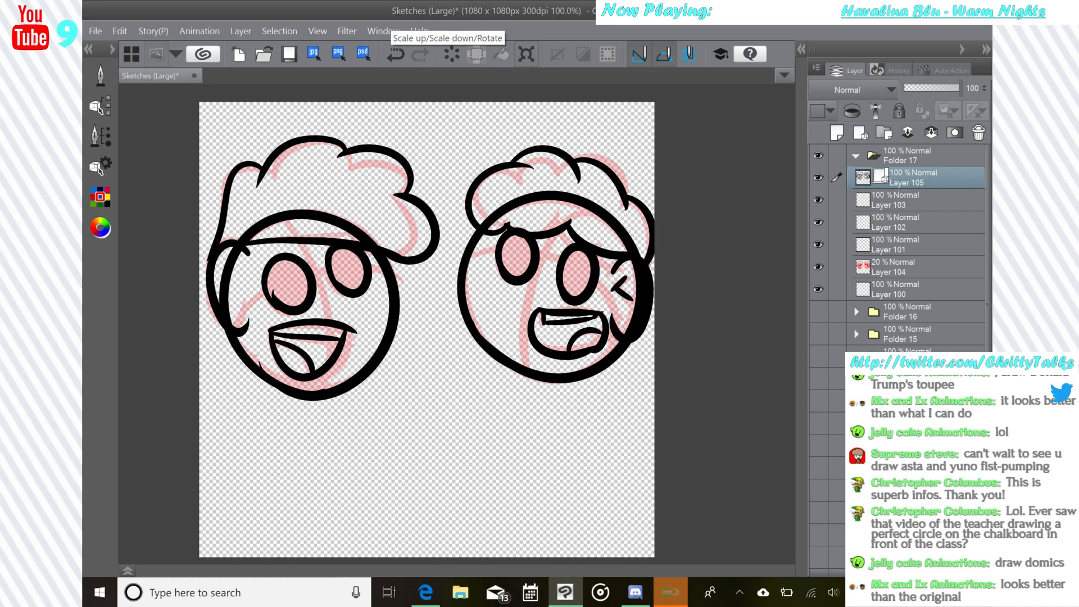
key(ctrl+t)
drag(665, 120, 654, 126)
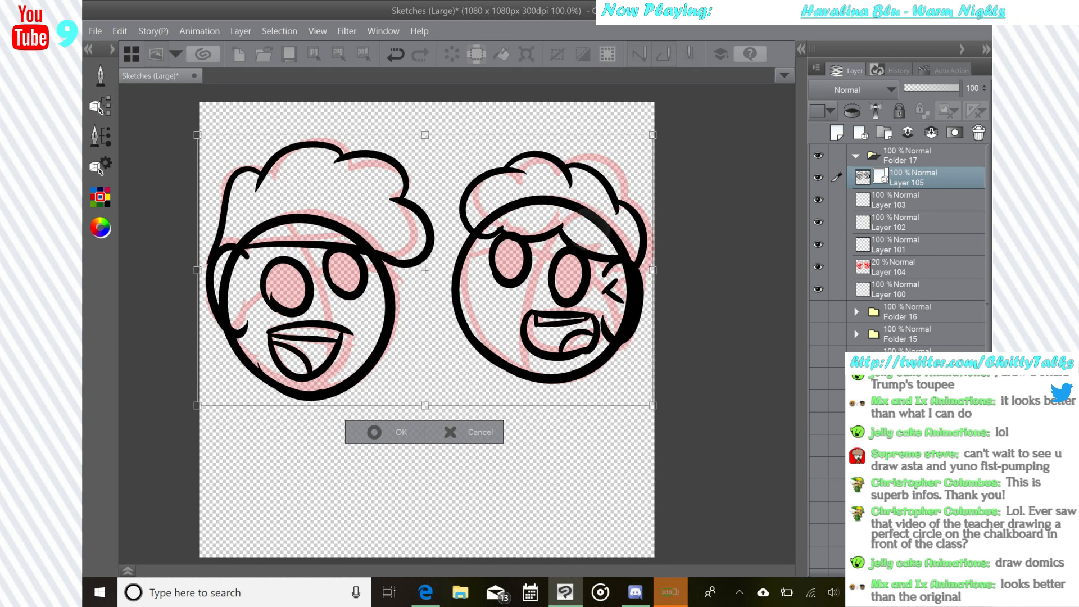
key(Return)
- Select the stroke forming the right side of the right-hand head's mouth and enlarge it to smooth the lower corner
drag(581, 248, 644, 213)
scroll(664, 289, up, 7)
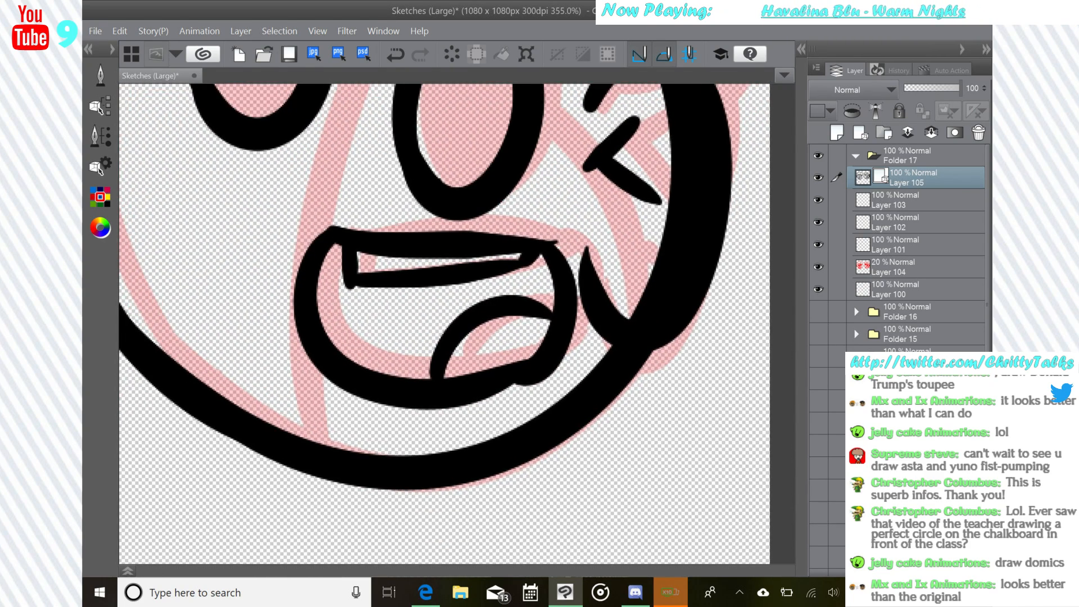
click(101, 75)
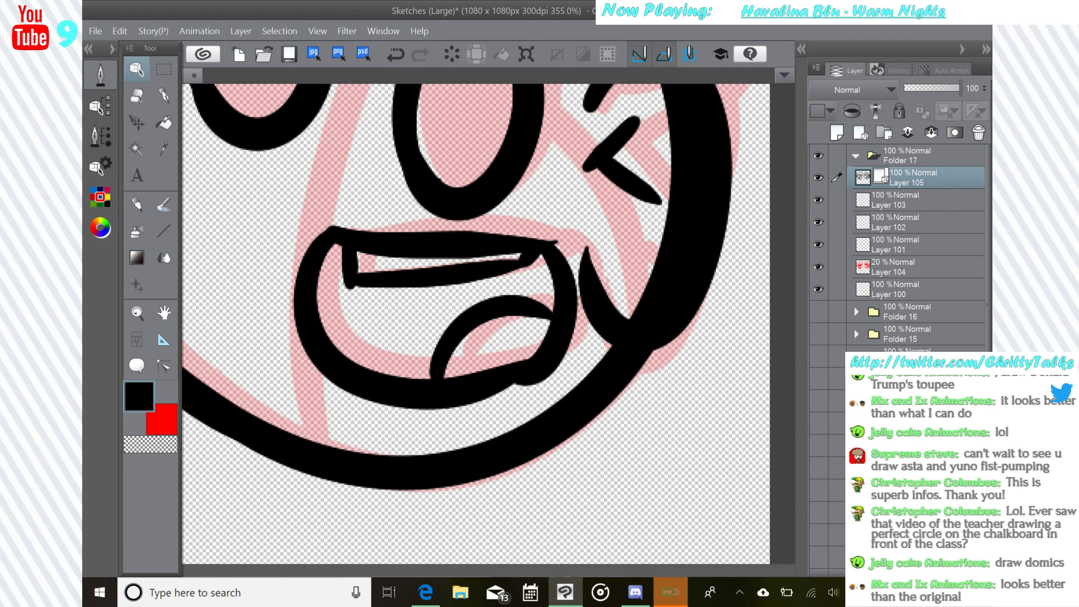
click(540, 379)
drag(462, 418, 400, 439)
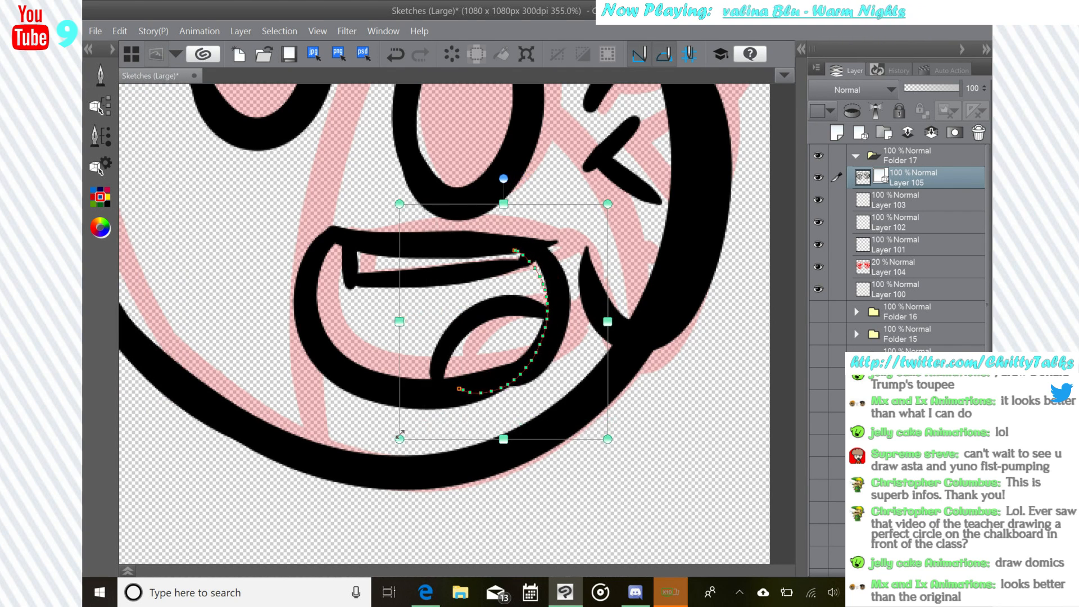
drag(608, 203, 620, 166)
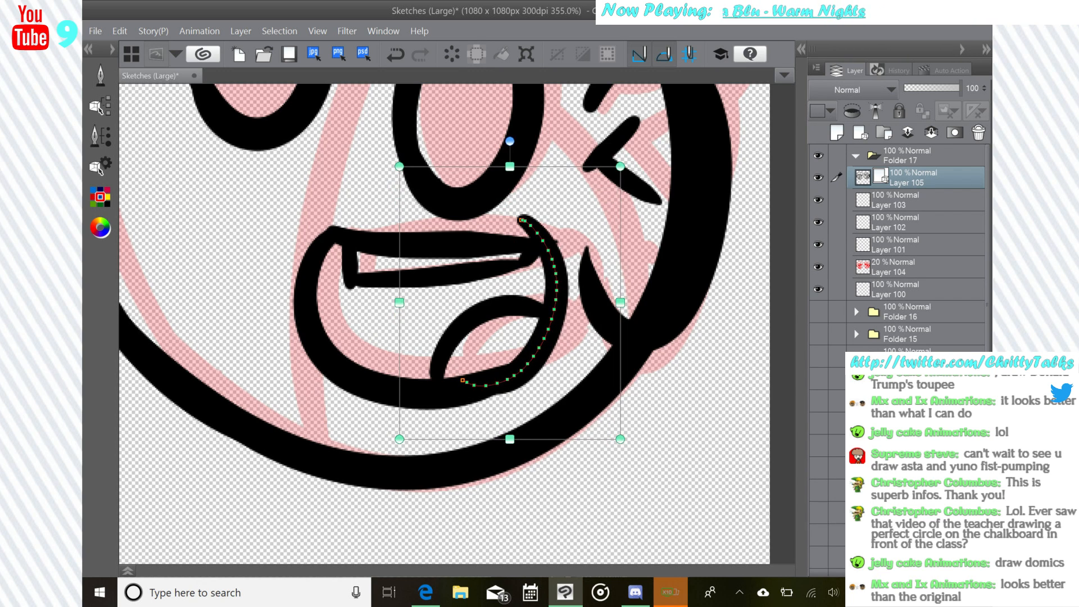
- Widen the lower outline stroke of the right-hand head's mouth slightly so it blends into the right side curve
click(353, 372)
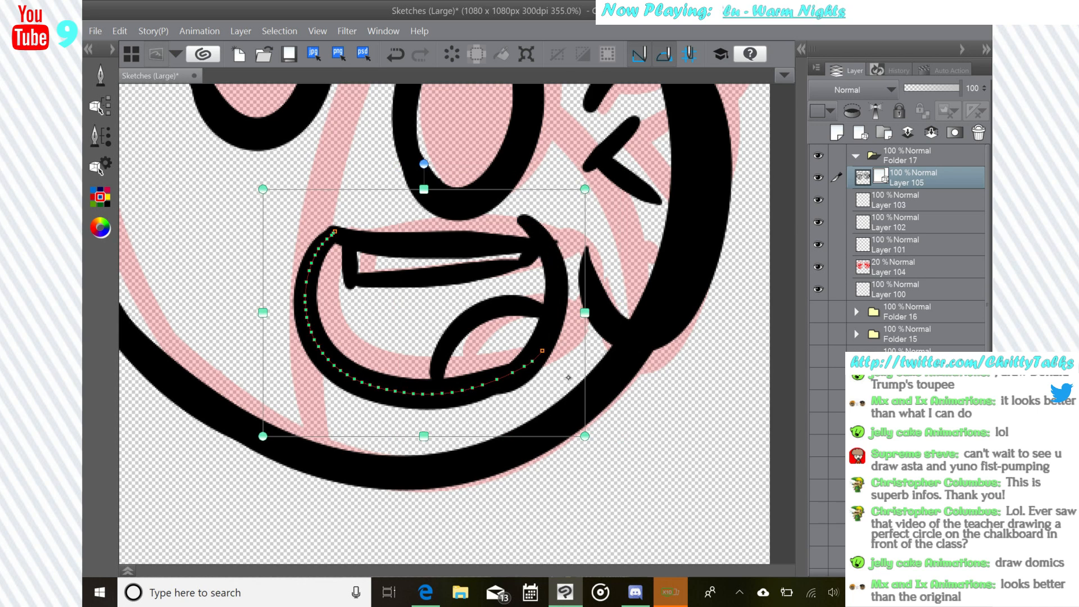
drag(585, 312, 598, 312)
click(635, 410)
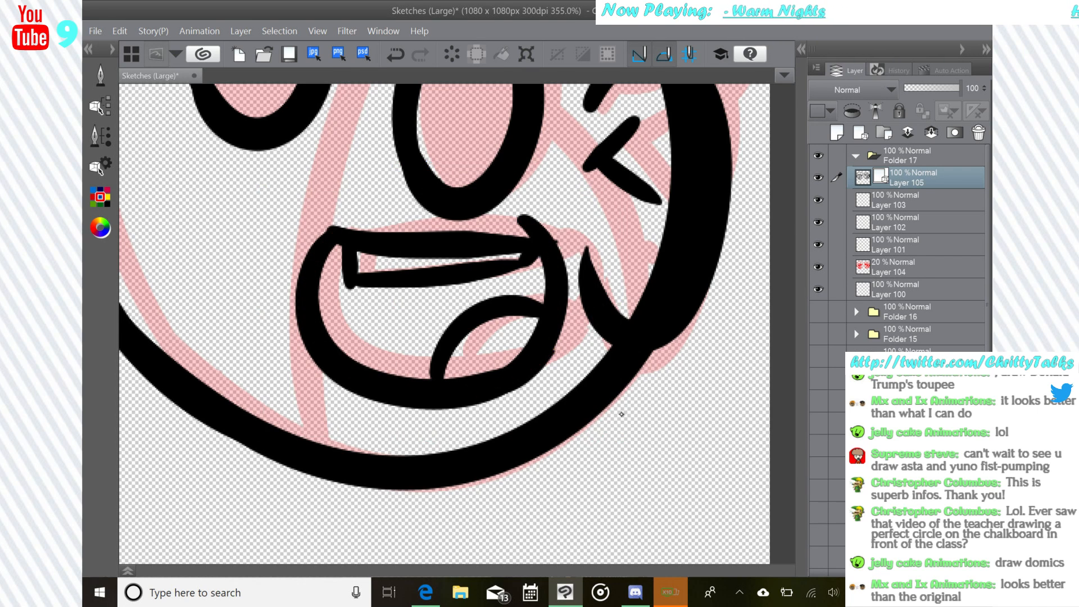
- Erase the bump on the lower right side of the right-hand head's mouth and the line end overshooting its upper right corner
click(100, 75)
click(137, 95)
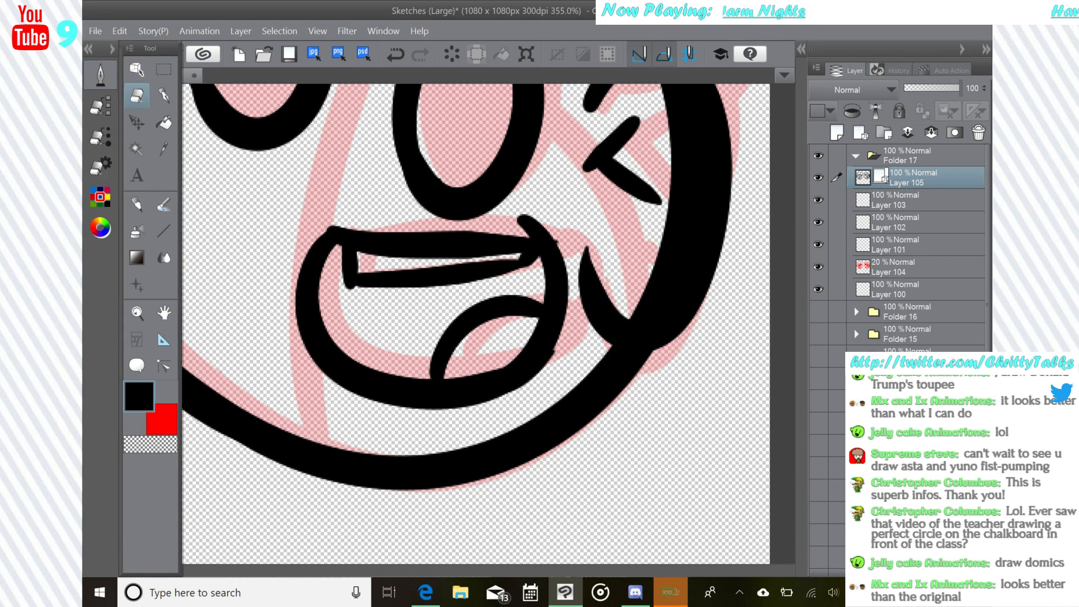
drag(541, 356, 555, 358)
drag(560, 228, 559, 238)
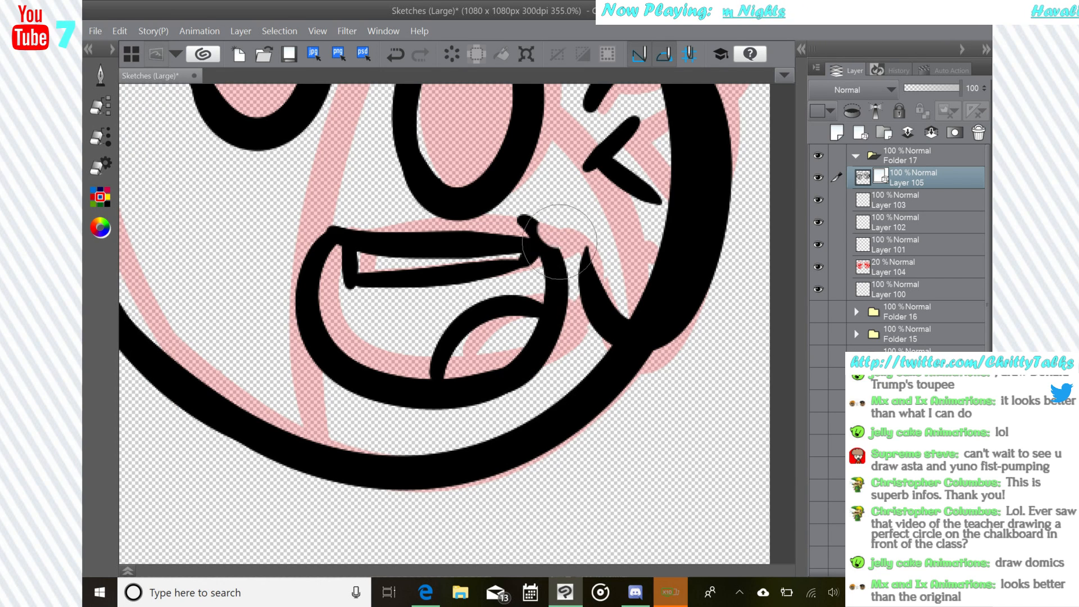
click(395, 54)
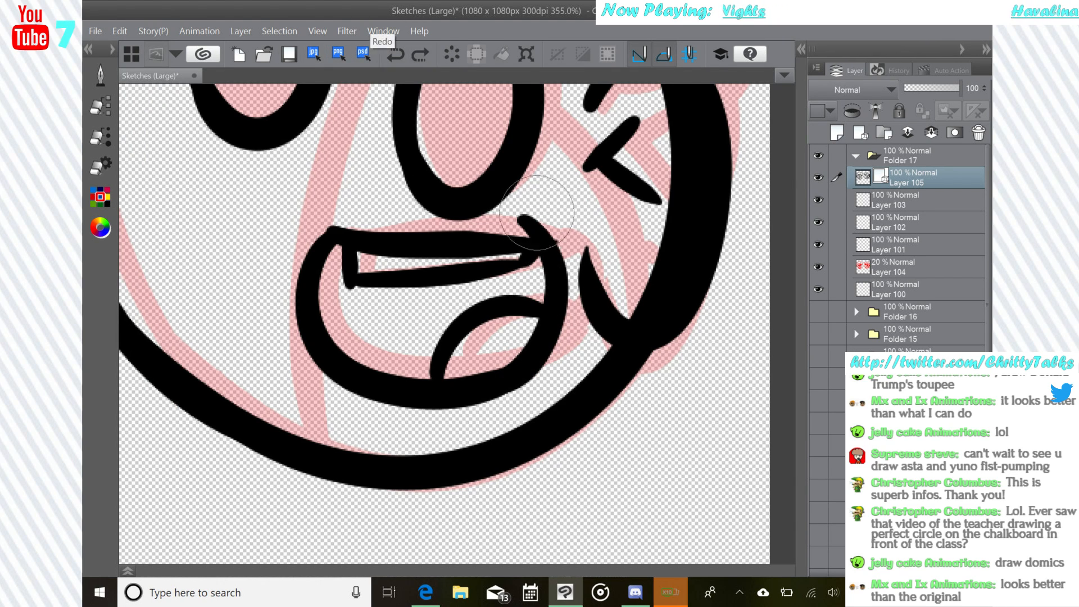
click(396, 54)
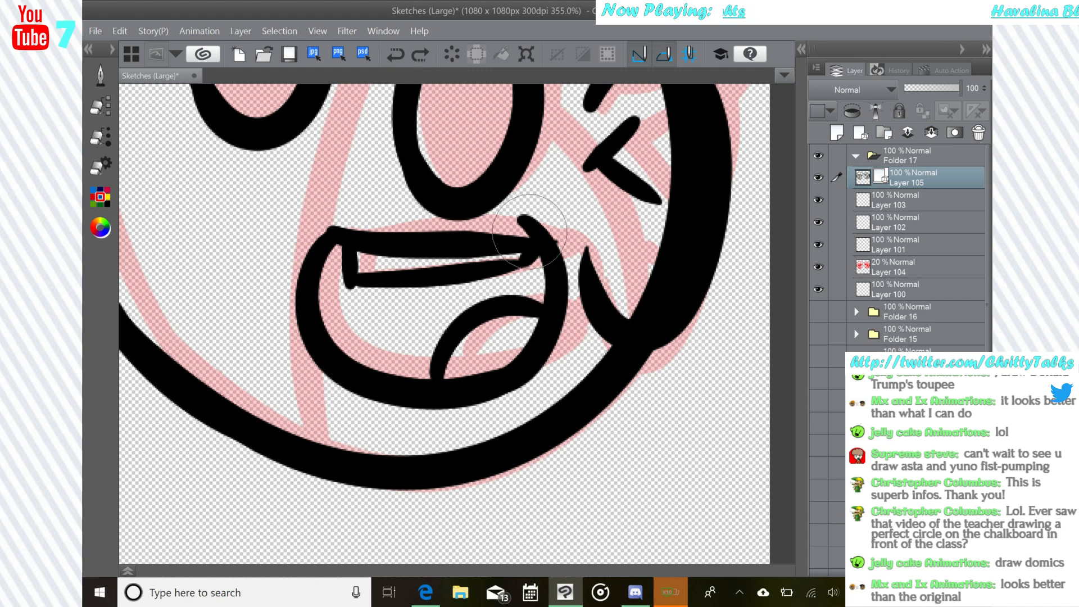
drag(554, 225, 559, 233)
click(395, 54)
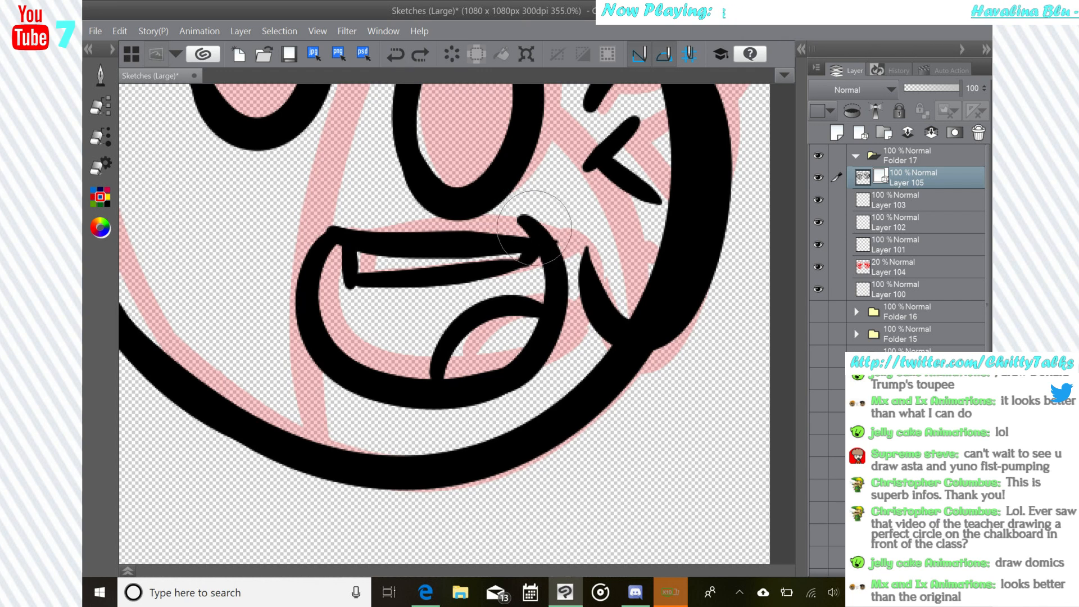
drag(554, 234, 543, 235)
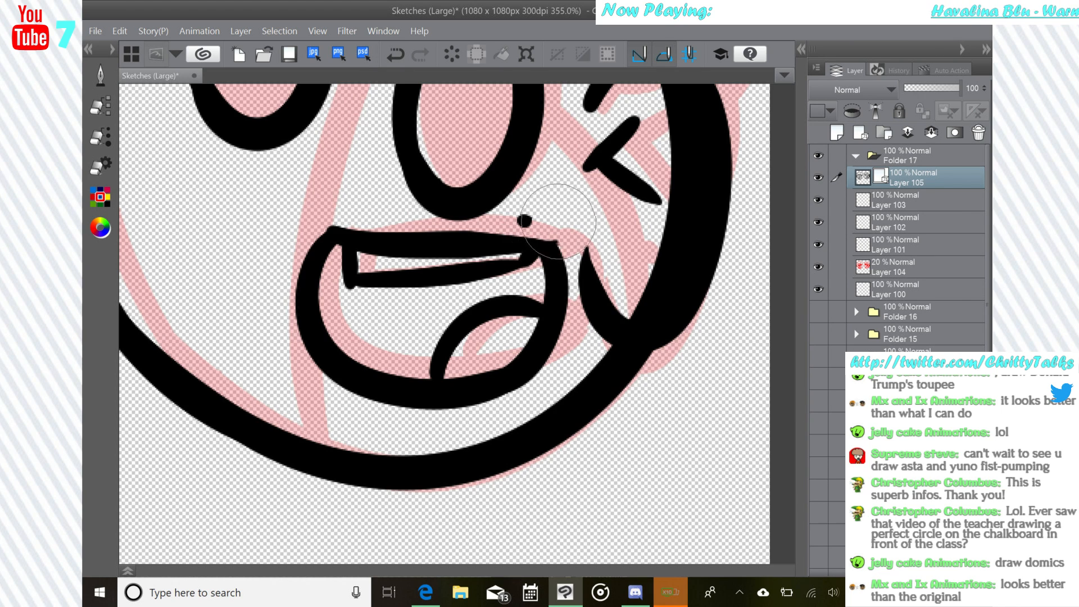
- Erase the stray spurs along the lower face outline of the left-hand head
key(ctrl+0)
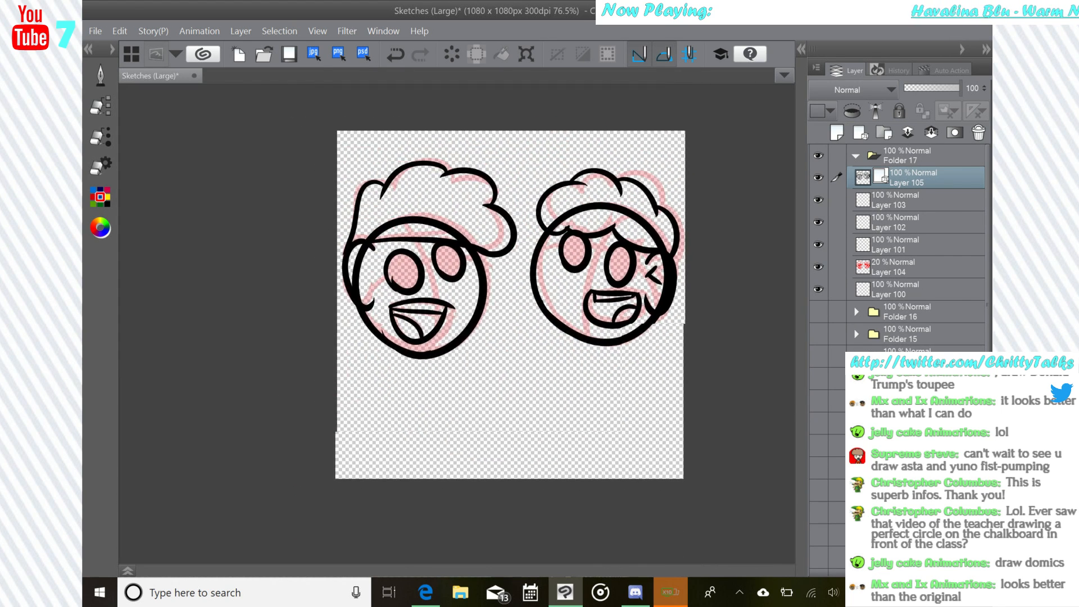
scroll(439, 312, up, 8)
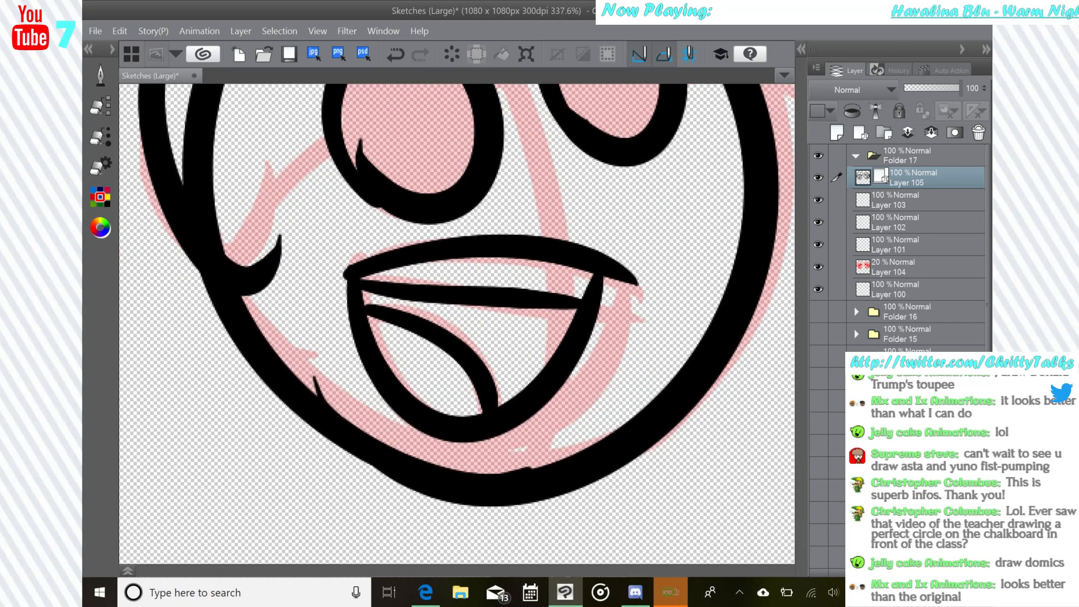
drag(309, 372, 359, 419)
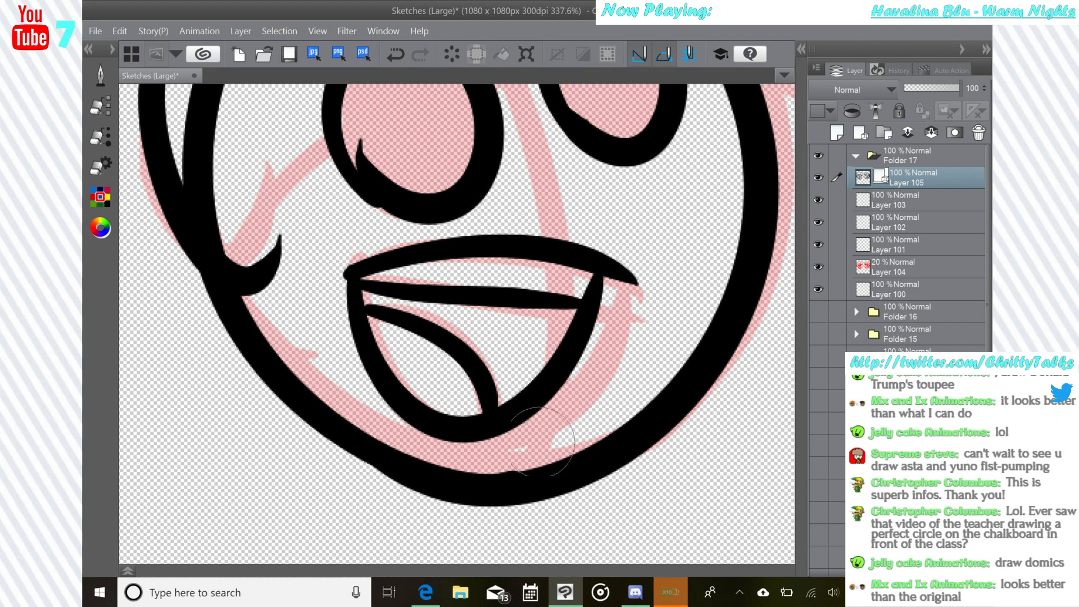
- Make Layer 103 the active layer and hide the red sketch on Layer 104
drag(596, 405, 558, 531)
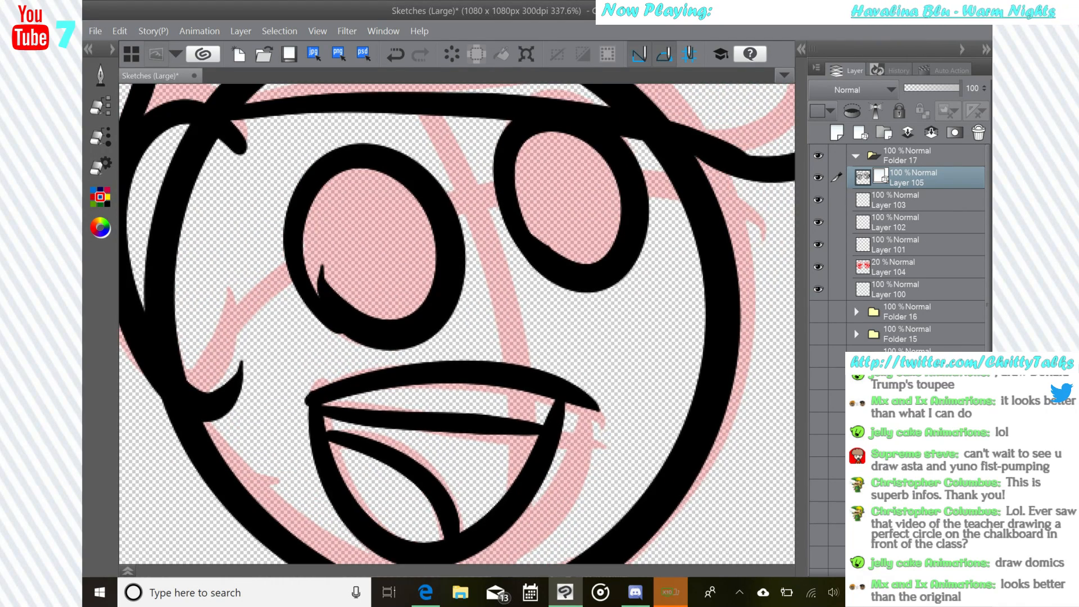
click(101, 75)
click(163, 123)
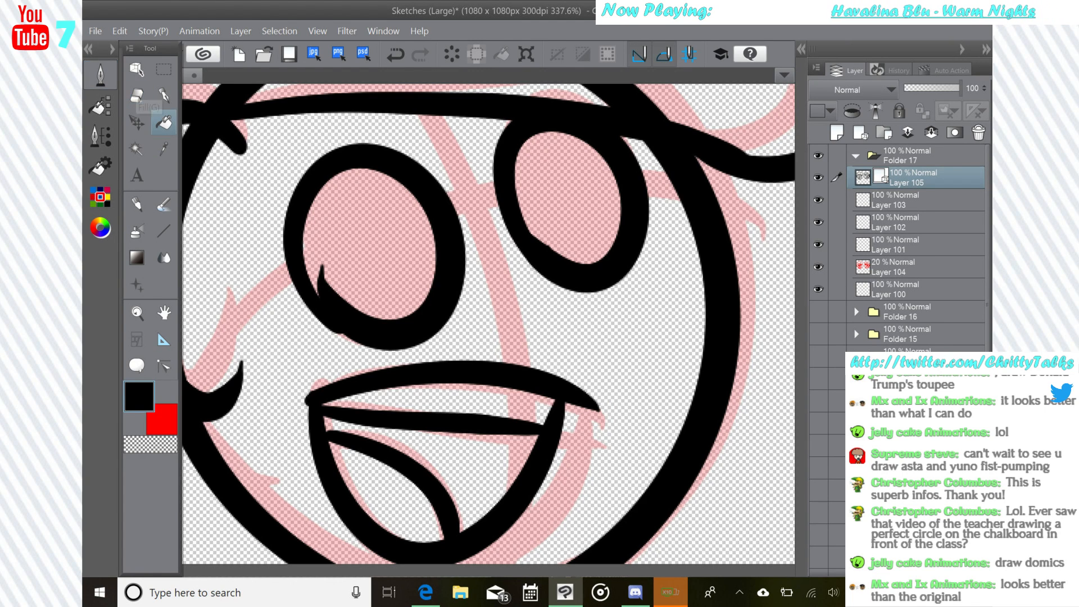
click(916, 200)
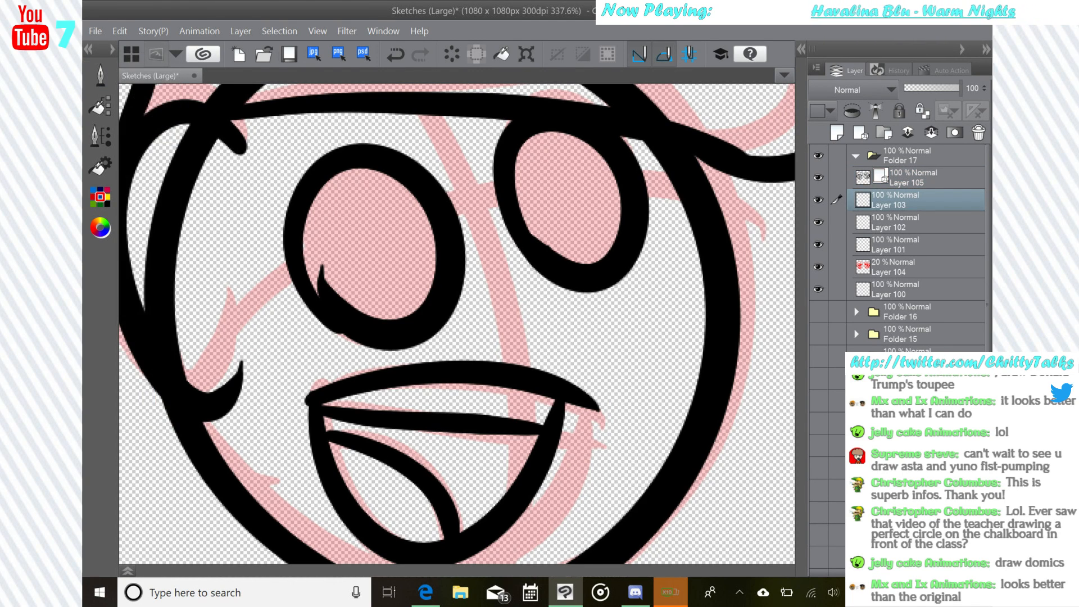
scroll(618, 275, down, 3)
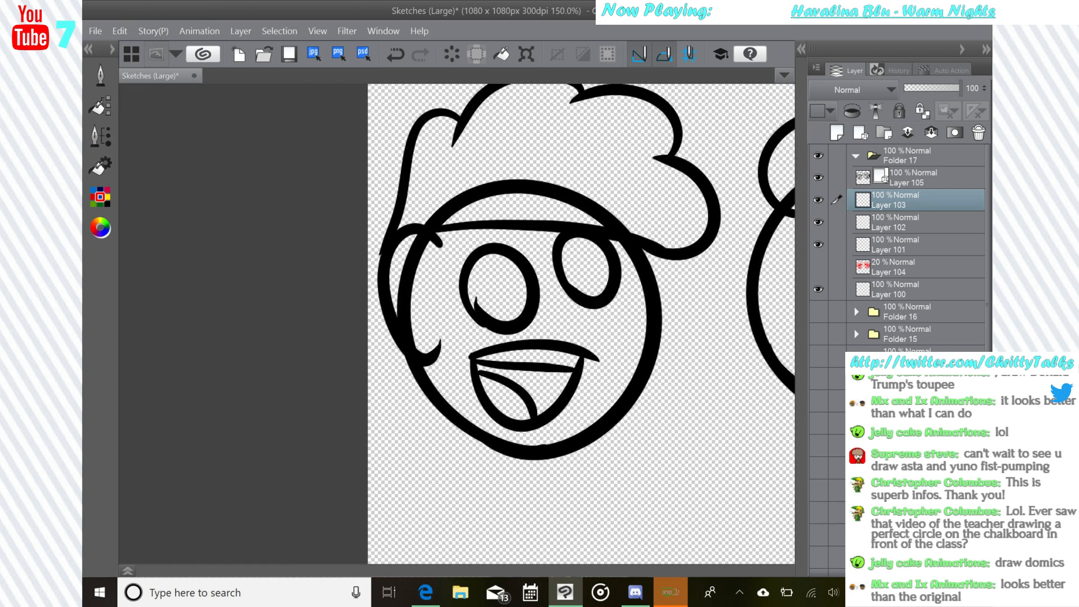
- On Layer 105, cut the left-hand head's circle outline at the hairline and delete the arc inside the hair
click(101, 75)
click(141, 97)
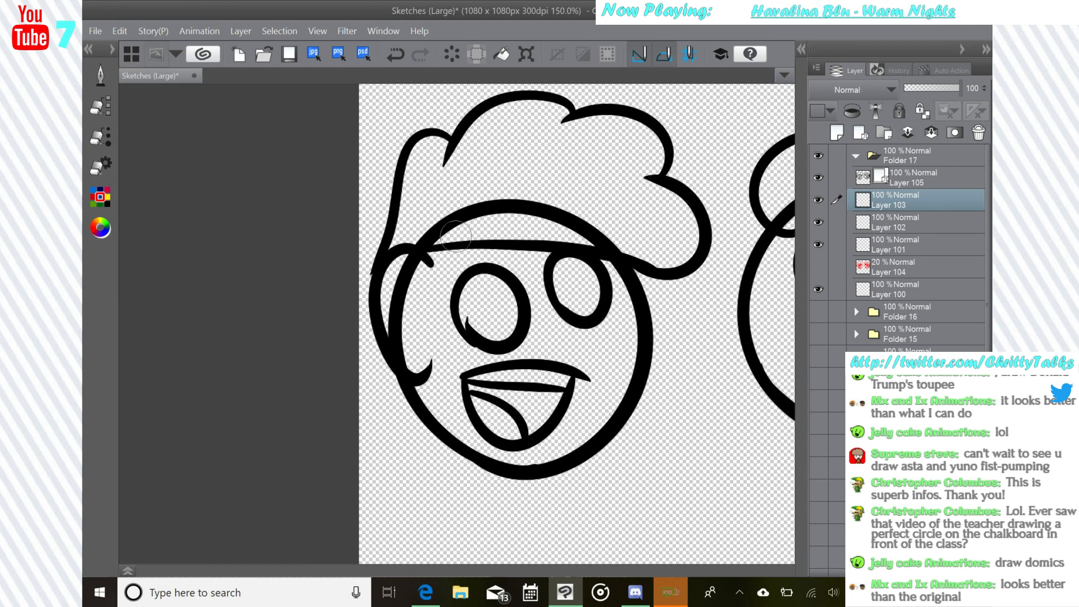
click(927, 178)
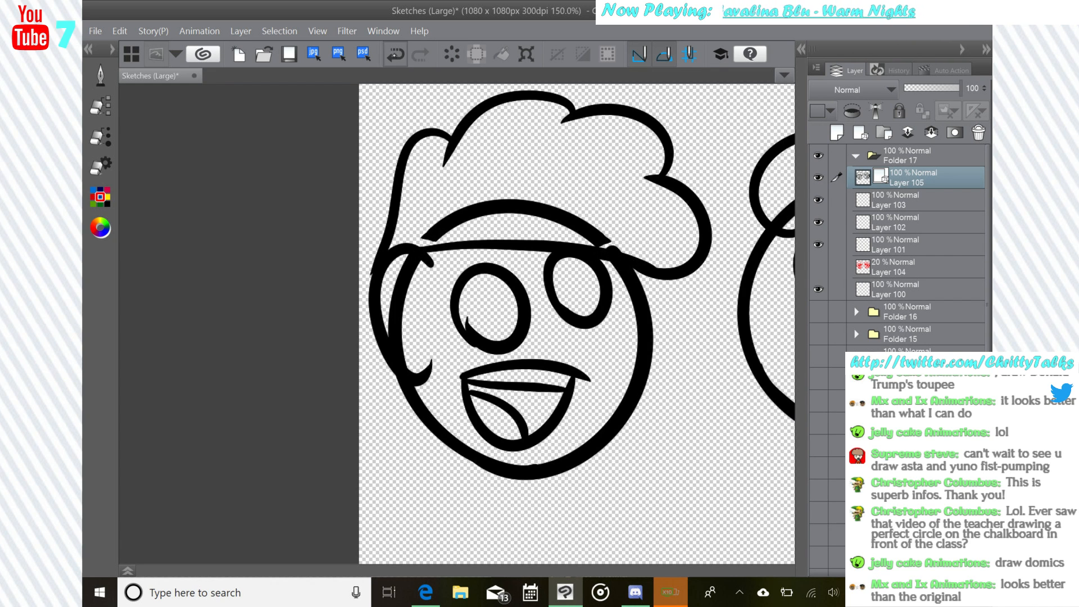
drag(617, 248, 634, 251)
click(100, 76)
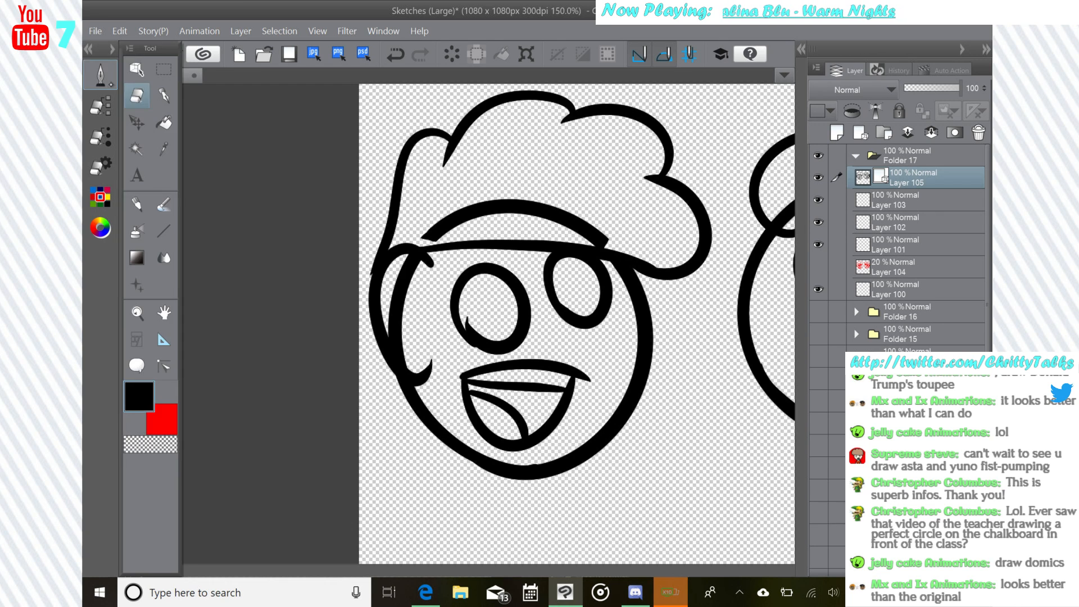
click(136, 68)
click(509, 206)
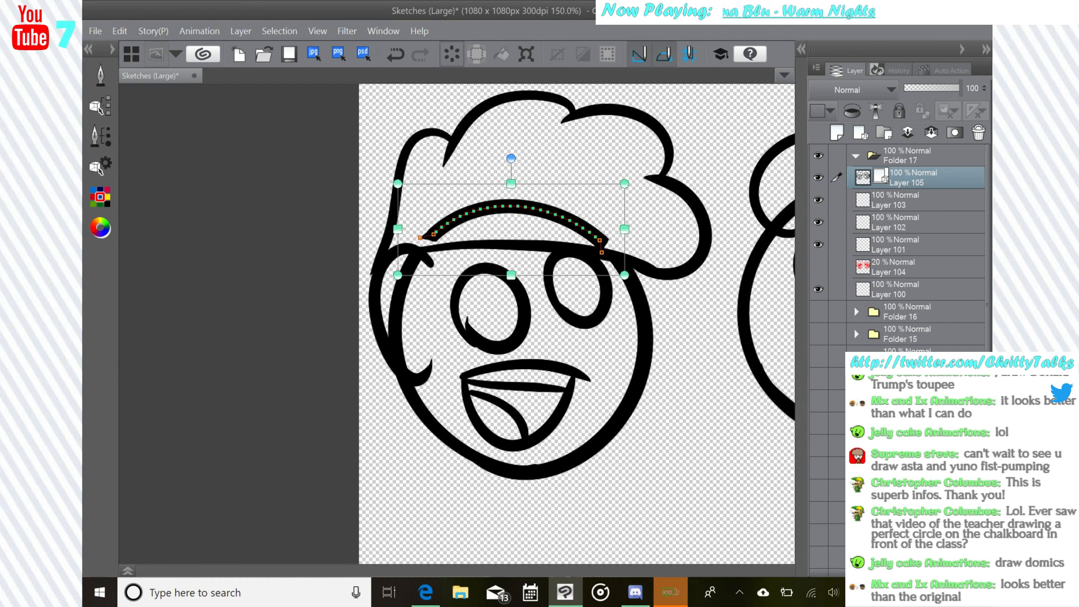
click(451, 54)
- Cut the left-hand head's circle outline at the ear's lower end and delete the segment crossing the ear
drag(562, 326, 453, 308)
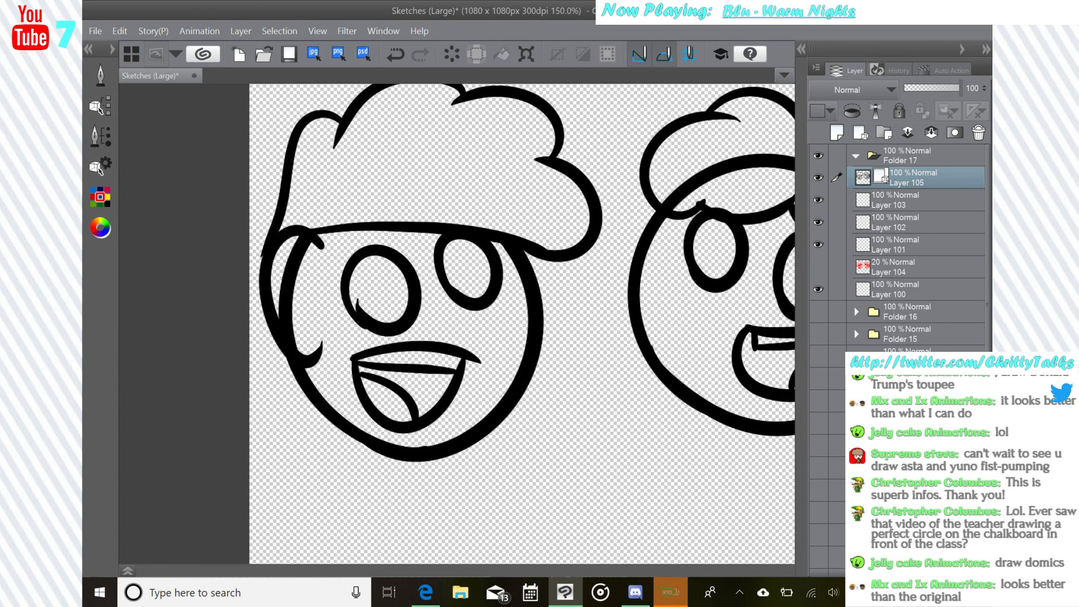
click(100, 75)
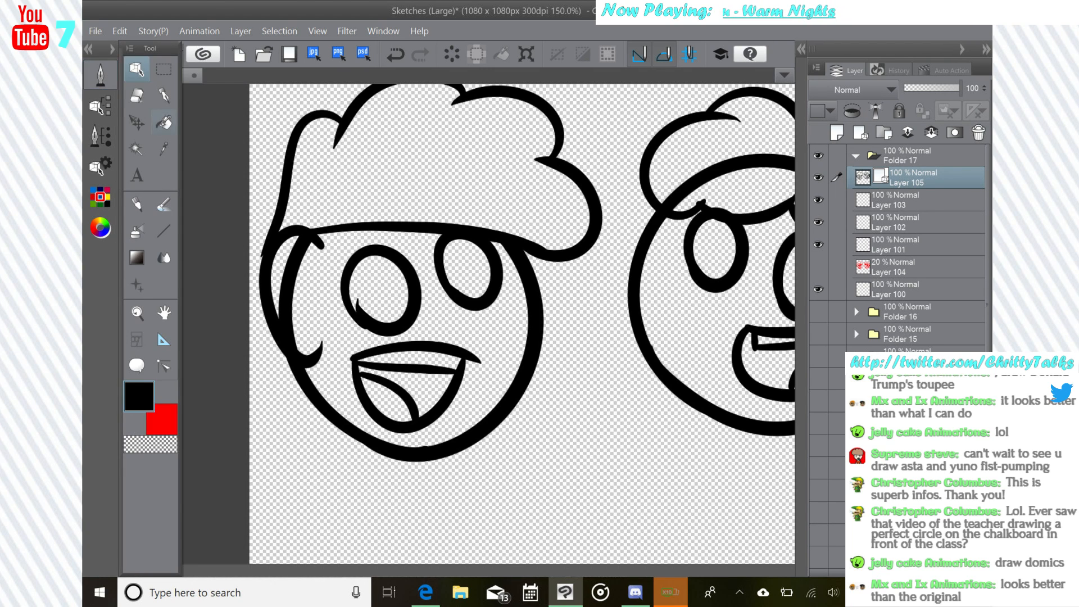
click(164, 123)
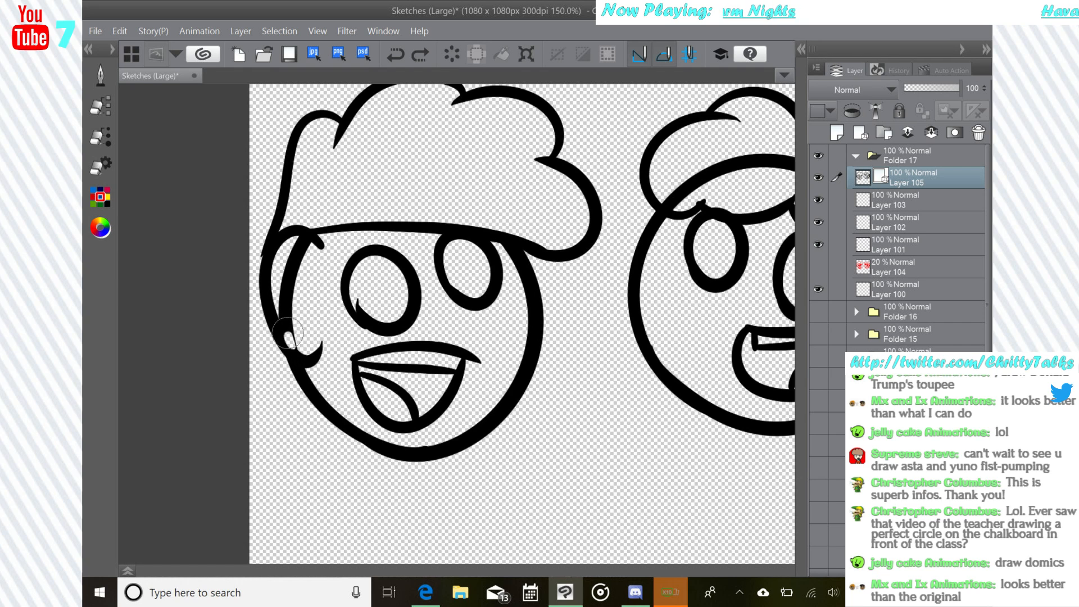
click(103, 78)
click(137, 69)
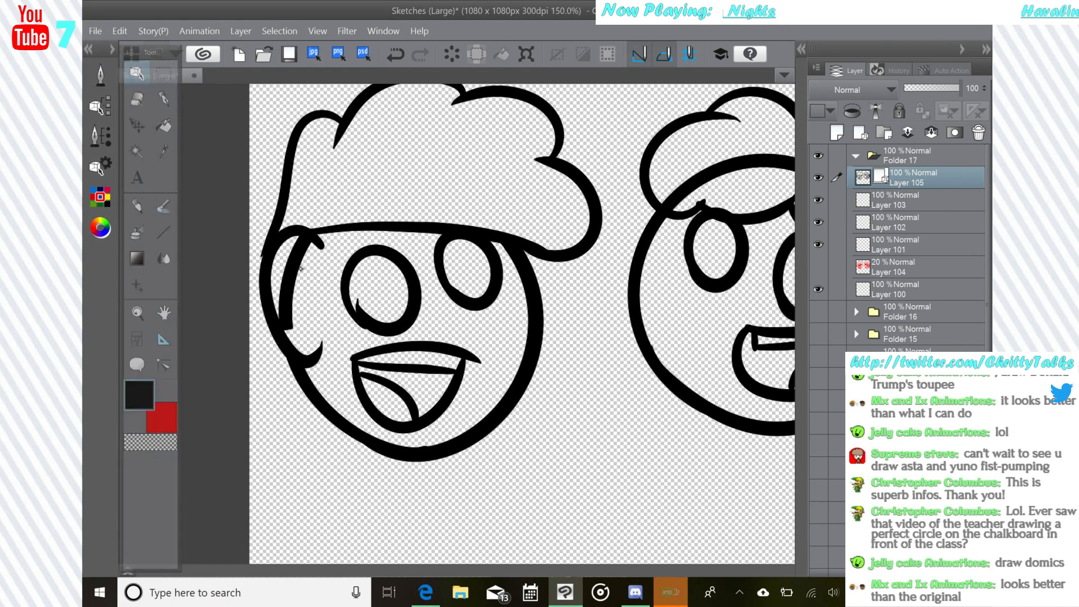
click(311, 239)
click(451, 54)
- Cut the right-hand head's circle outline where it meets the hair and the ear's lower end, then delete the section inside them
mouse_move(607, 292)
mouse_down()
mouse_move(429, 298)
mouse_move(303, 325)
mouse_up()
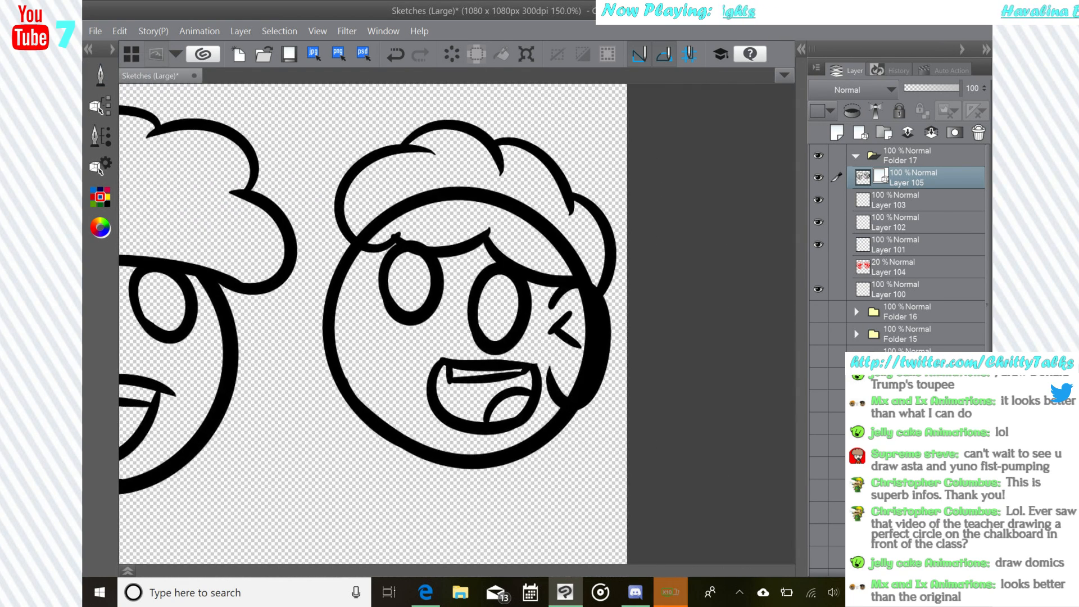
click(101, 75)
click(137, 96)
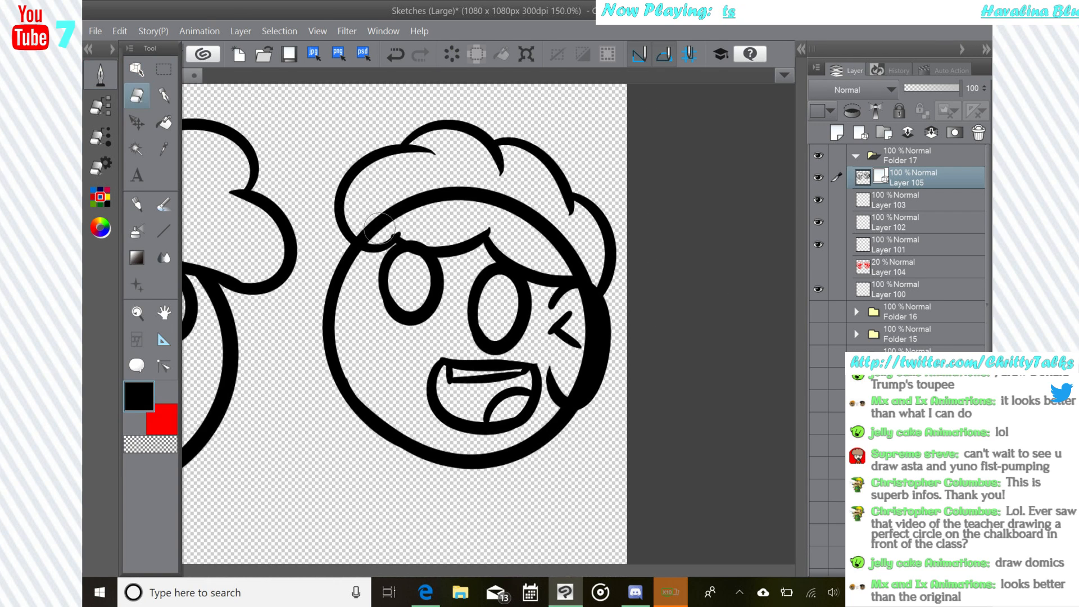
drag(569, 392, 584, 394)
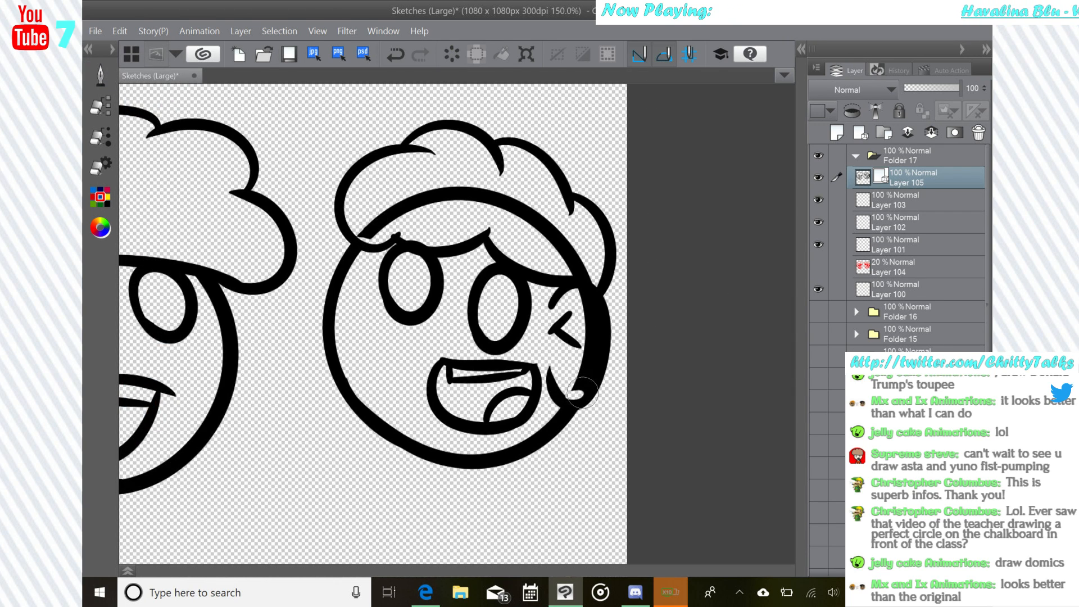
click(101, 74)
click(136, 70)
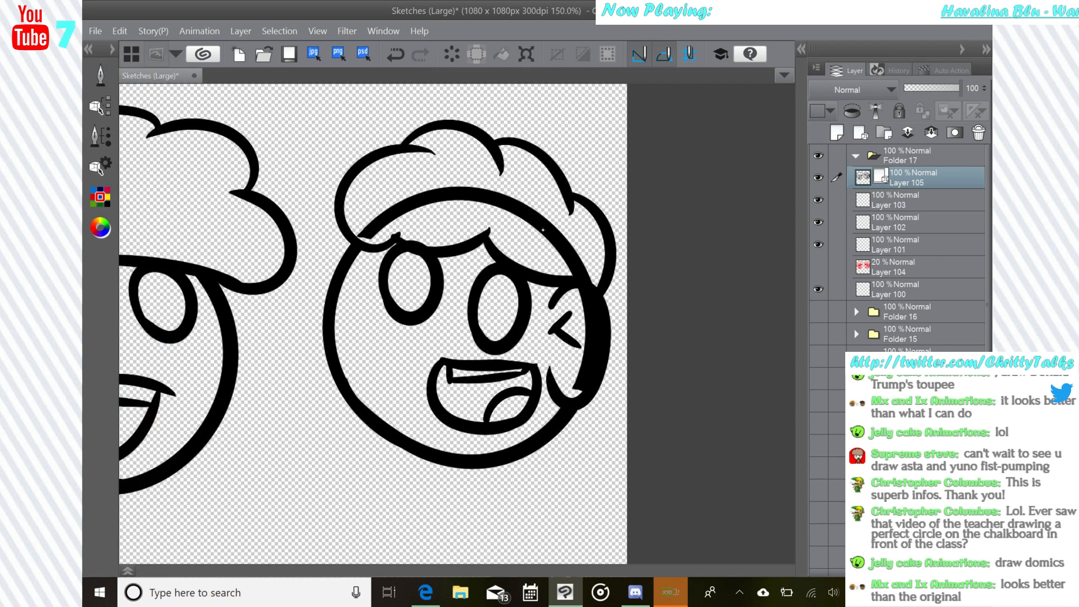
click(495, 198)
click(452, 54)
- Select the left side stroke of the right-hand head's face outline and narrow it slightly inwards
drag(475, 326, 557, 244)
scroll(680, 272, down, 5)
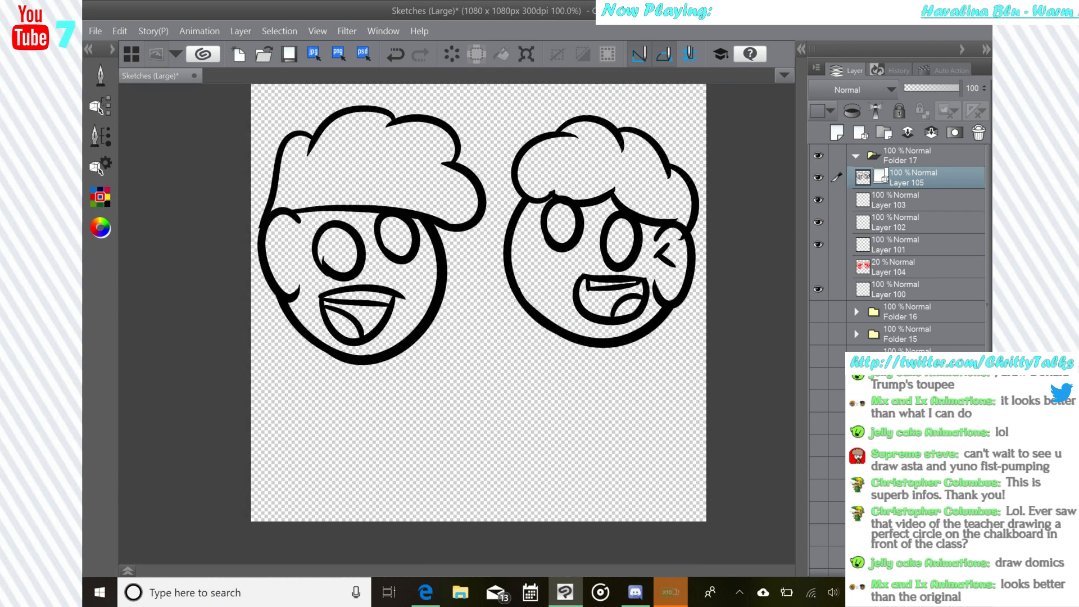
click(553, 282)
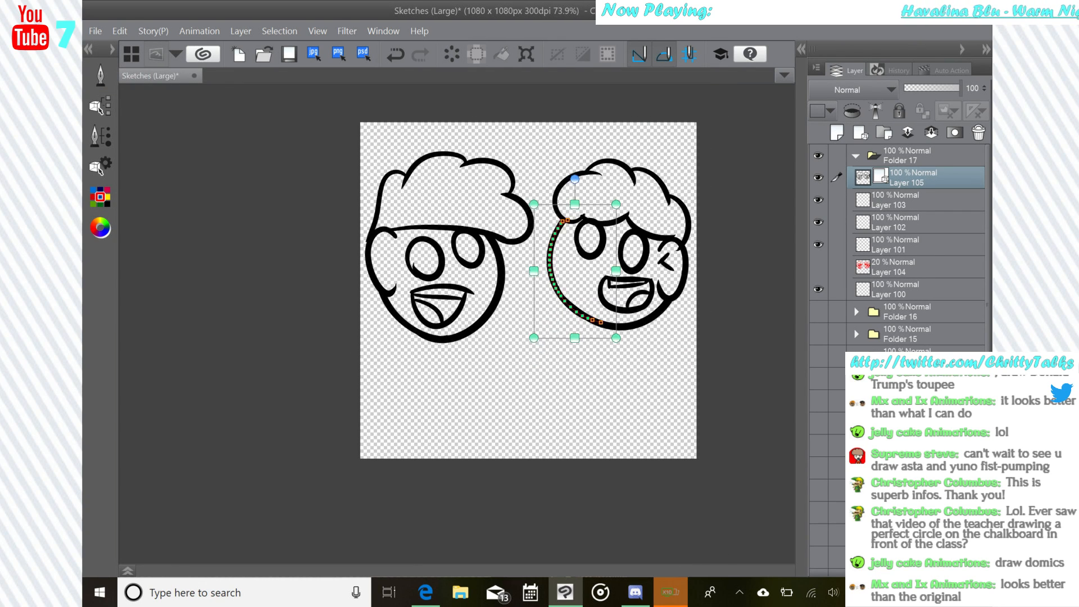
drag(533, 271, 539, 271)
click(647, 376)
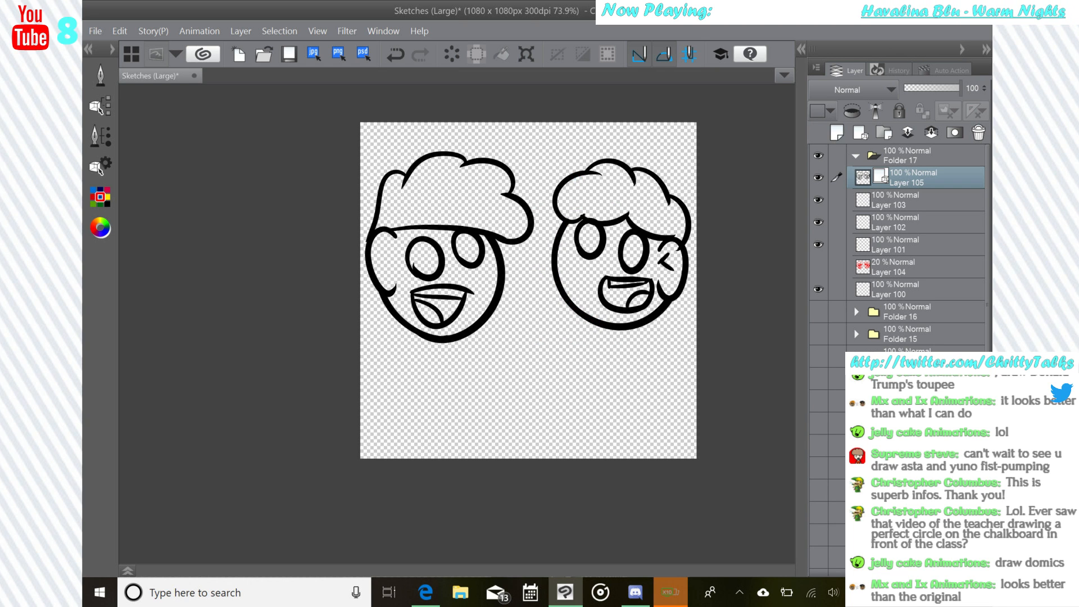
- Fill both eyes of the right-hand head solid black on Layer 103, using a fill bounded by the line art on Layer 105
click(101, 75)
click(164, 123)
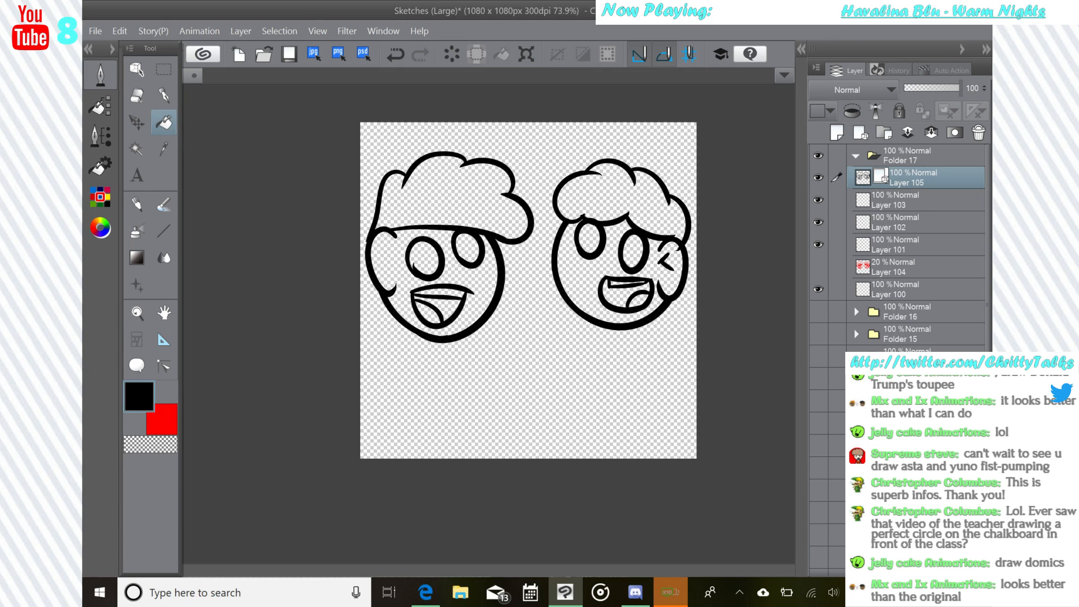
click(916, 200)
click(614, 249)
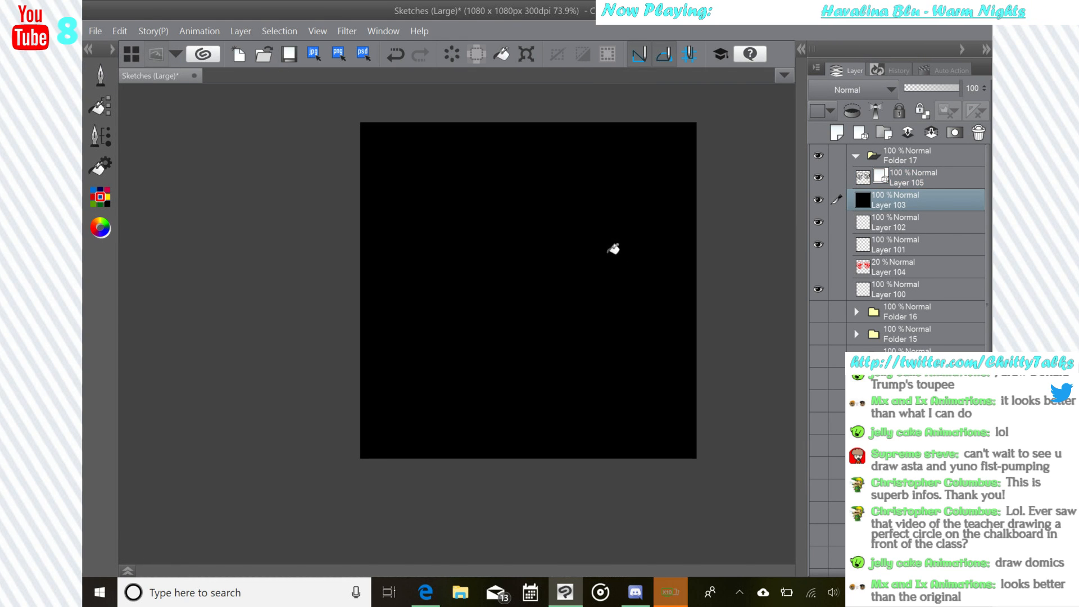
key(ctrl+z)
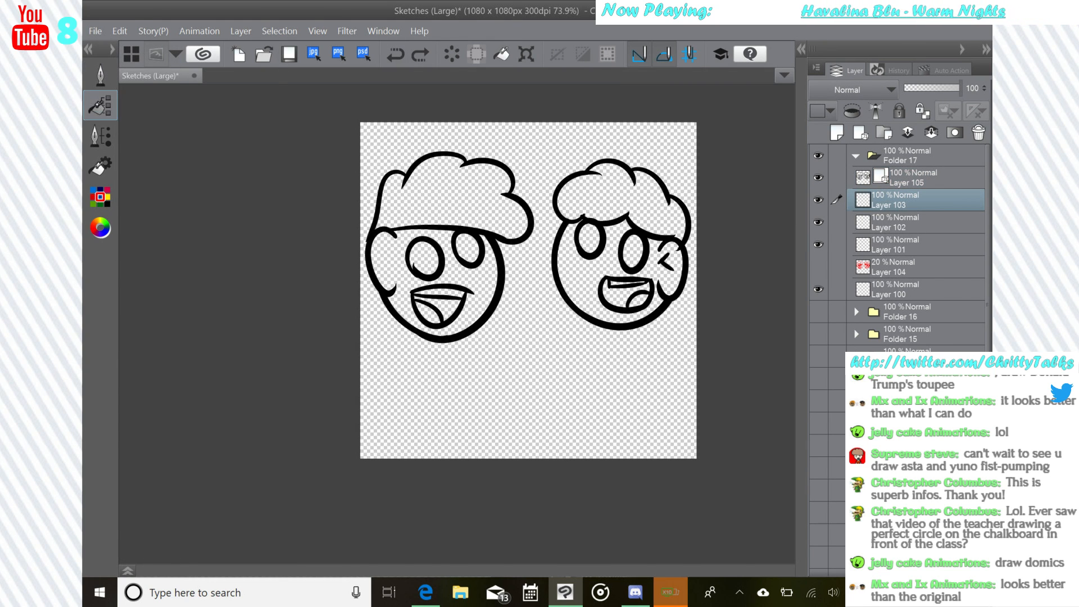
click(100, 105)
click(191, 122)
click(634, 250)
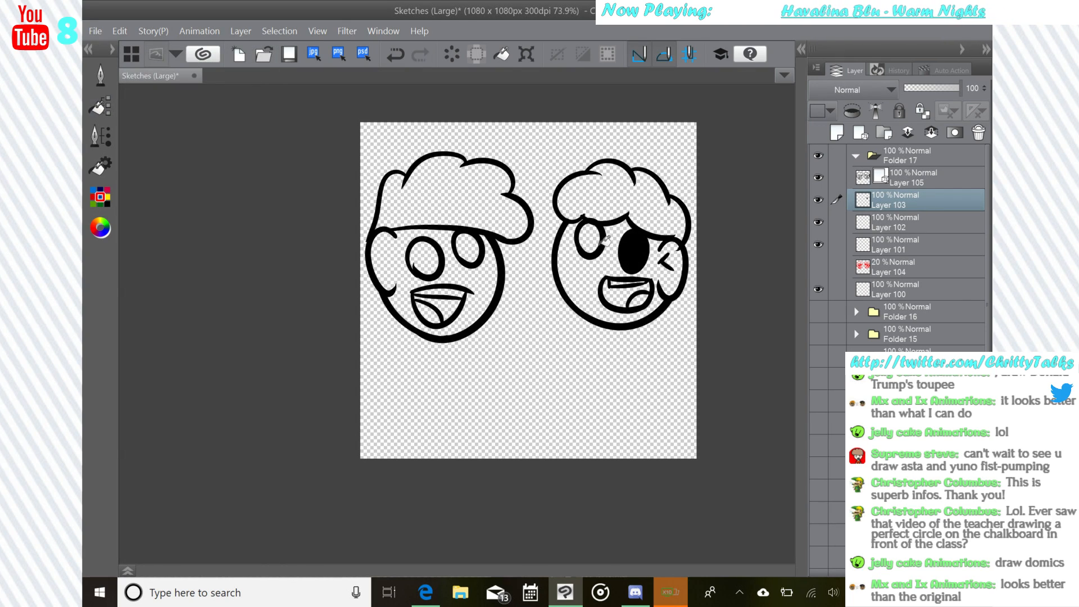
click(601, 241)
- Fill both eyes of the left-hand head solid black on Layer 103
scroll(611, 251, up, 6)
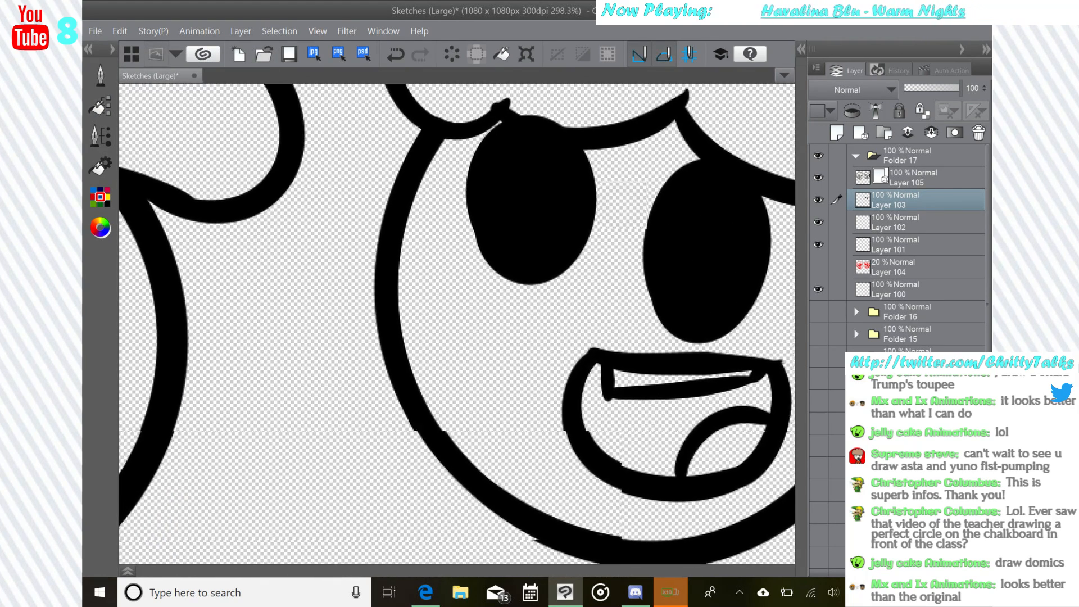
drag(315, 315, 674, 302)
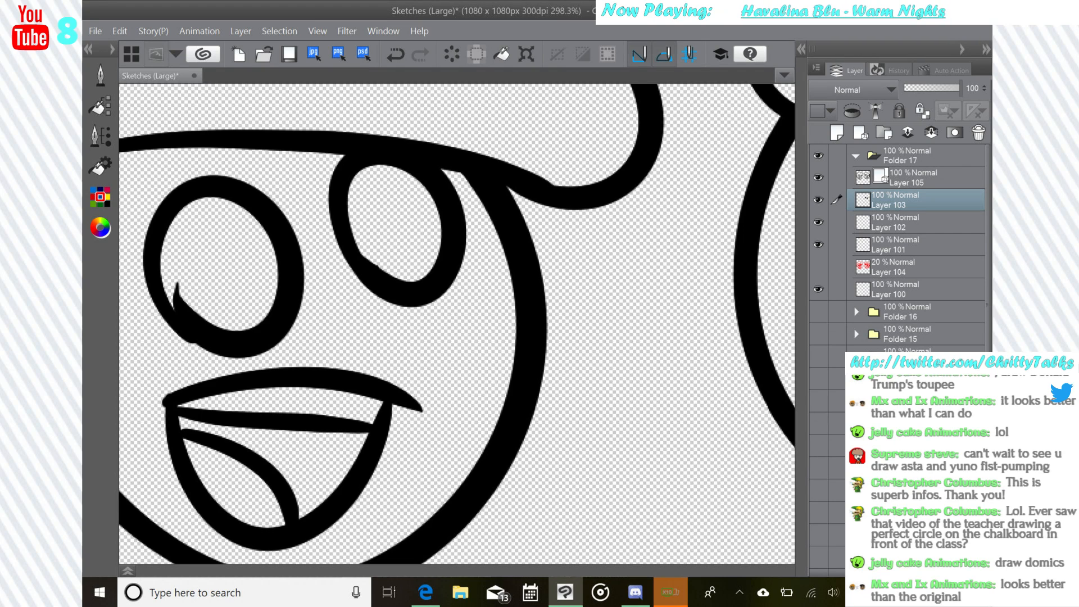
click(354, 227)
click(223, 271)
scroll(591, 275, down, 5)
scroll(491, 273, up, 6)
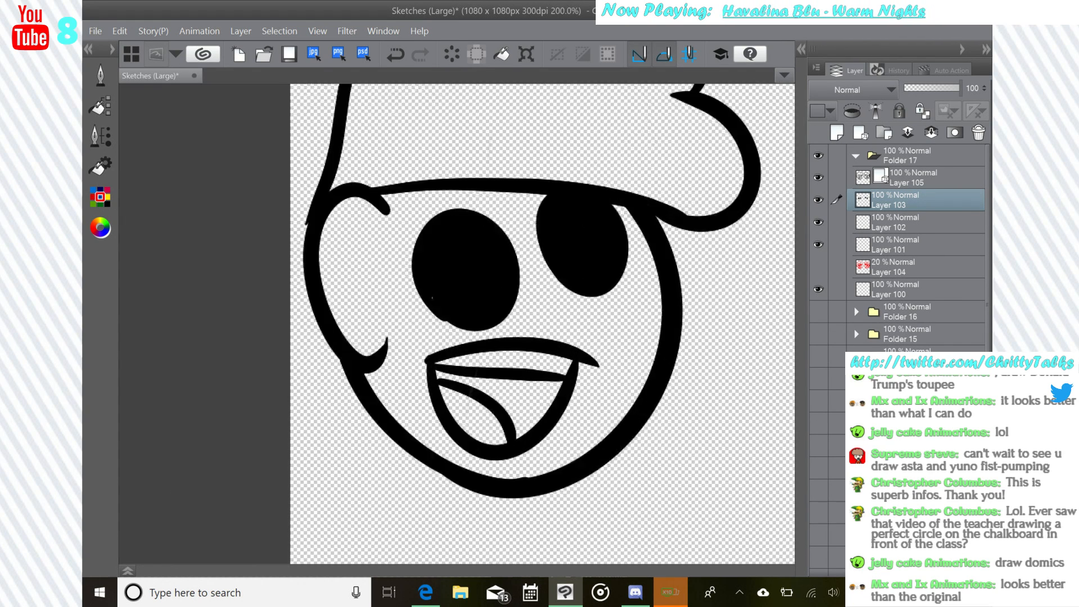
- Paint over the small unfilled gap in the left-hand head's left eye with the black pen on Layer 103
click(105, 80)
click(164, 95)
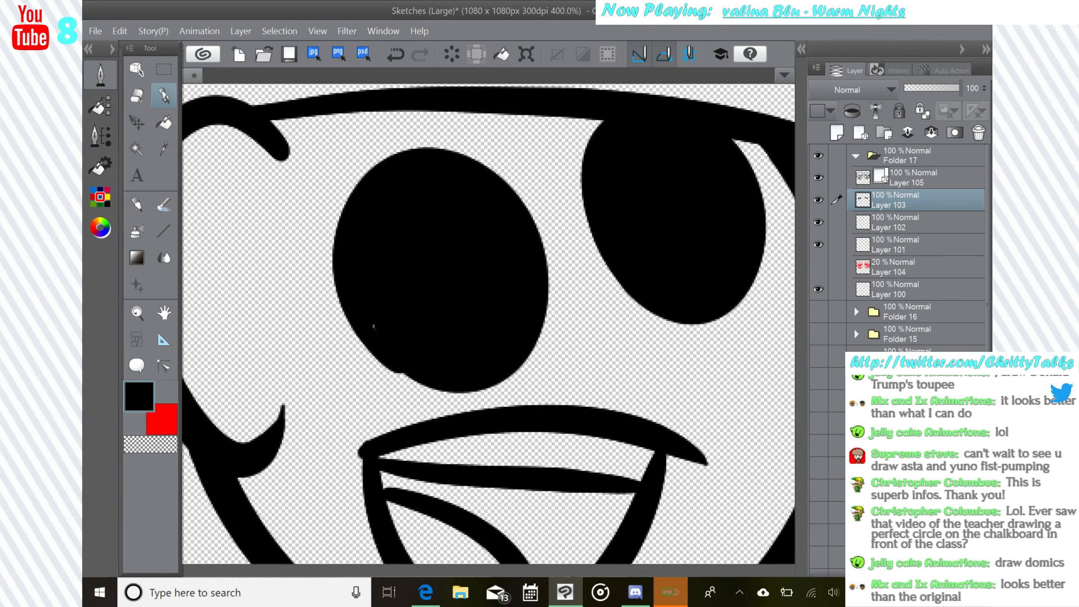
drag(392, 335, 370, 311)
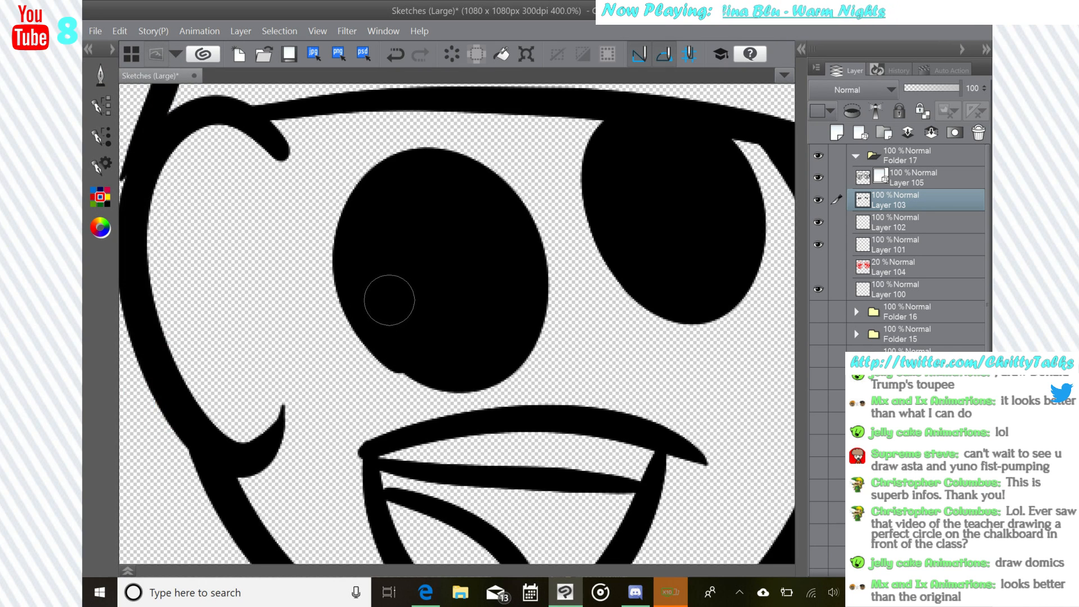
- Select the outline stroke around the left-hand head's left eye on Layer 105 and delete it
click(101, 77)
click(136, 68)
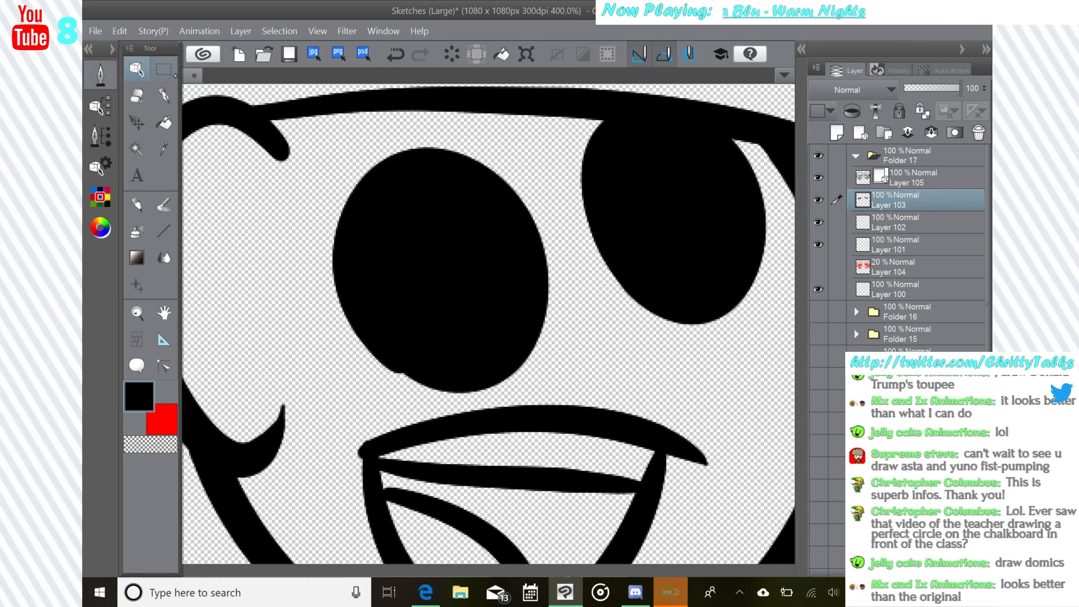
click(397, 365)
key(Delete)
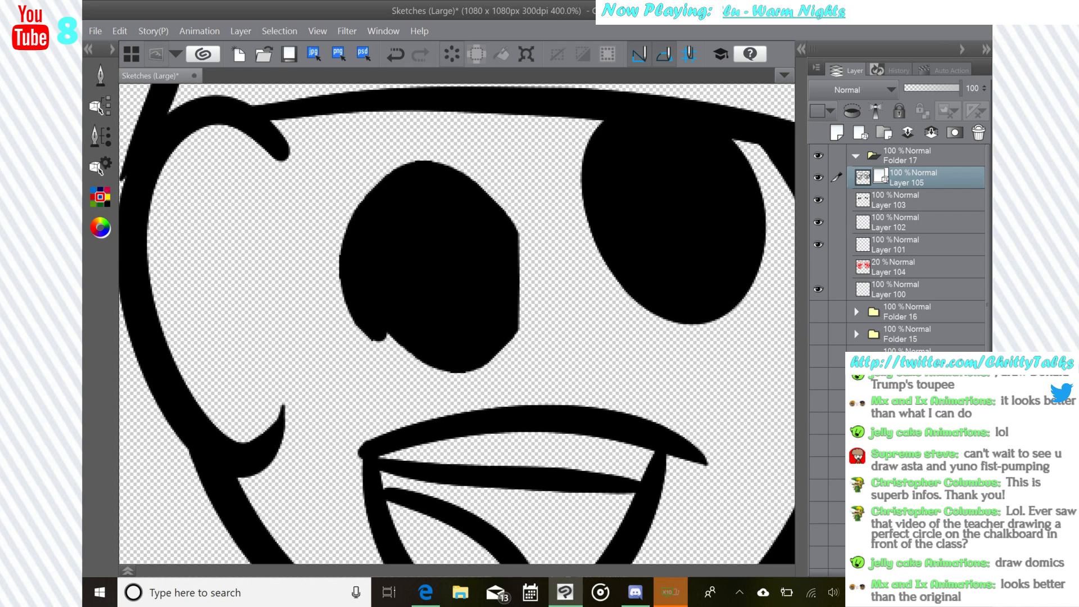
- Redraw the left-hand head's left eye with the pen on Layer 105 as a larger, rounder black oval
click(101, 78)
click(163, 95)
drag(407, 315, 409, 340)
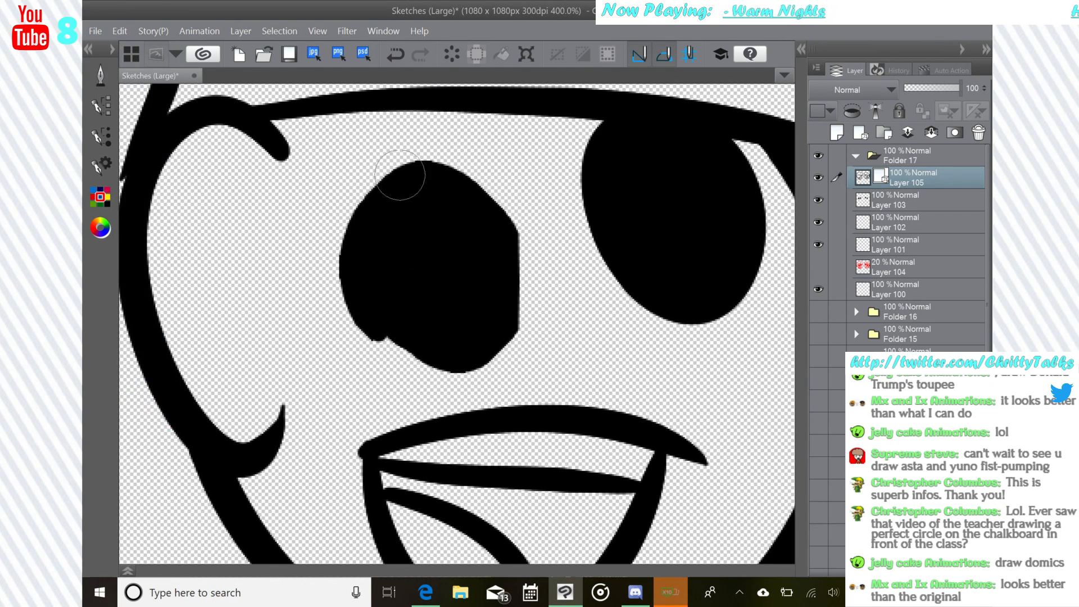
mouse_move(399, 175)
mouse_down()
mouse_move(397, 312)
mouse_move(467, 329)
mouse_move(510, 202)
mouse_move(412, 164)
mouse_move(364, 281)
mouse_move(417, 347)
mouse_move(523, 270)
mouse_move(505, 207)
mouse_move(371, 198)
mouse_move(335, 285)
mouse_move(458, 369)
mouse_move(513, 331)
mouse_move(422, 181)
mouse_move(392, 350)
mouse_move(378, 272)
mouse_up()
key(ctrl+z)
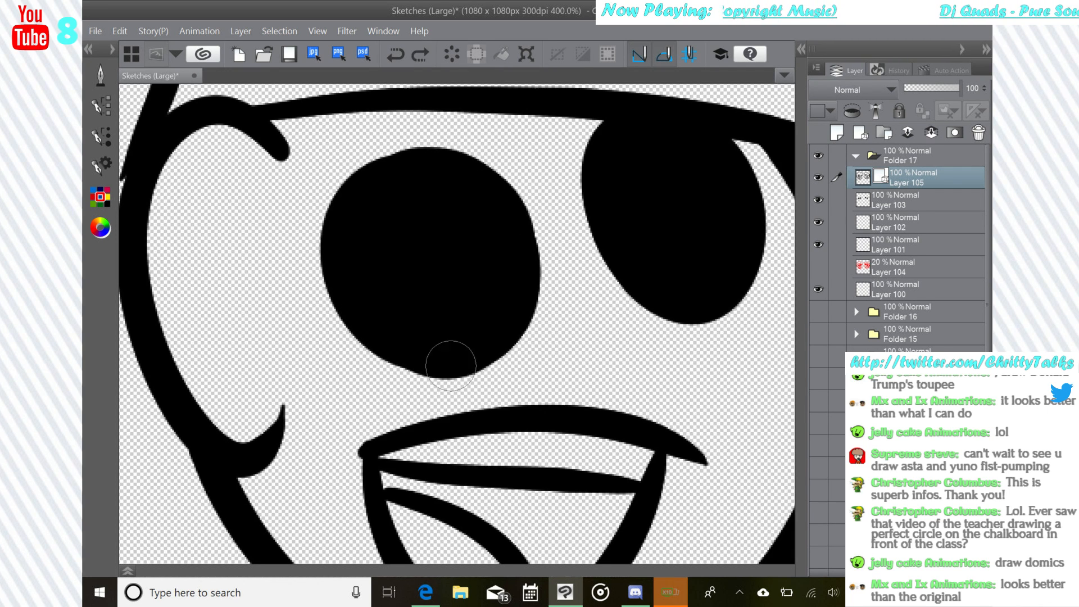
mouse_move(451, 366)
mouse_down()
mouse_move(495, 264)
mouse_move(544, 275)
mouse_up()
drag(534, 301, 379, 348)
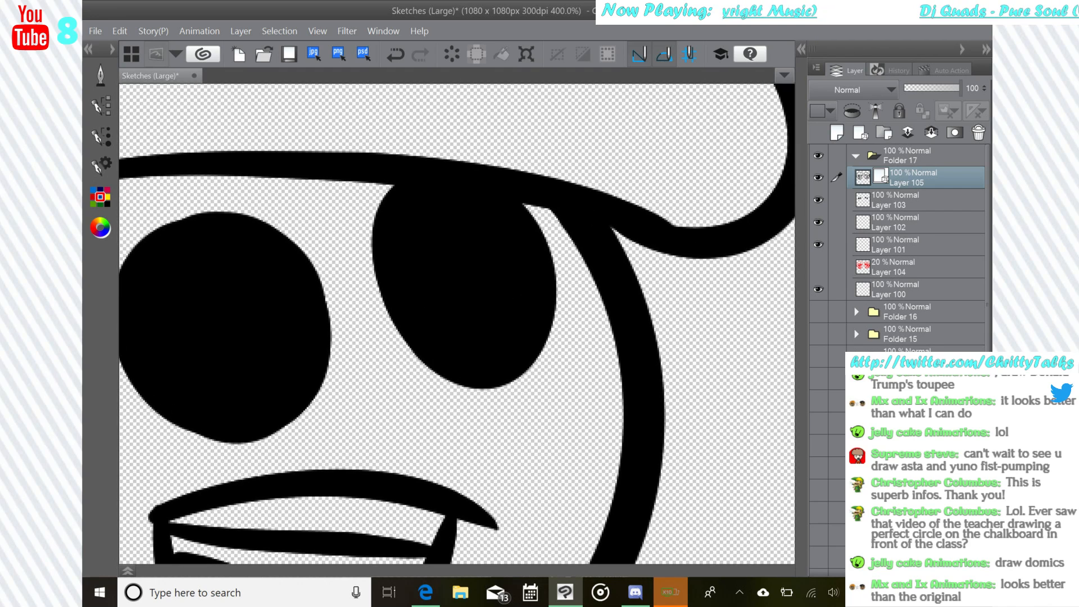
- Select the outline stroke around the left-hand head's right eye on Layer 105 and delete it
click(101, 76)
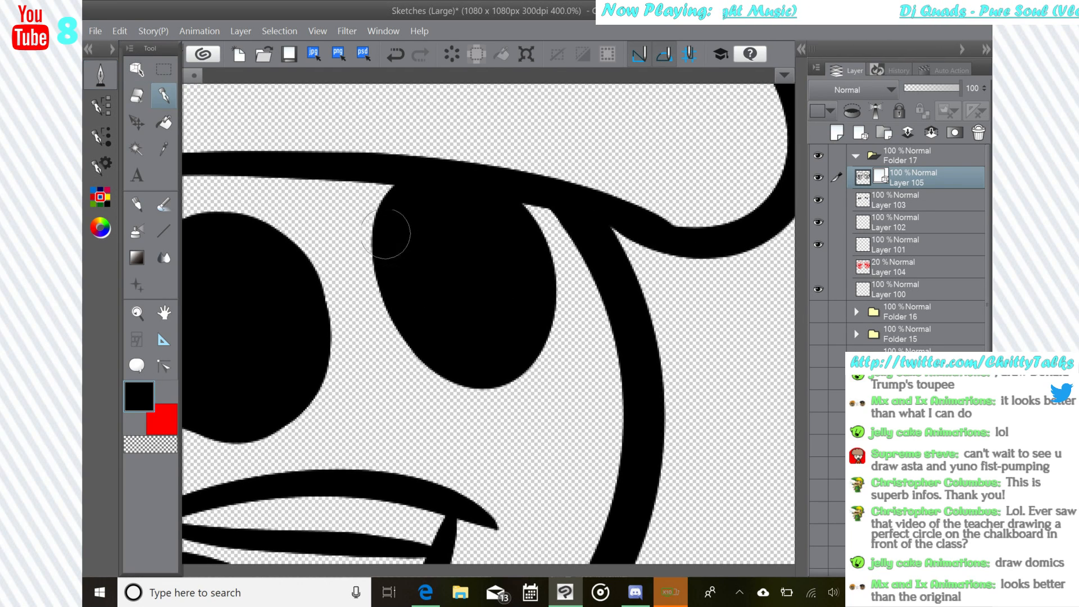
click(137, 70)
click(382, 222)
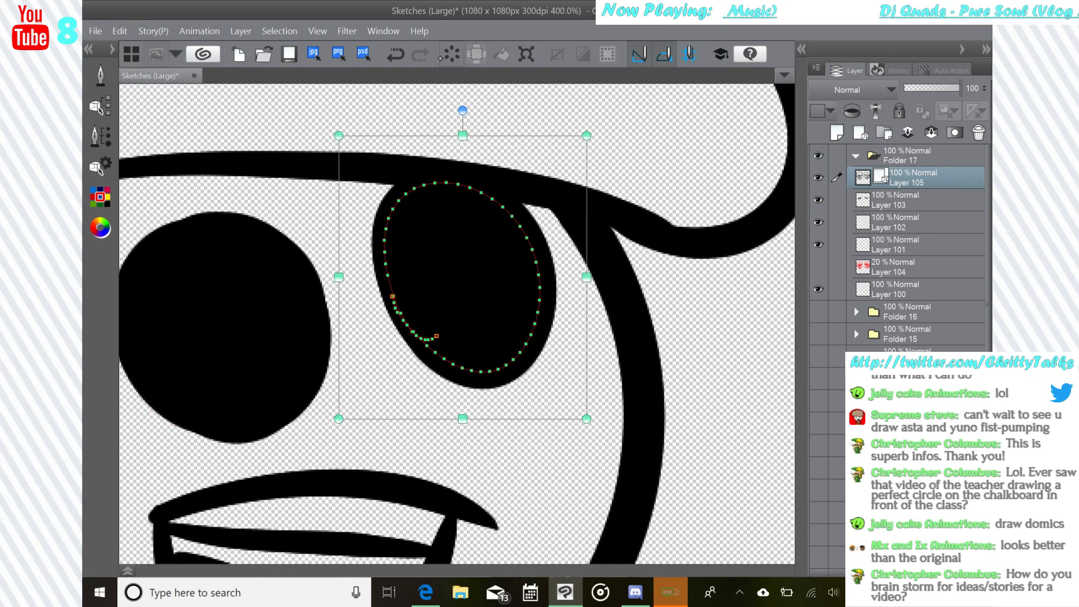
click(447, 56)
- Repaint the left-hand head's right eye with the pen on Layer 105 as a wider black oval reaching up under the hair line
click(101, 76)
click(163, 96)
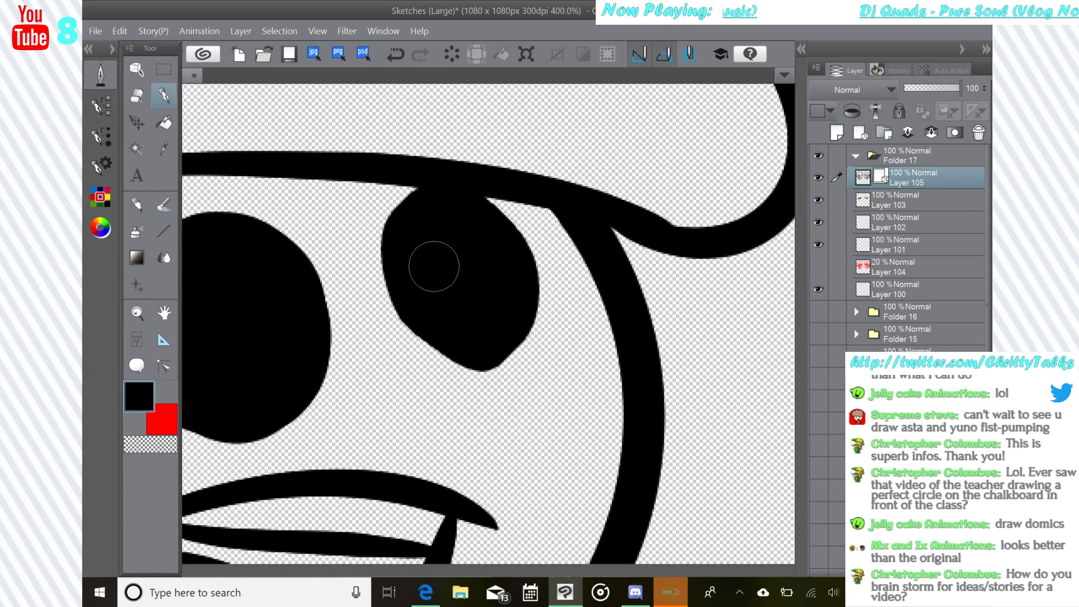
drag(405, 194, 554, 236)
mouse_move(478, 166)
mouse_down()
mouse_move(538, 318)
mouse_move(499, 318)
mouse_up()
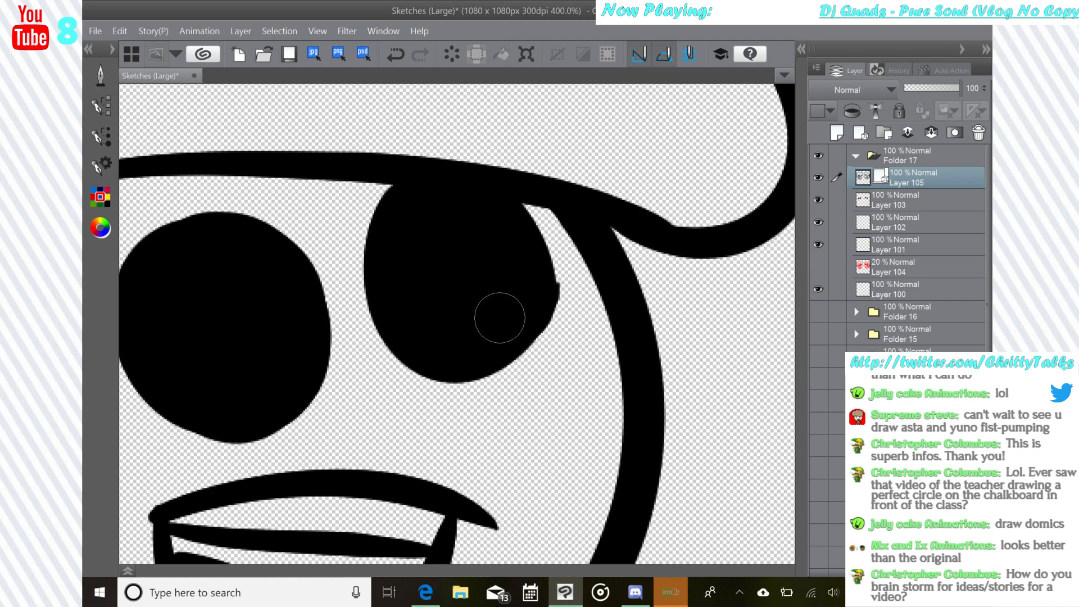
key(ctrl+0)
scroll(554, 258, up, 7)
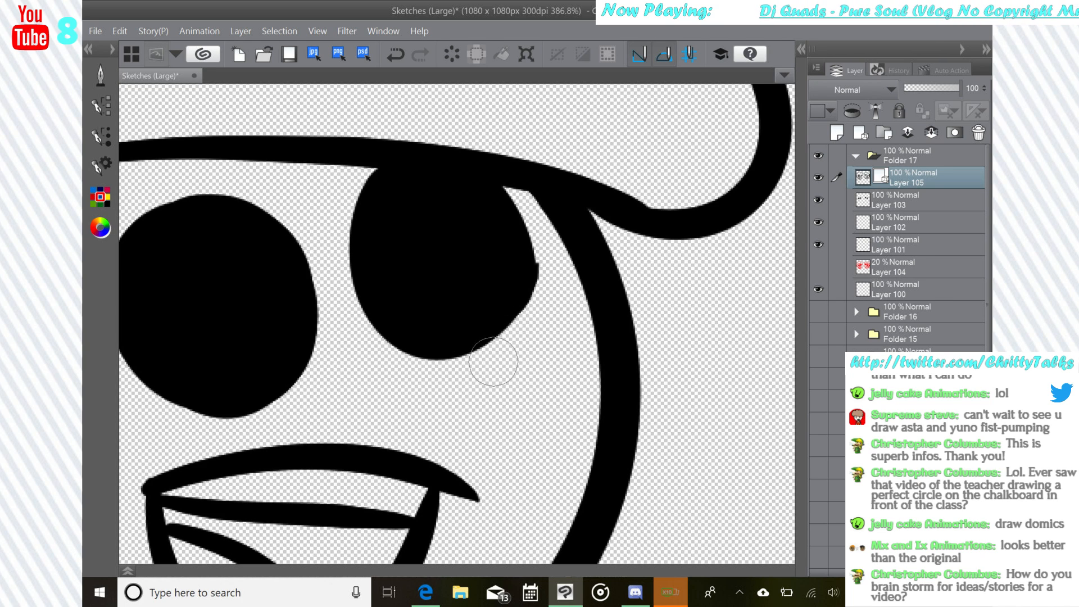
scroll(554, 225, down, 2)
- Select and delete the outline strokes around both eyes of the right-hand head on Layer 105
drag(553, 224, 233, 281)
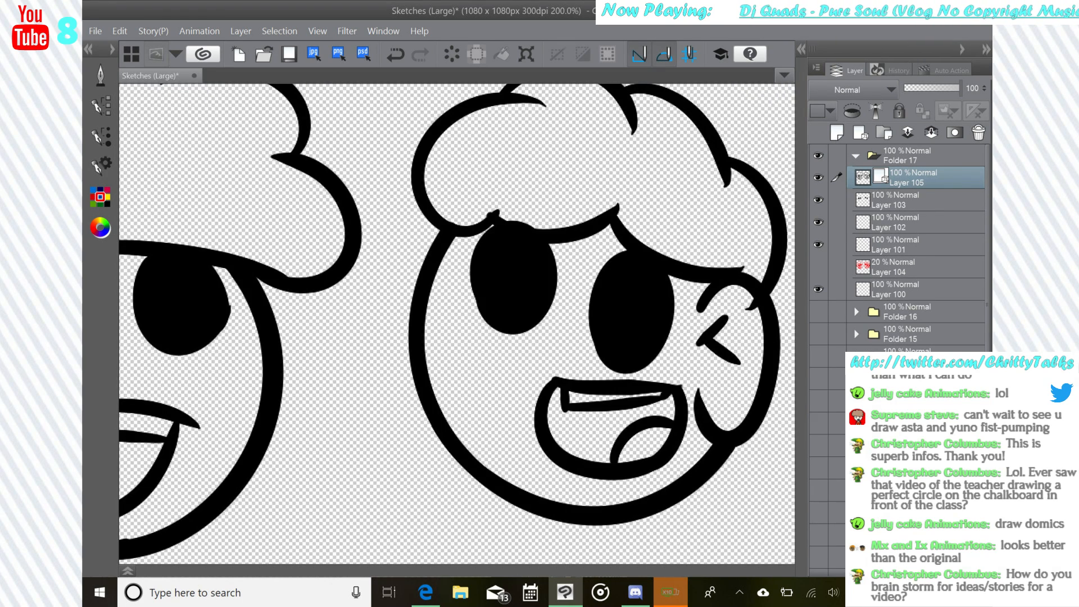
click(100, 75)
click(137, 68)
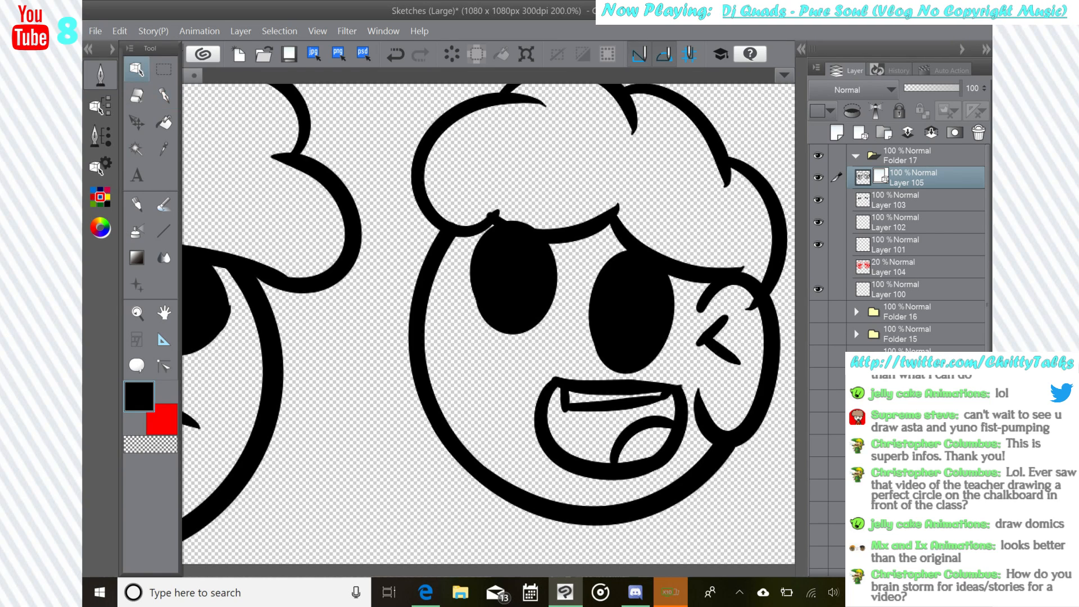
click(917, 200)
click(534, 311)
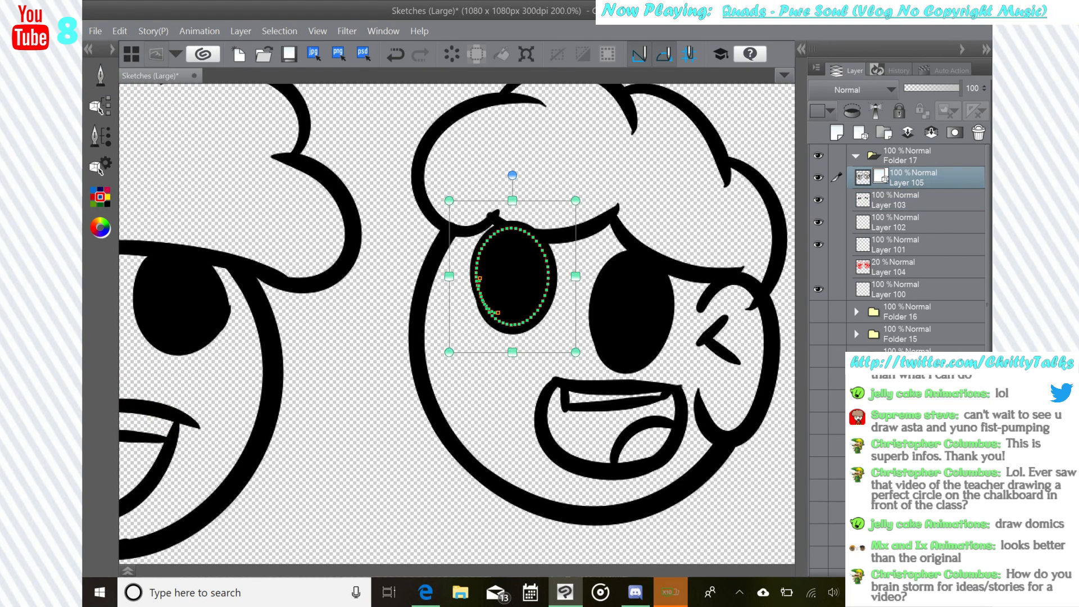
drag(512, 276, 635, 316)
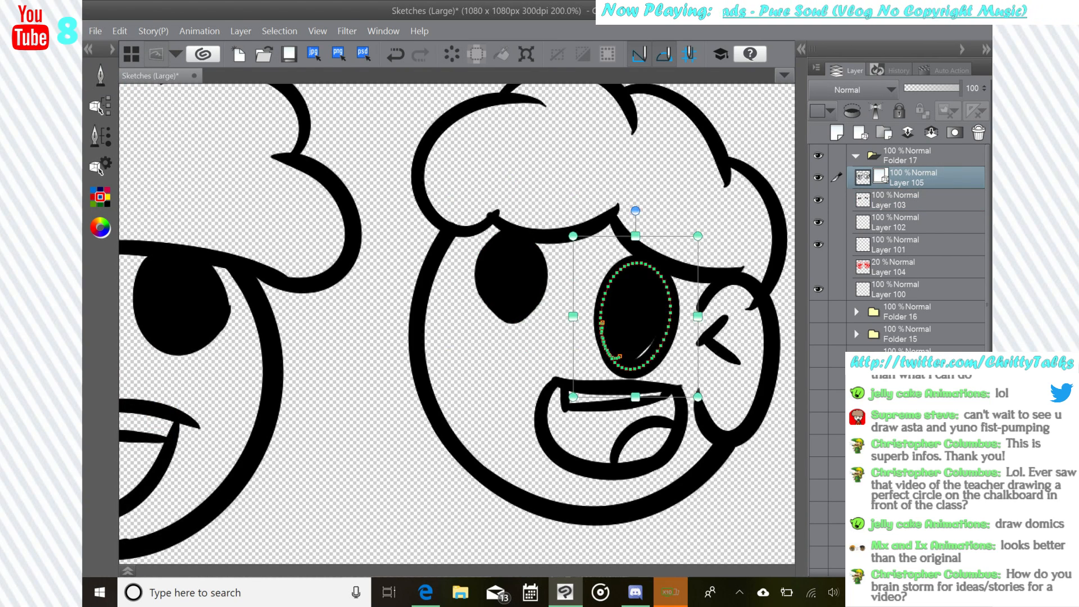
click(452, 54)
- Repaint the right-hand head's left eye with the pen on Layer 103 as a larger solid black oval joined to the hair line
click(916, 200)
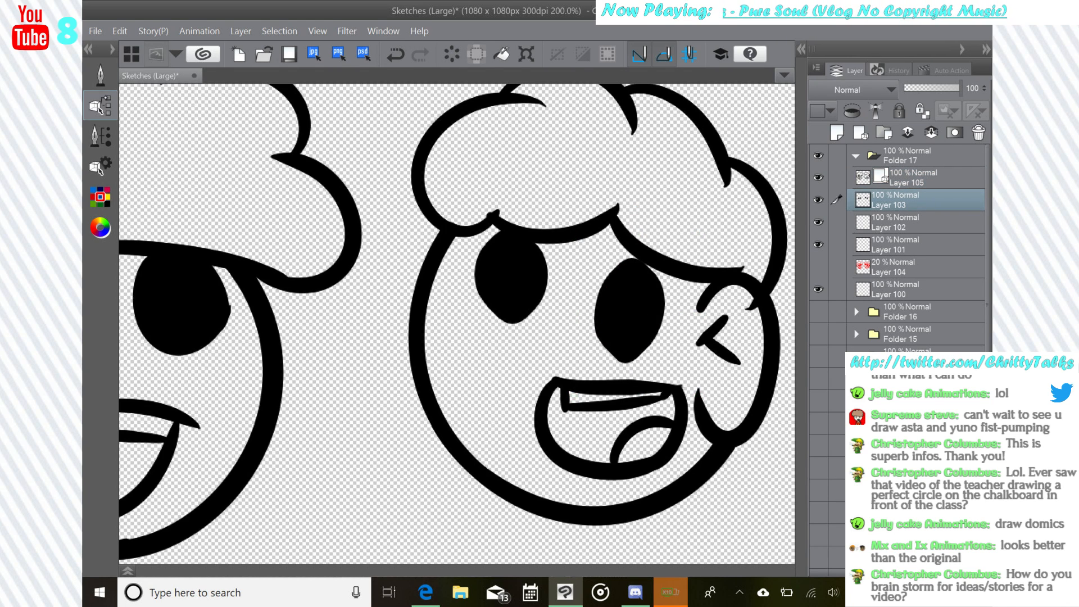
click(100, 106)
click(100, 75)
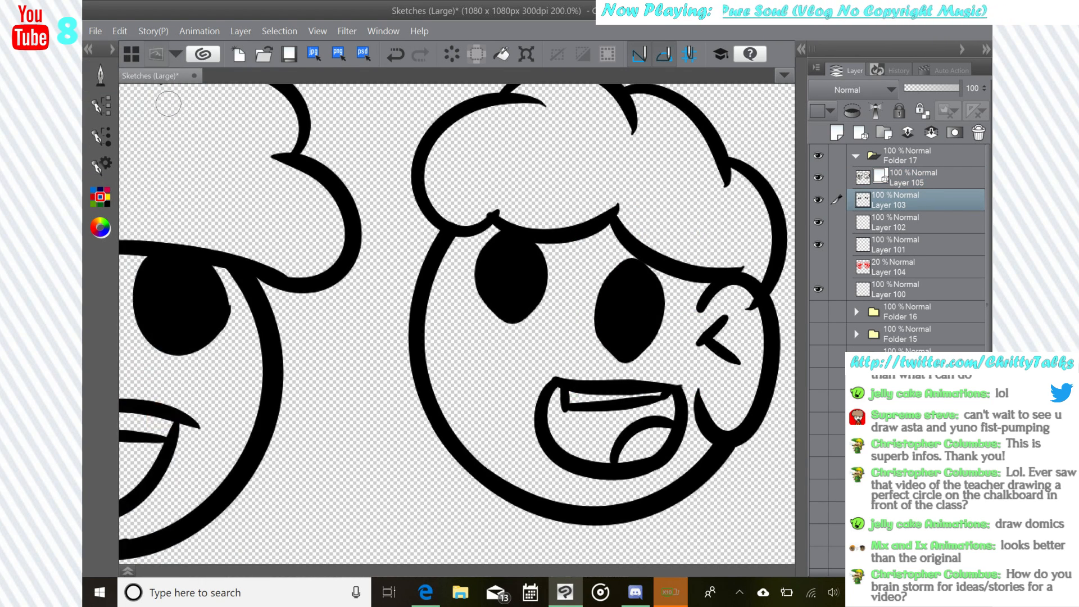
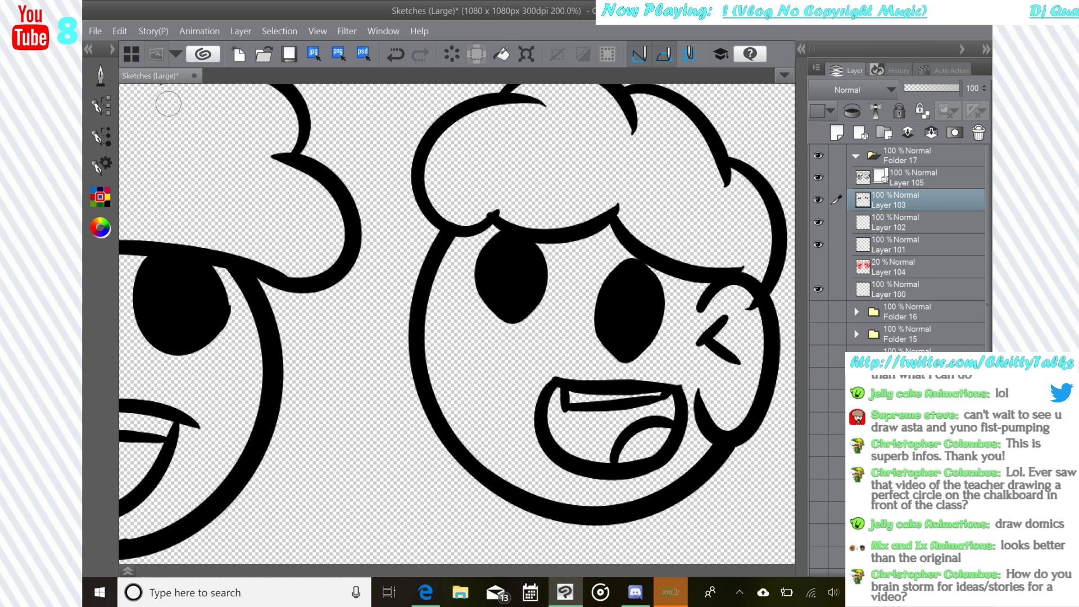
scroll(534, 253, up, 5)
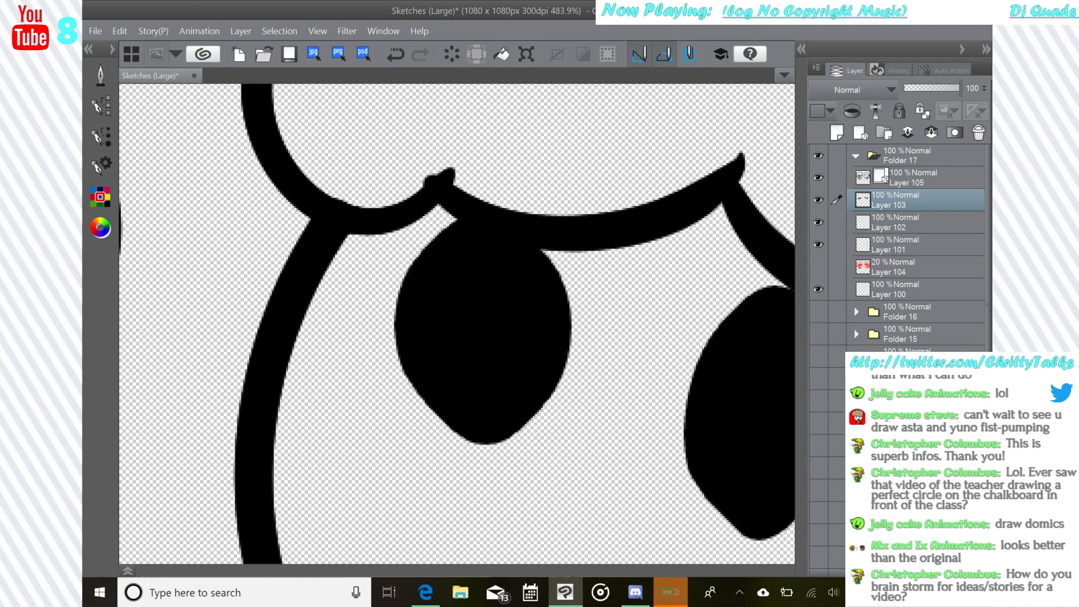
mouse_move(463, 215)
mouse_down()
mouse_move(484, 450)
mouse_move(618, 267)
mouse_up()
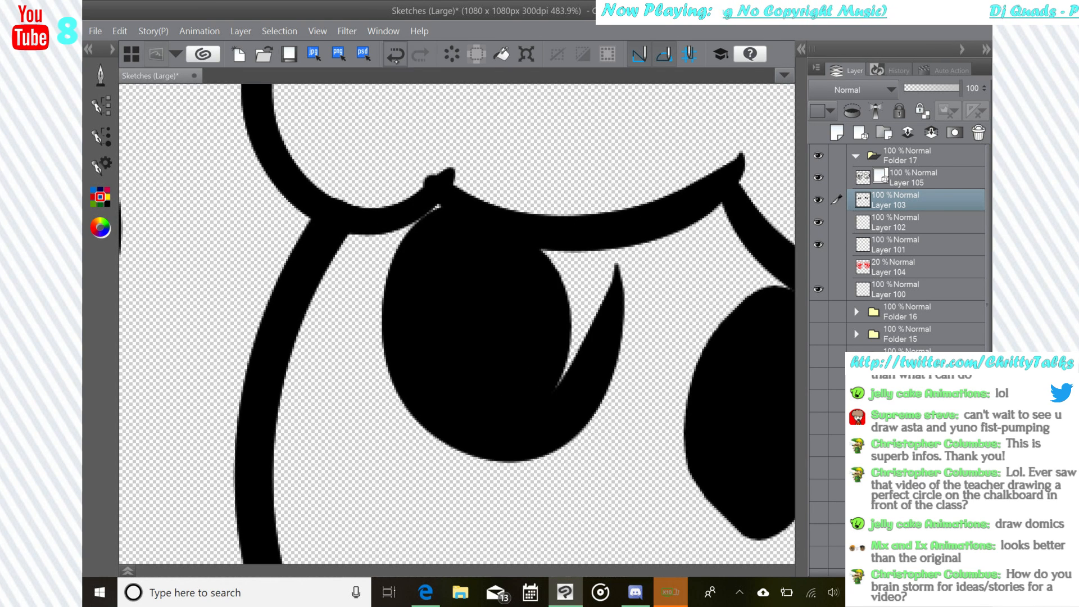
key(ctrl+z)
drag(463, 215, 569, 196)
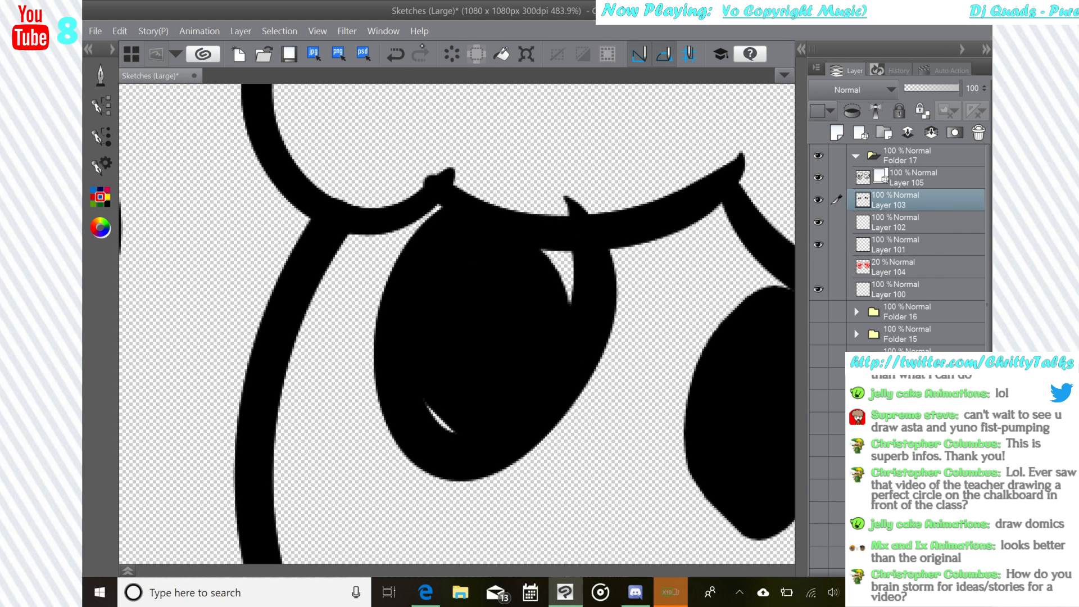
click(395, 55)
mouse_move(454, 221)
mouse_down()
mouse_move(407, 262)
mouse_move(543, 219)
mouse_up()
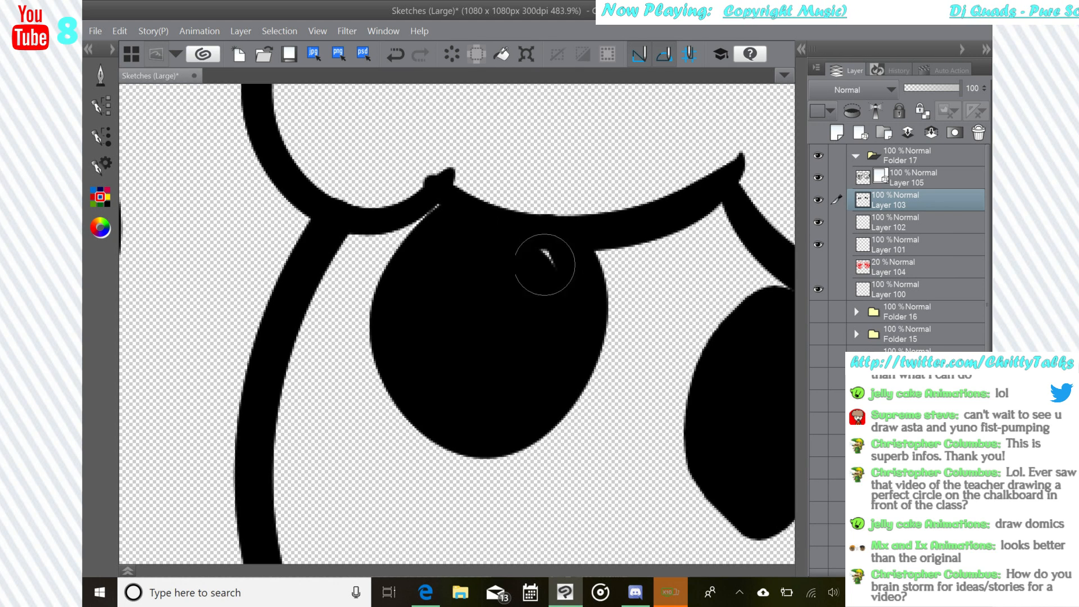
mouse_move(545, 265)
mouse_down()
mouse_move(551, 299)
mouse_move(244, 219)
mouse_up()
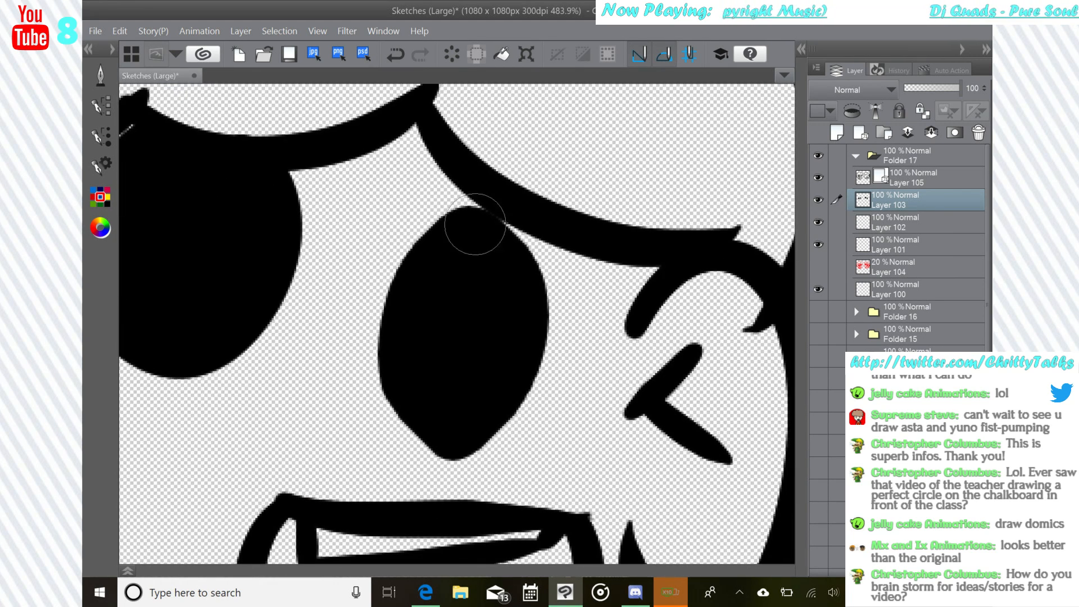
- Enlarge the right-hand head's right eye on Layer 103 into a smooth solid black oval meeting the hair line
mouse_move(495, 220)
mouse_down()
mouse_move(566, 390)
mouse_move(583, 244)
mouse_up()
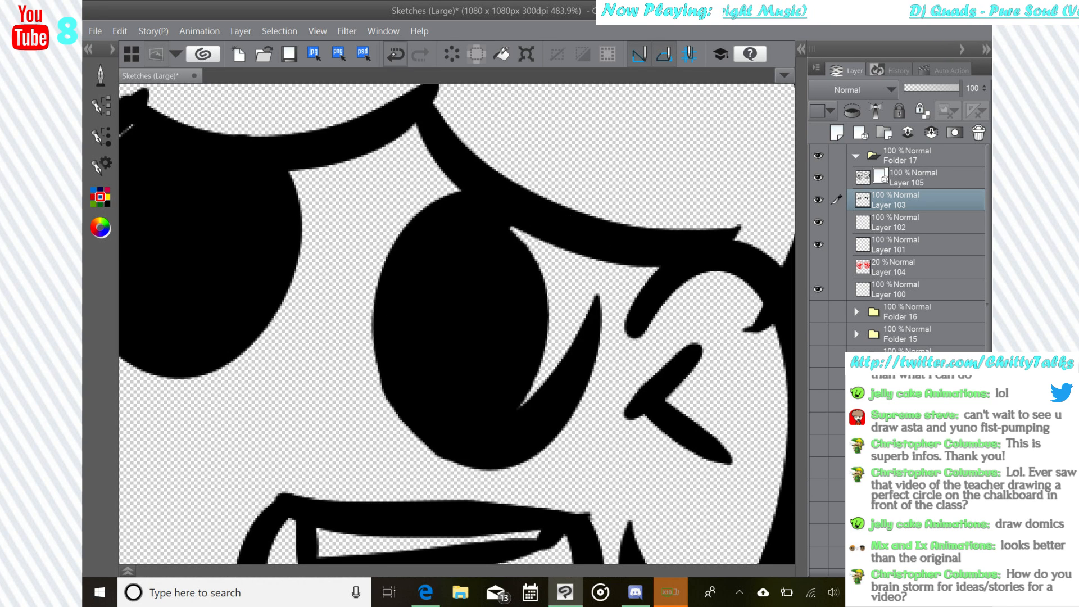
click(395, 54)
drag(482, 204, 559, 229)
click(395, 54)
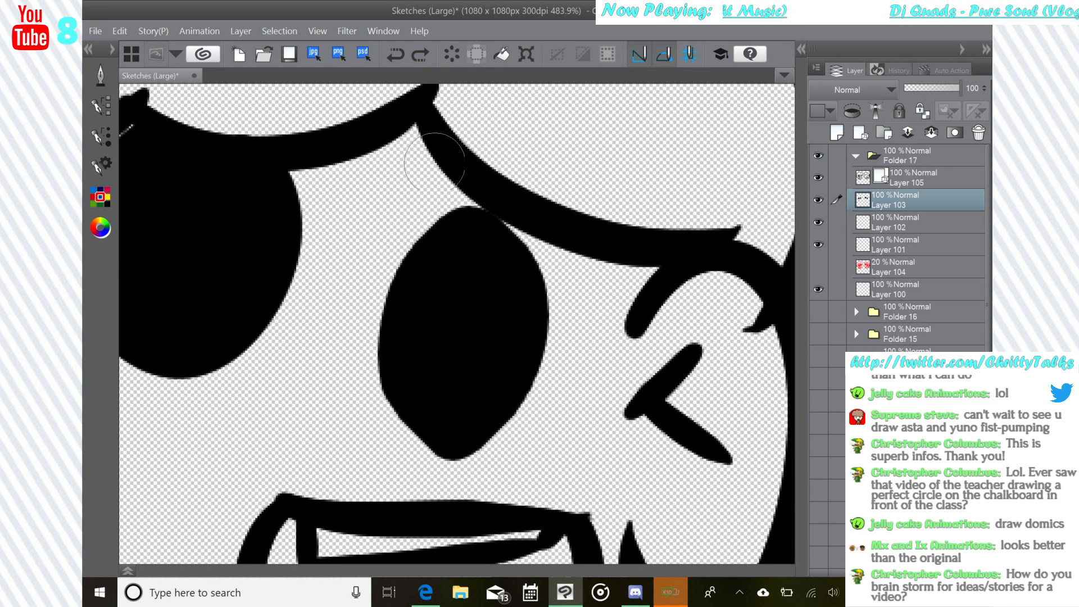
mouse_move(479, 206)
mouse_down()
mouse_move(388, 405)
mouse_move(571, 306)
mouse_up()
drag(560, 248, 537, 383)
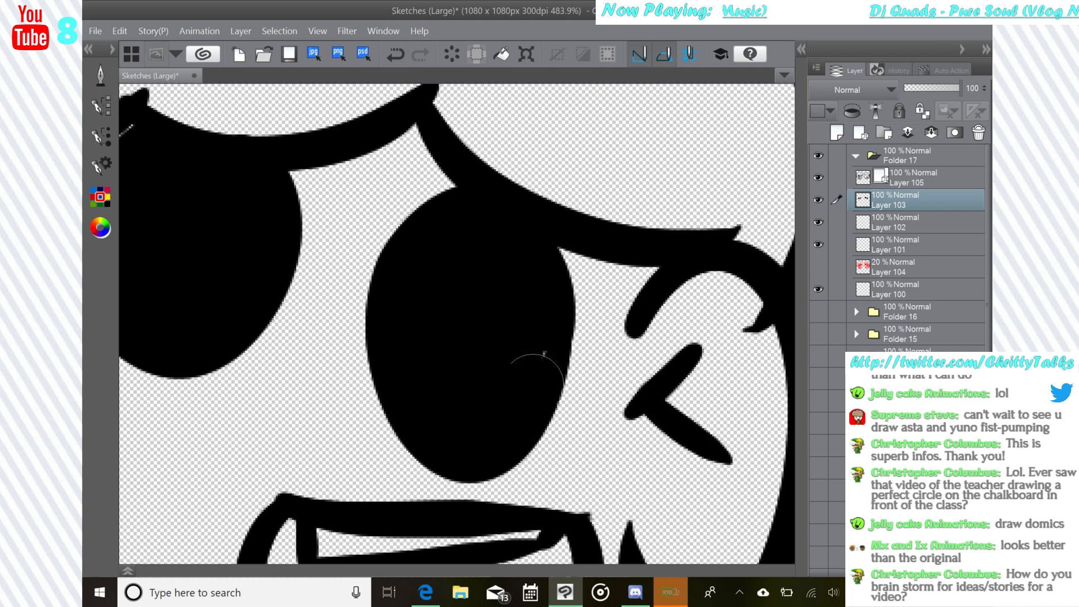
- Touch up the right-hand head's right eye with black pen strokes along its lower right side
scroll(497, 287, down, 5)
scroll(538, 315, up, 7)
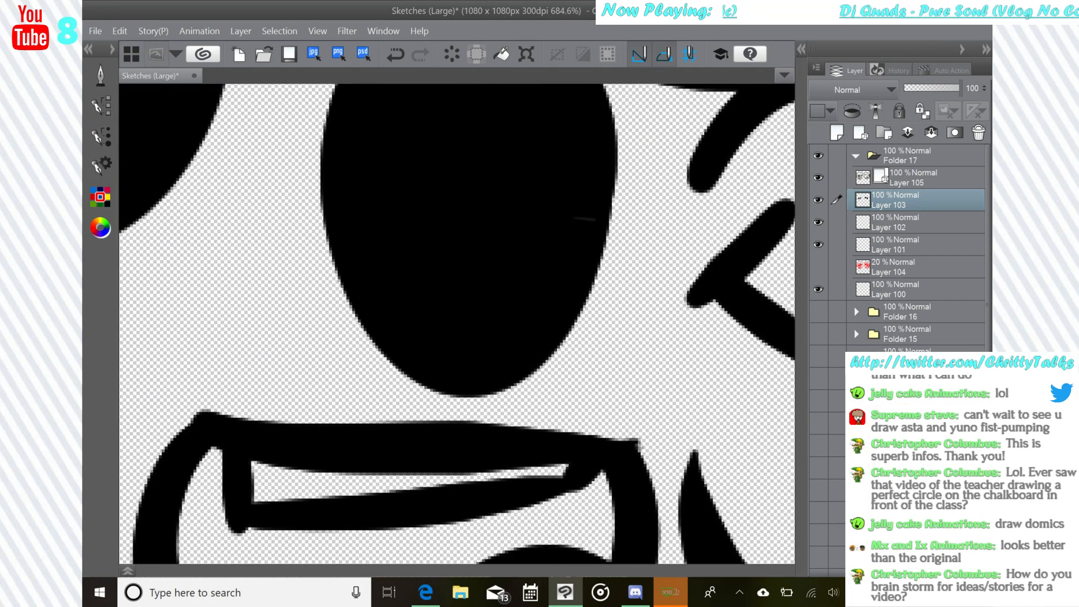
click(100, 75)
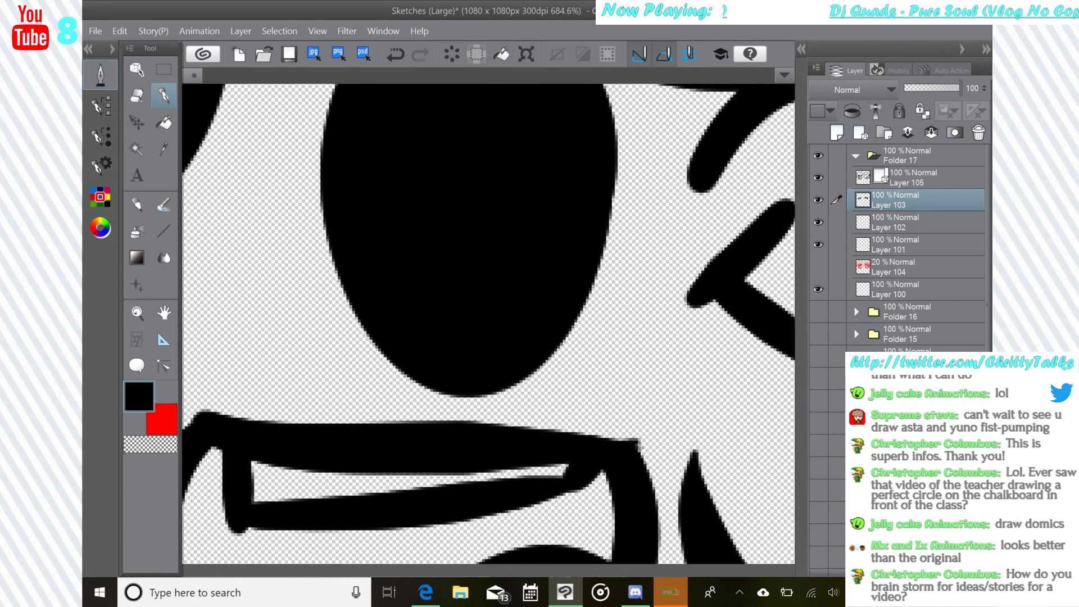
drag(547, 216, 470, 307)
drag(526, 138, 476, 408)
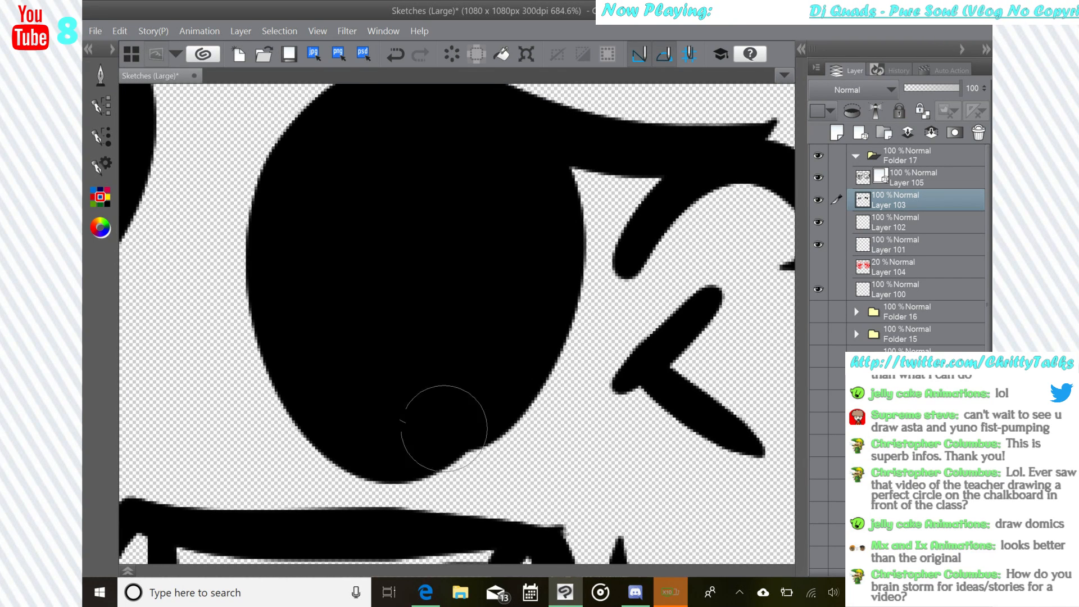
- Trim the bottom edge of the right-hand head's right eye with the Eraser on Layer 103
click(100, 75)
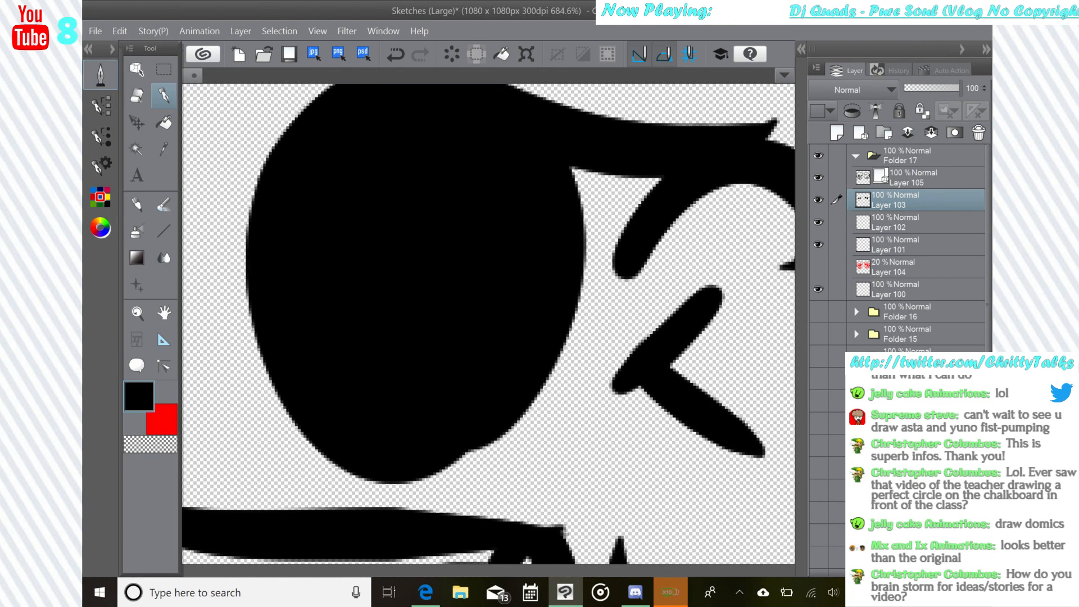
click(137, 98)
mouse_move(234, 320)
mouse_down()
mouse_move(321, 450)
mouse_move(362, 490)
mouse_up()
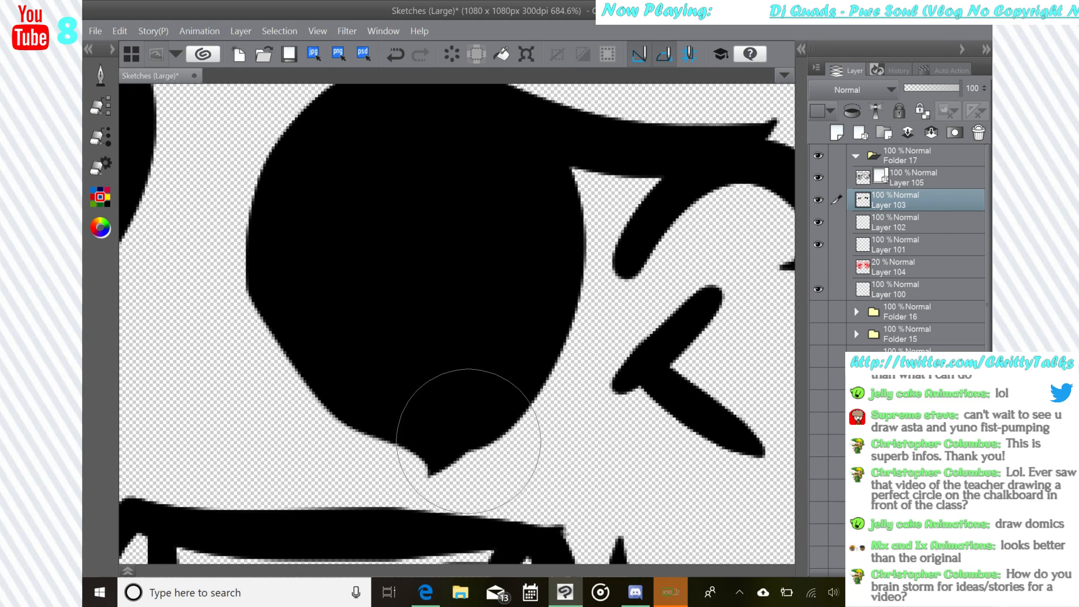
click(396, 55)
drag(450, 360, 466, 232)
drag(226, 292, 483, 418)
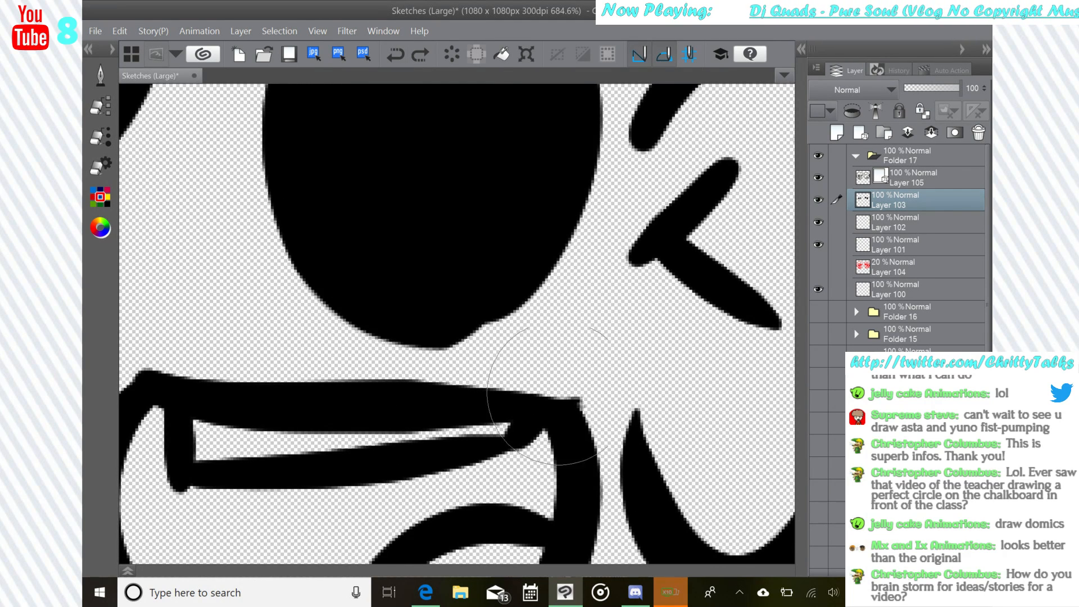
drag(220, 211, 605, 357)
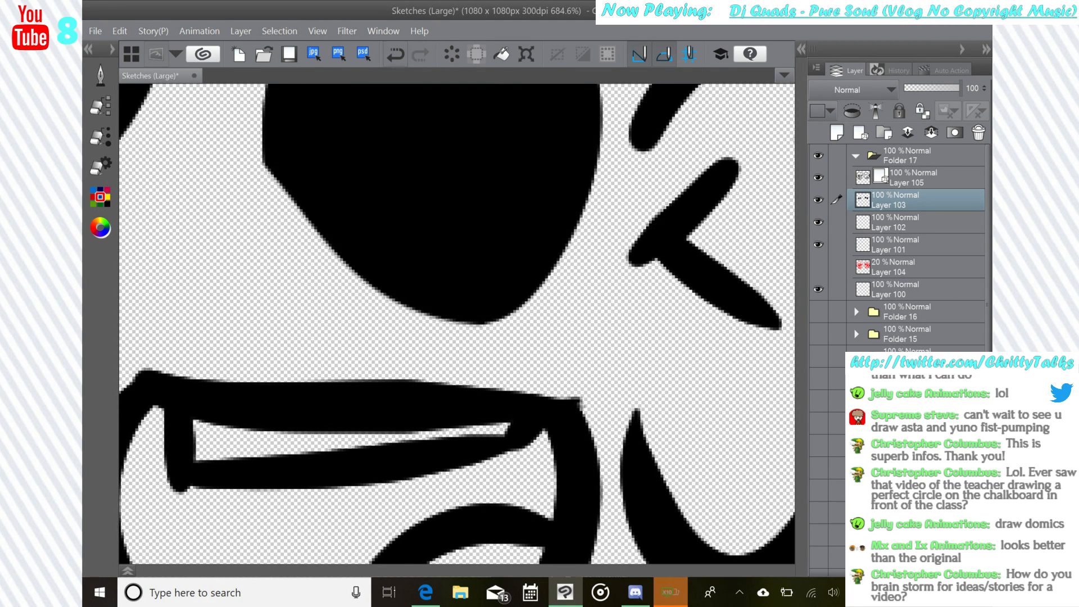
click(396, 54)
drag(201, 205, 579, 337)
click(395, 54)
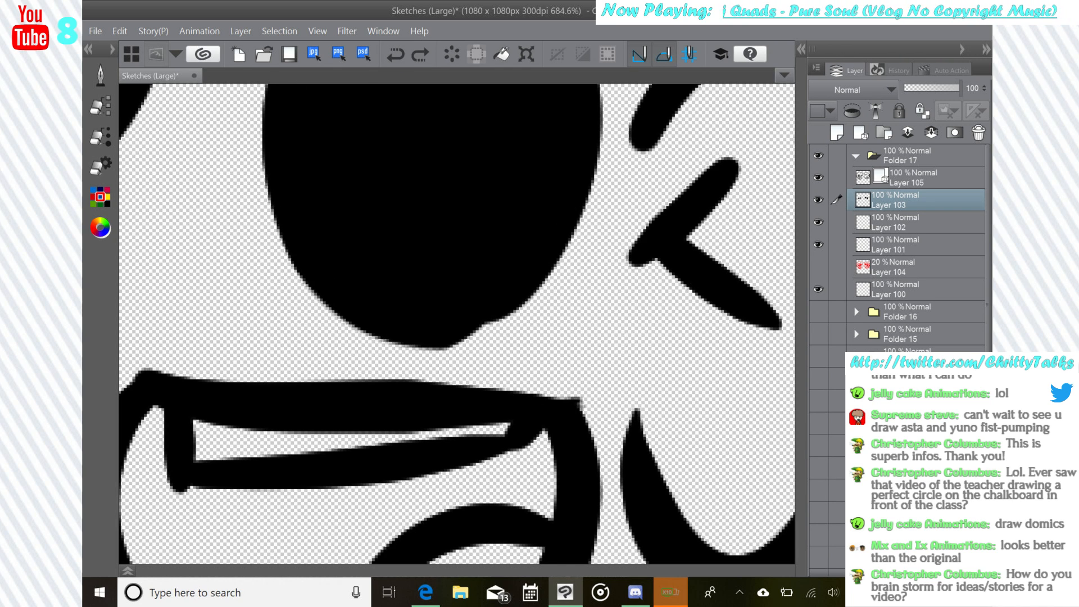
- Try to trim the bottom of the right-hand head's right eye with broad Eraser strokes, undoing the cuts
drag(237, 141, 619, 337)
drag(281, 235, 607, 337)
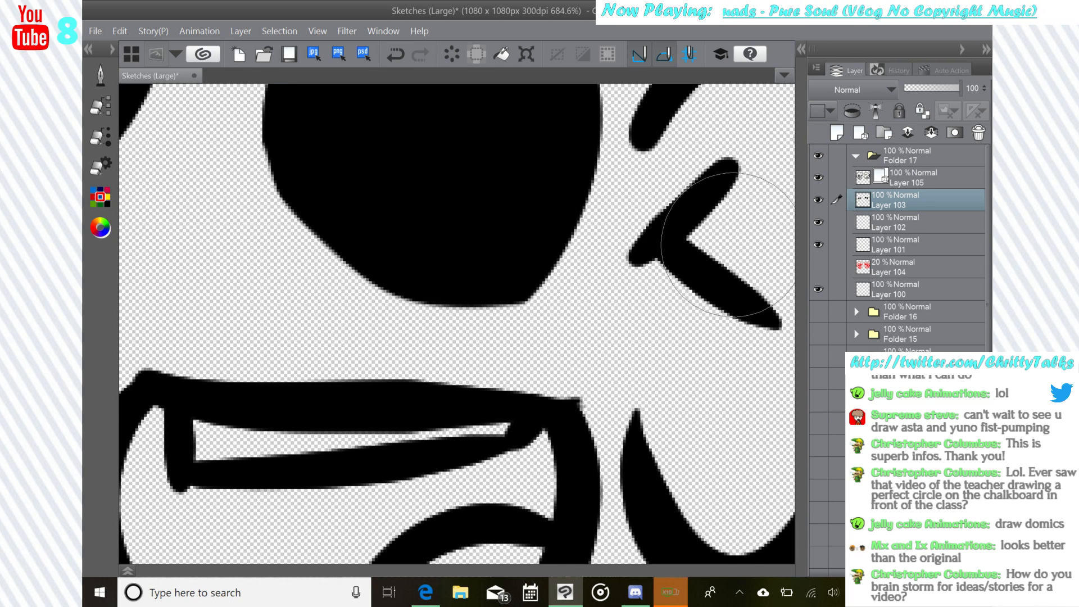
click(396, 54)
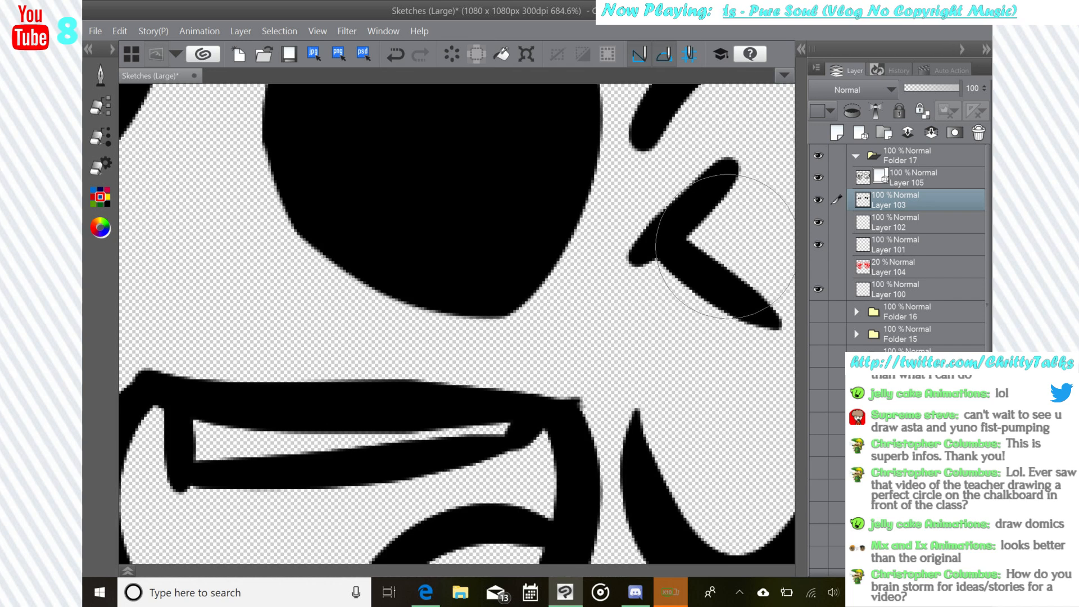
scroll(589, 308, down, 5)
scroll(604, 287, up, 4)
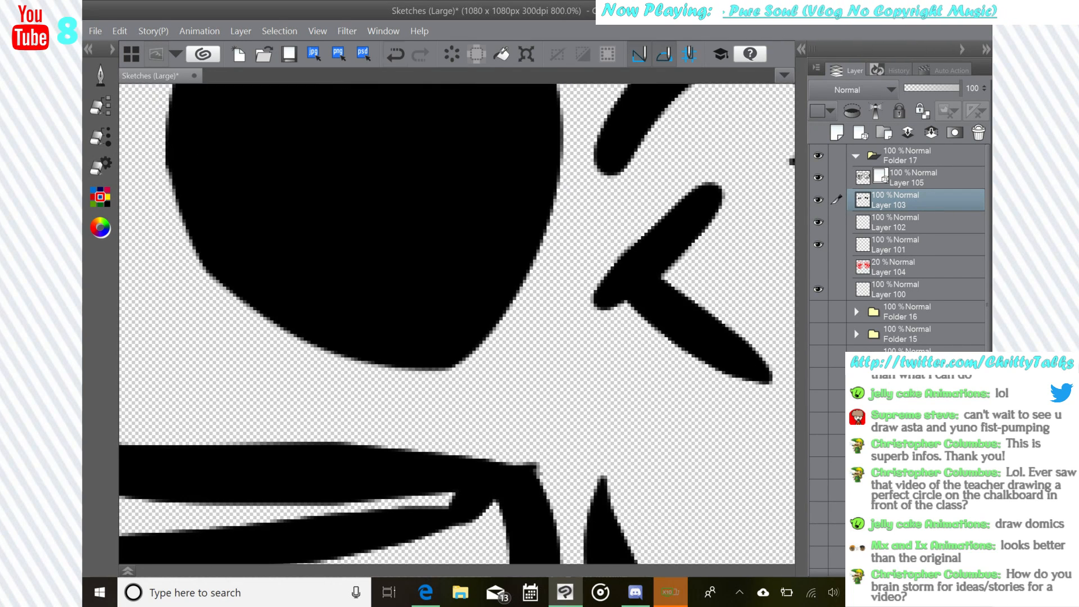
click(396, 55)
drag(416, 349, 510, 319)
drag(385, 394, 489, 442)
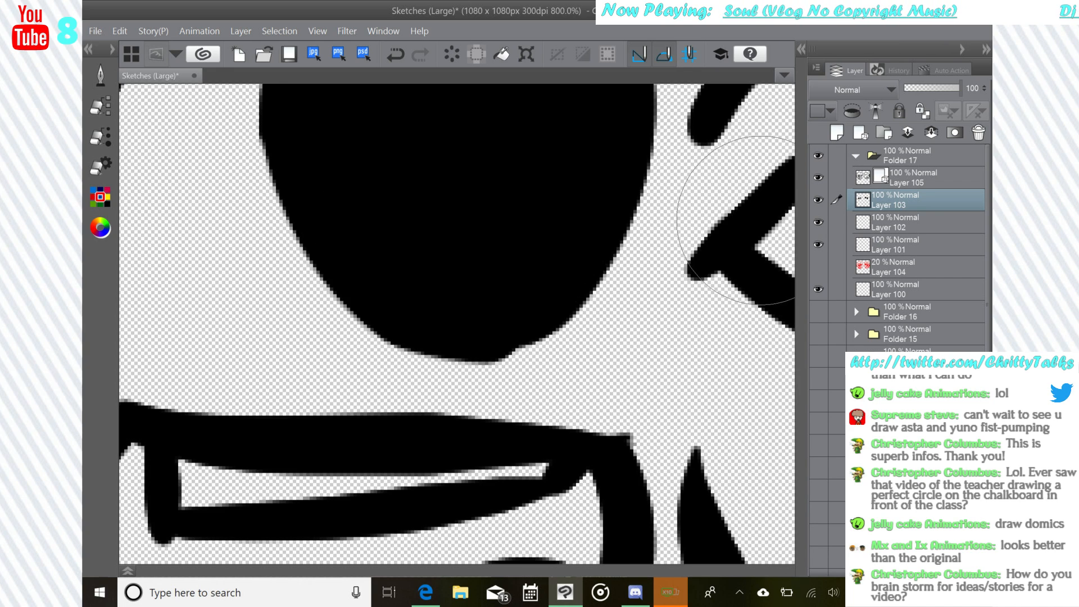
- Erase the small bump along the lower right edge of the right-hand head's right eye on Layer 103
scroll(601, 324, down, 4)
scroll(669, 405, up, 4)
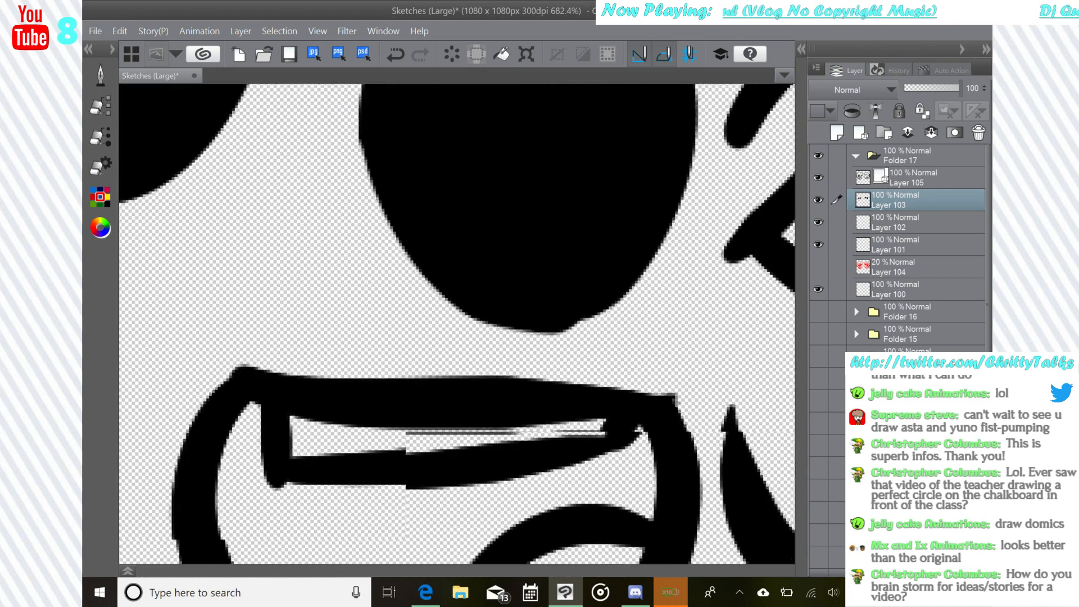
mouse_move(489, 349)
mouse_down()
mouse_move(457, 316)
mouse_move(630, 292)
mouse_up()
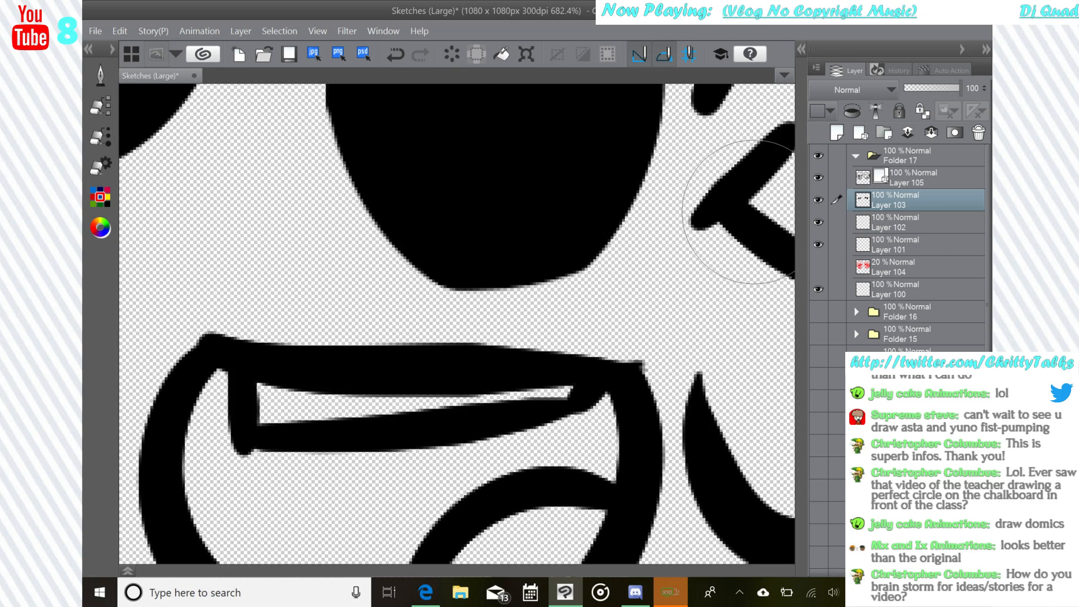
scroll(753, 212, down, 6)
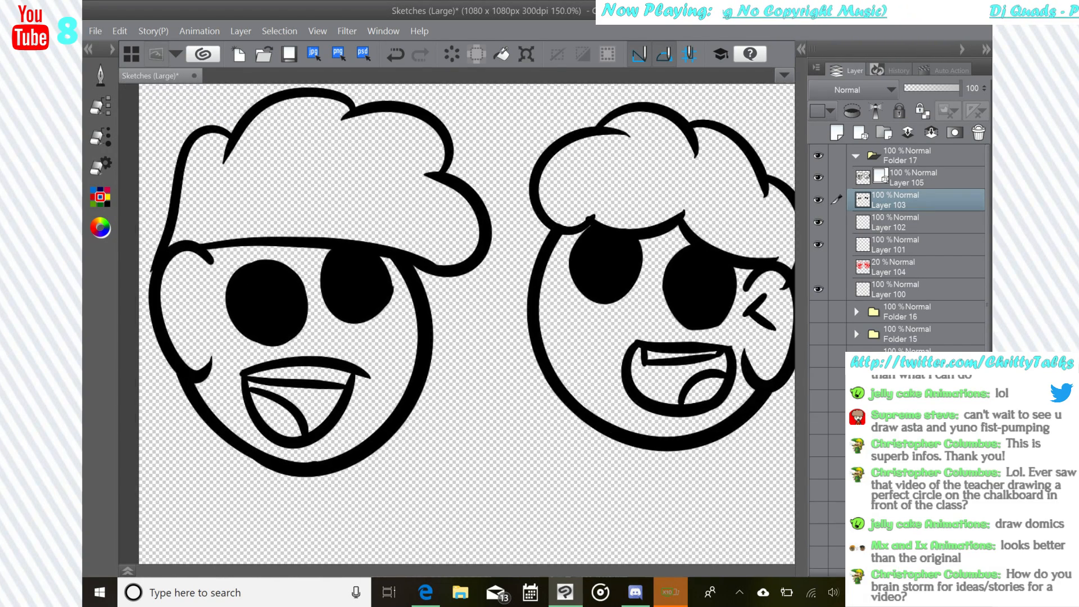
- Trim the bottom of the right-hand head's left eye into a flatter edge with the Eraser on Layer 103
scroll(627, 294, up, 5)
drag(464, 366, 675, 345)
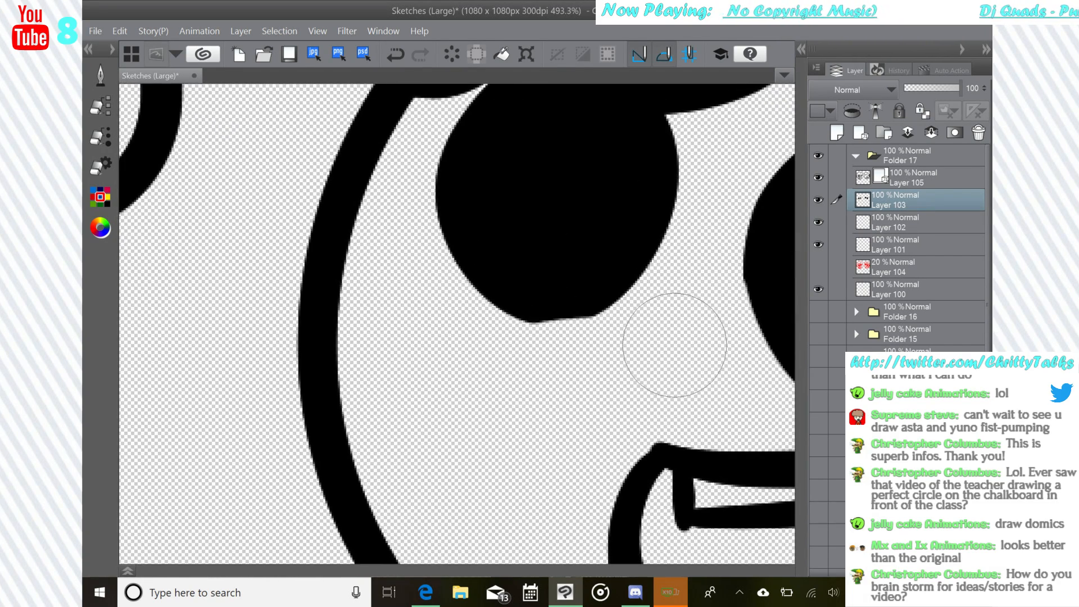
scroll(648, 285, down, 5)
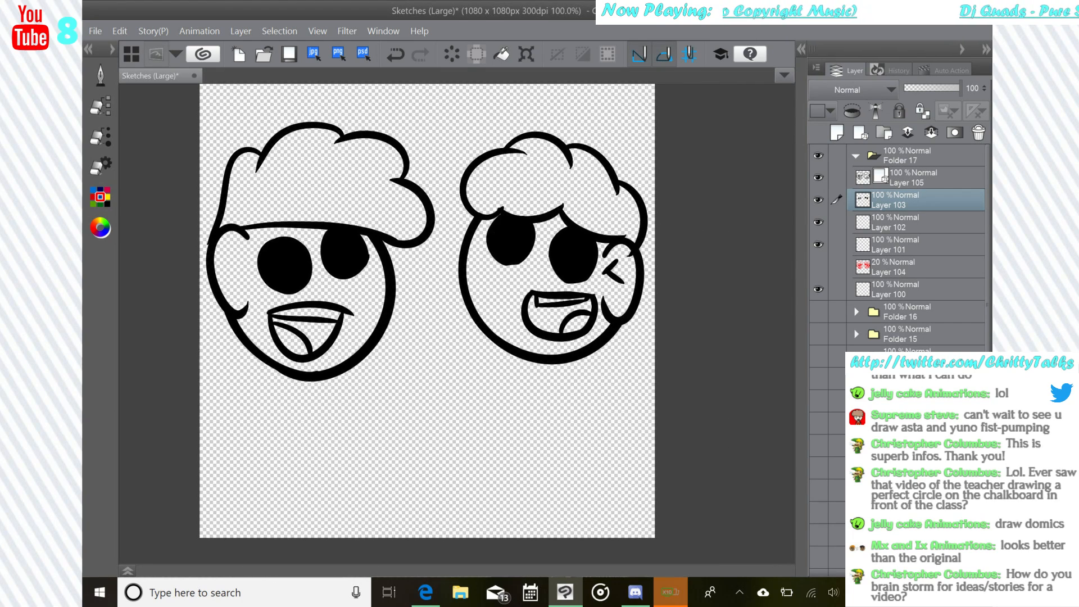
scroll(597, 302, up, 5)
drag(327, 291, 612, 272)
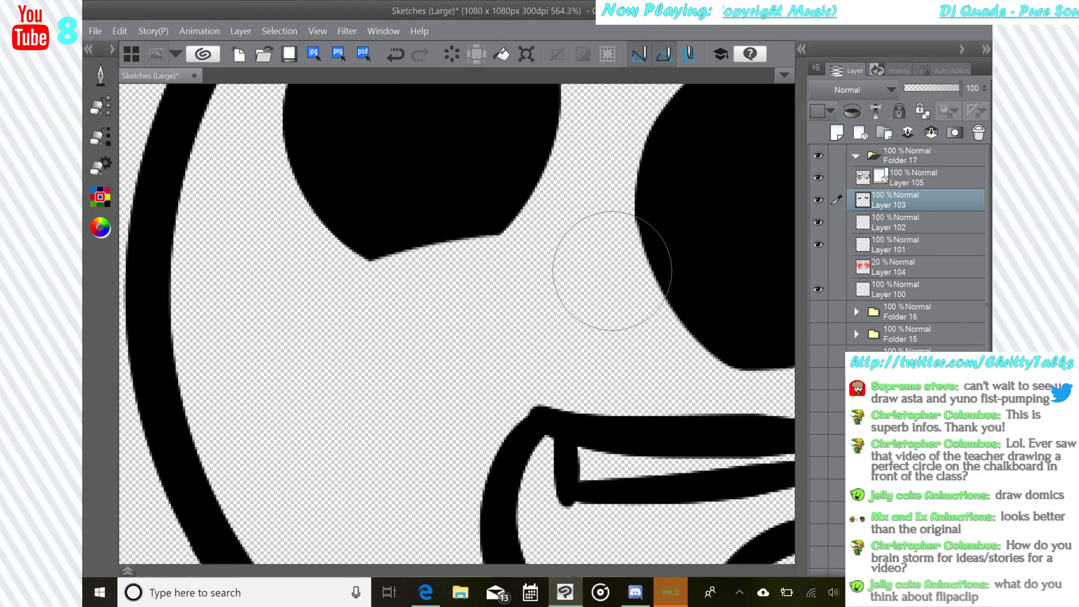
click(396, 54)
mouse_move(357, 297)
mouse_down()
mouse_move(408, 276)
mouse_move(636, 297)
mouse_up()
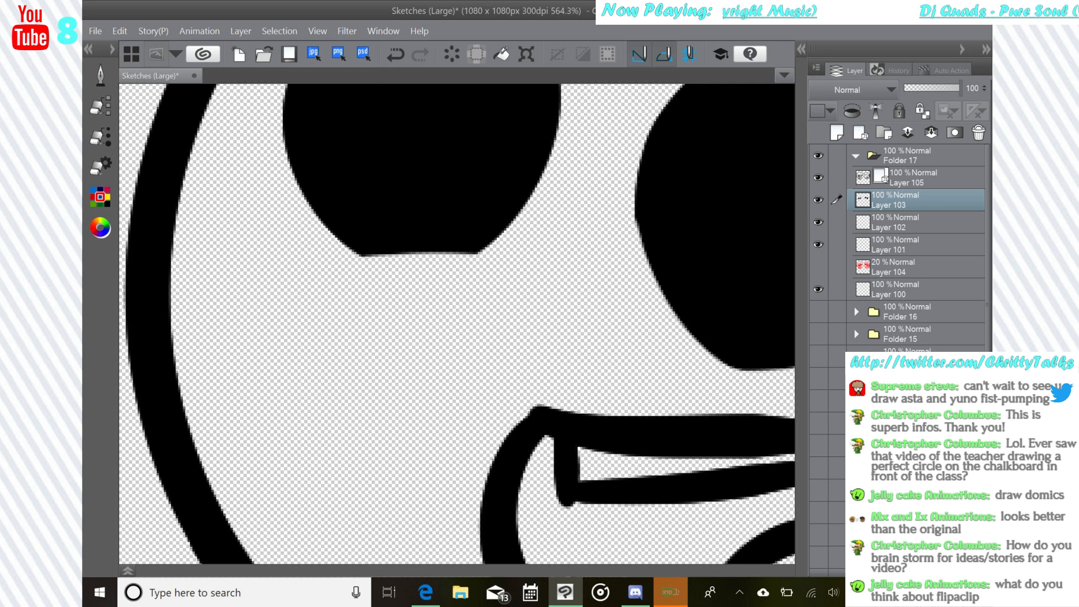
drag(562, 281, 483, 363)
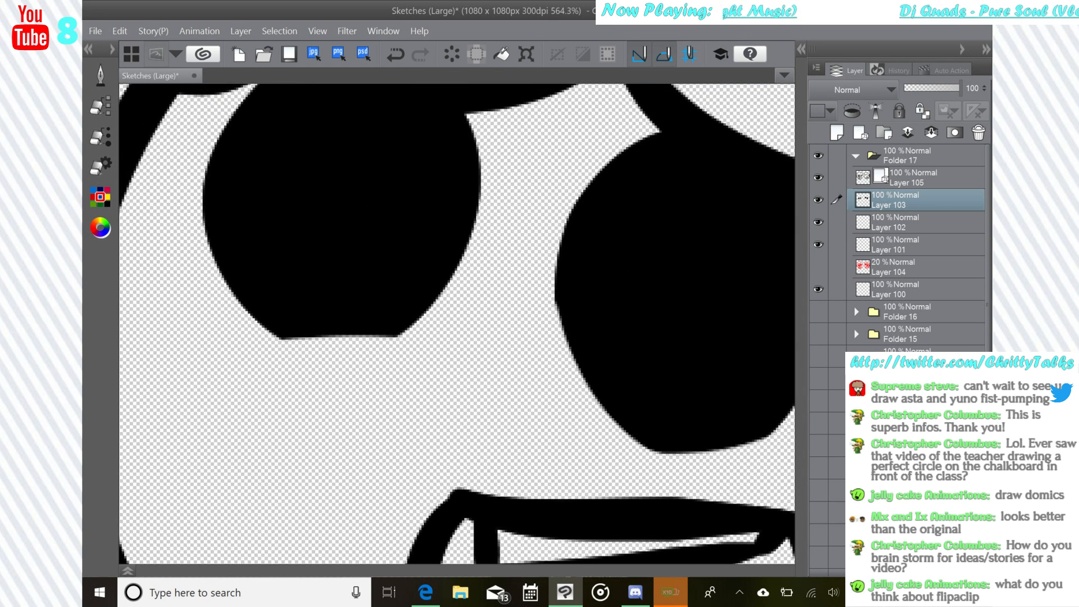
- Undo and redo the Eraser cut along the bottom of the right-hand head's left eye, aiming for a shallow, slightly slanted edge
click(396, 54)
drag(349, 401, 576, 358)
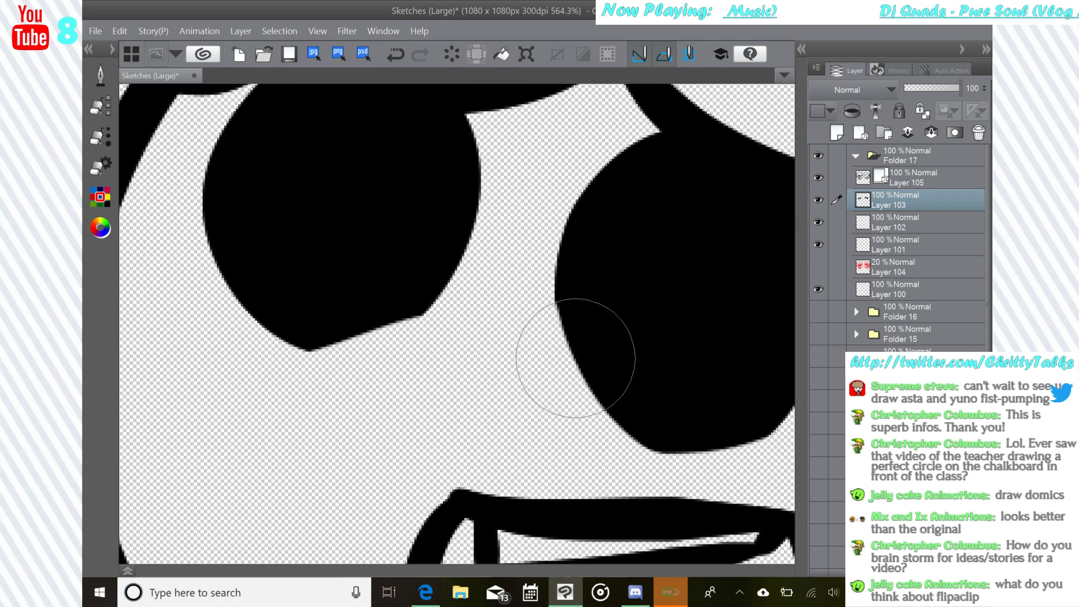
click(396, 54)
drag(248, 387, 587, 378)
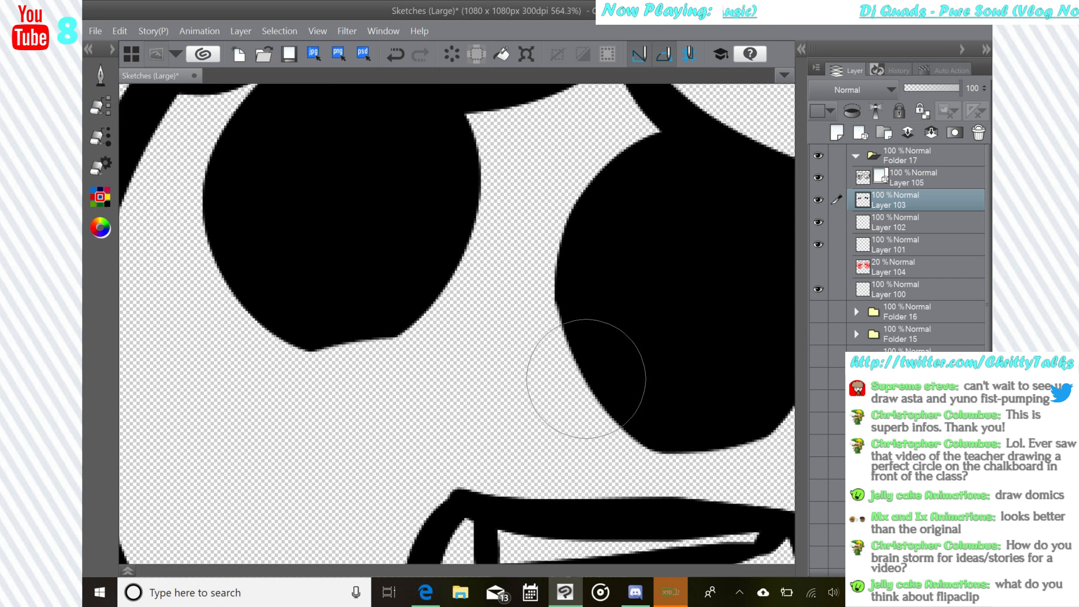
drag(351, 384, 361, 374)
key(ctrl+alt+0)
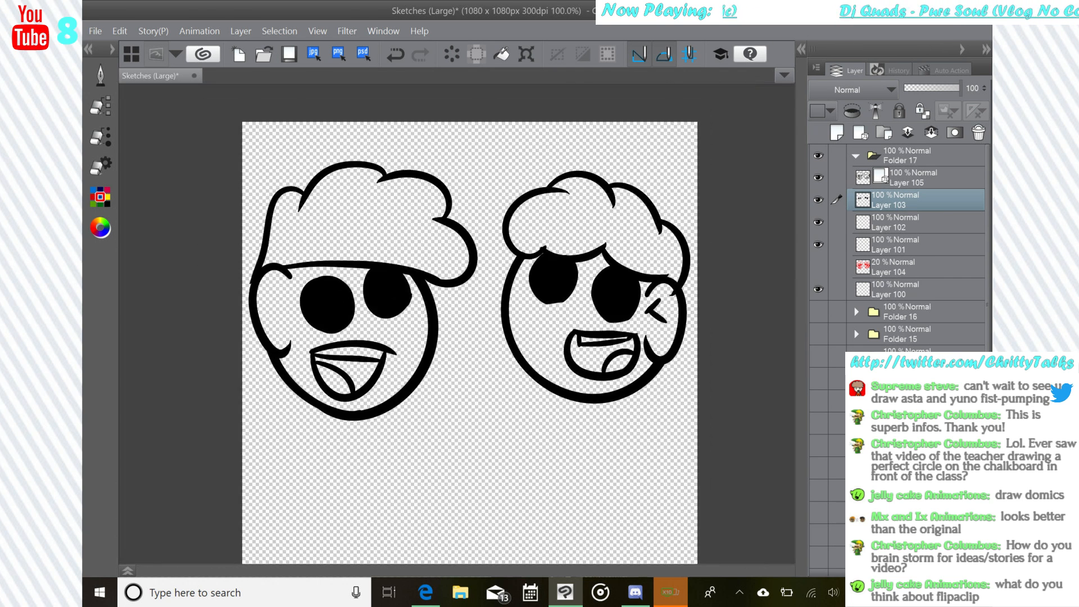
scroll(368, 330, up, 8)
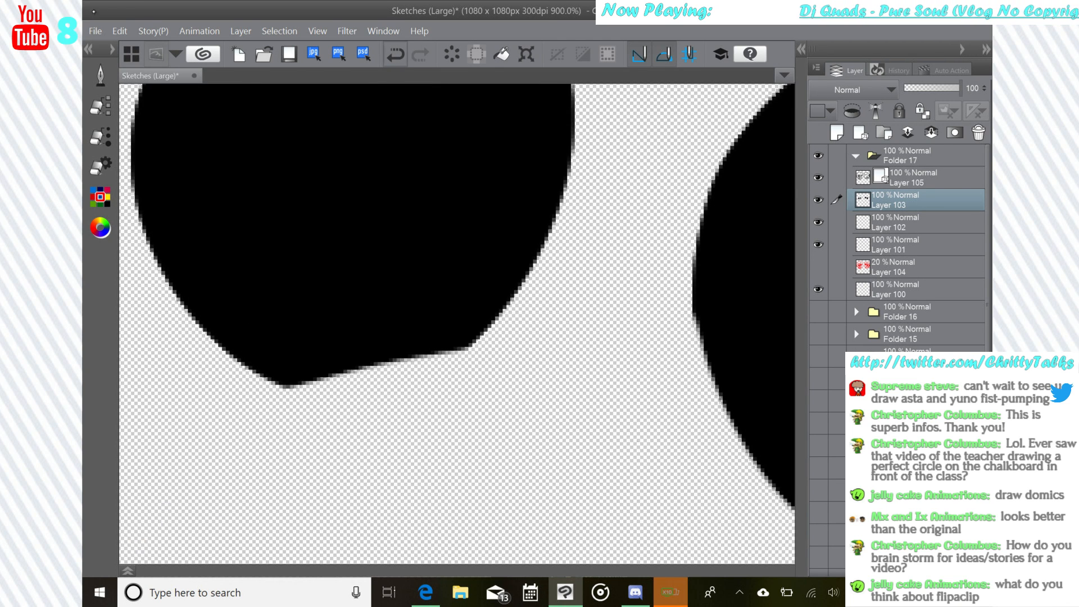
click(395, 54)
drag(398, 418, 540, 382)
click(396, 55)
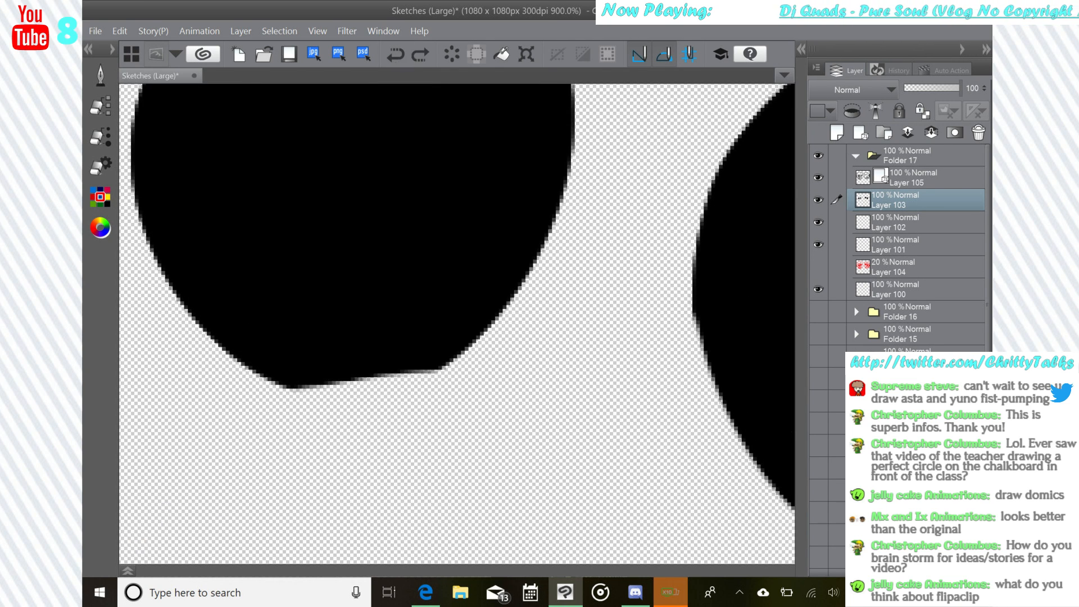
- Trim the bottom of the right-hand head's right eye again with the Eraser, replacing a cut that goes too deep
mouse_move(359, 460)
mouse_down()
mouse_move(725, 452)
mouse_move(326, 341)
mouse_move(312, 326)
mouse_move(731, 433)
mouse_up()
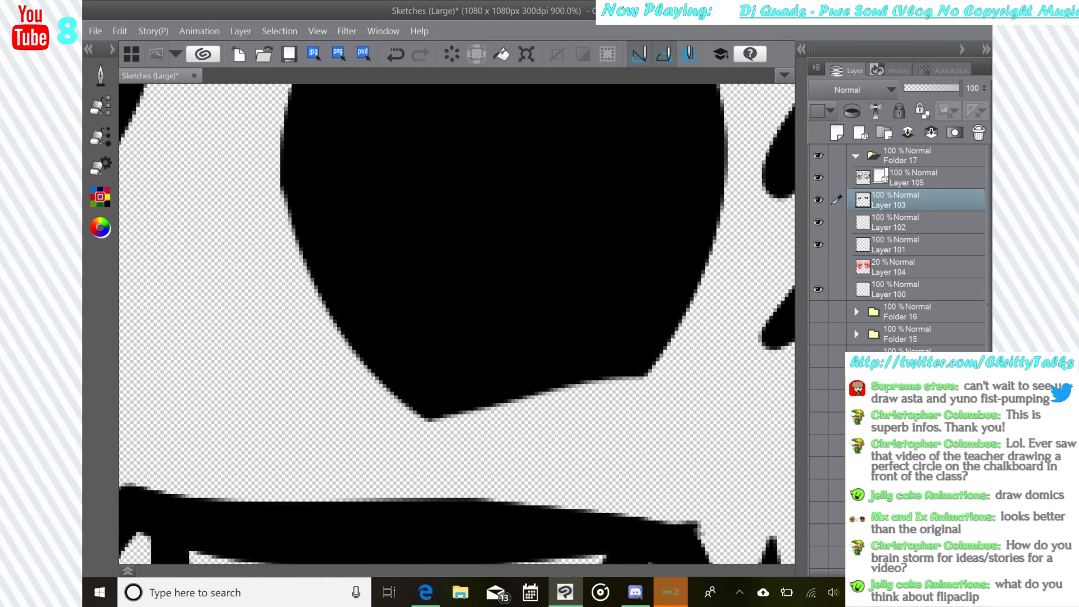
click(395, 55)
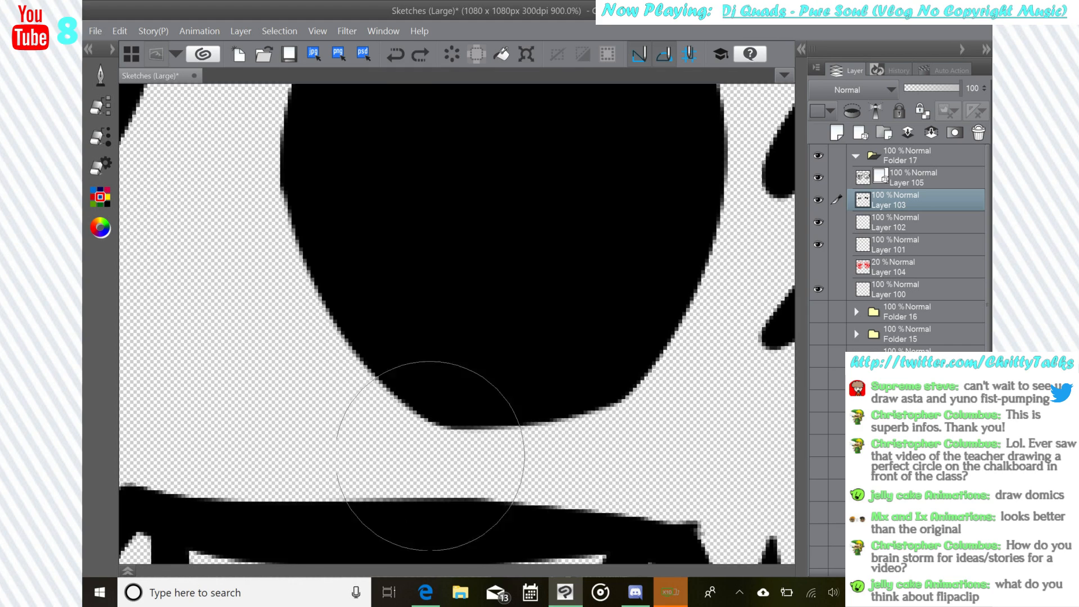
drag(429, 457, 694, 442)
scroll(615, 315, down, 7)
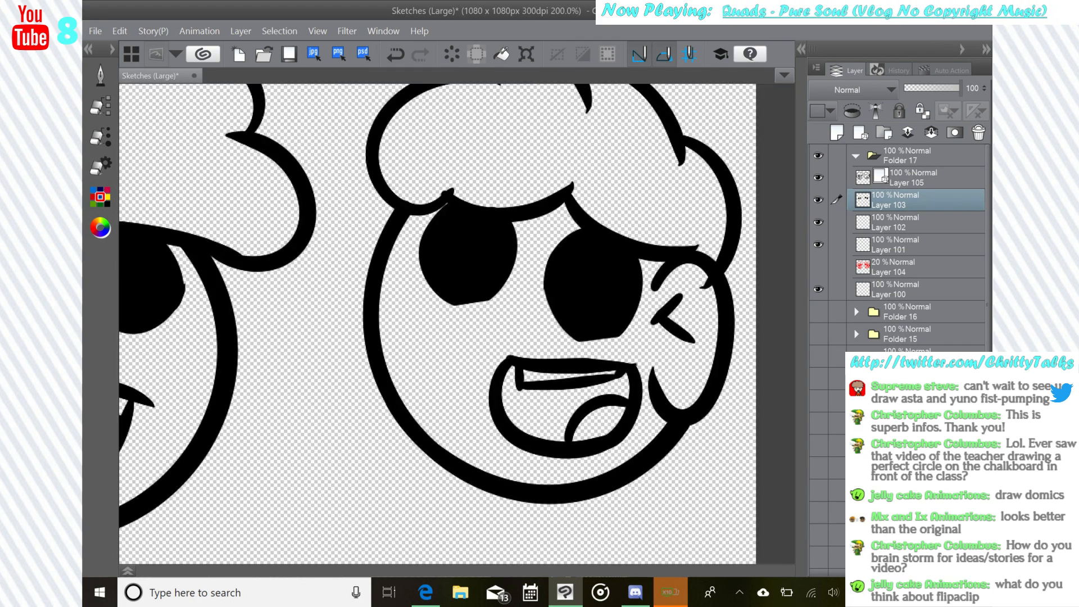
- Delete the vector outline strokes around the left-hand head's right eye on Layer 105 with the Operation tool
drag(337, 315, 683, 347)
scroll(534, 326, up, 5)
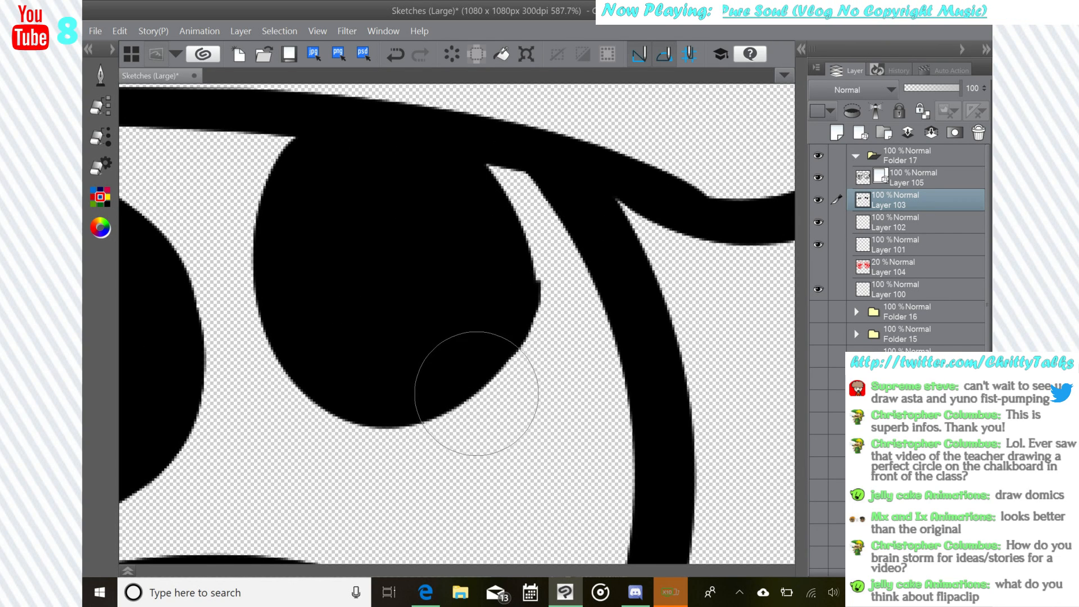
click(916, 180)
click(101, 76)
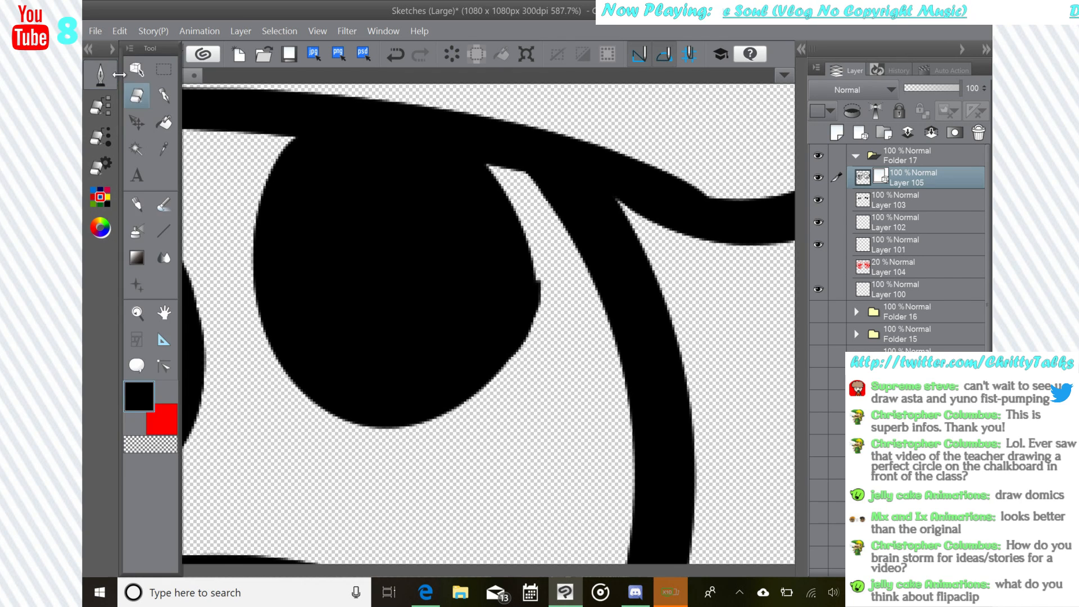
click(136, 70)
click(528, 306)
key(Delete)
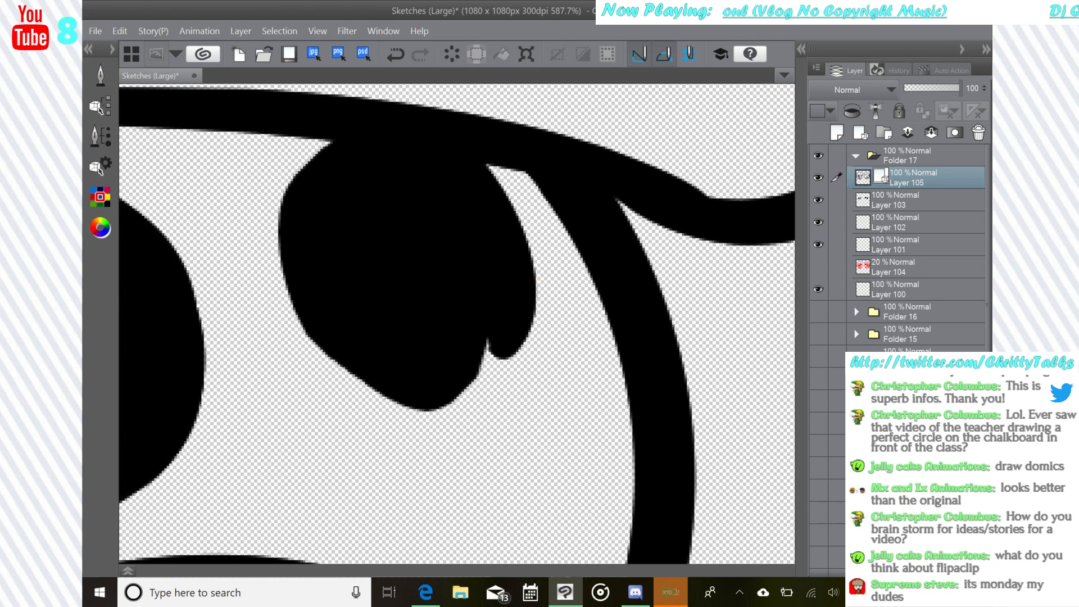
click(508, 246)
click(396, 55)
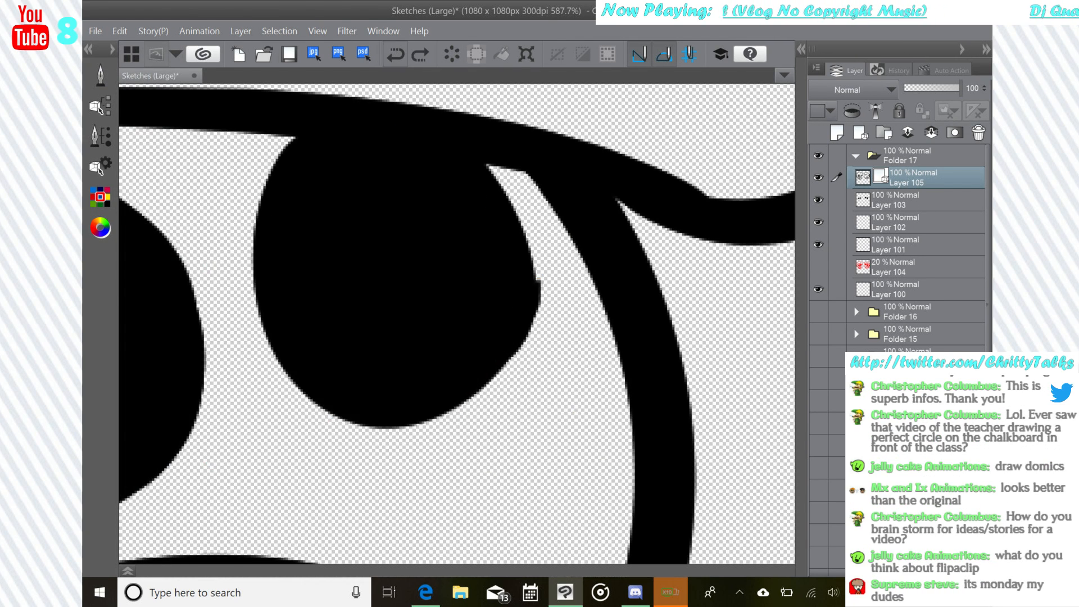
click(474, 342)
key(Delete)
click(504, 216)
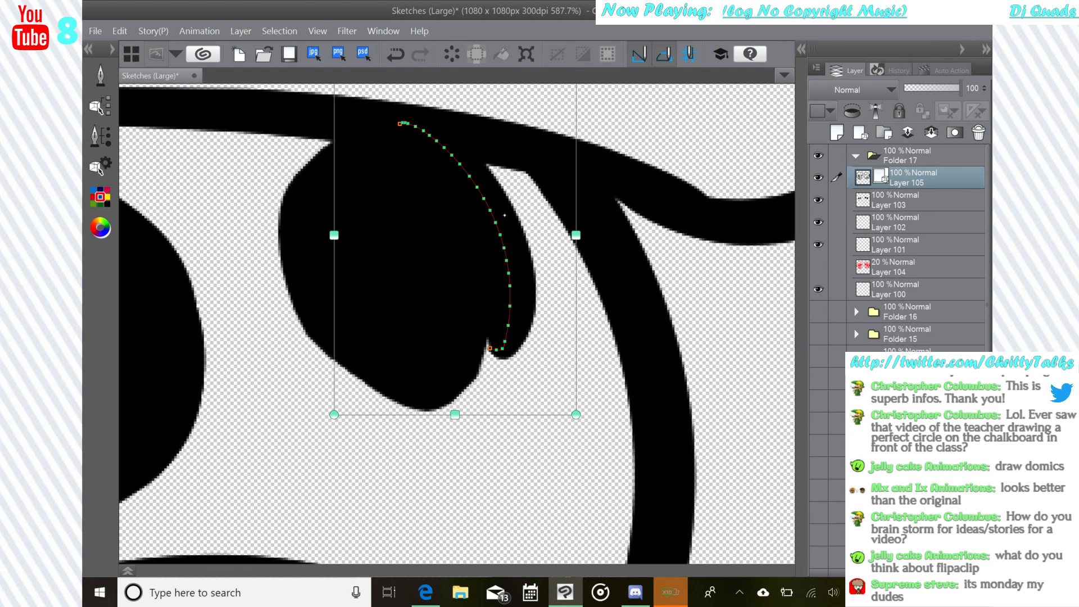
key(Delete)
- Repaint the left-hand head's right eye with the pen on Layer 103 as a smooth solid black oval joined to the hair line
click(922, 200)
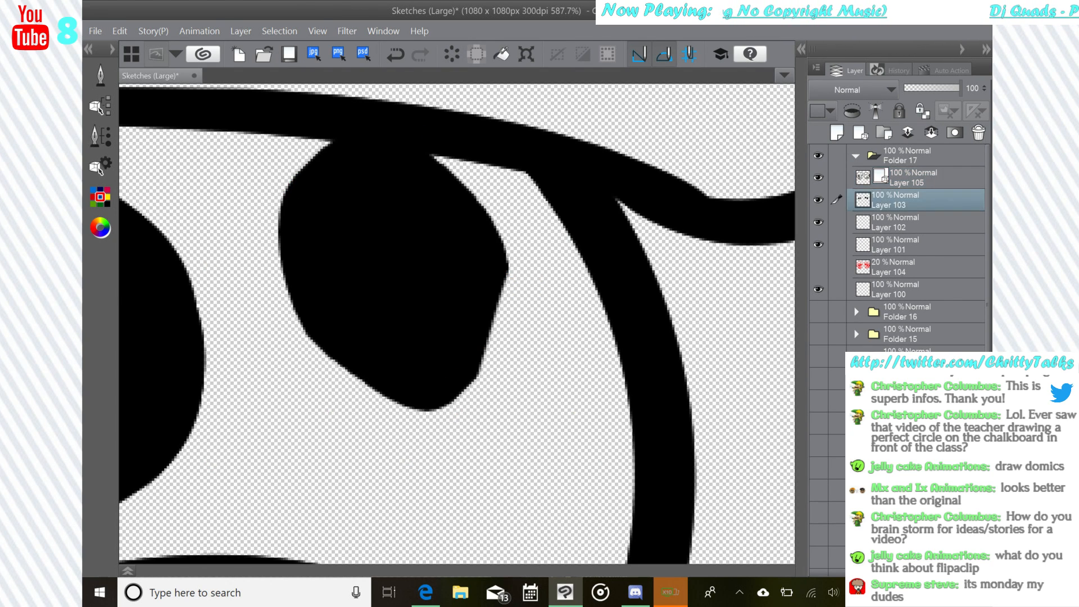
click(100, 76)
click(164, 95)
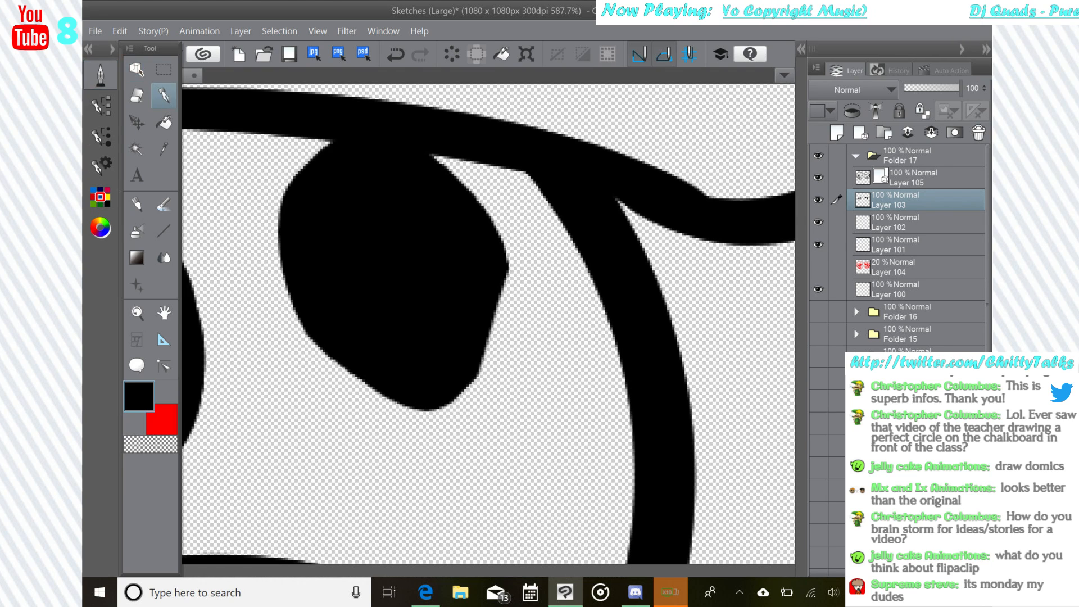
click(364, 276)
drag(341, 153, 423, 391)
drag(510, 398, 583, 318)
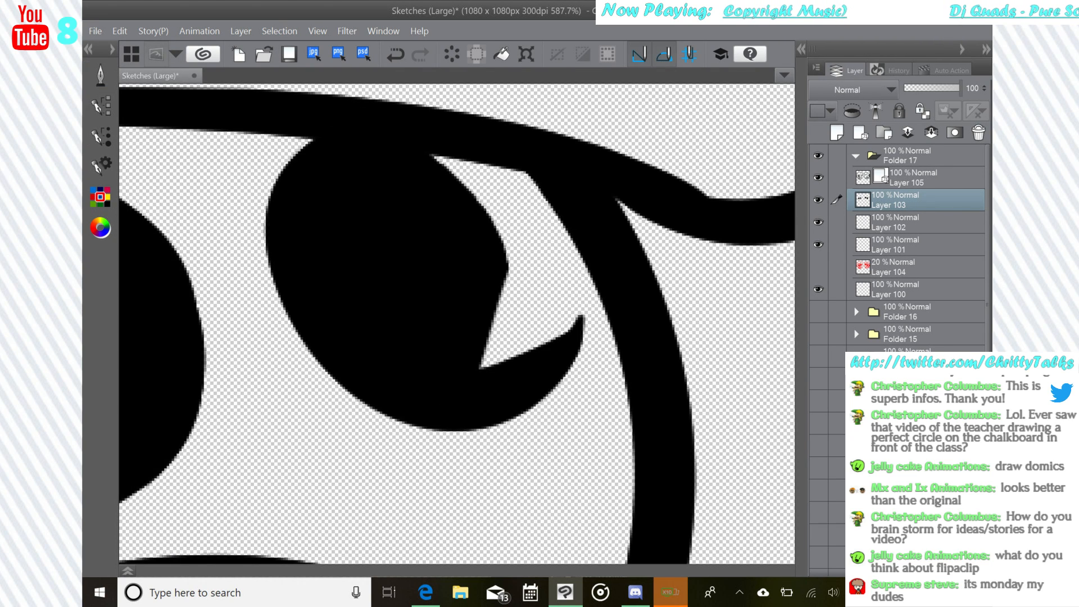
click(396, 54)
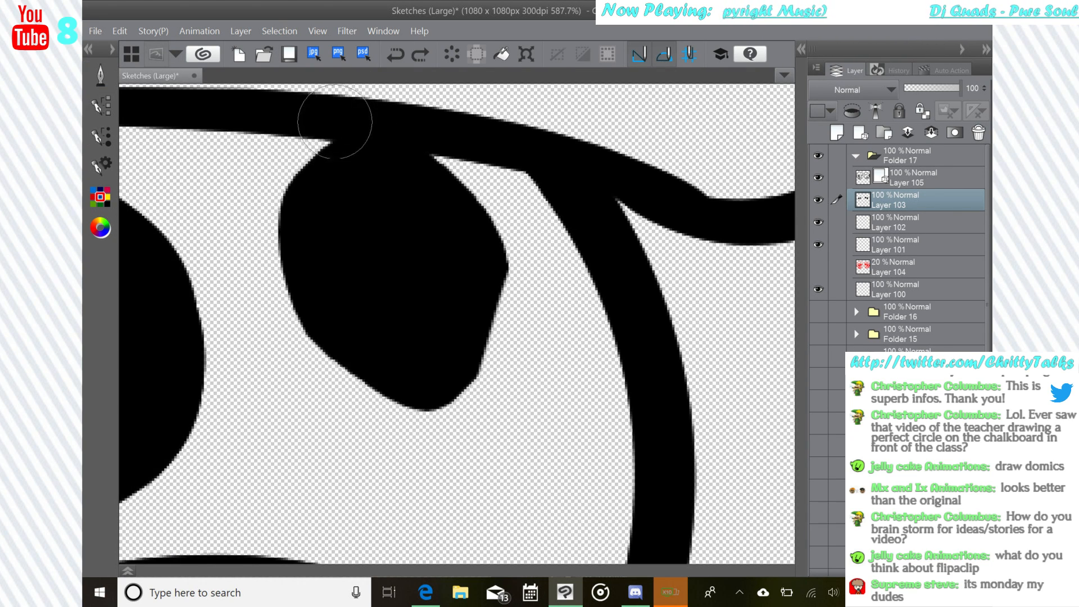
mouse_move(335, 123)
mouse_down()
mouse_move(499, 164)
mouse_move(464, 145)
mouse_up()
click(396, 55)
mouse_move(350, 123)
mouse_down()
mouse_move(382, 419)
mouse_move(388, 122)
mouse_move(482, 205)
mouse_move(403, 126)
mouse_up()
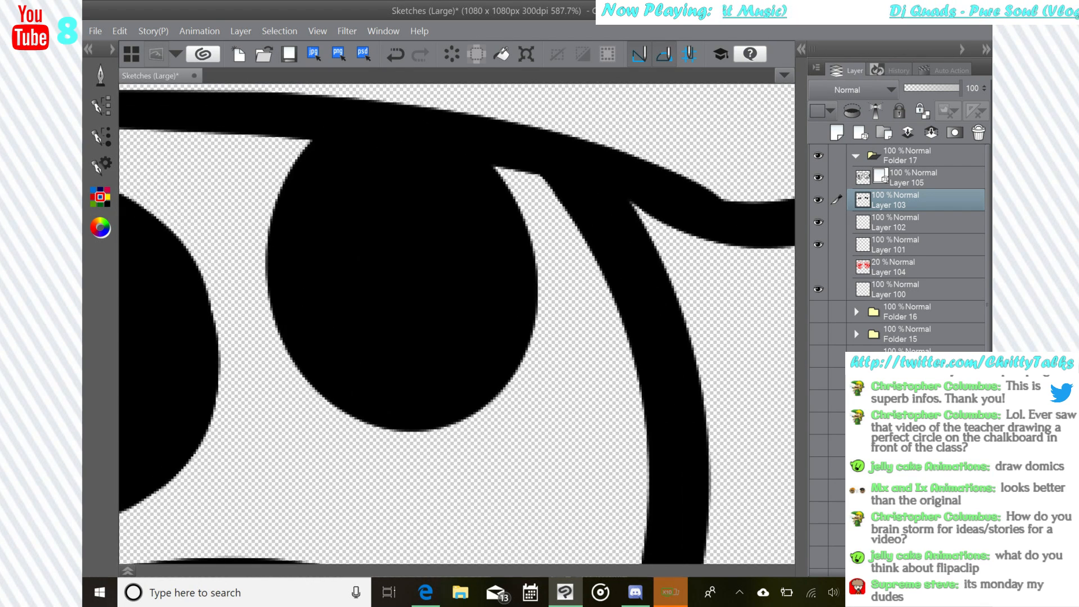
- Delete the vector outline strokes along the top and right side of the left-hand head's left eye on Layer 105
drag(501, 293, 743, 259)
click(100, 106)
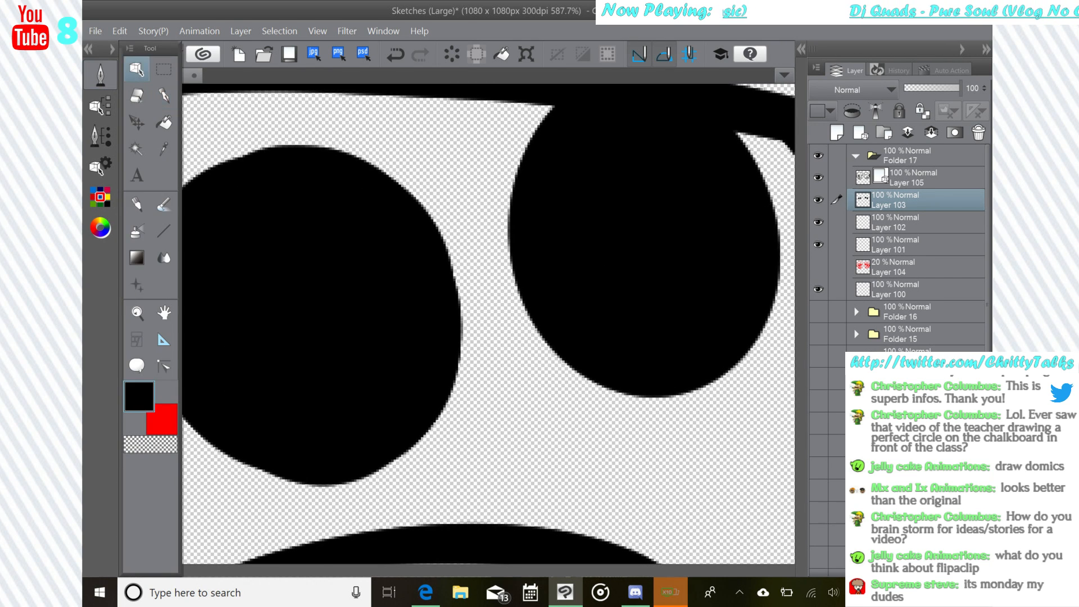
click(393, 221)
key(Delete)
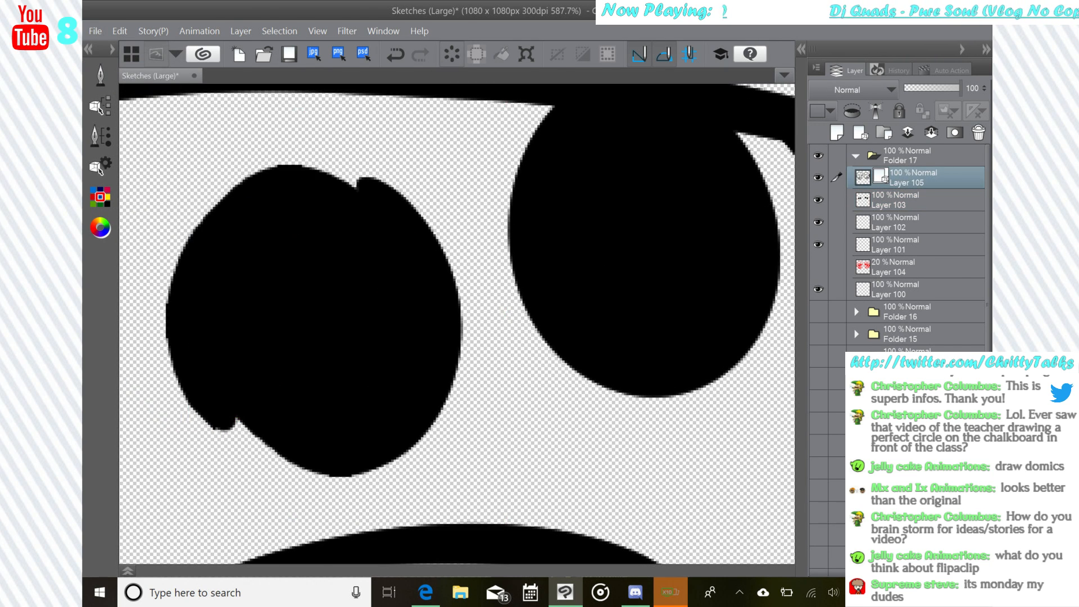
key(ctrl+z)
key(Delete)
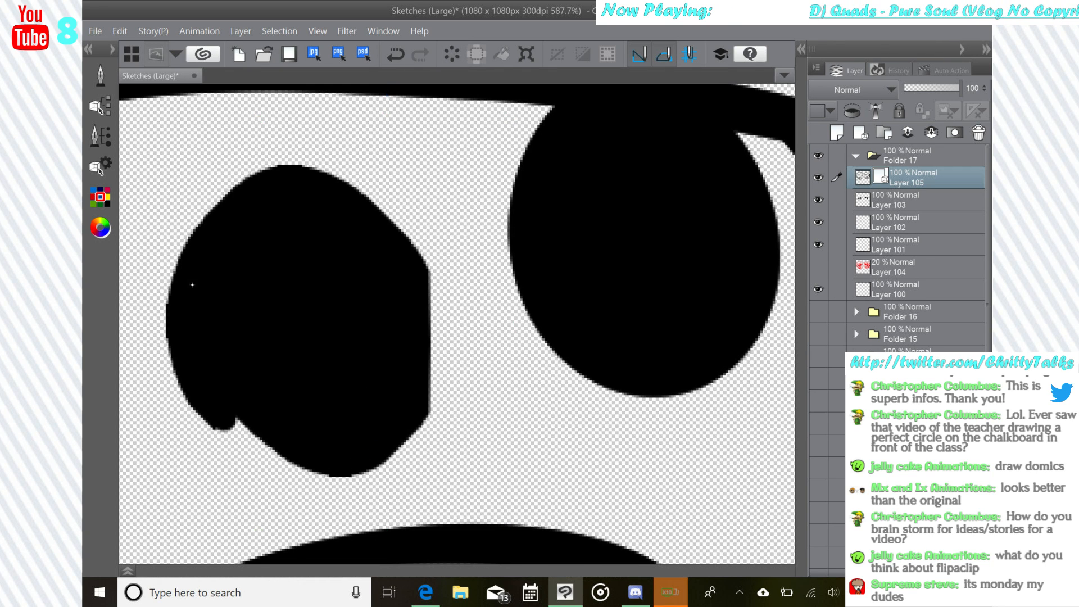
click(193, 284)
- Repaint the left-hand head's left eye with the pen on Layer 103 as a smooth solid black oval
click(100, 74)
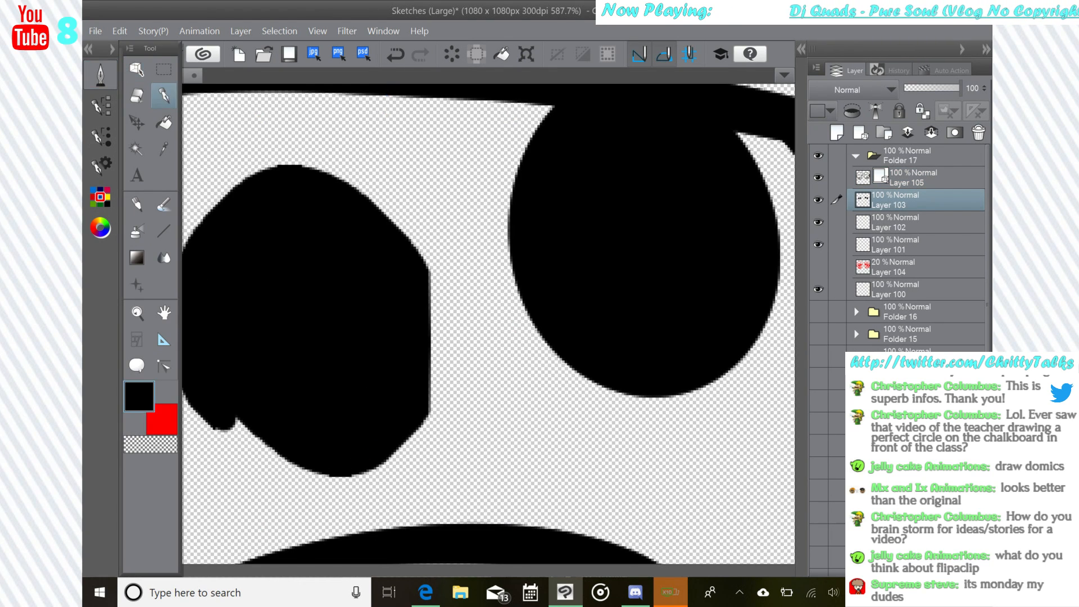
click(101, 75)
drag(394, 315, 496, 316)
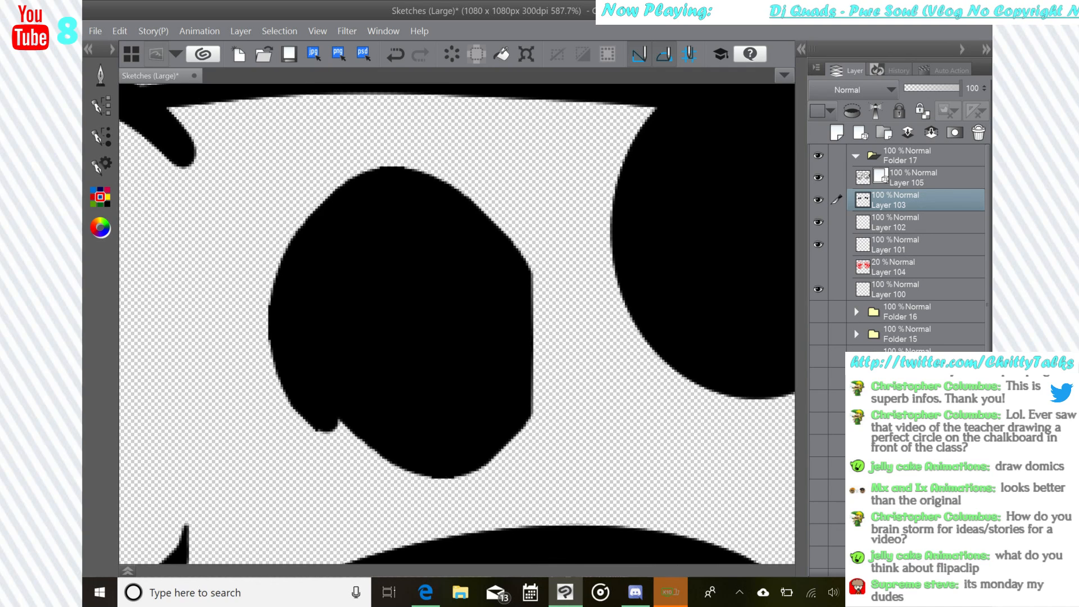
drag(425, 467, 386, 158)
mouse_move(585, 270)
mouse_down()
mouse_move(334, 424)
mouse_move(549, 284)
mouse_move(291, 366)
mouse_up()
click(400, 59)
drag(405, 315, 389, 323)
drag(539, 304, 375, 351)
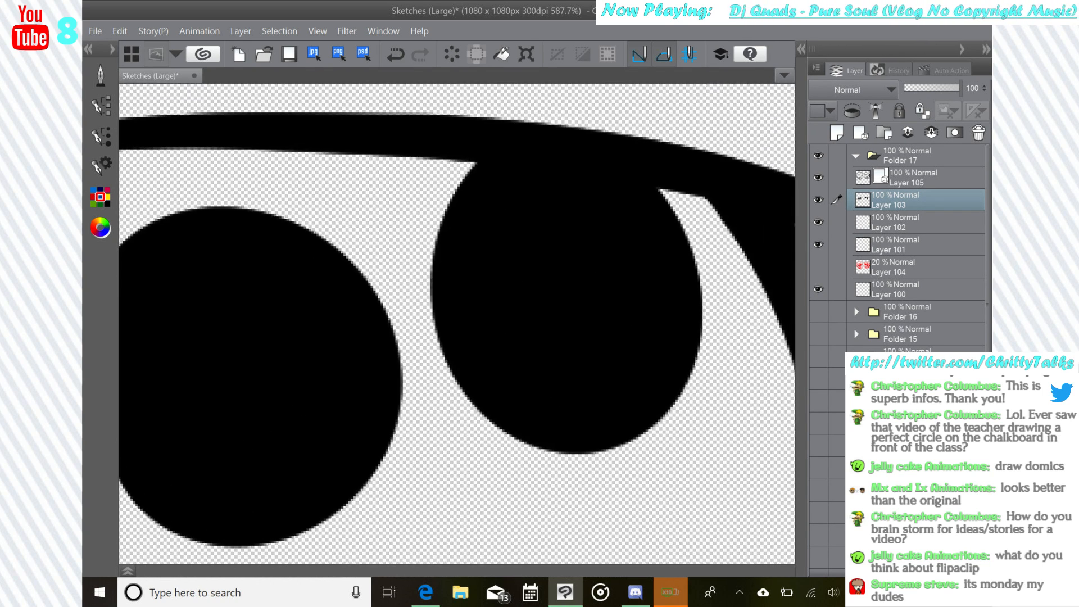
- Cut a round highlight notch into the upper-left edge of both of the left-hand head's eyes with the Eraser
scroll(585, 325, down, 4)
drag(472, 337, 440, 299)
scroll(476, 326, up, 4)
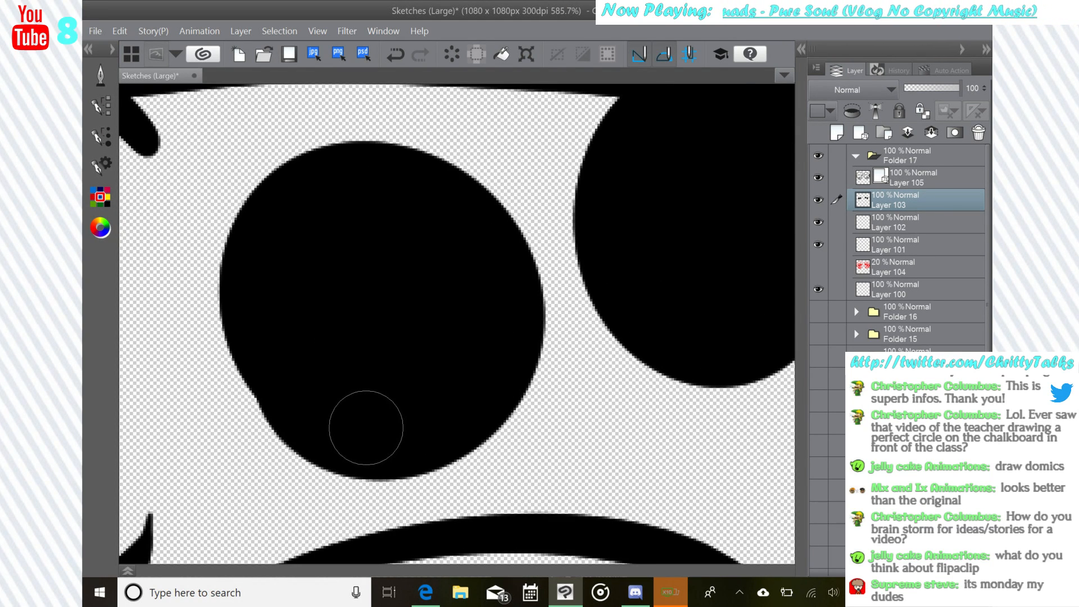
drag(366, 427, 429, 454)
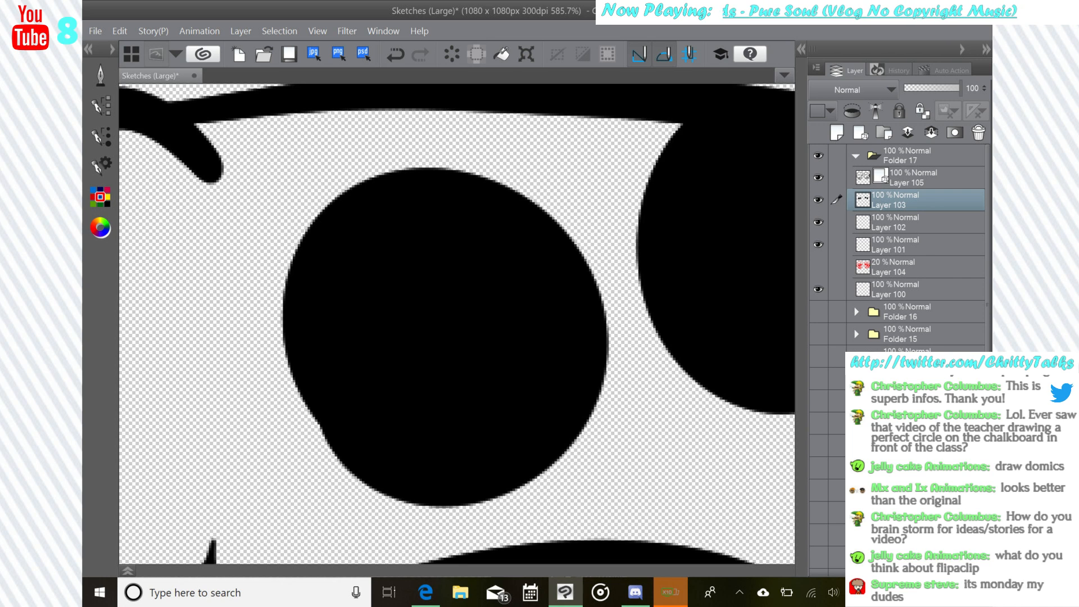
click(100, 74)
click(136, 95)
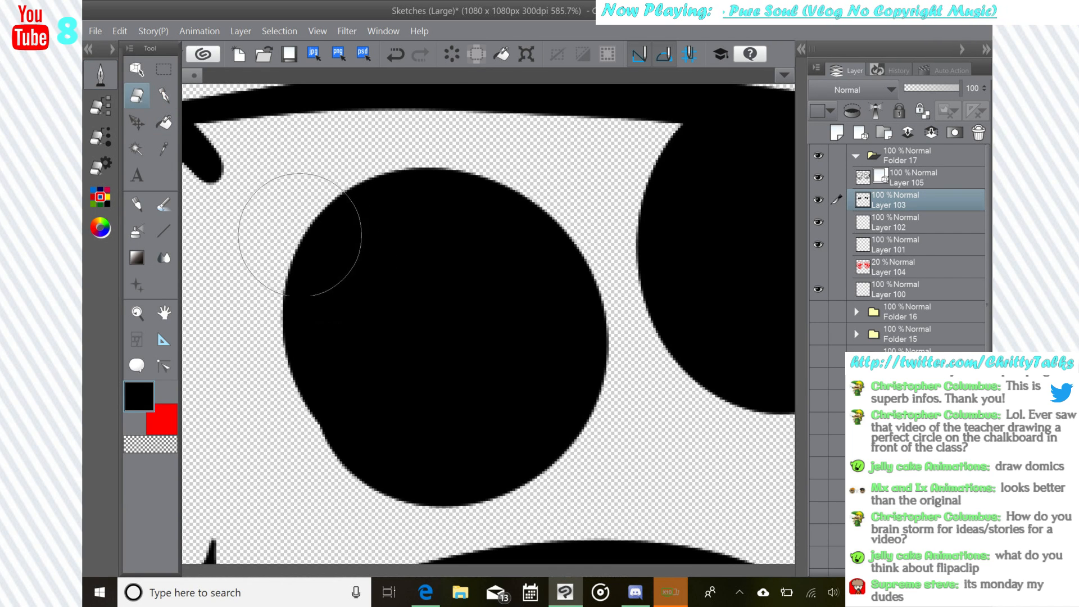
drag(315, 255, 304, 267)
mouse_move(660, 207)
mouse_down()
mouse_move(449, 253)
mouse_move(447, 226)
mouse_up()
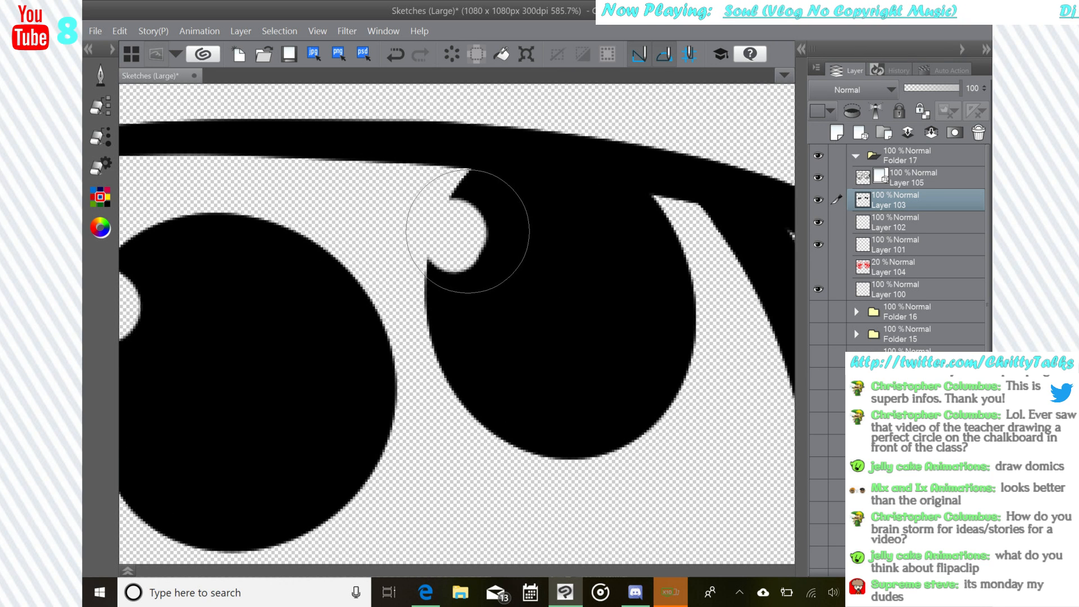
drag(580, 375, 587, 337)
key(ctrl+z)
drag(445, 195, 448, 215)
- Cut a round highlight notch into the upper-right edge of the right-hand head's left eye with the Eraser
scroll(456, 323, down, 6)
mouse_move(607, 337)
mouse_down()
mouse_move(330, 260)
mouse_move(297, 276)
mouse_up()
scroll(456, 323, up, 7)
scroll(457, 324, up, 1)
drag(562, 242, 352, 405)
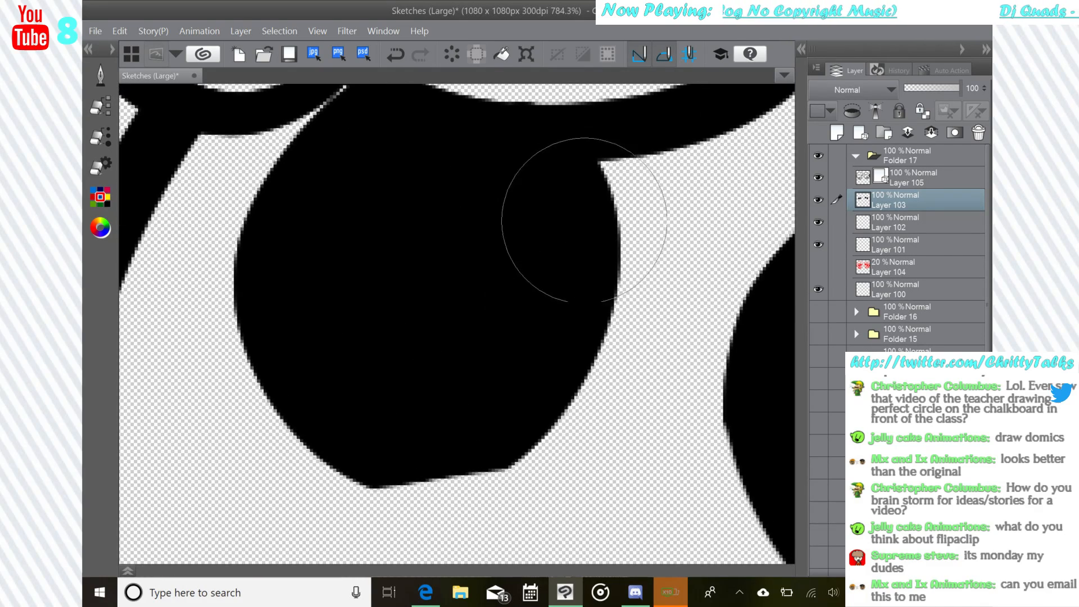
mouse_move(592, 223)
mouse_down()
mouse_move(603, 246)
mouse_move(603, 212)
mouse_move(587, 217)
mouse_up()
key(ctrl+z)
key(ctrl+z)
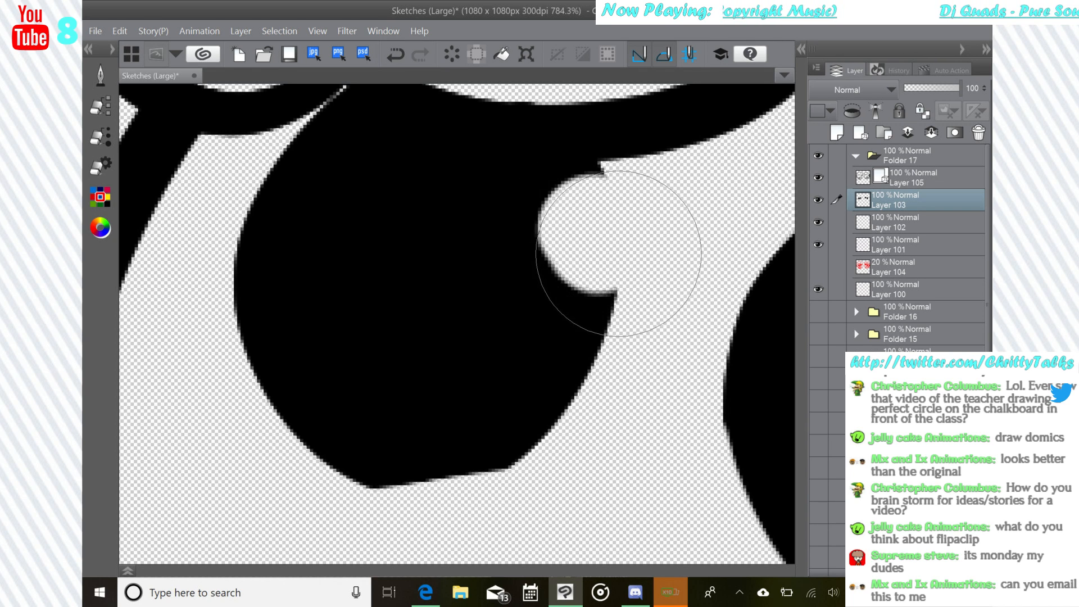
- Cut a matching highlight notch into the upper-right edge of the right-hand head's right eye, replacing the first attempt
mouse_move(618, 254)
mouse_down()
mouse_move(302, 274)
mouse_move(18, 184)
mouse_up()
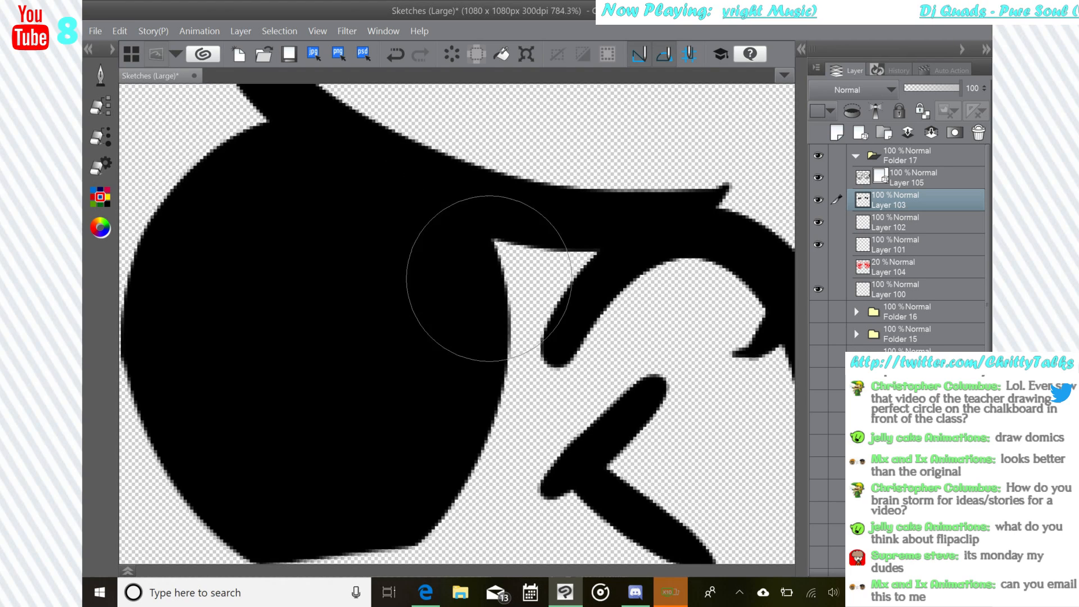
mouse_move(488, 267)
mouse_down()
mouse_move(475, 261)
mouse_move(489, 261)
mouse_up()
click(395, 55)
click(395, 54)
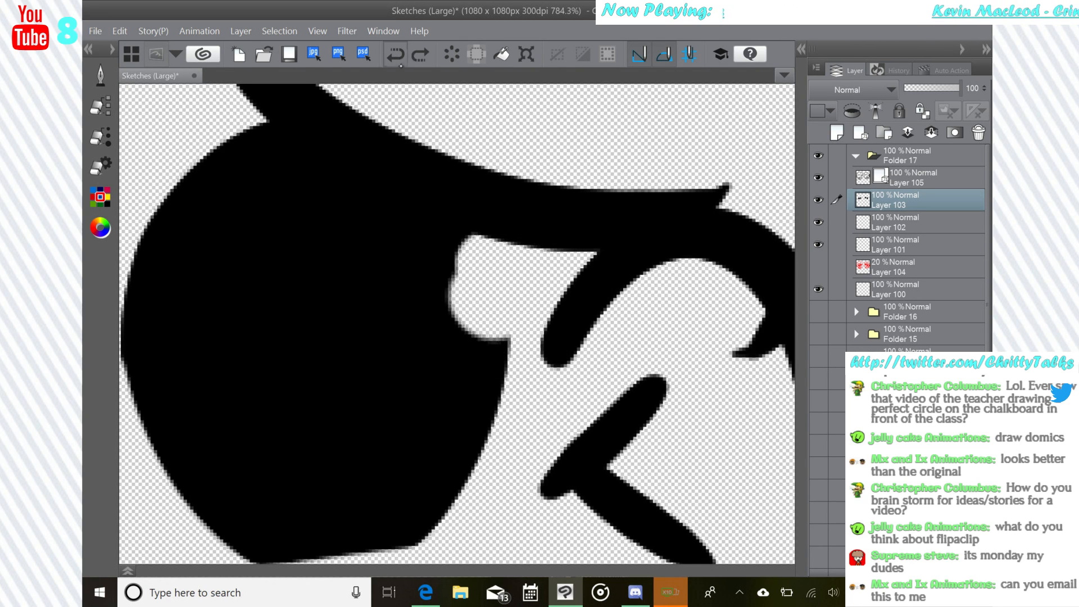
click(396, 55)
drag(513, 312, 486, 259)
scroll(579, 281, down, 7)
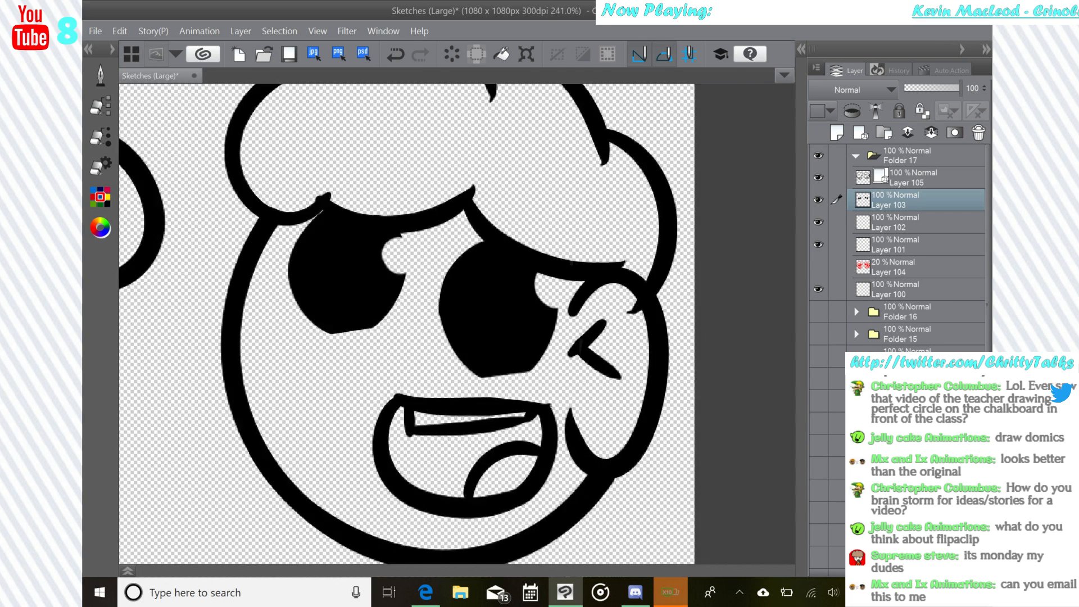
drag(562, 281, 679, 243)
scroll(658, 293, down, 3)
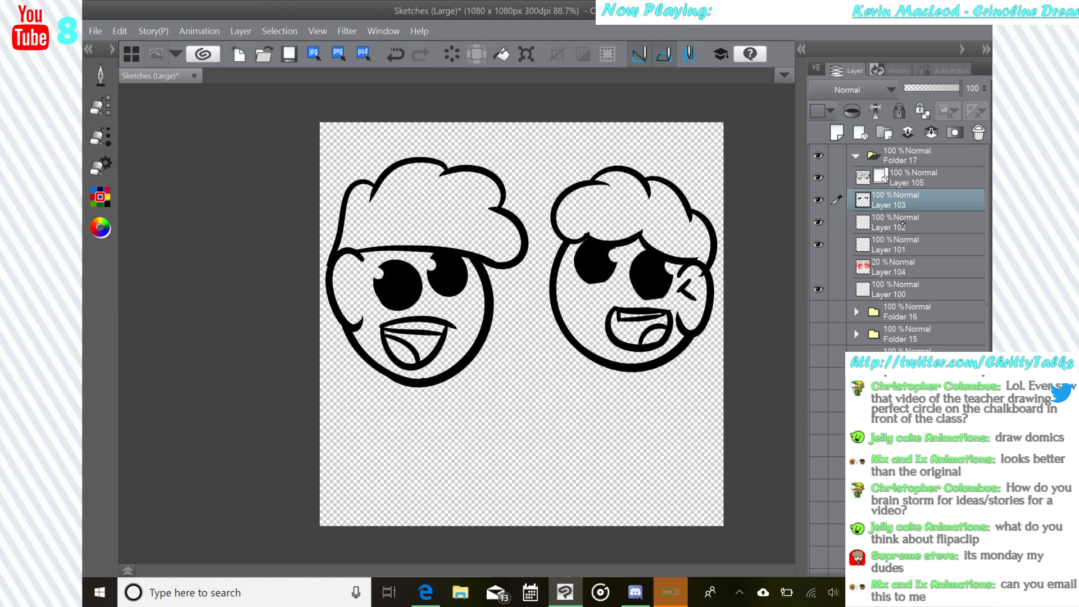
- Make Layer 102 the active layer and choose the Fill tool for flat colouring
click(903, 224)
click(100, 74)
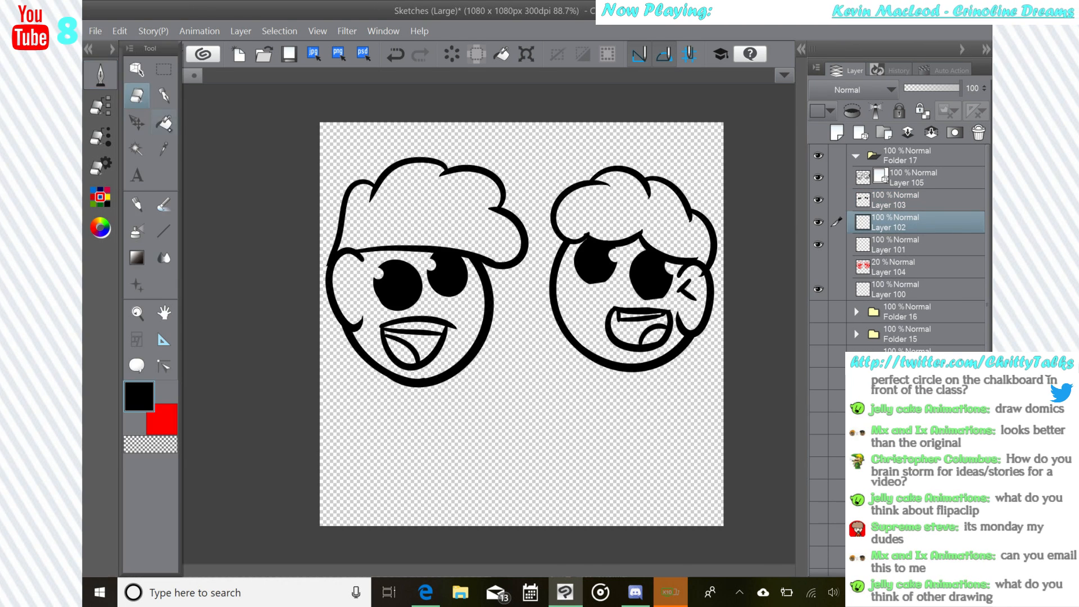
click(164, 122)
click(100, 196)
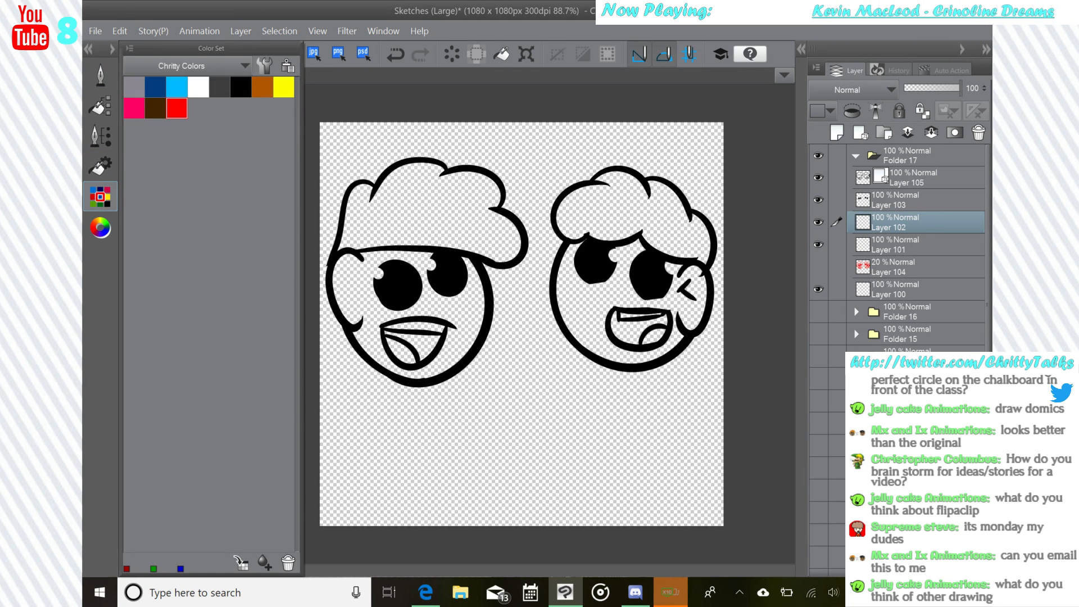
click(100, 227)
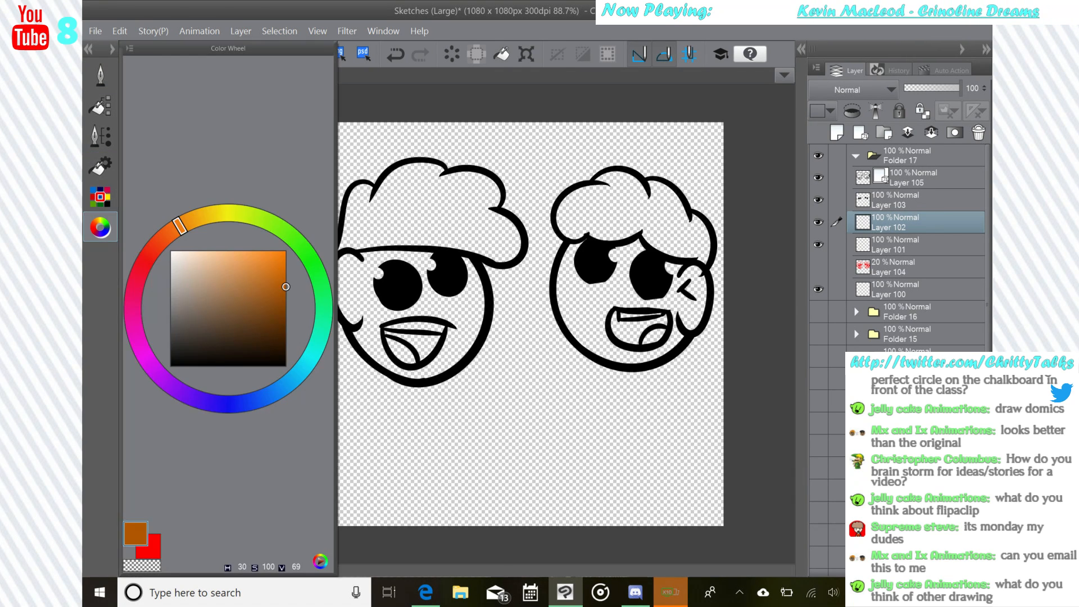
click(256, 319)
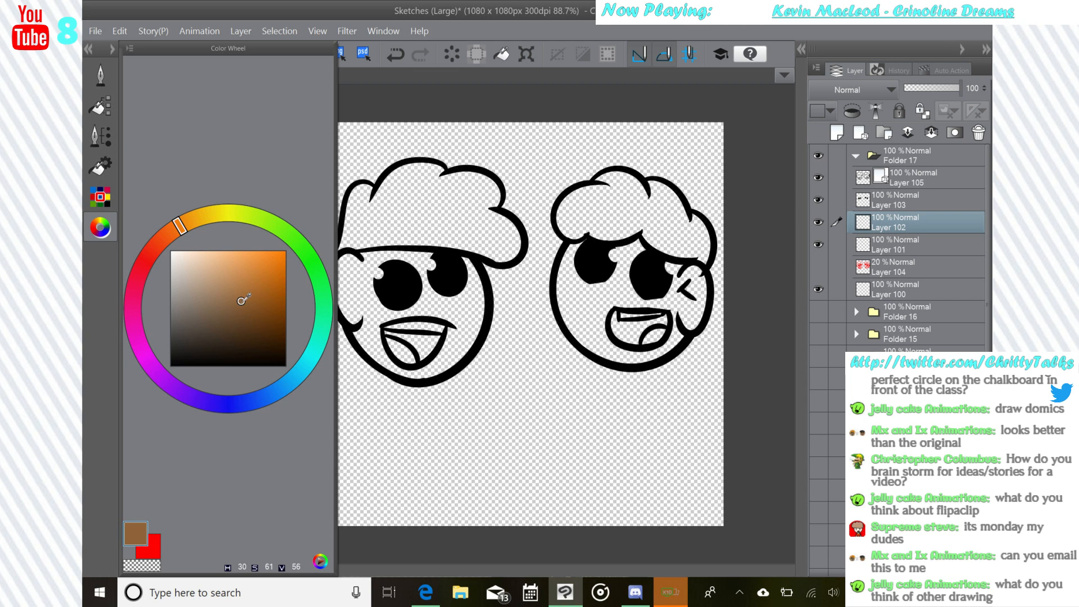
click(468, 309)
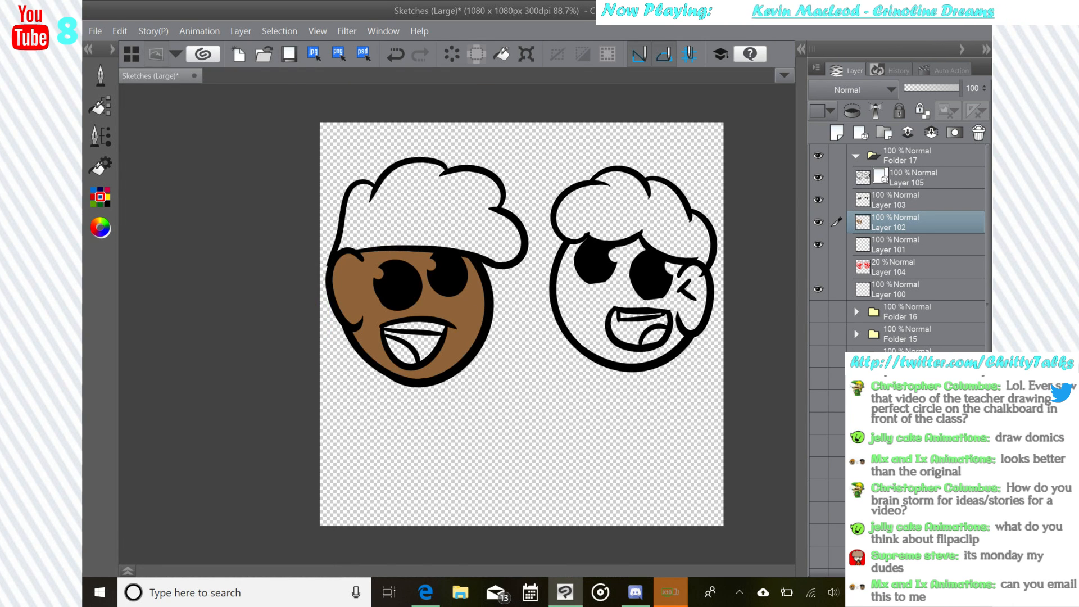
click(396, 56)
- Fill the faces of both heads on Layer 102 with a light brown of hue 30, saturation 40, value 70
click(100, 197)
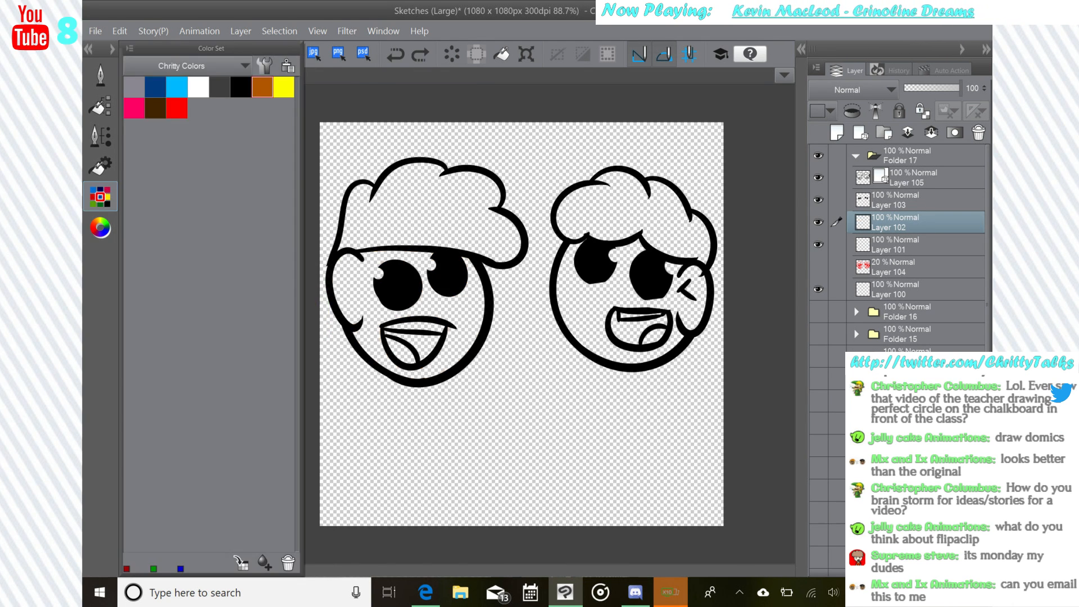
click(100, 228)
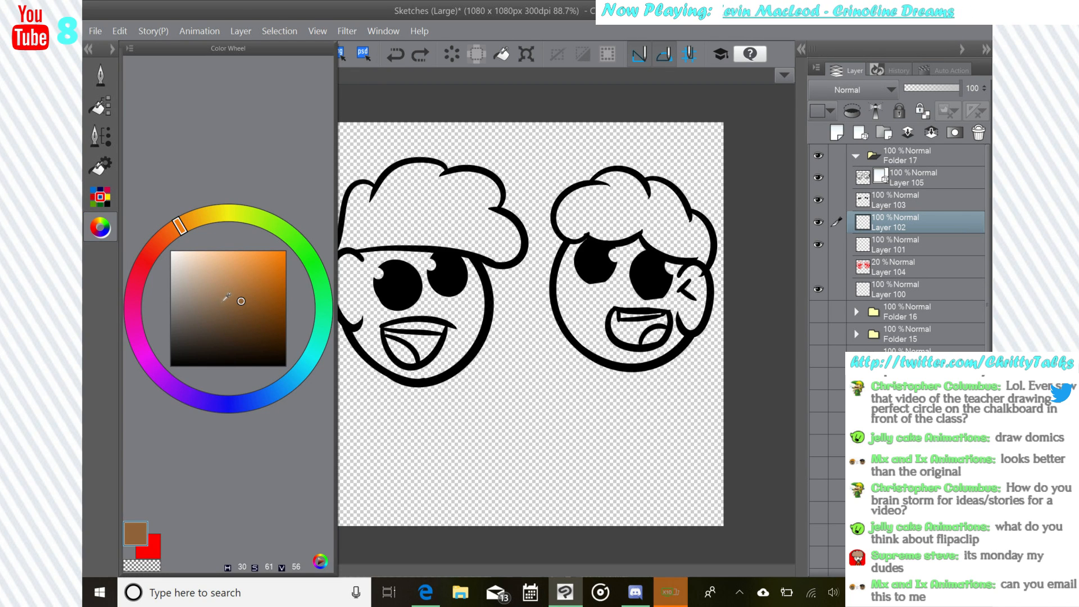
click(220, 287)
click(403, 304)
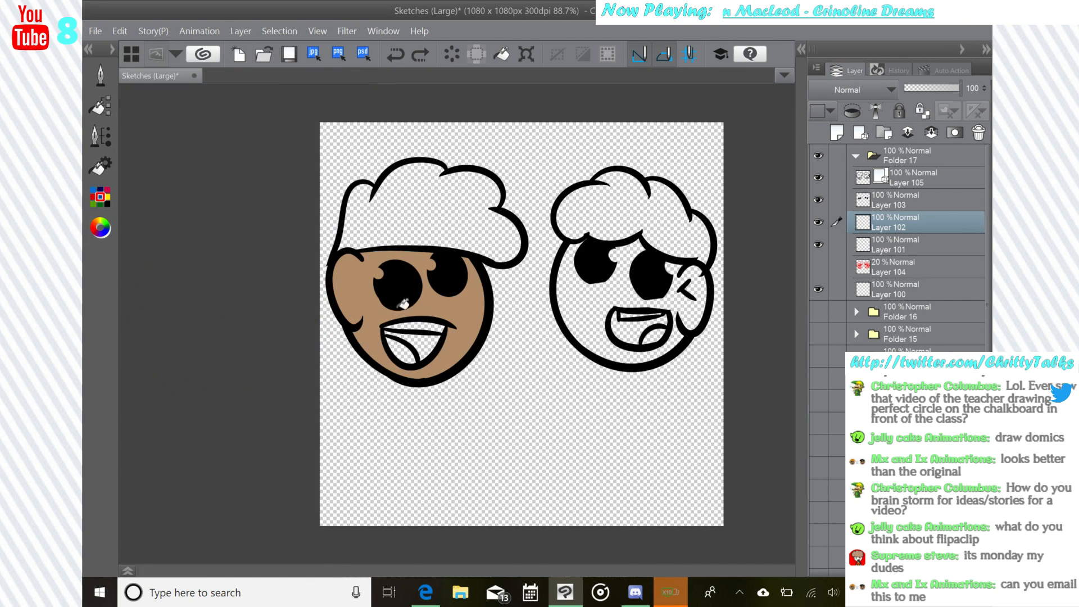
click(684, 298)
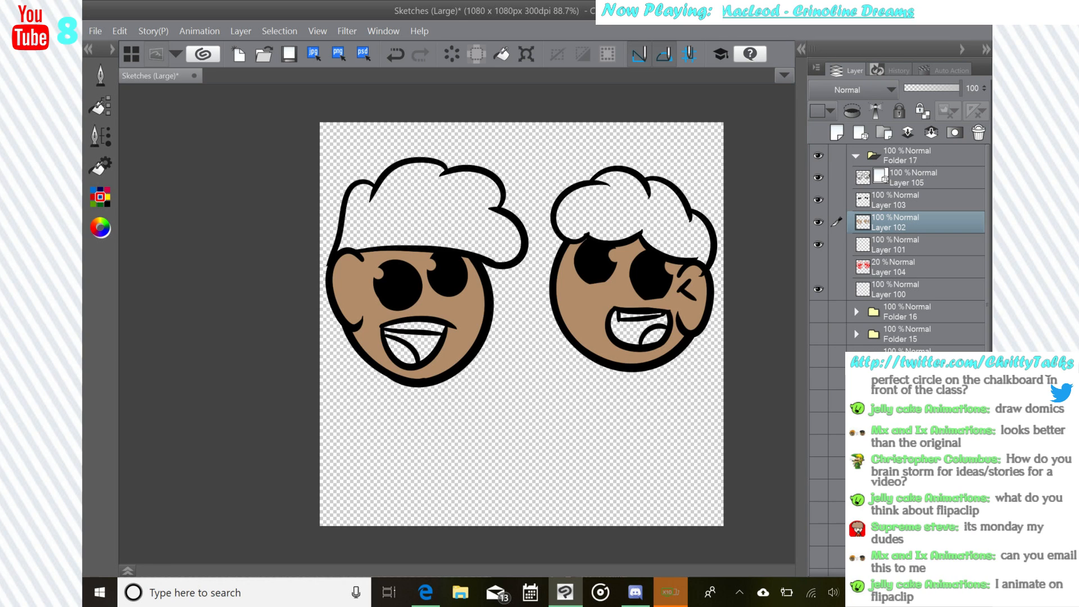
- Fill the left-hand head's hair on Layer 102 with orange of hue 32, saturation 81, value 93
click(100, 197)
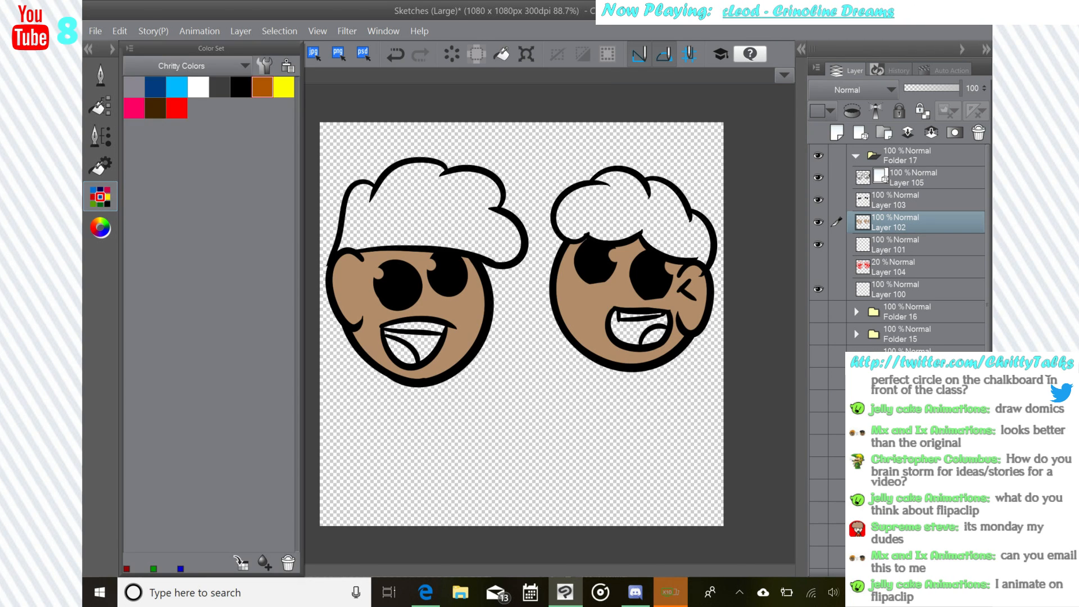
click(100, 228)
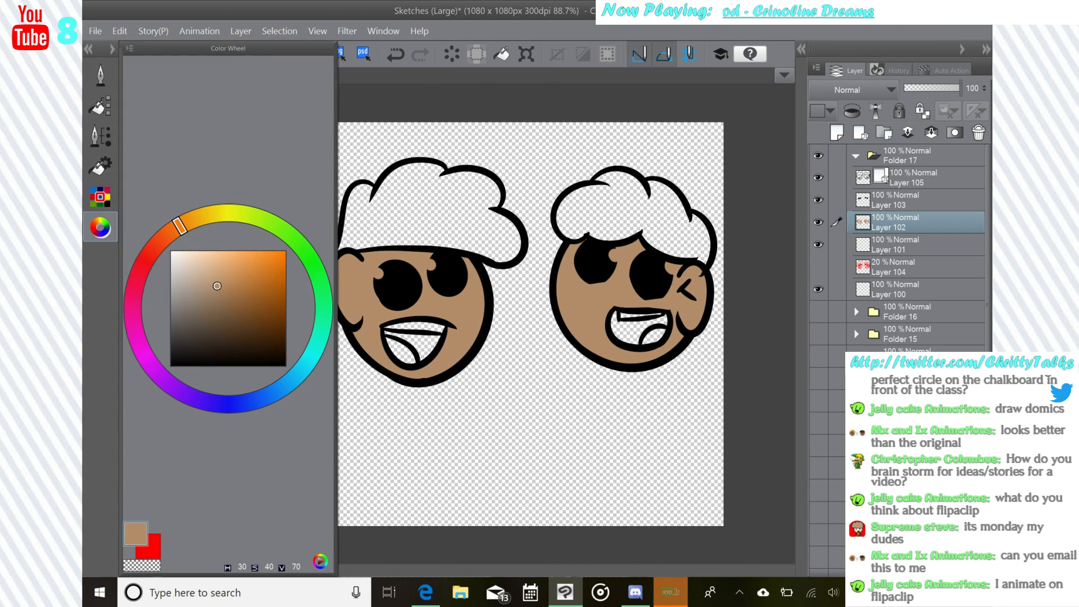
click(198, 217)
drag(261, 264, 264, 258)
click(193, 228)
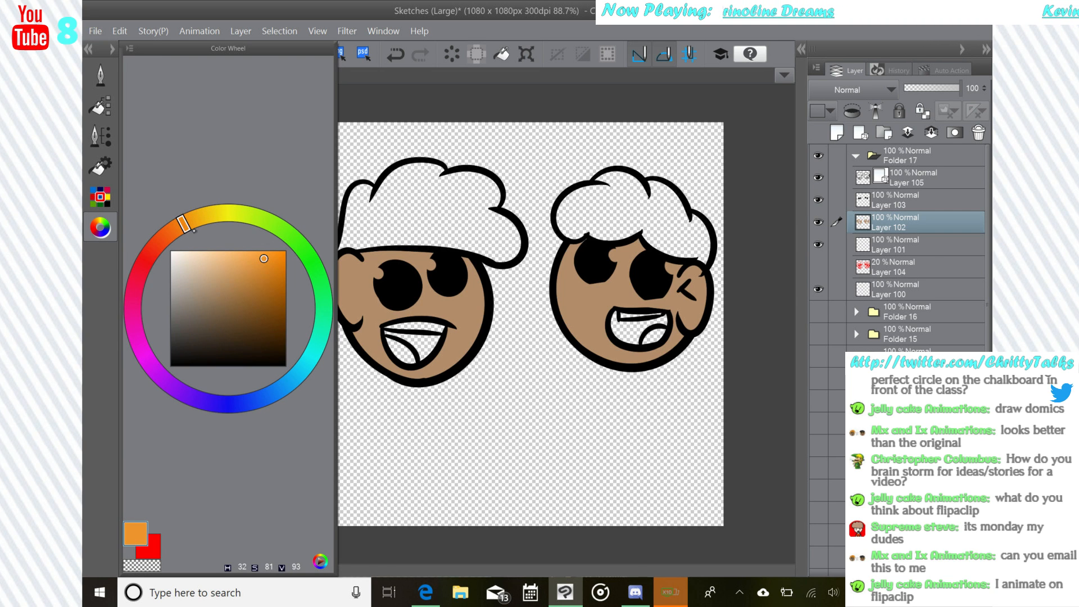
click(438, 206)
click(438, 206)
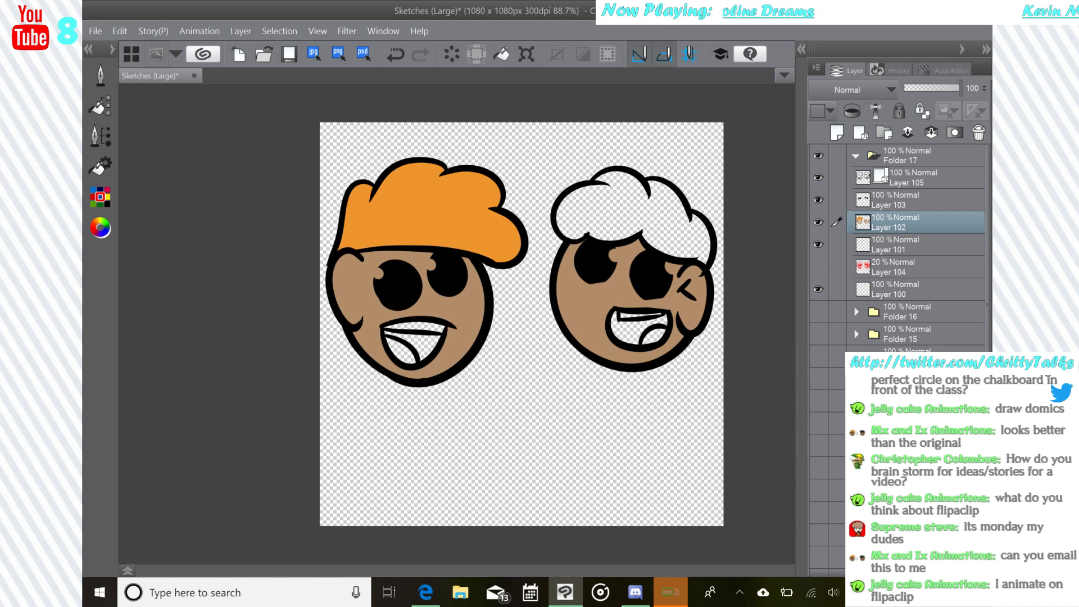
- Fill the right-hand head's hair on Layer 102 with black from the Chritty Colors set
click(102, 195)
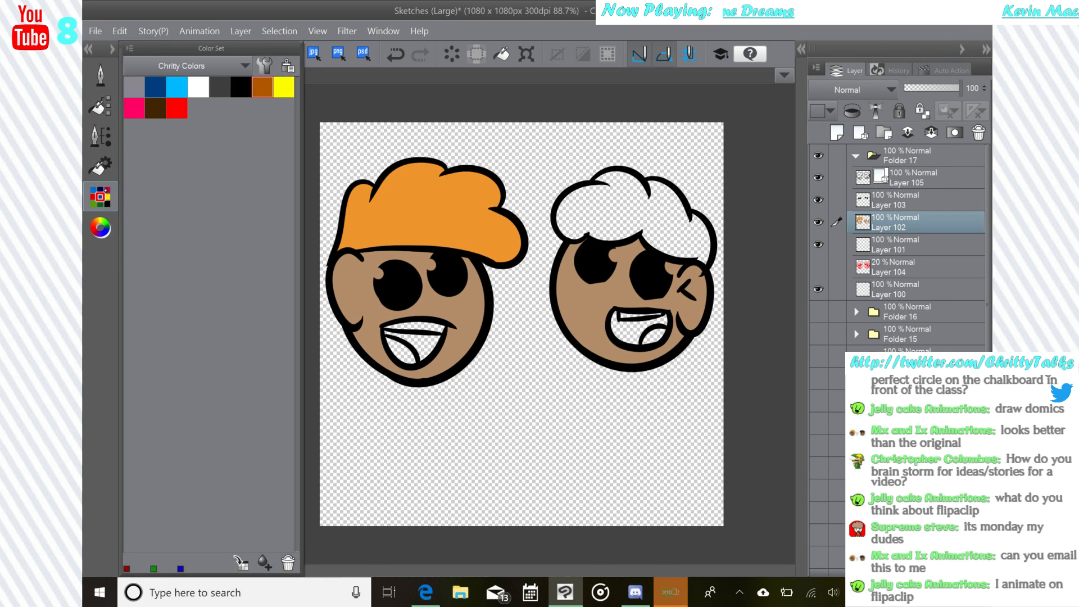
click(100, 228)
click(100, 197)
click(240, 87)
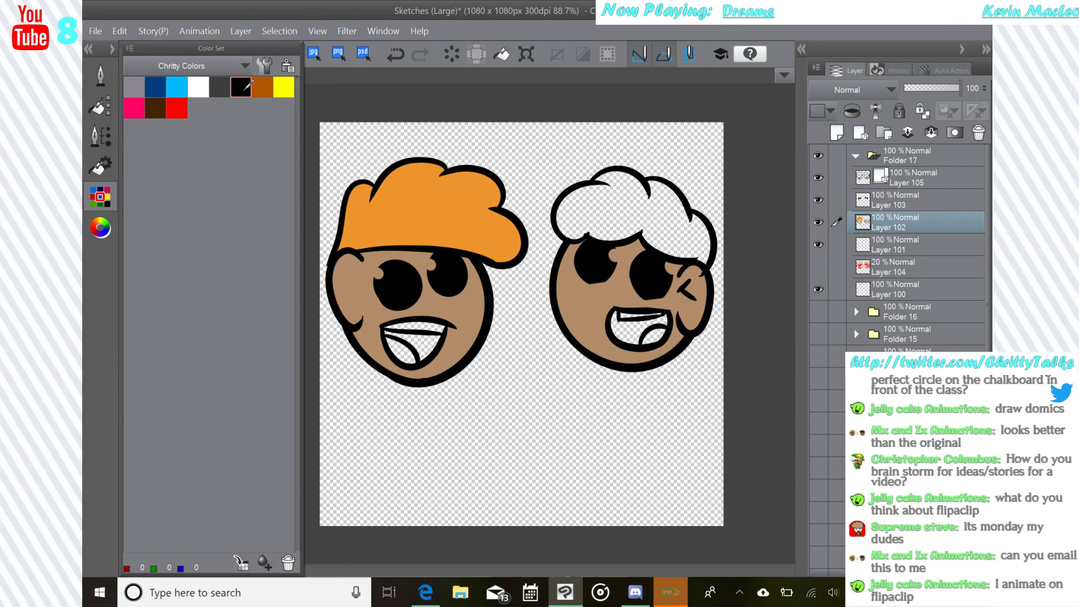
click(613, 211)
click(613, 211)
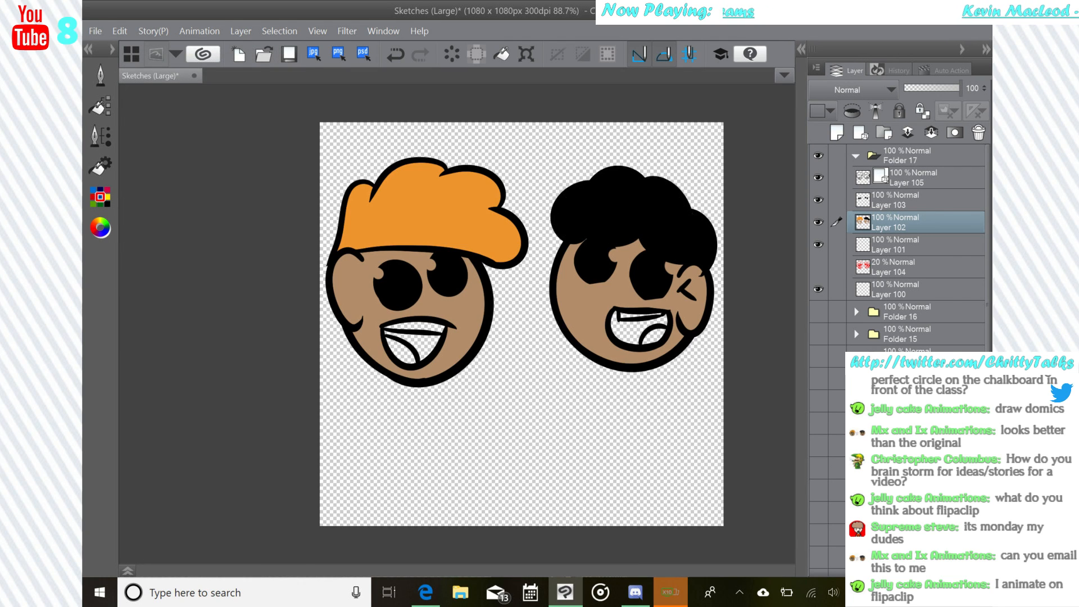
- Draw a curved dark grey strand line down the middle of the right-hand head's black hair with the pen, replacing failed strokes
click(100, 196)
click(220, 88)
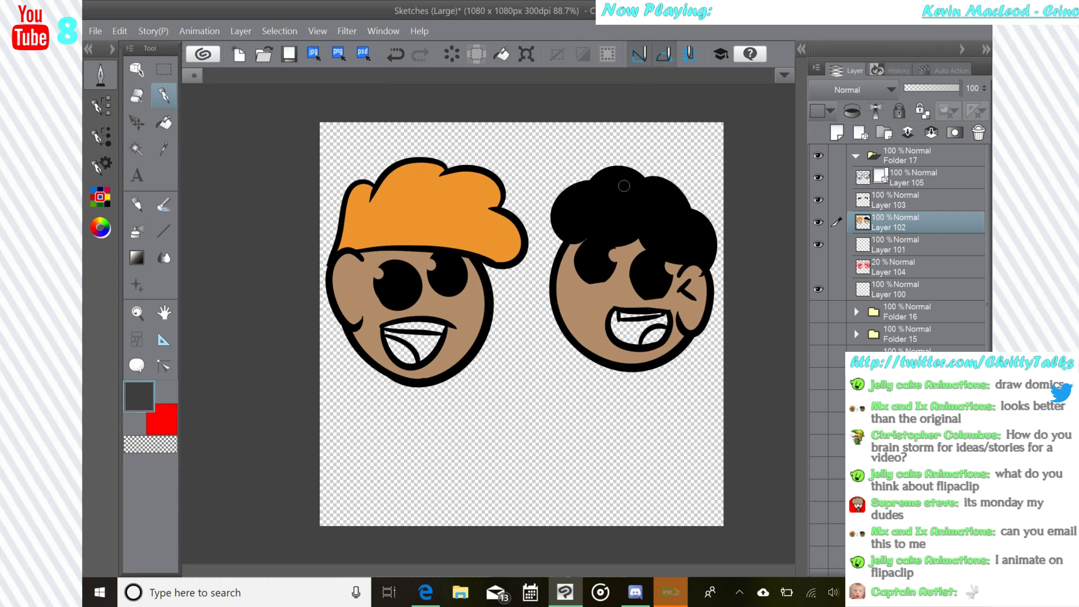
drag(626, 172, 641, 236)
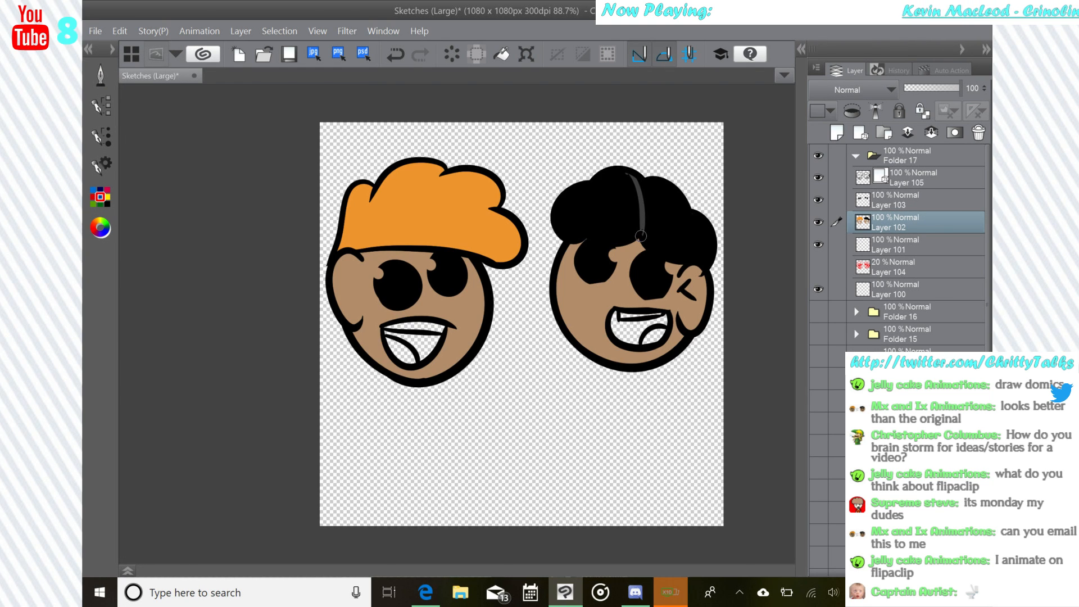
click(396, 54)
mouse_move(635, 178)
mouse_down()
mouse_move(620, 198)
mouse_move(643, 247)
mouse_up()
key(ctrl+z)
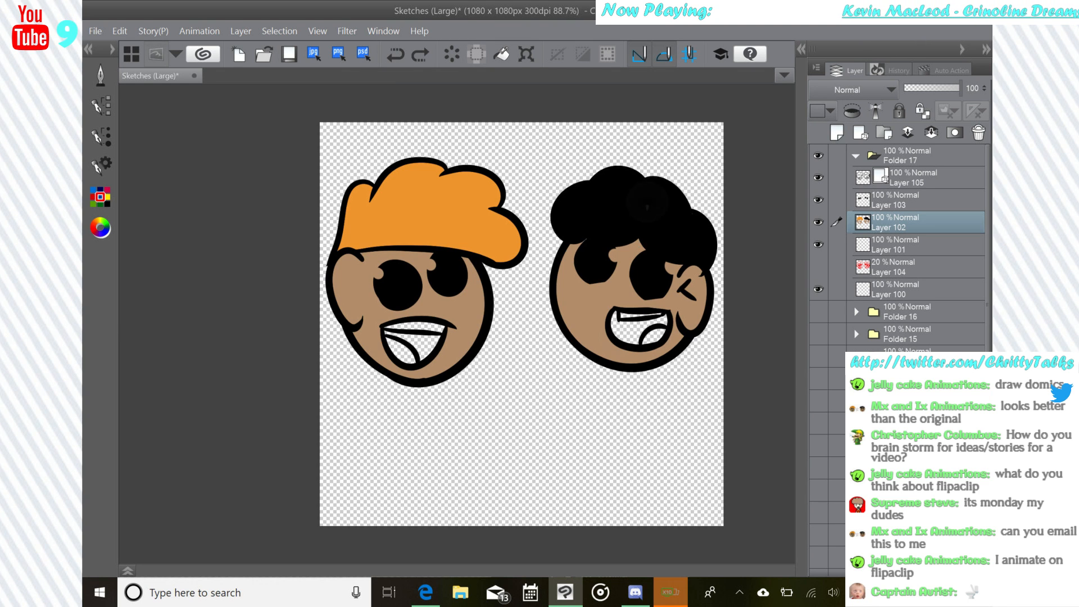
scroll(647, 207, up, 5)
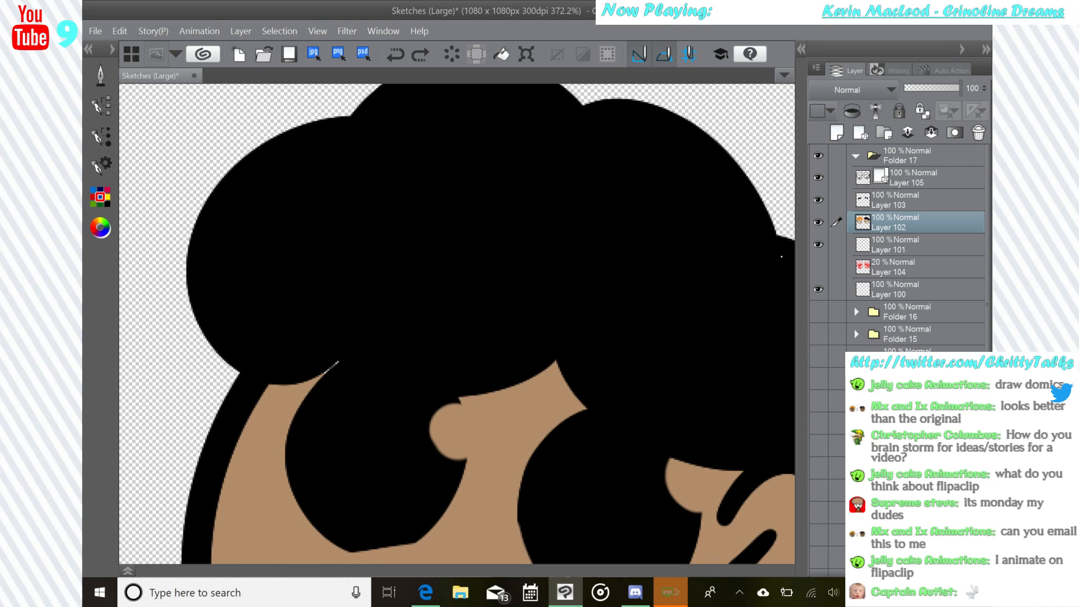
mouse_move(510, 362)
mouse_down()
mouse_move(570, 91)
mouse_move(597, 90)
mouse_move(533, 200)
mouse_move(512, 165)
mouse_up()
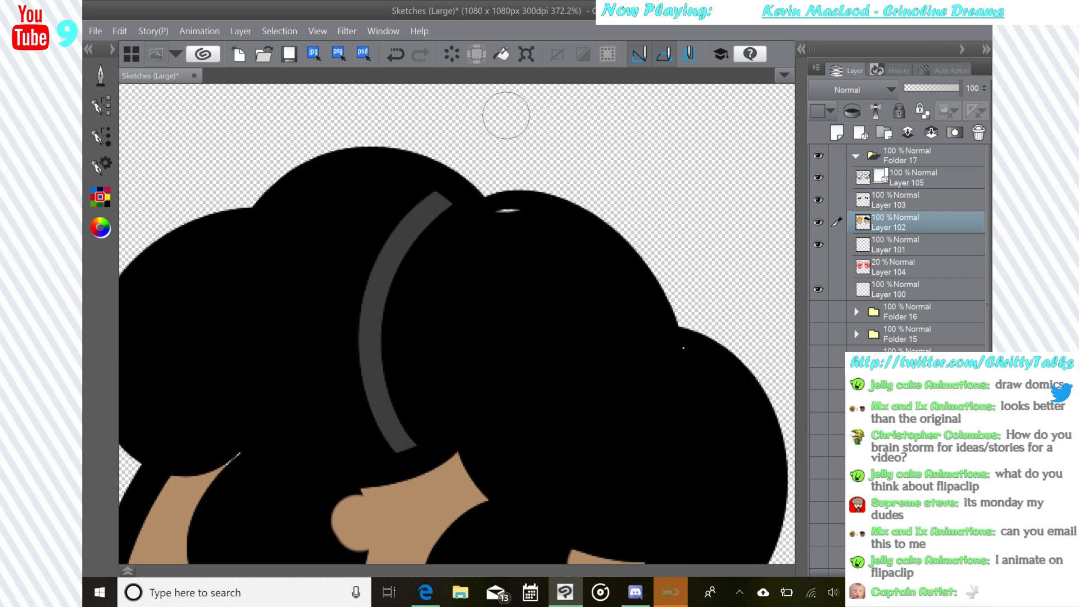
- Fill the right-hand head's hair on Layer 102 with dark grey so its black outlines stand out
click(101, 76)
click(163, 121)
click(513, 301)
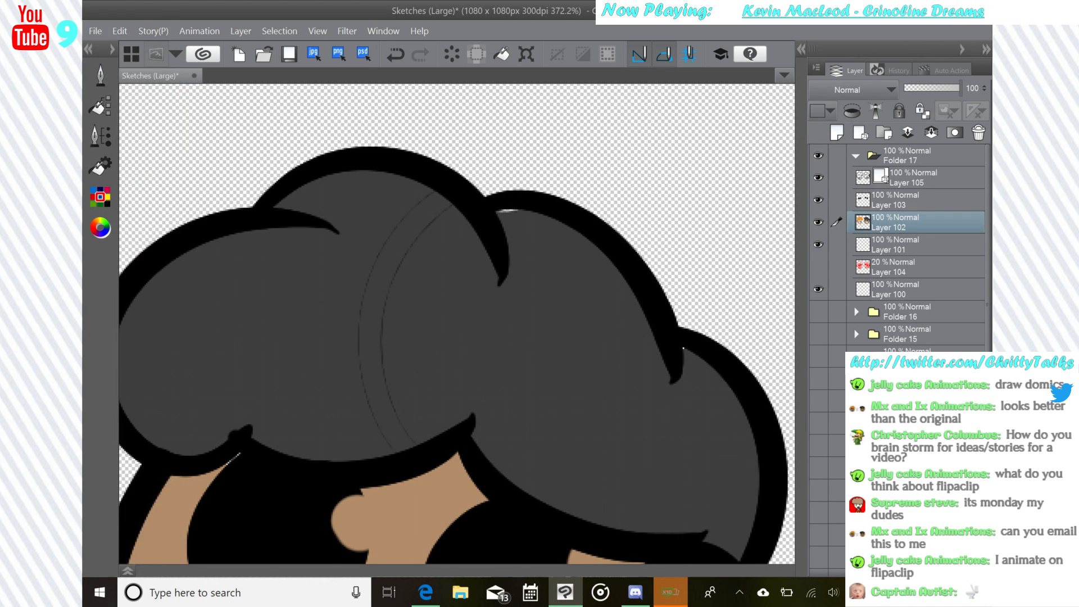
- Undo the dark grey hair fill and paint dark grey with the pen along the inner side of the right-hand head's strand line
scroll(456, 324, down, 3)
key(ctrl+z)
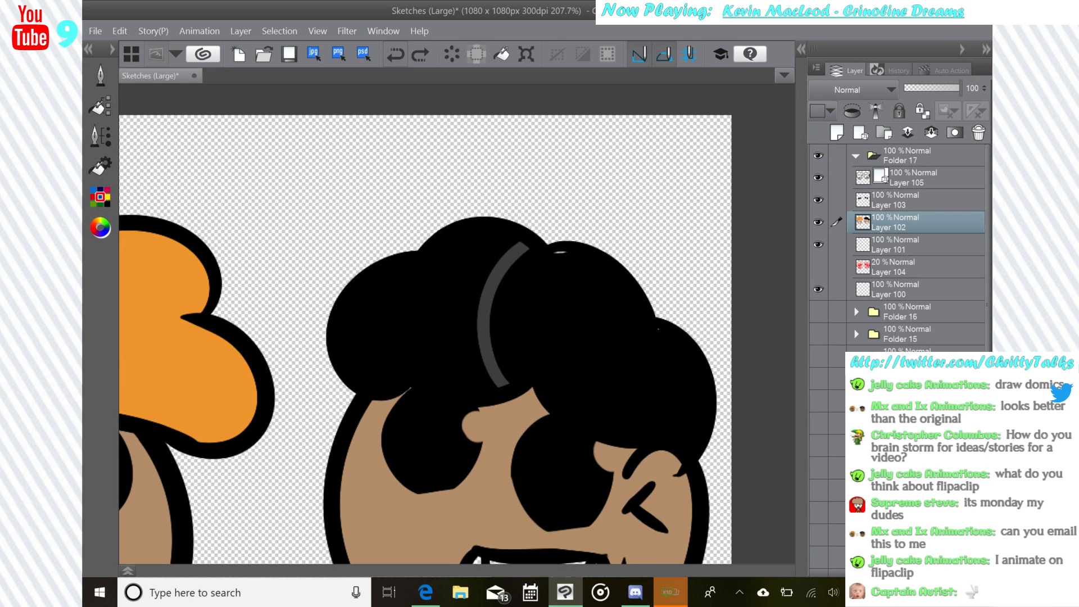
click(101, 75)
click(164, 95)
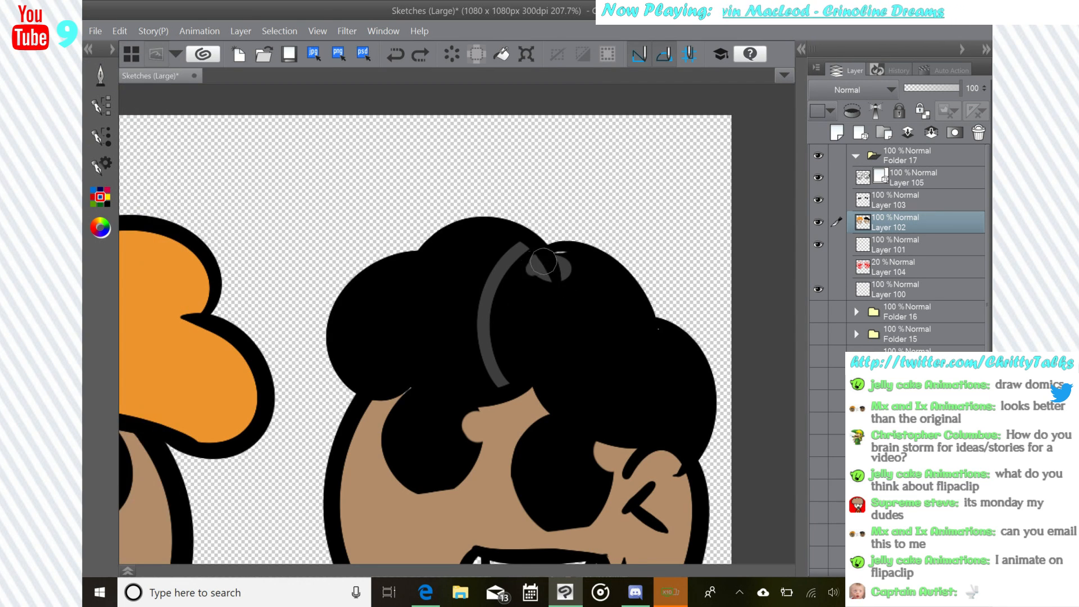
mouse_move(544, 261)
mouse_down()
mouse_move(528, 283)
mouse_move(516, 265)
mouse_move(526, 254)
mouse_move(520, 295)
mouse_move(504, 294)
mouse_move(497, 310)
mouse_move(514, 376)
mouse_move(492, 330)
mouse_up()
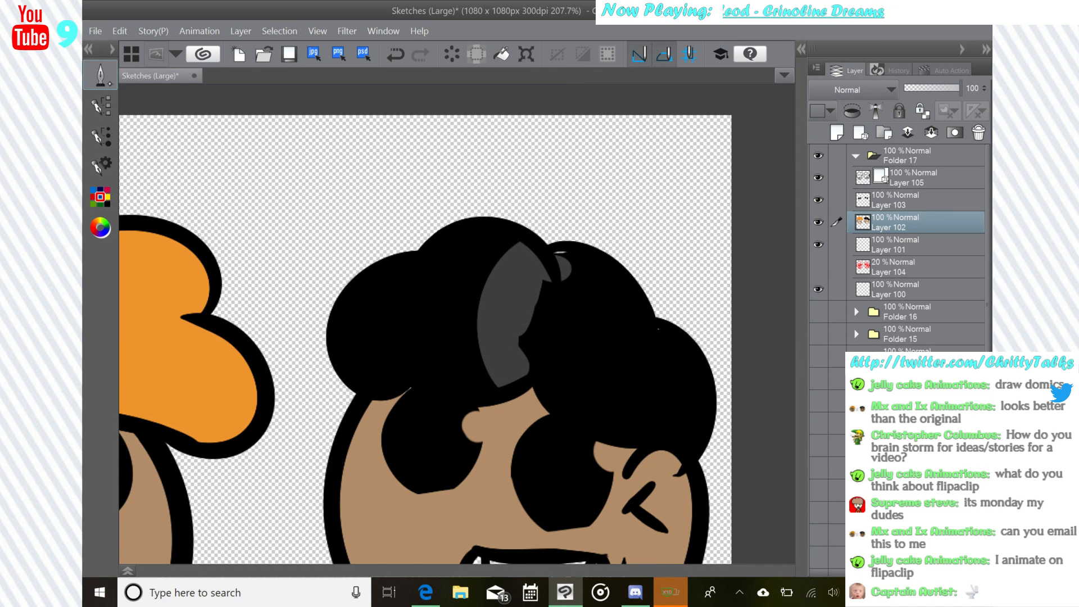
- Try to bucket-fill the rest of the right-hand head's black hair with dark grey, and undo the fill
click(101, 75)
click(164, 119)
click(439, 315)
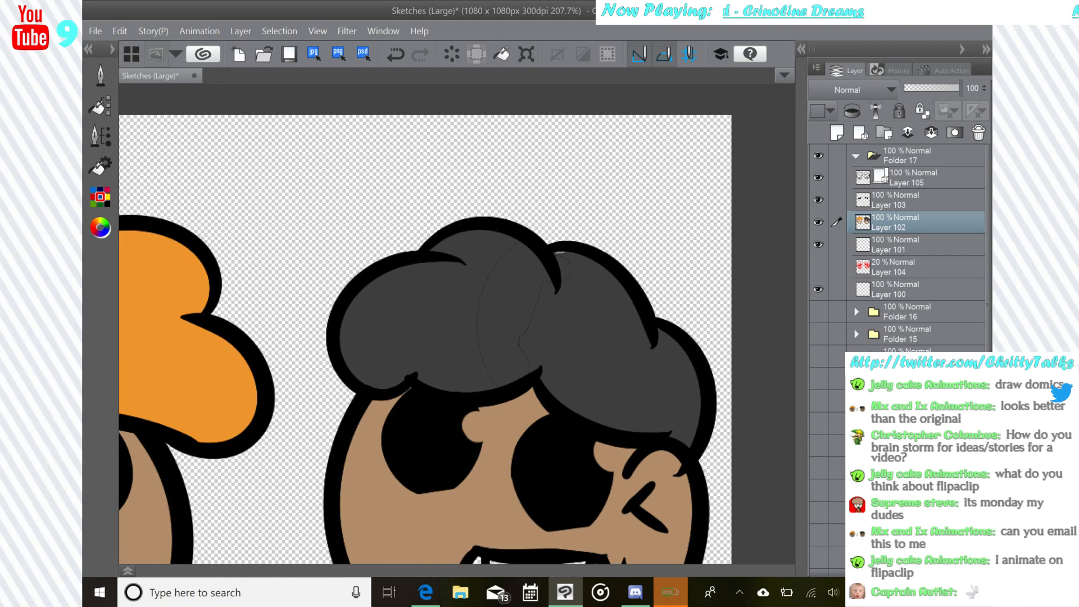
click(396, 55)
- Paint all the hair right of the right-hand head's strand line dark grey with the pen, leaving the black outlines between curls
click(101, 75)
click(163, 95)
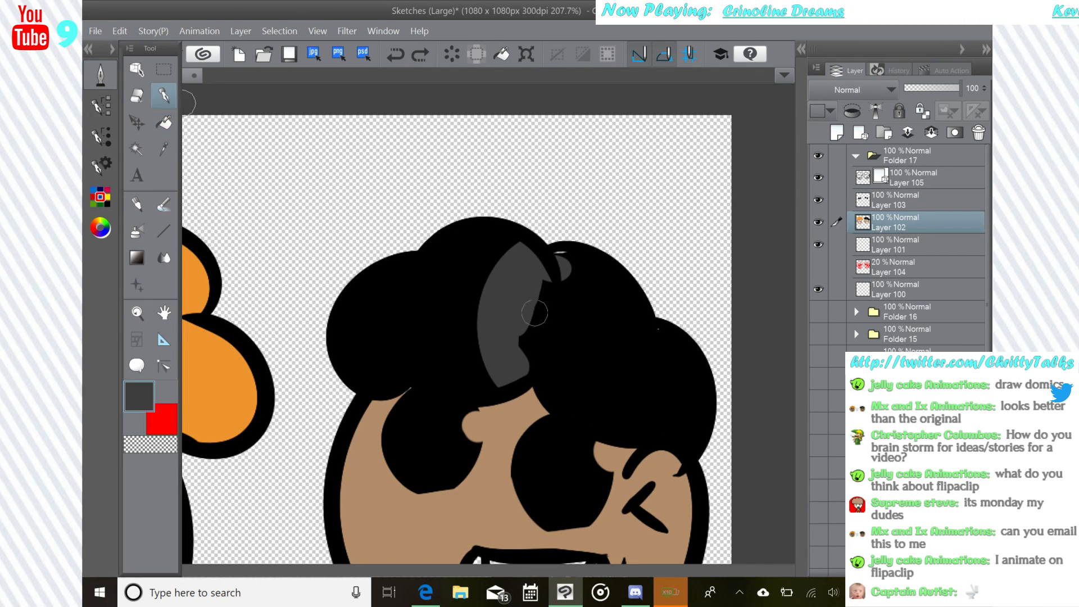
mouse_move(571, 287)
mouse_down()
mouse_move(592, 270)
mouse_move(558, 257)
mouse_move(533, 331)
mouse_move(546, 328)
mouse_move(551, 304)
mouse_up()
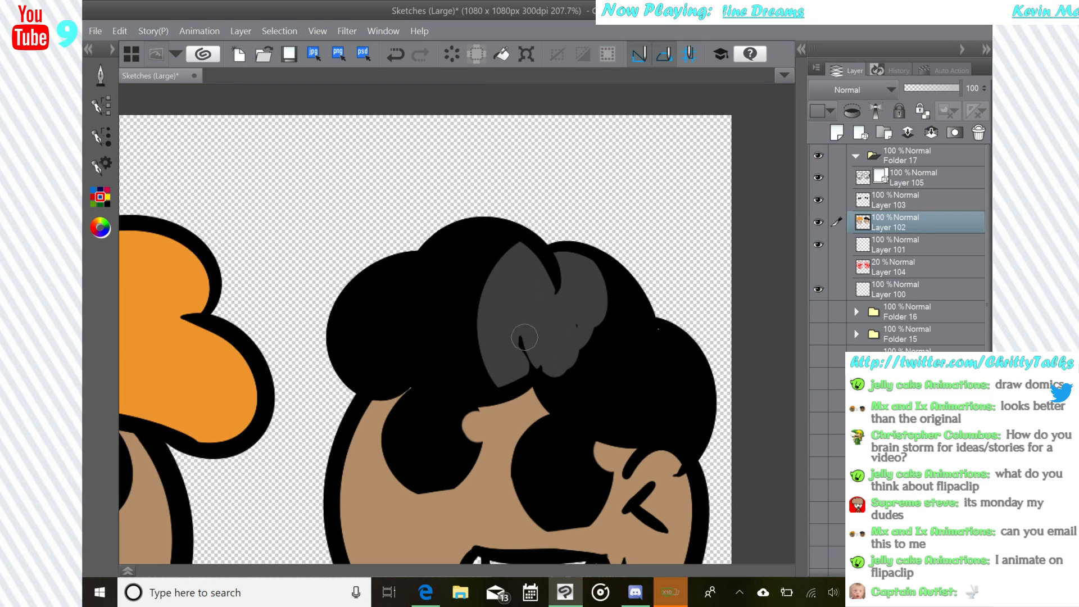
mouse_move(524, 337)
mouse_down()
mouse_move(560, 398)
mouse_move(567, 386)
mouse_move(544, 370)
mouse_move(557, 376)
mouse_move(560, 323)
mouse_move(611, 339)
mouse_move(579, 325)
mouse_move(570, 377)
mouse_move(600, 419)
mouse_move(612, 410)
mouse_move(571, 397)
mouse_move(619, 394)
mouse_move(624, 349)
mouse_move(640, 357)
mouse_move(634, 312)
mouse_move(575, 267)
mouse_up()
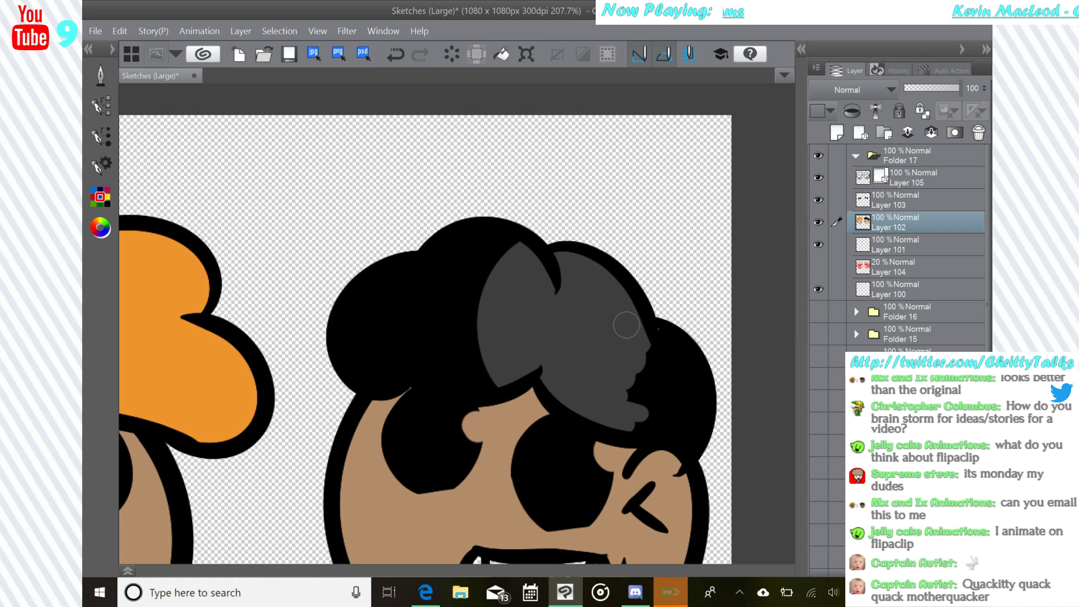
mouse_move(627, 325)
mouse_down()
mouse_move(666, 349)
mouse_move(683, 388)
mouse_move(689, 354)
mouse_move(696, 417)
mouse_move(675, 444)
mouse_move(636, 393)
mouse_move(625, 406)
mouse_move(632, 424)
mouse_move(643, 368)
mouse_move(672, 343)
mouse_move(696, 380)
mouse_up()
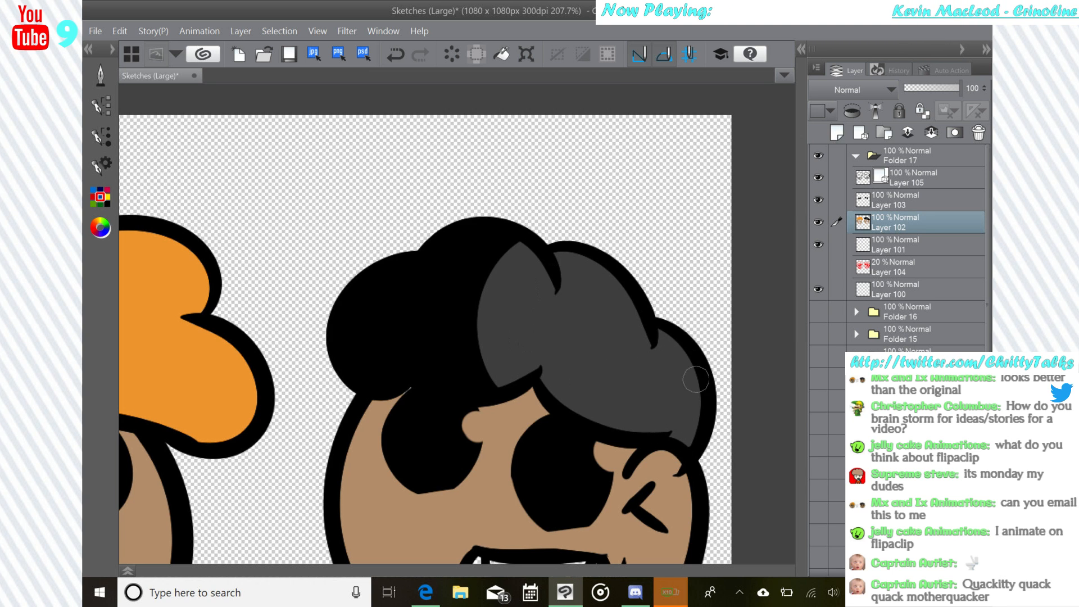
- Mix a brownish orange shading colour of hue 30, saturation 70, value 76, starting from the brown in the Chritty Colors set
scroll(629, 311, down, 4)
drag(629, 311, 676, 280)
click(100, 227)
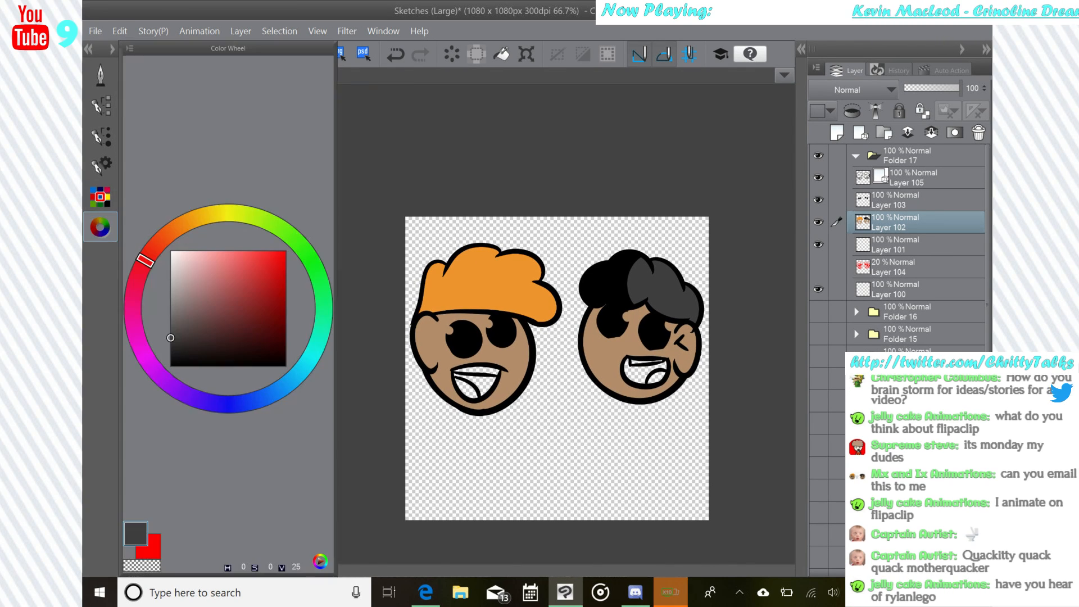
click(100, 197)
click(242, 93)
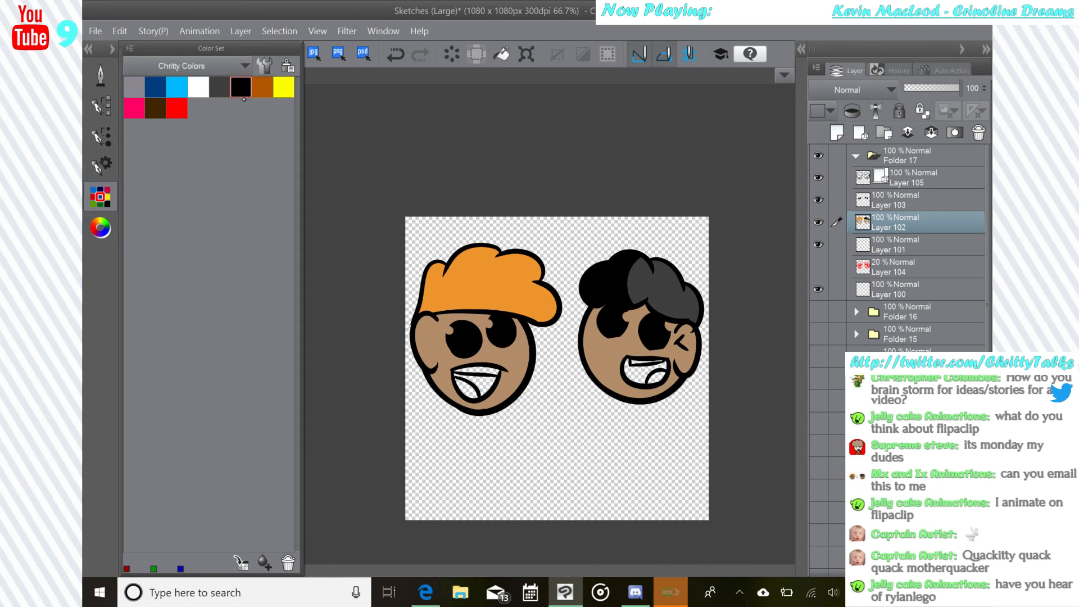
click(262, 87)
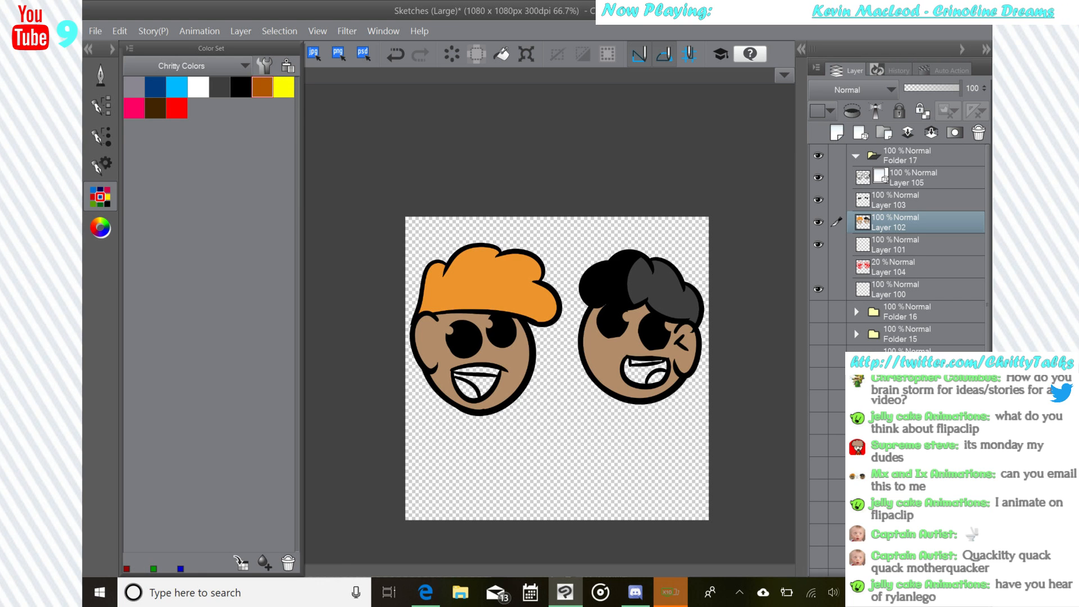
click(100, 227)
mouse_move(243, 250)
mouse_down()
mouse_move(272, 275)
mouse_move(285, 237)
mouse_up()
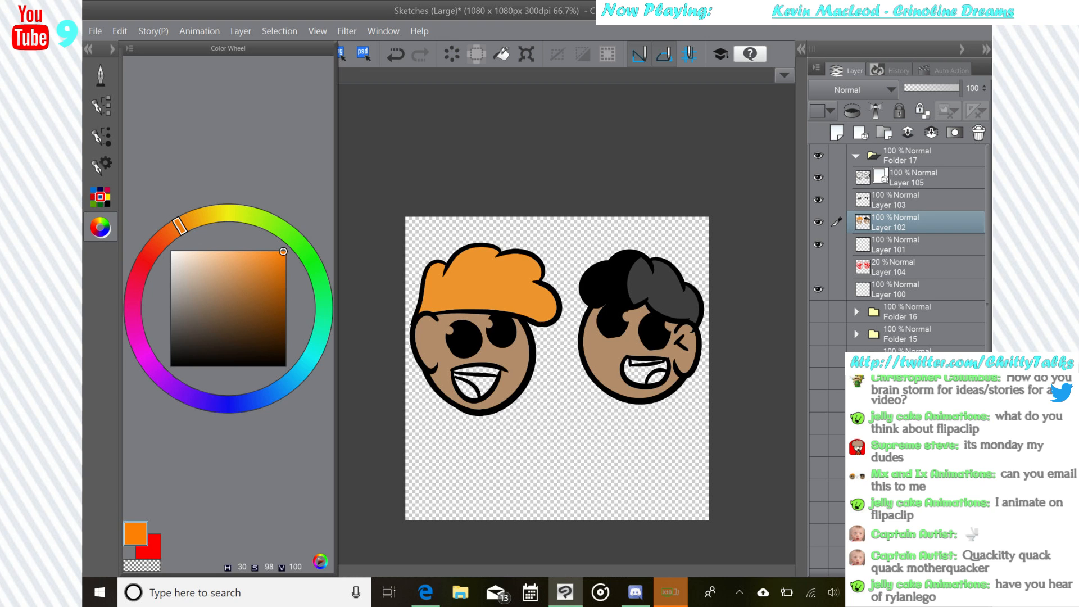
drag(266, 273, 254, 273)
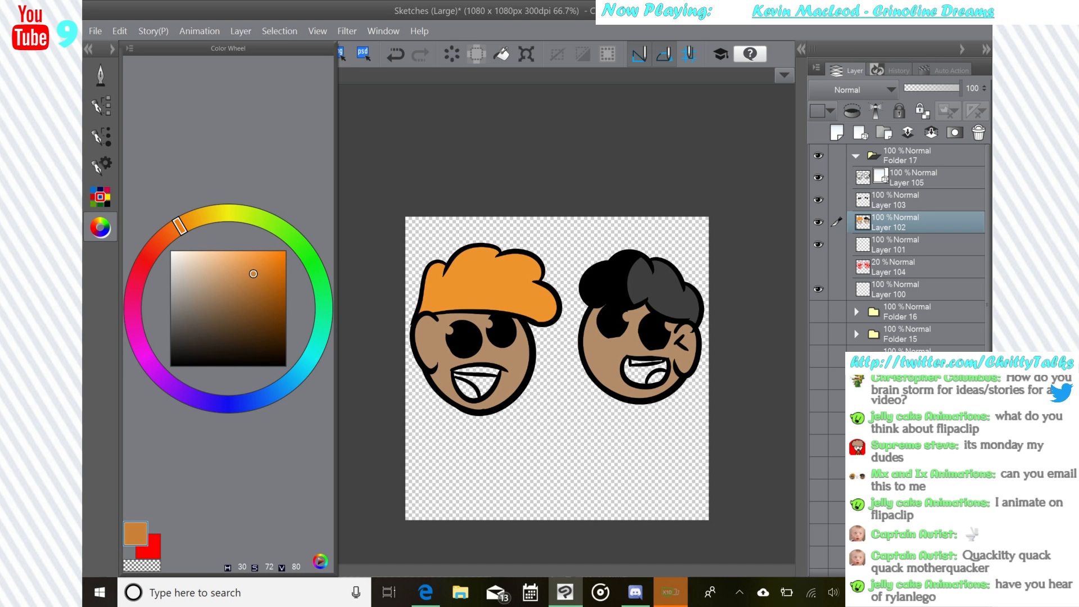
click(250, 292)
click(252, 278)
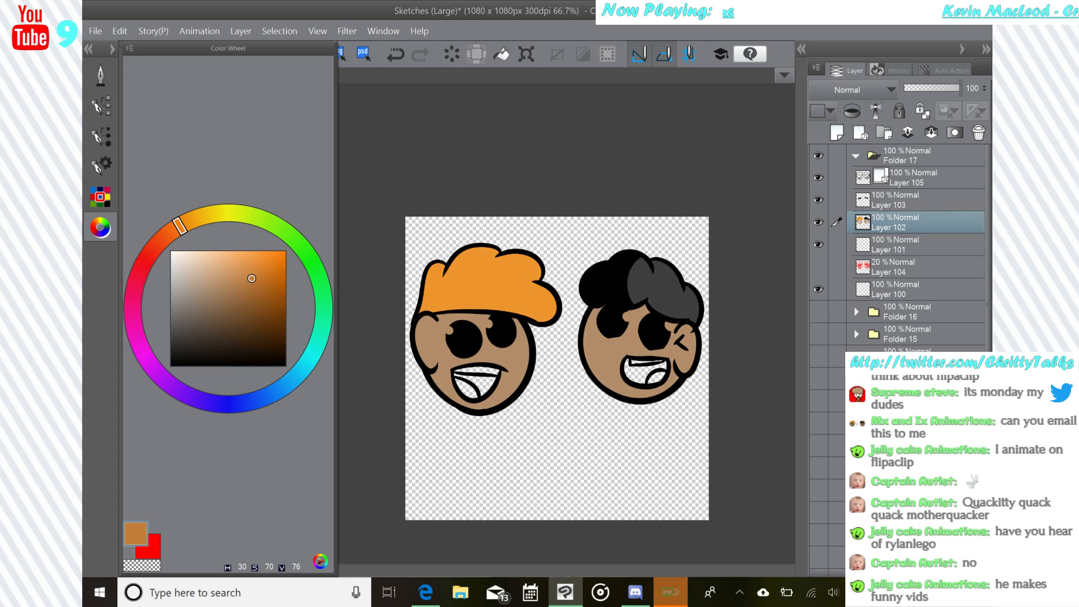
click(100, 227)
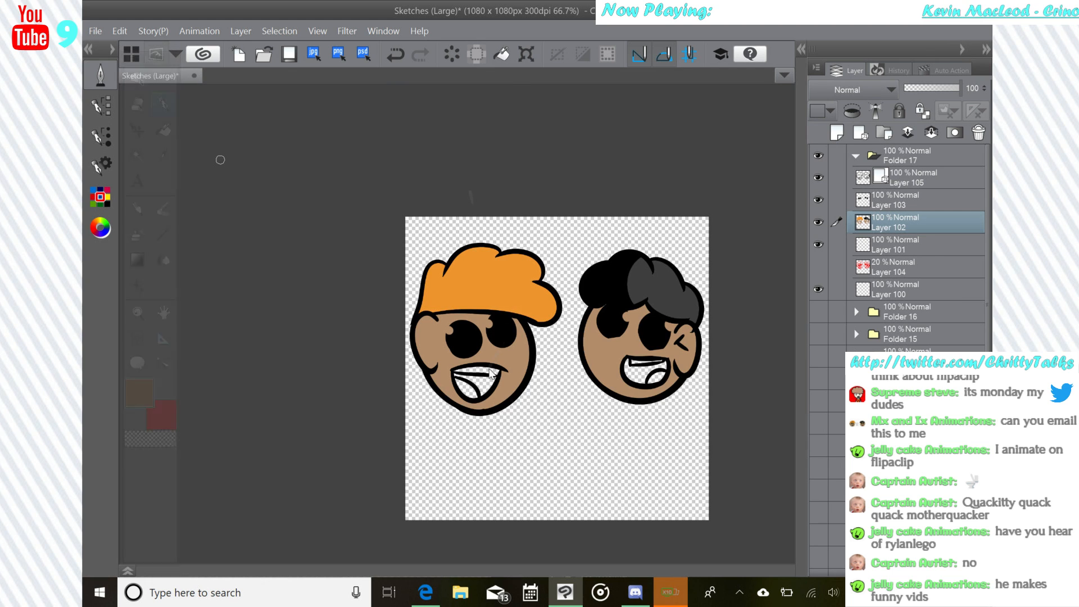
- Draw a curved brownish orange dividing line down the left-hand head's hair and fill the hair left of it with the same colour
scroll(492, 375, up, 5)
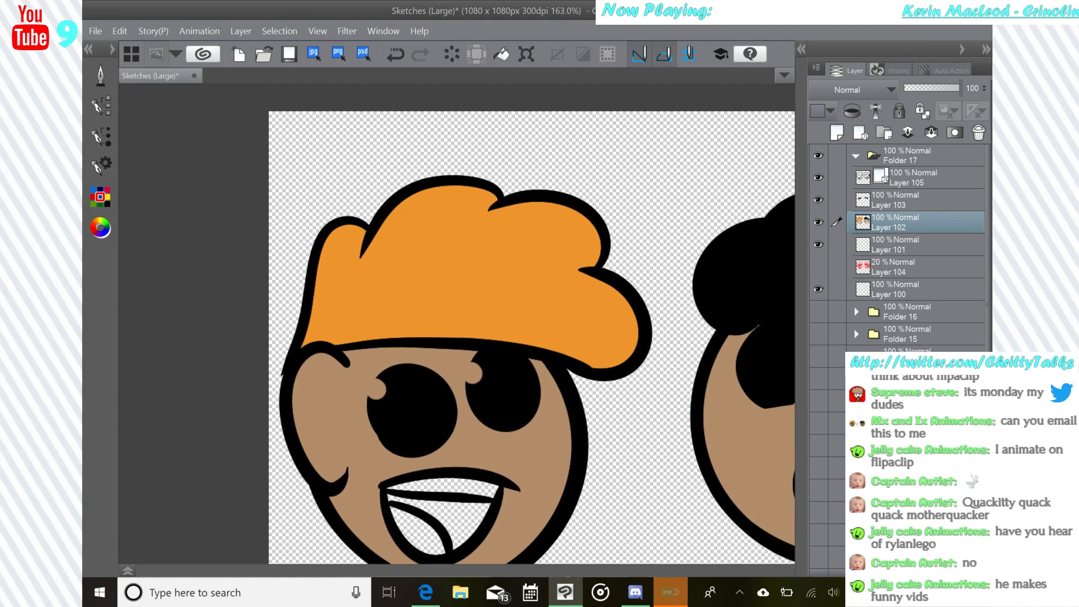
drag(495, 205, 549, 350)
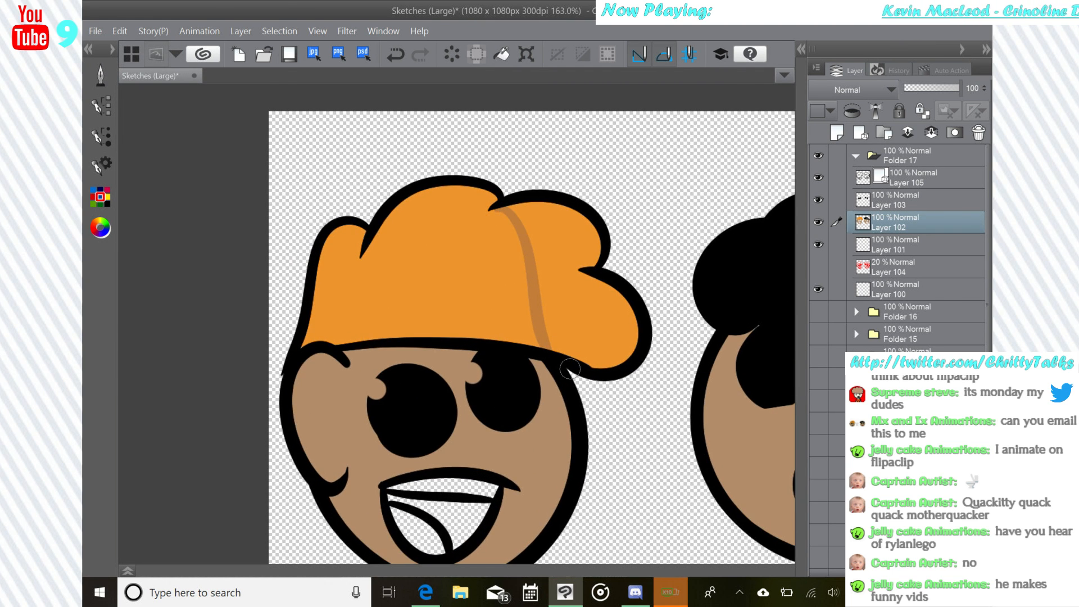
click(100, 75)
click(163, 119)
click(497, 294)
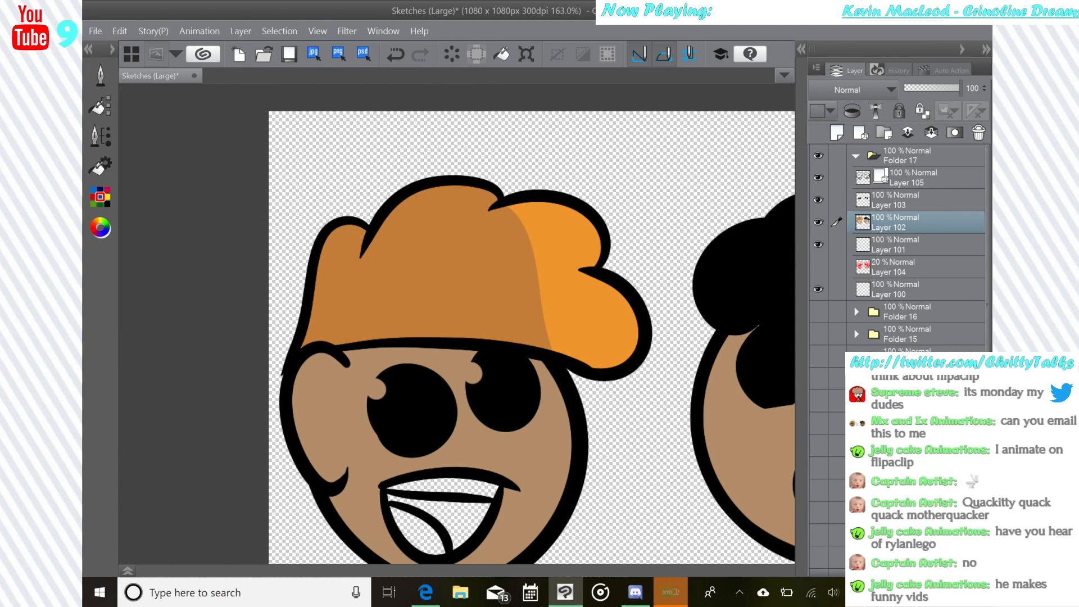
- Paint white oval highlights with the pen near the top of the left-hand head's hair, using white from Chritty Colors
click(100, 75)
click(164, 96)
click(100, 227)
click(100, 197)
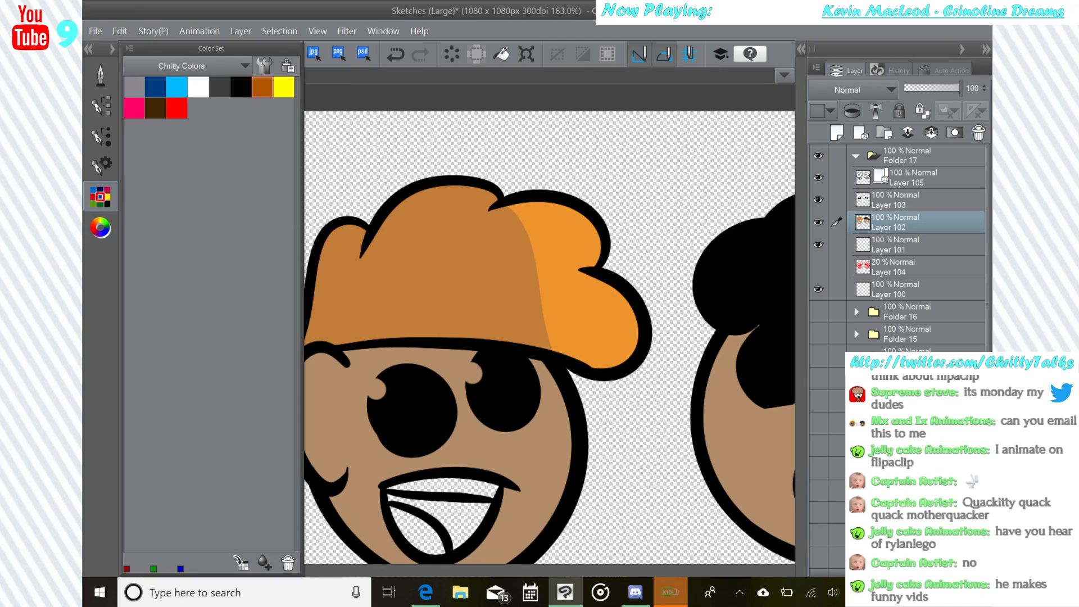
click(198, 87)
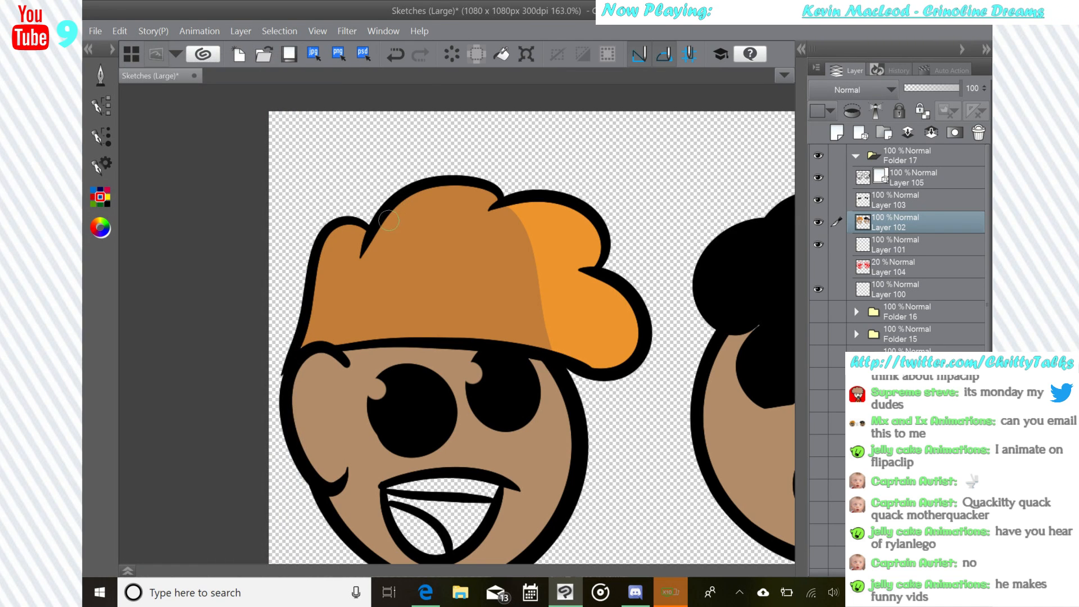
drag(405, 226, 403, 221)
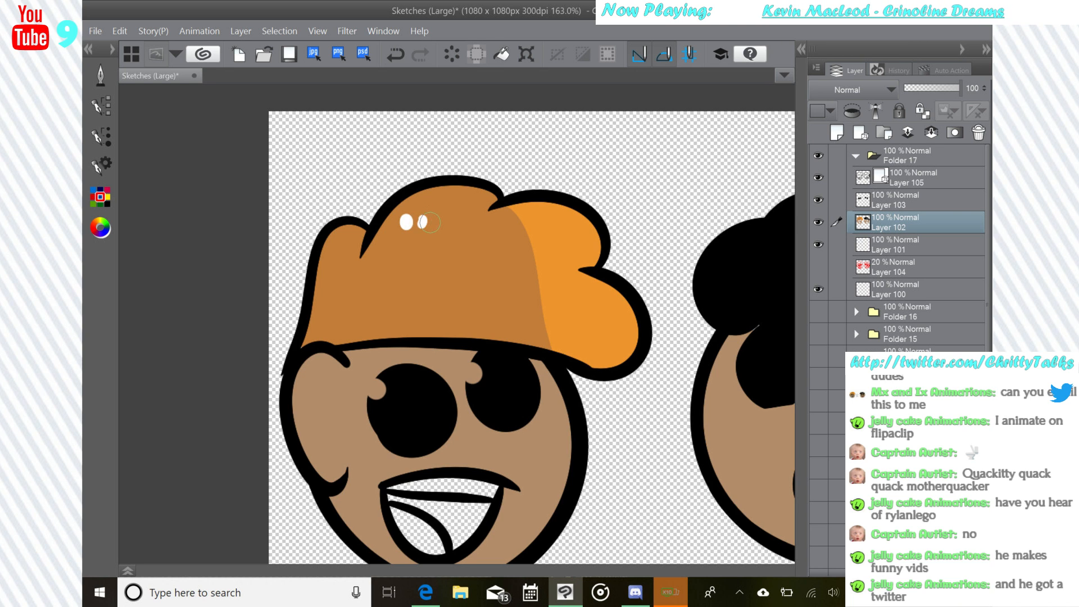
- Undo the uneven highlight dots and repaint two progressively smaller white dots beside the first oval on the left-hand head's hair
click(435, 223)
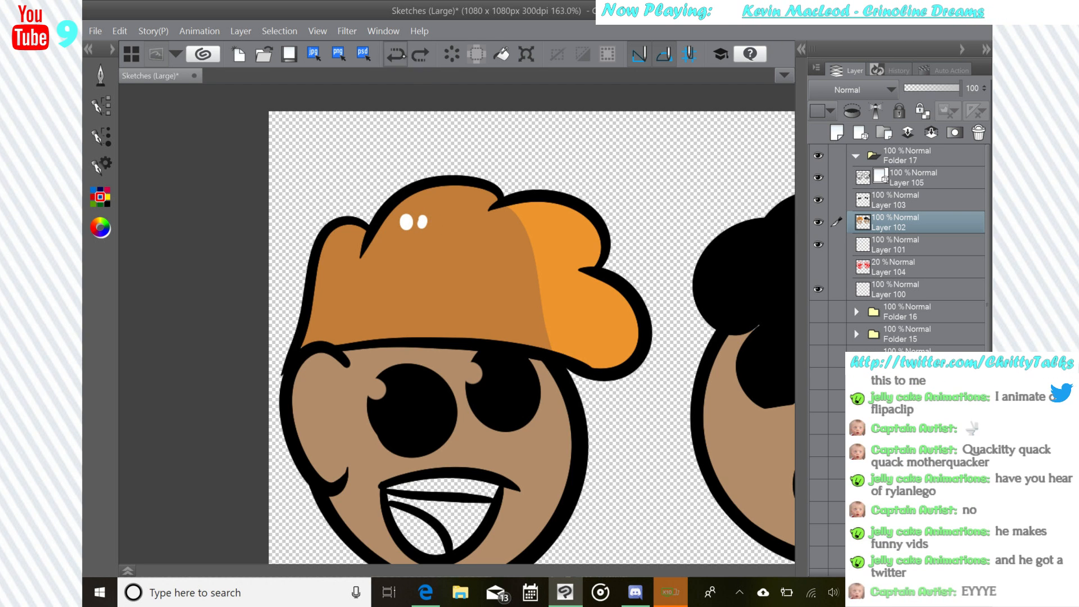
click(396, 55)
click(396, 55)
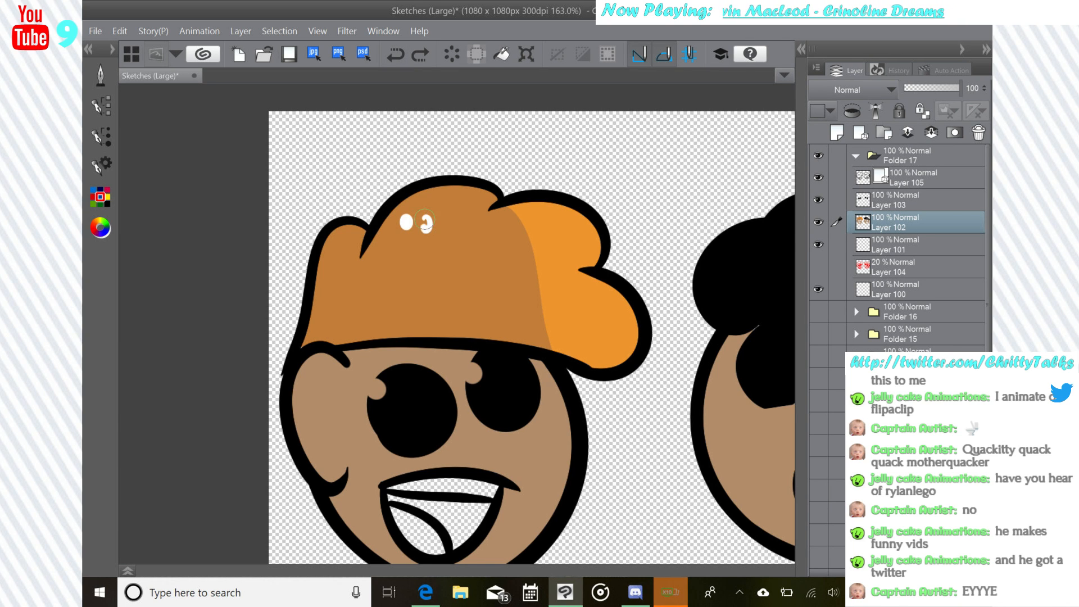
drag(425, 221, 428, 222)
key(ctrl+z)
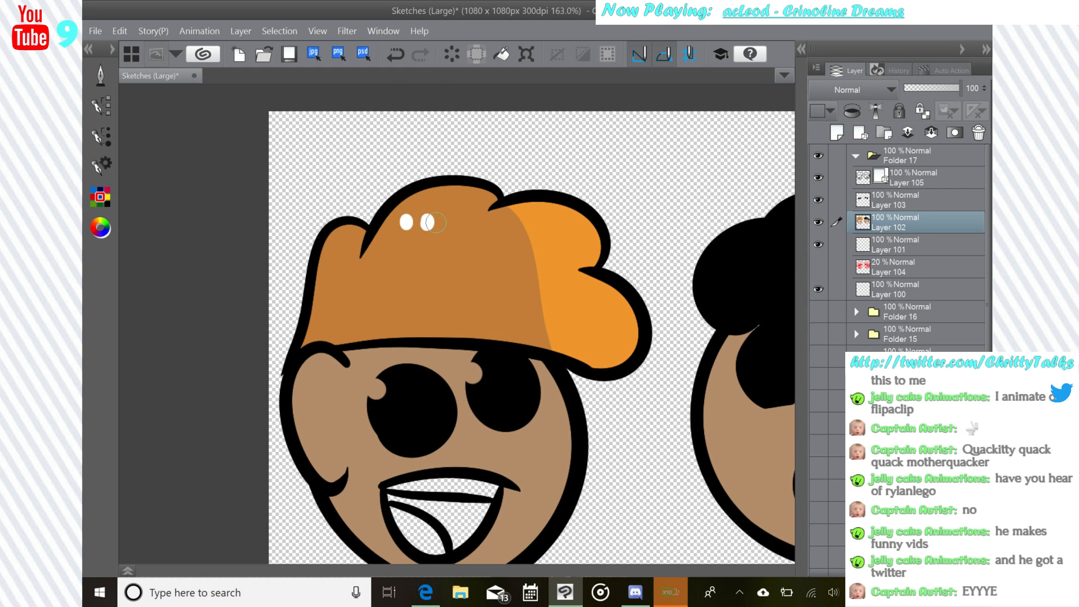
key(ctrl+z)
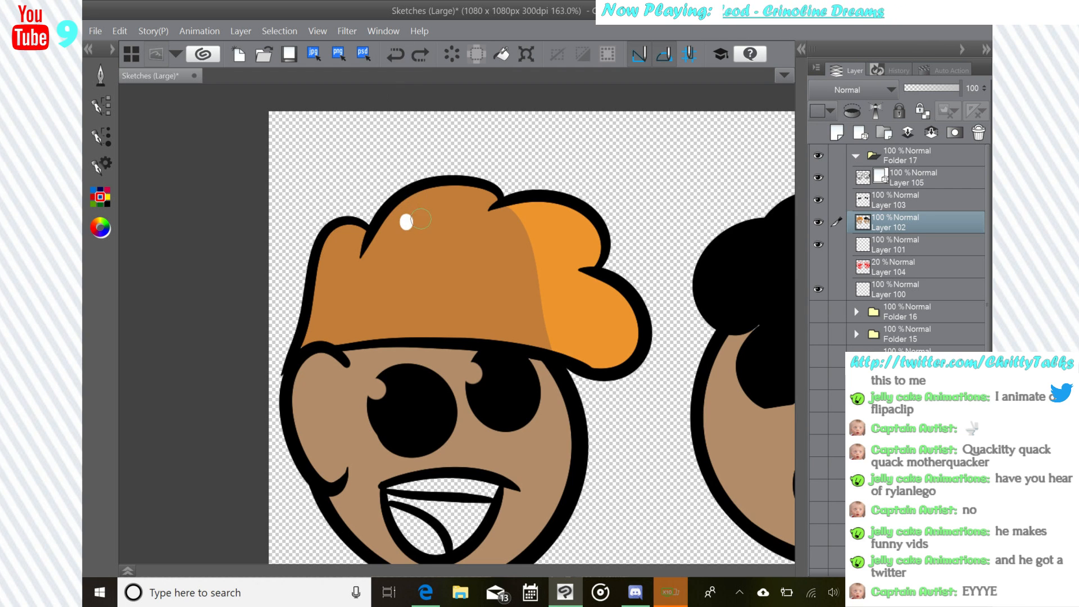
drag(423, 215, 432, 219)
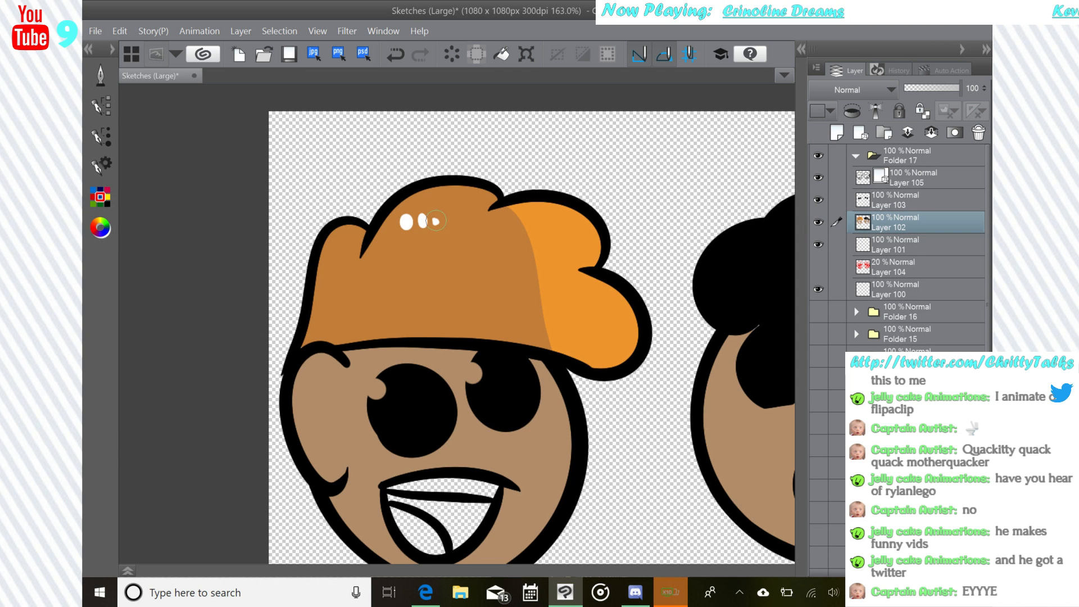
- Paint a large and a small white highlight dot on the dark grey part of the right-hand head's hair, undoing a failed stroke
drag(446, 205, 312, 199)
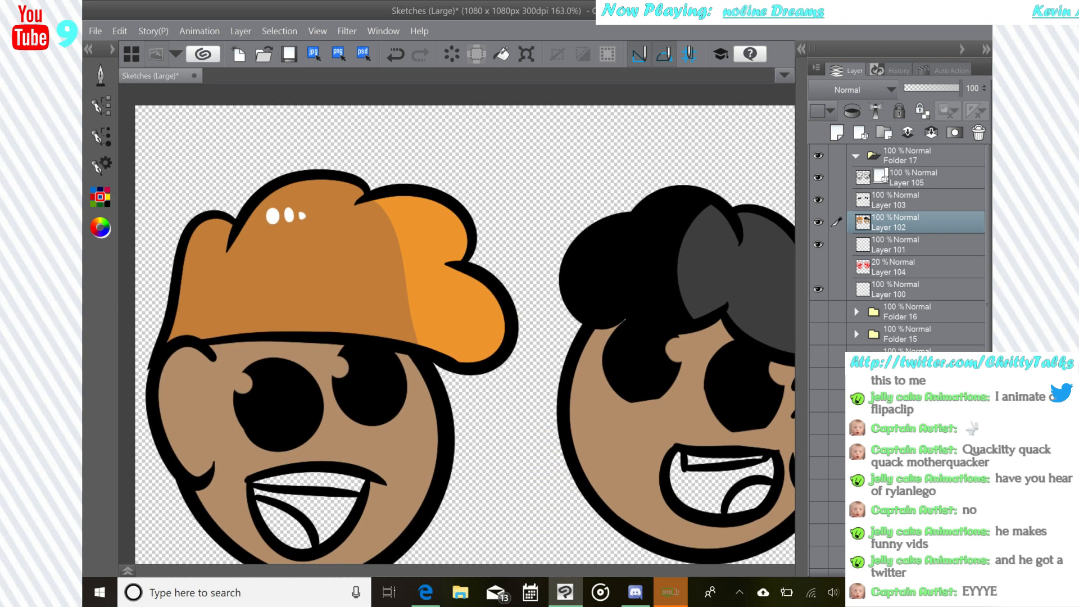
mouse_move(506, 253)
mouse_down()
mouse_move(429, 310)
mouse_move(356, 271)
mouse_up()
drag(656, 229, 675, 246)
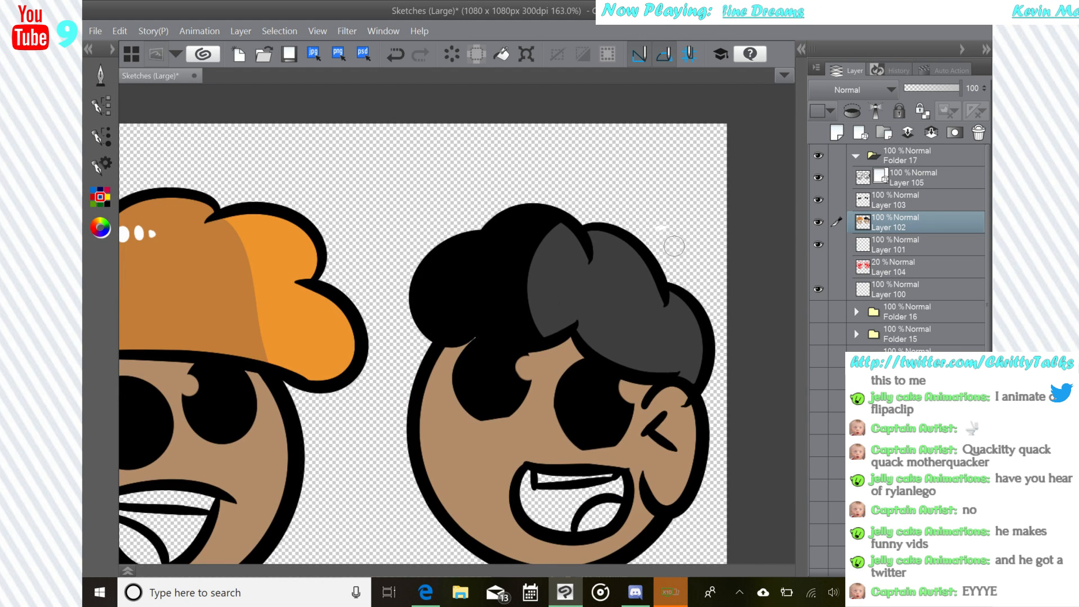
drag(631, 273, 631, 276)
click(396, 55)
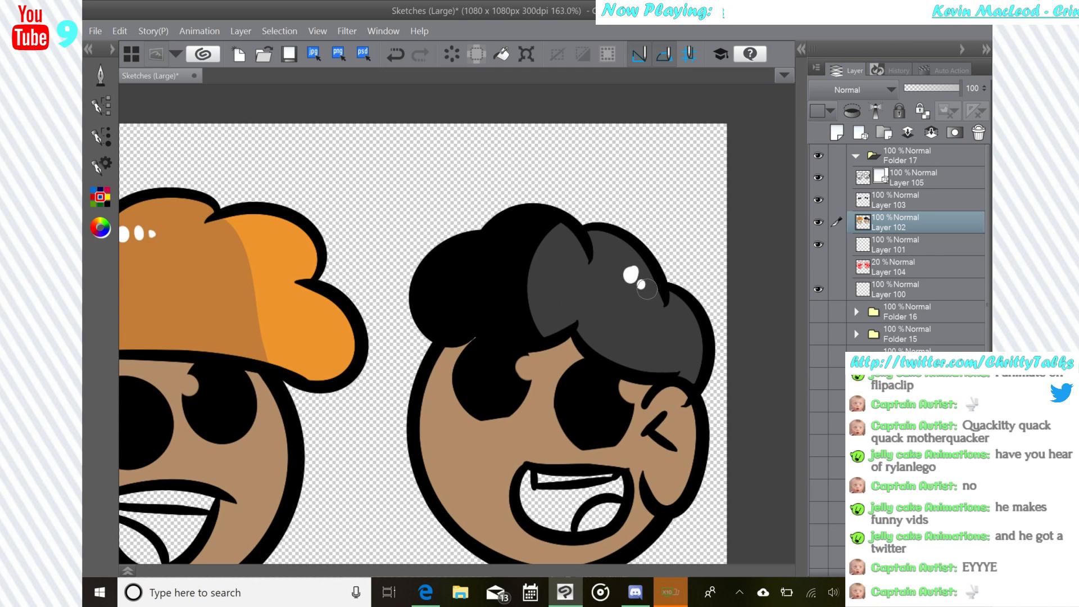
- Fill the upper teeth of both heads on Layer 102 with white, and open the Chritty Colors set
scroll(680, 247, down, 6)
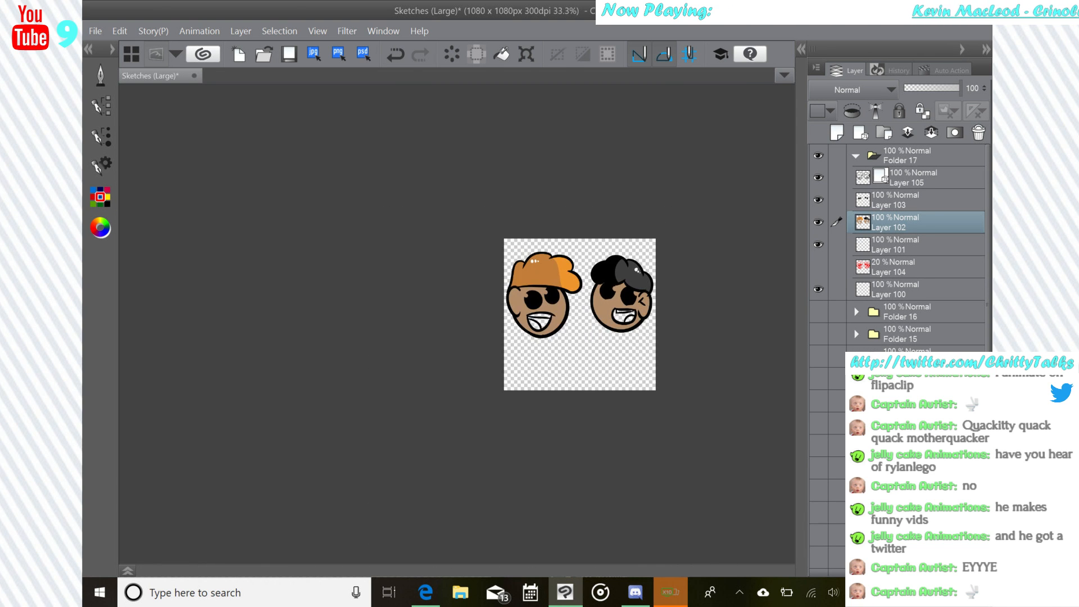
scroll(597, 316, up, 4)
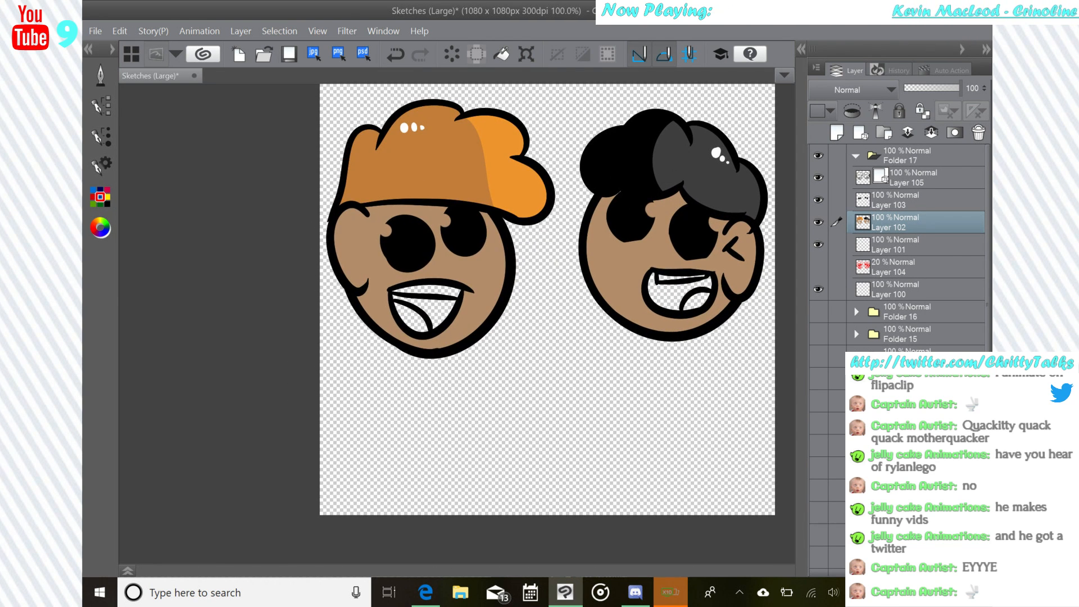
click(916, 246)
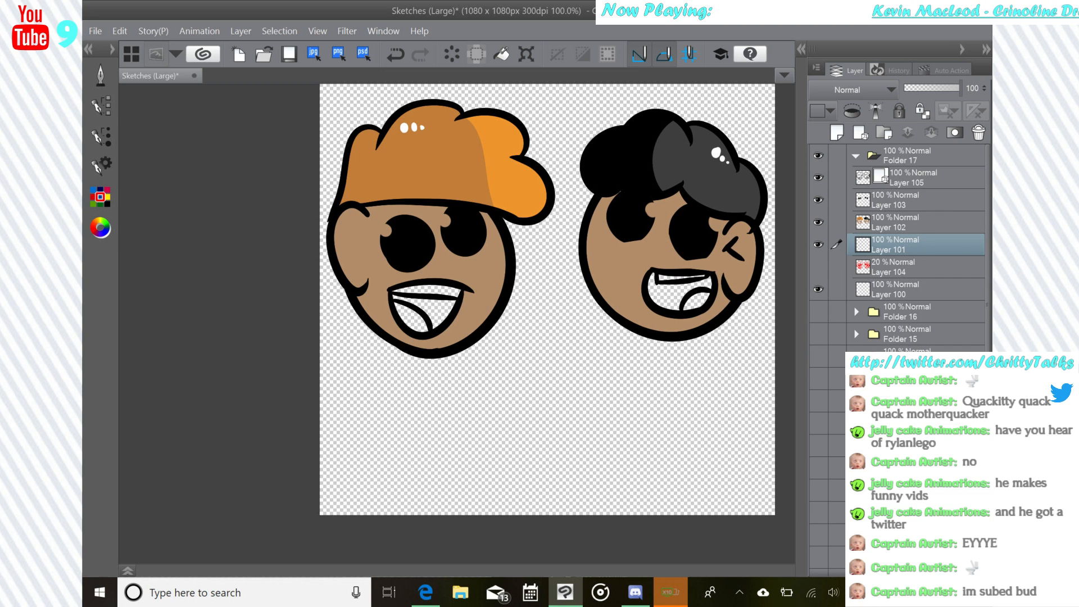
click(916, 226)
click(101, 74)
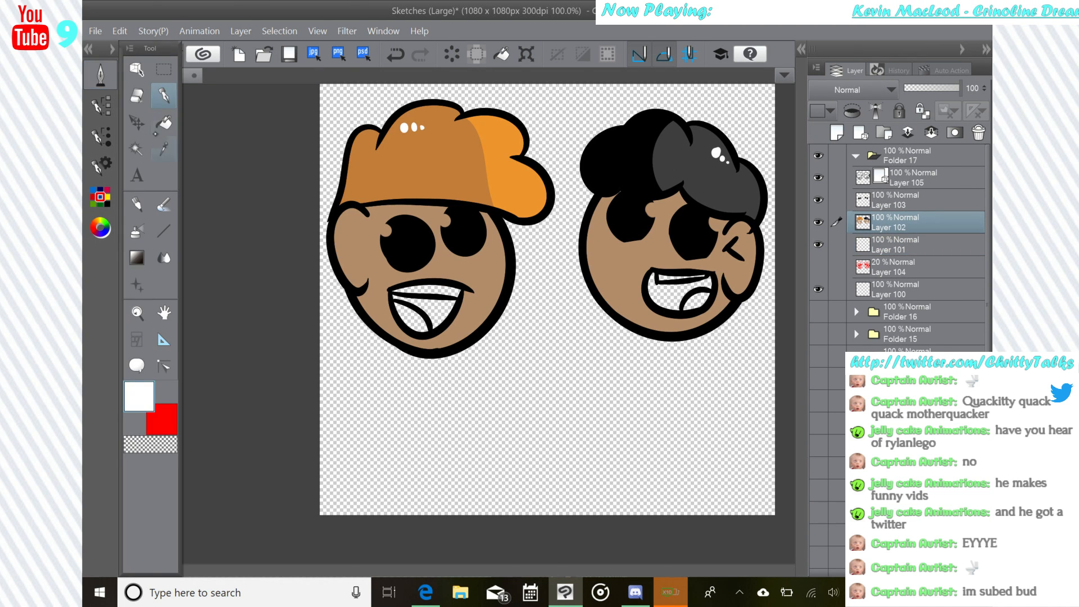
click(164, 122)
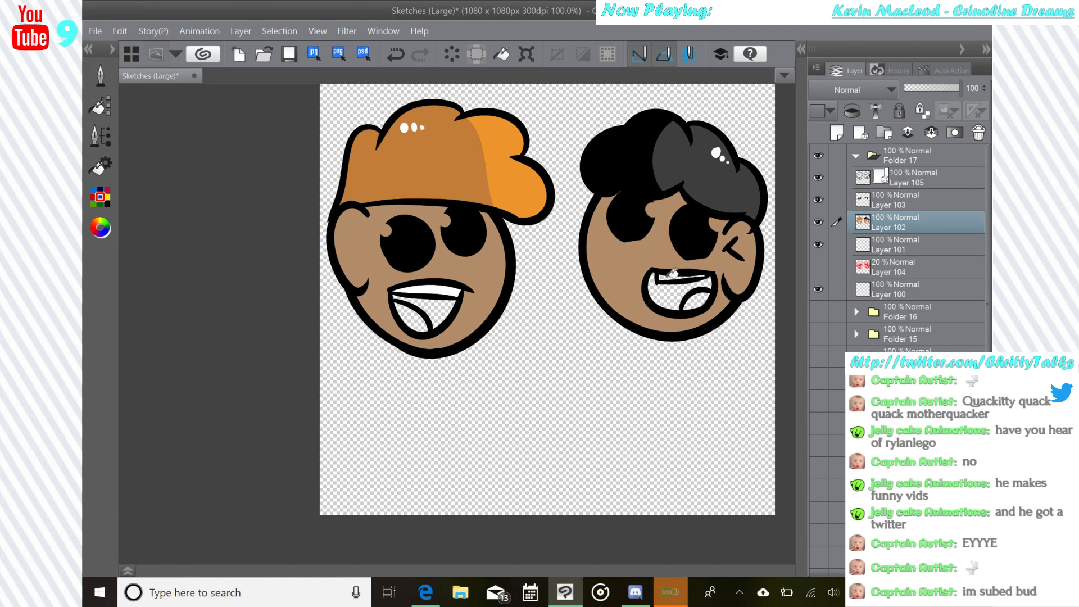
click(101, 197)
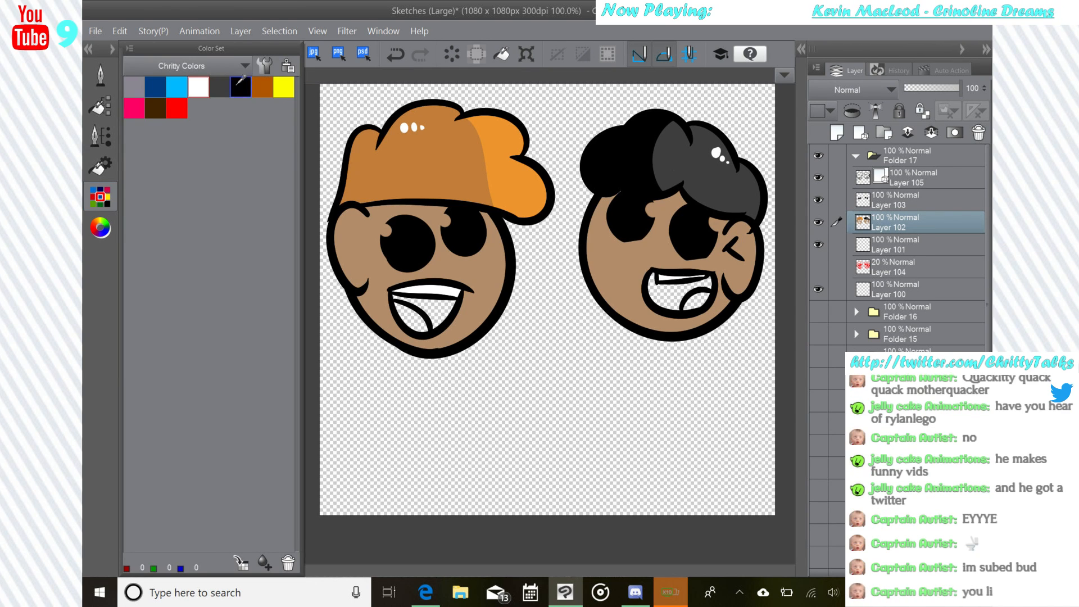
- Fill the mouth interiors of both heads with black and their tongues with red from Chritty Colors on Layer 102
click(434, 310)
click(669, 297)
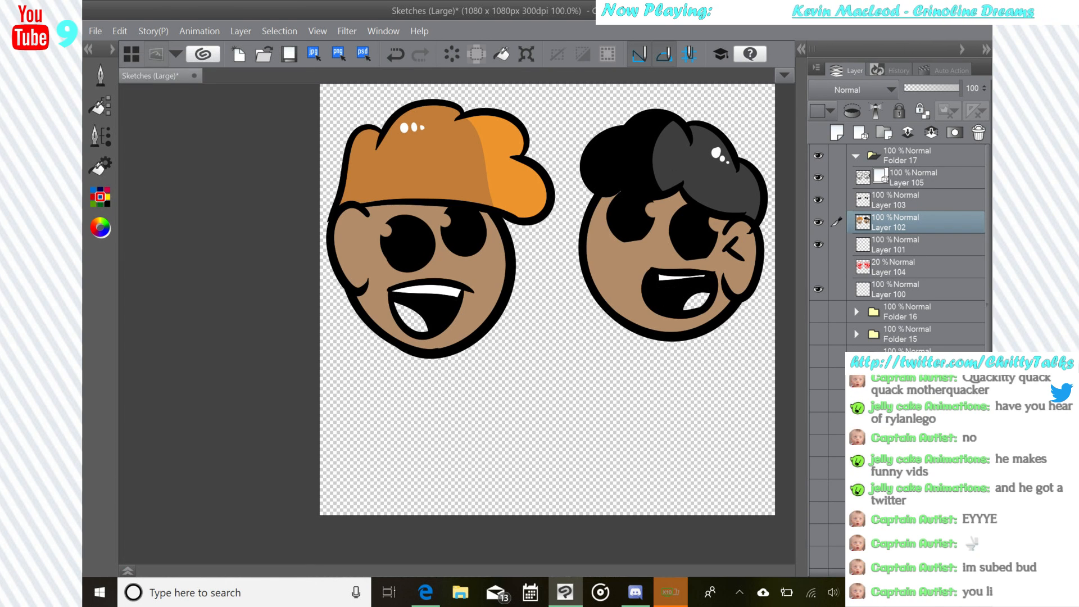
click(101, 197)
click(176, 108)
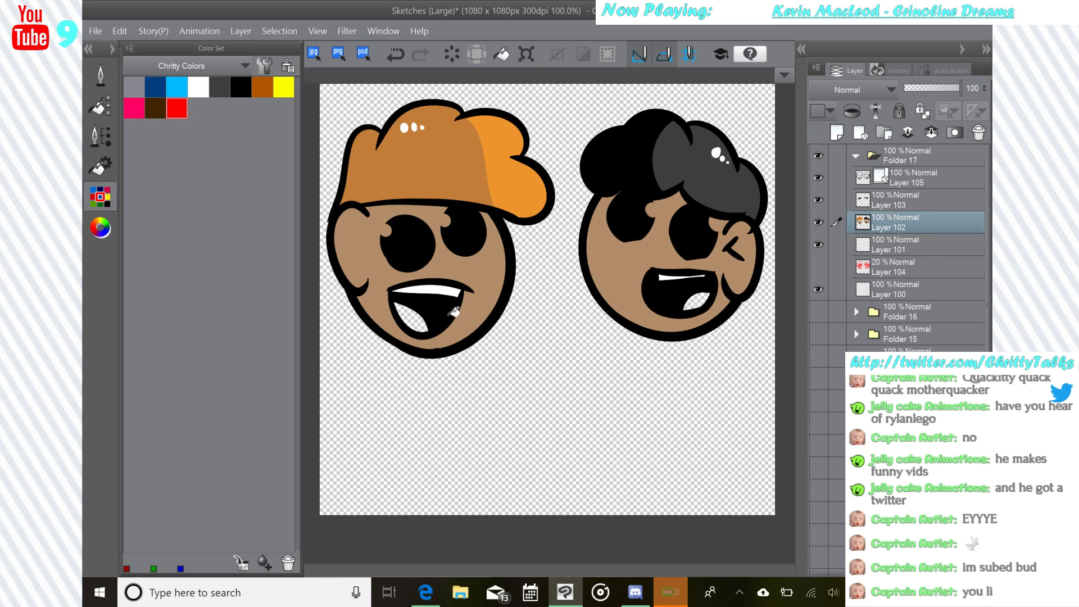
click(419, 319)
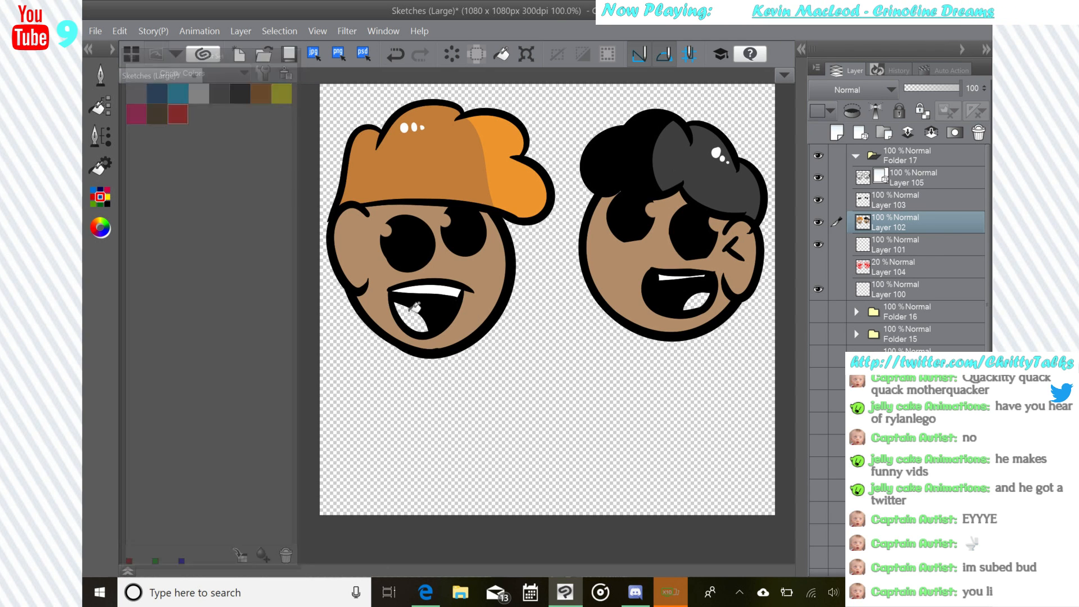
click(703, 302)
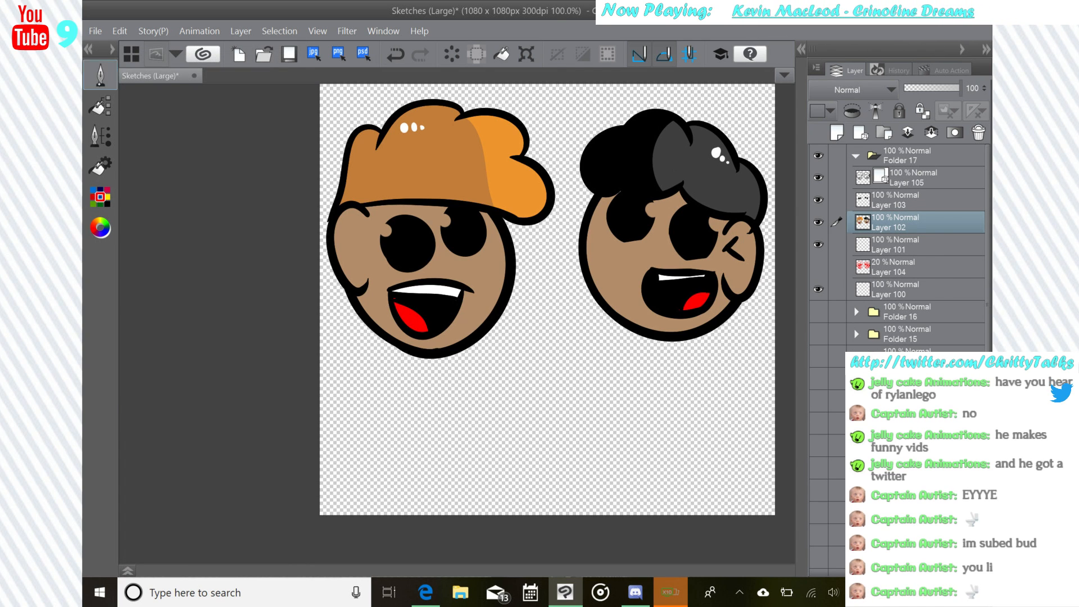
- Switch back to the pen with black as the drawing colour and make Layer 101 the active layer
click(101, 75)
click(100, 197)
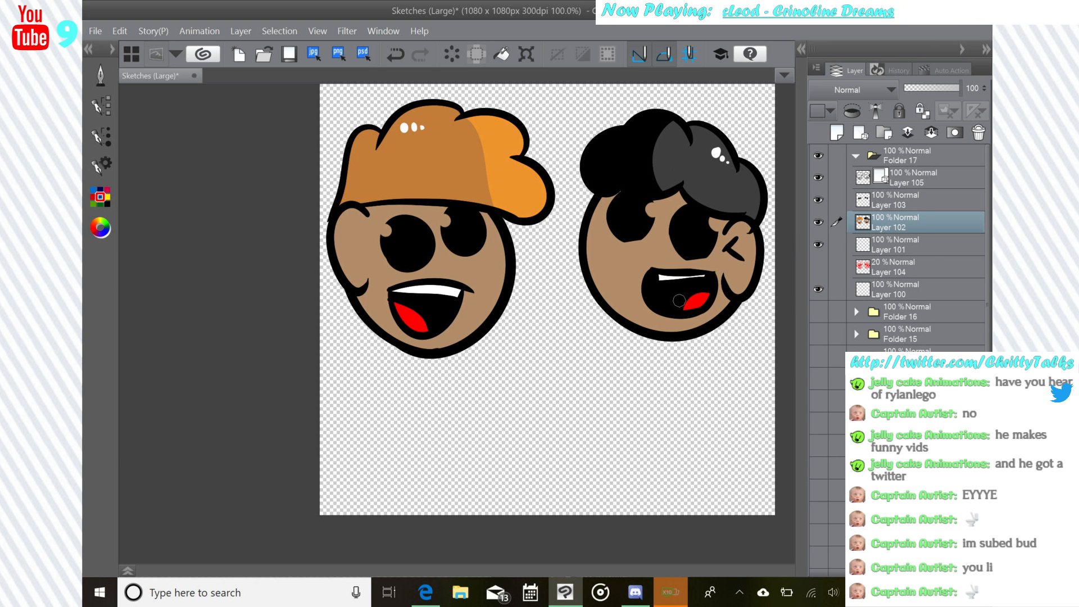
scroll(679, 301, down, 2)
click(915, 244)
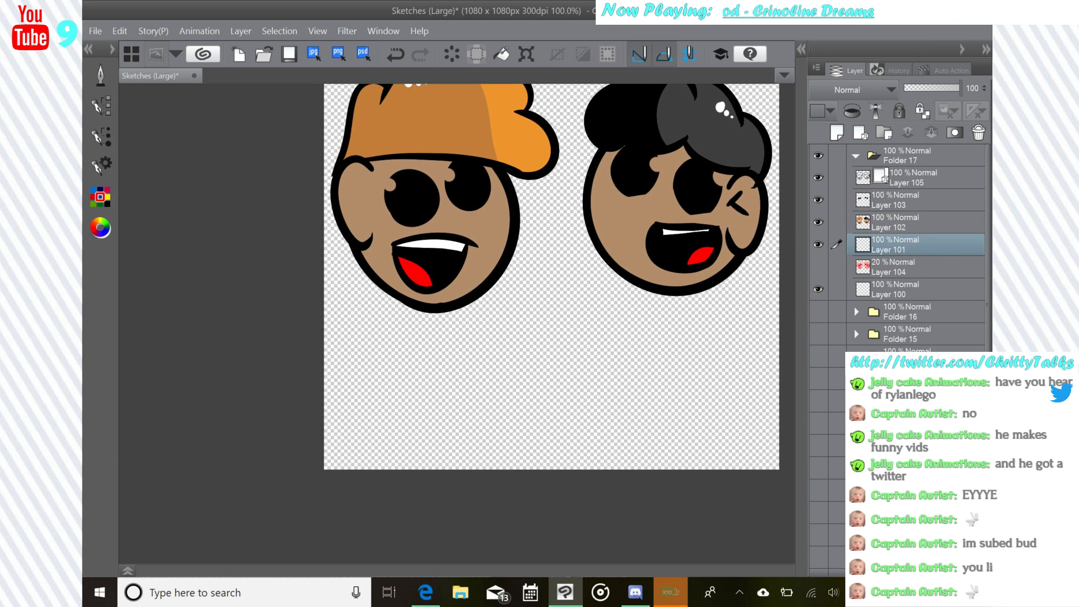
mouse_move(489, 332)
mouse_down()
mouse_move(458, 384)
mouse_move(471, 360)
mouse_move(477, 394)
mouse_up()
drag(499, 353, 498, 355)
click(396, 55)
click(395, 55)
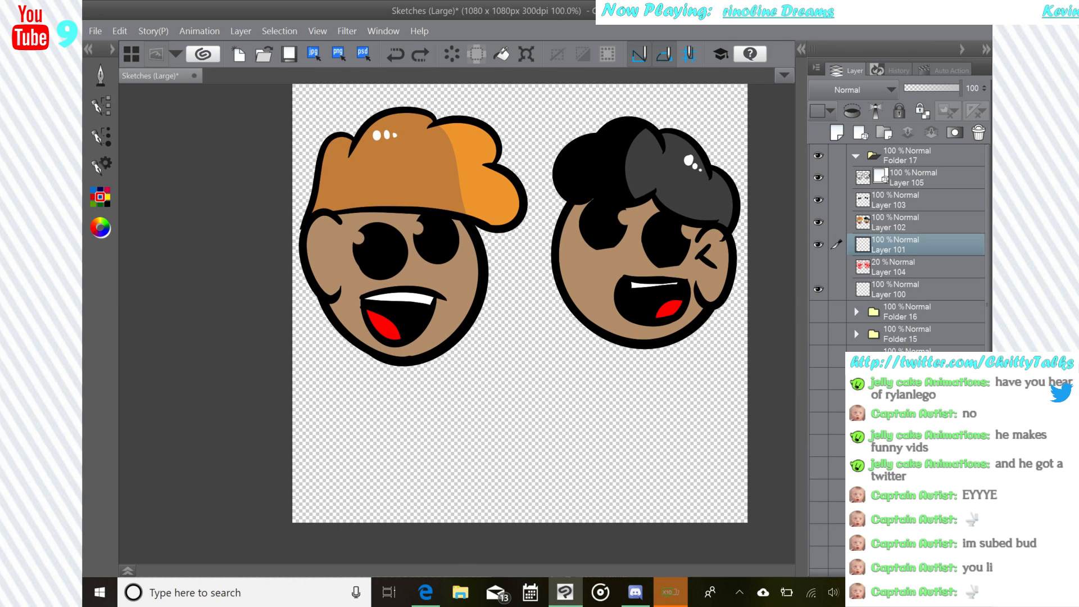
- Set the pen's brush size to 12 and handwrite "Moxofox and" on two lines below the heads
click(101, 106)
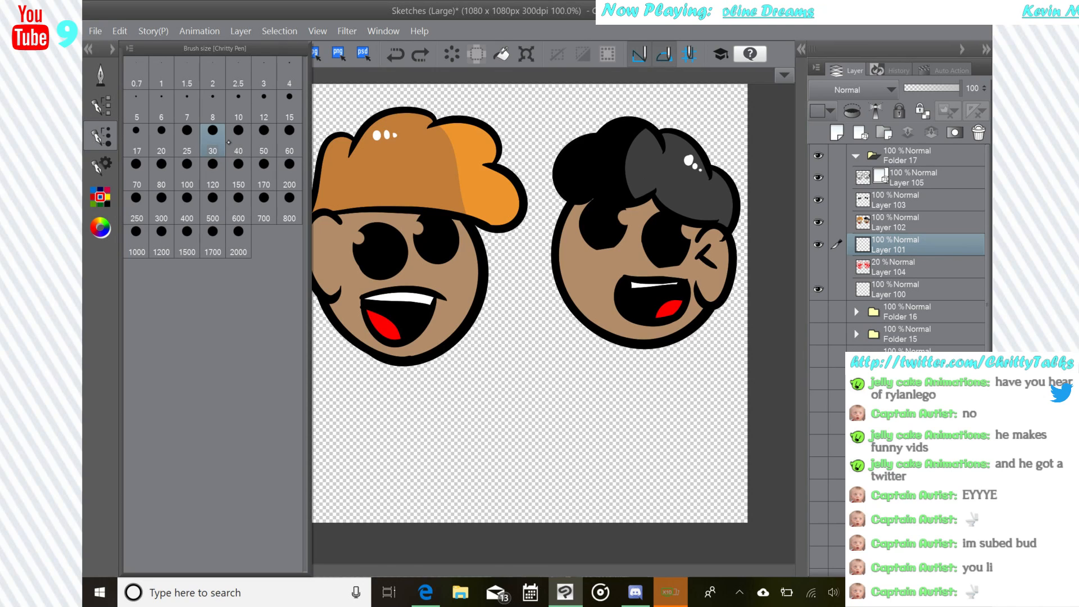
click(263, 106)
mouse_move(430, 400)
mouse_down()
mouse_move(452, 380)
mouse_move(471, 408)
mouse_move(490, 387)
mouse_move(529, 401)
mouse_up()
mouse_move(530, 375)
mouse_down()
mouse_move(510, 403)
mouse_move(537, 374)
mouse_move(552, 394)
mouse_up()
drag(547, 378, 577, 373)
mouse_move(591, 364)
mouse_down()
mouse_move(610, 387)
mouse_move(593, 390)
mouse_up()
mouse_move(495, 424)
mouse_down()
mouse_move(487, 437)
mouse_move(544, 434)
mouse_up()
- Handwrite "Ironfox" in black on a third line beneath "Moxofox and"
mouse_move(460, 457)
mouse_down()
mouse_move(470, 482)
mouse_move(484, 444)
mouse_up()
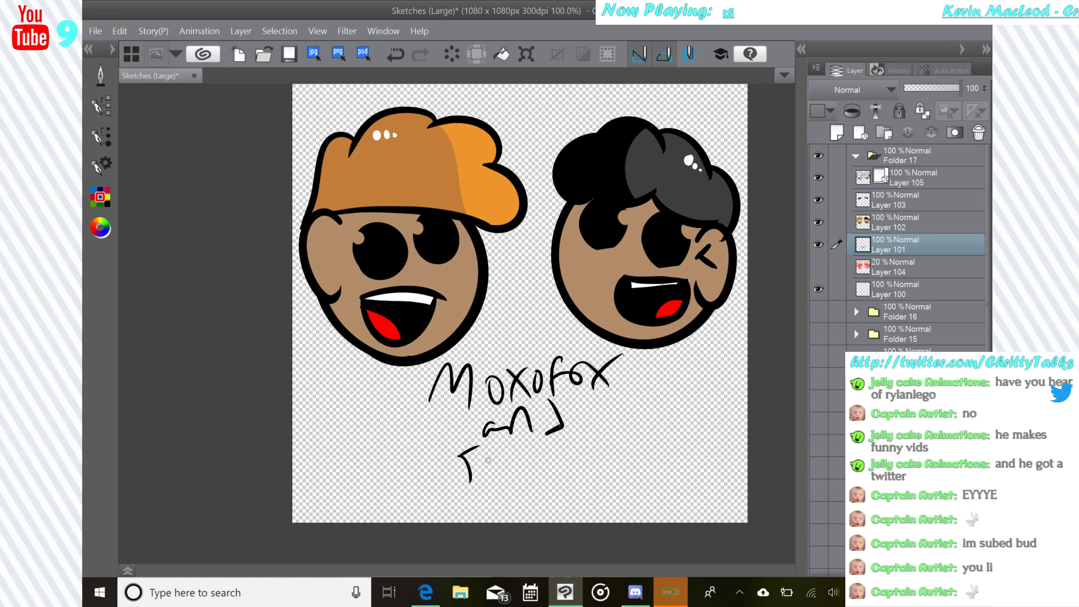
mouse_move(458, 486)
mouse_down()
mouse_move(497, 474)
mouse_move(522, 449)
mouse_up()
mouse_move(531, 450)
mouse_down()
mouse_move(520, 464)
mouse_move(530, 450)
mouse_up()
mouse_move(540, 468)
mouse_down()
mouse_move(558, 451)
mouse_move(556, 465)
mouse_up()
mouse_move(558, 451)
mouse_down()
mouse_move(588, 438)
mouse_move(579, 445)
mouse_up()
mouse_move(595, 436)
mouse_down()
mouse_move(618, 453)
mouse_move(606, 453)
mouse_up()
drag(446, 463, 481, 444)
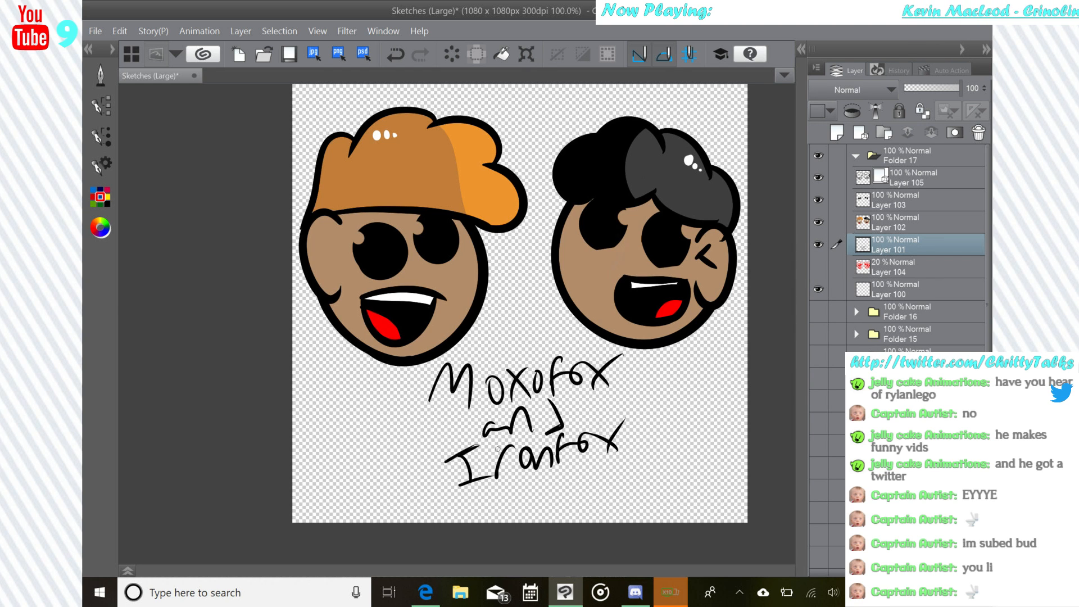
- Fill the empty background on Layer 100 with white from Chritty Colors
scroll(609, 341, down, 3)
scroll(596, 319, up, 2)
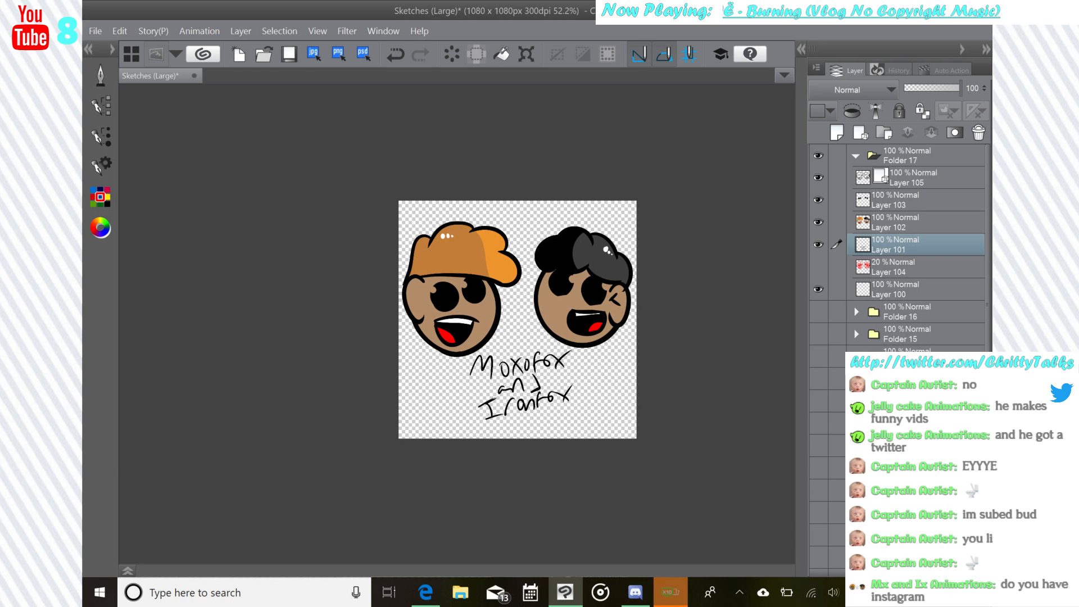
click(898, 289)
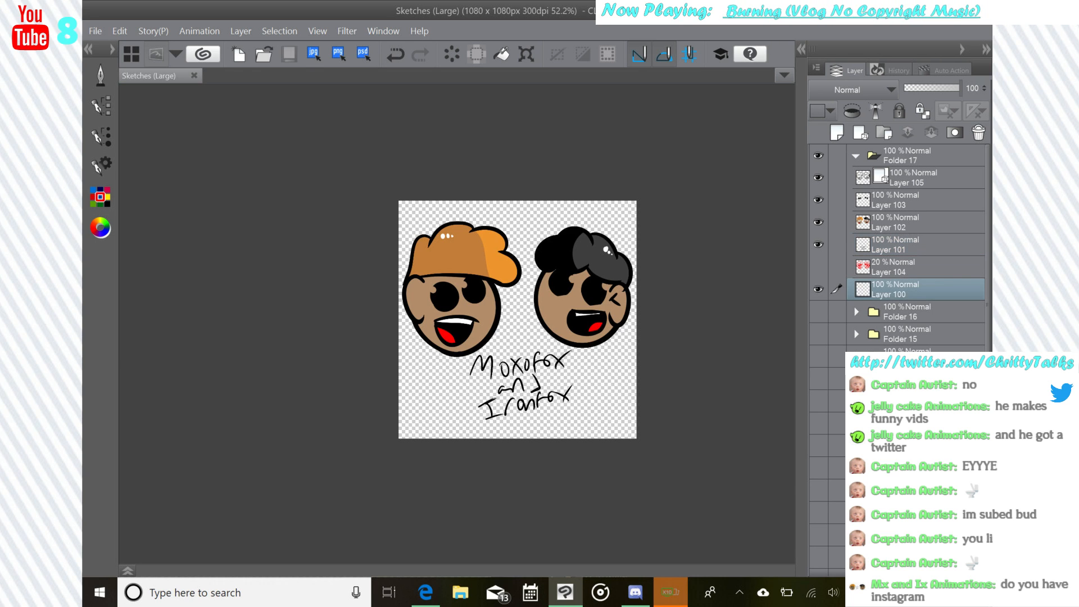
click(101, 76)
click(164, 122)
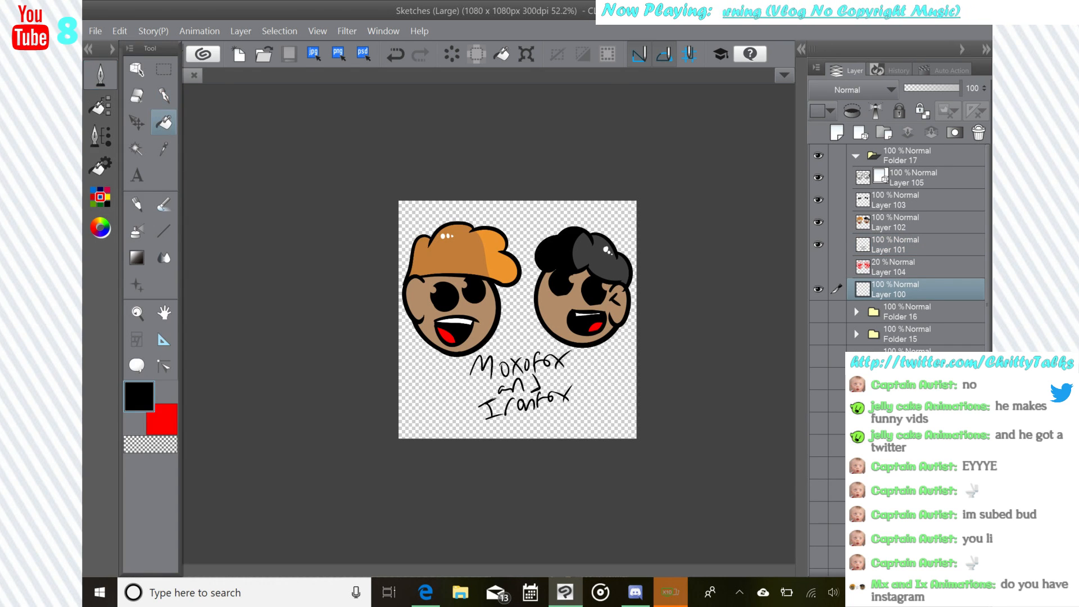
click(100, 105)
click(101, 227)
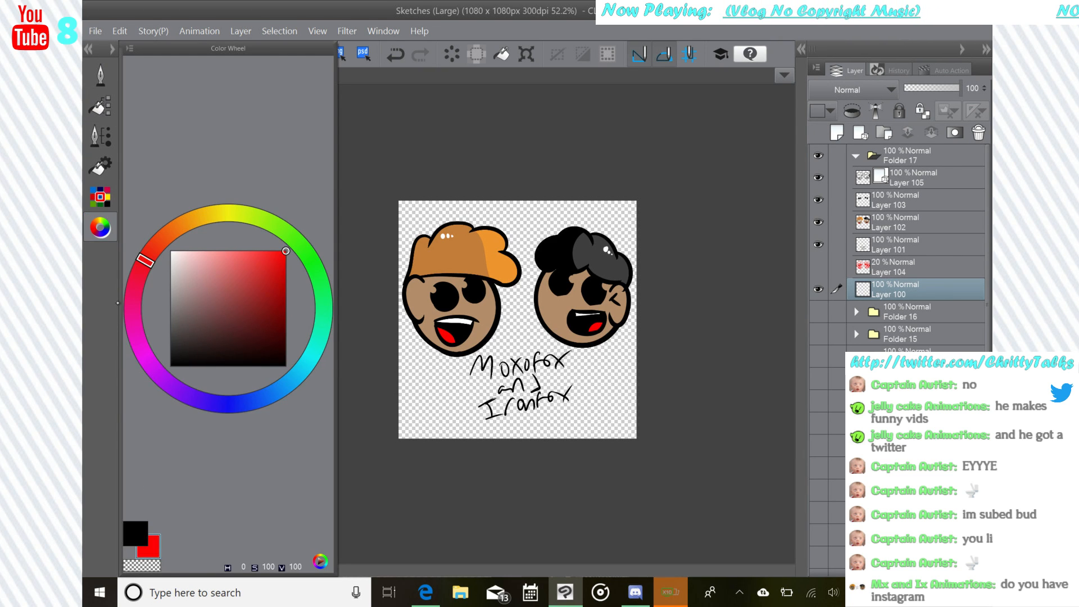
click(101, 197)
click(518, 320)
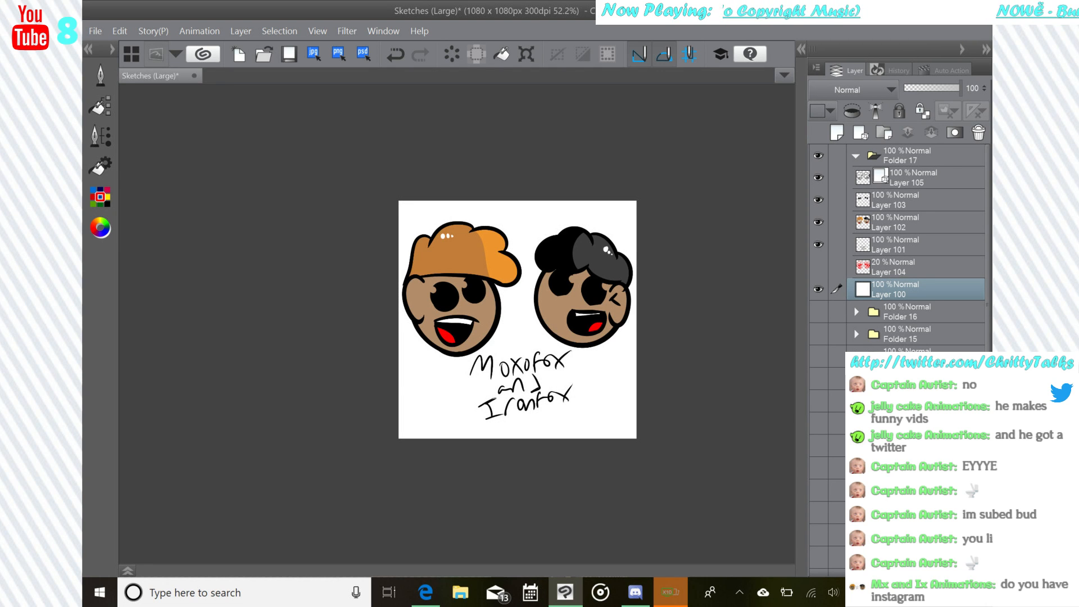
- Switch from the fill tool to the pen with black and make Layer 105 the active layer
click(101, 76)
click(163, 96)
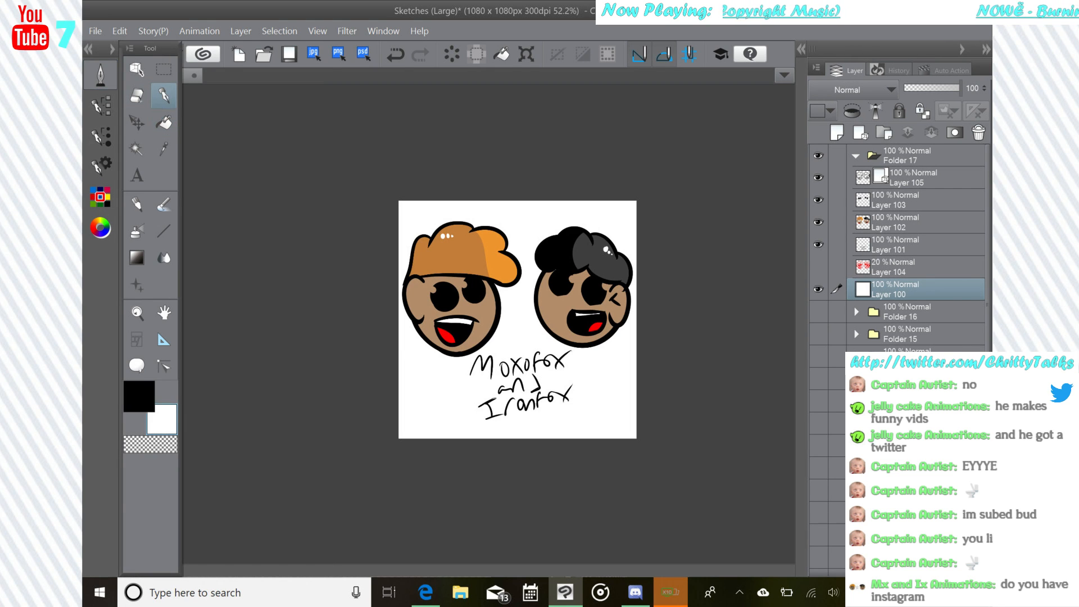
click(139, 396)
click(927, 221)
click(927, 201)
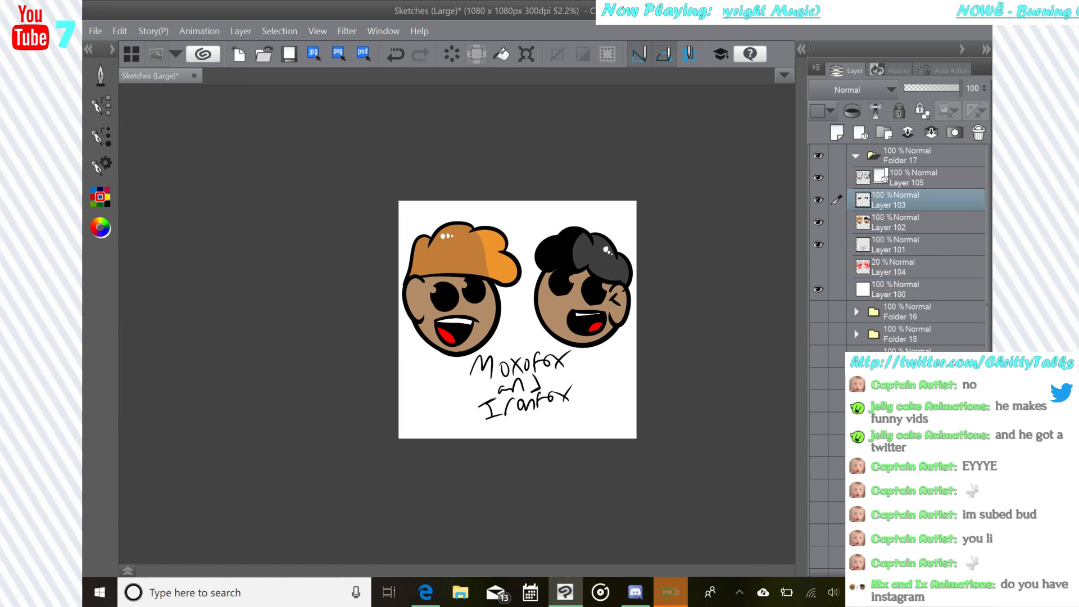
click(927, 178)
- Draw a two-stroke angular inner-ear mark on the left-hand head's ear, and undo both strokes
scroll(437, 298, up, 4)
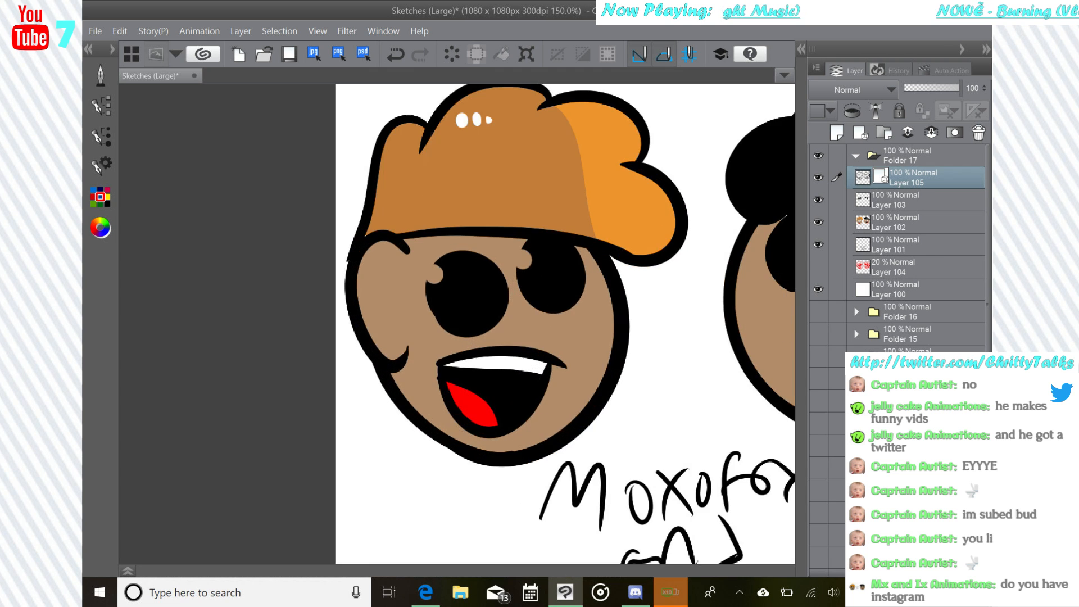
mouse_move(371, 269)
mouse_down()
mouse_move(405, 288)
mouse_move(379, 325)
mouse_up()
click(399, 292)
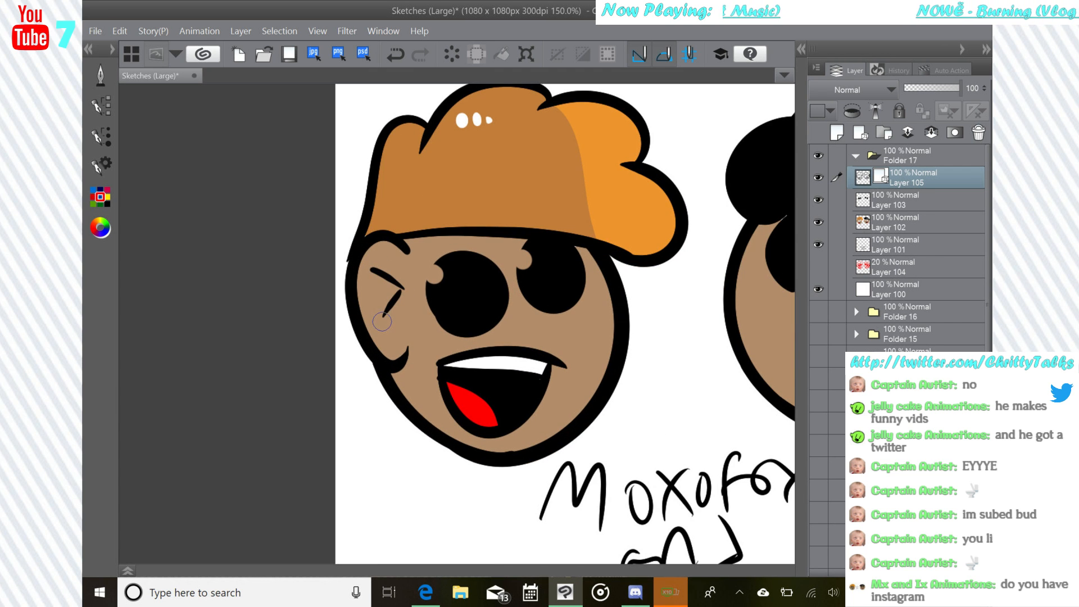
scroll(628, 276, down, 4)
mouse_move(627, 276)
mouse_down()
mouse_move(432, 297)
mouse_move(564, 308)
mouse_up()
scroll(447, 305, up, 2)
scroll(493, 296, up, 2)
drag(494, 295, 564, 314)
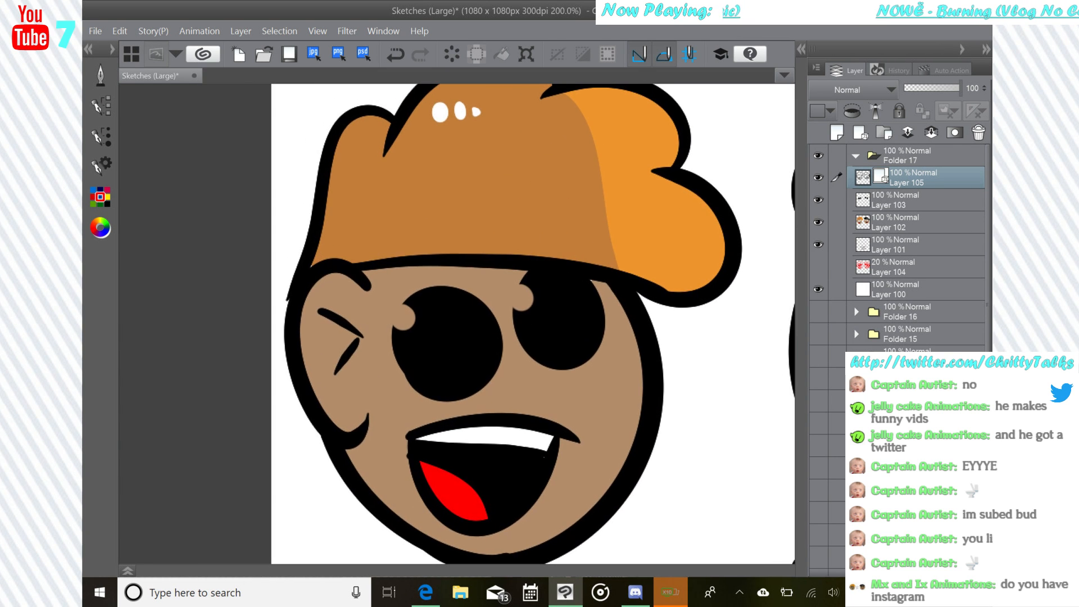
click(396, 54)
click(396, 54)
- Draw a black angular inner-ear mark close to the outer edge of the left-hand head's ear, and save the file
mouse_move(311, 318)
mouse_down()
mouse_move(347, 323)
mouse_move(320, 362)
mouse_up()
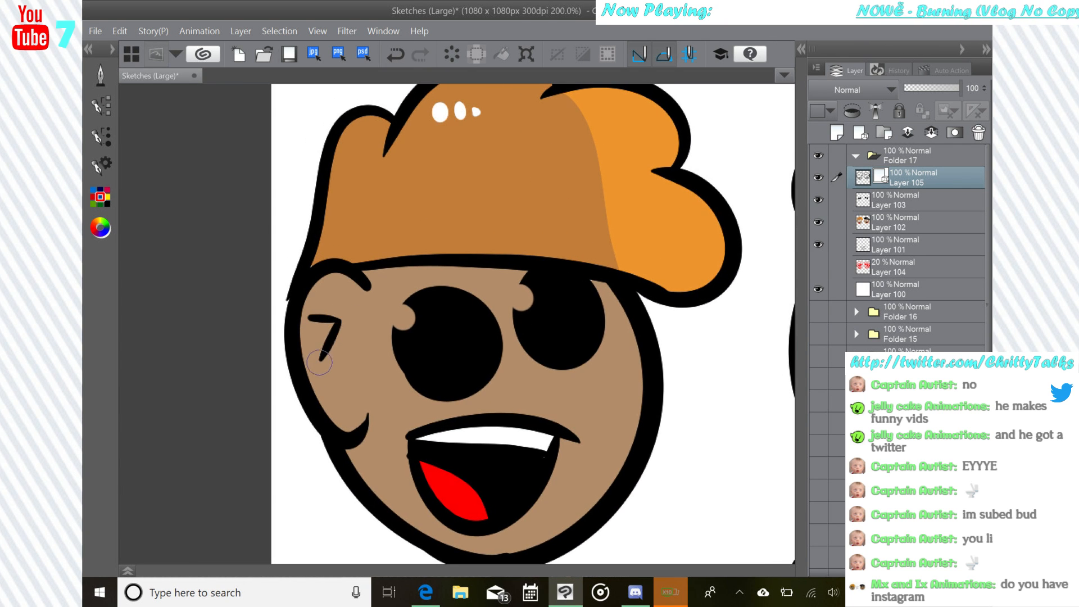
scroll(643, 288, down, 6)
drag(643, 287, 478, 316)
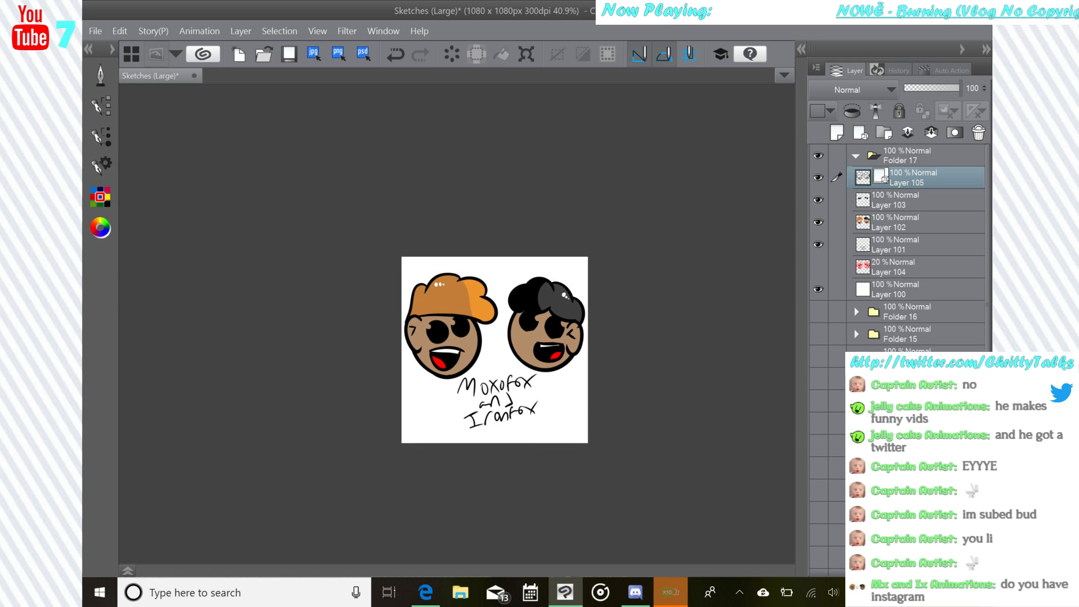
click(289, 54)
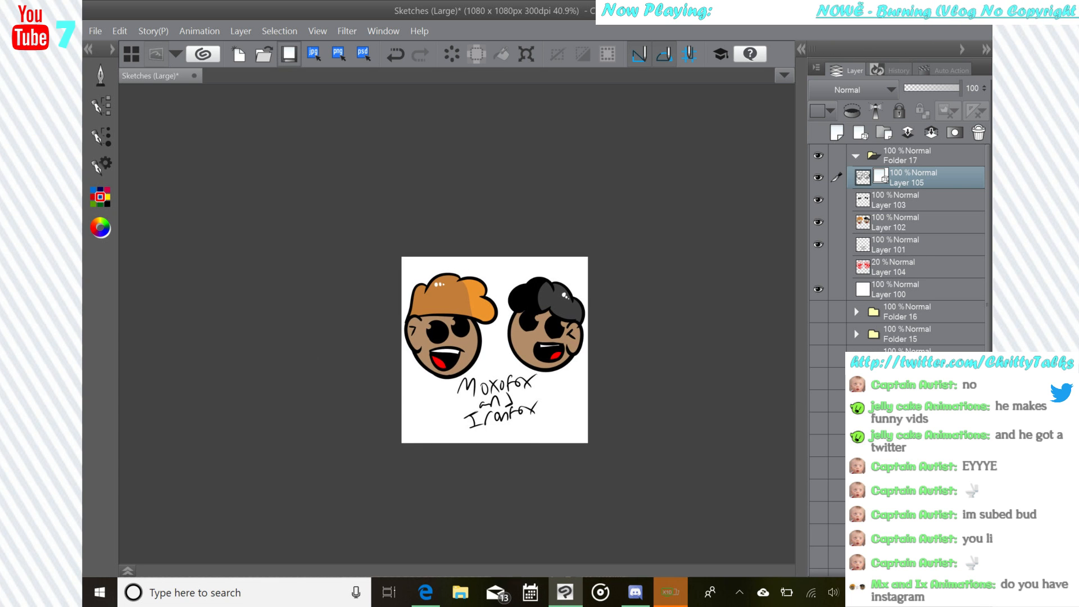
- Collapse Folder 17, temporarily show Folder 16 in its place to view that artwork, and save the file
click(856, 156)
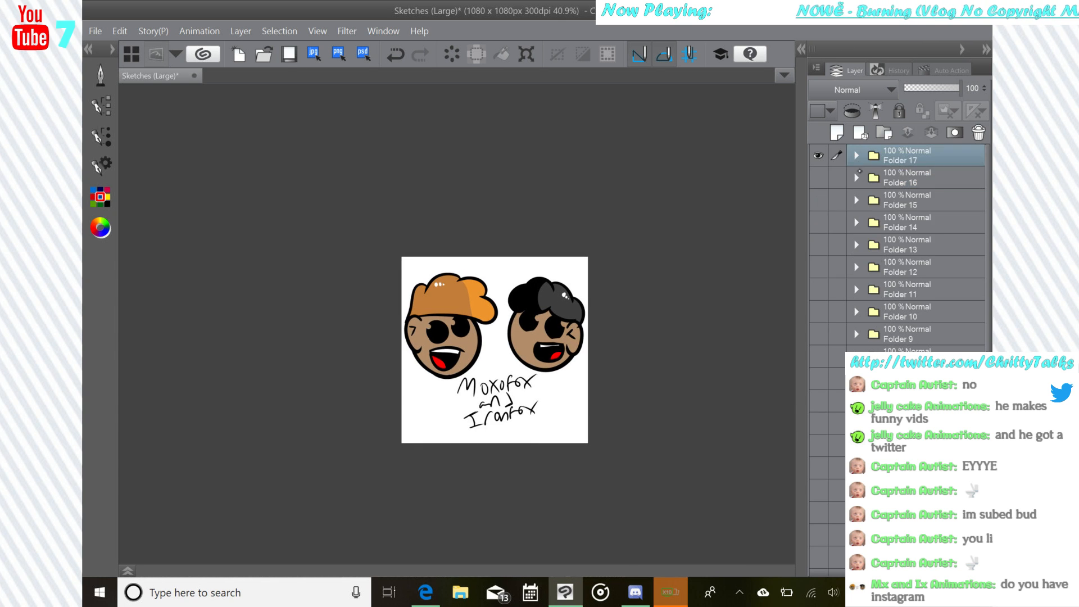
click(819, 156)
click(819, 179)
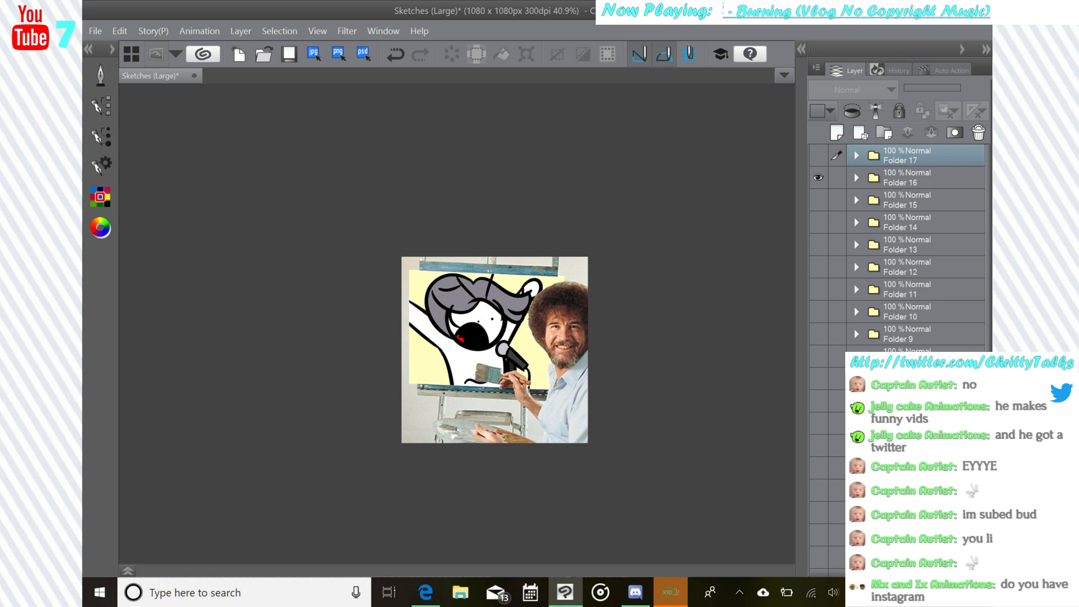
click(819, 155)
click(818, 178)
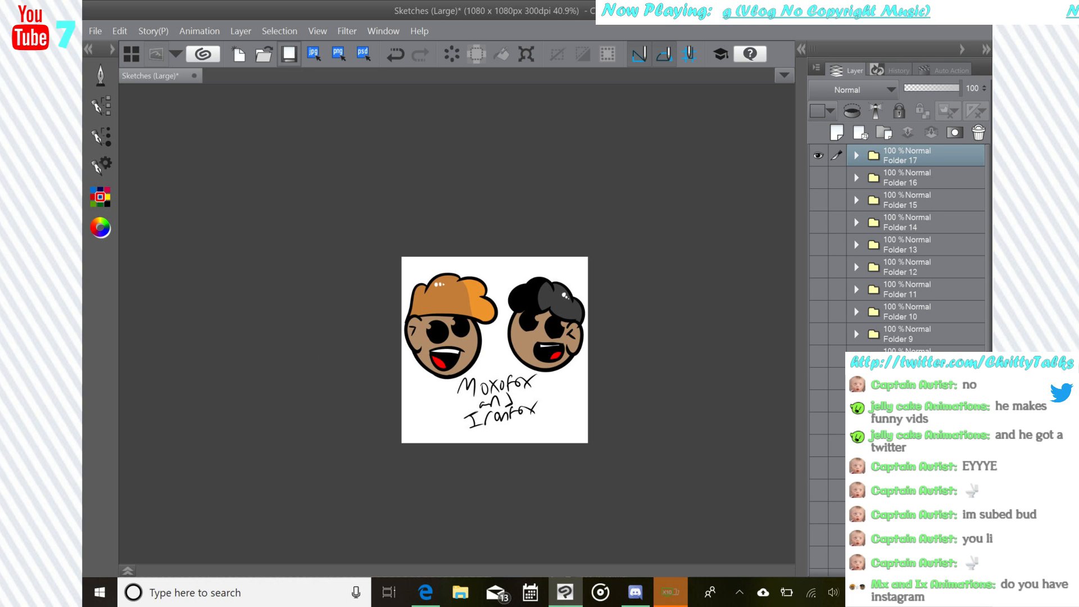
click(288, 54)
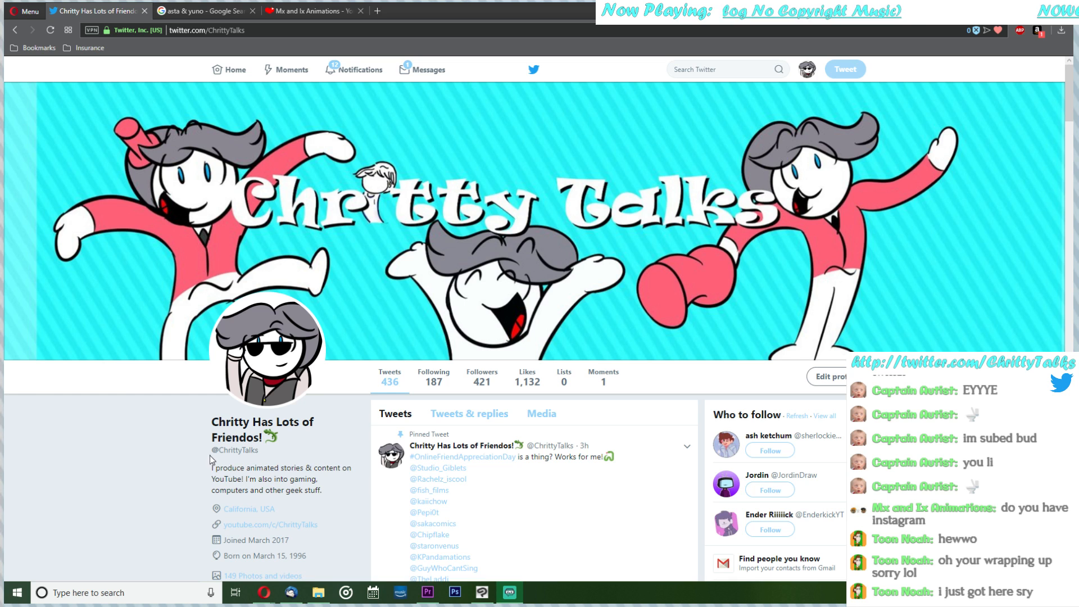
- Highlight the account handle on the Twitter profile page, clear the selection and minimise the browser window
drag(212, 451, 258, 451)
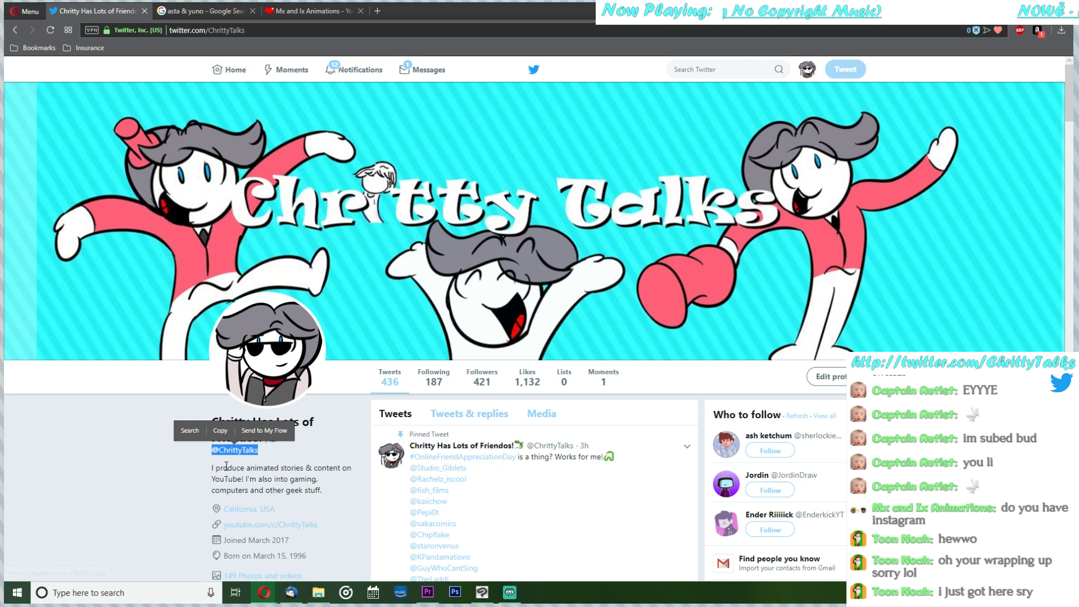
click(172, 483)
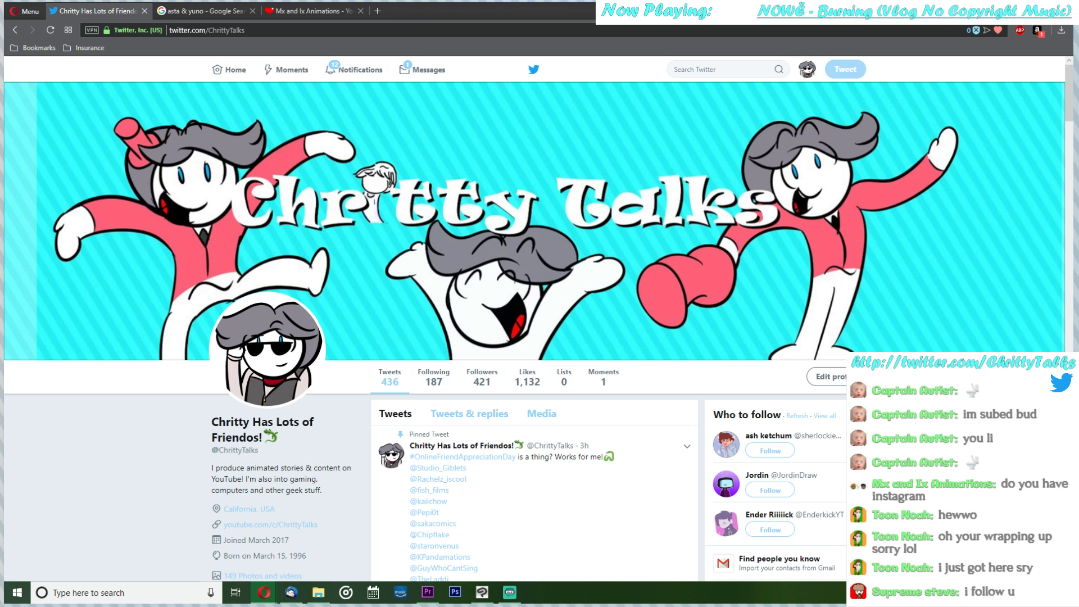
click(1009, 9)
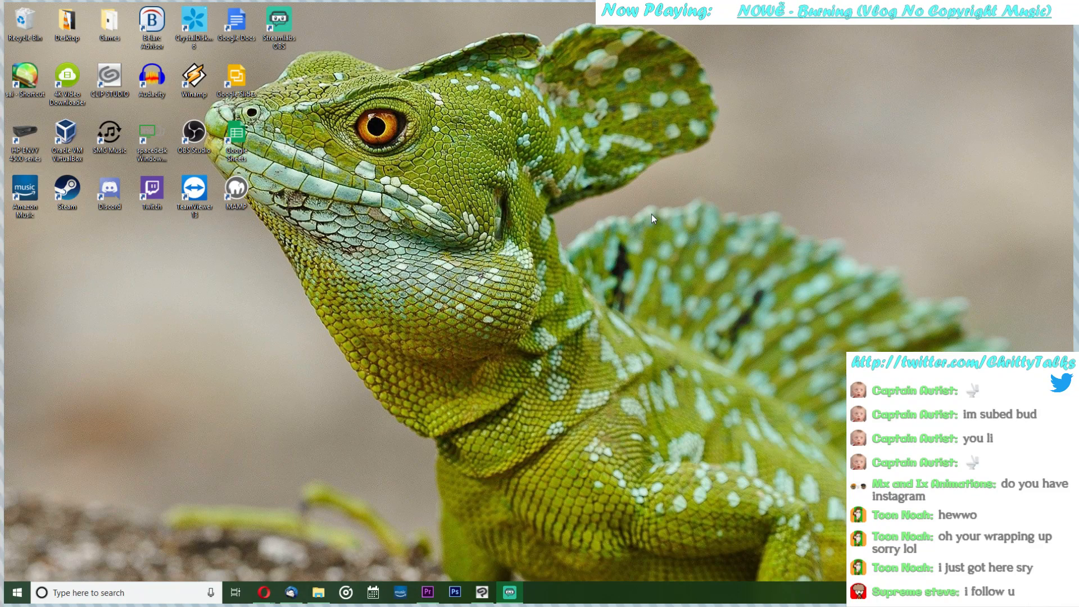